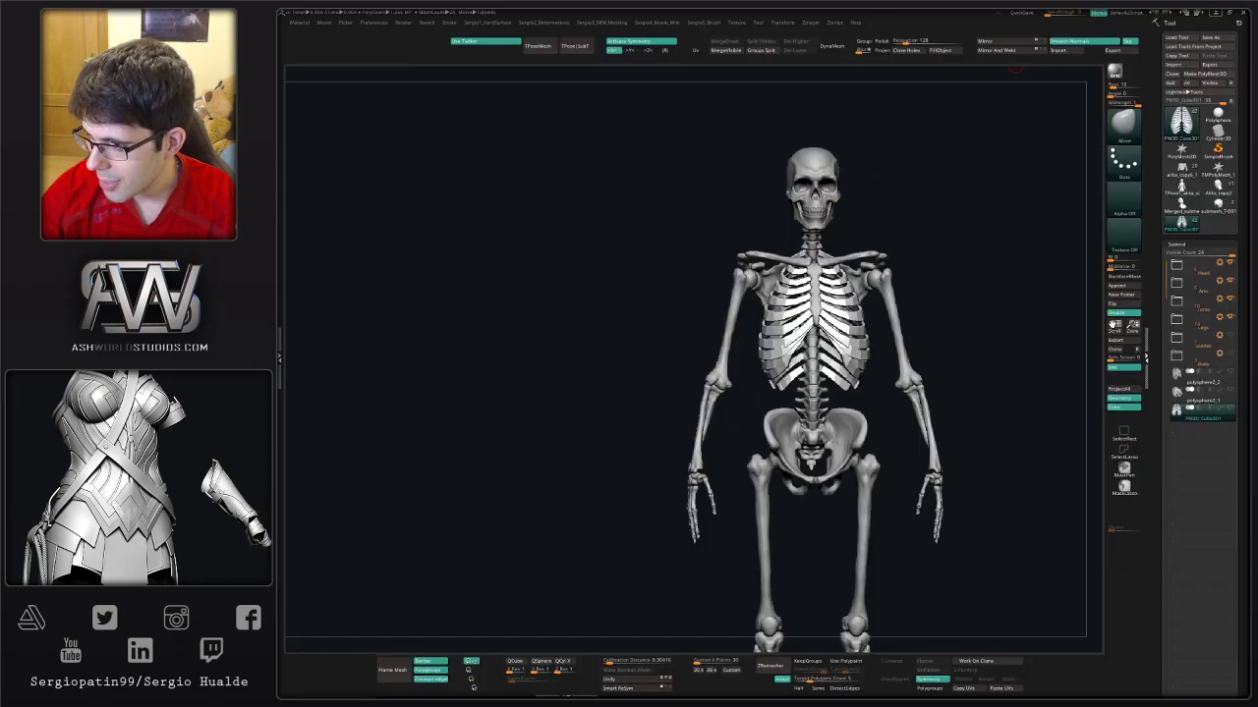
# - Orbit the skeleton through front and side views, then zoom in on the skull and ribcage
pyautogui.moveTo(983, 442)
pyautogui.mouseDown()
pyautogui.moveTo(724, 438)
pyautogui.moveTo(914, 345)
pyautogui.mouseUp()
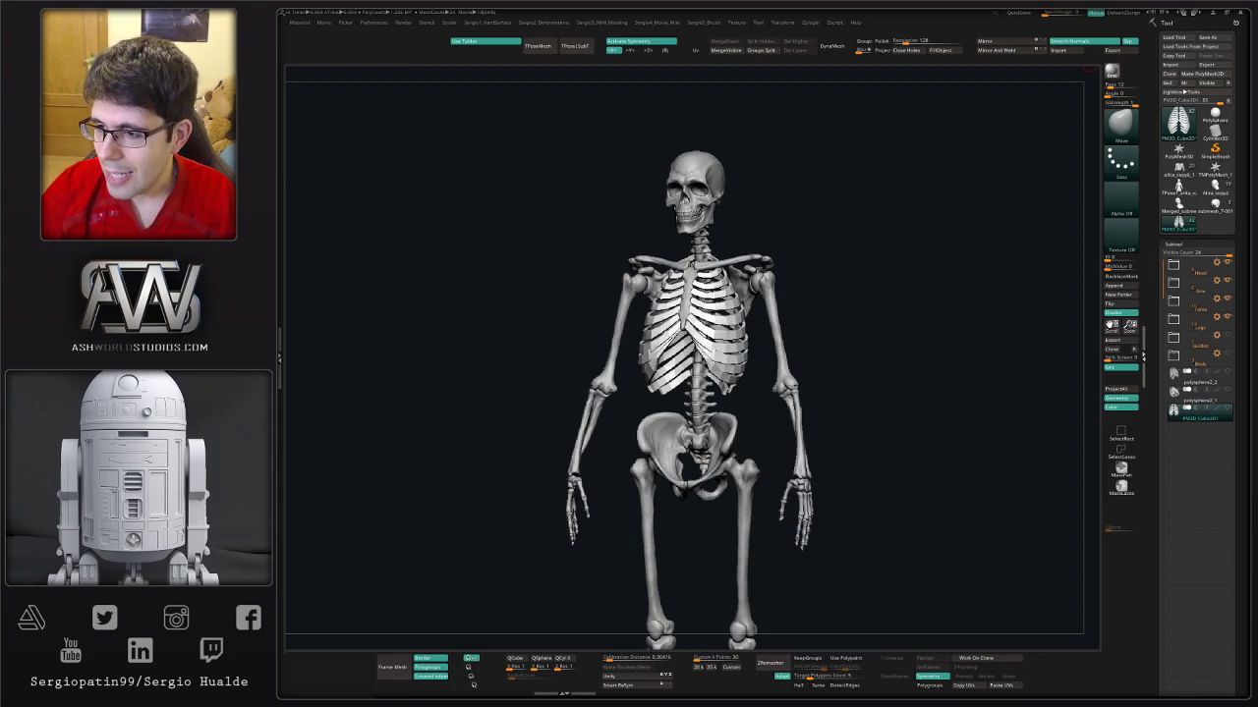
pyautogui.moveTo(776, 334); pyautogui.dragTo(717, 332)
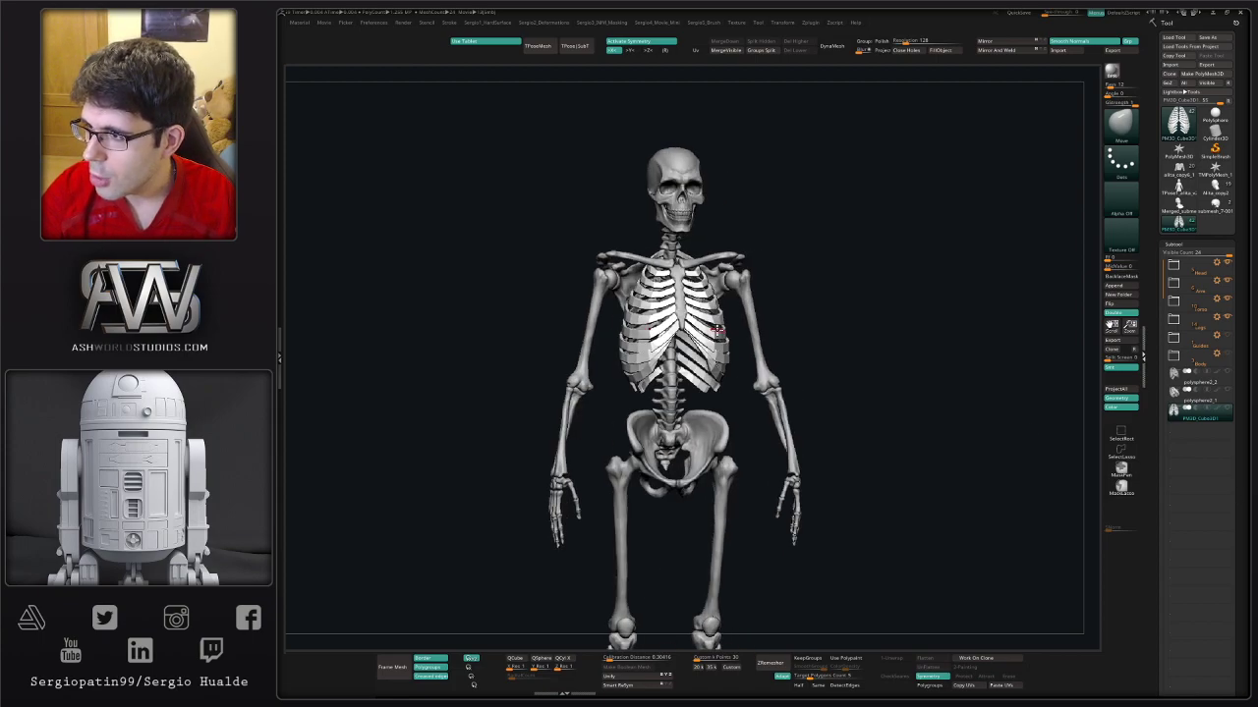
pyautogui.moveTo(825, 331); pyautogui.dragTo(865, 334)
pyautogui.moveTo(727, 325); pyautogui.dragTo(685, 323)
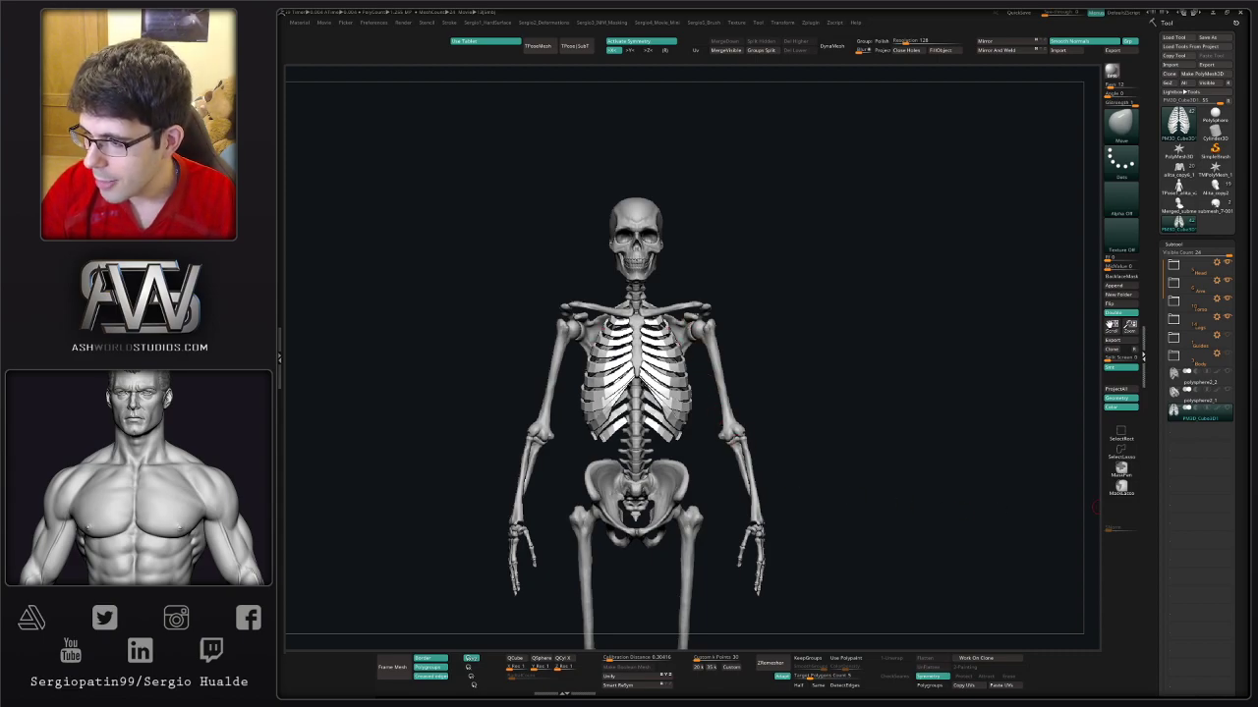
pyautogui.moveTo(689, 454); pyautogui.dragTo(707, 460)
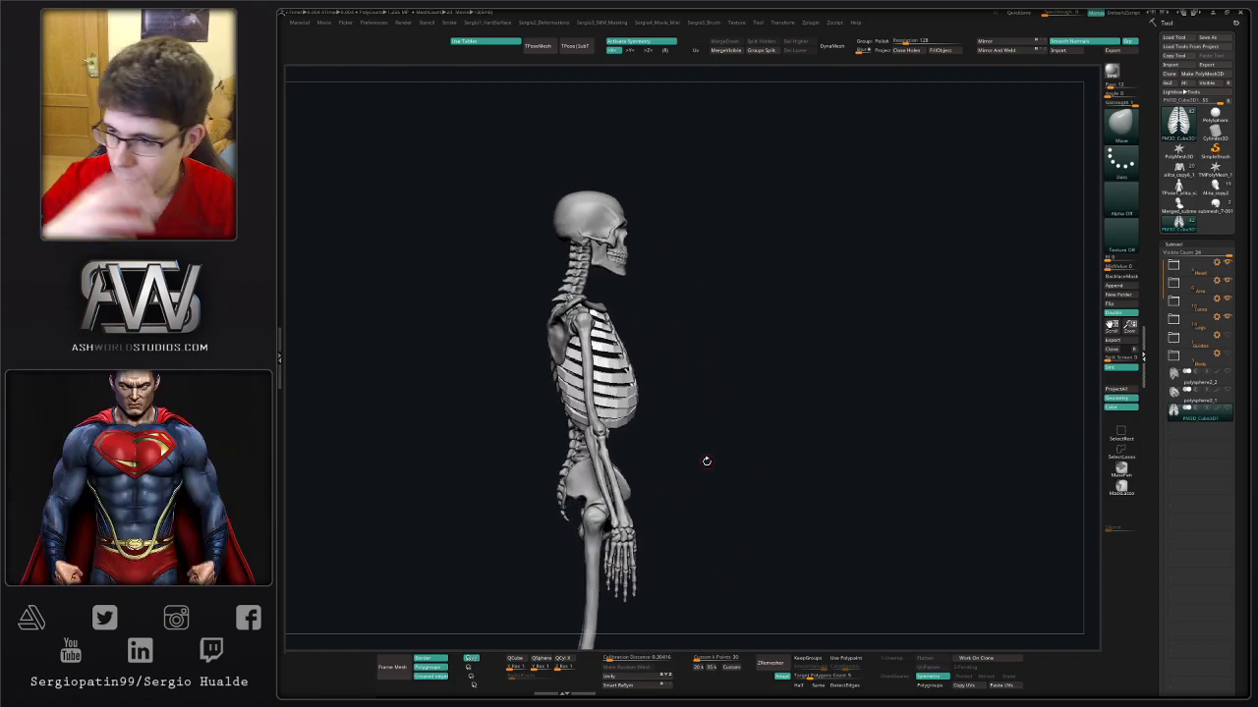
pyautogui.moveTo(741, 466); pyautogui.dragTo(684, 463)
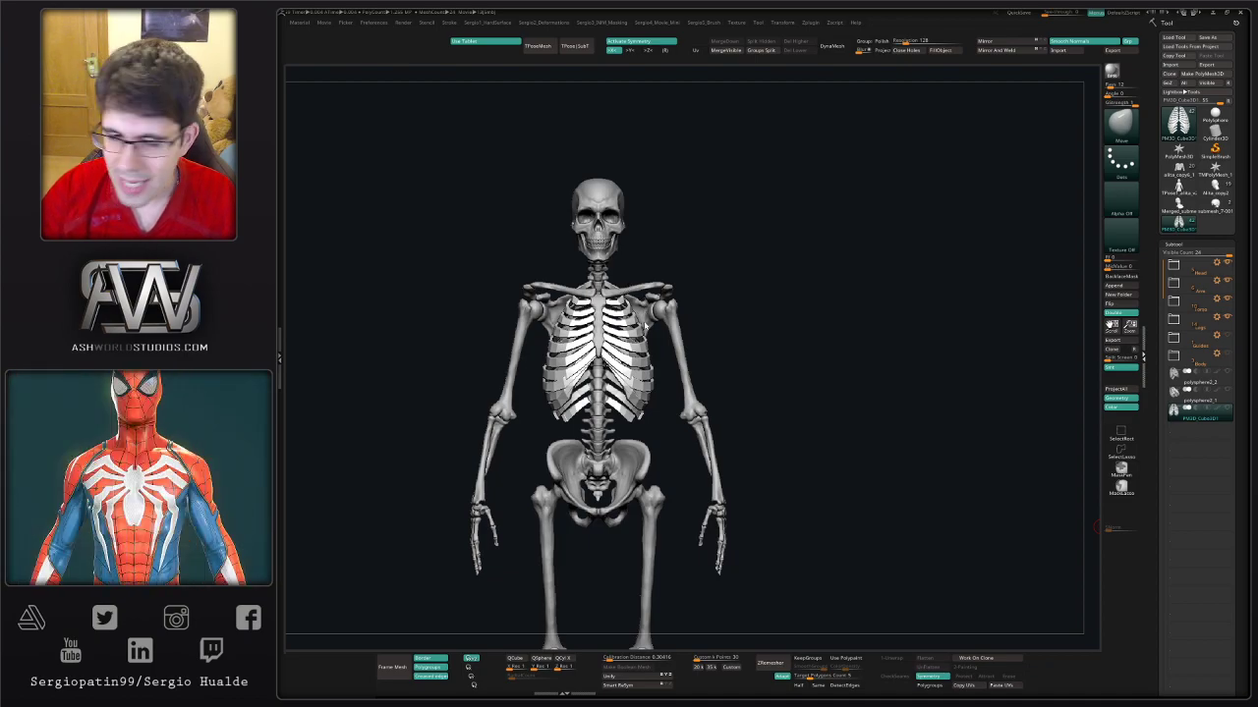
pyautogui.moveTo(1100, 528); pyautogui.dragTo(964, 589)
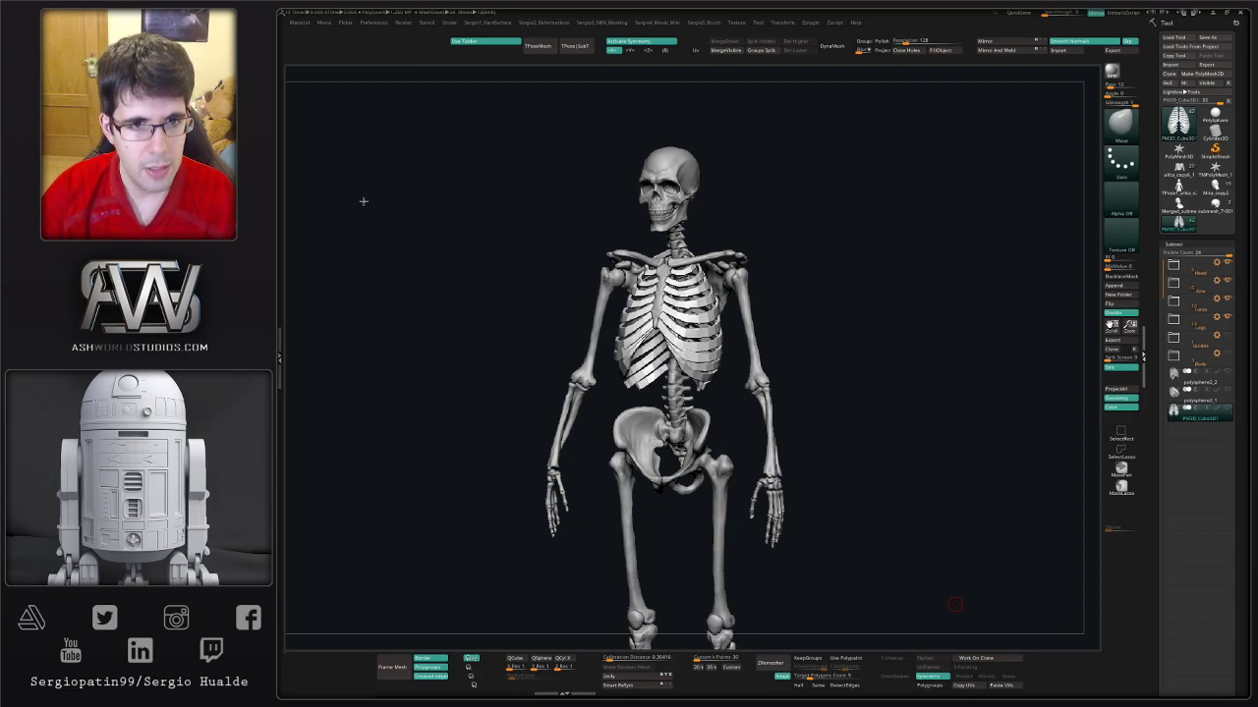
pyautogui.moveTo(511, 180); pyautogui.dragTo(517, 174)
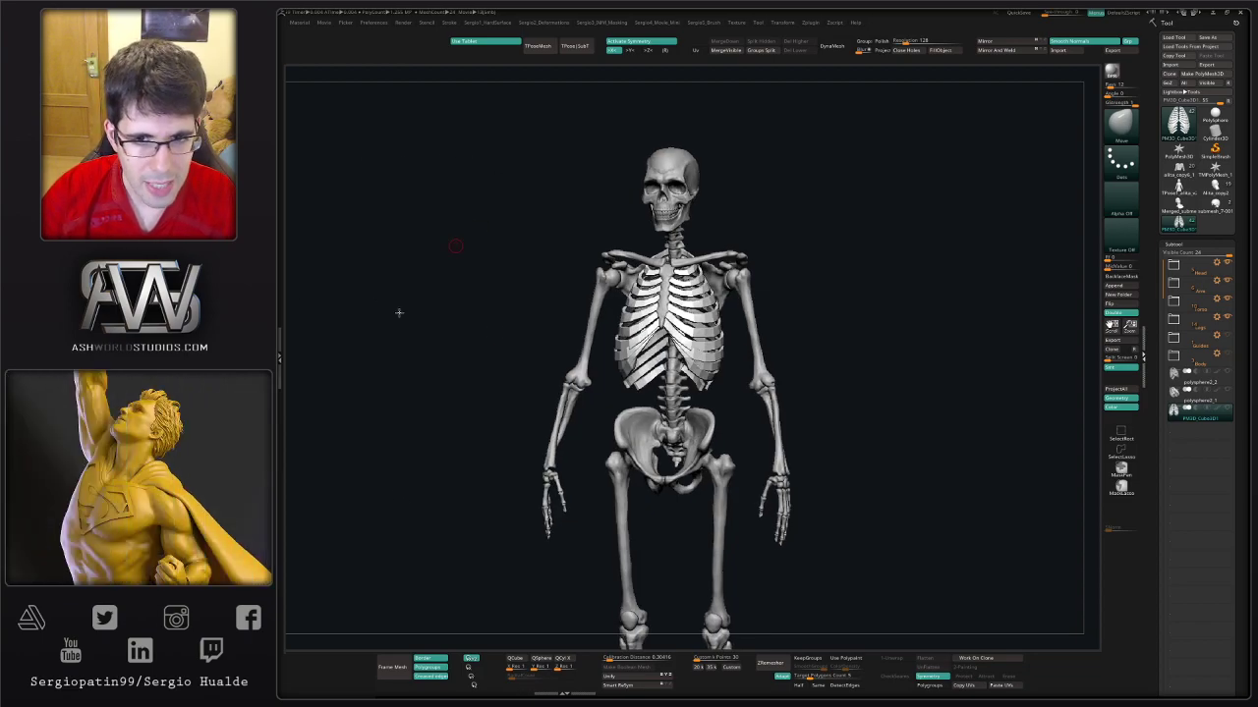
pyautogui.moveTo(654, 350); pyautogui.dragTo(656, 355)
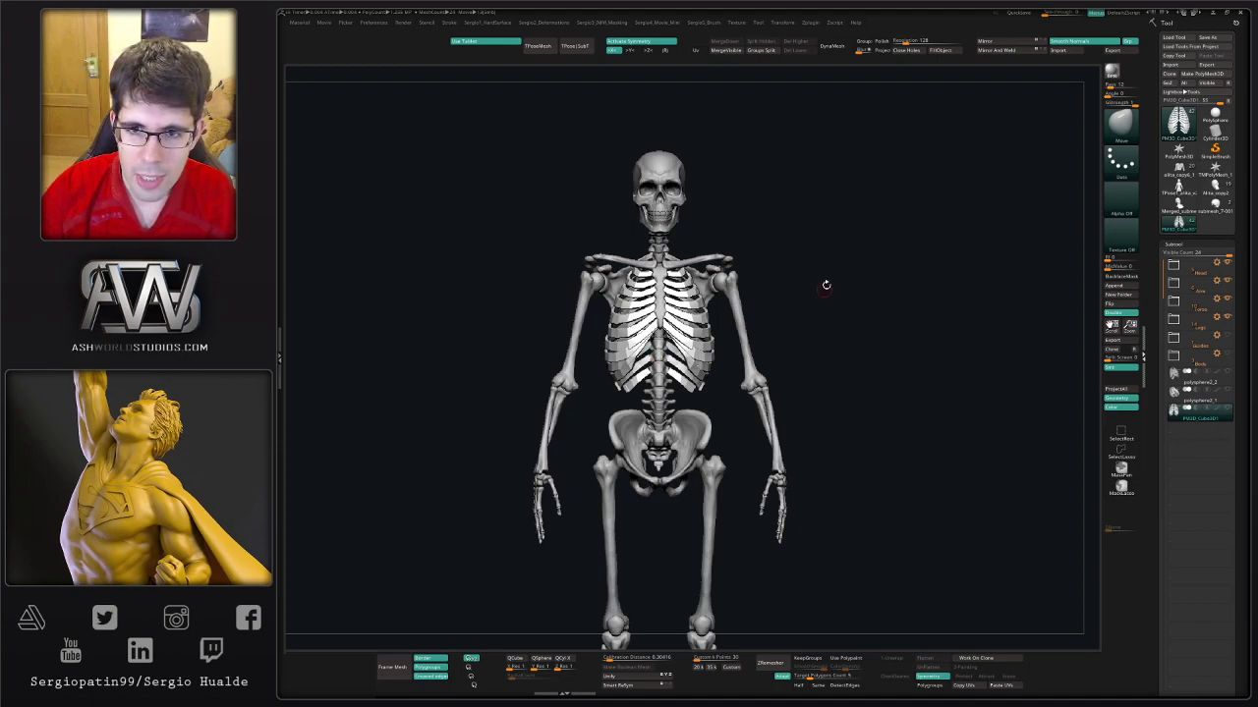
pyautogui.moveTo(828, 283); pyautogui.dragTo(684, 390)
# - Solo the ribcage, bring the skeleton back, and toggle polygroup colours to inspect the ribs
pyautogui.keyDown('ctrl'); pyautogui.keyDown('shift'); pyautogui.click(684, 390); pyautogui.keyUp('shift'); pyautogui.keyUp('ctrl')
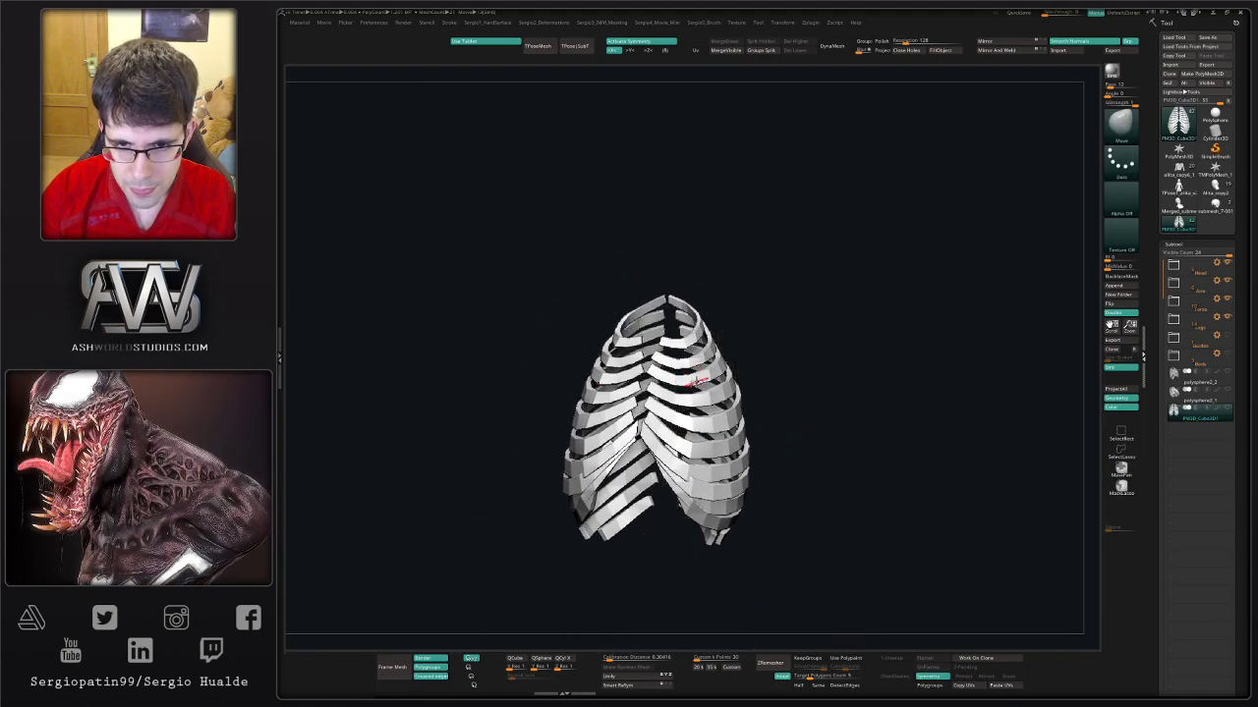
pyautogui.keyDown('ctrl'); pyautogui.keyDown('shift'); pyautogui.click(701, 382); pyautogui.keyUp('shift'); pyautogui.keyUp('ctrl')
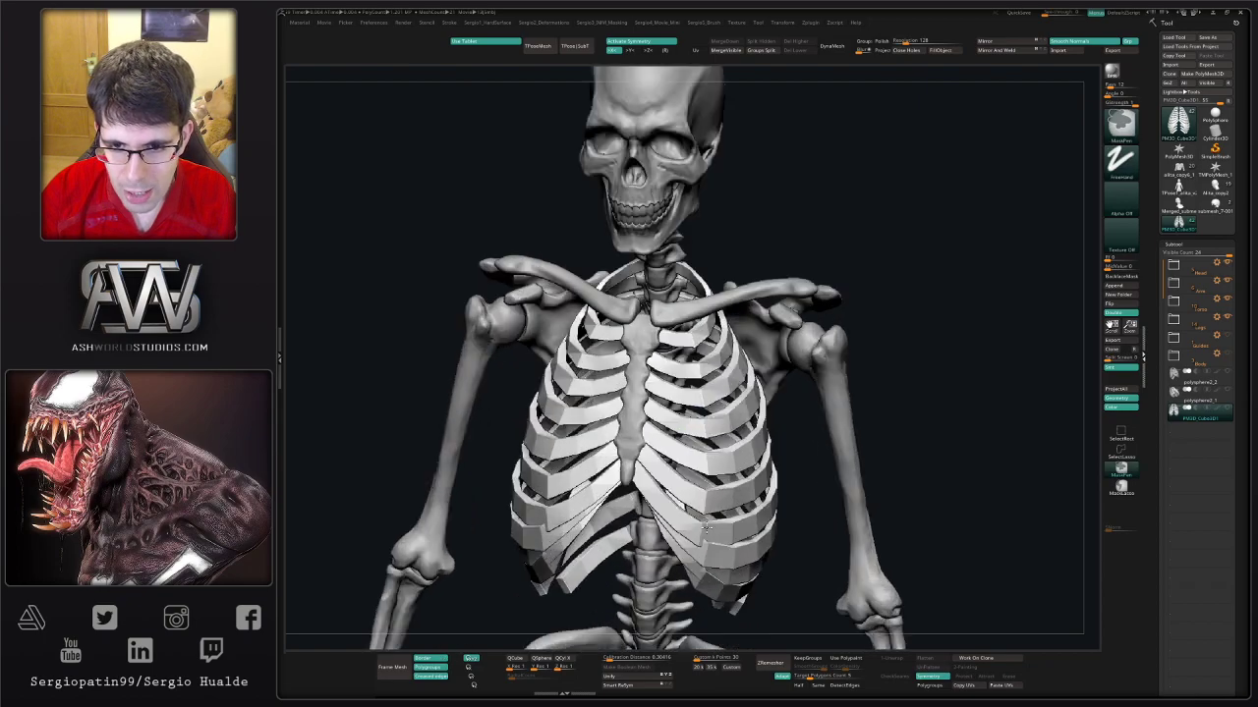
pyautogui.hotkey('shift', 'f')
pyautogui.press('f')
pyautogui.moveTo(699, 393); pyautogui.dragTo(703, 499)
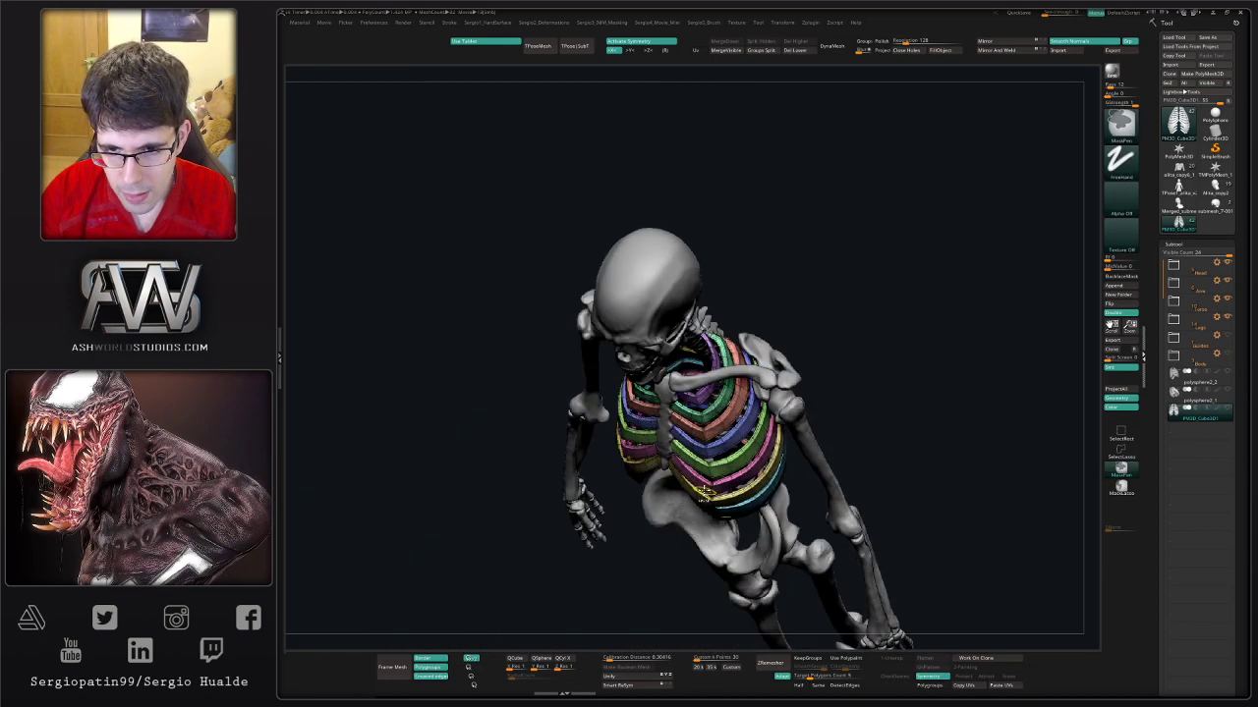
pyautogui.hotkey('shift', 'f')
pyautogui.keyDown('shift'); pyautogui.moveTo(701, 499); pyautogui.dragTo(757, 393, button='right'); pyautogui.keyUp('shift')
# - Apply a deformation from the popup to the ribcage and check it from several angles
pyautogui.press('space')
pyautogui.click(718, 325)
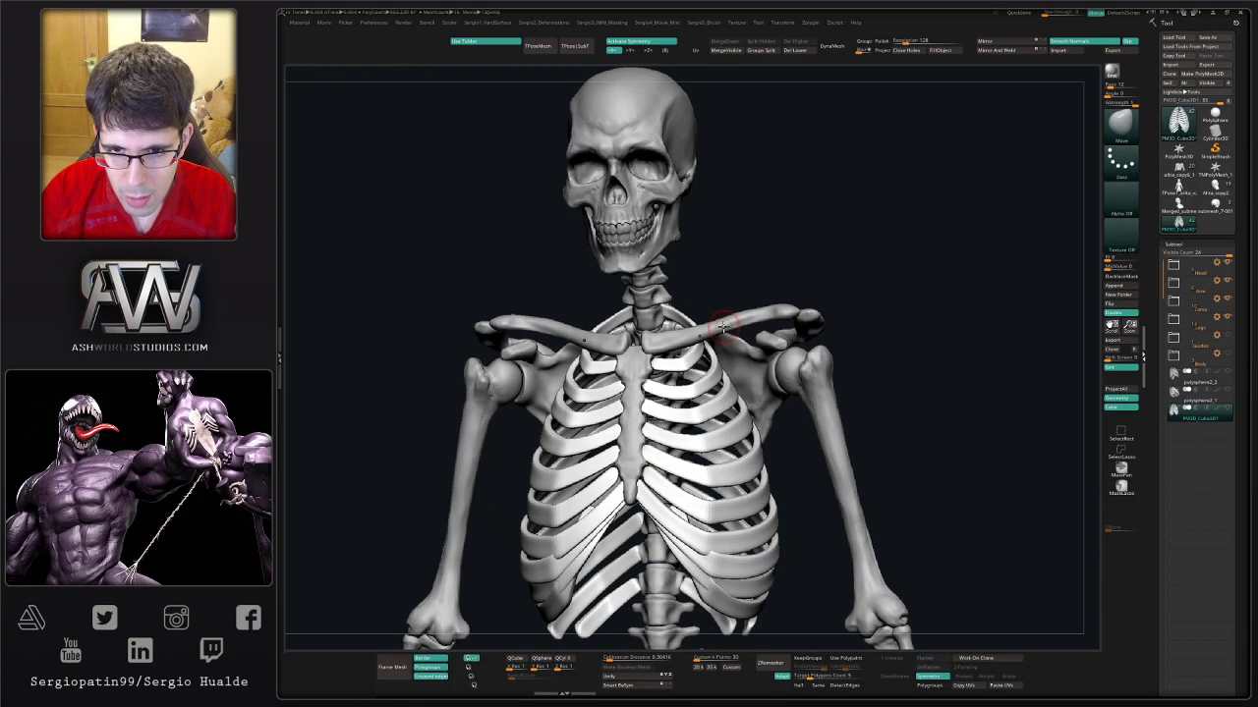
pyautogui.moveTo(727, 324)
pyautogui.keyDown('ctrl'); pyautogui.mouseDown(button='right')
pyautogui.moveTo(836, 373)
pyautogui.moveTo(786, 443)
pyautogui.moveTo(748, 544)
pyautogui.moveTo(761, 470)
pyautogui.moveTo(638, 263)
pyautogui.mouseUp(button='right'); pyautogui.keyUp('ctrl')
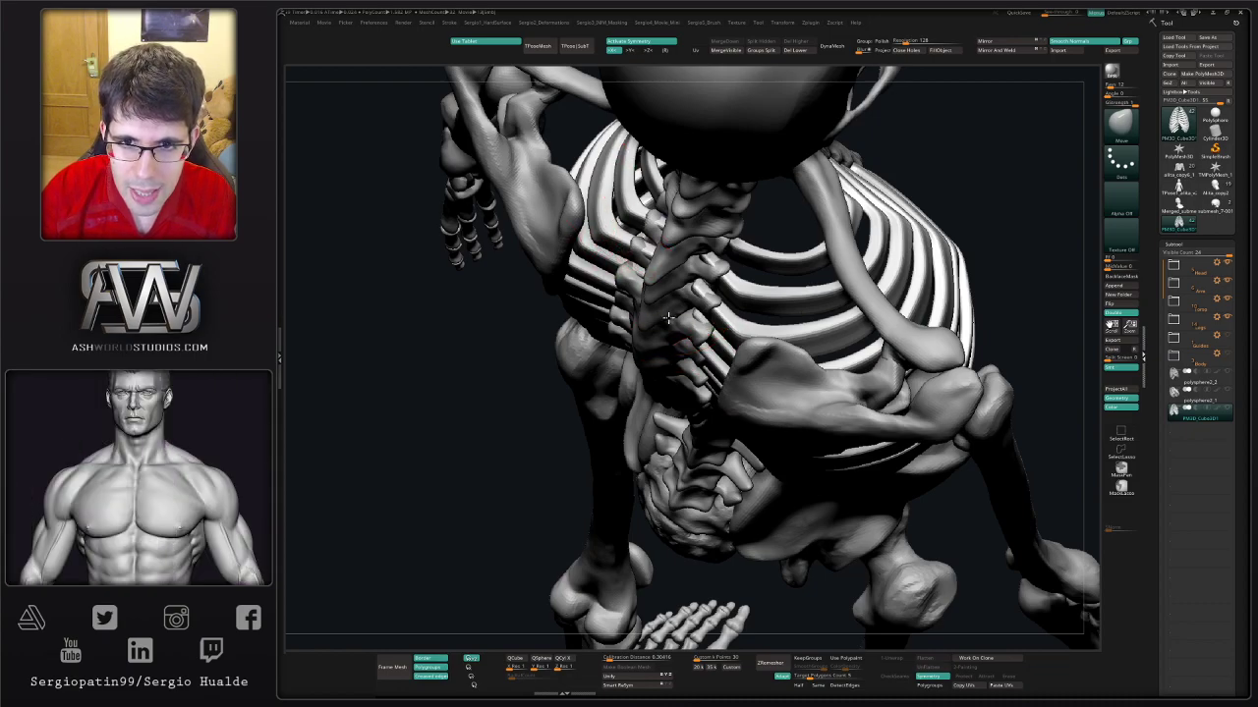
pyautogui.moveTo(667, 317)
pyautogui.mouseDown(button='right')
pyautogui.moveTo(712, 311)
pyautogui.moveTo(678, 324)
pyautogui.moveTo(705, 412)
pyautogui.moveTo(712, 384)
pyautogui.mouseUp(button='right')
pyautogui.moveTo(689, 261); pyautogui.dragTo(677, 436, button='right')
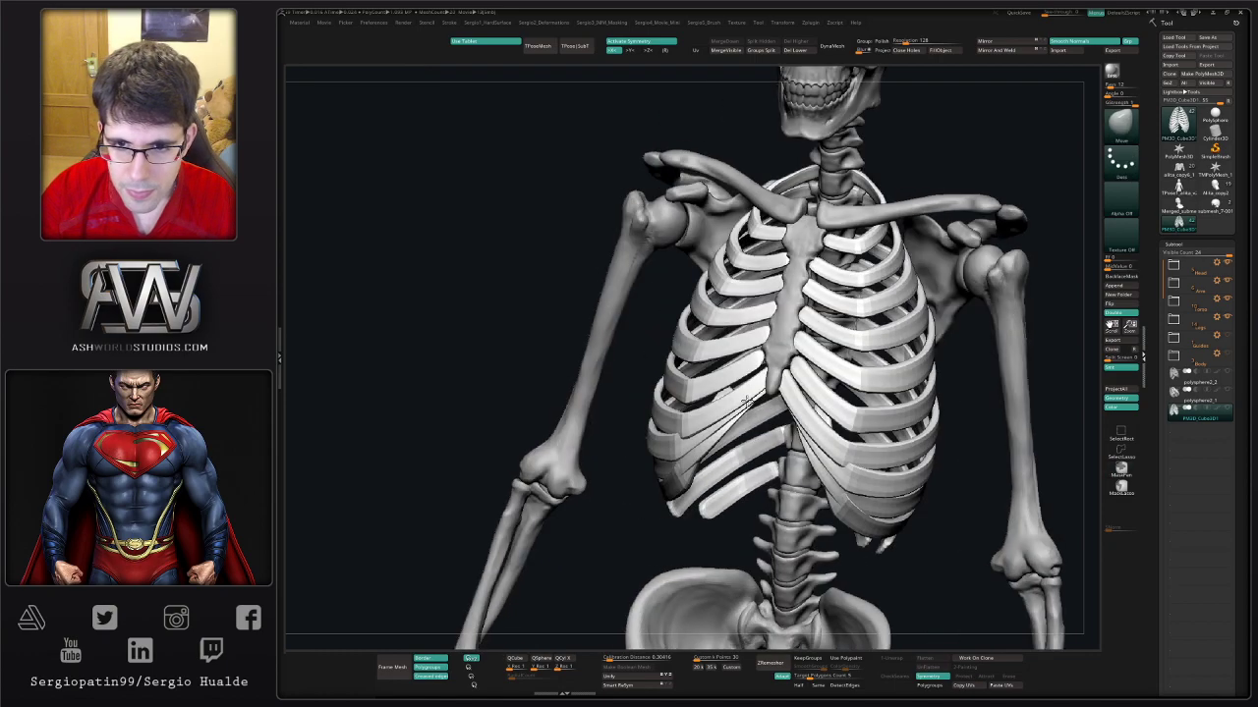
pyautogui.moveTo(701, 419)
pyautogui.mouseDown(button='right')
pyautogui.moveTo(878, 325)
pyautogui.moveTo(911, 326)
pyautogui.moveTo(867, 345)
pyautogui.mouseUp(button='right')
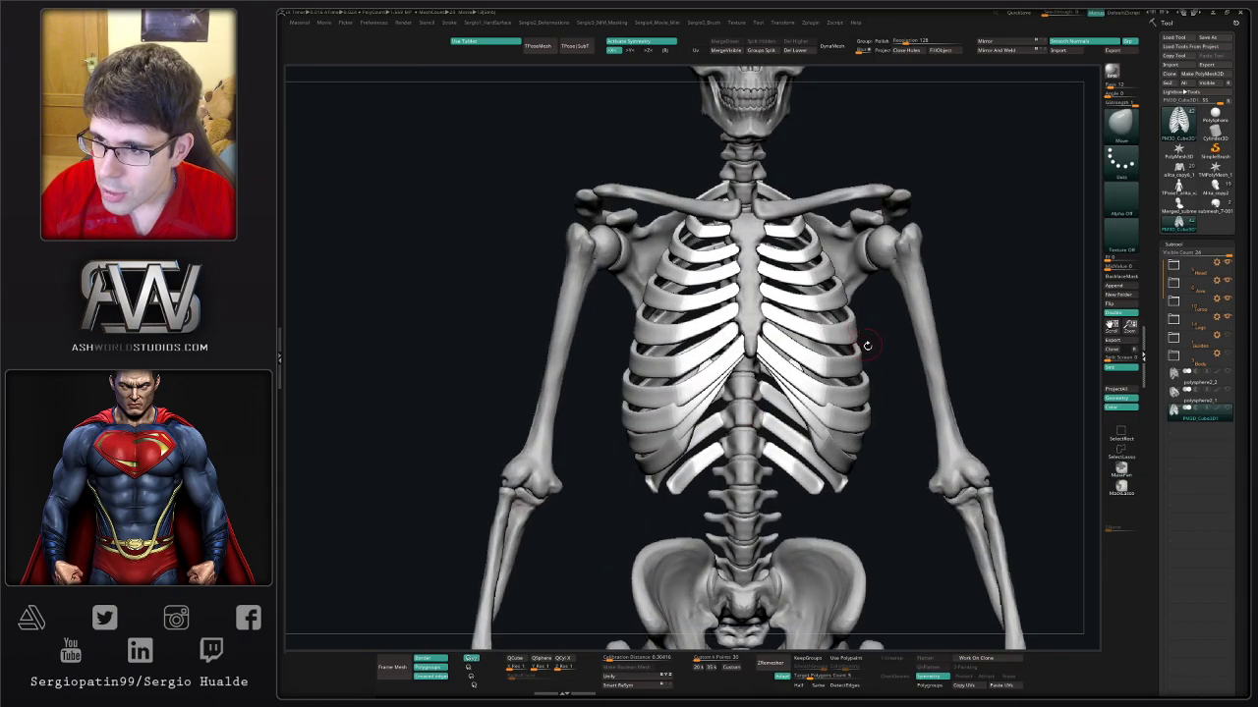
# - Toggle isolation of the two lowest ribs on each side, ending with the full ribcage shown
pyautogui.keyDown('ctrl'); pyautogui.keyDown('shift'); pyautogui.click(656, 443); pyautogui.keyUp('shift'); pyautogui.keyUp('ctrl')
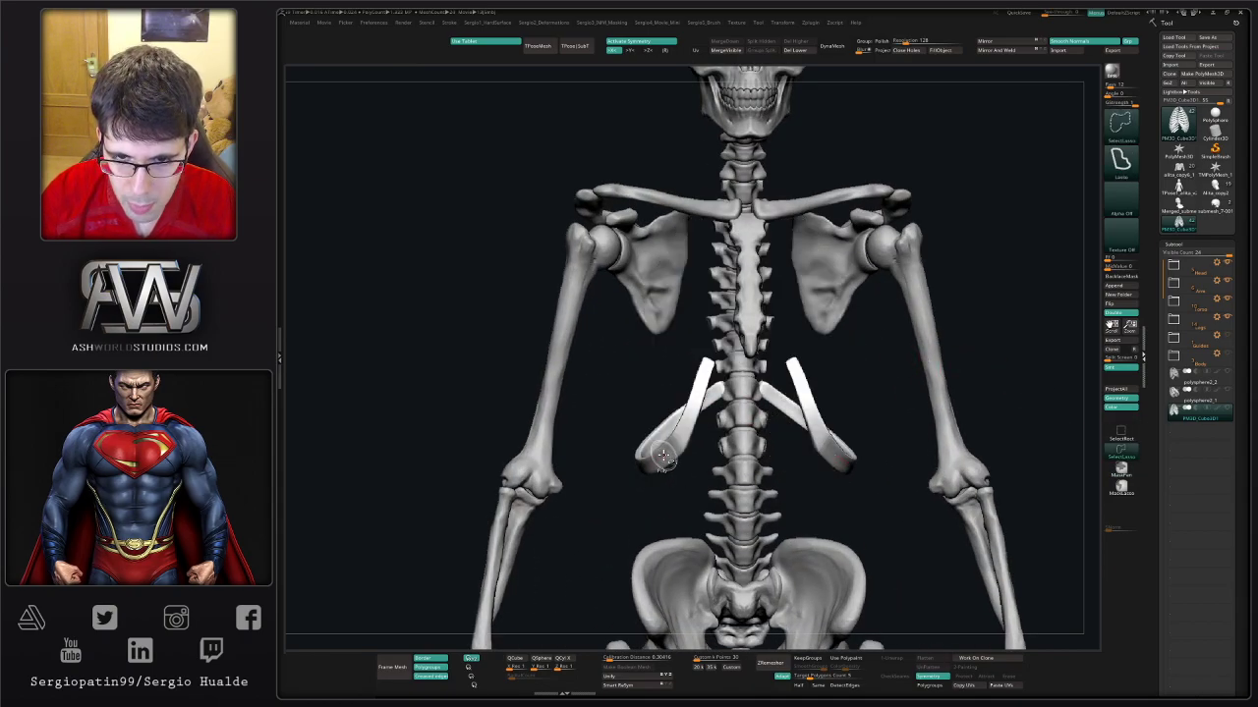
pyautogui.keyDown('ctrl'); pyautogui.keyDown('shift'); pyautogui.click(638, 429); pyautogui.keyUp('shift'); pyautogui.keyUp('ctrl')
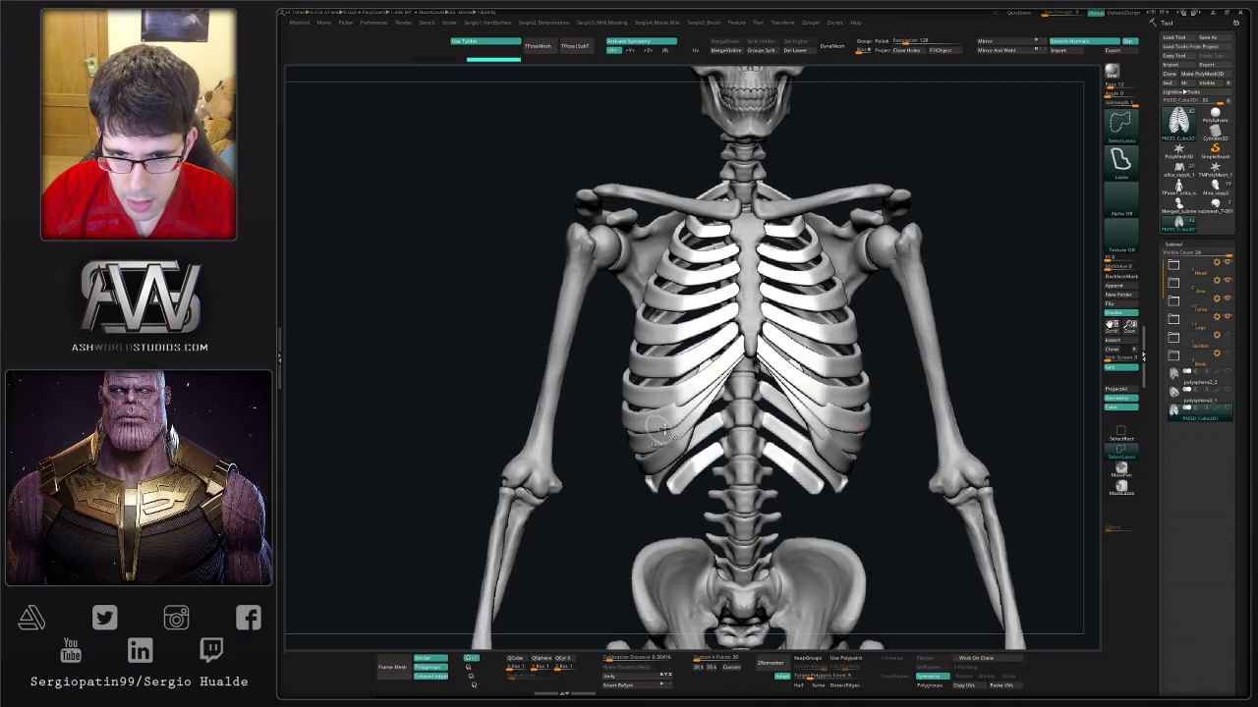
pyautogui.click(1120, 433)
pyautogui.keyDown('ctrl'); pyautogui.keyDown('shift'); pyautogui.click(824, 451); pyautogui.keyUp('shift'); pyautogui.keyUp('ctrl')
pyautogui.keyDown('ctrl'); pyautogui.keyDown('shift'); pyautogui.click(831, 450); pyautogui.keyUp('shift'); pyautogui.keyUp('ctrl')
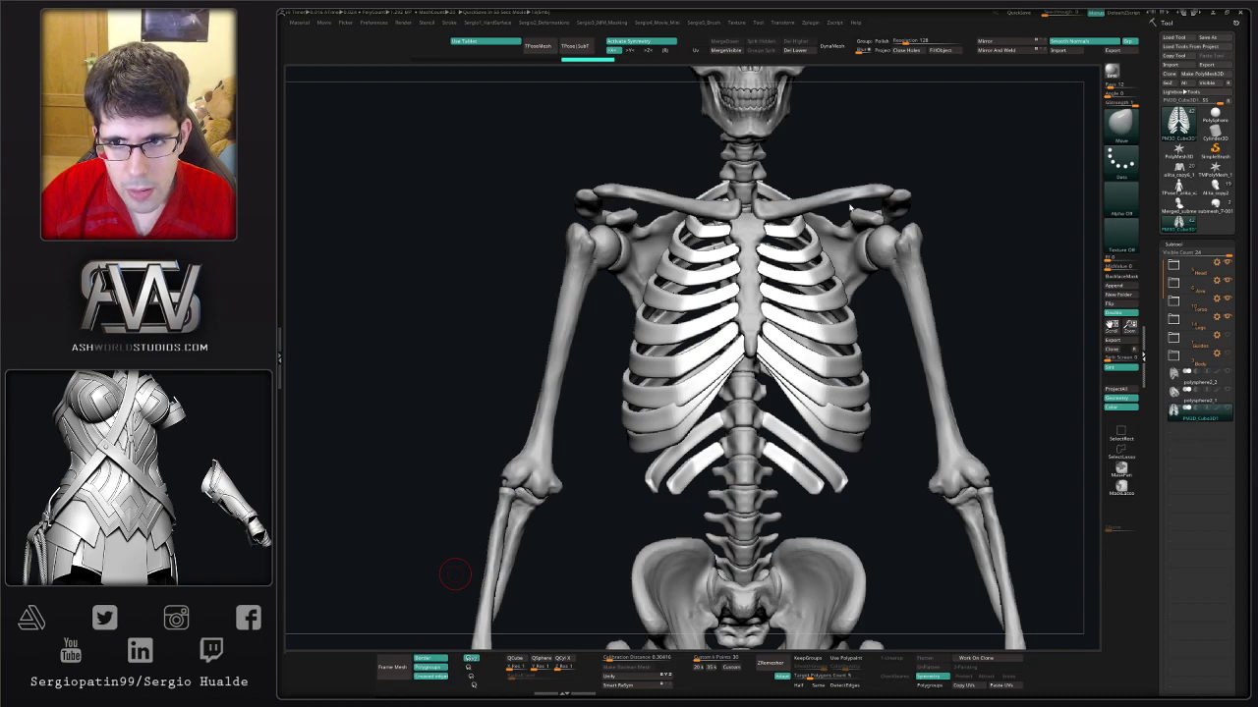
# - Hide the middle of the lower ribcage with a SelectRect box, leaving upper ribs and lowest pairs
pyautogui.moveTo(831, 311); pyautogui.dragTo(781, 356, button='right')
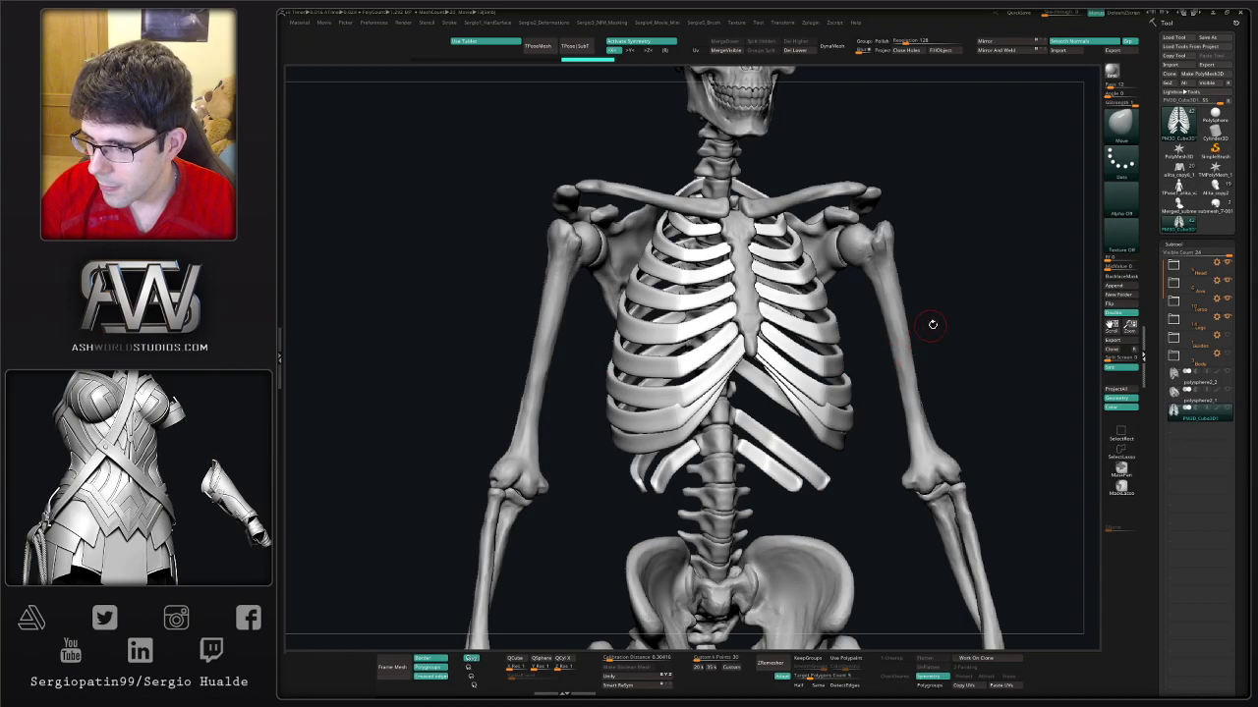
pyautogui.moveTo(1006, 320)
pyautogui.mouseDown(button='right')
pyautogui.moveTo(864, 324)
pyautogui.moveTo(688, 393)
pyautogui.moveTo(705, 302)
pyautogui.moveTo(678, 278)
pyautogui.moveTo(716, 528)
pyautogui.moveTo(654, 364)
pyautogui.moveTo(715, 354)
pyautogui.mouseUp(button='right')
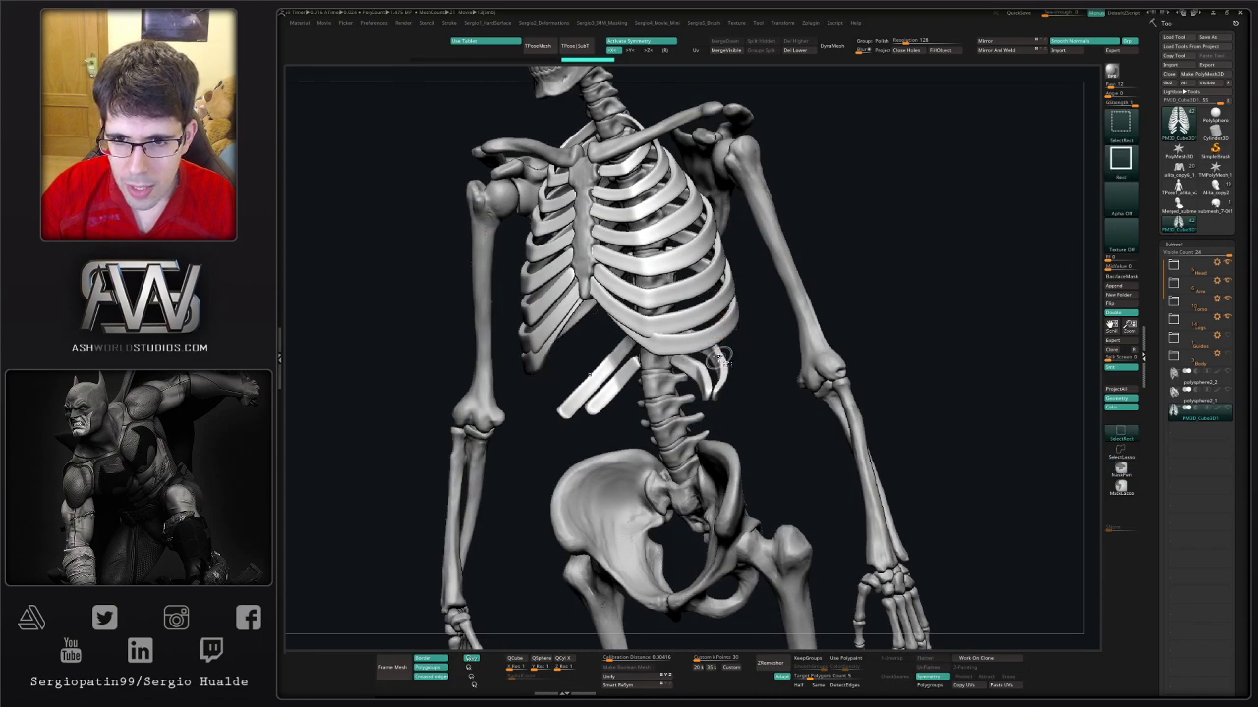
pyautogui.keyDown('ctrl'); pyautogui.keyDown('shift'); pyautogui.click(715, 354); pyautogui.keyUp('shift'); pyautogui.keyUp('ctrl')
pyautogui.keyDown('ctrl'); pyautogui.keyDown('shift'); pyautogui.click(725, 340); pyautogui.keyUp('shift'); pyautogui.keyUp('ctrl')
pyautogui.keyDown('ctrl'); pyautogui.keyDown('shift'); pyautogui.click(730, 323); pyautogui.keyUp('shift'); pyautogui.keyUp('ctrl')
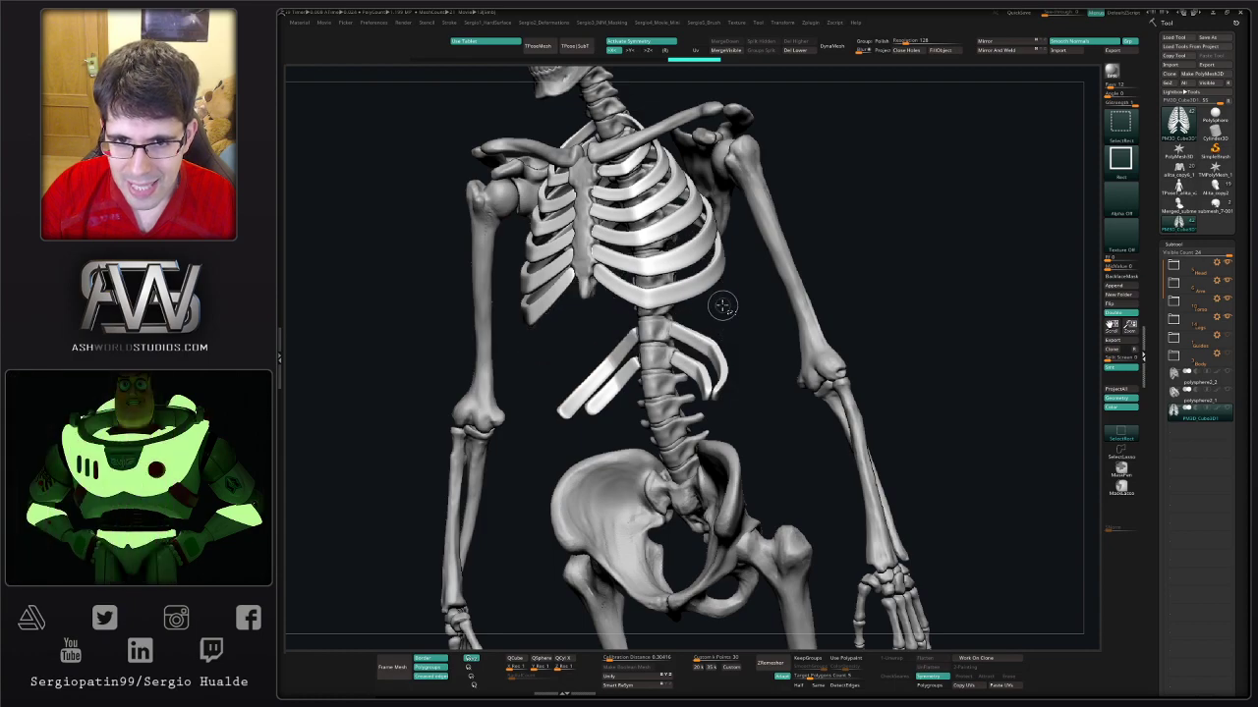
pyautogui.moveTo(718, 300)
pyautogui.mouseDown(button='right')
pyautogui.moveTo(730, 298)
pyautogui.moveTo(676, 332)
pyautogui.moveTo(822, 289)
pyautogui.mouseUp(button='right')
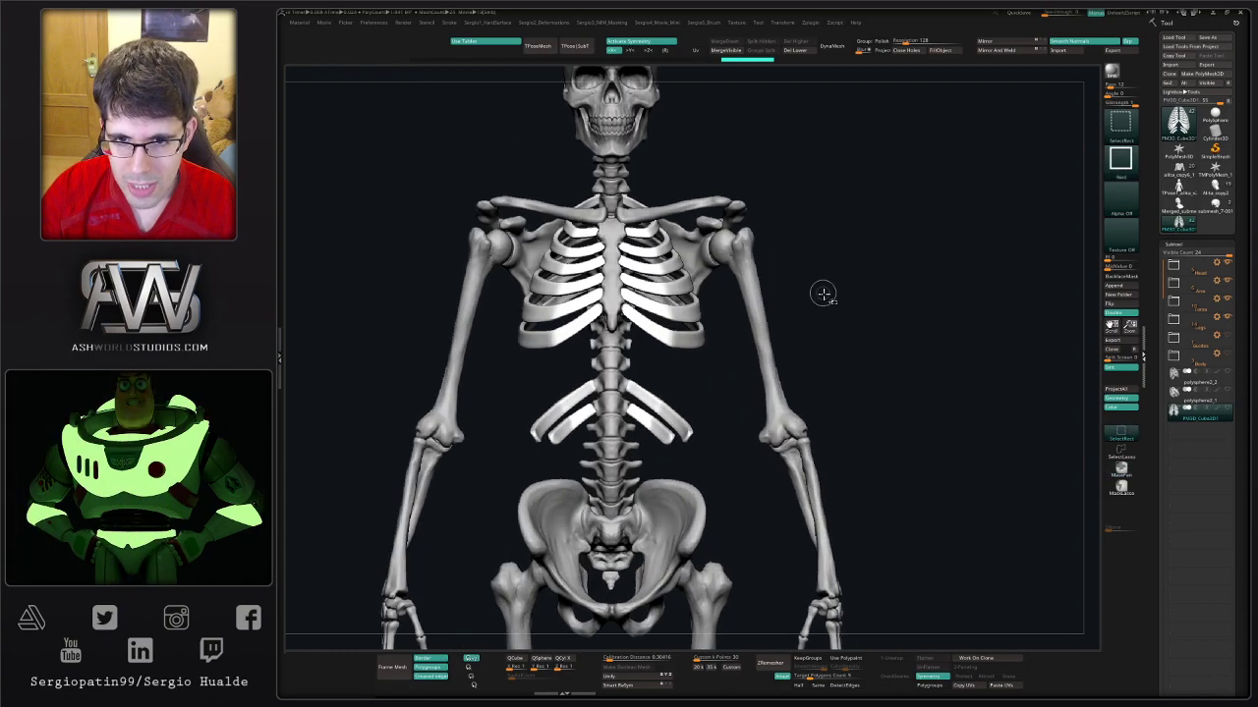
pyautogui.keyDown('ctrl'); pyautogui.keyDown('shift'); pyautogui.click(806, 325); pyautogui.keyUp('shift'); pyautogui.keyUp('ctrl')
pyautogui.keyDown('ctrl'); pyautogui.keyDown('shift'); pyautogui.click(820, 295); pyautogui.keyUp('shift'); pyautogui.keyUp('ctrl')
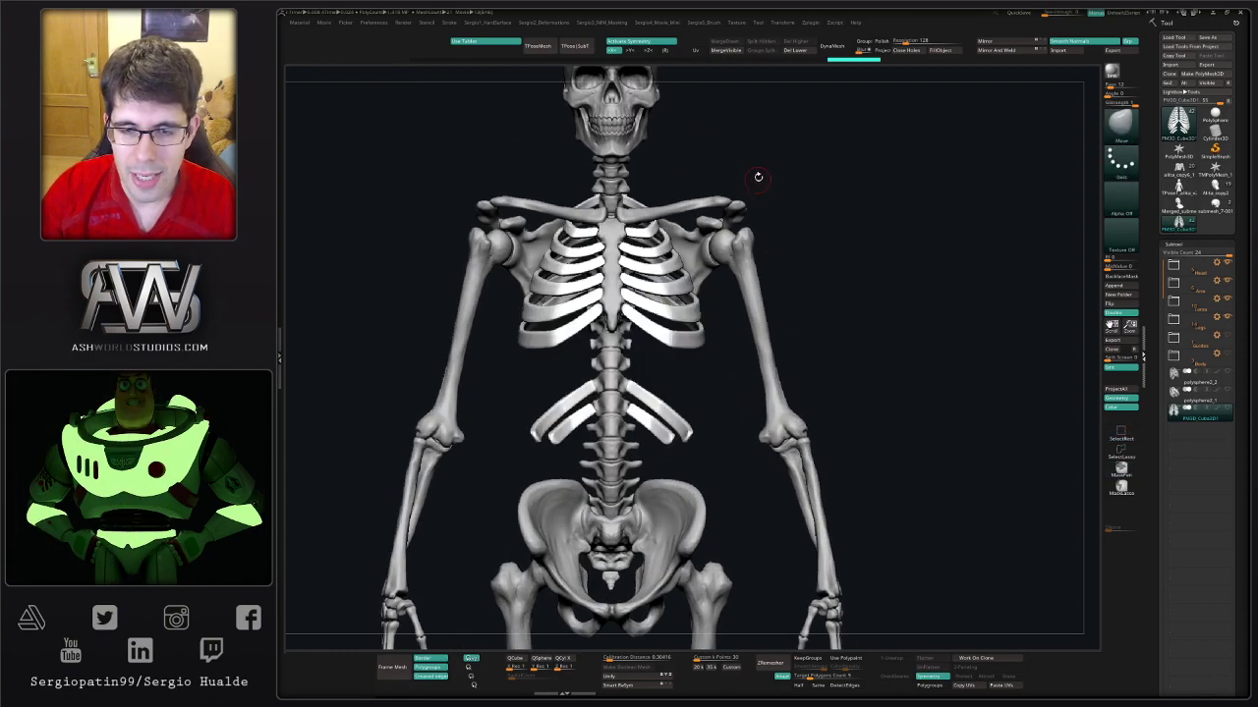
pyautogui.keyDown('alt'); pyautogui.moveTo(758, 177); pyautogui.dragTo(790, 187, button='right'); pyautogui.keyUp('alt')
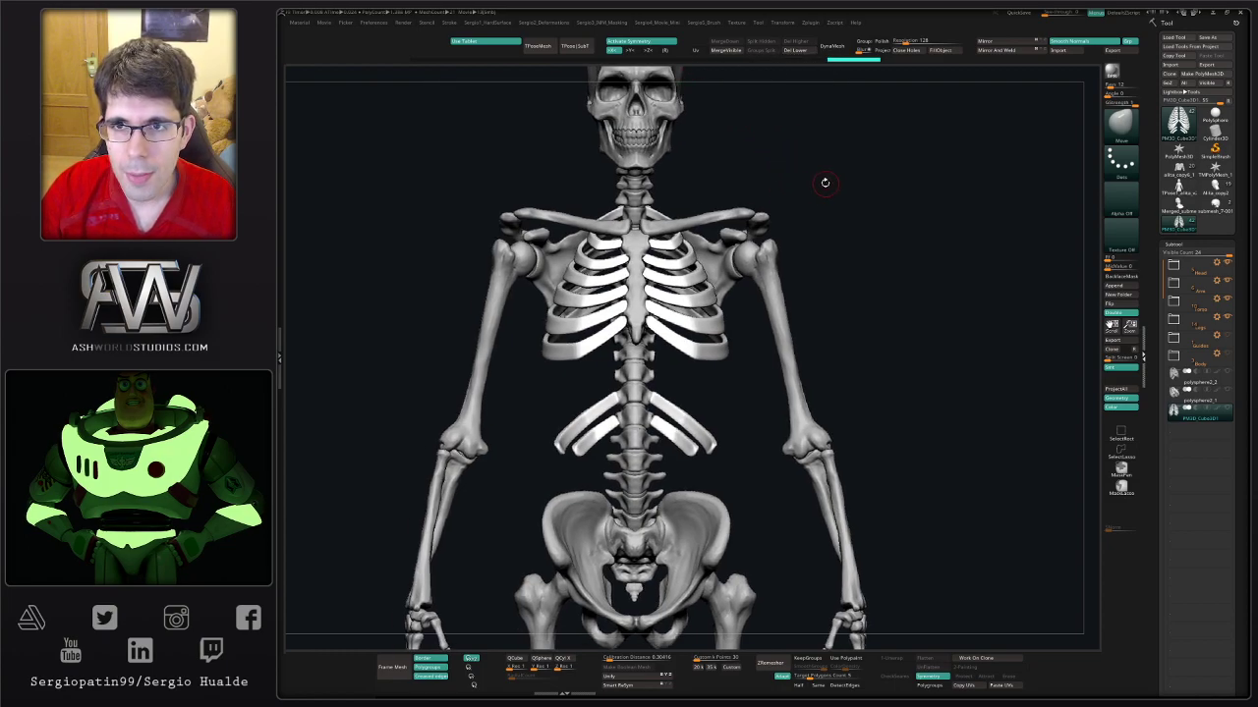
pyautogui.moveTo(822, 183); pyautogui.dragTo(806, 190, button='right')
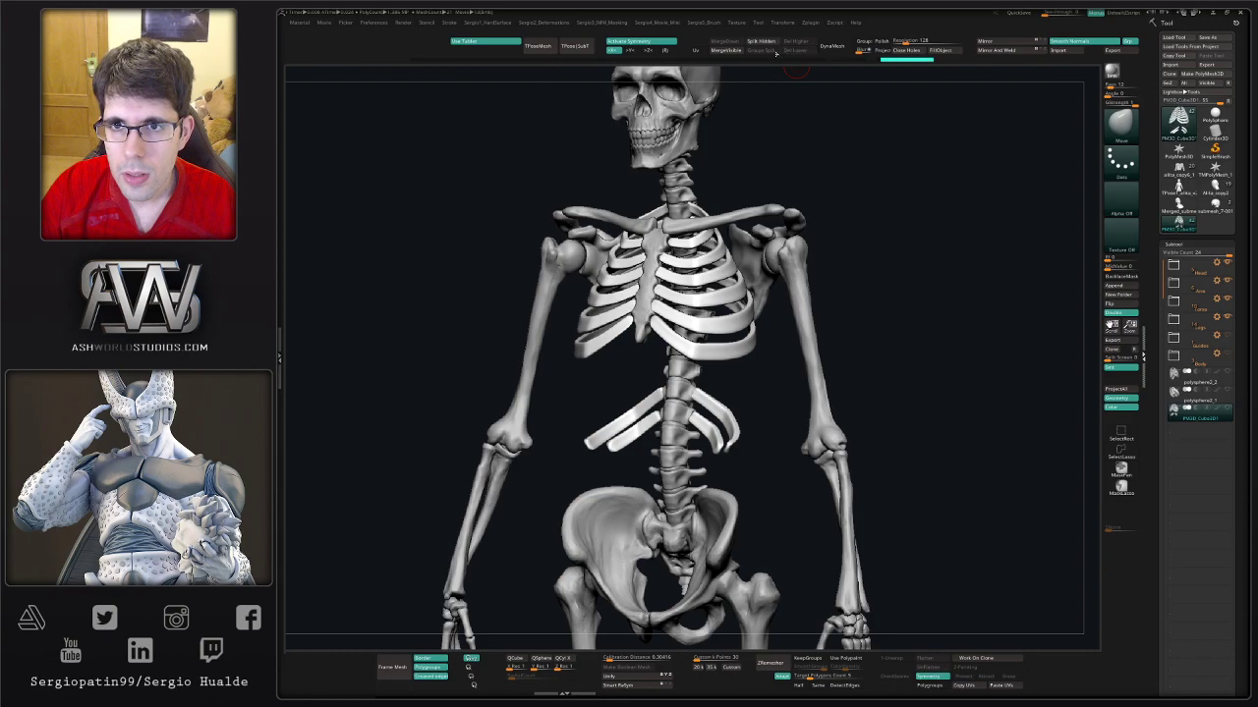
# - Split the hidden ribs into a new subtool and run Reconstruct Subdiv four times
pyautogui.click(765, 41)
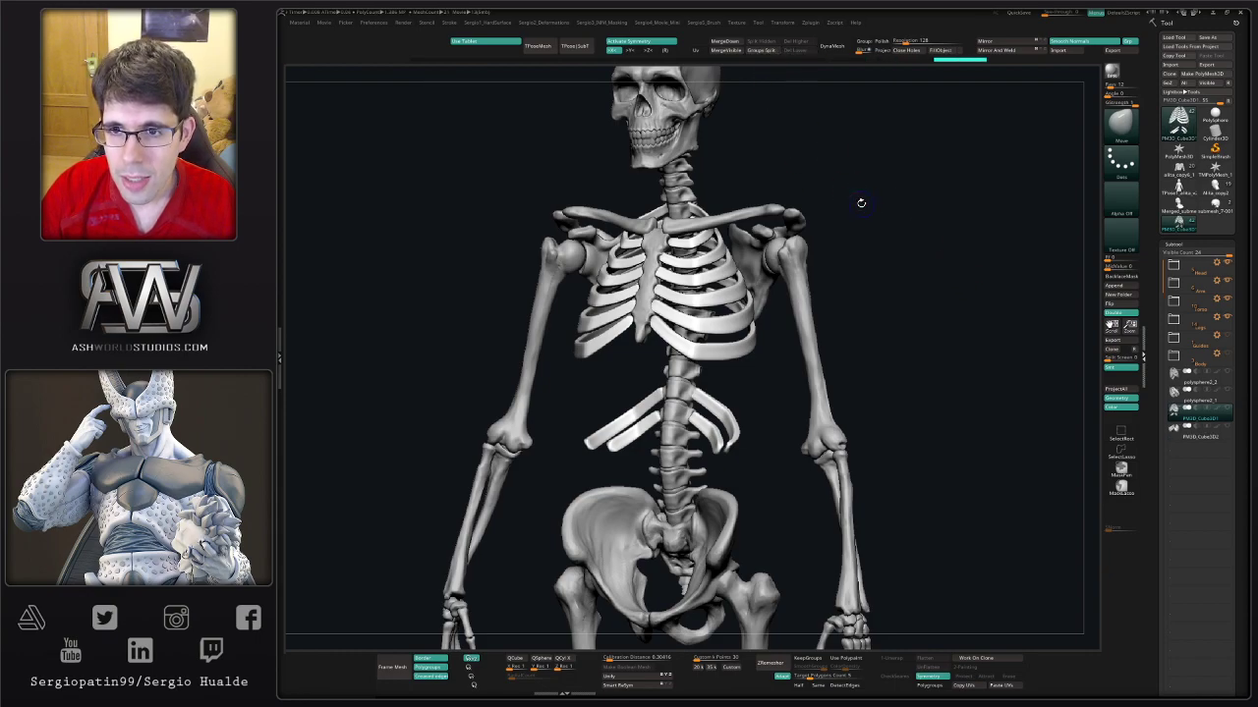
pyautogui.press('h')
pyautogui.click(856, 331)
pyautogui.press('h')
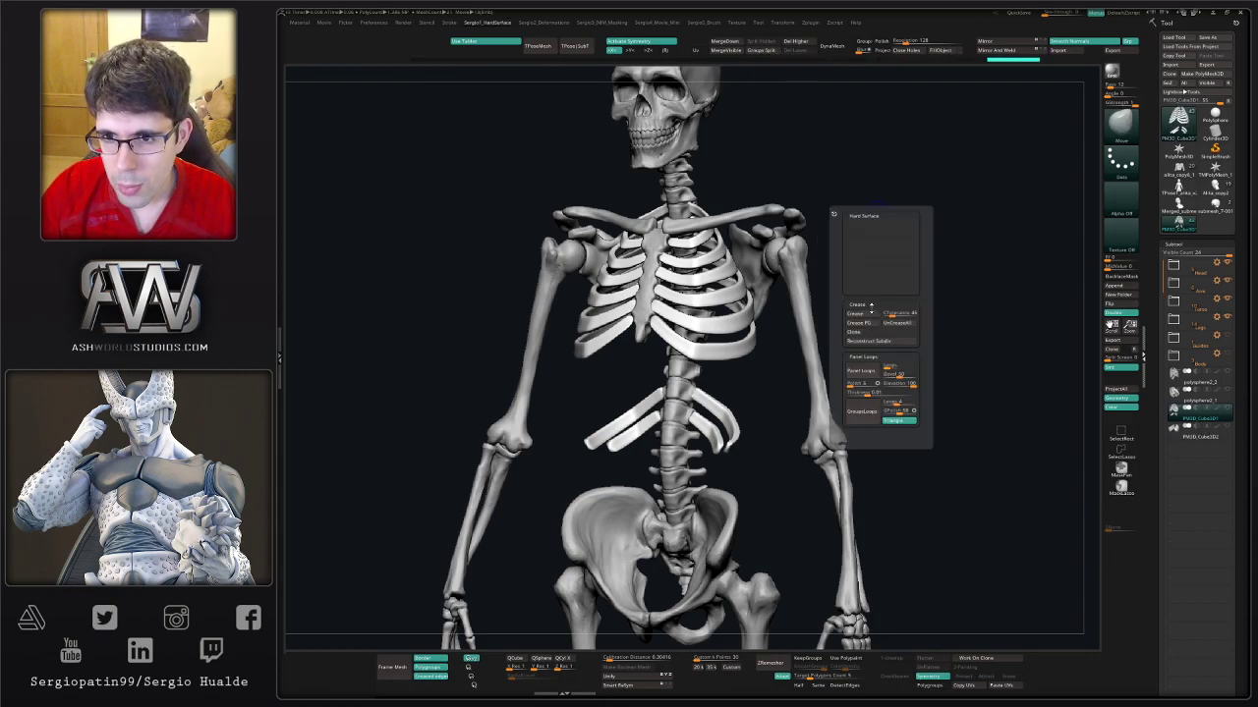
pyautogui.click(866, 342)
pyautogui.press('h')
pyautogui.click(866, 340)
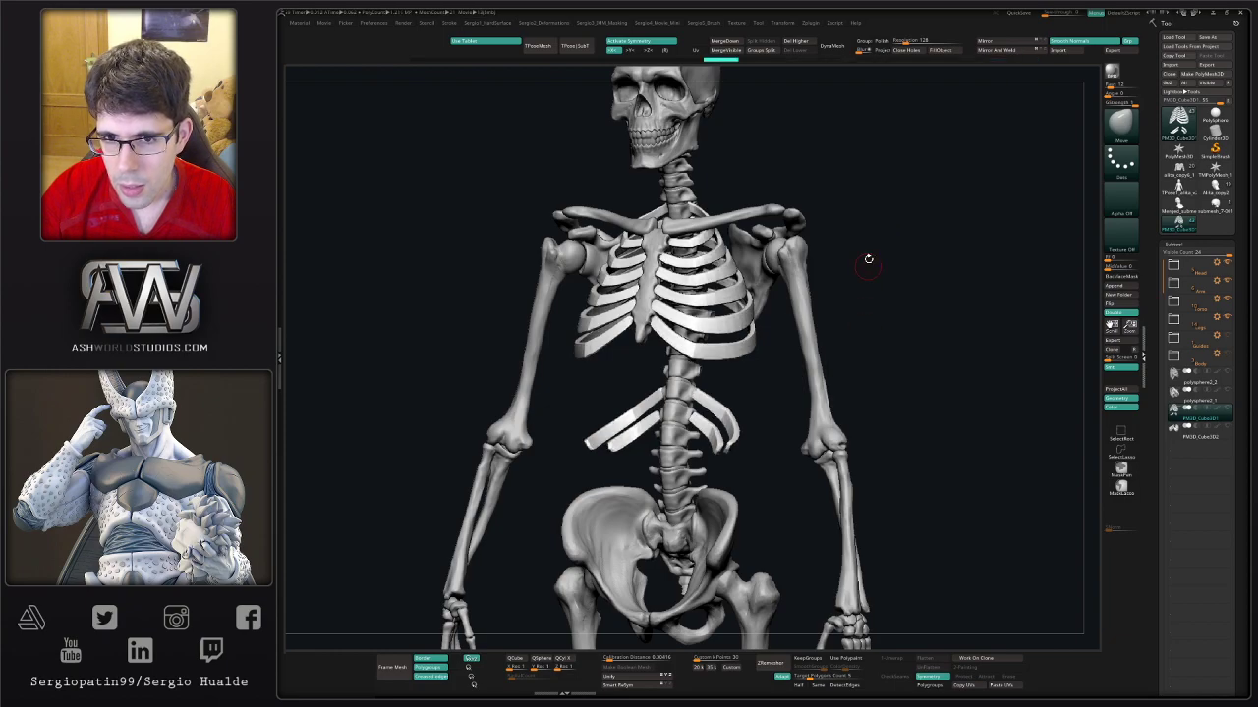
pyautogui.press('h')
pyautogui.click(860, 370)
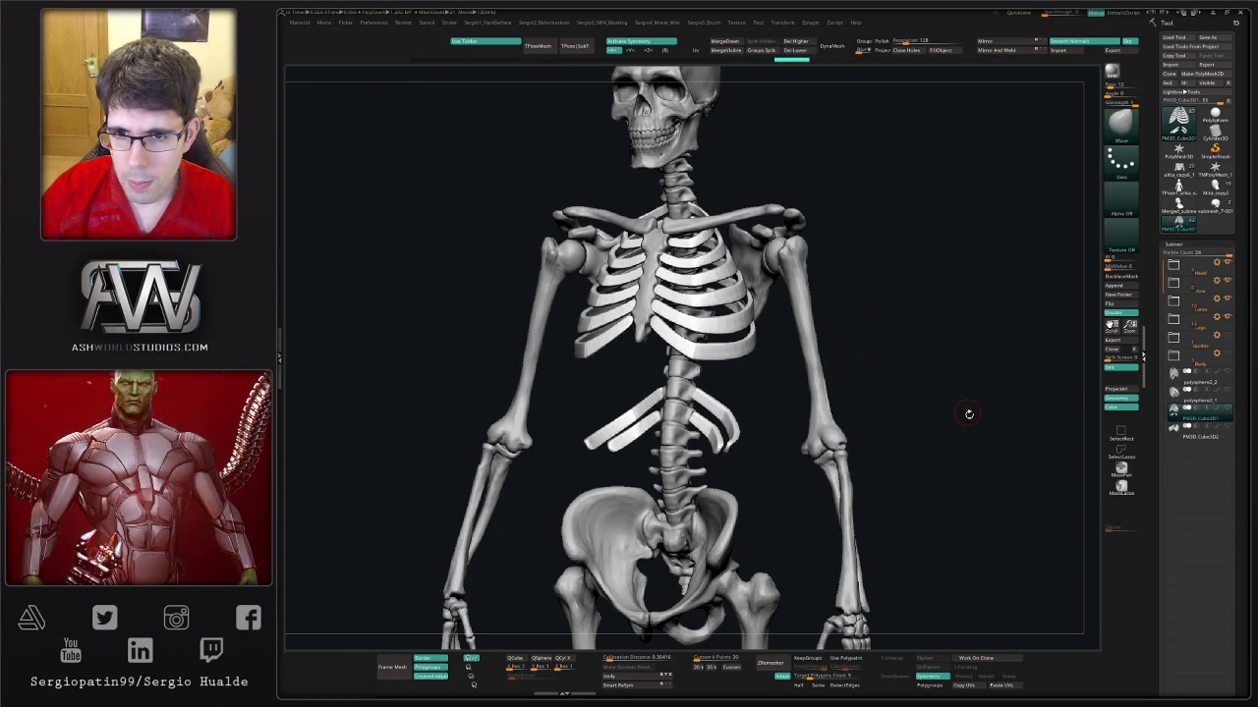
# - Return the ribcage to its highest subdivision, inspect it, and expand the Torso subtool folder
pyautogui.press('d')
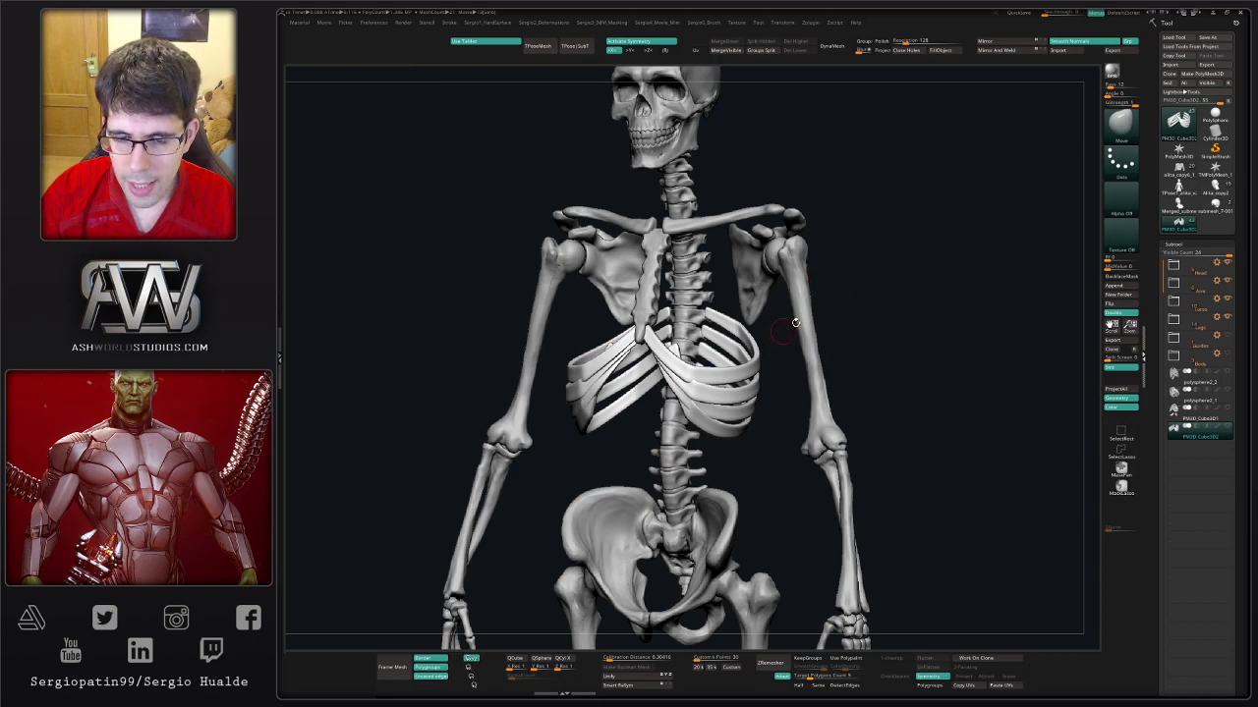
pyautogui.moveTo(882, 302); pyautogui.dragTo(878, 328)
pyautogui.scroll(3, 689, 350)
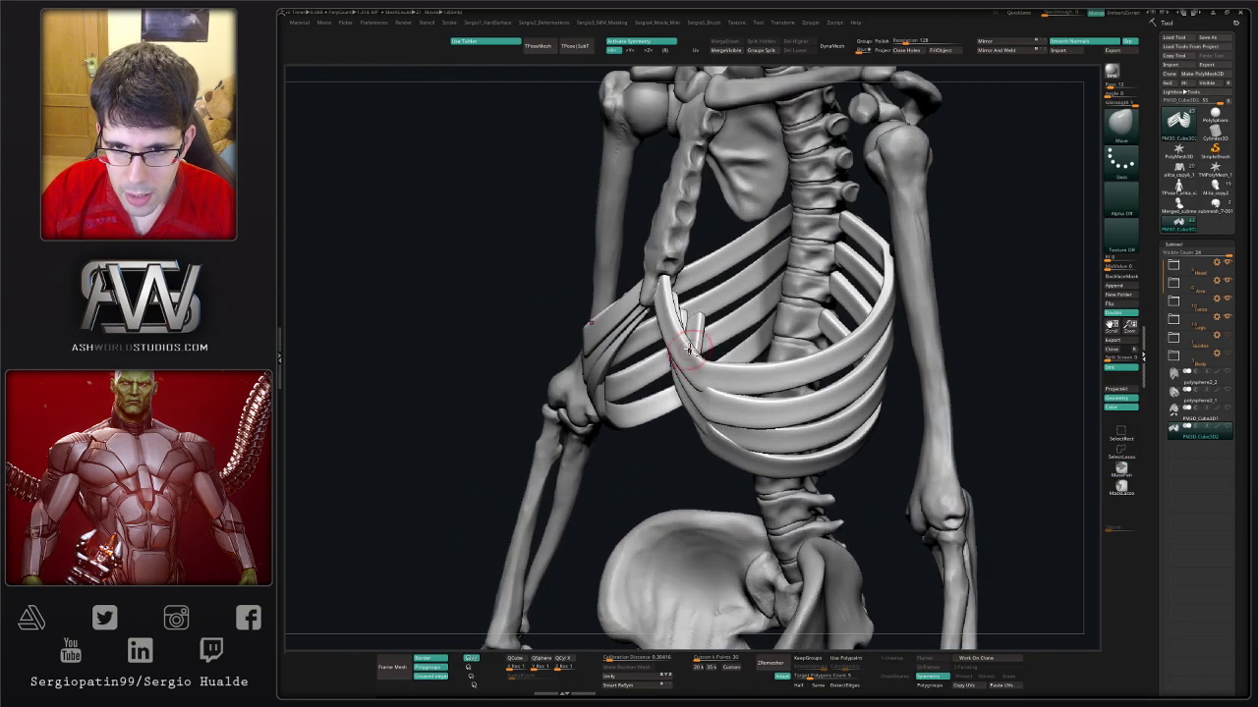
pyautogui.moveTo(688, 341)
pyautogui.mouseDown()
pyautogui.moveTo(640, 337)
pyautogui.moveTo(665, 324)
pyautogui.mouseUp()
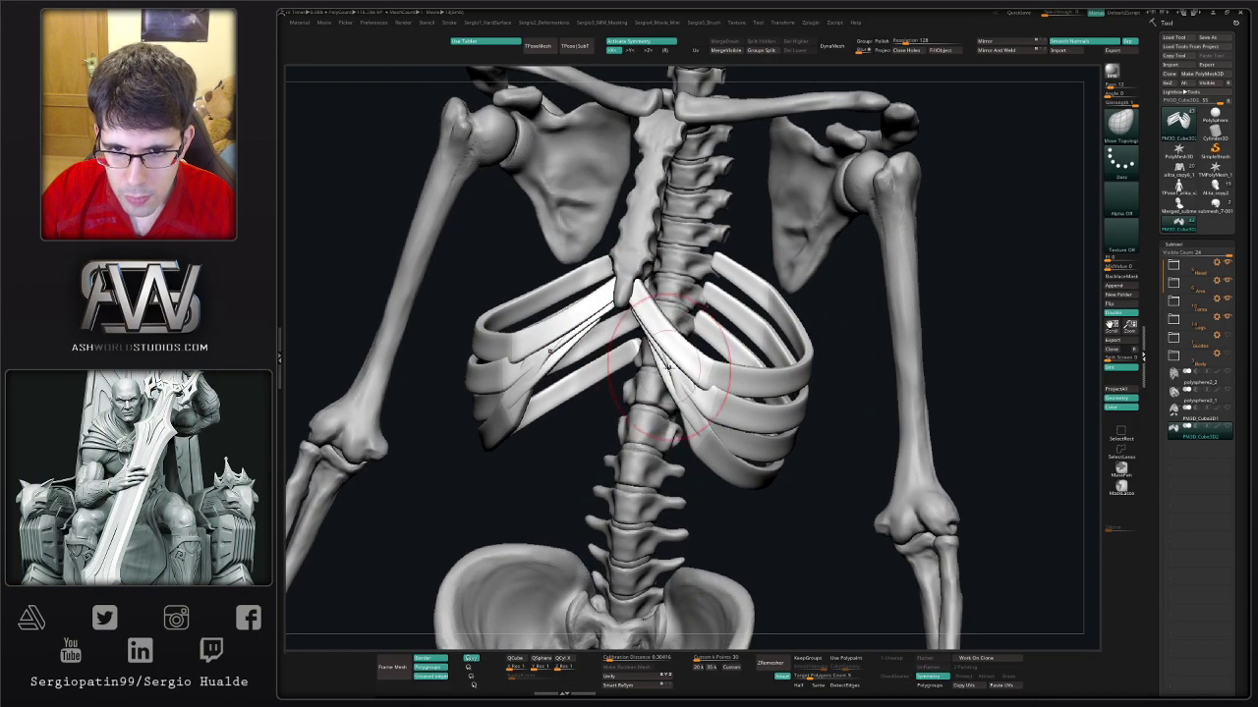
pyautogui.moveTo(677, 373); pyautogui.dragTo(688, 373)
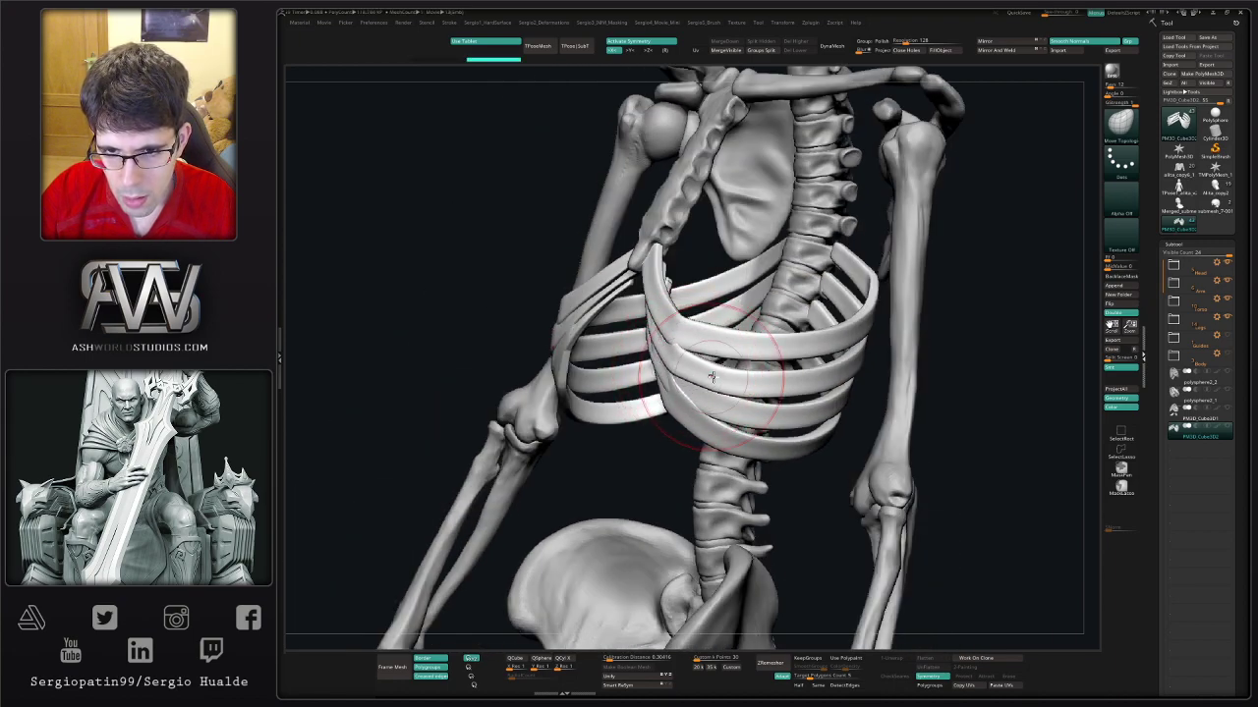
pyautogui.moveTo(711, 376); pyautogui.dragTo(704, 400)
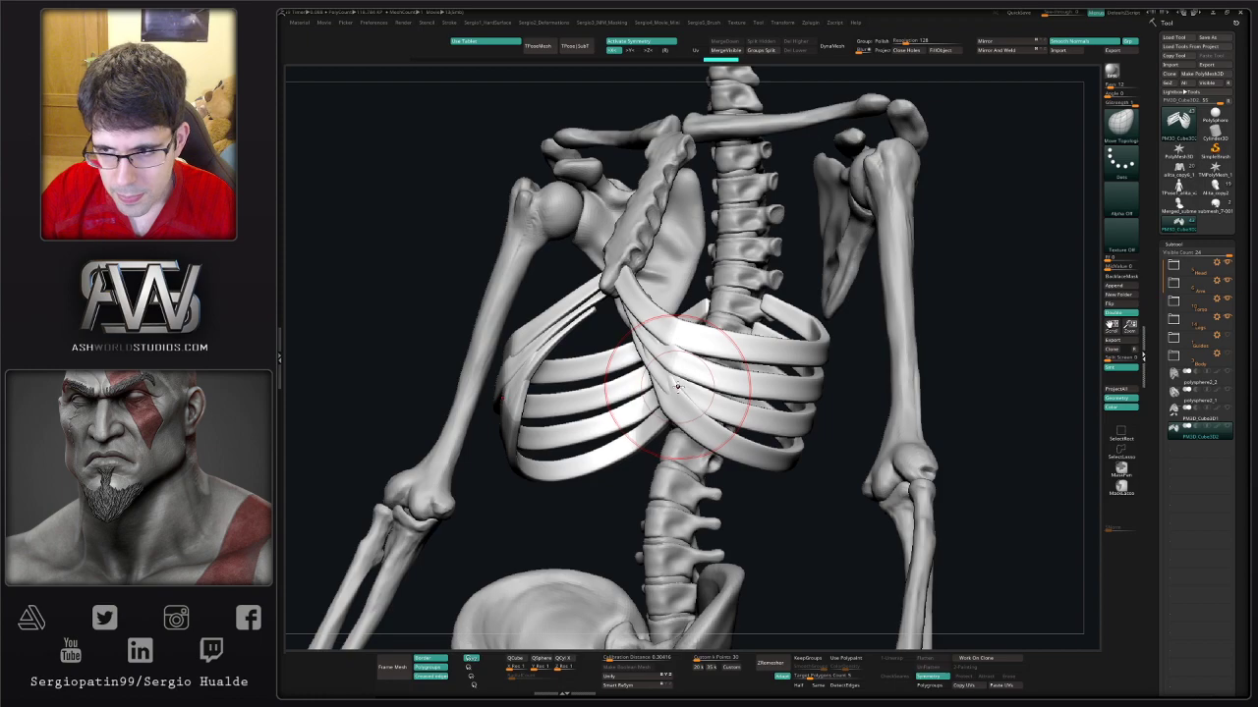
pyautogui.click(1179, 305)
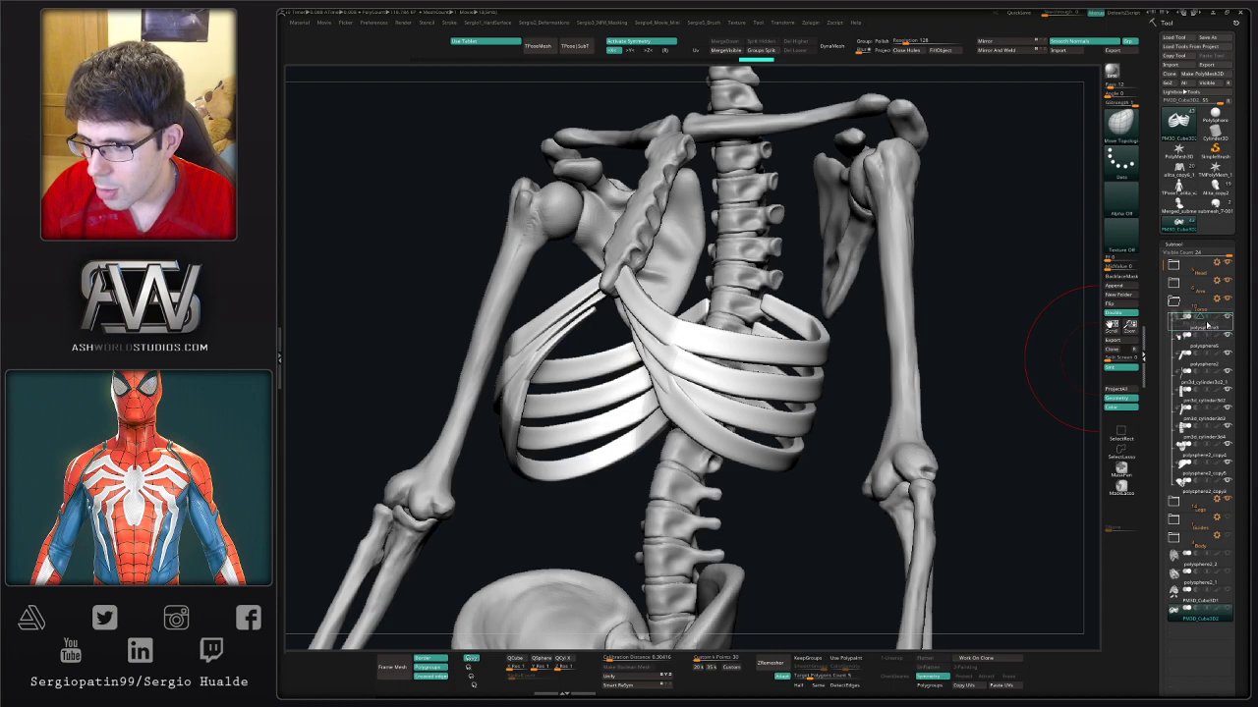
# - Move PM3D_Cube3D1 into the collapsed Torso folder and hide the arm bones
pyautogui.moveTo(1206, 324); pyautogui.dragTo(1206, 324)
pyautogui.click(1173, 300)
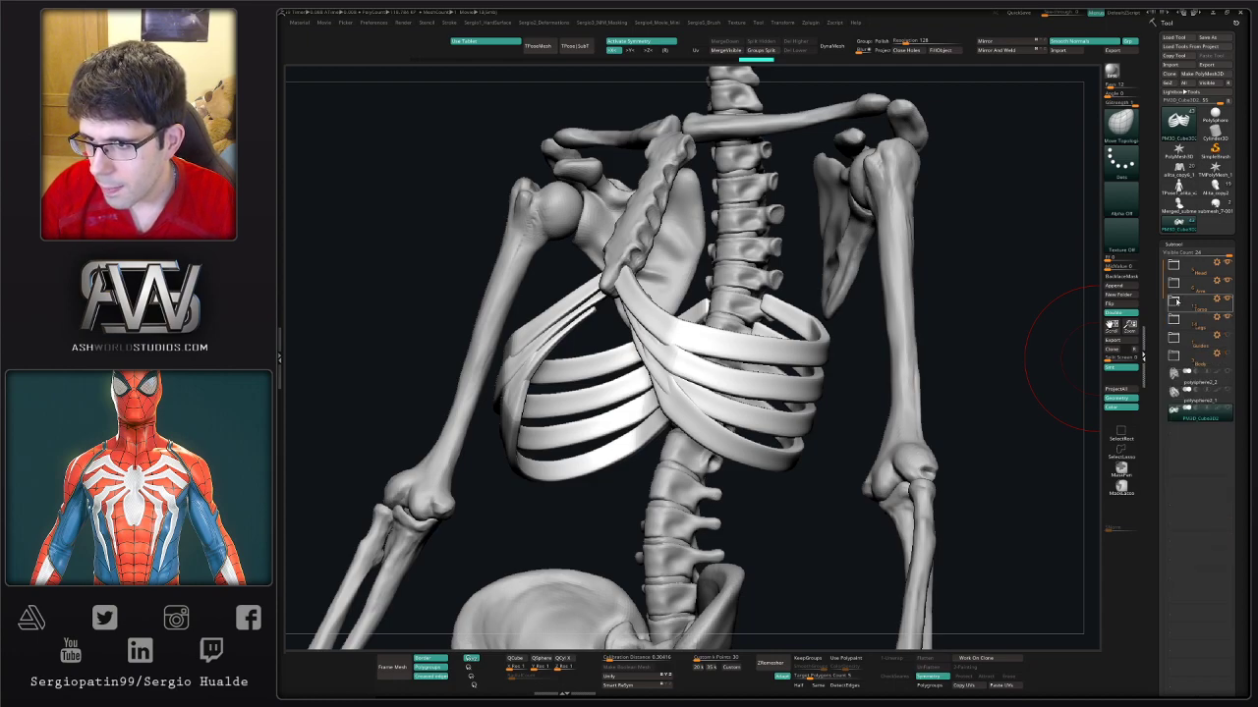
pyautogui.click(1226, 281)
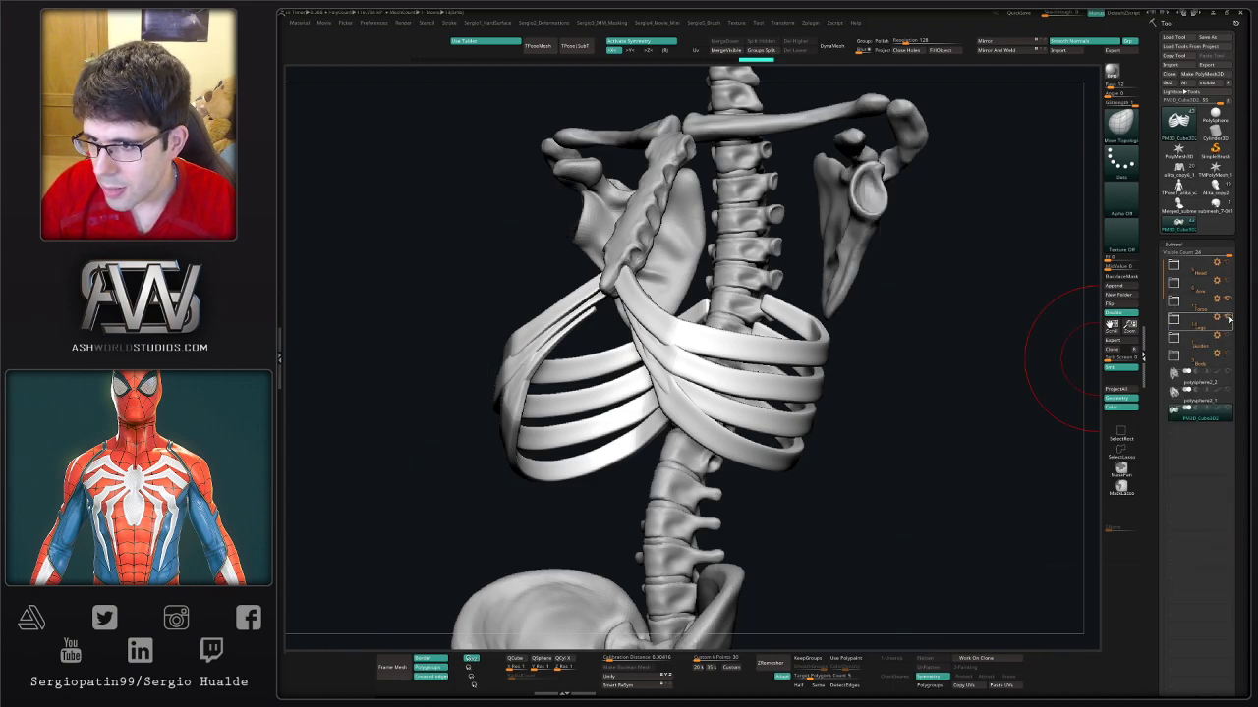
pyautogui.moveTo(969, 396)
pyautogui.keyDown('shift'); pyautogui.mouseDown()
pyautogui.moveTo(821, 383)
pyautogui.moveTo(861, 381)
pyautogui.mouseUp(); pyautogui.keyUp('shift')
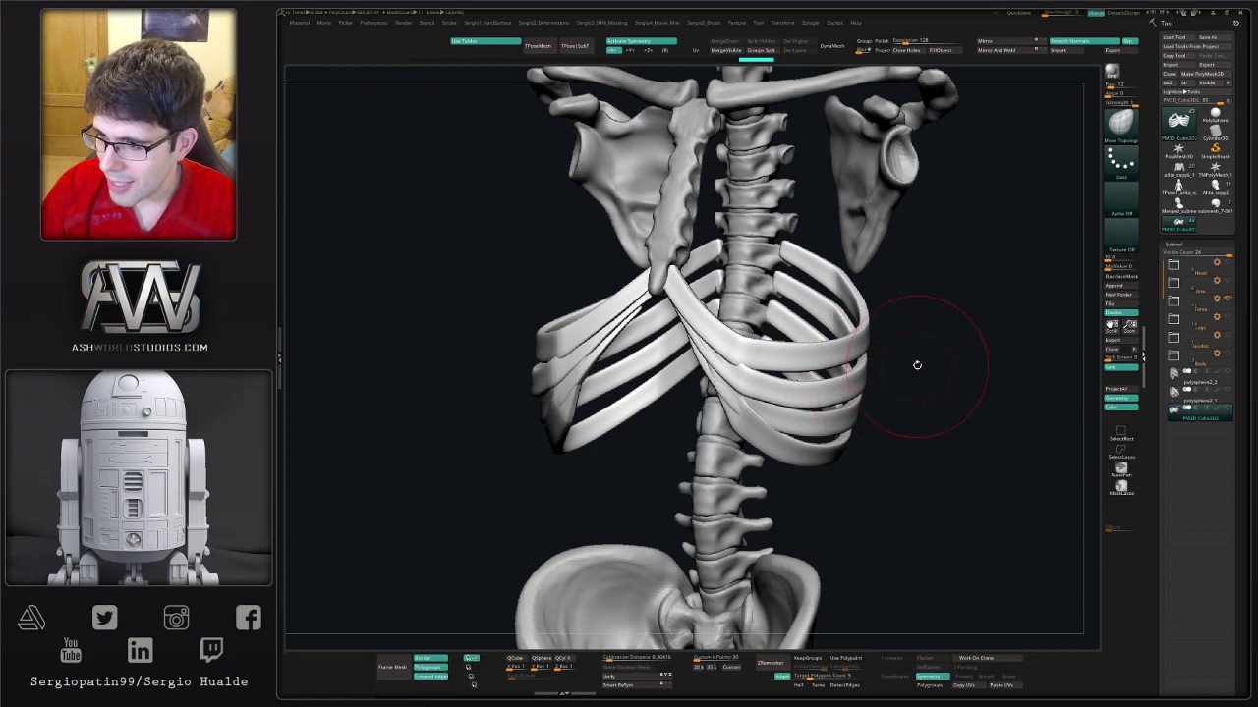
# - Orbit around the torso skeleton to inspect spine, ribcage and shoulder blades, then frame it
pyautogui.moveTo(964, 354)
pyautogui.mouseDown()
pyautogui.moveTo(748, 406)
pyautogui.moveTo(835, 420)
pyautogui.mouseUp()
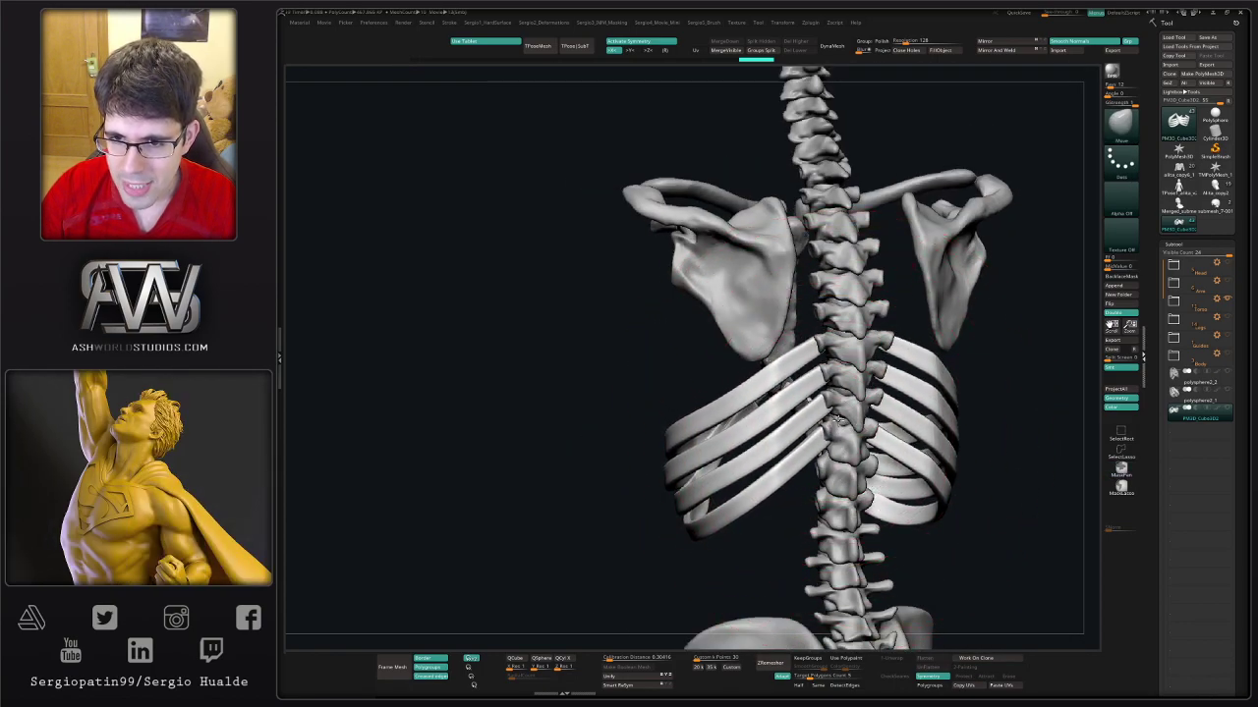
pyautogui.moveTo(835, 421)
pyautogui.mouseDown()
pyautogui.moveTo(826, 391)
pyautogui.moveTo(791, 405)
pyautogui.mouseUp()
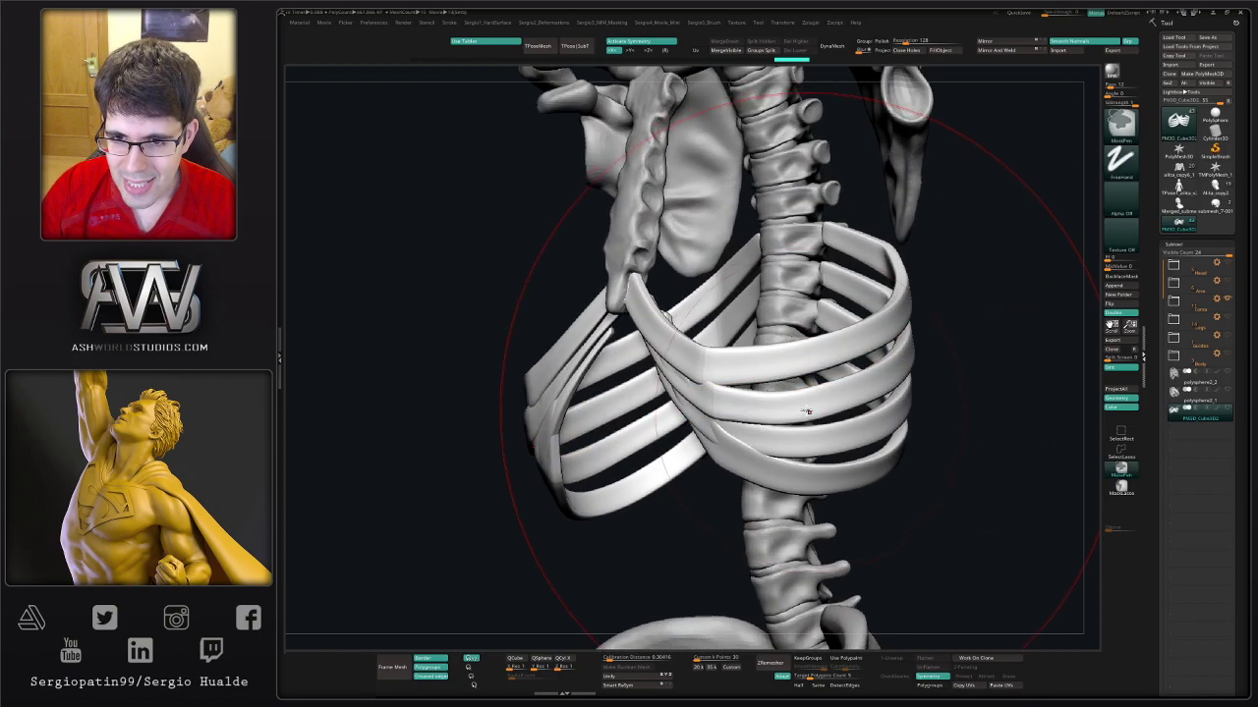
pyautogui.moveTo(791, 406)
pyautogui.mouseDown()
pyautogui.moveTo(699, 423)
pyautogui.moveTo(753, 331)
pyautogui.moveTo(716, 301)
pyautogui.moveTo(609, 386)
pyautogui.moveTo(561, 364)
pyautogui.mouseUp()
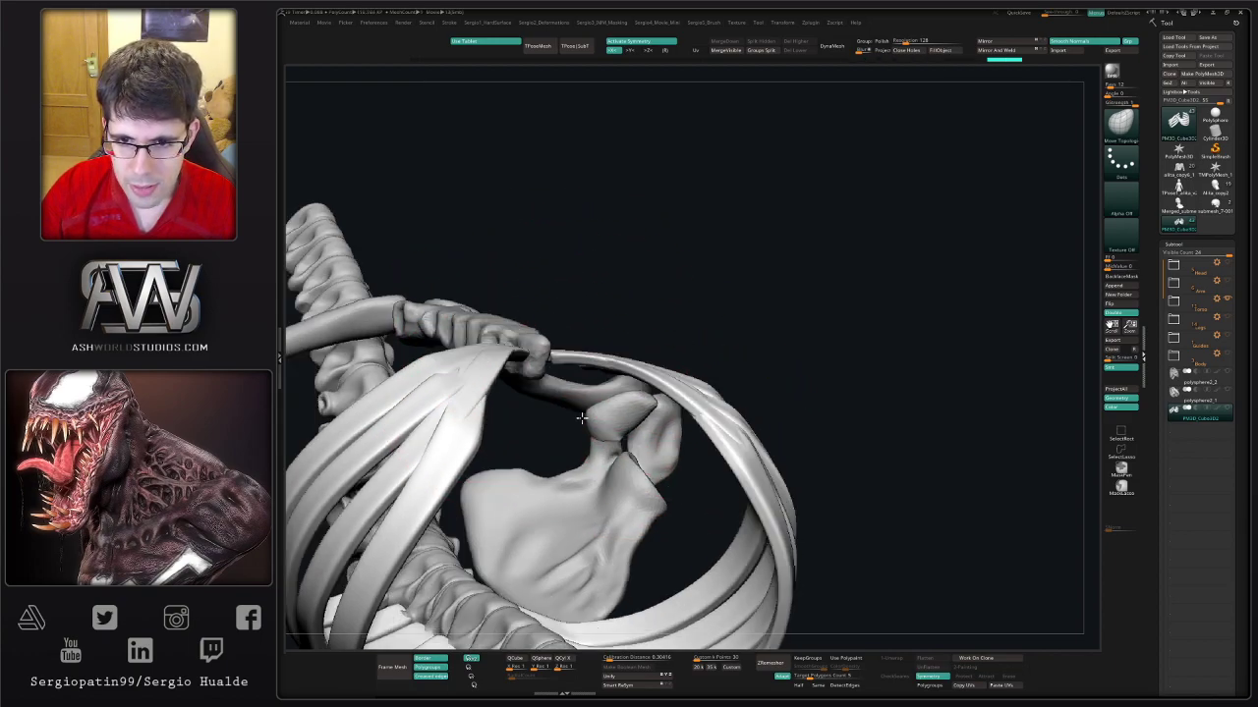
pyautogui.moveTo(605, 370)
pyautogui.mouseDown()
pyautogui.moveTo(665, 366)
pyautogui.moveTo(646, 337)
pyautogui.mouseUp()
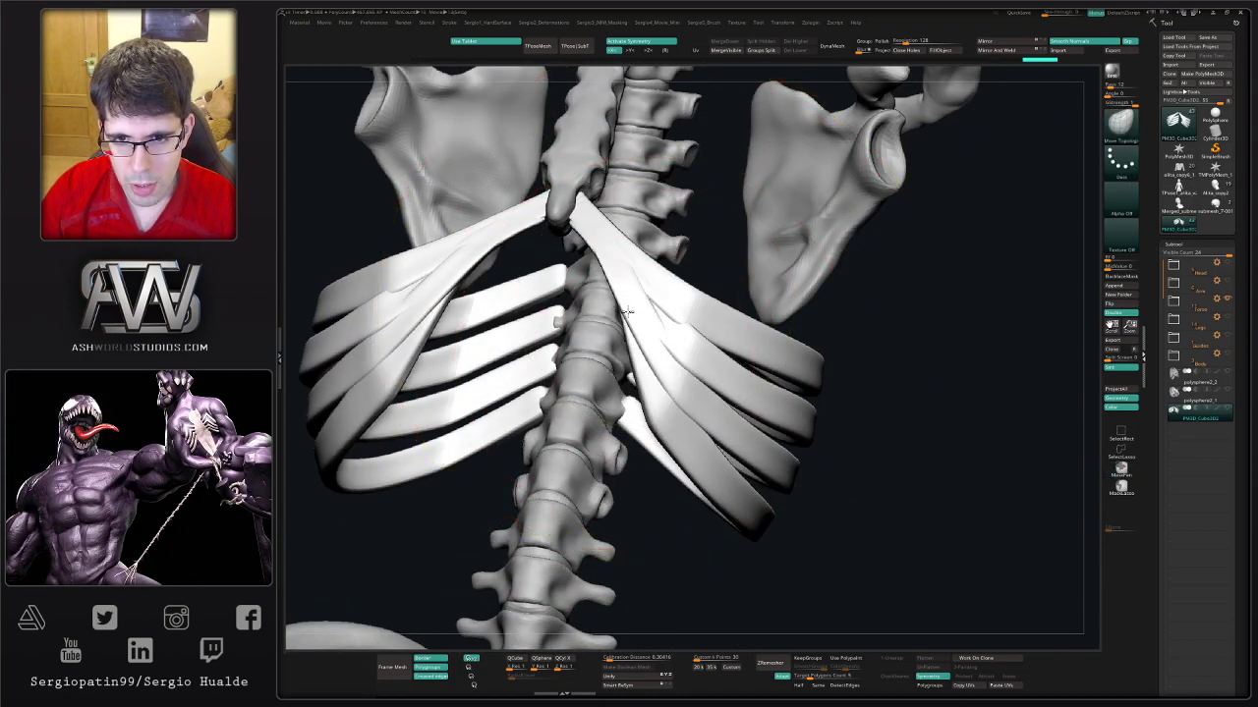
pyautogui.moveTo(647, 305)
pyautogui.mouseDown()
pyautogui.moveTo(682, 308)
pyautogui.moveTo(632, 328)
pyautogui.moveTo(629, 401)
pyautogui.moveTo(664, 349)
pyautogui.moveTo(560, 344)
pyautogui.moveTo(678, 403)
pyautogui.moveTo(719, 401)
pyautogui.moveTo(462, 270)
pyautogui.mouseUp()
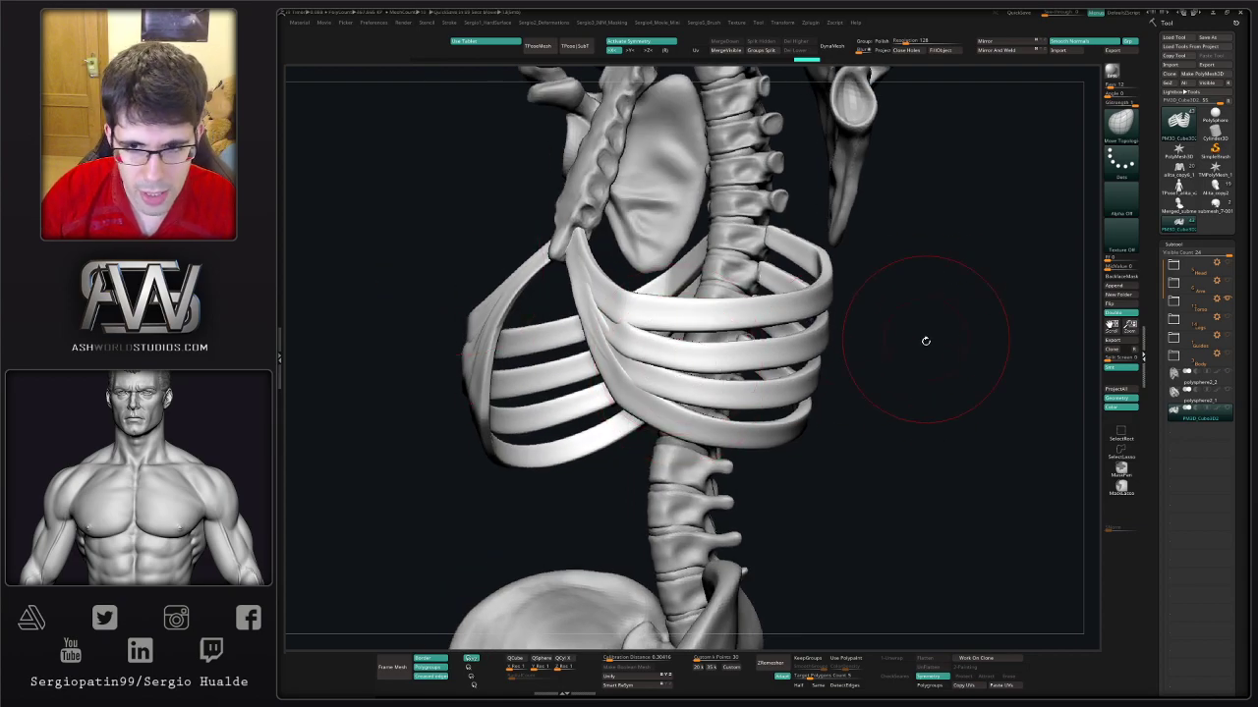
pyautogui.moveTo(927, 342)
pyautogui.mouseDown()
pyautogui.moveTo(656, 331)
pyautogui.moveTo(721, 365)
pyautogui.mouseUp()
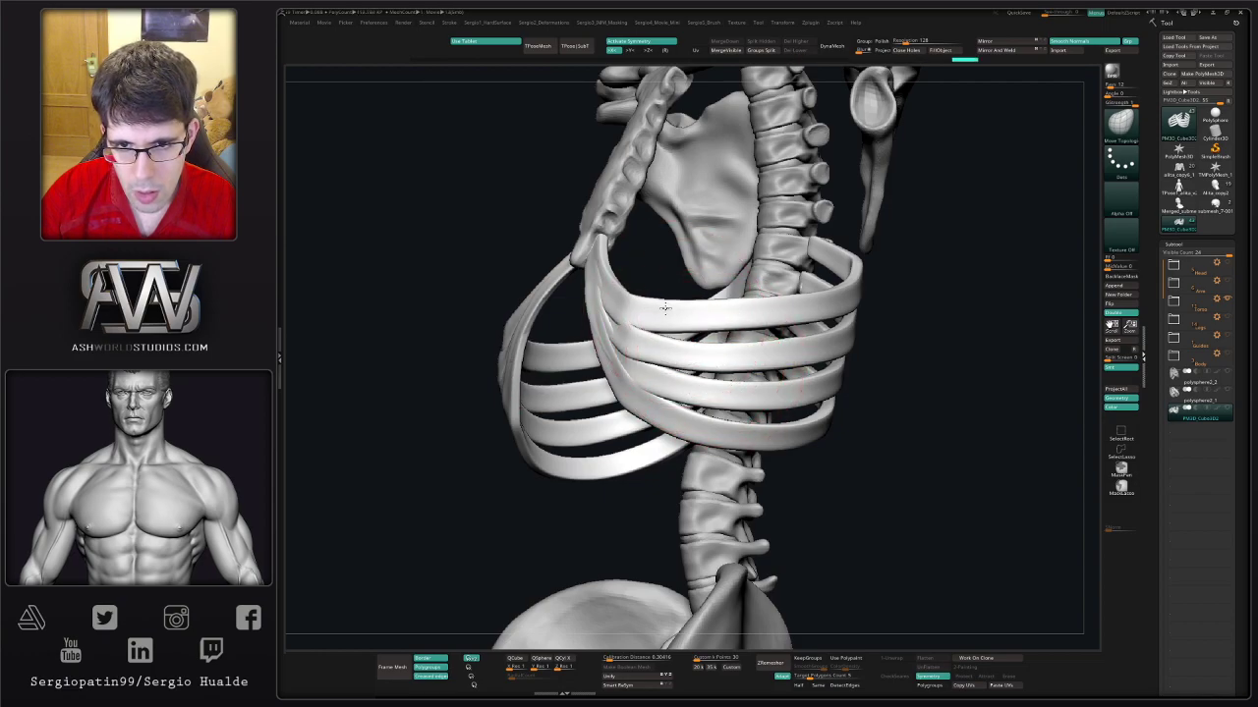
pyautogui.moveTo(648, 327); pyautogui.dragTo(629, 301)
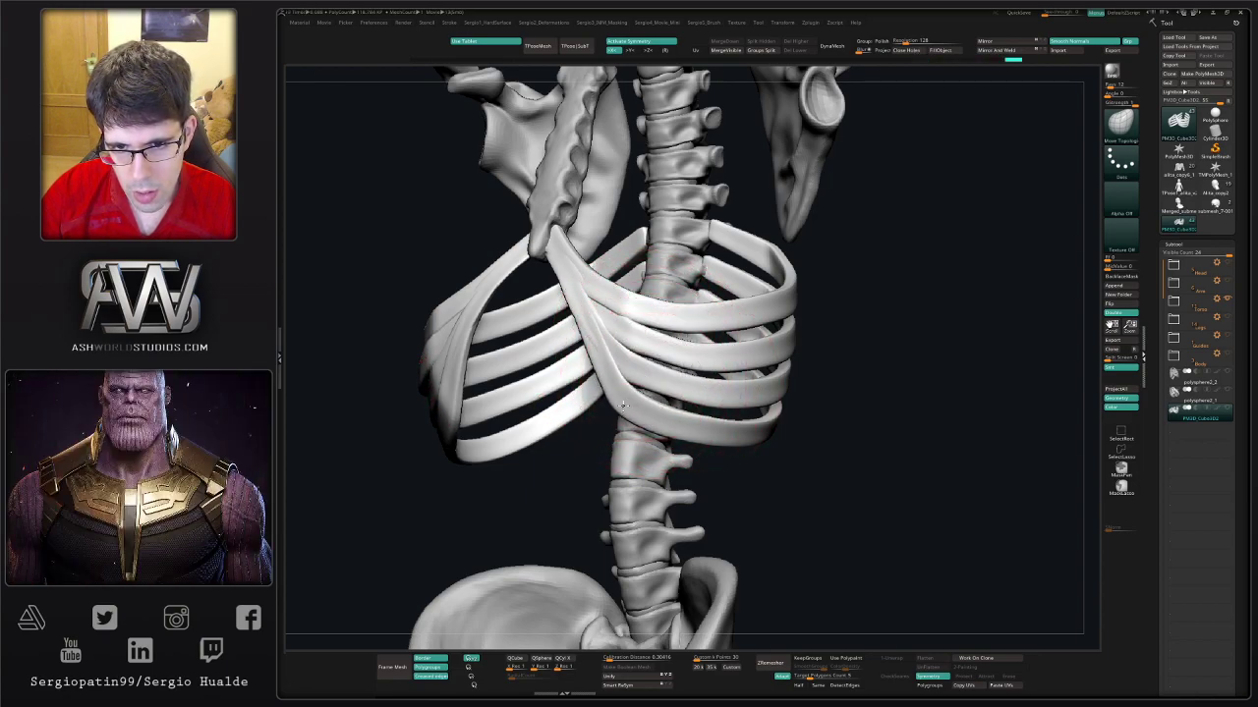
pyautogui.moveTo(657, 411); pyautogui.dragTo(700, 435, button='right')
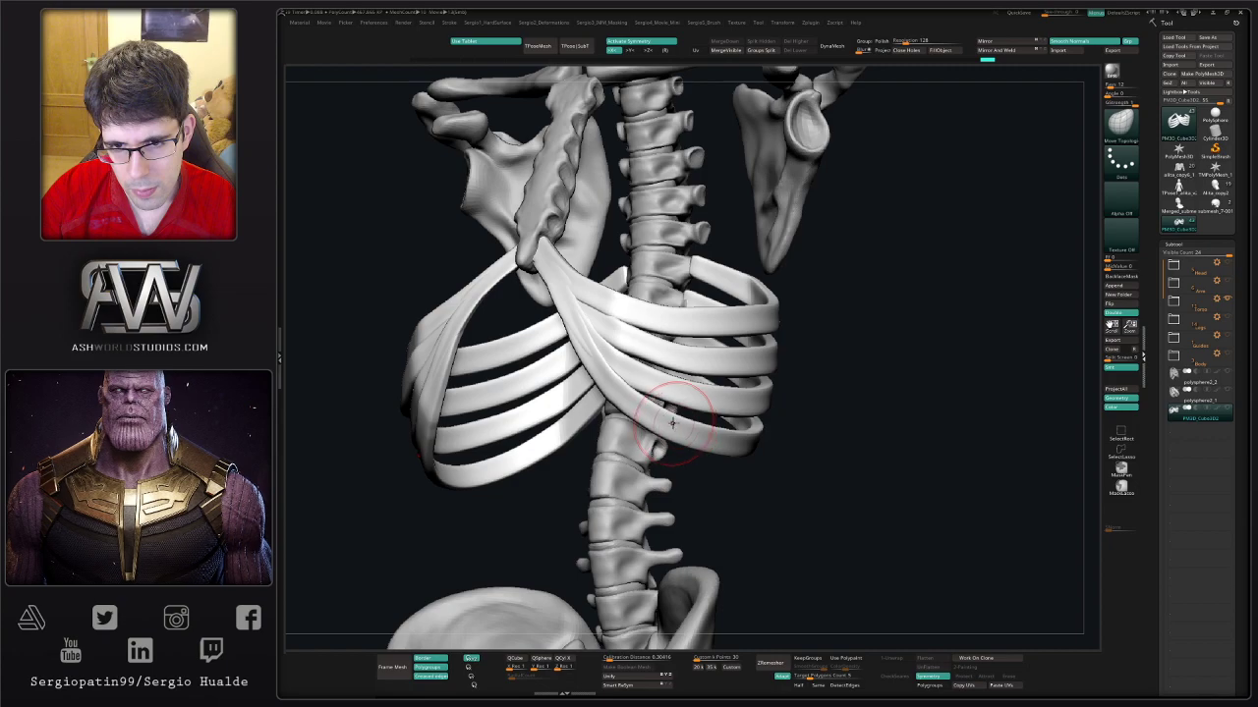
pyautogui.press('f')
pyautogui.moveTo(788, 404)
pyautogui.mouseDown(button='right')
pyautogui.moveTo(747, 390)
pyautogui.moveTo(708, 412)
pyautogui.moveTo(674, 402)
pyautogui.moveTo(678, 418)
pyautogui.moveTo(1053, 375)
pyautogui.mouseUp(button='right')
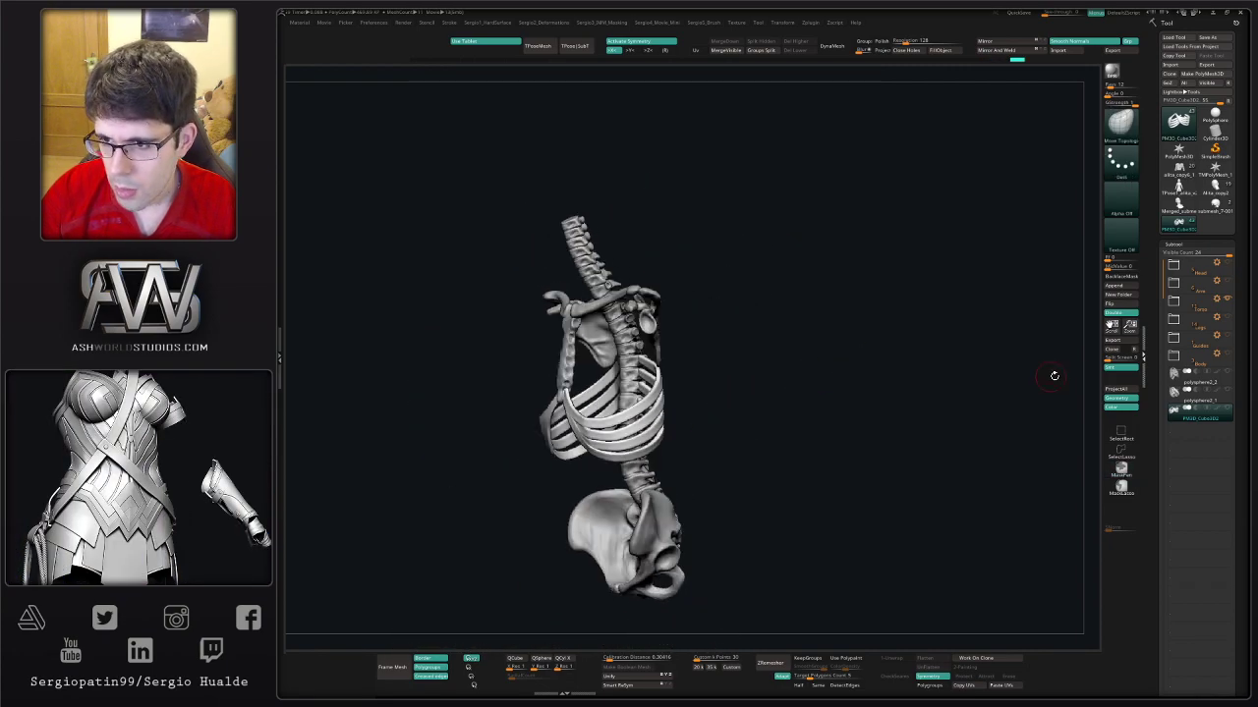
# - Unhide the left ribs, DynaMesh and smooth the cartilage piece, then show the full skeleton
pyautogui.click(1183, 322)
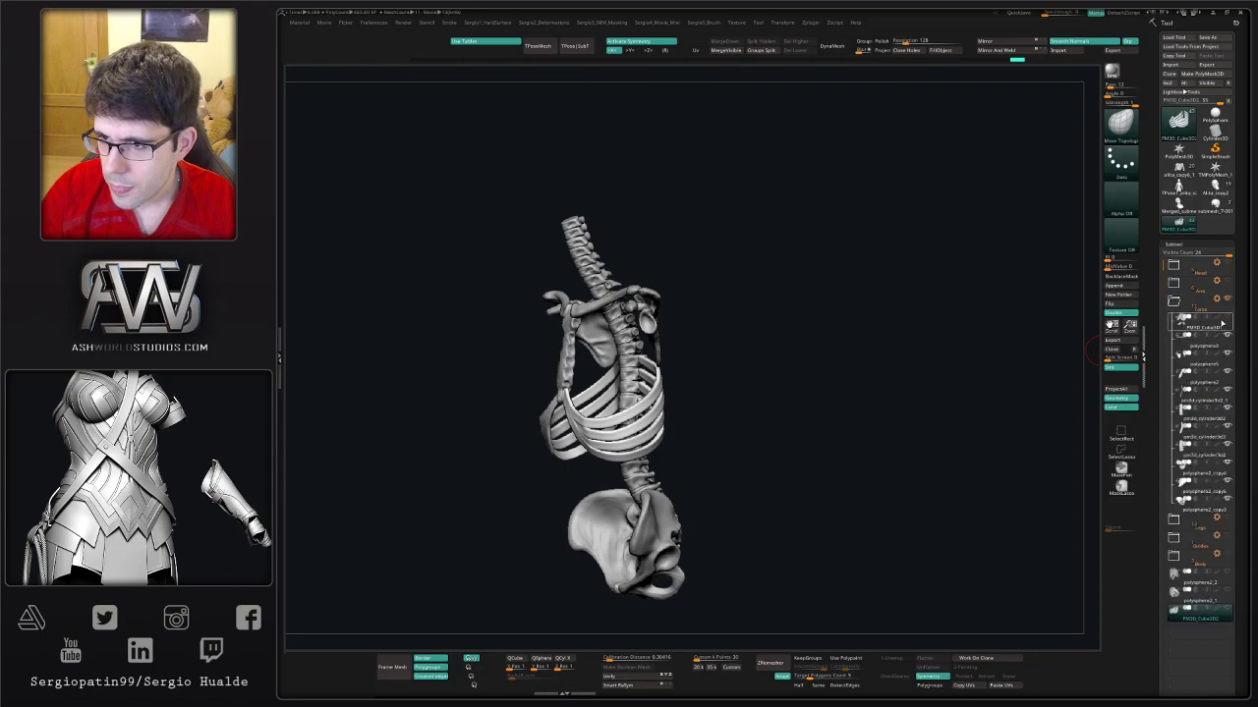
pyautogui.click(1223, 323)
pyautogui.moveTo(783, 384)
pyautogui.mouseDown(button='right')
pyautogui.moveTo(724, 392)
pyautogui.moveTo(763, 348)
pyautogui.moveTo(783, 372)
pyautogui.moveTo(767, 416)
pyautogui.moveTo(783, 328)
pyautogui.moveTo(963, 264)
pyautogui.mouseUp(button='right')
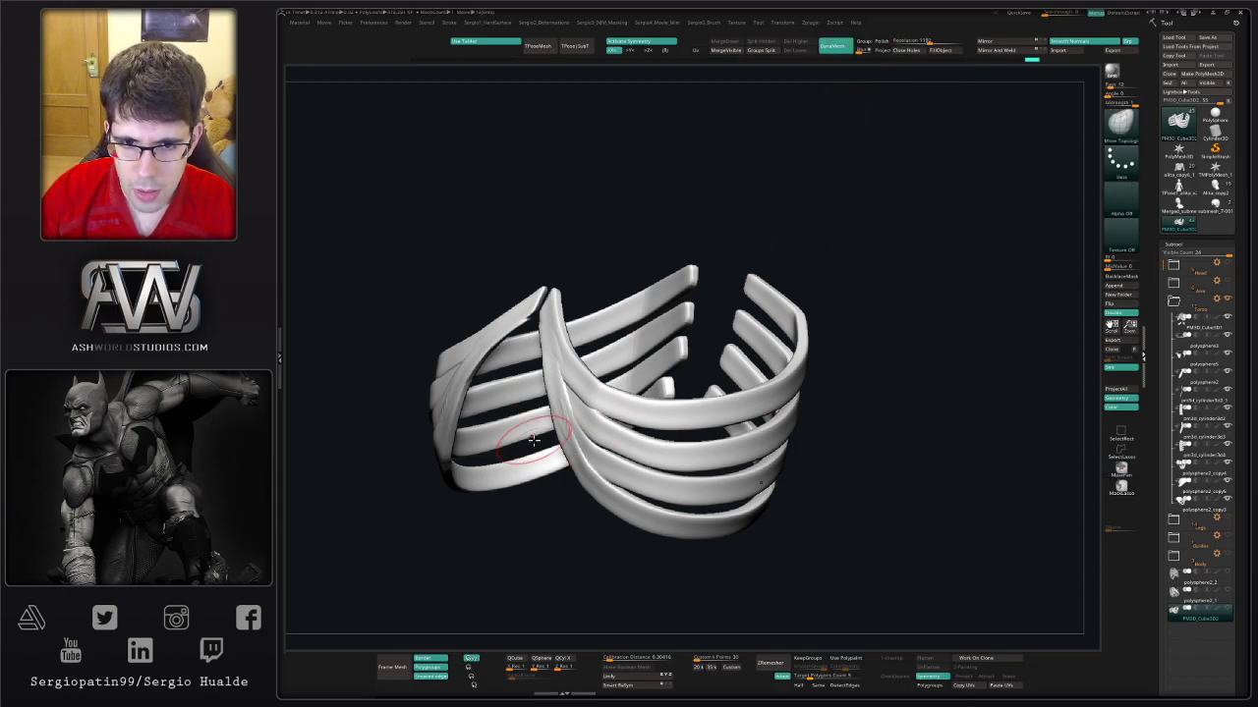
pyautogui.moveTo(536, 440); pyautogui.dragTo(557, 393, button='right')
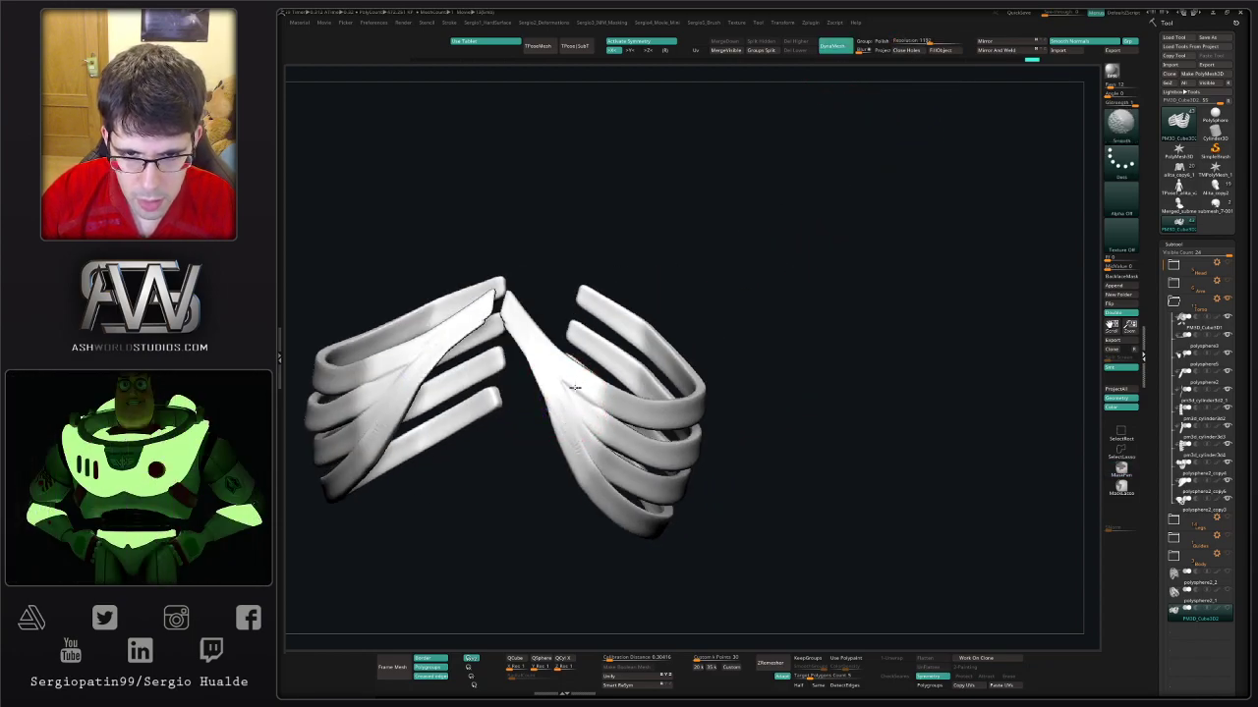
pyautogui.moveTo(527, 322)
pyautogui.mouseDown(button='right')
pyautogui.moveTo(632, 379)
pyautogui.moveTo(659, 379)
pyautogui.moveTo(901, 272)
pyautogui.moveTo(678, 402)
pyautogui.moveTo(665, 389)
pyautogui.mouseUp(button='right')
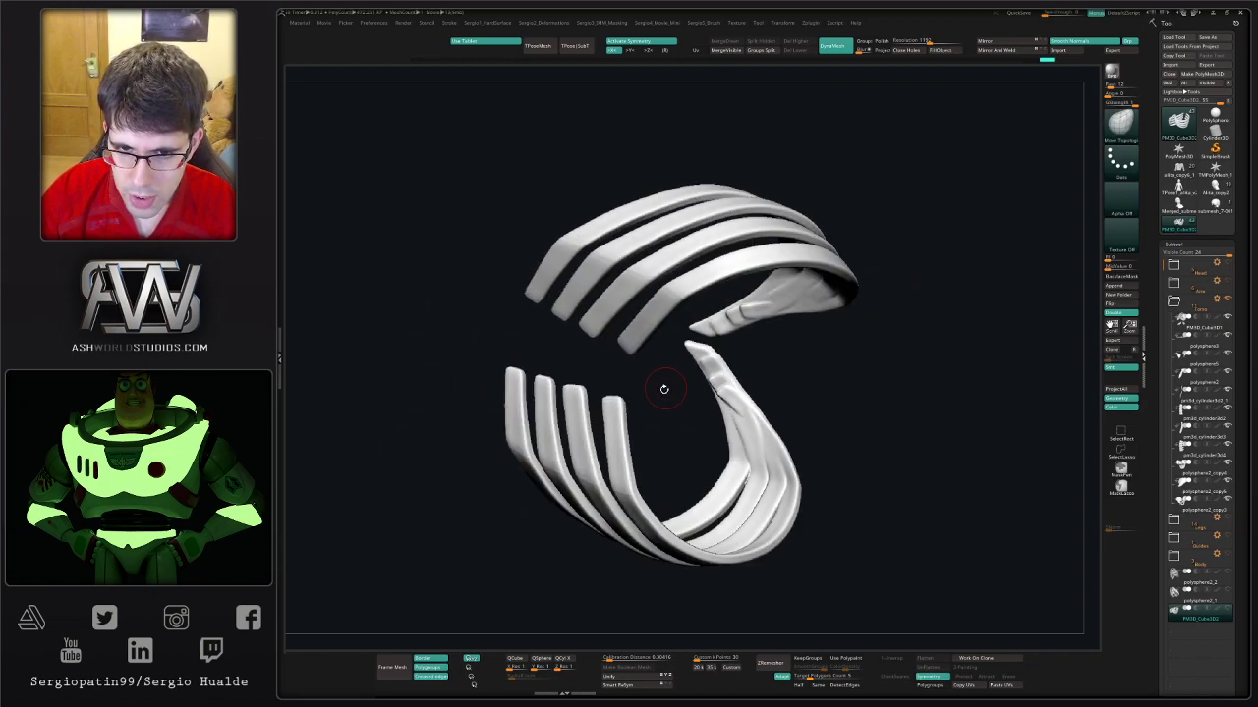
pyautogui.moveTo(730, 426); pyautogui.dragTo(752, 448, button='right')
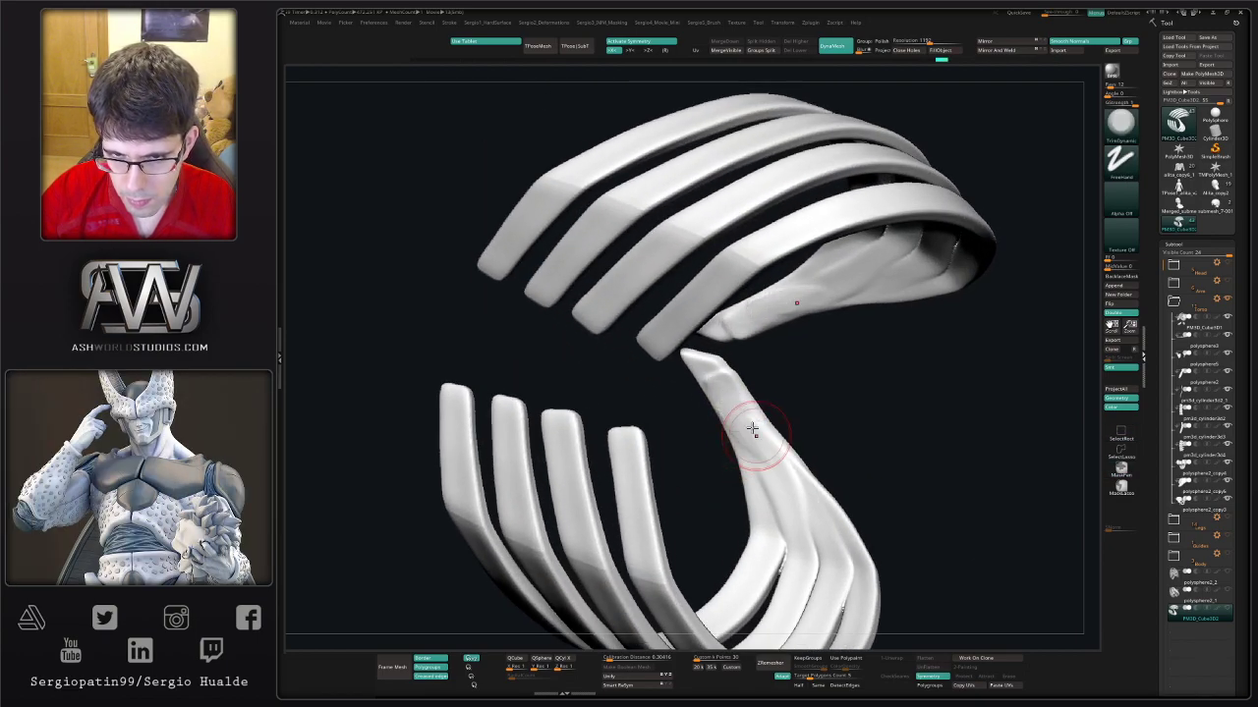
pyautogui.press('shift')
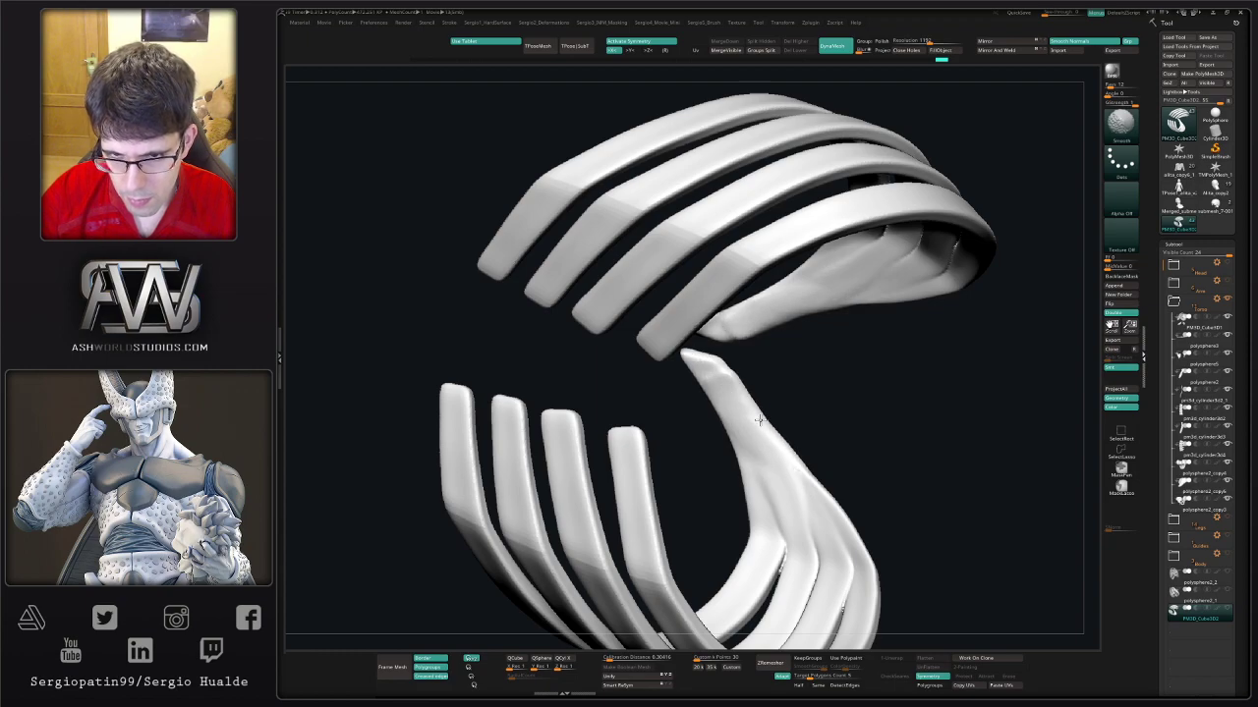
pyautogui.moveTo(759, 420)
pyautogui.keyDown('shift'); pyautogui.mouseDown(button='right')
pyautogui.moveTo(727, 510)
pyautogui.moveTo(772, 445)
pyautogui.moveTo(752, 416)
pyautogui.moveTo(709, 432)
pyautogui.moveTo(702, 449)
pyautogui.moveTo(610, 431)
pyautogui.moveTo(621, 432)
pyautogui.mouseUp(button='right'); pyautogui.keyUp('shift')
pyautogui.keyDown('ctrl'); pyautogui.keyDown('shift'); pyautogui.click(724, 421); pyautogui.keyUp('shift'); pyautogui.keyUp('ctrl')
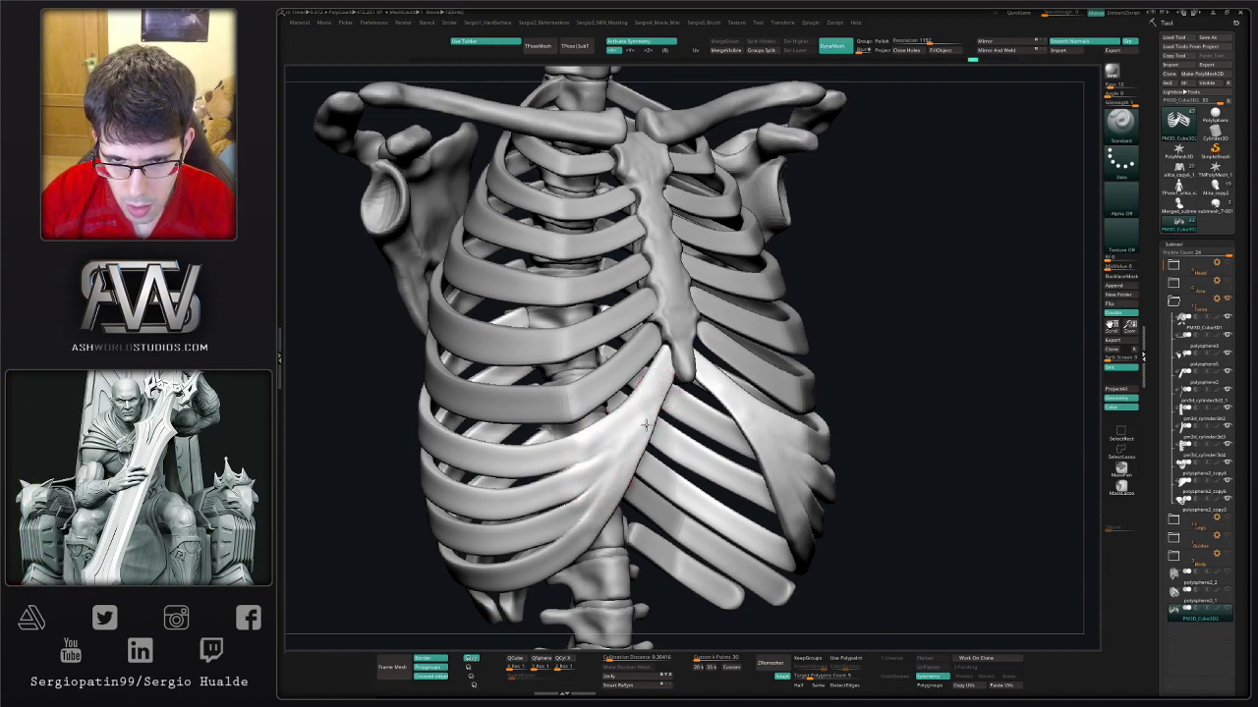
# - Smooth the cartilage surface while viewing the ribcage down to the pelvis
pyautogui.moveTo(610, 466)
pyautogui.mouseDown(button='right')
pyautogui.moveTo(647, 383)
pyautogui.moveTo(602, 440)
pyautogui.moveTo(604, 474)
pyautogui.mouseUp(button='right')
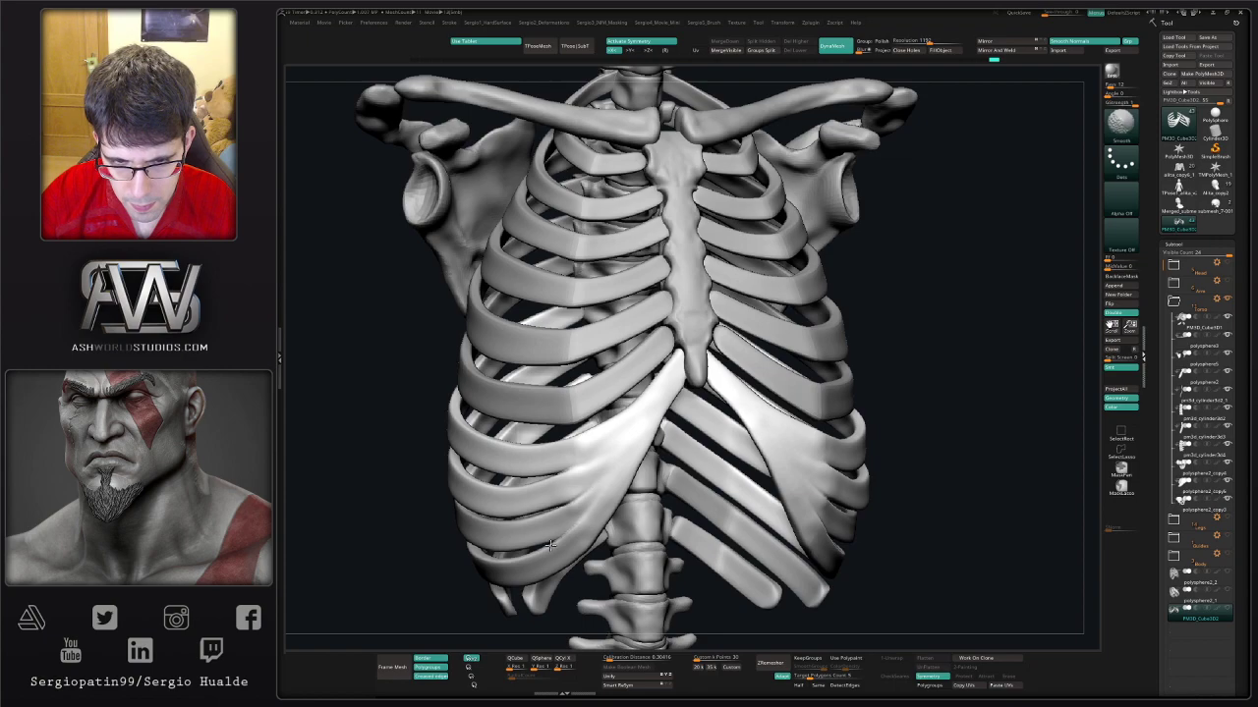
pyautogui.keyDown('alt'); pyautogui.moveTo(550, 545); pyautogui.dragTo(641, 430, button='right'); pyautogui.keyUp('alt')
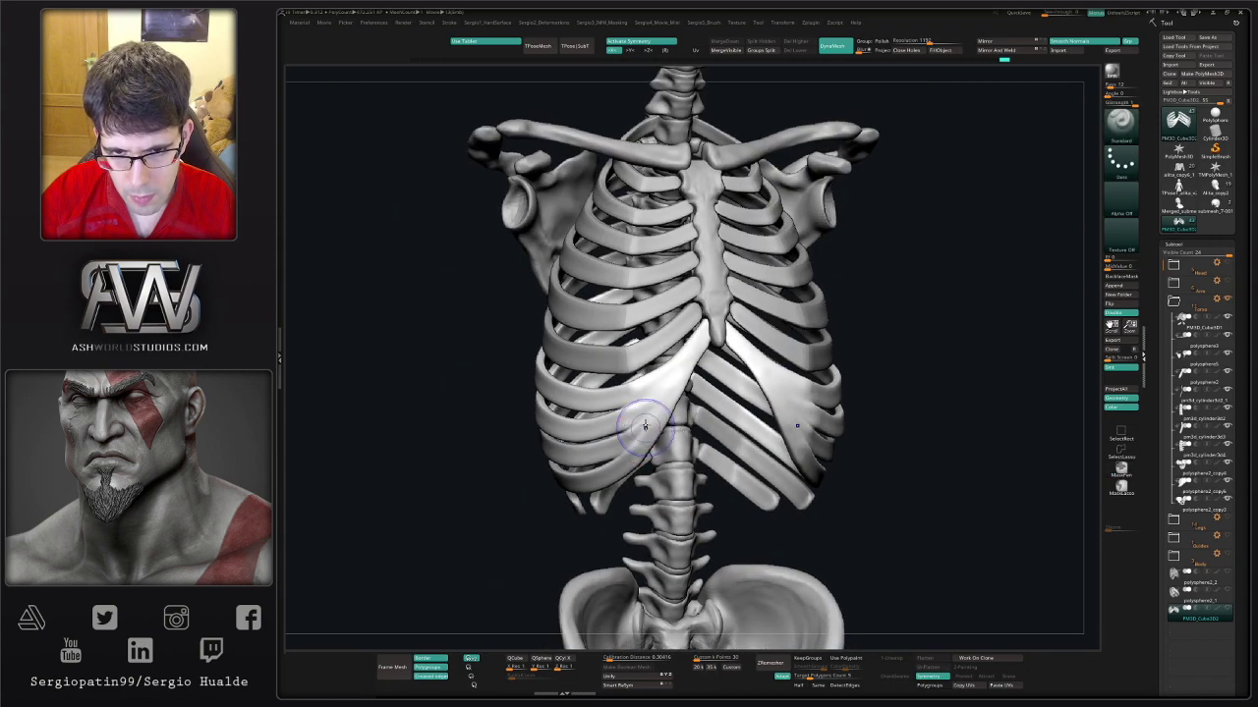
pyautogui.press('shift')
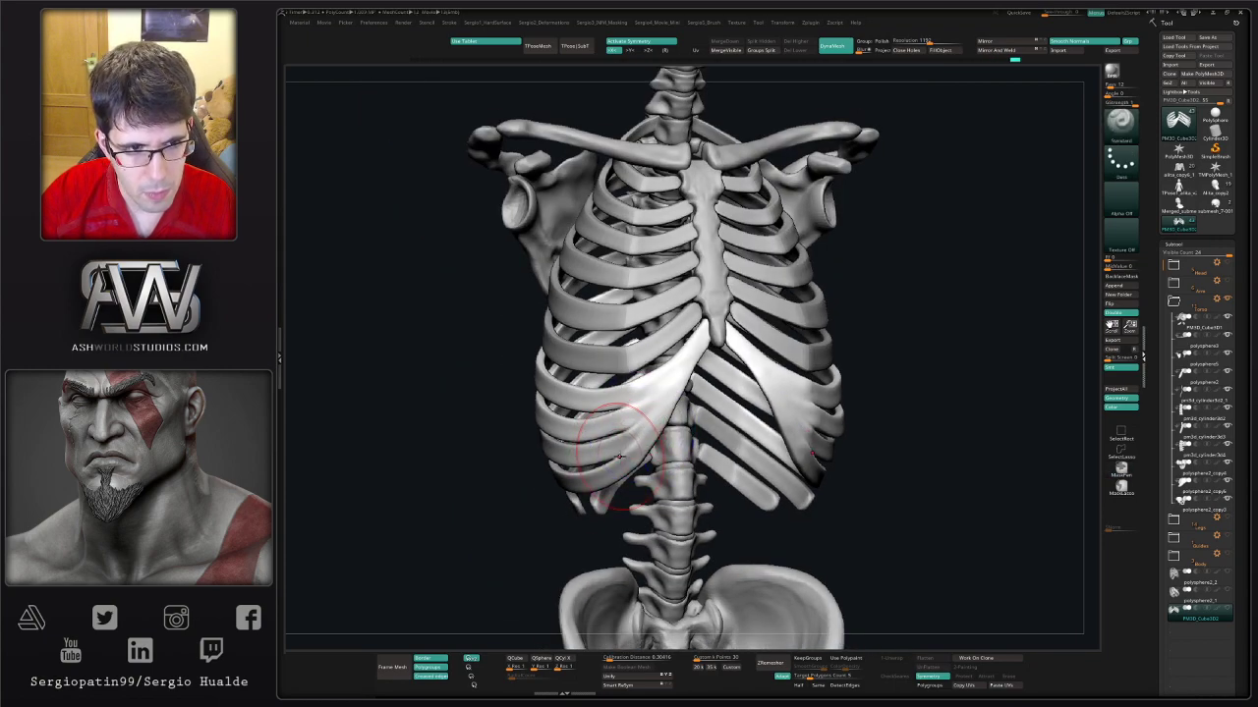
pyautogui.press('shift')
pyautogui.moveTo(565, 438); pyautogui.dragTo(616, 430, button='right')
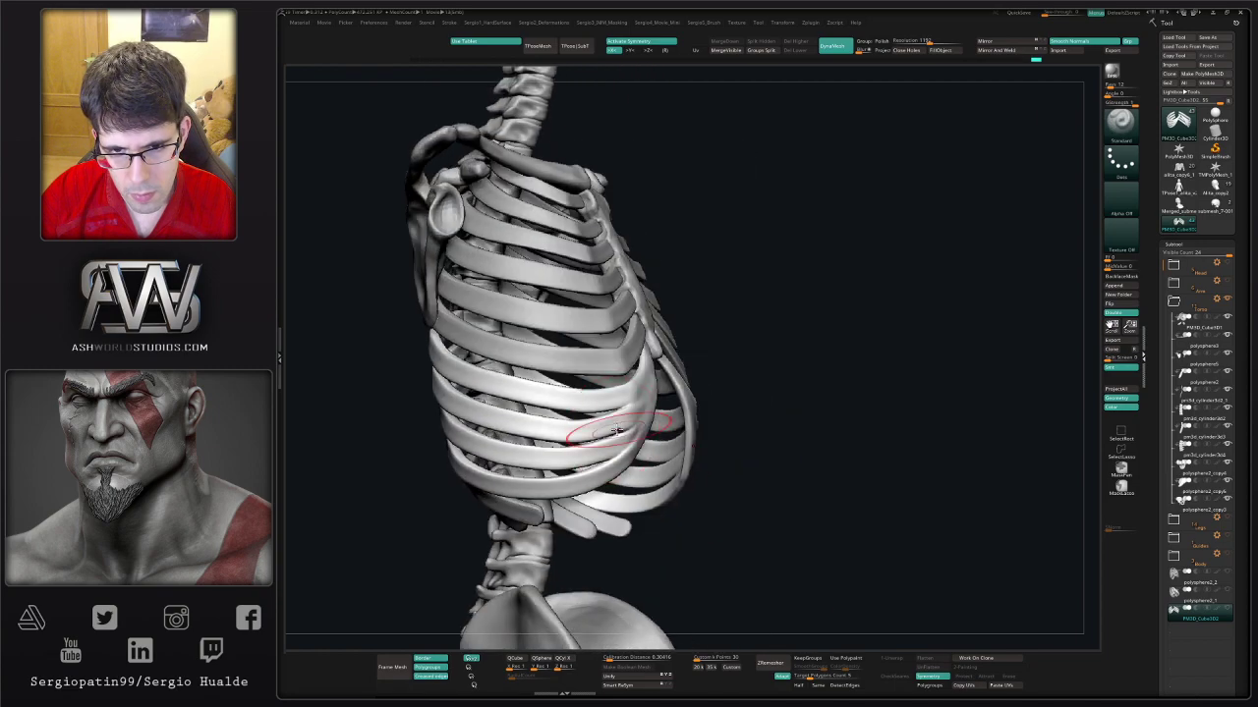
# - Pull the cartilage toward the lower sternum with a small Move Topological brush, then solo it
pyautogui.press('shift')
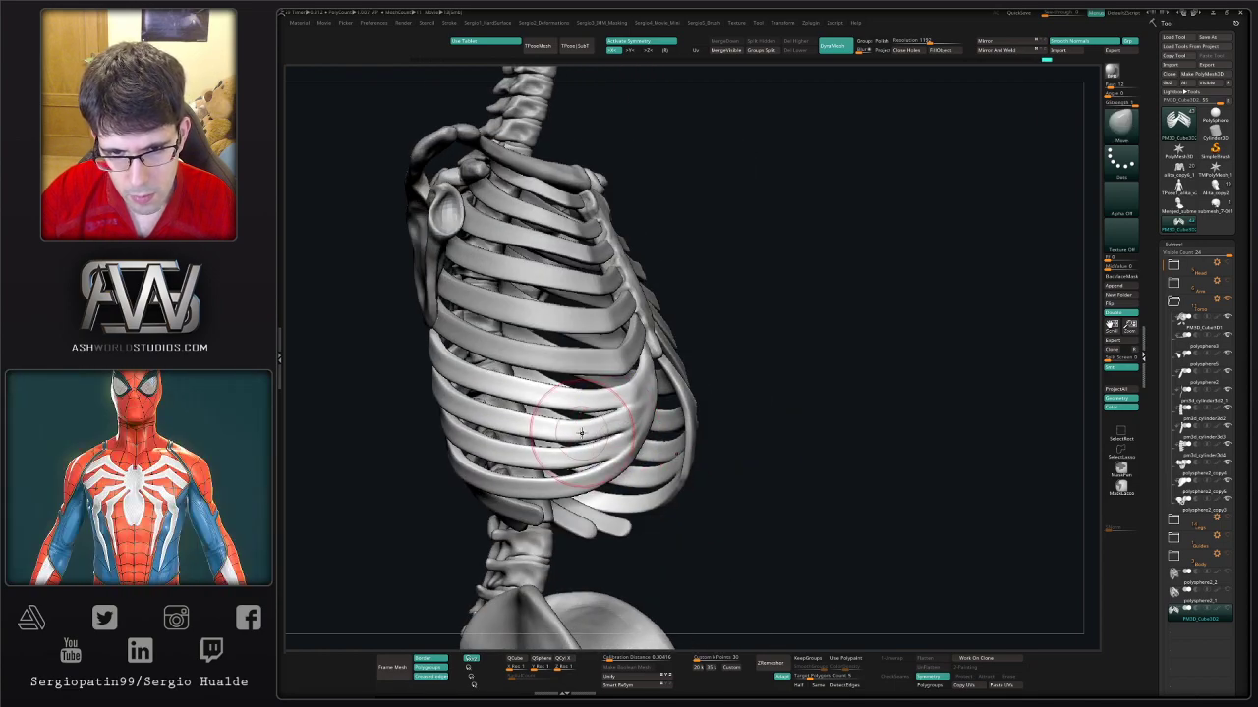
pyautogui.click(570, 435)
pyautogui.press('b')
pyautogui.press('m')
pyautogui.press('t')
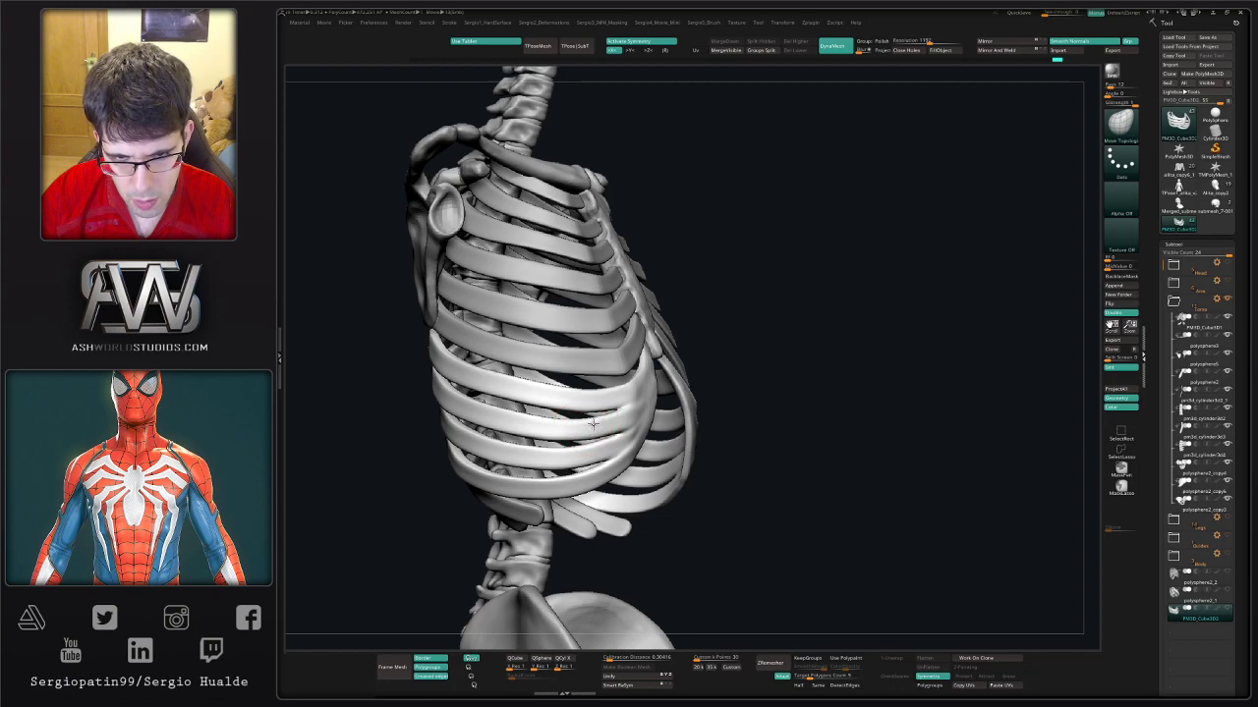
pyautogui.moveTo(593, 422)
pyautogui.mouseDown(button='right')
pyautogui.moveTo(671, 419)
pyautogui.moveTo(580, 400)
pyautogui.mouseUp(button='right')
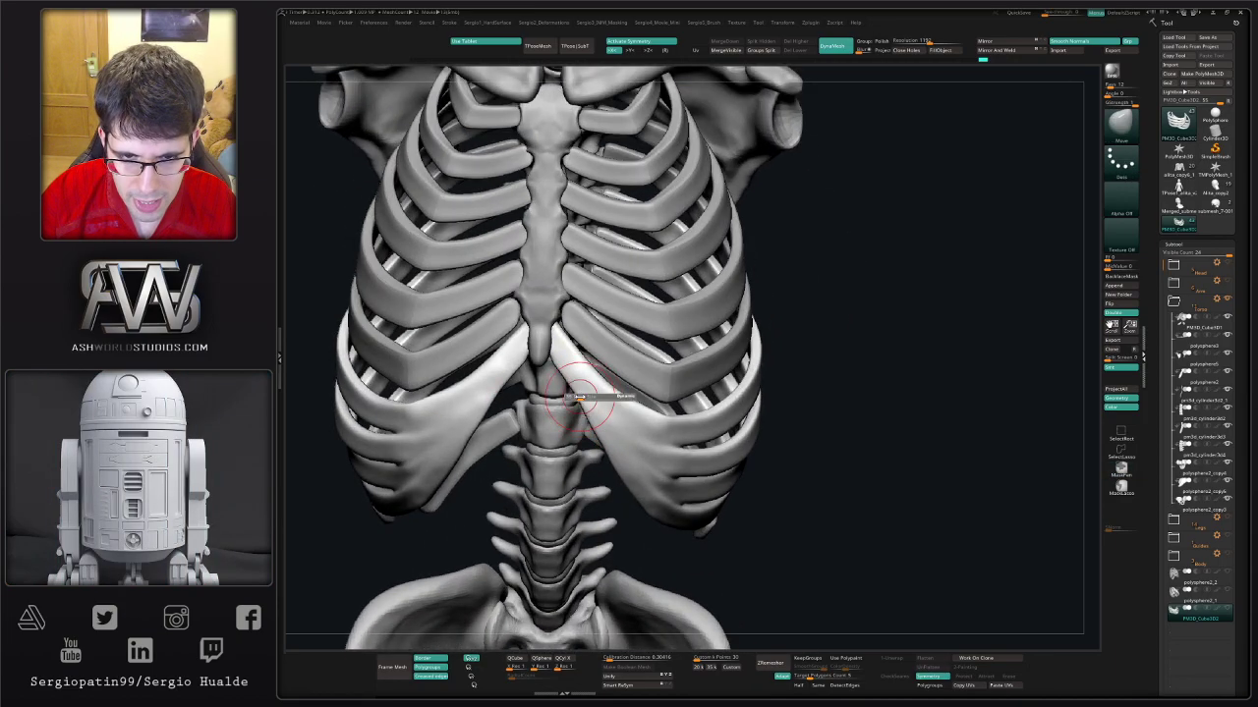
pyautogui.moveTo(580, 397); pyautogui.dragTo(600, 433)
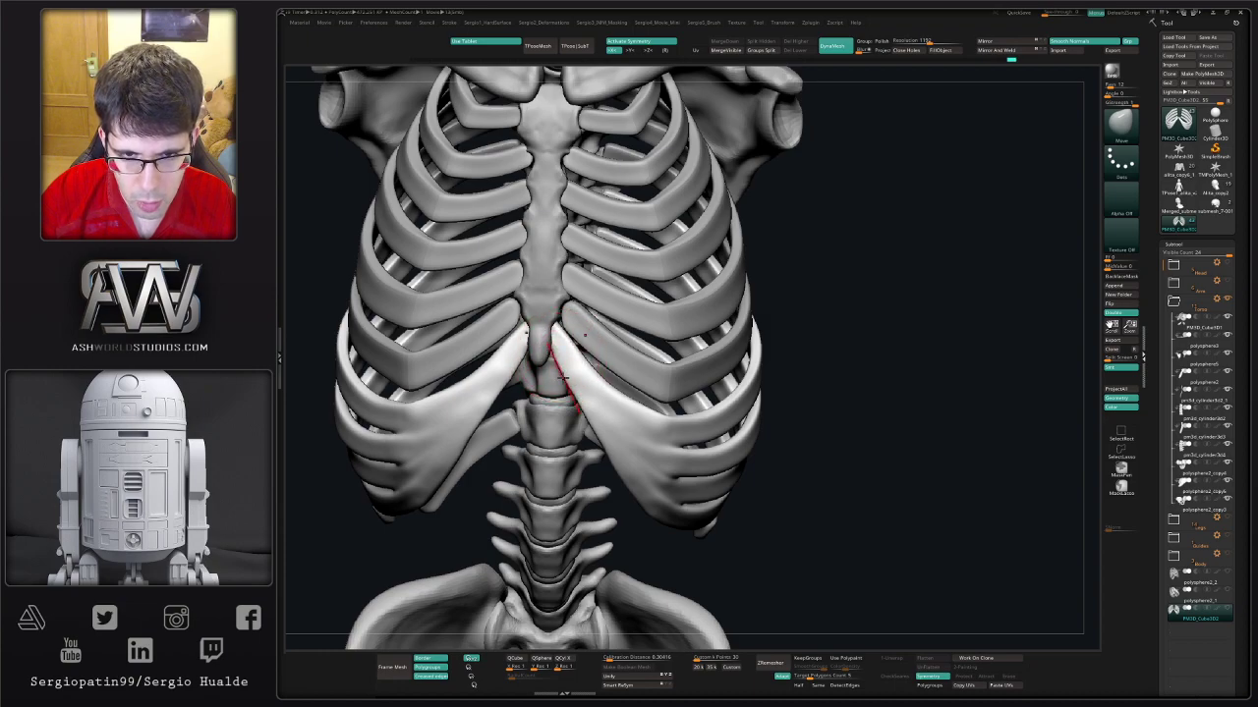
pyautogui.hotkey('alt', 's')
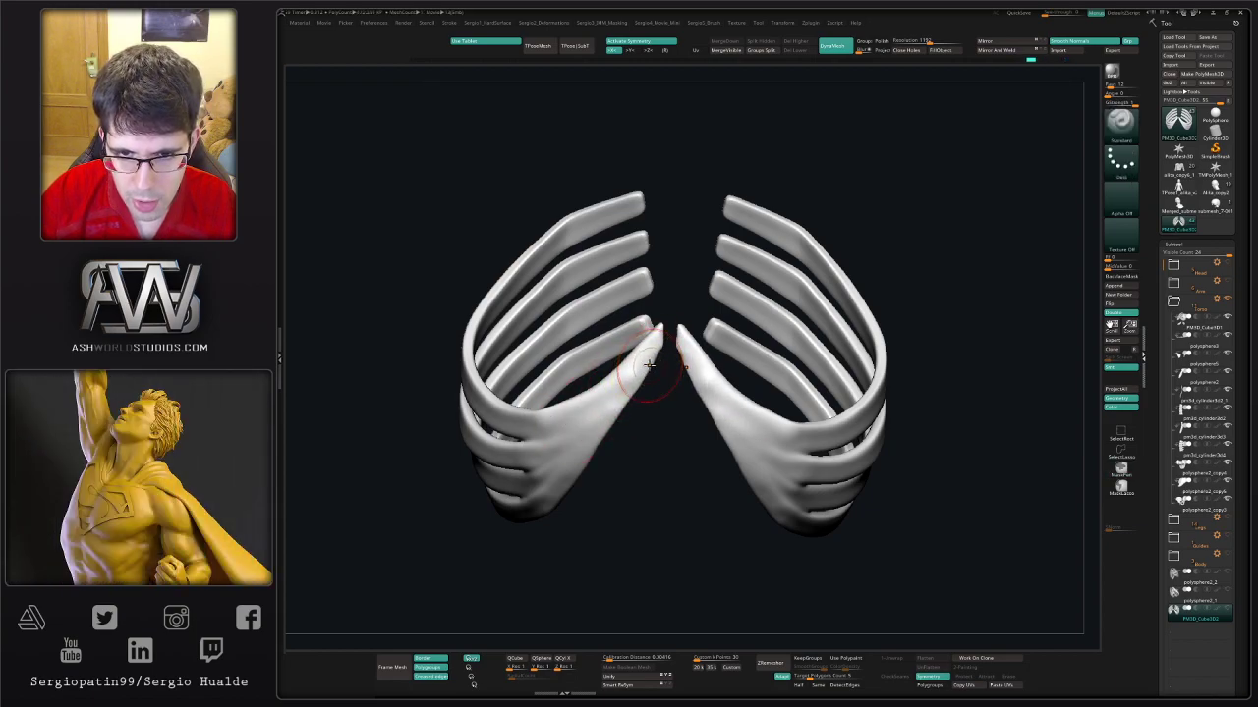
# - Frame the soloed rib cartilage, turn Solo off, and view the skeleton three-quarter on
pyautogui.keyDown('shift'); pyautogui.moveTo(637, 374); pyautogui.dragTo(647, 350); pyautogui.keyUp('shift')
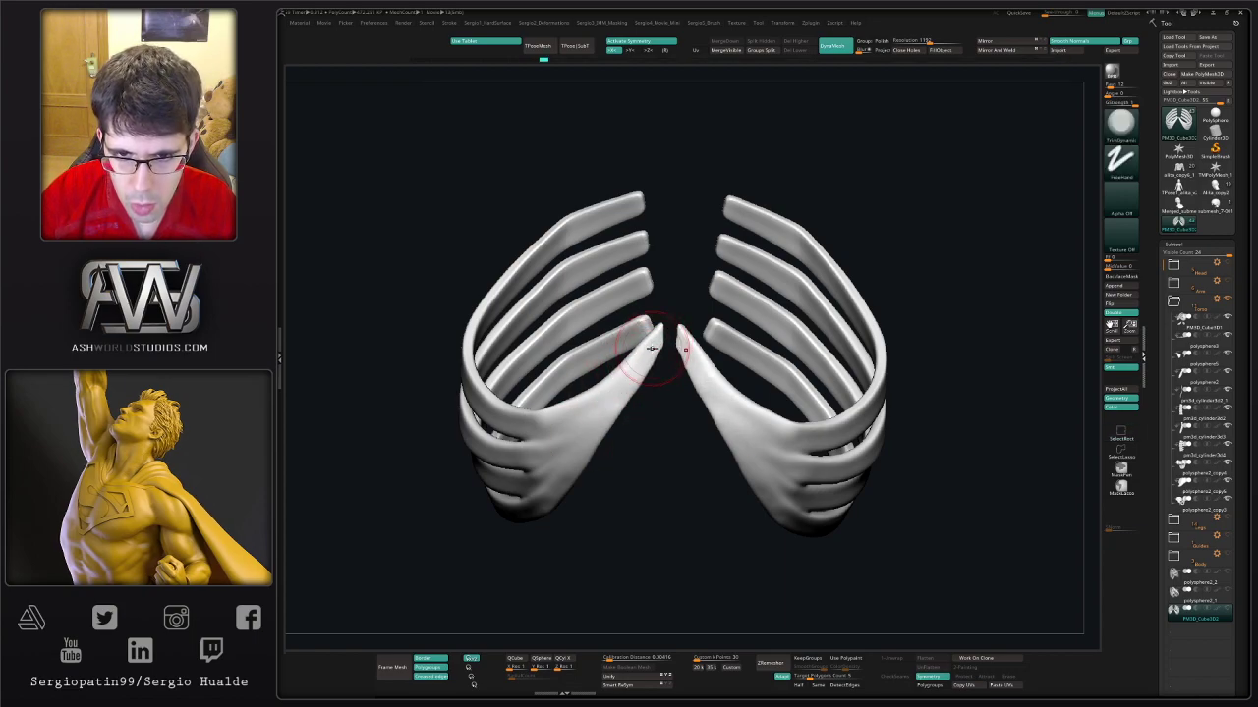
pyautogui.moveTo(622, 427); pyautogui.dragTo(599, 398, button='right')
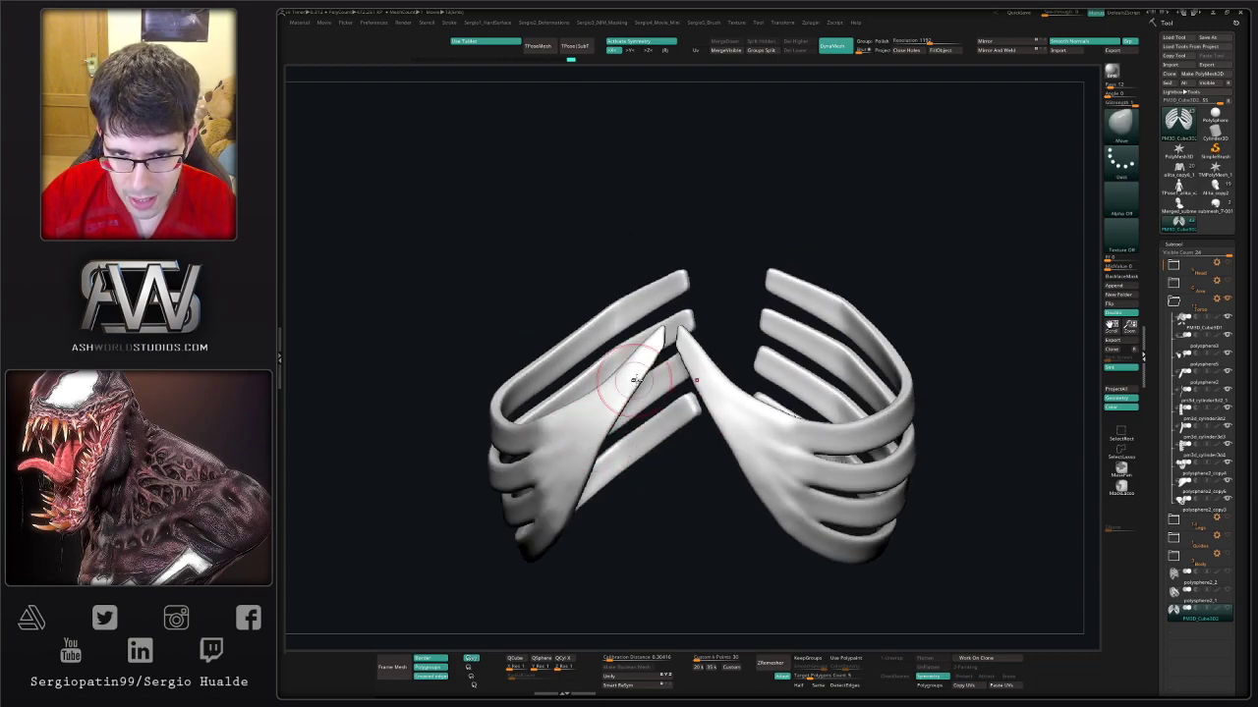
pyautogui.press('f')
pyautogui.moveTo(796, 272); pyautogui.dragTo(872, 336, button='right')
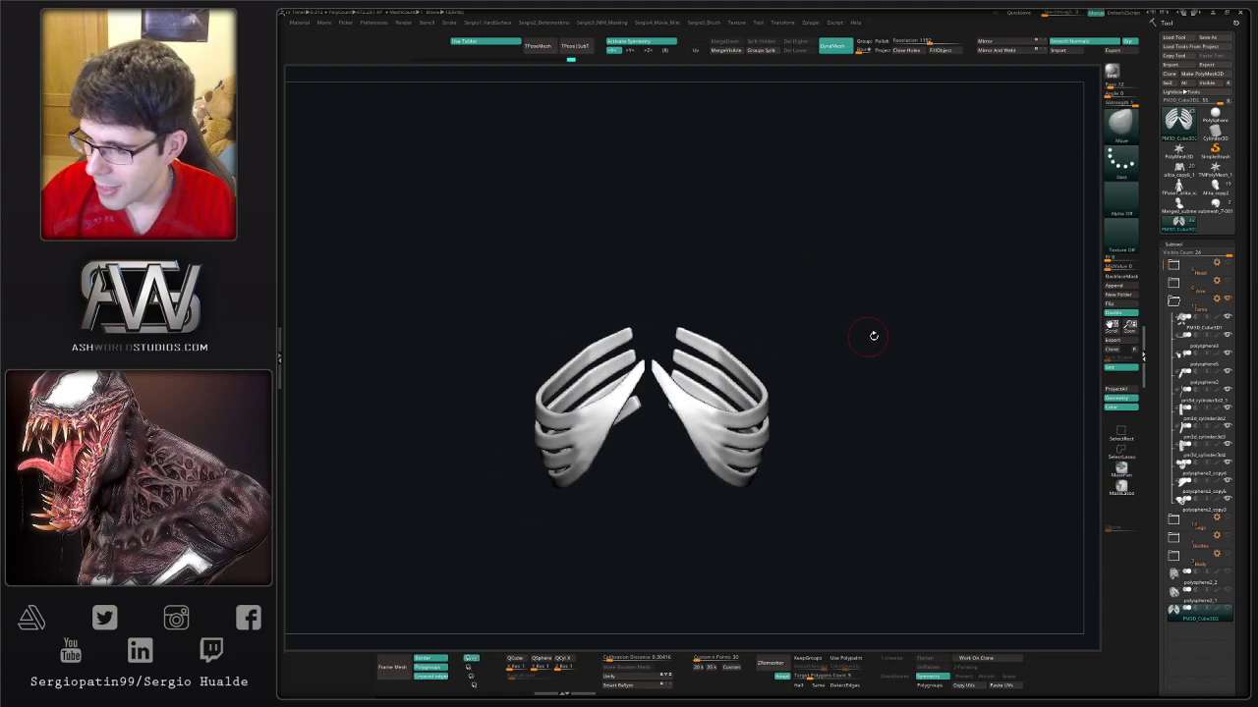
pyautogui.keyDown('ctrl'); pyautogui.keyDown('shift'); pyautogui.click(851, 379); pyautogui.keyUp('shift'); pyautogui.keyUp('ctrl')
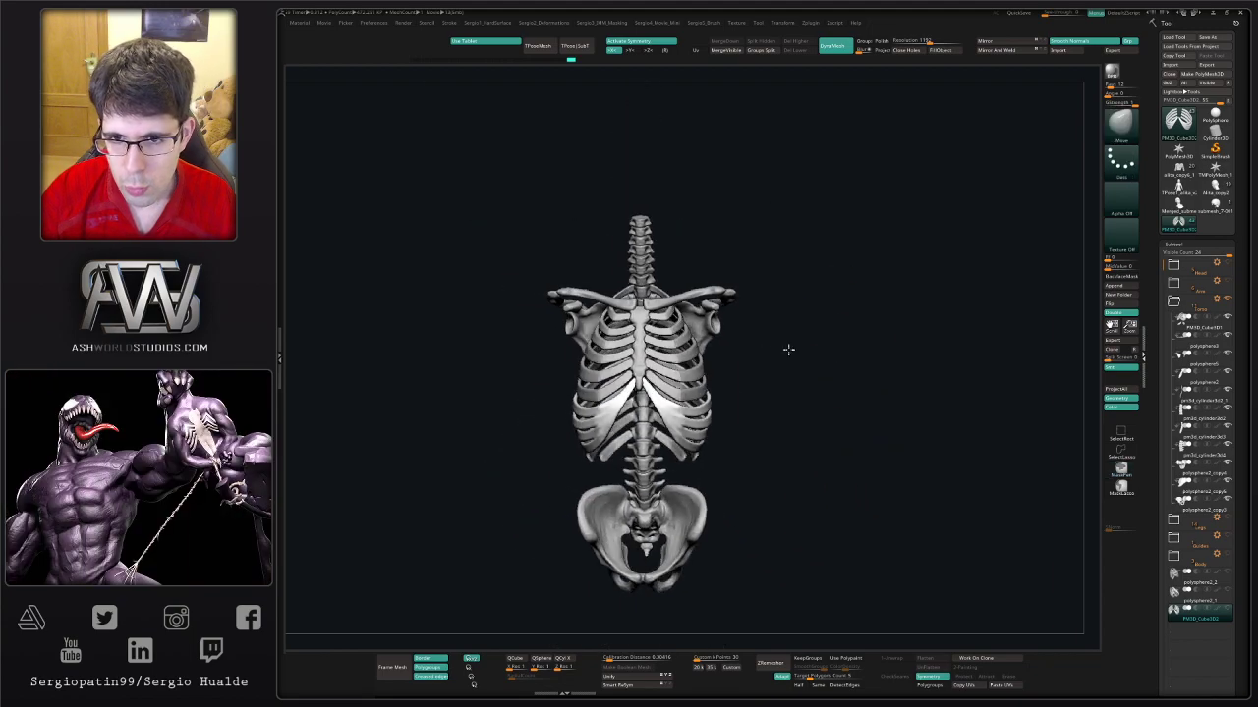
pyautogui.moveTo(787, 348)
pyautogui.mouseDown(button='right')
pyautogui.moveTo(837, 346)
pyautogui.moveTo(800, 364)
pyautogui.moveTo(687, 331)
pyautogui.moveTo(724, 331)
pyautogui.moveTo(718, 433)
pyautogui.moveTo(719, 382)
pyautogui.mouseUp(button='right')
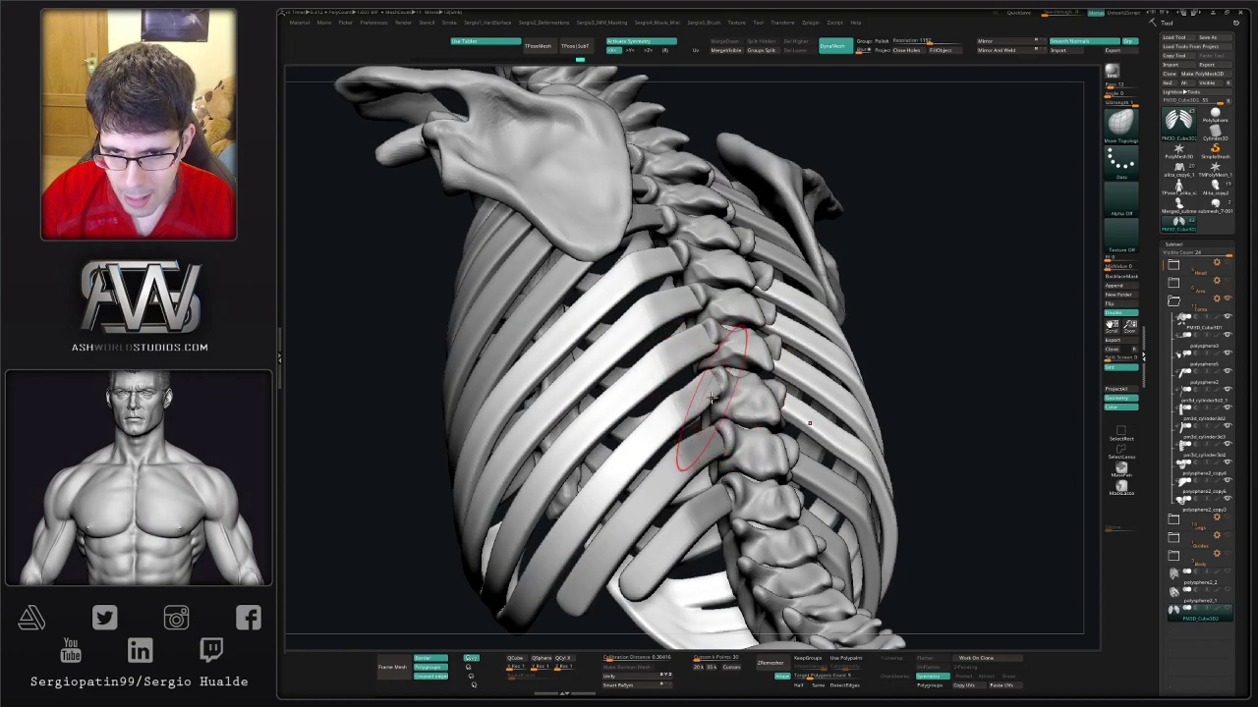
# - Smooth up along the spine, select the bone subtool behind the ribs, and reshow the ribs
pyautogui.press('shift')
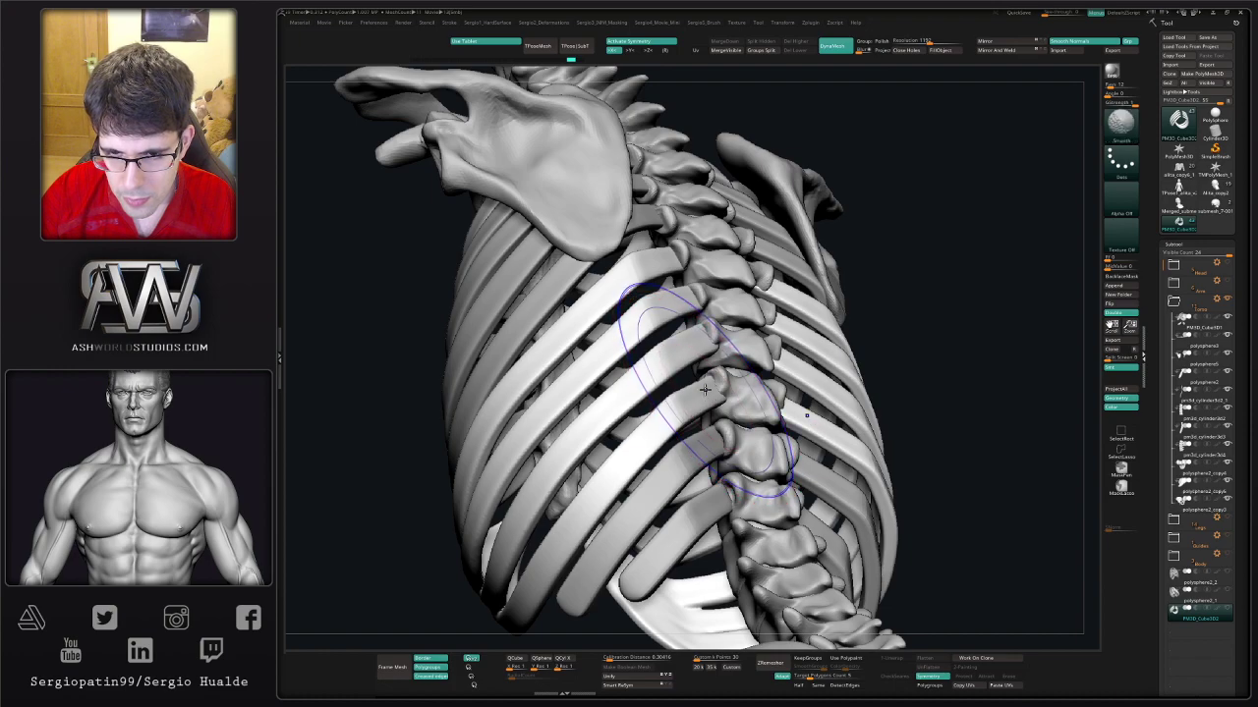
pyautogui.keyDown('shift'); pyautogui.moveTo(707, 395); pyautogui.dragTo(707, 398, button='right'); pyautogui.keyUp('shift')
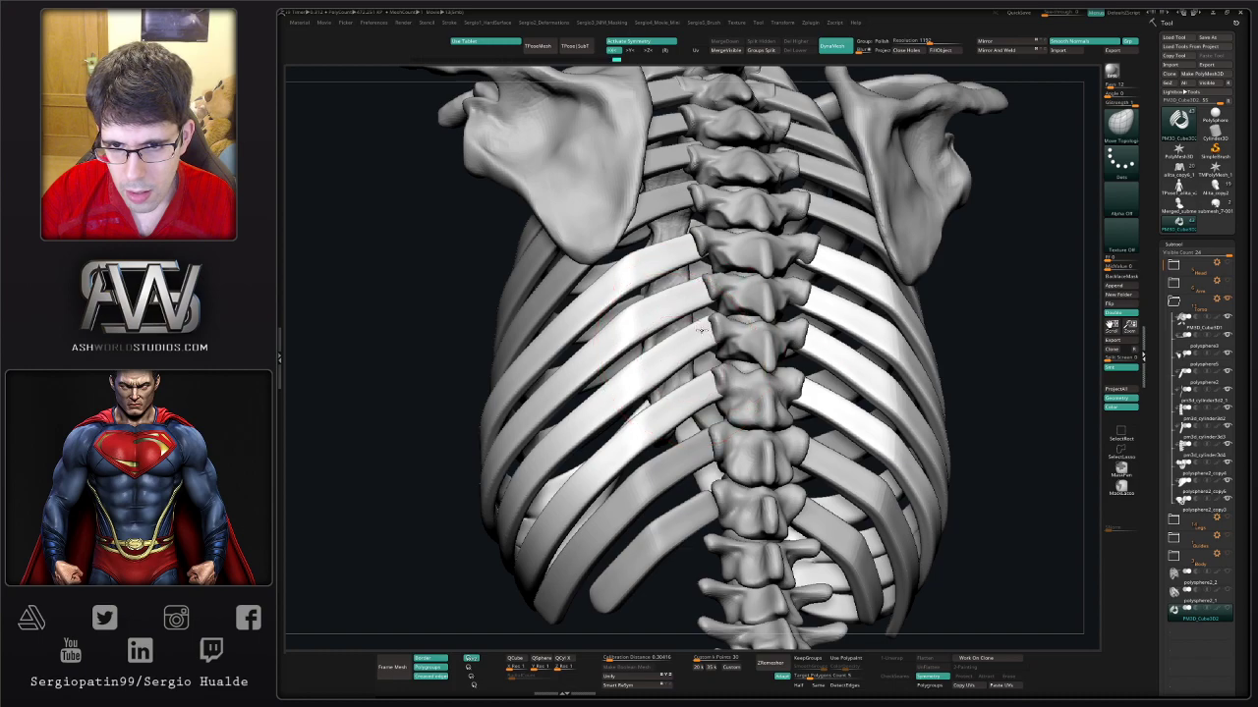
pyautogui.moveTo(707, 287); pyautogui.dragTo(718, 243)
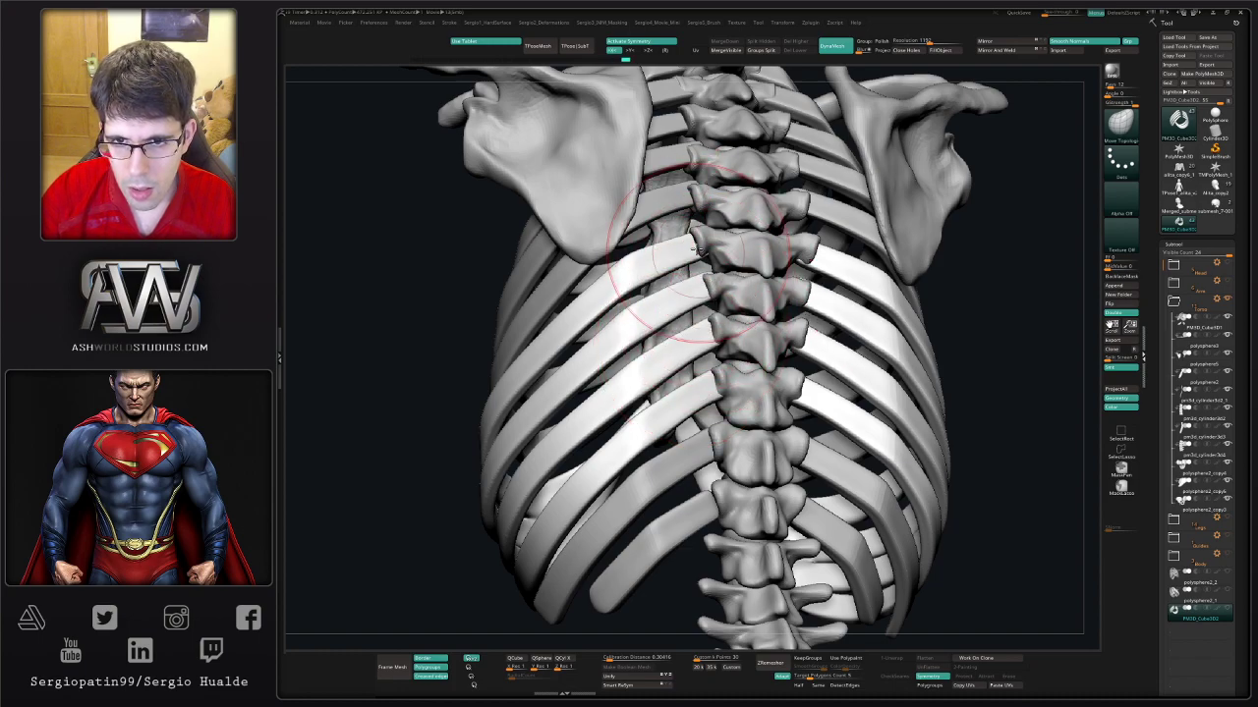
pyautogui.keyDown('alt'); pyautogui.click(718, 242); pyautogui.keyUp('alt')
pyautogui.moveTo(718, 241); pyautogui.dragTo(1042, 402, button='right')
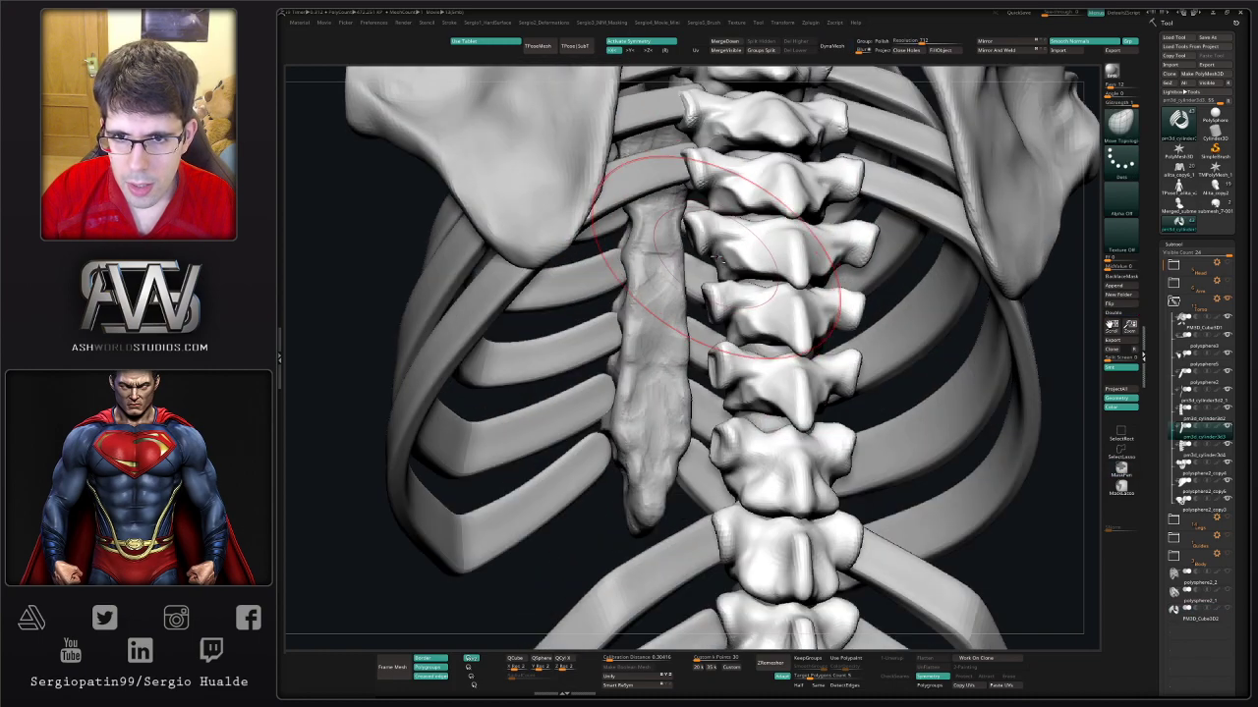
pyautogui.click(1226, 593)
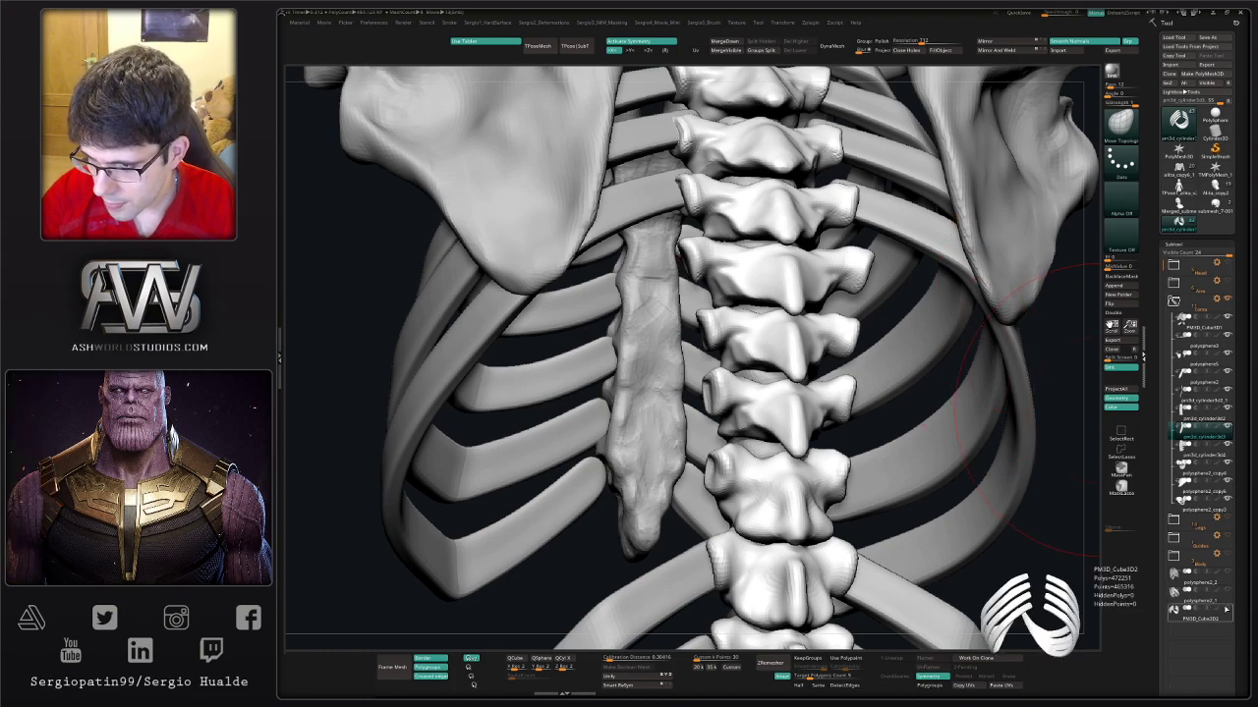
# - Shrink the brush and sculpt the rib-spine junctions along the mid-back from several angles
pyautogui.press('s')
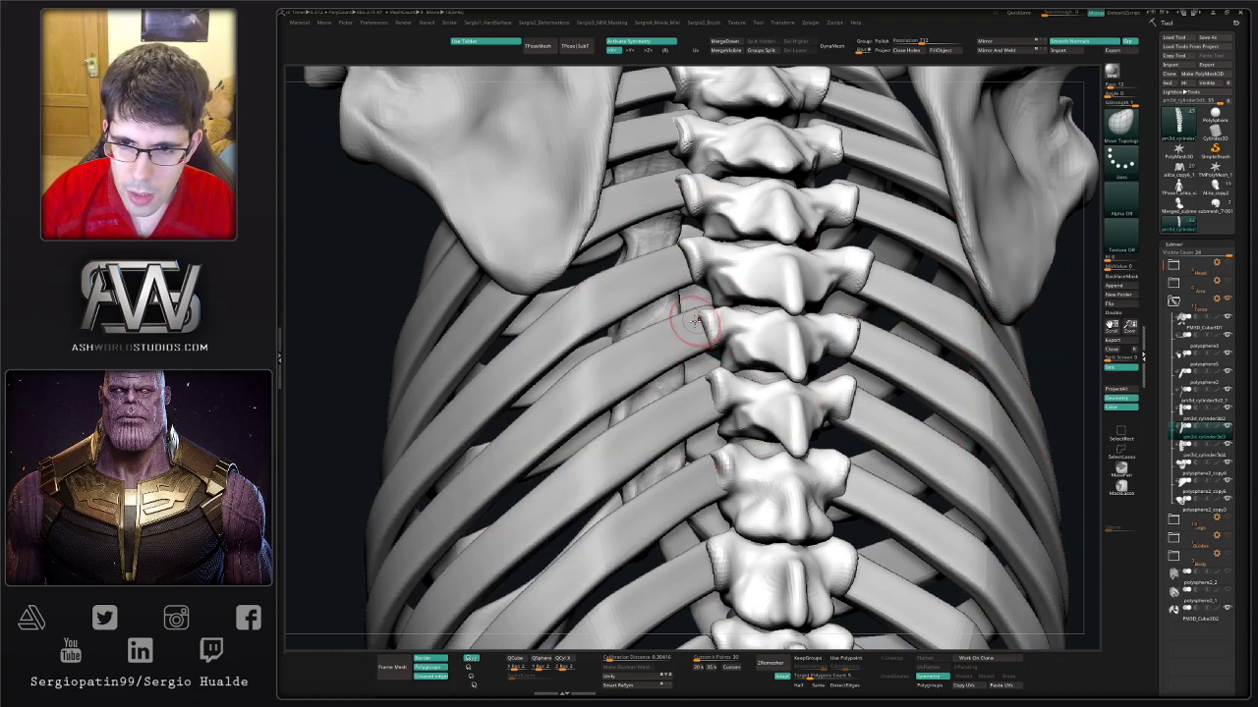
pyautogui.moveTo(704, 346); pyautogui.dragTo(695, 289, button='right')
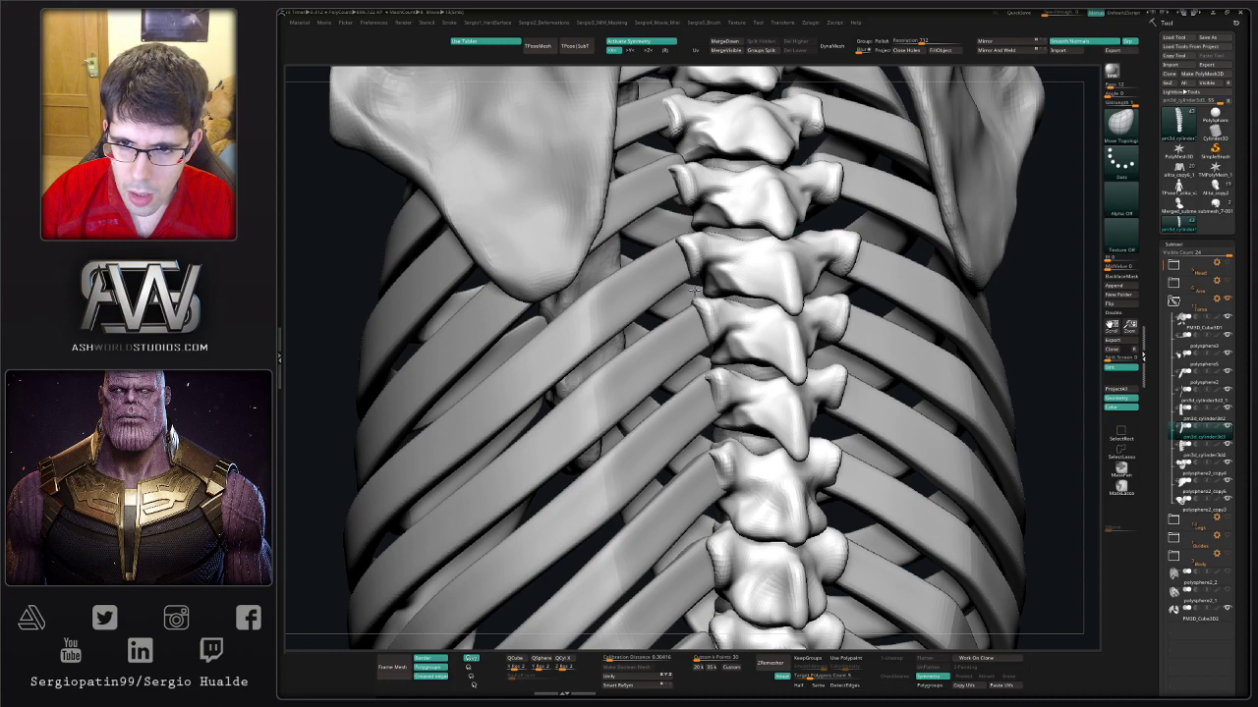
pyautogui.keyDown('ctrl'); pyautogui.moveTo(707, 348); pyautogui.dragTo(715, 403, button='right'); pyautogui.keyUp('ctrl')
pyautogui.moveTo(716, 403); pyautogui.dragTo(739, 353)
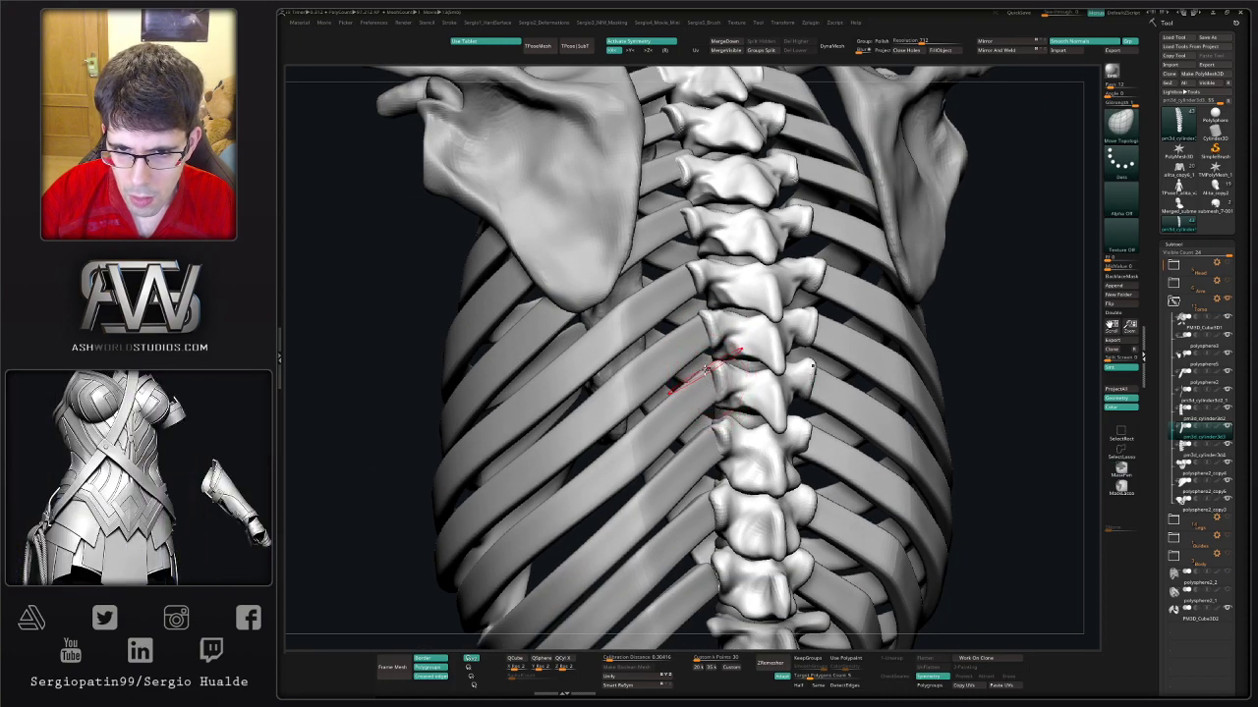
pyautogui.moveTo(716, 416); pyautogui.dragTo(716, 364, button='right')
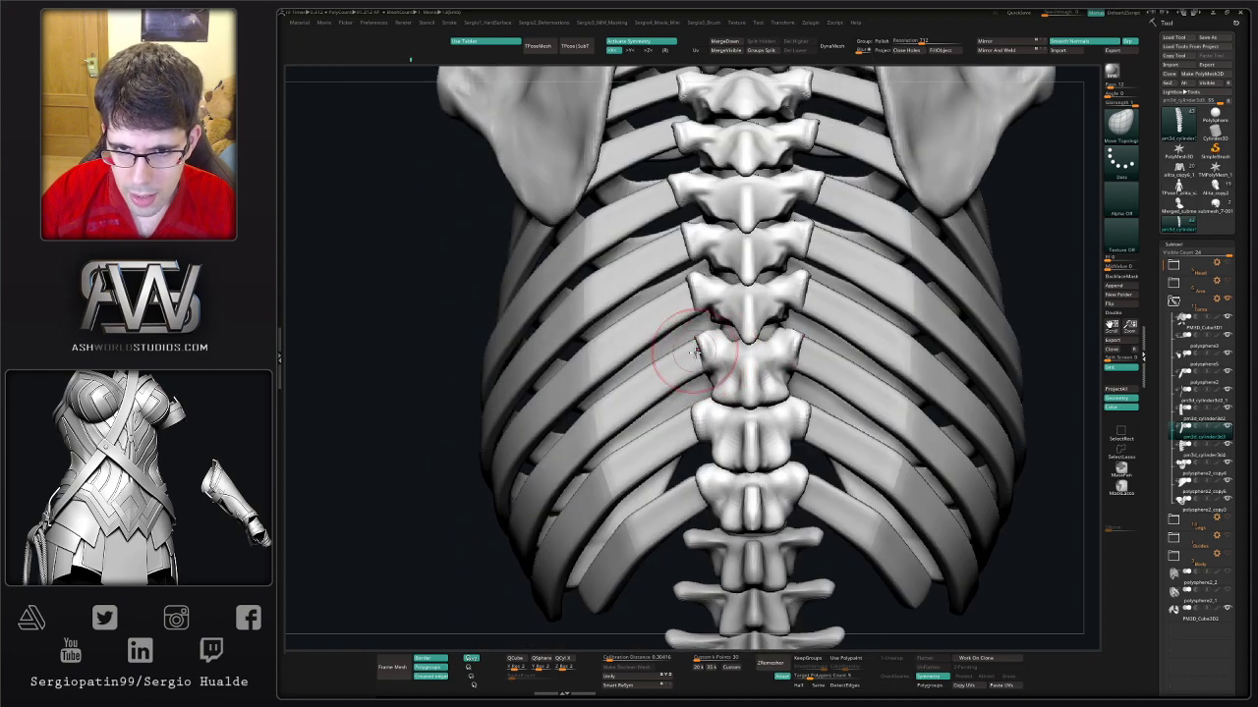
pyautogui.moveTo(703, 429); pyautogui.dragTo(688, 442, button='right')
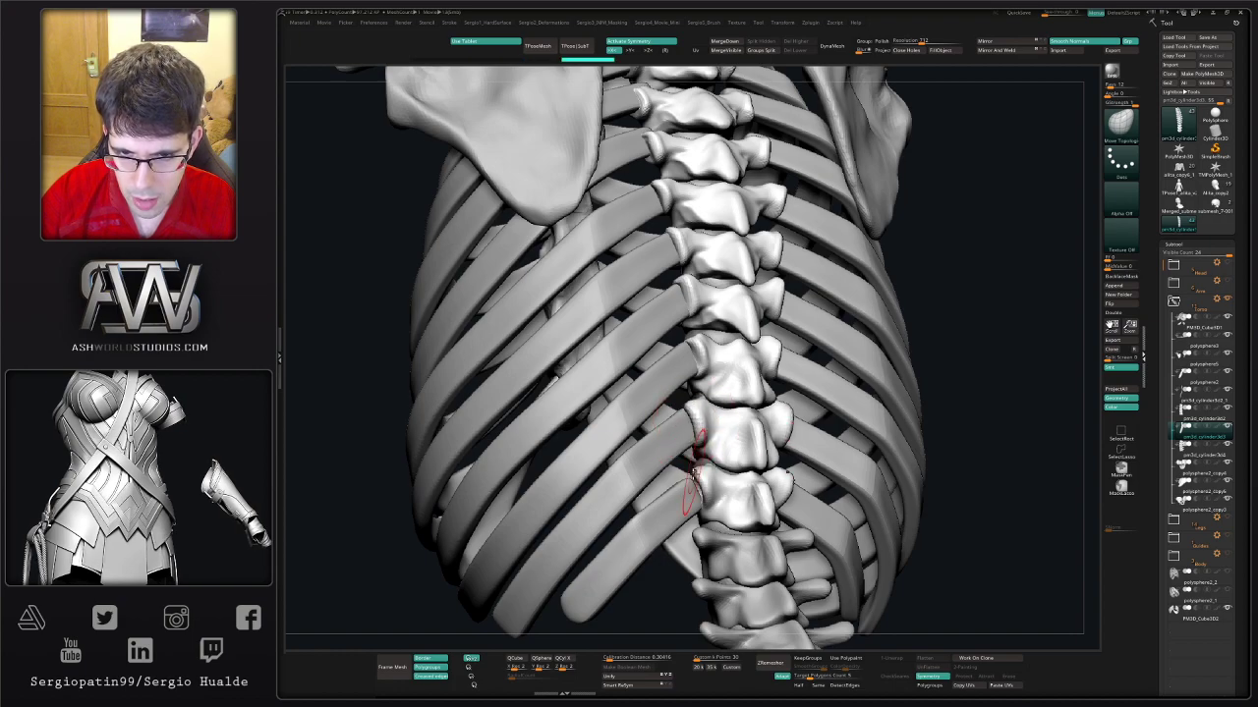
pyautogui.moveTo(674, 491)
pyautogui.mouseDown(button='right')
pyautogui.moveTo(681, 506)
pyautogui.moveTo(666, 407)
pyautogui.moveTo(643, 448)
pyautogui.moveTo(709, 377)
pyautogui.moveTo(688, 335)
pyautogui.moveTo(706, 386)
pyautogui.moveTo(674, 398)
pyautogui.moveTo(667, 378)
pyautogui.mouseUp(button='right')
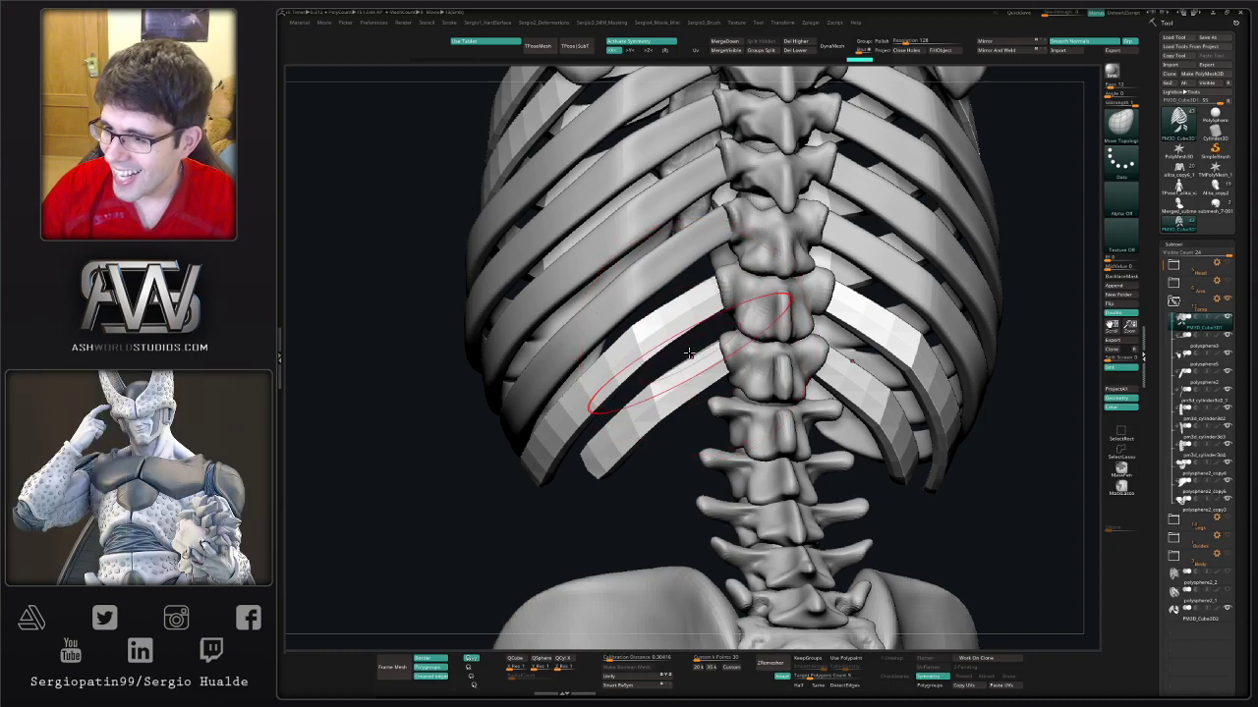
# - Zoom in on the ribcage and push the left lower rib ends toward the spine
pyautogui.scroll(-1, 692, 356)
pyautogui.scroll(-2, 703, 356)
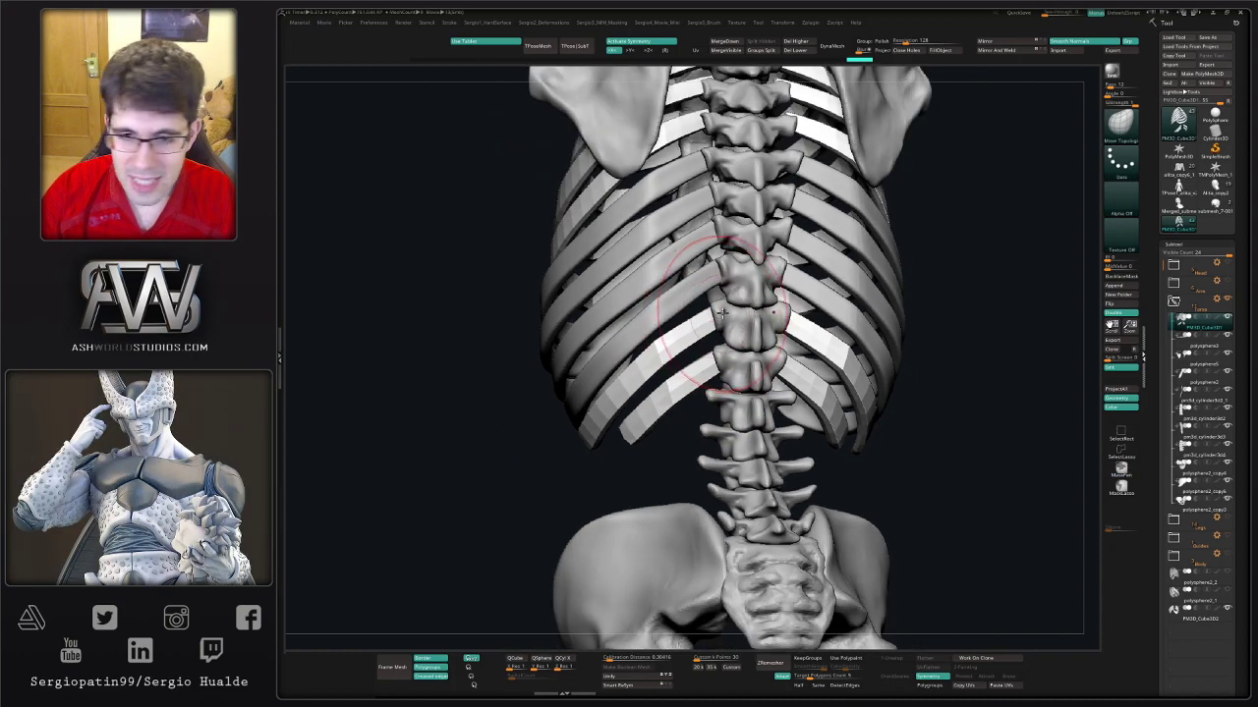
pyautogui.scroll(-1, 714, 356)
pyautogui.moveTo(715, 355); pyautogui.dragTo(696, 348, button='right')
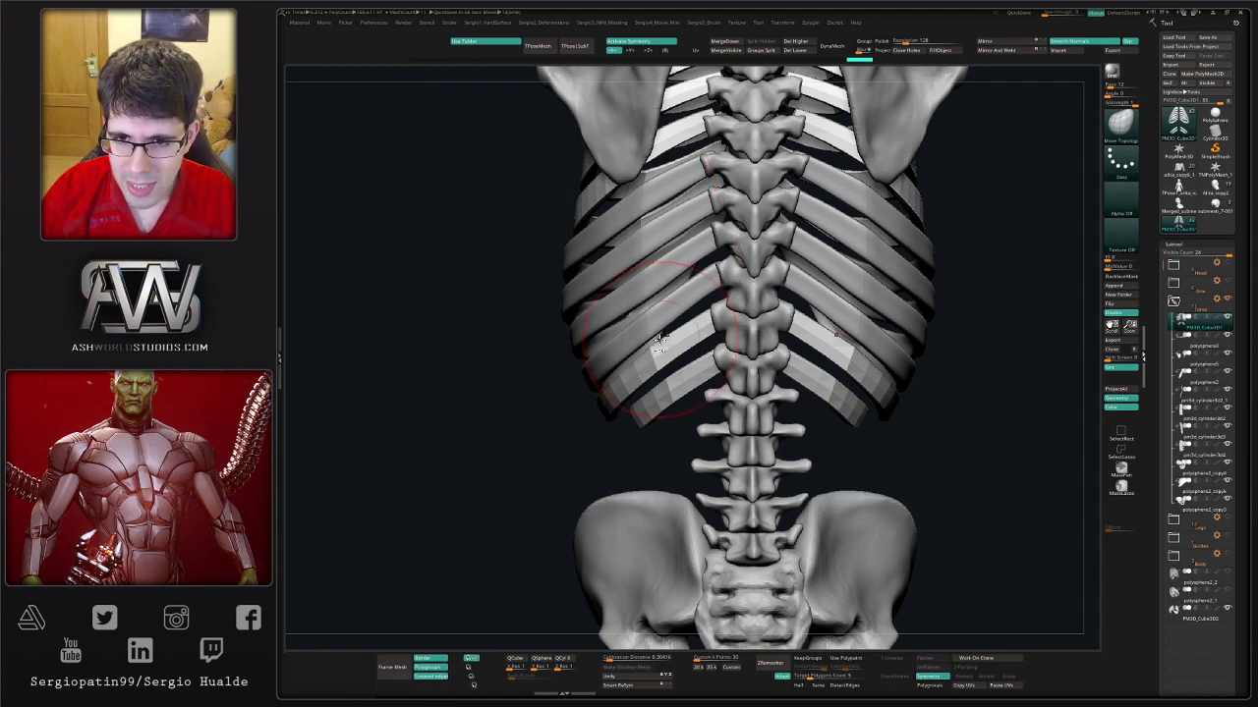
pyautogui.keyDown('alt'); pyautogui.moveTo(660, 339); pyautogui.dragTo(739, 285, button='right'); pyautogui.keyUp('alt')
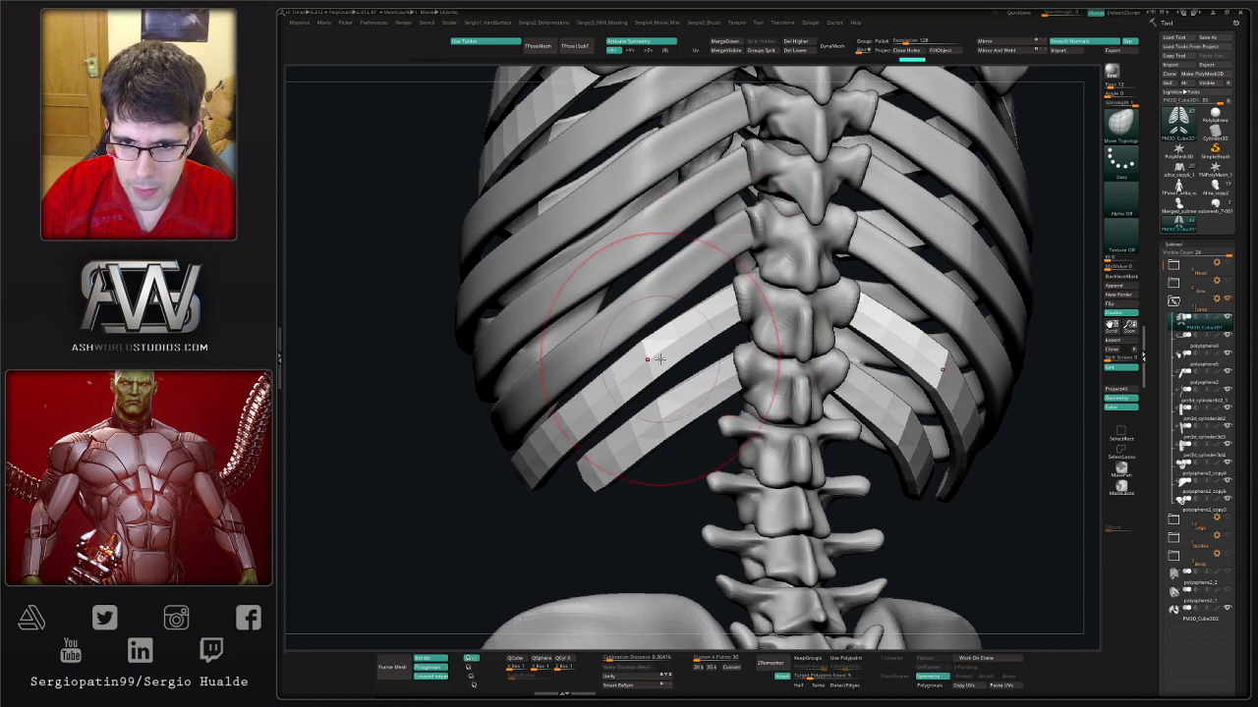
pyautogui.moveTo(628, 295); pyautogui.dragTo(678, 341)
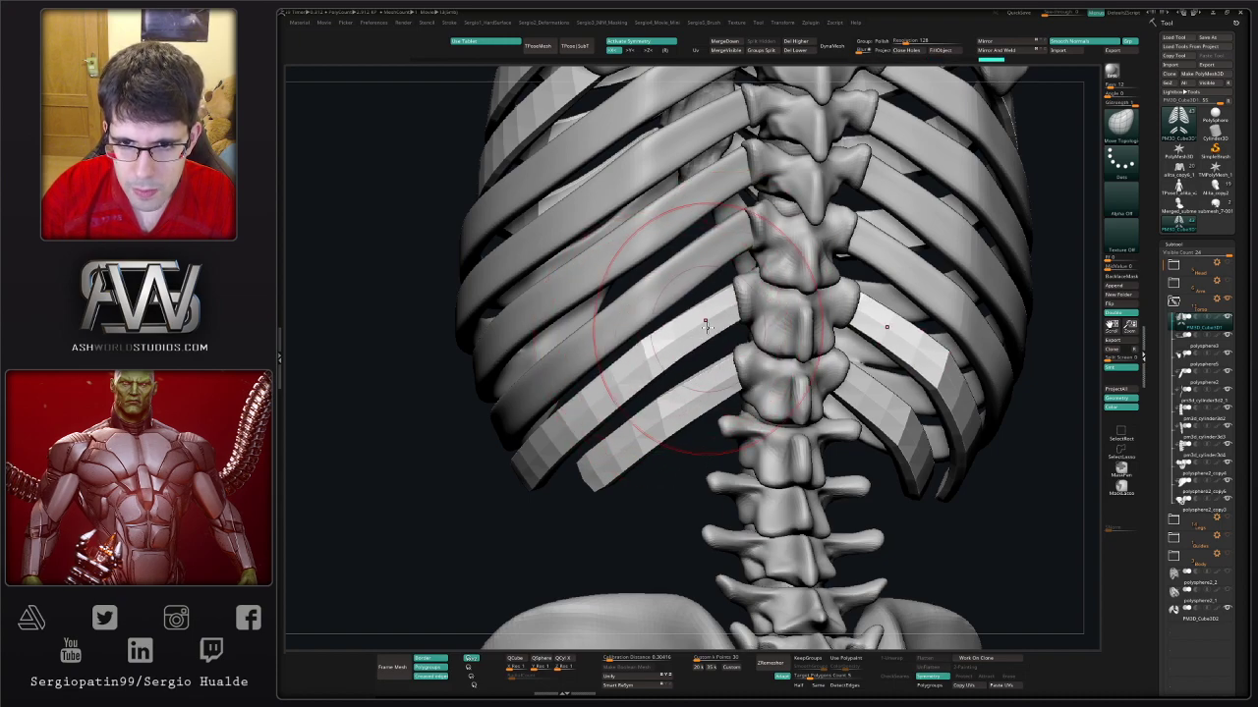
pyautogui.moveTo(678, 341)
pyautogui.mouseDown(button='right')
pyautogui.moveTo(600, 393)
pyautogui.moveTo(575, 393)
pyautogui.mouseUp(button='right')
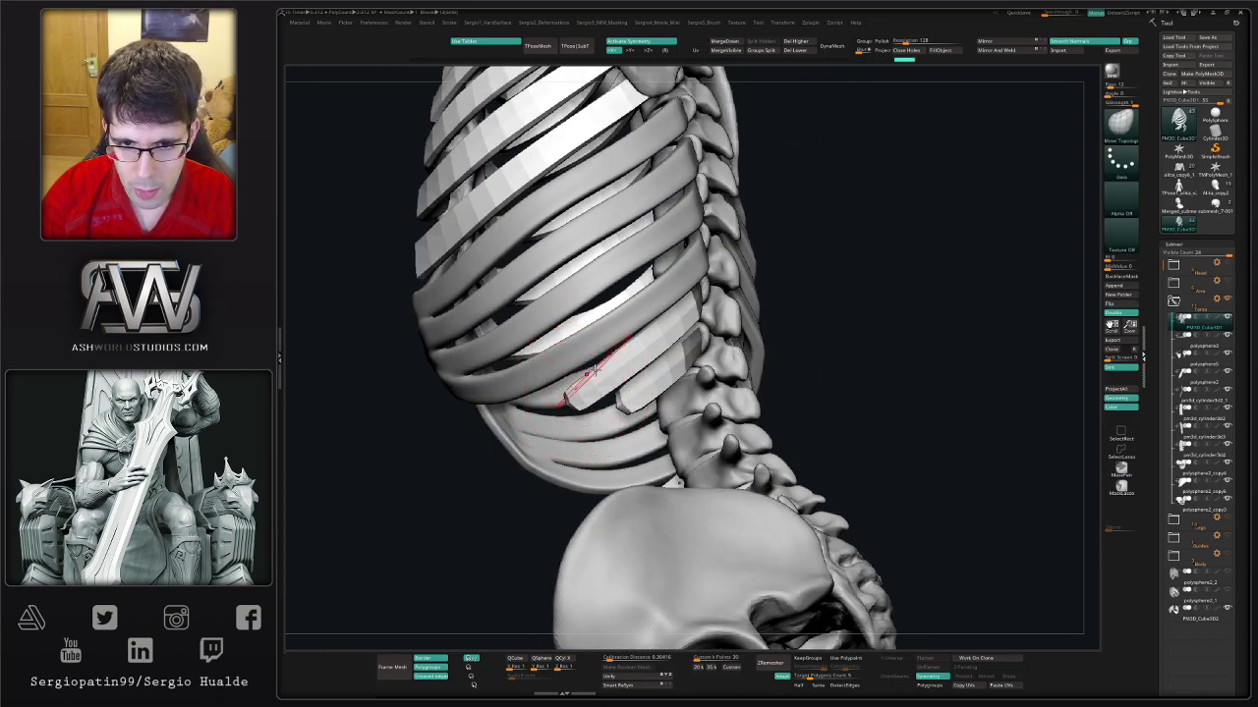
pyautogui.moveTo(596, 386); pyautogui.dragTo(590, 364, button='right')
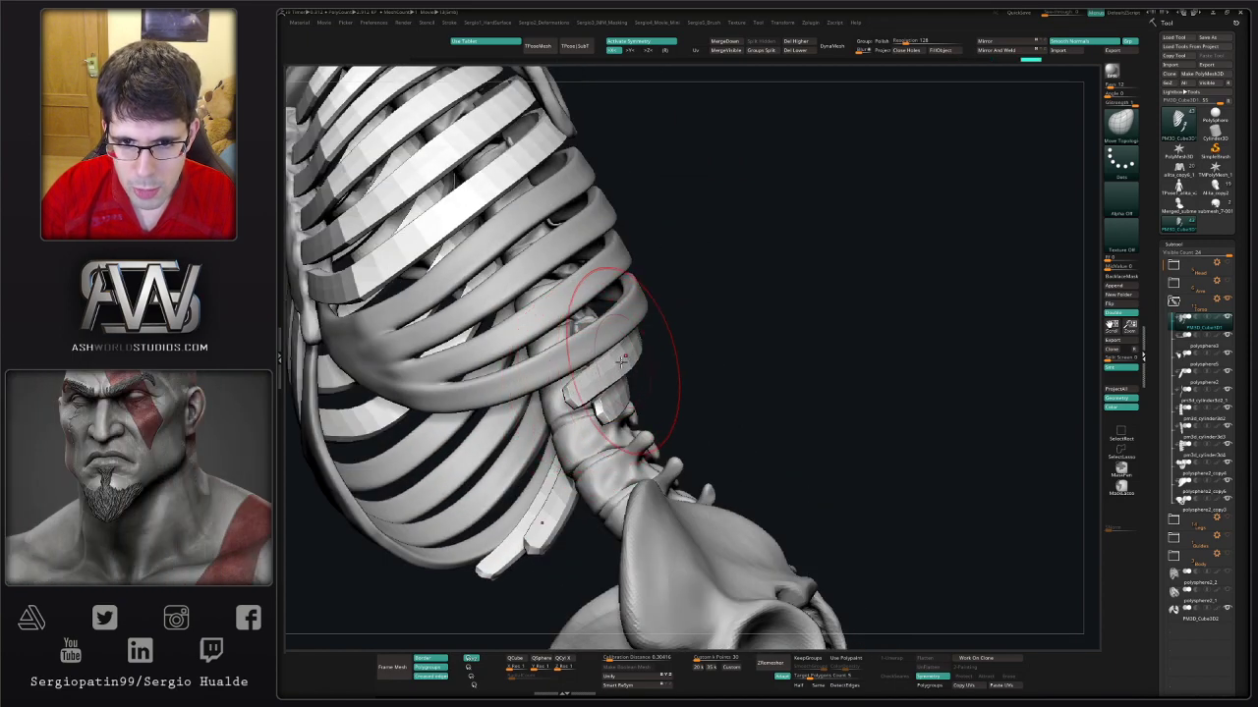
pyautogui.moveTo(603, 378); pyautogui.dragTo(641, 358, button='right')
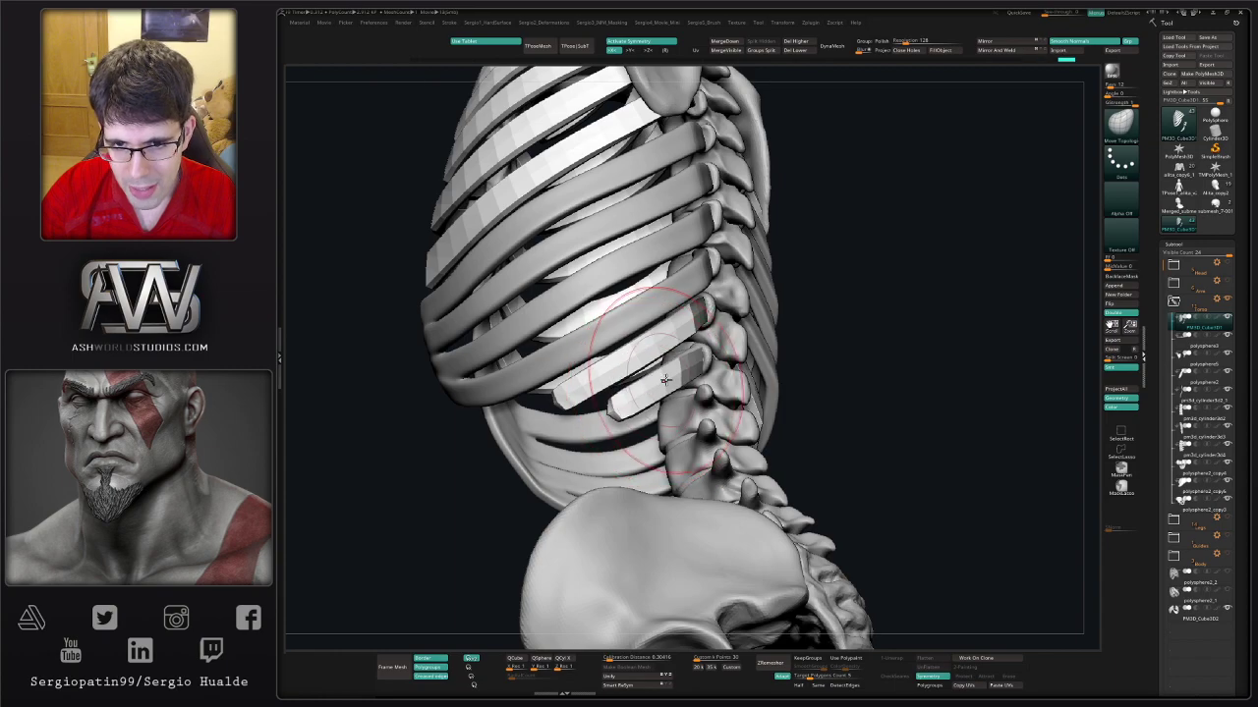
pyautogui.moveTo(676, 362)
pyautogui.mouseDown(button='right')
pyautogui.moveTo(730, 331)
pyautogui.moveTo(757, 278)
pyautogui.mouseUp(button='right')
# - Halve the brush size and keep angling the floating rib ends in beside the lower spine
pyautogui.press('[')
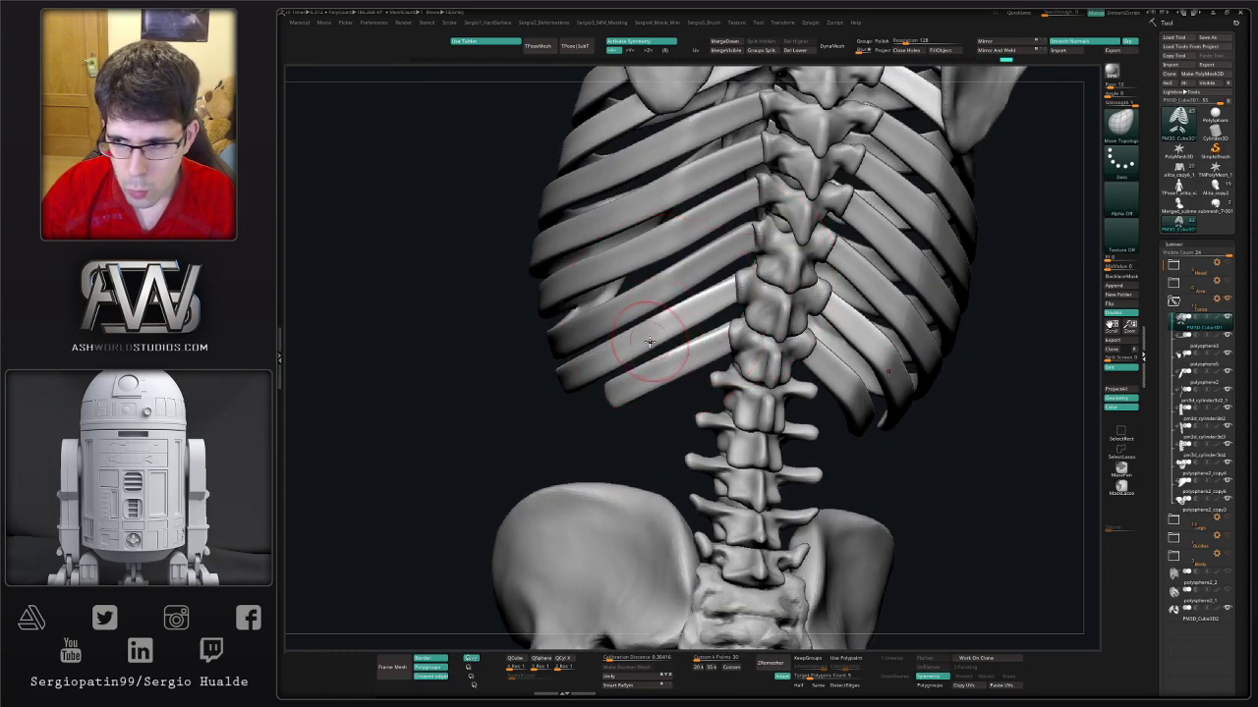
pyautogui.moveTo(649, 342); pyautogui.dragTo(656, 307, button='right')
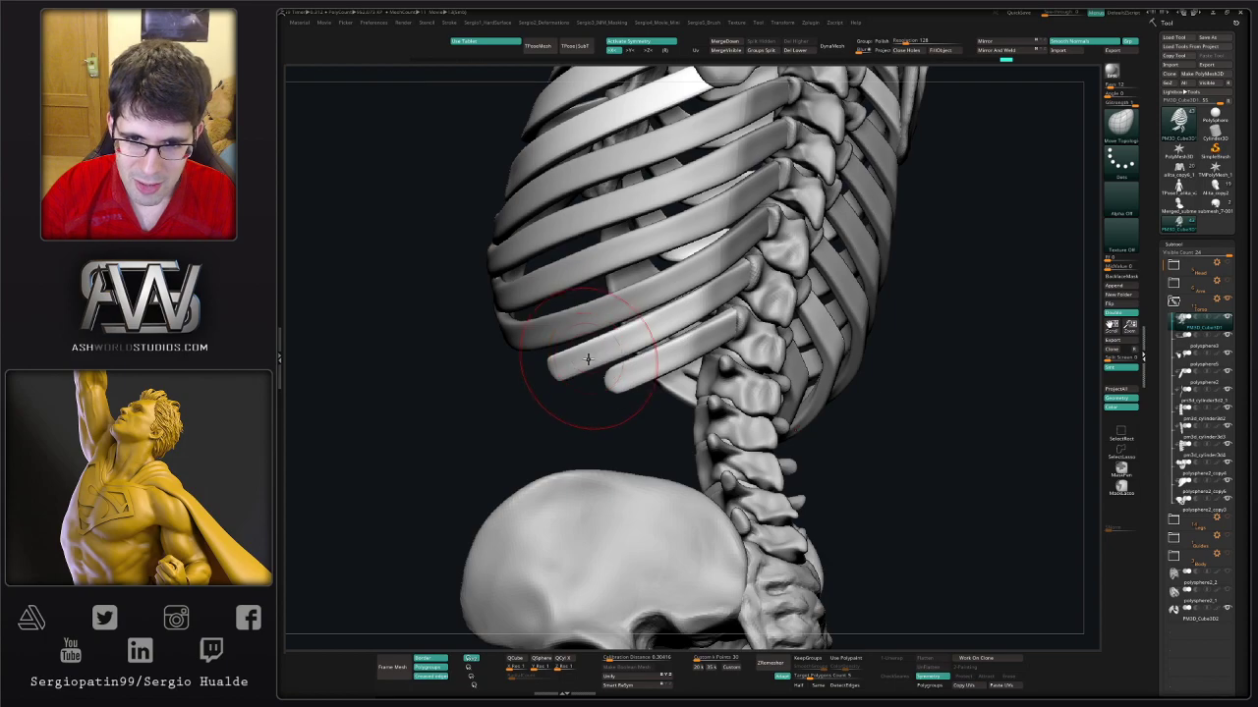
pyautogui.moveTo(587, 360)
pyautogui.mouseDown(button='right')
pyautogui.moveTo(607, 339)
pyautogui.moveTo(601, 364)
pyautogui.mouseUp(button='right')
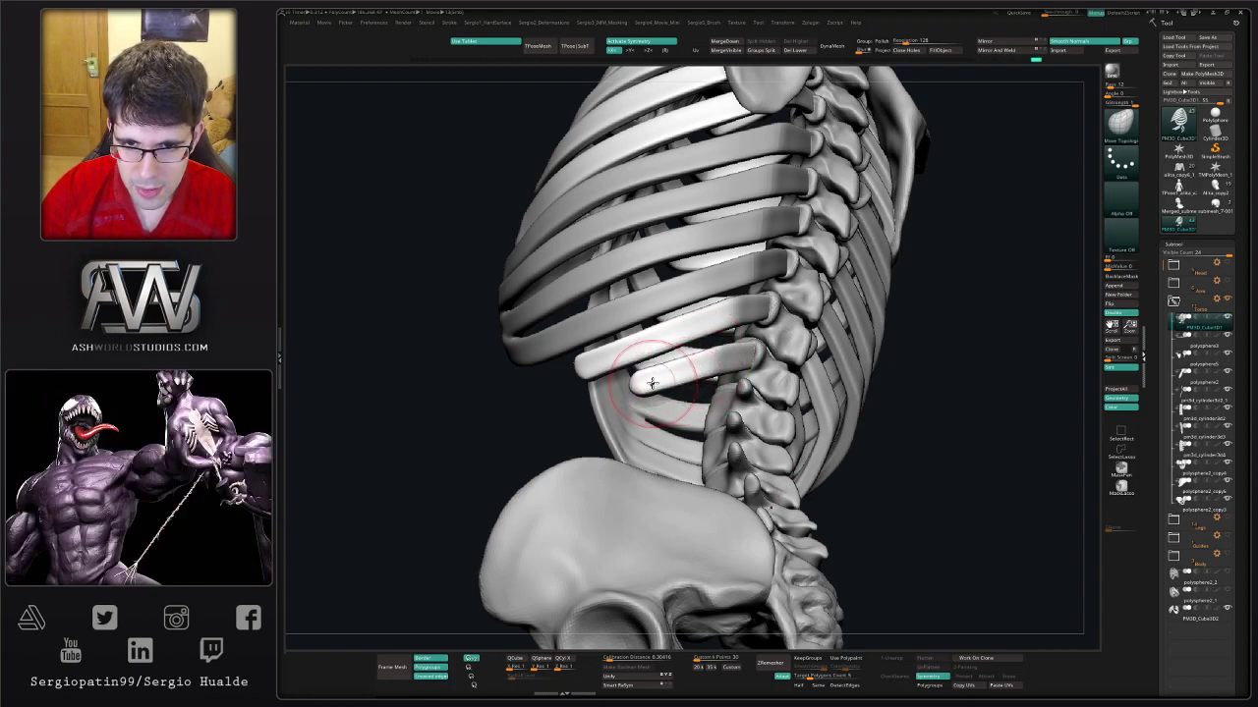
pyautogui.moveTo(651, 383); pyautogui.dragTo(744, 342, button='right')
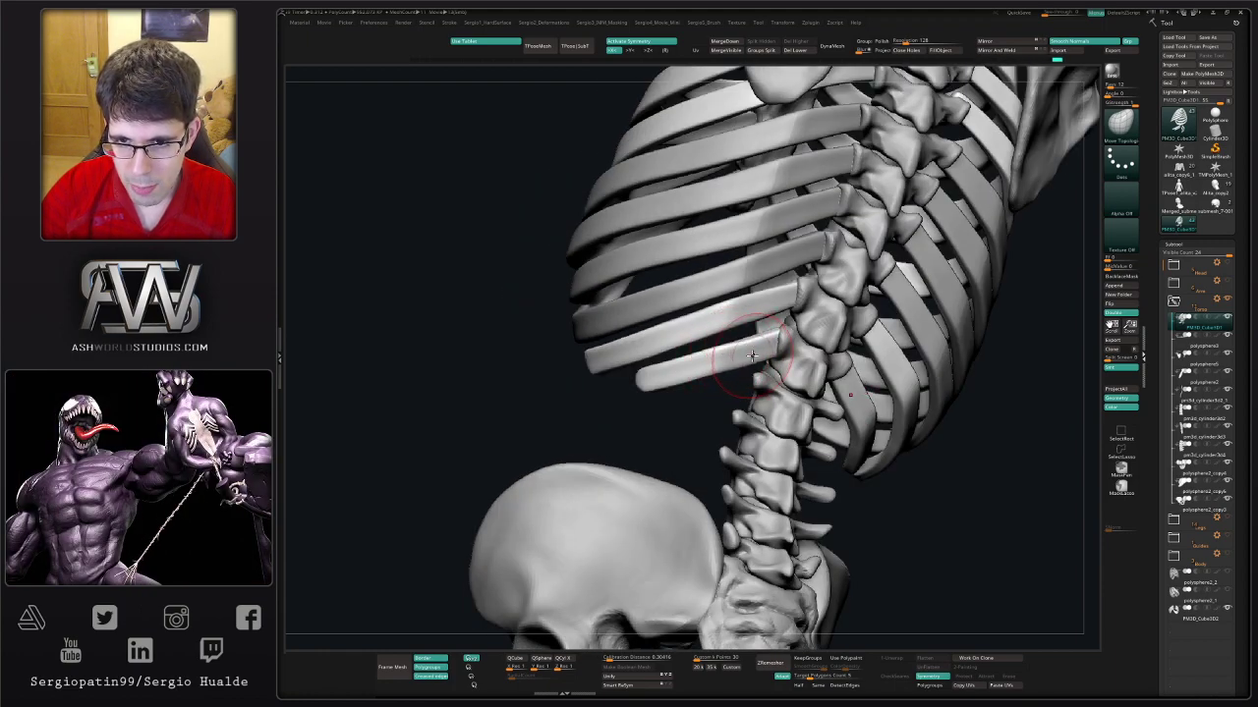
pyautogui.moveTo(779, 334)
pyautogui.mouseDown(button='right')
pyautogui.moveTo(736, 363)
pyautogui.moveTo(694, 346)
pyautogui.moveTo(685, 375)
pyautogui.moveTo(701, 355)
pyautogui.mouseUp(button='right')
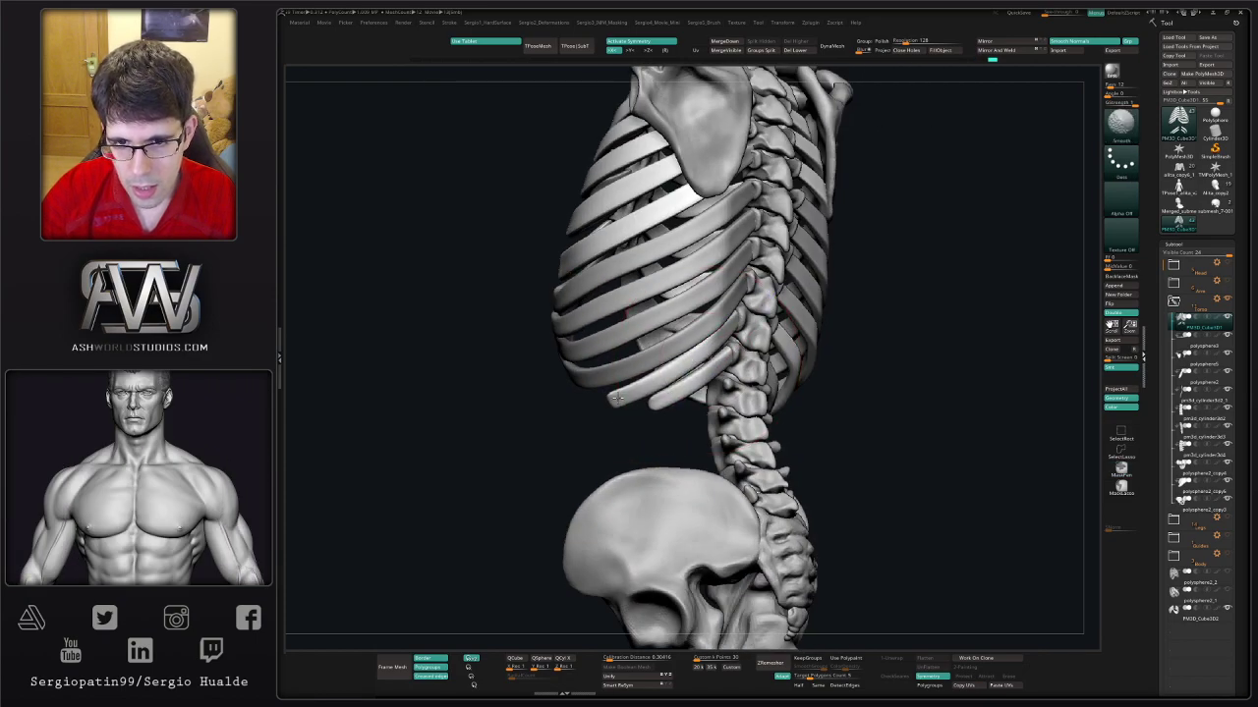
# - Smooth a diagonal band across the ribcage from a front-side angle
pyautogui.moveTo(617, 398)
pyautogui.mouseDown(button='right')
pyautogui.moveTo(604, 397)
pyautogui.moveTo(621, 397)
pyautogui.mouseUp(button='right')
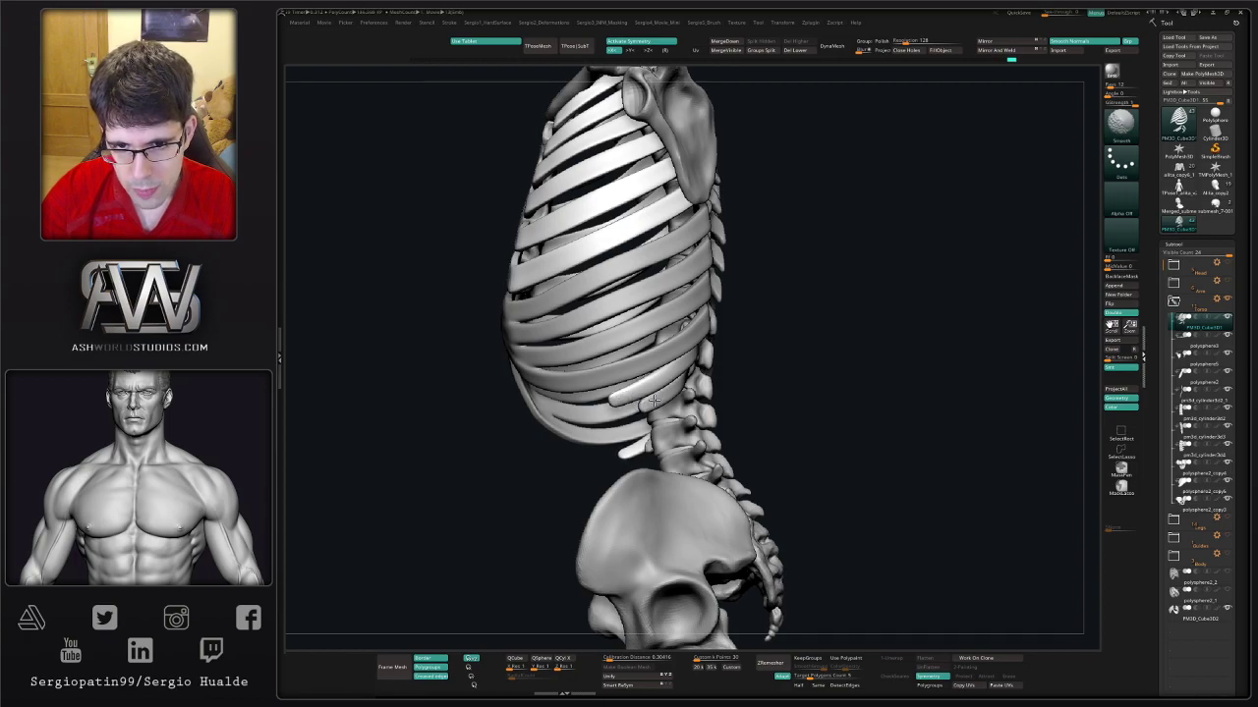
pyautogui.moveTo(660, 395)
pyautogui.keyDown('shift'); pyautogui.mouseDown(button='right')
pyautogui.moveTo(663, 411)
pyautogui.moveTo(721, 365)
pyautogui.mouseUp(button='right'); pyautogui.keyUp('shift')
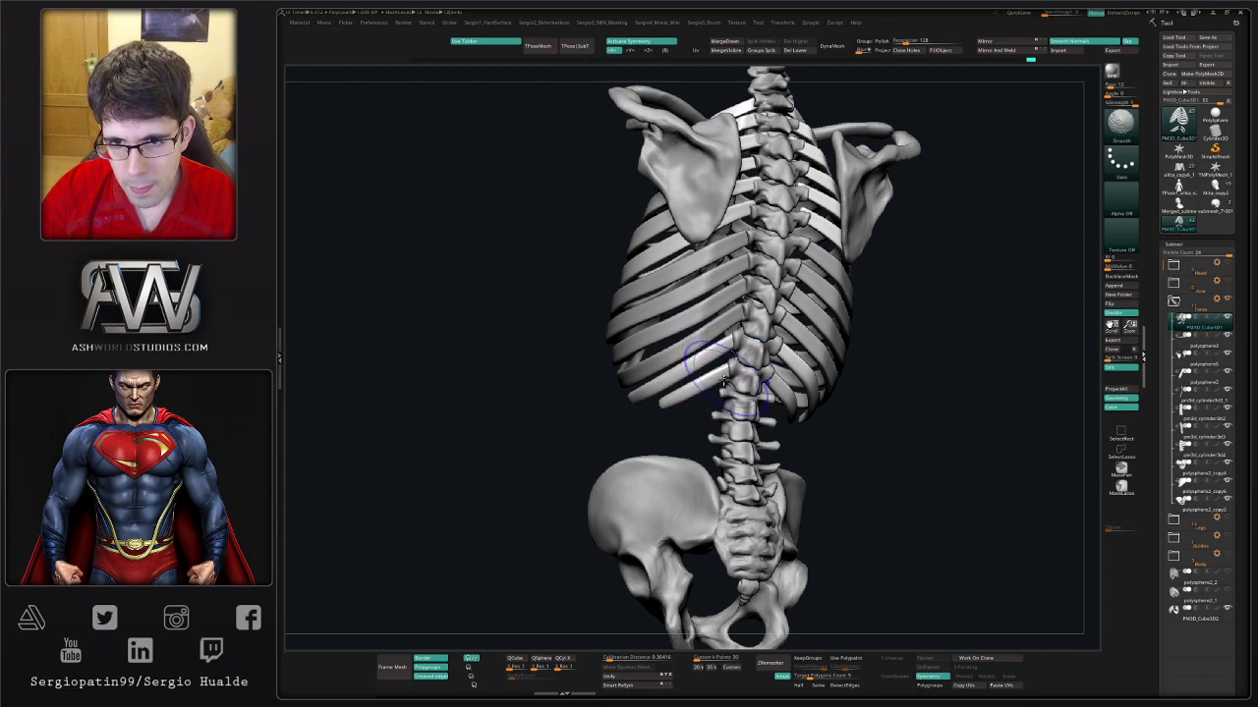
pyautogui.moveTo(609, 408); pyautogui.dragTo(652, 342, button='right')
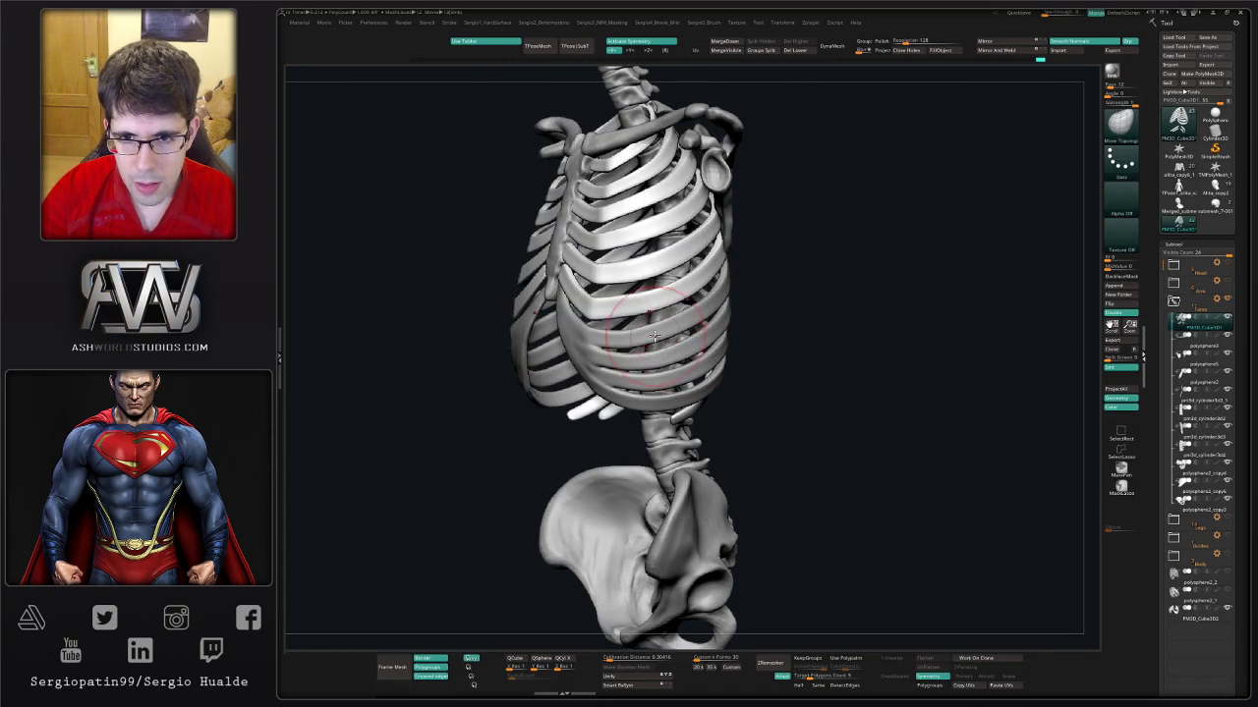
pyautogui.moveTo(651, 342)
pyautogui.keyDown('shift'); pyautogui.mouseDown()
pyautogui.moveTo(691, 331)
pyautogui.moveTo(690, 312)
pyautogui.mouseUp(); pyautogui.keyUp('shift')
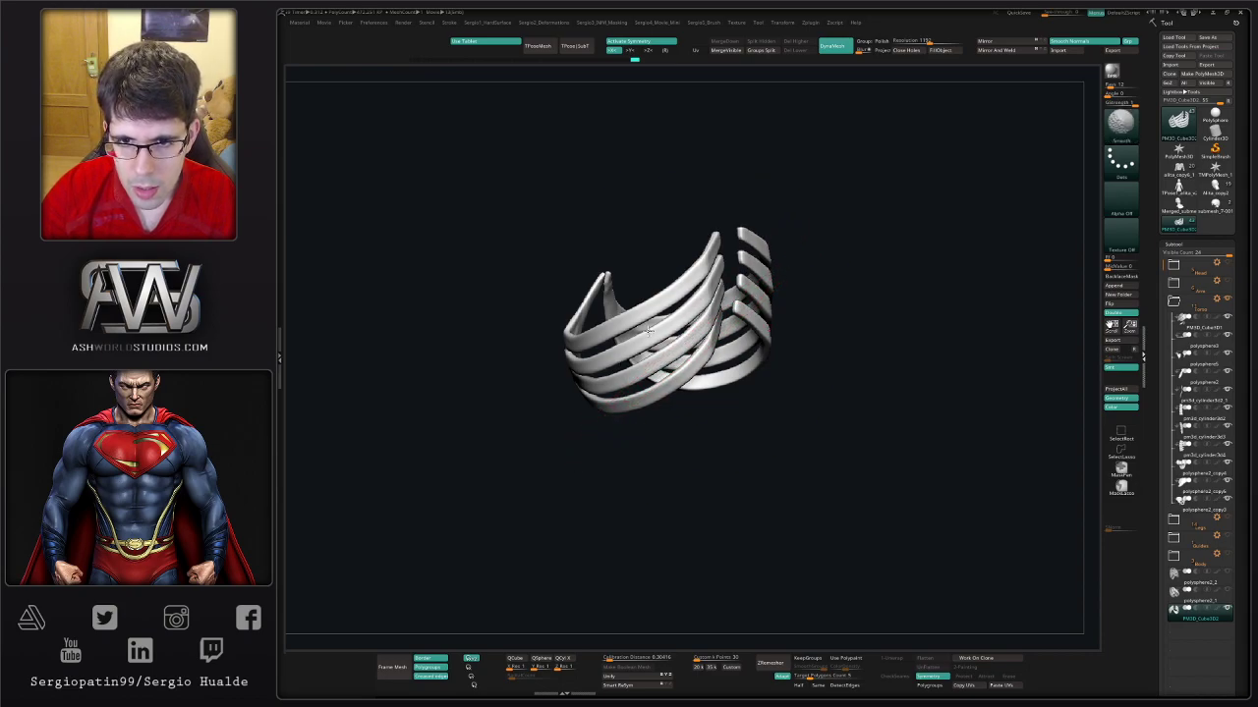
# - Turn Solo off to show the full skeleton, zoomed out, facing the ribcage front-on
pyautogui.keyDown('ctrl'); pyautogui.keyDown('shift'); pyautogui.click(609, 332); pyautogui.keyUp('shift'); pyautogui.keyUp('ctrl')
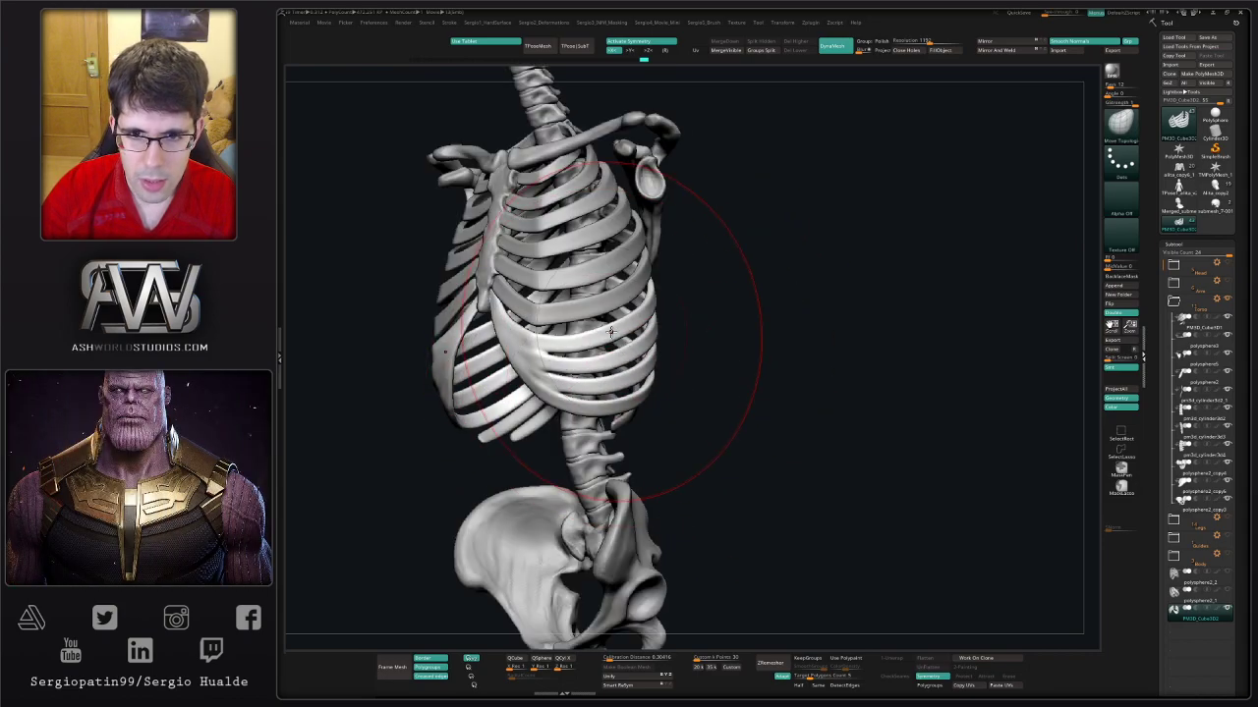
pyautogui.moveTo(609, 332)
pyautogui.mouseDown(button='right')
pyautogui.moveTo(617, 346)
pyautogui.moveTo(661, 350)
pyautogui.mouseUp(button='right')
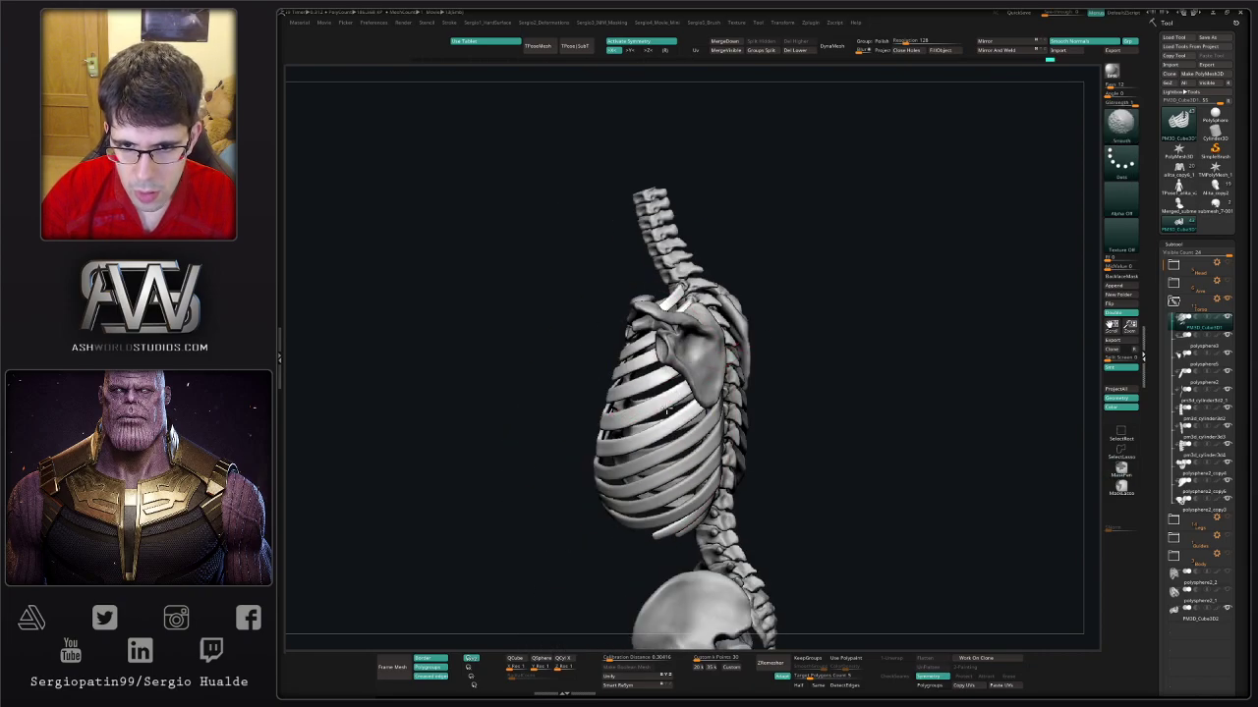
pyautogui.moveTo(666, 410)
pyautogui.mouseDown(button='right')
pyautogui.moveTo(586, 393)
pyautogui.moveTo(611, 444)
pyautogui.moveTo(589, 435)
pyautogui.mouseUp(button='right')
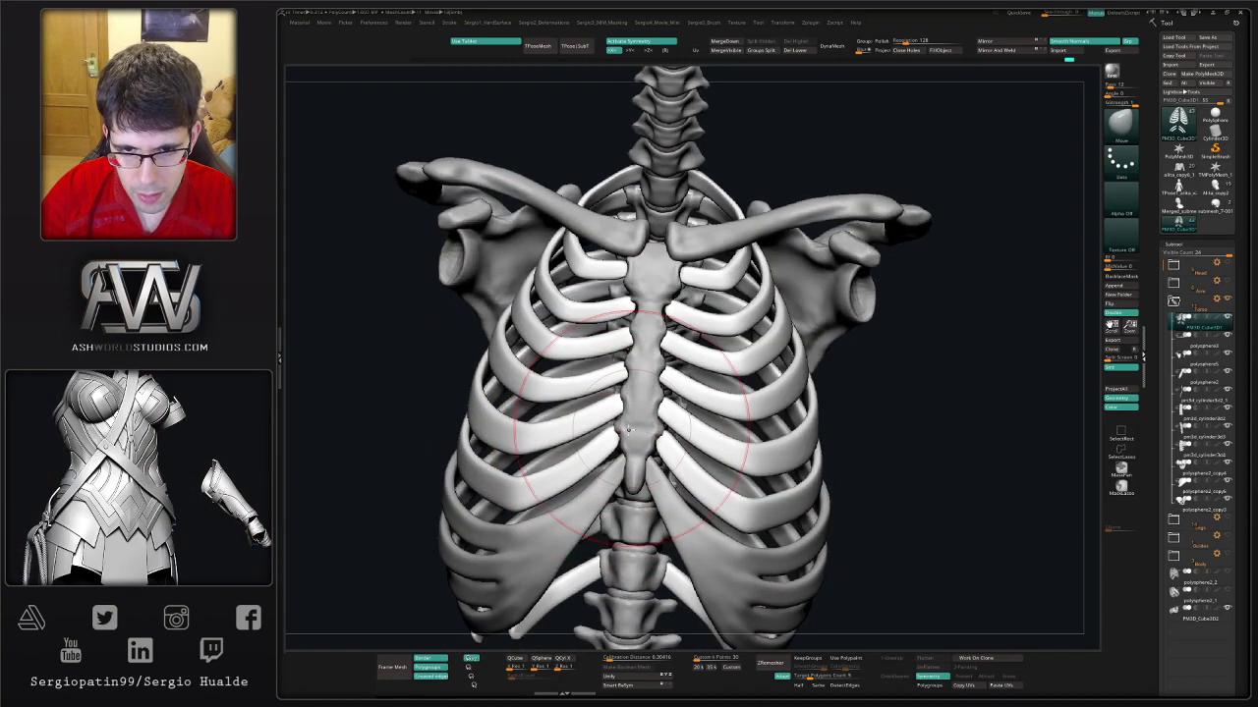
# - Test-select the upper and side rib pieces, reframe, then make the sternum the active subtool
pyautogui.keyDown('alt'); pyautogui.click(619, 440); pyautogui.keyUp('alt')
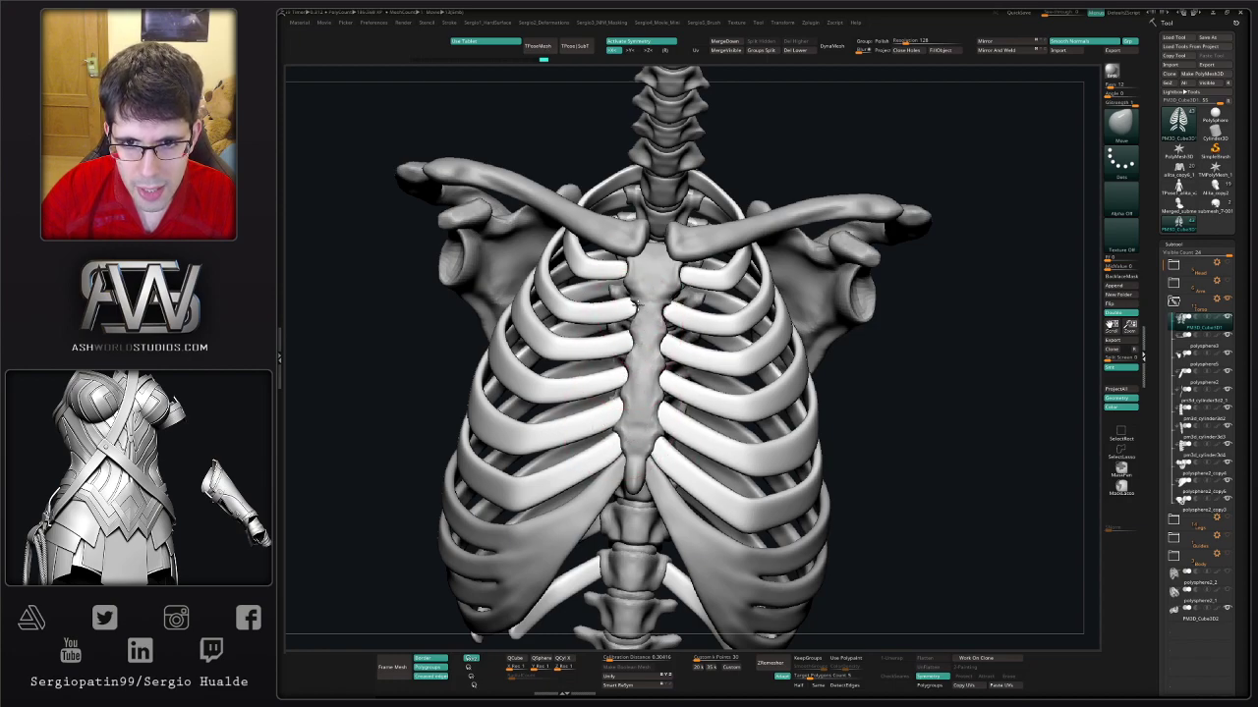
pyautogui.moveTo(635, 306); pyautogui.dragTo(636, 270, button='right')
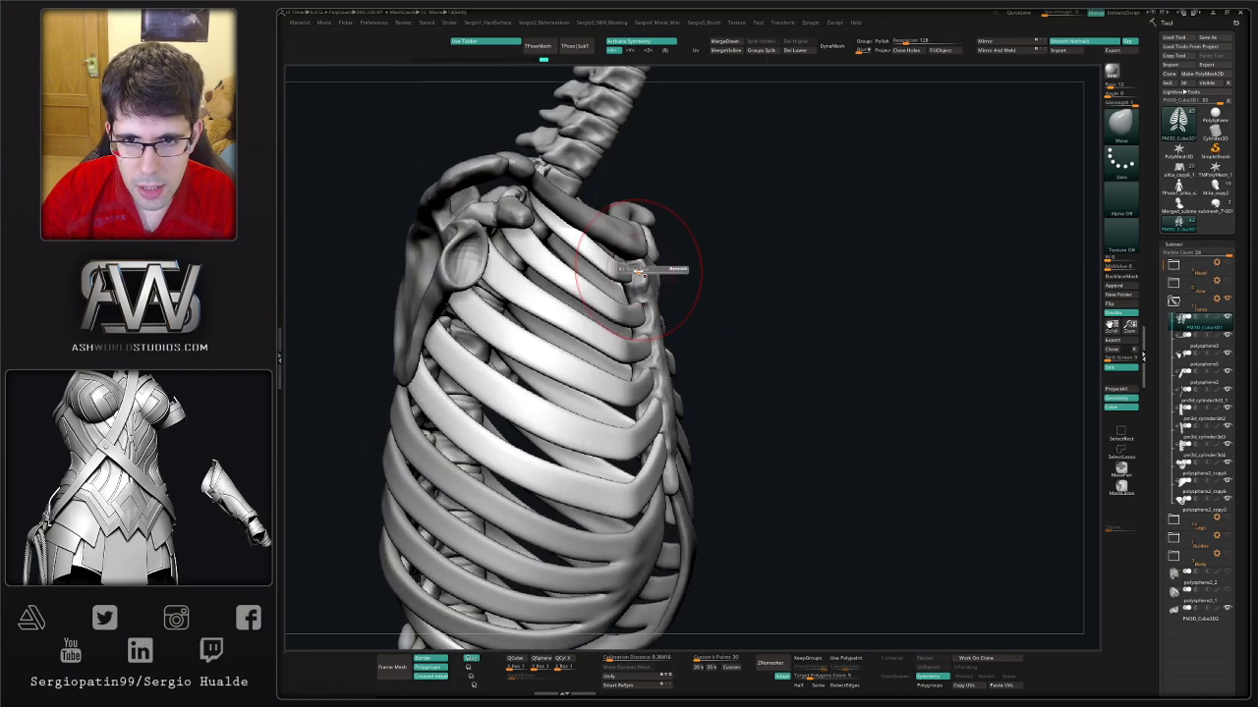
pyautogui.keyDown('alt'); pyautogui.click(637, 270); pyautogui.keyUp('alt')
pyautogui.keyDown('alt'); pyautogui.click(650, 371); pyautogui.keyUp('alt')
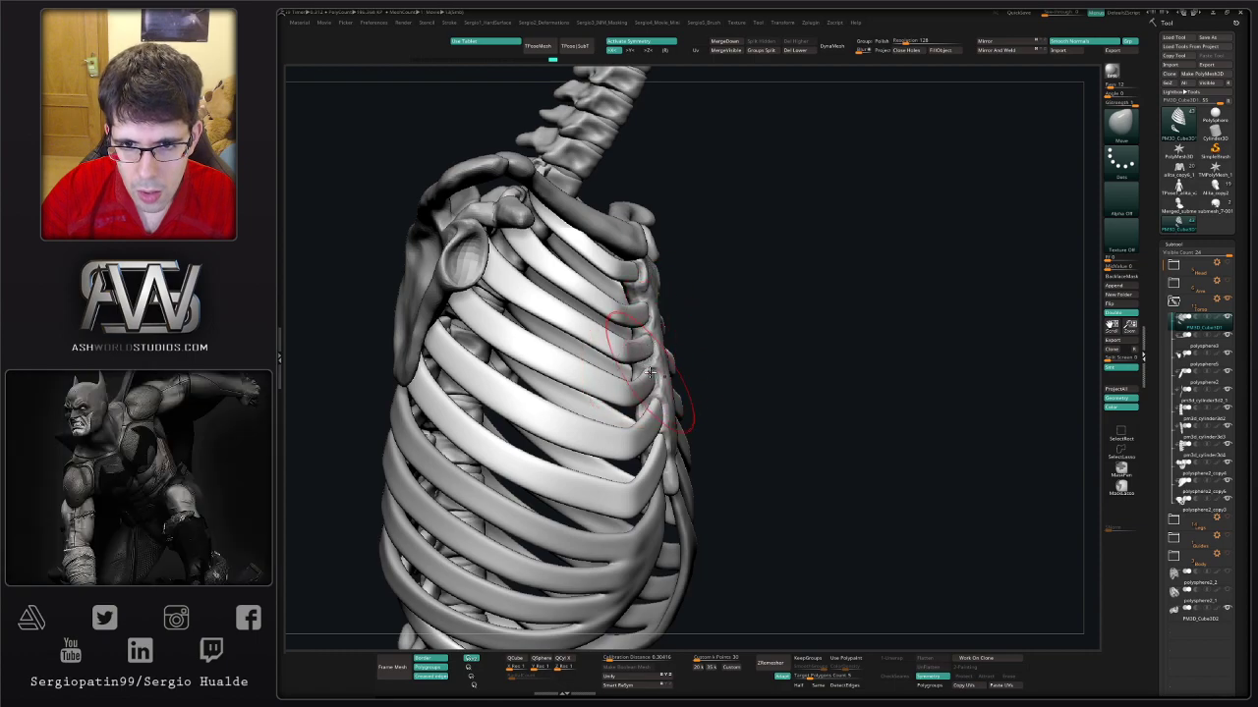
pyautogui.press('f')
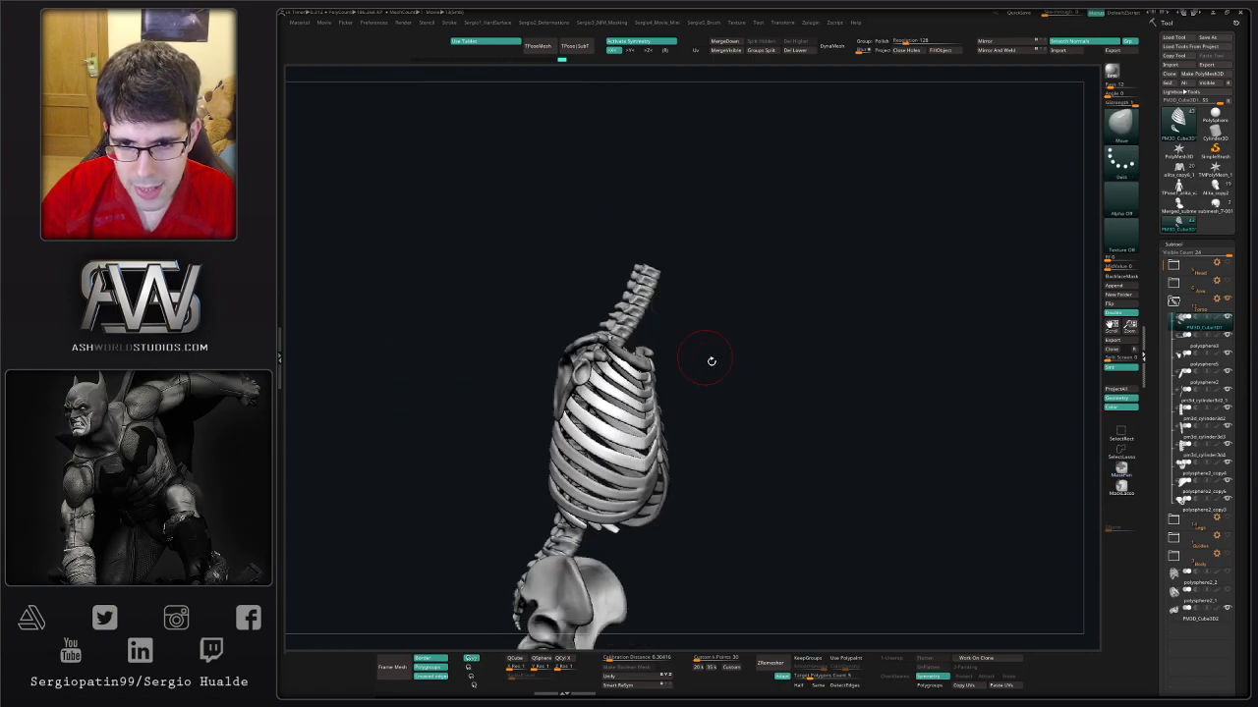
pyautogui.moveTo(710, 359)
pyautogui.mouseDown(button='right')
pyautogui.moveTo(606, 364)
pyautogui.moveTo(615, 345)
pyautogui.moveTo(724, 351)
pyautogui.moveTo(789, 328)
pyautogui.moveTo(688, 305)
pyautogui.mouseUp(button='right')
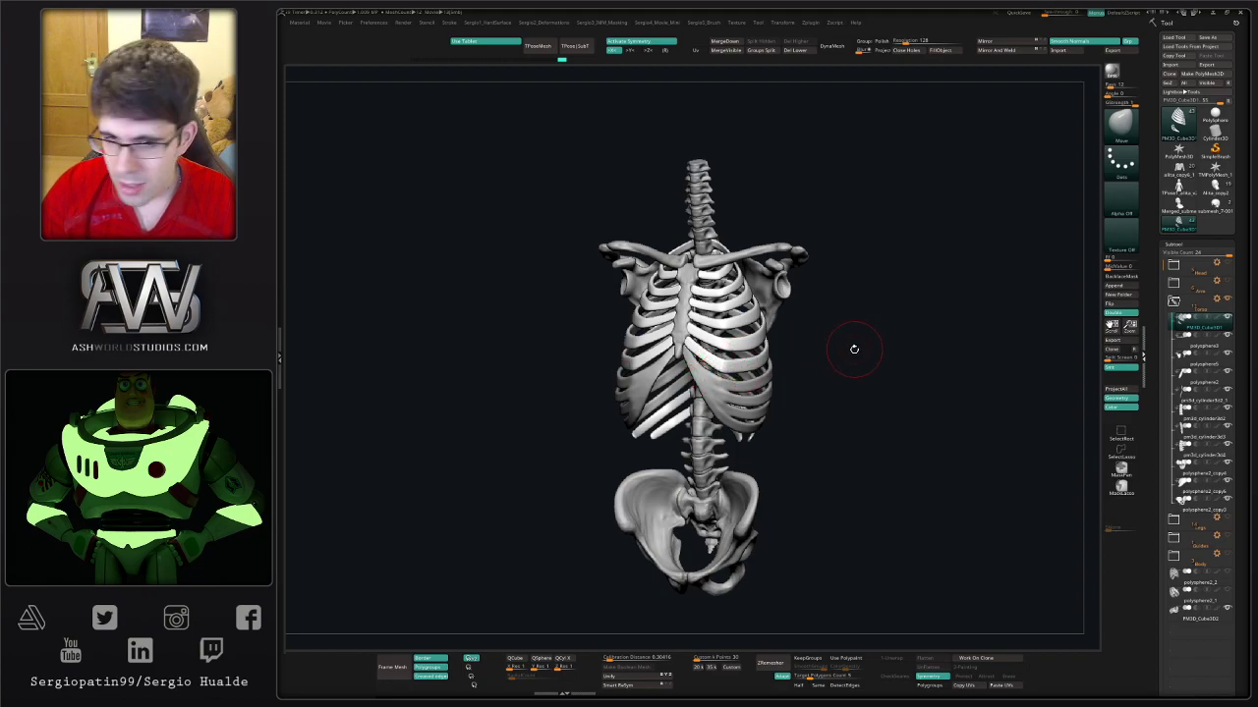
pyautogui.moveTo(854, 347)
pyautogui.mouseDown(button='right')
pyautogui.moveTo(834, 371)
pyautogui.moveTo(792, 340)
pyautogui.mouseUp(button='right')
pyautogui.moveTo(717, 313); pyautogui.dragTo(673, 325, button='right')
pyautogui.keyDown('alt'); pyautogui.click(678, 325); pyautogui.keyUp('alt')
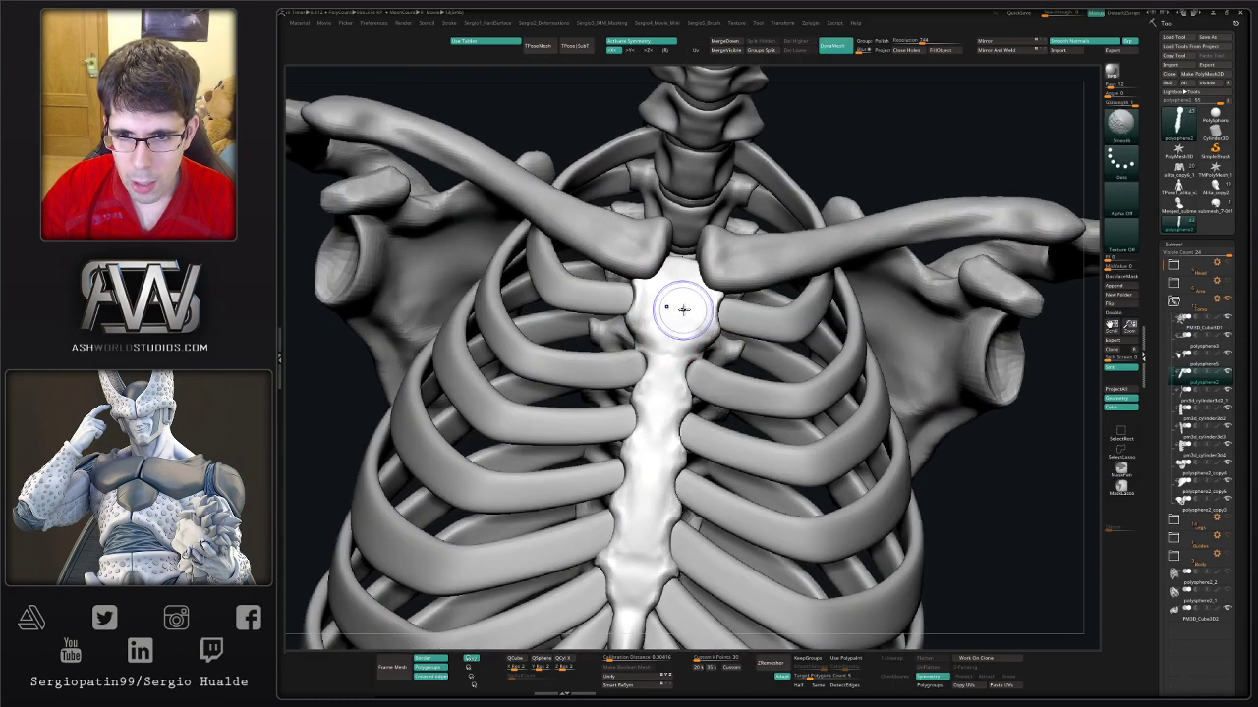
# - Smooth the sternum's surface with the Smooth brush, finishing on a front ribcage view
pyautogui.keyDown('alt'); pyautogui.click(679, 314); pyautogui.keyUp('alt')
pyautogui.moveTo(671, 344)
pyautogui.keyDown('alt'); pyautogui.mouseDown(button='right')
pyautogui.moveTo(666, 320)
pyautogui.moveTo(668, 392)
pyautogui.moveTo(645, 331)
pyautogui.moveTo(651, 383)
pyautogui.mouseUp(button='right'); pyautogui.keyUp('alt')
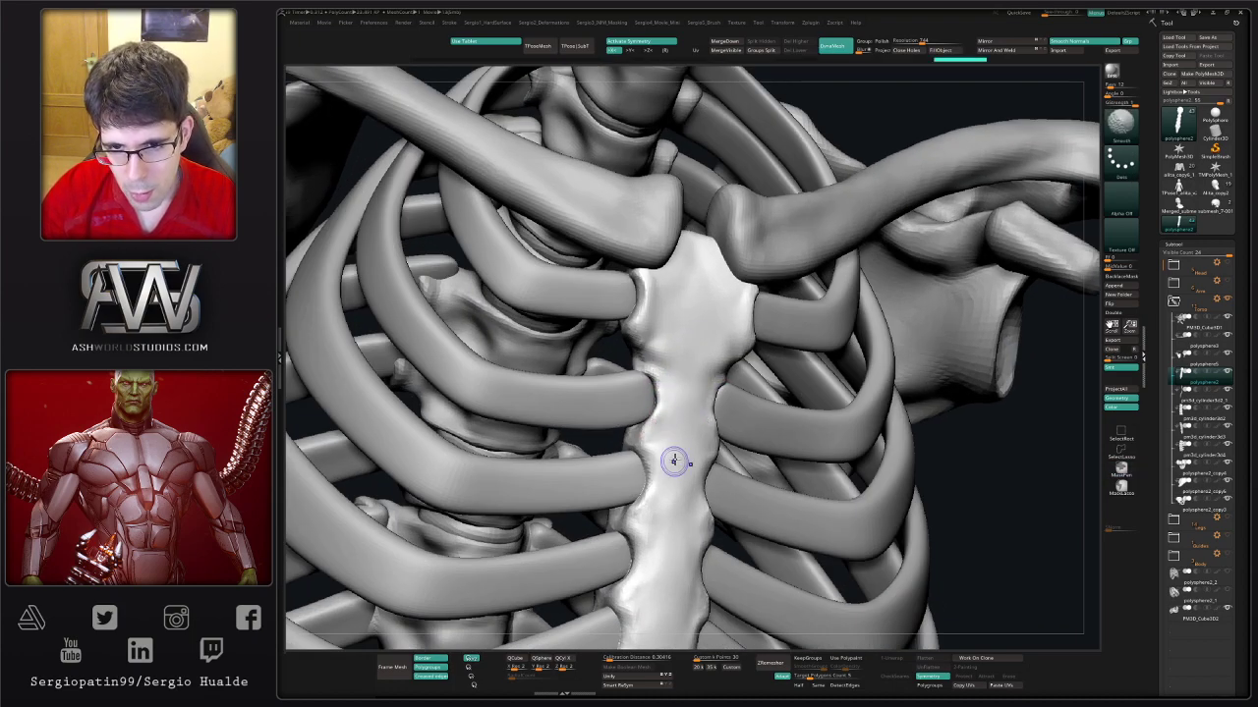
pyautogui.moveTo(674, 458)
pyautogui.mouseDown(button='right')
pyautogui.moveTo(693, 403)
pyautogui.moveTo(710, 401)
pyautogui.mouseUp(button='right')
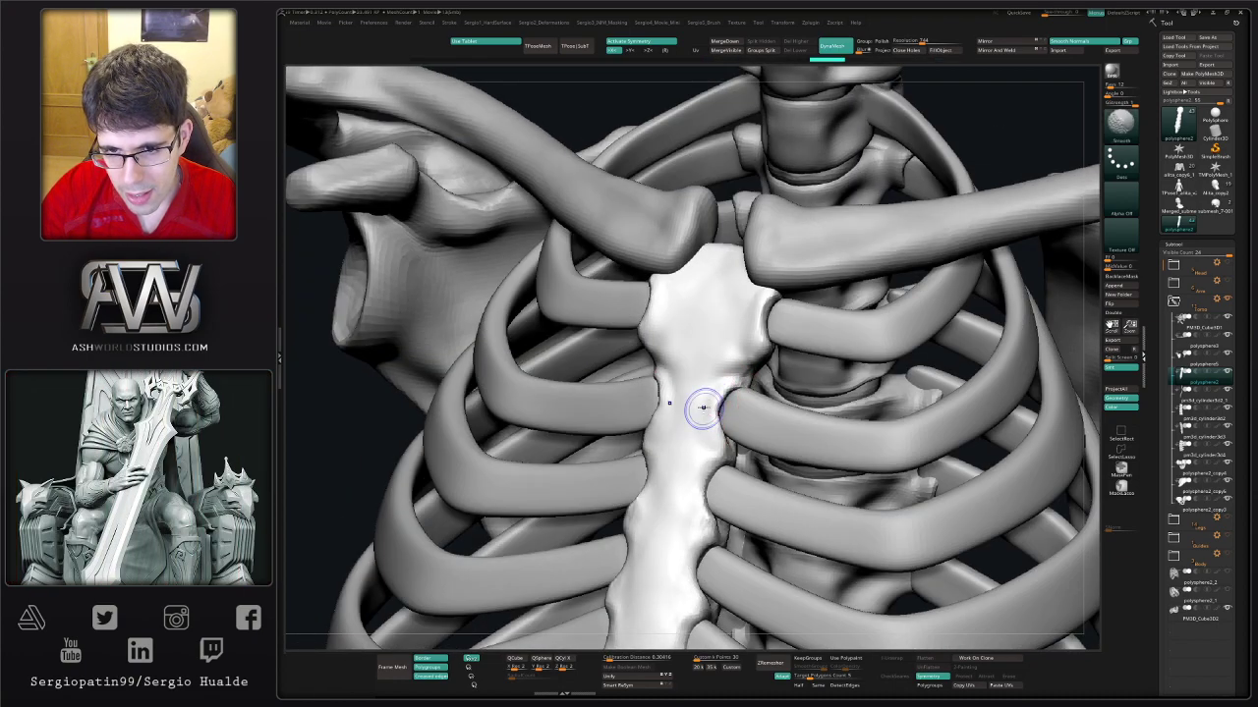
pyautogui.keyDown('shift'); pyautogui.moveTo(701, 416); pyautogui.dragTo(722, 411); pyautogui.keyUp('shift')
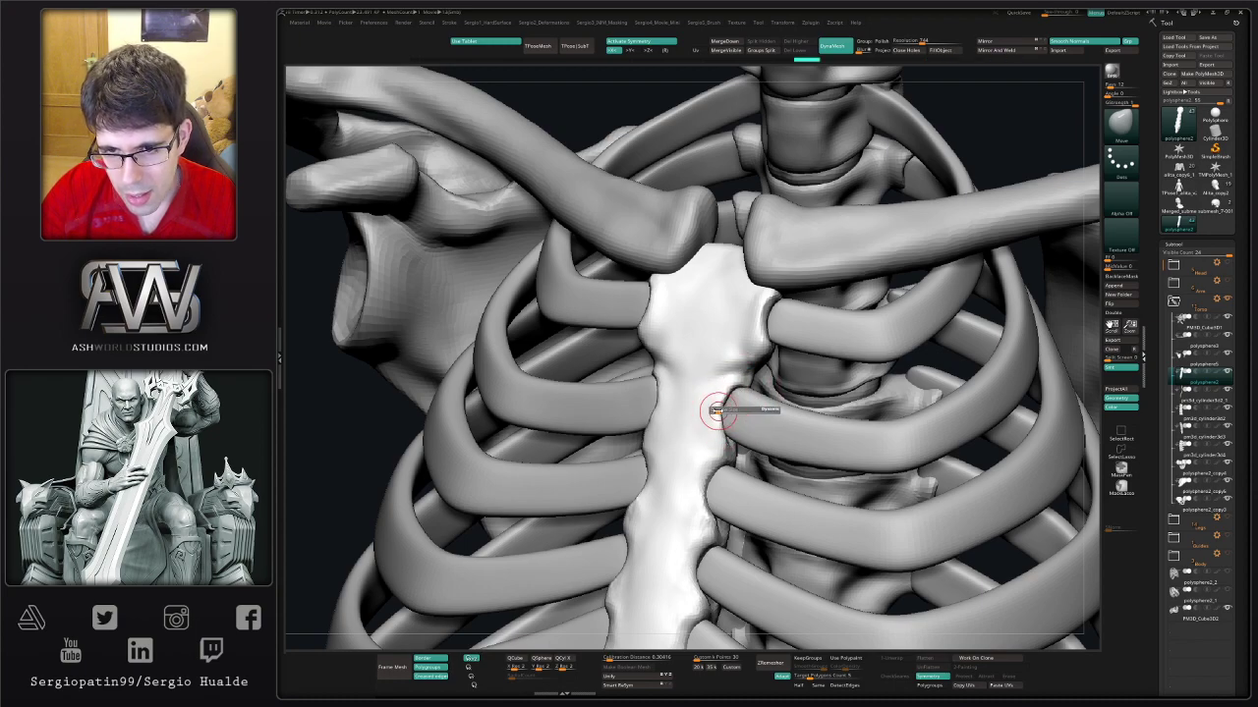
pyautogui.moveTo(715, 424); pyautogui.dragTo(729, 336, button='right')
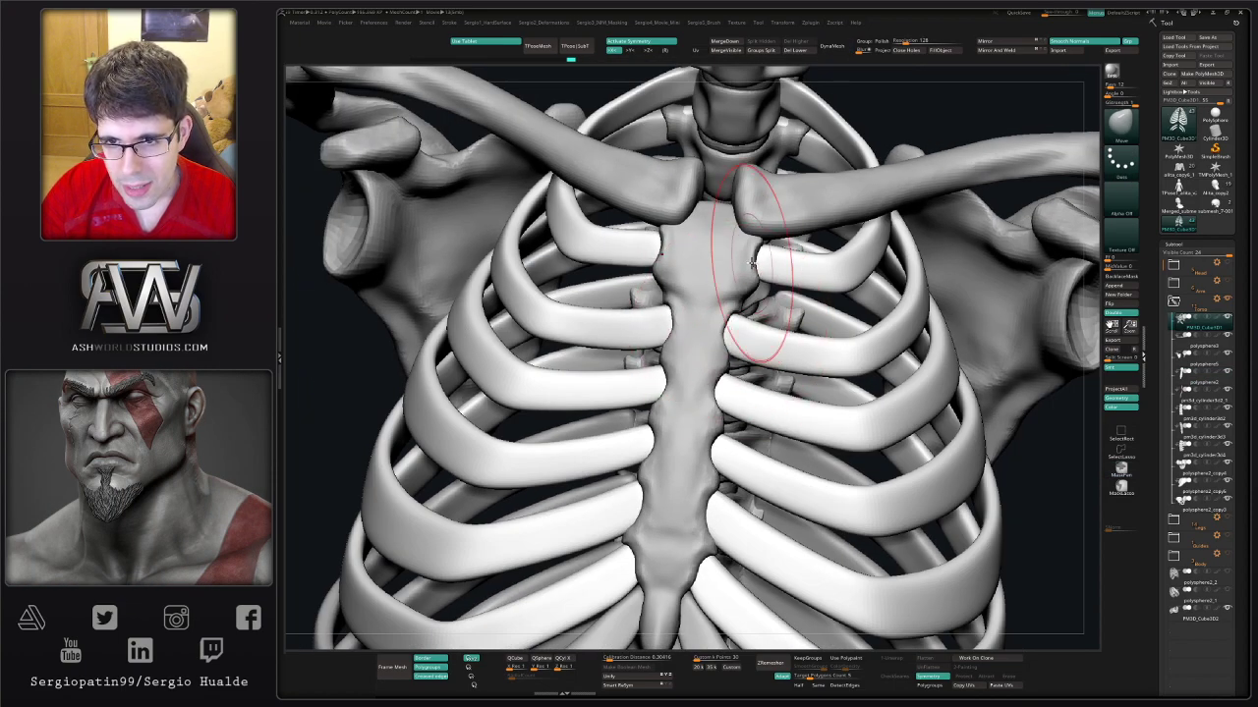
# - Switch to the Move Topological brush and push the left ribs into a new shape
pyautogui.moveTo(751, 260); pyautogui.dragTo(674, 308, button='right')
pyautogui.moveTo(576, 289)
pyautogui.mouseDown(button='right')
pyautogui.moveTo(701, 363)
pyautogui.moveTo(589, 309)
pyautogui.moveTo(631, 308)
pyautogui.mouseUp(button='right')
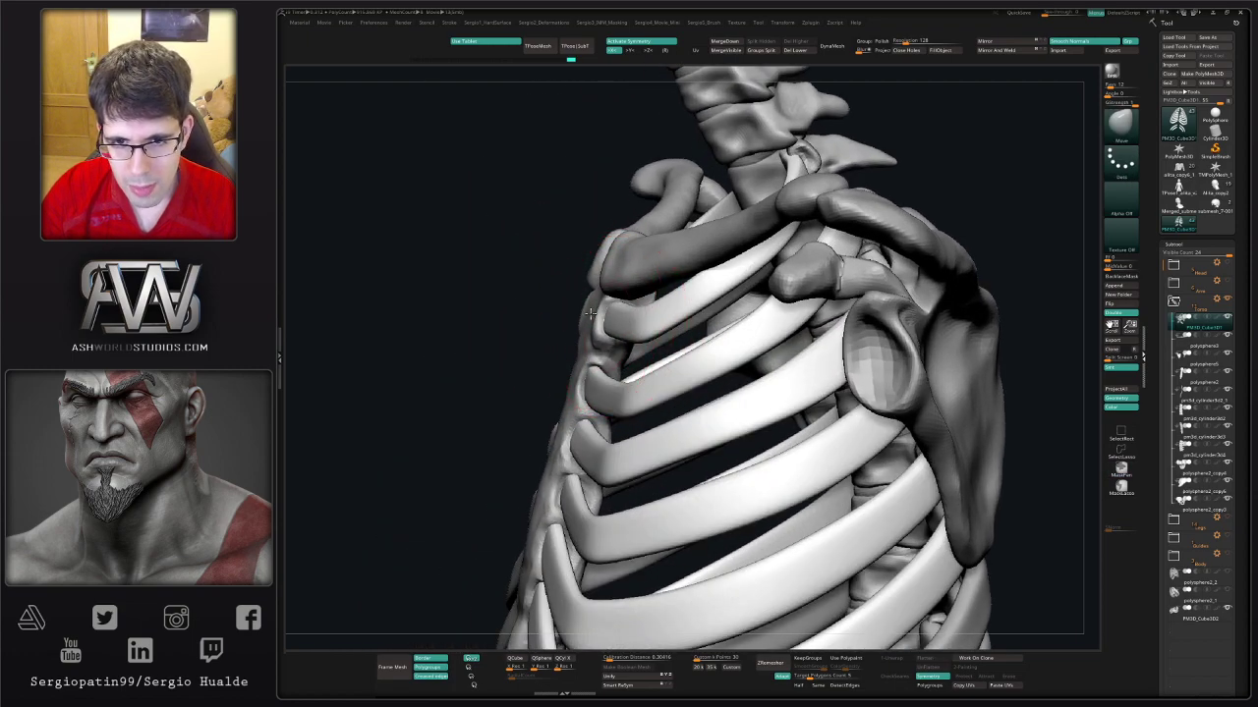
pyautogui.press('b')
pyautogui.press('m')
pyautogui.press('t')
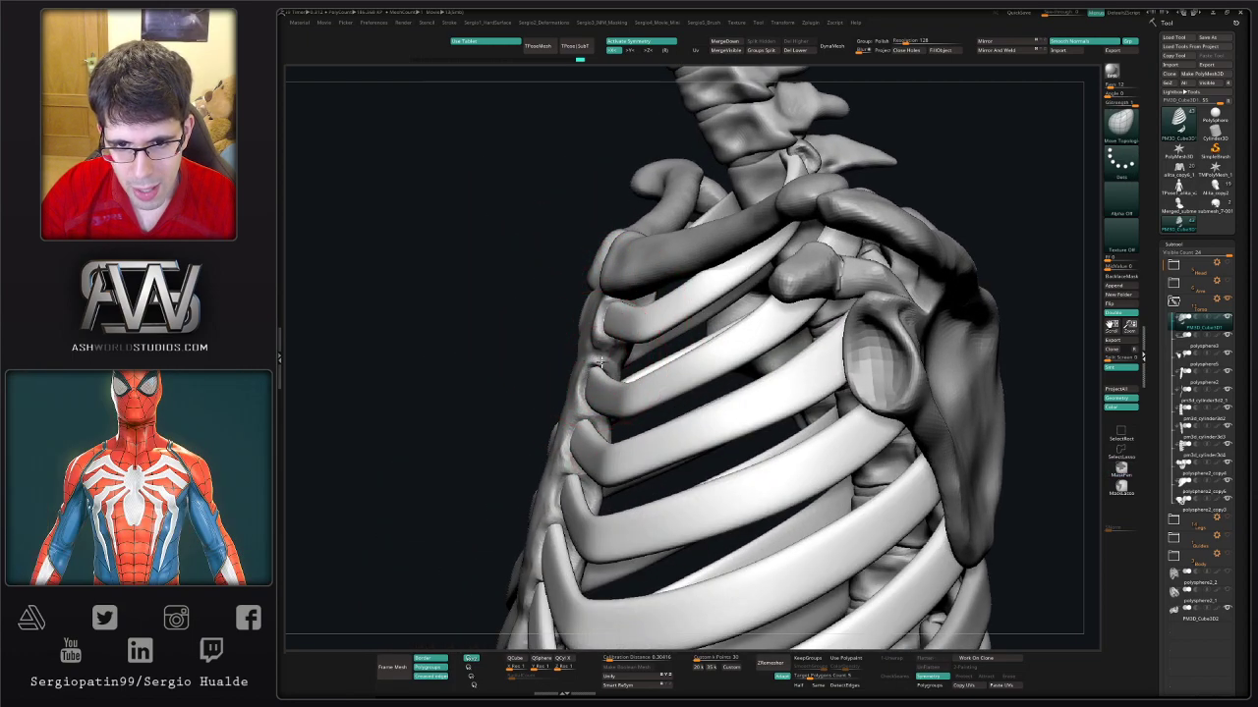
pyautogui.press('f')
pyautogui.moveTo(602, 371)
pyautogui.mouseDown(button='right')
pyautogui.moveTo(551, 393)
pyautogui.moveTo(583, 406)
pyautogui.mouseUp(button='right')
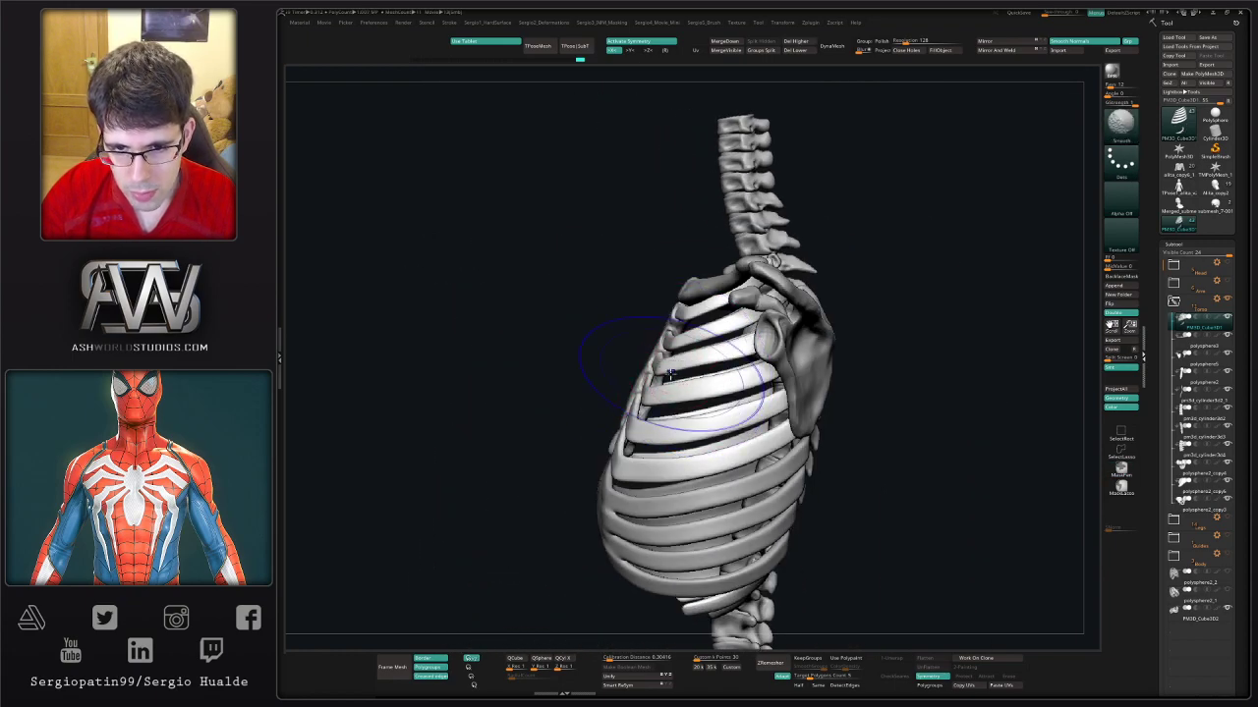
pyautogui.moveTo(575, 351); pyautogui.dragTo(604, 407)
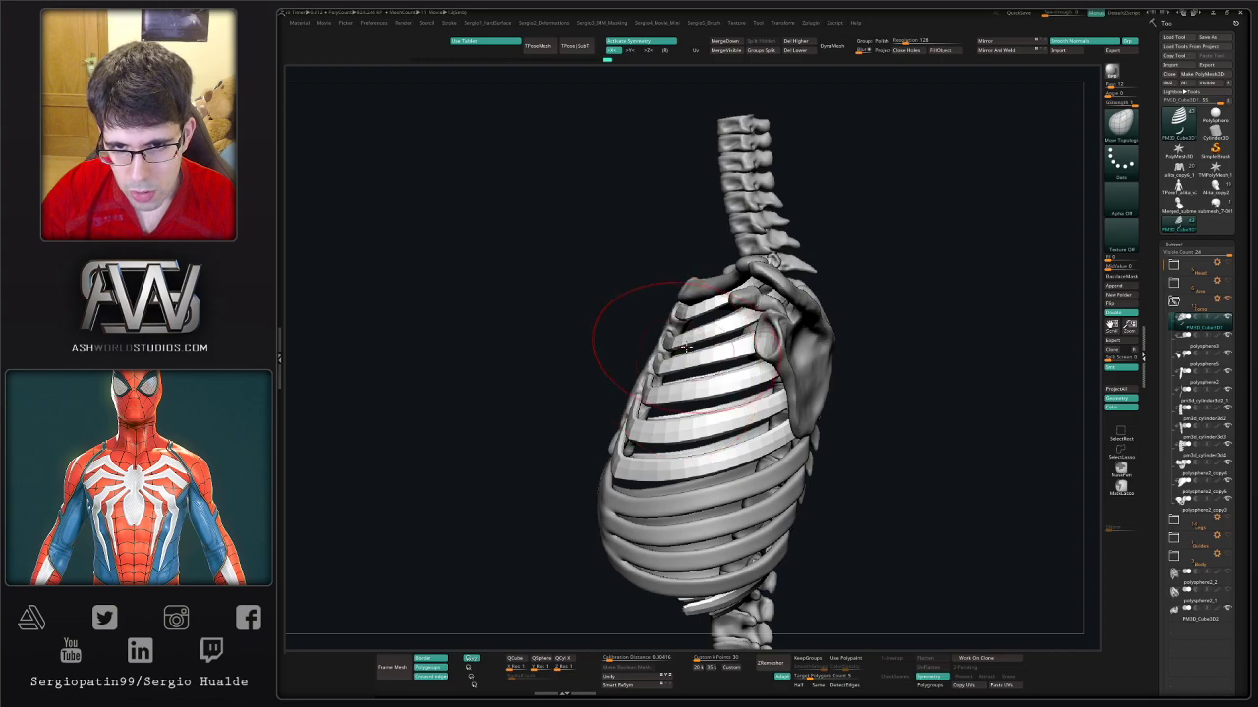
# - Draw and redraw a SliceCurve line across the ribcage from the front
pyautogui.moveTo(704, 310)
pyautogui.mouseDown(button='right')
pyautogui.moveTo(657, 387)
pyautogui.moveTo(701, 274)
pyautogui.mouseUp(button='right')
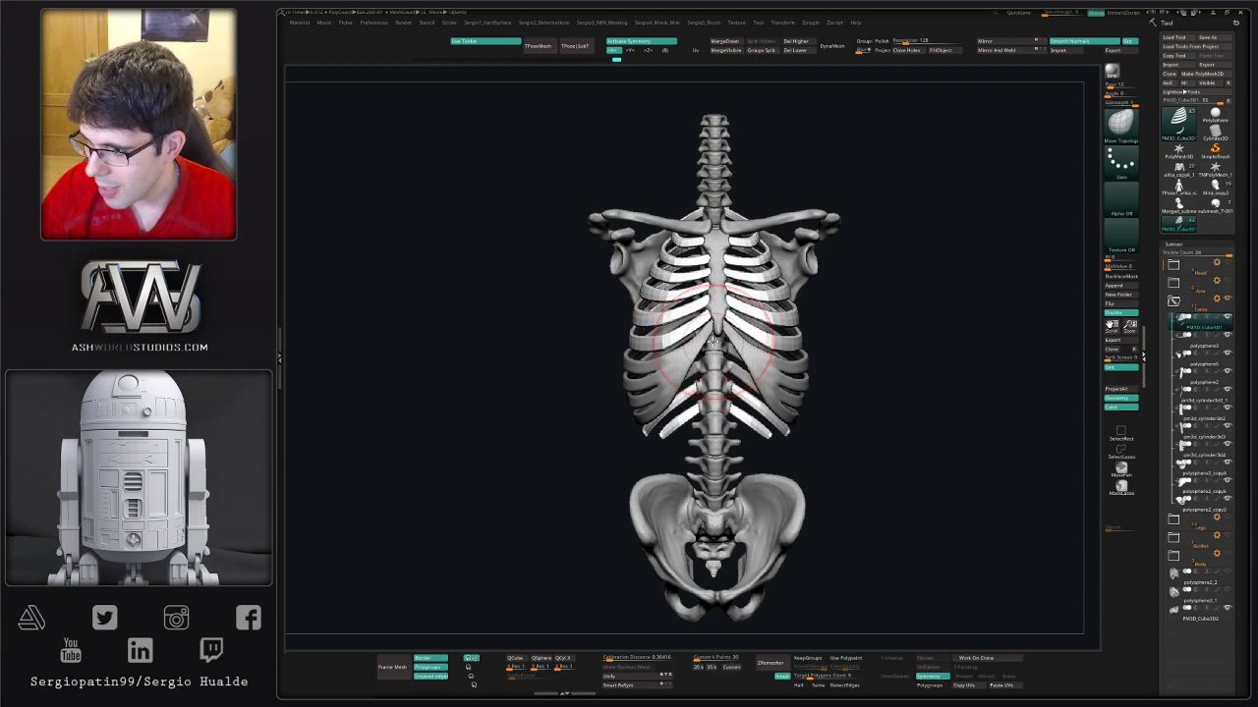
pyautogui.keyDown('ctrl'); pyautogui.keyDown('shift'); pyautogui.moveTo(747, 294); pyautogui.dragTo(674, 388); pyautogui.keyUp('shift'); pyautogui.keyUp('ctrl')
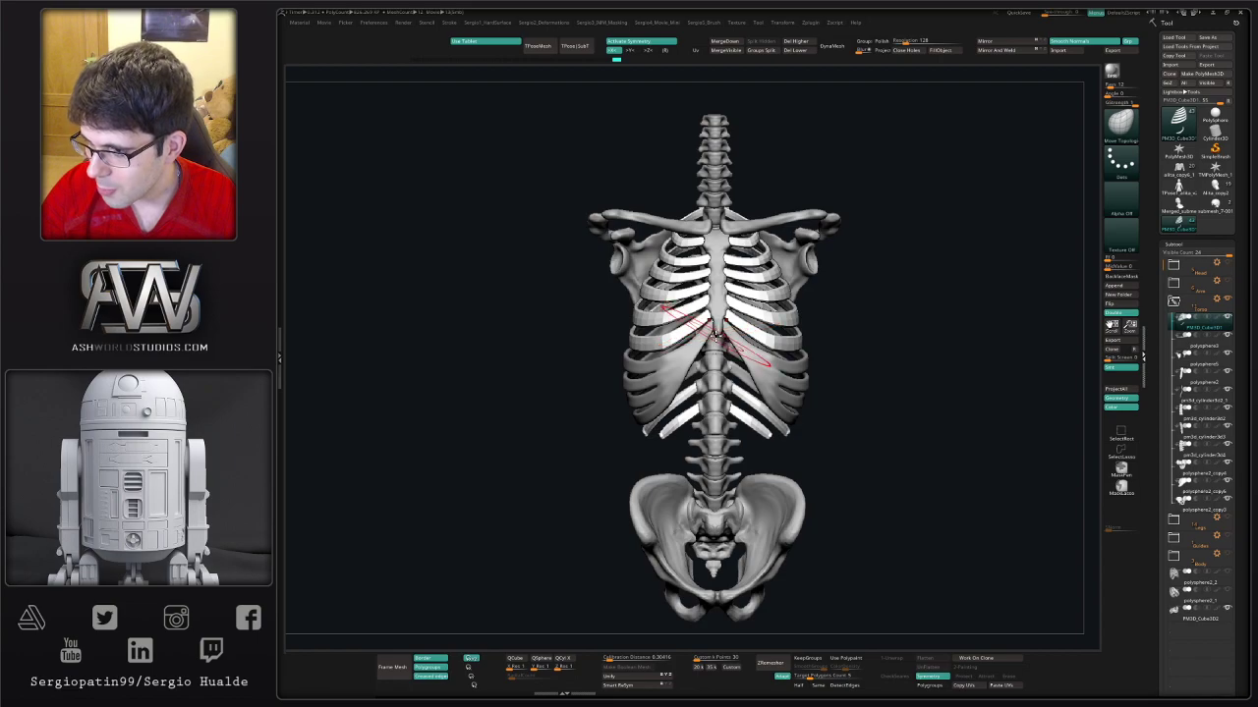
pyautogui.keyDown('ctrl'); pyautogui.keyDown('shift'); pyautogui.moveTo(756, 300); pyautogui.dragTo(664, 379); pyautogui.keyUp('shift'); pyautogui.keyUp('ctrl')
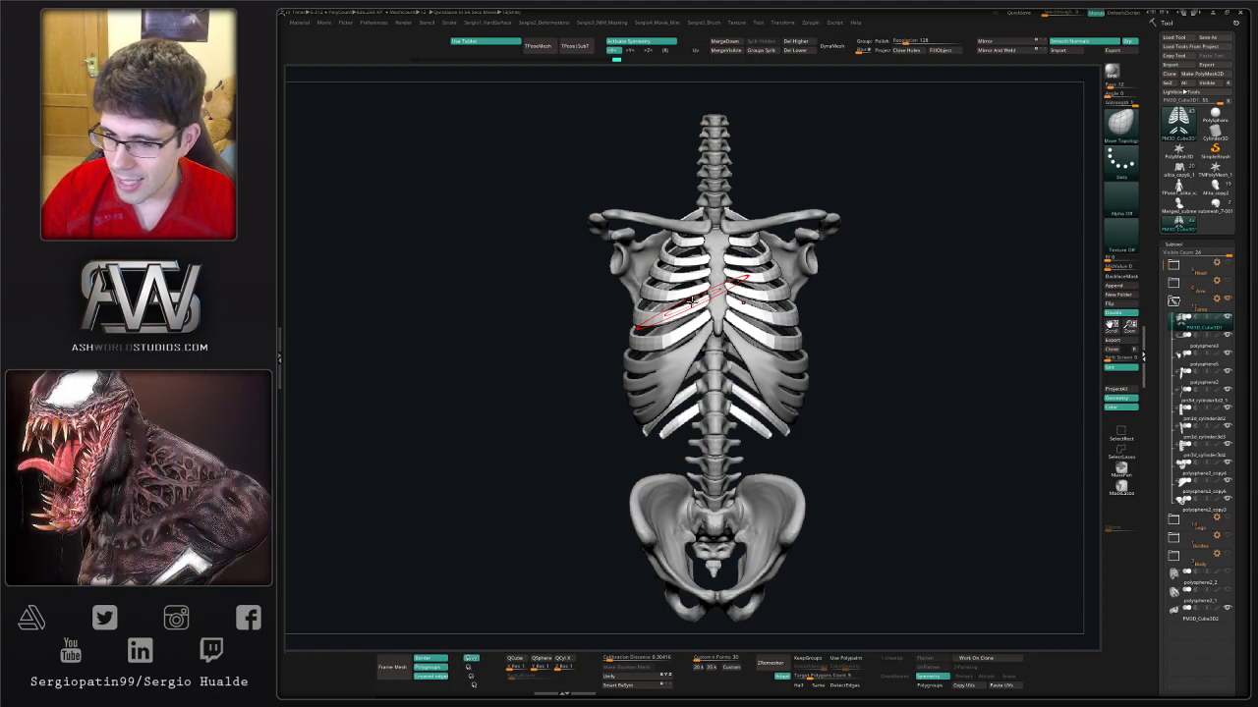
pyautogui.moveTo(899, 321); pyautogui.dragTo(862, 337)
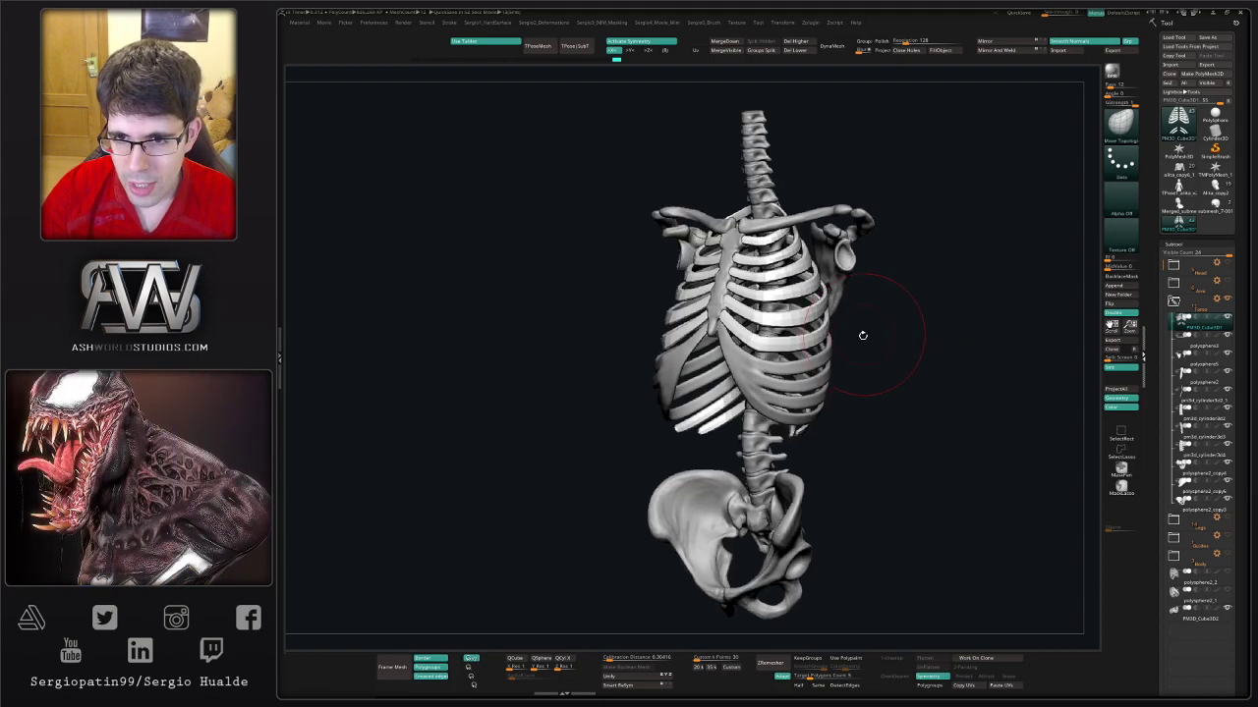
# - Orbit and reframe the skeleton through front, side and three-quarter views
pyautogui.keyDown('alt'); pyautogui.moveTo(737, 339); pyautogui.dragTo(747, 295); pyautogui.keyUp('alt')
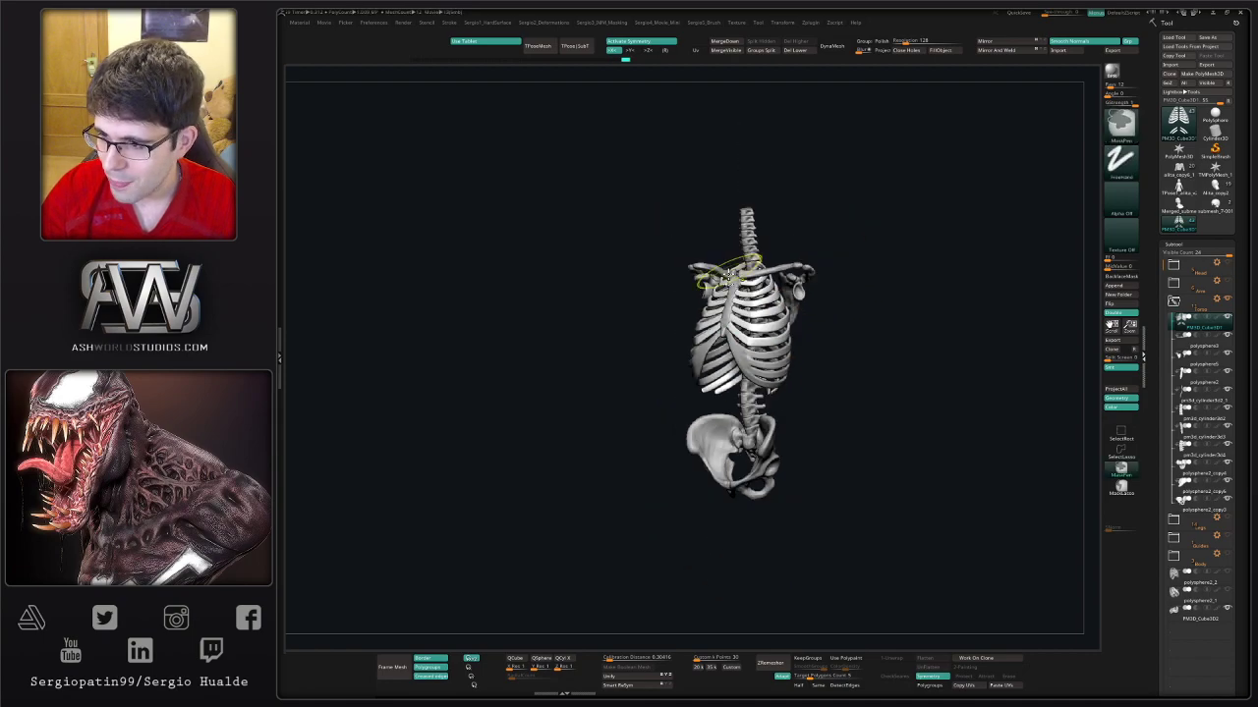
pyautogui.keyDown('shift'); pyautogui.moveTo(884, 295); pyautogui.dragTo(750, 281); pyautogui.keyUp('shift')
pyautogui.moveTo(766, 326)
pyautogui.mouseDown()
pyautogui.moveTo(789, 387)
pyautogui.moveTo(847, 328)
pyautogui.moveTo(815, 348)
pyautogui.moveTo(796, 295)
pyautogui.moveTo(777, 337)
pyautogui.moveTo(774, 292)
pyautogui.moveTo(743, 332)
pyautogui.moveTo(695, 329)
pyautogui.moveTo(768, 311)
pyautogui.mouseUp()
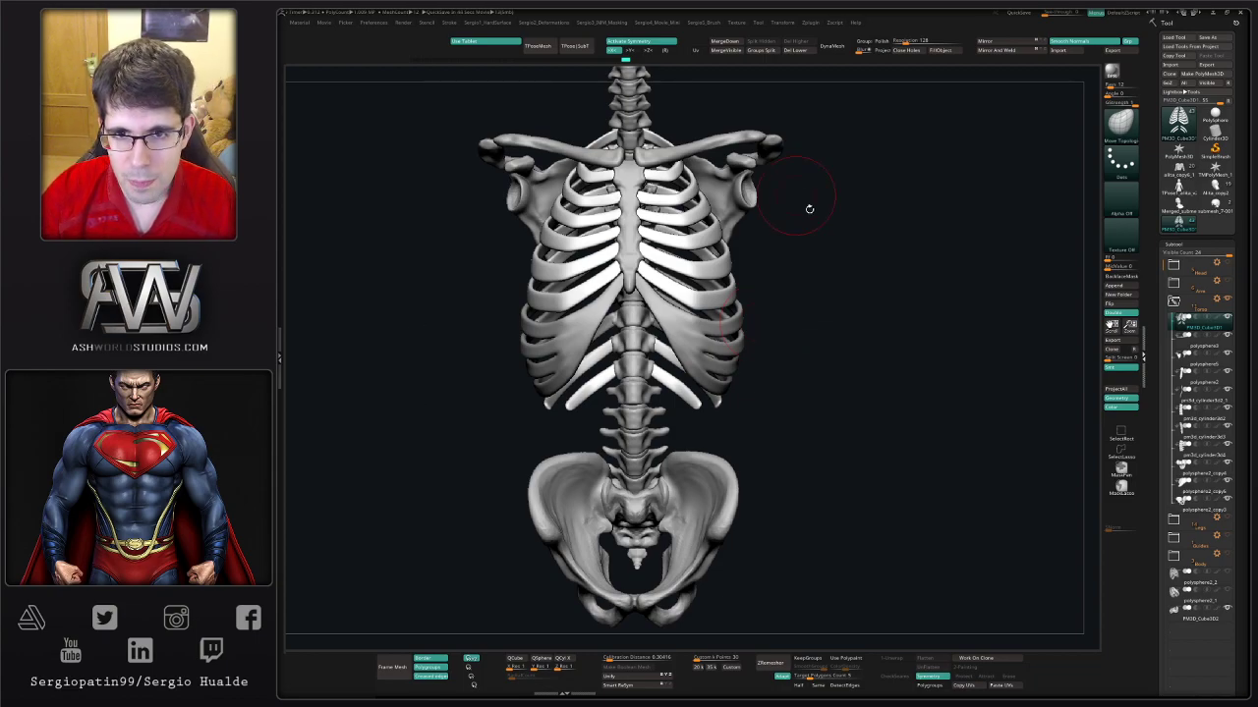
pyautogui.moveTo(852, 279)
pyautogui.mouseDown()
pyautogui.moveTo(724, 279)
pyautogui.moveTo(736, 301)
pyautogui.mouseUp()
pyautogui.press('f')
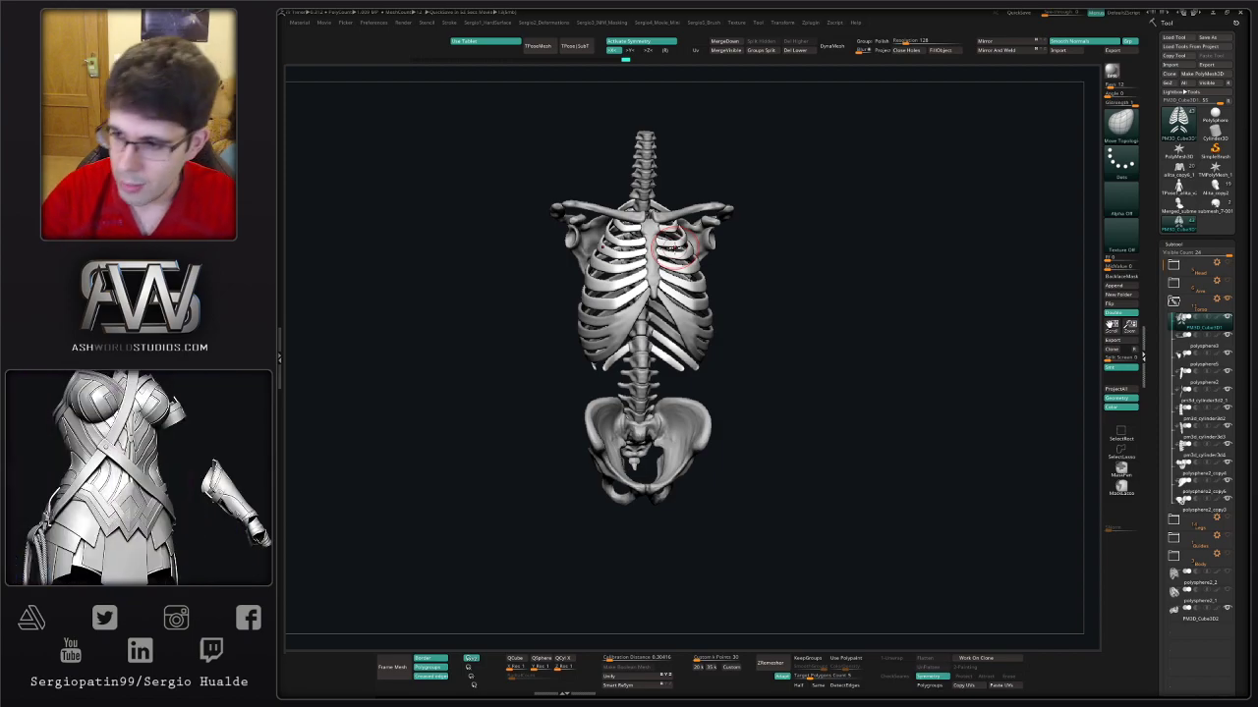
pyautogui.moveTo(810, 322); pyautogui.dragTo(710, 357)
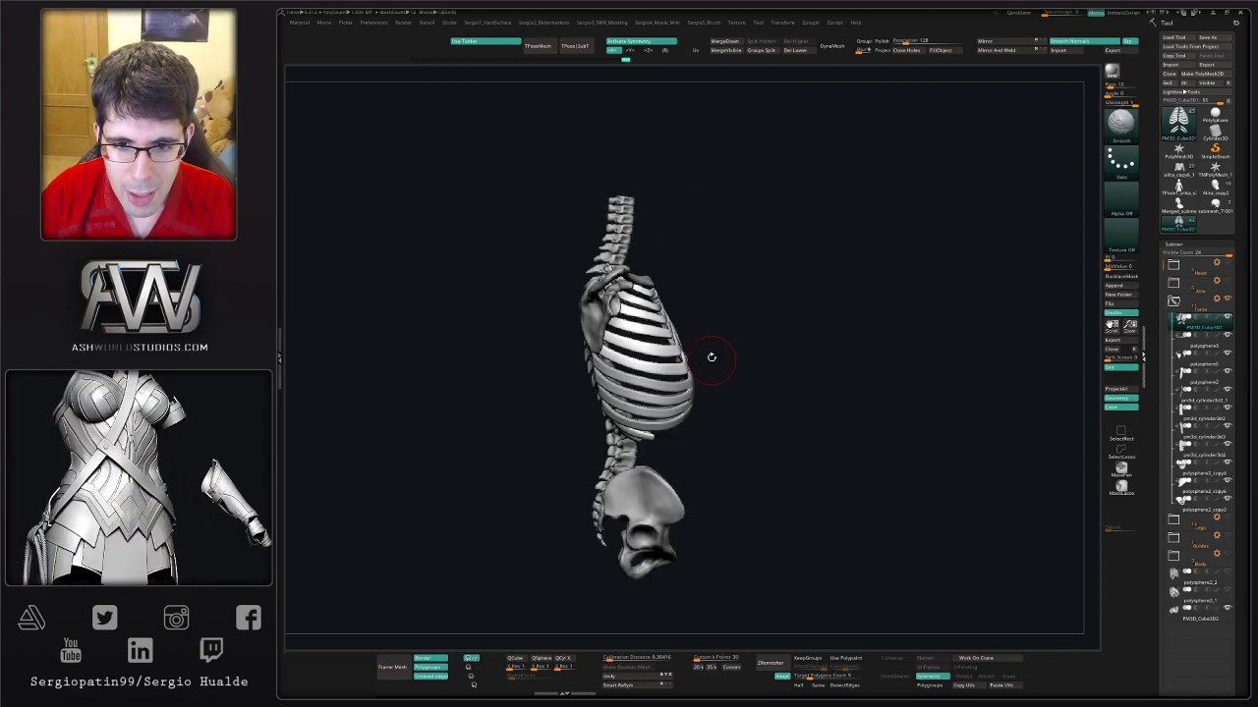
pyautogui.moveTo(741, 317)
pyautogui.mouseDown()
pyautogui.moveTo(693, 316)
pyautogui.moveTo(968, 343)
pyautogui.moveTo(910, 399)
pyautogui.moveTo(1065, 325)
pyautogui.mouseUp()
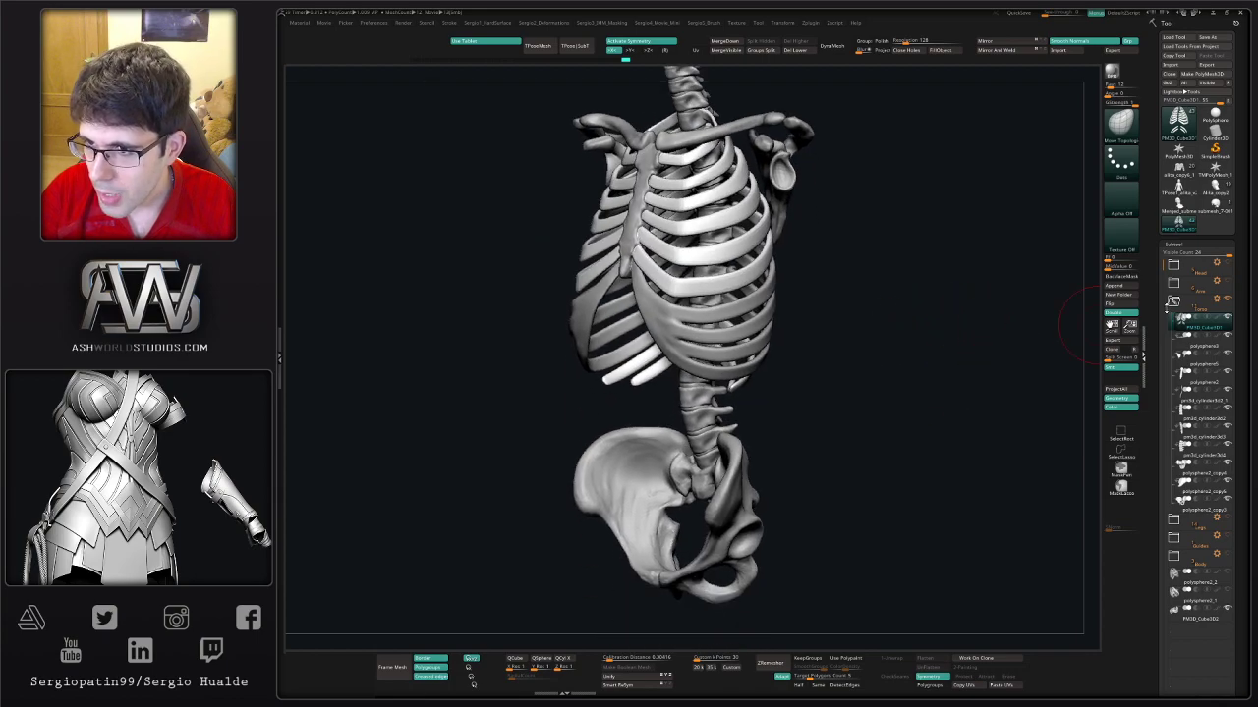
# - Solo the rib piece and remesh it at a new target polygon count
pyautogui.keyDown('alt'); pyautogui.click(706, 314); pyautogui.keyUp('alt')
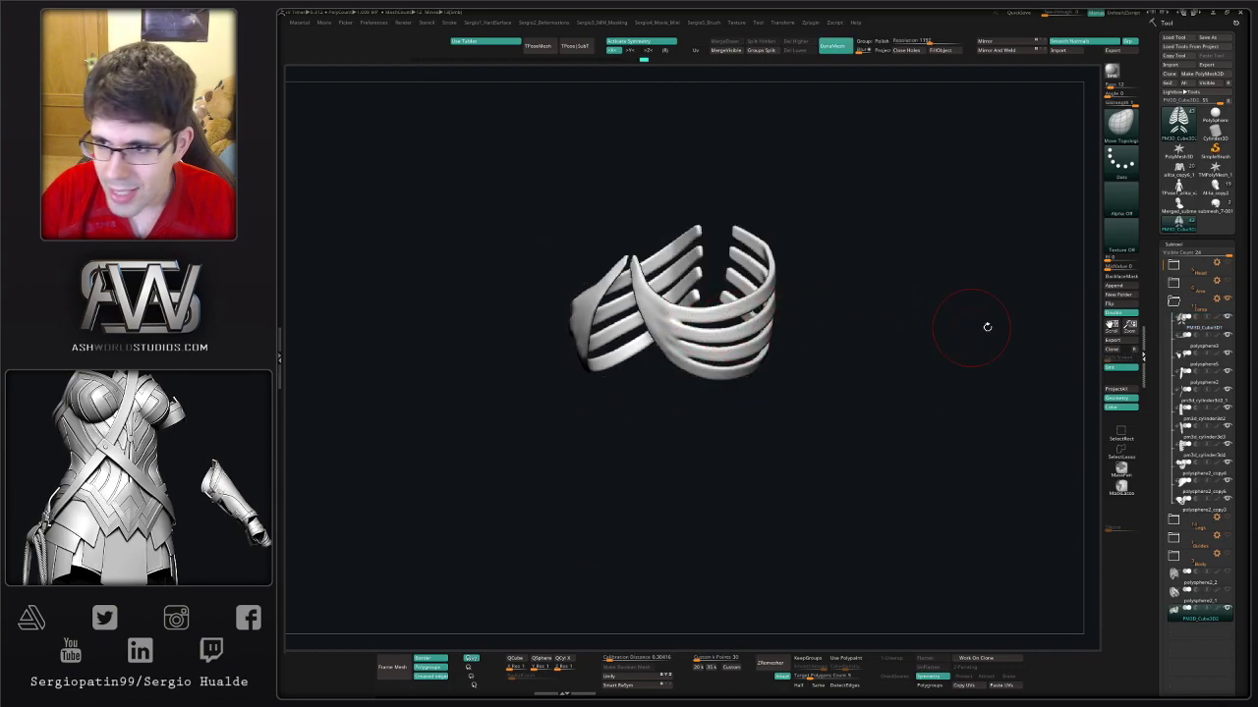
pyautogui.click(1173, 300)
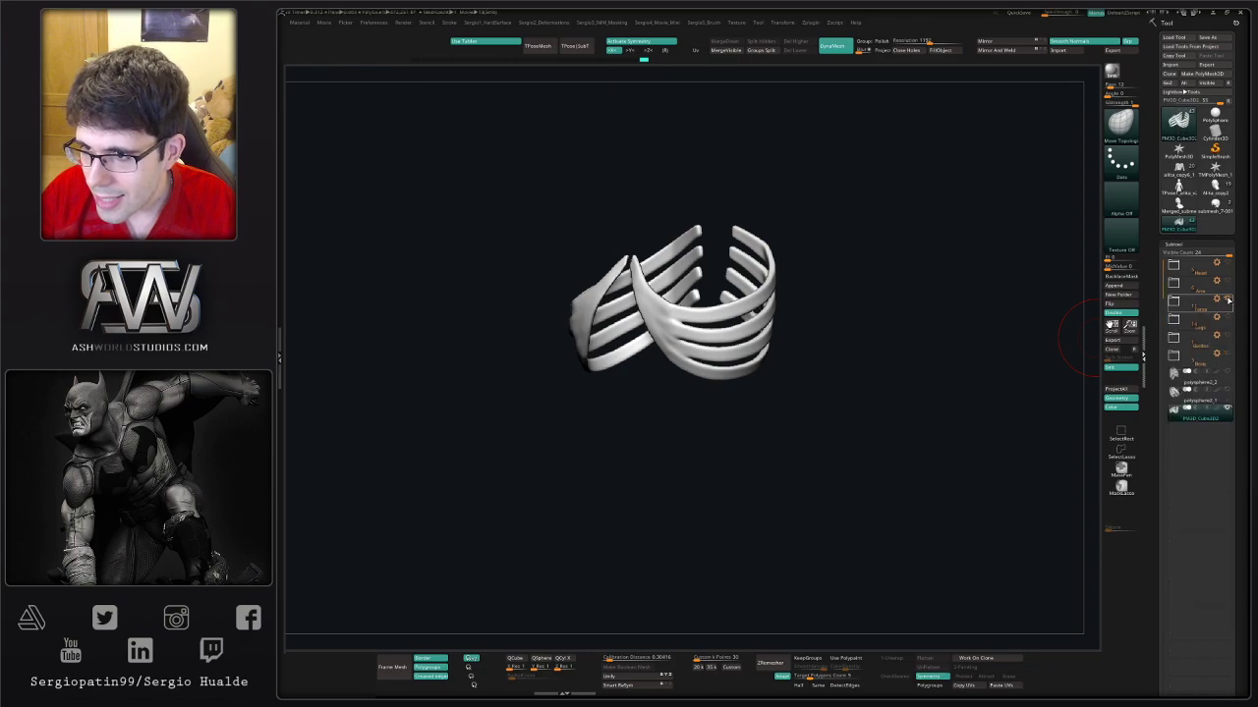
pyautogui.keyDown('alt'); pyautogui.moveTo(760, 334); pyautogui.dragTo(748, 400); pyautogui.keyUp('alt')
pyautogui.scroll(2, 748, 401)
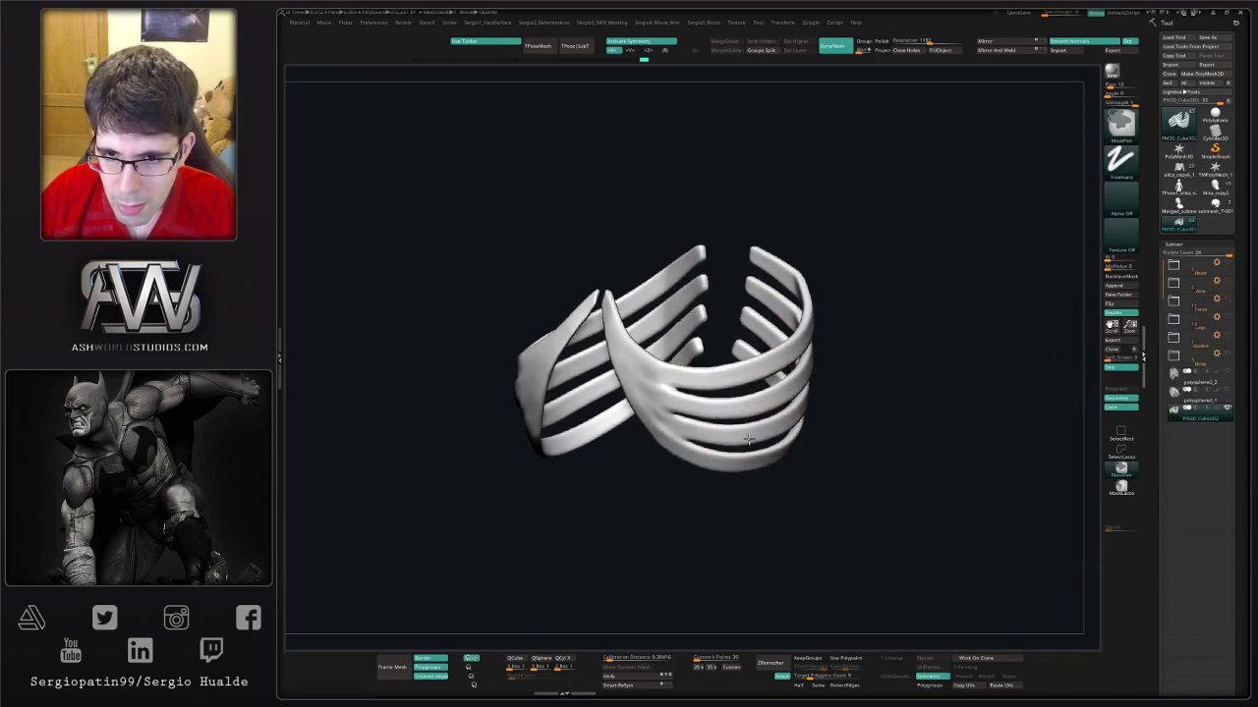
pyautogui.scroll(2, 749, 401)
pyautogui.moveTo(803, 678); pyautogui.dragTo(798, 676)
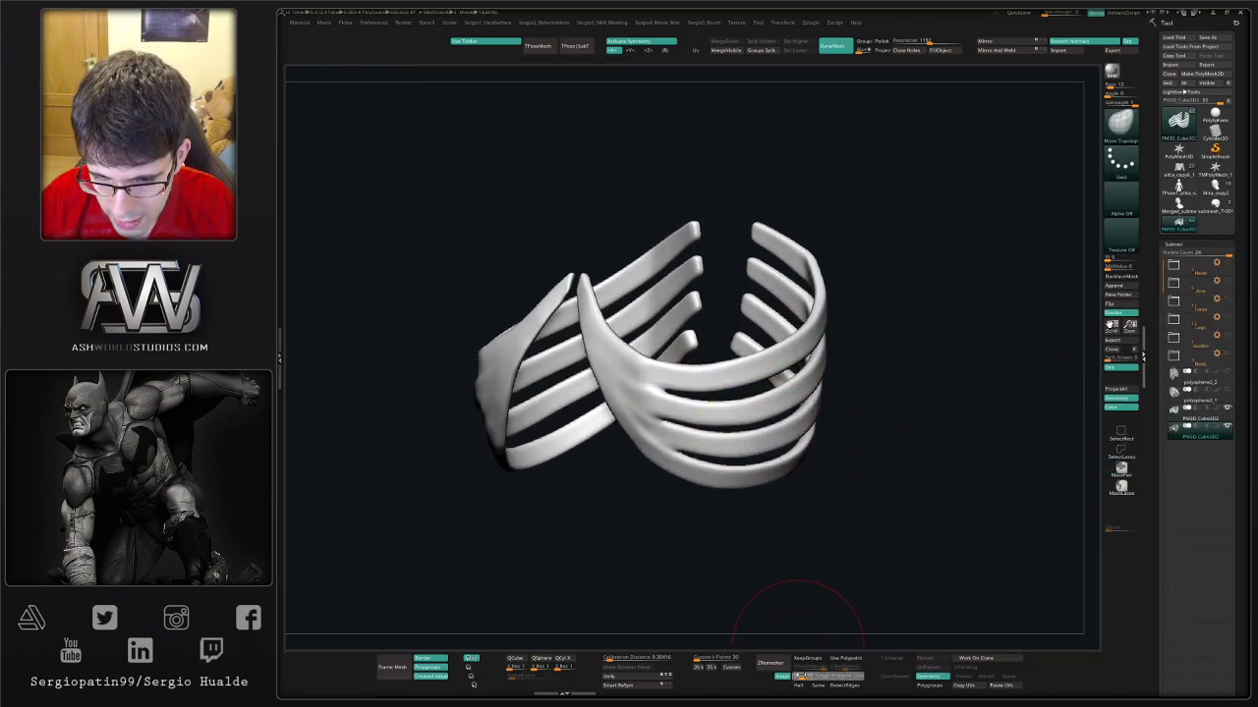
pyautogui.click(770, 663)
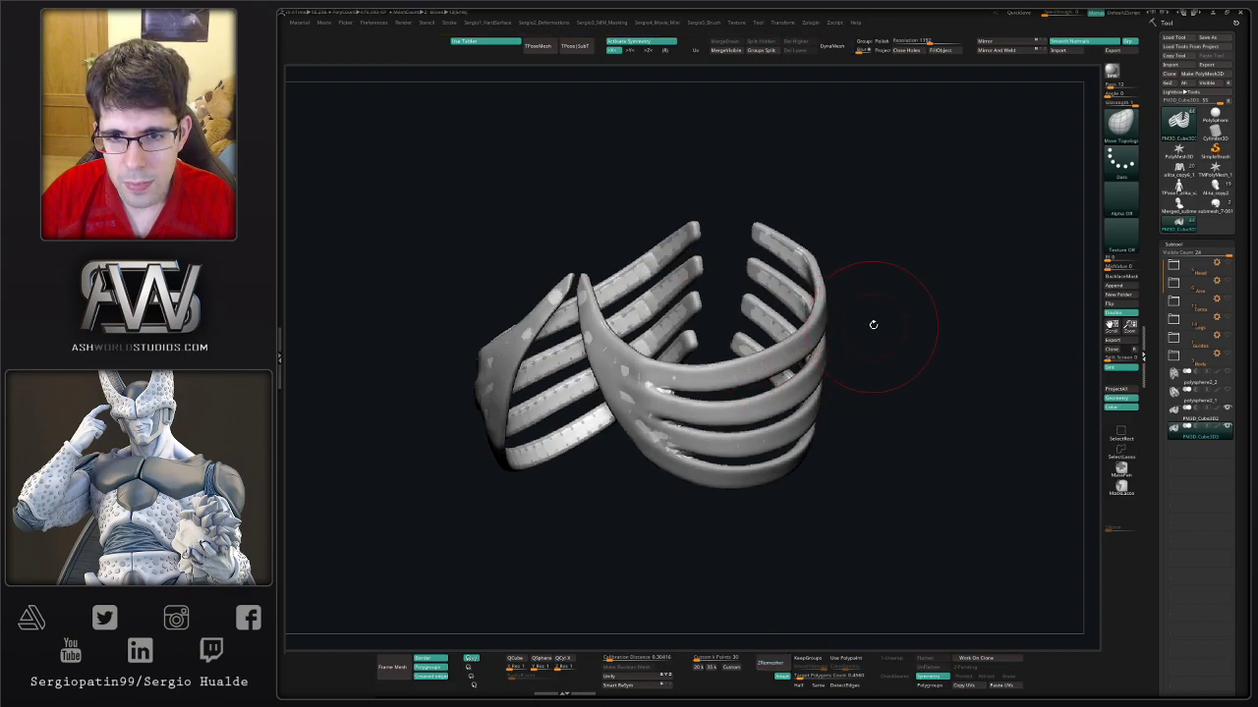
pyautogui.moveTo(867, 324)
pyautogui.mouseDown()
pyautogui.moveTo(818, 344)
pyautogui.moveTo(898, 337)
pyautogui.moveTo(868, 352)
pyautogui.moveTo(1046, 312)
pyautogui.mouseUp()
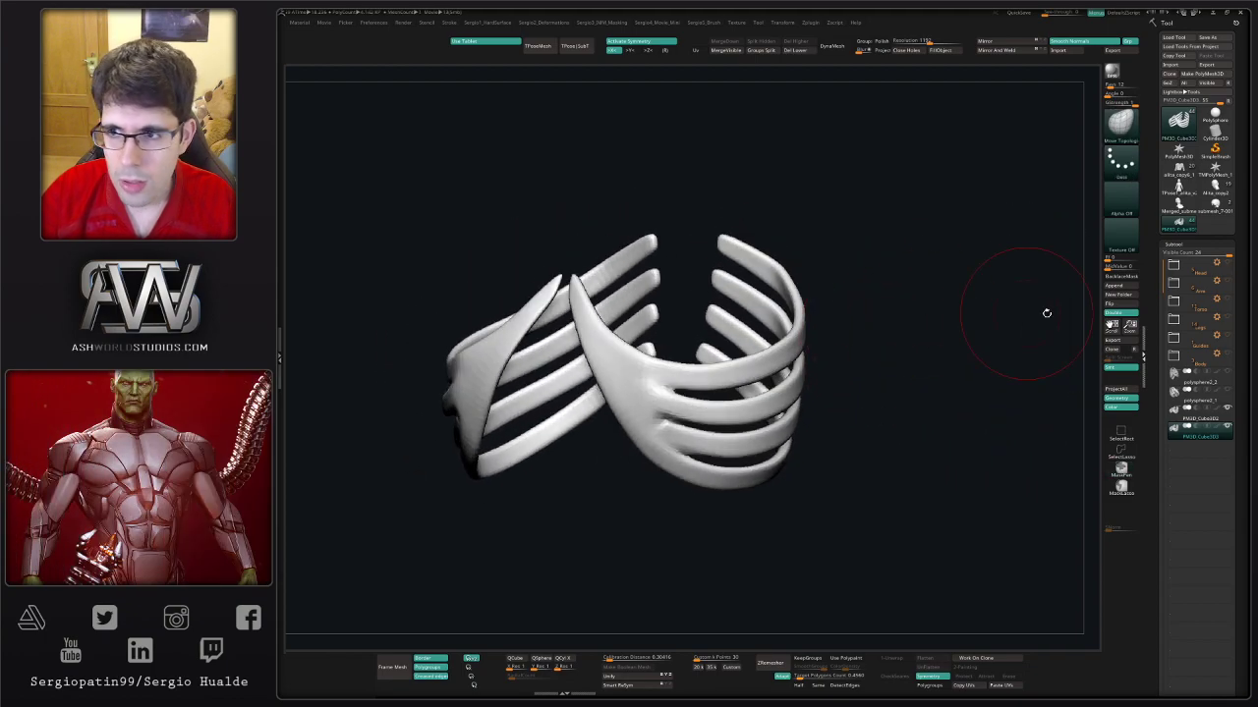
# - Project All the cartilage piece onto the ribcage, inspect it, and show the skeleton again
pyautogui.click(1123, 390)
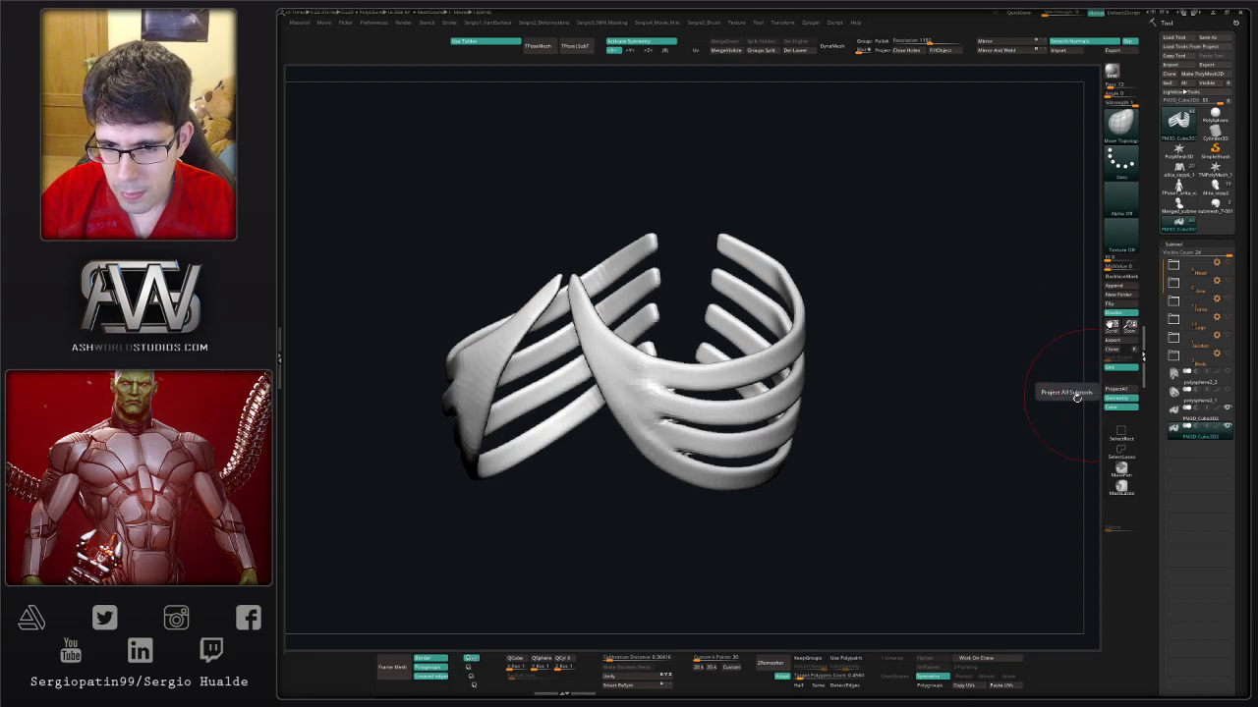
pyautogui.keyDown('alt'); pyautogui.moveTo(678, 429); pyautogui.dragTo(674, 478); pyautogui.keyUp('alt')
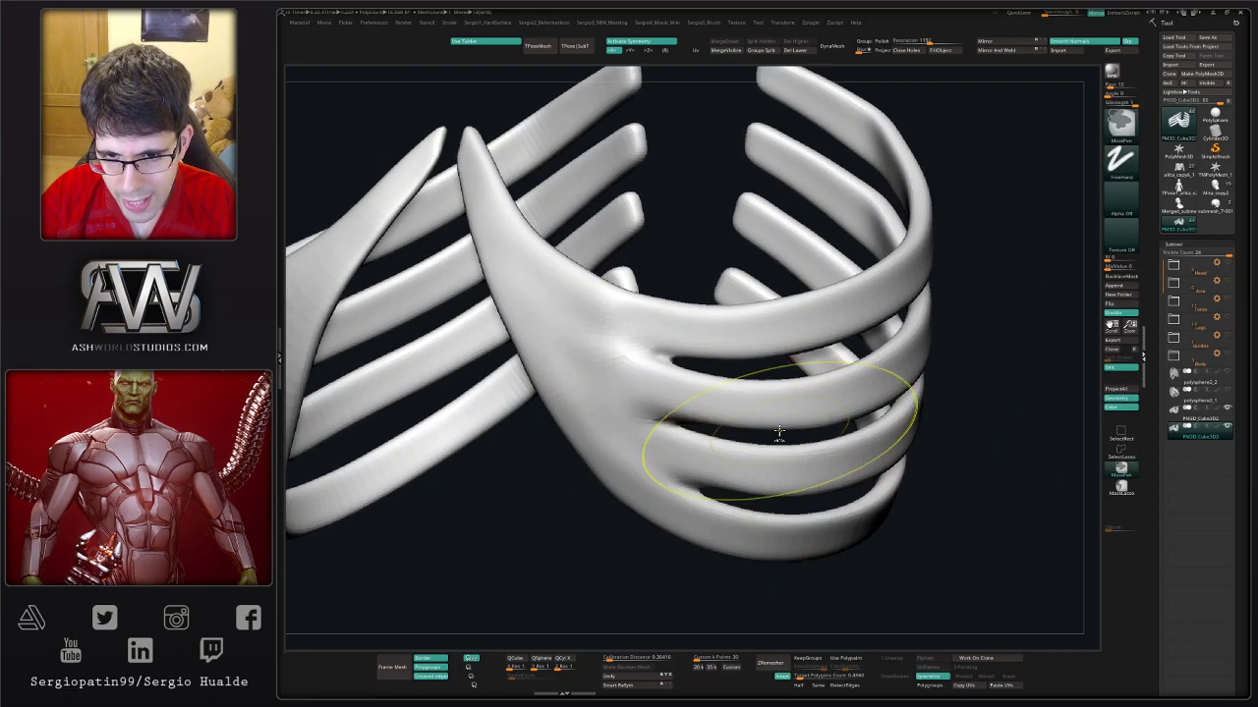
pyautogui.moveTo(743, 422)
pyautogui.keyDown('alt'); pyautogui.mouseDown()
pyautogui.moveTo(838, 338)
pyautogui.moveTo(884, 344)
pyautogui.mouseUp(); pyautogui.keyUp('alt')
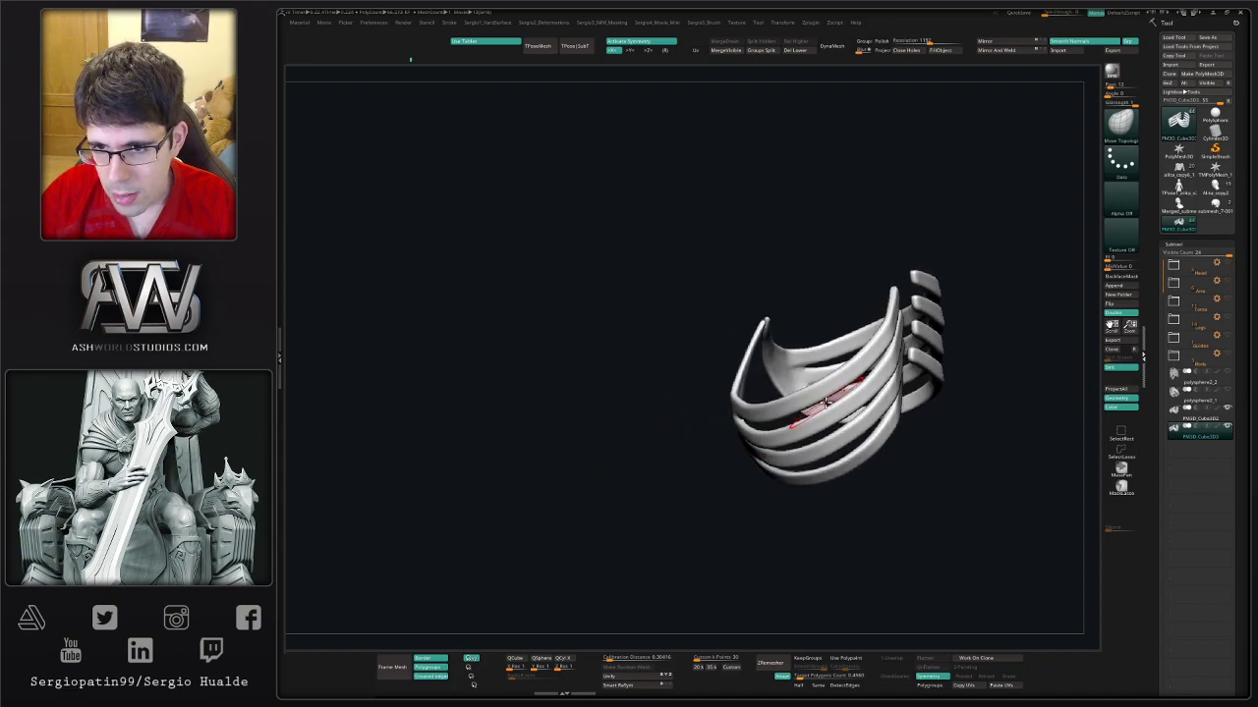
pyautogui.keyDown('alt'); pyautogui.click(837, 315); pyautogui.keyUp('alt')
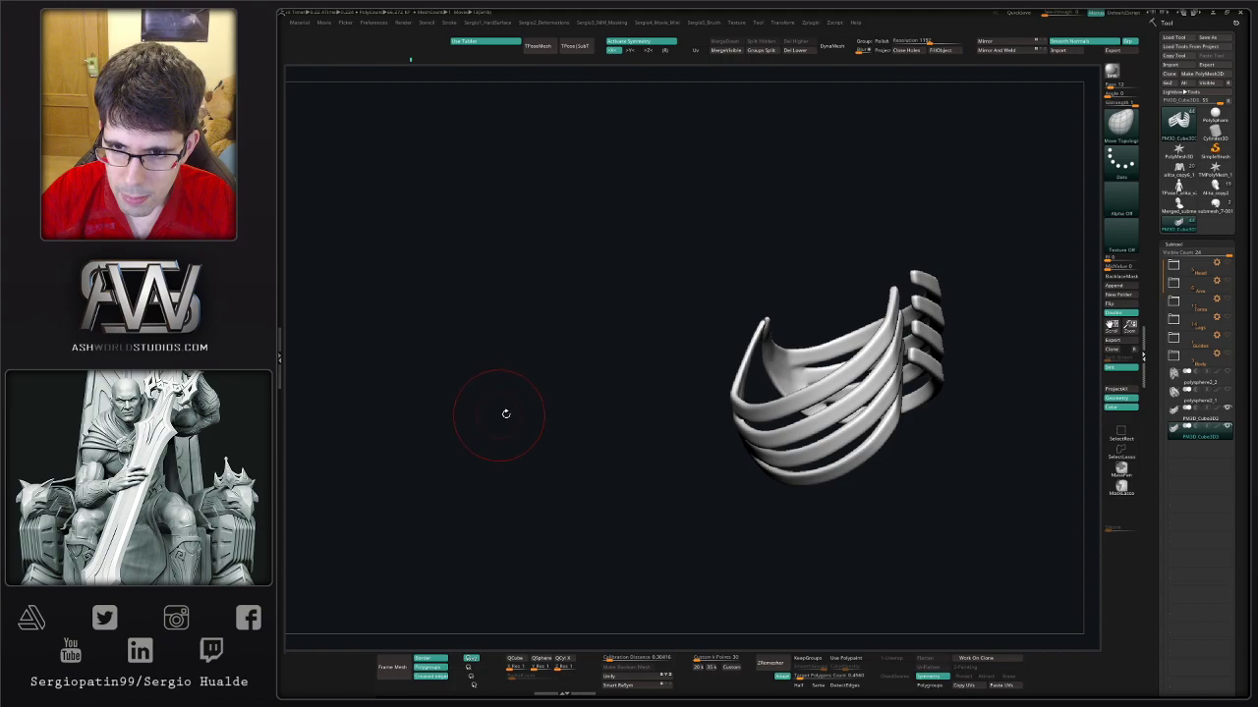
pyautogui.moveTo(502, 412); pyautogui.dragTo(825, 373)
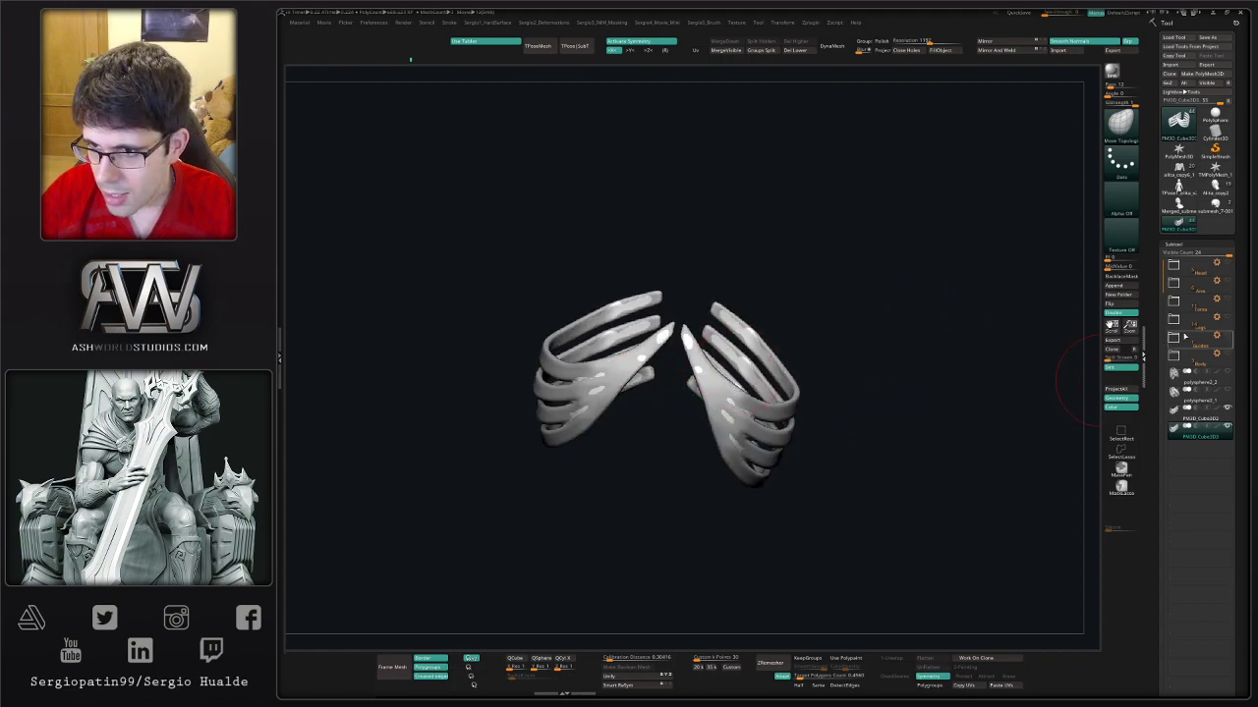
pyautogui.keyDown('shift'); pyautogui.click(1227, 408); pyautogui.keyUp('shift')
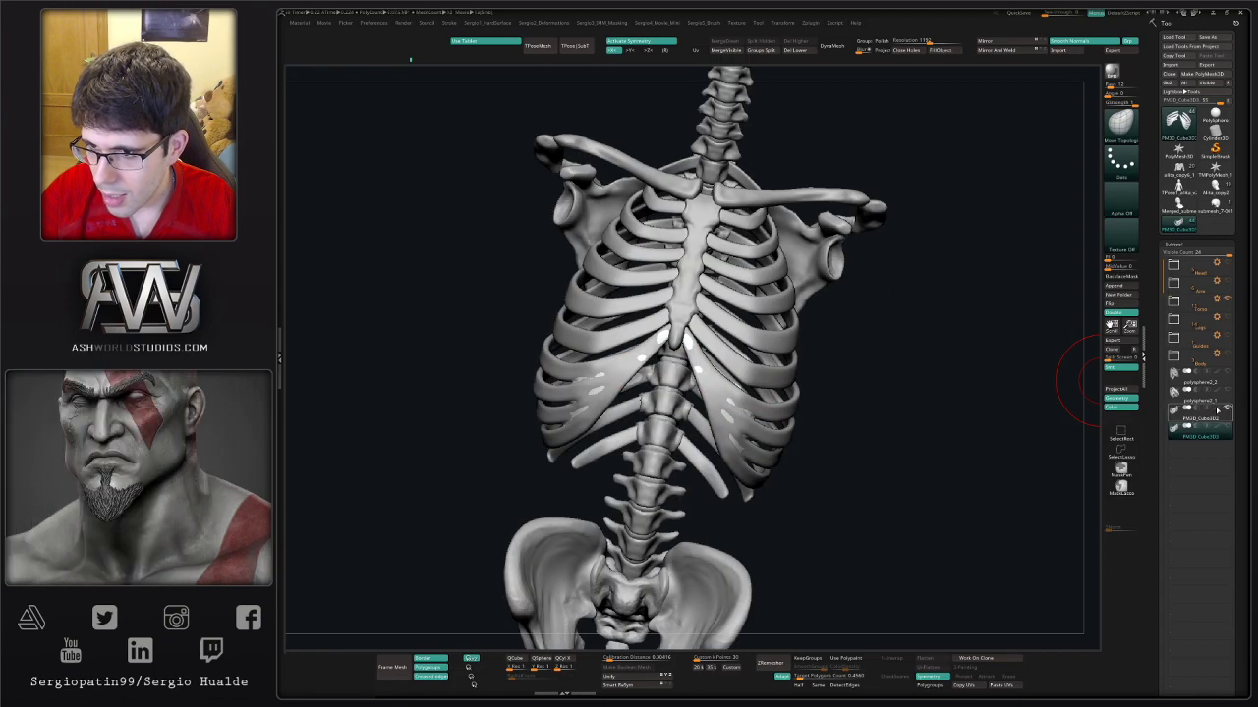
# - Select the cartilage subtool and smooth and sculpt the lower rib cartilage
pyautogui.moveTo(949, 390)
pyautogui.mouseDown()
pyautogui.moveTo(878, 384)
pyautogui.moveTo(971, 359)
pyautogui.moveTo(937, 383)
pyautogui.mouseUp()
pyautogui.press('Down')
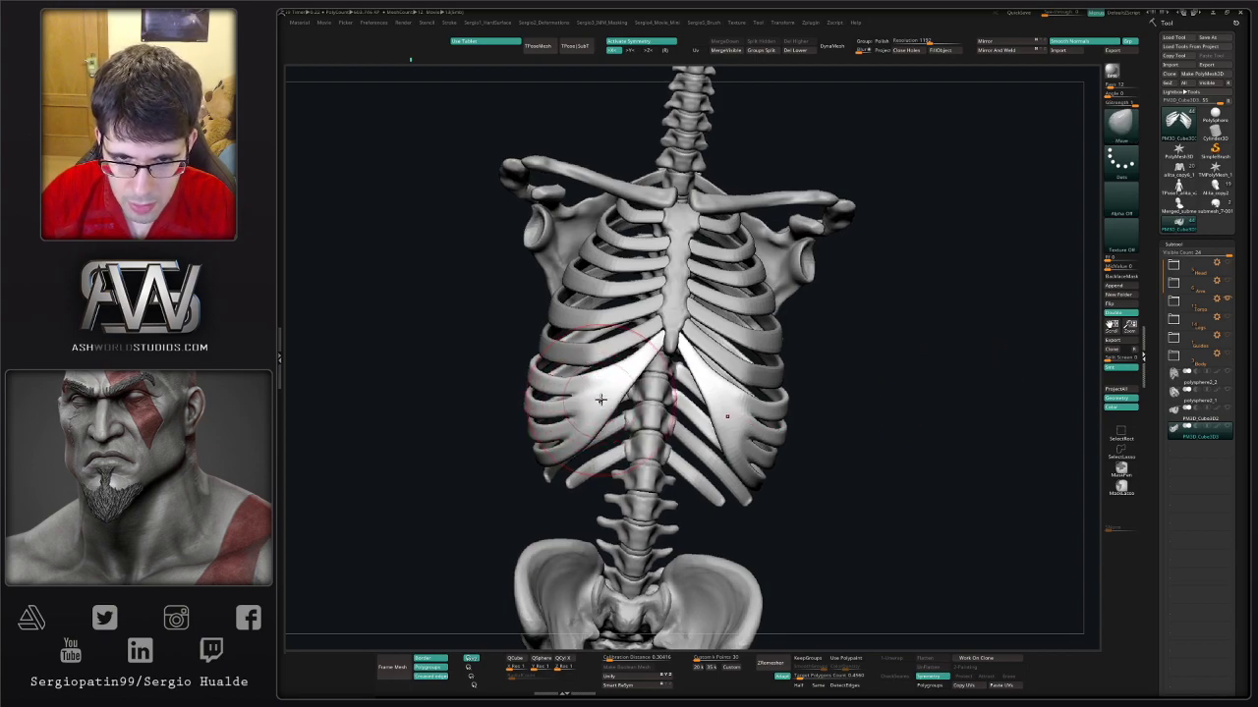
pyautogui.moveTo(562, 400)
pyautogui.keyDown('shift'); pyautogui.mouseDown()
pyautogui.moveTo(616, 394)
pyautogui.moveTo(607, 376)
pyautogui.mouseUp(); pyautogui.keyUp('shift')
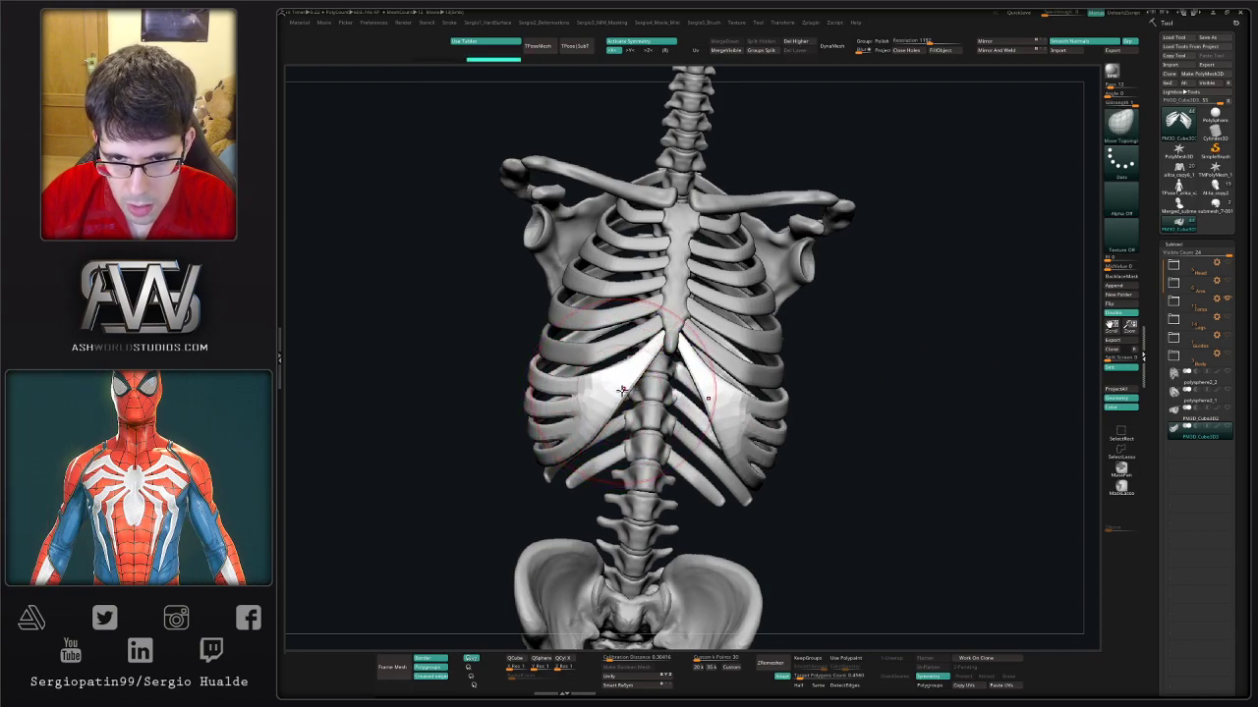
pyautogui.keyDown('ctrl'); pyautogui.keyDown('shift'); pyautogui.moveTo(550, 405); pyautogui.dragTo(707, 314); pyautogui.keyUp('shift'); pyautogui.keyUp('ctrl')
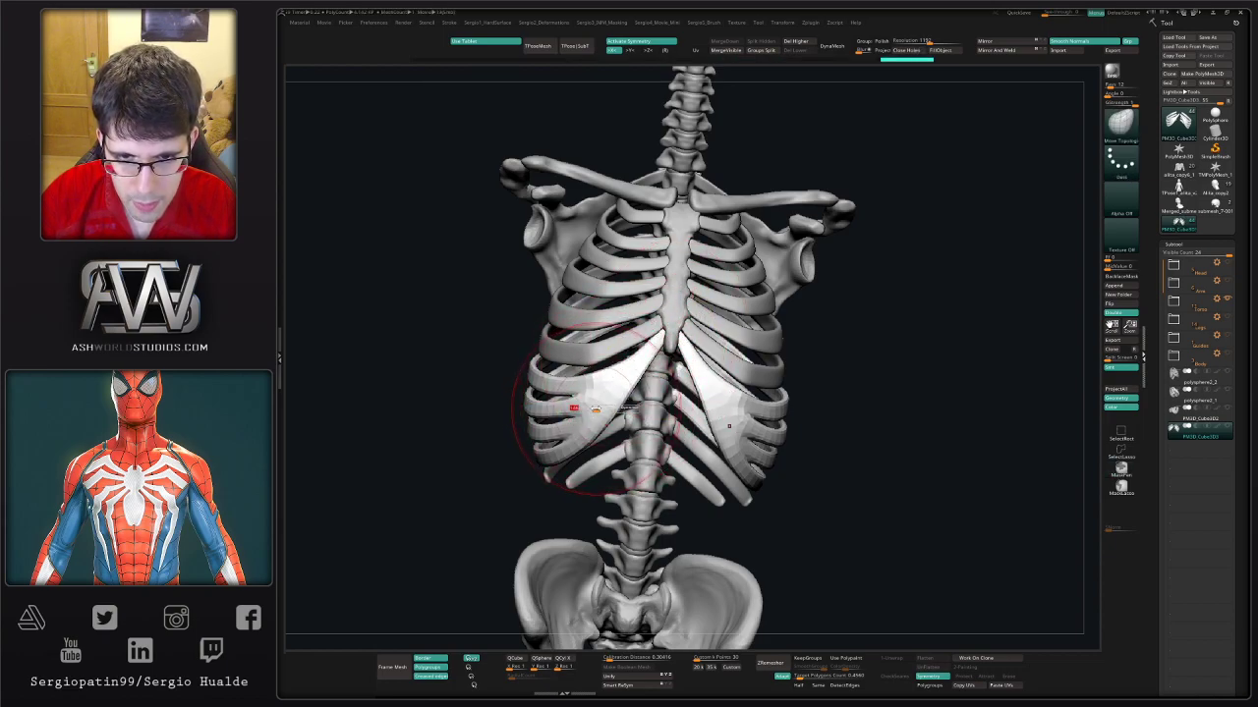
pyautogui.moveTo(583, 409); pyautogui.dragTo(565, 393, button='right')
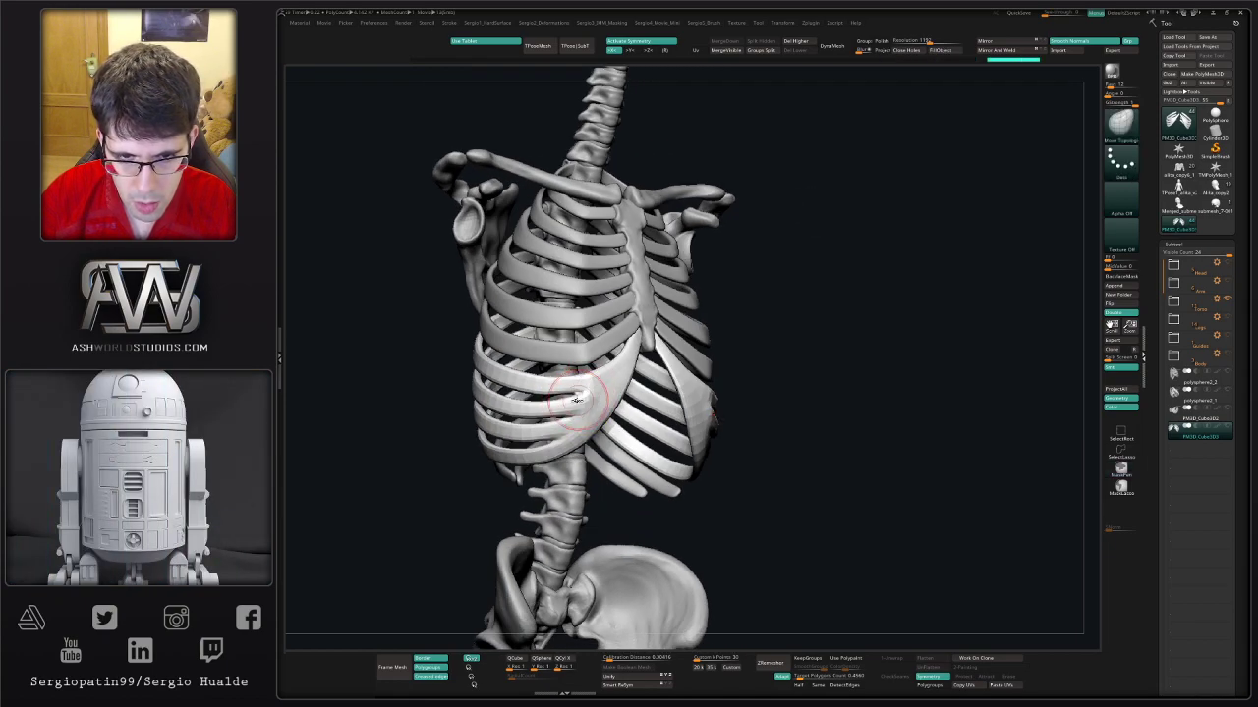
pyautogui.moveTo(596, 400)
pyautogui.mouseDown(button='right')
pyautogui.moveTo(580, 413)
pyautogui.moveTo(592, 377)
pyautogui.moveTo(592, 398)
pyautogui.mouseUp(button='right')
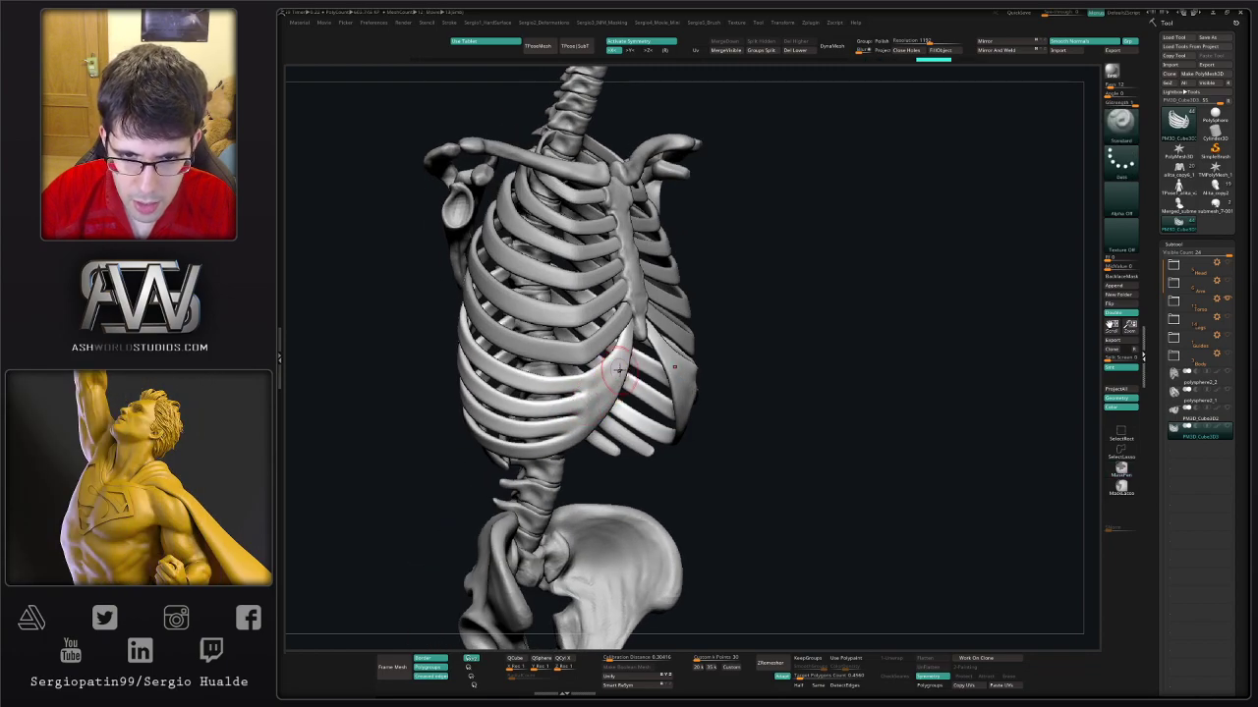
pyautogui.moveTo(601, 373); pyautogui.dragTo(596, 400, button='right')
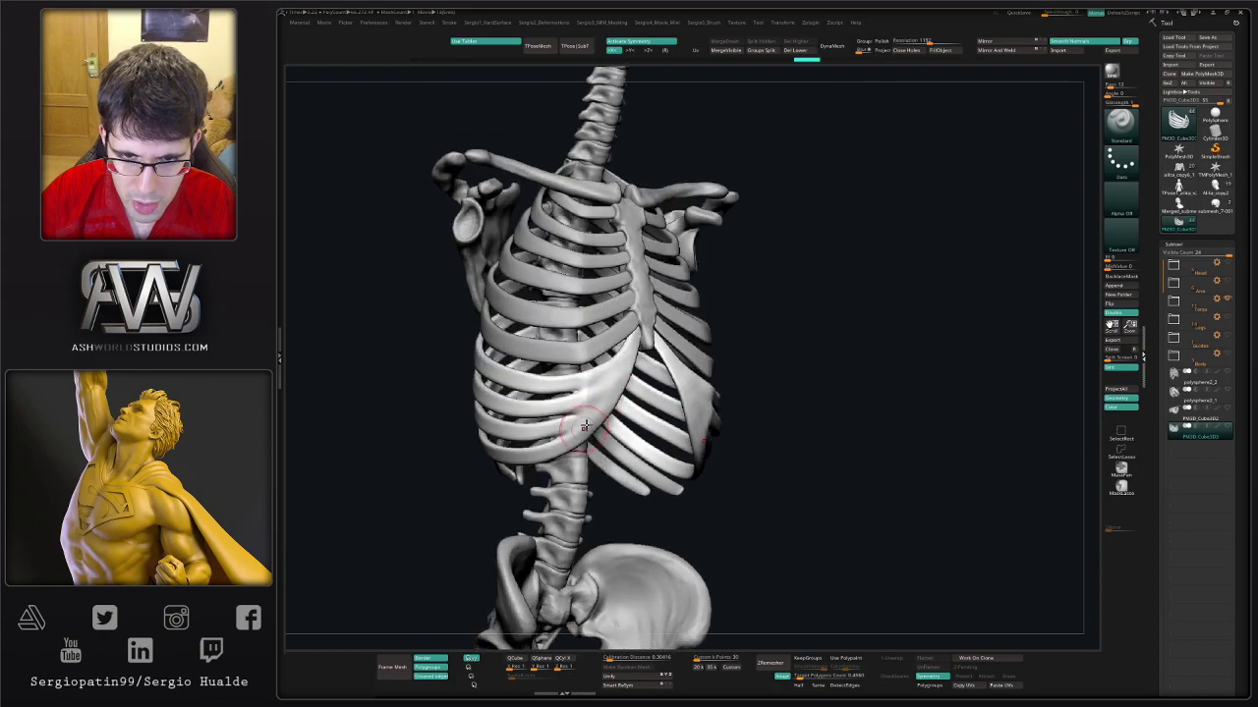
pyautogui.moveTo(588, 415)
pyautogui.keyDown('shift'); pyautogui.mouseDown()
pyautogui.moveTo(636, 358)
pyautogui.moveTo(594, 392)
pyautogui.mouseUp(); pyautogui.keyUp('shift')
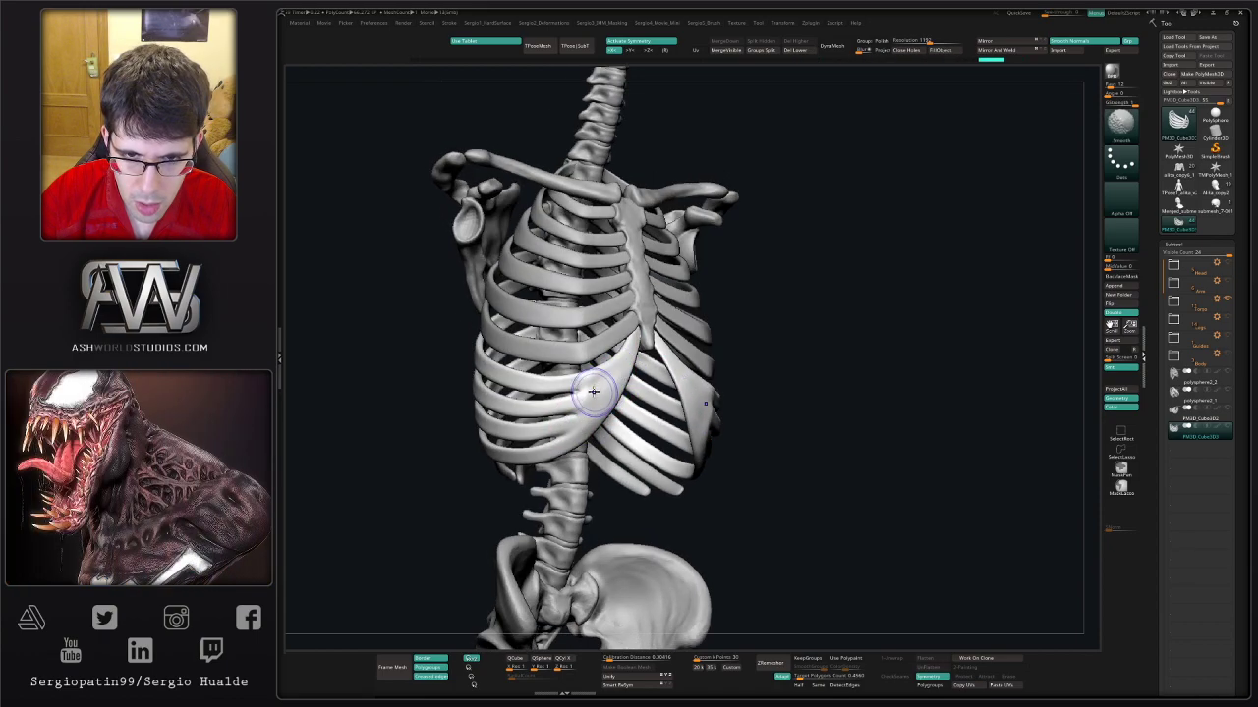
pyautogui.keyDown('alt'); pyautogui.moveTo(586, 406); pyautogui.dragTo(581, 399, button='right'); pyautogui.keyUp('alt')
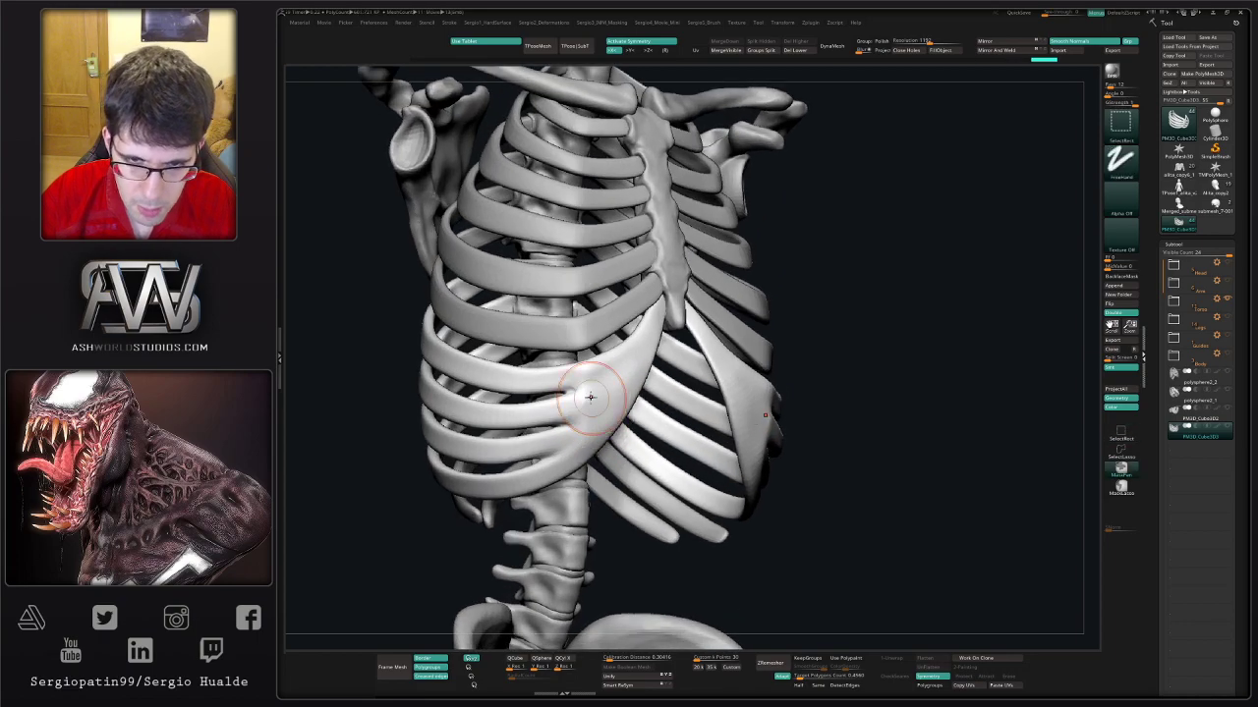
# - Undo a stroke, shrink the brush, and re-sculpt the cartilage near the lower ribs
pyautogui.hotkey('ctrl', 'z')
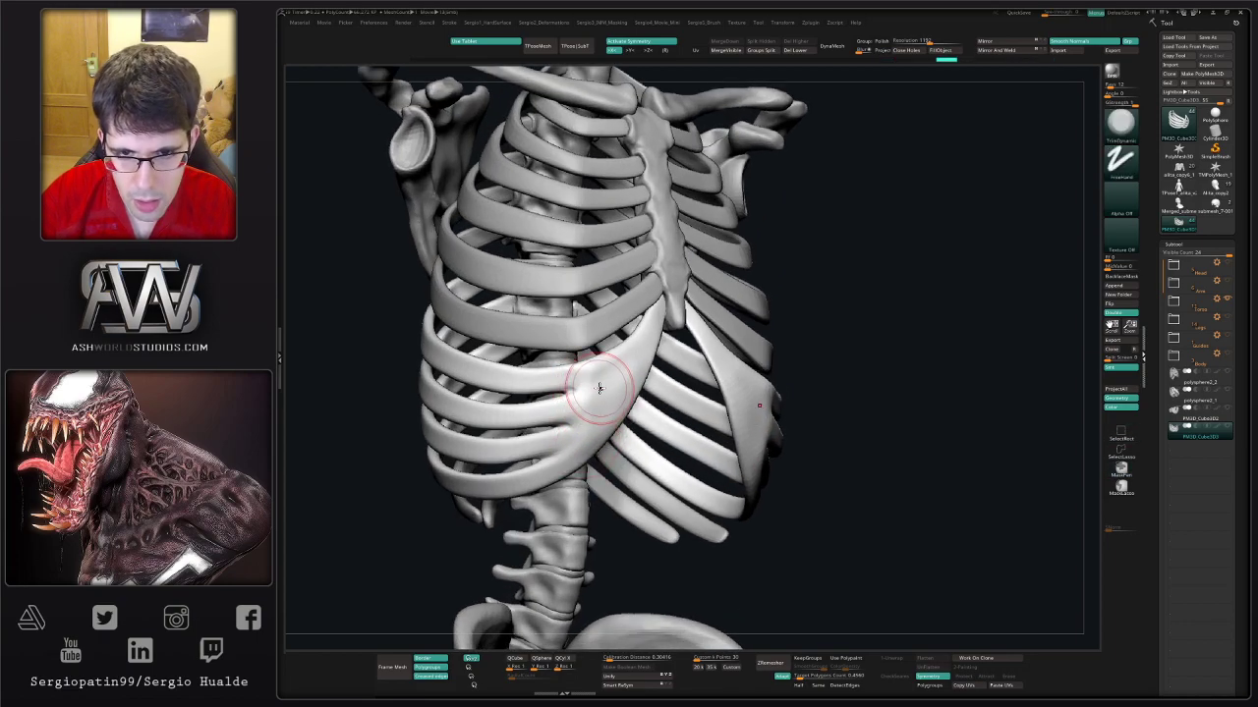
pyautogui.moveTo(596, 390); pyautogui.dragTo(556, 374)
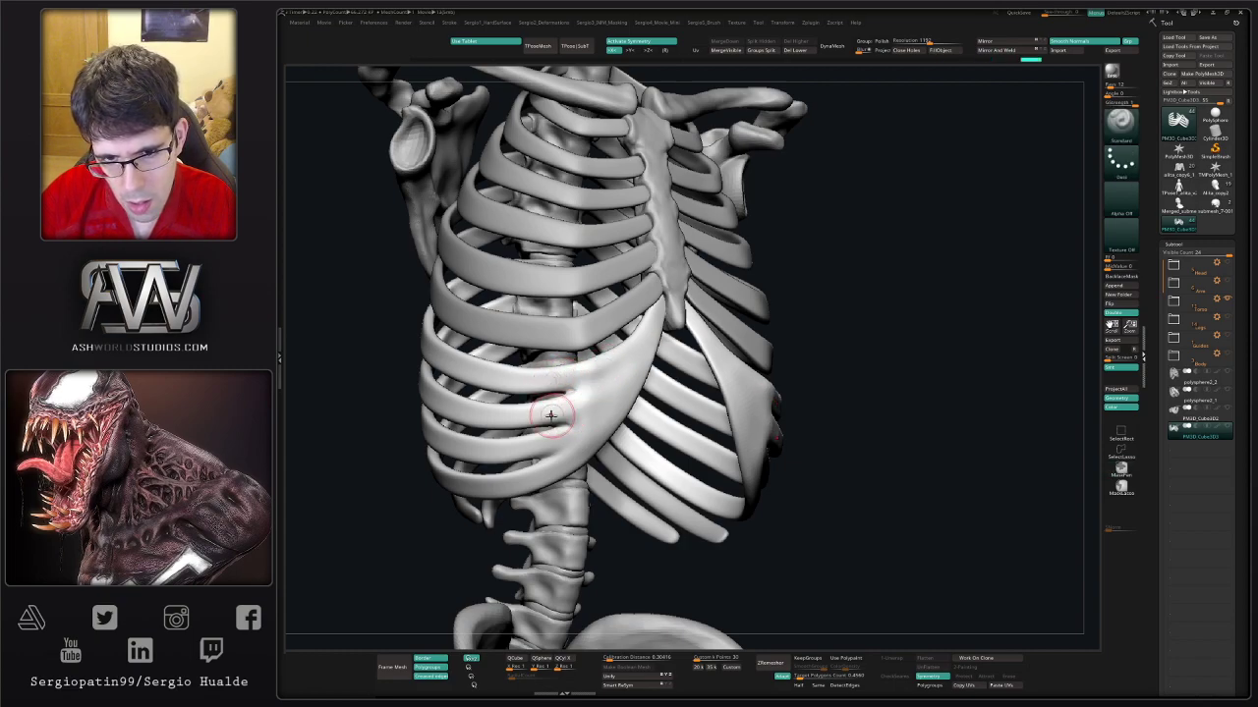
pyautogui.hotkey('ctrl', 'z')
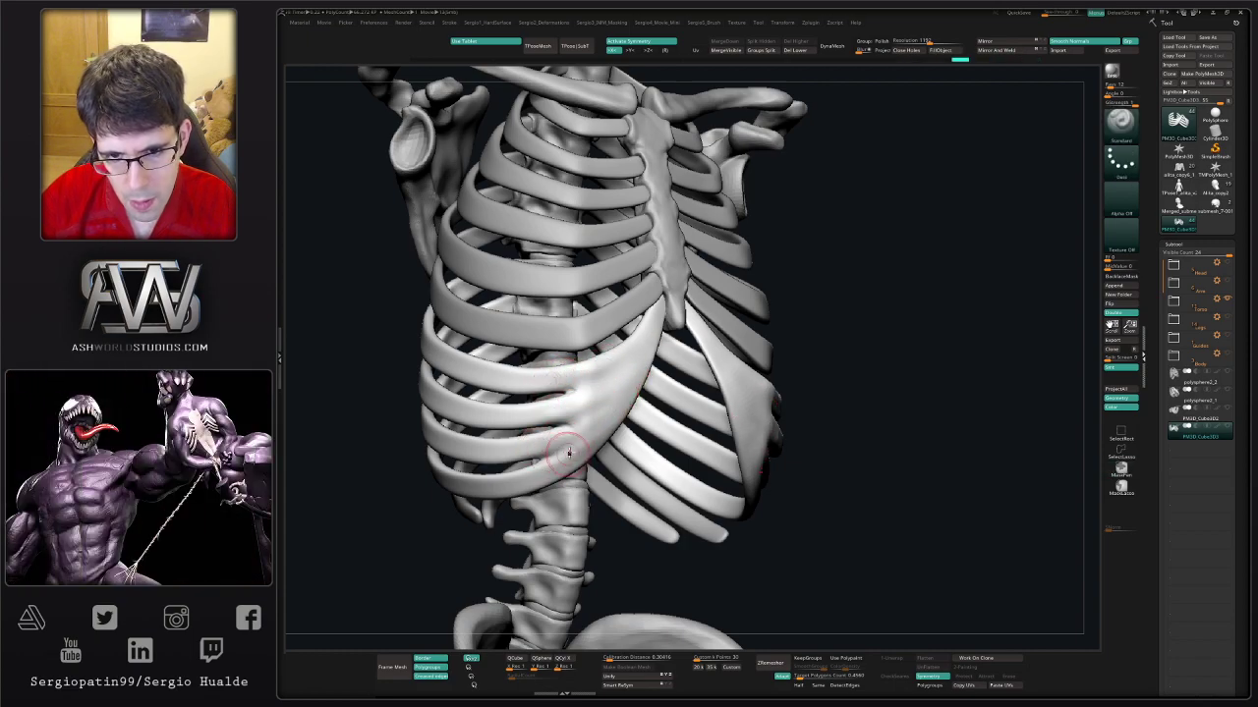
pyautogui.keyDown('shift'); pyautogui.moveTo(639, 393); pyautogui.dragTo(591, 424); pyautogui.keyUp('shift')
pyautogui.press('f')
pyautogui.moveTo(664, 335)
pyautogui.keyDown('shift'); pyautogui.mouseDown()
pyautogui.moveTo(590, 442)
pyautogui.moveTo(702, 454)
pyautogui.moveTo(685, 399)
pyautogui.mouseUp(); pyautogui.keyUp('shift')
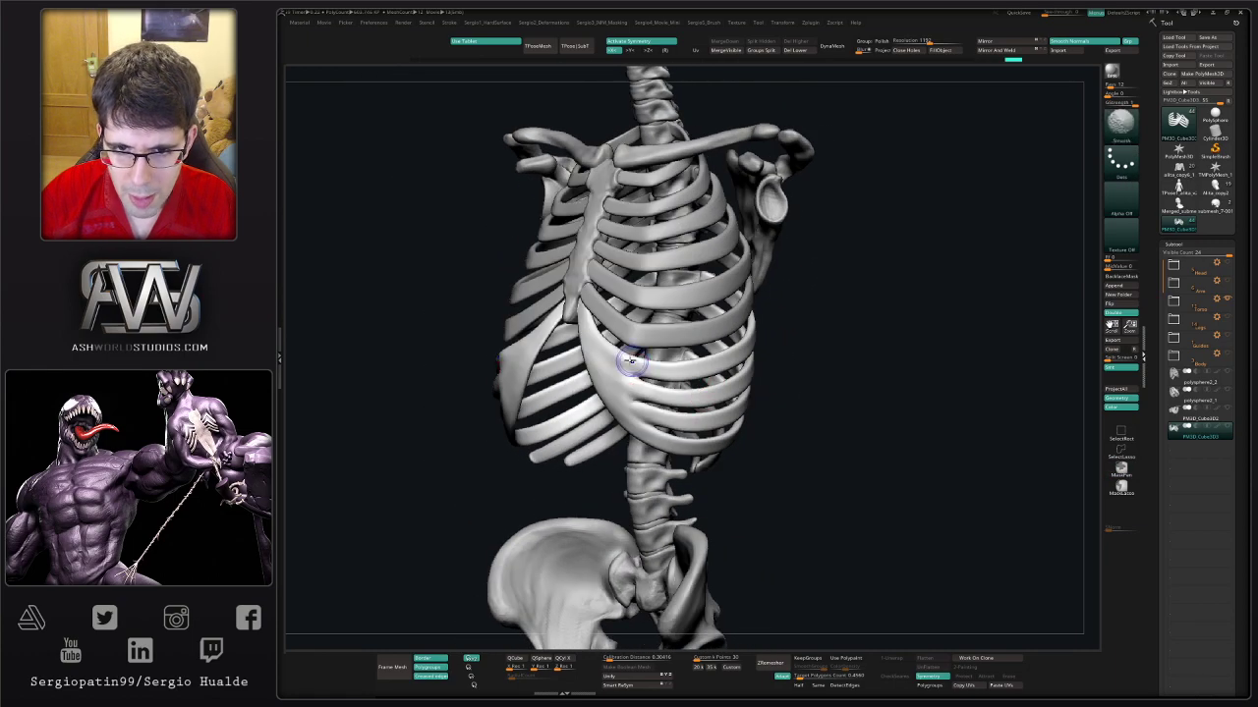
pyautogui.keyDown('shift'); pyautogui.moveTo(608, 363); pyautogui.dragTo(628, 375); pyautogui.keyUp('shift')
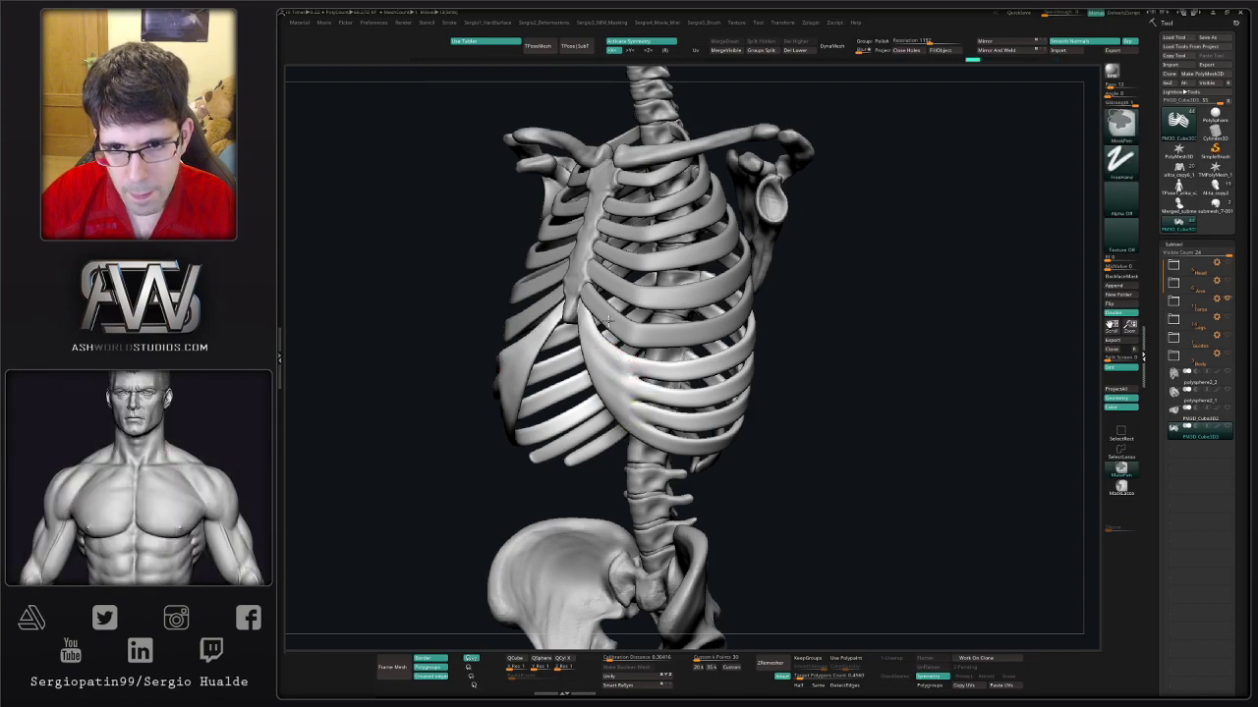
pyautogui.press('f')
pyautogui.moveTo(688, 374)
pyautogui.keyDown('shift'); pyautogui.mouseDown()
pyautogui.moveTo(754, 379)
pyautogui.moveTo(638, 373)
pyautogui.moveTo(851, 325)
pyautogui.mouseUp(); pyautogui.keyUp('shift')
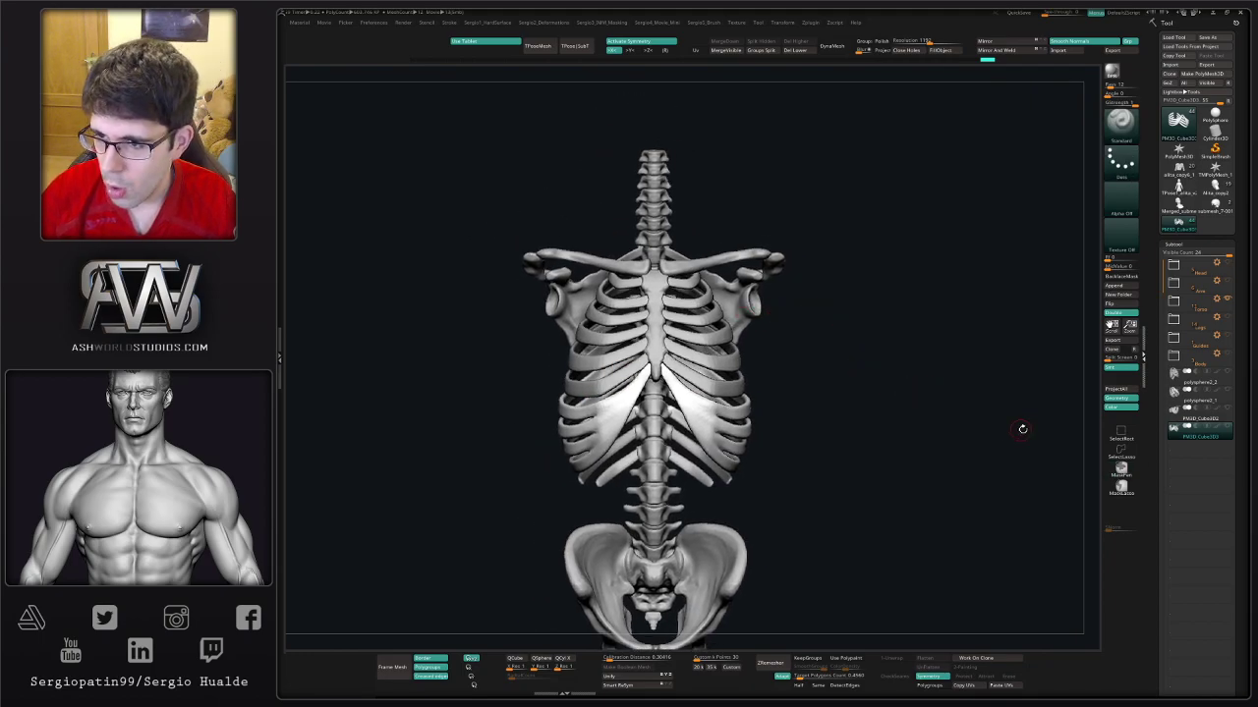
# - File PM3D_Cube3D3 into the Torso folder, check the skeleton, then collapse the folder
pyautogui.click(1174, 300)
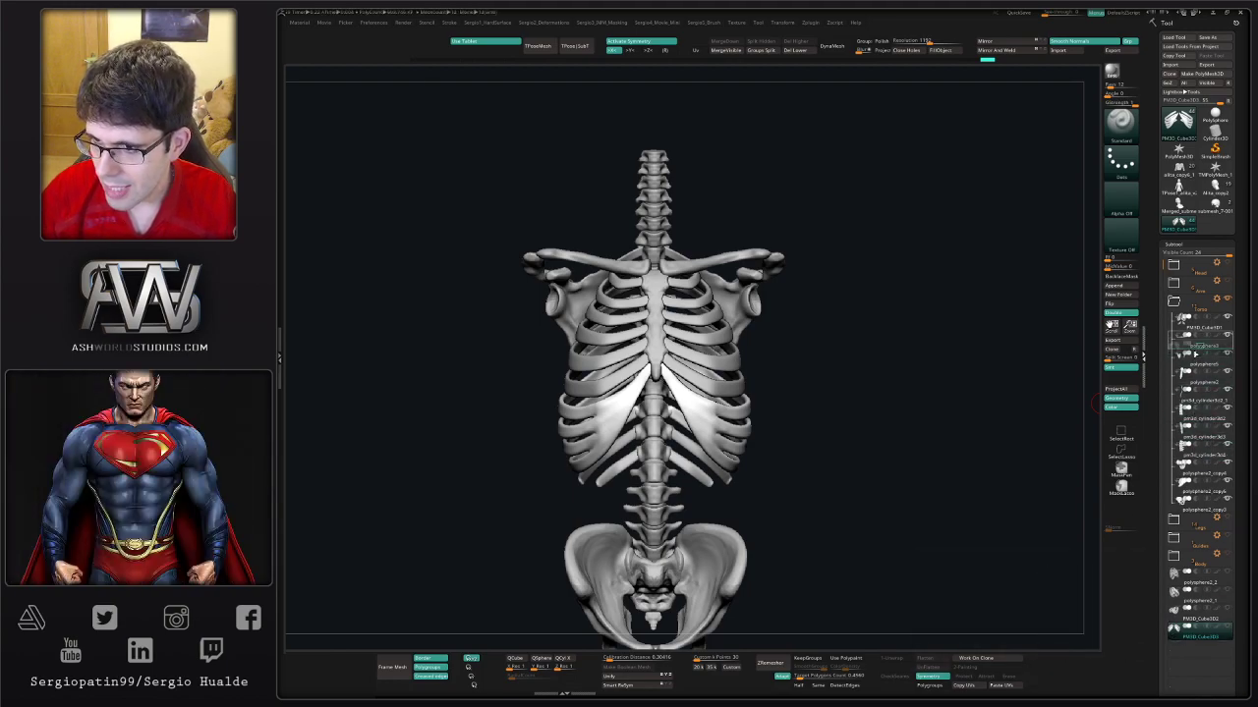
pyautogui.moveTo(1195, 335); pyautogui.dragTo(1195, 339)
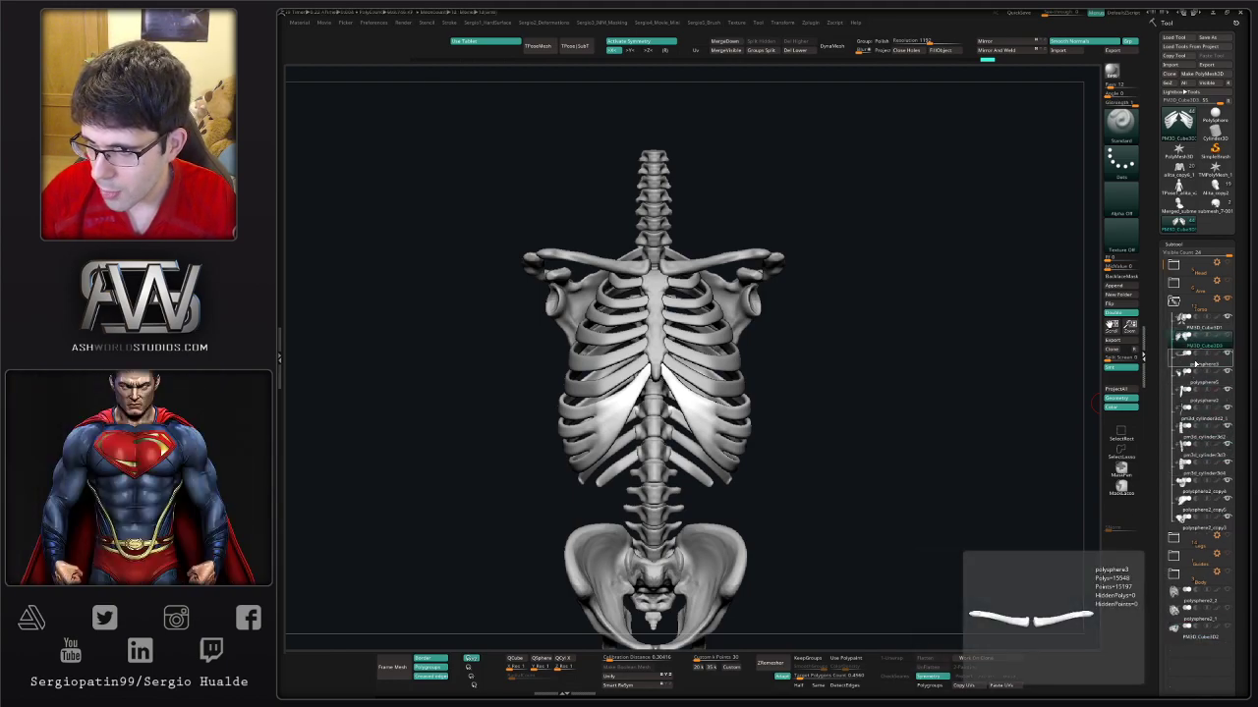
pyautogui.moveTo(989, 391); pyautogui.dragTo(913, 481)
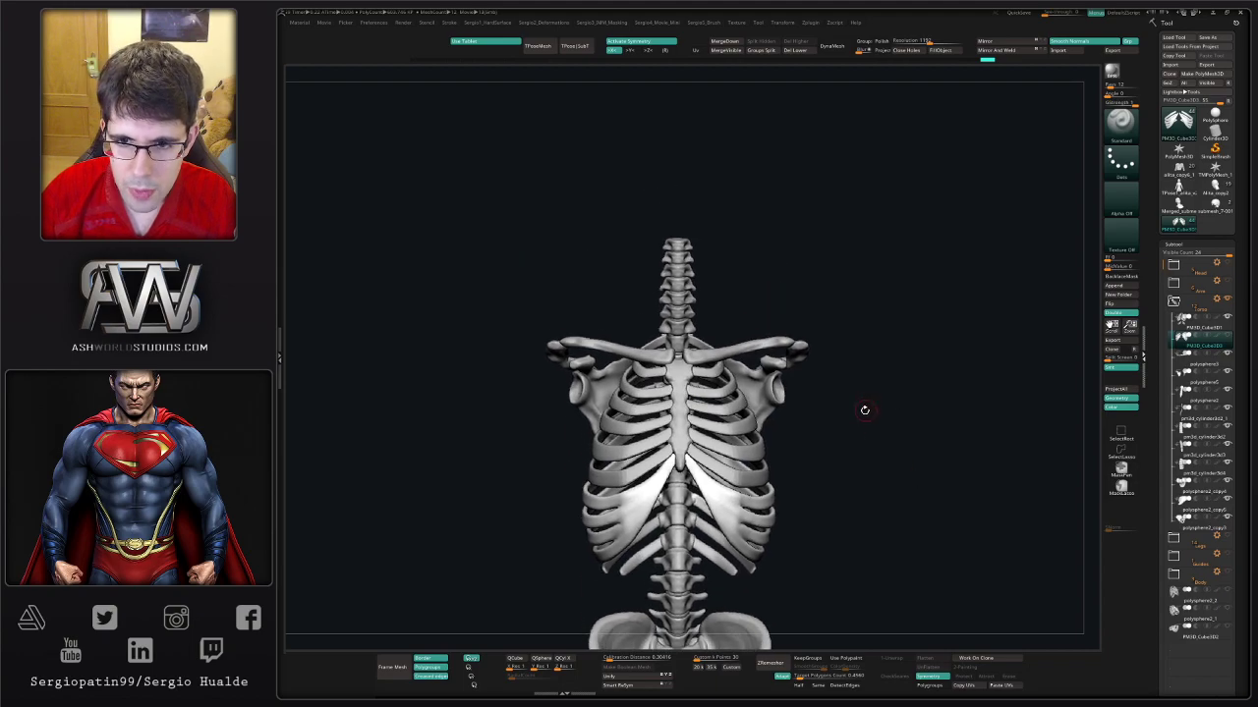
pyautogui.moveTo(863, 446); pyautogui.dragTo(880, 344)
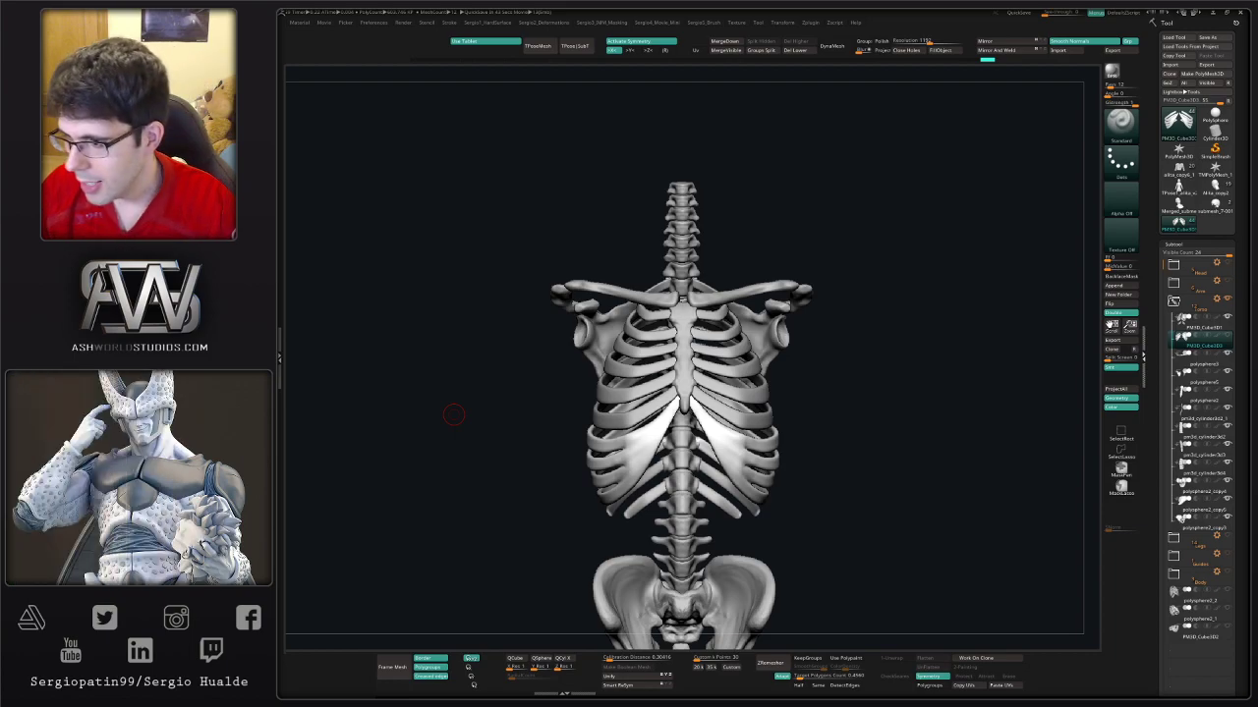
pyautogui.moveTo(867, 390)
pyautogui.mouseDown()
pyautogui.moveTo(805, 429)
pyautogui.moveTo(769, 374)
pyautogui.moveTo(725, 402)
pyautogui.moveTo(973, 384)
pyautogui.mouseUp()
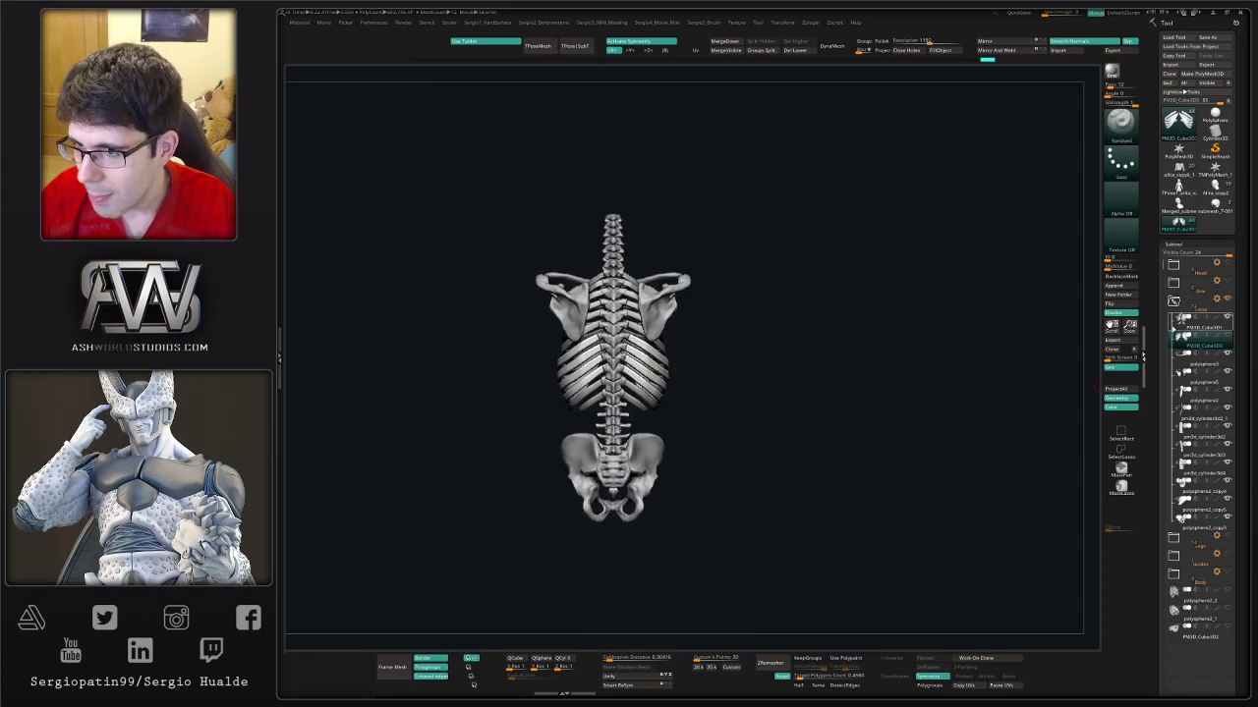
pyautogui.click(1173, 301)
# - Show the body skin mesh and move its subtool to the bottom of the list
pyautogui.click(1217, 354)
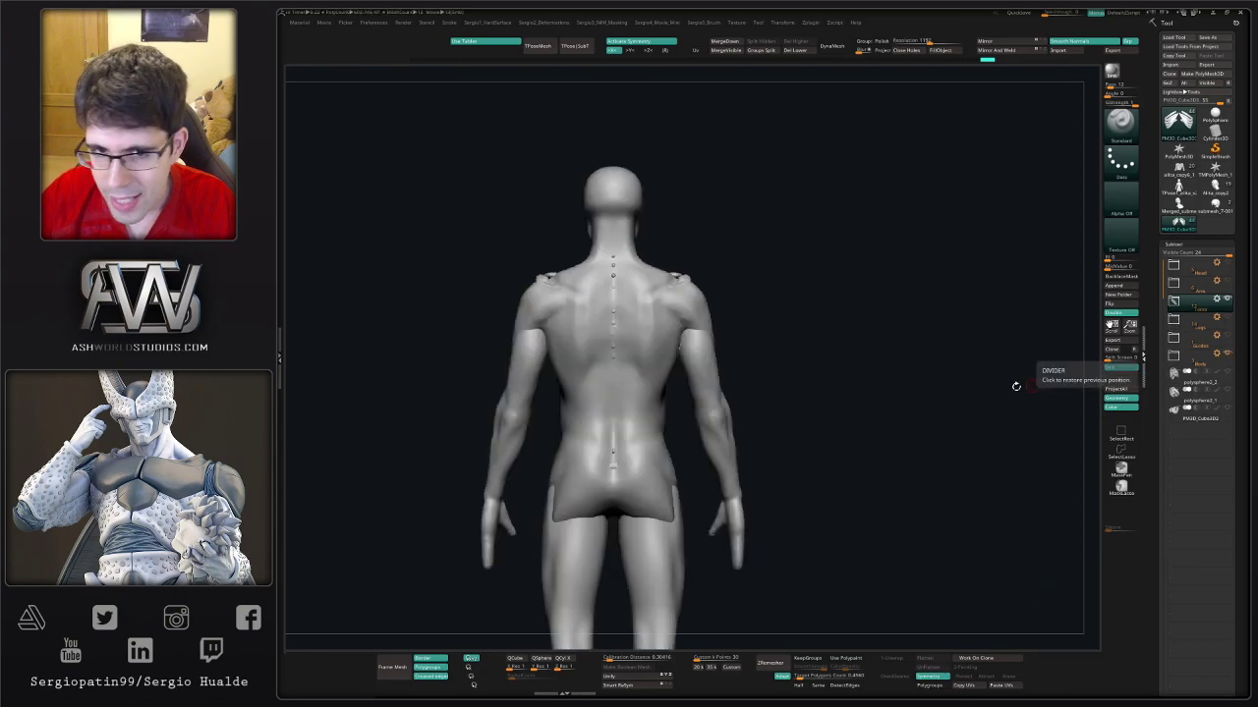
pyautogui.moveTo(822, 376); pyautogui.dragTo(856, 374)
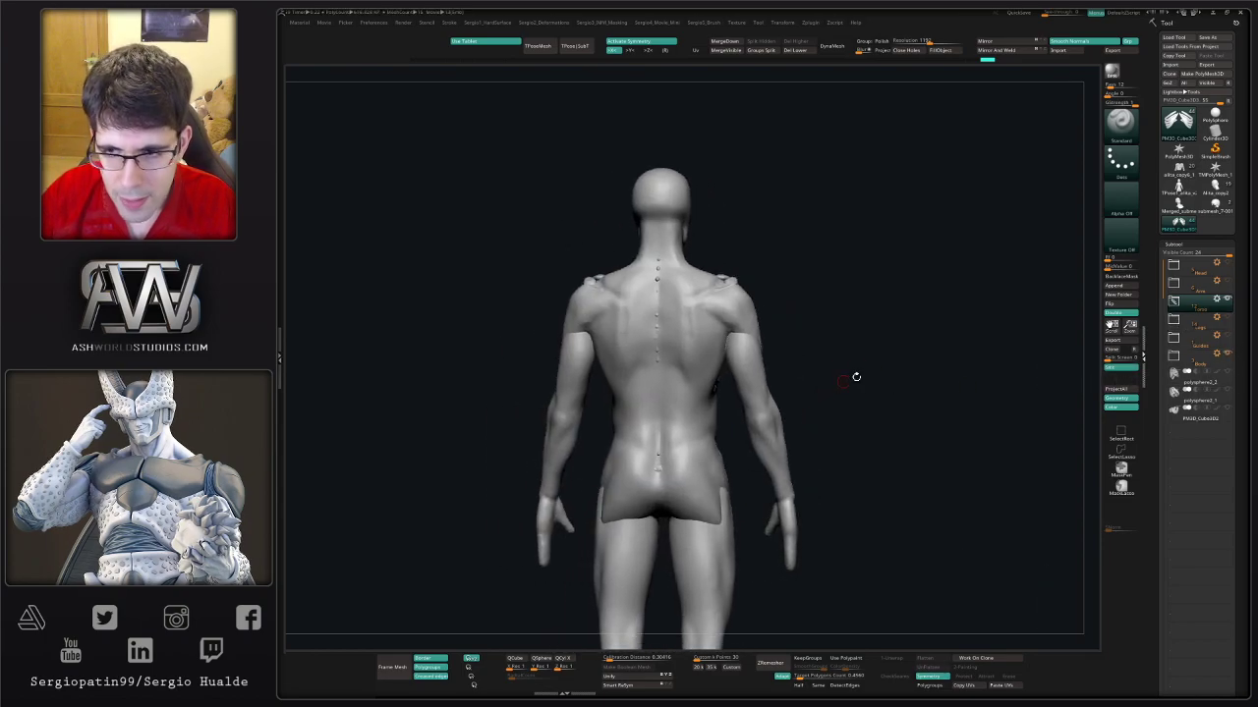
pyautogui.click(1187, 371)
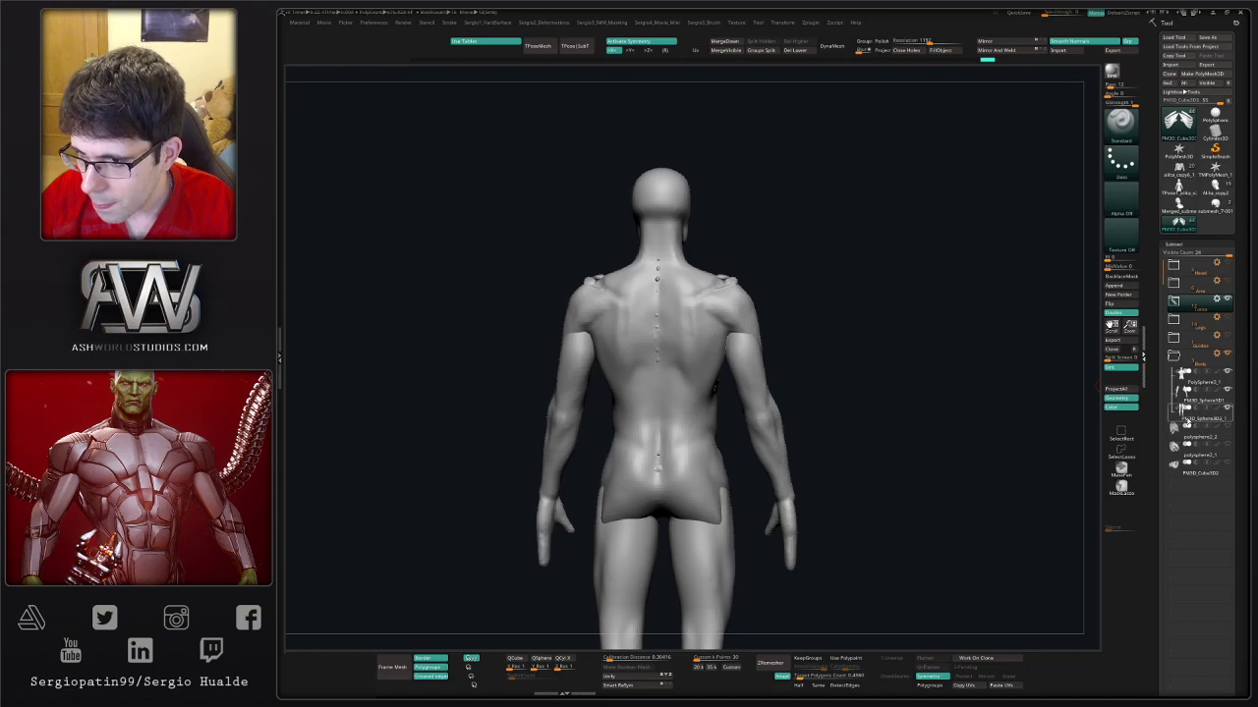
pyautogui.click(1193, 385)
pyautogui.moveTo(1198, 391); pyautogui.dragTo(1183, 521)
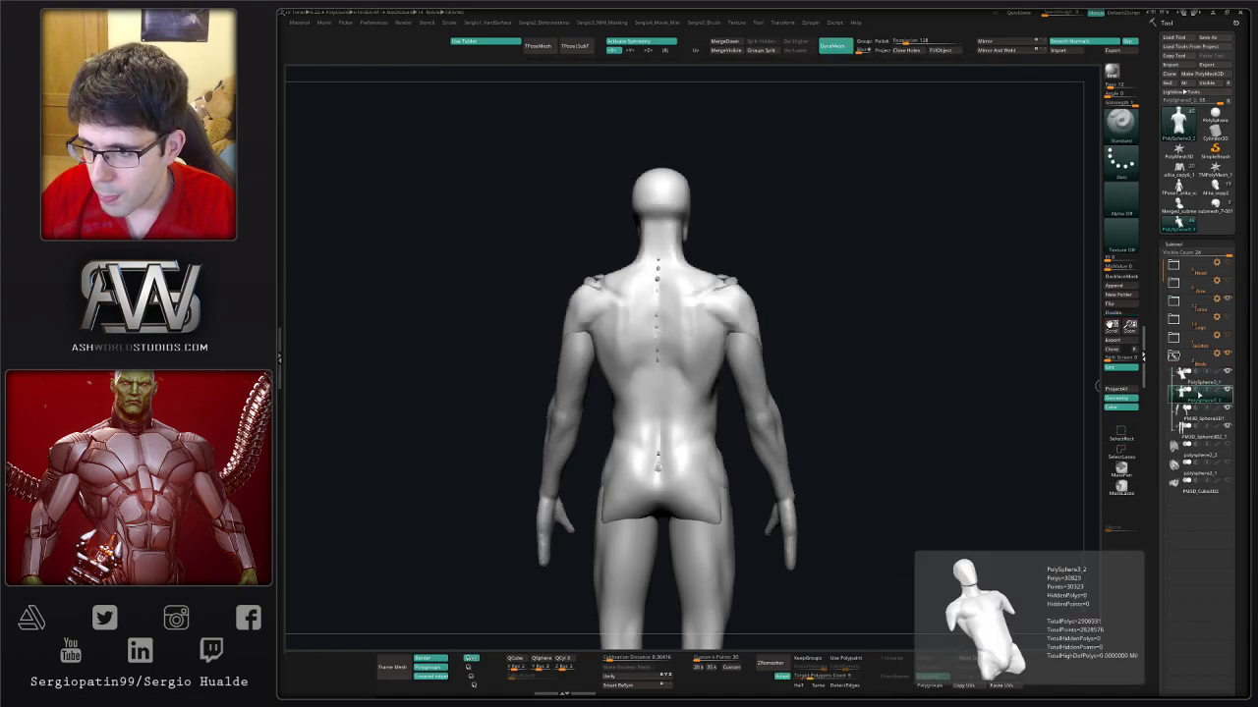
pyautogui.moveTo(1183, 390); pyautogui.dragTo(1179, 359)
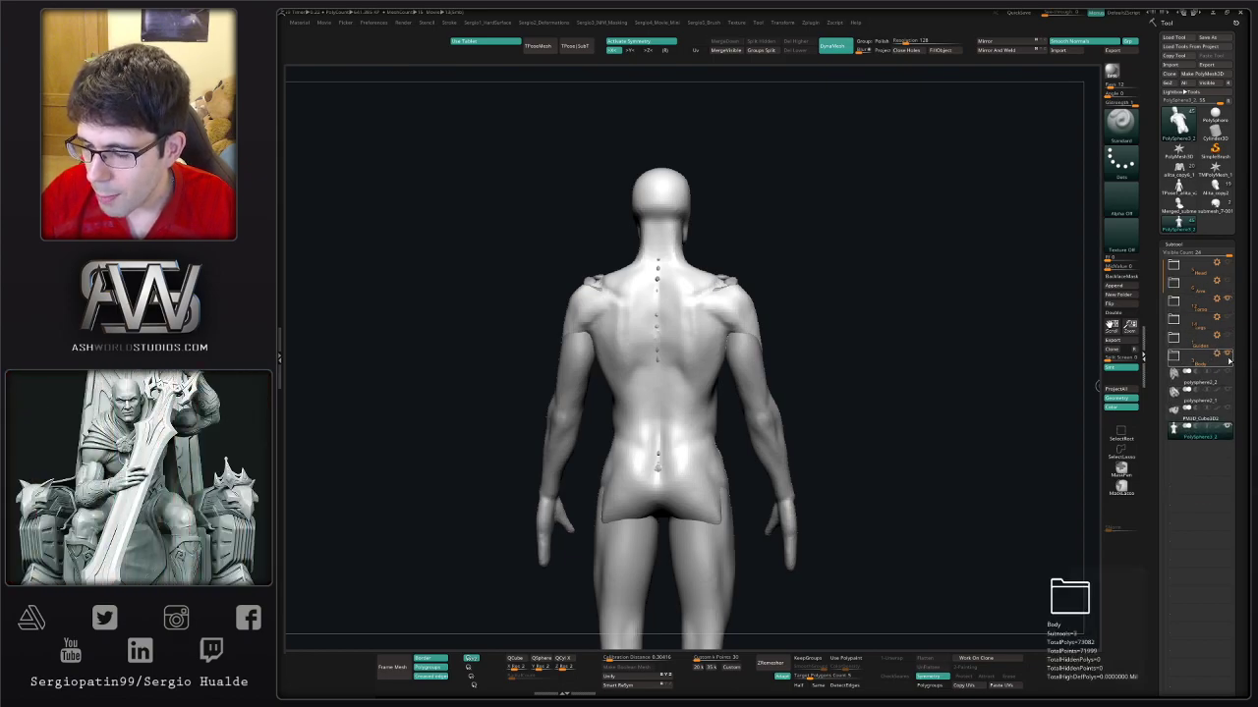
# - Select the ribcage subtool and DynaMesh it with Alt+D
pyautogui.click(1179, 390)
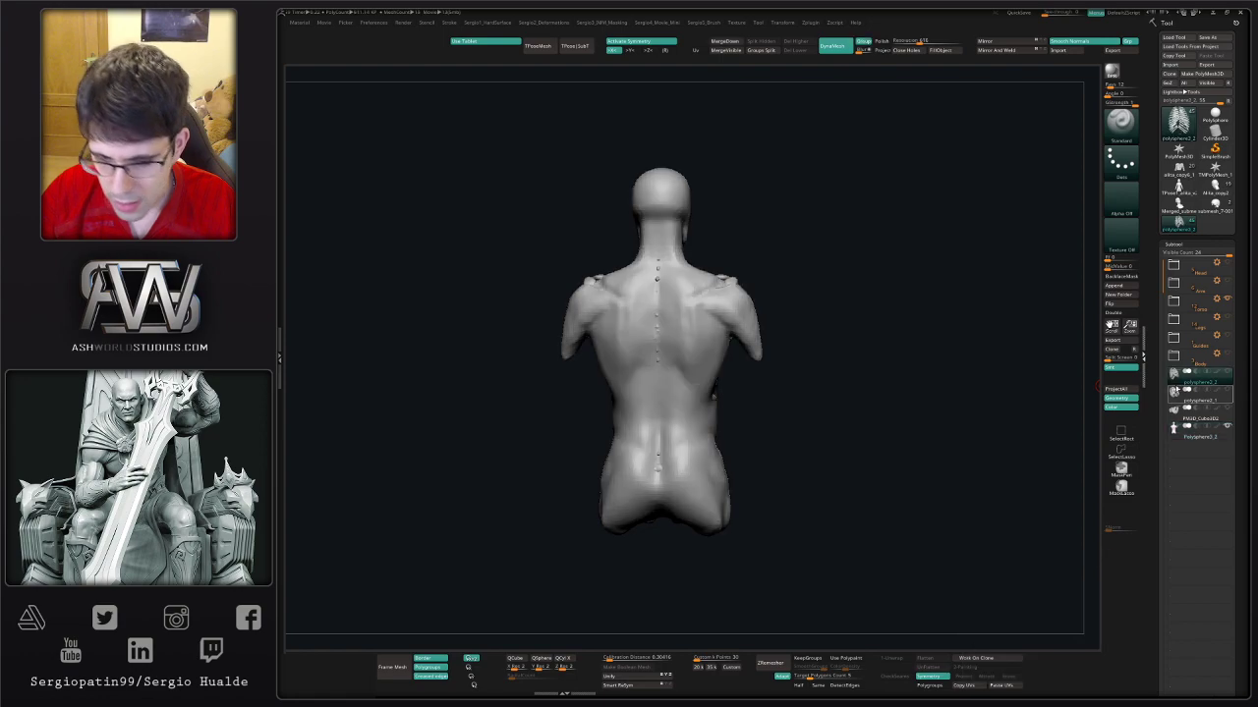
pyautogui.moveTo(1083, 402); pyautogui.dragTo(914, 407)
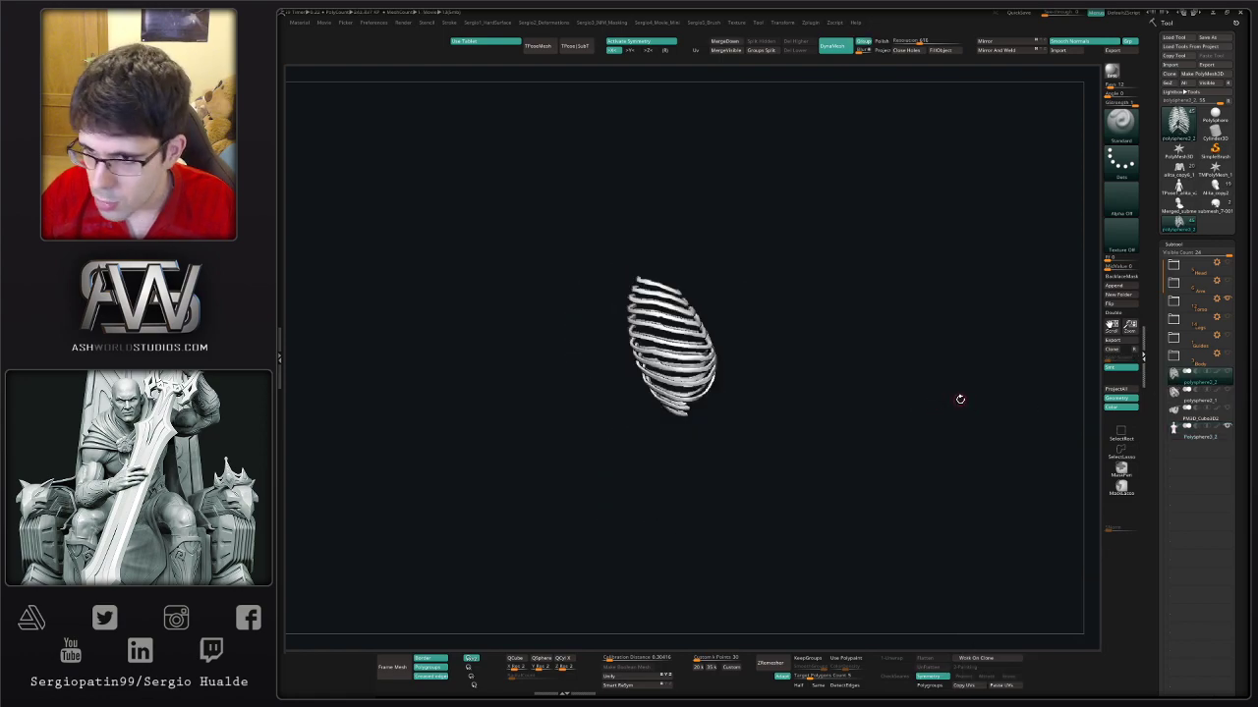
pyautogui.moveTo(960, 399); pyautogui.dragTo(916, 403)
pyautogui.hotkey('alt', 'd')
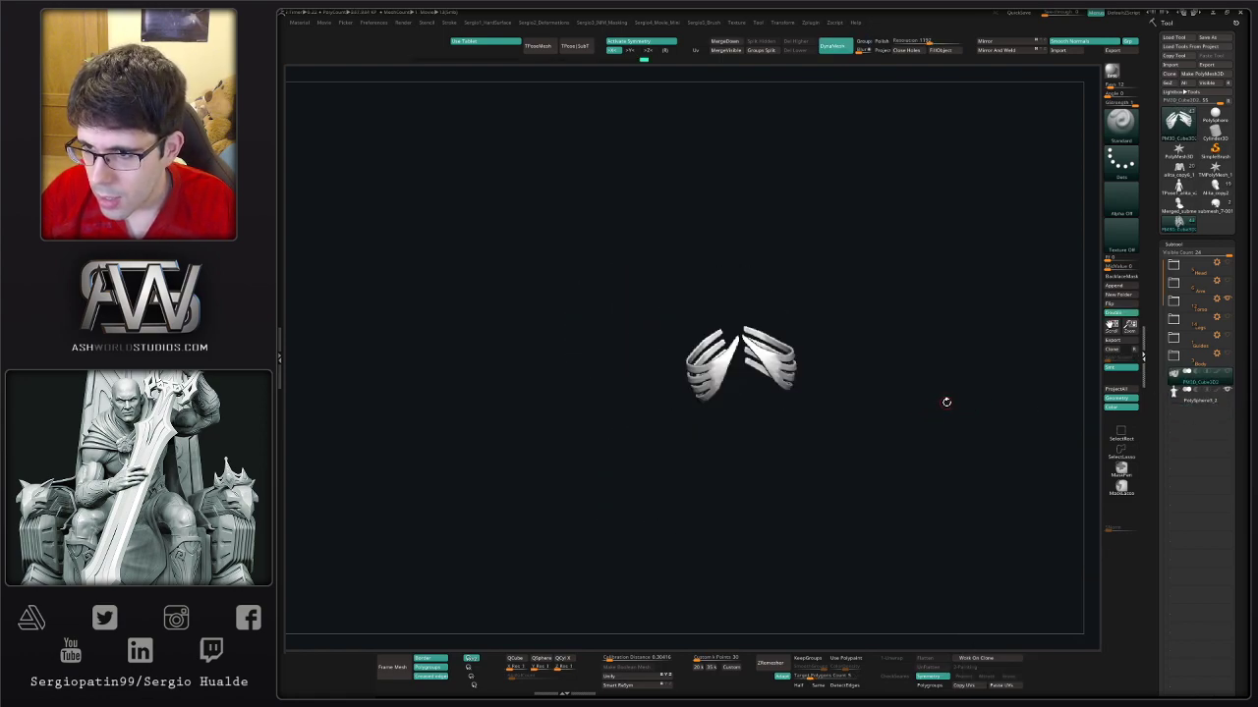
# - Collapse the Torso folder, make the torso skin active, and turn it to its back
pyautogui.click(1173, 300)
pyautogui.click(1194, 344)
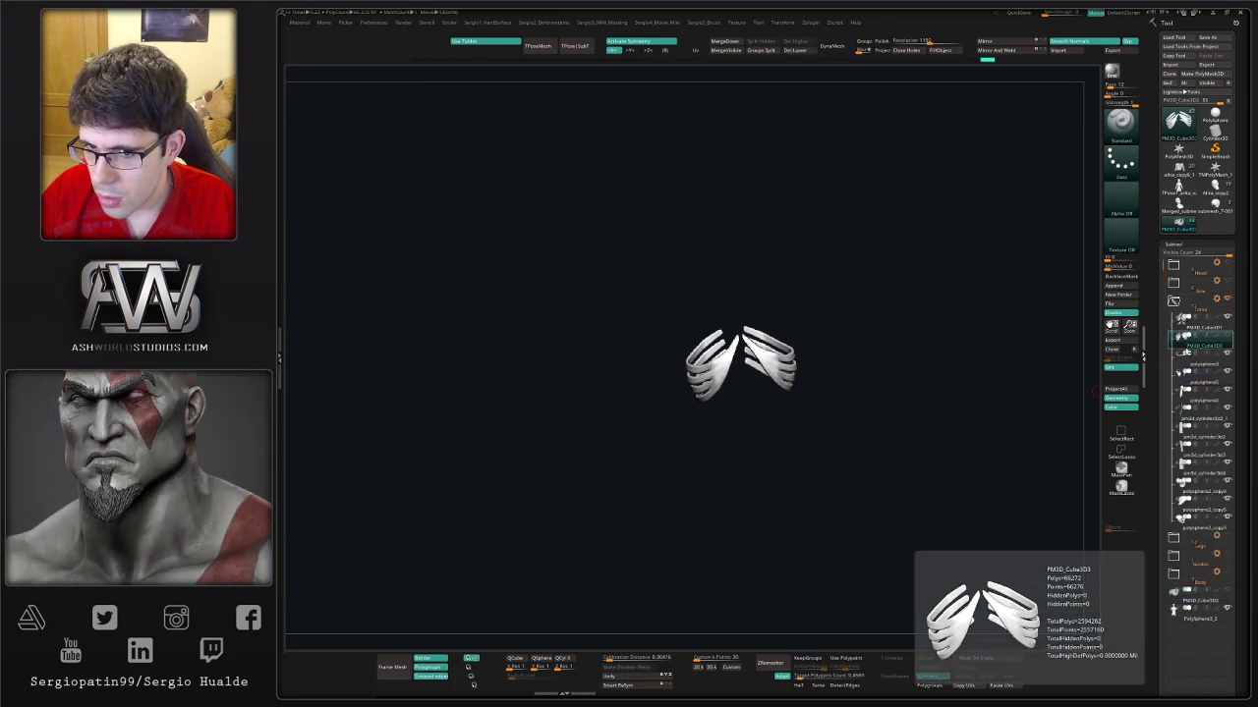
pyautogui.click(1174, 300)
pyautogui.click(1194, 379)
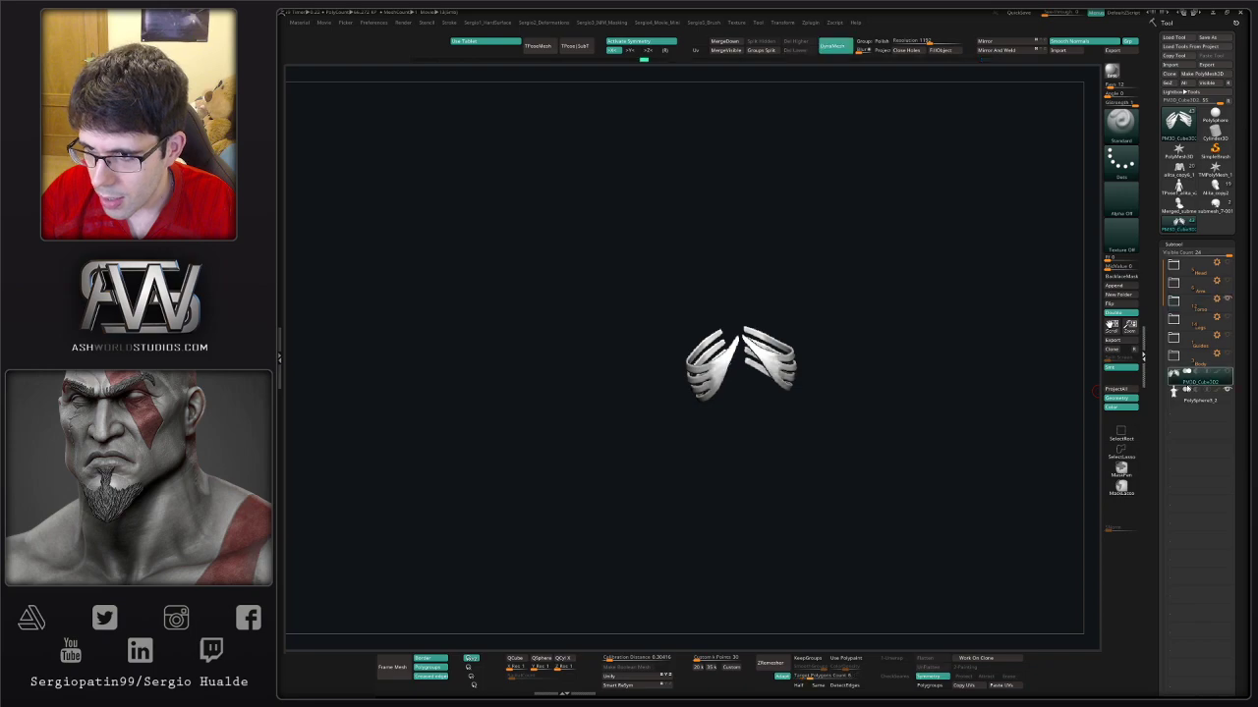
pyautogui.click(1174, 389)
pyautogui.moveTo(873, 373)
pyautogui.mouseDown()
pyautogui.moveTo(969, 370)
pyautogui.moveTo(852, 391)
pyautogui.moveTo(874, 438)
pyautogui.mouseUp()
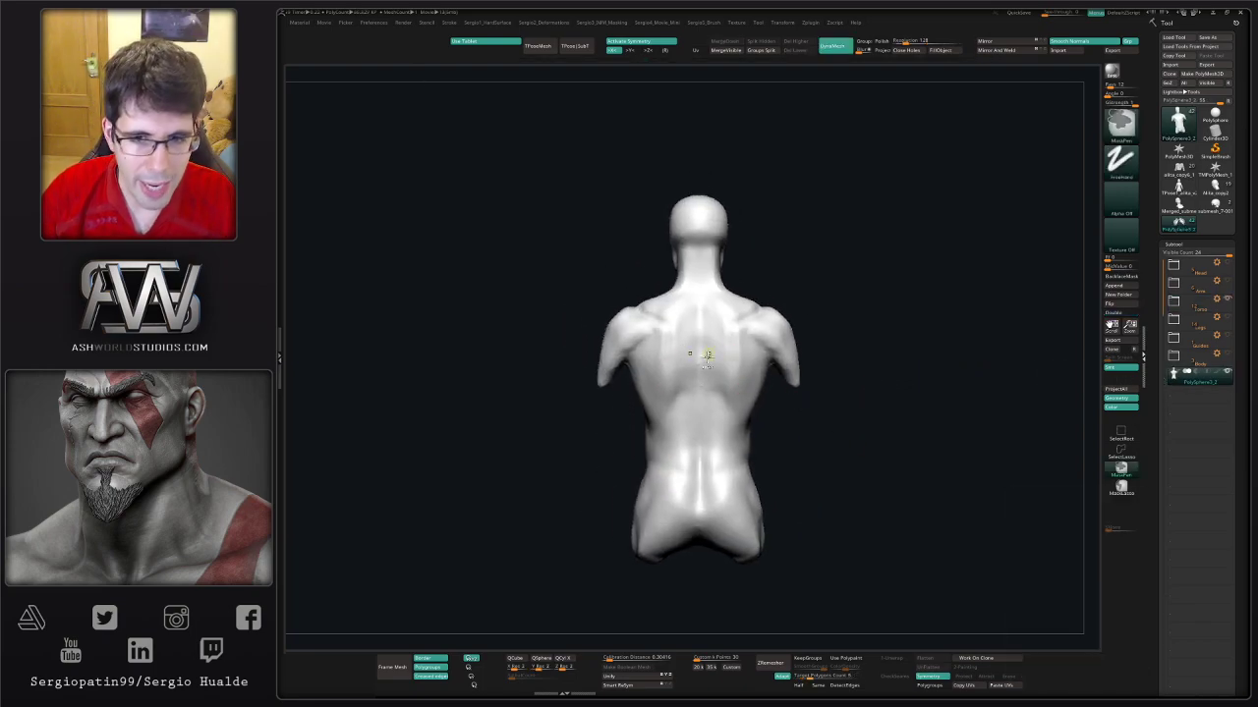
# - Zoom in on the back and switch to an enlarged DamStandard brush, toggling transparency
pyautogui.moveTo(742, 386)
pyautogui.keyDown('alt'); pyautogui.mouseDown()
pyautogui.moveTo(842, 402)
pyautogui.moveTo(736, 370)
pyautogui.moveTo(815, 357)
pyautogui.moveTo(753, 340)
pyautogui.moveTo(753, 321)
pyautogui.moveTo(729, 337)
pyautogui.moveTo(791, 364)
pyautogui.moveTo(873, 356)
pyautogui.moveTo(758, 365)
pyautogui.moveTo(757, 398)
pyautogui.moveTo(842, 351)
pyautogui.moveTo(810, 356)
pyautogui.moveTo(884, 351)
pyautogui.moveTo(882, 365)
pyautogui.moveTo(640, 340)
pyautogui.moveTo(596, 449)
pyautogui.moveTo(657, 406)
pyautogui.mouseUp(); pyautogui.keyUp('alt')
pyautogui.hotkey('shift', 't')
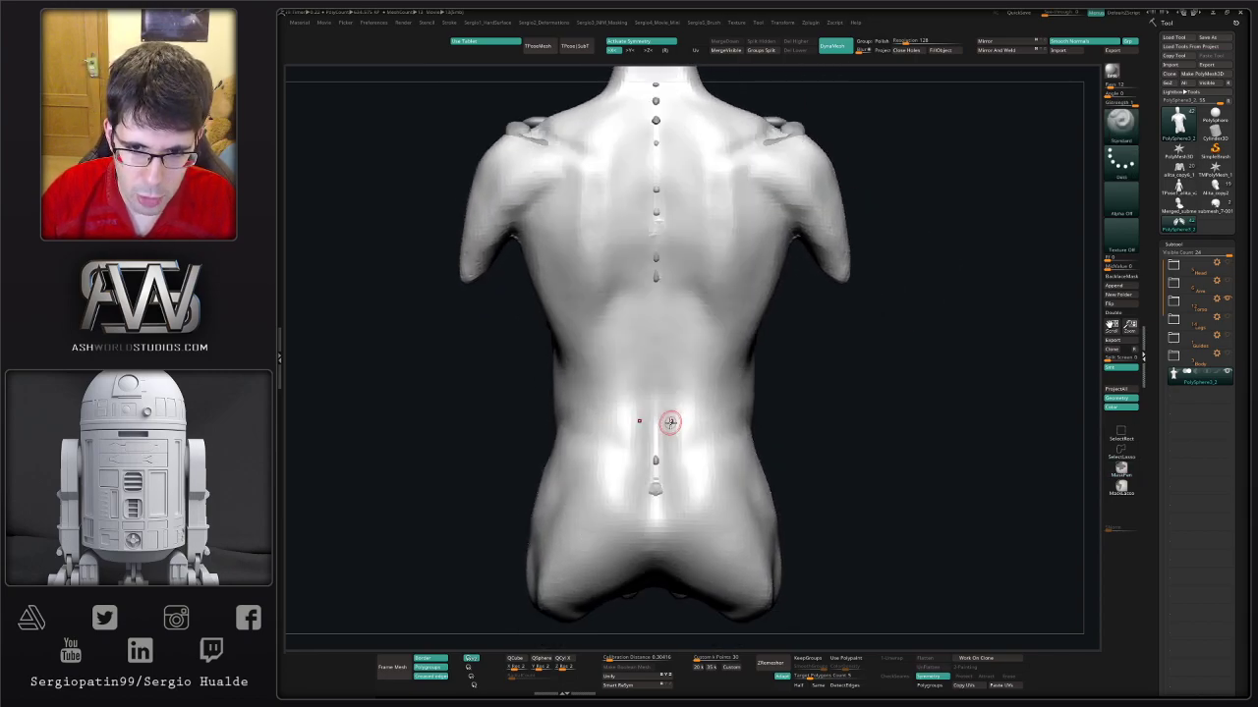
pyautogui.press('b')
pyautogui.press('d')
pyautogui.press('s')
pyautogui.hotkey('shift', 't')
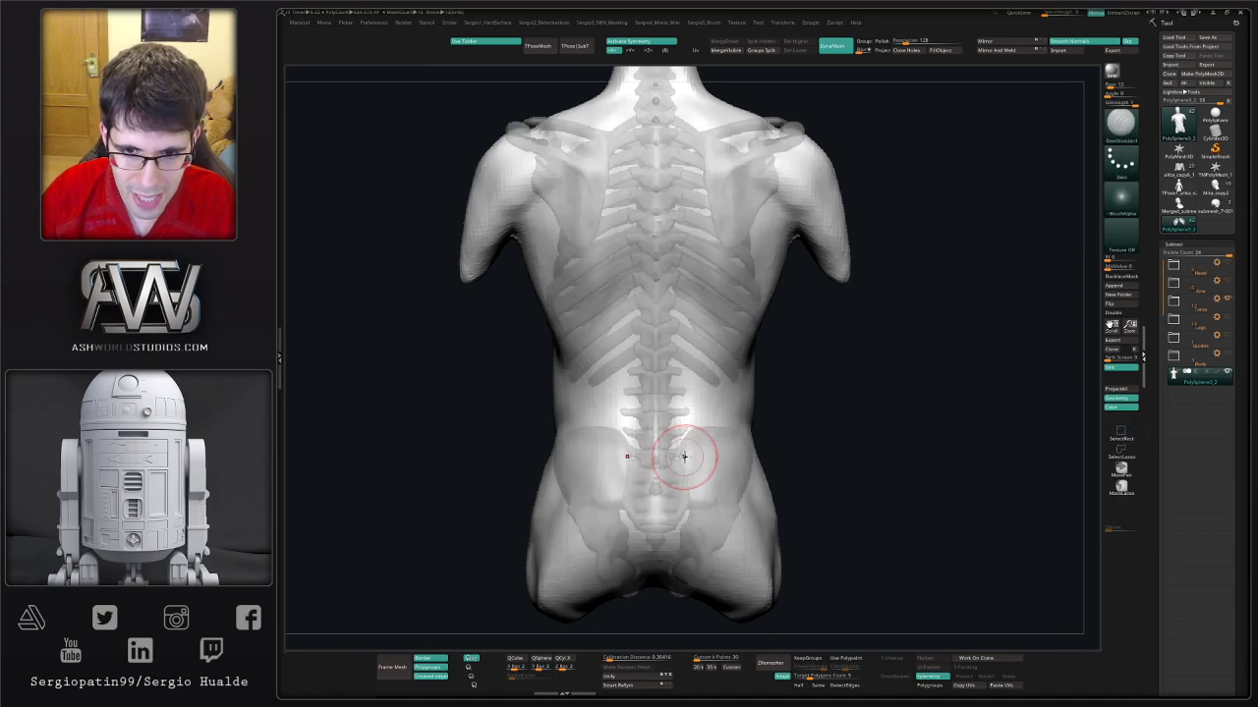
pyautogui.moveTo(671, 452); pyautogui.dragTo(721, 456)
# - Build up ClayBuildup strokes on both sides of the lower back, then smooth them
pyautogui.press('b')
pyautogui.press('c')
pyautogui.press('b')
pyautogui.hotkey('shift', 't')
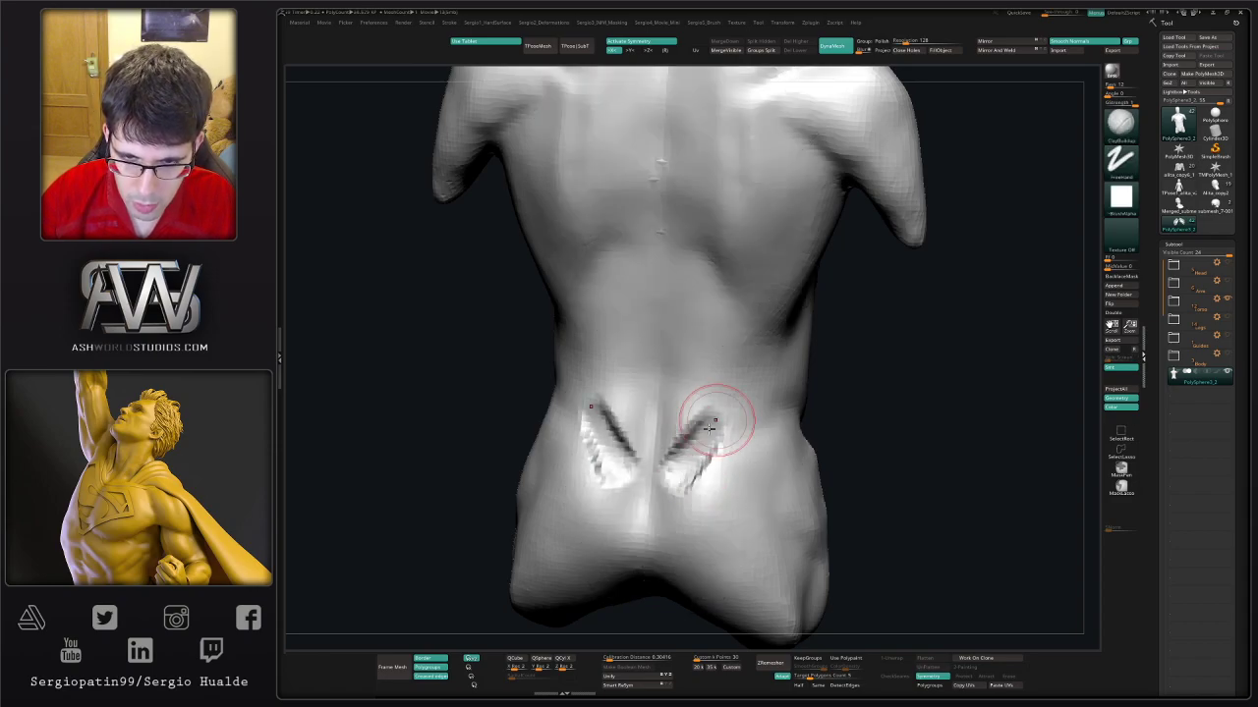
pyautogui.moveTo(710, 427); pyautogui.dragTo(705, 436)
pyautogui.hotkey('shift', 't')
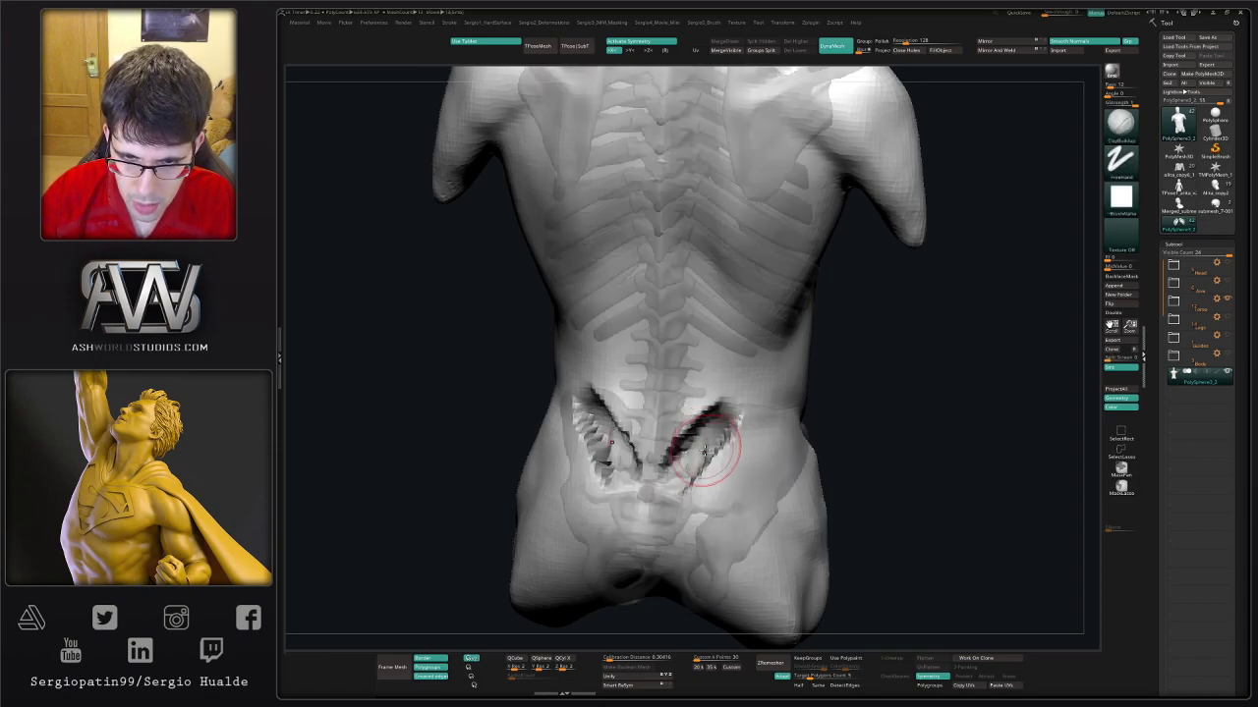
pyautogui.hotkey('shift', 't')
pyautogui.moveTo(706, 447); pyautogui.dragTo(619, 452, button='right')
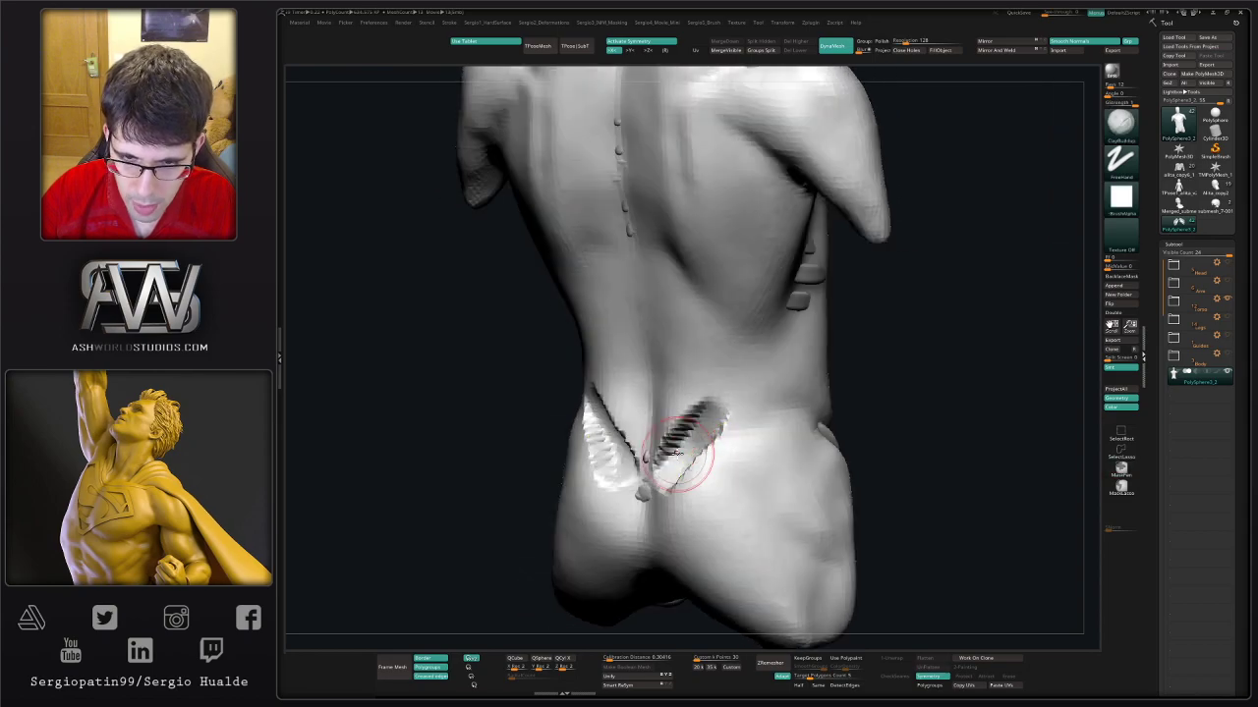
pyautogui.moveTo(678, 442)
pyautogui.keyDown('shift'); pyautogui.mouseDown()
pyautogui.moveTo(706, 458)
pyautogui.moveTo(676, 450)
pyautogui.mouseUp(); pyautogui.keyUp('shift')
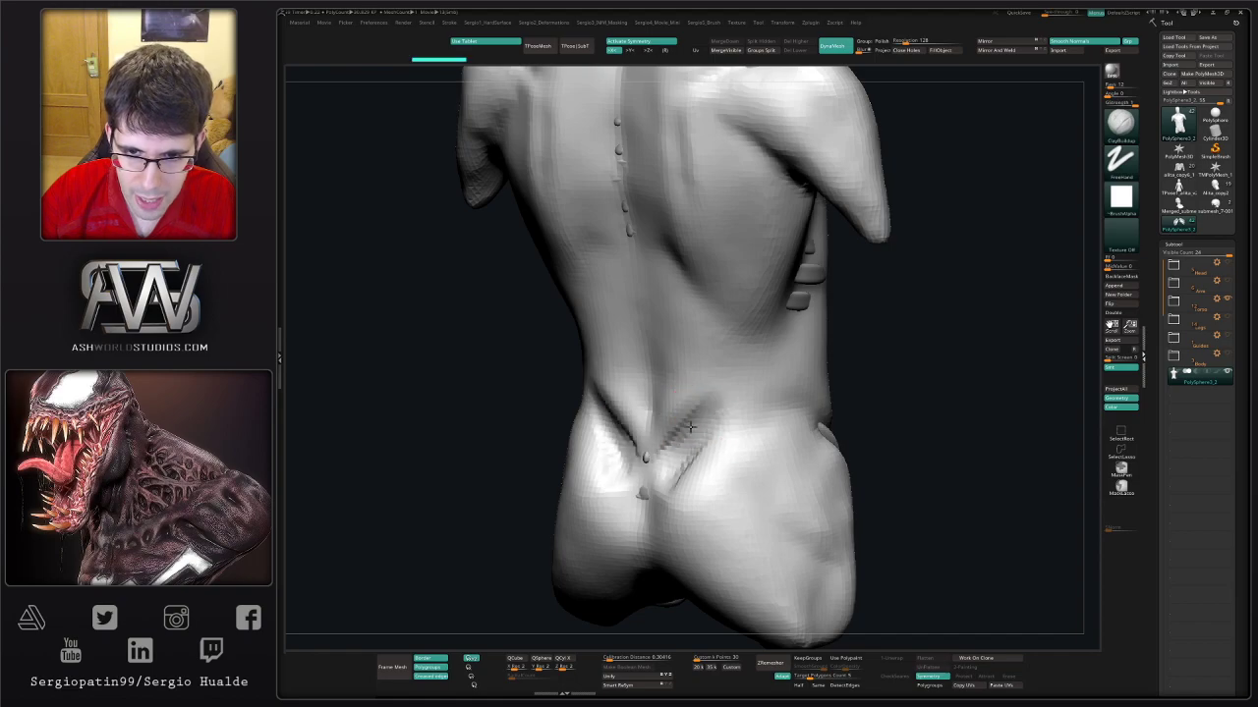
# - Deepen the lower-back crease and carve diagonal muscle strokes above the vertebrae
pyautogui.moveTo(691, 406); pyautogui.dragTo(654, 420)
pyautogui.moveTo(656, 464)
pyautogui.mouseDown()
pyautogui.moveTo(639, 379)
pyautogui.moveTo(685, 430)
pyautogui.mouseUp()
pyautogui.moveTo(720, 440); pyautogui.dragTo(648, 425, button='right')
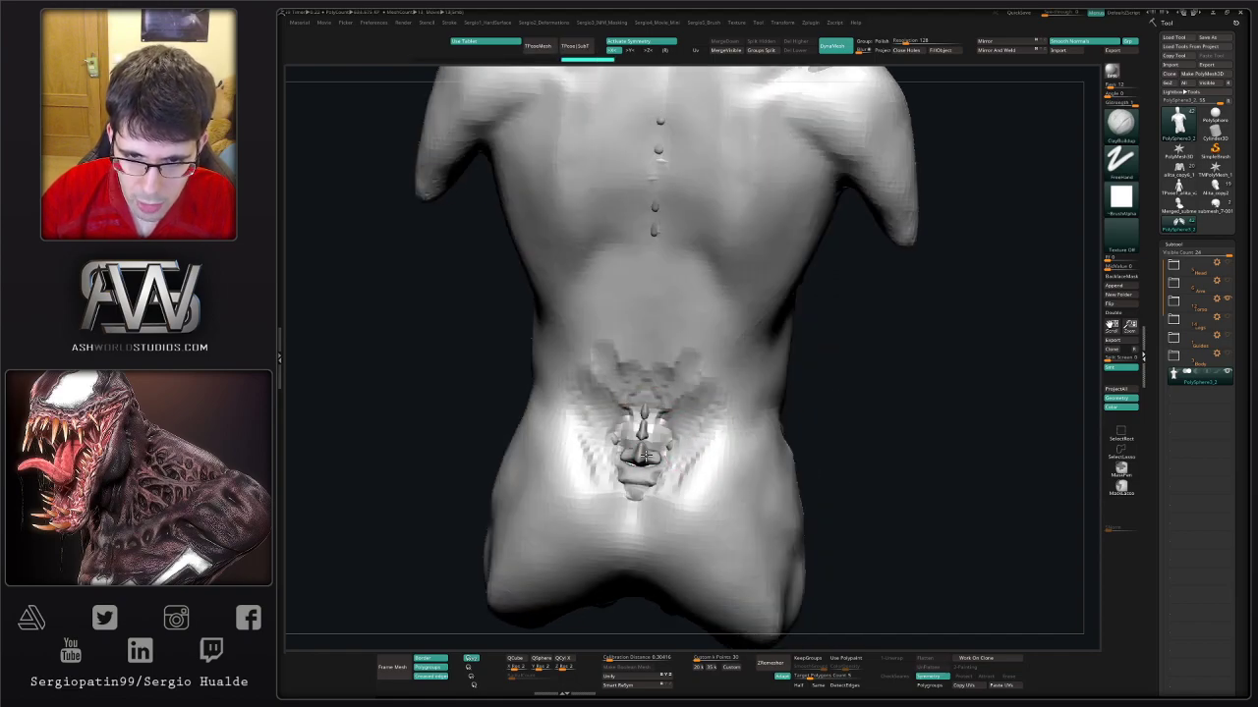
pyautogui.moveTo(719, 449)
pyautogui.mouseDown()
pyautogui.moveTo(681, 496)
pyautogui.moveTo(722, 452)
pyautogui.moveTo(709, 466)
pyautogui.mouseUp()
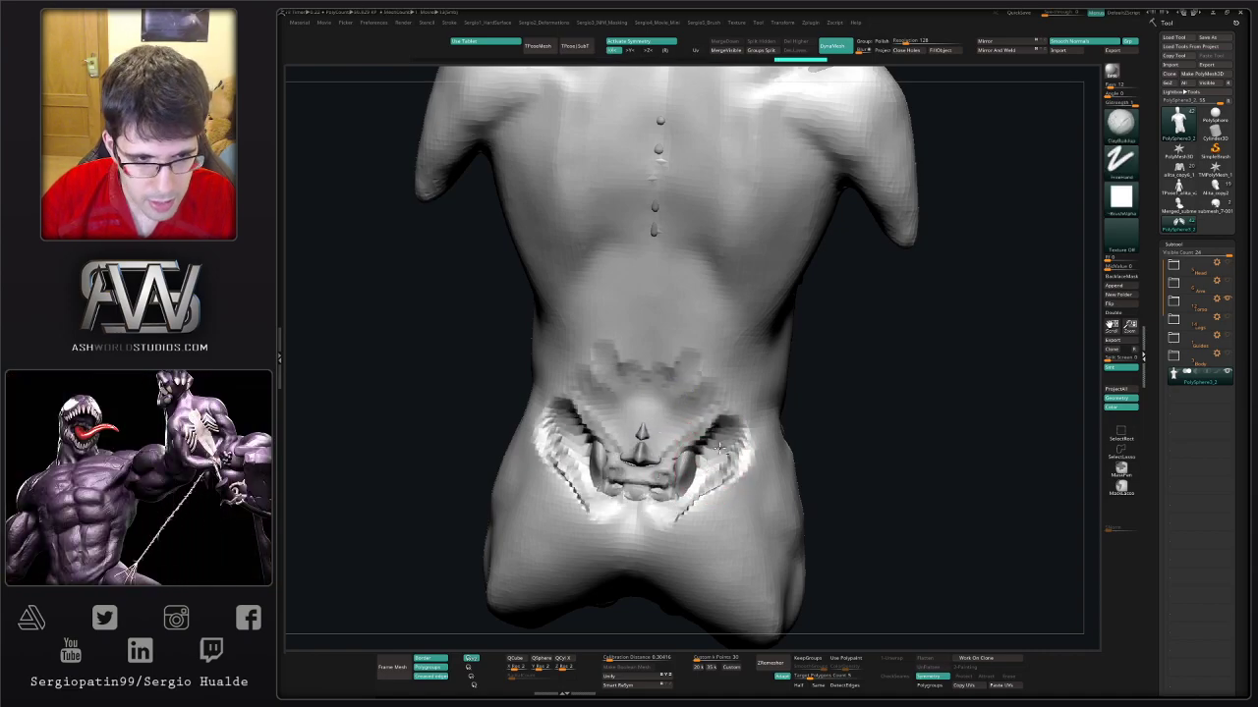
pyautogui.moveTo(703, 457); pyautogui.dragTo(684, 469, button='right')
pyautogui.moveTo(684, 470); pyautogui.dragTo(697, 442)
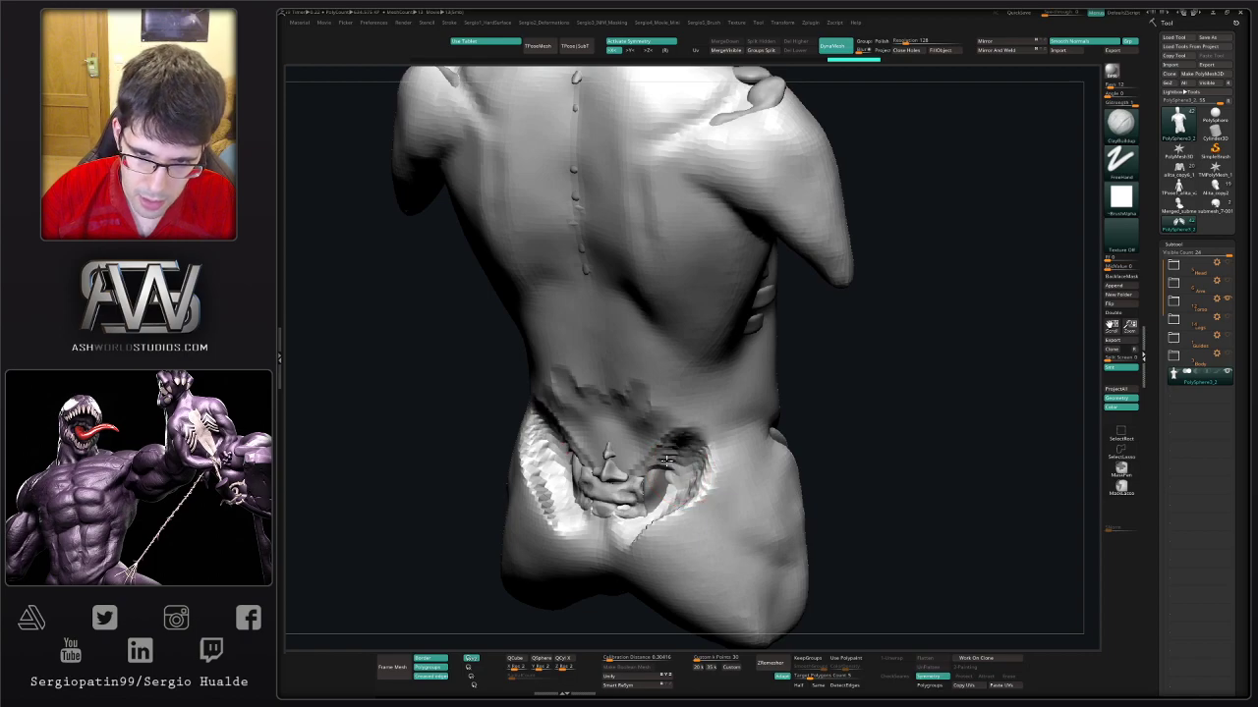
pyautogui.moveTo(698, 442); pyautogui.dragTo(673, 448, button='right')
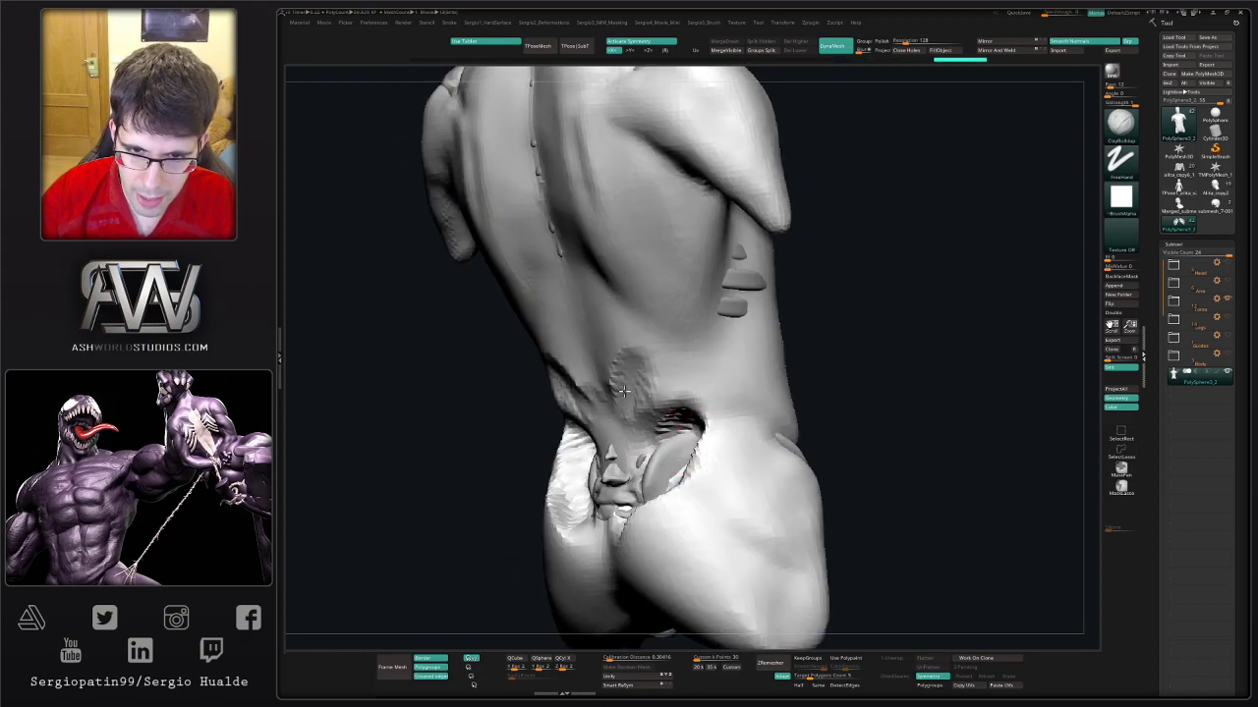
# - Carve long muscle grooves up along both sides of the spine
pyautogui.press('f')
pyautogui.moveTo(636, 372)
pyautogui.mouseDown(button='right')
pyautogui.moveTo(676, 430)
pyautogui.moveTo(666, 447)
pyautogui.mouseUp(button='right')
pyautogui.press('f')
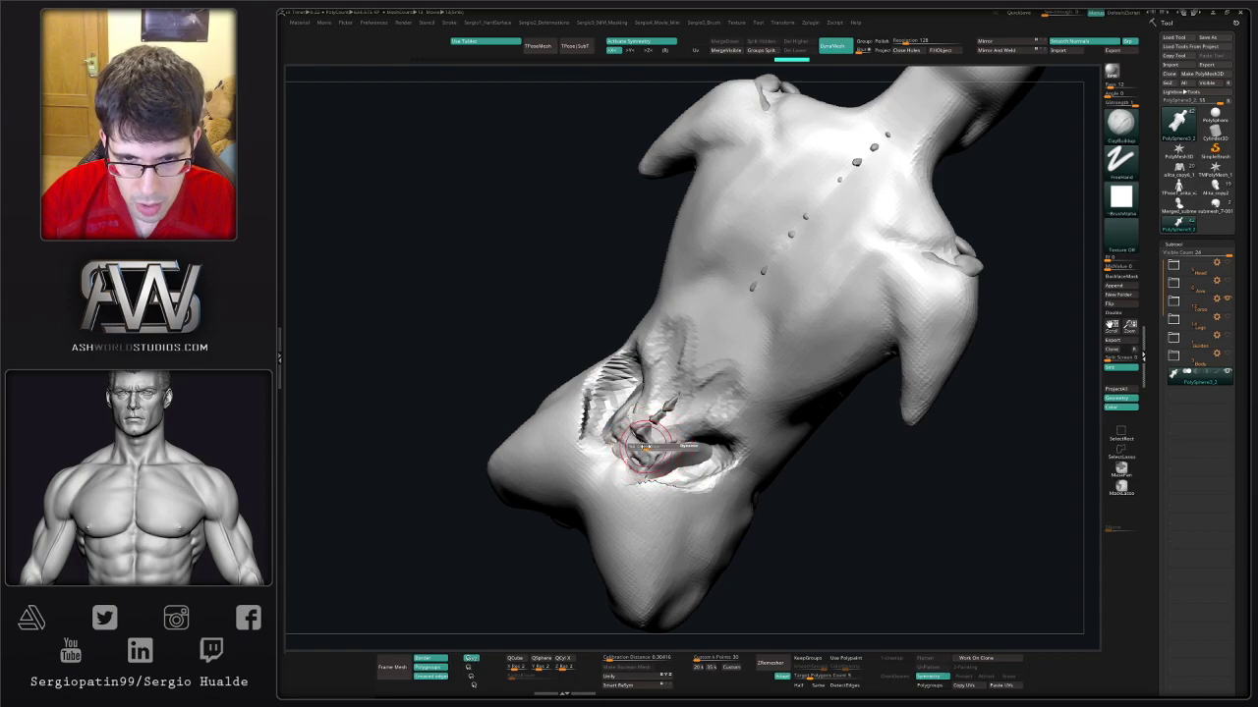
pyautogui.keyDown('ctrl'); pyautogui.keyDown('shift'); pyautogui.click(629, 454); pyautogui.keyUp('shift'); pyautogui.keyUp('ctrl')
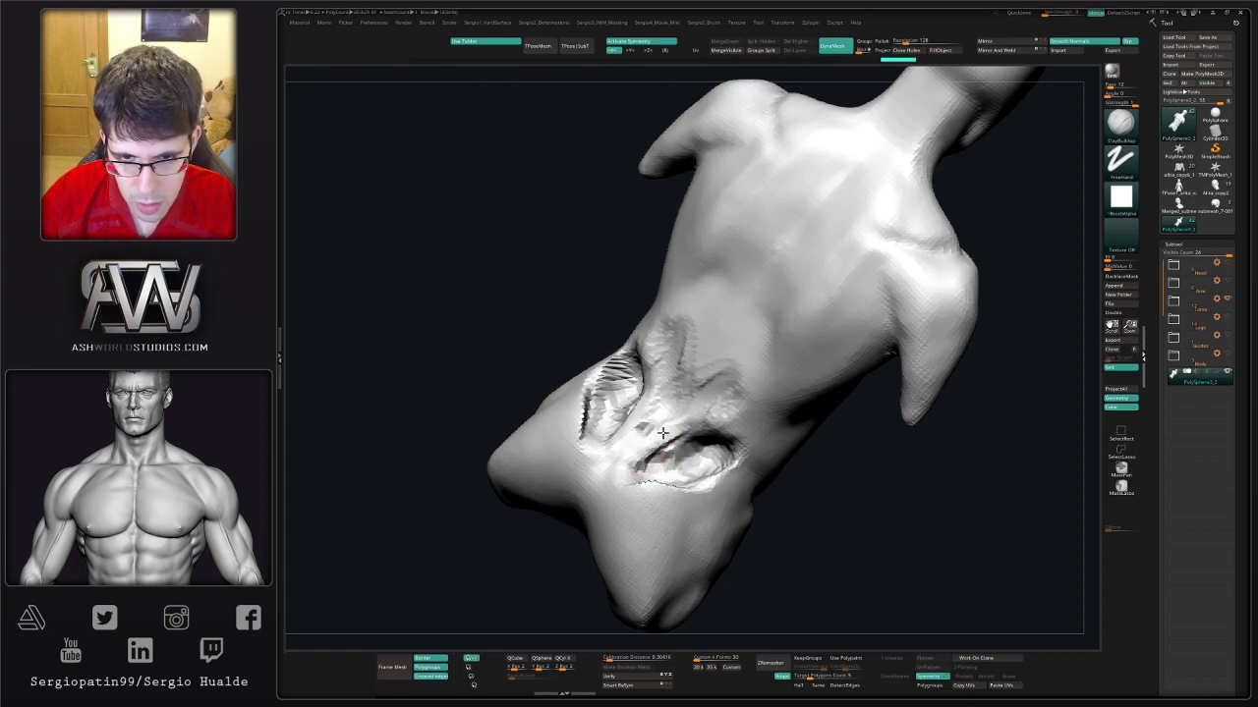
pyautogui.keyDown('ctrl'); pyautogui.keyDown('shift'); pyautogui.click(693, 405); pyautogui.keyUp('shift'); pyautogui.keyUp('ctrl')
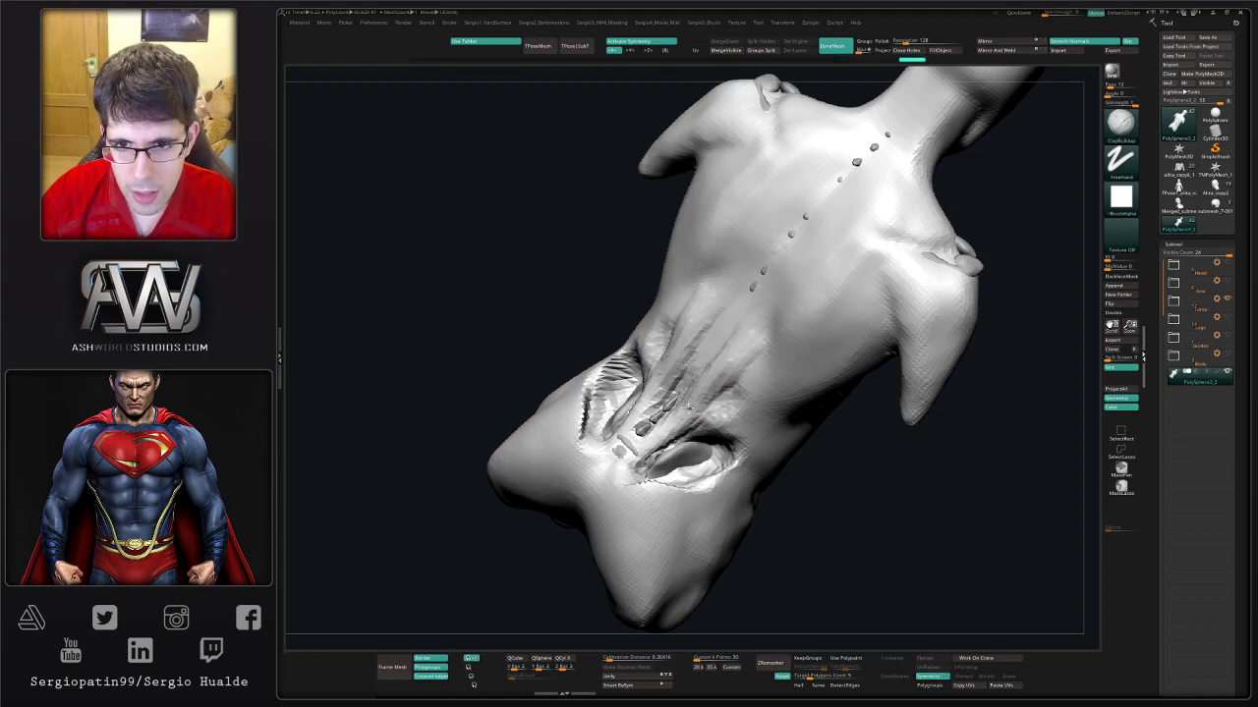
pyautogui.moveTo(750, 320); pyautogui.dragTo(680, 385, button='right')
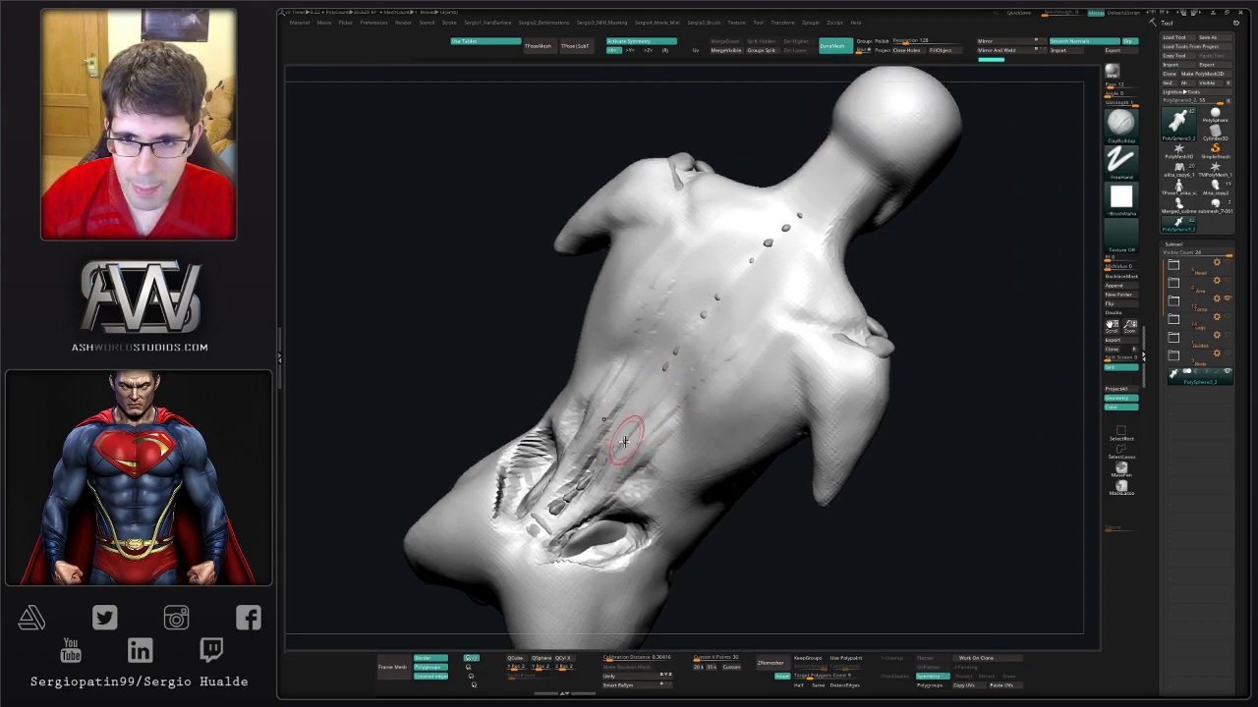
pyautogui.moveTo(629, 423); pyautogui.dragTo(820, 206)
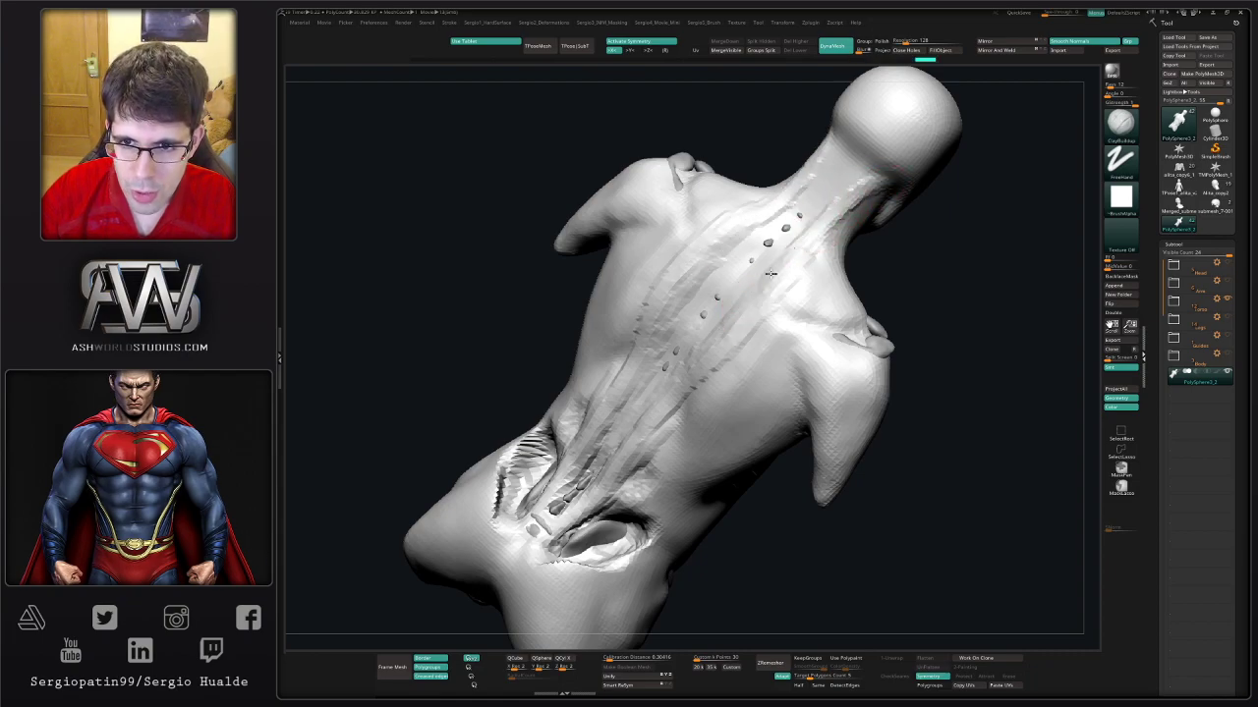
pyautogui.moveTo(724, 384)
pyautogui.mouseDown(button='right')
pyautogui.moveTo(725, 296)
pyautogui.moveTo(716, 331)
pyautogui.mouseUp(button='right')
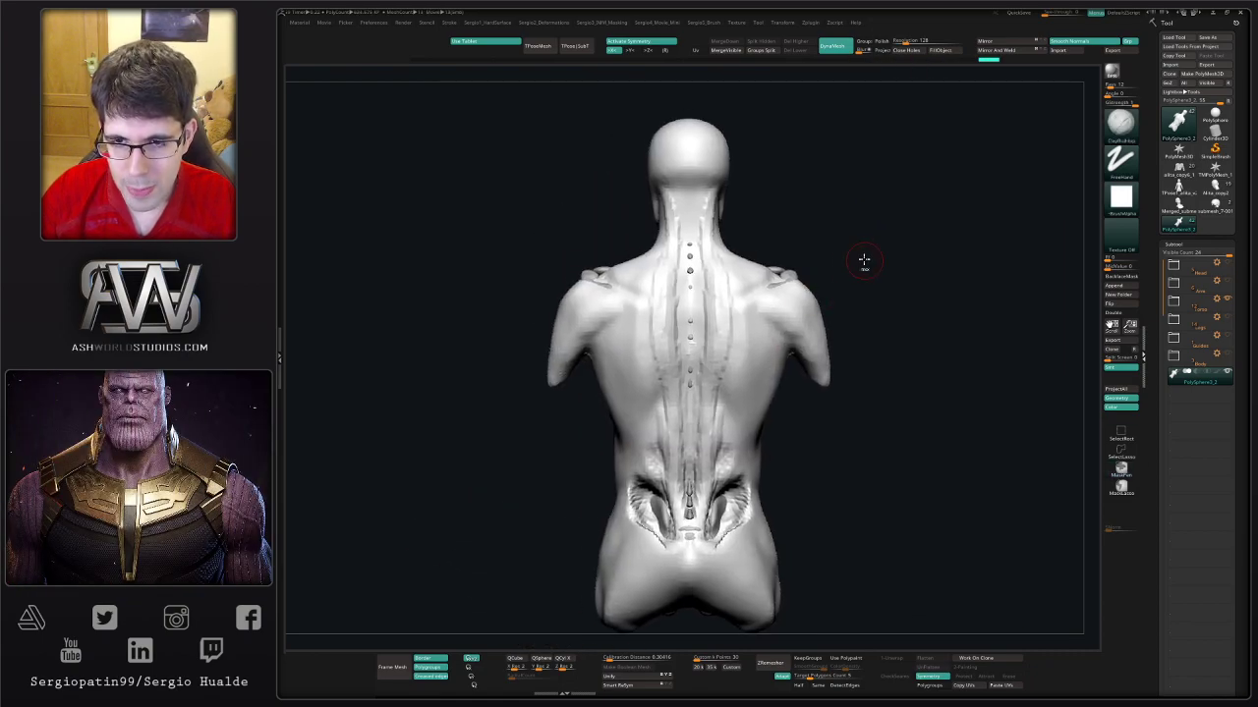
# - Hide the body skin's sides and pelvis, leaving only the strip over the spine
pyautogui.moveTo(871, 188)
pyautogui.keyDown('ctrl'); pyautogui.keyDown('shift'); pyautogui.mouseDown()
pyautogui.moveTo(772, 402)
pyautogui.moveTo(729, 656)
pyautogui.mouseUp(); pyautogui.keyUp('shift'); pyautogui.keyUp('ctrl')
pyautogui.keyDown('alt'); pyautogui.moveTo(729, 656); pyautogui.dragTo(747, 556, button='right'); pyautogui.keyUp('alt')
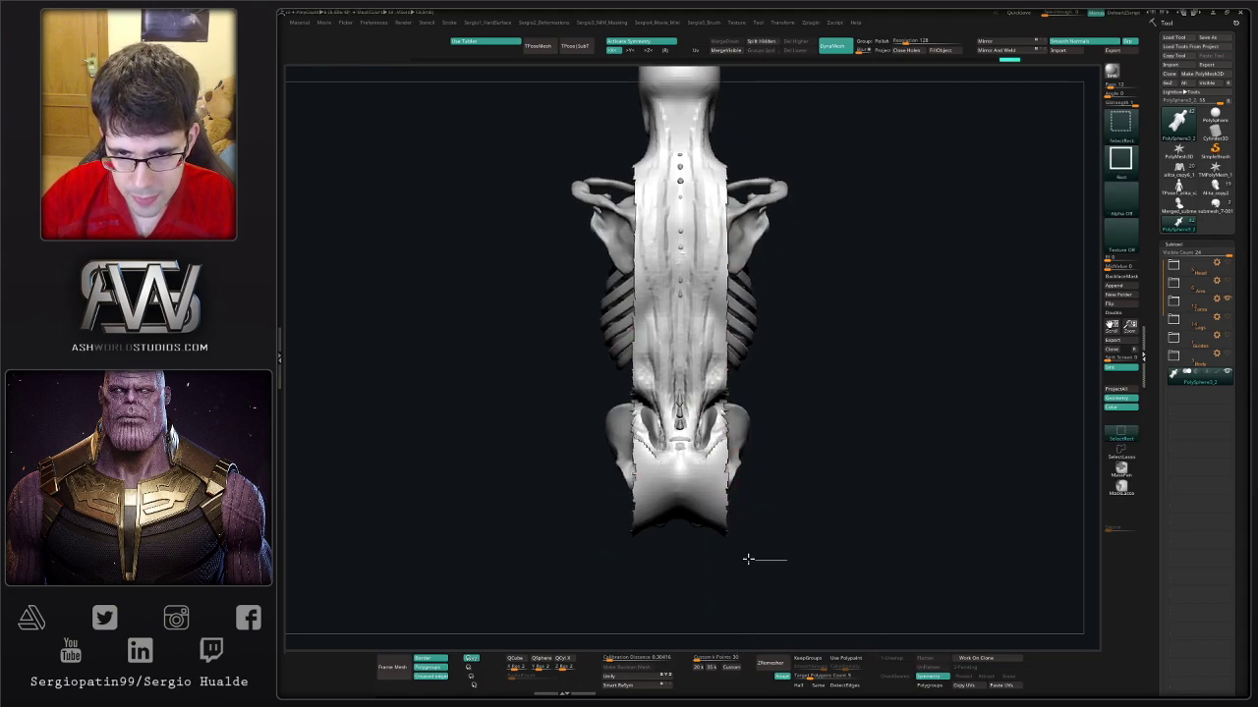
pyautogui.moveTo(787, 560)
pyautogui.keyDown('ctrl'); pyautogui.keyDown('alt'); pyautogui.keyDown('shift'); pyautogui.mouseDown()
pyautogui.moveTo(574, 460)
pyautogui.moveTo(720, 561)
pyautogui.moveTo(743, 393)
pyautogui.moveTo(825, 371)
pyautogui.mouseUp(); pyautogui.keyUp('shift'); pyautogui.keyUp('alt'); pyautogui.keyUp('ctrl')
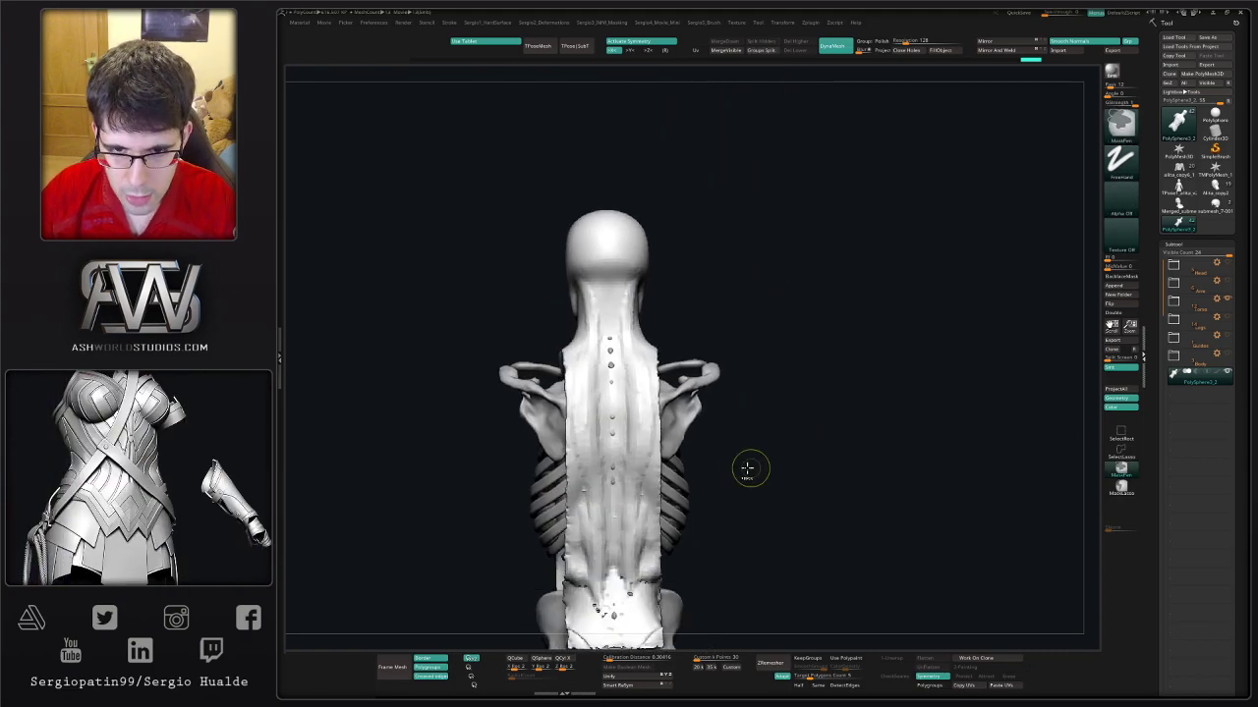
pyautogui.moveTo(750, 469)
pyautogui.mouseDown()
pyautogui.moveTo(722, 444)
pyautogui.moveTo(701, 500)
pyautogui.moveTo(674, 513)
pyautogui.moveTo(742, 477)
pyautogui.mouseUp()
# - Bring up the Hard surface custom popup of panel tools
pyautogui.press('b')
pyautogui.press('c')
pyautogui.press('b')
pyautogui.press('space')
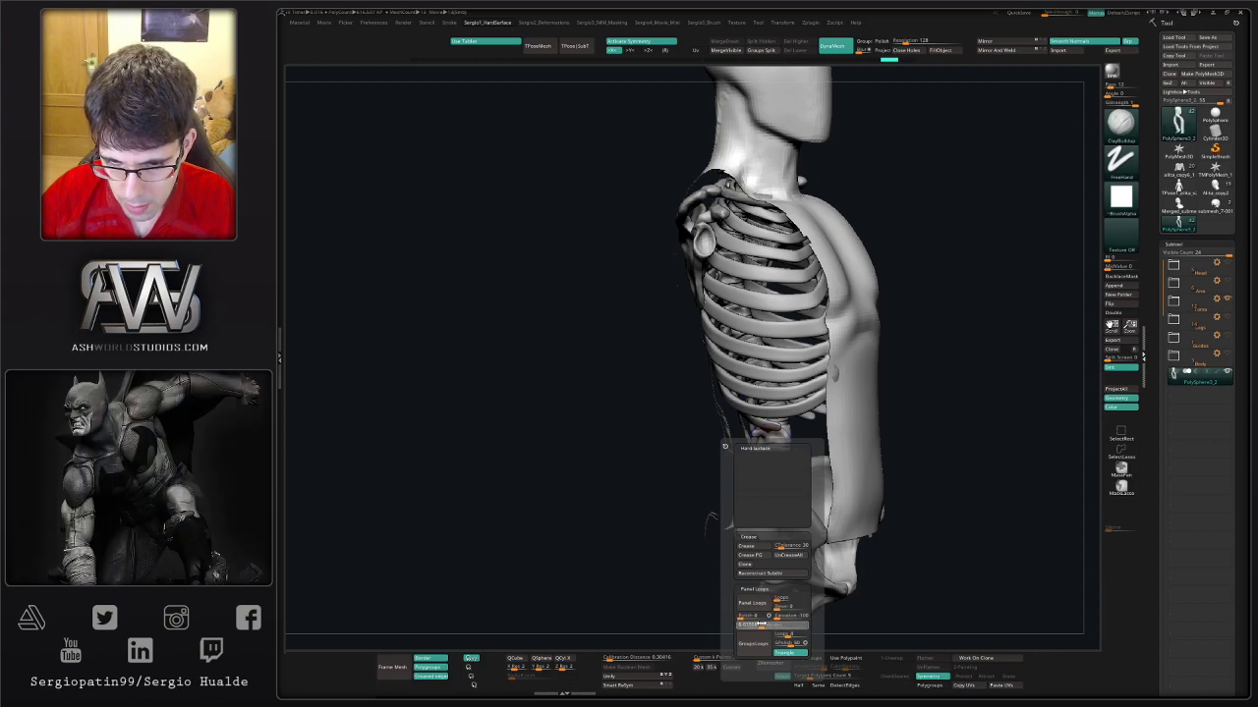
# - Add thickened panels around the back strip's polygroups with Panel Loops
pyautogui.click(752, 603)
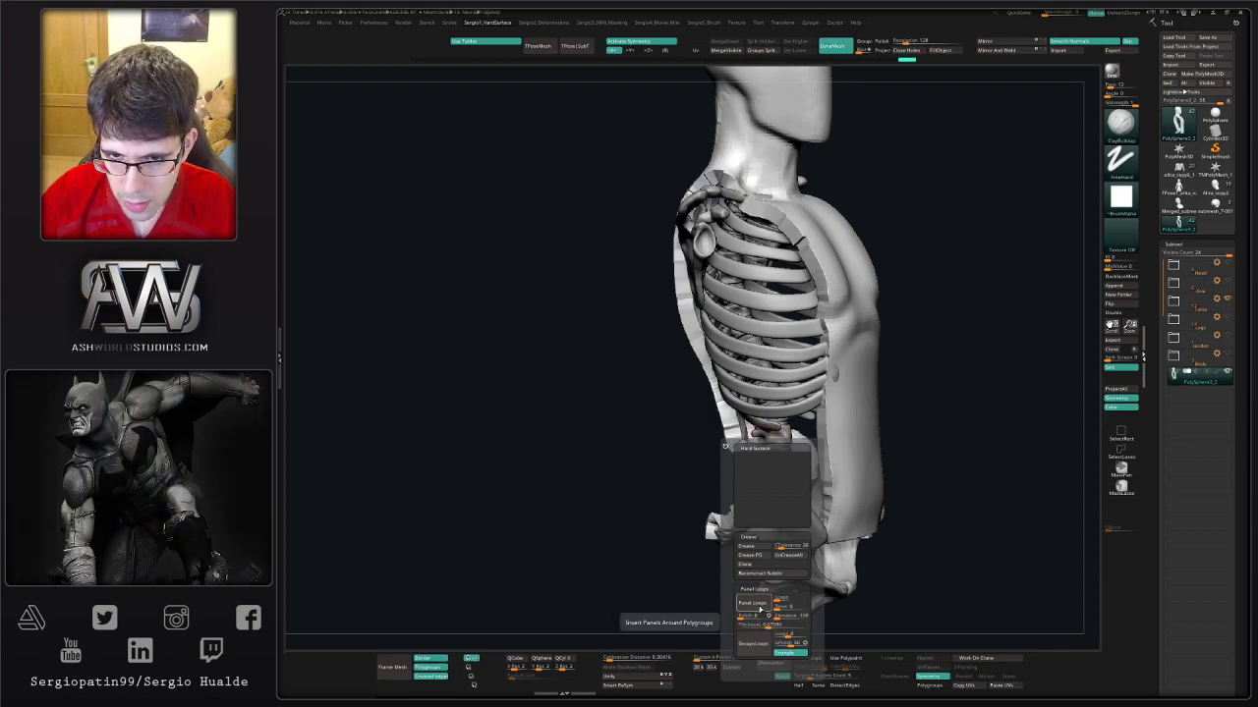
pyautogui.hotkey('ctrl', 'z')
pyautogui.moveTo(678, 570); pyautogui.dragTo(664, 542)
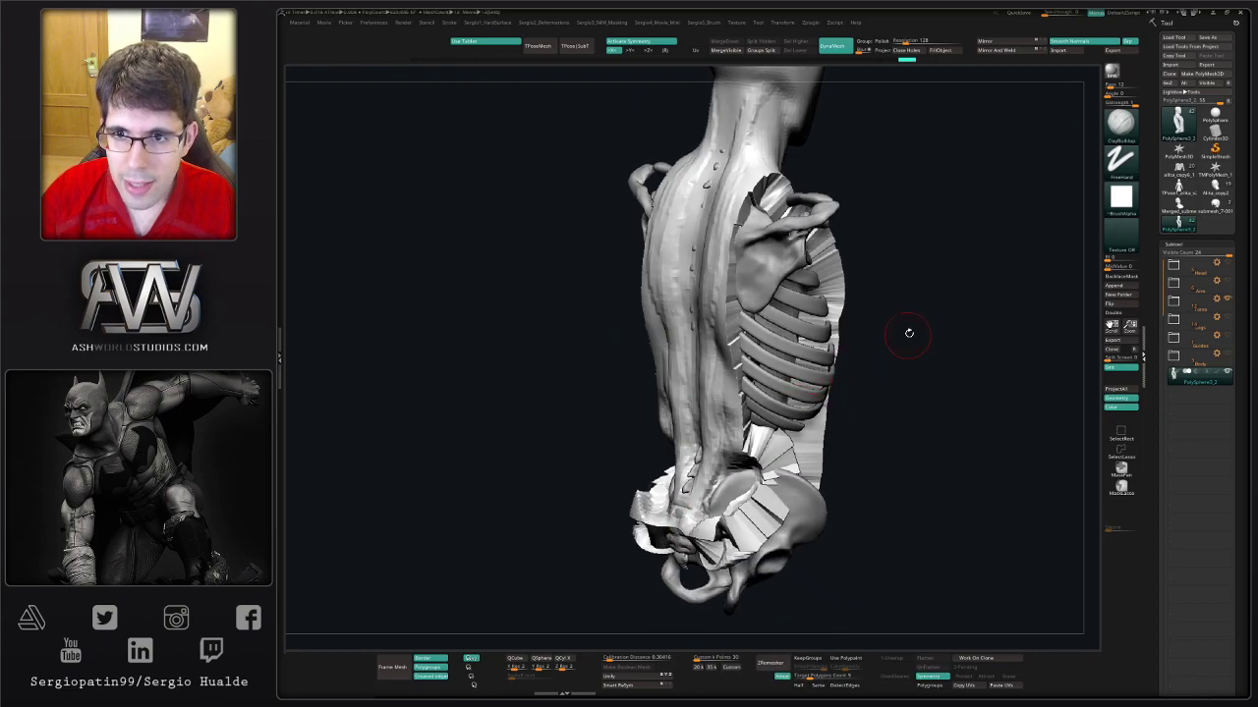
# - Hide the ribcage and smooth the stepped bands on the torso shell
pyautogui.press('shift')
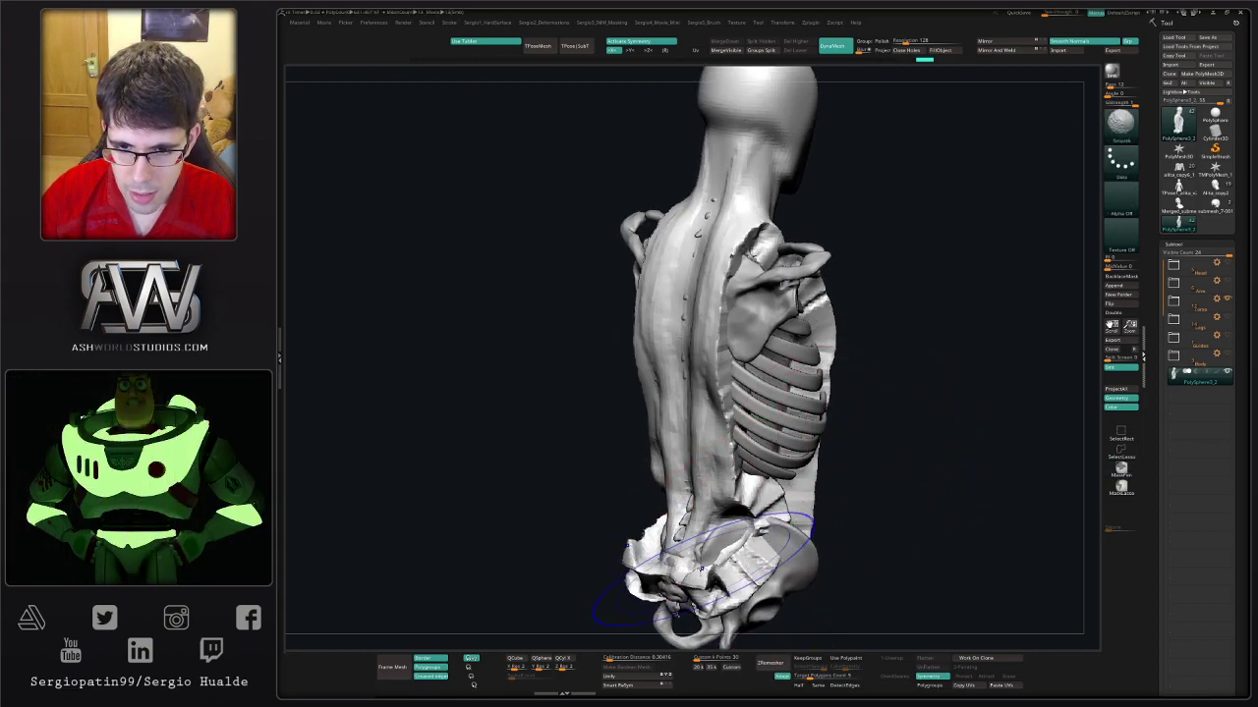
pyautogui.moveTo(848, 508); pyautogui.dragTo(813, 536)
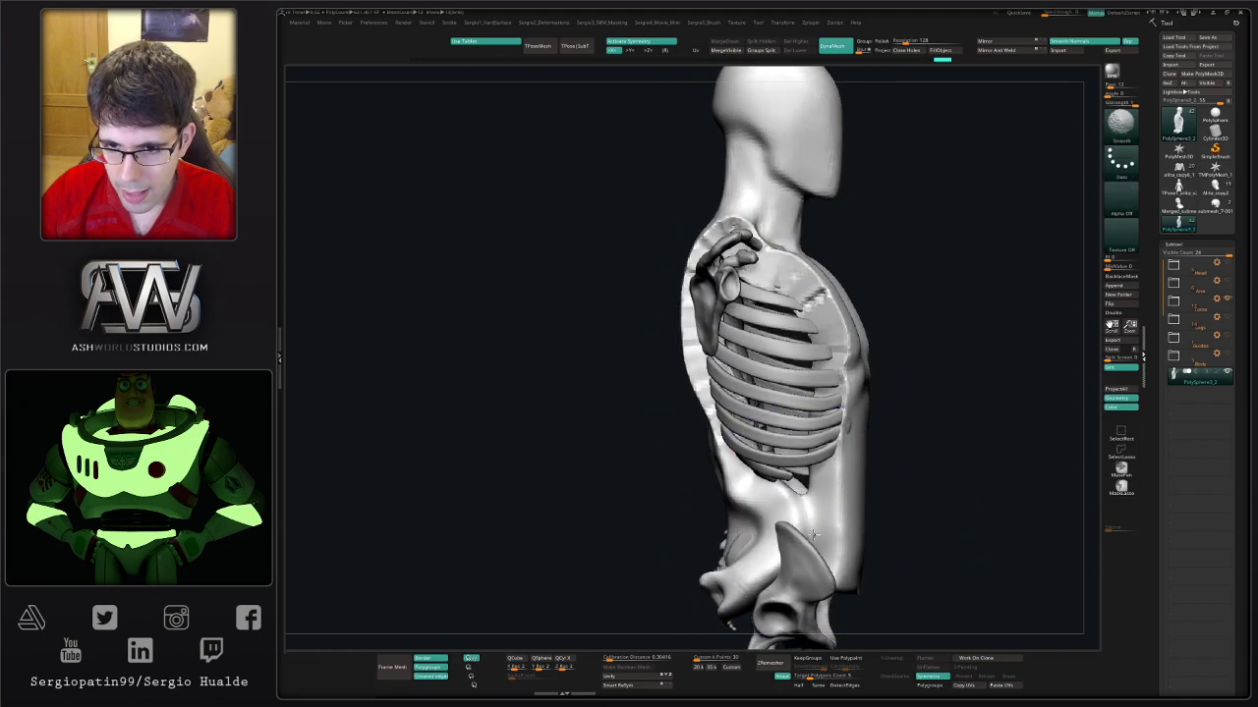
pyautogui.keyDown('ctrl'); pyautogui.keyDown('alt'); pyautogui.keyDown('shift'); pyautogui.moveTo(757, 423); pyautogui.dragTo(747, 275); pyautogui.keyUp('shift'); pyautogui.keyUp('alt'); pyautogui.keyUp('ctrl')
pyautogui.keyDown('shift'); pyautogui.moveTo(716, 344); pyautogui.dragTo(786, 260); pyautogui.keyUp('shift')
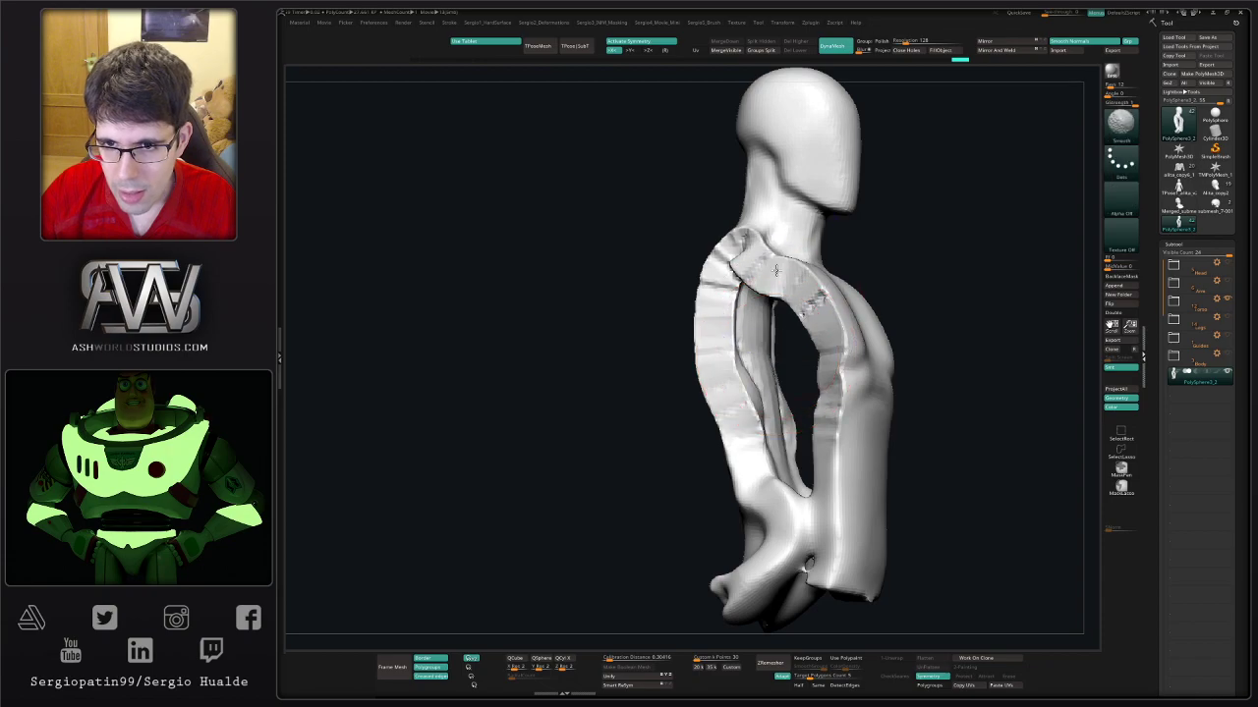
# - Show the hidden ribcage and inner parts again and orbit around the back
pyautogui.keyDown('ctrl'); pyautogui.keyDown('shift'); pyautogui.click(851, 414); pyautogui.keyUp('shift'); pyautogui.keyUp('ctrl')
pyautogui.moveTo(913, 462); pyautogui.dragTo(735, 441)
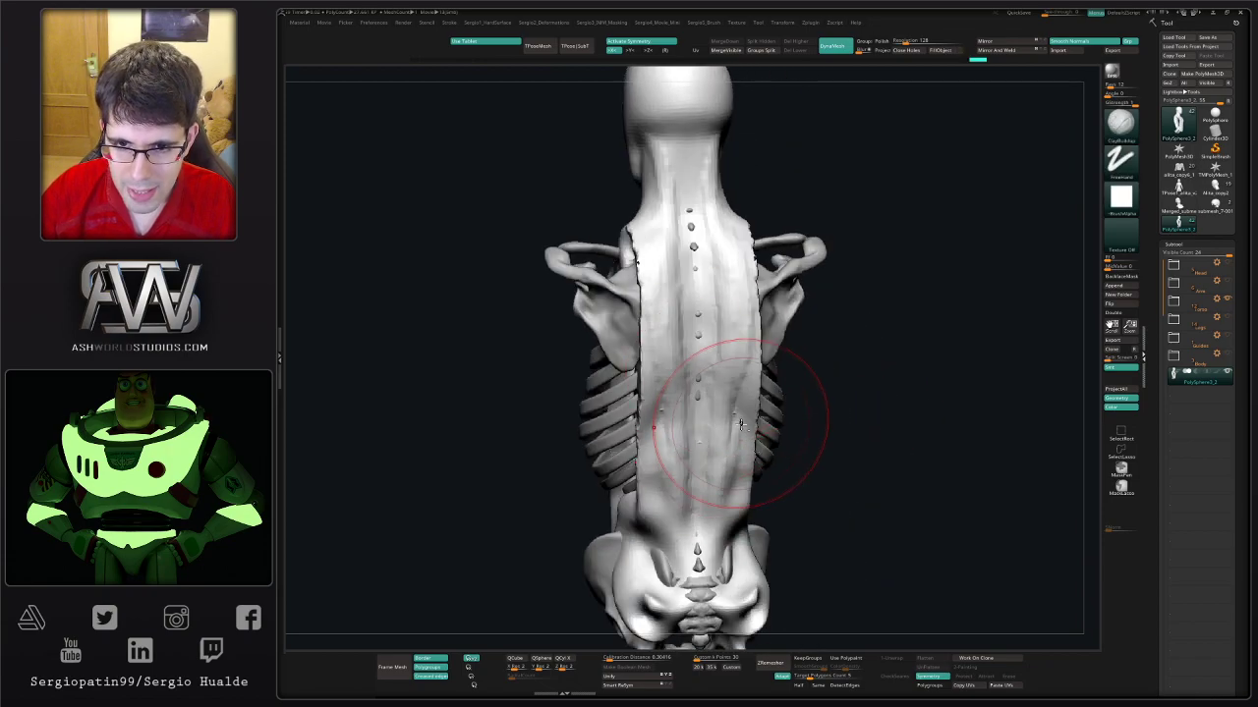
pyautogui.moveTo(742, 424); pyautogui.dragTo(741, 422, button='right')
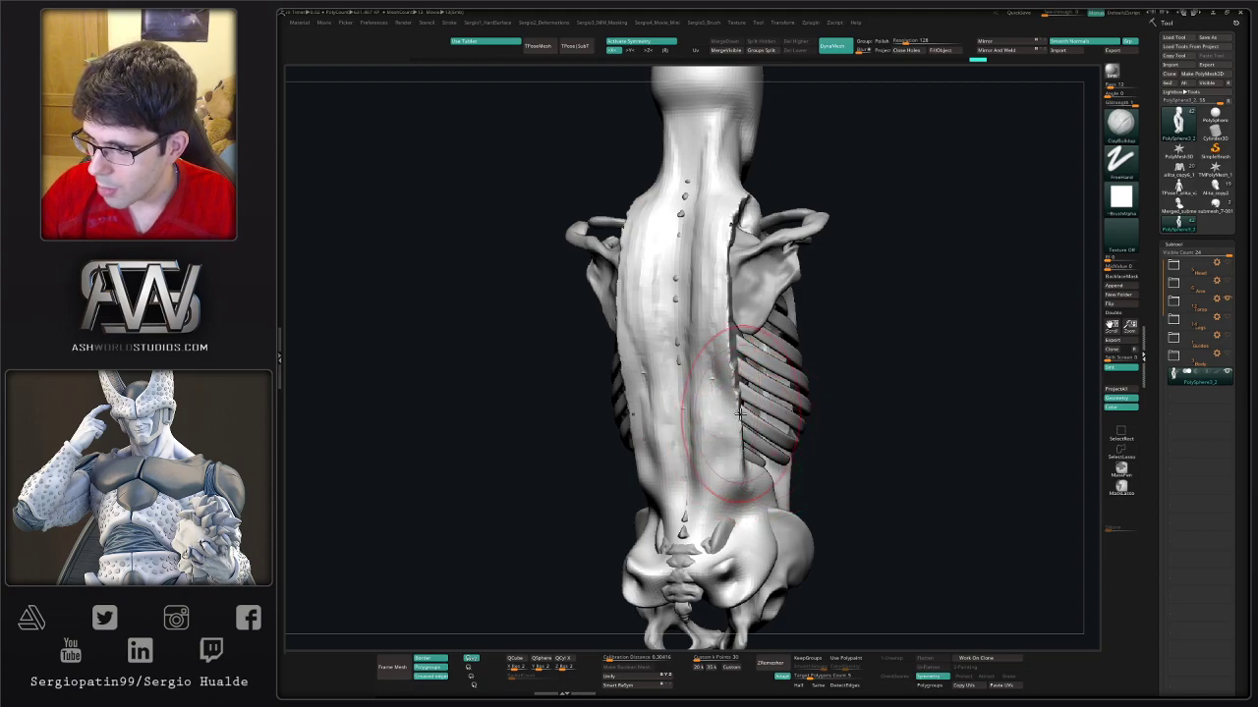
pyautogui.moveTo(740, 413)
pyautogui.mouseDown(button='right')
pyautogui.moveTo(758, 404)
pyautogui.moveTo(674, 393)
pyautogui.moveTo(677, 430)
pyautogui.mouseUp(button='right')
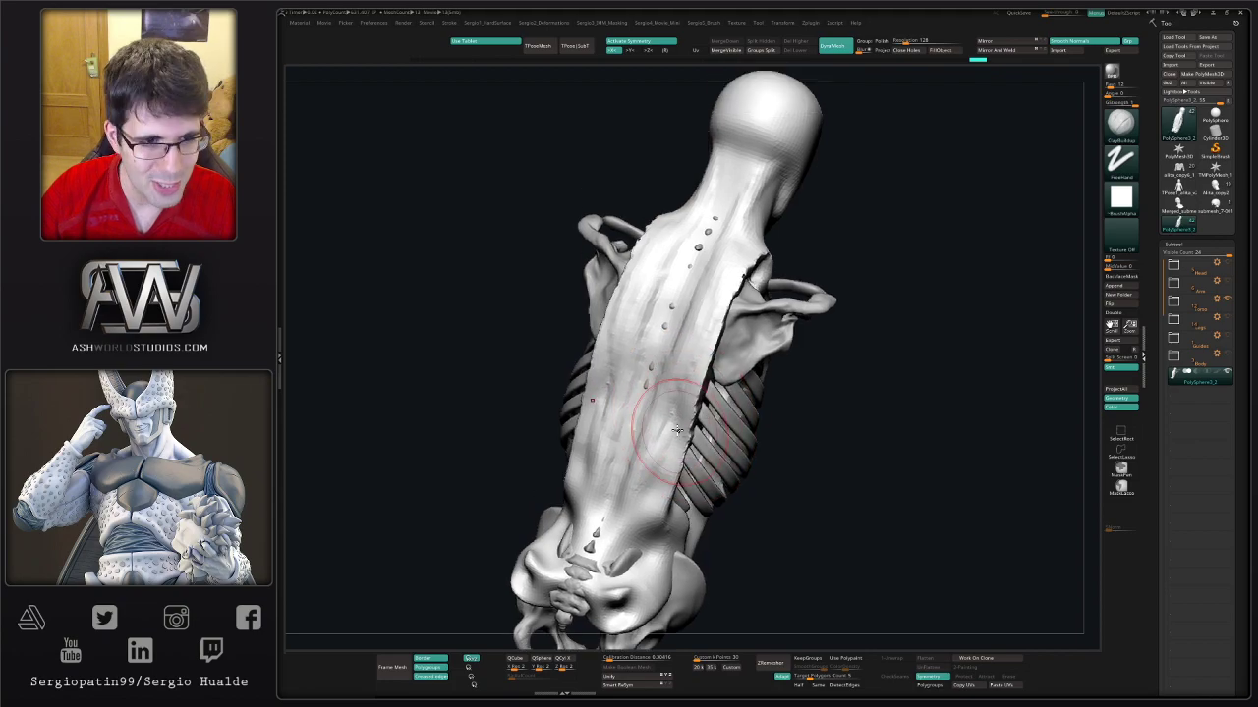
# - Toggle Transp on and off to check the skeleton beneath the back skin
pyautogui.press('b')
pyautogui.press('d')
pyautogui.press('s')
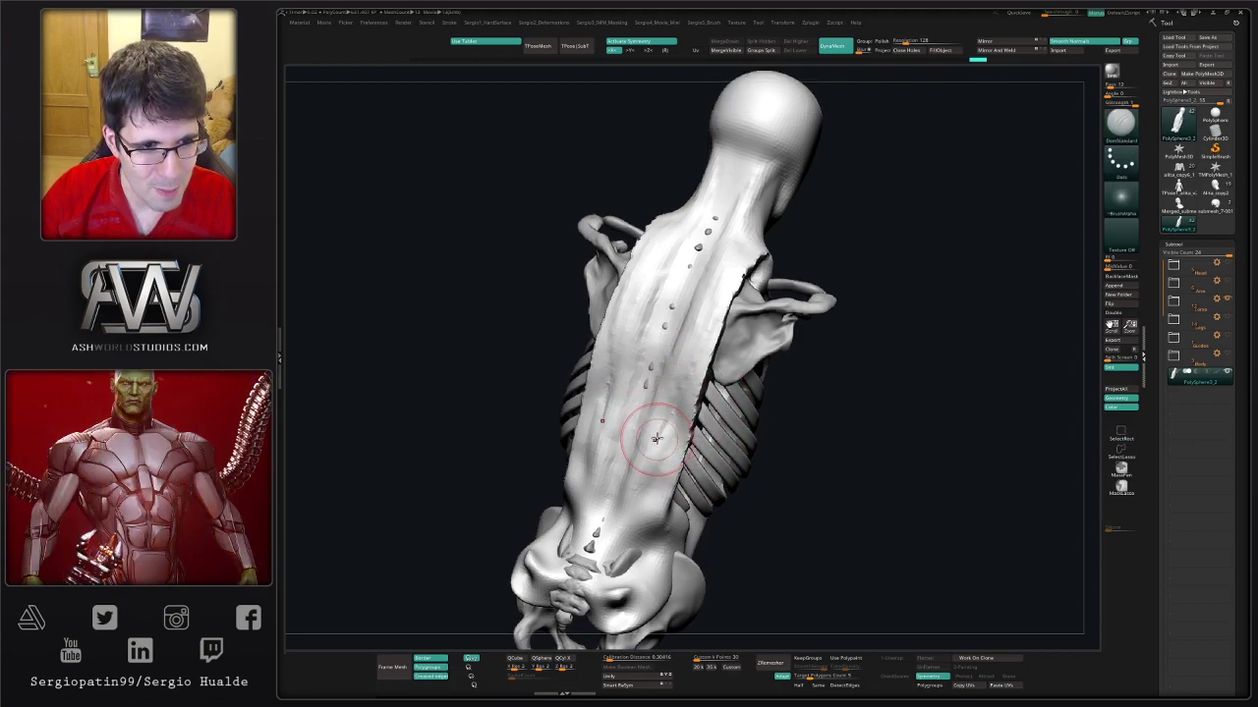
pyautogui.hotkey('ctrl', 'shift', 't')
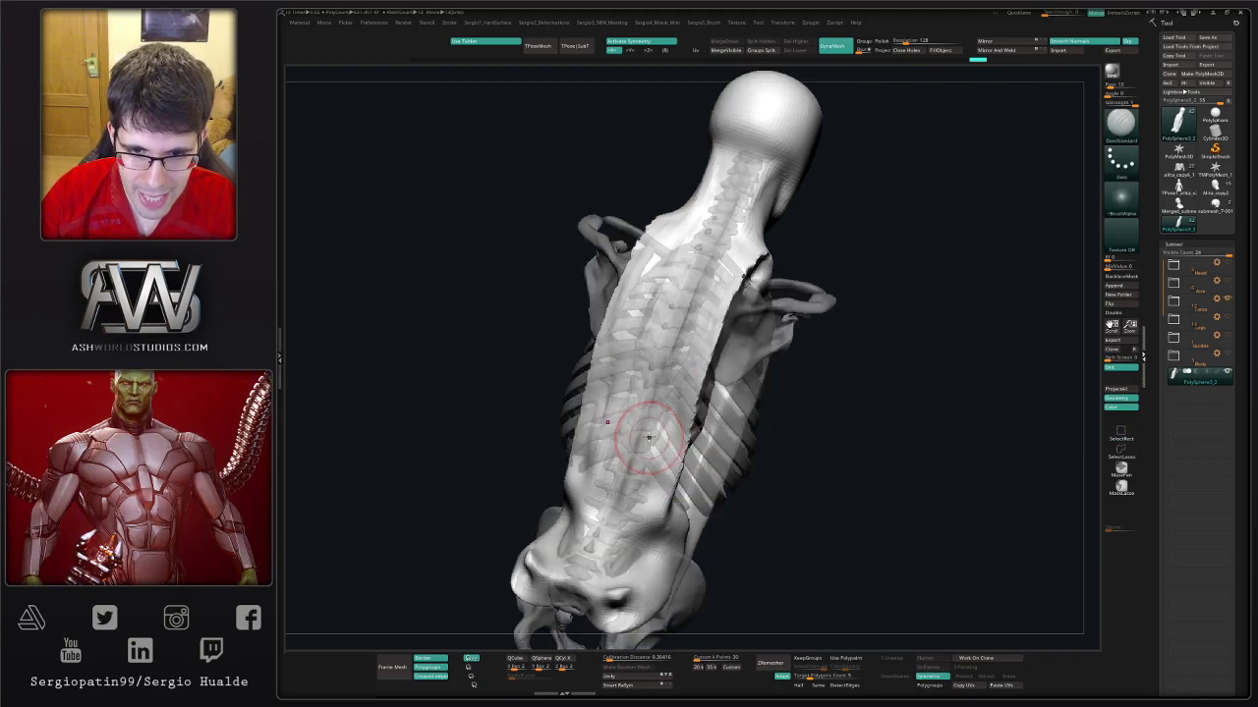
pyautogui.hotkey('ctrl', 'shift', 't')
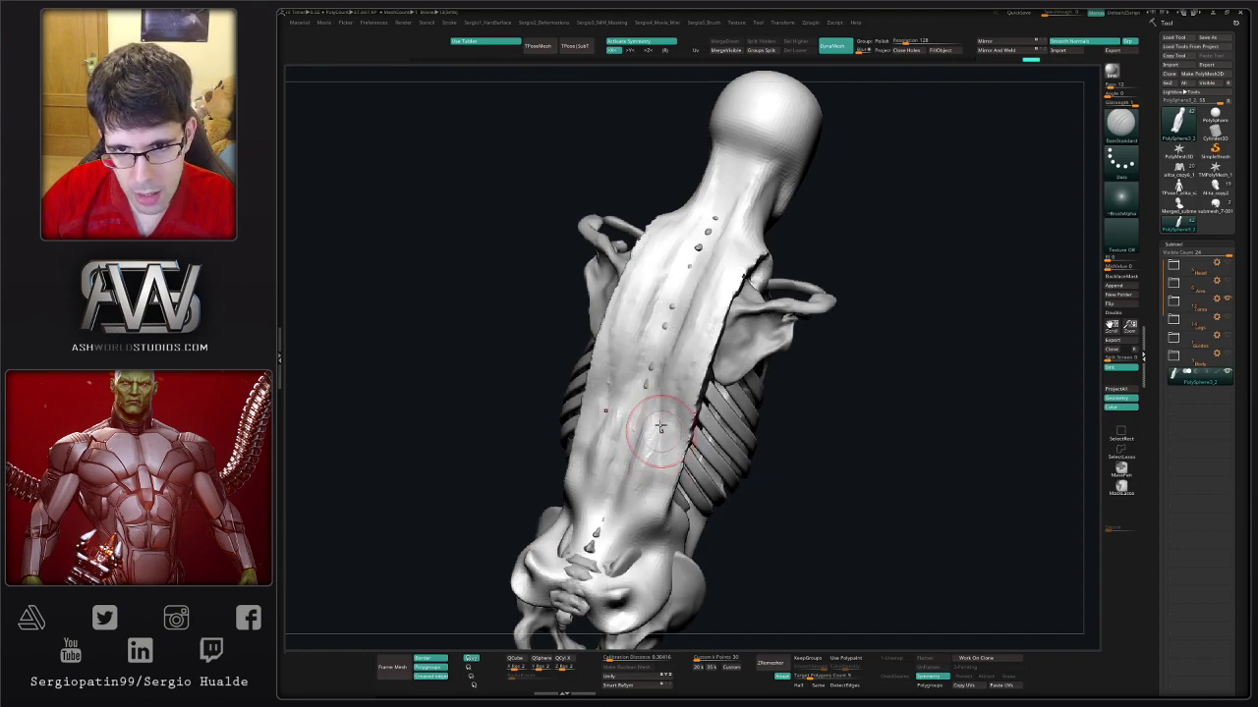
pyautogui.moveTo(657, 494); pyautogui.dragTo(653, 508, button='right')
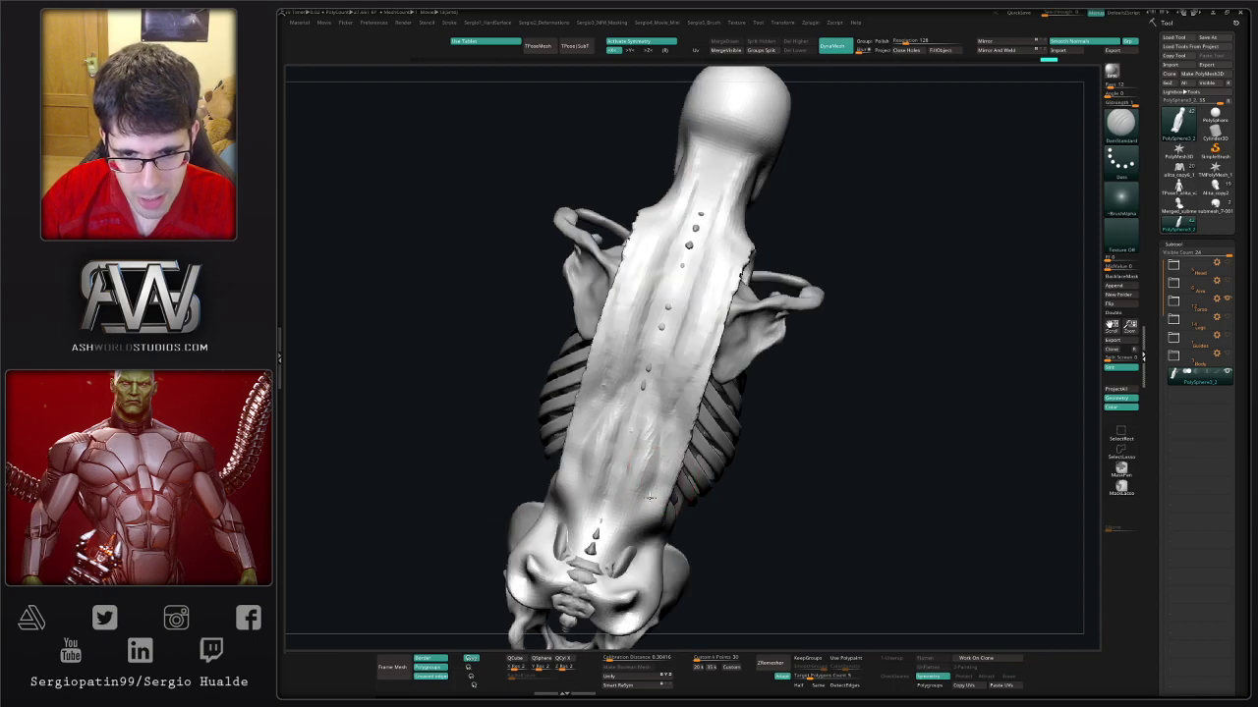
pyautogui.press('space')
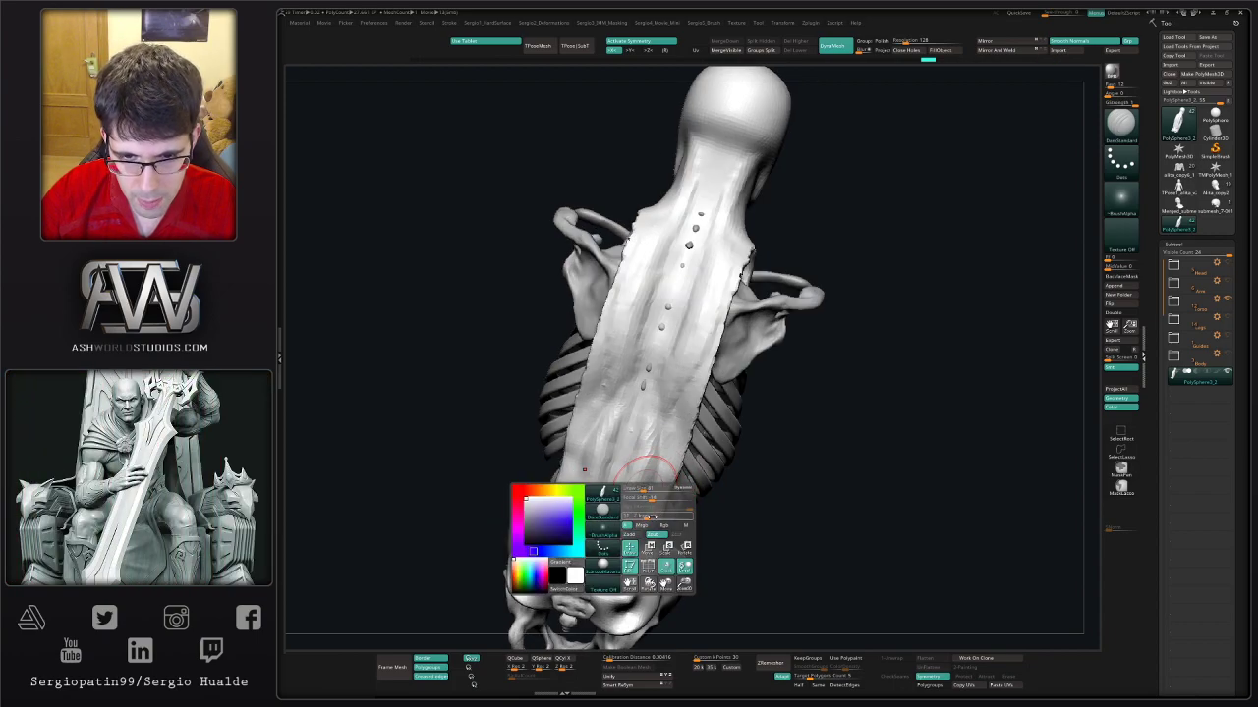
pyautogui.press('s')
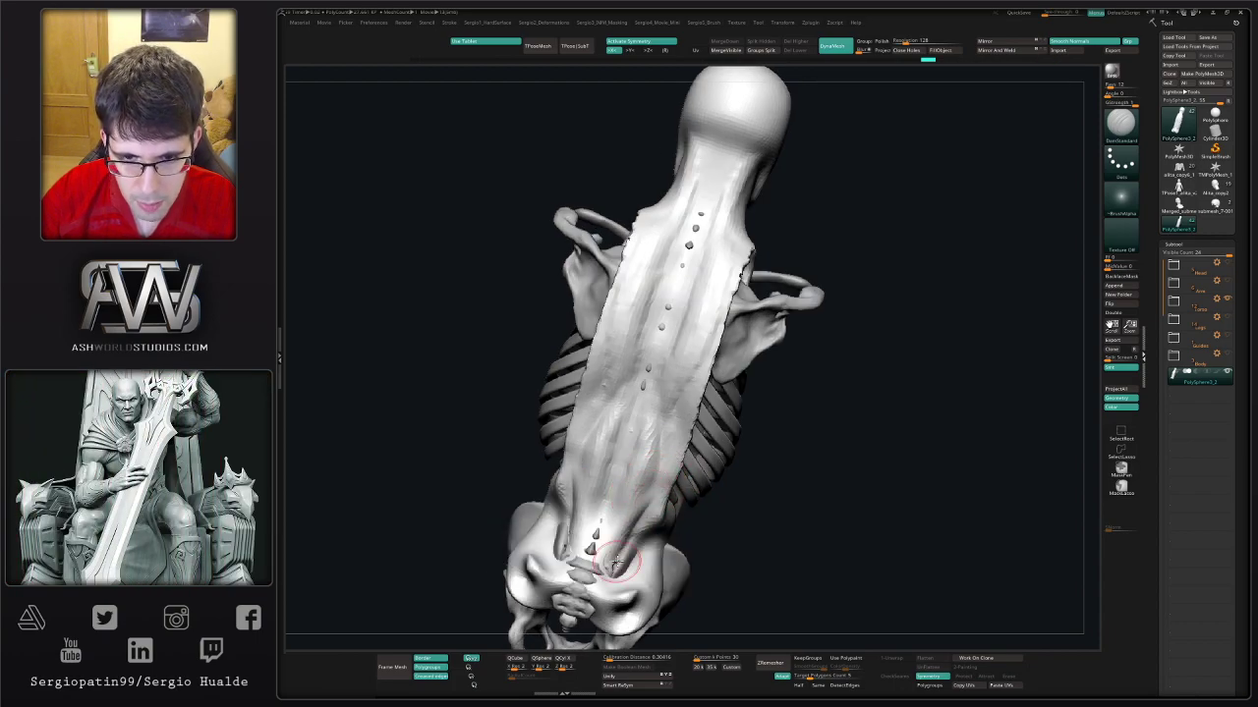
# - Switch to the ClayBuildup brush and face the back straight on
pyautogui.moveTo(625, 542); pyautogui.dragTo(622, 499, button='right')
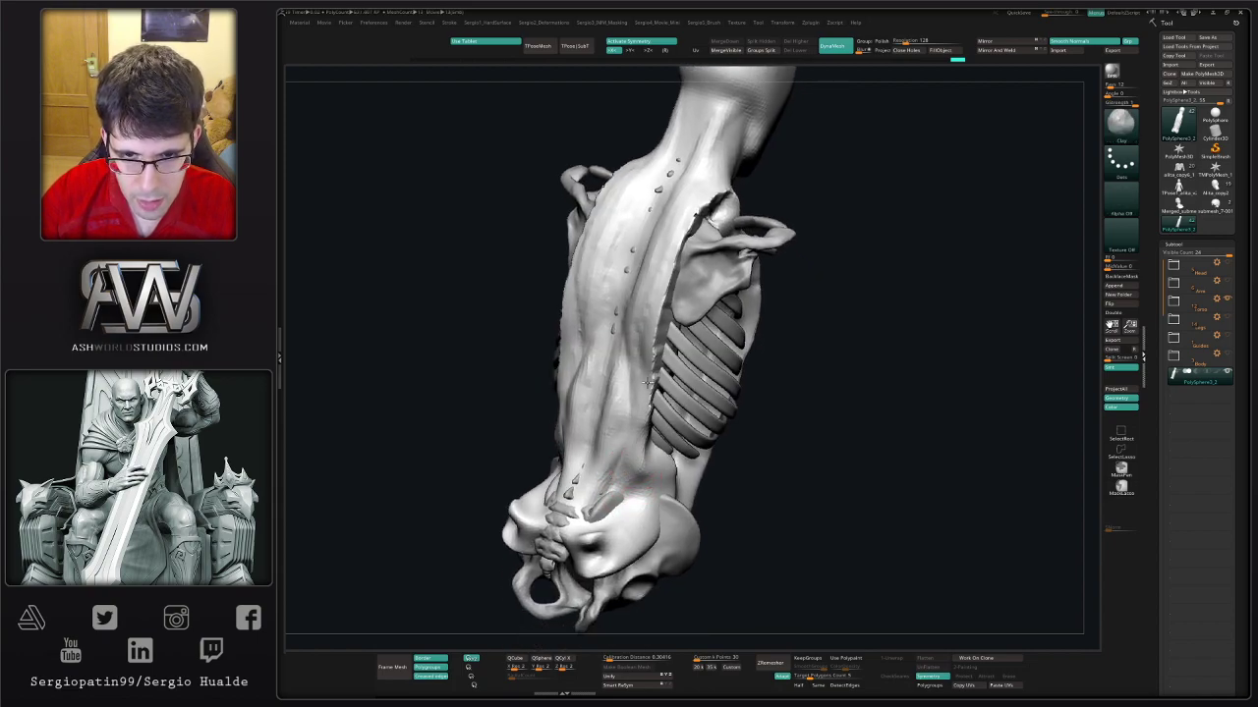
pyautogui.press('b')
pyautogui.press('c')
pyautogui.press('b')
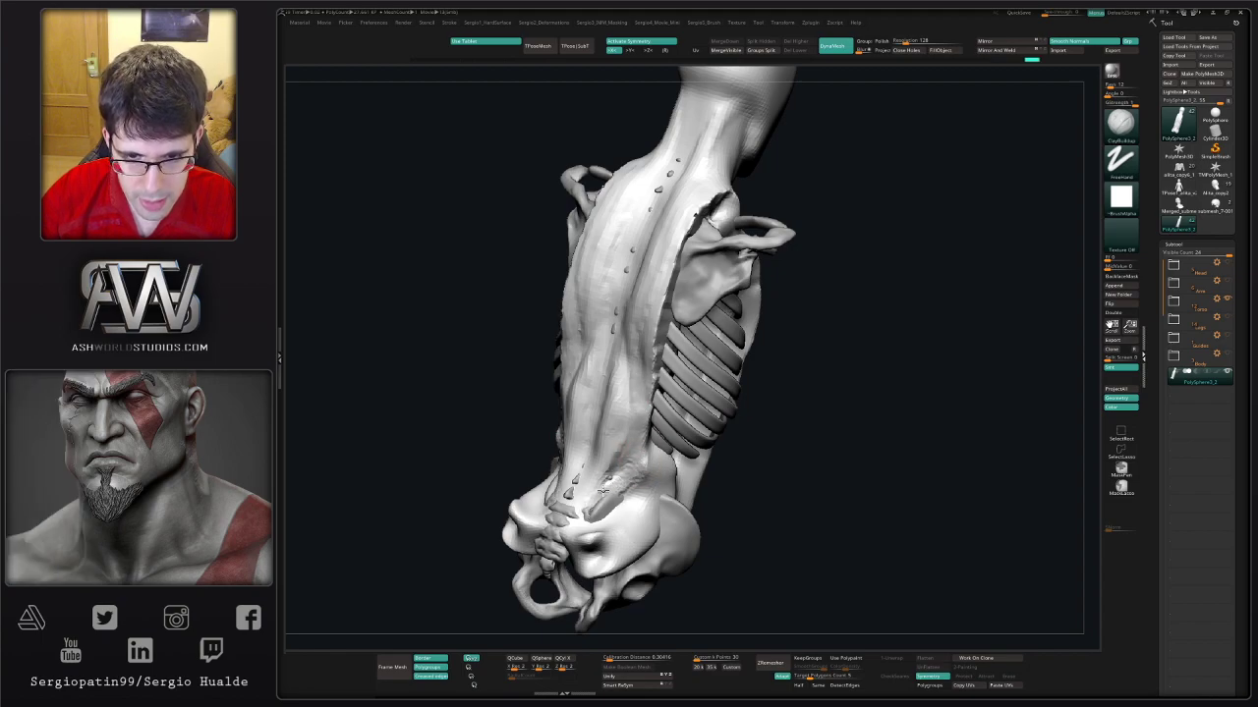
pyautogui.moveTo(666, 482); pyautogui.dragTo(634, 515, button='right')
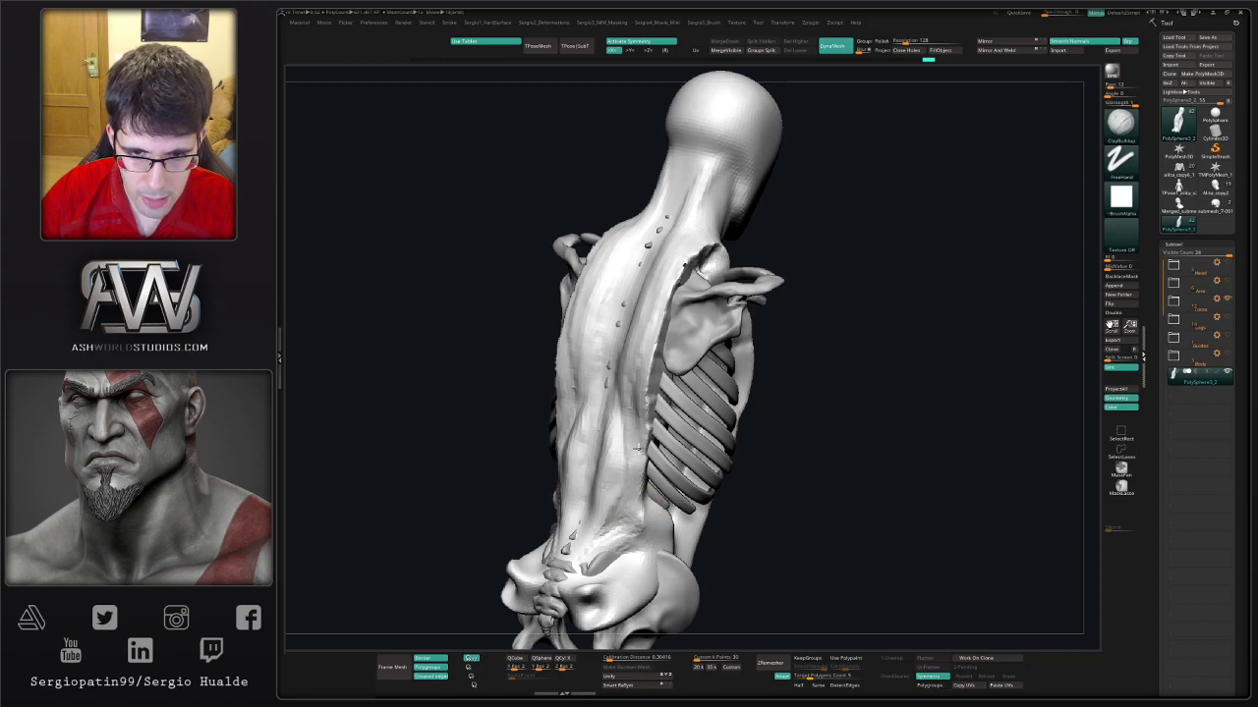
pyautogui.moveTo(637, 448); pyautogui.dragTo(641, 449, button='right')
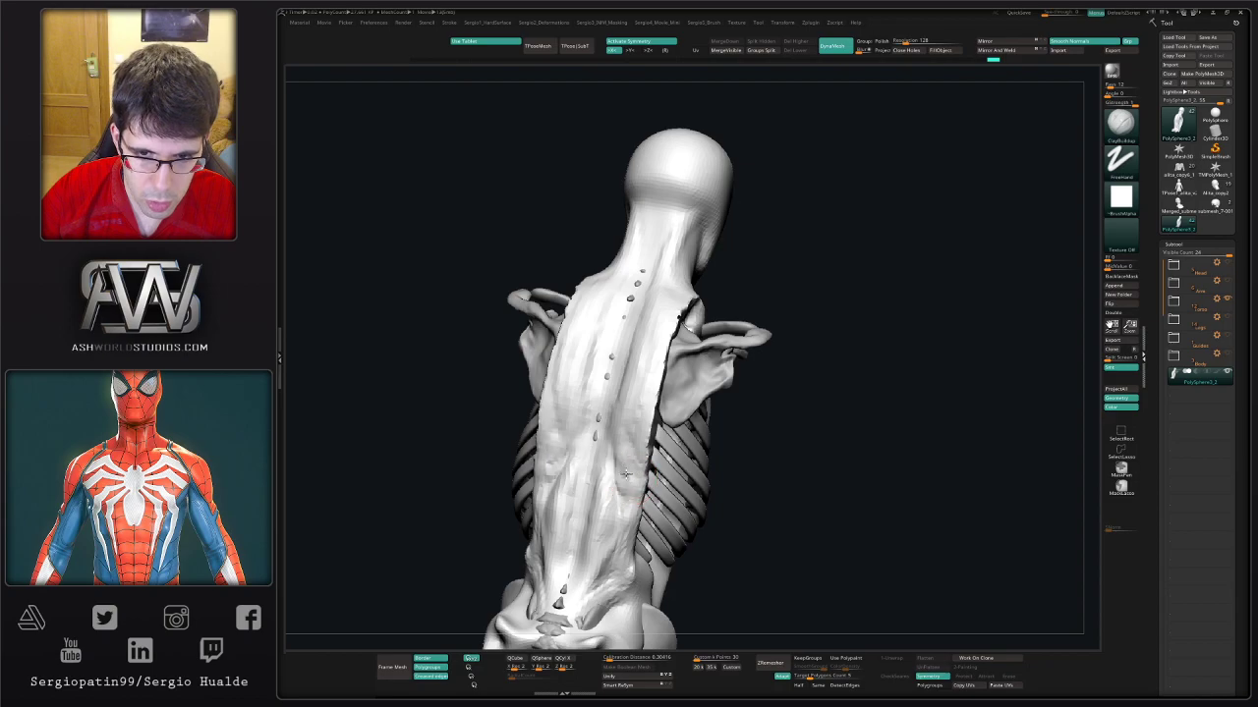
# - Carve a first mirrored crease into the back with DamStandard
pyautogui.moveTo(625, 473)
pyautogui.mouseDown(button='right')
pyautogui.moveTo(697, 428)
pyautogui.moveTo(688, 379)
pyautogui.moveTo(724, 409)
pyautogui.moveTo(687, 412)
pyautogui.moveTo(676, 435)
pyautogui.mouseUp(button='right')
pyautogui.press('b')
pyautogui.press('m')
pyautogui.press('v')
pyautogui.press('b')
pyautogui.press('d')
pyautogui.press('s')
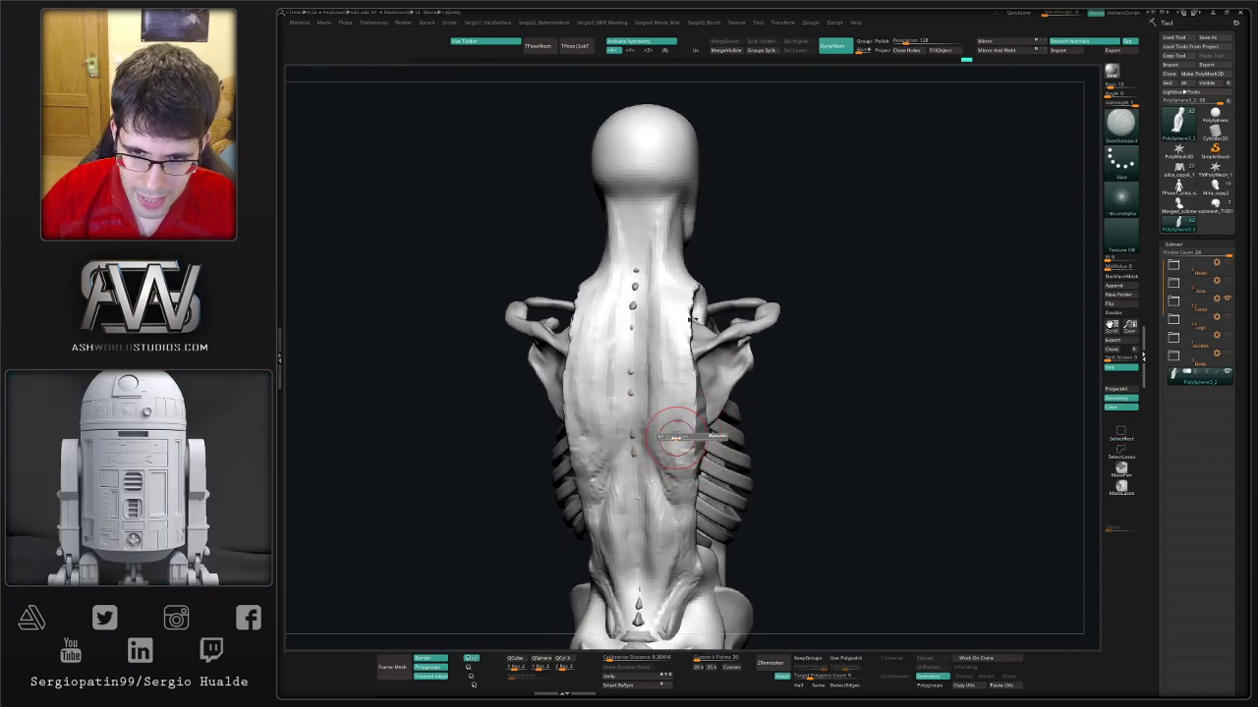
pyautogui.moveTo(694, 391); pyautogui.dragTo(669, 439)
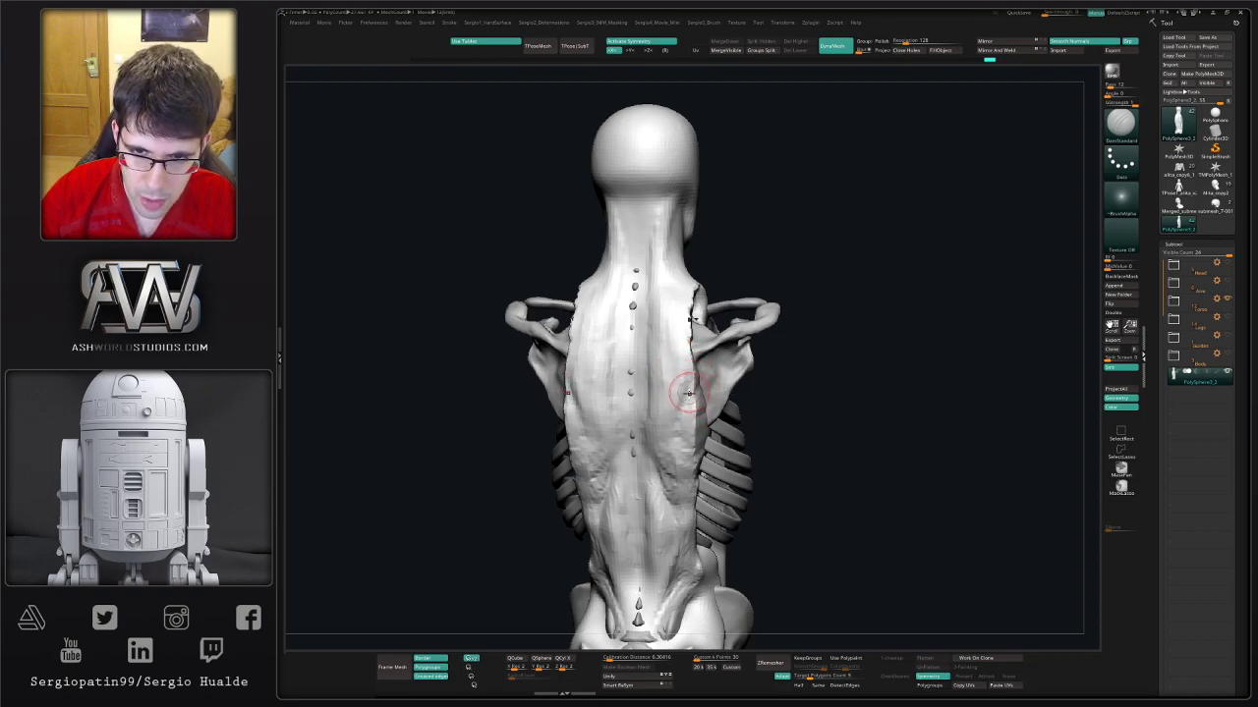
# - Carve mirrored grooves beside the spine, along the shoulder-blade edges and down the back centre
pyautogui.press('space')
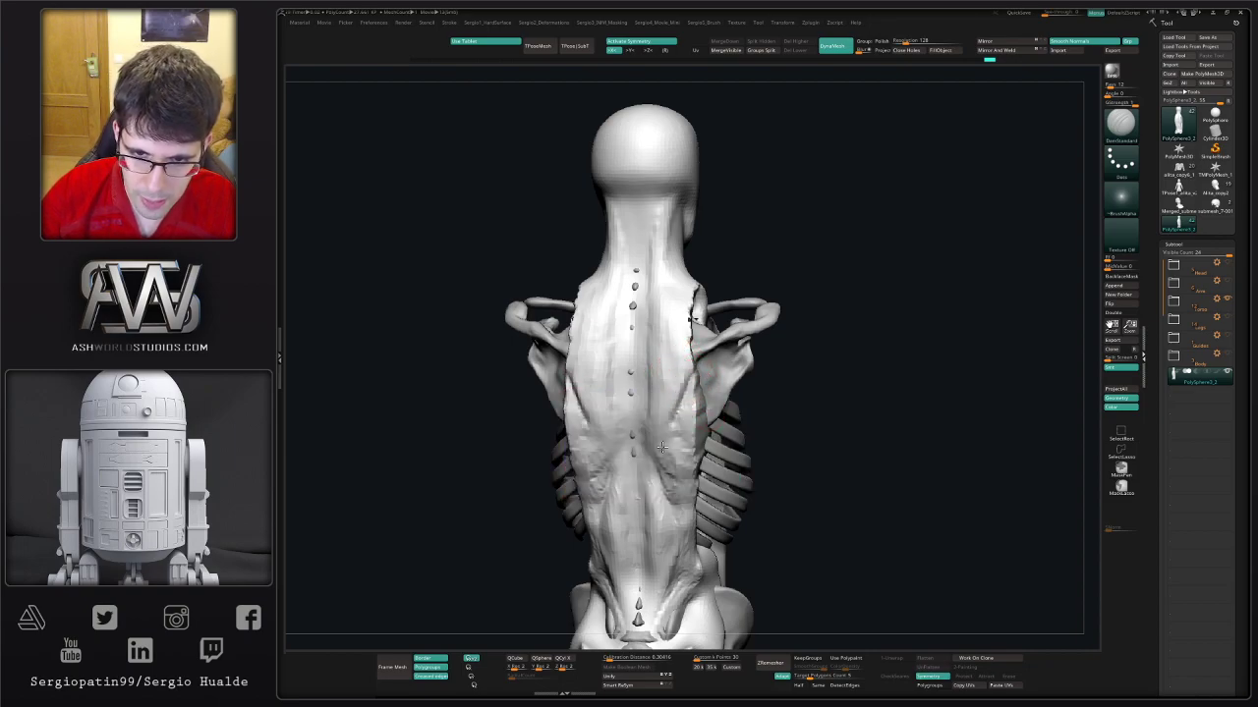
pyautogui.moveTo(679, 512)
pyautogui.mouseDown(button='right')
pyautogui.moveTo(692, 512)
pyautogui.moveTo(668, 427)
pyautogui.moveTo(641, 441)
pyautogui.mouseUp(button='right')
pyautogui.moveTo(672, 369); pyautogui.dragTo(654, 506)
pyautogui.moveTo(678, 442); pyautogui.dragTo(676, 379)
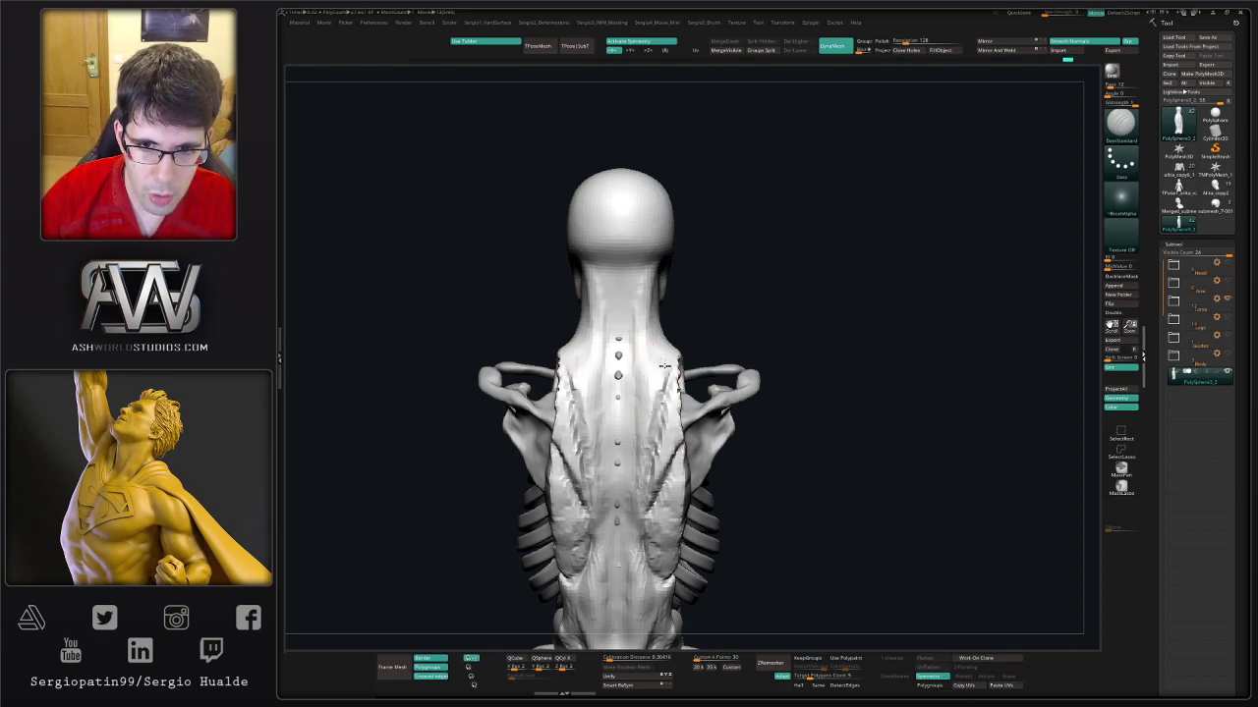
pyautogui.moveTo(665, 390); pyautogui.dragTo(636, 403, button='right')
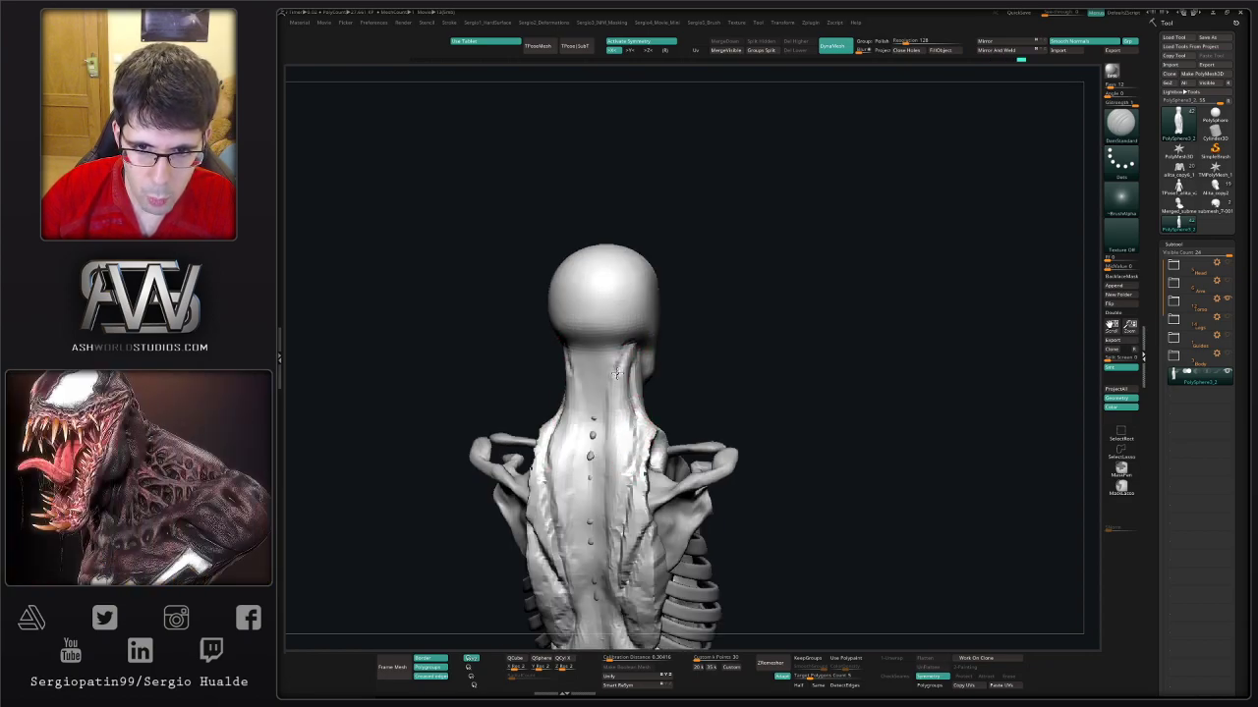
pyautogui.moveTo(616, 374); pyautogui.dragTo(633, 372, button='right')
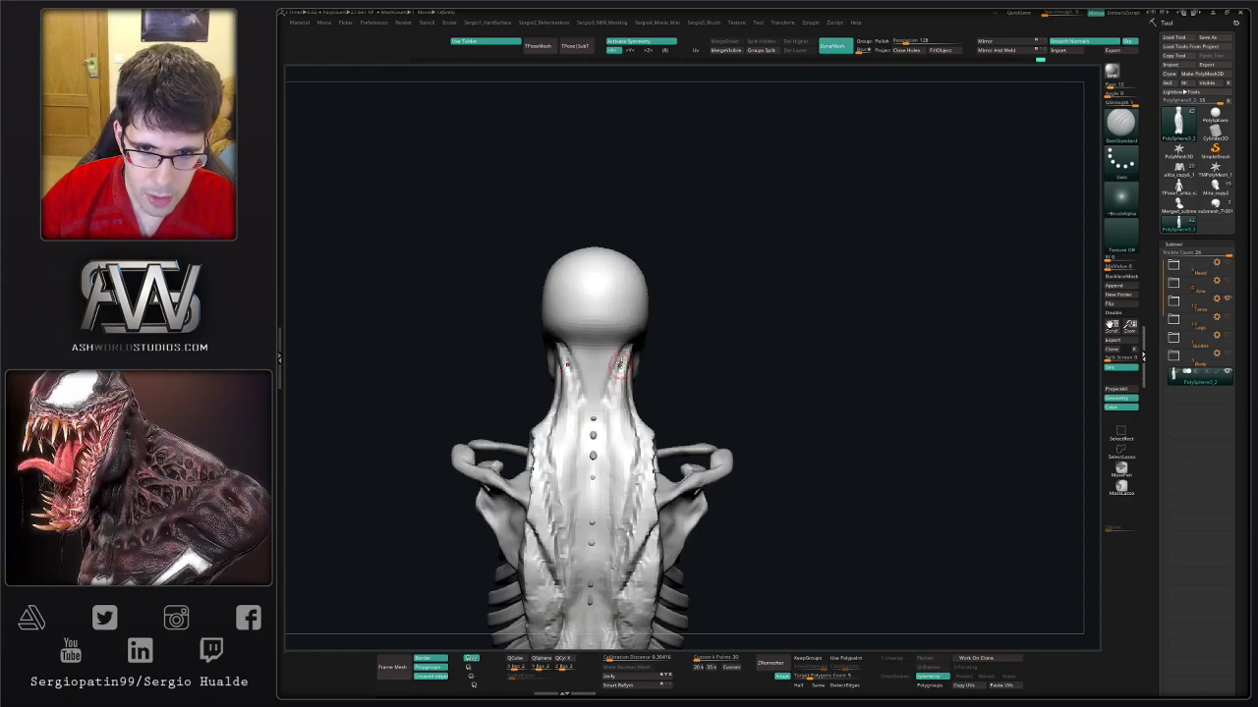
pyautogui.moveTo(619, 364); pyautogui.dragTo(610, 503)
pyautogui.keyDown('alt'); pyautogui.moveTo(606, 450); pyautogui.dragTo(645, 436, button='right'); pyautogui.keyUp('alt')
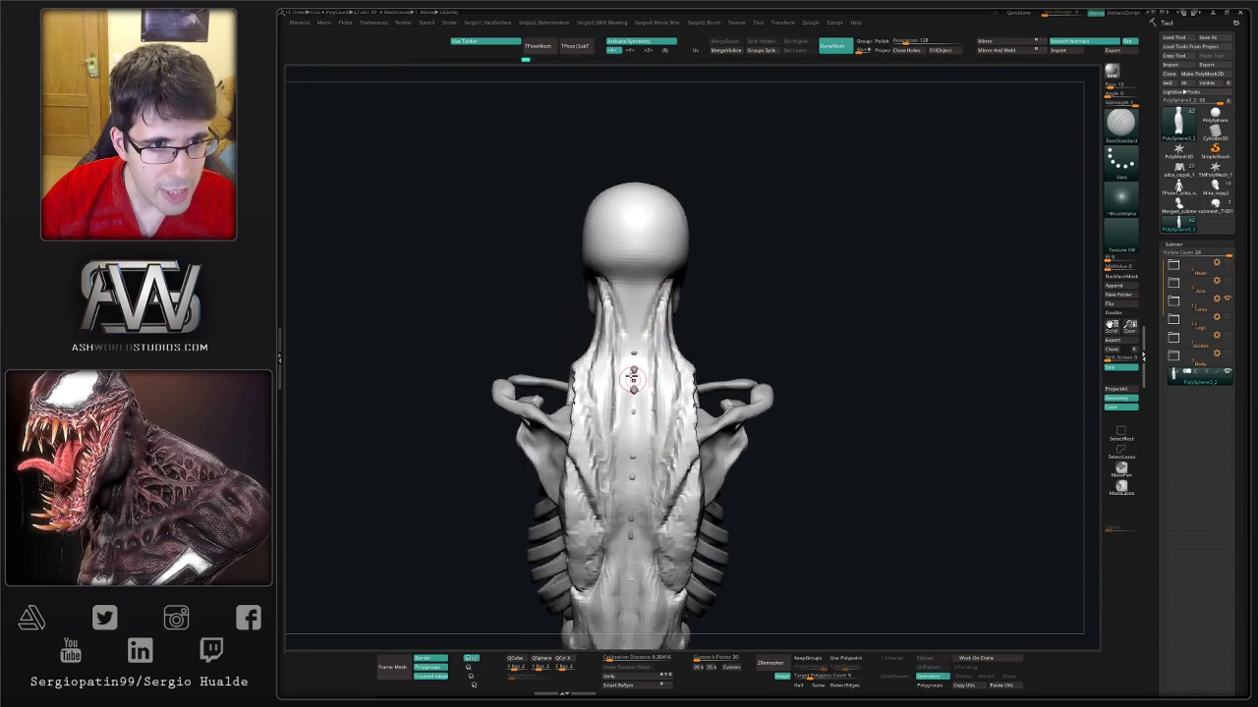
pyautogui.moveTo(659, 455); pyautogui.dragTo(649, 401)
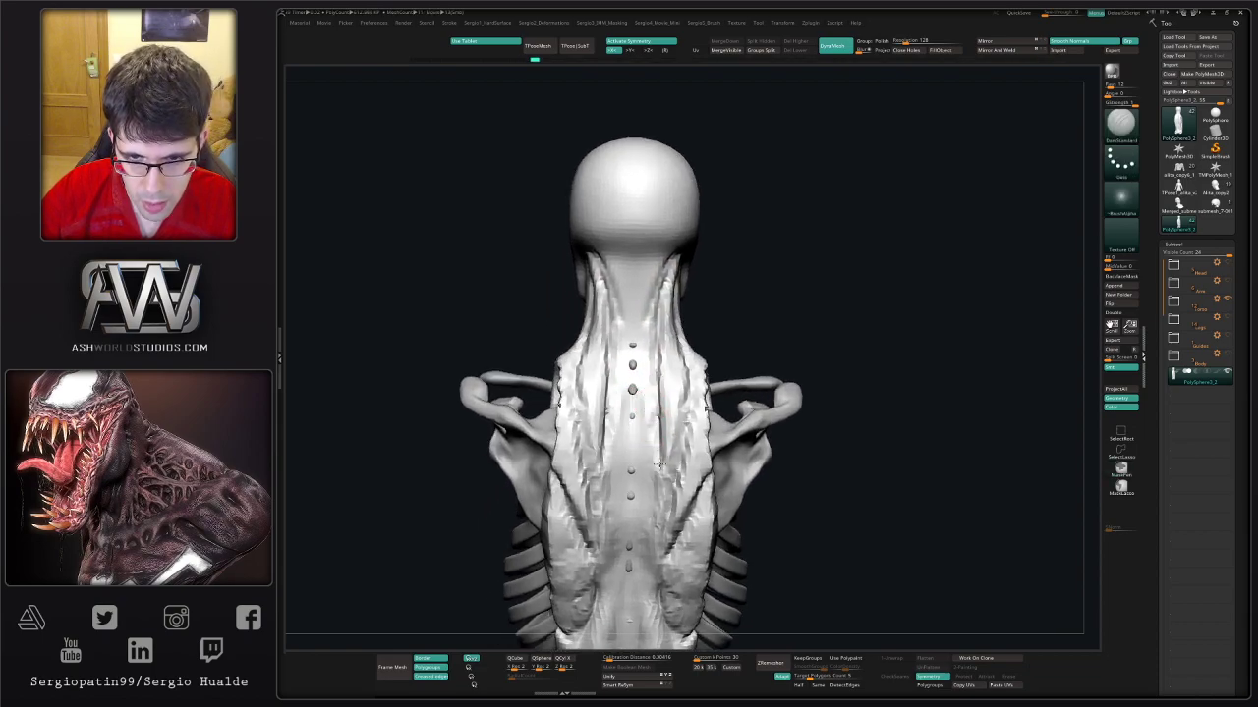
pyautogui.keyDown('alt'); pyautogui.moveTo(658, 413); pyautogui.dragTo(662, 431, button='right'); pyautogui.keyUp('alt')
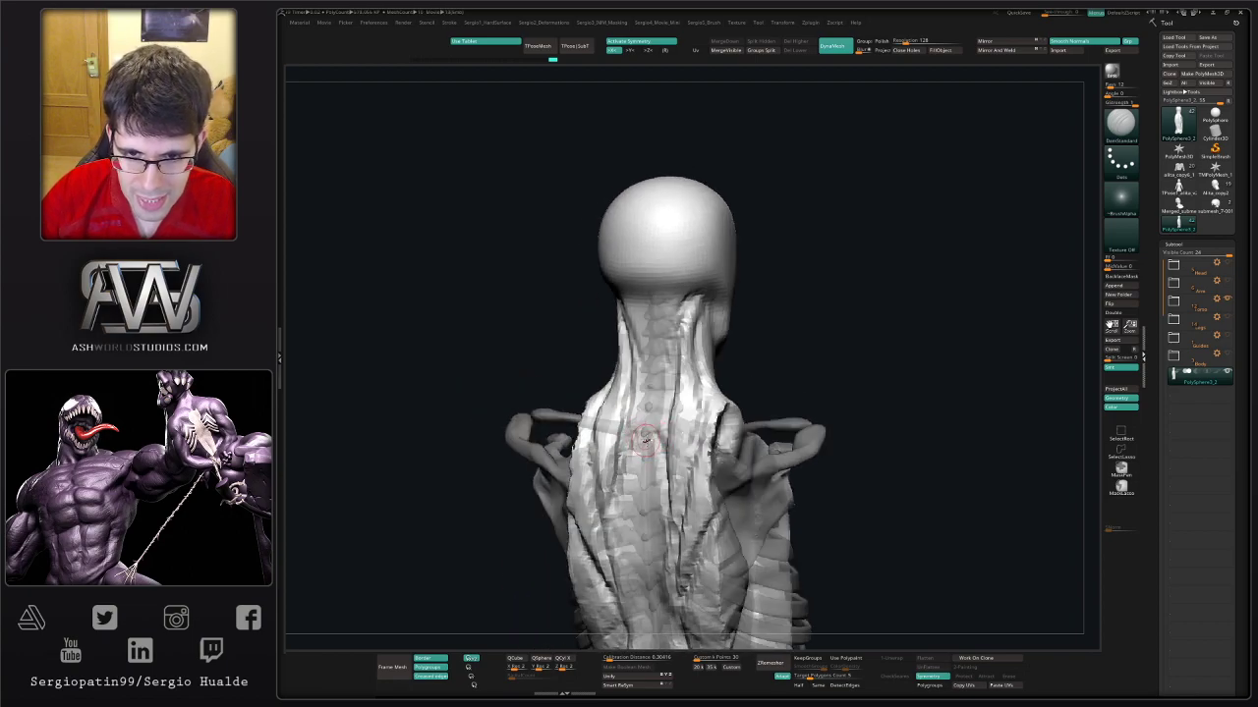
# - Select the back muscle subtool and build up the neck with ClayBuildup
pyautogui.keyDown('alt'); pyautogui.click(661, 433); pyautogui.keyUp('alt')
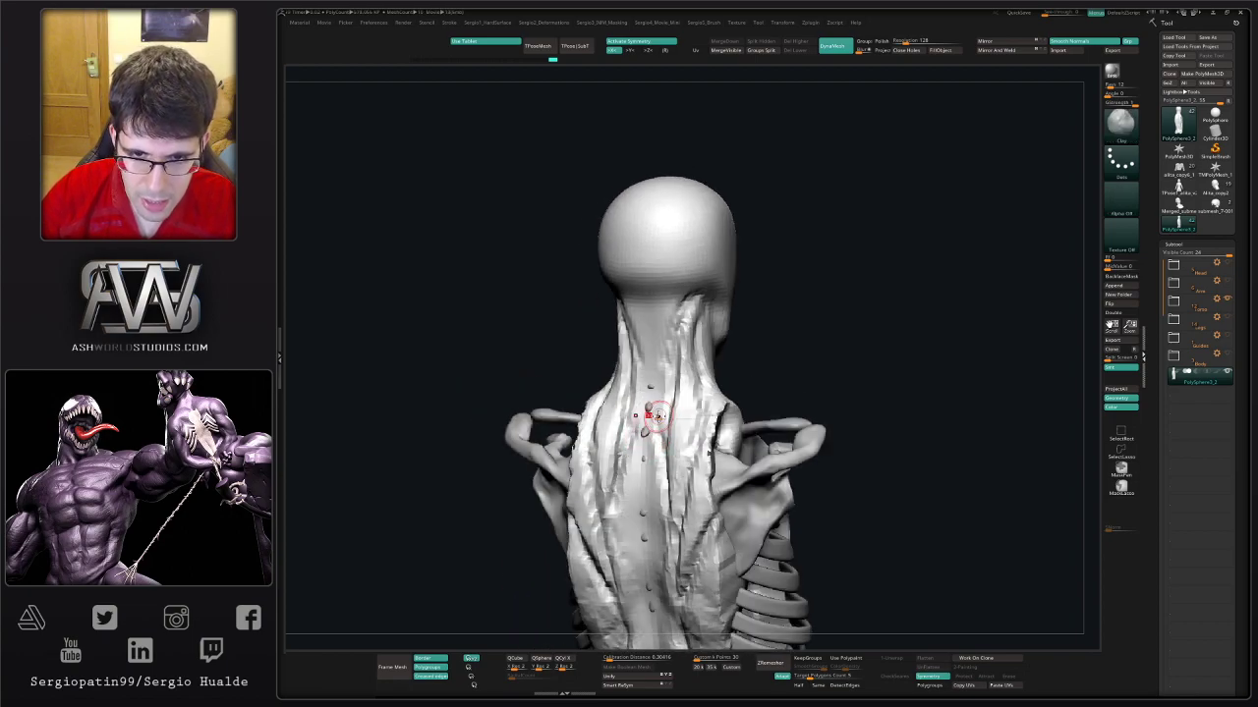
pyautogui.press('b')
pyautogui.press('c')
pyautogui.press('b')
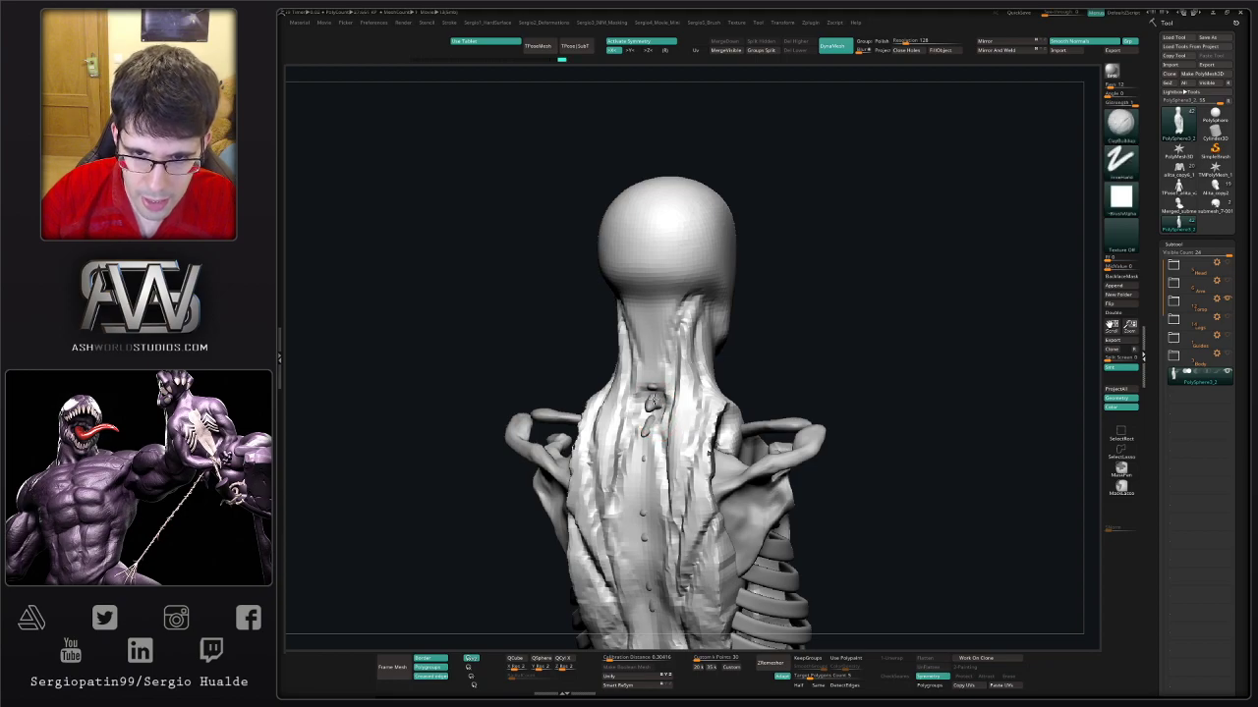
pyautogui.moveTo(651, 403); pyautogui.dragTo(670, 290)
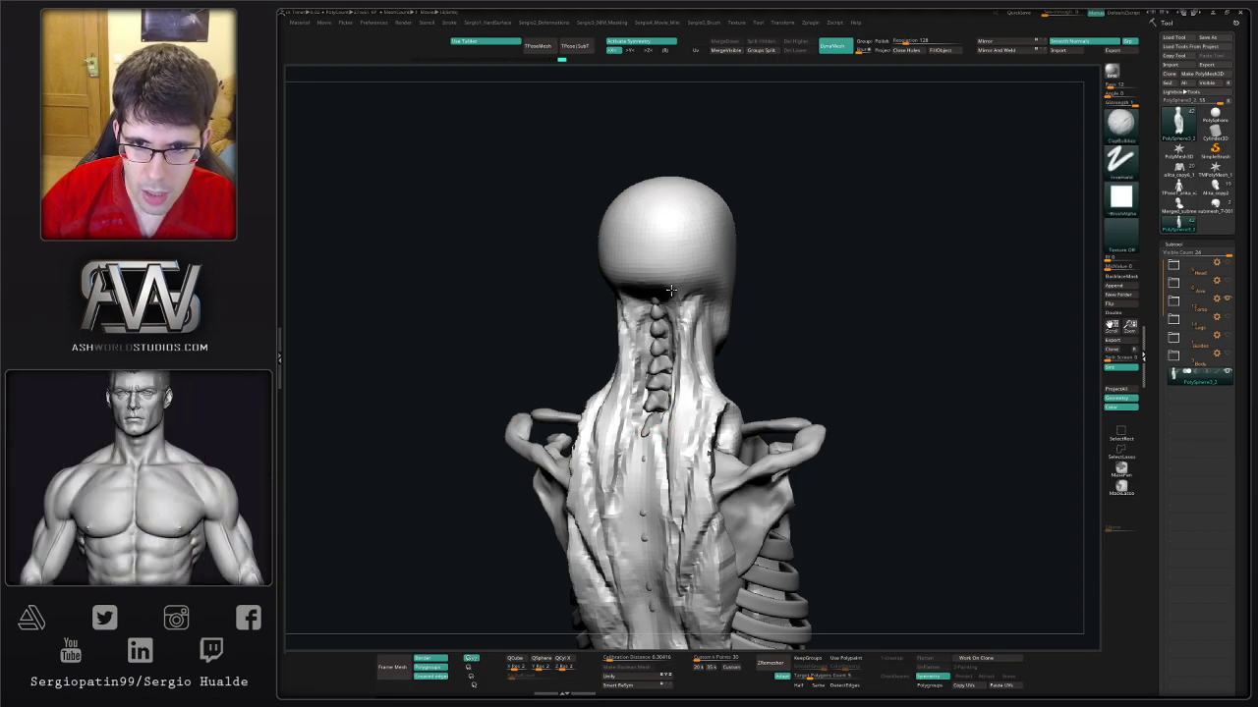
pyautogui.keyDown('shift'); pyautogui.moveTo(659, 324); pyautogui.dragTo(793, 286, button='right'); pyautogui.keyUp('shift')
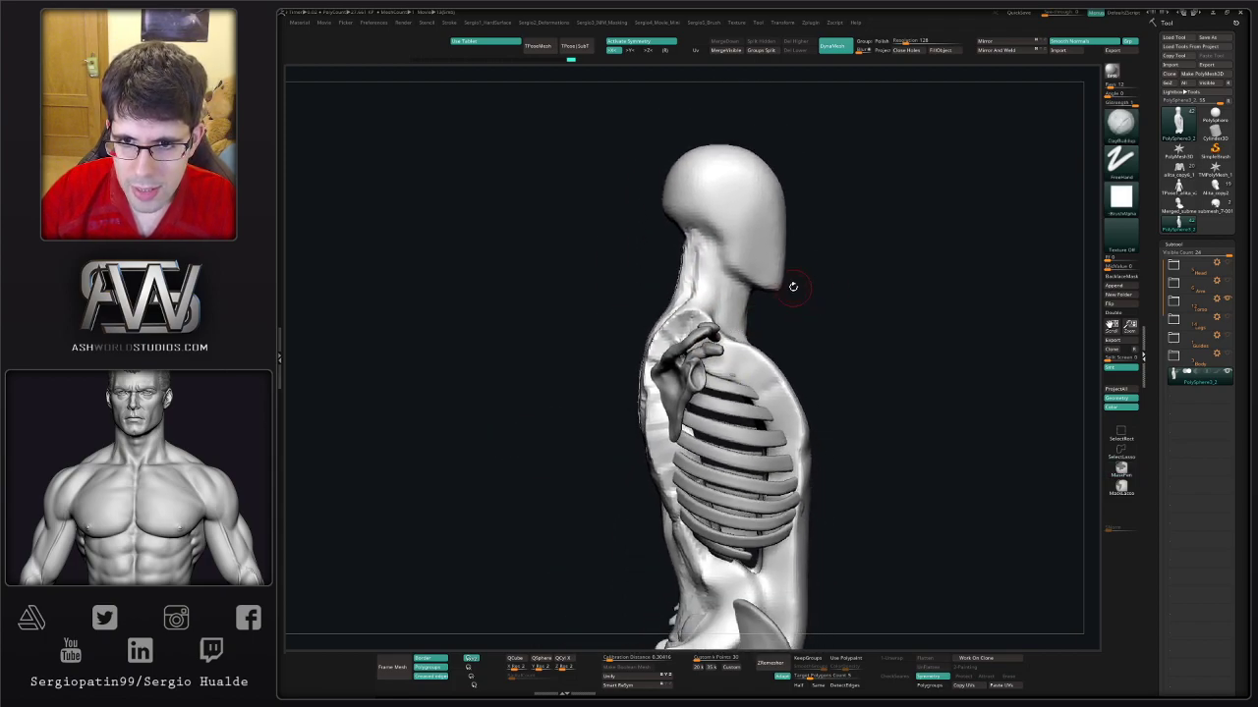
# - Lasso-hide the head and pelvis, then hide the ribcage to isolate the back muscle piece
pyautogui.moveTo(832, 243); pyautogui.dragTo(1089, 430, button='right')
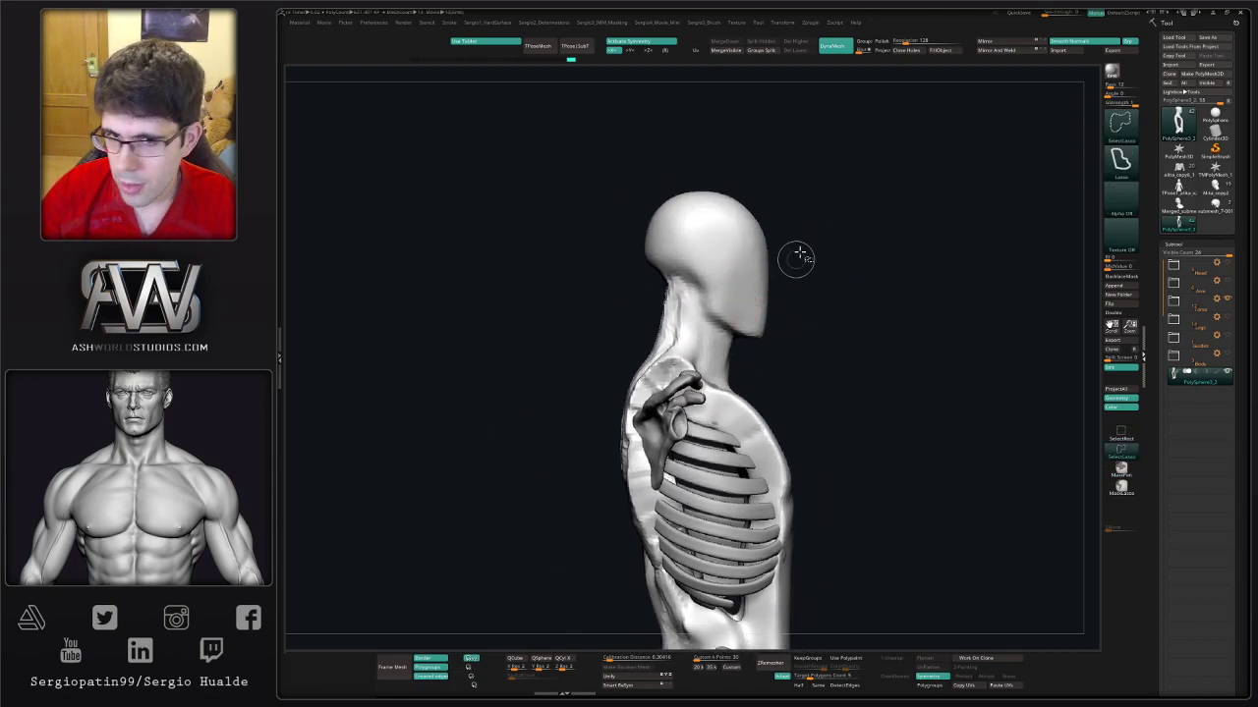
pyautogui.moveTo(792, 224)
pyautogui.keyDown('ctrl'); pyautogui.keyDown('shift'); pyautogui.mouseDown()
pyautogui.moveTo(711, 327)
pyautogui.moveTo(789, 174)
pyautogui.moveTo(758, 275)
pyautogui.mouseUp(); pyautogui.keyUp('shift'); pyautogui.keyUp('ctrl')
pyautogui.moveTo(703, 186)
pyautogui.keyDown('ctrl'); pyautogui.keyDown('shift'); pyautogui.mouseDown()
pyautogui.moveTo(847, 378)
pyautogui.moveTo(753, 422)
pyautogui.moveTo(701, 422)
pyautogui.moveTo(717, 539)
pyautogui.moveTo(806, 501)
pyautogui.moveTo(748, 425)
pyautogui.mouseUp(); pyautogui.keyUp('shift'); pyautogui.keyUp('ctrl')
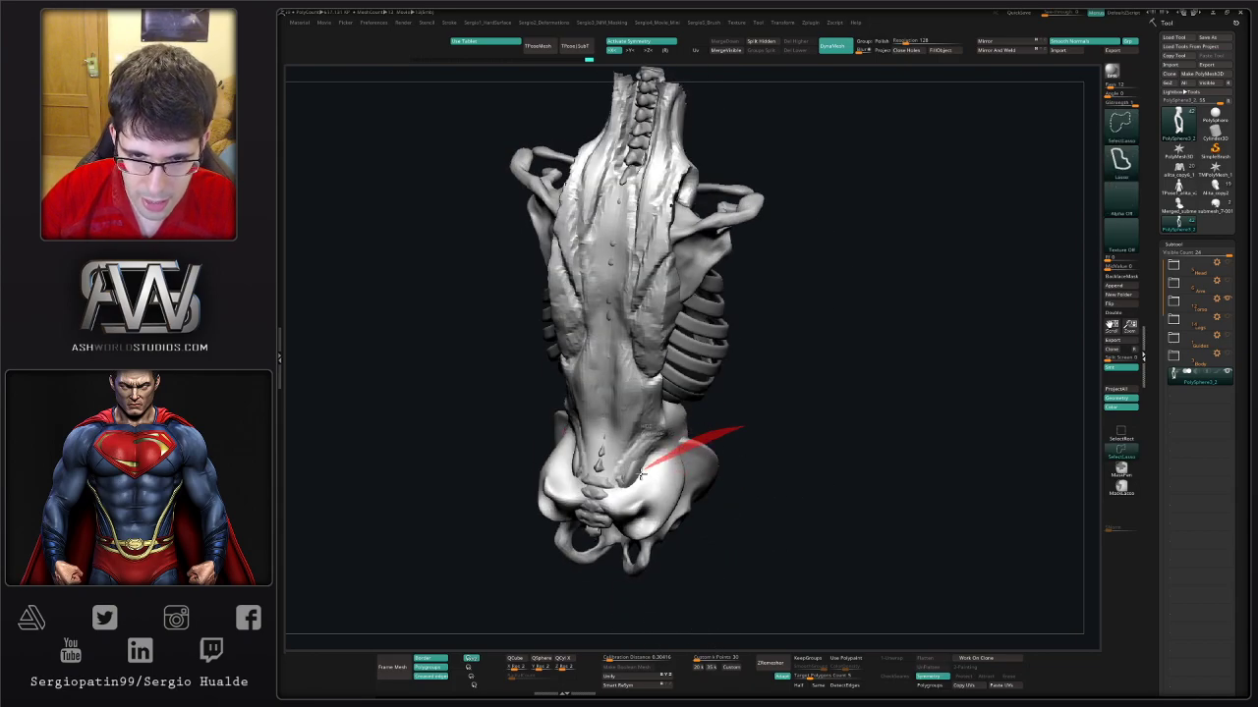
pyautogui.keyDown('ctrl'); pyautogui.keyDown('shift'); pyautogui.moveTo(640, 476); pyautogui.dragTo(819, 471); pyautogui.keyUp('shift'); pyautogui.keyUp('ctrl')
pyautogui.moveTo(724, 500)
pyautogui.mouseDown()
pyautogui.moveTo(645, 489)
pyautogui.moveTo(589, 521)
pyautogui.mouseUp()
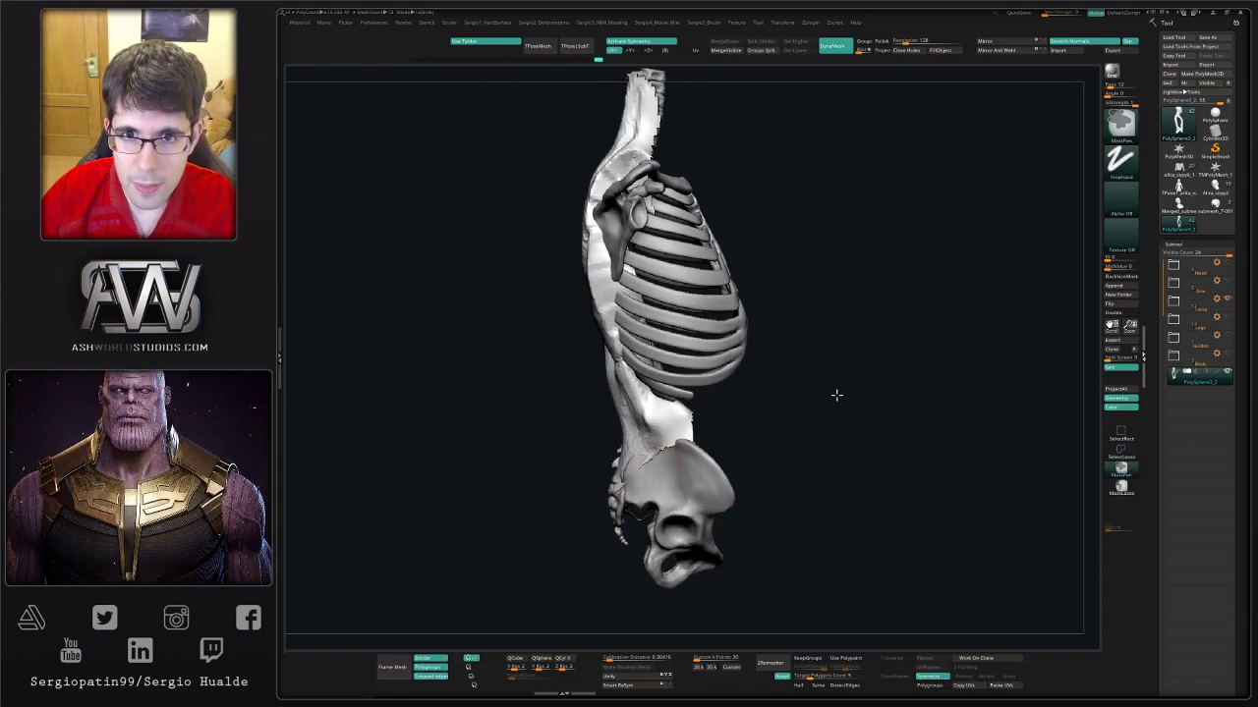
pyautogui.moveTo(836, 395); pyautogui.dragTo(666, 501)
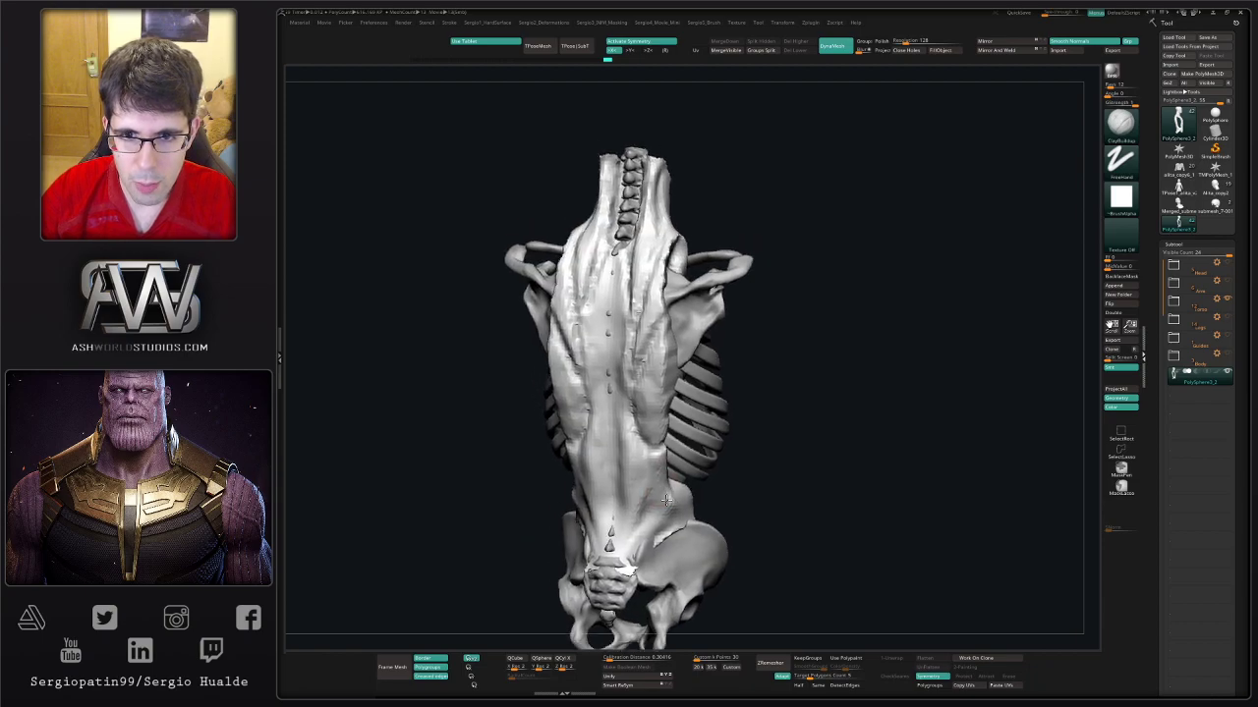
pyautogui.moveTo(666, 501); pyautogui.dragTo(660, 513, button='right')
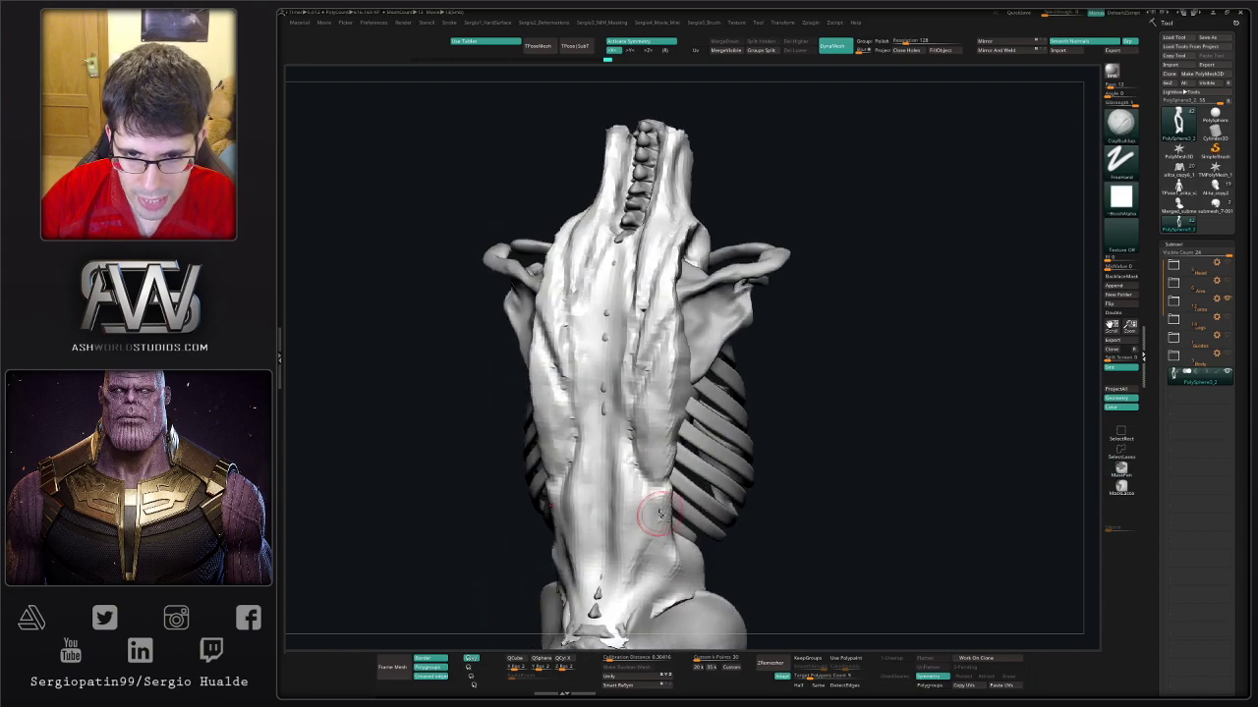
pyautogui.moveTo(664, 510)
pyautogui.mouseDown()
pyautogui.moveTo(674, 478)
pyautogui.moveTo(682, 511)
pyautogui.mouseUp()
pyautogui.keyDown('ctrl'); pyautogui.keyDown('shift'); pyautogui.click(674, 477); pyautogui.keyUp('shift'); pyautogui.keyUp('ctrl')
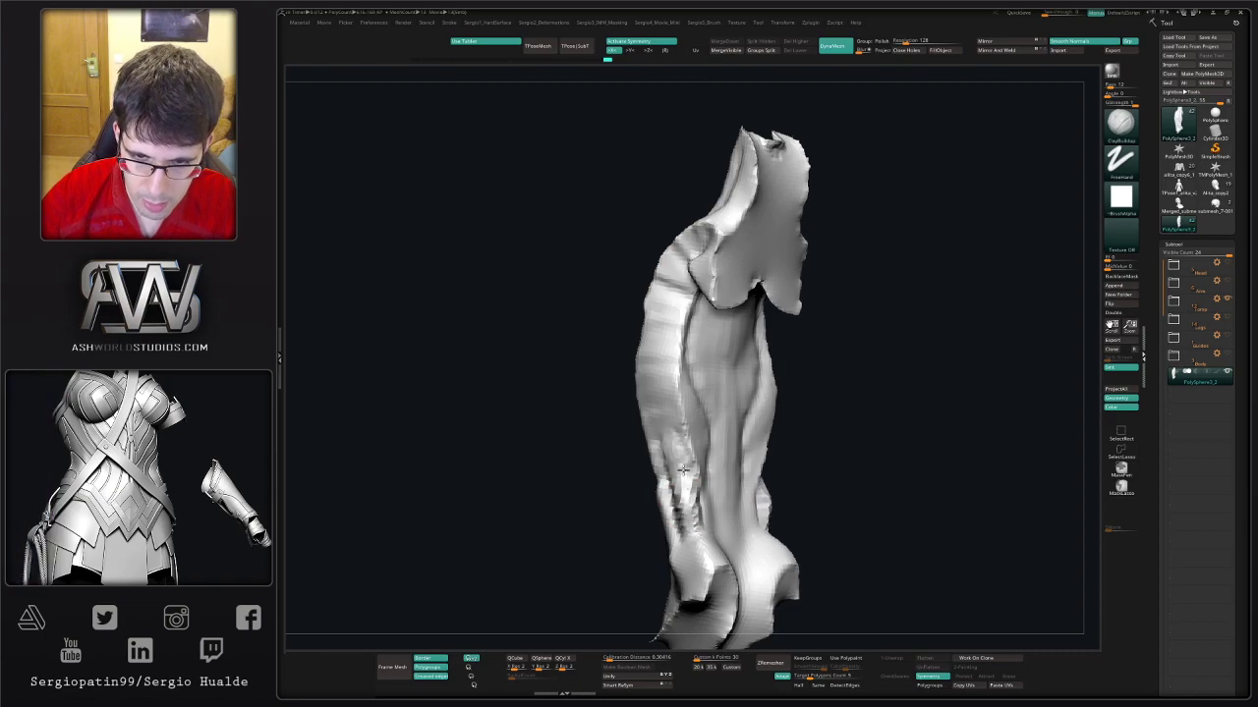
# - Build up mirrored muscle mass on the isolated back piece and carve its hollow deeper
pyautogui.moveTo(663, 362); pyautogui.dragTo(672, 488, button='right')
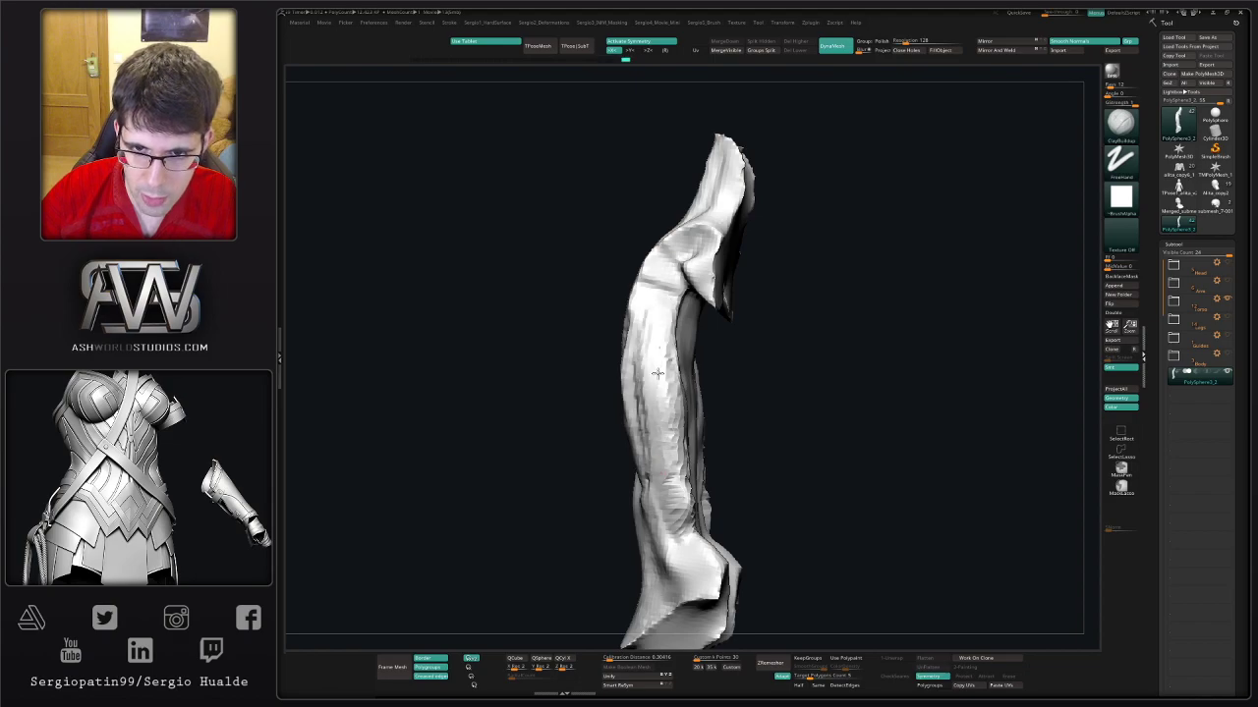
pyautogui.moveTo(657, 374)
pyautogui.mouseDown(button='right')
pyautogui.moveTo(683, 393)
pyautogui.moveTo(685, 468)
pyautogui.moveTo(679, 388)
pyautogui.mouseUp(button='right')
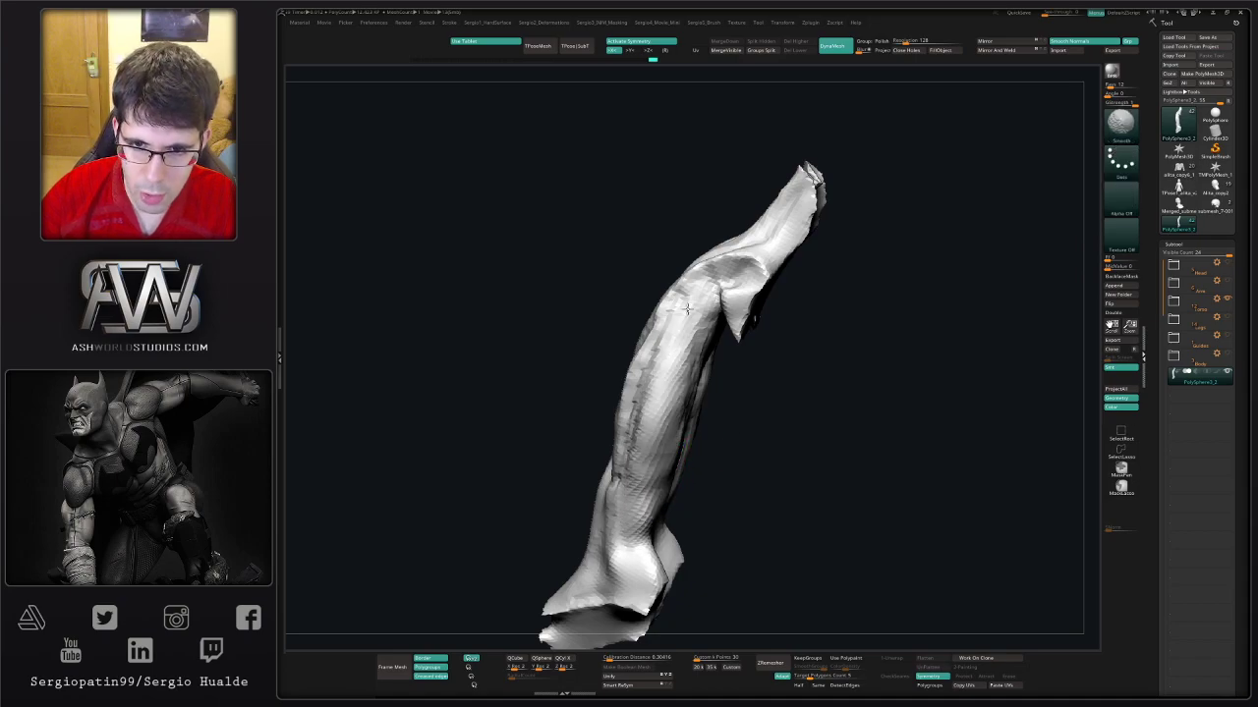
pyautogui.moveTo(687, 310); pyautogui.dragTo(733, 466, button='right')
pyautogui.moveTo(677, 422); pyautogui.dragTo(647, 405, button='right')
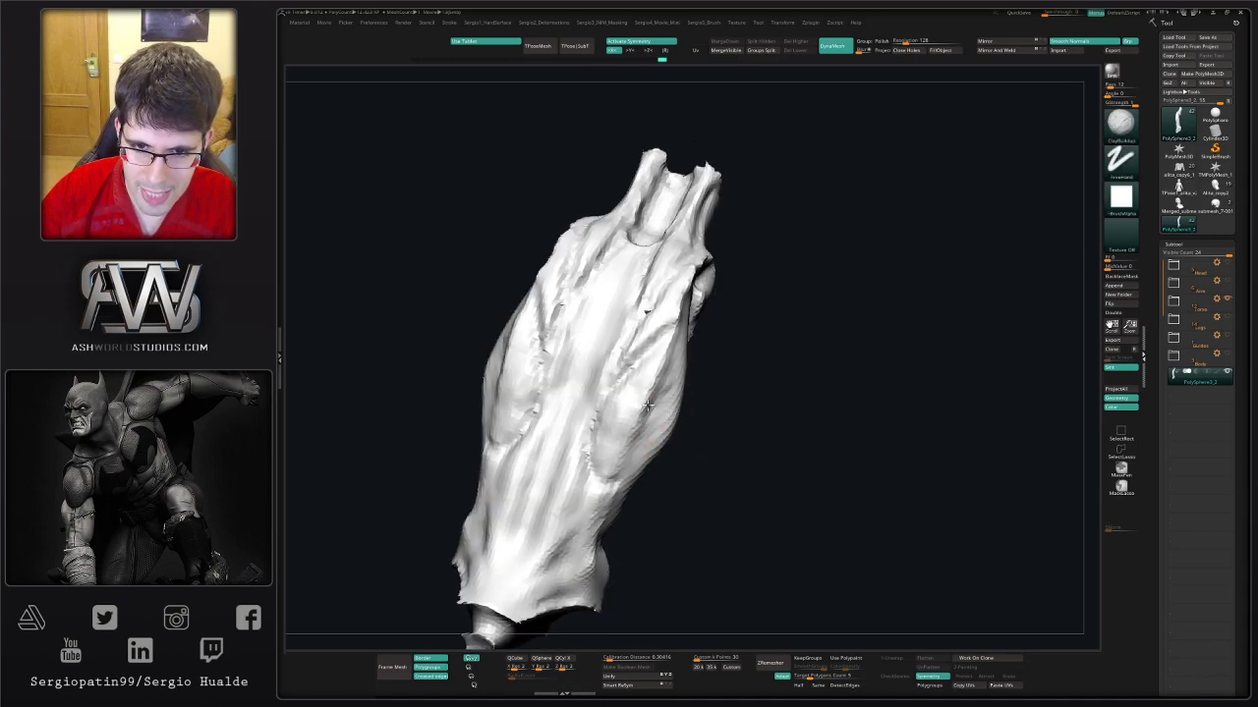
pyautogui.moveTo(646, 405)
pyautogui.mouseDown()
pyautogui.moveTo(640, 393)
pyautogui.moveTo(619, 413)
pyautogui.moveTo(614, 383)
pyautogui.moveTo(637, 336)
pyautogui.mouseUp()
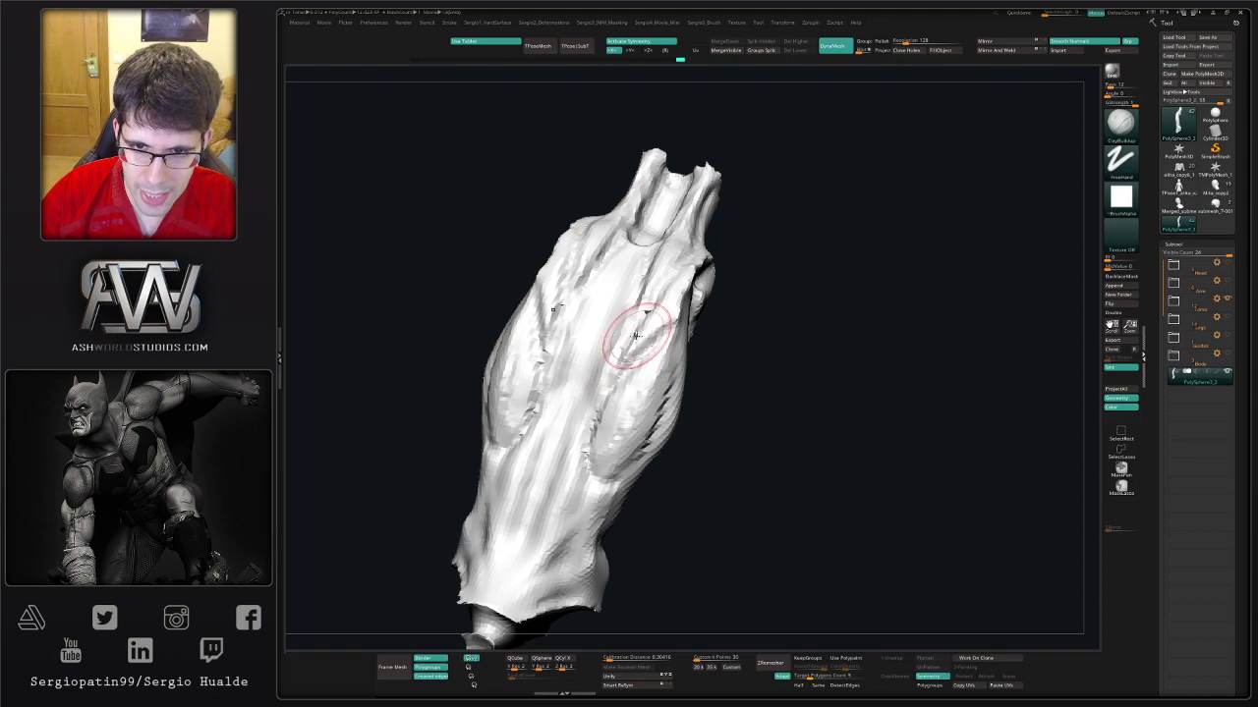
pyautogui.moveTo(636, 336); pyautogui.dragTo(668, 360, button='right')
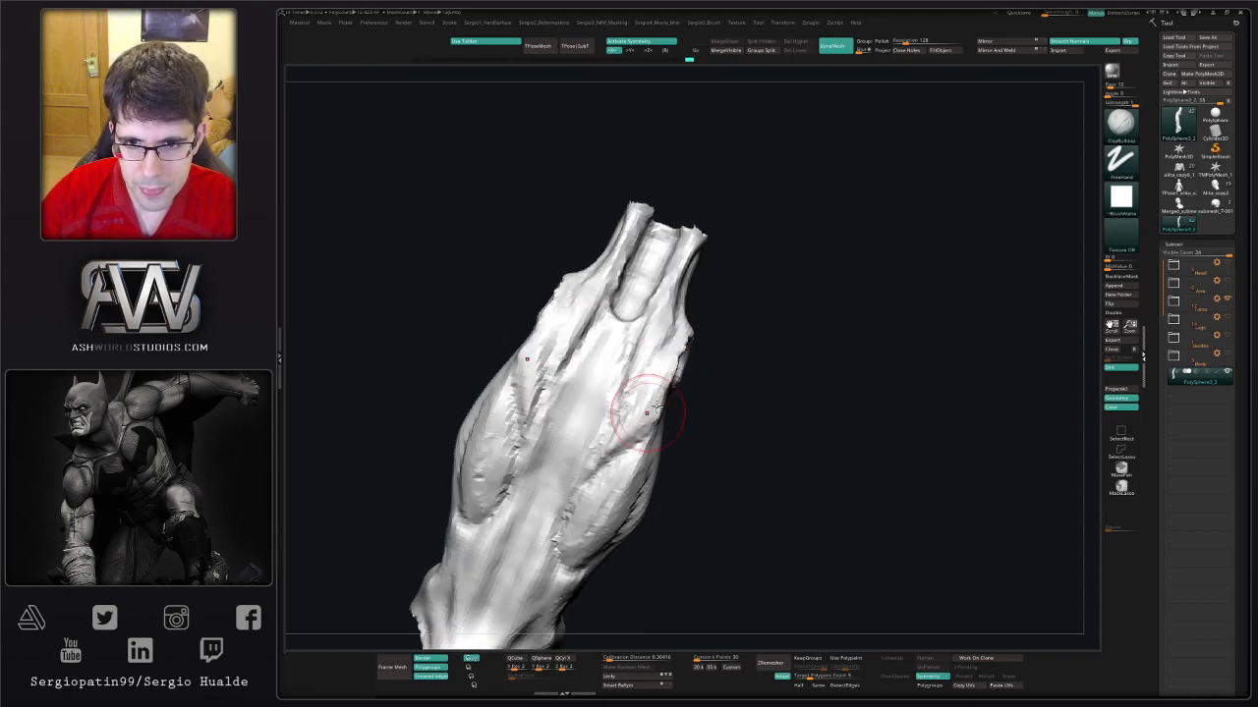
pyautogui.moveTo(657, 405)
pyautogui.mouseDown(button='right')
pyautogui.moveTo(678, 363)
pyautogui.moveTo(676, 417)
pyautogui.mouseUp(button='right')
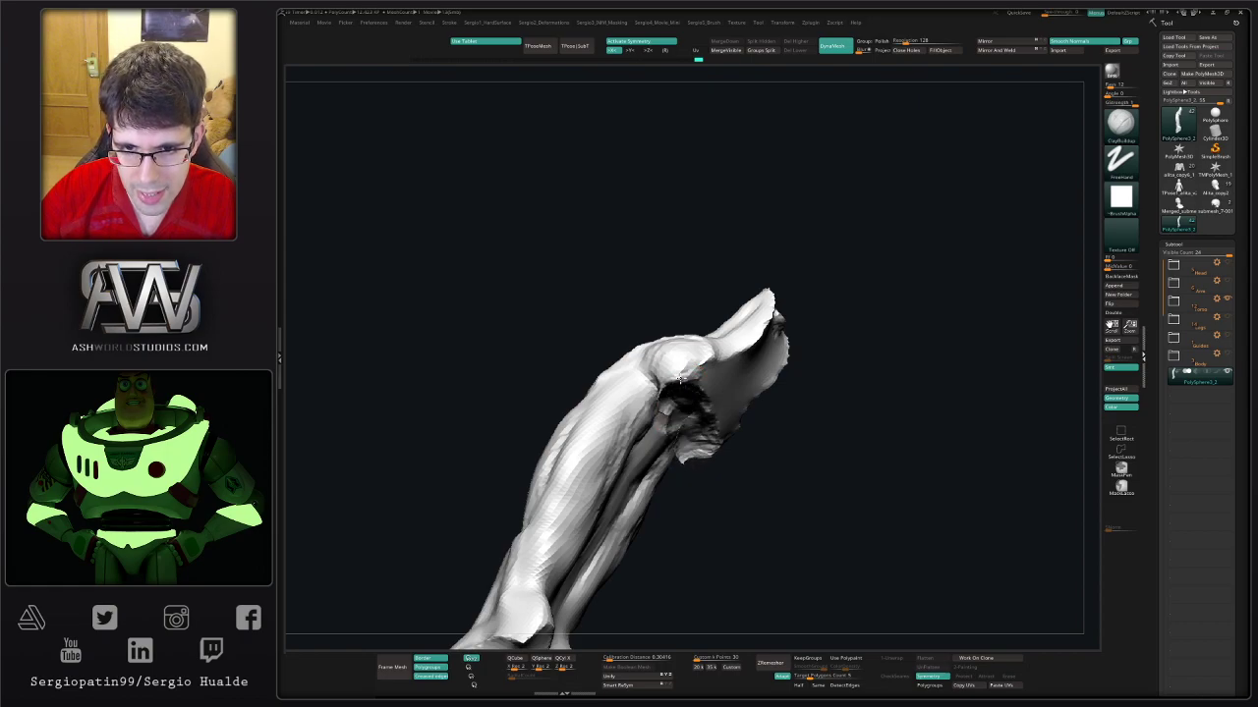
pyautogui.moveTo(679, 381); pyautogui.dragTo(683, 411)
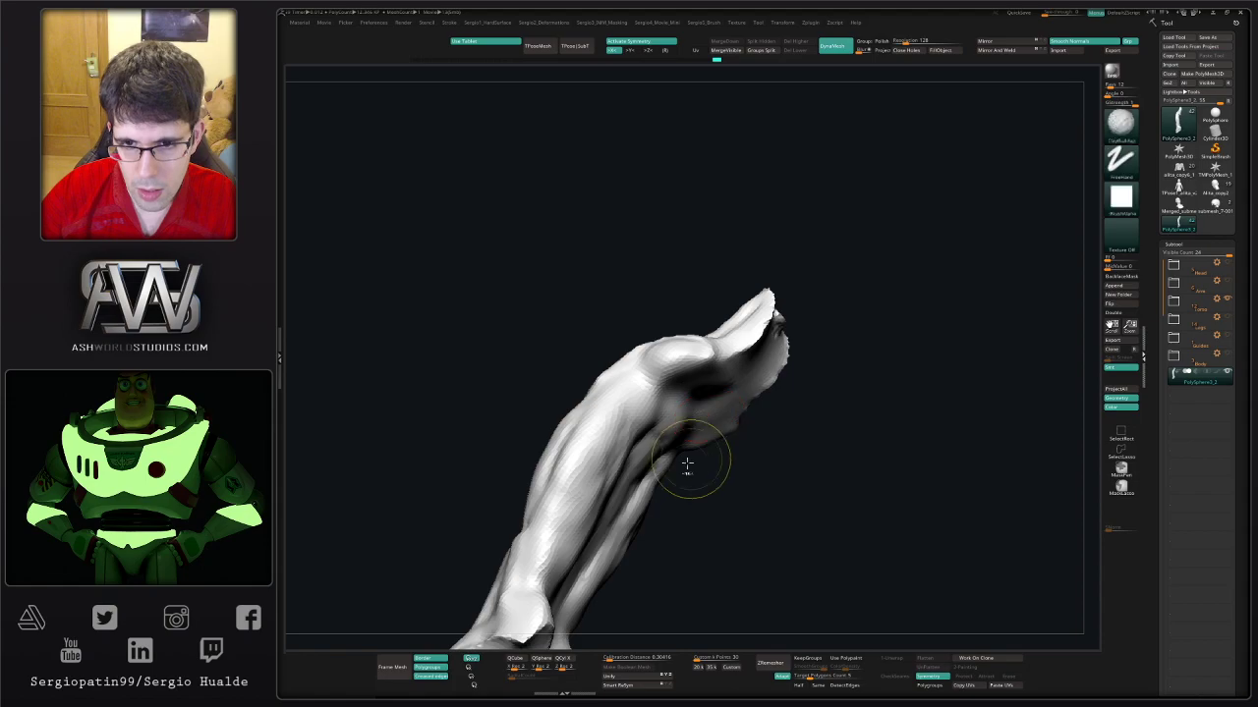
pyautogui.moveTo(682, 463)
pyautogui.mouseDown(button='right')
pyautogui.moveTo(710, 466)
pyautogui.moveTo(702, 441)
pyautogui.moveTo(679, 449)
pyautogui.moveTo(780, 376)
pyautogui.moveTo(634, 416)
pyautogui.moveTo(648, 403)
pyautogui.moveTo(644, 417)
pyautogui.moveTo(685, 429)
pyautogui.moveTo(674, 464)
pyautogui.moveTo(659, 408)
pyautogui.mouseUp(button='right')
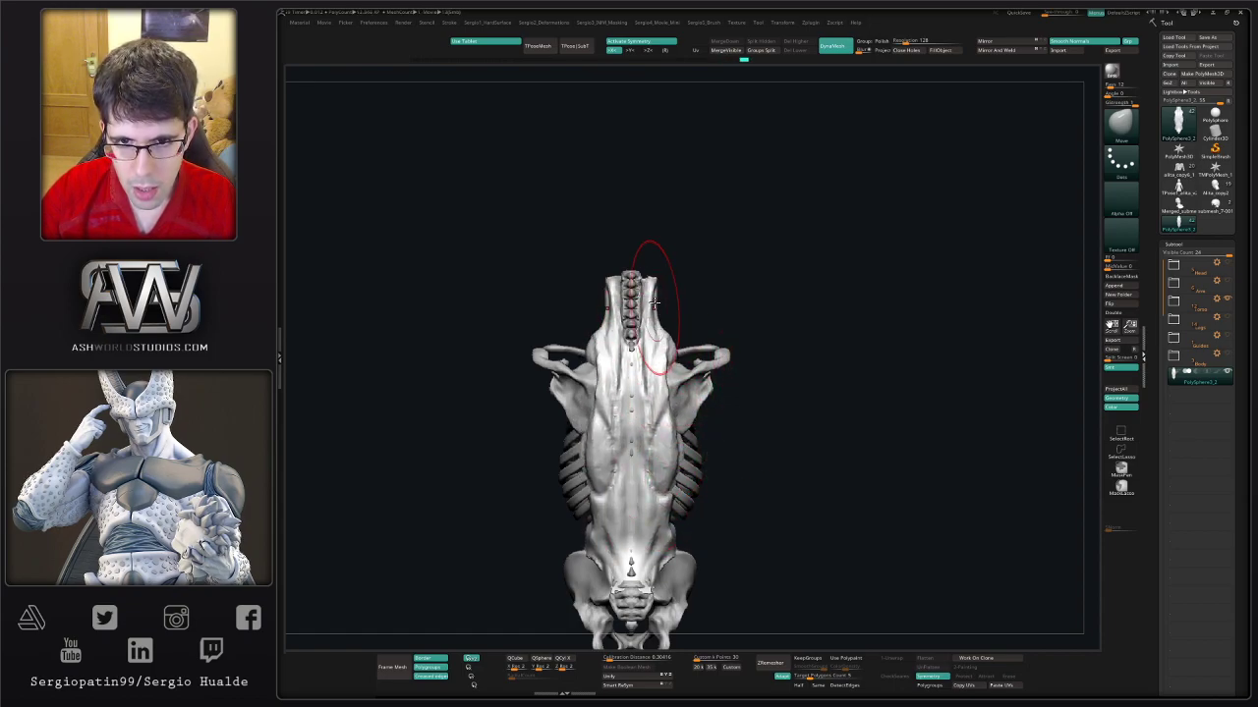
# - Build up clay along the spine midline with ClayBuildup
pyautogui.moveTo(648, 285)
pyautogui.mouseDown(button='right')
pyautogui.moveTo(685, 330)
pyautogui.moveTo(656, 382)
pyautogui.mouseUp(button='right')
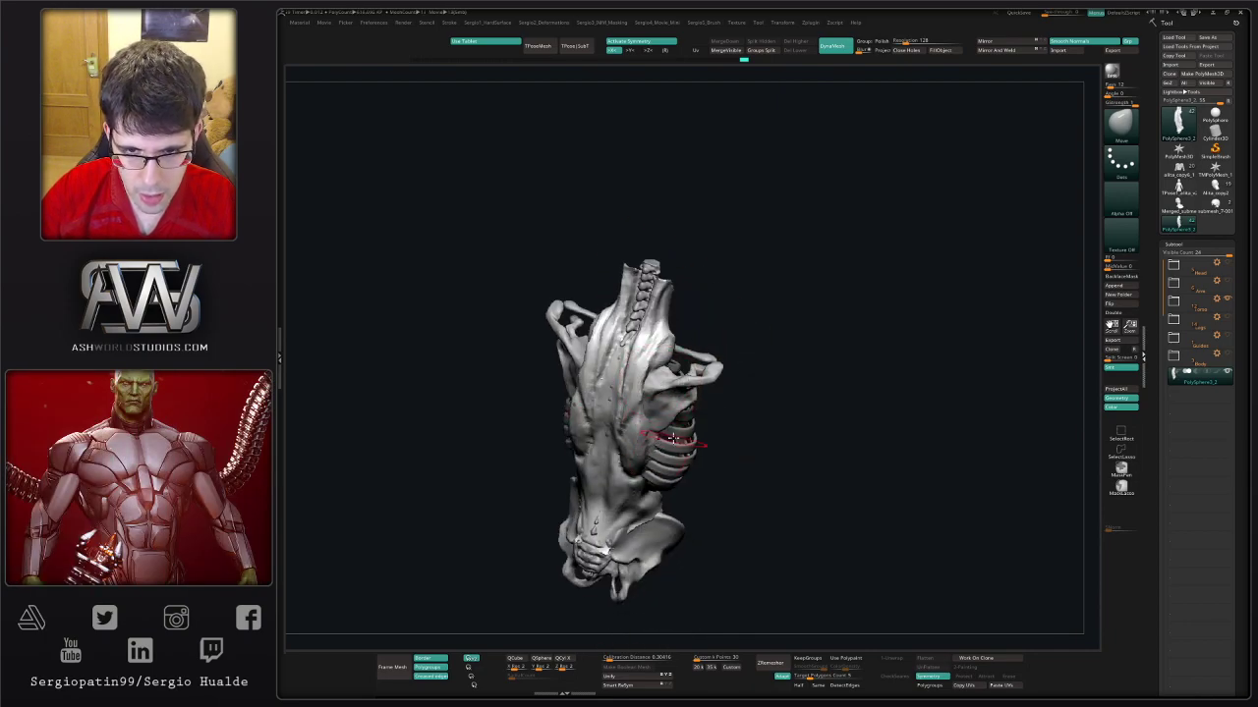
pyautogui.moveTo(643, 447)
pyautogui.mouseDown(button='right')
pyautogui.moveTo(633, 413)
pyautogui.moveTo(652, 436)
pyautogui.moveTo(656, 412)
pyautogui.moveTo(642, 398)
pyautogui.mouseUp(button='right')
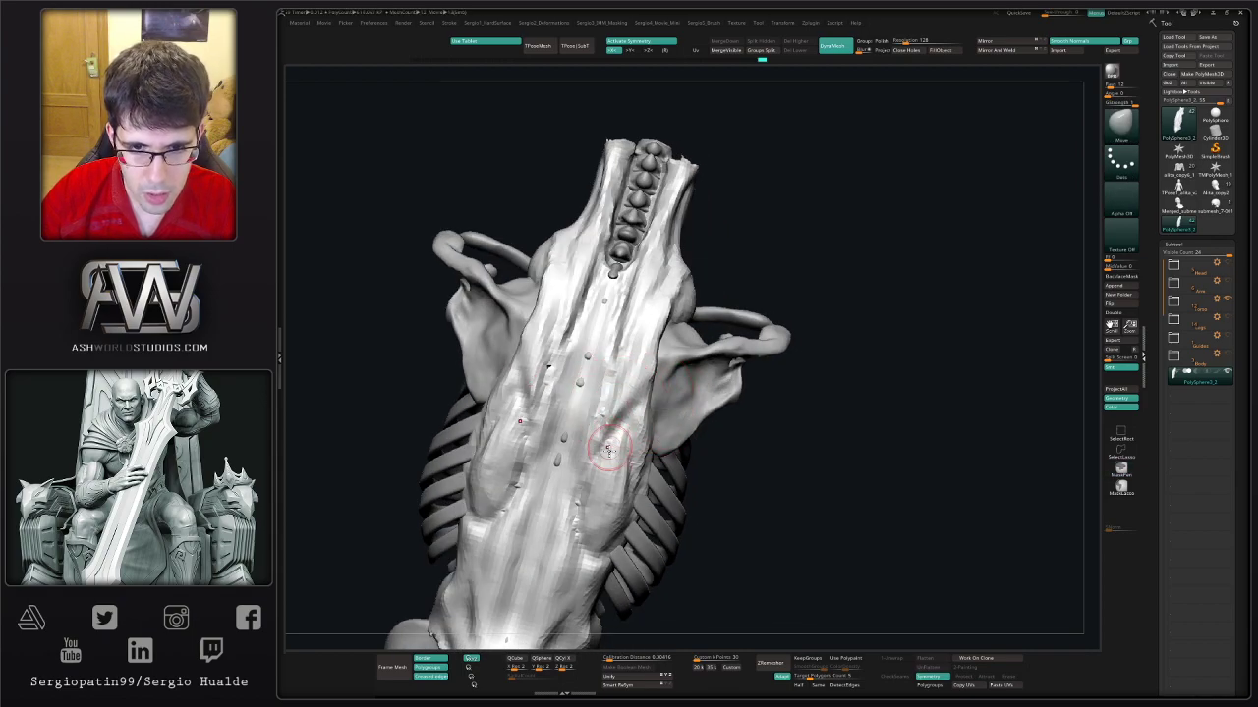
pyautogui.moveTo(608, 449)
pyautogui.mouseDown(button='right')
pyautogui.moveTo(672, 454)
pyautogui.moveTo(649, 360)
pyautogui.moveTo(643, 412)
pyautogui.moveTo(617, 425)
pyautogui.mouseUp(button='right')
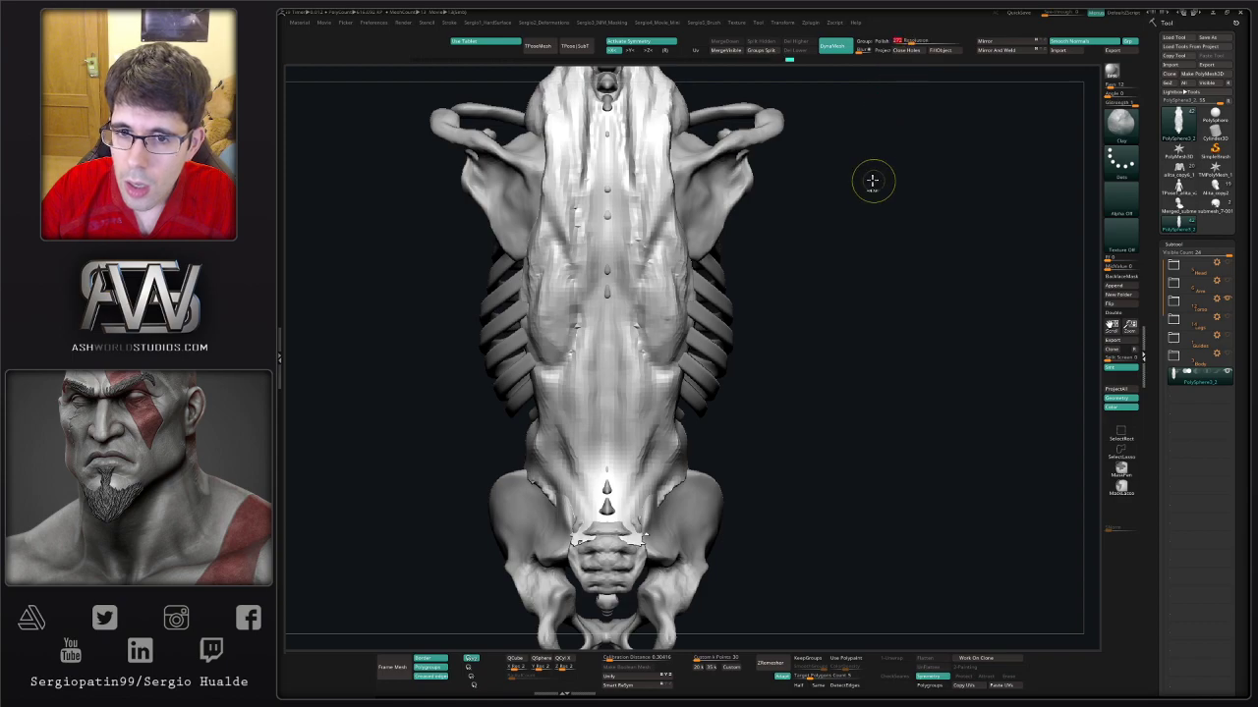
pyautogui.moveTo(783, 346)
pyautogui.mouseDown()
pyautogui.moveTo(772, 412)
pyautogui.moveTo(654, 494)
pyautogui.moveTo(694, 442)
pyautogui.moveTo(629, 484)
pyautogui.moveTo(618, 459)
pyautogui.moveTo(622, 485)
pyautogui.mouseUp()
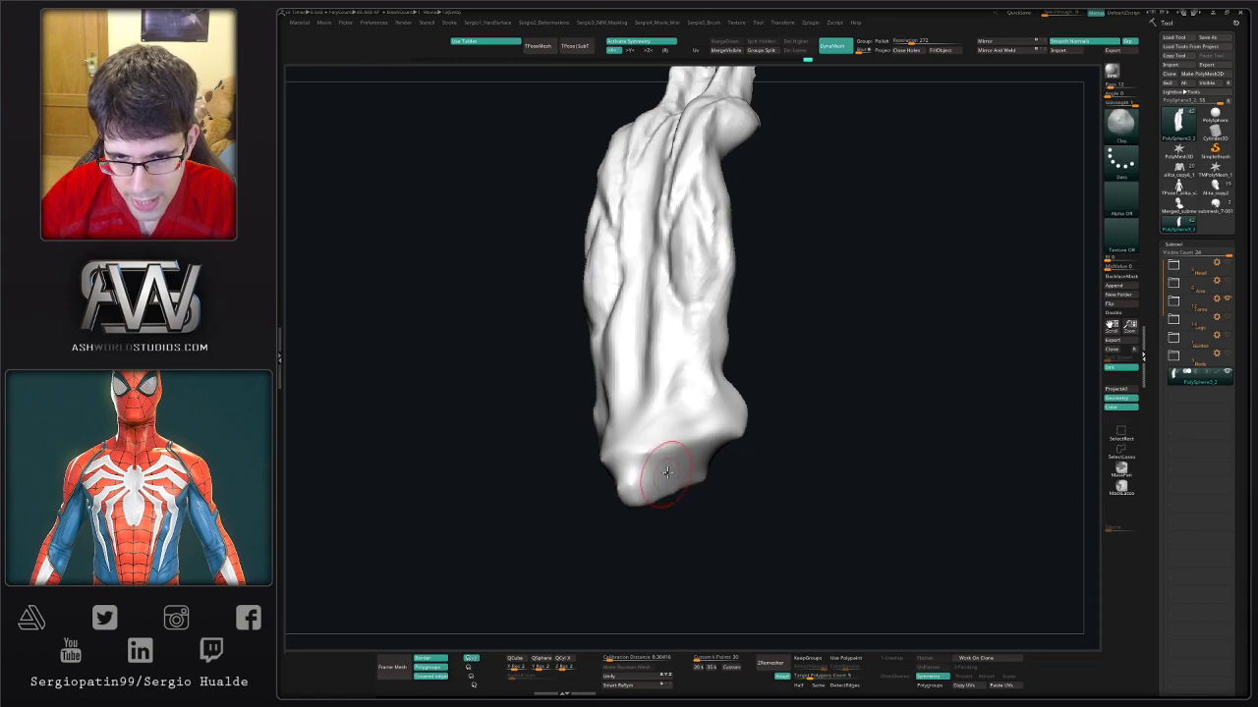
pyautogui.moveTo(650, 482); pyautogui.dragTo(695, 439, button='right')
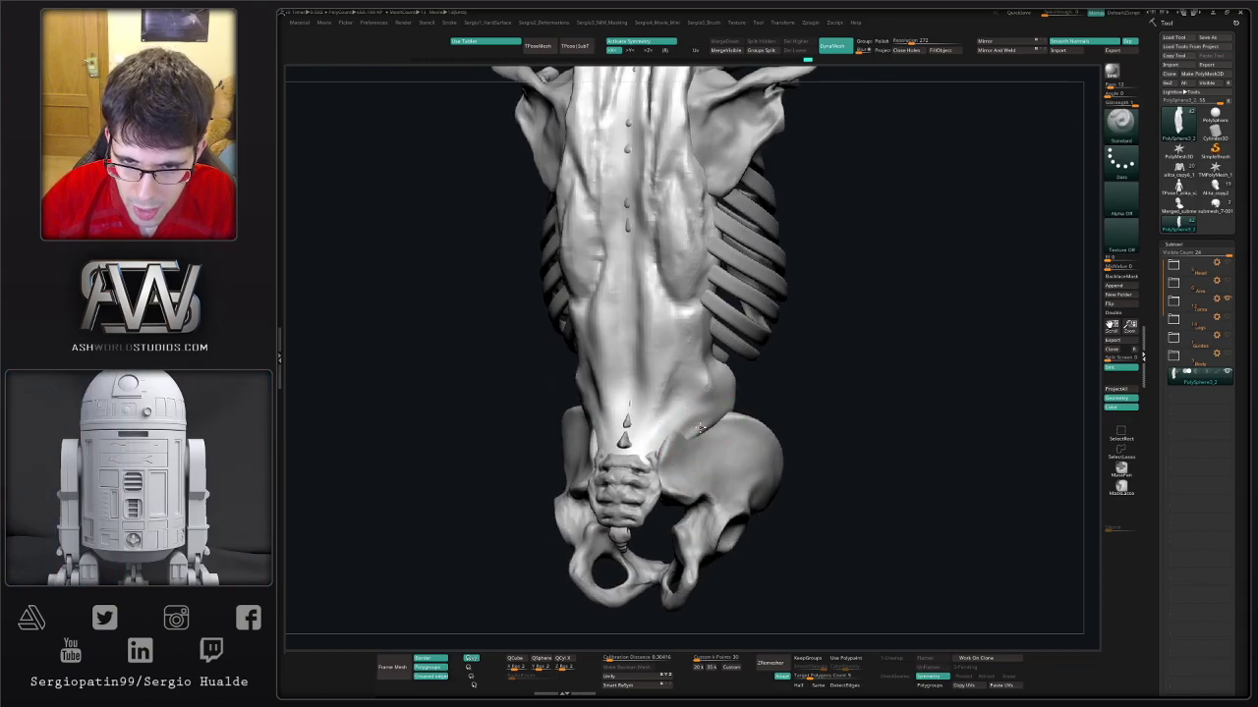
pyautogui.moveTo(712, 428)
pyautogui.mouseDown(button='right')
pyautogui.moveTo(692, 429)
pyautogui.moveTo(699, 418)
pyautogui.moveTo(666, 427)
pyautogui.mouseUp(button='right')
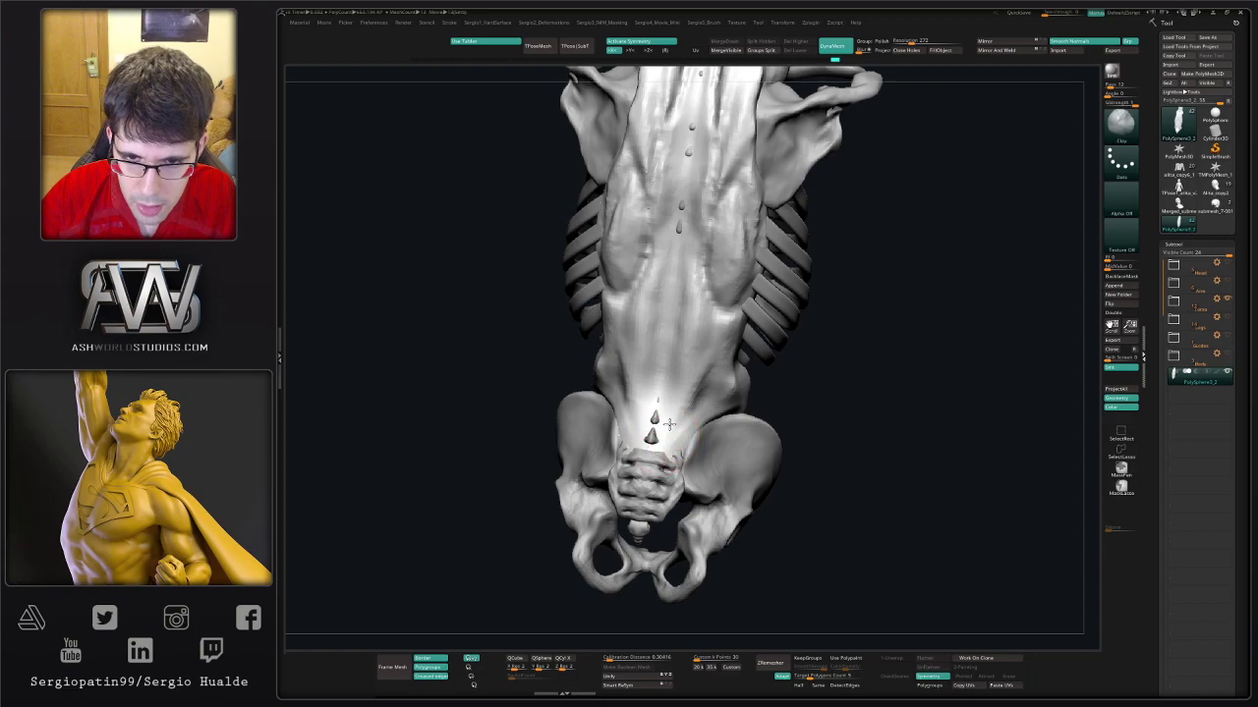
pyautogui.press('b')
pyautogui.press('c')
pyautogui.press('b')
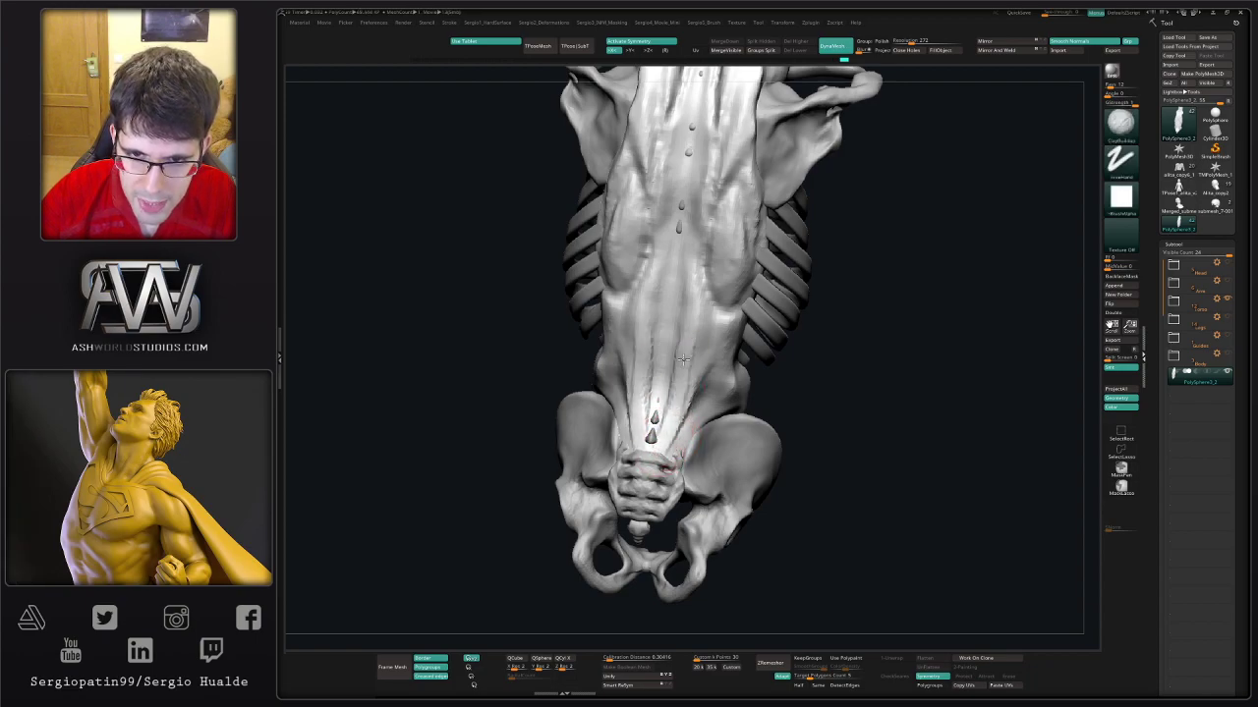
pyautogui.moveTo(692, 285); pyautogui.dragTo(688, 374)
pyautogui.moveTo(678, 256)
pyautogui.mouseDown()
pyautogui.moveTo(653, 373)
pyautogui.moveTo(683, 320)
pyautogui.mouseUp()
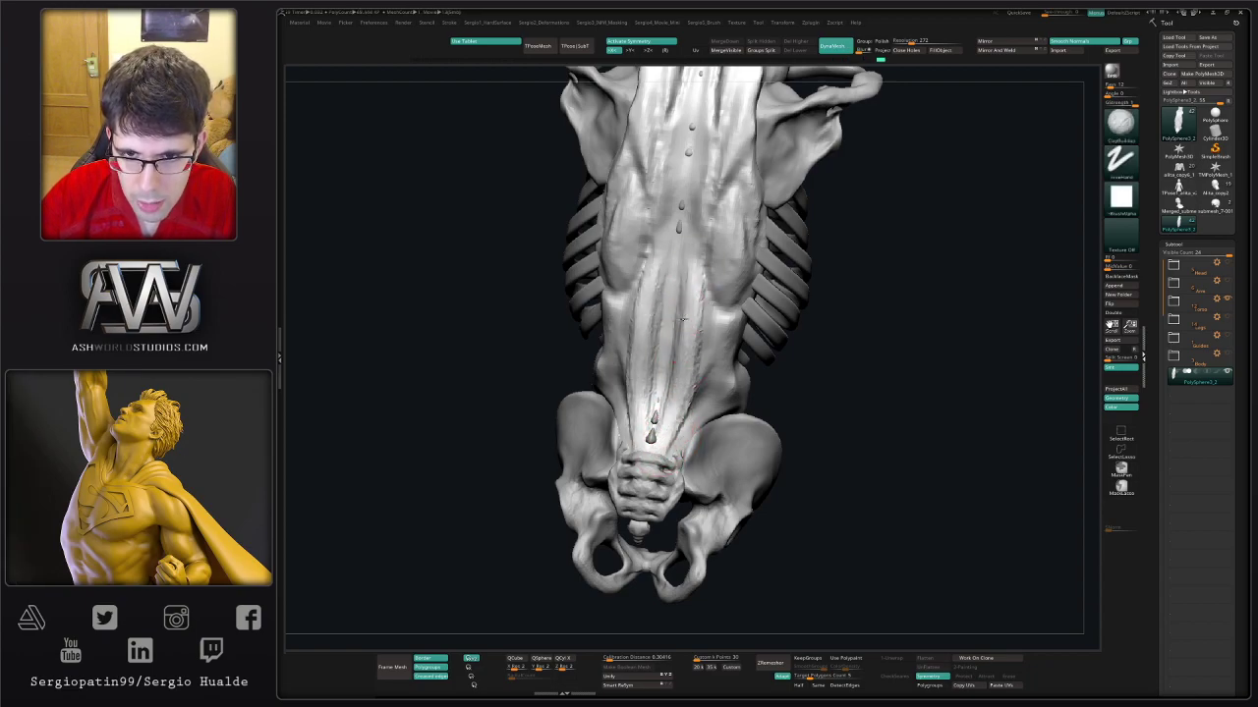
# - Add another spine stroke and bulge the long back muscles symmetrically on both sides
pyautogui.moveTo(668, 430); pyautogui.dragTo(688, 388, button='right')
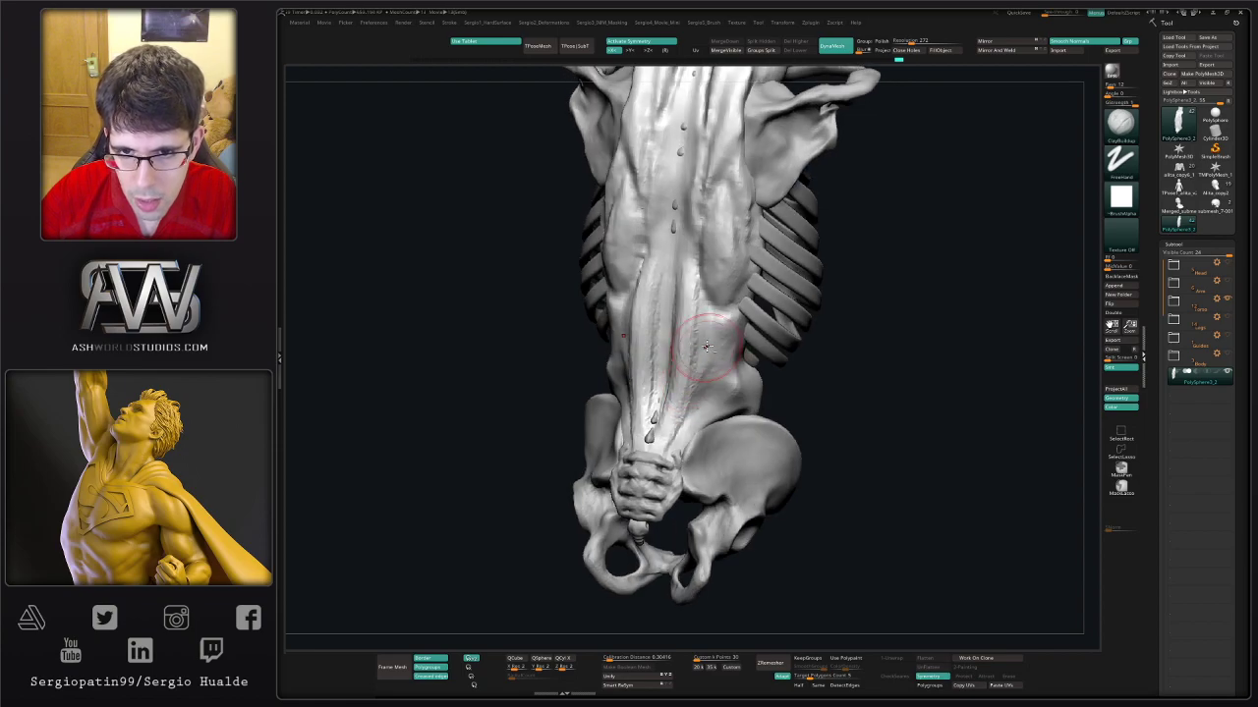
pyautogui.moveTo(703, 285); pyautogui.dragTo(710, 349)
pyautogui.moveTo(676, 421); pyautogui.dragTo(680, 393, button='right')
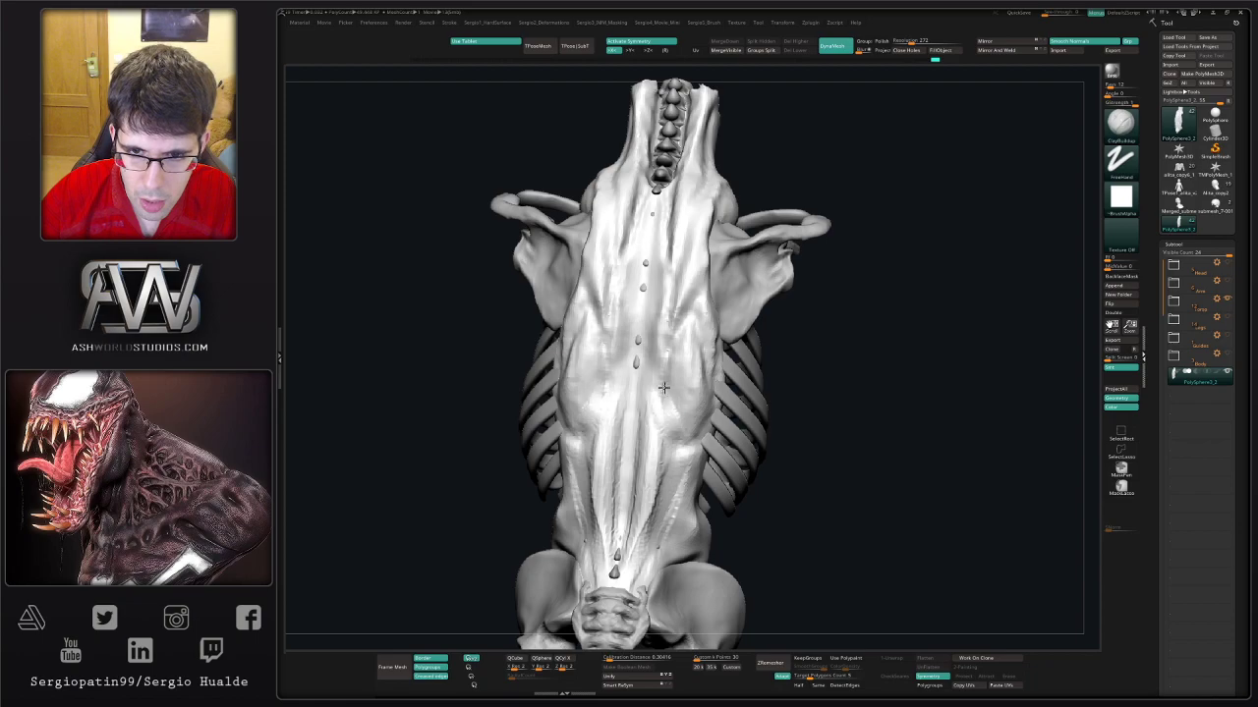
pyautogui.moveTo(664, 387); pyautogui.dragTo(686, 410)
pyautogui.moveTo(669, 360); pyautogui.dragTo(673, 416)
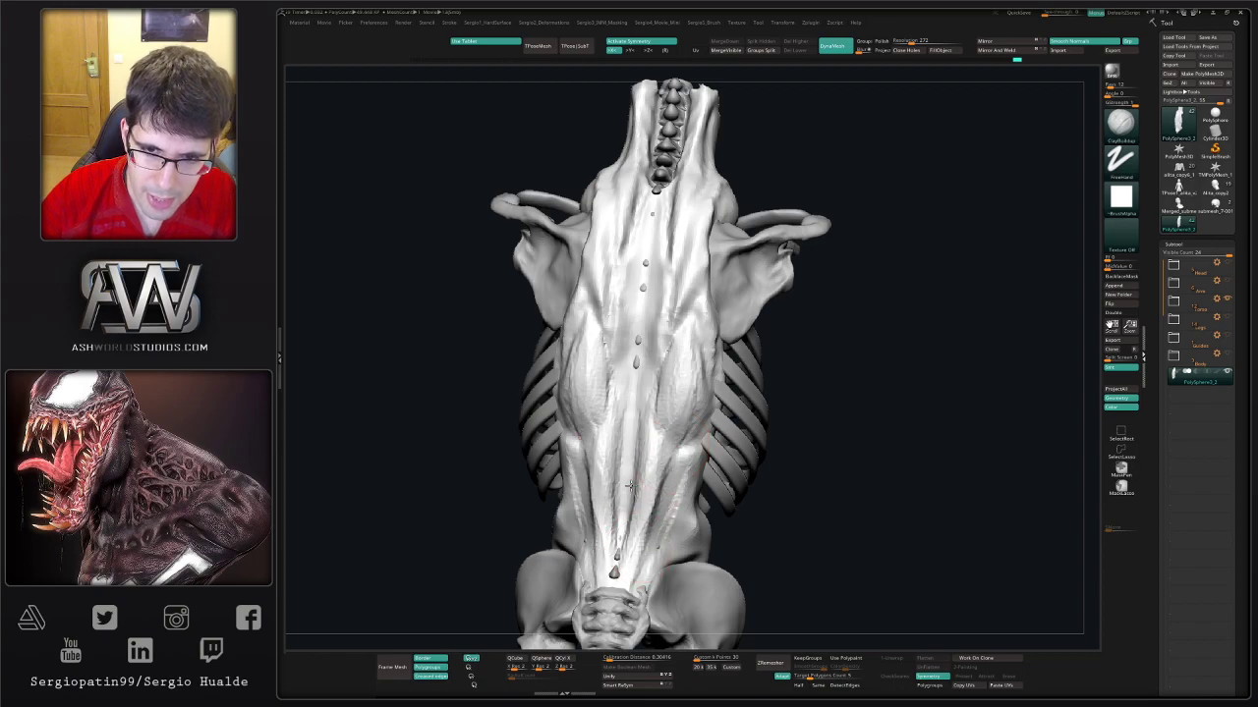
pyautogui.moveTo(614, 511)
pyautogui.mouseDown(button='right')
pyautogui.moveTo(654, 436)
pyautogui.moveTo(653, 342)
pyautogui.mouseUp(button='right')
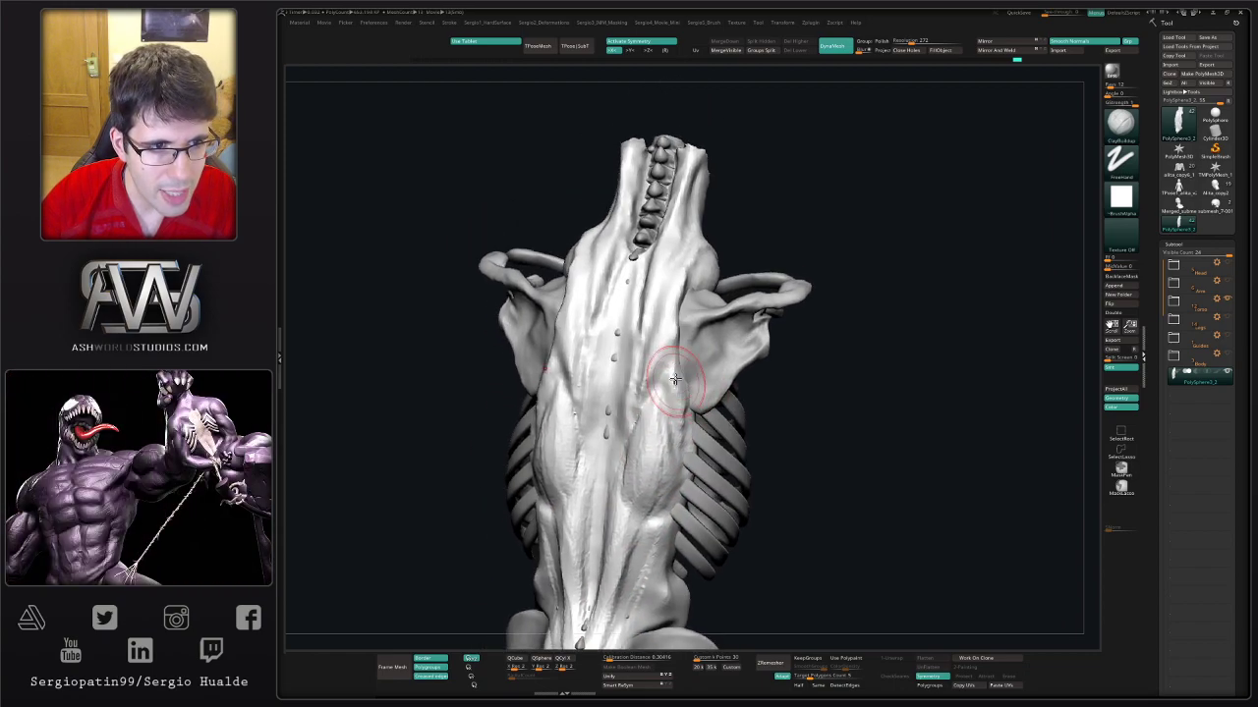
pyautogui.moveTo(665, 397); pyautogui.dragTo(707, 422, button='right')
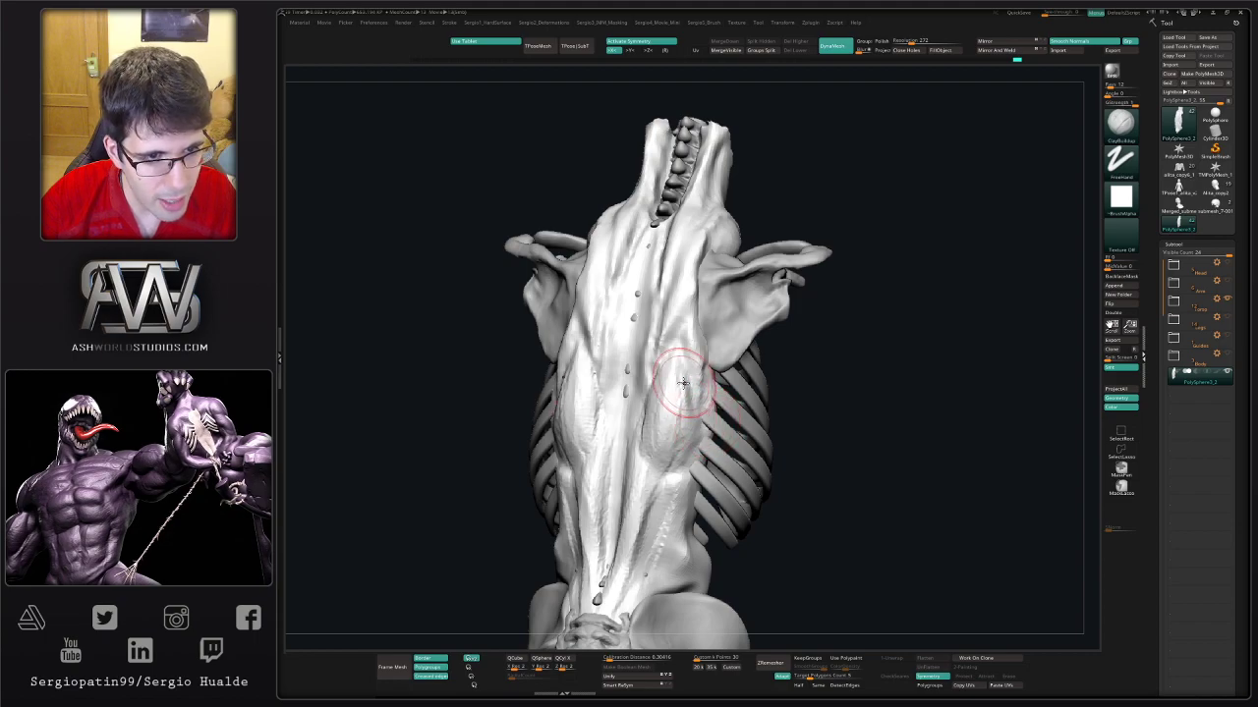
pyautogui.moveTo(700, 420)
pyautogui.mouseDown(button='right')
pyautogui.moveTo(685, 435)
pyautogui.moveTo(678, 421)
pyautogui.mouseUp(button='right')
# - Switch to the Move brush and view the spine from above
pyautogui.press('b')
pyautogui.press('m')
pyautogui.press('v')
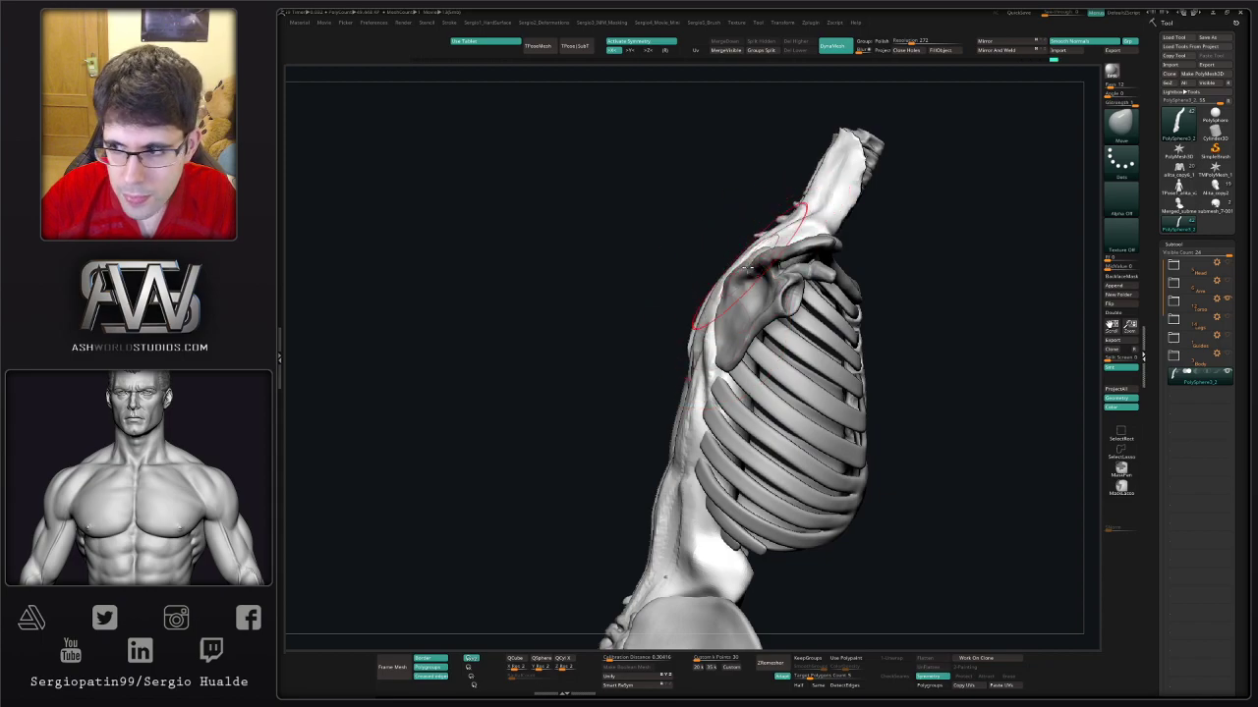
pyautogui.moveTo(744, 266)
pyautogui.mouseDown(button='right')
pyautogui.moveTo(685, 418)
pyautogui.moveTo(629, 407)
pyautogui.mouseUp(button='right')
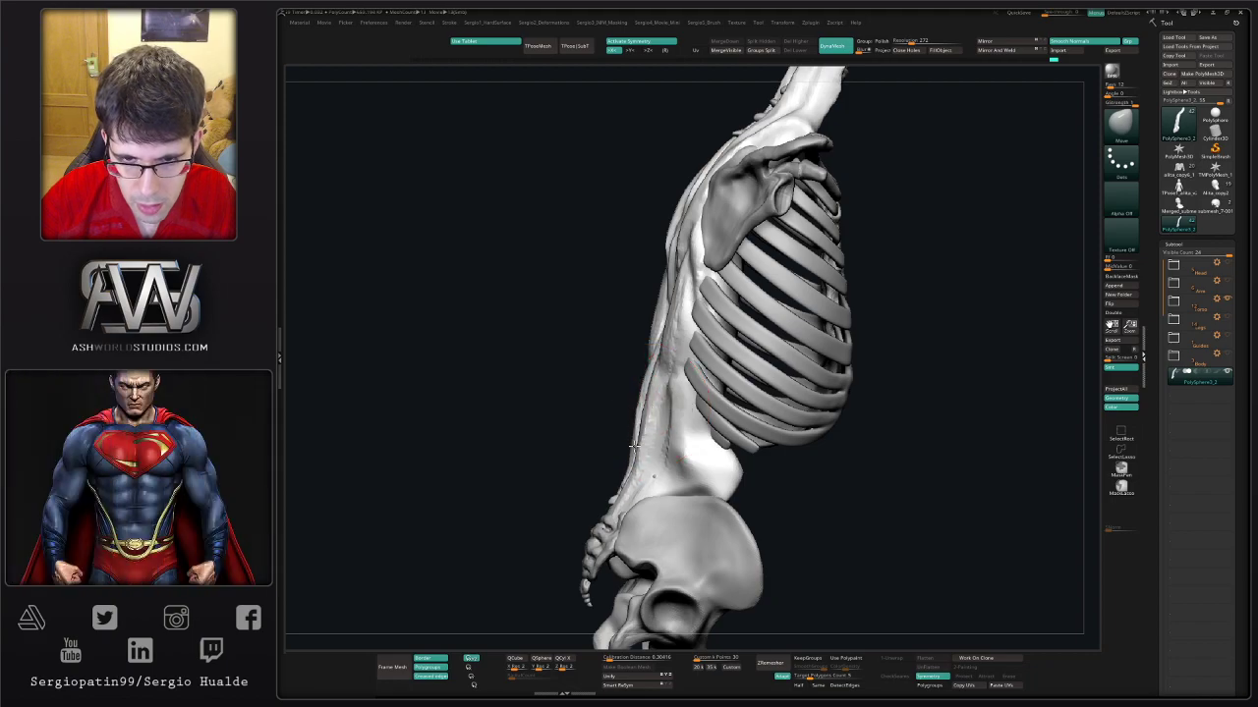
pyautogui.moveTo(640, 445)
pyautogui.mouseDown(button='right')
pyautogui.moveTo(678, 374)
pyautogui.moveTo(674, 398)
pyautogui.mouseUp(button='right')
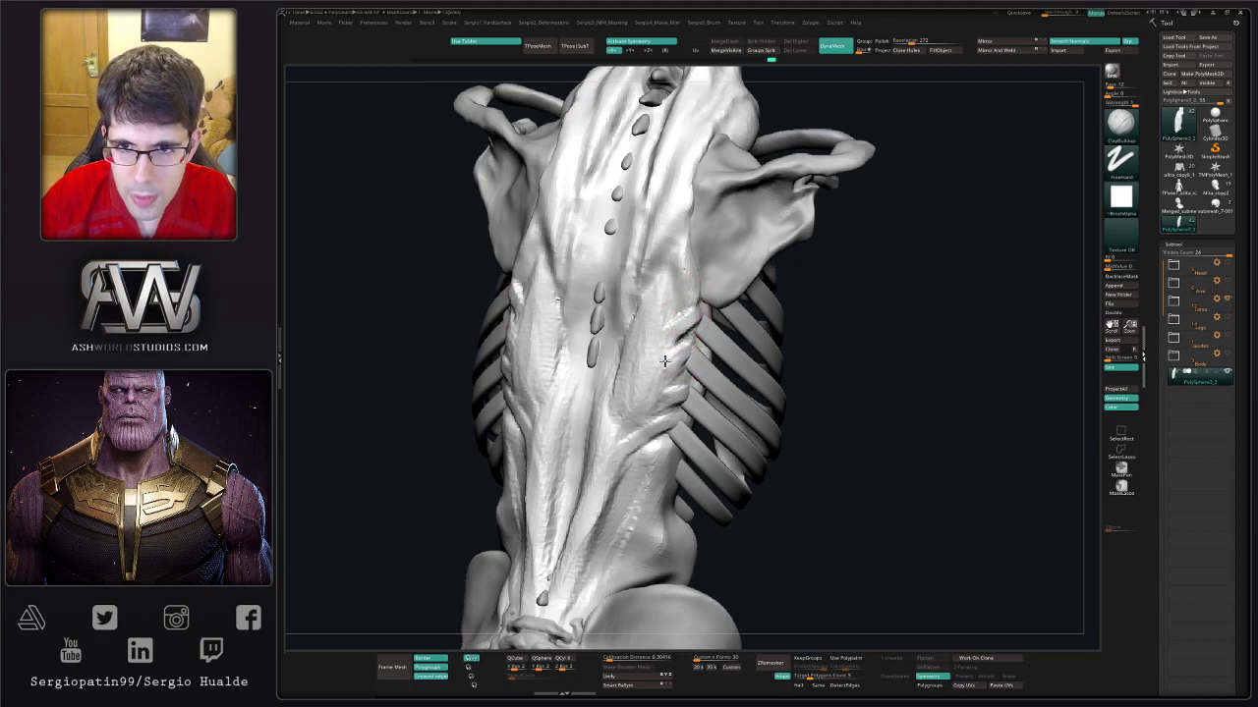
pyautogui.moveTo(664, 361); pyautogui.dragTo(678, 324, button='right')
# - Expand the subtool folder and hide the shoulder-blade pieces
pyautogui.click(1173, 318)
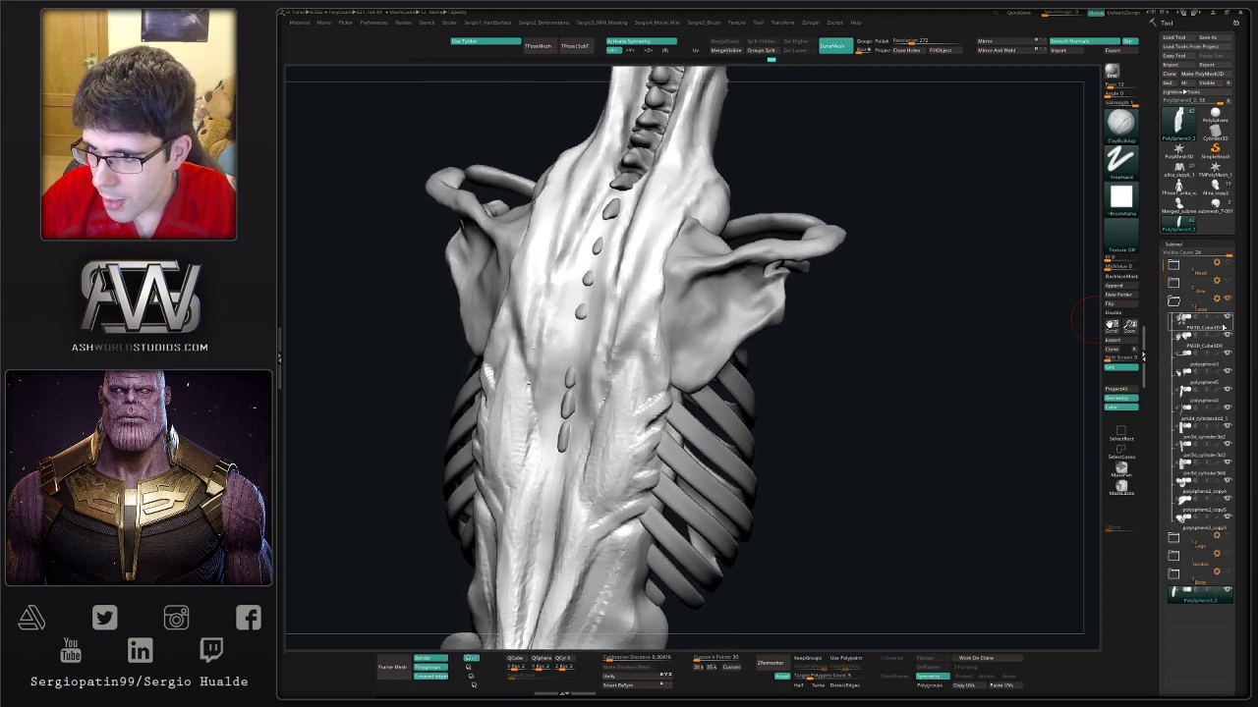
pyautogui.click(1227, 336)
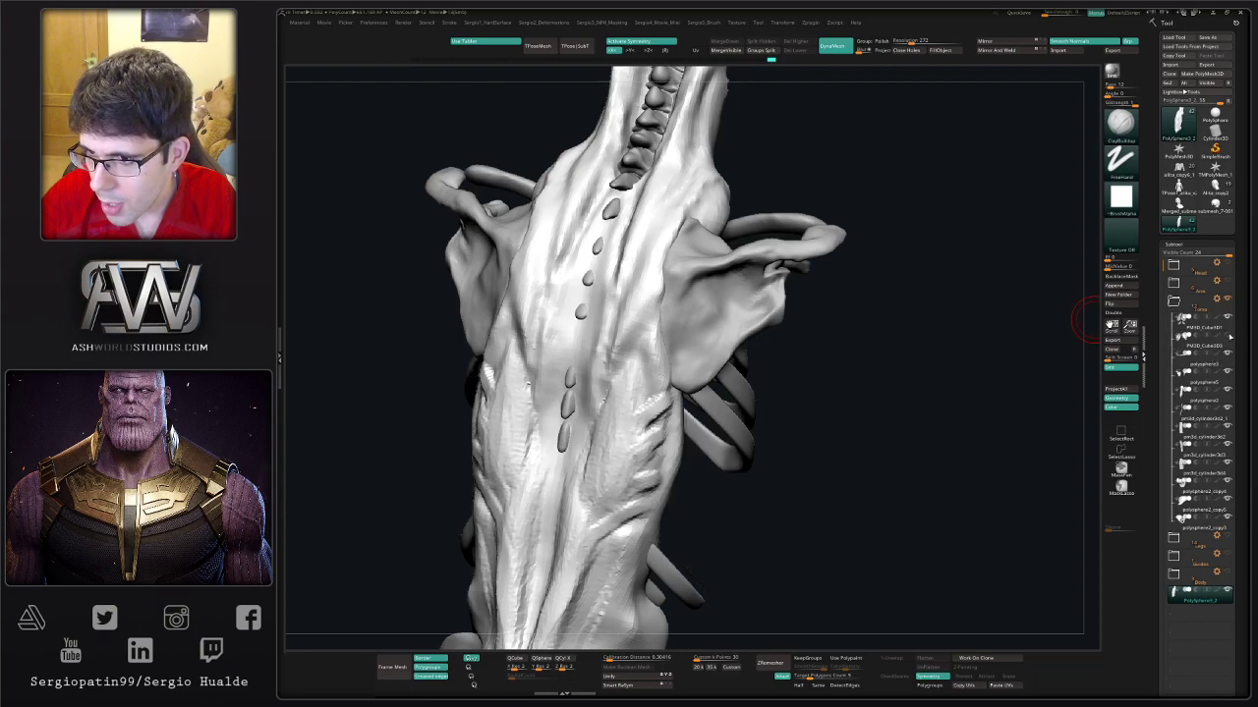
pyautogui.click(1227, 336)
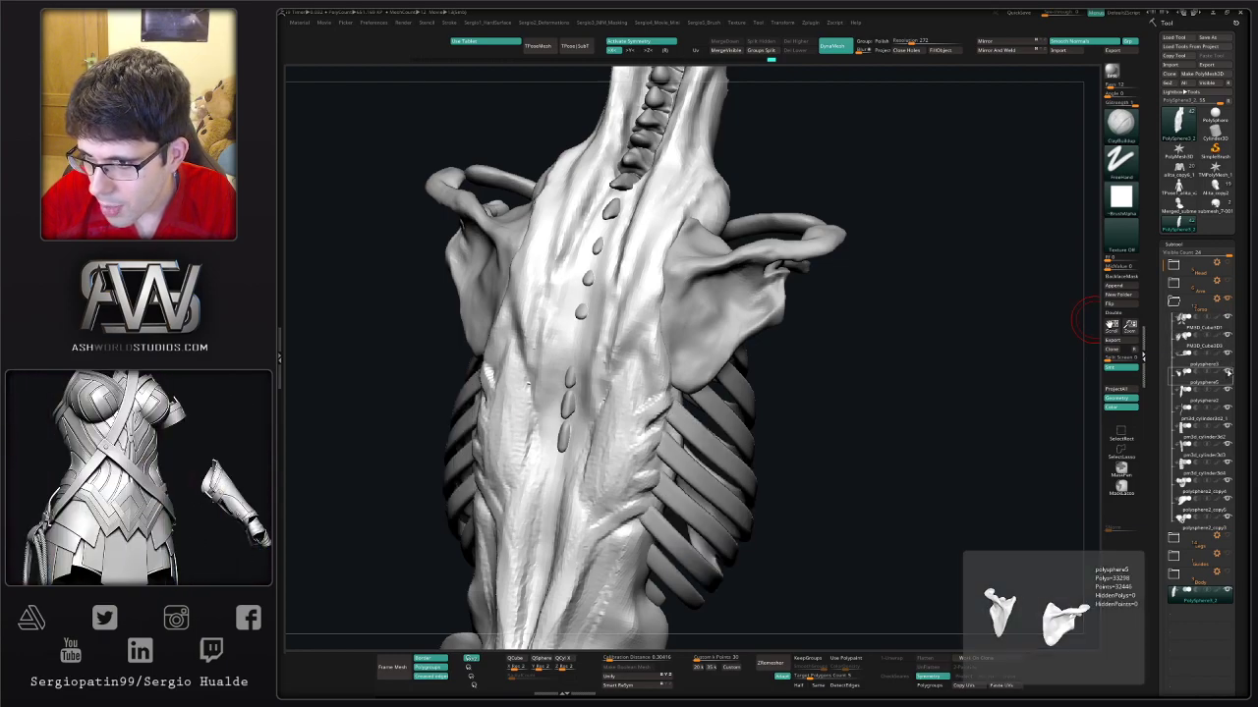
pyautogui.click(1228, 355)
# - Carve symmetric grooves between the lower back muscles with DamStandard
pyautogui.press('b')
pyautogui.press('d')
pyautogui.press('s')
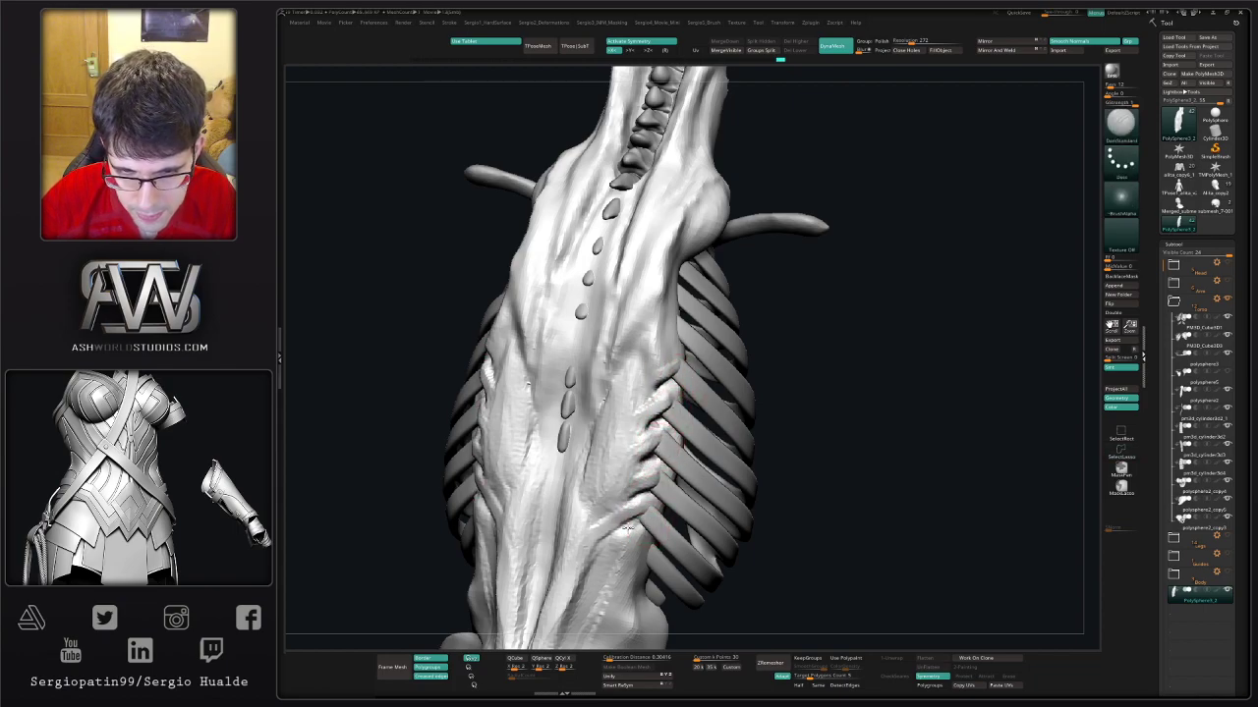
pyautogui.moveTo(626, 527)
pyautogui.mouseDown(button='right')
pyautogui.moveTo(618, 491)
pyautogui.moveTo(640, 462)
pyautogui.mouseUp(button='right')
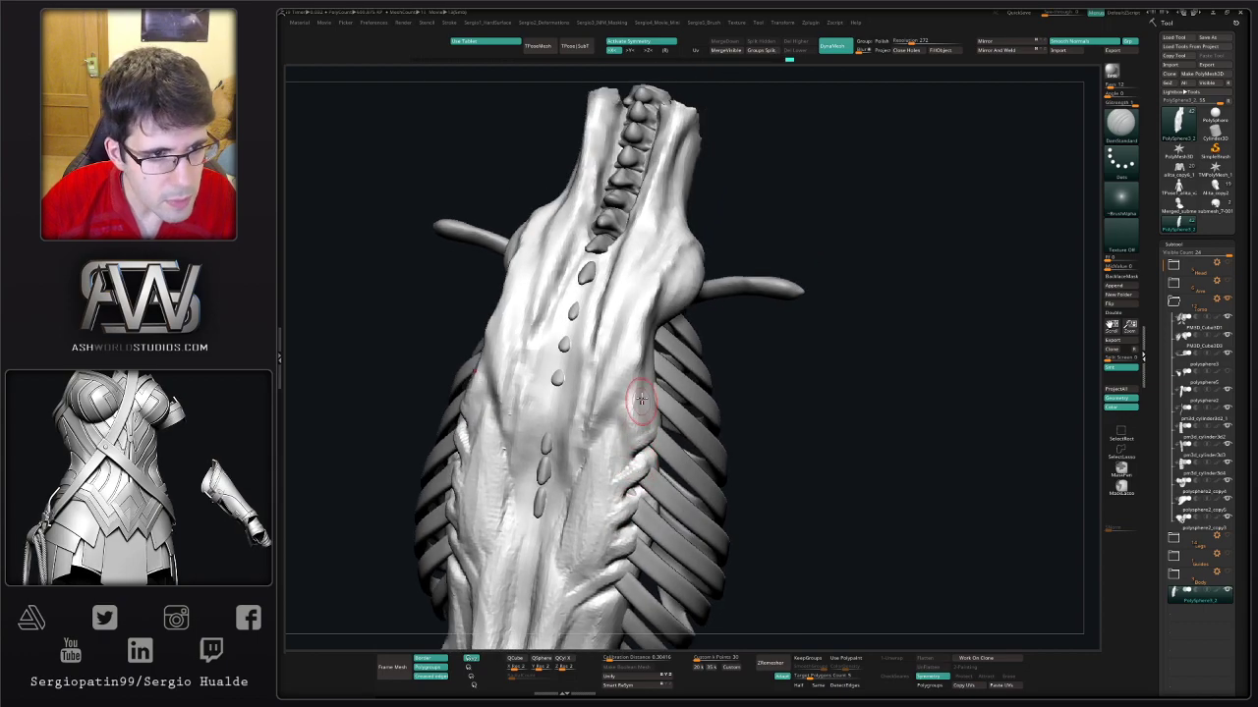
pyautogui.moveTo(641, 399); pyautogui.dragTo(688, 397, button='right')
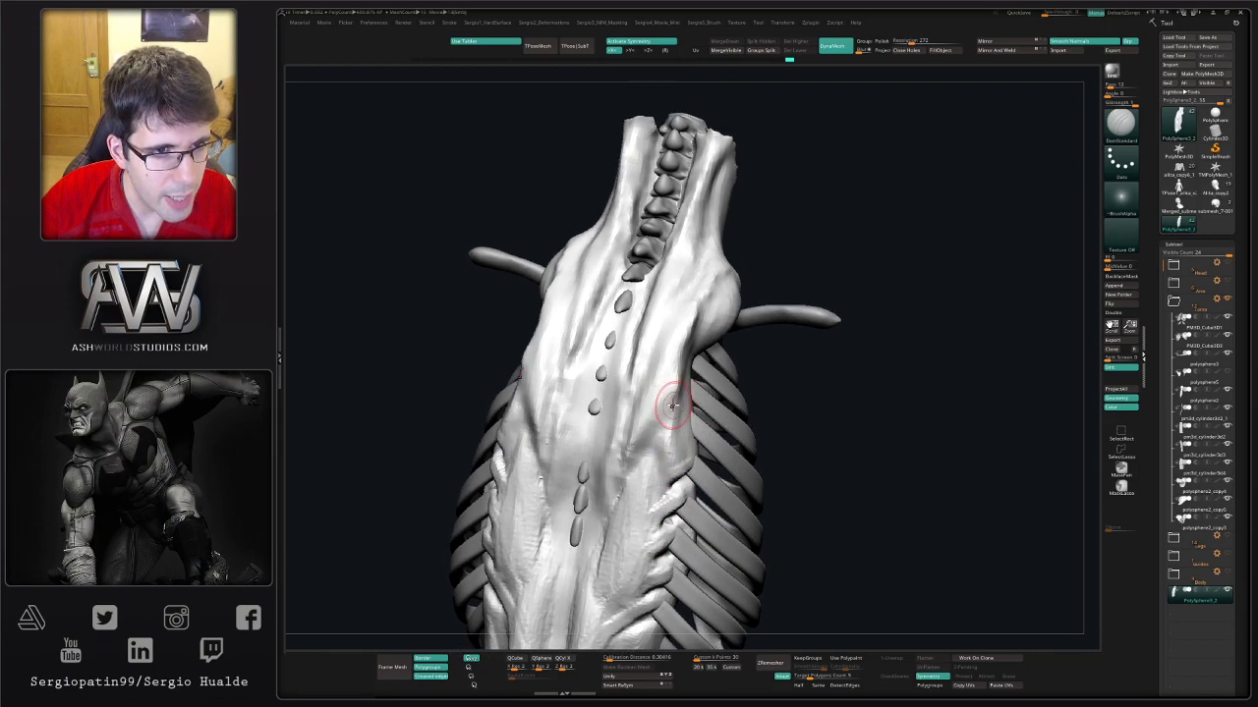
pyautogui.press('b')
pyautogui.press('c')
pyautogui.press('b')
pyautogui.press('b')
pyautogui.press('d')
pyautogui.press('s')
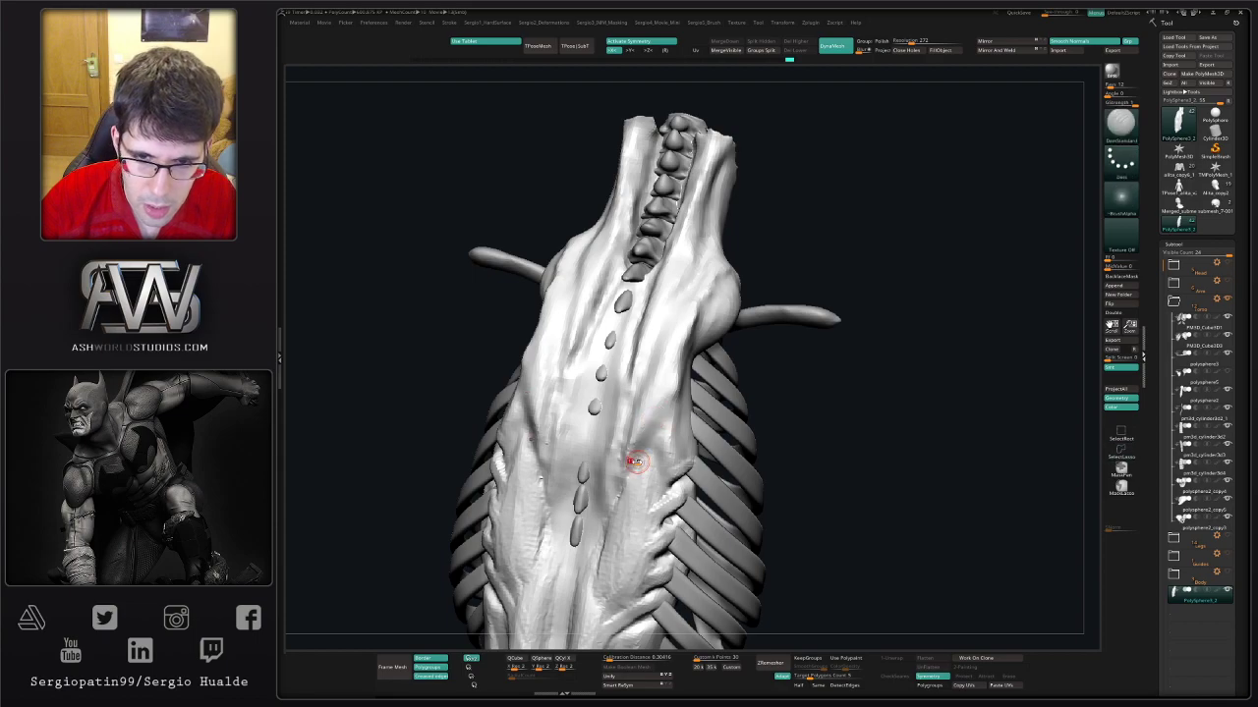
pyautogui.moveTo(672, 423)
pyautogui.mouseDown()
pyautogui.moveTo(625, 481)
pyautogui.moveTo(684, 386)
pyautogui.mouseUp()
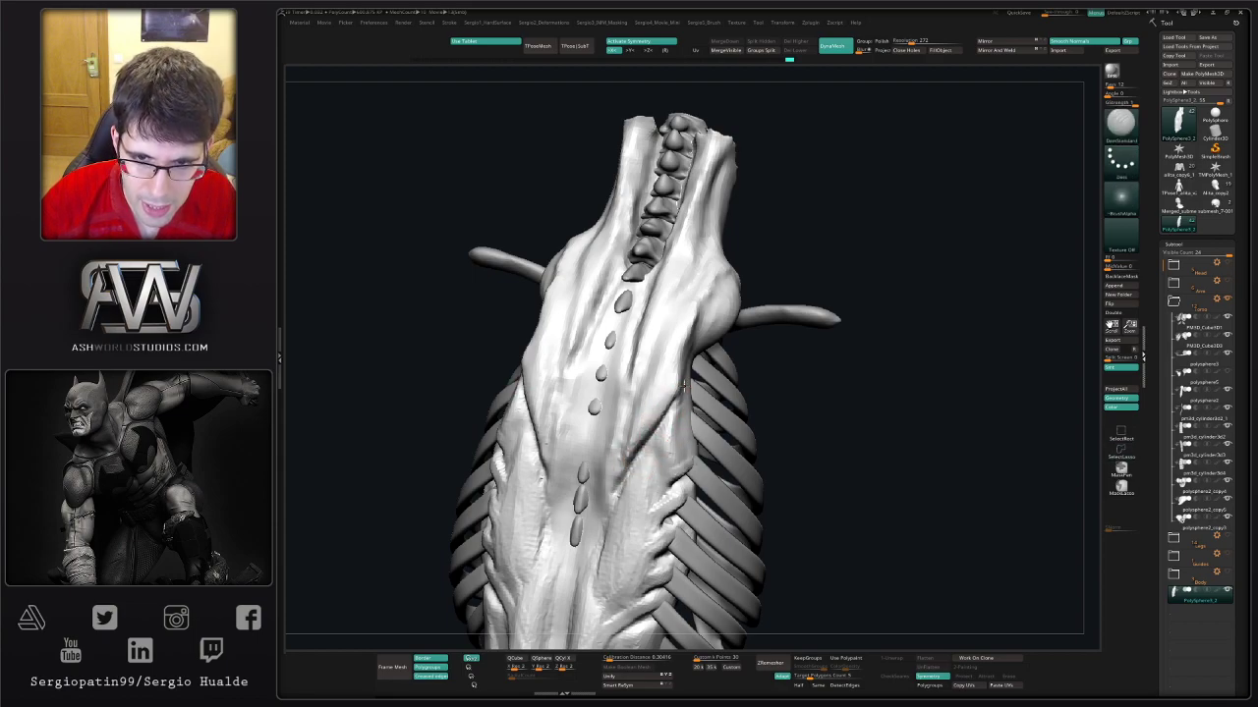
pyautogui.moveTo(663, 445); pyautogui.dragTo(658, 432, button='right')
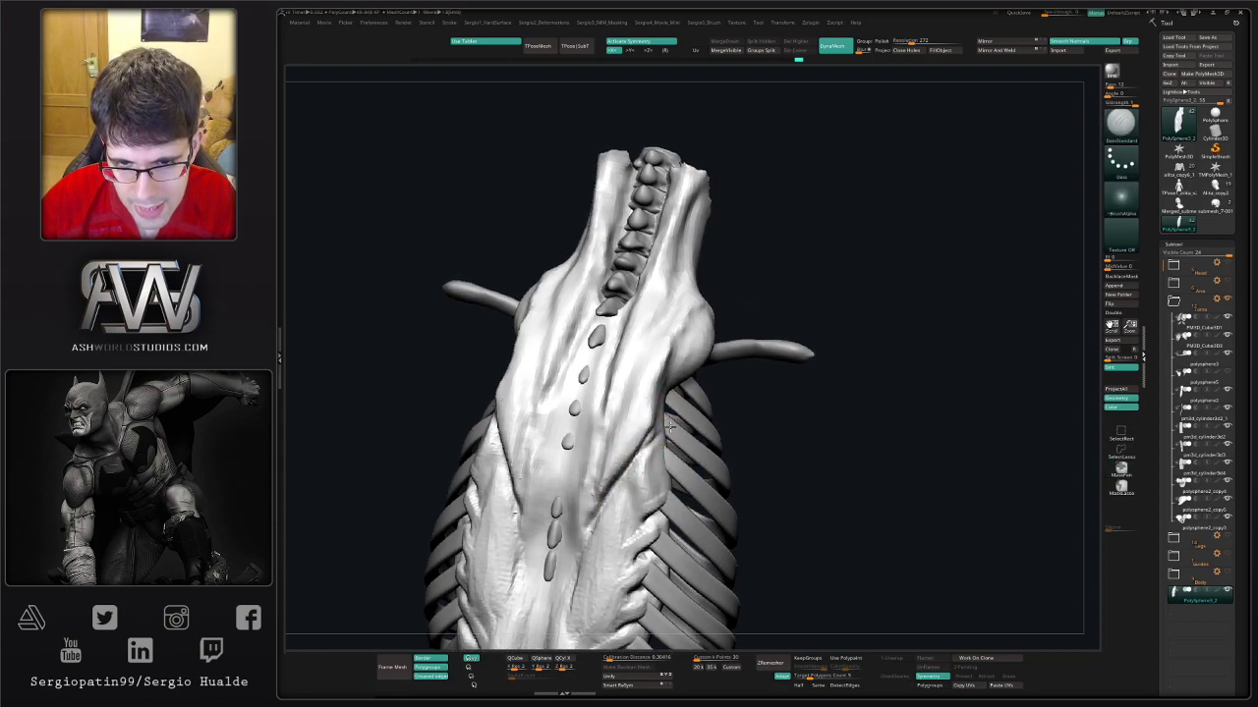
pyautogui.moveTo(634, 464); pyautogui.dragTo(599, 516)
# - Pull the upper shoulder surface up and outward with the Move brush
pyautogui.press('b')
pyautogui.press('c')
pyautogui.press('b')
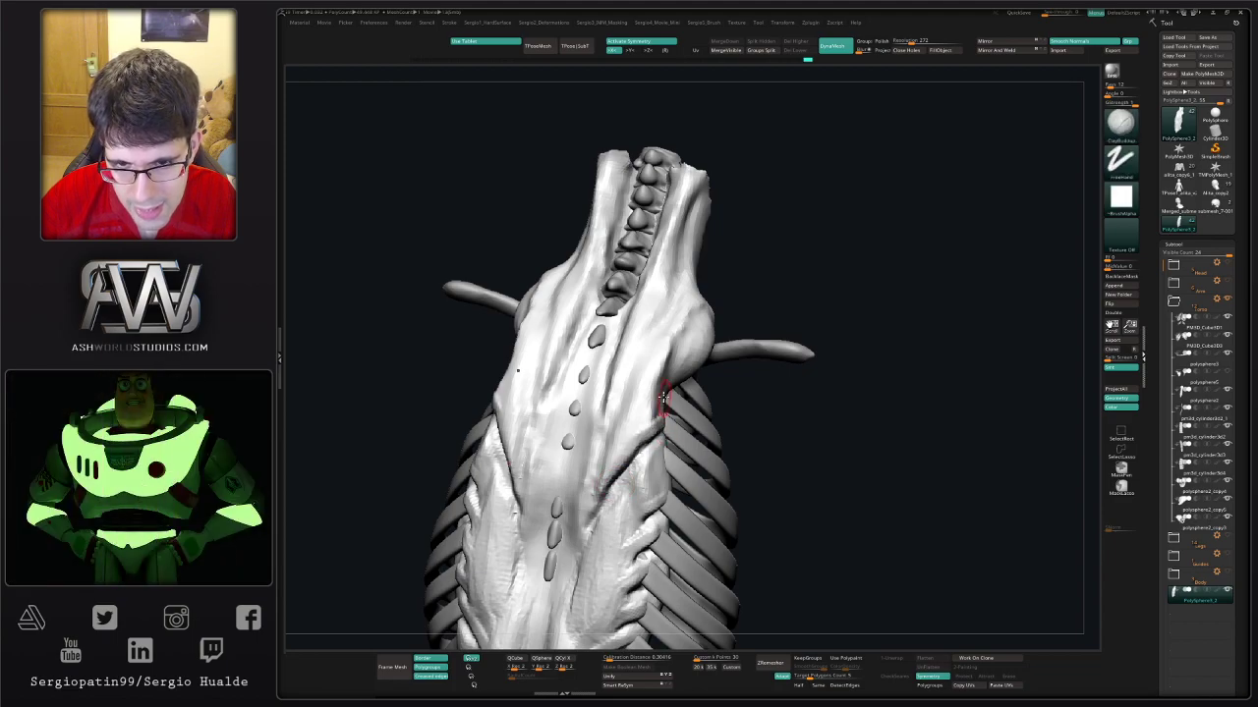
pyautogui.moveTo(645, 403); pyautogui.dragTo(619, 398, button='right')
pyautogui.press('b')
pyautogui.press('m')
pyautogui.press('v')
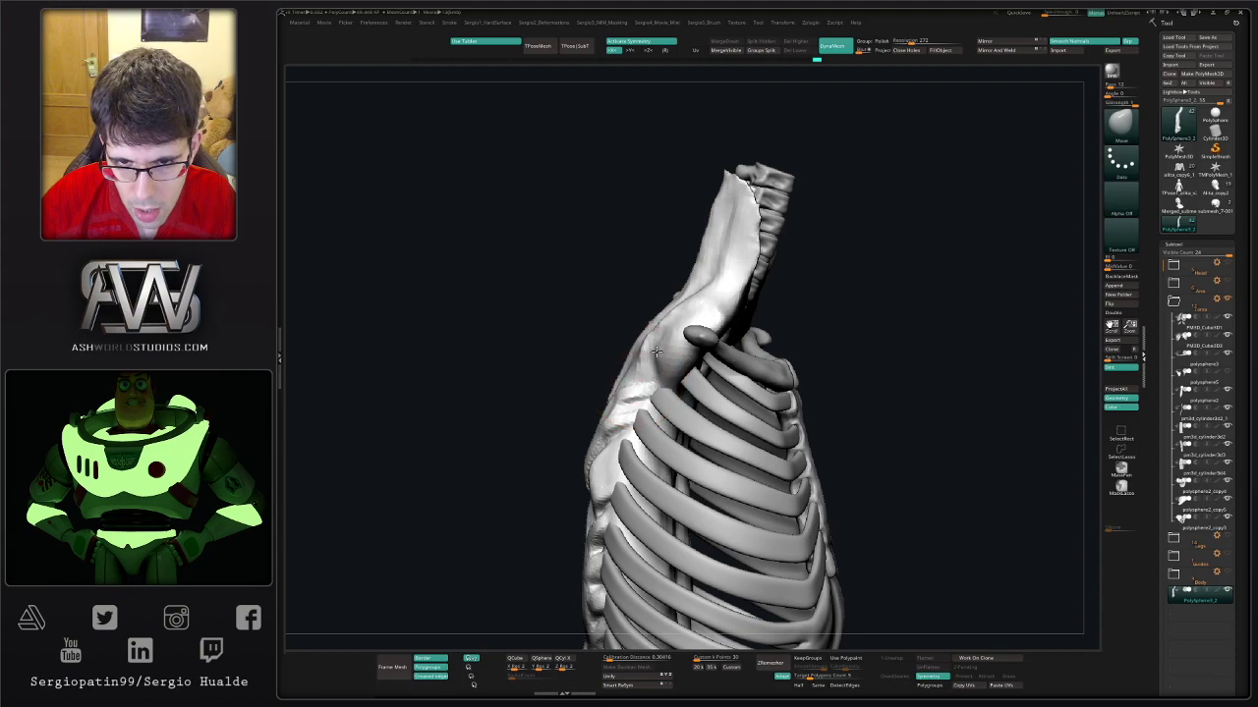
pyautogui.moveTo(621, 403); pyautogui.dragTo(636, 373)
pyautogui.moveTo(637, 375)
pyautogui.mouseDown(button='right')
pyautogui.moveTo(654, 400)
pyautogui.moveTo(616, 420)
pyautogui.moveTo(618, 340)
pyautogui.moveTo(628, 489)
pyautogui.moveTo(655, 517)
pyautogui.moveTo(687, 503)
pyautogui.moveTo(650, 432)
pyautogui.moveTo(639, 370)
pyautogui.mouseUp(button='right')
pyautogui.press('b')
pyautogui.press('c')
pyautogui.press('b')
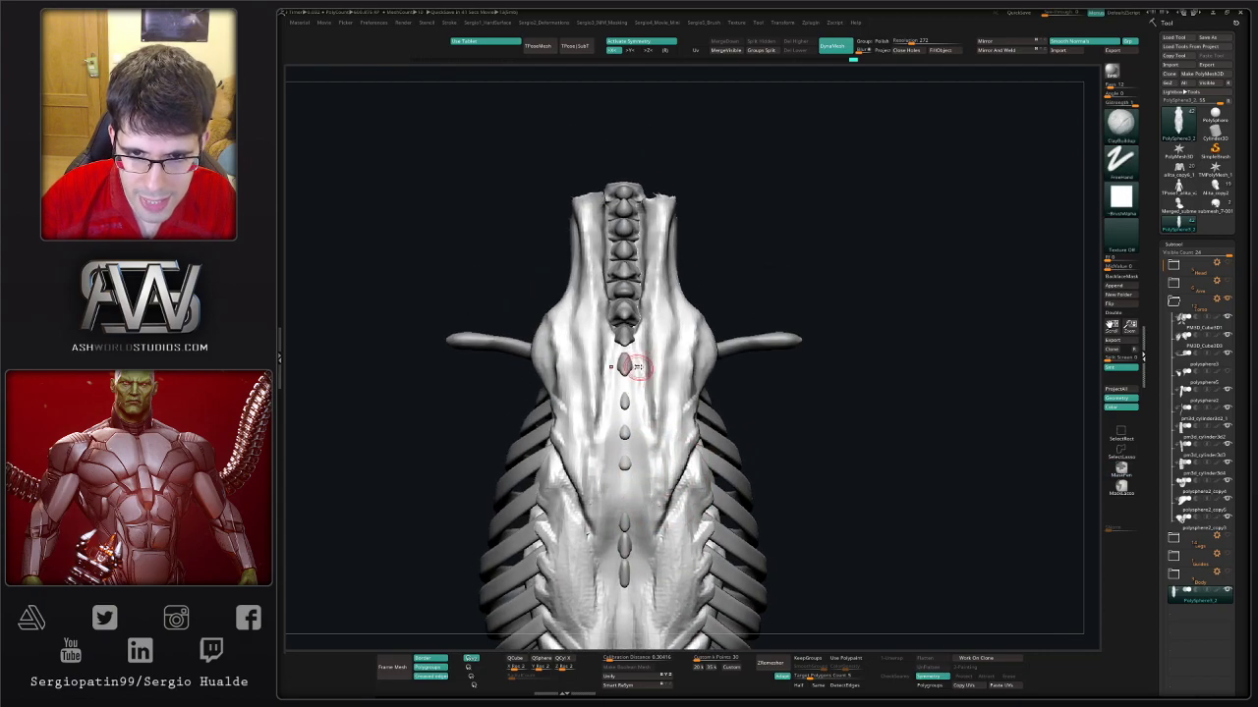
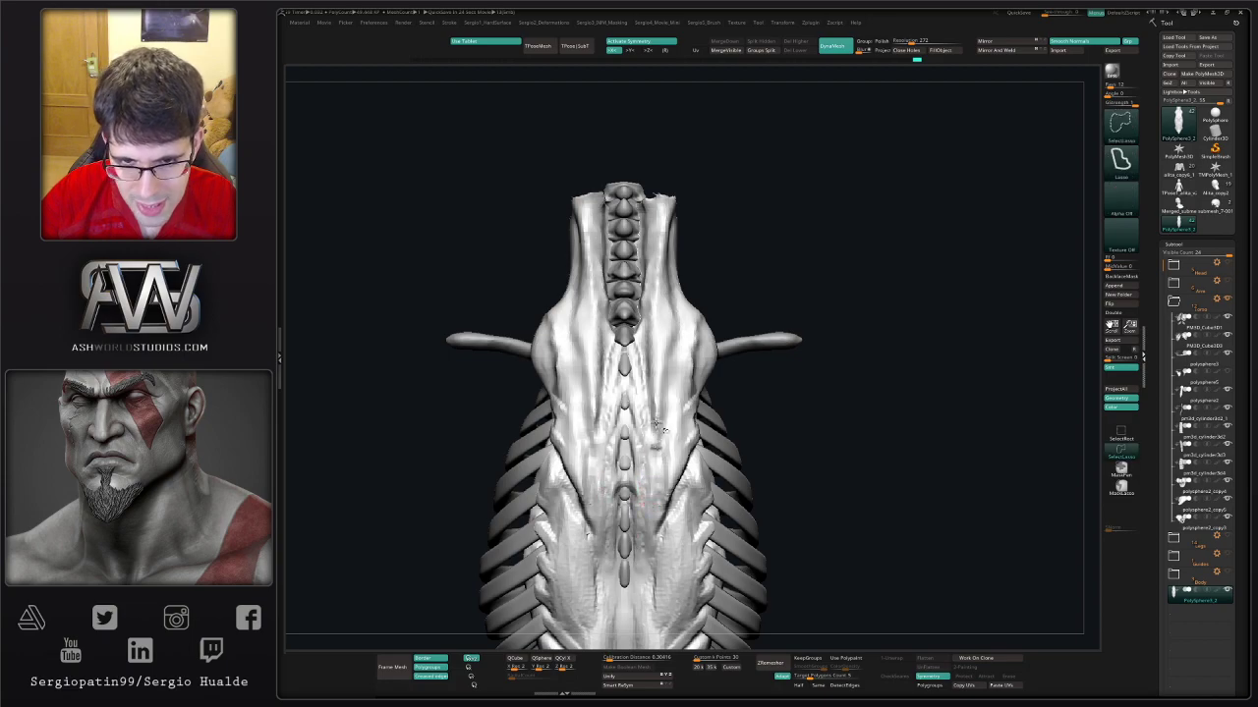
# - Carve a DamStandard groove down the spine centre and a small mirrored groove beside it
pyautogui.press('b')
pyautogui.press('d')
pyautogui.press('s')
pyautogui.moveTo(643, 364); pyautogui.dragTo(646, 507)
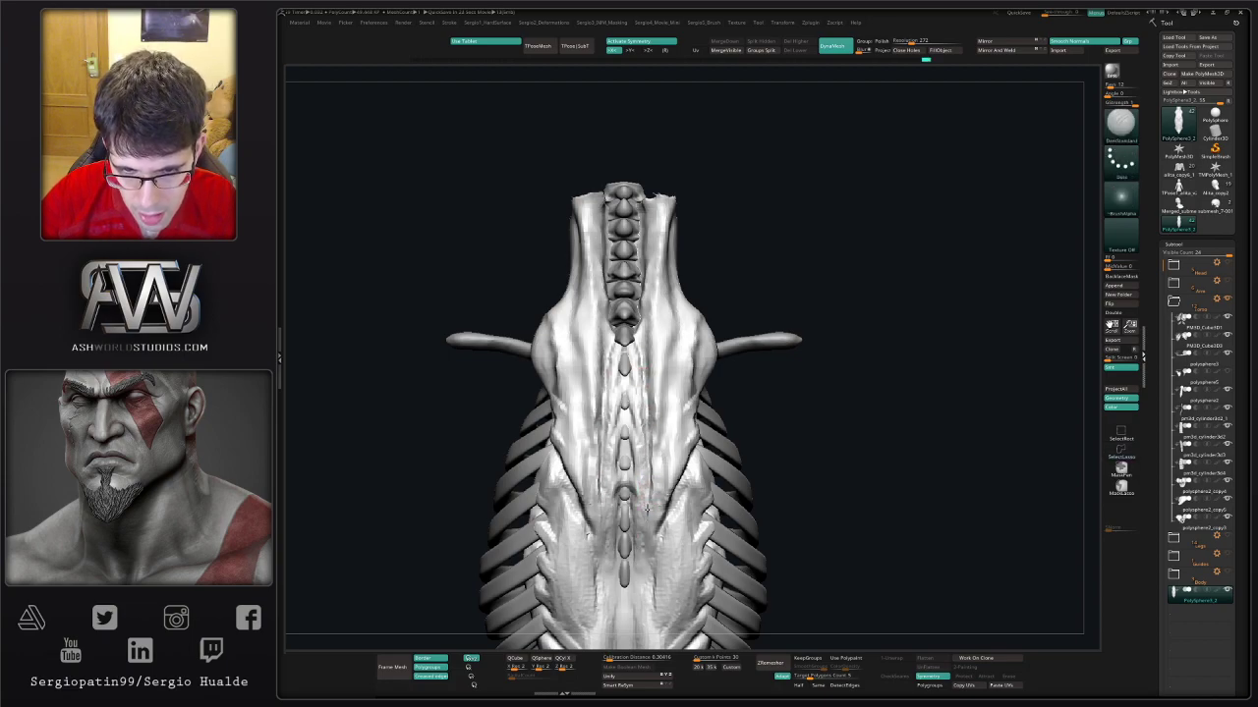
pyautogui.keyDown('alt'); pyautogui.moveTo(647, 522); pyautogui.dragTo(632, 420, button='right'); pyautogui.keyUp('alt')
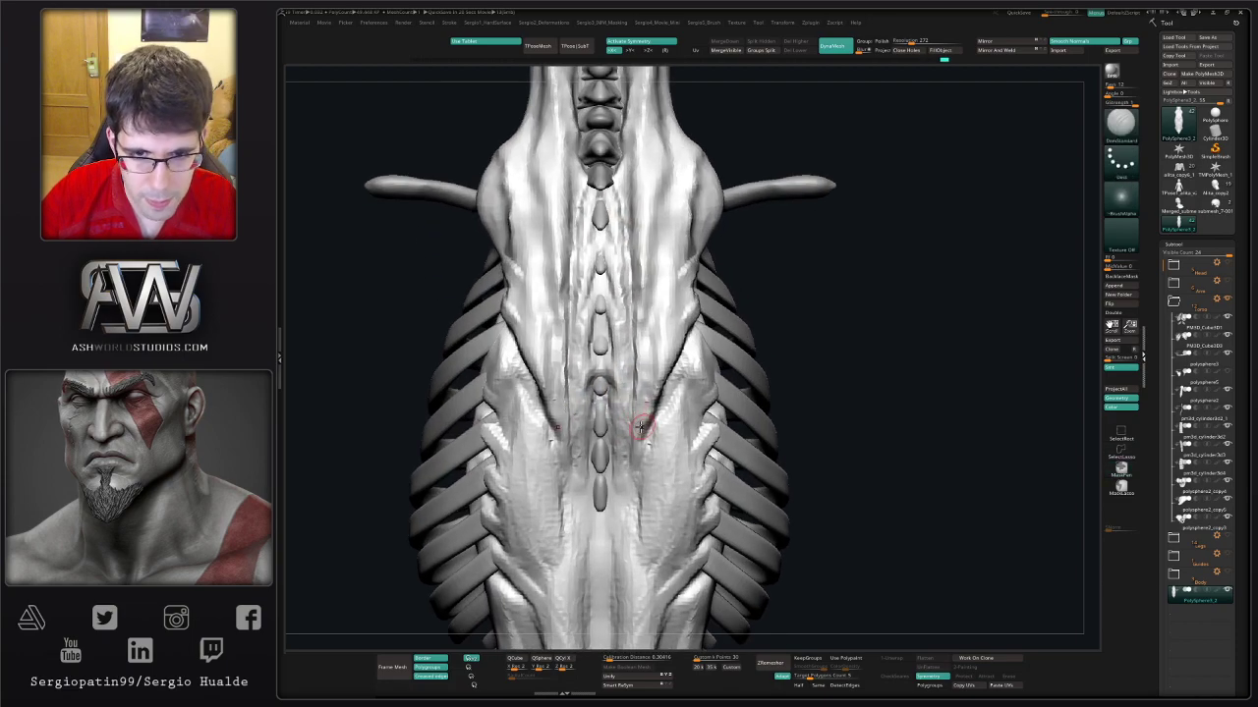
pyautogui.moveTo(625, 501); pyautogui.dragTo(620, 538)
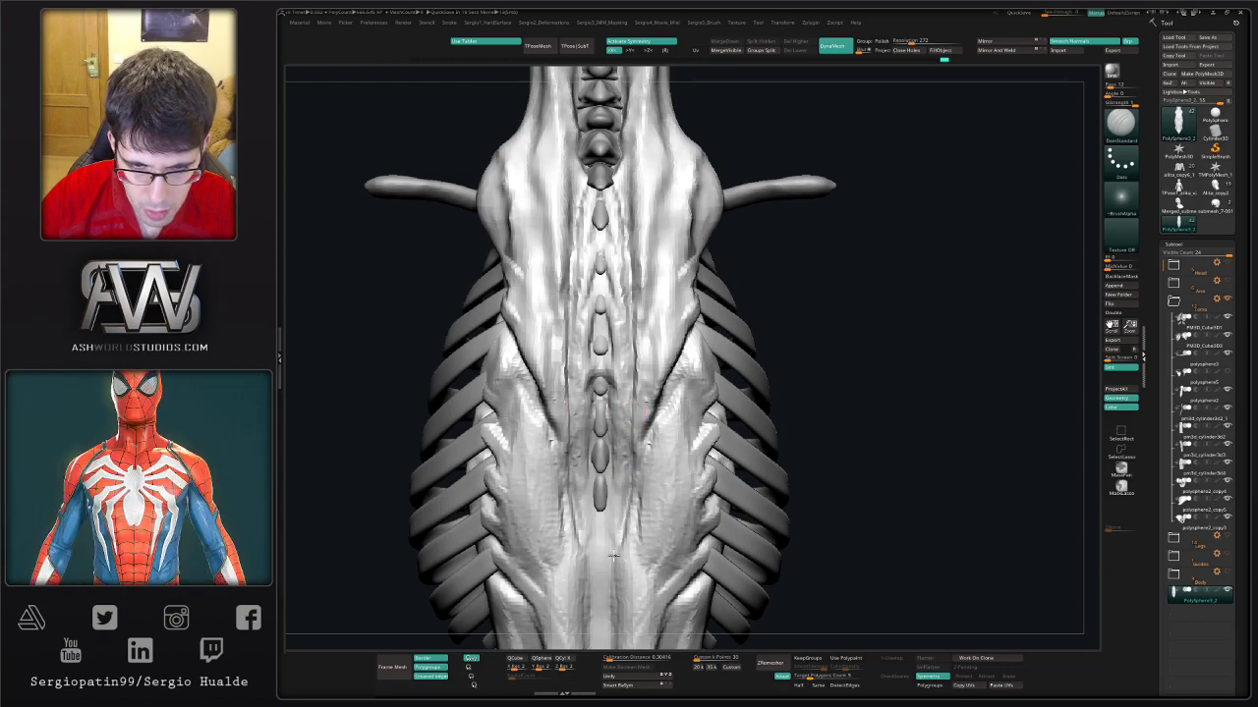
pyautogui.keyDown('alt'); pyautogui.moveTo(608, 524); pyautogui.dragTo(599, 393, button='right'); pyautogui.keyUp('alt')
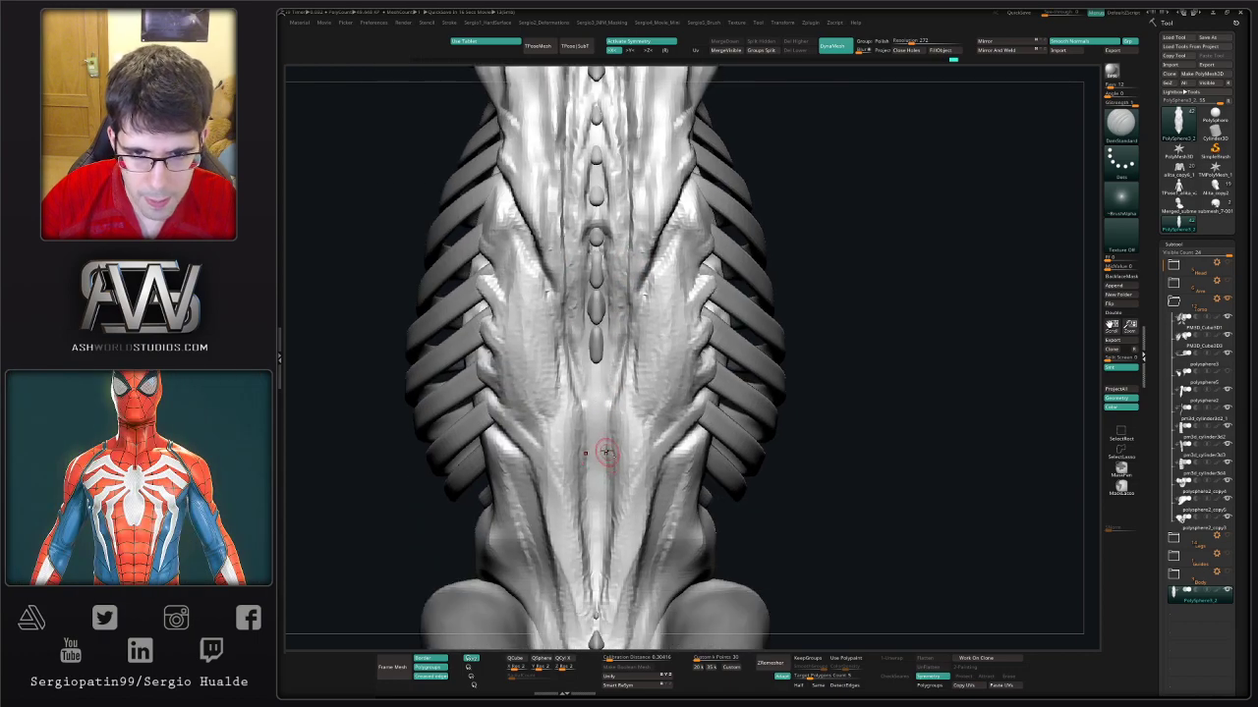
# - Build a ClayBuildup ridge along the spine's centre line
pyautogui.press('b')
pyautogui.press('c')
pyautogui.press('b')
pyautogui.moveTo(594, 405); pyautogui.dragTo(593, 520)
pyautogui.moveTo(595, 364)
pyautogui.mouseDown()
pyautogui.moveTo(593, 568)
pyautogui.moveTo(592, 383)
pyautogui.mouseUp()
pyautogui.press('b')
# - Push the back muscles beside the spine with the Move brush, checking side and rear views
pyautogui.press('m')
pyautogui.press('v')
pyautogui.moveTo(593, 383); pyautogui.dragTo(649, 493, button='right')
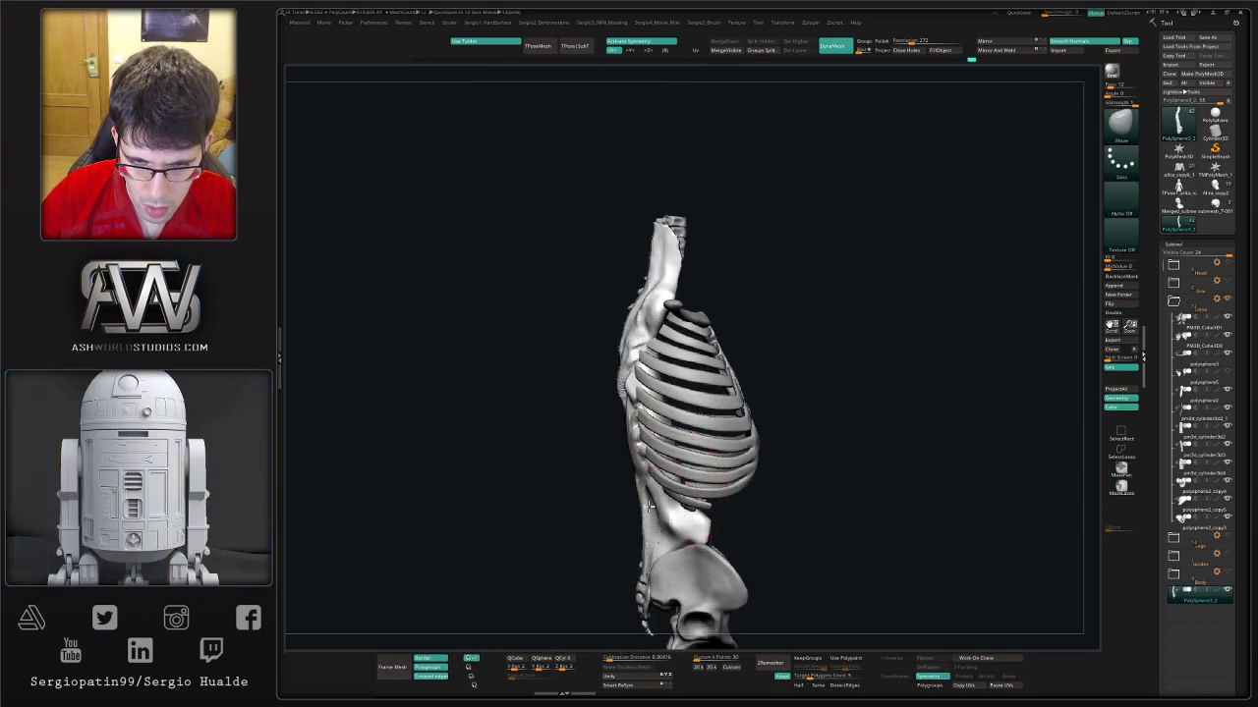
pyautogui.moveTo(678, 525)
pyautogui.mouseDown(button='right')
pyautogui.moveTo(679, 410)
pyautogui.moveTo(665, 439)
pyautogui.mouseUp(button='right')
pyautogui.press('b')
pyautogui.press('c')
pyautogui.press('b')
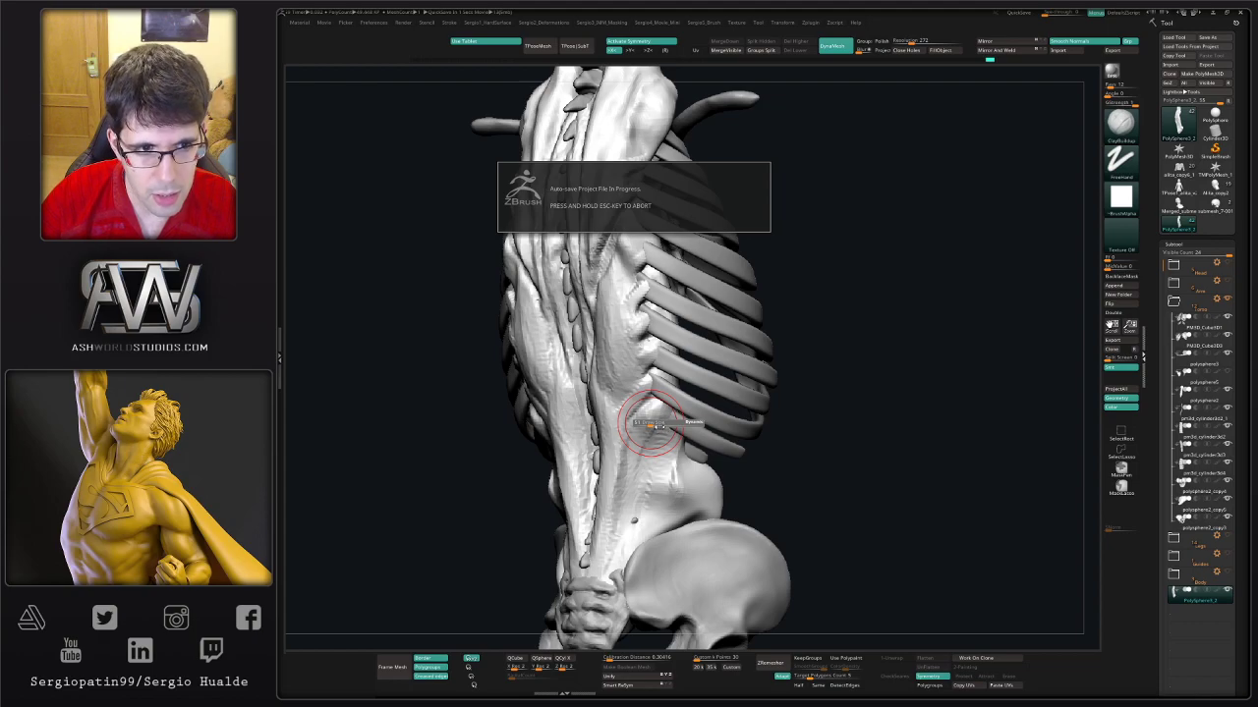
pyautogui.keyDown('shift'); pyautogui.moveTo(661, 440); pyautogui.dragTo(645, 422, button='right'); pyautogui.keyUp('shift')
pyautogui.press('b')
pyautogui.press('m')
pyautogui.press('v')
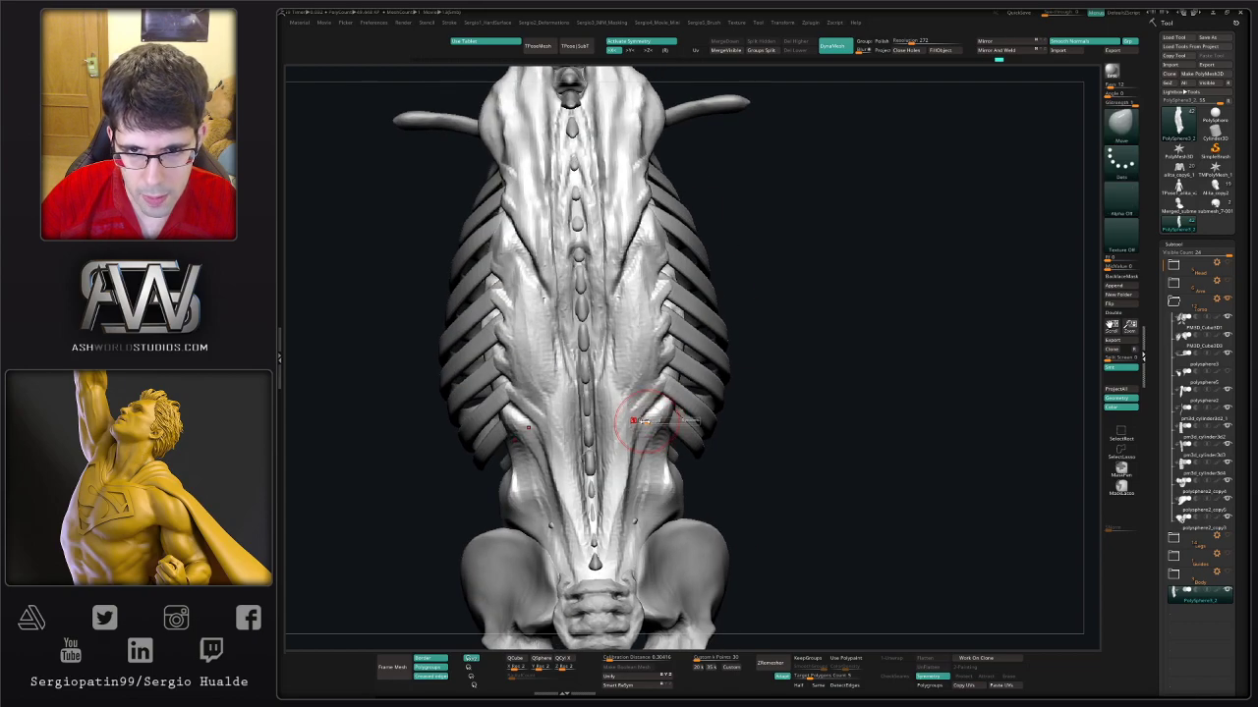
pyautogui.moveTo(645, 397); pyautogui.dragTo(649, 444)
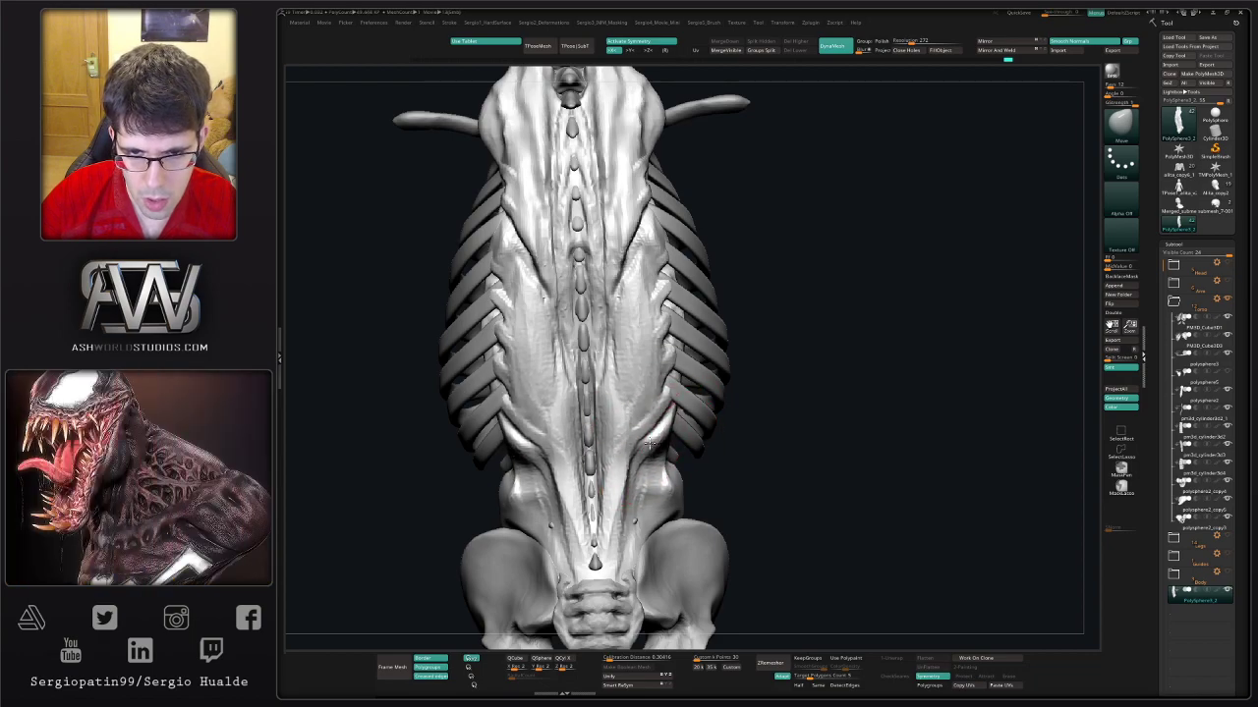
pyautogui.moveTo(649, 444); pyautogui.dragTo(617, 405, button='right')
# - Build up the lower back muscles on both sides with ClayBuildup strokes extended upward
pyautogui.press('b')
pyautogui.press('c')
pyautogui.press('b')
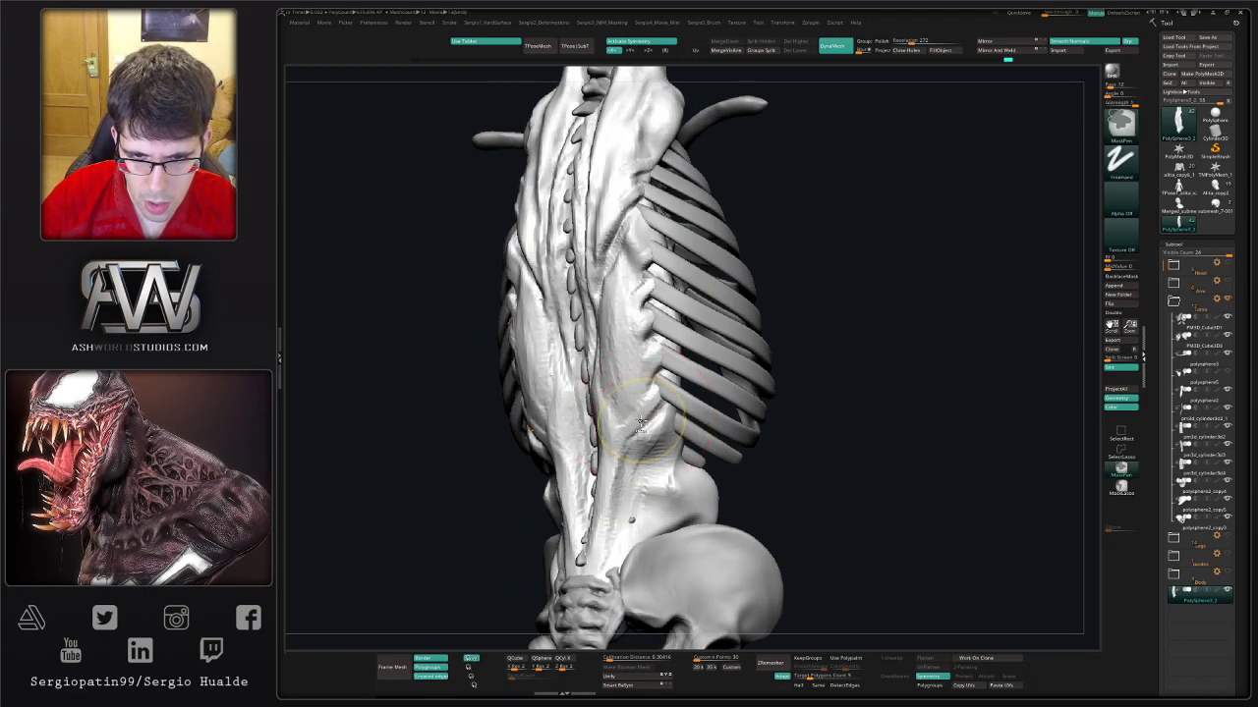
pyautogui.press('b')
pyautogui.press('c')
pyautogui.press('b')
pyautogui.keyDown('shift'); pyautogui.moveTo(635, 418); pyautogui.dragTo(652, 470, button='right'); pyautogui.keyUp('shift')
pyautogui.moveTo(653, 469)
pyautogui.mouseDown()
pyautogui.moveTo(626, 435)
pyautogui.moveTo(635, 373)
pyautogui.mouseUp()
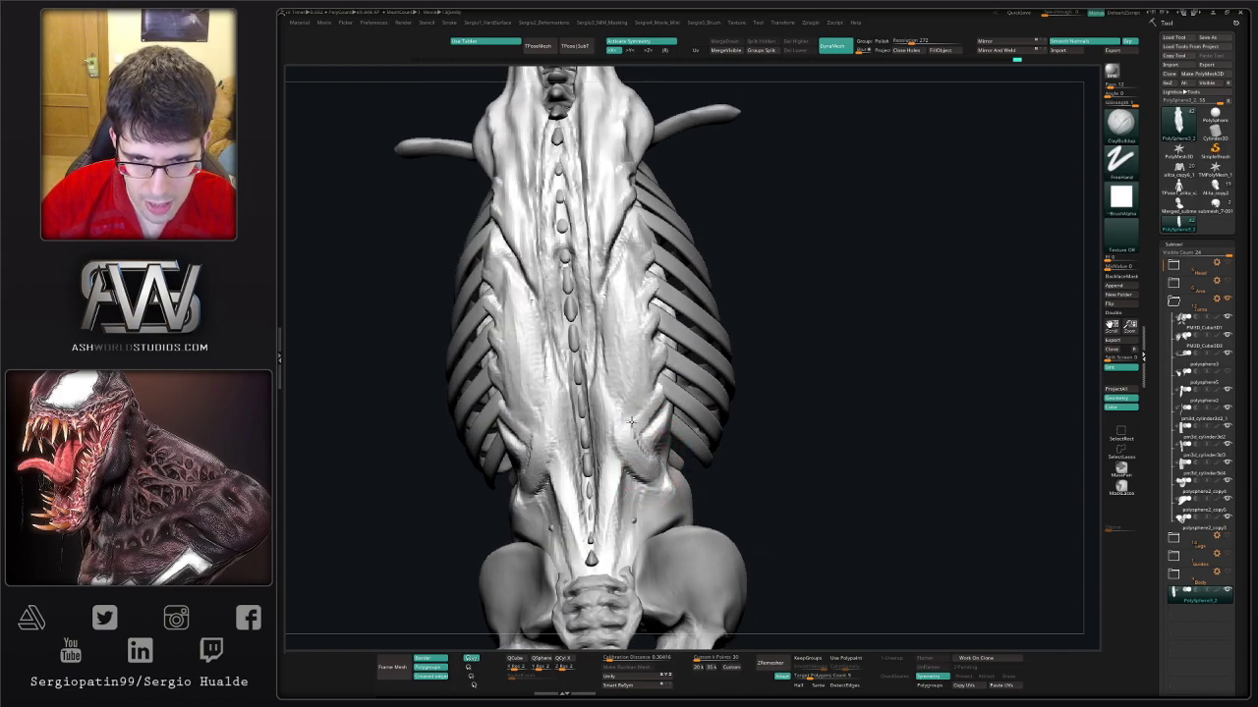
pyautogui.moveTo(634, 373)
pyautogui.mouseDown(button='right')
pyautogui.moveTo(622, 393)
pyautogui.moveTo(652, 386)
pyautogui.mouseUp(button='right')
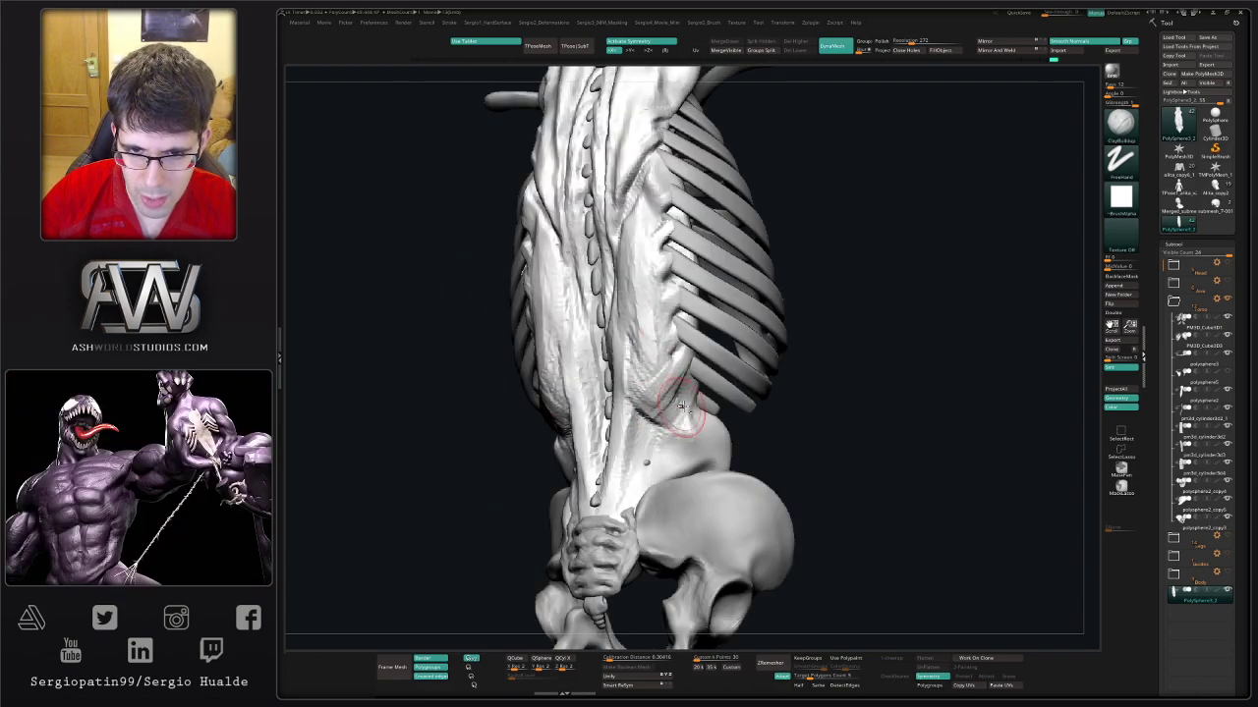
pyautogui.moveTo(662, 365); pyautogui.dragTo(658, 436, button='right')
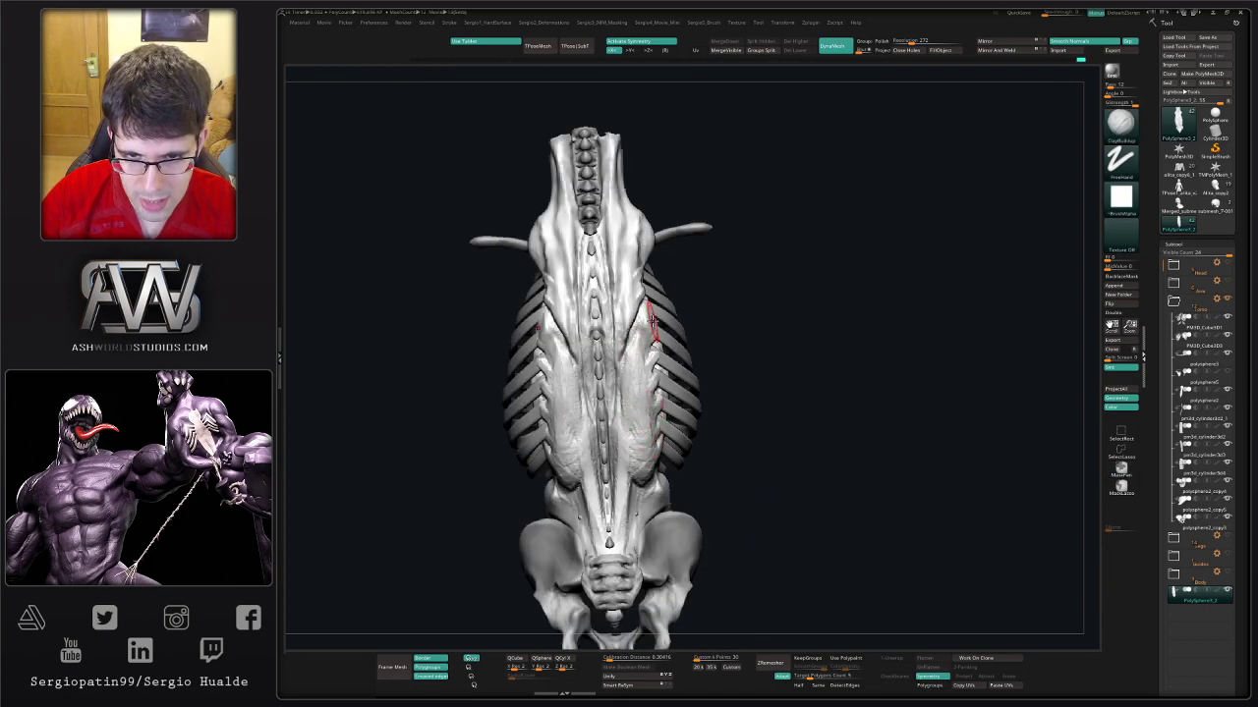
# - With Move, pull the muscle beside the spine upward and nudge the mesh near the lower spine
pyautogui.press('b')
pyautogui.press('m')
pyautogui.press('v')
pyautogui.moveTo(654, 363); pyautogui.dragTo(646, 467, button='right')
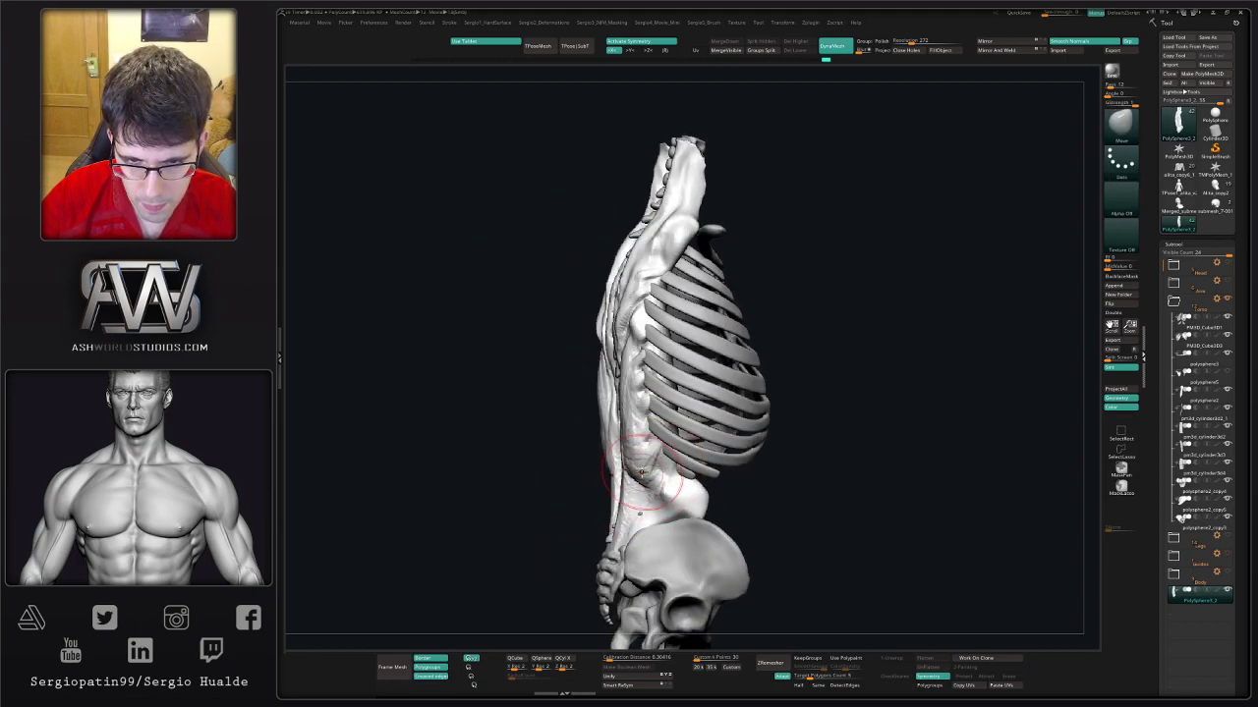
pyautogui.moveTo(645, 467); pyautogui.dragTo(629, 372)
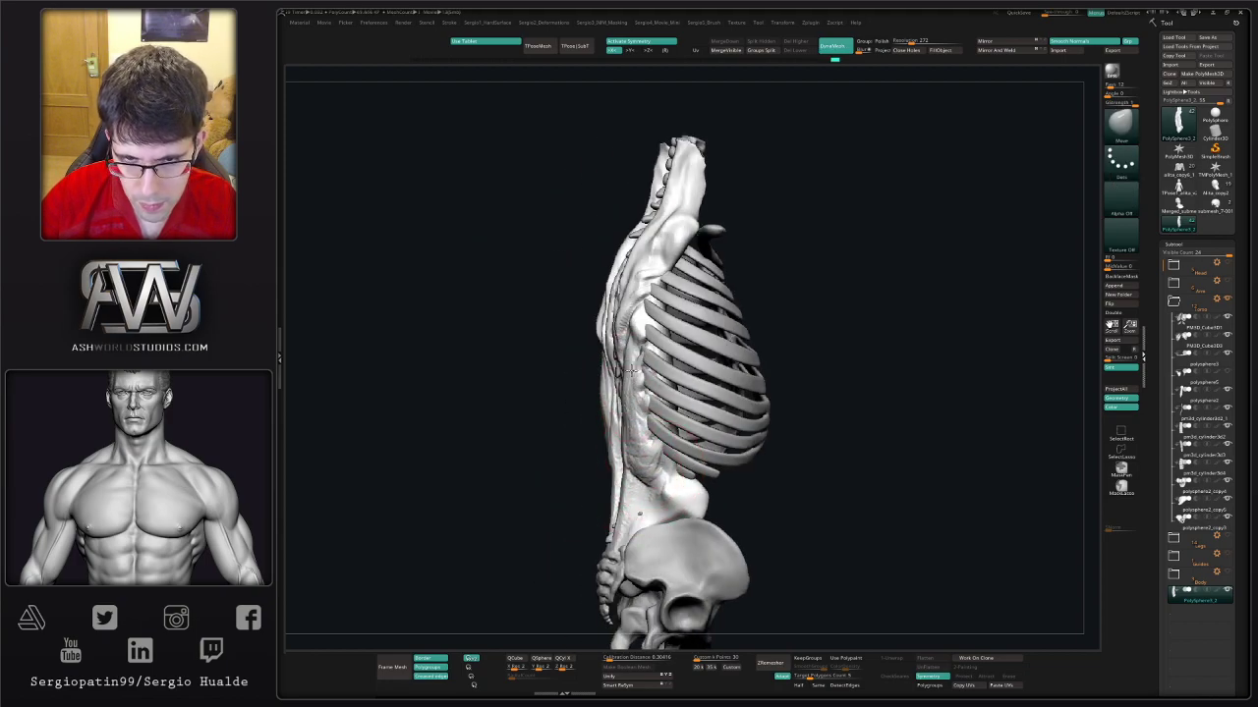
pyautogui.keyDown('shift'); pyautogui.moveTo(641, 475); pyautogui.dragTo(654, 457, button='right'); pyautogui.keyUp('shift')
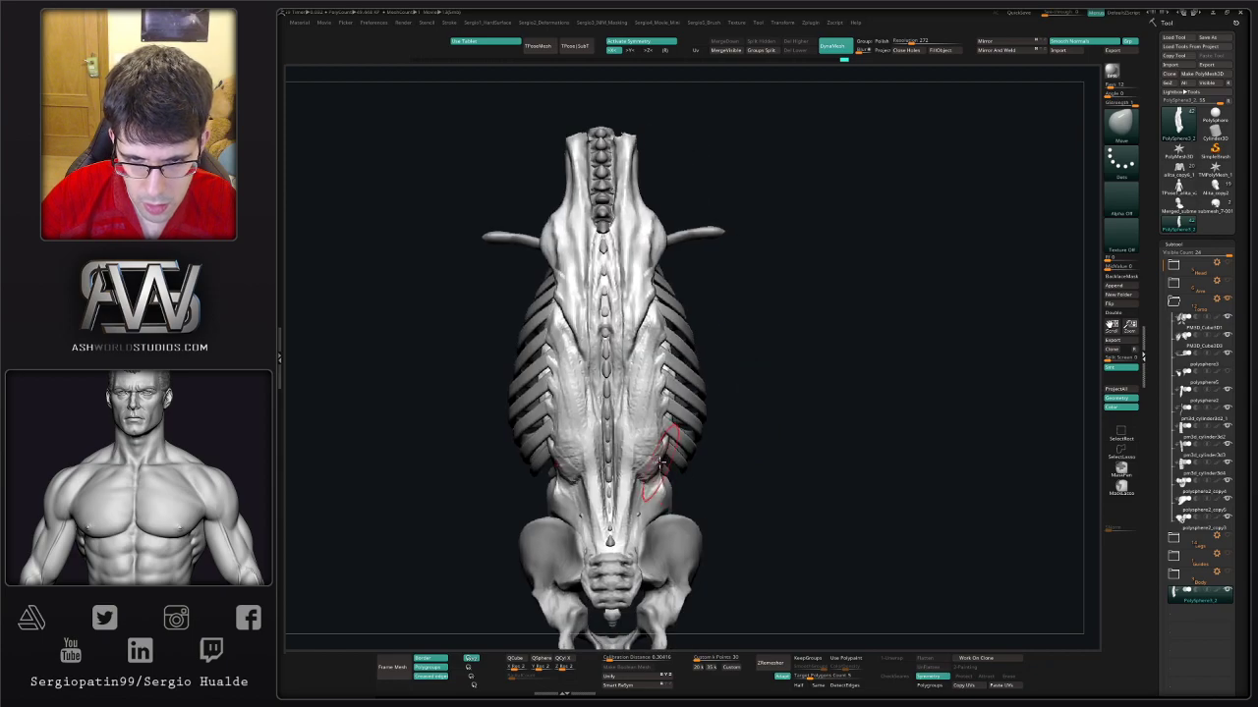
pyautogui.moveTo(653, 479); pyautogui.dragTo(655, 468)
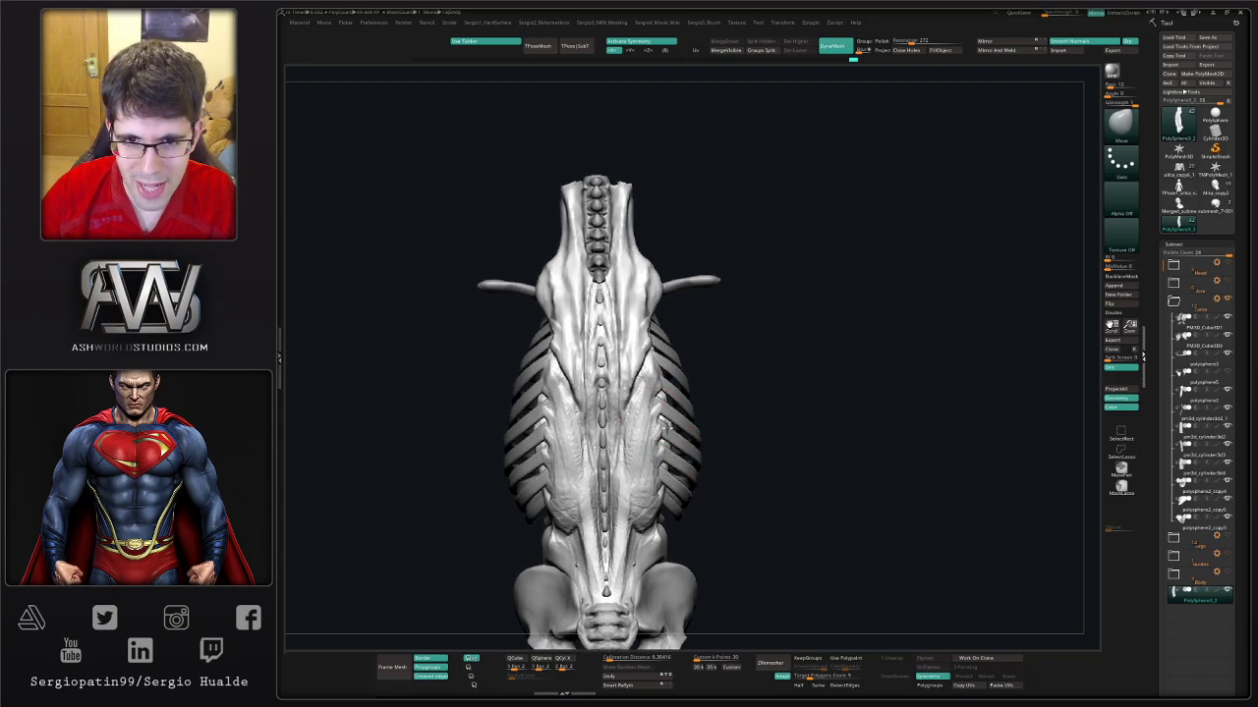
pyautogui.moveTo(676, 397); pyautogui.dragTo(643, 485)
# - Build muscle mass beside the lower spine and sculpt the spine into a chain of bumps
pyautogui.press('b')
pyautogui.press('c')
pyautogui.press('b')
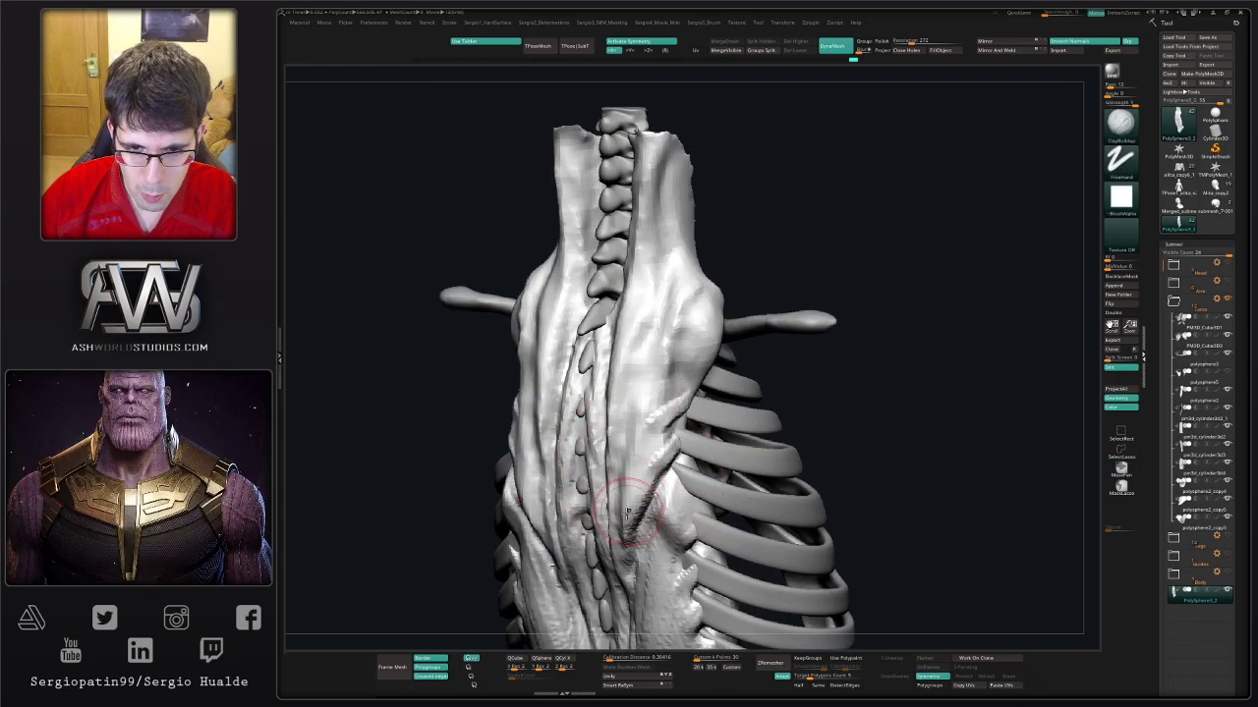
pyautogui.keyDown('shift'); pyautogui.moveTo(644, 485); pyautogui.dragTo(638, 477, button='right'); pyautogui.keyUp('shift')
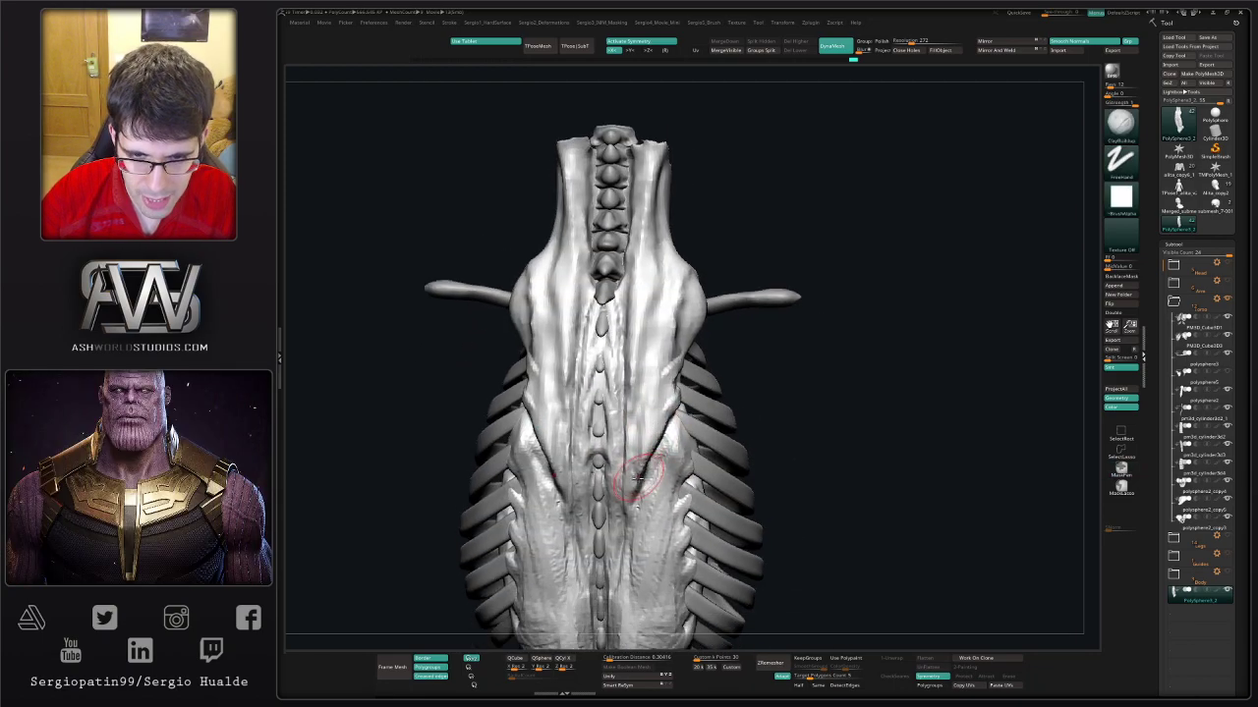
pyautogui.moveTo(663, 422); pyautogui.dragTo(621, 481)
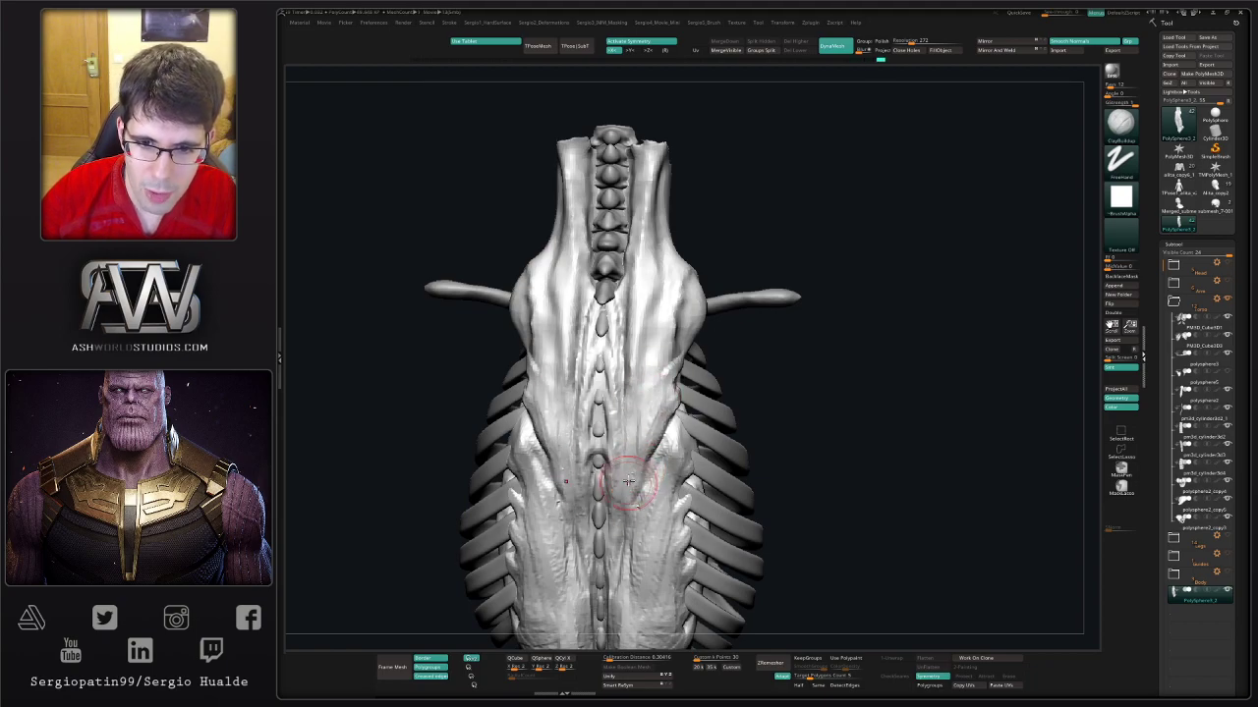
pyautogui.moveTo(634, 503)
pyautogui.keyDown('ctrl'); pyautogui.mouseDown(button='right')
pyautogui.moveTo(638, 491)
pyautogui.moveTo(773, 471)
pyautogui.moveTo(678, 432)
pyautogui.moveTo(667, 403)
pyautogui.moveTo(652, 417)
pyautogui.mouseUp(button='right'); pyautogui.keyUp('ctrl')
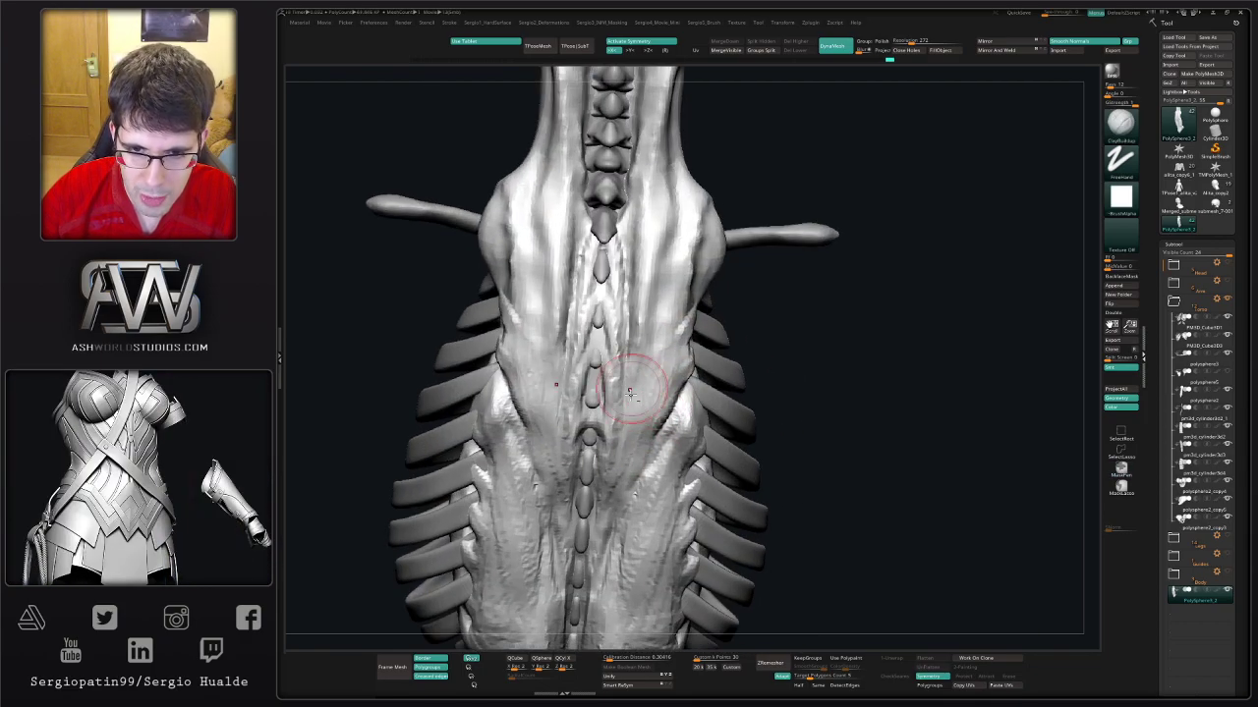
pyautogui.moveTo(634, 458)
pyautogui.mouseDown()
pyautogui.moveTo(655, 391)
pyautogui.moveTo(591, 433)
pyautogui.mouseUp()
pyautogui.moveTo(611, 358); pyautogui.dragTo(582, 575)
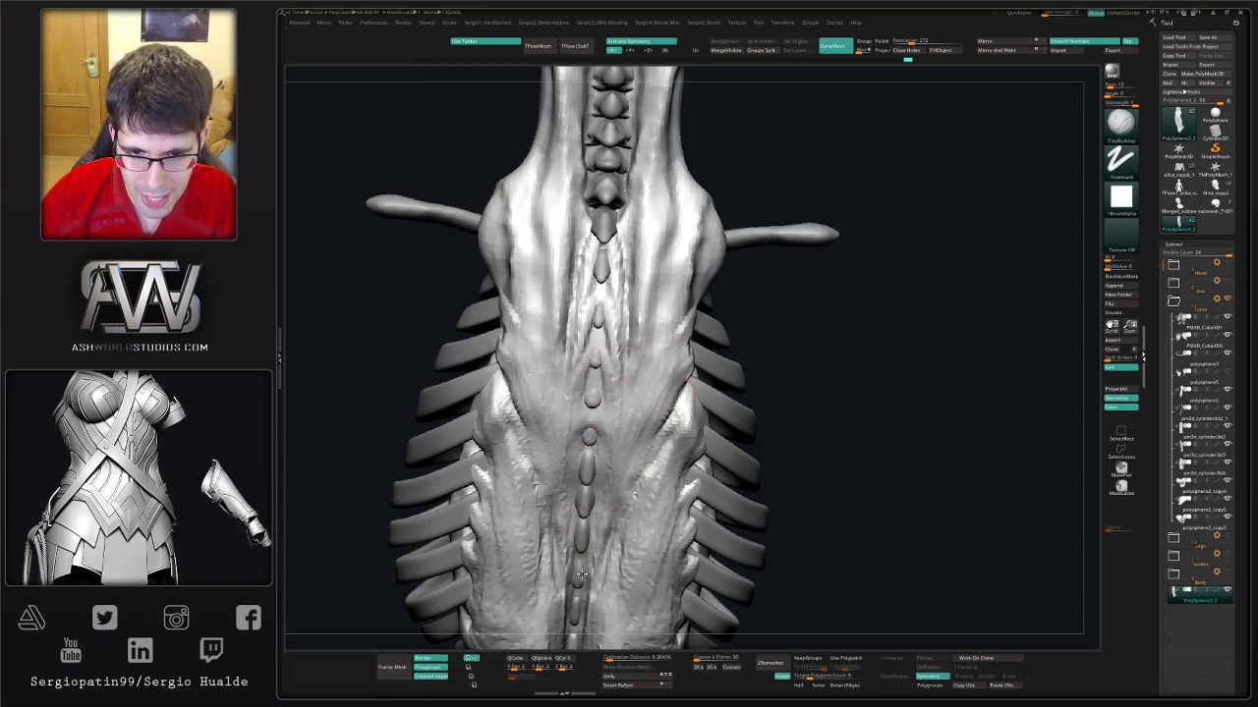
pyautogui.moveTo(609, 358)
pyautogui.keyDown('ctrl'); pyautogui.mouseDown(button='right')
pyautogui.moveTo(593, 447)
pyautogui.moveTo(606, 441)
pyautogui.mouseUp(button='right'); pyautogui.keyUp('ctrl')
# - Inspect the back and pelvis from rear angles while swapping between Move and ClayBuildup
pyautogui.press('b')
pyautogui.press('m')
pyautogui.press('v')
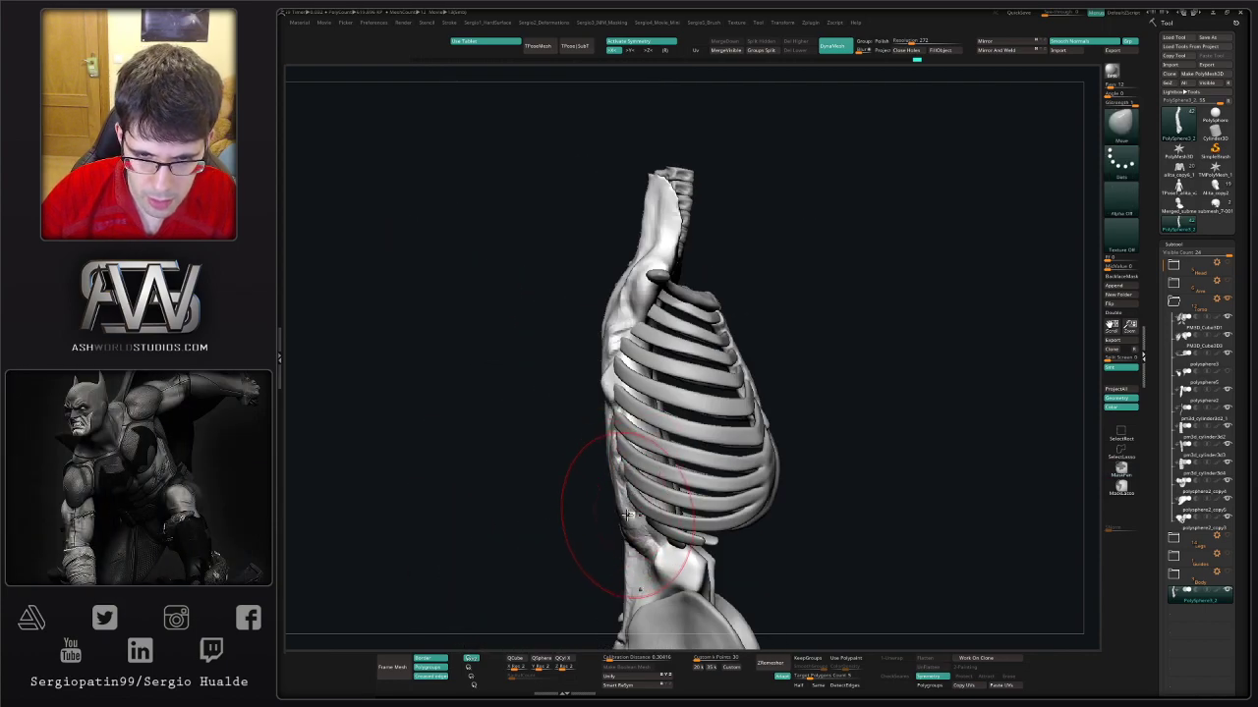
pyautogui.moveTo(626, 514)
pyautogui.mouseDown(button='right')
pyautogui.moveTo(599, 506)
pyautogui.moveTo(610, 512)
pyautogui.moveTo(610, 498)
pyautogui.mouseUp(button='right')
pyautogui.press('b')
pyautogui.press('c')
pyautogui.press('b')
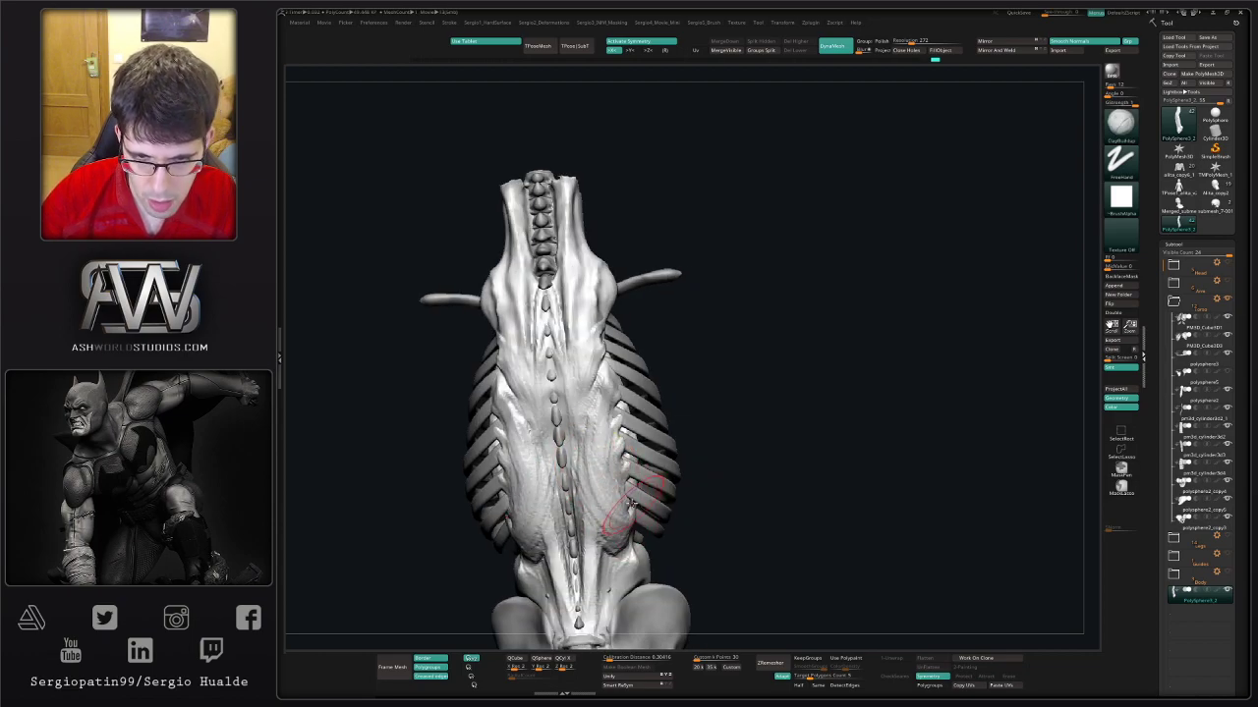
pyautogui.moveTo(627, 560)
pyautogui.mouseDown(button='right')
pyautogui.moveTo(625, 453)
pyautogui.moveTo(613, 475)
pyautogui.mouseUp(button='right')
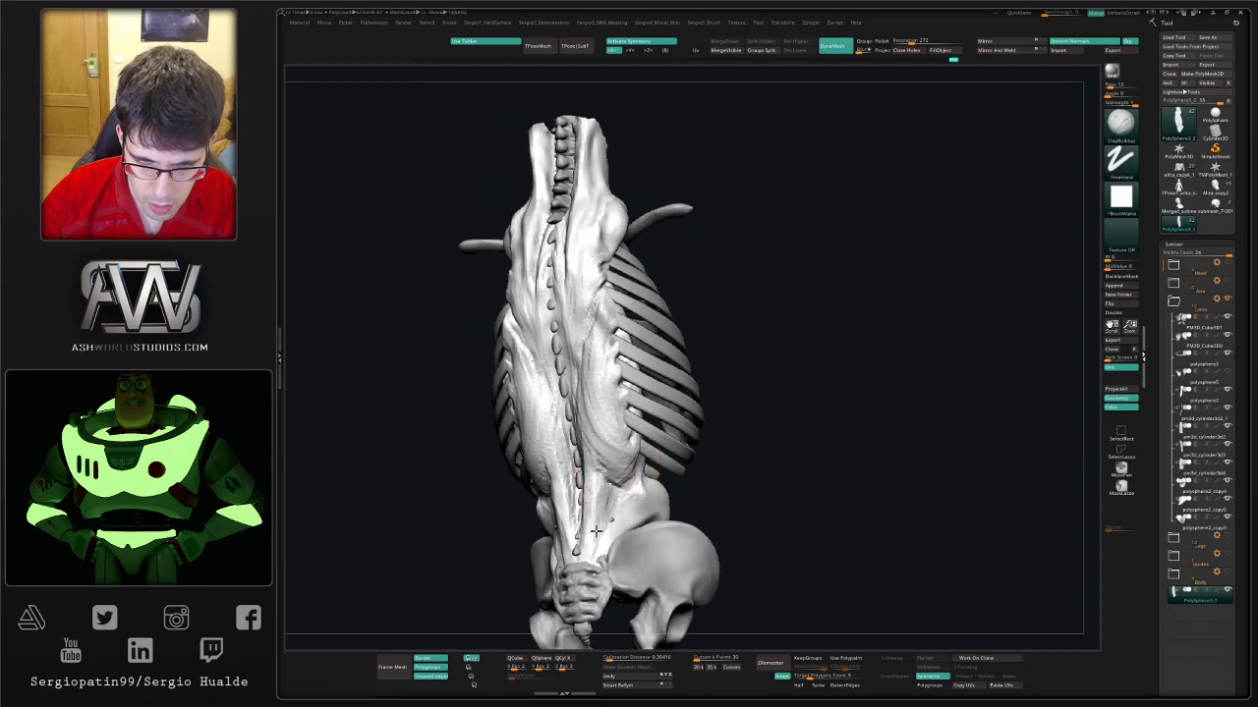
pyautogui.keyDown('shift'); pyautogui.moveTo(603, 489); pyautogui.dragTo(656, 420, button='right'); pyautogui.keyUp('shift')
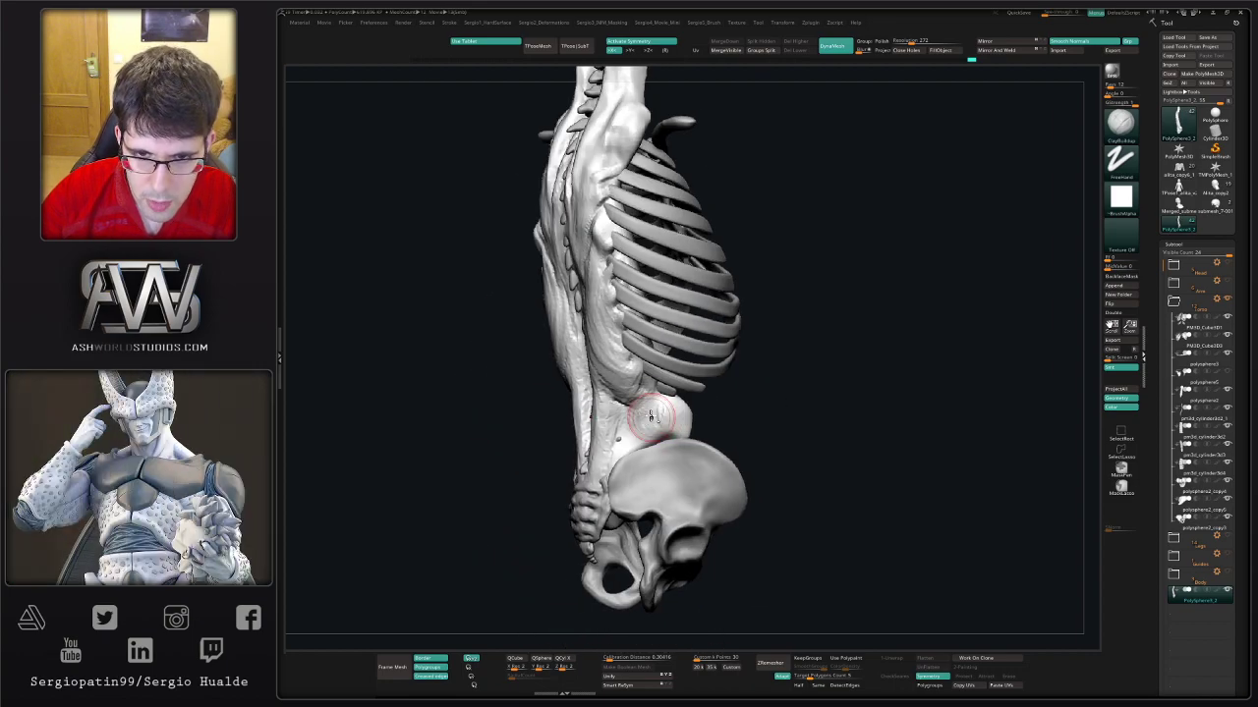
pyautogui.moveTo(660, 413)
pyautogui.mouseDown(button='right')
pyautogui.moveTo(642, 428)
pyautogui.moveTo(710, 426)
pyautogui.moveTo(670, 428)
pyautogui.moveTo(649, 381)
pyautogui.mouseUp(button='right')
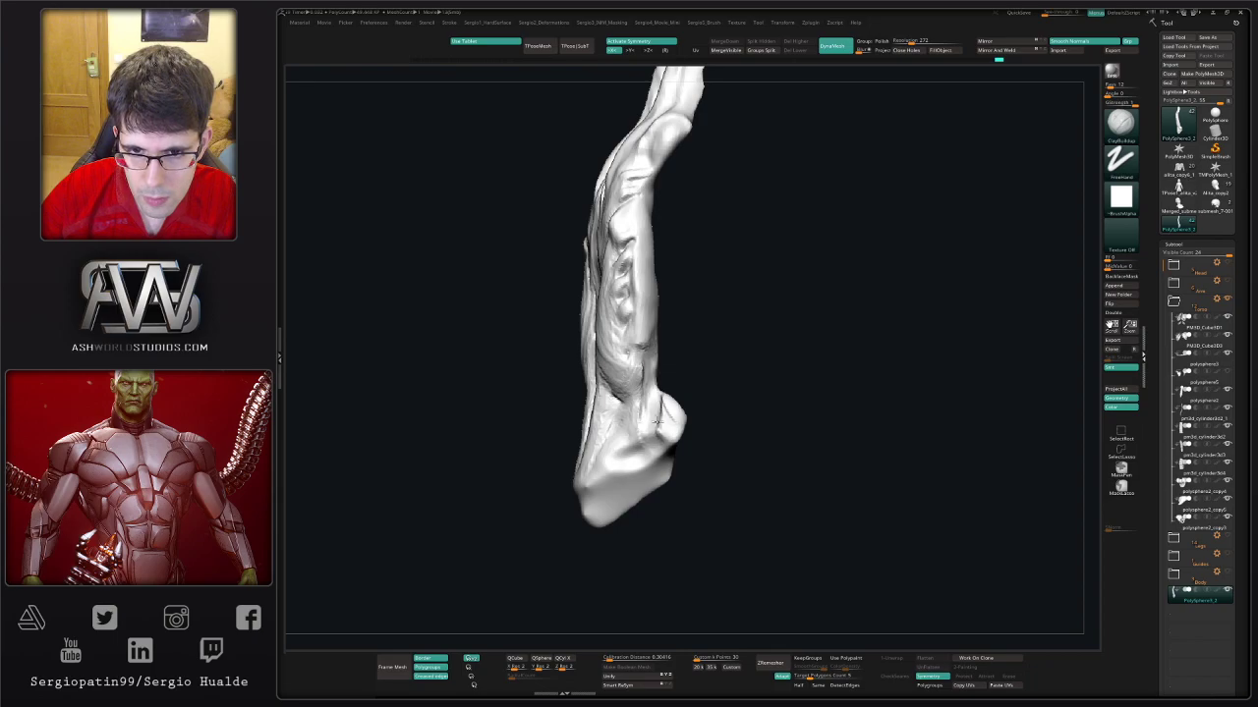
# - Flatten the rounded bulge at the shell's lower end and inspect its muscle grooves from the rear
pyautogui.moveTo(666, 432); pyautogui.dragTo(667, 425, button='right')
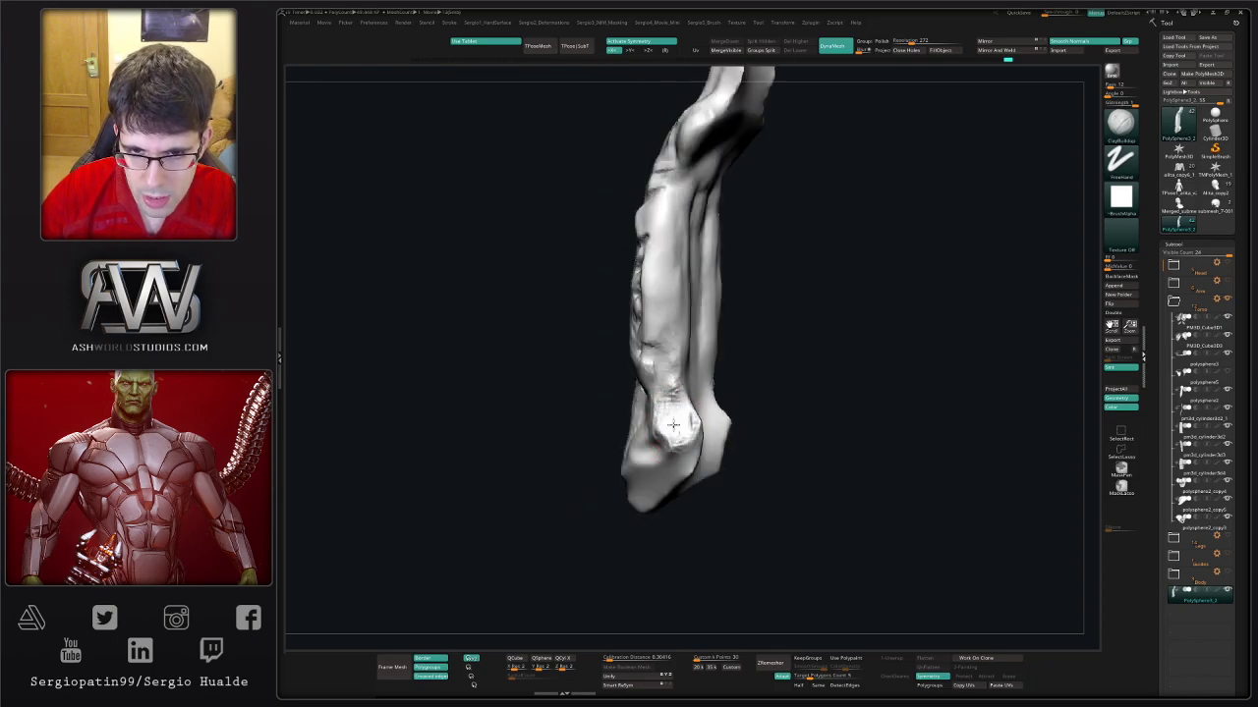
pyautogui.moveTo(673, 425); pyautogui.dragTo(692, 433)
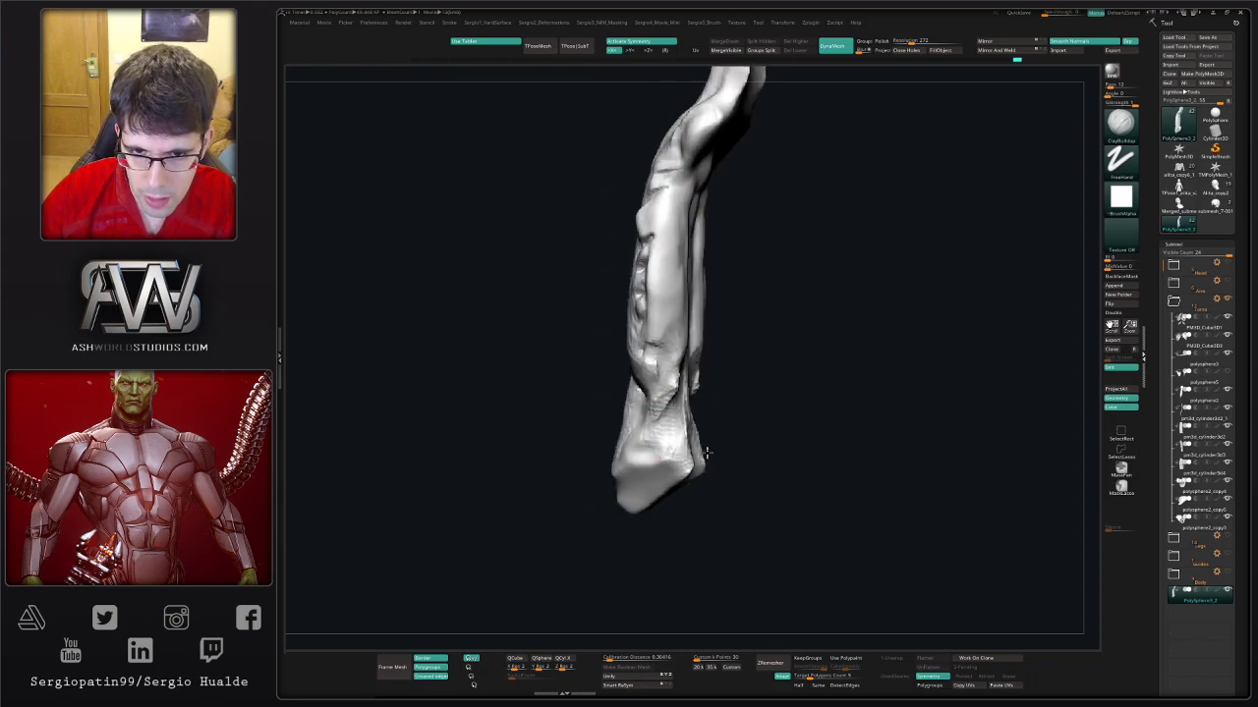
pyautogui.moveTo(661, 447)
pyautogui.mouseDown(button='right')
pyautogui.moveTo(666, 462)
pyautogui.moveTo(671, 442)
pyautogui.moveTo(692, 449)
pyautogui.moveTo(650, 461)
pyautogui.moveTo(661, 442)
pyautogui.moveTo(644, 433)
pyautogui.moveTo(672, 441)
pyautogui.mouseUp(button='right')
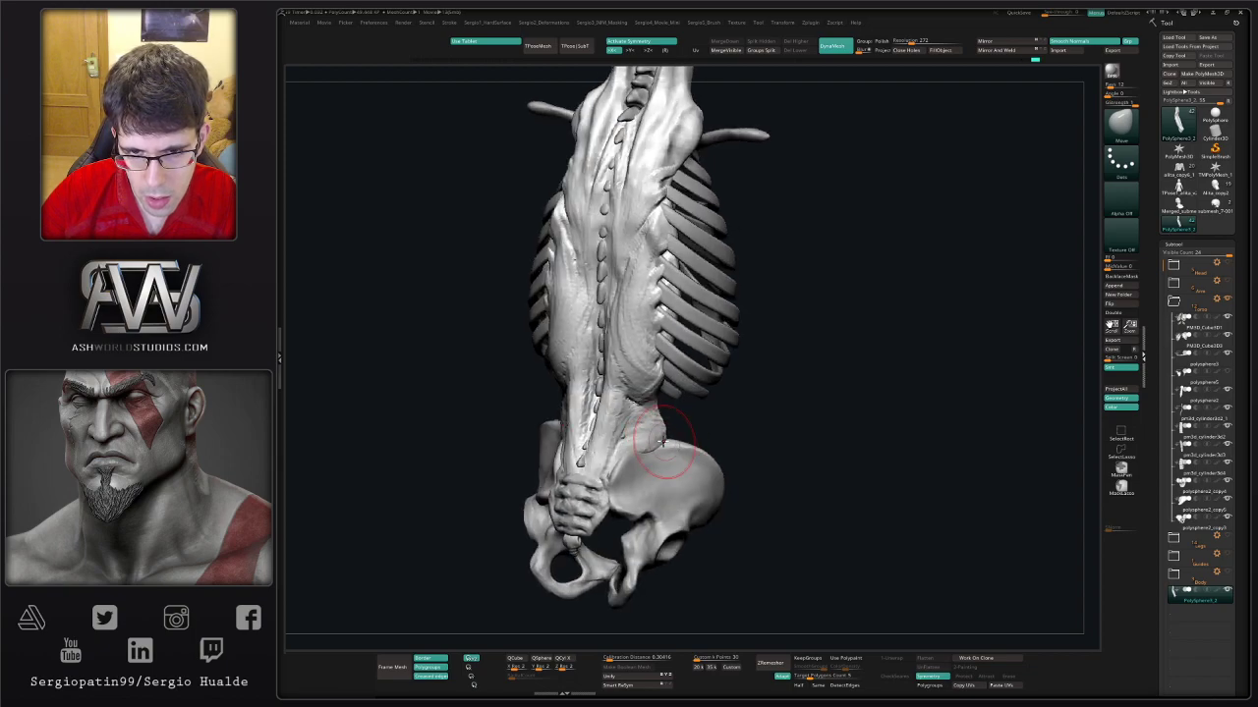
pyautogui.moveTo(643, 439)
pyautogui.mouseDown(button='right')
pyautogui.moveTo(757, 325)
pyautogui.moveTo(780, 355)
pyautogui.moveTo(674, 281)
pyautogui.moveTo(634, 388)
pyautogui.moveTo(646, 443)
pyautogui.moveTo(639, 413)
pyautogui.moveTo(694, 398)
pyautogui.moveTo(676, 438)
pyautogui.moveTo(596, 477)
pyautogui.mouseUp(button='right')
# - Mask the tip of the muscle mesh and reshape it slightly with Move
pyautogui.press('ctrl')
pyautogui.moveTo(580, 480)
pyautogui.keyDown('ctrl'); pyautogui.mouseDown()
pyautogui.moveTo(592, 491)
pyautogui.moveTo(555, 499)
pyautogui.mouseUp(); pyautogui.keyUp('ctrl')
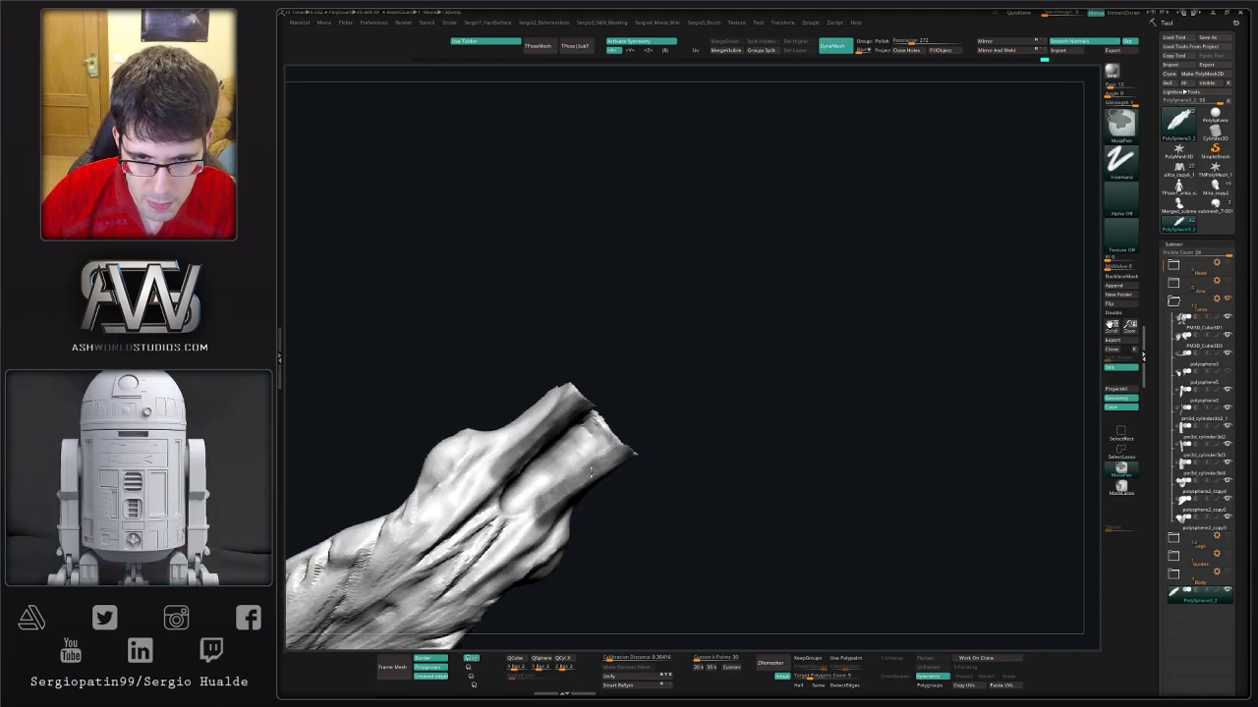
pyautogui.moveTo(591, 470)
pyautogui.mouseDown(button='right')
pyautogui.moveTo(603, 447)
pyautogui.moveTo(639, 439)
pyautogui.mouseUp(button='right')
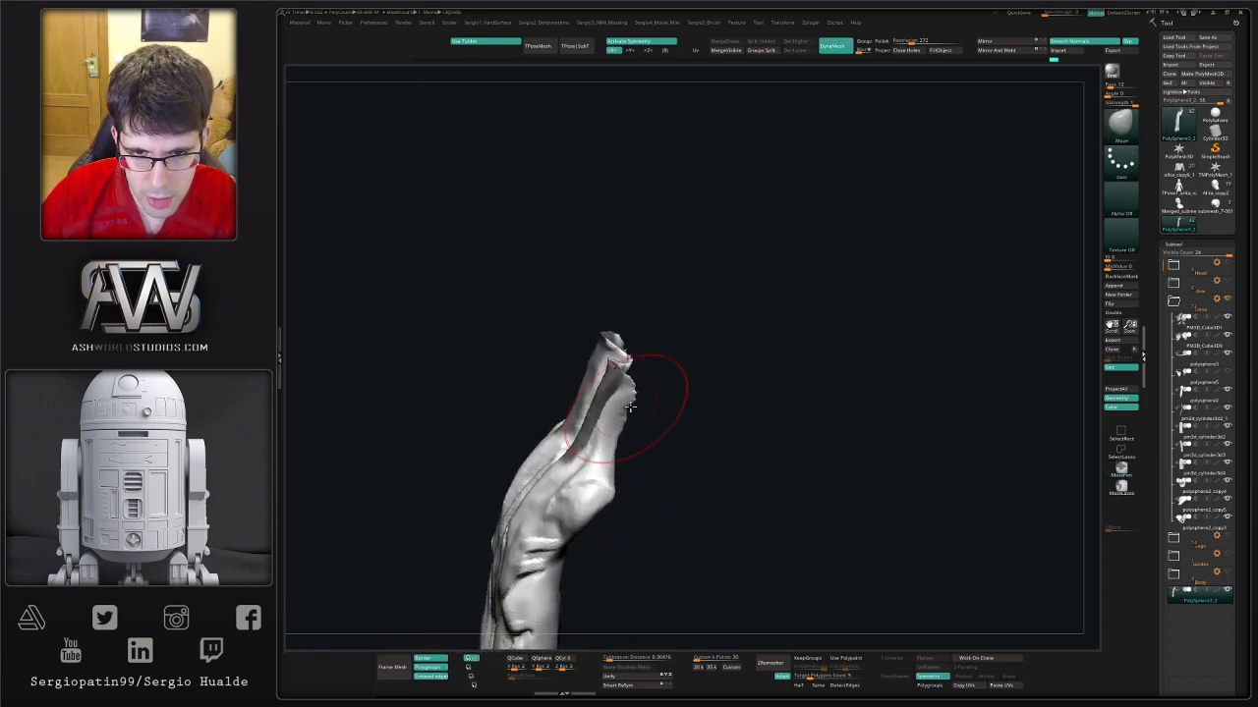
pyautogui.moveTo(630, 406); pyautogui.dragTo(618, 441, button='right')
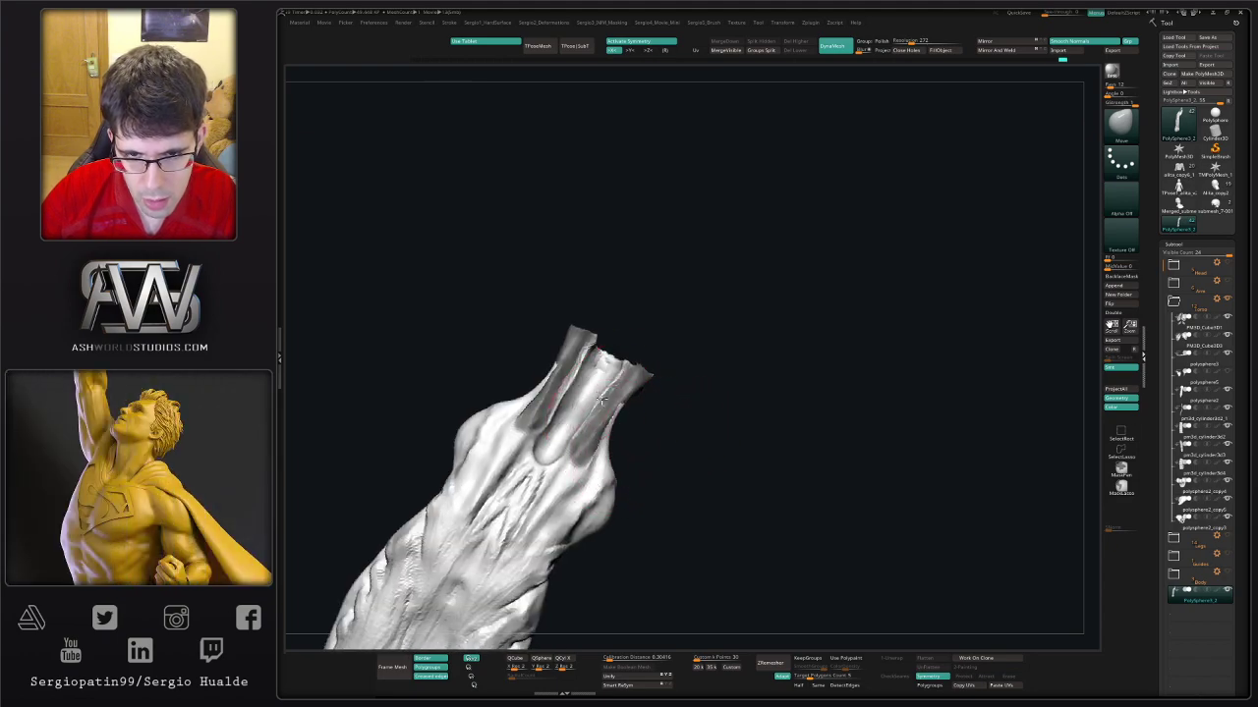
pyautogui.moveTo(618, 393)
pyautogui.mouseDown(button='right')
pyautogui.moveTo(662, 455)
pyautogui.moveTo(590, 429)
pyautogui.moveTo(651, 402)
pyautogui.moveTo(643, 410)
pyautogui.mouseUp(button='right')
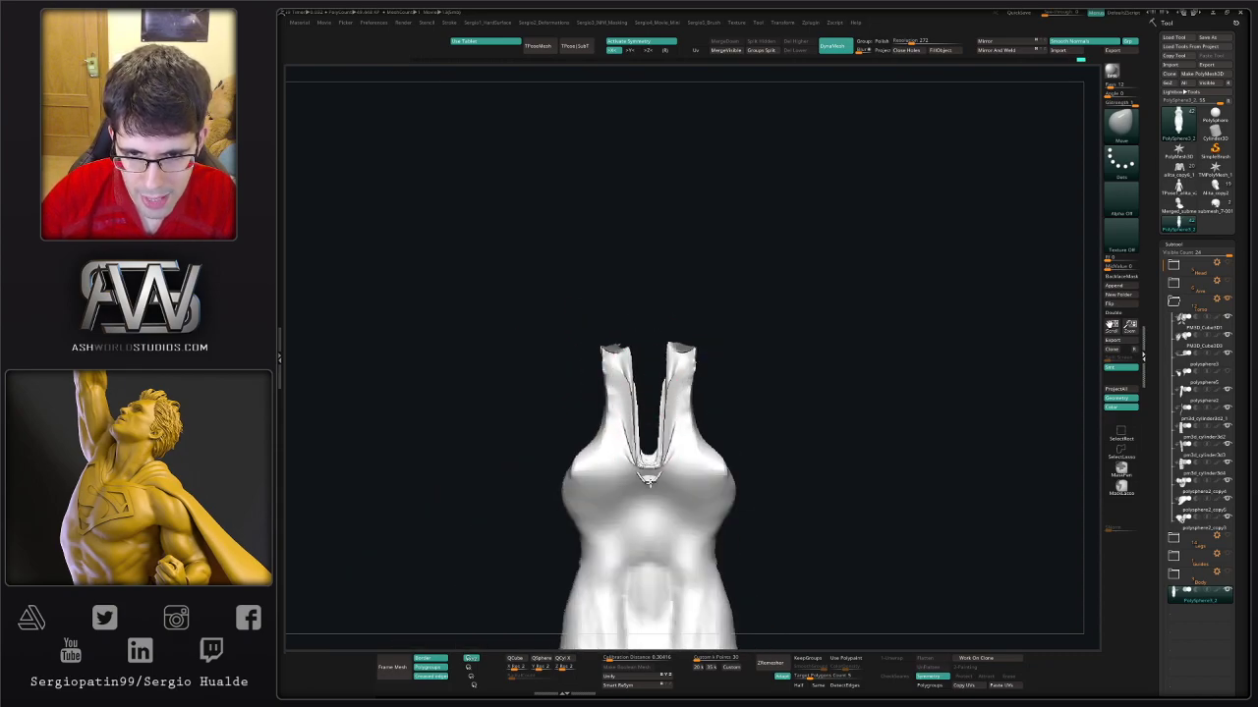
# - Smooth away the dark marks on both prongs, then rotate to a straight front view
pyautogui.moveTo(647, 467)
pyautogui.mouseDown(button='right')
pyautogui.moveTo(716, 511)
pyautogui.moveTo(734, 502)
pyautogui.mouseUp(button='right')
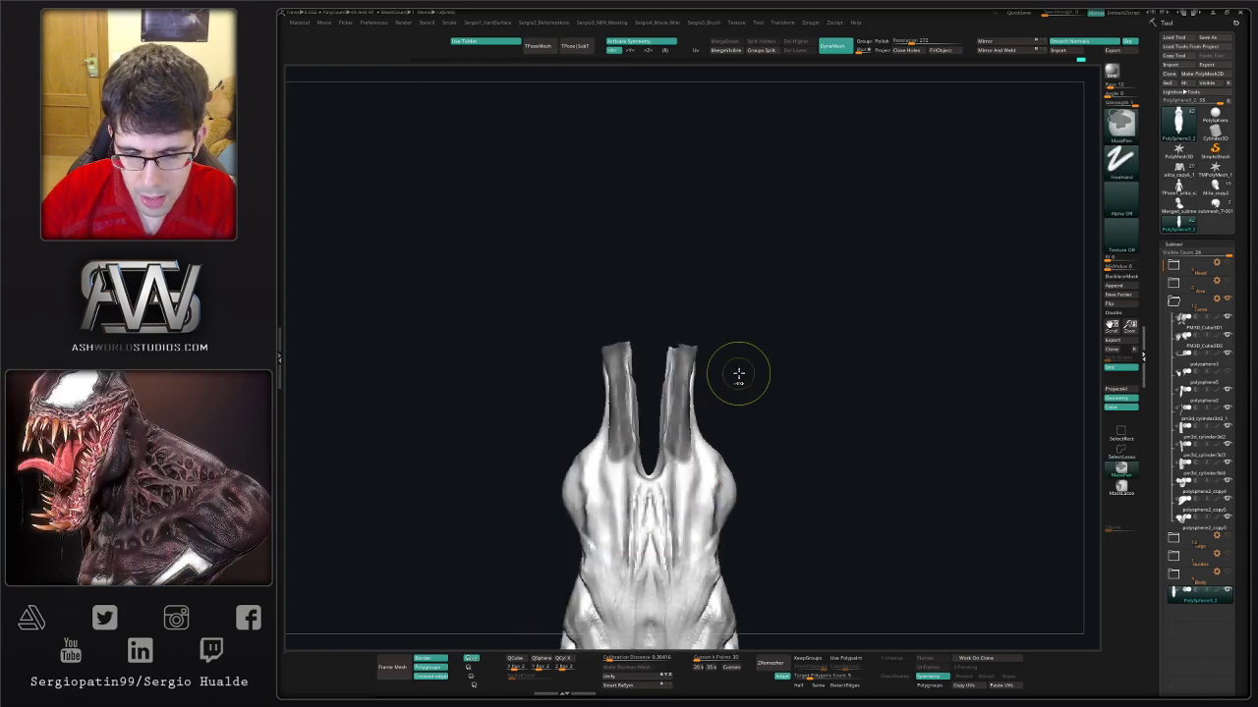
pyautogui.keyDown('ctrl'); pyautogui.moveTo(724, 427); pyautogui.dragTo(693, 424, button='right'); pyautogui.keyUp('ctrl')
pyautogui.keyDown('shift'); pyautogui.moveTo(690, 425); pyautogui.dragTo(691, 436); pyautogui.keyUp('shift')
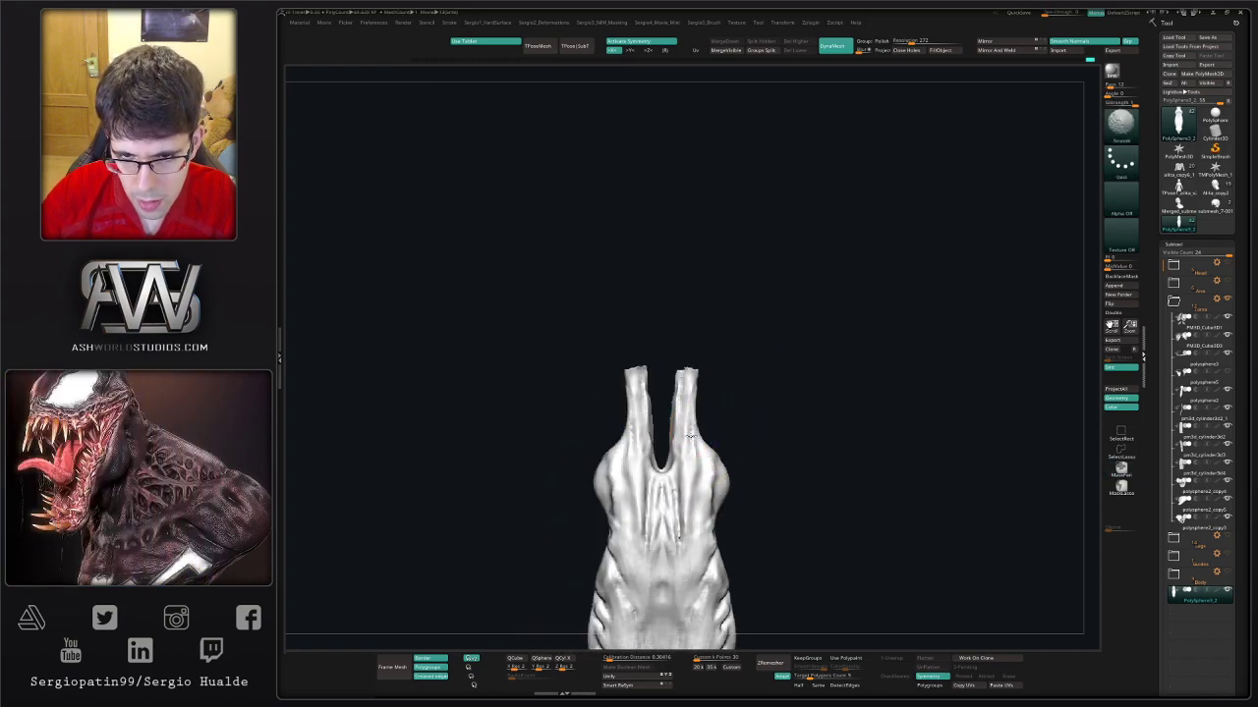
pyautogui.moveTo(693, 414)
pyautogui.mouseDown(button='right')
pyautogui.moveTo(732, 406)
pyautogui.moveTo(702, 421)
pyautogui.mouseUp(button='right')
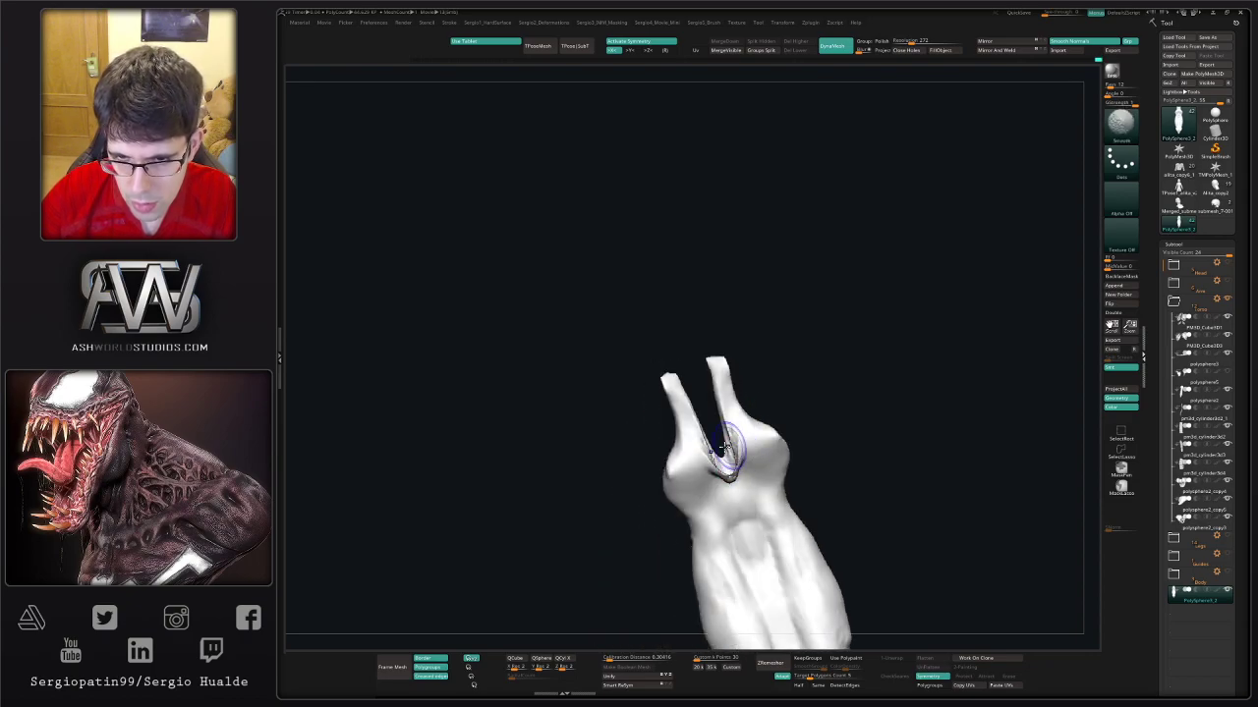
pyautogui.moveTo(736, 466)
pyautogui.keyDown('shift'); pyautogui.mouseDown(button='right')
pyautogui.moveTo(761, 424)
pyautogui.moveTo(757, 365)
pyautogui.moveTo(696, 393)
pyautogui.moveTo(687, 422)
pyautogui.moveTo(683, 388)
pyautogui.moveTo(687, 452)
pyautogui.mouseUp(button='right'); pyautogui.keyUp('shift')
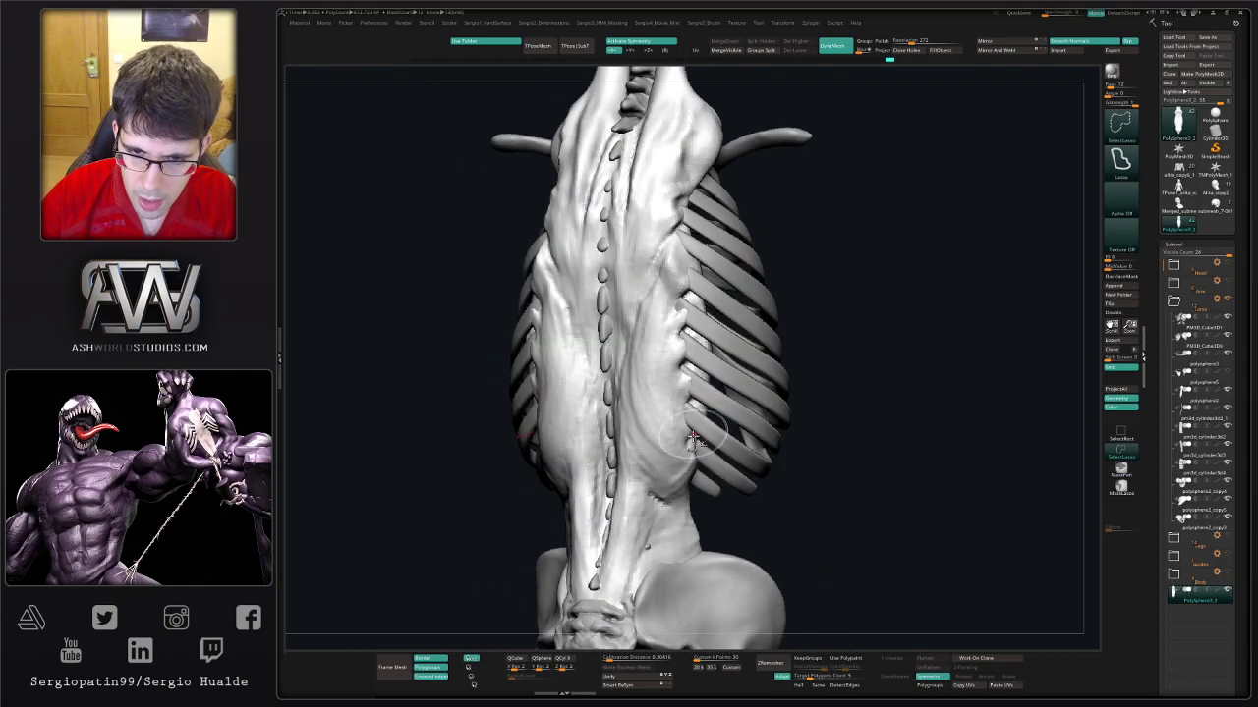
# - Build up ClayBuildup mass on the lower and upper back muscles
pyautogui.press('b')
pyautogui.press('d')
pyautogui.press('s')
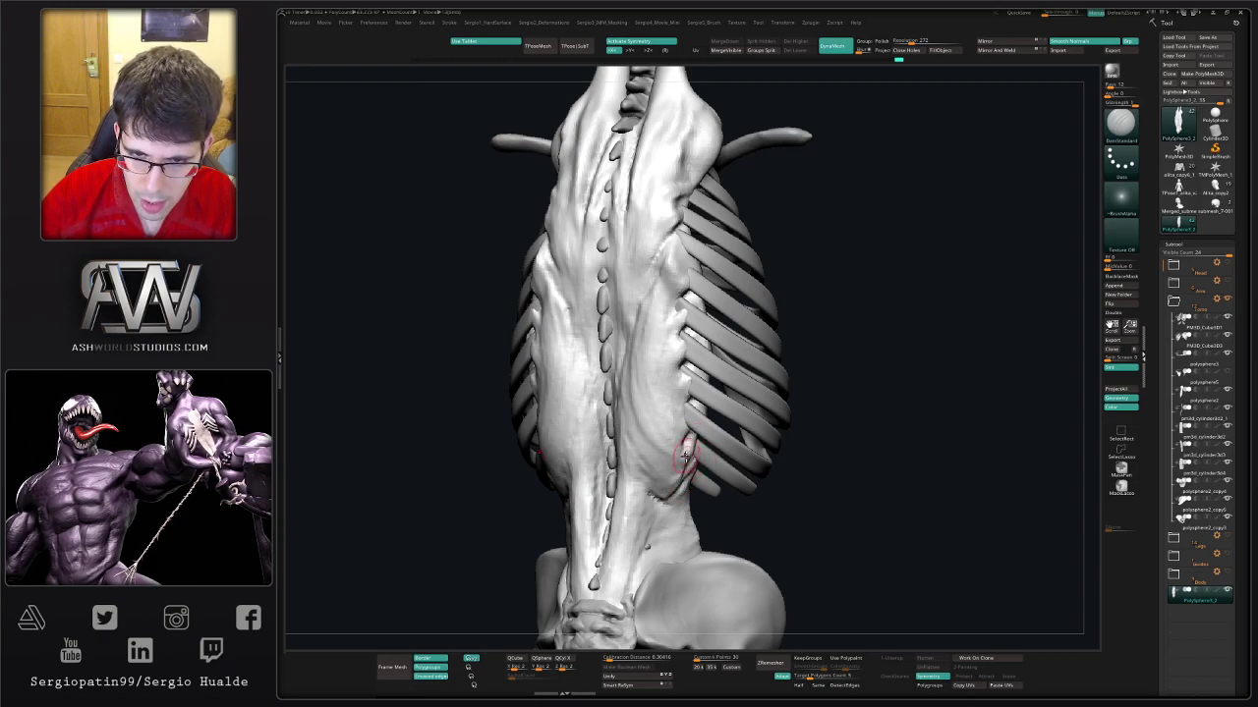
pyautogui.press('b')
pyautogui.press('c')
pyautogui.press('b')
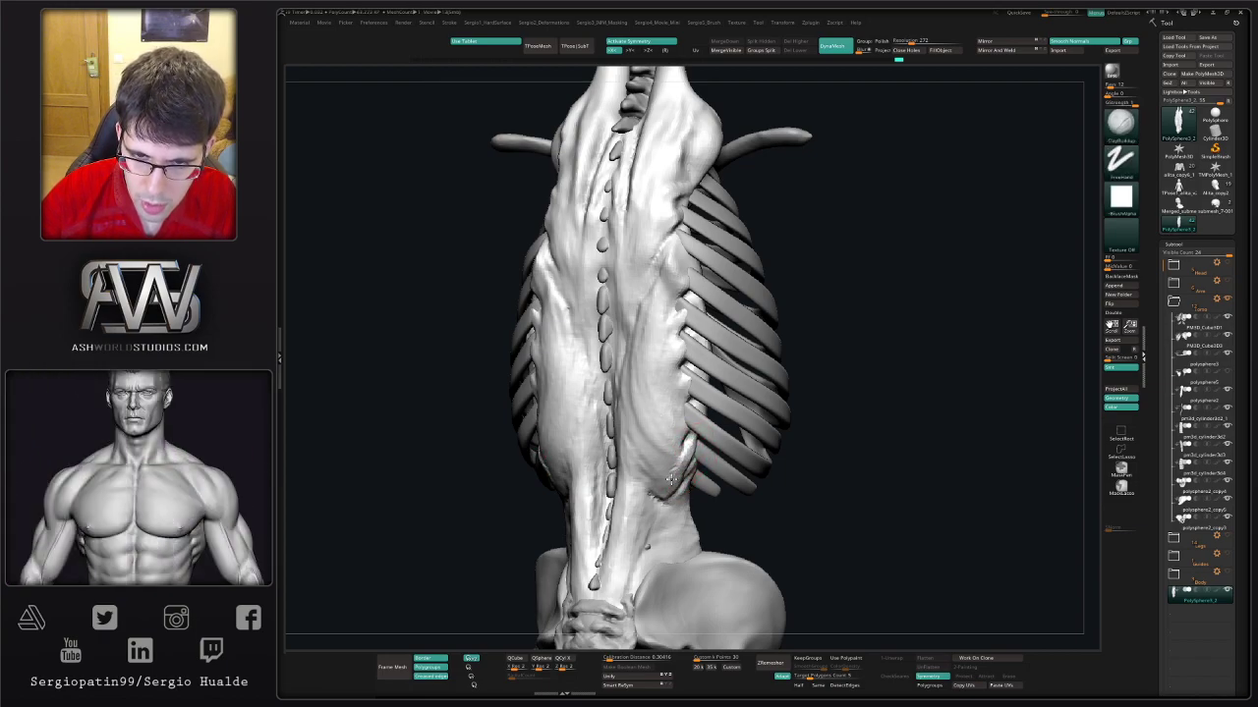
pyautogui.moveTo(671, 478); pyautogui.dragTo(676, 383)
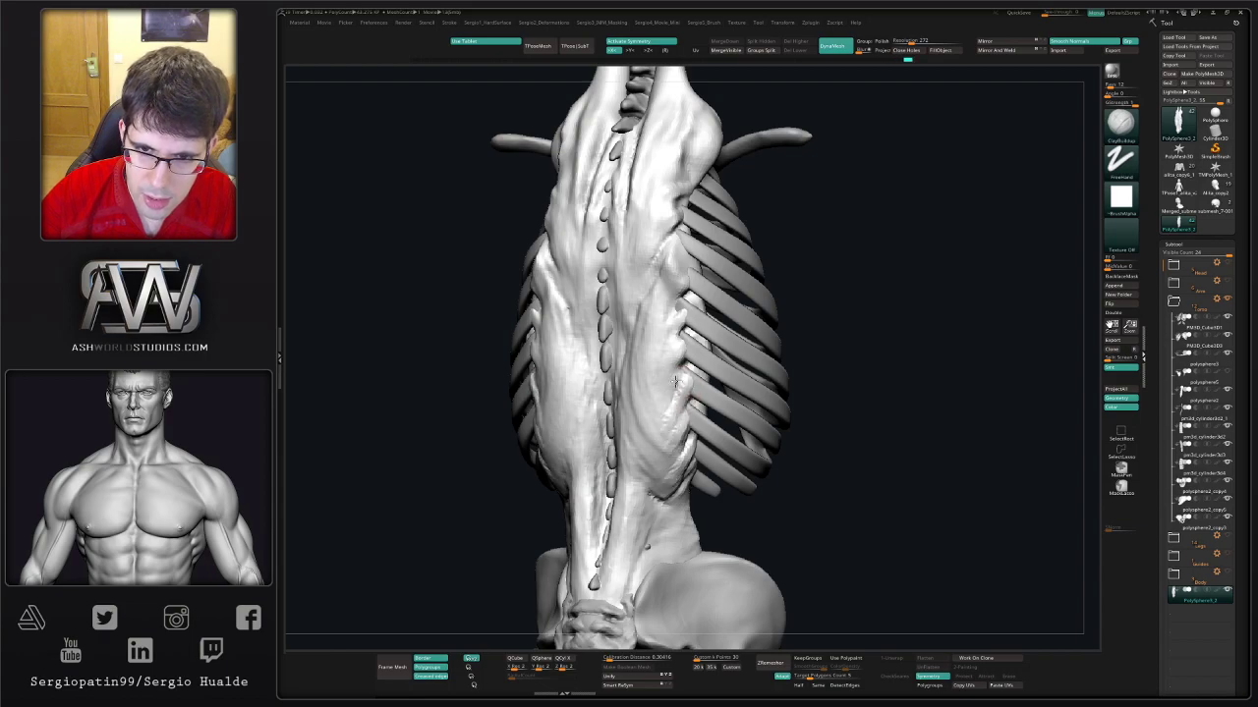
pyautogui.moveTo(687, 333); pyautogui.dragTo(686, 297)
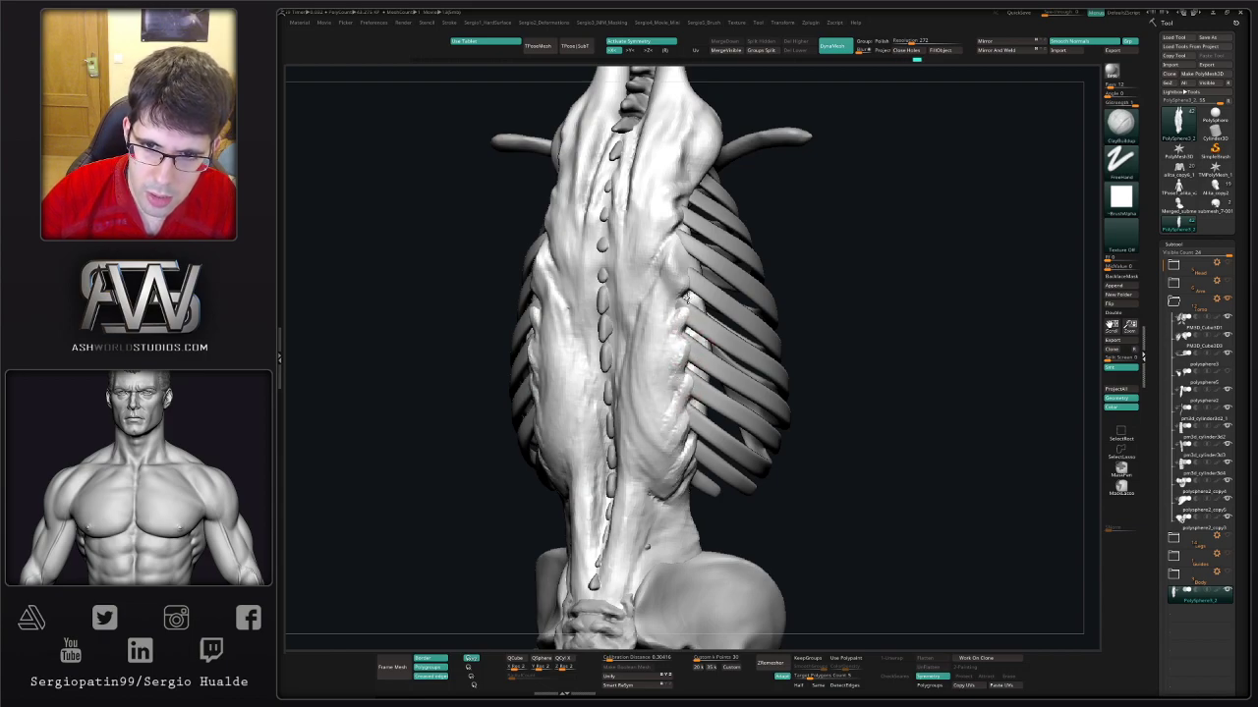
pyautogui.moveTo(692, 356); pyautogui.dragTo(691, 411, button='right')
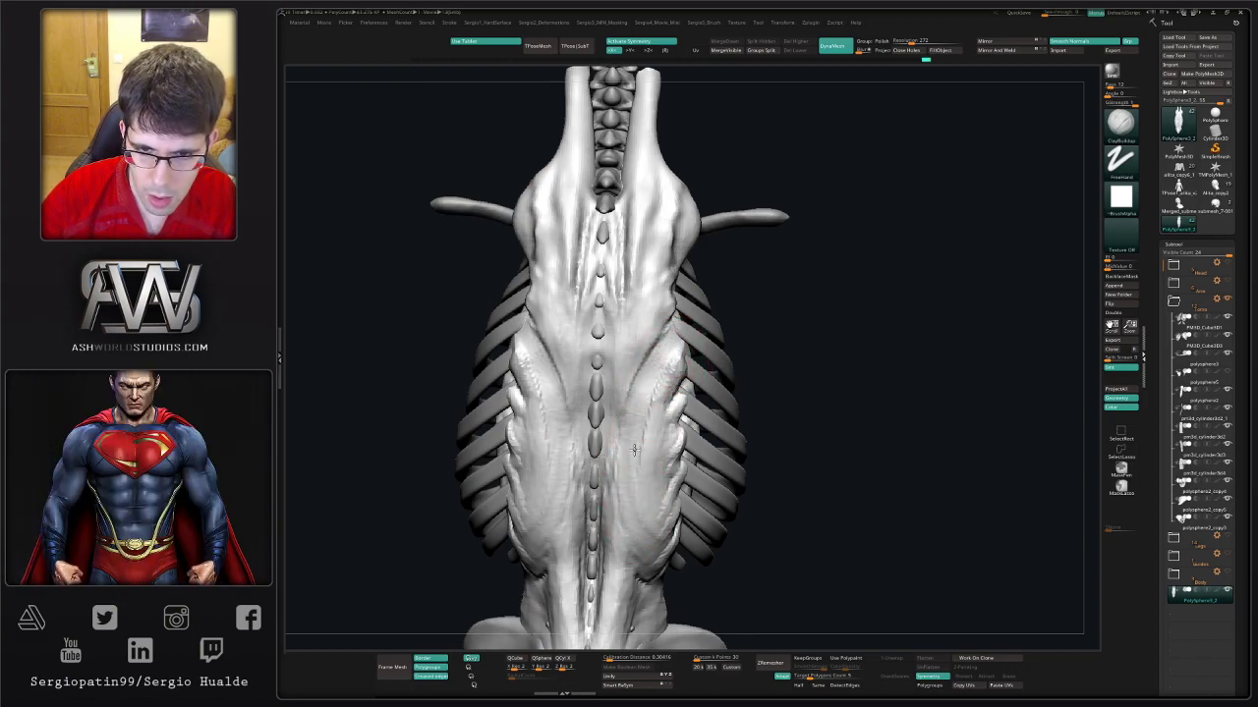
pyautogui.moveTo(674, 561)
pyautogui.keyDown('alt'); pyautogui.mouseDown(button='right')
pyautogui.moveTo(671, 496)
pyautogui.moveTo(702, 413)
pyautogui.moveTo(631, 462)
pyautogui.mouseUp(button='right'); pyautogui.keyUp('alt')
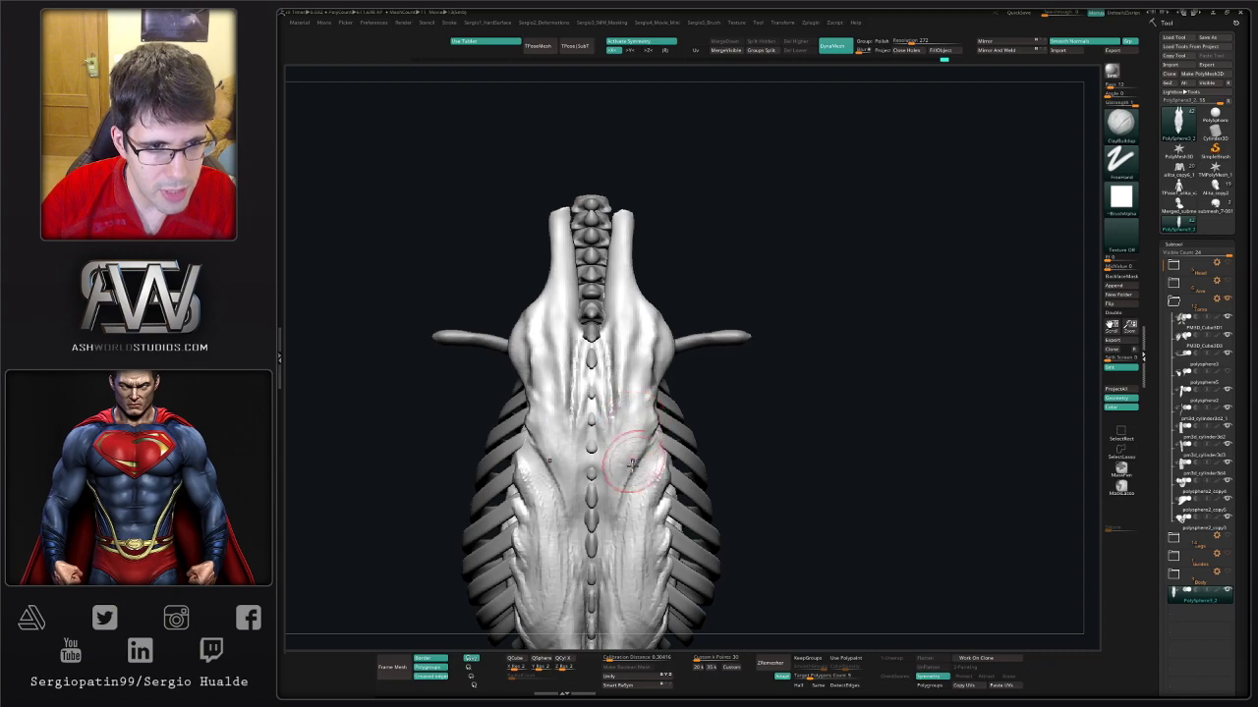
# - Carve DamStandard ridges and fibre strands into the back muscles over the ribcage
pyautogui.press('b')
pyautogui.press('d')
pyautogui.press('s')
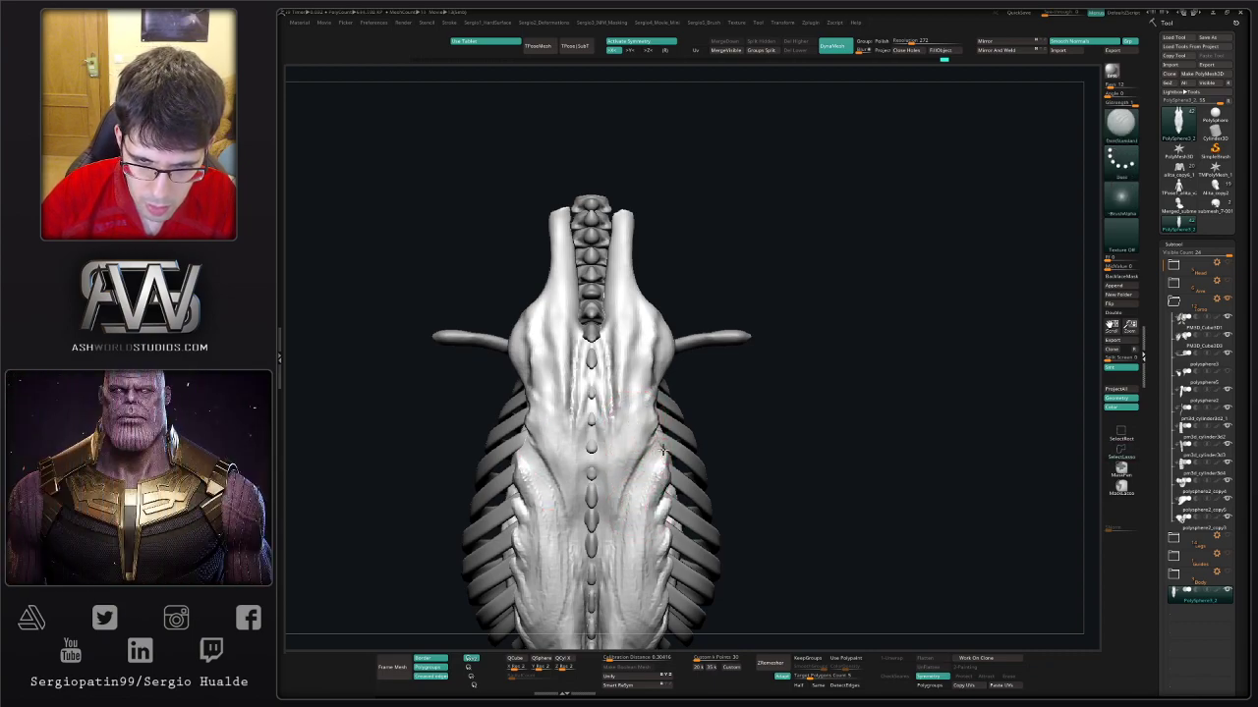
pyautogui.moveTo(638, 595); pyautogui.dragTo(635, 398, button='right')
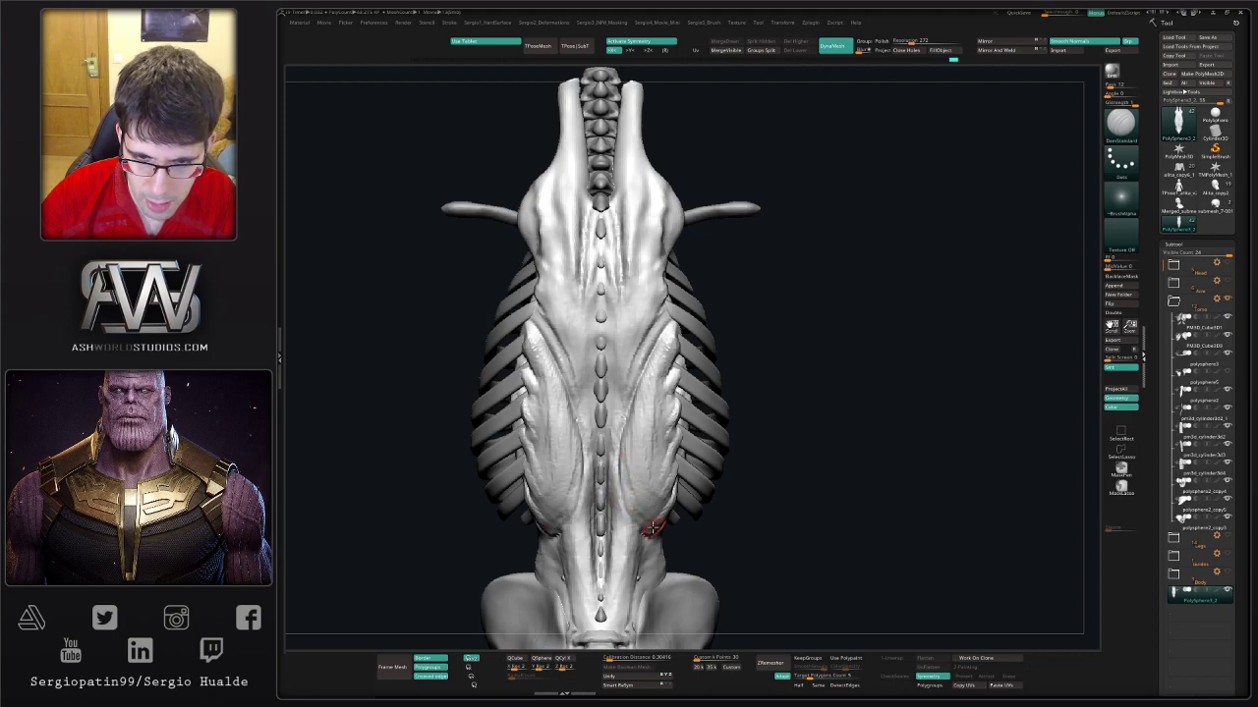
pyautogui.moveTo(662, 529)
pyautogui.mouseDown(button='right')
pyautogui.moveTo(635, 523)
pyautogui.moveTo(662, 528)
pyautogui.mouseUp(button='right')
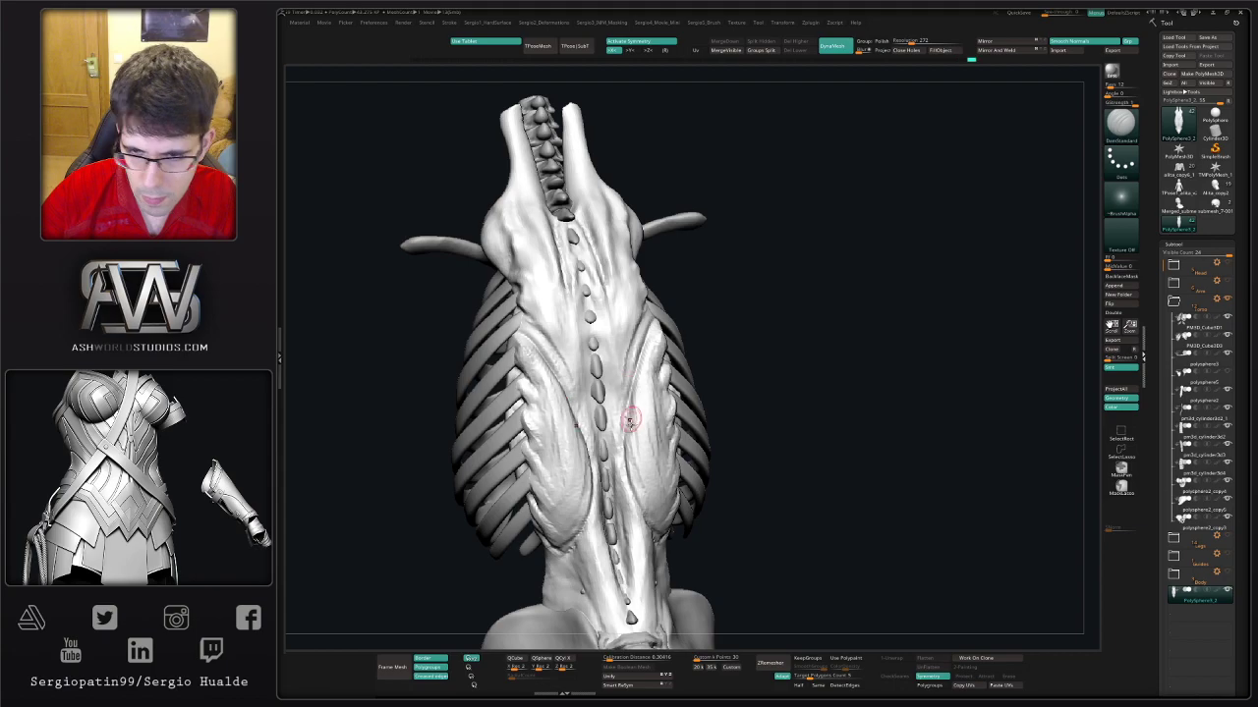
pyautogui.moveTo(639, 461)
pyautogui.mouseDown(button='right')
pyautogui.moveTo(655, 498)
pyautogui.moveTo(623, 387)
pyautogui.mouseUp(button='right')
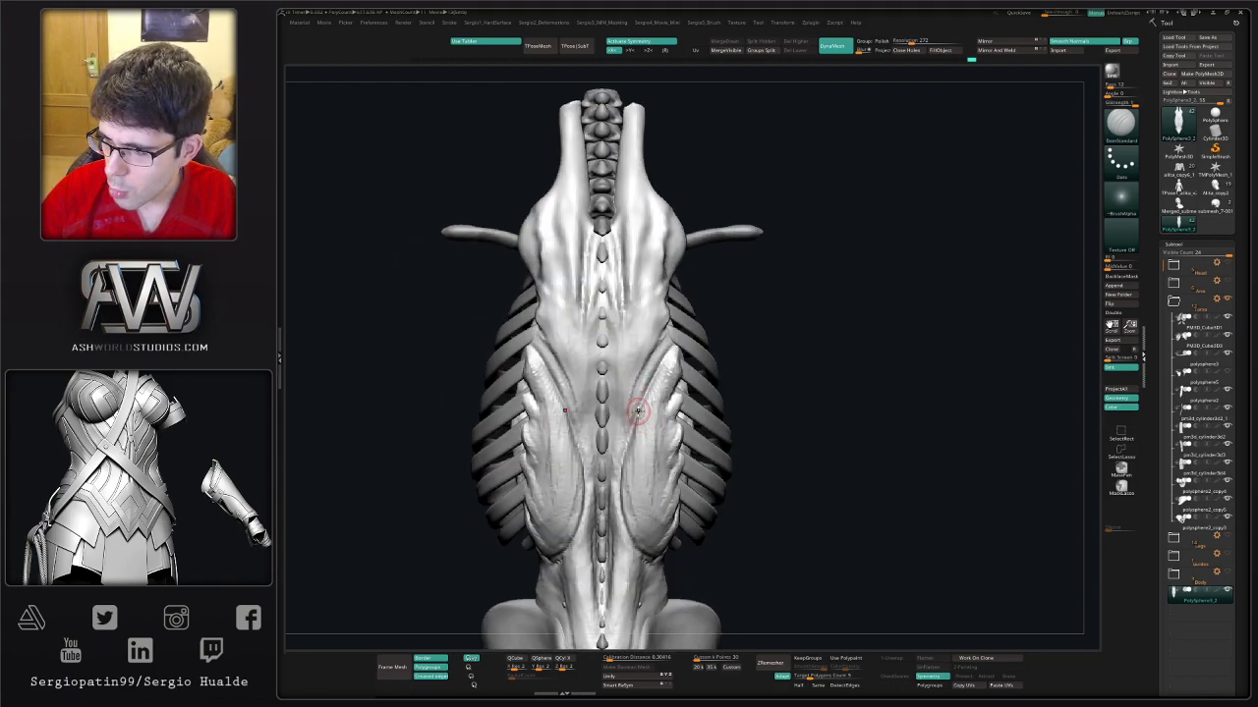
pyautogui.moveTo(799, 340); pyautogui.dragTo(707, 355, button='right')
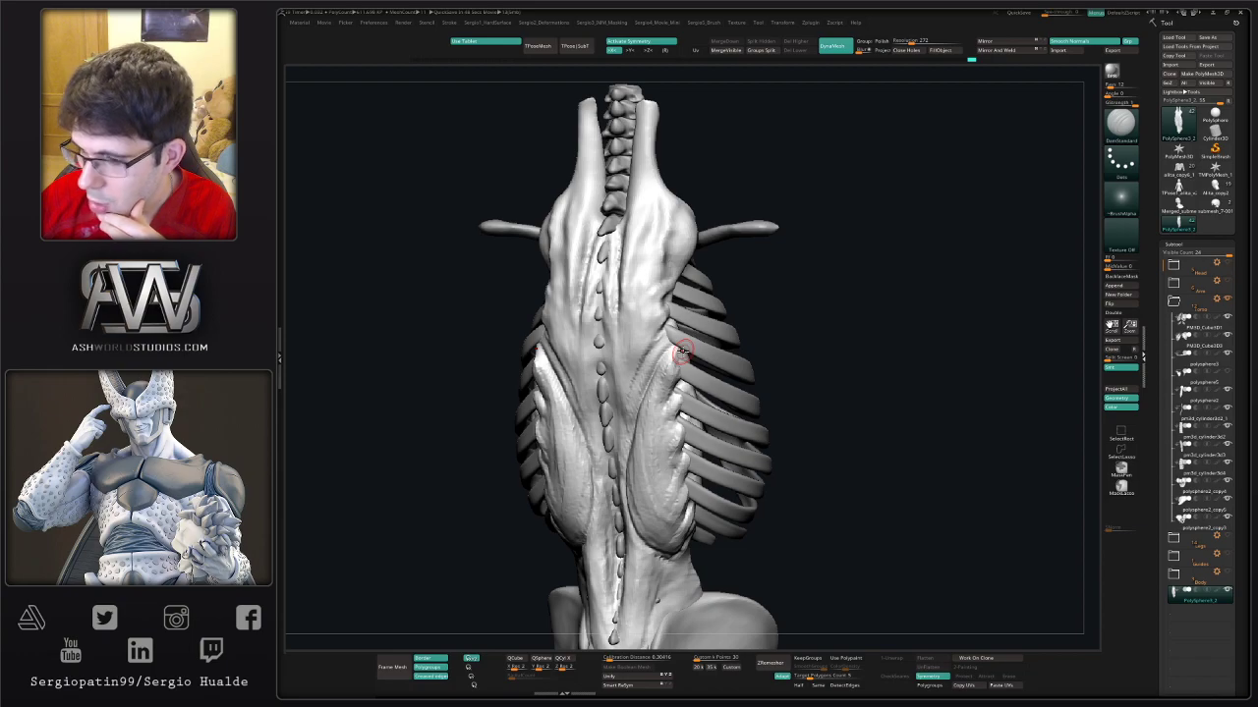
pyautogui.moveTo(875, 292)
pyautogui.mouseDown()
pyautogui.moveTo(836, 354)
pyautogui.moveTo(701, 331)
pyautogui.moveTo(701, 385)
pyautogui.moveTo(674, 340)
pyautogui.moveTo(643, 444)
pyautogui.mouseUp()
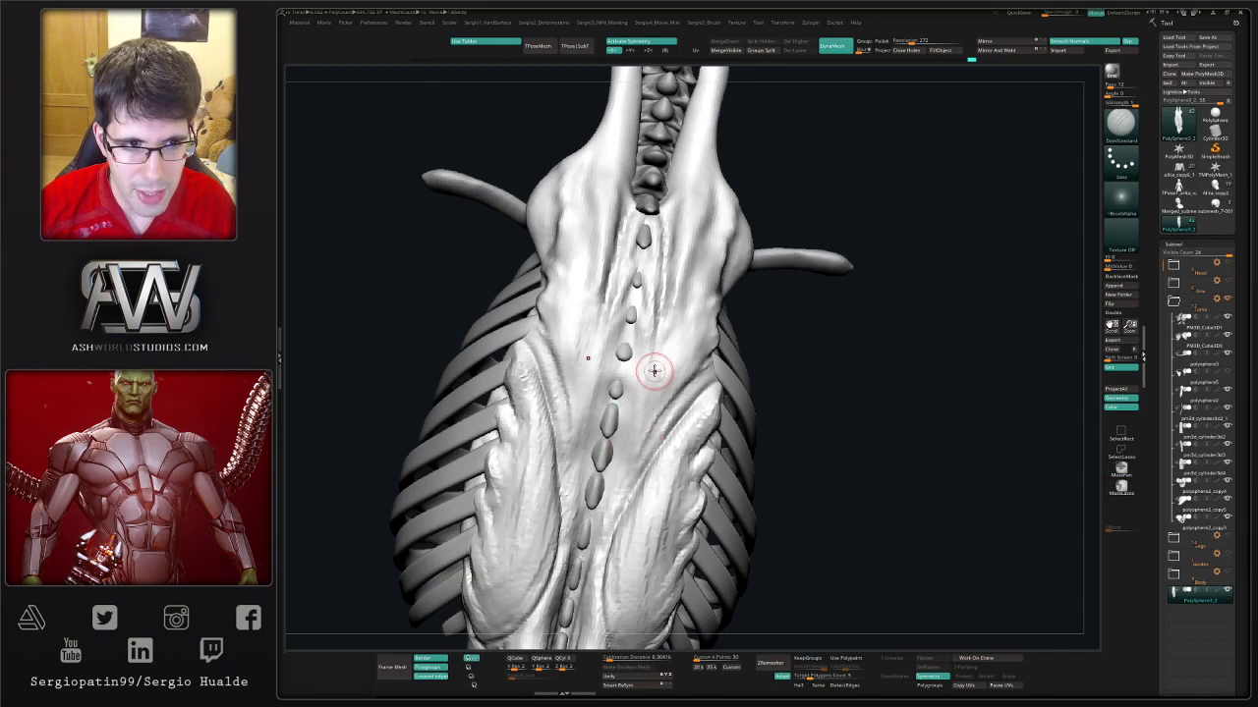
pyautogui.moveTo(704, 285)
pyautogui.mouseDown()
pyautogui.moveTo(604, 486)
pyautogui.moveTo(640, 464)
pyautogui.moveTo(700, 369)
pyautogui.mouseUp()
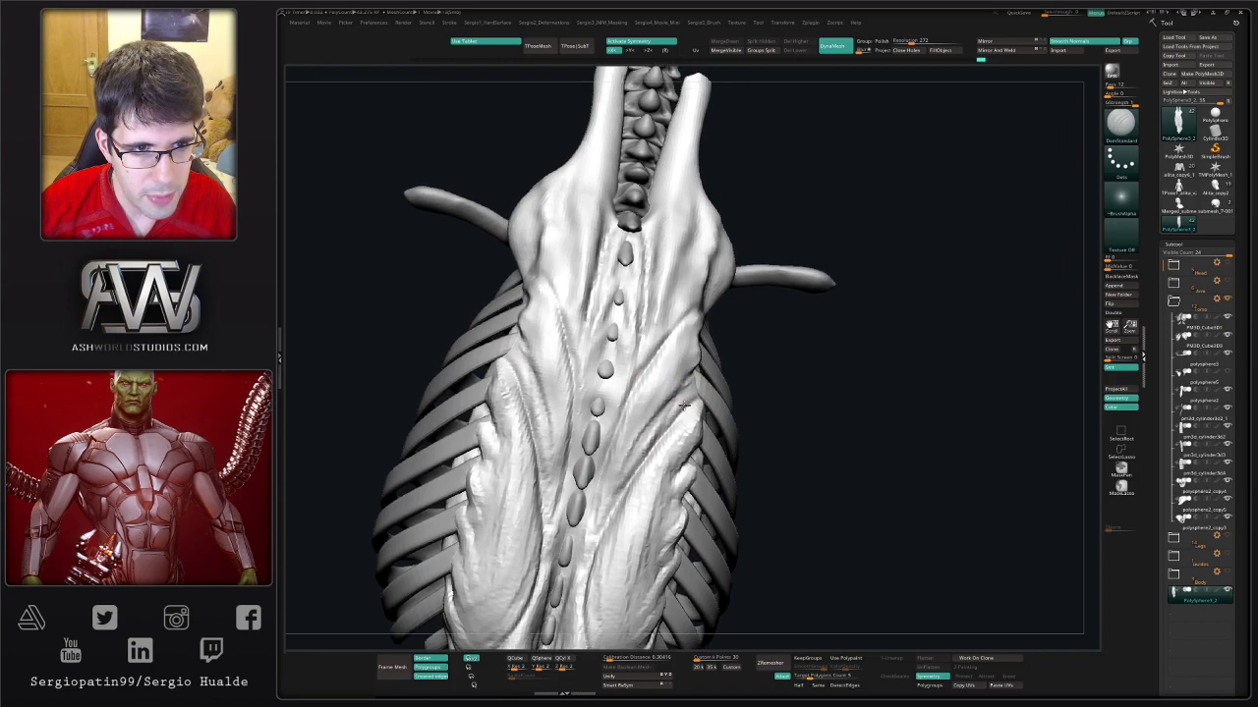
pyautogui.moveTo(715, 374); pyautogui.dragTo(674, 416, button='right')
# - Carve a fibre line across the back and grooves down both sides of the spine
pyautogui.moveTo(639, 462); pyautogui.dragTo(682, 332)
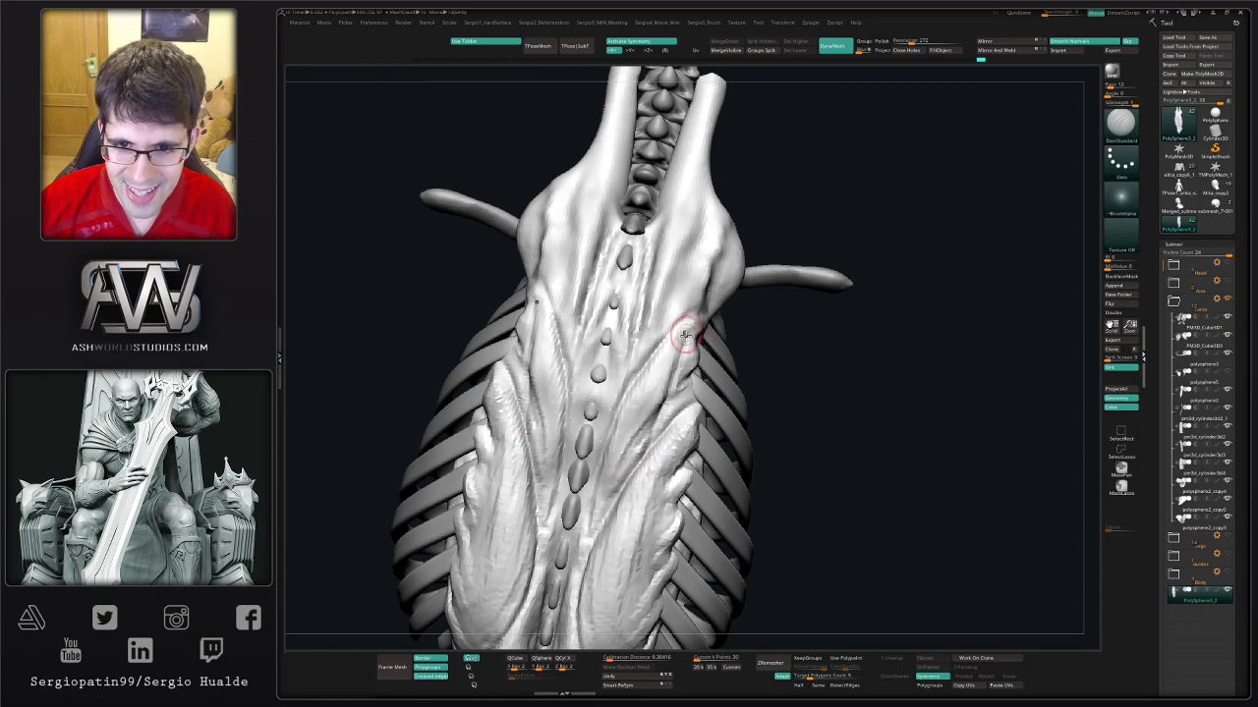
pyautogui.moveTo(645, 445); pyautogui.dragTo(634, 436)
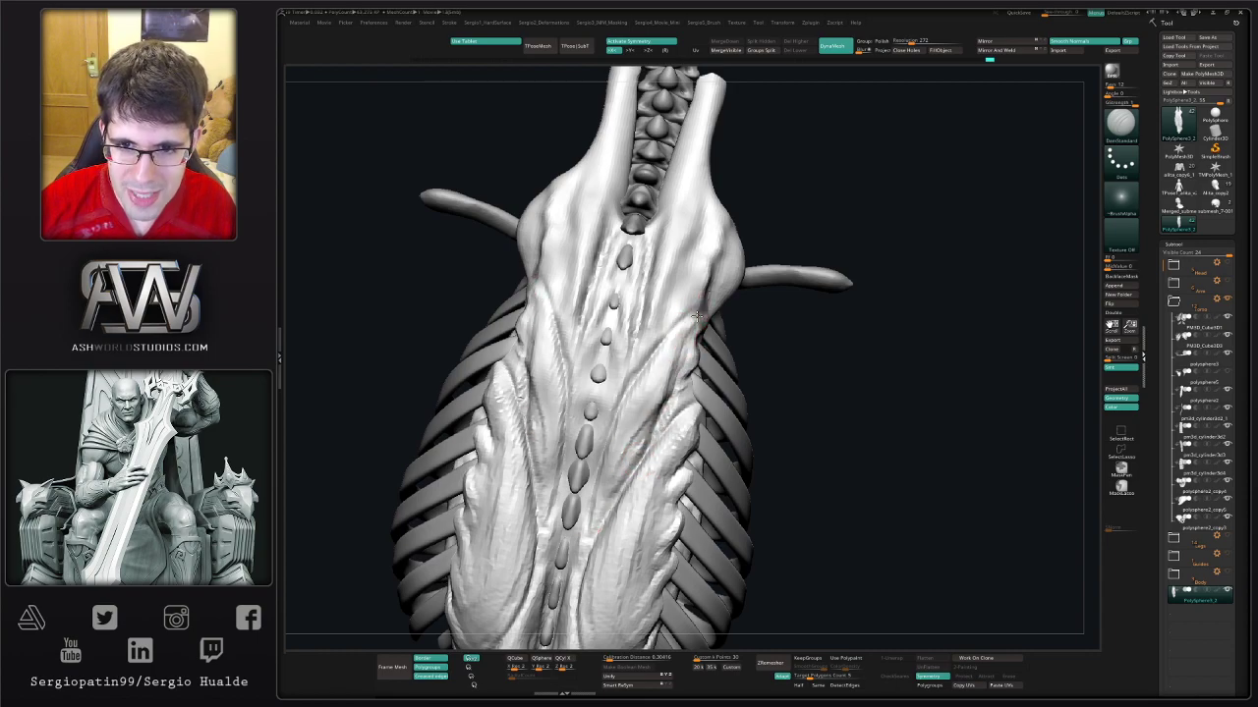
pyautogui.moveTo(696, 316); pyautogui.dragTo(644, 393)
pyautogui.moveTo(648, 339); pyautogui.dragTo(600, 531)
pyautogui.moveTo(634, 452); pyautogui.dragTo(615, 488)
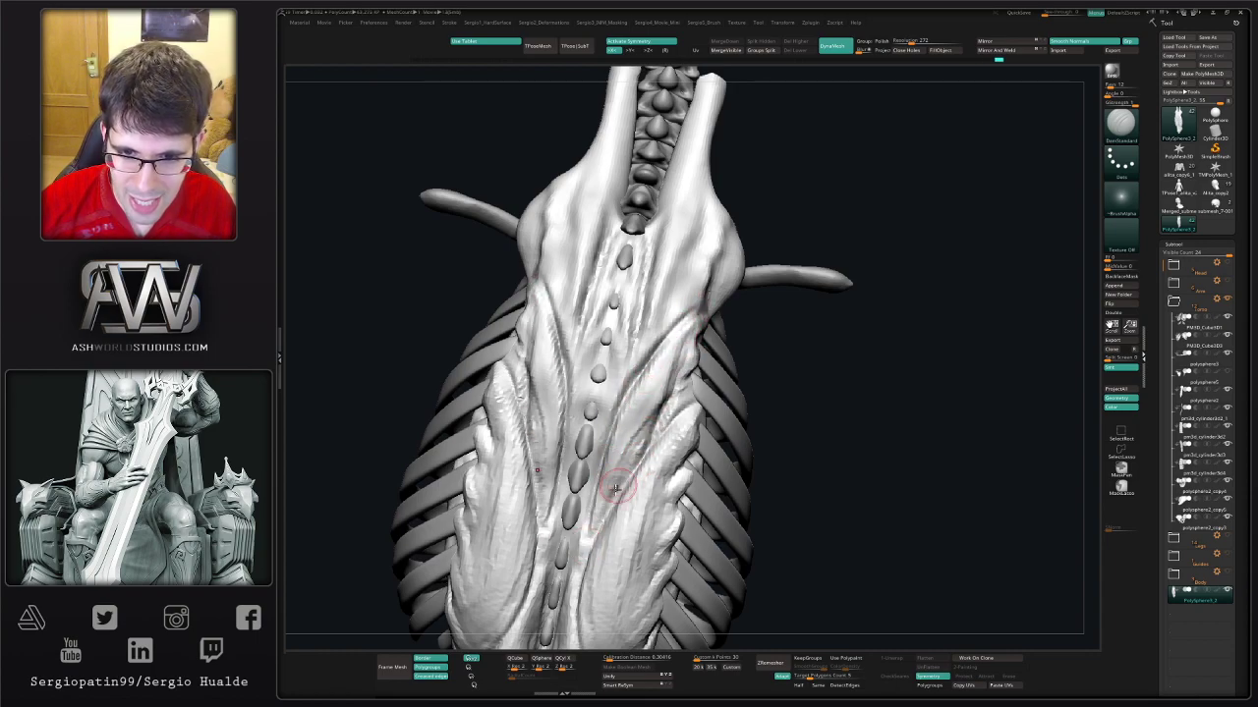
# - Add a little ClayBuildup beside the spine and inspect the upper back and right ribs
pyautogui.press('b')
pyautogui.press('c')
pyautogui.press('b')
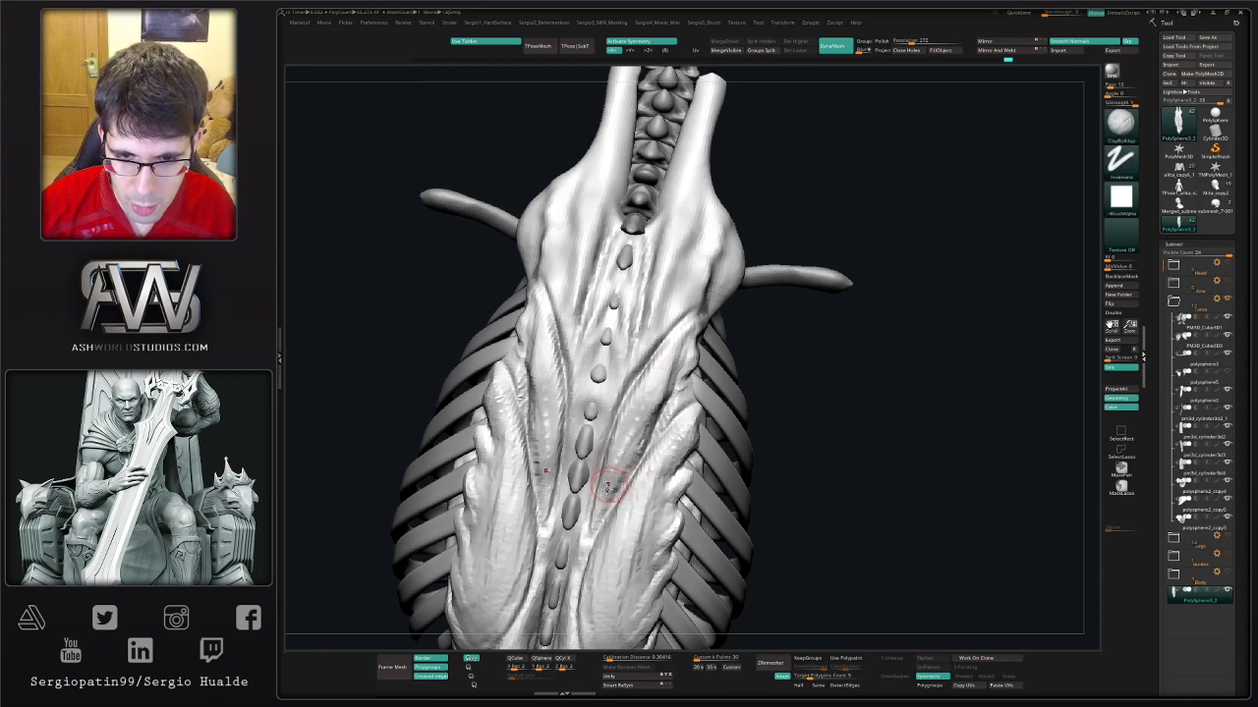
pyautogui.moveTo(590, 516)
pyautogui.mouseDown()
pyautogui.moveTo(575, 521)
pyautogui.moveTo(619, 466)
pyautogui.mouseUp()
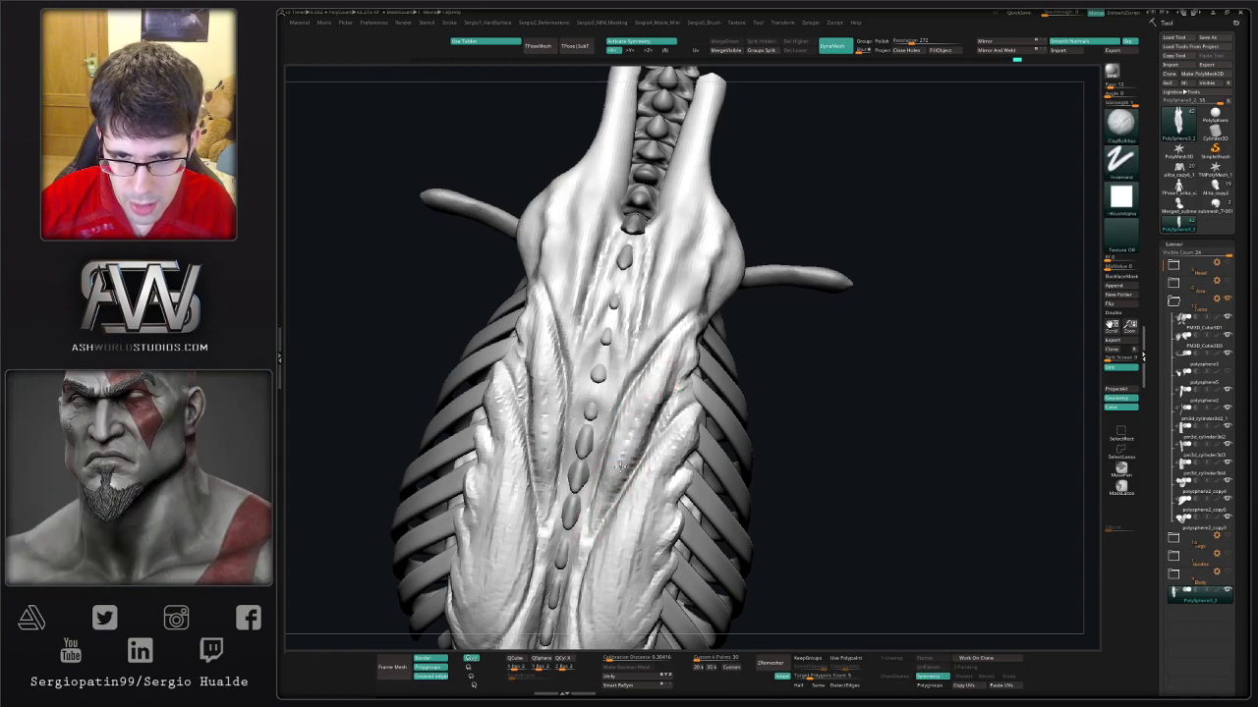
pyautogui.moveTo(639, 417); pyautogui.dragTo(634, 433, button='right')
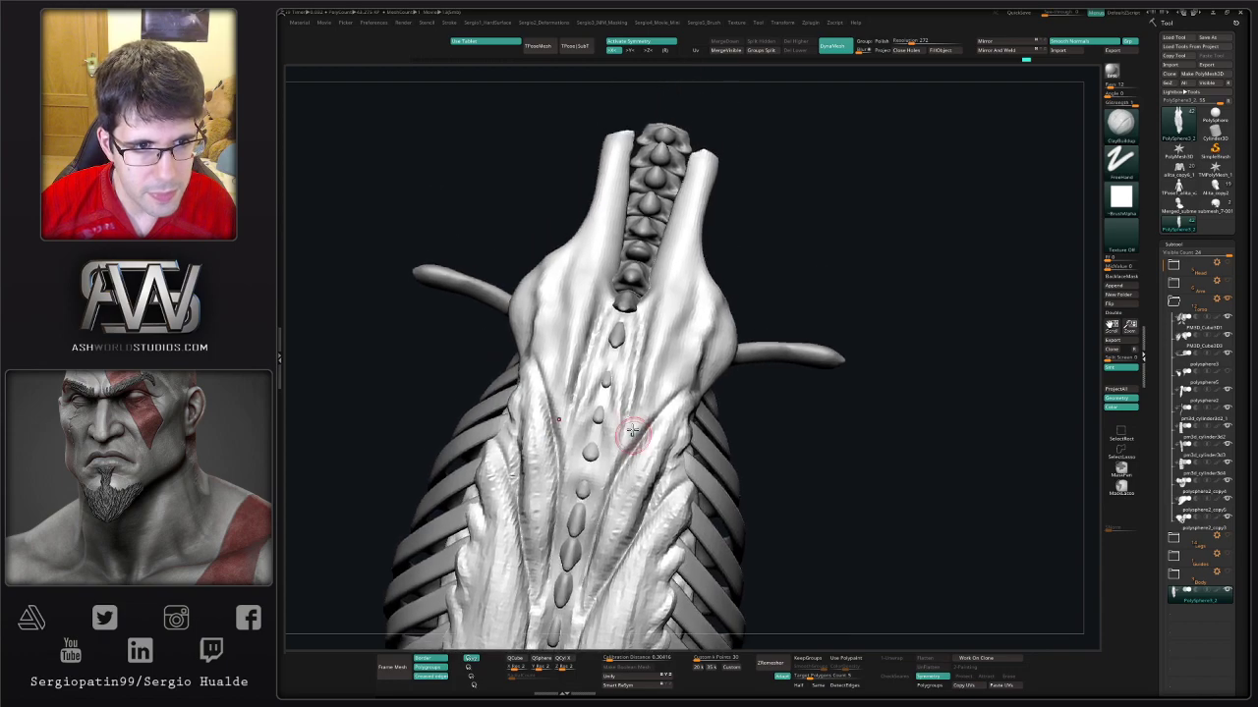
pyautogui.moveTo(657, 347); pyautogui.dragTo(650, 409, button='right')
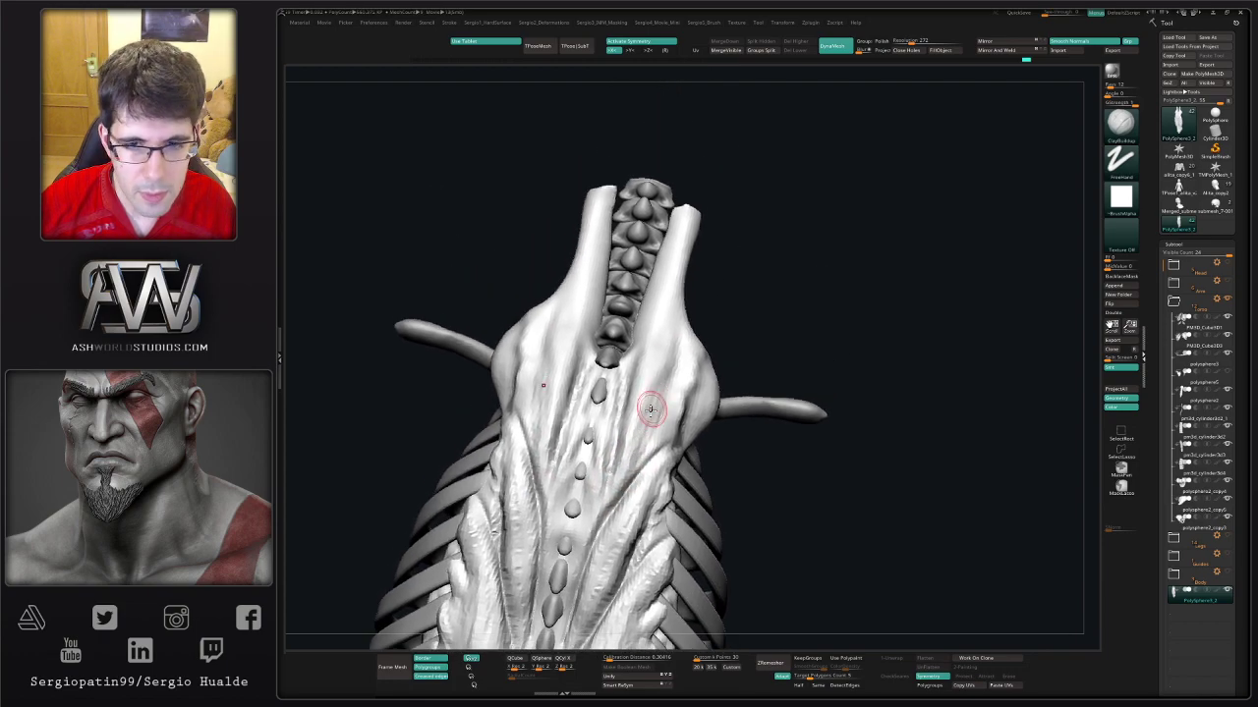
pyautogui.moveTo(674, 337)
pyautogui.mouseDown(button='right')
pyautogui.moveTo(664, 375)
pyautogui.moveTo(679, 337)
pyautogui.moveTo(655, 365)
pyautogui.moveTo(718, 285)
pyautogui.moveTo(719, 296)
pyautogui.moveTo(713, 255)
pyautogui.mouseUp(button='right')
# - Turn the muscle piece onto its side while swapping between DamStandard and ClayBuildup
pyautogui.press('b')
pyautogui.press('d')
pyautogui.press('s')
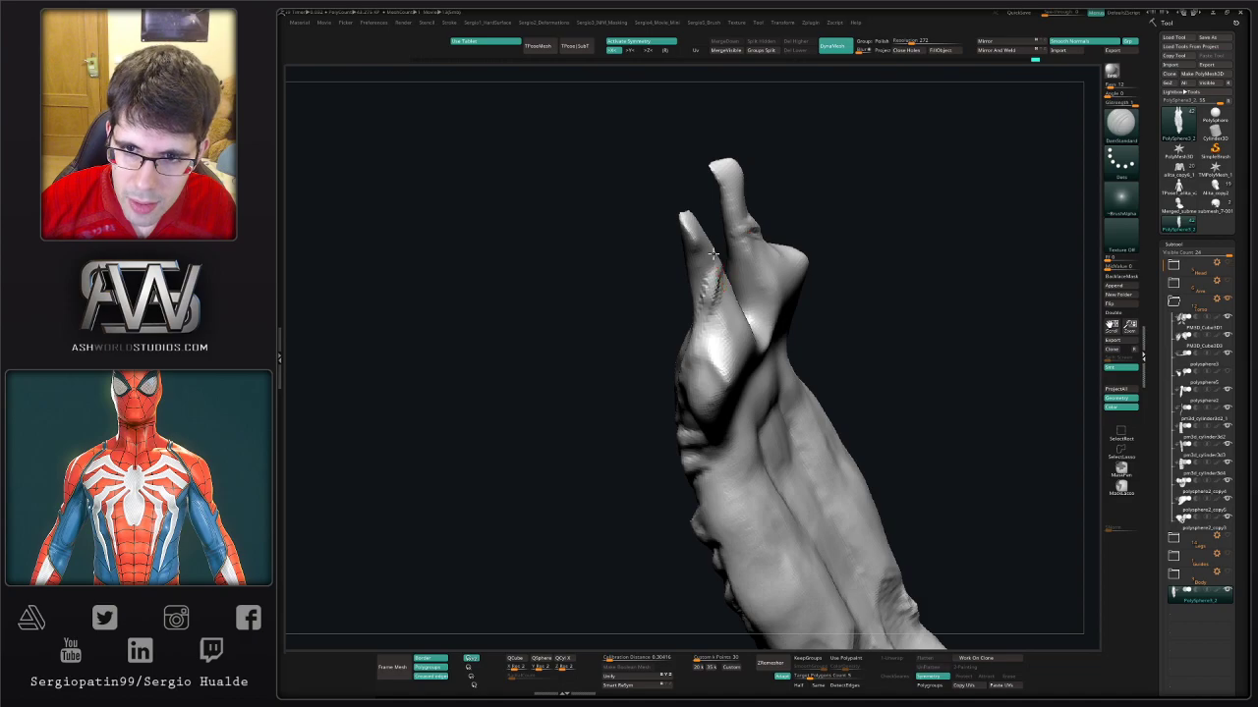
pyautogui.moveTo(688, 320); pyautogui.dragTo(721, 292, button='right')
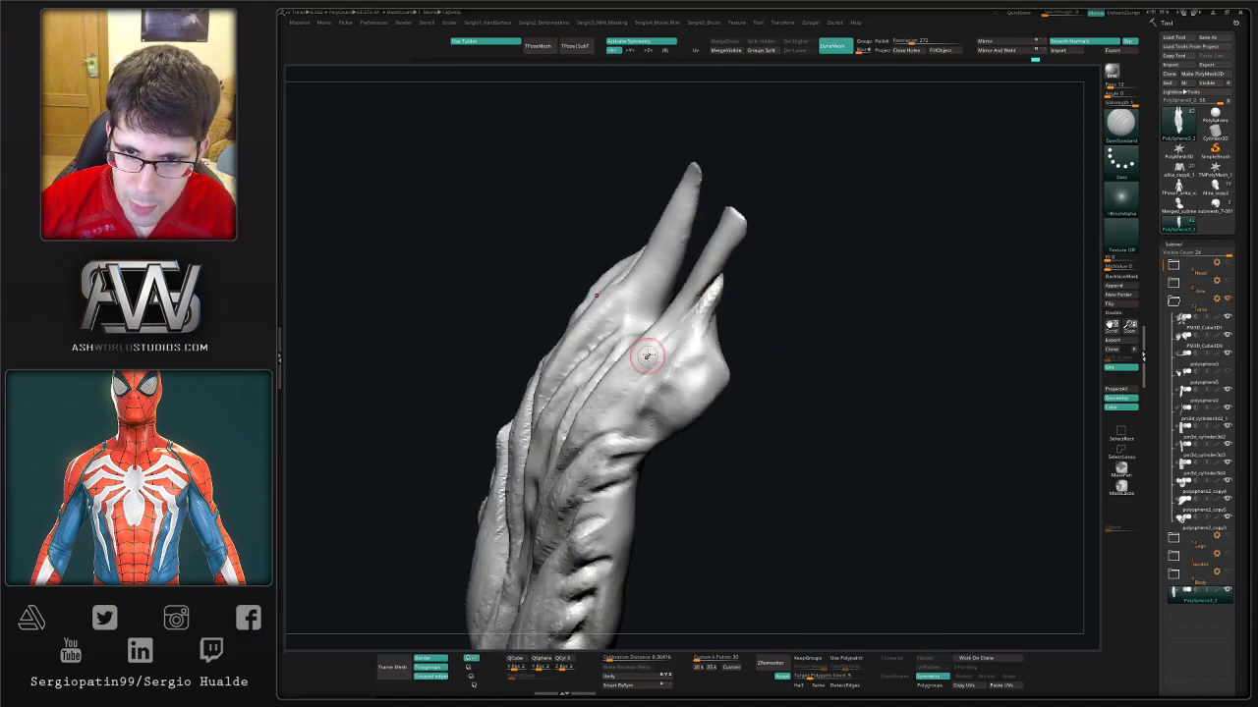
pyautogui.moveTo(647, 356); pyautogui.dragTo(684, 308, button='right')
pyautogui.press('b')
pyautogui.press('c')
pyautogui.press('b')
pyautogui.moveTo(637, 372); pyautogui.dragTo(627, 379, button='right')
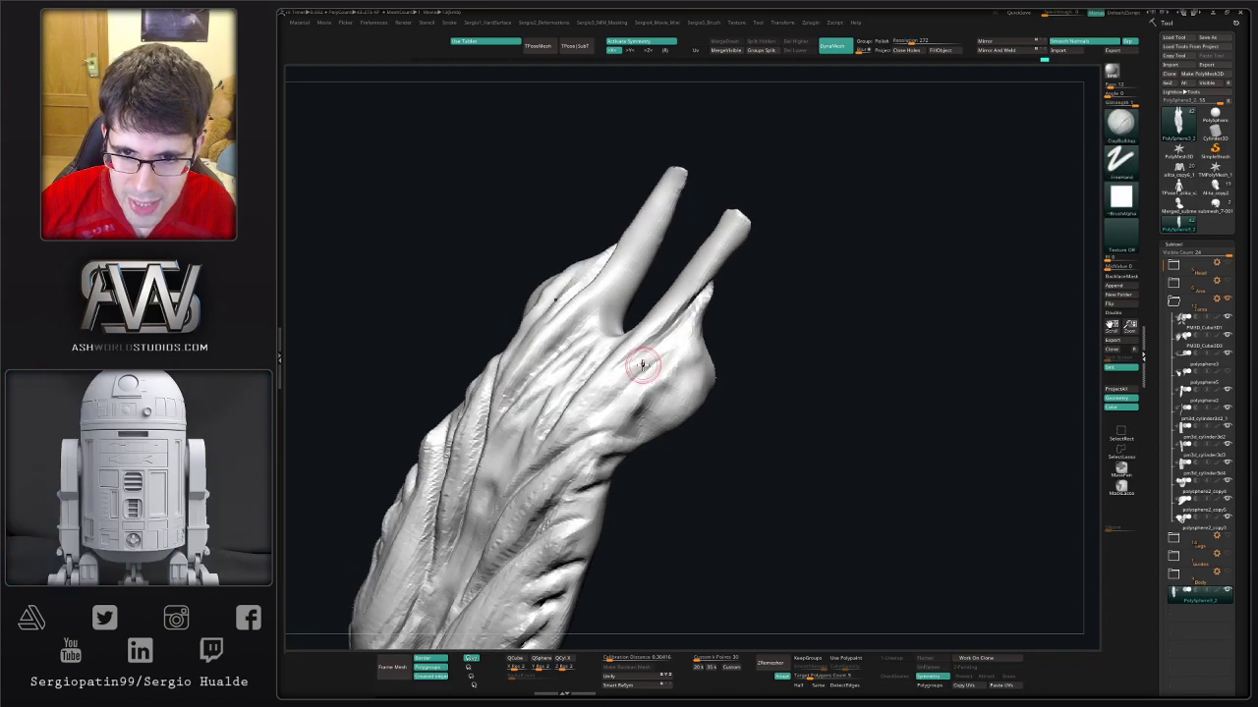
# - Inspect the two prongs from side angles, then frame the skeleton in three-quarter view
pyautogui.moveTo(704, 291); pyautogui.dragTo(654, 286, button='right')
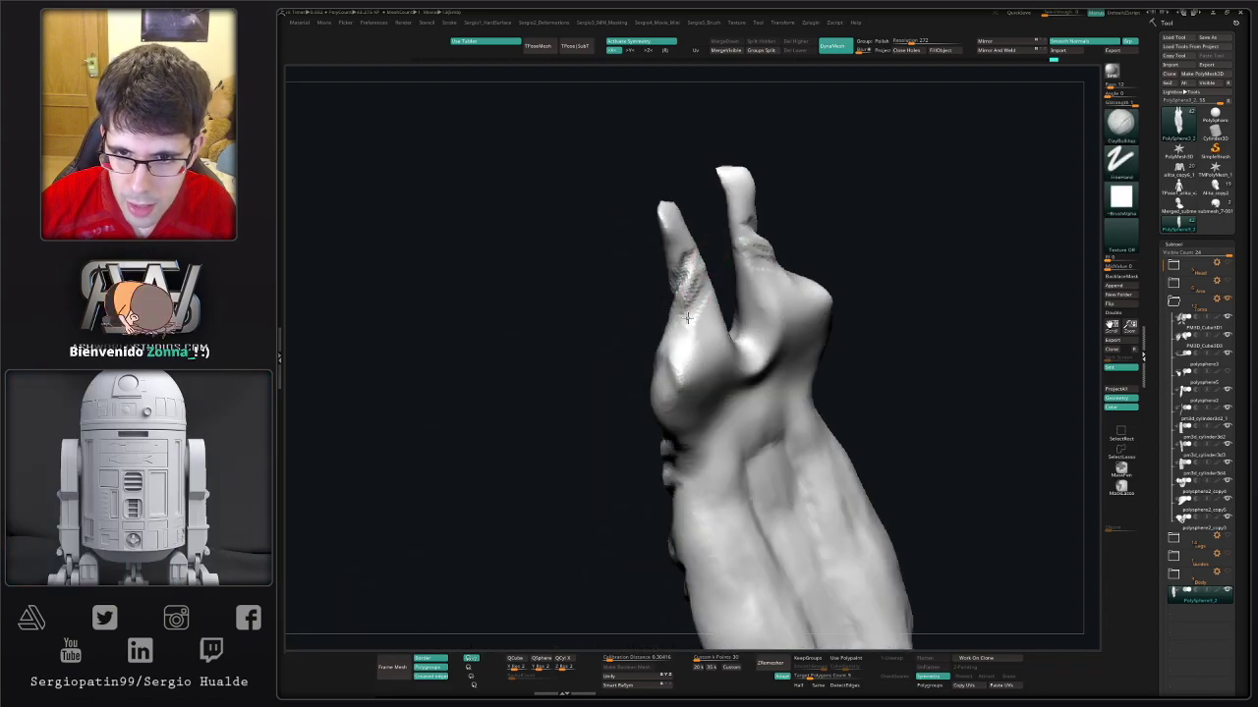
pyautogui.moveTo(692, 317)
pyautogui.mouseDown(button='right')
pyautogui.moveTo(720, 376)
pyautogui.moveTo(716, 359)
pyautogui.mouseUp(button='right')
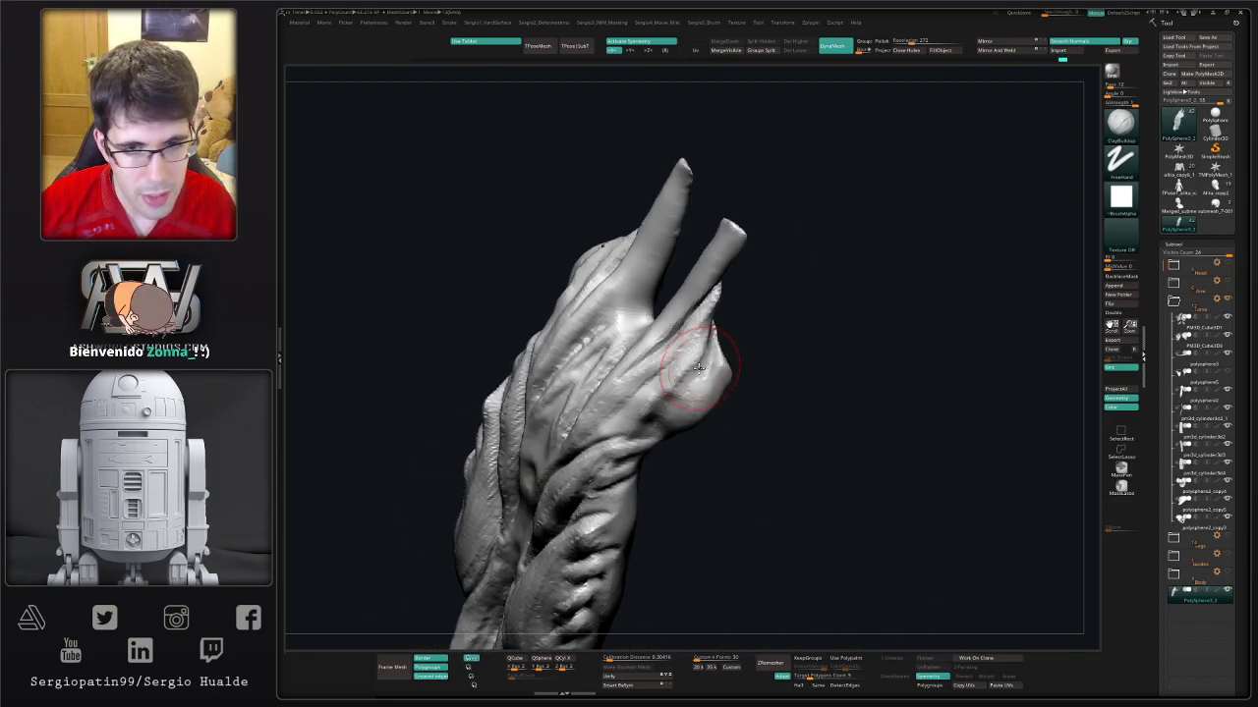
pyautogui.moveTo(696, 364)
pyautogui.mouseDown(button='right')
pyautogui.moveTo(697, 393)
pyautogui.moveTo(783, 328)
pyautogui.moveTo(678, 340)
pyautogui.moveTo(681, 387)
pyautogui.mouseUp(button='right')
pyautogui.press('-')
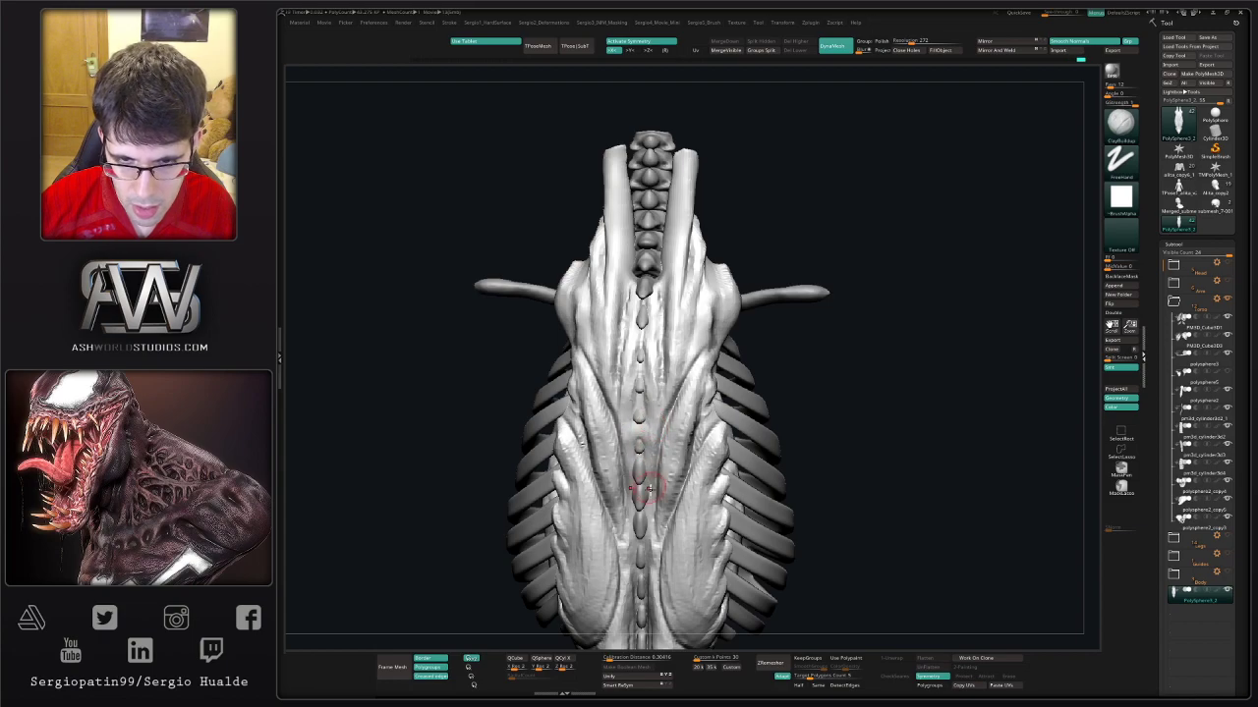
pyautogui.moveTo(657, 522)
pyautogui.keyDown('ctrl'); pyautogui.mouseDown(button='right')
pyautogui.moveTo(654, 406)
pyautogui.moveTo(678, 337)
pyautogui.mouseUp(button='right'); pyautogui.keyUp('ctrl')
# - Briefly solo the back-muscle piece to inspect it, then show the spine and ribcage again
pyautogui.press('b')
pyautogui.press('m')
pyautogui.press('v')
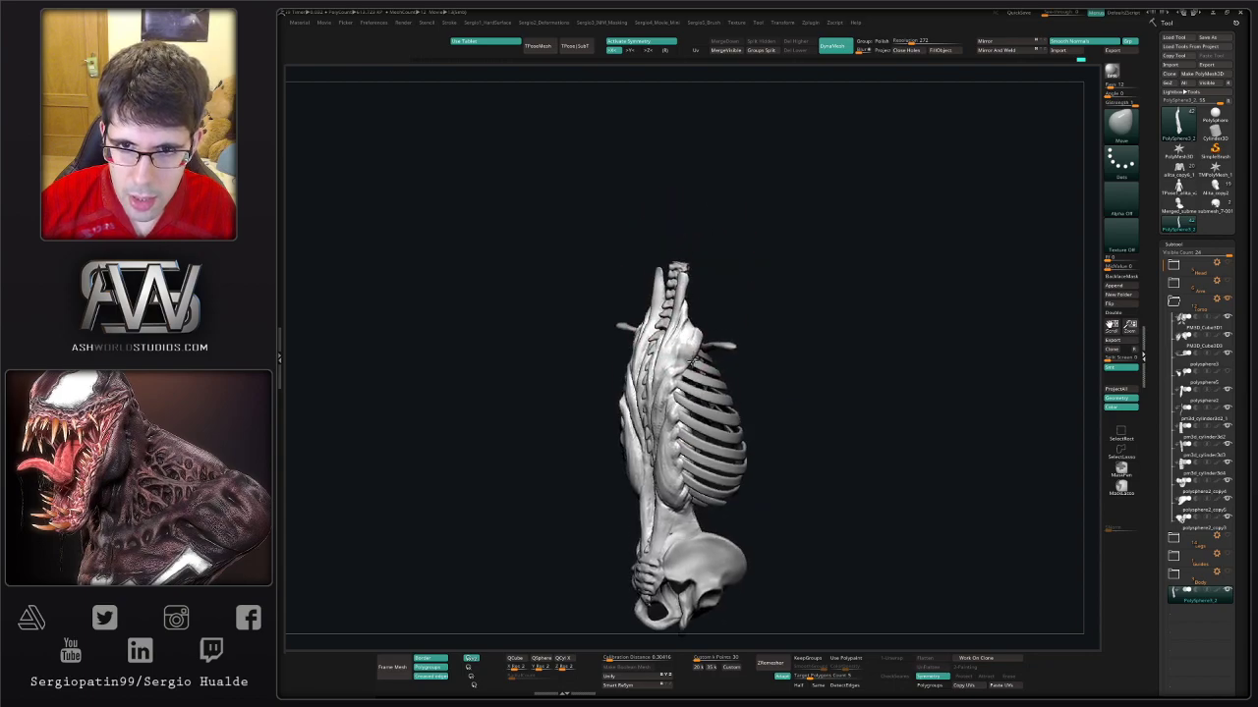
pyautogui.moveTo(680, 308); pyautogui.dragTo(684, 337, button='right')
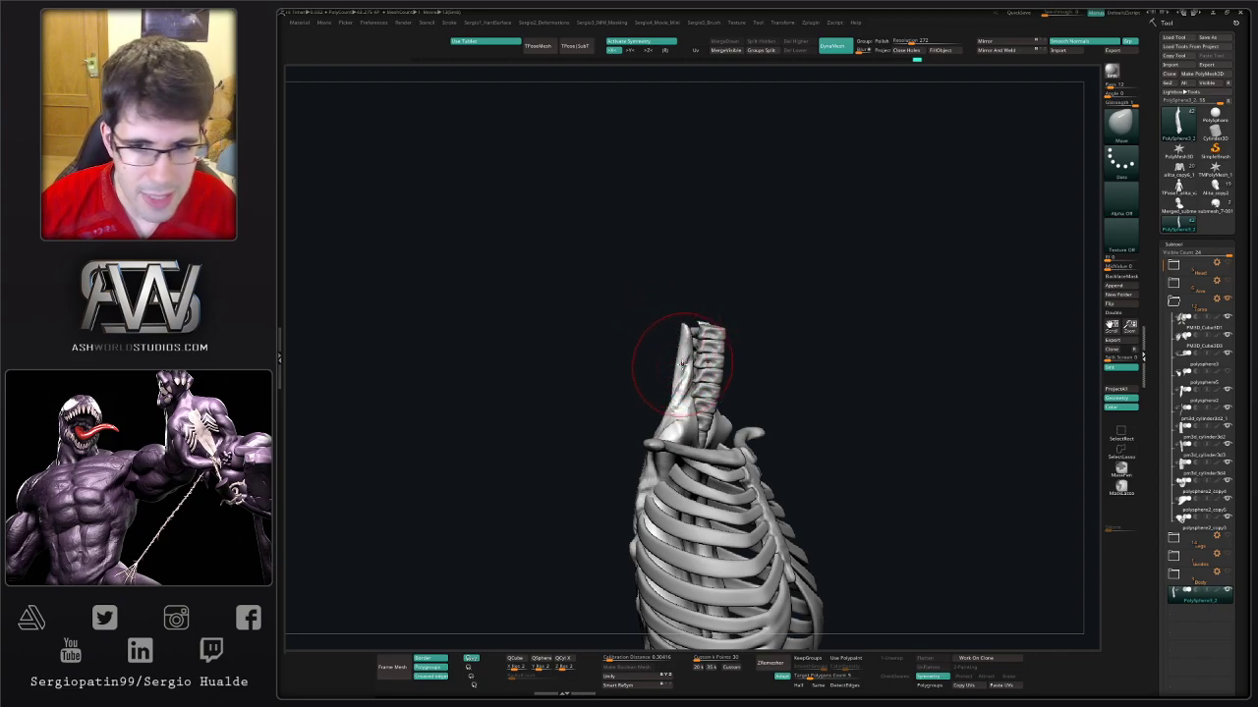
pyautogui.keyDown('alt'); pyautogui.click(693, 366); pyautogui.keyUp('alt')
pyautogui.moveTo(674, 351); pyautogui.dragTo(645, 365, button='right')
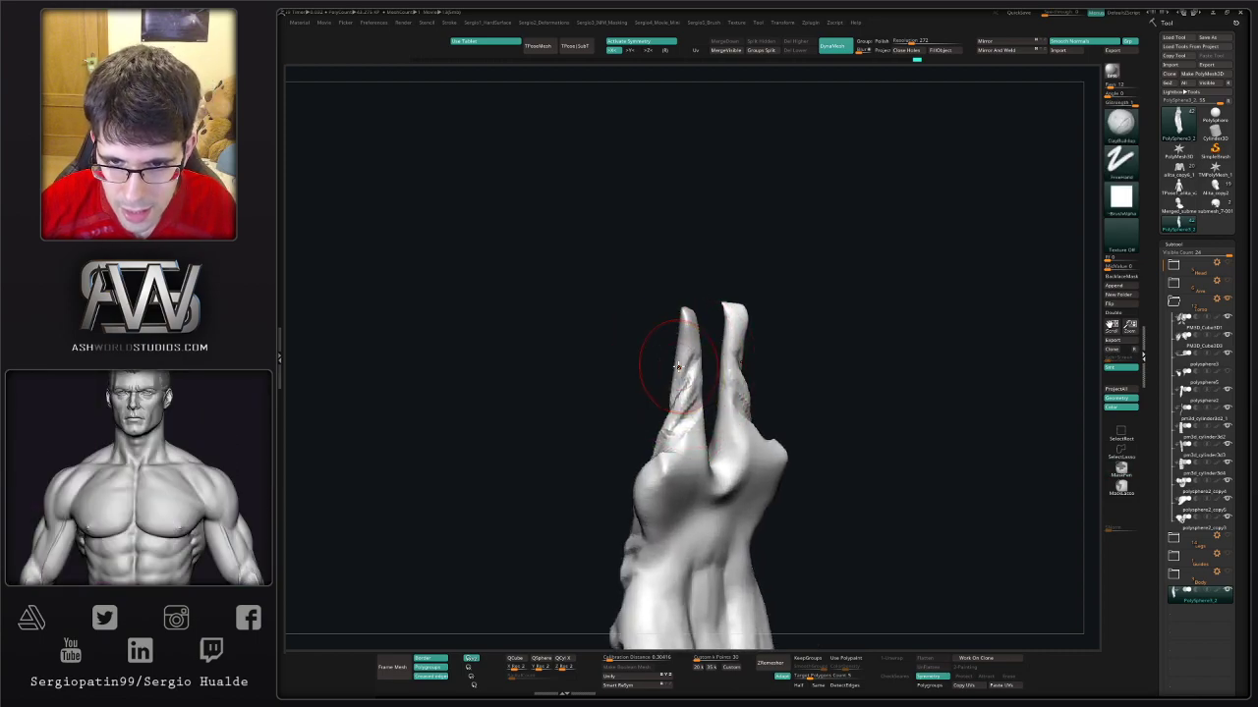
pyautogui.keyDown('ctrl'); pyautogui.keyDown('shift'); pyautogui.click(668, 360); pyautogui.keyUp('shift'); pyautogui.keyUp('ctrl')
# - Refine the upper back muscle near the neck vertebrae with Clay and ClayBuildup
pyautogui.press('b')
pyautogui.press('c')
pyautogui.press('l')
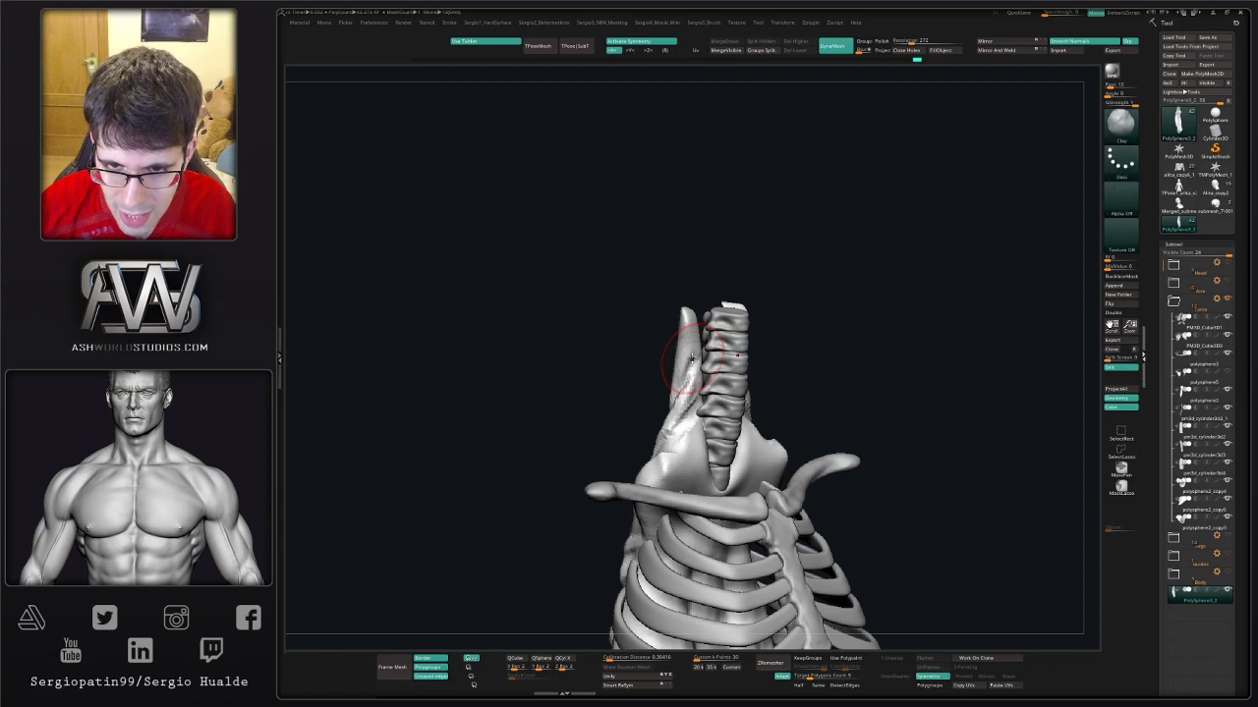
pyautogui.press('b')
pyautogui.press('c')
pyautogui.press('b')
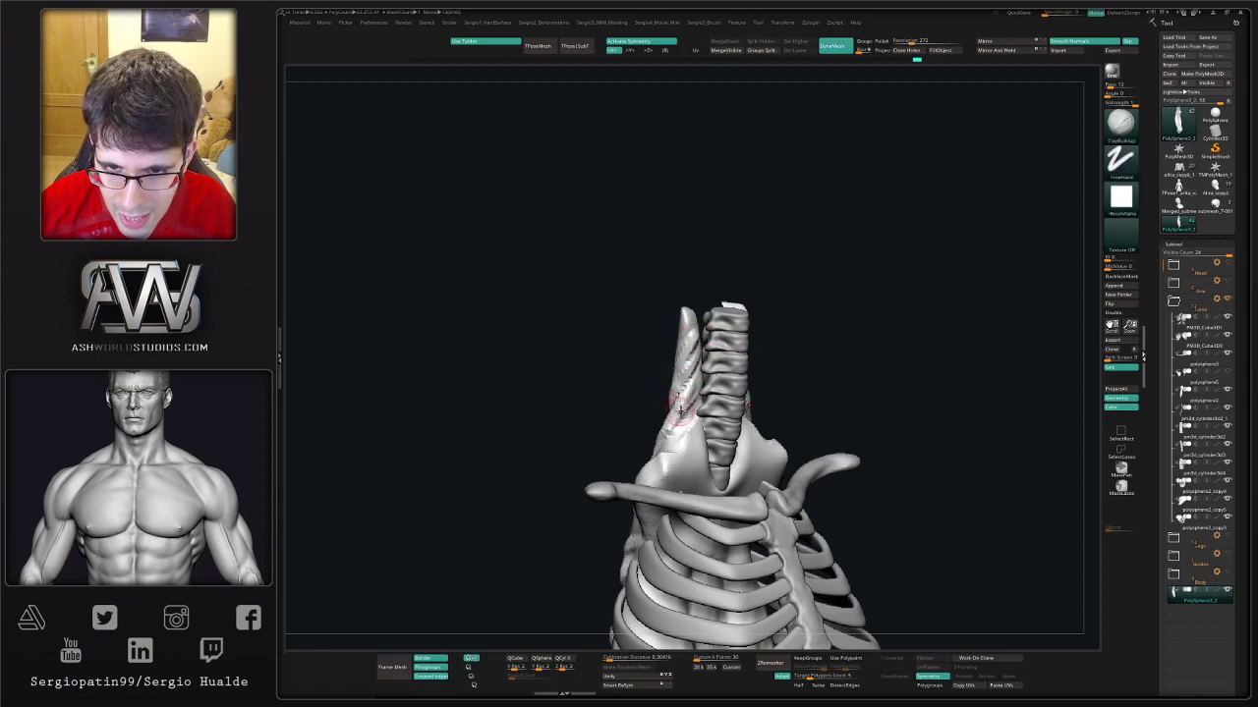
pyautogui.moveTo(682, 411)
pyautogui.mouseDown(button='right')
pyautogui.moveTo(691, 445)
pyautogui.moveTo(707, 441)
pyautogui.moveTo(674, 442)
pyautogui.moveTo(705, 468)
pyautogui.moveTo(688, 449)
pyautogui.moveTo(696, 499)
pyautogui.moveTo(663, 406)
pyautogui.mouseUp(button='right')
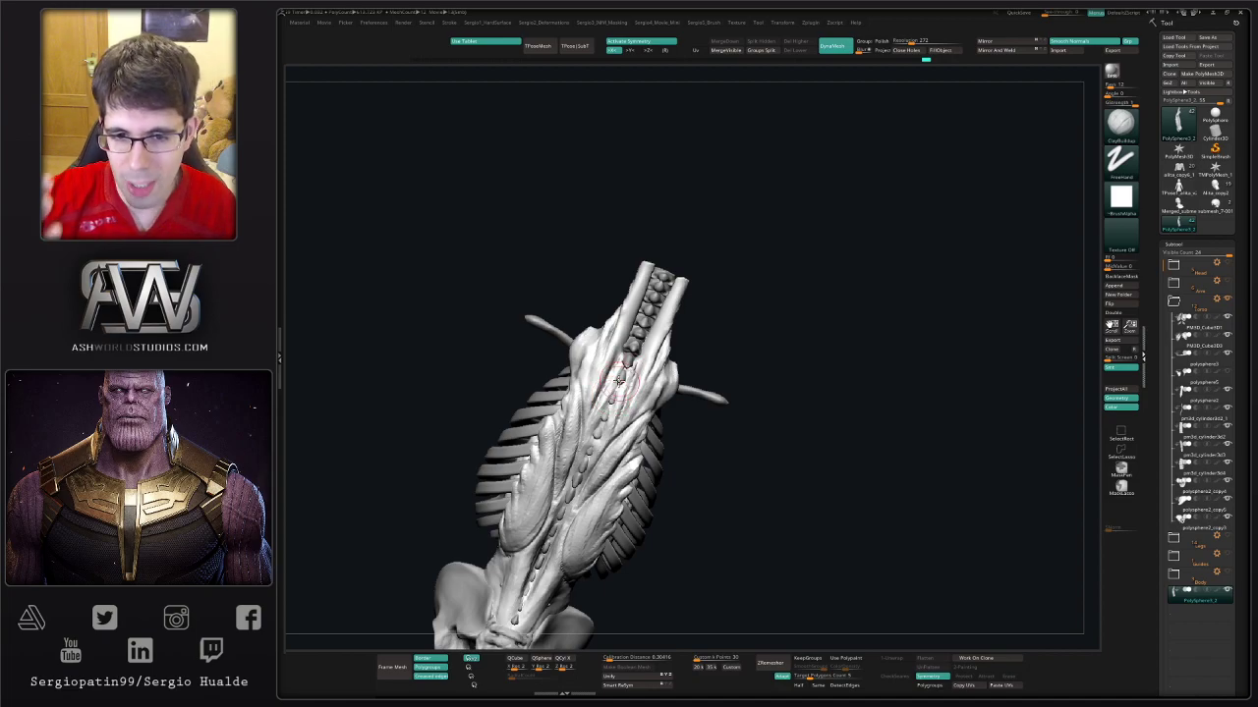
pyautogui.moveTo(766, 369)
pyautogui.mouseDown(button='right')
pyautogui.moveTo(780, 370)
pyautogui.moveTo(644, 410)
pyautogui.moveTo(659, 365)
pyautogui.moveTo(707, 308)
pyautogui.mouseUp(button='right')
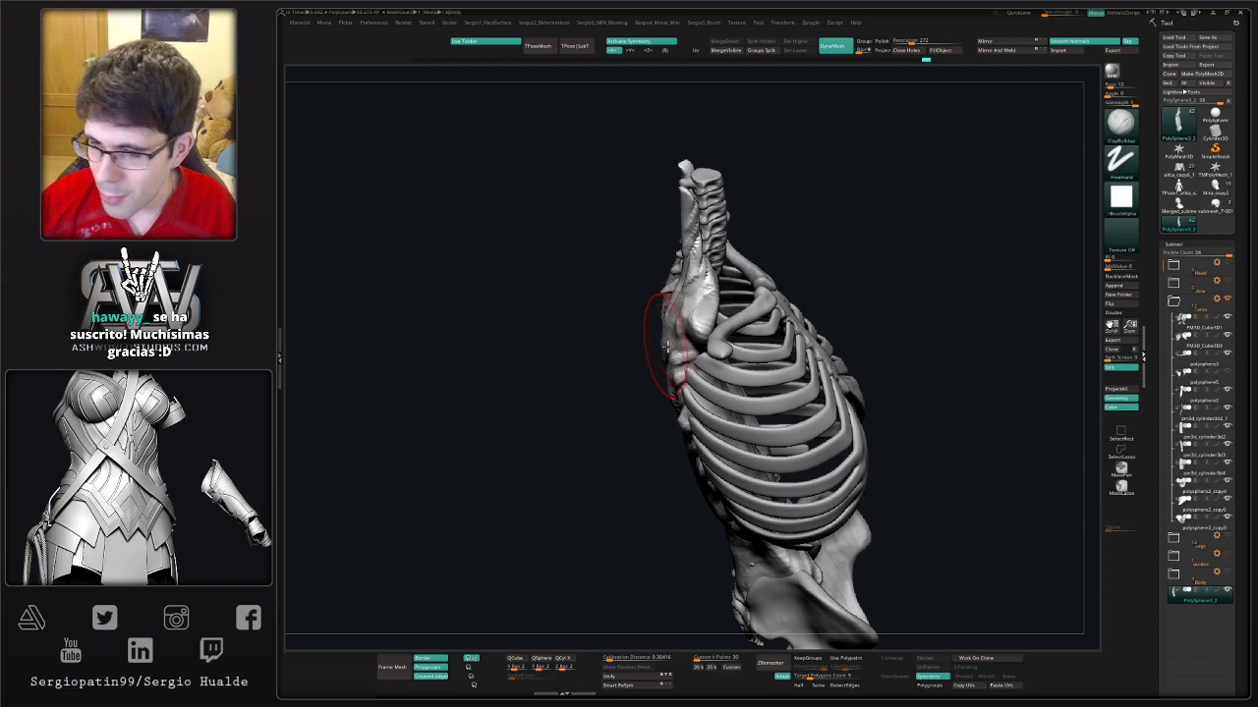
pyautogui.moveTo(665, 339)
pyautogui.mouseDown(button='right')
pyautogui.moveTo(677, 373)
pyautogui.moveTo(703, 367)
pyautogui.moveTo(690, 378)
pyautogui.mouseUp(button='right')
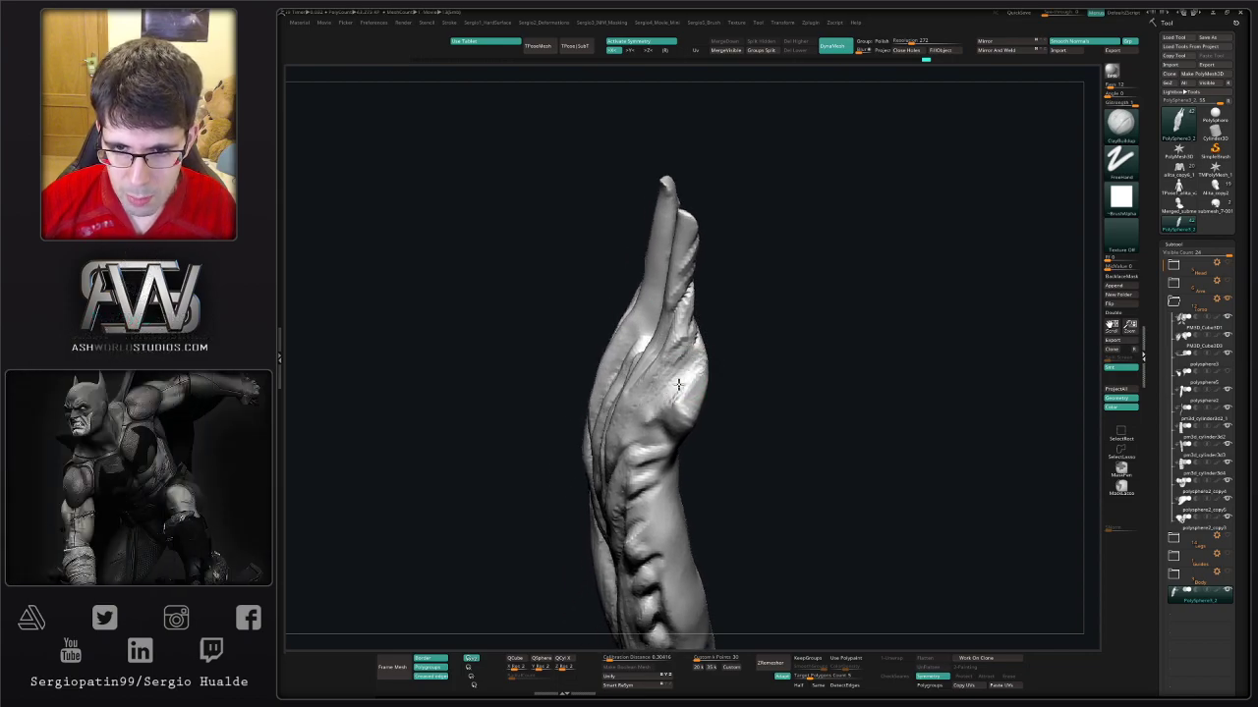
# - Sculpt ClayBuildup detail into the fork between the back muscle's two upper prongs and below it
pyautogui.moveTo(696, 383); pyautogui.dragTo(688, 393, button='right')
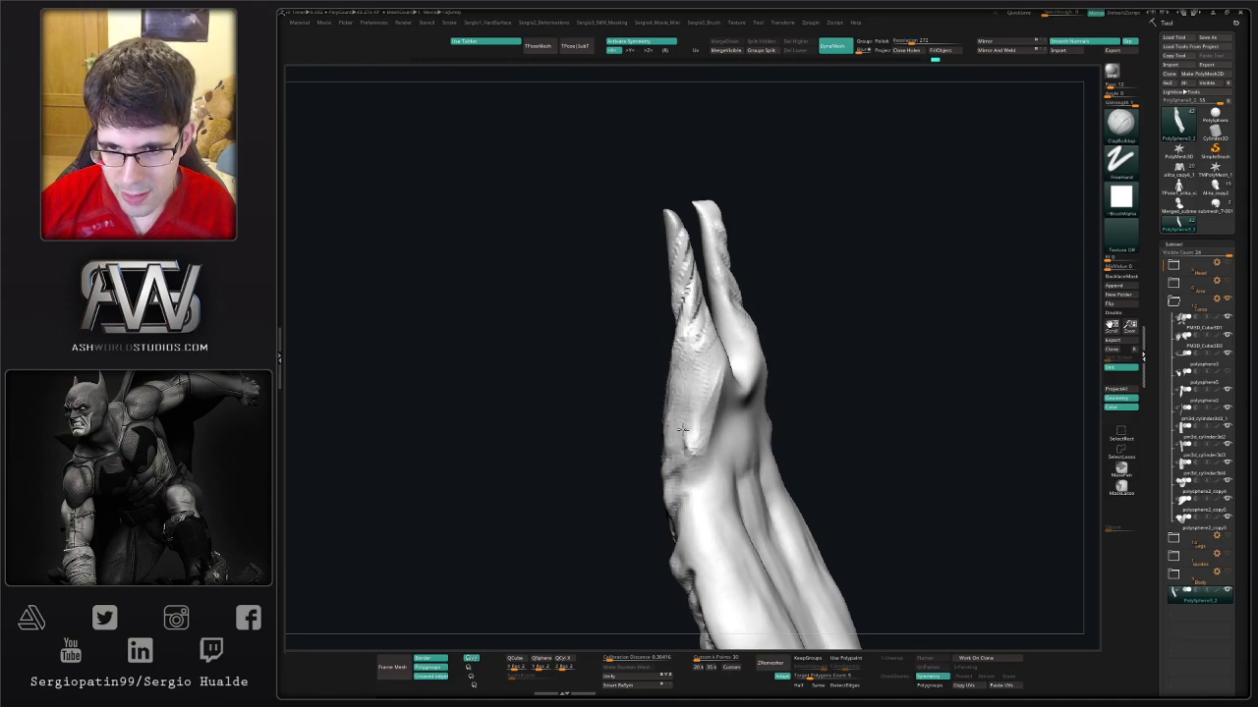
pyautogui.moveTo(701, 425); pyautogui.dragTo(691, 345, button='right')
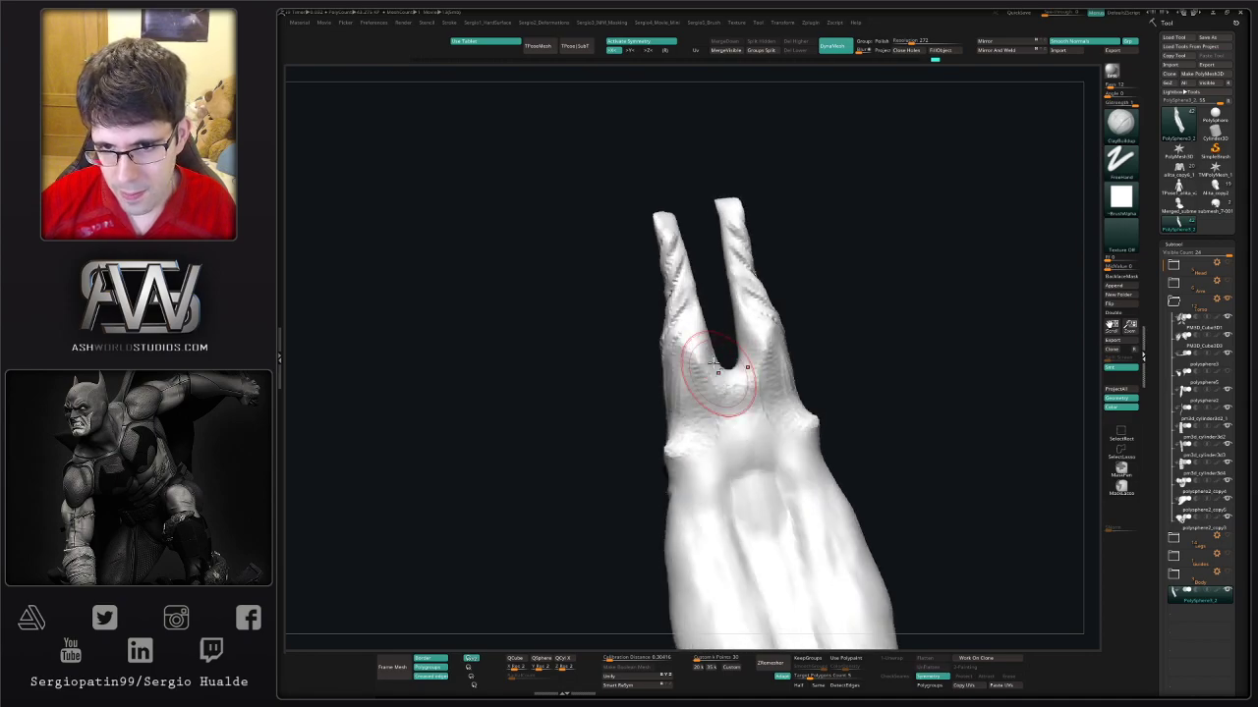
pyautogui.moveTo(771, 393); pyautogui.dragTo(678, 462)
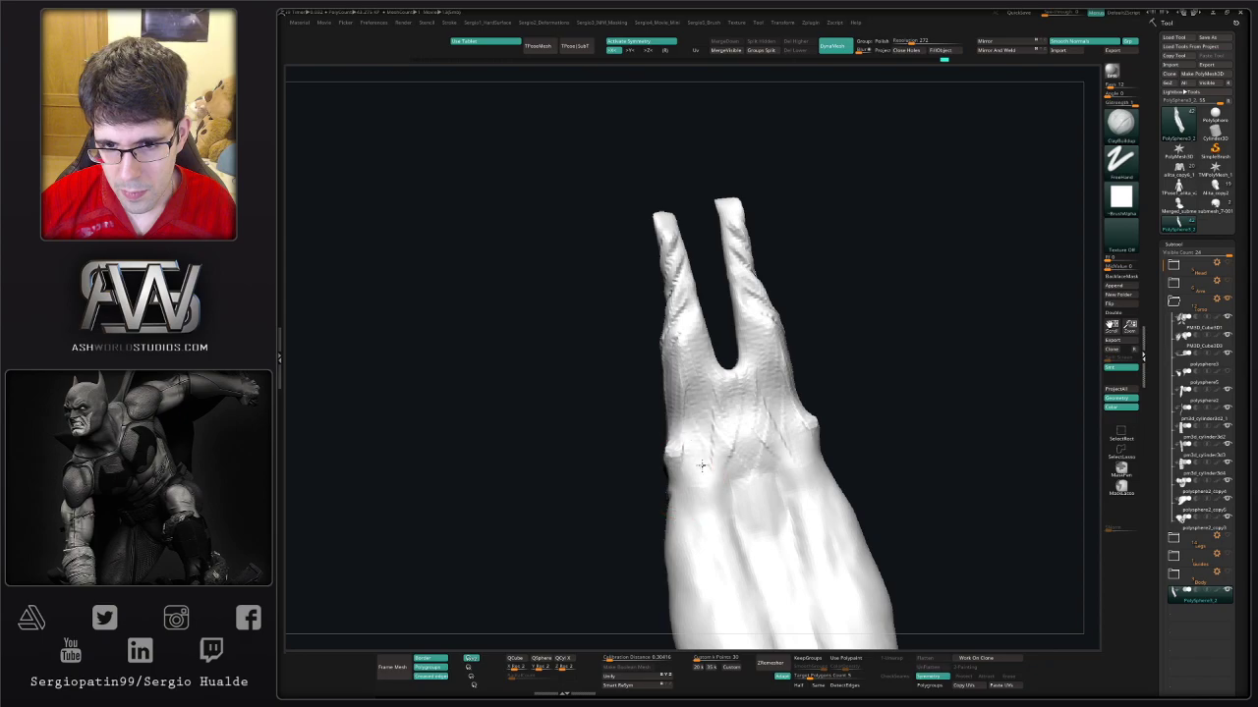
pyautogui.moveTo(688, 433)
pyautogui.mouseDown(button='right')
pyautogui.moveTo(678, 420)
pyautogui.moveTo(717, 427)
pyautogui.mouseUp(button='right')
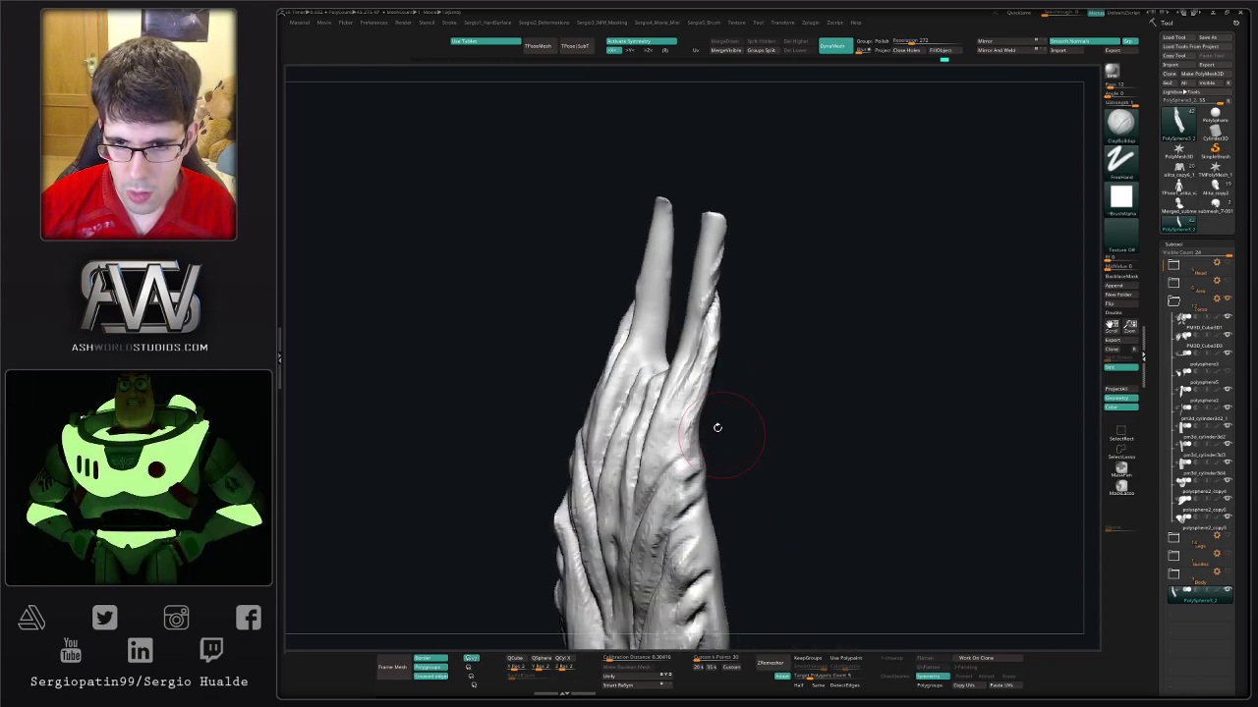
# - Refine the ridges beside the top vertebrae using the DamStandard and Move brushes
pyautogui.moveTo(715, 336)
pyautogui.mouseDown(button='right')
pyautogui.moveTo(734, 339)
pyautogui.moveTo(756, 307)
pyautogui.mouseUp(button='right')
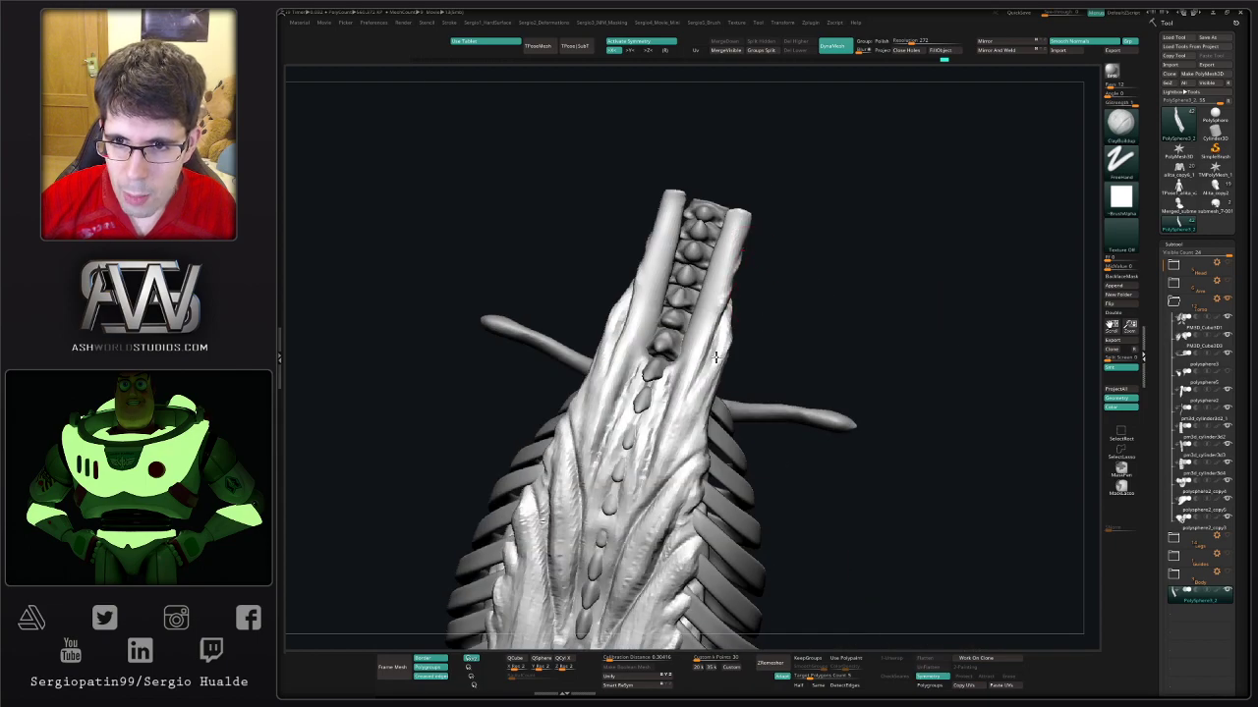
pyautogui.moveTo(716, 357); pyautogui.dragTo(655, 477, button='right')
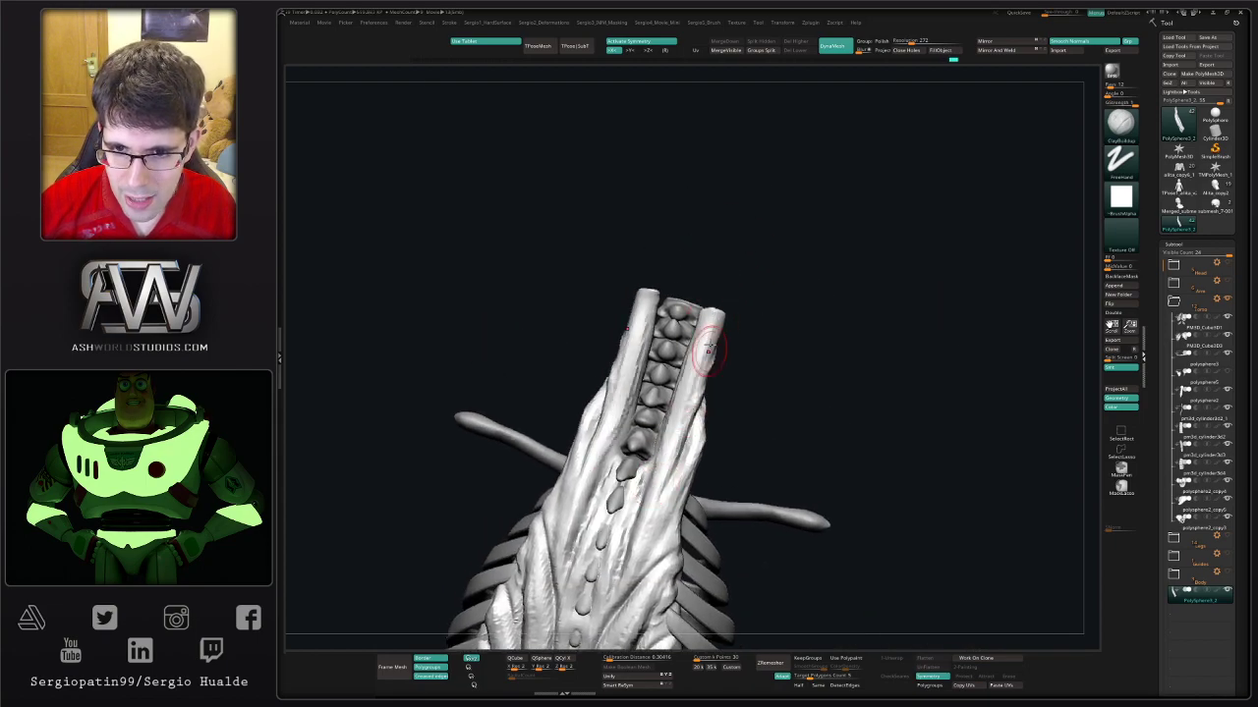
pyautogui.moveTo(697, 424)
pyautogui.mouseDown(button='right')
pyautogui.moveTo(629, 404)
pyautogui.moveTo(701, 402)
pyautogui.moveTo(718, 339)
pyautogui.mouseUp(button='right')
pyautogui.press('b')
pyautogui.press('d')
pyautogui.press('s')
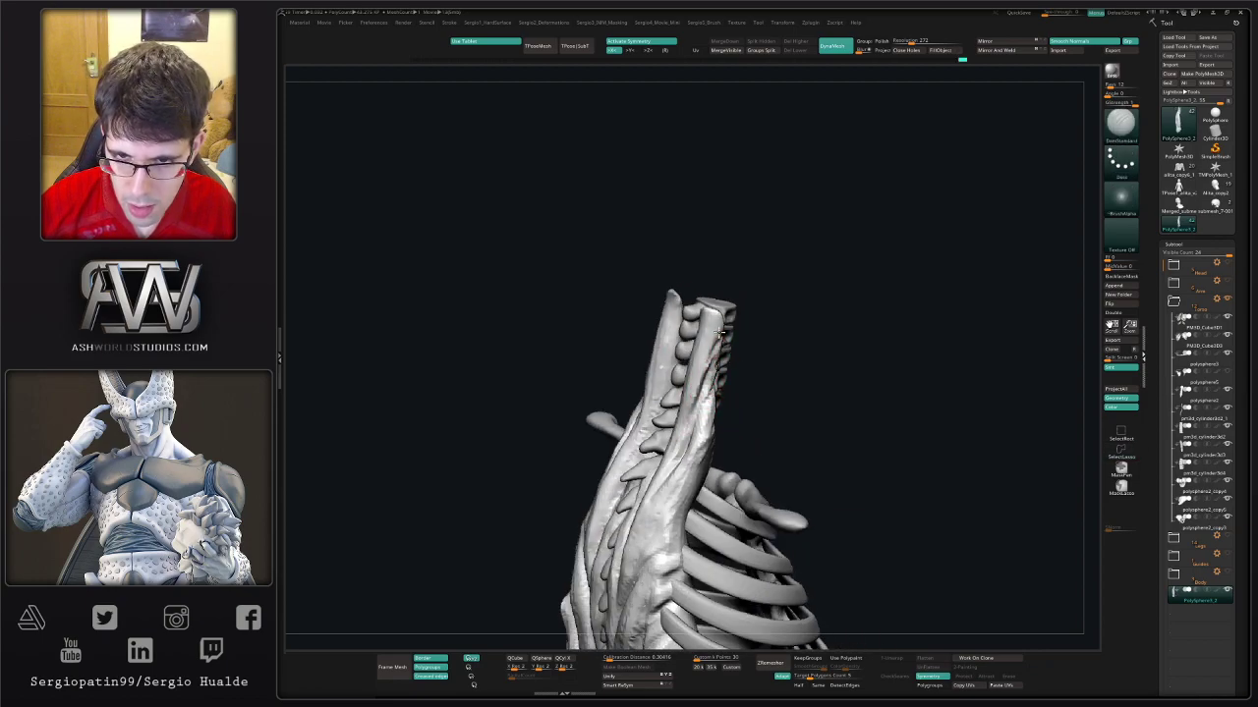
pyautogui.moveTo(673, 448); pyautogui.dragTo(701, 428, button='right')
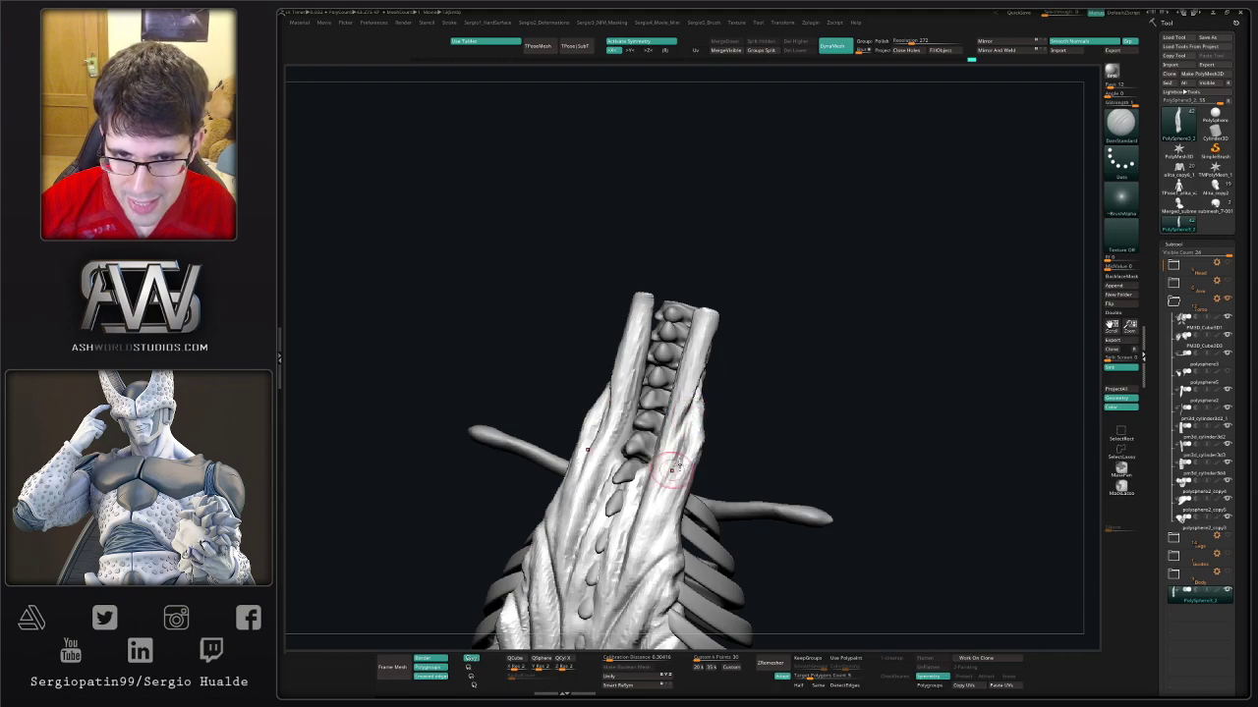
pyautogui.press('b')
pyautogui.press('m')
pyautogui.press('v')
pyautogui.moveTo(672, 470)
pyautogui.mouseDown(button='right')
pyautogui.moveTo(708, 447)
pyautogui.moveTo(738, 395)
pyautogui.moveTo(735, 342)
pyautogui.moveTo(723, 338)
pyautogui.mouseUp(button='right')
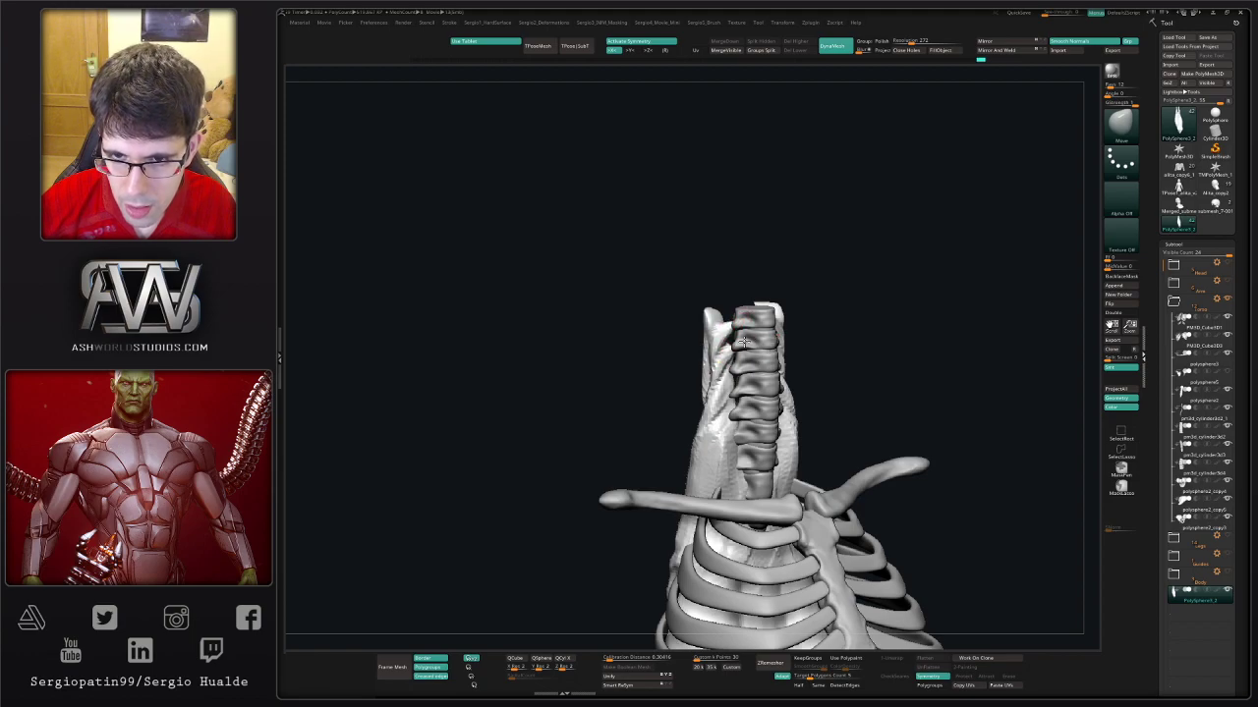
# - Turn the spine and ribcage to a front view, briefly soloing the back-muscle piece
pyautogui.moveTo(747, 335); pyautogui.dragTo(751, 343, button='right')
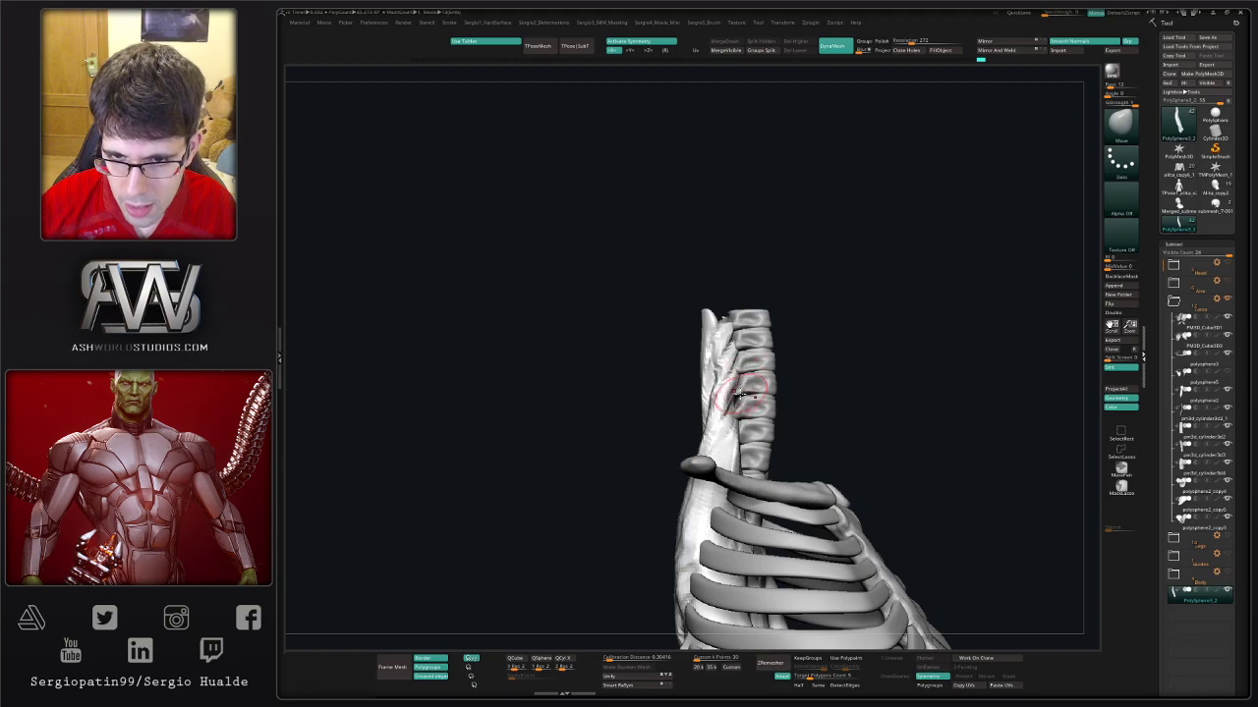
pyautogui.moveTo(747, 393); pyautogui.dragTo(717, 398, button='right')
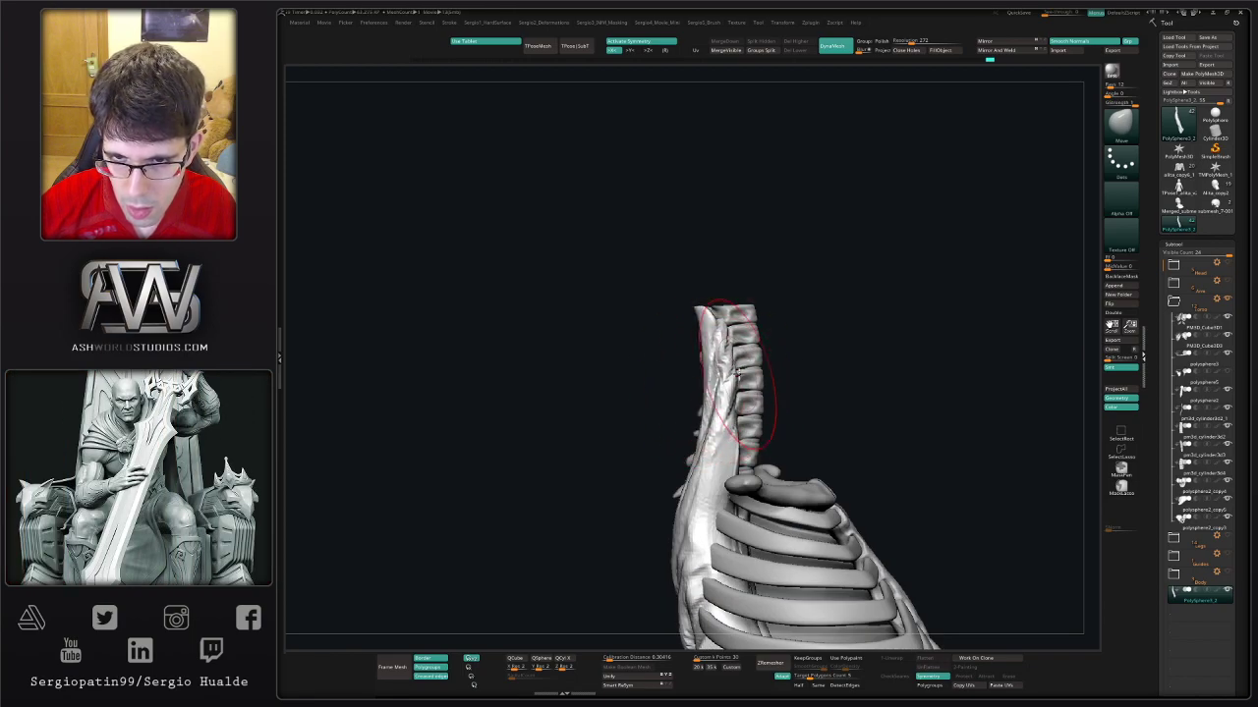
pyautogui.moveTo(733, 403); pyautogui.dragTo(691, 416, button='right')
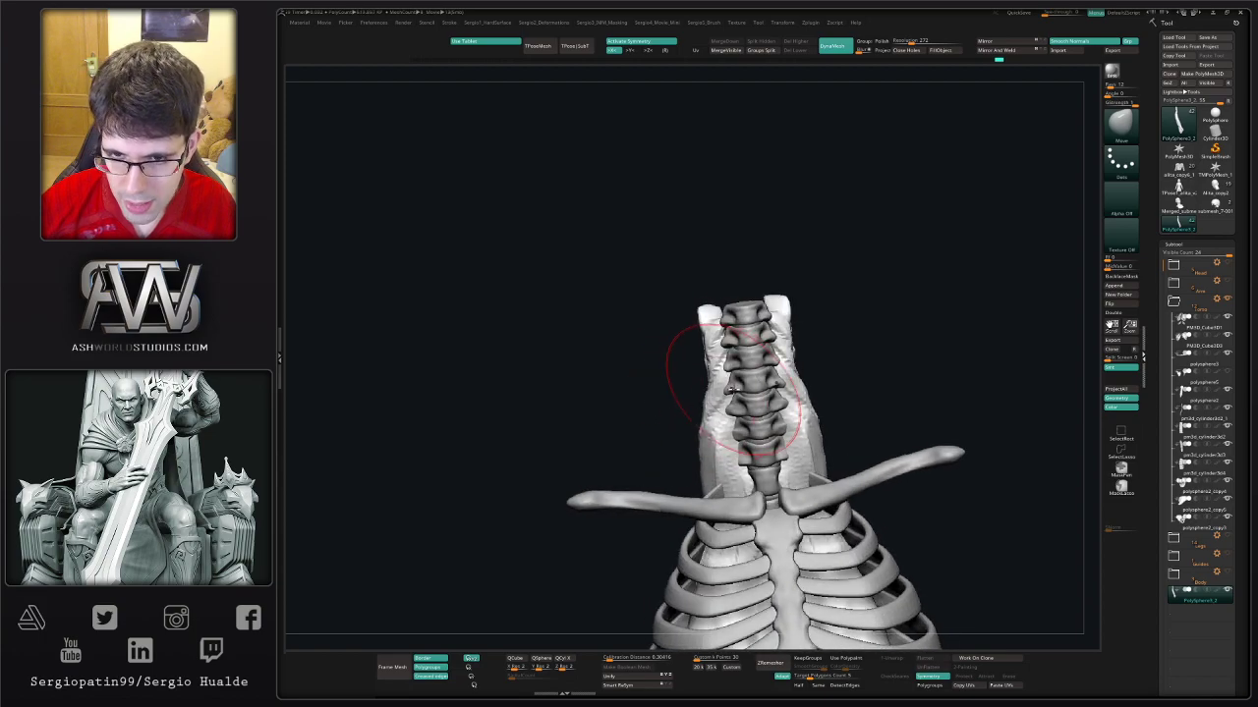
pyautogui.keyDown('ctrl'); pyautogui.keyDown('shift'); pyautogui.click(730, 394); pyautogui.keyUp('shift'); pyautogui.keyUp('ctrl')
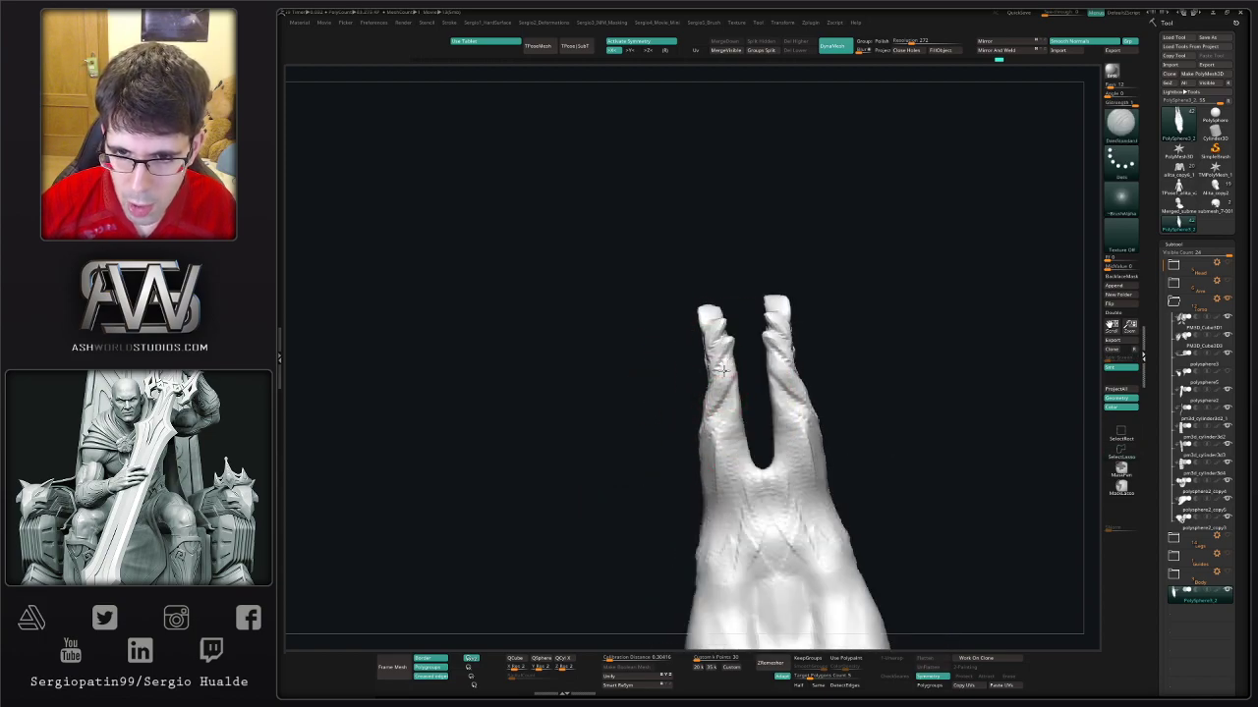
pyautogui.keyDown('ctrl'); pyautogui.keyDown('shift'); pyautogui.click(699, 384); pyautogui.keyUp('shift'); pyautogui.keyUp('ctrl')
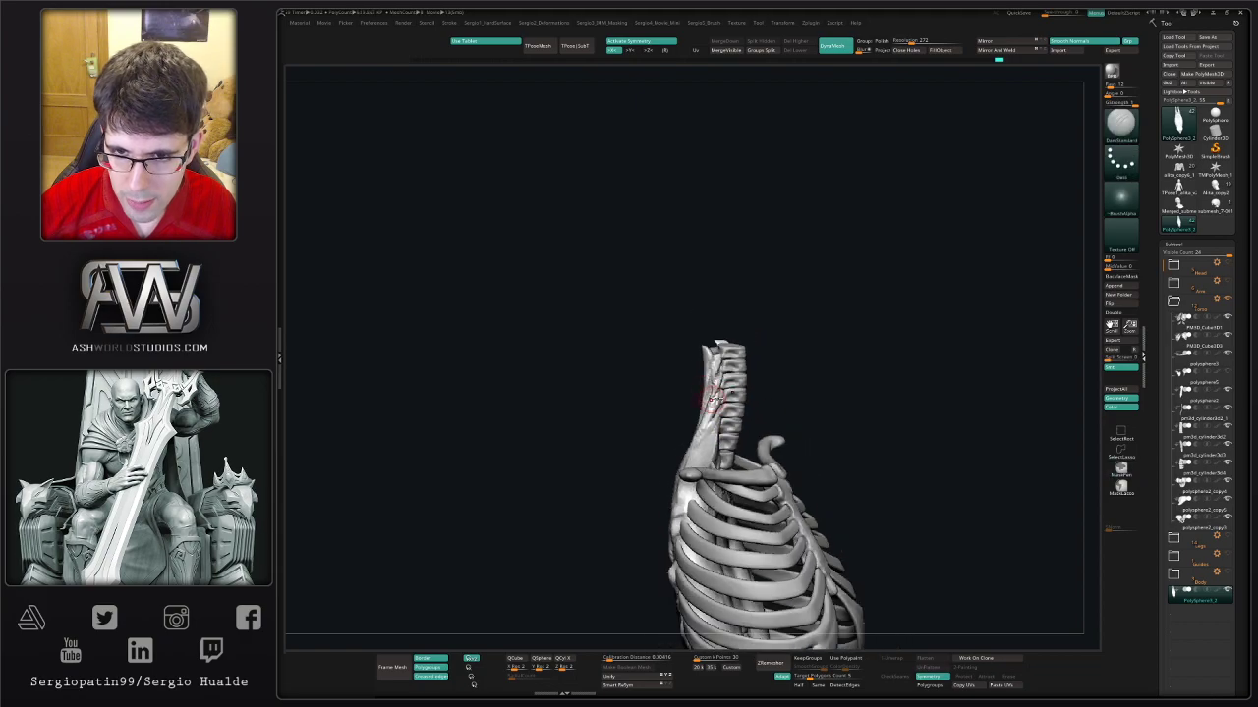
pyautogui.moveTo(700, 384); pyautogui.dragTo(724, 351, button='right')
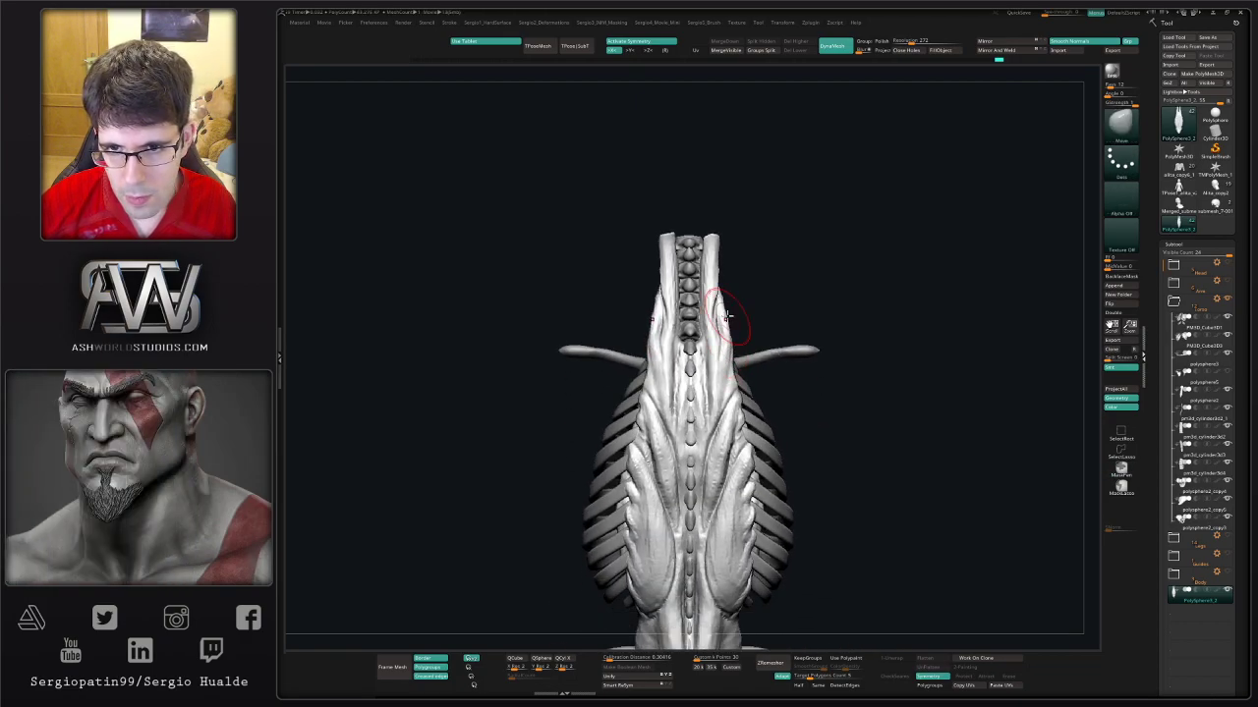
pyautogui.moveTo(725, 281)
pyautogui.mouseDown(button='right')
pyautogui.moveTo(737, 332)
pyautogui.moveTo(721, 225)
pyautogui.moveTo(708, 255)
pyautogui.mouseUp(button='right')
# - Reshape the top of the spine symmetrically from a straight back view
pyautogui.press('b')
pyautogui.press('c')
pyautogui.press('b')
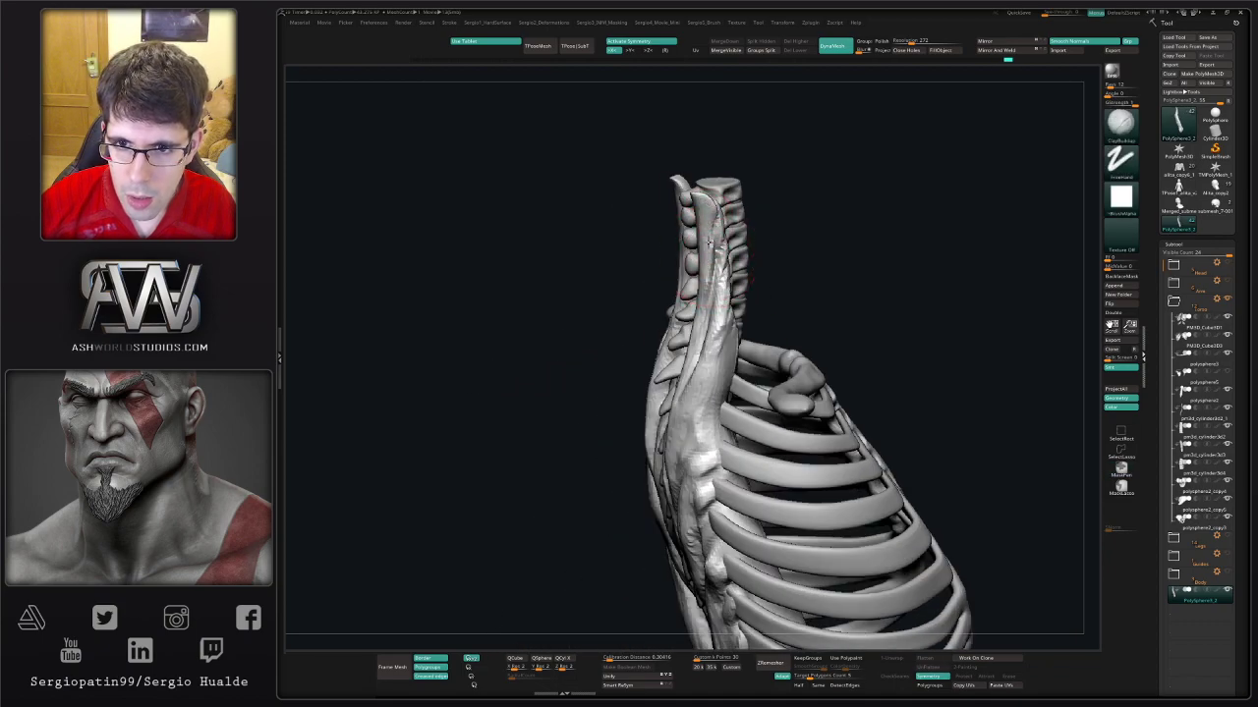
pyautogui.keyDown('shift'); pyautogui.moveTo(714, 283); pyautogui.dragTo(702, 201, button='right'); pyautogui.keyUp('shift')
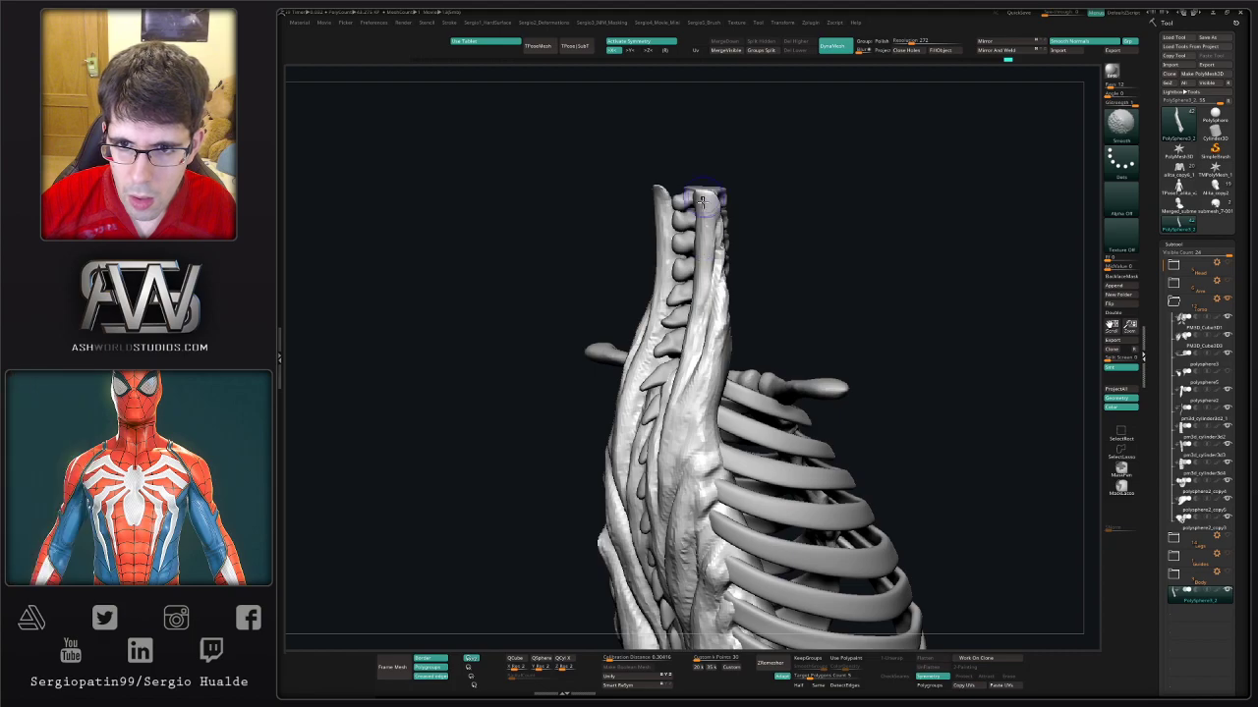
pyautogui.keyDown('shift'); pyautogui.moveTo(700, 268); pyautogui.dragTo(703, 208, button='right'); pyautogui.keyUp('shift')
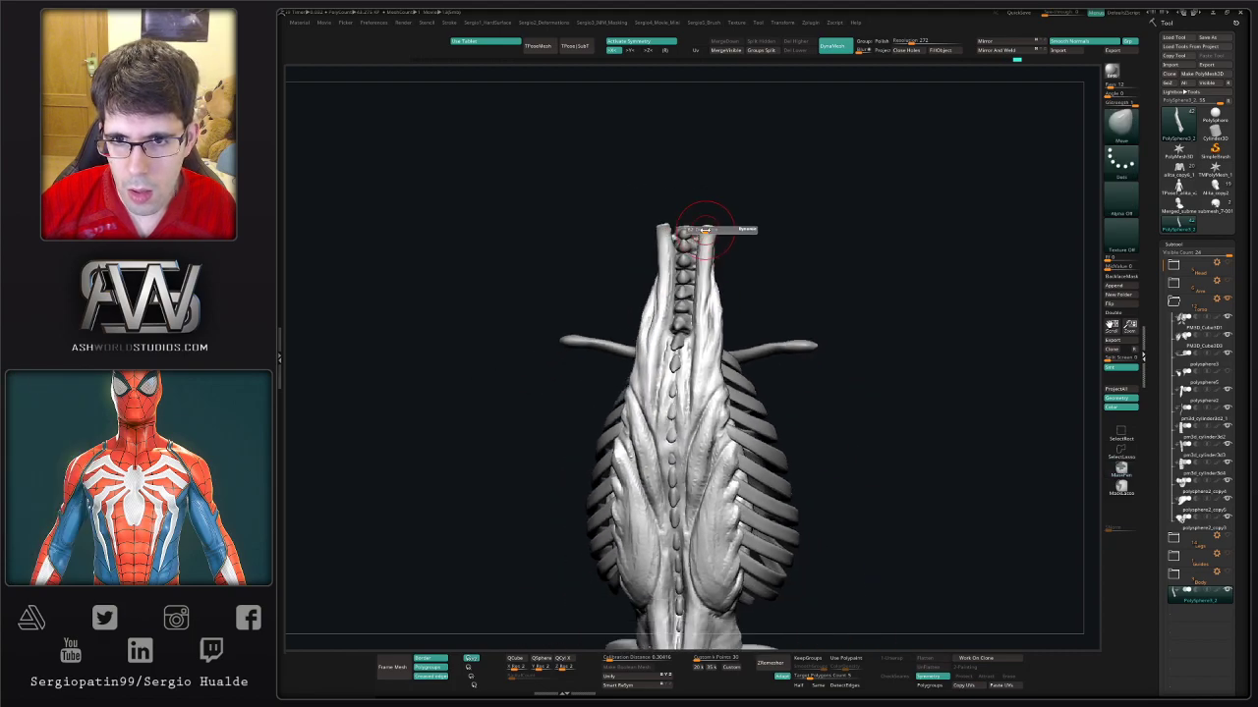
pyautogui.moveTo(703, 209); pyautogui.dragTo(701, 260)
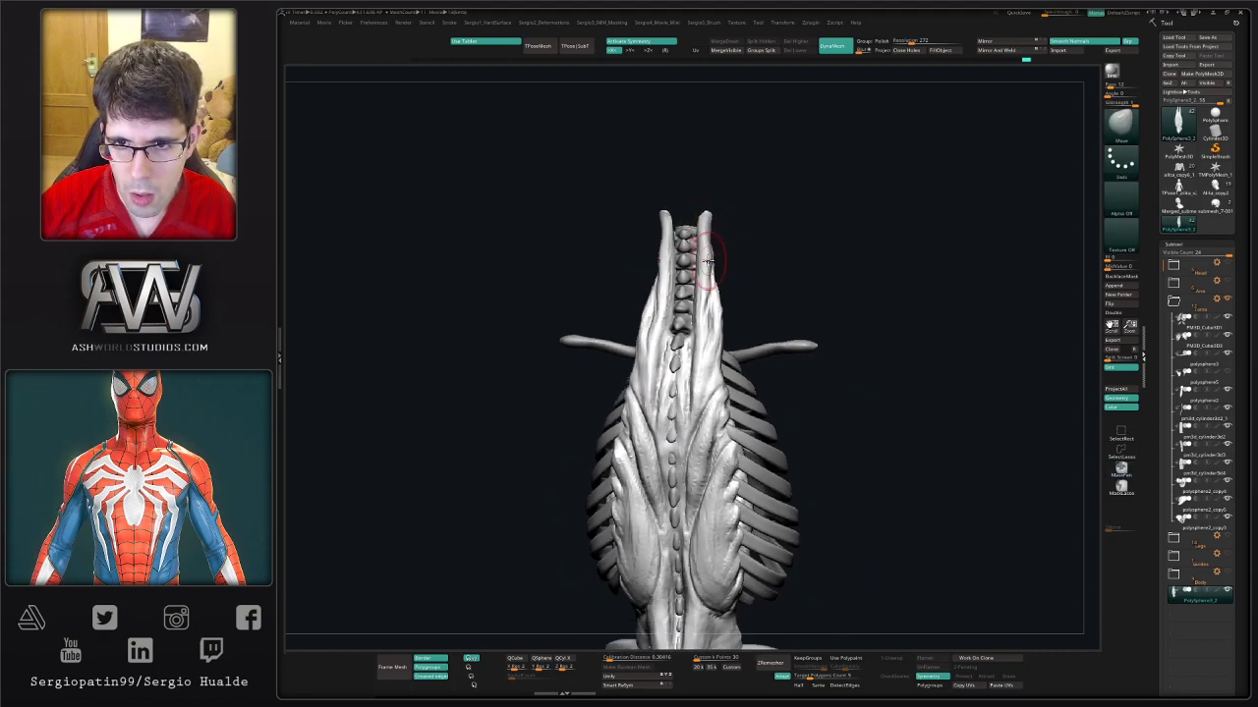
pyautogui.moveTo(704, 214); pyautogui.dragTo(795, 301, button='right')
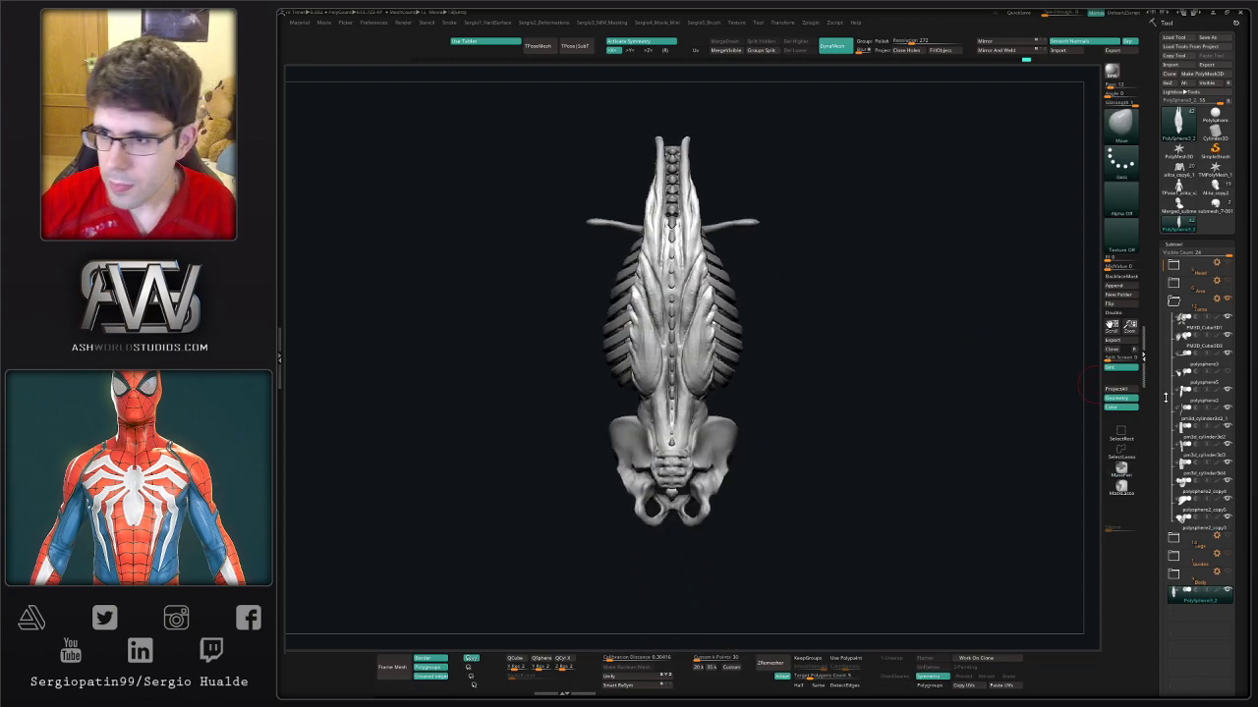
# - Toggle the shoulder-blade subtool on and off, then inspect the split back-muscle strands
pyautogui.click(1224, 372)
pyautogui.moveTo(1200, 373)
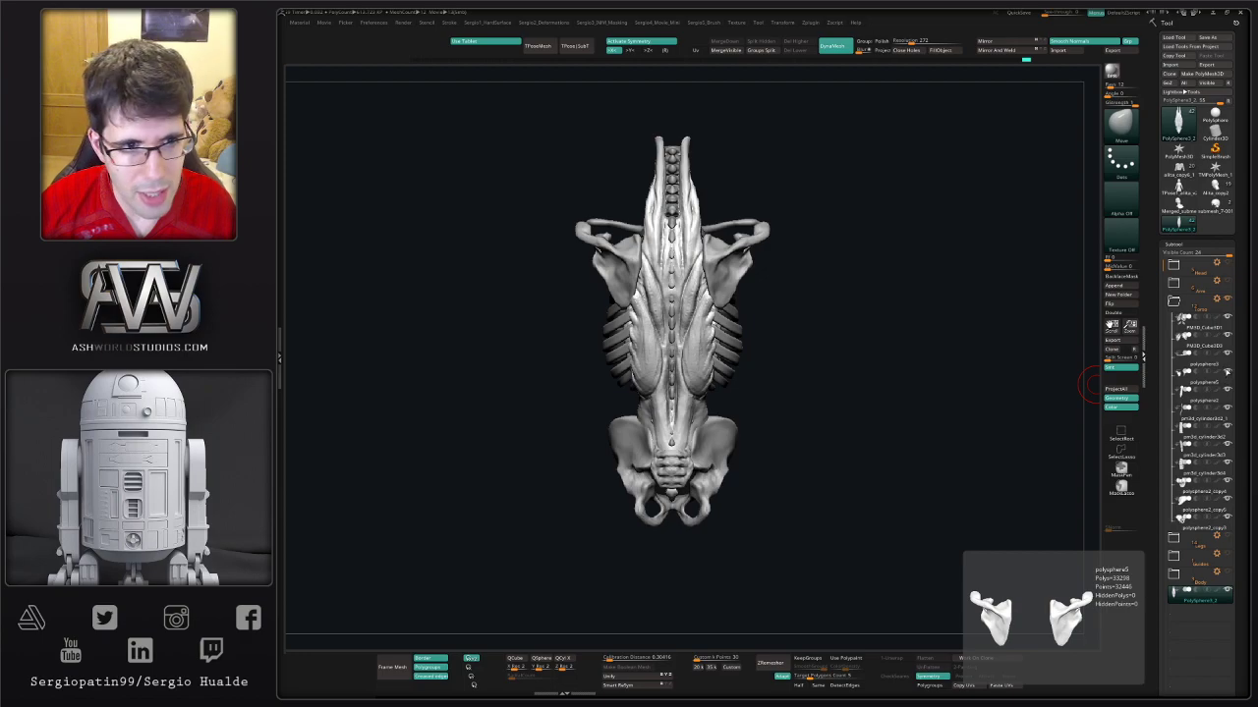
pyautogui.click(1225, 371)
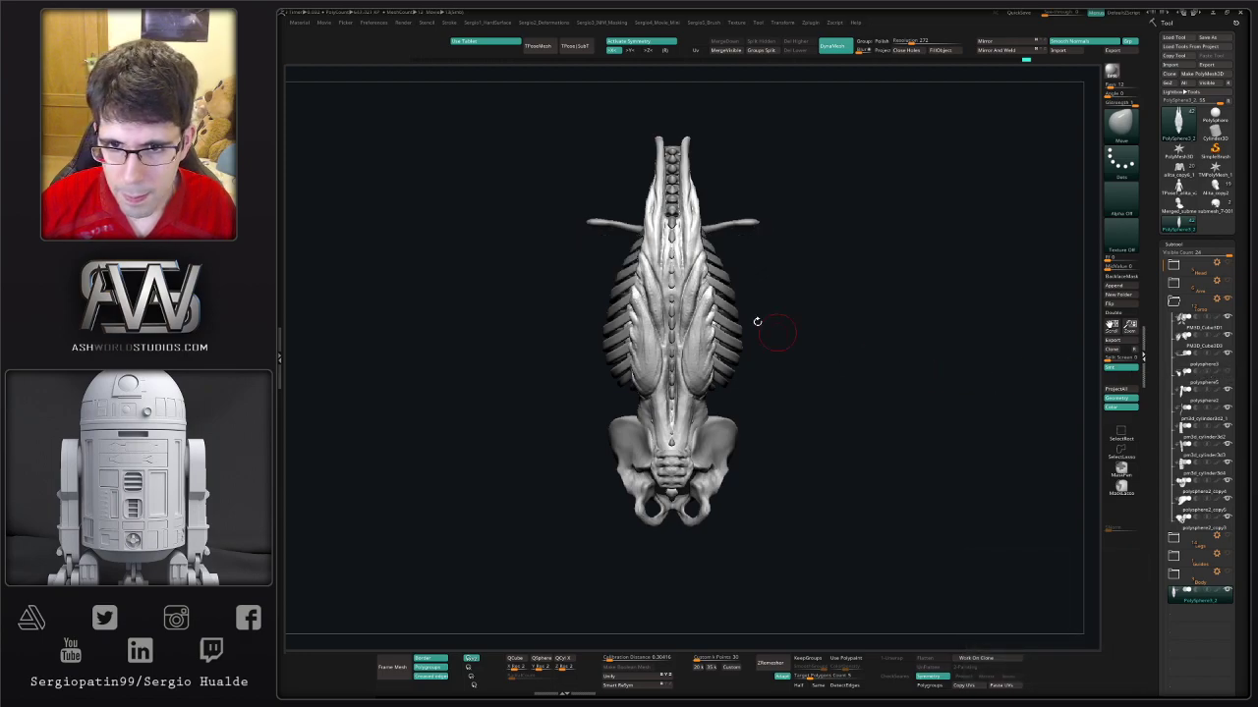
pyautogui.moveTo(752, 317)
pyautogui.keyDown('ctrl'); pyautogui.mouseDown(button='right')
pyautogui.moveTo(690, 270)
pyautogui.moveTo(655, 362)
pyautogui.moveTo(675, 294)
pyautogui.mouseUp(button='right'); pyautogui.keyUp('ctrl')
pyautogui.press('b')
pyautogui.press('c')
pyautogui.press('b')
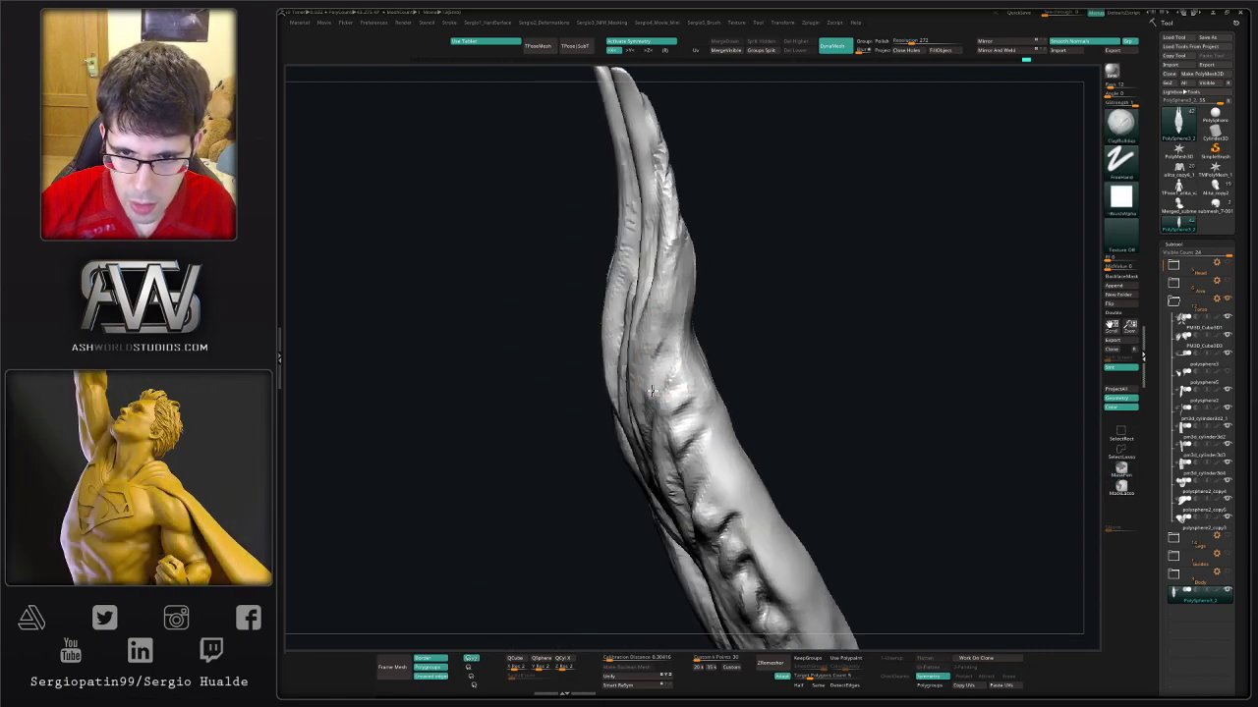
pyautogui.moveTo(674, 365); pyautogui.dragTo(697, 322, button='right')
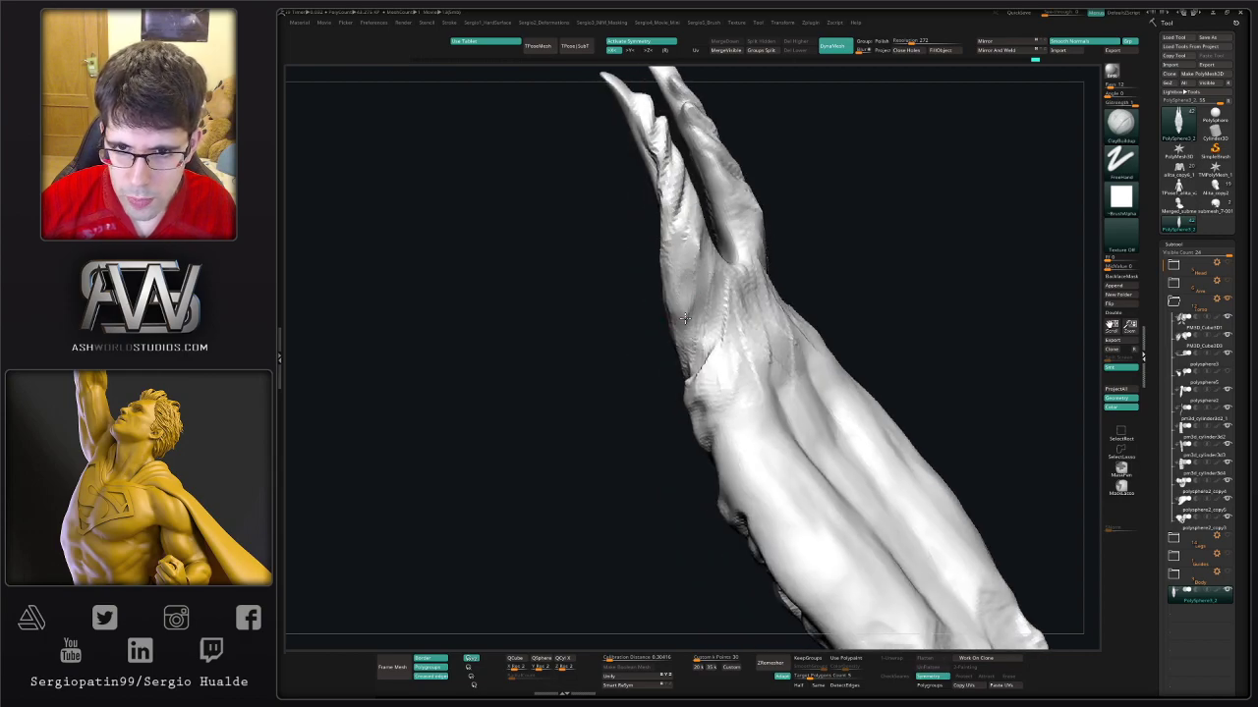
pyautogui.moveTo(724, 351); pyautogui.dragTo(718, 346, button='right')
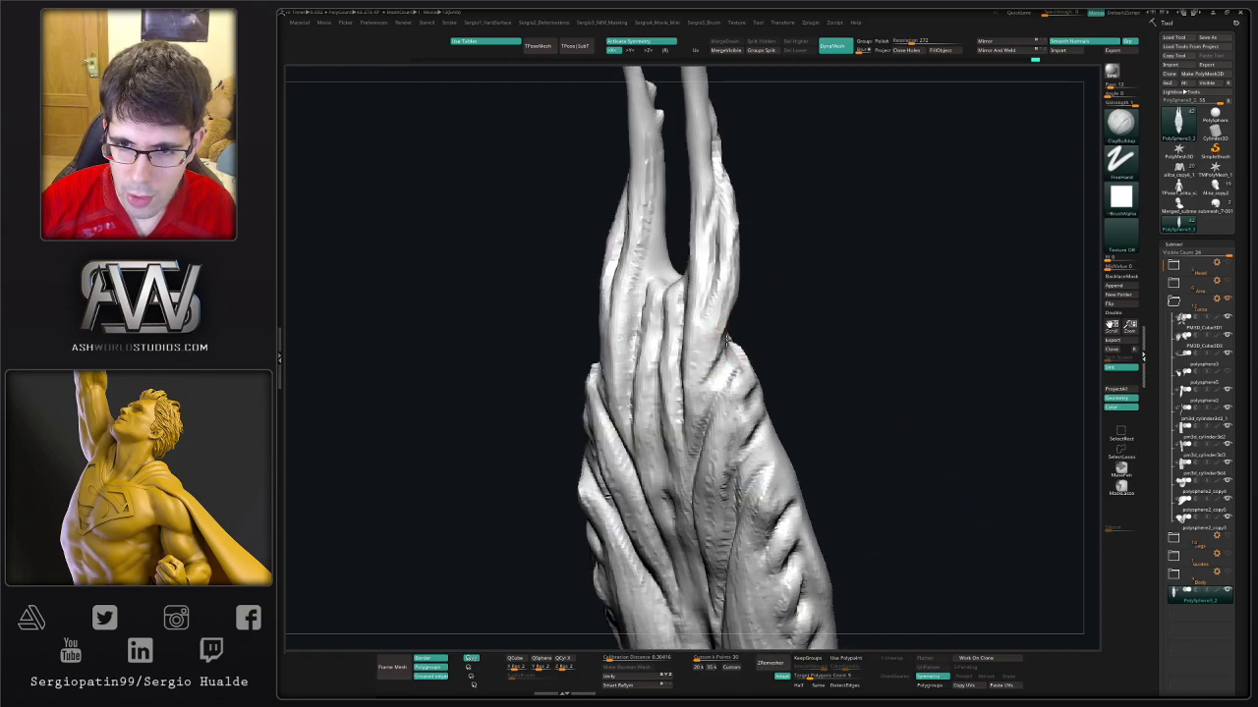
pyautogui.moveTo(727, 388)
pyautogui.mouseDown(button='right')
pyautogui.moveTo(775, 382)
pyautogui.moveTo(747, 384)
pyautogui.moveTo(659, 331)
pyautogui.mouseUp(button='right')
# - Turn Solo off so the ribcage, spine and pelvis surround the back muscles again
pyautogui.keyDown('ctrl'); pyautogui.keyDown('shift'); pyautogui.click(814, 415); pyautogui.keyUp('shift'); pyautogui.keyUp('ctrl')
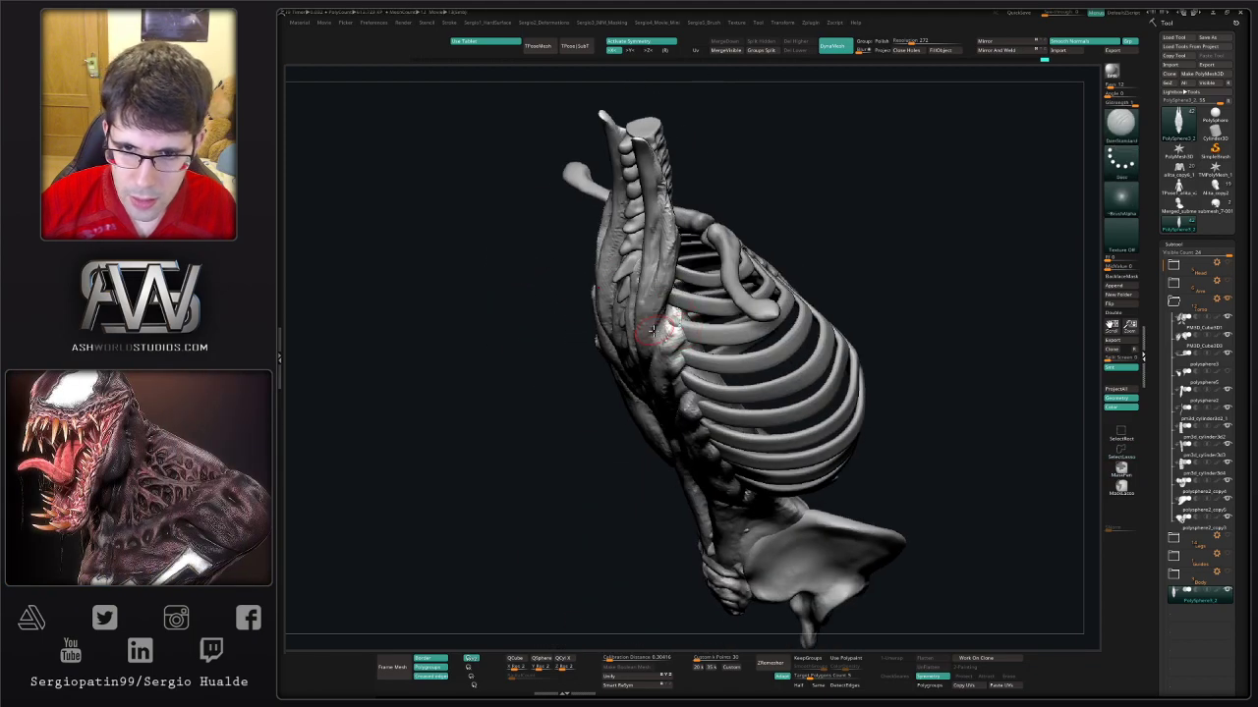
pyautogui.keyDown('ctrl'); pyautogui.keyDown('shift'); pyautogui.click(663, 328); pyautogui.keyUp('shift'); pyautogui.keyUp('ctrl')
pyautogui.moveTo(696, 265)
pyautogui.mouseDown(button='right')
pyautogui.moveTo(683, 324)
pyautogui.moveTo(746, 369)
pyautogui.moveTo(662, 306)
pyautogui.moveTo(669, 281)
pyautogui.mouseUp(button='right')
pyautogui.keyDown('ctrl'); pyautogui.keyDown('shift'); pyautogui.click(727, 346); pyautogui.keyUp('shift'); pyautogui.keyUp('ctrl')
# - Switch between ClayBuildup and Move and review the torso from side and back views
pyautogui.press('b')
pyautogui.press('c')
pyautogui.press('b')
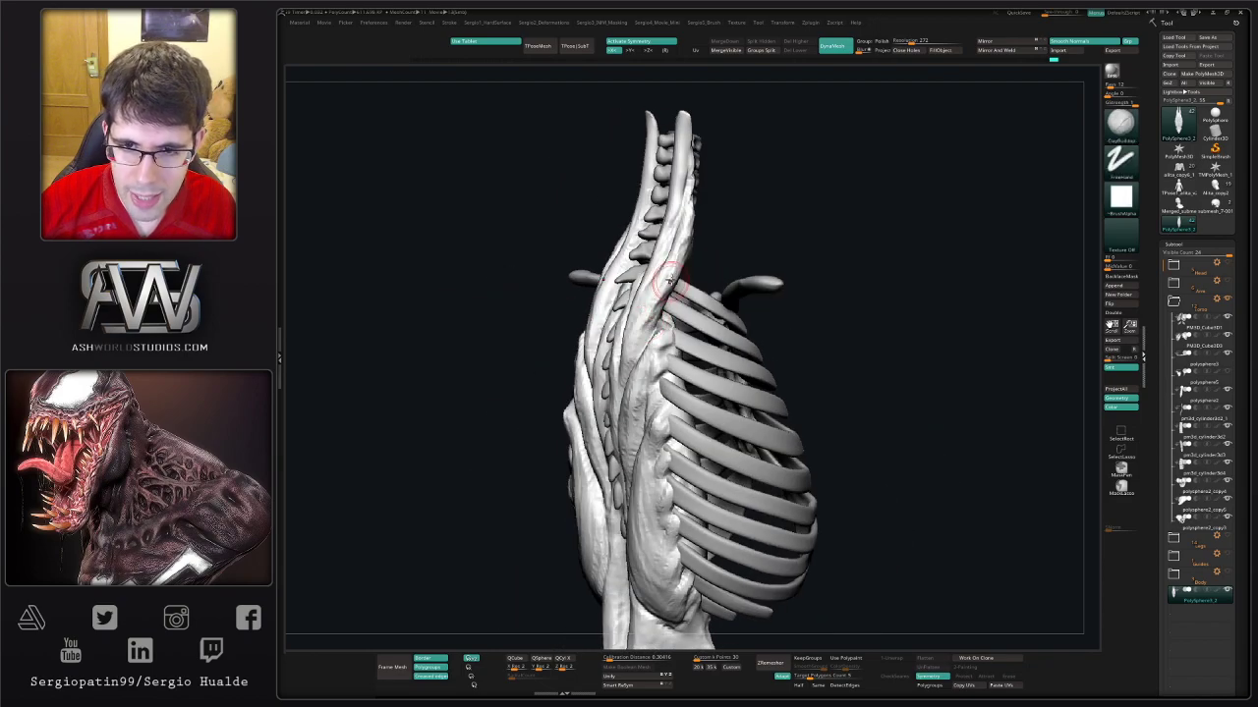
pyautogui.moveTo(638, 340); pyautogui.dragTo(639, 295, button='right')
pyautogui.press('b')
pyautogui.press('m')
pyautogui.press('v')
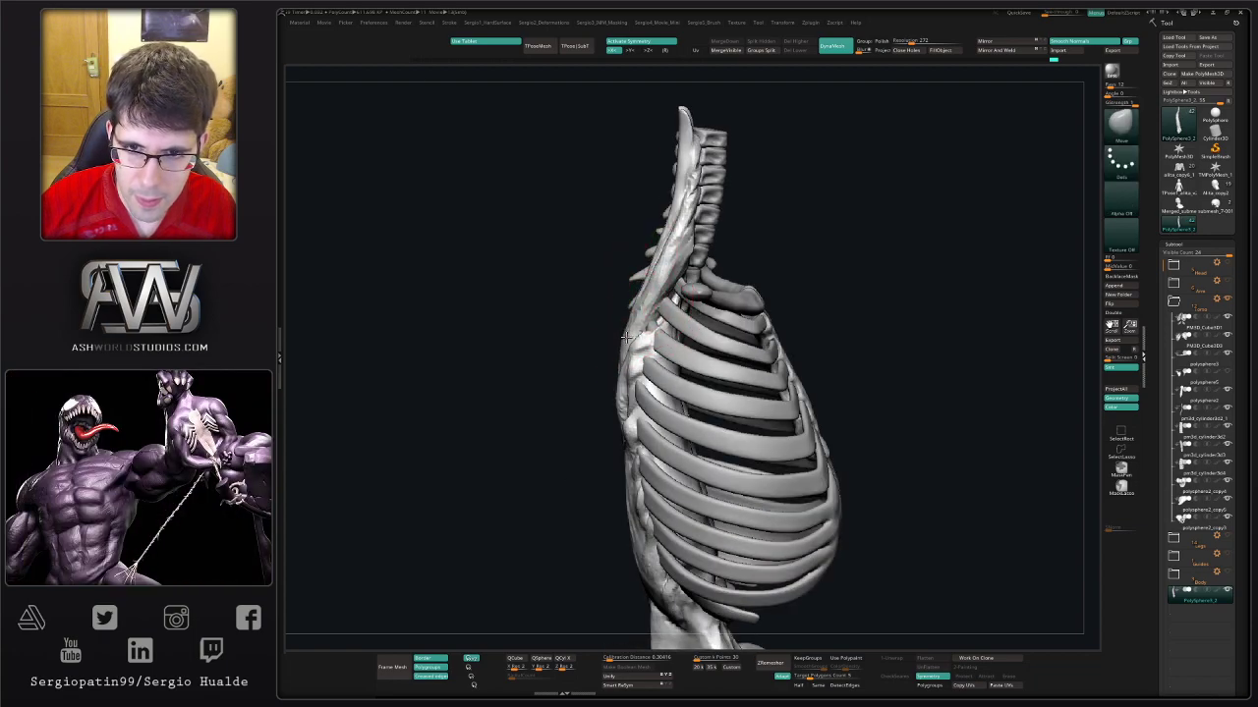
pyautogui.moveTo(625, 337); pyautogui.dragTo(654, 377, button='right')
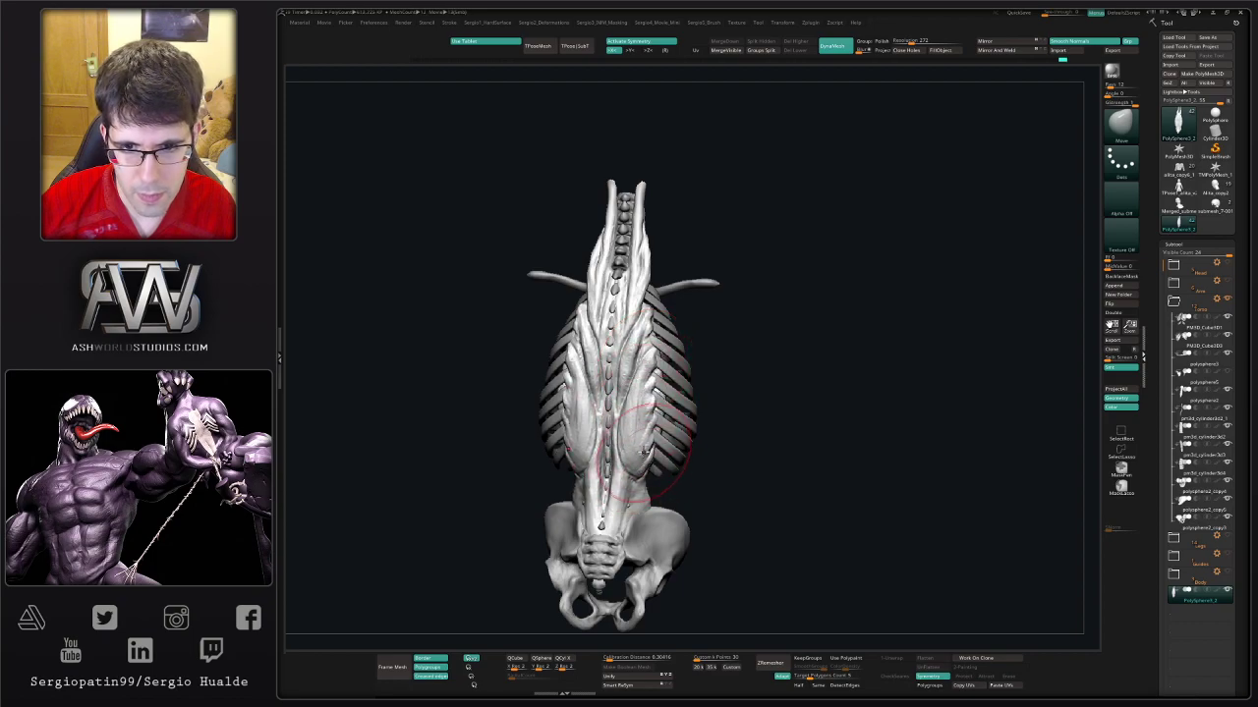
pyautogui.moveTo(633, 366)
pyautogui.mouseDown(button='right')
pyautogui.moveTo(629, 445)
pyautogui.moveTo(642, 427)
pyautogui.mouseUp(button='right')
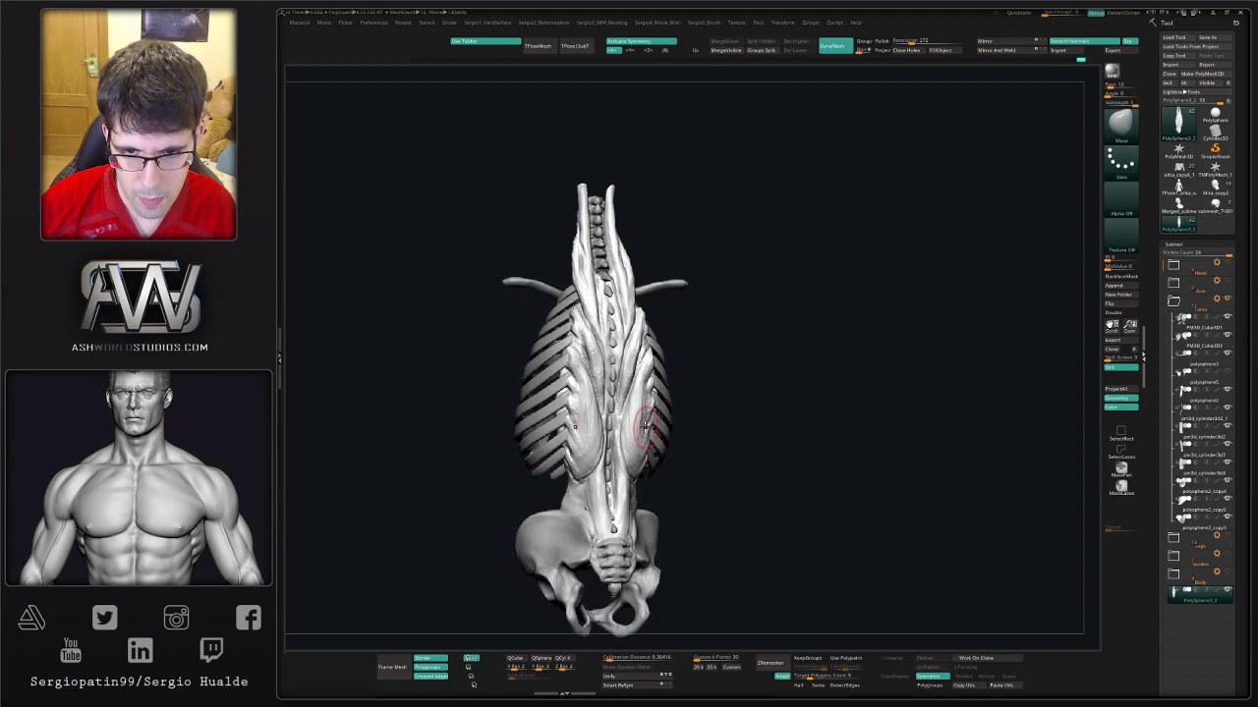
pyautogui.moveTo(646, 433)
pyautogui.mouseDown(button='right')
pyautogui.moveTo(721, 387)
pyautogui.moveTo(662, 289)
pyautogui.moveTo(703, 326)
pyautogui.moveTo(744, 334)
pyautogui.moveTo(697, 261)
pyautogui.mouseUp(button='right')
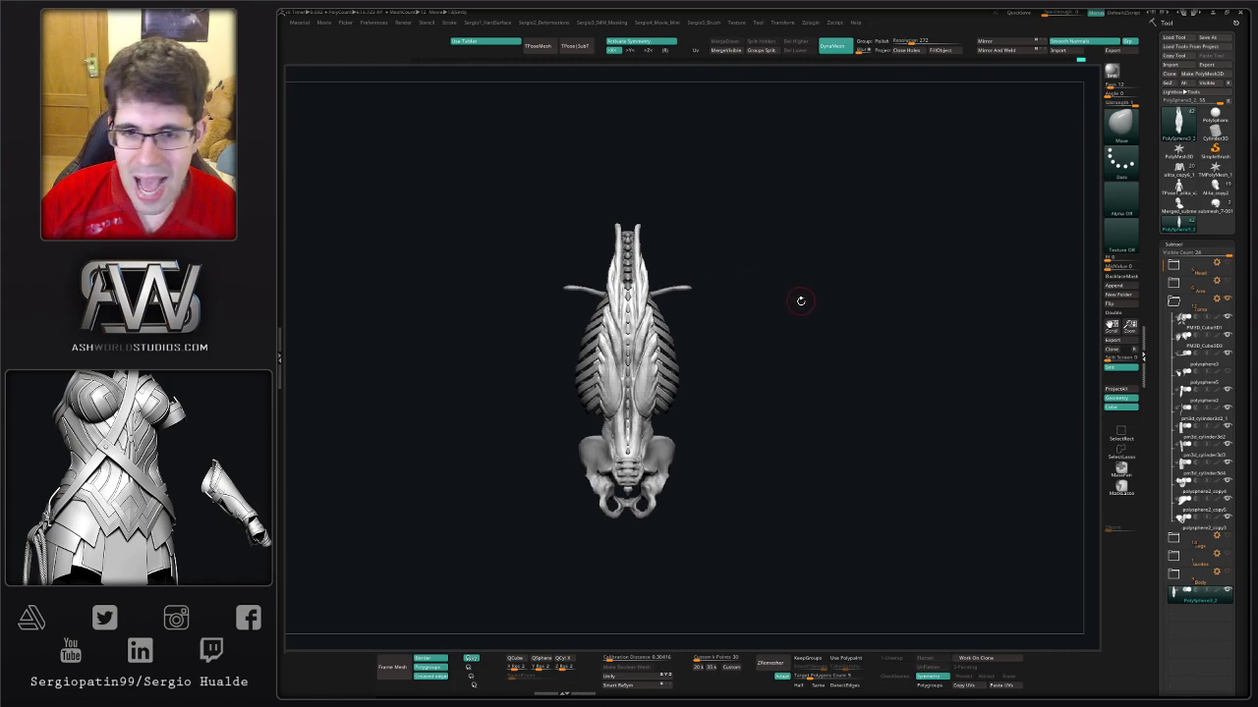
pyautogui.moveTo(801, 300)
pyautogui.mouseDown()
pyautogui.moveTo(719, 323)
pyautogui.moveTo(775, 334)
pyautogui.moveTo(953, 315)
pyautogui.moveTo(801, 324)
pyautogui.moveTo(860, 334)
pyautogui.moveTo(810, 393)
pyautogui.moveTo(702, 349)
pyautogui.moveTo(876, 318)
pyautogui.moveTo(727, 320)
pyautogui.moveTo(850, 321)
pyautogui.moveTo(835, 408)
pyautogui.moveTo(787, 331)
pyautogui.mouseUp()
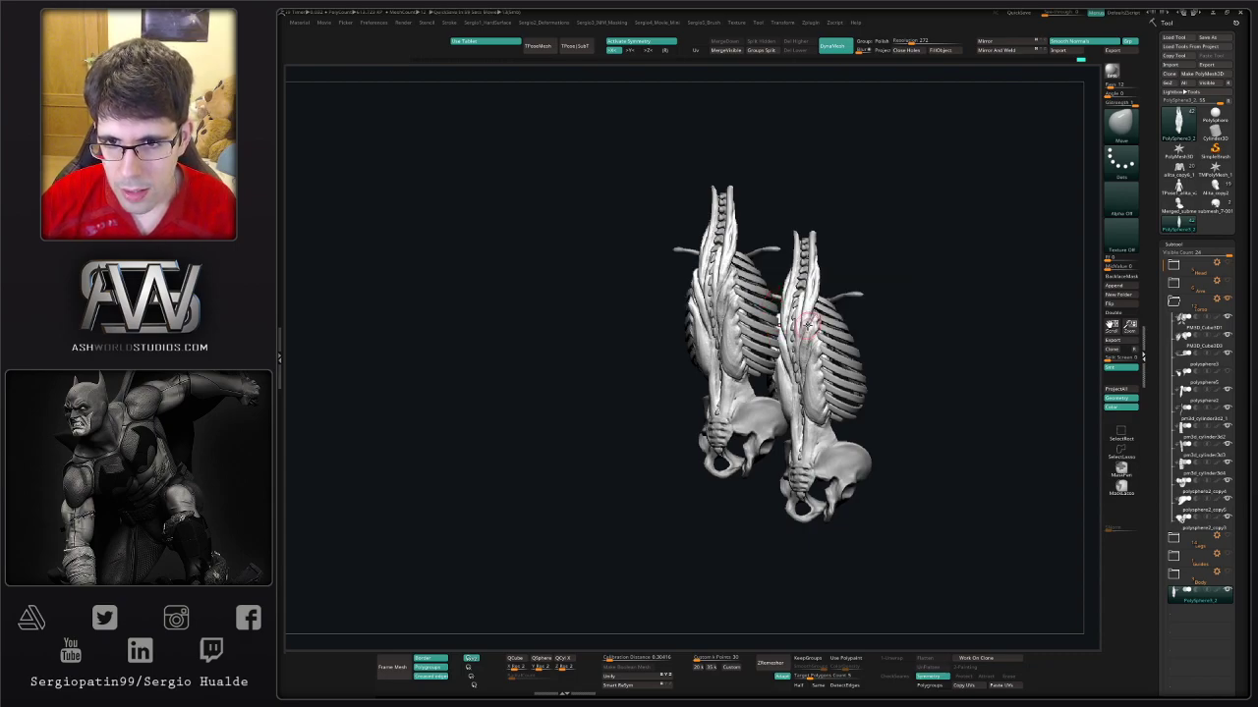
pyautogui.keyDown('ctrl'); pyautogui.moveTo(859, 347); pyautogui.dragTo(857, 246); pyautogui.keyUp('ctrl')
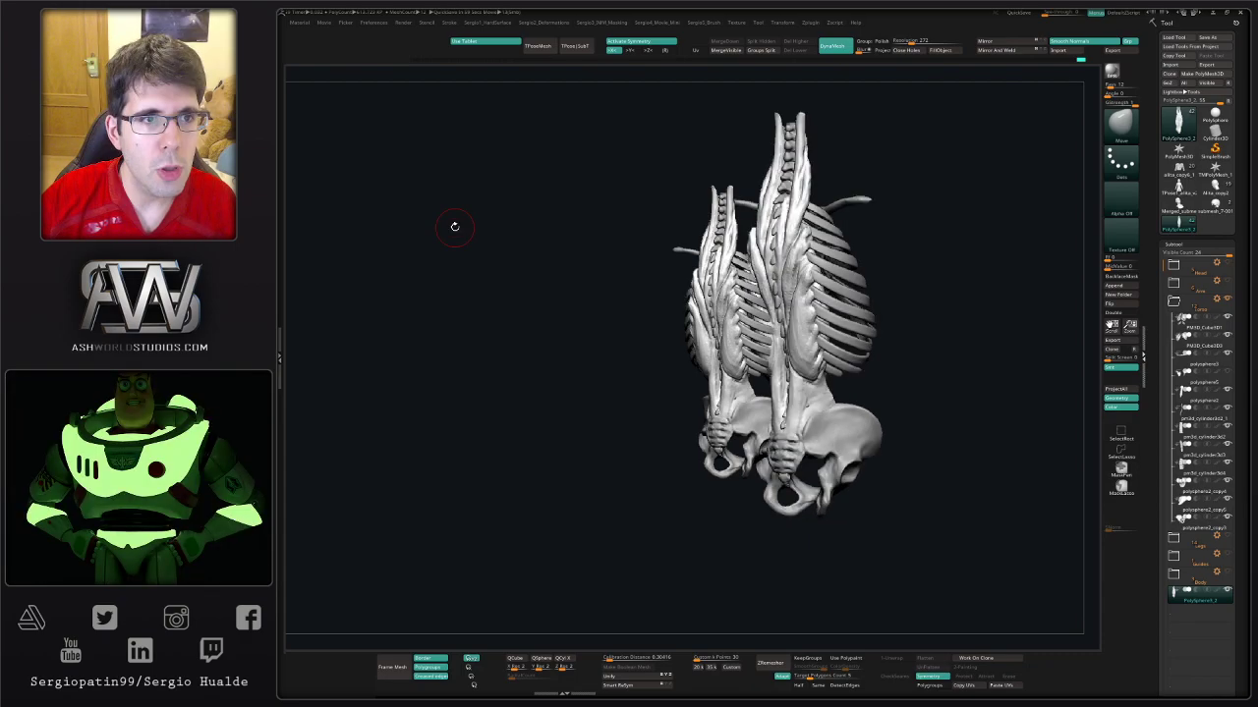
pyautogui.moveTo(803, 306); pyautogui.dragTo(774, 273)
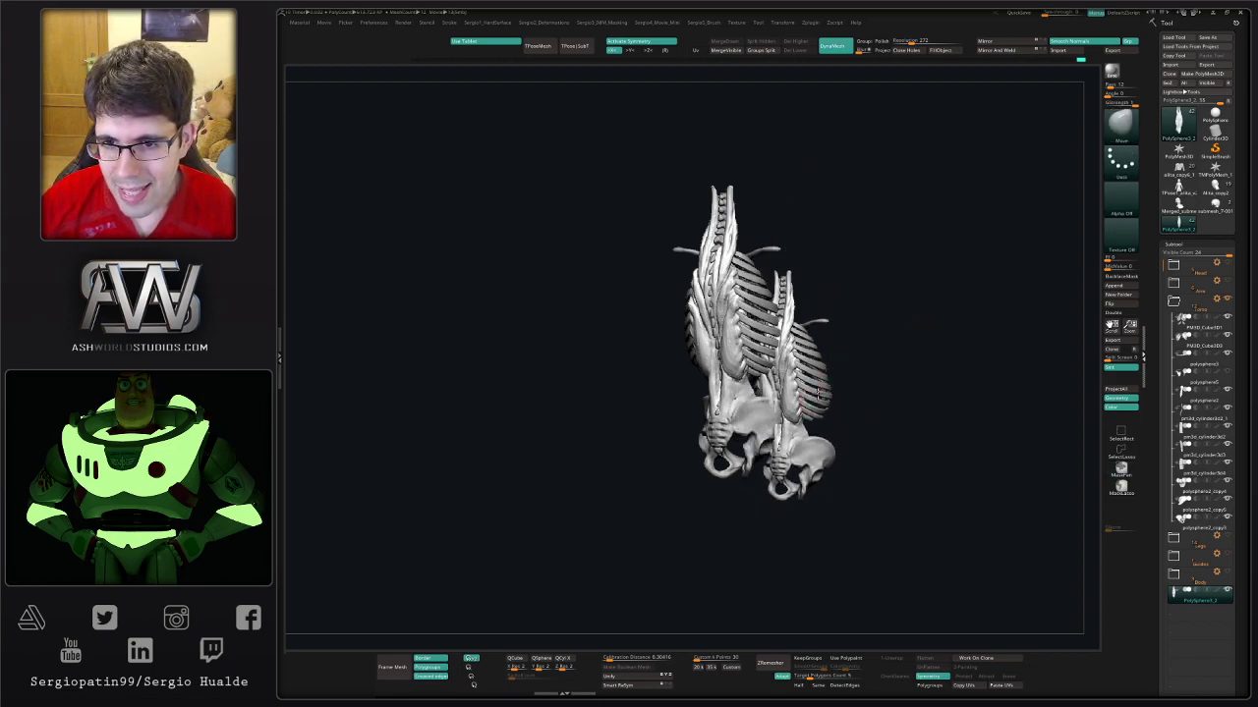
pyautogui.moveTo(916, 319); pyautogui.dragTo(812, 346)
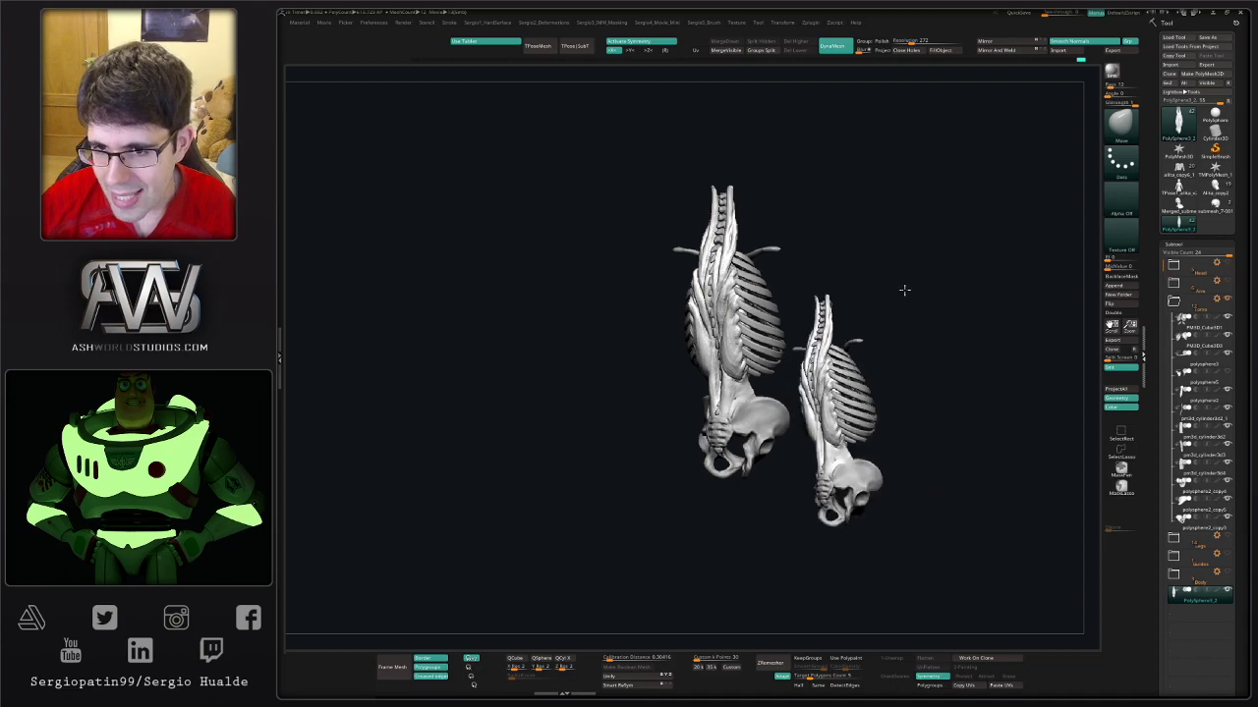
pyautogui.moveTo(904, 289); pyautogui.dragTo(934, 330)
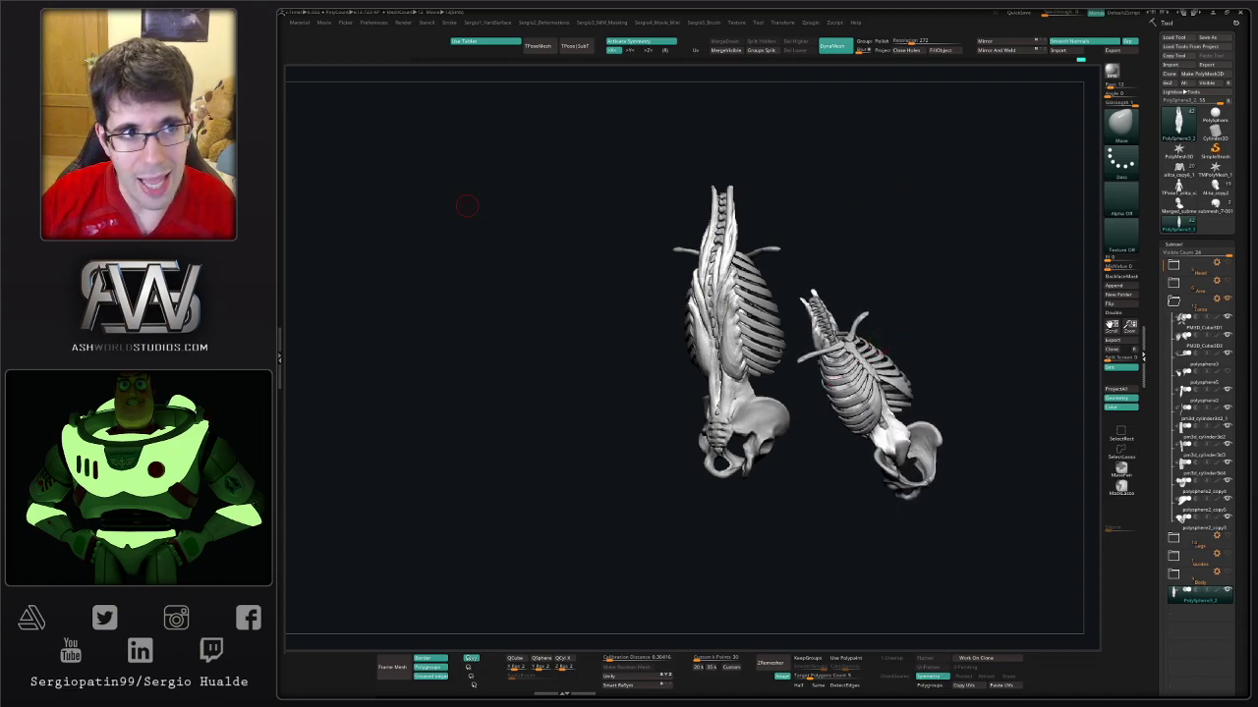
pyautogui.moveTo(935, 289)
pyautogui.mouseDown()
pyautogui.moveTo(955, 322)
pyautogui.moveTo(758, 458)
pyautogui.mouseUp()
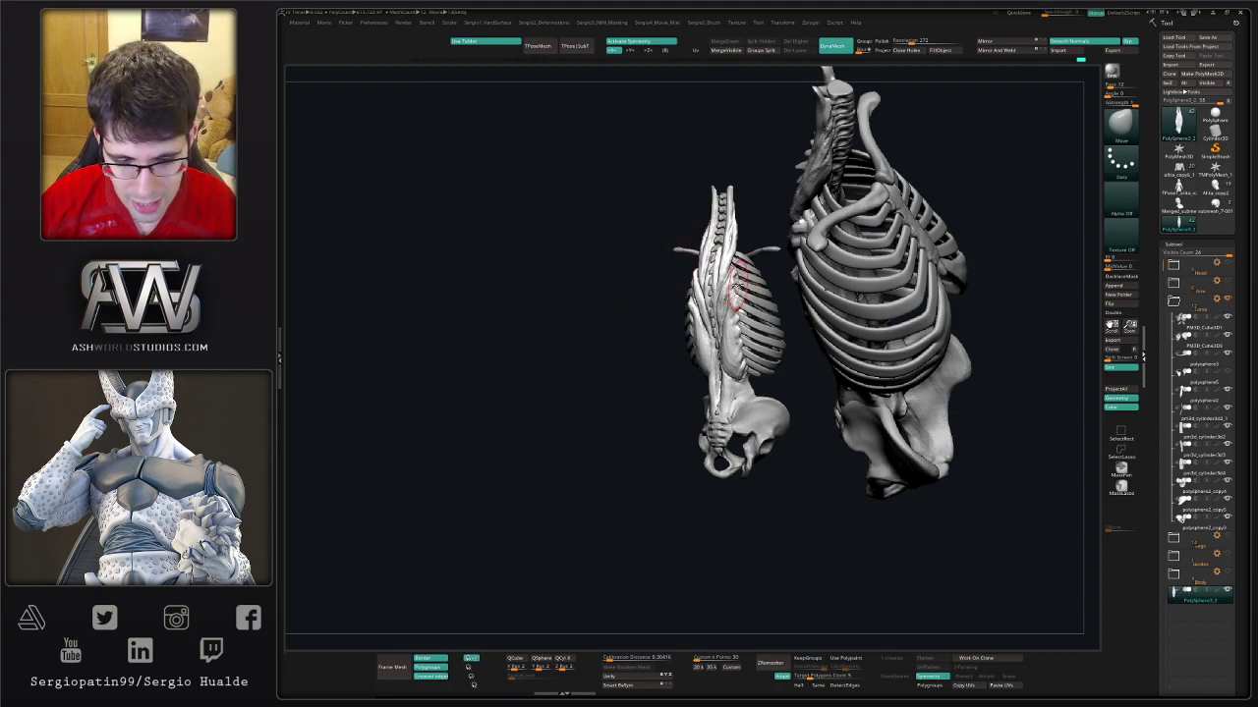
pyautogui.keyDown('ctrl'); pyautogui.keyDown('shift'); pyautogui.click(791, 288); pyautogui.keyUp('shift'); pyautogui.keyUp('ctrl')
pyautogui.moveTo(869, 285)
pyautogui.mouseDown()
pyautogui.moveTo(756, 324)
pyautogui.moveTo(836, 329)
pyautogui.moveTo(838, 316)
pyautogui.moveTo(800, 334)
pyautogui.moveTo(819, 129)
pyautogui.moveTo(784, 231)
pyautogui.mouseUp()
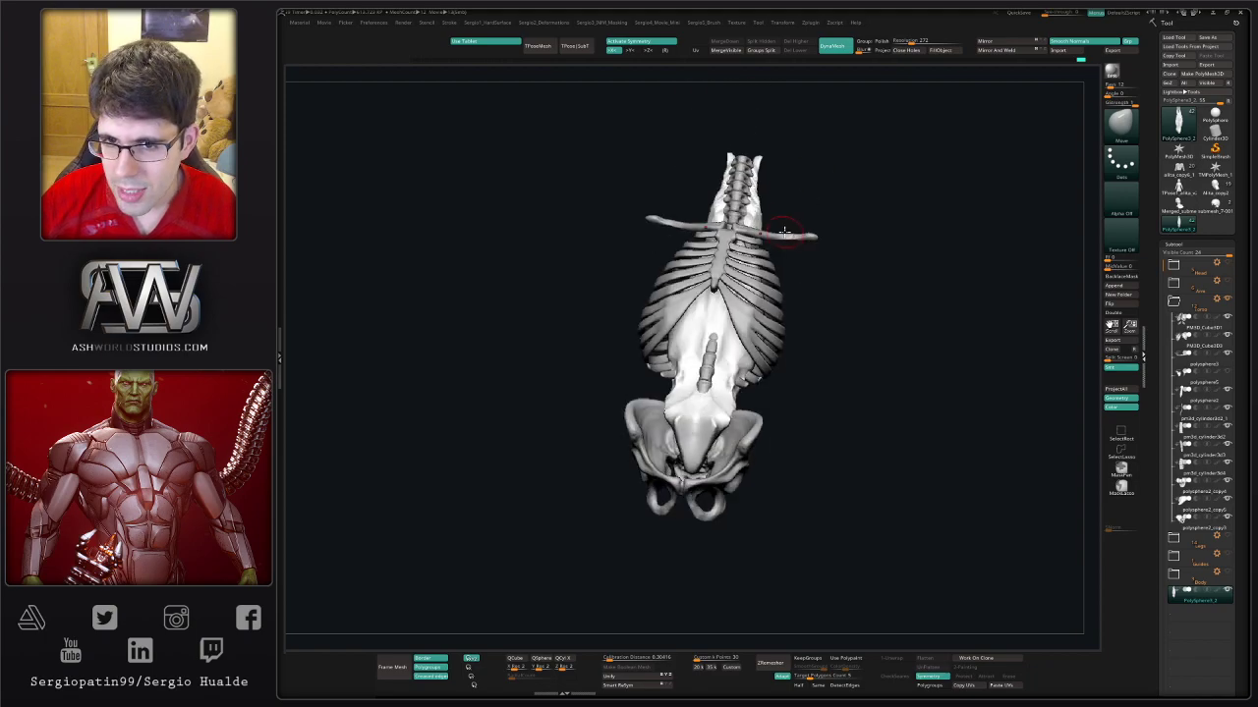
# - Add ClayBuildup strokes over the lumbar surface above the pelvis
pyautogui.moveTo(737, 271)
pyautogui.mouseDown()
pyautogui.moveTo(768, 516)
pyautogui.moveTo(727, 447)
pyautogui.moveTo(761, 423)
pyautogui.moveTo(697, 432)
pyautogui.moveTo(775, 422)
pyautogui.moveTo(747, 393)
pyautogui.moveTo(737, 491)
pyautogui.moveTo(771, 403)
pyautogui.moveTo(747, 462)
pyautogui.moveTo(757, 432)
pyautogui.mouseUp()
pyautogui.press('b')
pyautogui.press('c')
pyautogui.press('b')
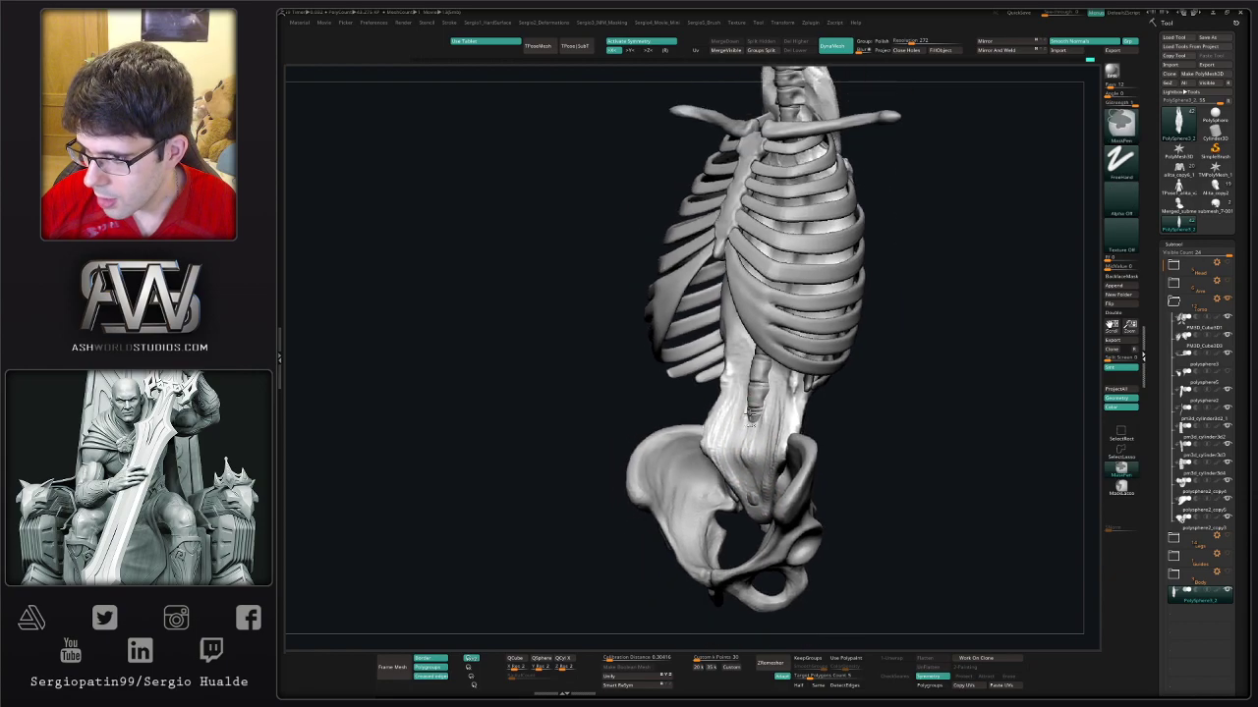
pyautogui.moveTo(865, 413); pyautogui.dragTo(703, 385)
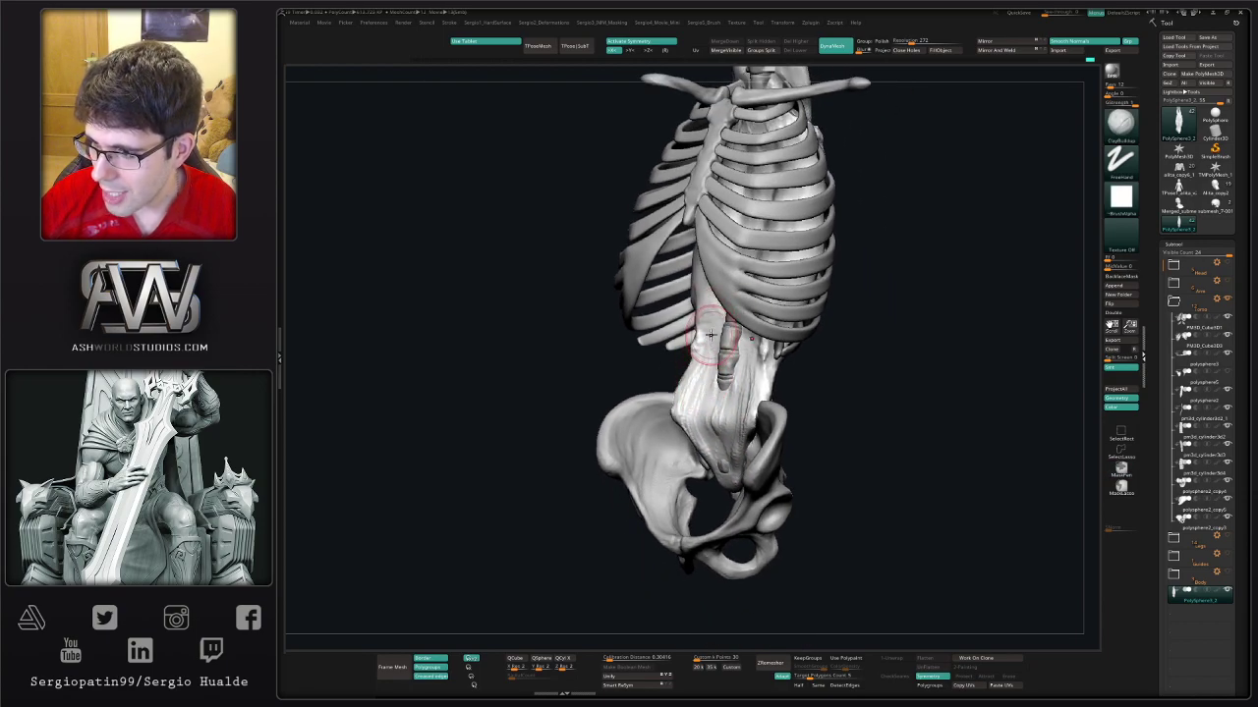
pyautogui.moveTo(747, 383)
pyautogui.mouseDown()
pyautogui.moveTo(806, 393)
pyautogui.moveTo(697, 432)
pyautogui.mouseUp()
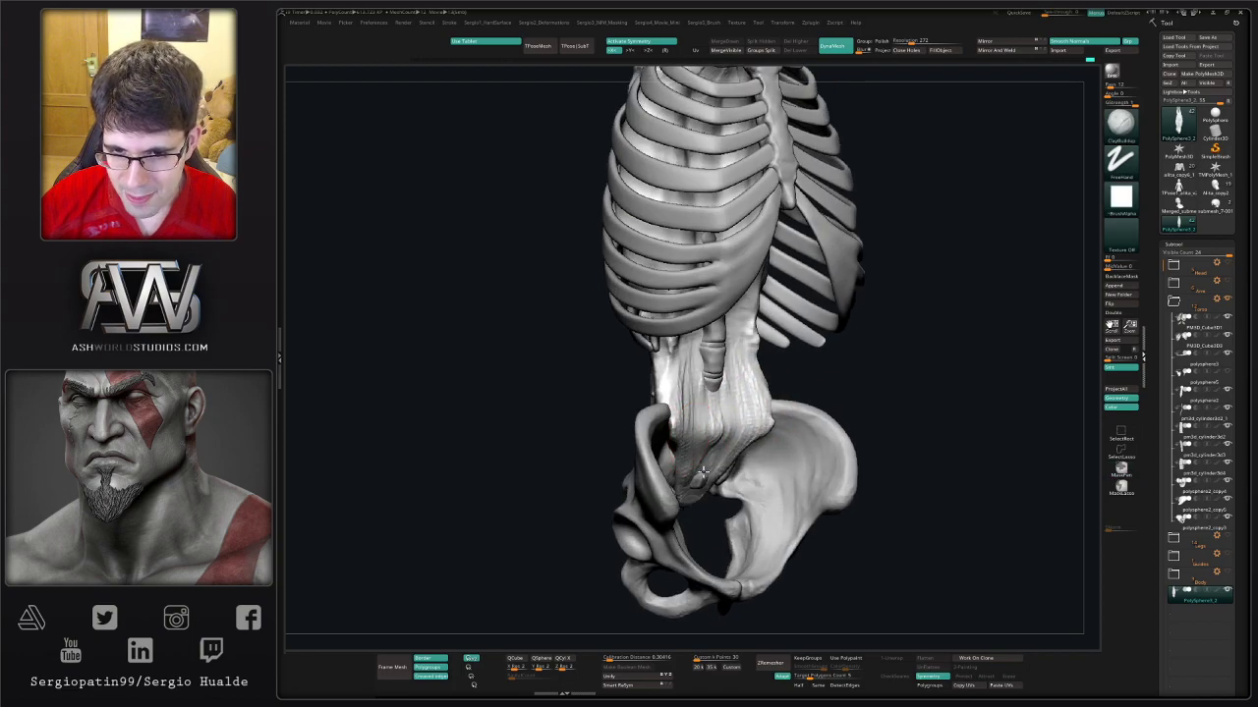
# - Build up lumbar muscle ridges beside the spine and sculpt the lower vertebrae
pyautogui.moveTo(717, 421); pyautogui.dragTo(706, 383)
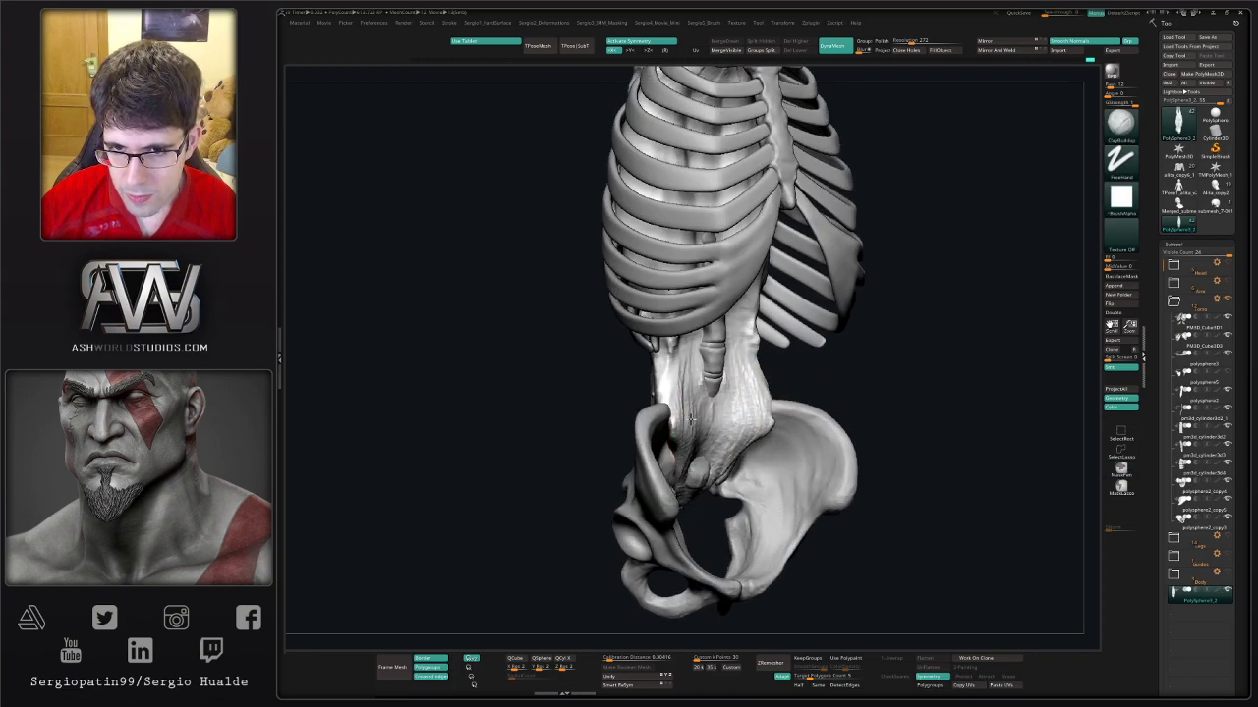
pyautogui.moveTo(688, 456); pyautogui.dragTo(737, 374)
pyautogui.moveTo(678, 413)
pyautogui.mouseDown()
pyautogui.moveTo(751, 344)
pyautogui.moveTo(705, 410)
pyautogui.moveTo(712, 454)
pyautogui.moveTo(732, 393)
pyautogui.mouseUp()
pyautogui.moveTo(723, 471)
pyautogui.mouseDown()
pyautogui.moveTo(687, 402)
pyautogui.moveTo(706, 446)
pyautogui.mouseUp()
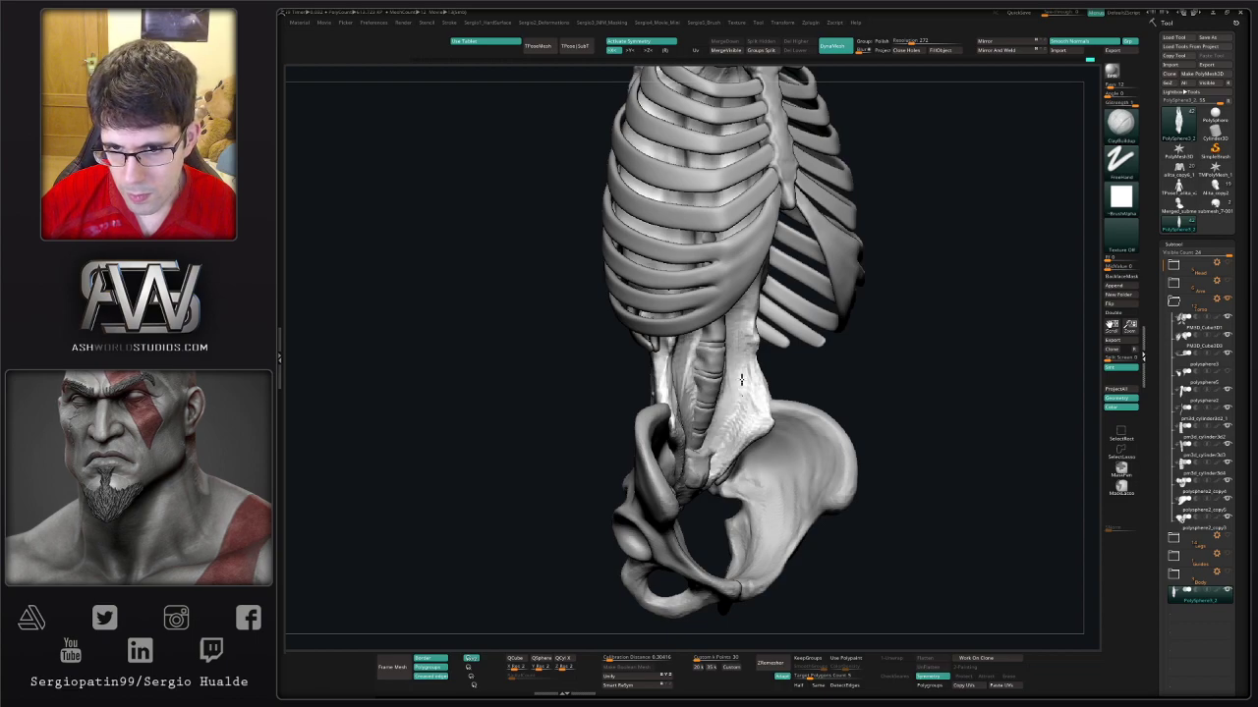
pyautogui.moveTo(706, 444); pyautogui.dragTo(719, 334, button='right')
pyautogui.moveTo(718, 335); pyautogui.dragTo(716, 295)
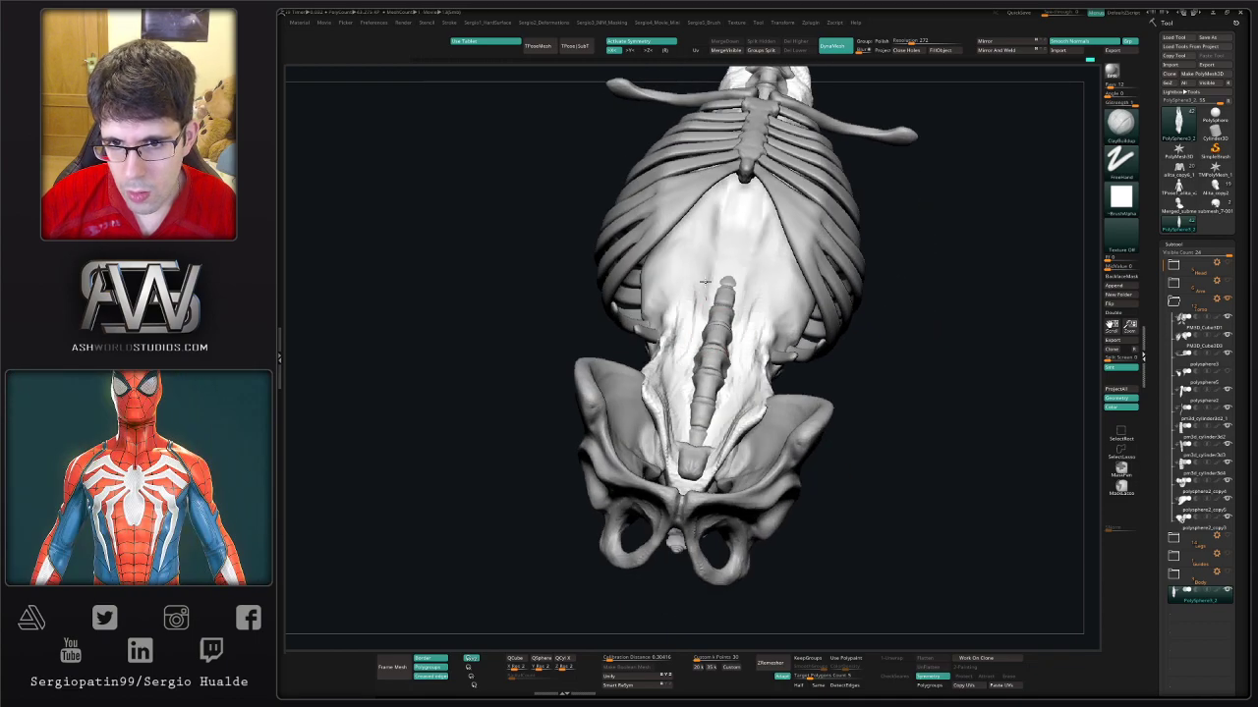
pyautogui.moveTo(715, 353)
pyautogui.mouseDown(button='right')
pyautogui.moveTo(817, 433)
pyautogui.moveTo(783, 415)
pyautogui.moveTo(851, 387)
pyautogui.moveTo(814, 366)
pyautogui.mouseUp(button='right')
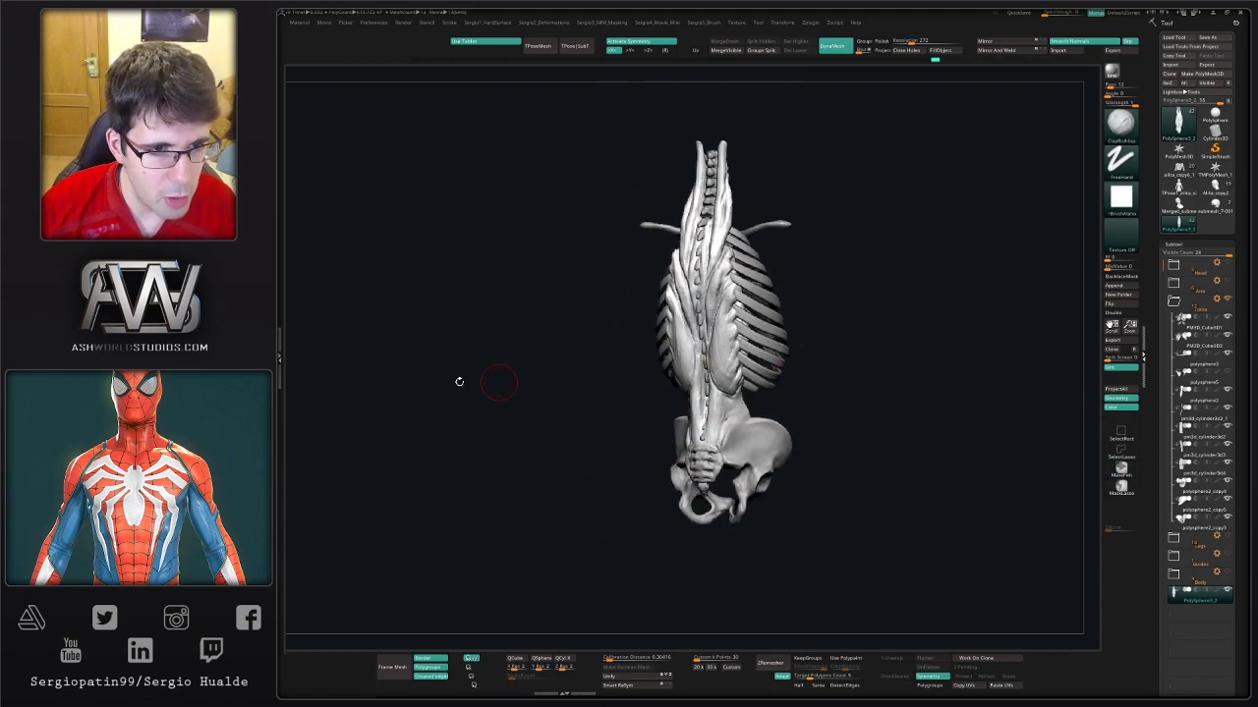
pyautogui.press('ctrl')
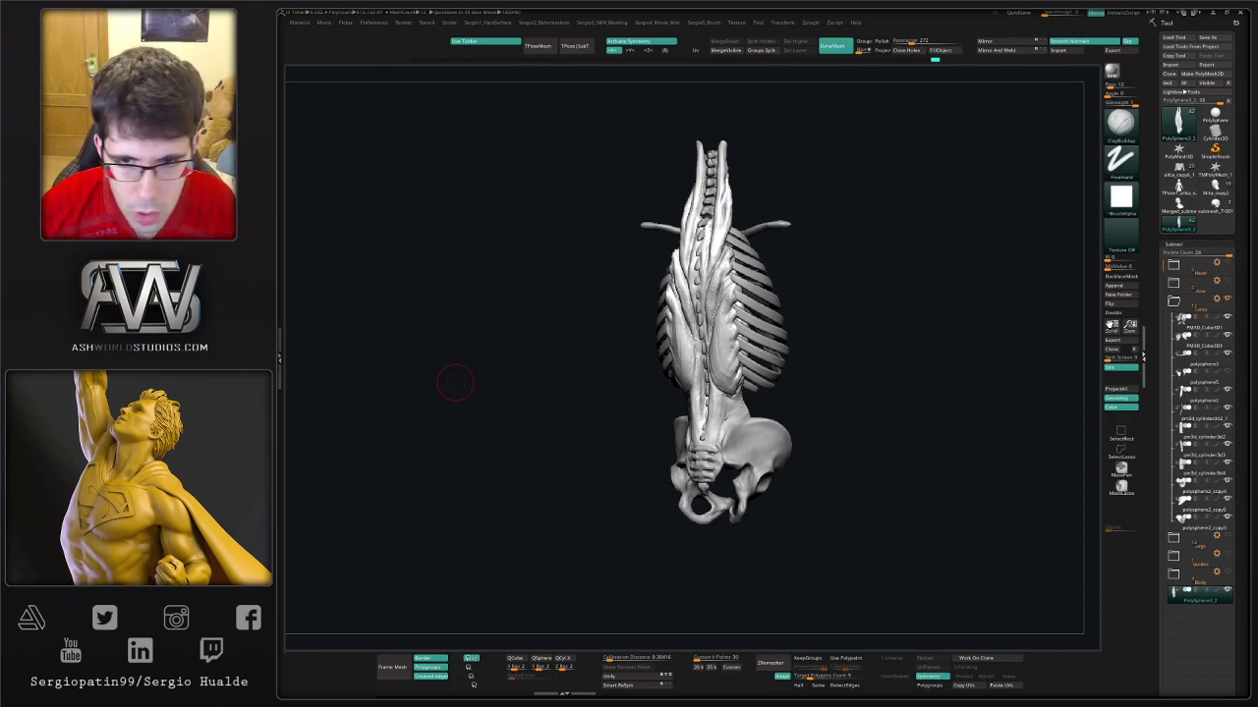
pyautogui.moveTo(904, 326); pyautogui.dragTo(967, 337)
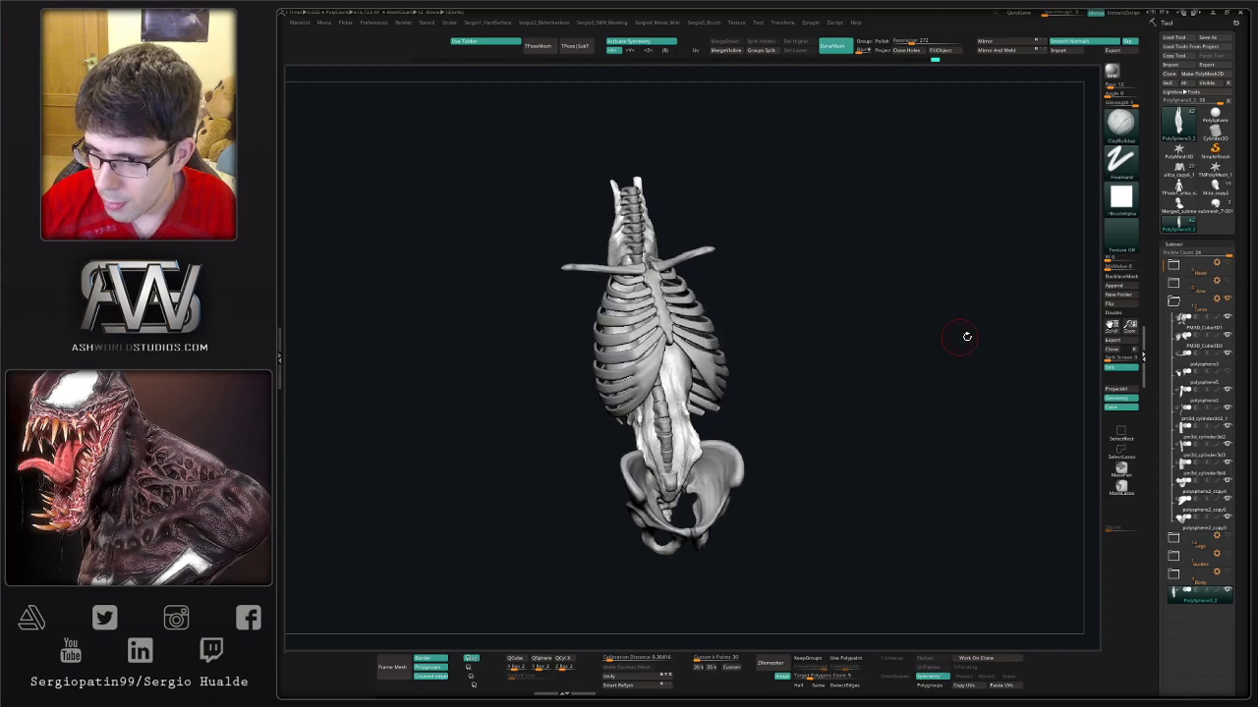
pyautogui.moveTo(875, 418)
pyautogui.mouseDown()
pyautogui.moveTo(917, 416)
pyautogui.moveTo(904, 412)
pyautogui.moveTo(907, 427)
pyautogui.moveTo(874, 411)
pyautogui.mouseUp()
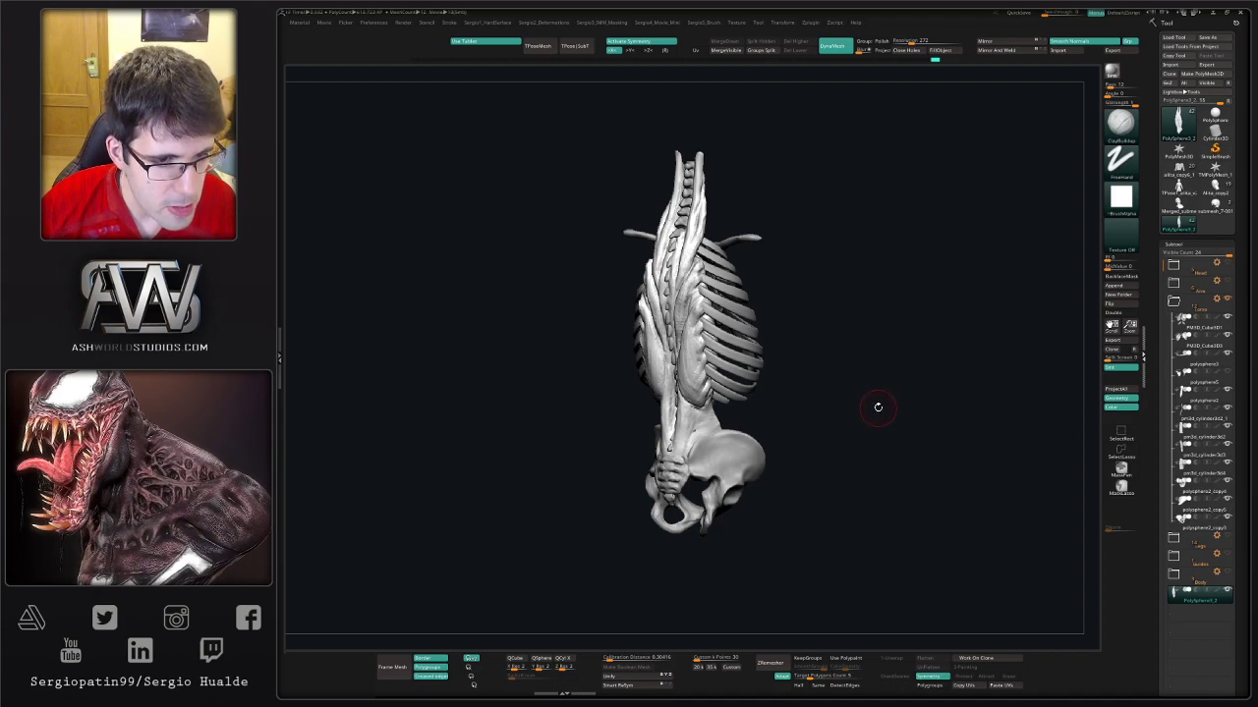
pyautogui.moveTo(865, 412); pyautogui.dragTo(979, 434)
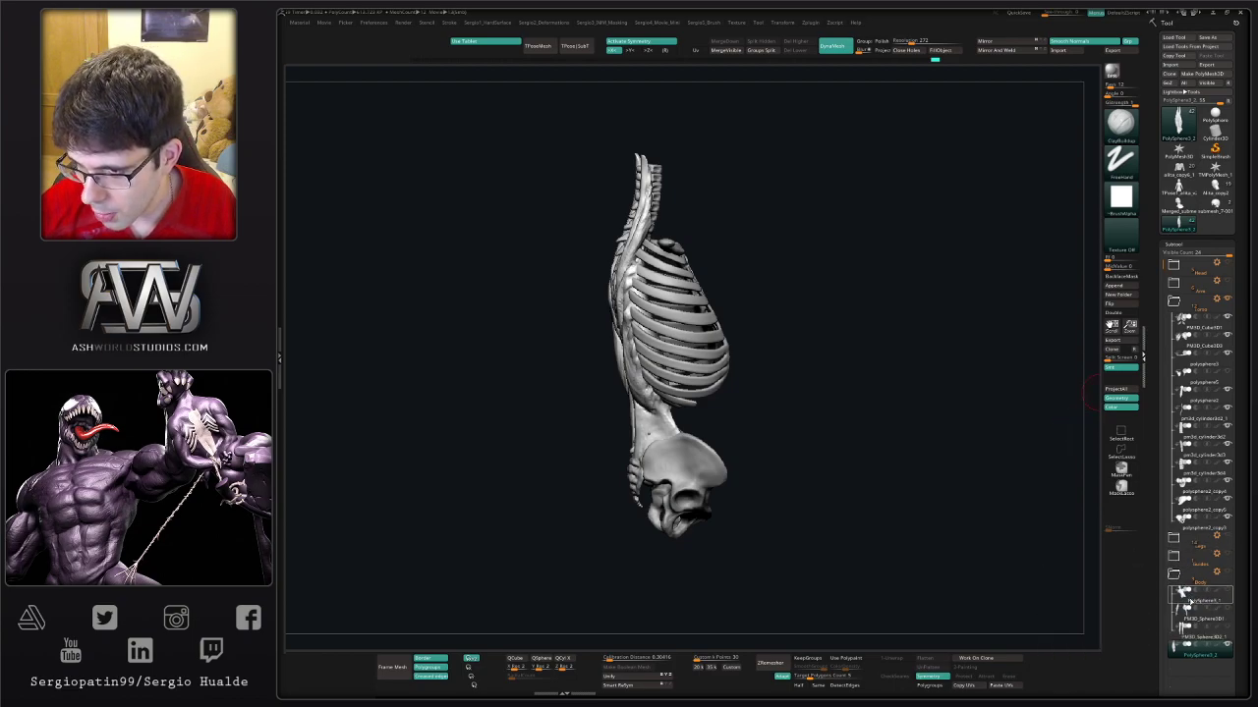
# - Select the body PolySphere, mask its lower torso and hide the shoulders and upper torso
pyautogui.click(1191, 598)
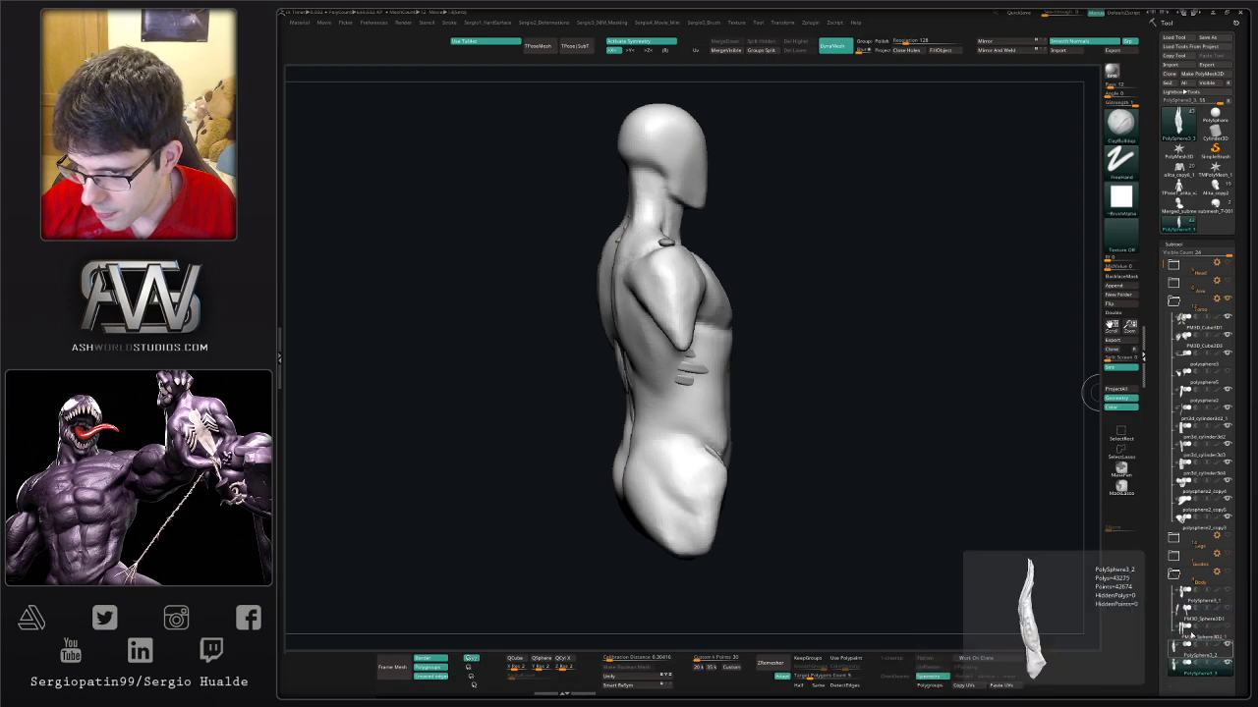
pyautogui.moveTo(996, 500)
pyautogui.mouseDown()
pyautogui.moveTo(756, 367)
pyautogui.moveTo(780, 384)
pyautogui.moveTo(755, 387)
pyautogui.mouseUp()
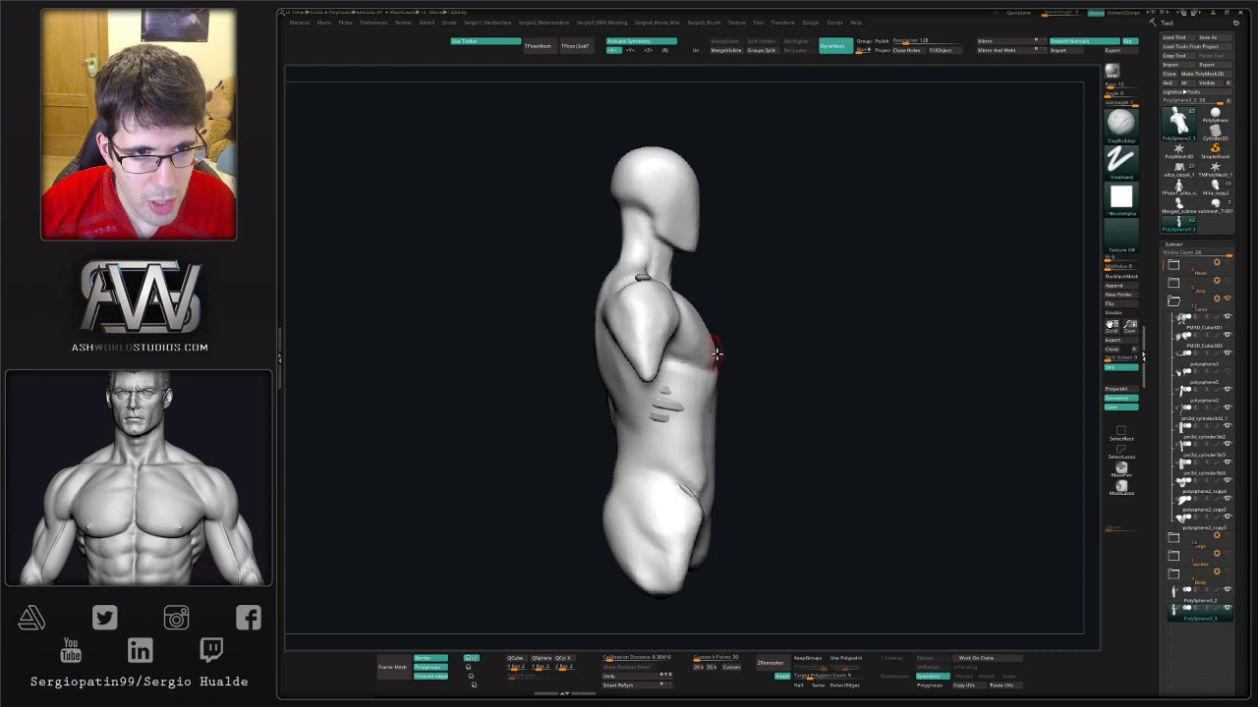
pyautogui.press('ctrl')
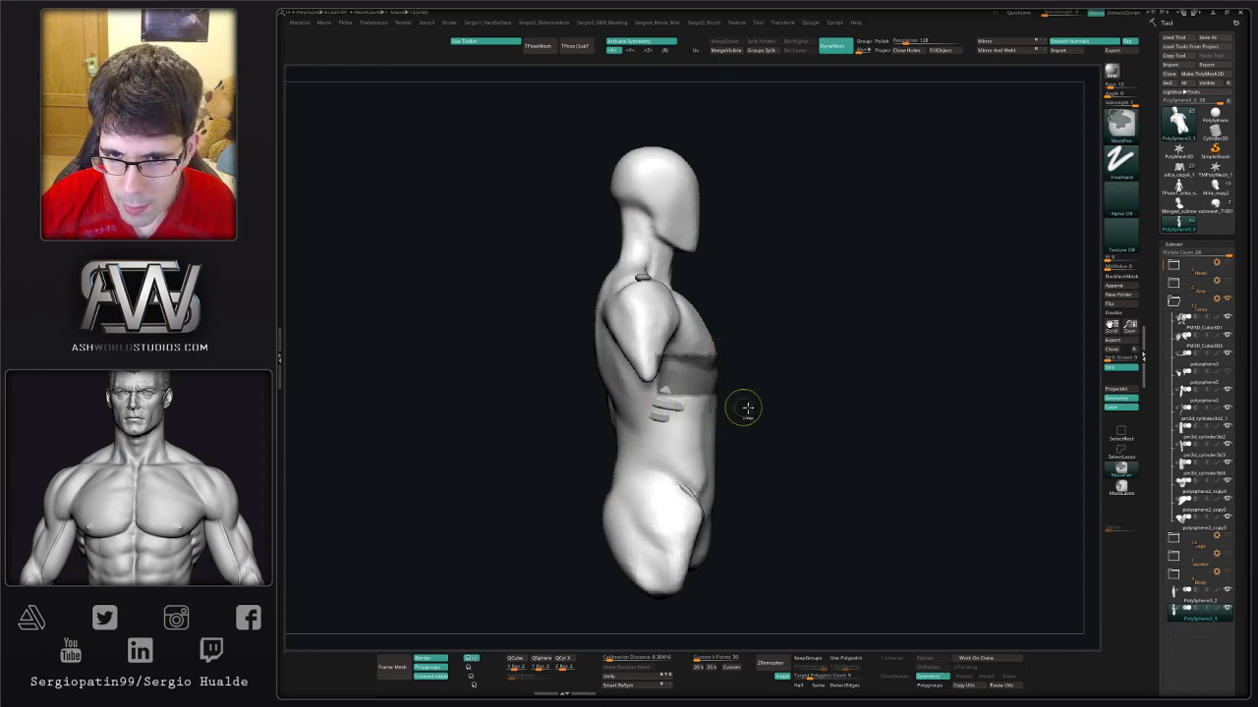
pyautogui.moveTo(773, 349)
pyautogui.keyDown('ctrl'); pyautogui.mouseDown()
pyautogui.moveTo(613, 500)
pyautogui.moveTo(598, 535)
pyautogui.mouseUp(); pyautogui.keyUp('ctrl')
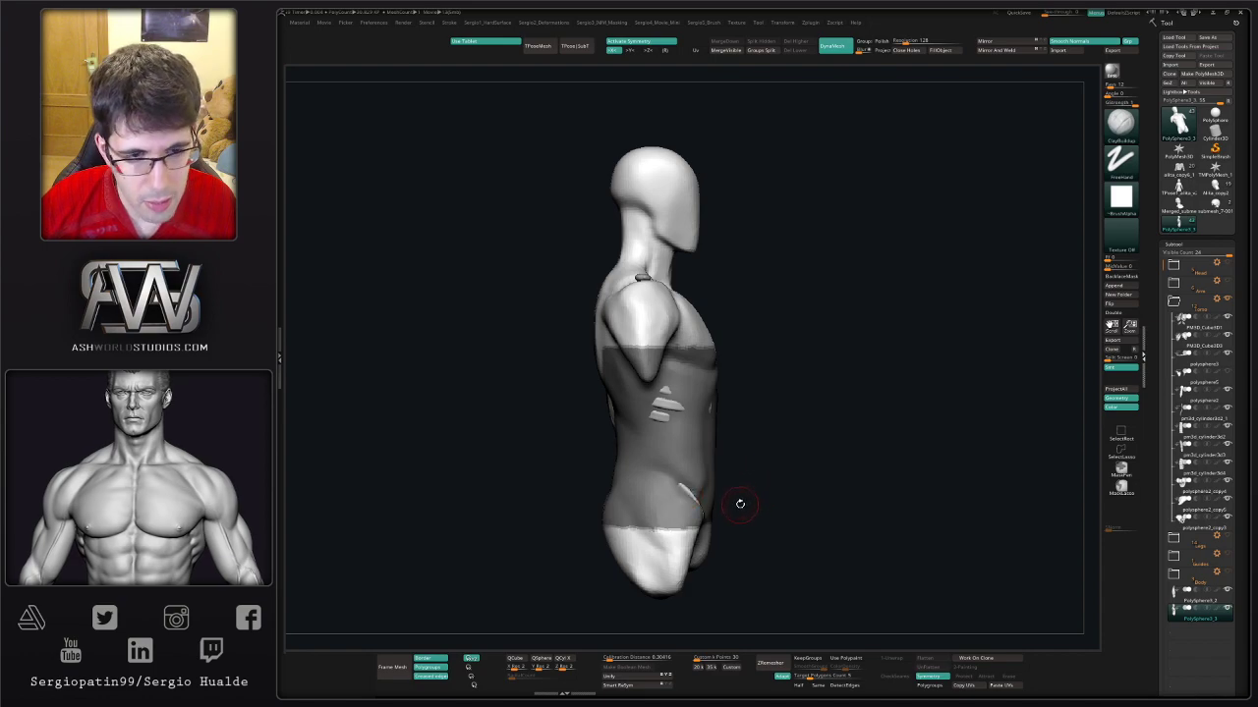
pyautogui.keyDown('ctrl'); pyautogui.moveTo(738, 480); pyautogui.dragTo(645, 562); pyautogui.keyUp('ctrl')
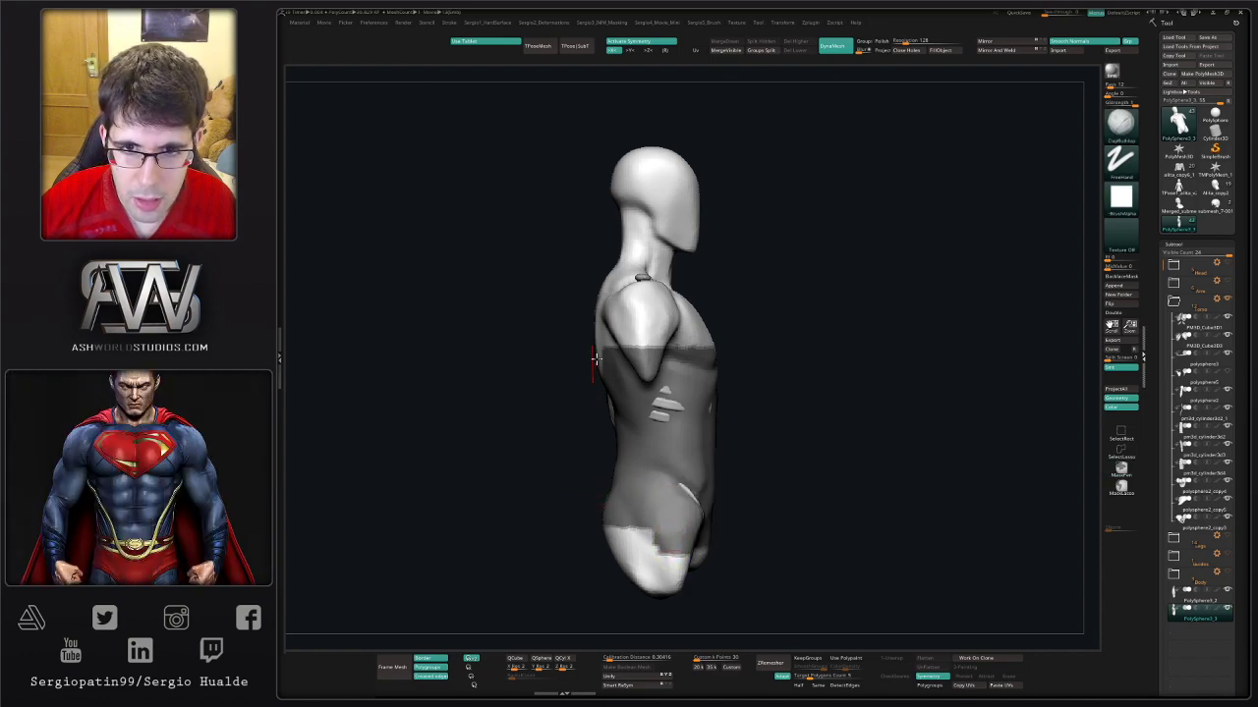
pyautogui.moveTo(763, 409); pyautogui.dragTo(786, 413)
pyautogui.moveTo(730, 359)
pyautogui.keyDown('ctrl'); pyautogui.mouseDown()
pyautogui.moveTo(796, 516)
pyautogui.moveTo(745, 397)
pyautogui.mouseUp(); pyautogui.keyUp('ctrl')
pyautogui.moveTo(687, 295)
pyautogui.keyDown('ctrl'); pyautogui.keyDown('alt'); pyautogui.keyDown('shift'); pyautogui.mouseDown()
pyautogui.moveTo(737, 411)
pyautogui.moveTo(769, 394)
pyautogui.moveTo(751, 393)
pyautogui.moveTo(703, 334)
pyautogui.mouseUp(); pyautogui.keyUp('shift'); pyautogui.keyUp('alt'); pyautogui.keyUp('ctrl')
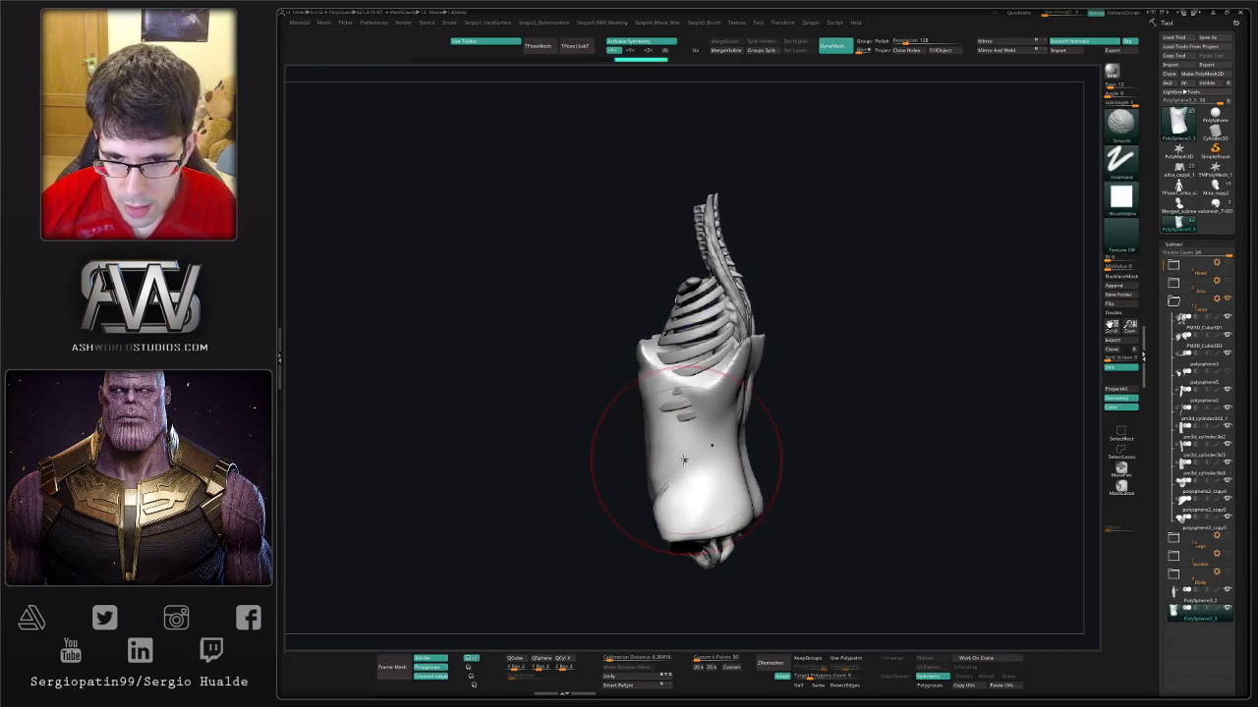
# - Build up clay on the lower torso surface of the abdominal shell
pyautogui.moveTo(651, 449)
pyautogui.mouseDown()
pyautogui.moveTo(678, 366)
pyautogui.moveTo(645, 369)
pyautogui.mouseUp()
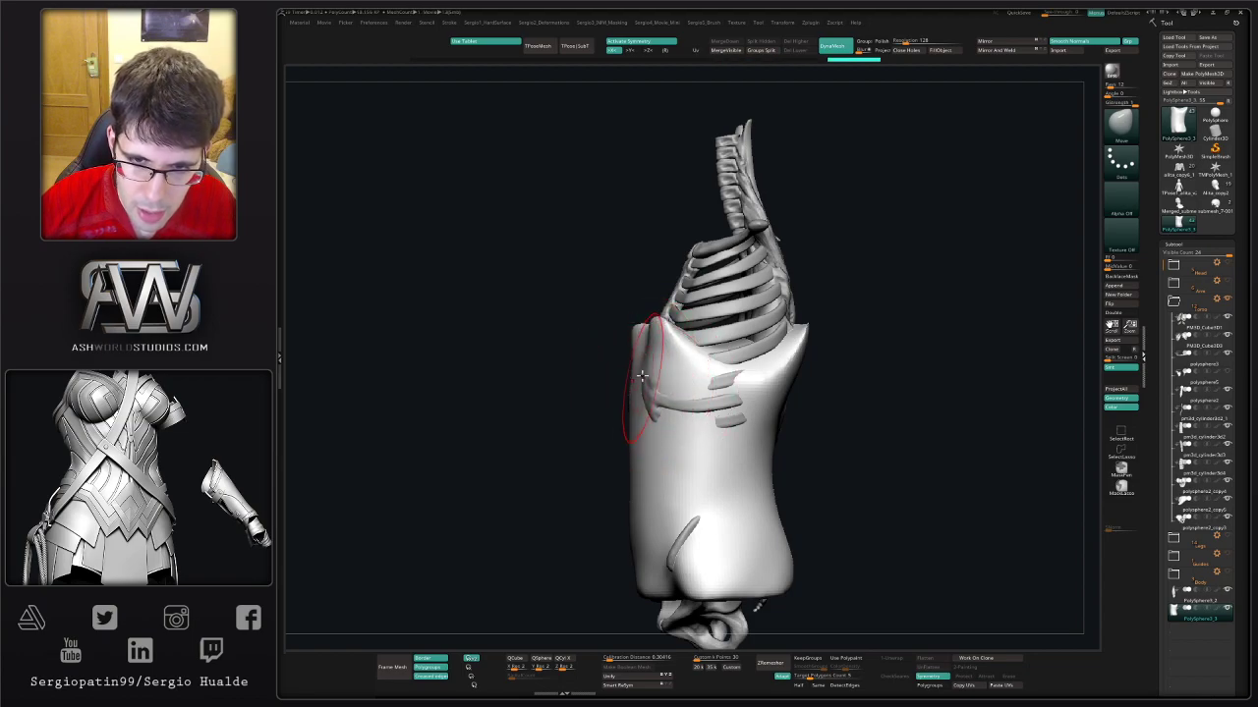
pyautogui.moveTo(649, 377); pyautogui.dragTo(637, 374)
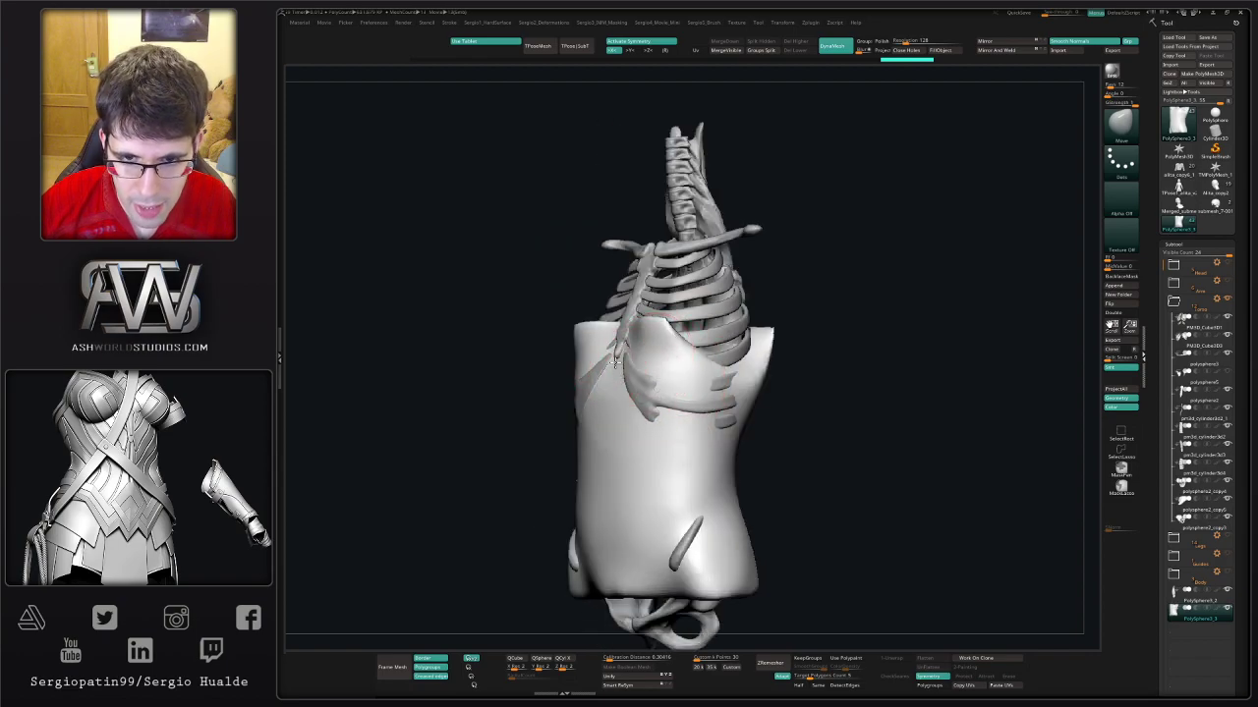
pyautogui.moveTo(639, 410); pyautogui.dragTo(609, 429)
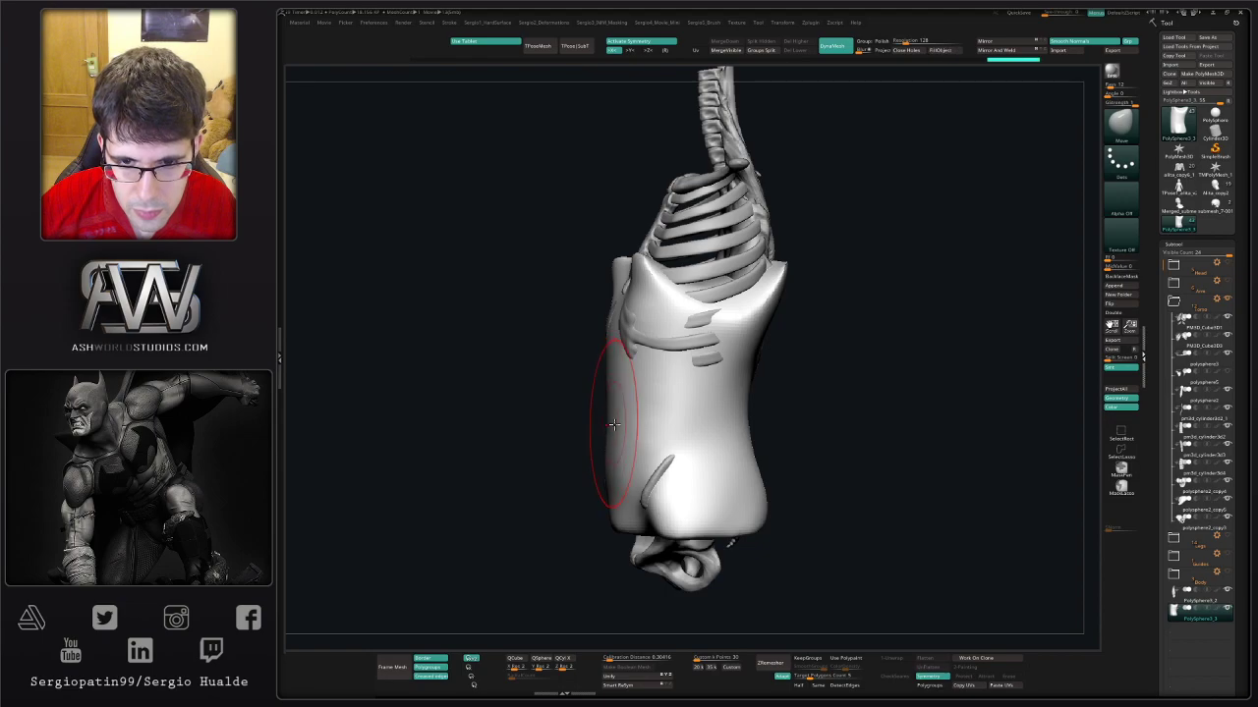
pyautogui.moveTo(620, 515)
pyautogui.mouseDown()
pyautogui.moveTo(646, 478)
pyautogui.moveTo(623, 482)
pyautogui.moveTo(634, 486)
pyautogui.moveTo(623, 462)
pyautogui.moveTo(662, 453)
pyautogui.moveTo(597, 477)
pyautogui.moveTo(624, 500)
pyautogui.moveTo(669, 484)
pyautogui.moveTo(654, 442)
pyautogui.moveTo(702, 434)
pyautogui.mouseUp()
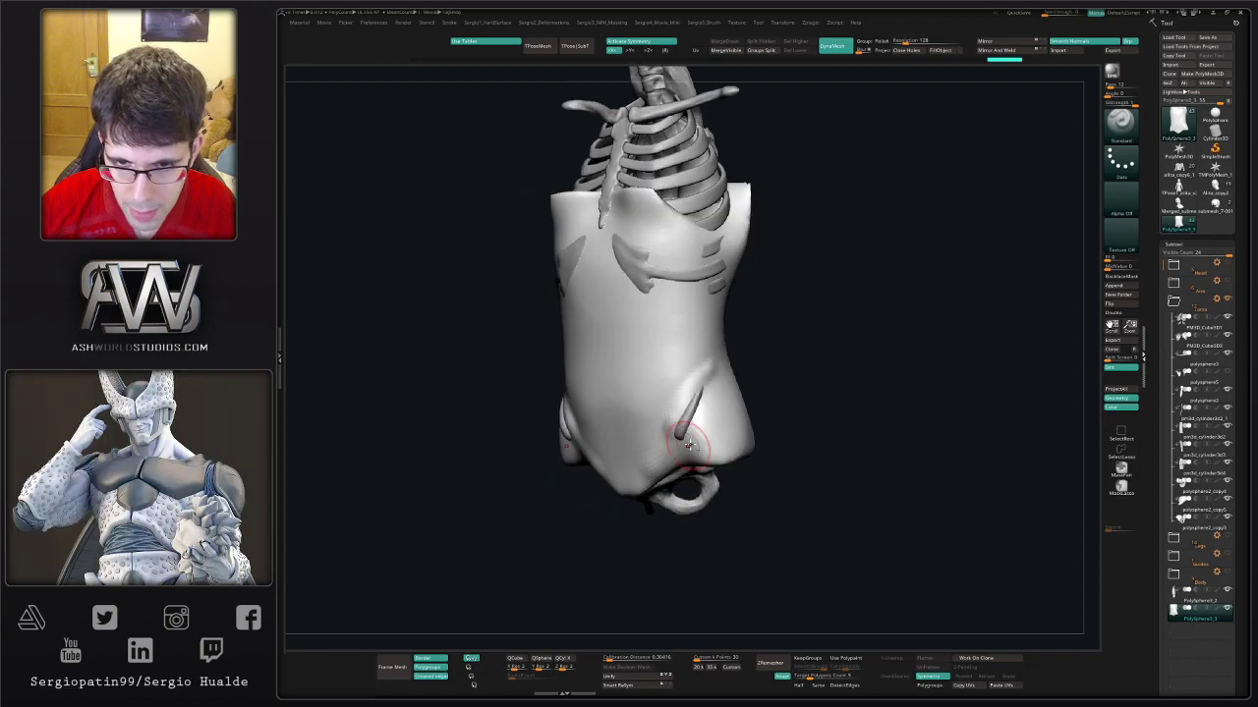
pyautogui.press('b')
pyautogui.press('c')
pyautogui.press('b')
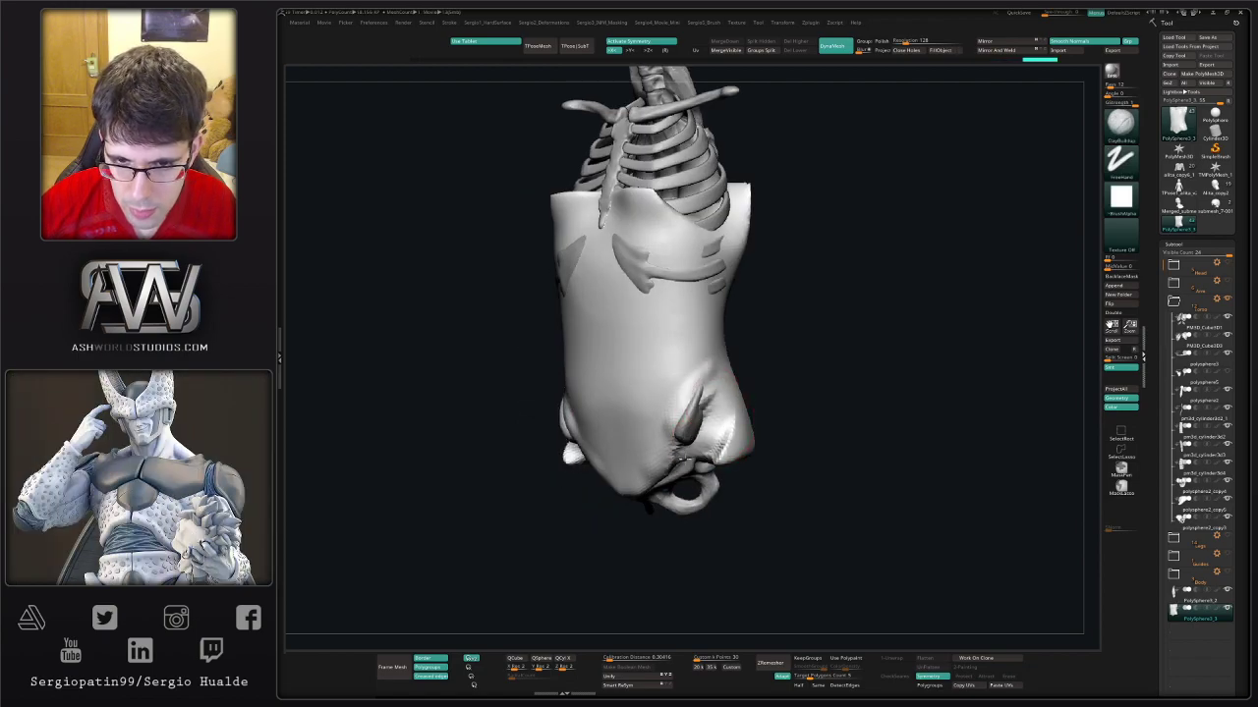
pyautogui.moveTo(710, 411); pyautogui.dragTo(683, 444)
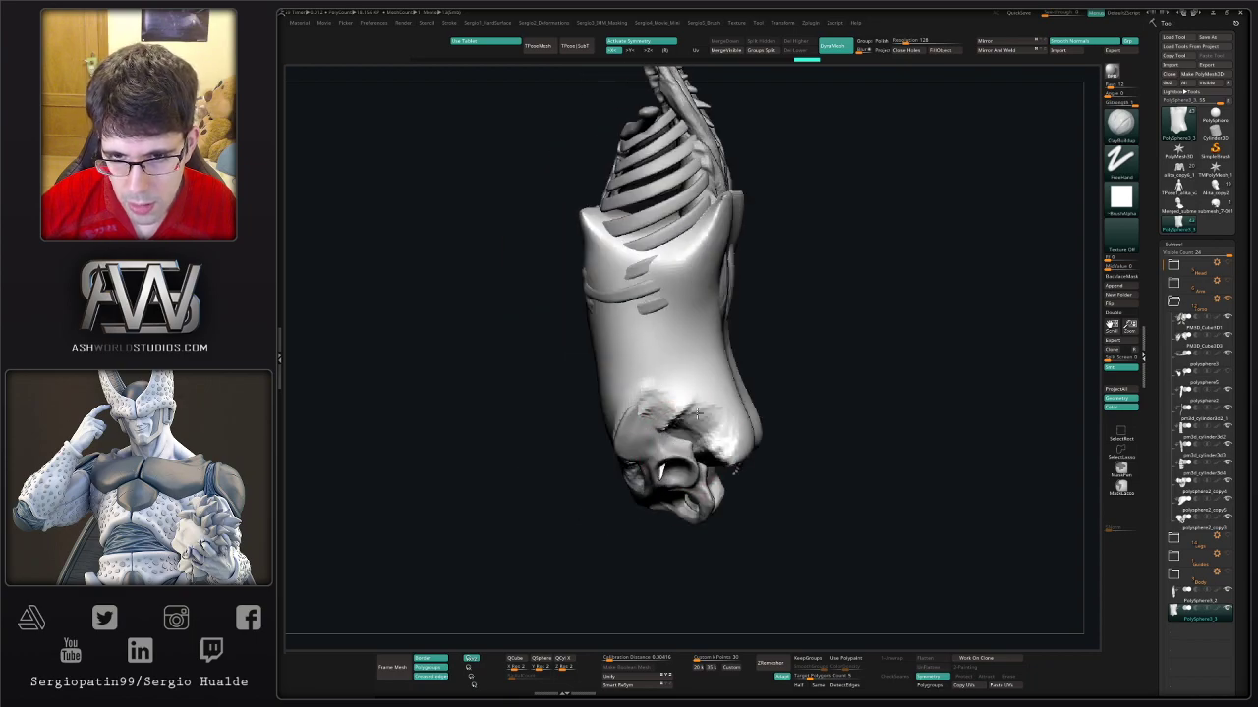
pyautogui.moveTo(665, 413)
pyautogui.mouseDown()
pyautogui.moveTo(677, 395)
pyautogui.moveTo(691, 408)
pyautogui.moveTo(756, 407)
pyautogui.moveTo(801, 369)
pyautogui.moveTo(796, 351)
pyautogui.mouseUp()
pyautogui.moveTo(717, 371)
pyautogui.mouseDown()
pyautogui.moveTo(801, 344)
pyautogui.moveTo(747, 340)
pyautogui.moveTo(762, 374)
pyautogui.mouseUp()
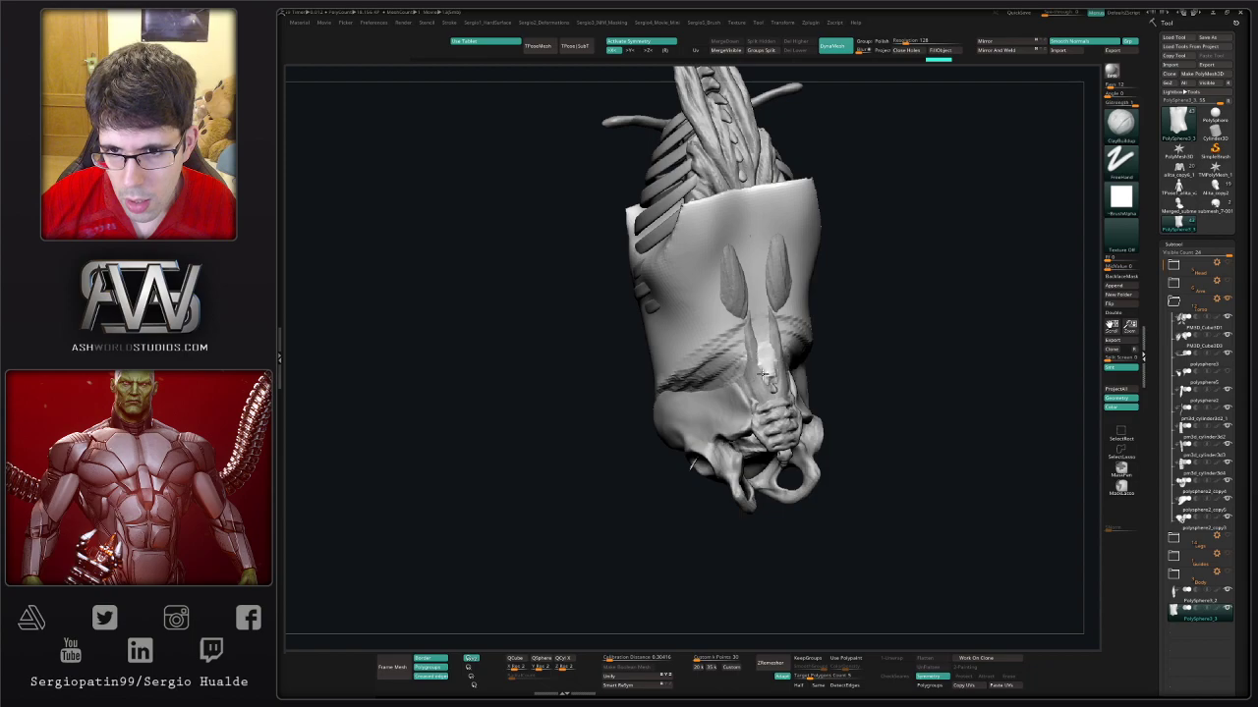
# - Build up and reshape the shell's upper edge along the lower ribcage
pyautogui.moveTo(771, 325); pyautogui.dragTo(707, 446)
pyautogui.press('b')
pyautogui.press('m')
pyautogui.press('v')
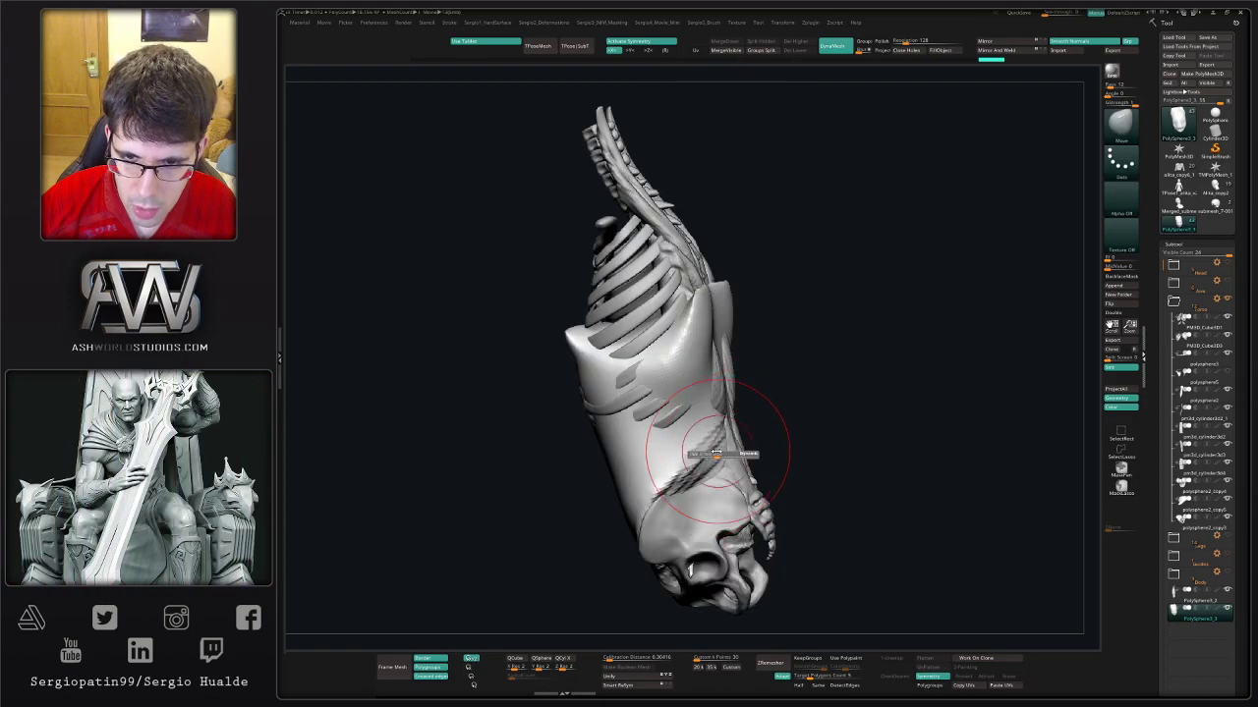
pyautogui.moveTo(691, 448); pyautogui.dragTo(708, 476, button='right')
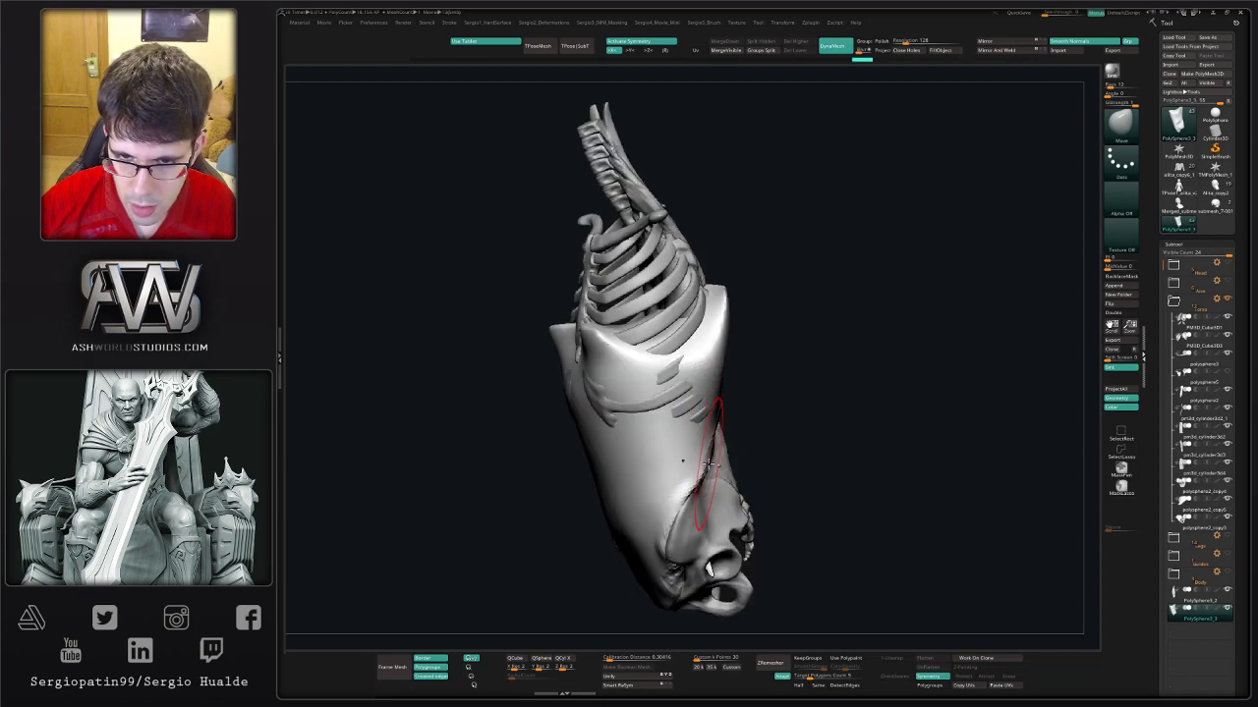
pyautogui.moveTo(687, 465)
pyautogui.mouseDown(button='right')
pyautogui.moveTo(738, 449)
pyautogui.moveTo(772, 393)
pyautogui.moveTo(712, 423)
pyautogui.moveTo(696, 390)
pyautogui.mouseUp(button='right')
pyautogui.press('b')
pyautogui.press('c')
pyautogui.press('b')
pyautogui.moveTo(732, 419)
pyautogui.mouseDown()
pyautogui.moveTo(801, 365)
pyautogui.moveTo(811, 372)
pyautogui.moveTo(767, 387)
pyautogui.mouseUp()
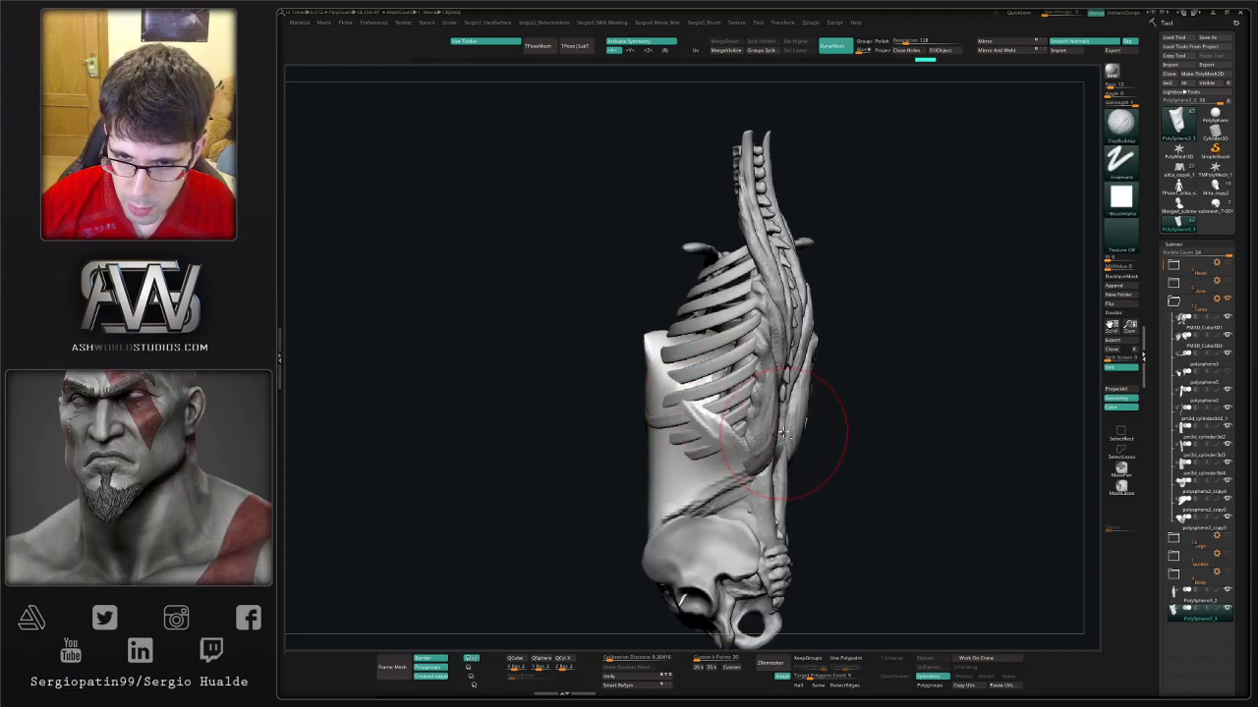
pyautogui.moveTo(729, 368)
pyautogui.mouseDown(button='right')
pyautogui.moveTo(757, 388)
pyautogui.moveTo(749, 403)
pyautogui.mouseUp(button='right')
pyautogui.moveTo(673, 337); pyautogui.dragTo(723, 355)
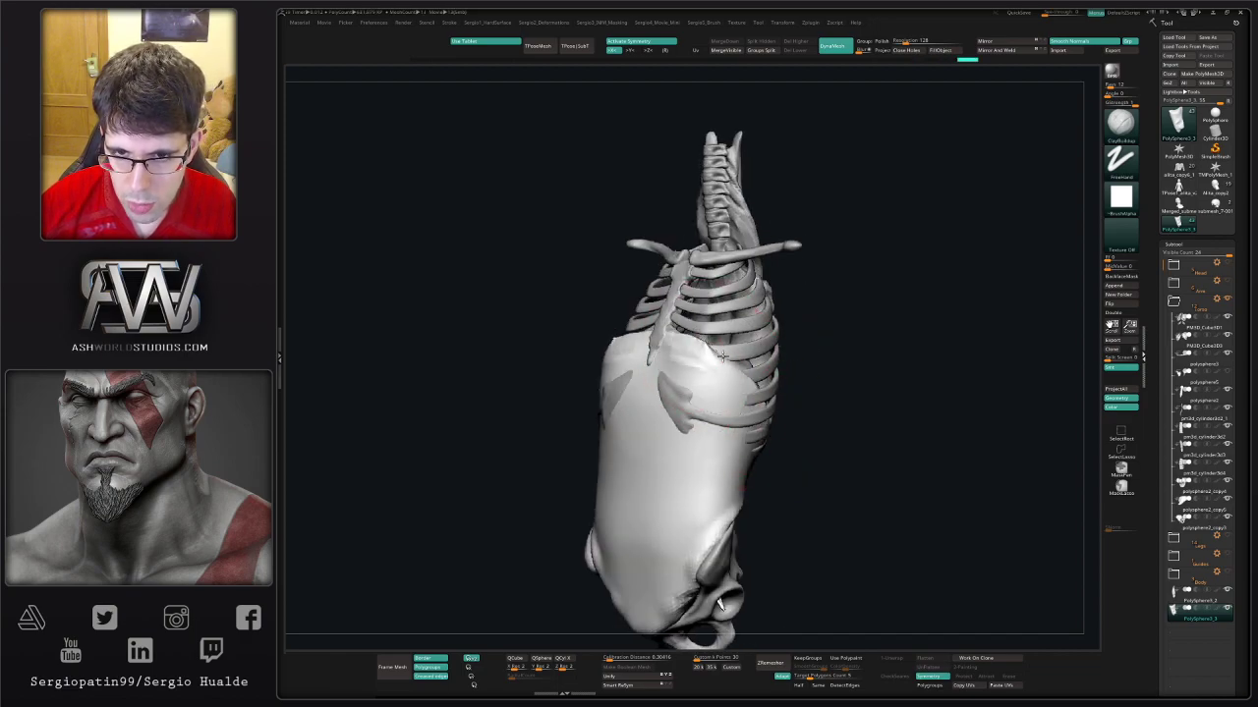
# - Orbit to a level frontal view of the torso with a larger Move brush
pyautogui.moveTo(755, 368)
pyautogui.mouseDown(button='right')
pyautogui.moveTo(773, 421)
pyautogui.moveTo(763, 413)
pyautogui.mouseUp(button='right')
pyautogui.press('b')
pyautogui.press('m')
pyautogui.press('v')
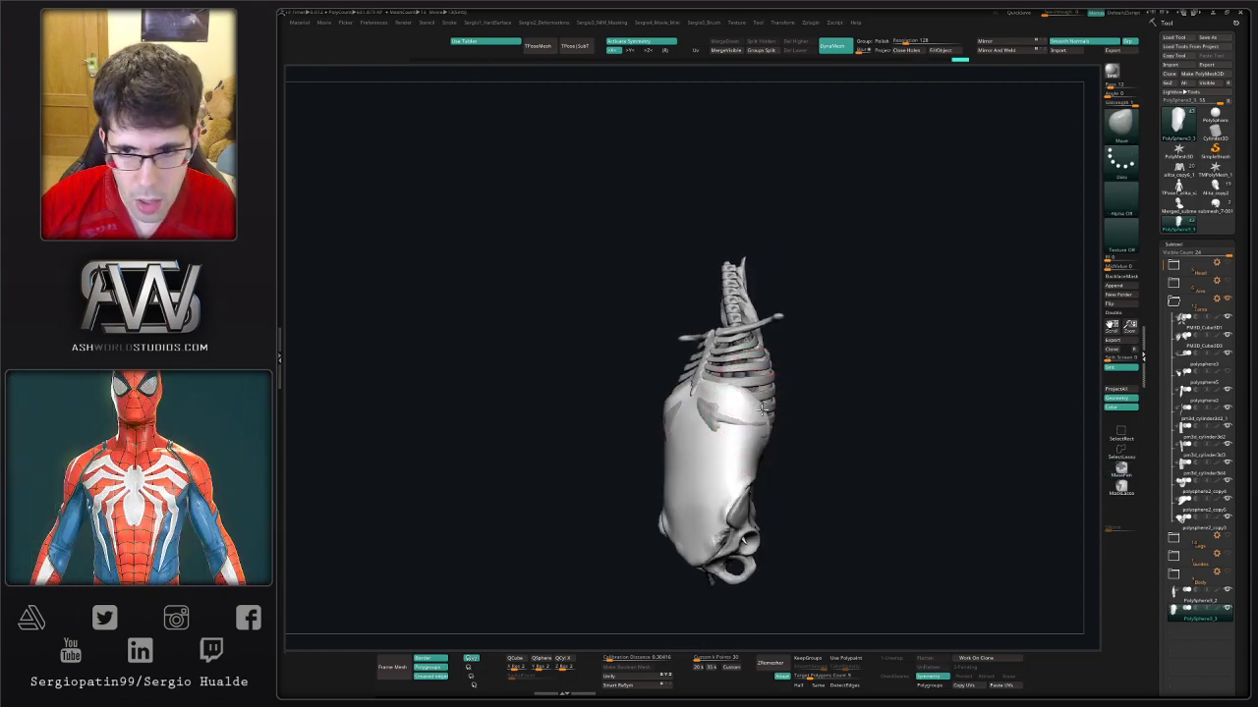
pyautogui.moveTo(763, 405)
pyautogui.mouseDown(button='right')
pyautogui.moveTo(741, 417)
pyautogui.moveTo(819, 422)
pyautogui.moveTo(808, 364)
pyautogui.mouseUp(button='right')
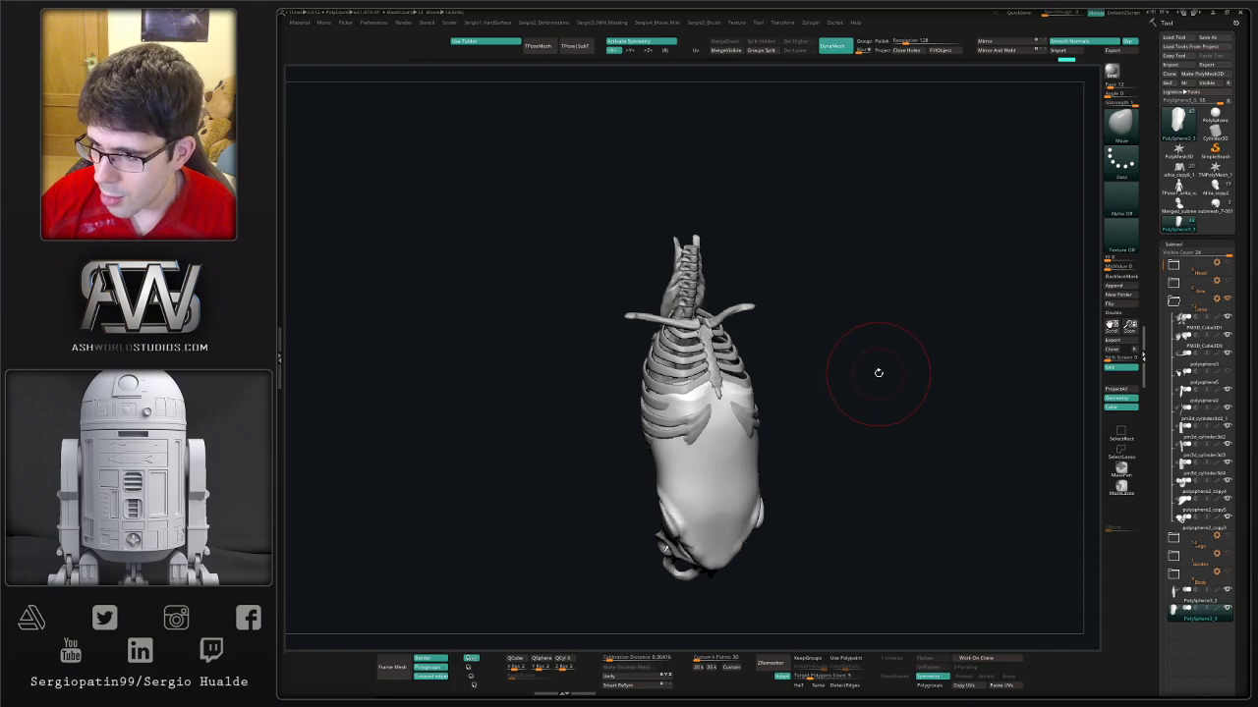
pyautogui.moveTo(921, 391); pyautogui.dragTo(872, 394, button='right')
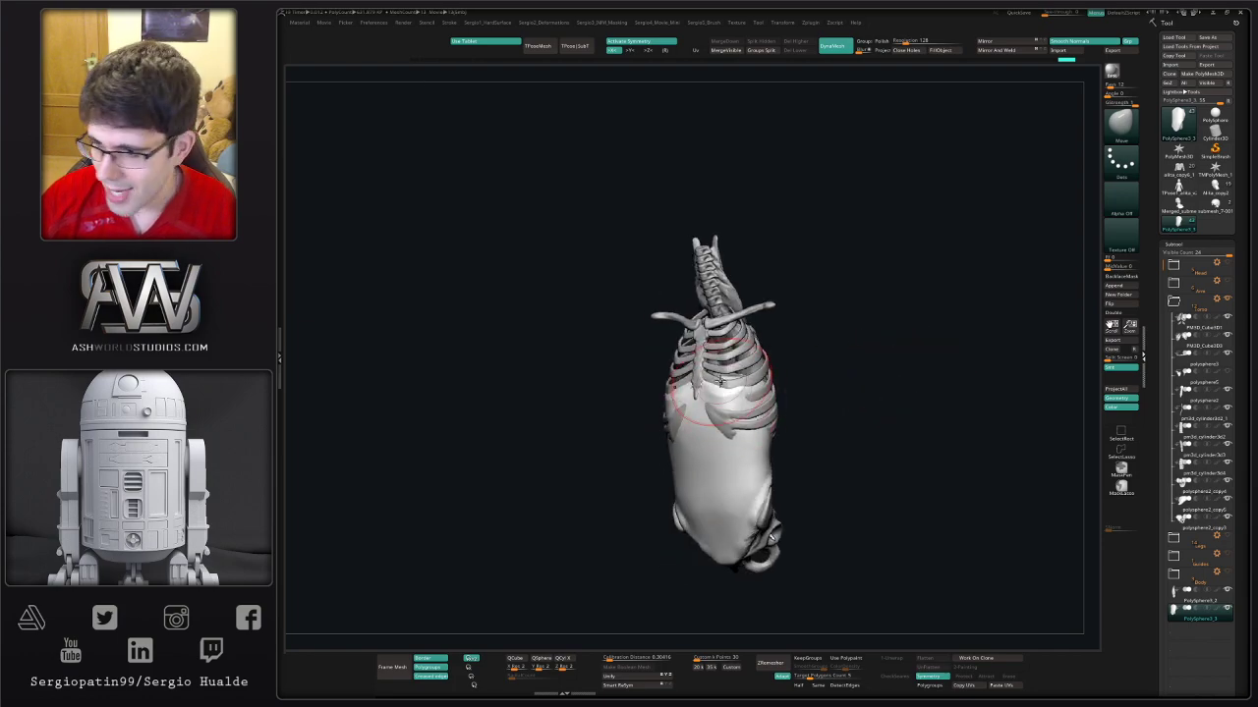
pyautogui.moveTo(720, 382); pyautogui.dragTo(727, 391, button='right')
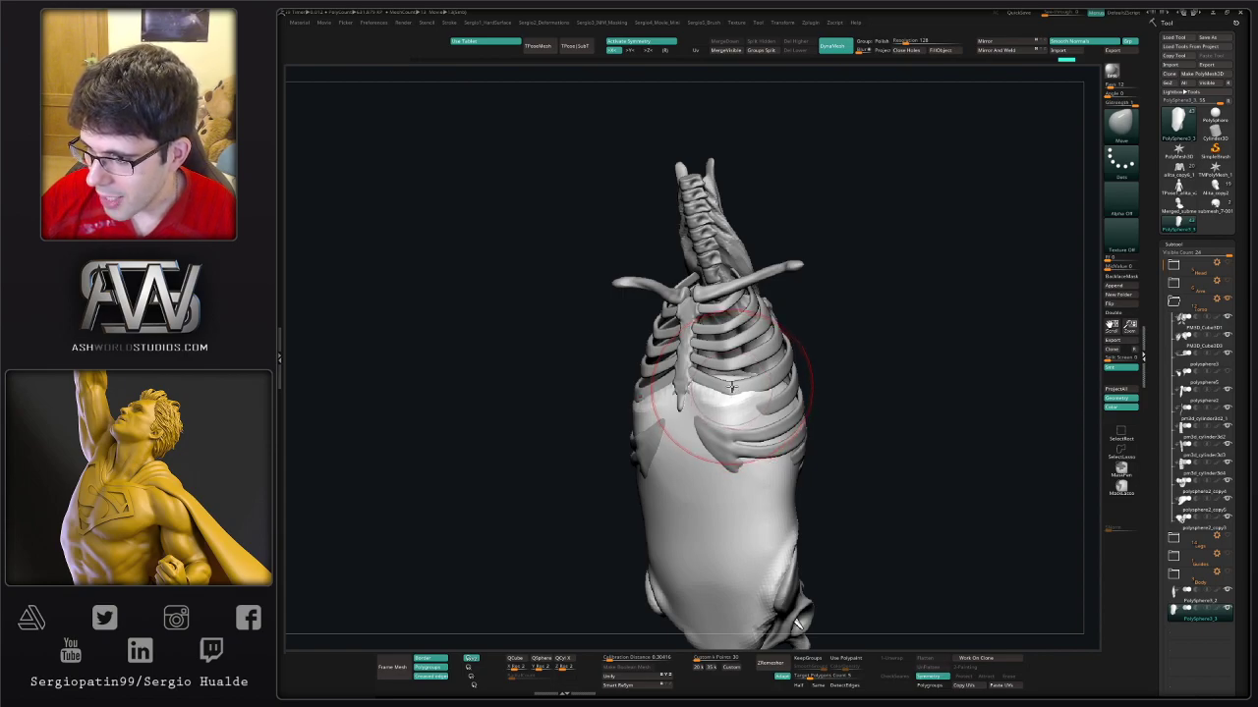
# - Add ClayBuildup strokes on the belly below the ribs, then review it from the front
pyautogui.press('b')
pyautogui.press('c')
pyautogui.press('b')
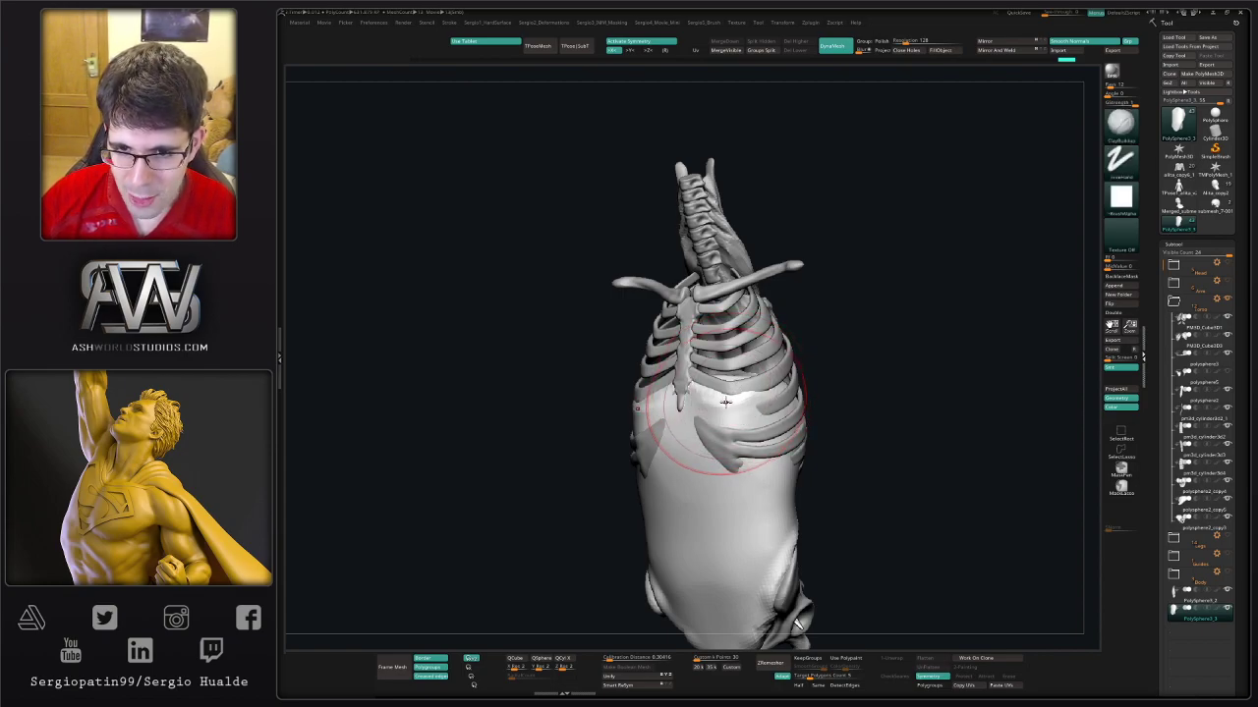
pyautogui.moveTo(725, 402); pyautogui.dragTo(688, 443)
pyautogui.moveTo(678, 393)
pyautogui.mouseDown()
pyautogui.moveTo(708, 433)
pyautogui.moveTo(698, 447)
pyautogui.mouseUp()
pyautogui.moveTo(727, 403)
pyautogui.mouseDown(button='right')
pyautogui.moveTo(821, 419)
pyautogui.moveTo(788, 430)
pyautogui.moveTo(778, 421)
pyautogui.moveTo(747, 443)
pyautogui.mouseUp(button='right')
pyautogui.press('b')
pyautogui.press('m')
pyautogui.press('v')
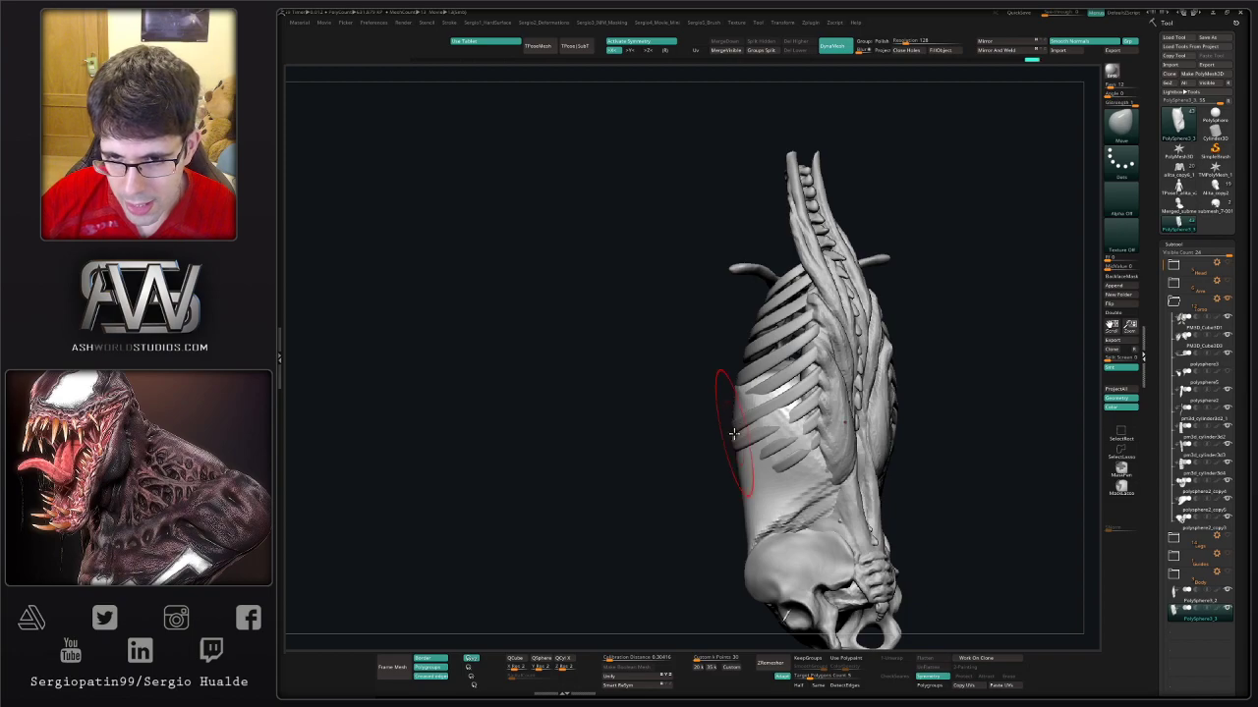
pyautogui.moveTo(744, 425)
pyautogui.mouseDown(button='right')
pyautogui.moveTo(740, 467)
pyautogui.moveTo(752, 482)
pyautogui.moveTo(720, 476)
pyautogui.mouseUp(button='right')
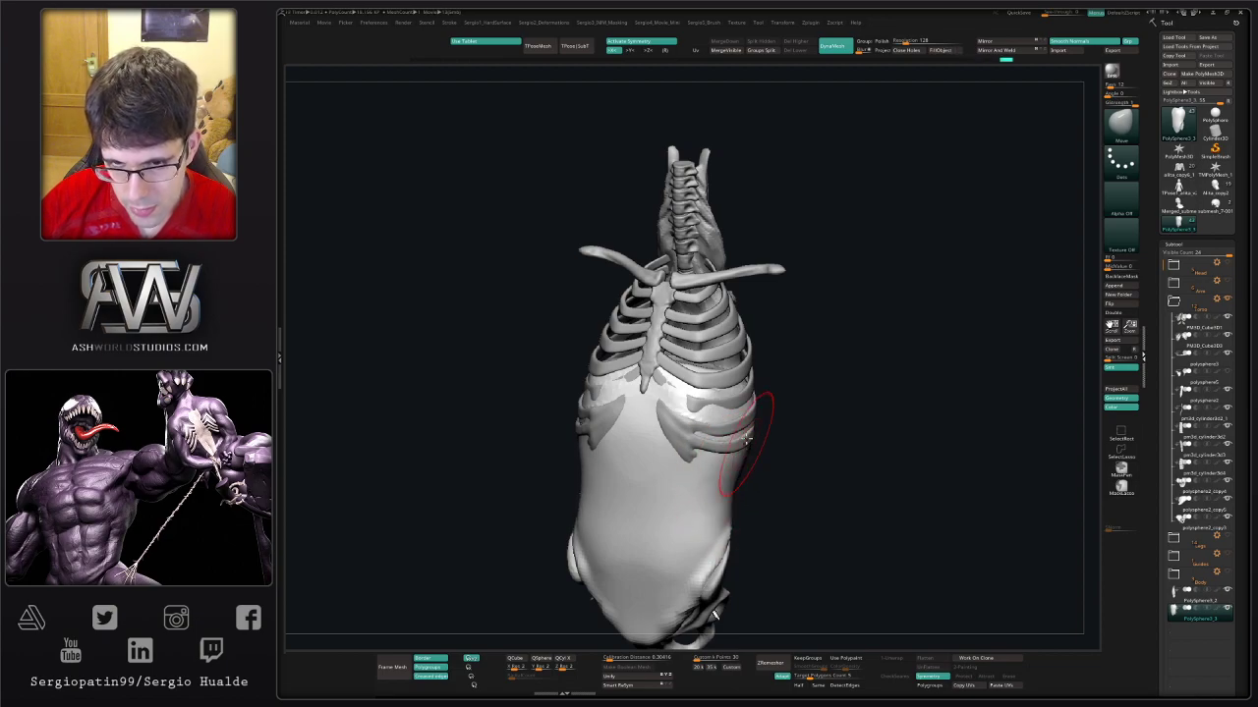
pyautogui.moveTo(747, 439)
pyautogui.keyDown('shift'); pyautogui.mouseDown(button='right')
pyautogui.moveTo(865, 331)
pyautogui.moveTo(824, 329)
pyautogui.mouseUp(button='right'); pyautogui.keyUp('shift')
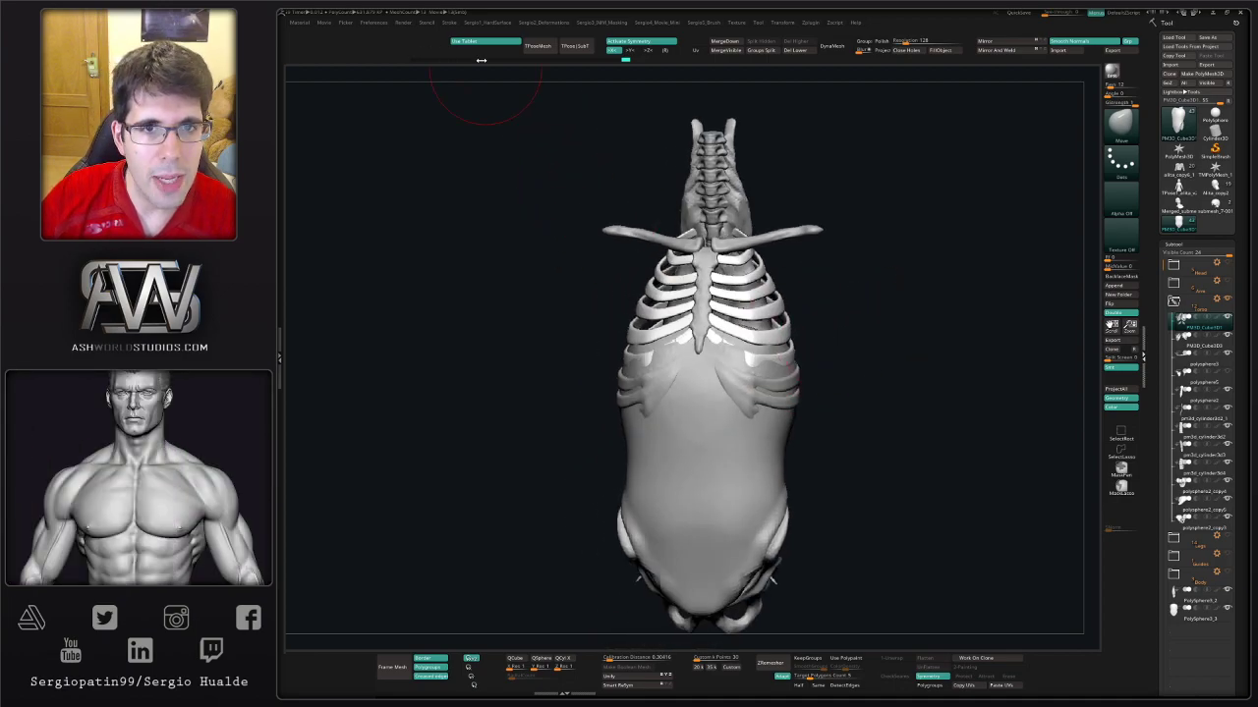
pyautogui.keyDown('alt'); pyautogui.click(792, 381); pyautogui.keyUp('alt')
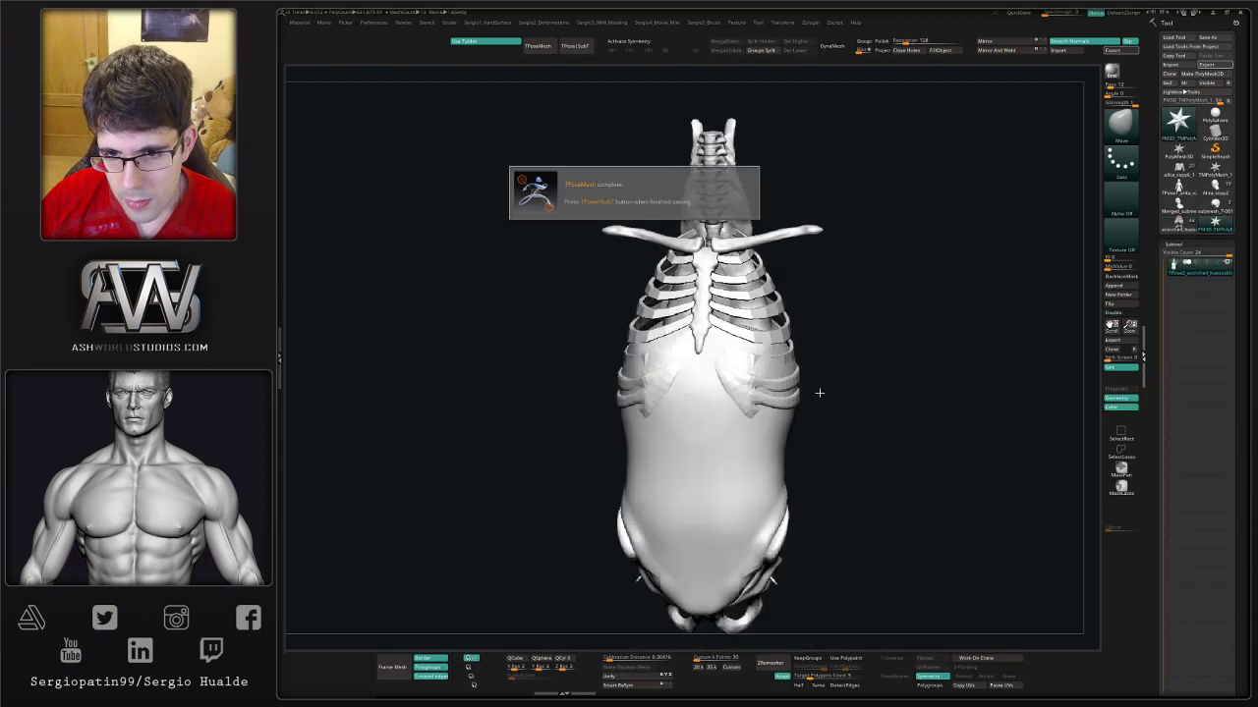
pyautogui.keyDown('ctrl'); pyautogui.click(744, 463); pyautogui.keyUp('ctrl')
pyautogui.press('q')
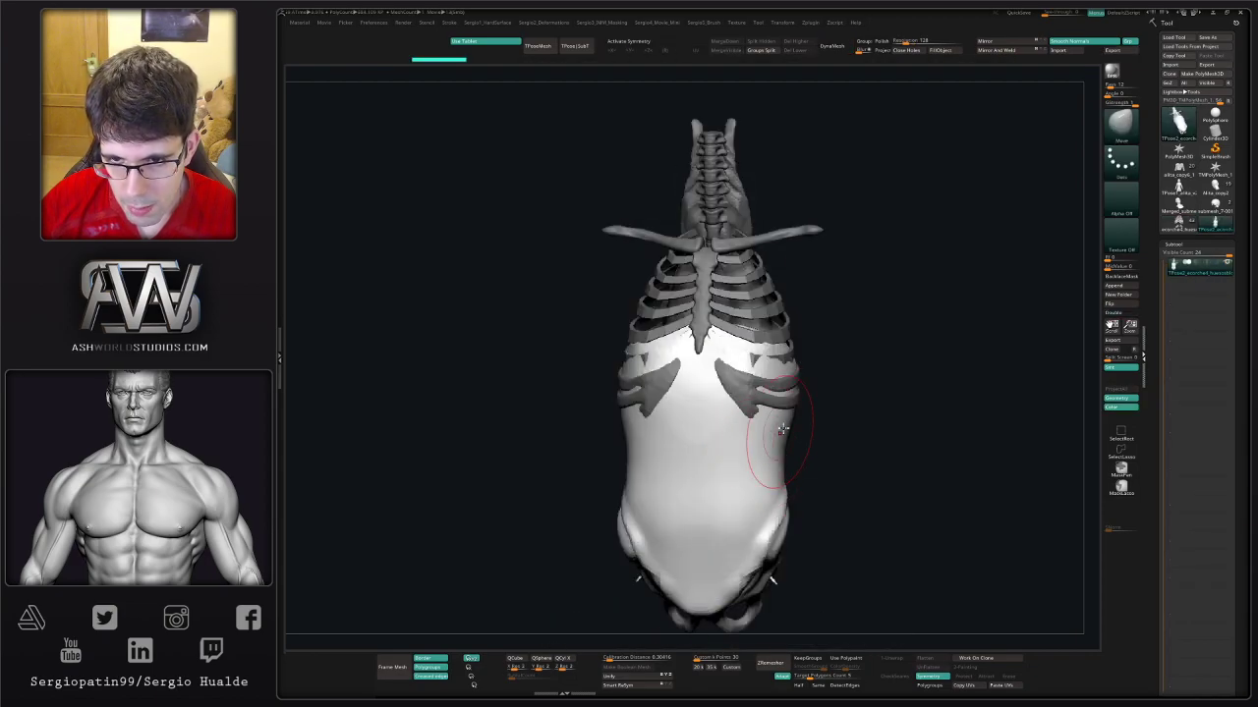
pyautogui.hotkey('ctrl', 'i')
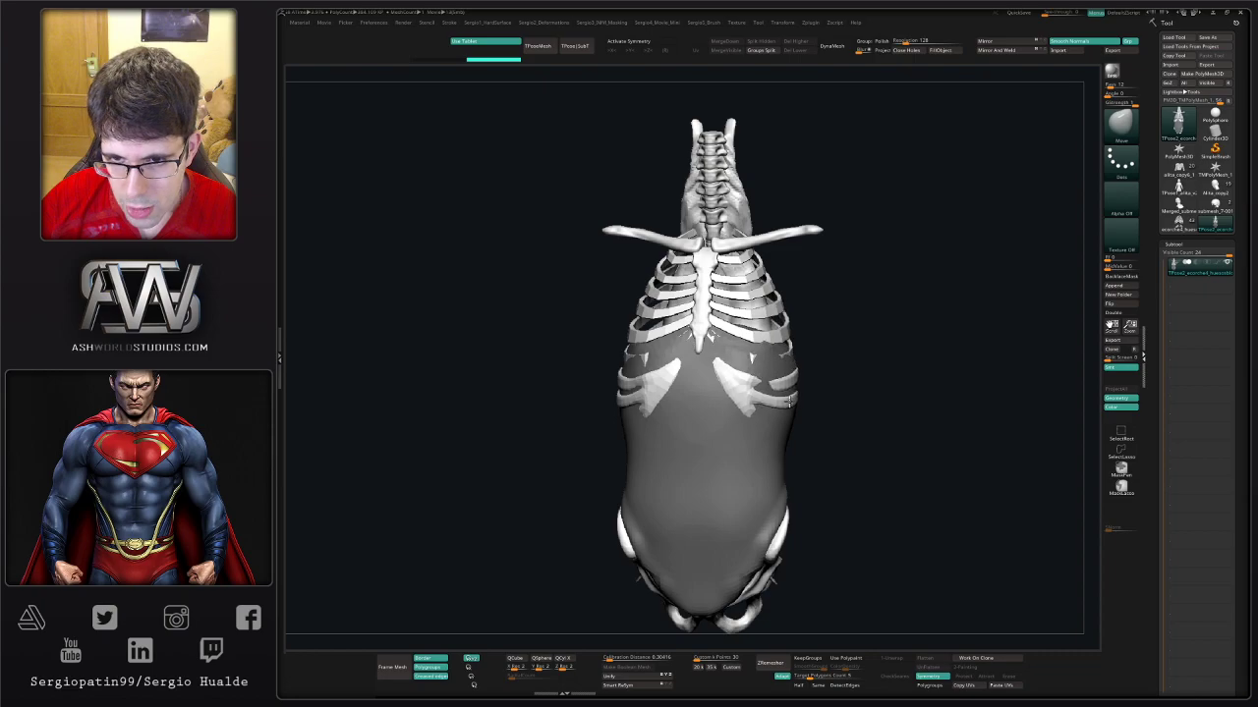
pyautogui.keyDown('ctrl'); pyautogui.moveTo(789, 401); pyautogui.dragTo(785, 402); pyautogui.keyUp('ctrl')
pyautogui.press('x')
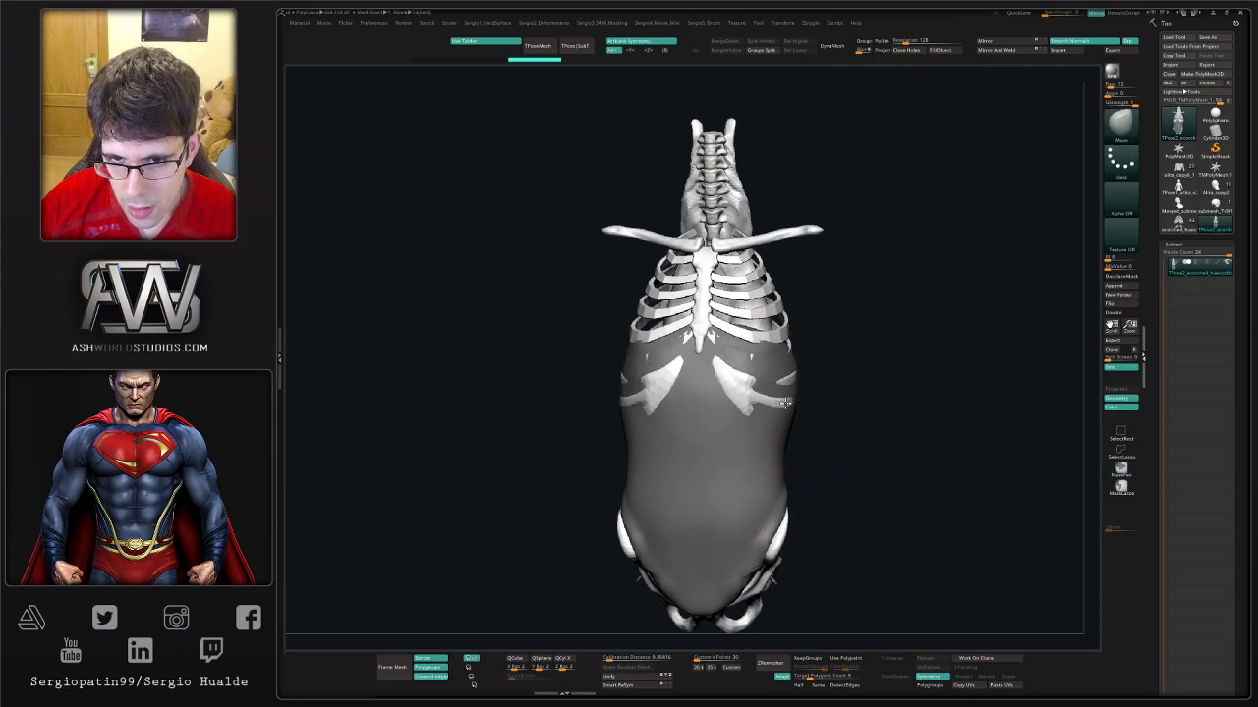
pyautogui.keyDown('ctrl'); pyautogui.keyDown('shift'); pyautogui.moveTo(786, 267); pyautogui.dragTo(735, 548); pyautogui.keyUp('shift'); pyautogui.keyUp('ctrl')
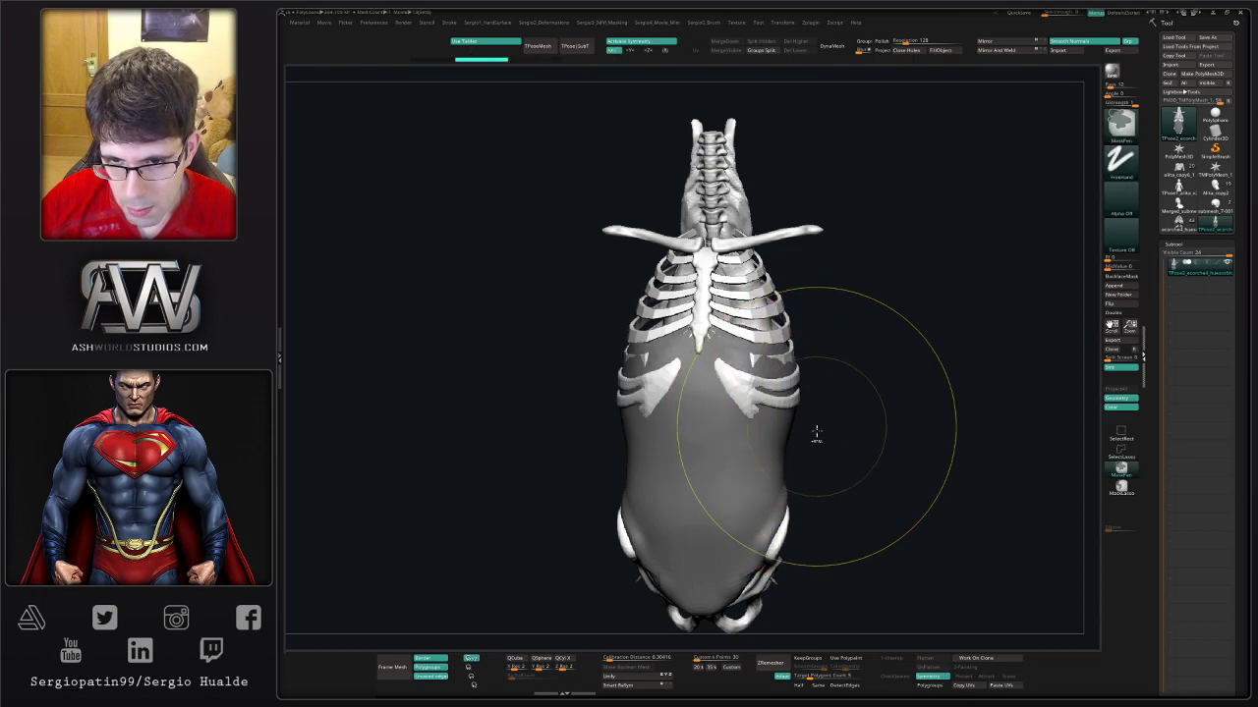
pyautogui.moveTo(837, 443)
pyautogui.keyDown('ctrl'); pyautogui.keyDown('shift'); pyautogui.mouseDown()
pyautogui.moveTo(788, 403)
pyautogui.moveTo(794, 386)
pyautogui.moveTo(835, 432)
pyautogui.mouseUp(); pyautogui.keyUp('shift'); pyautogui.keyUp('ctrl')
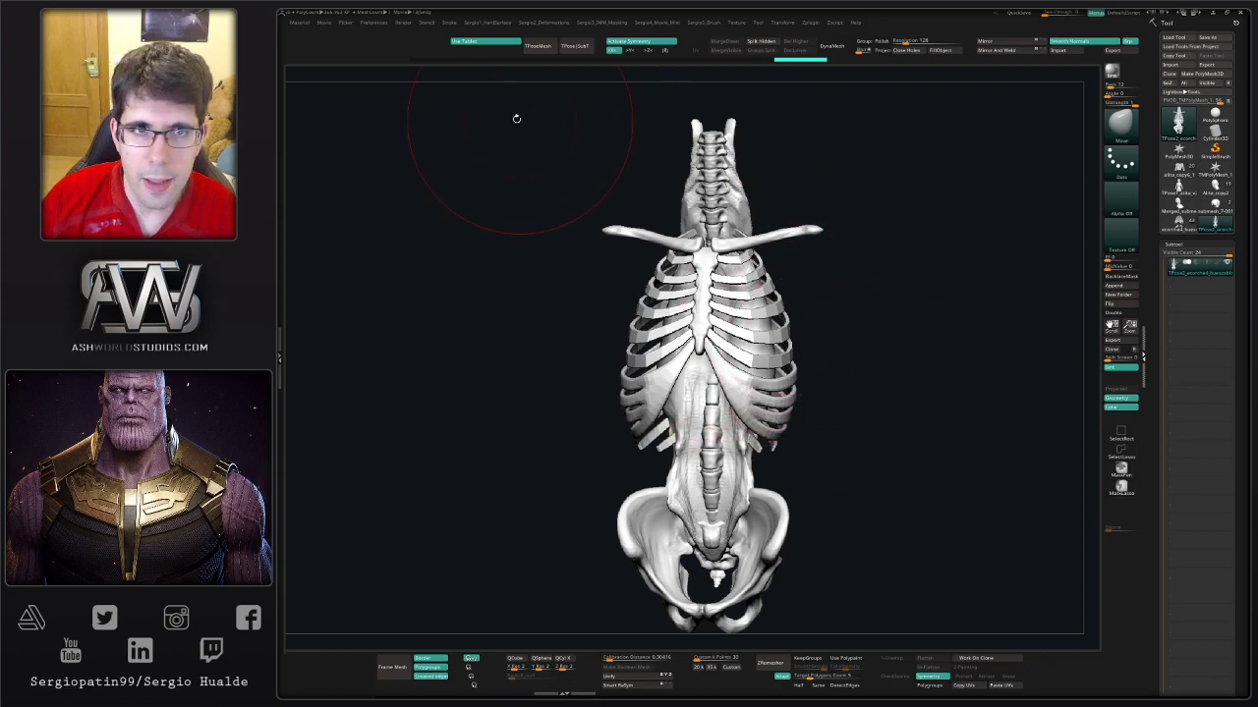
pyautogui.keyDown('ctrl'); pyautogui.keyDown('shift'); pyautogui.click(544, 148); pyautogui.keyUp('shift'); pyautogui.keyUp('ctrl')
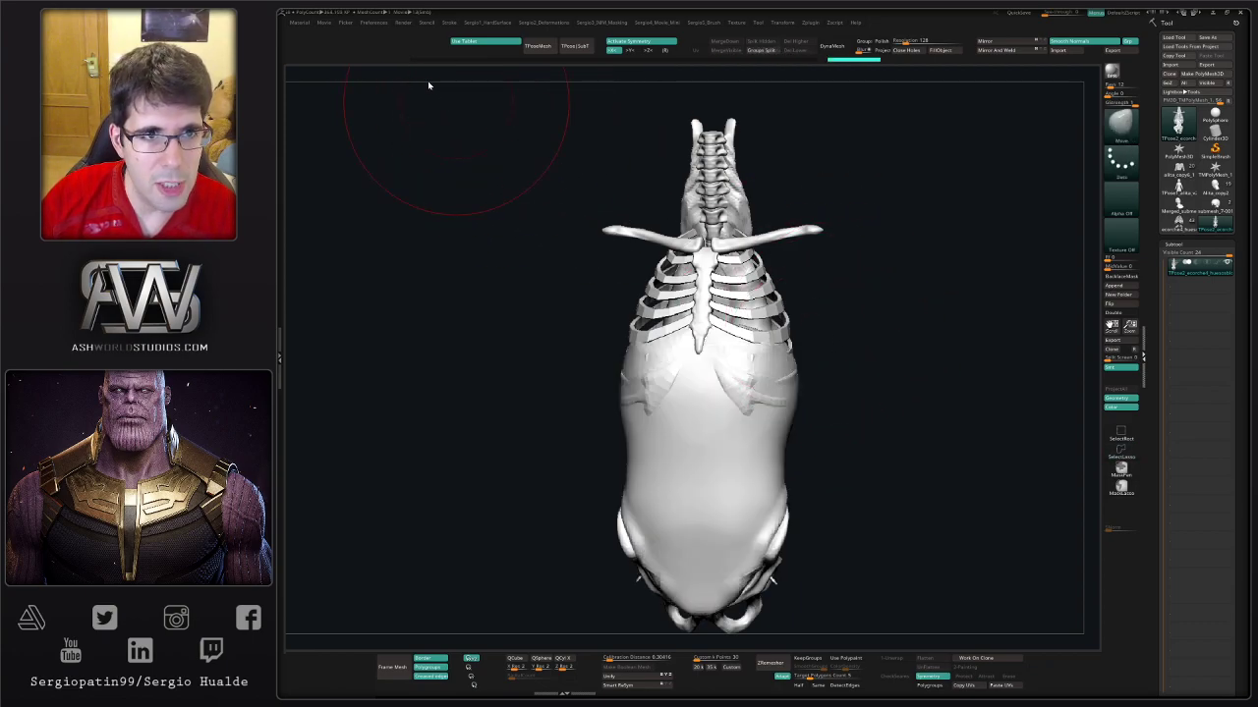
pyautogui.click(571, 48)
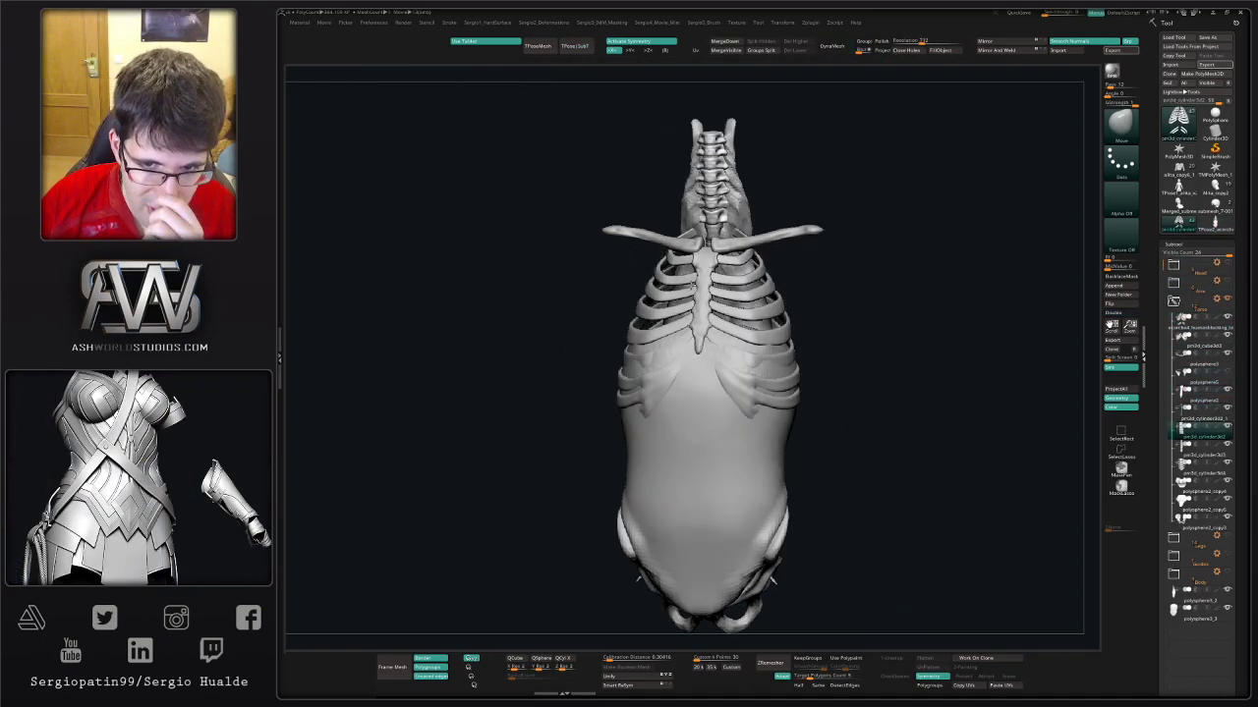
pyautogui.click(1194, 535)
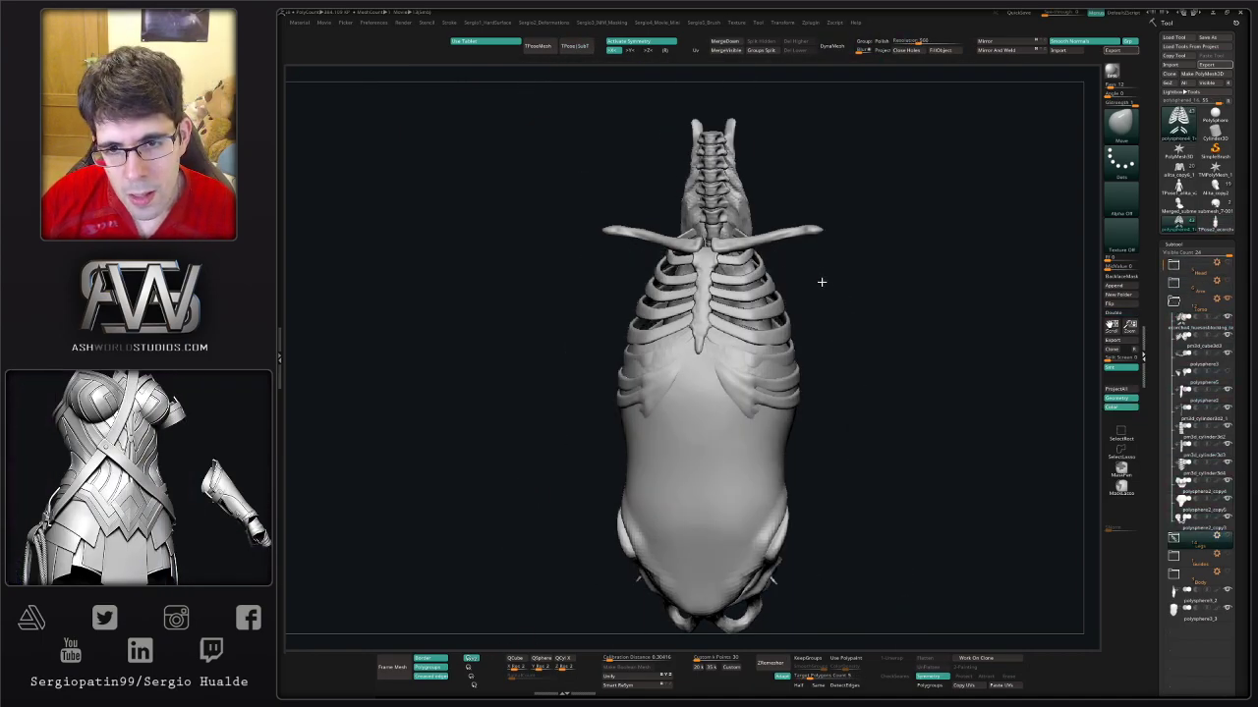
pyautogui.hotkey('ctrl', 'z')
pyautogui.hotkey('ctrl', 'z')
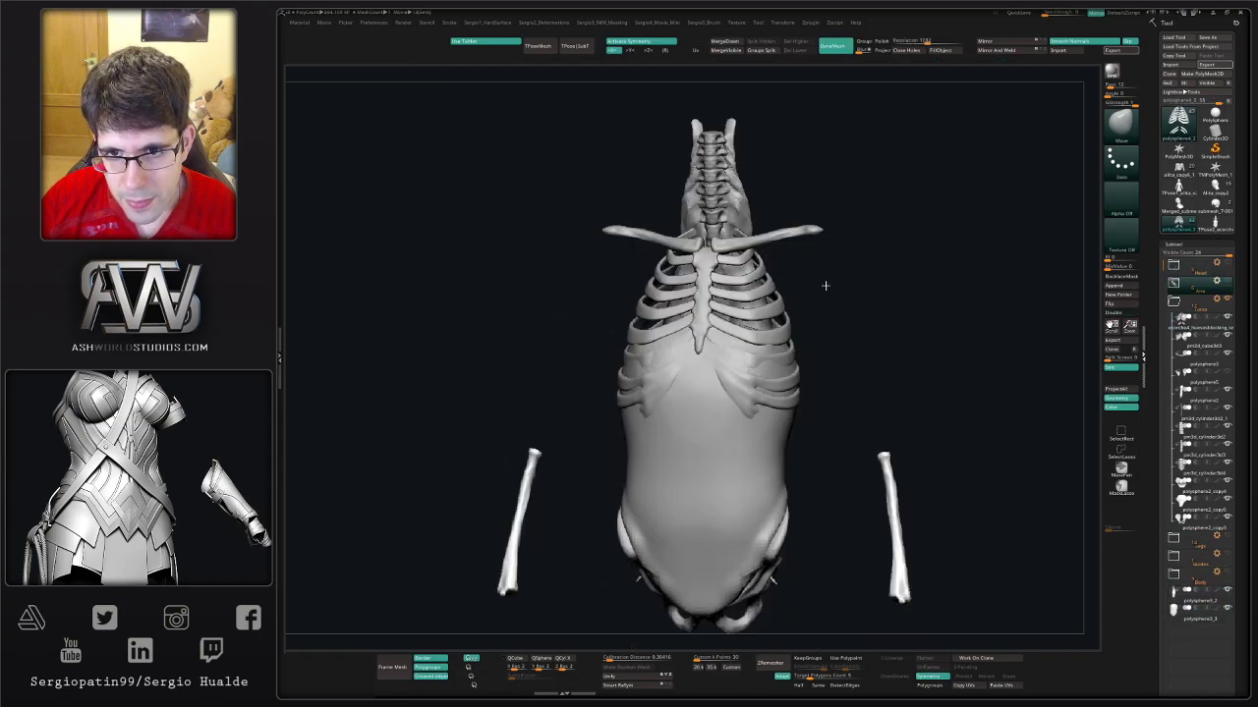
pyautogui.hotkey('ctrl', 'z')
pyautogui.hotkey('ctrl', 'z')
pyautogui.hotkey('ctrl', 'z')
pyautogui.hotkey('ctrl', 'z')
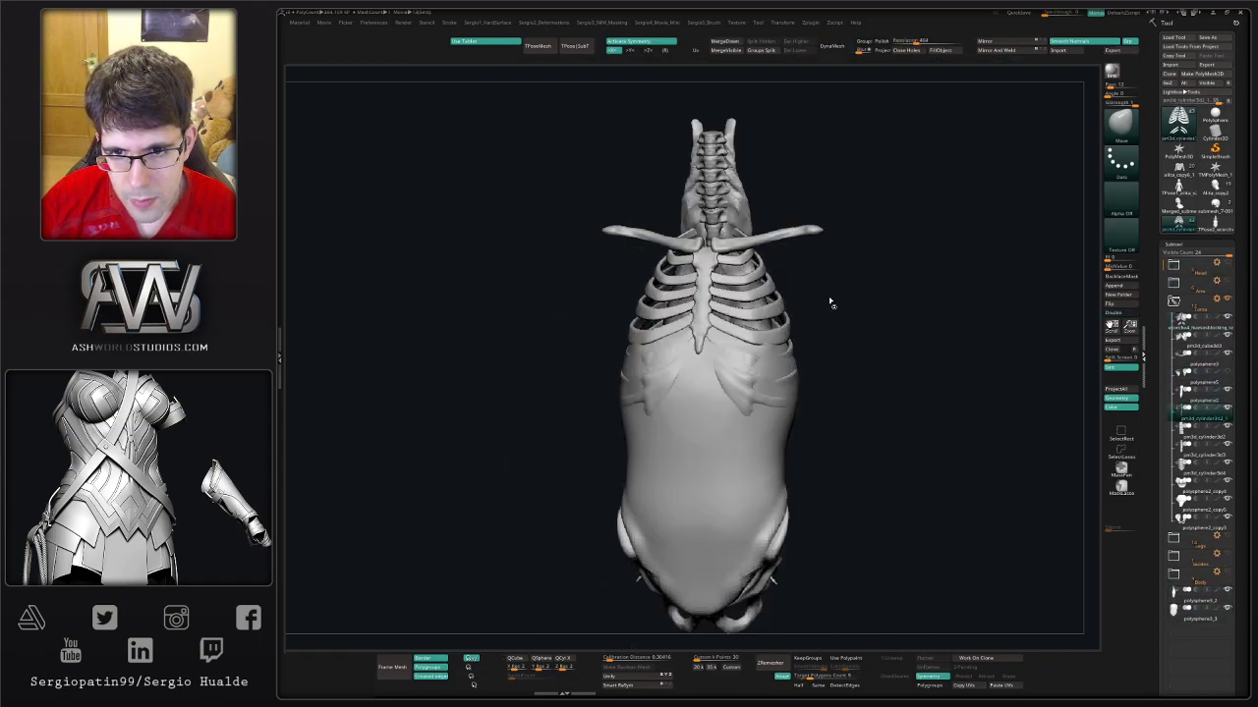
pyautogui.hotkey('ctrl', 'z')
pyautogui.hotkey('ctrl', 'z')
pyautogui.hotkey('ctrl', 'z')
pyautogui.hotkey('ctrl', 'z')
pyautogui.hotkey('ctrl', 'z')
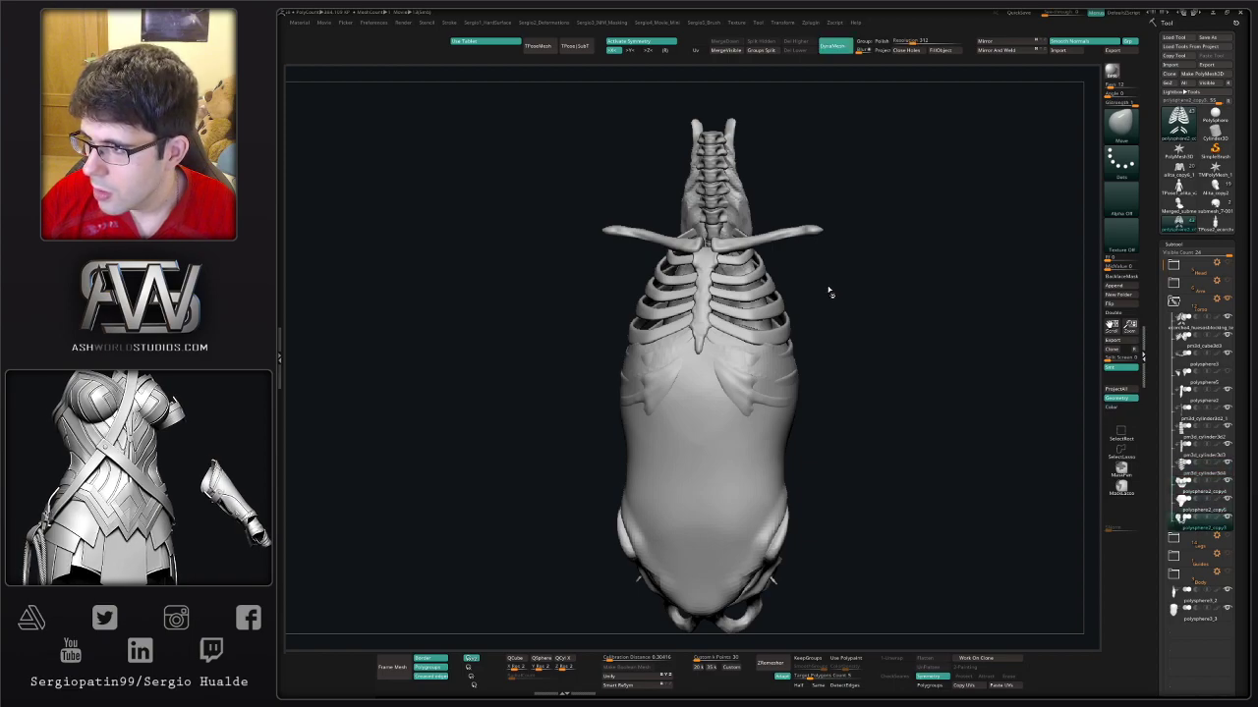
pyautogui.hotkey('ctrl', 'z')
pyautogui.hotkey('ctrl', 'z')
pyautogui.hotkey('ctrl', 'z')
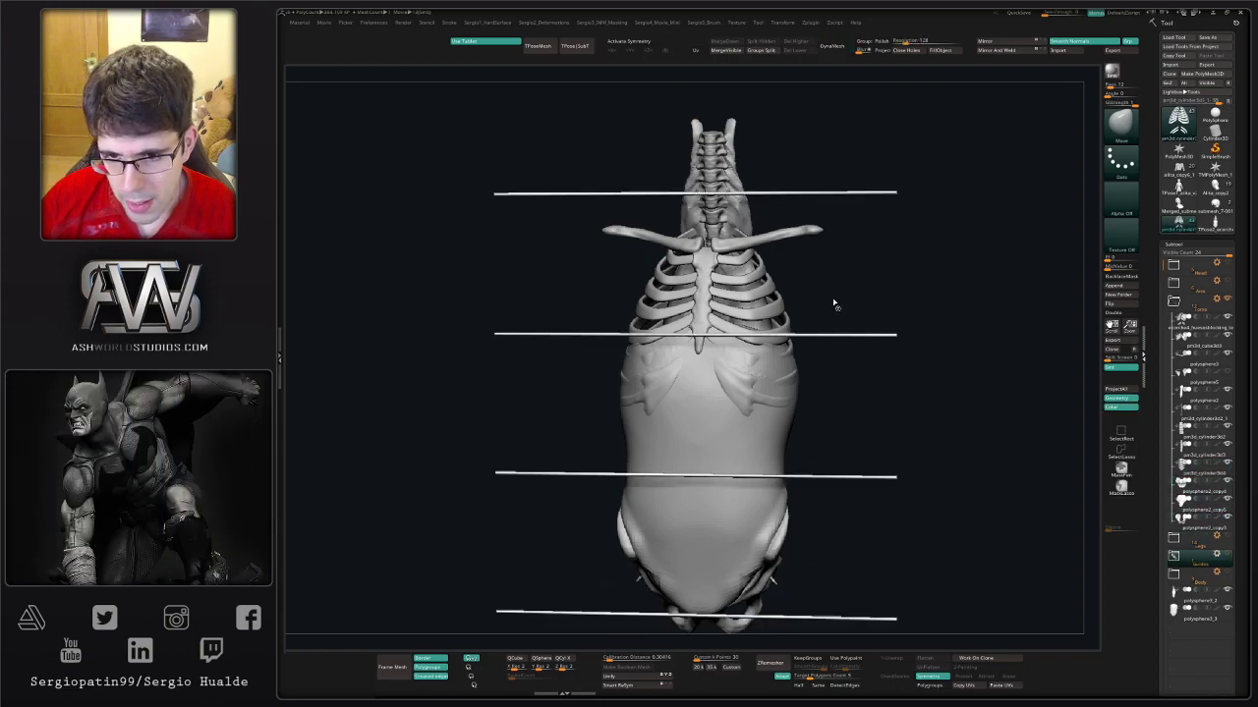
pyautogui.hotkey('ctrl', 'z')
pyautogui.hotkey('ctrl', 'z')
pyautogui.hotkey('ctrl', 'z')
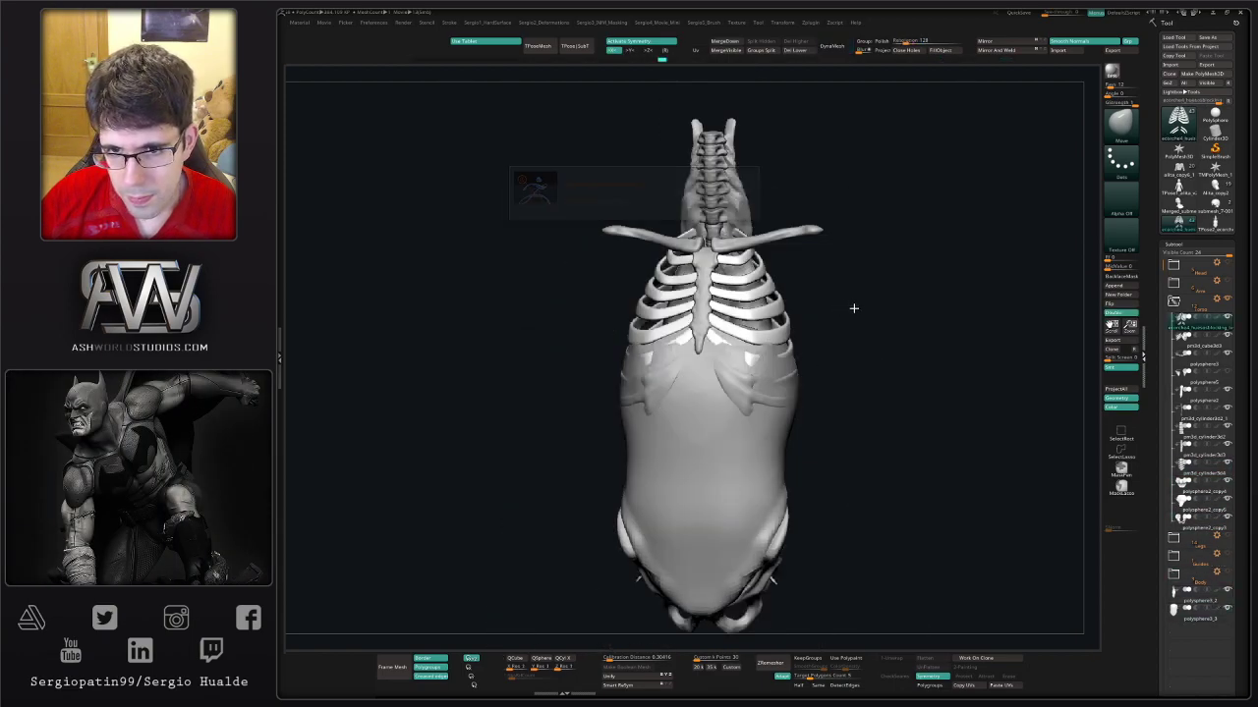
pyautogui.moveTo(854, 308); pyautogui.dragTo(845, 337)
pyautogui.hotkey('ctrl', 'z')
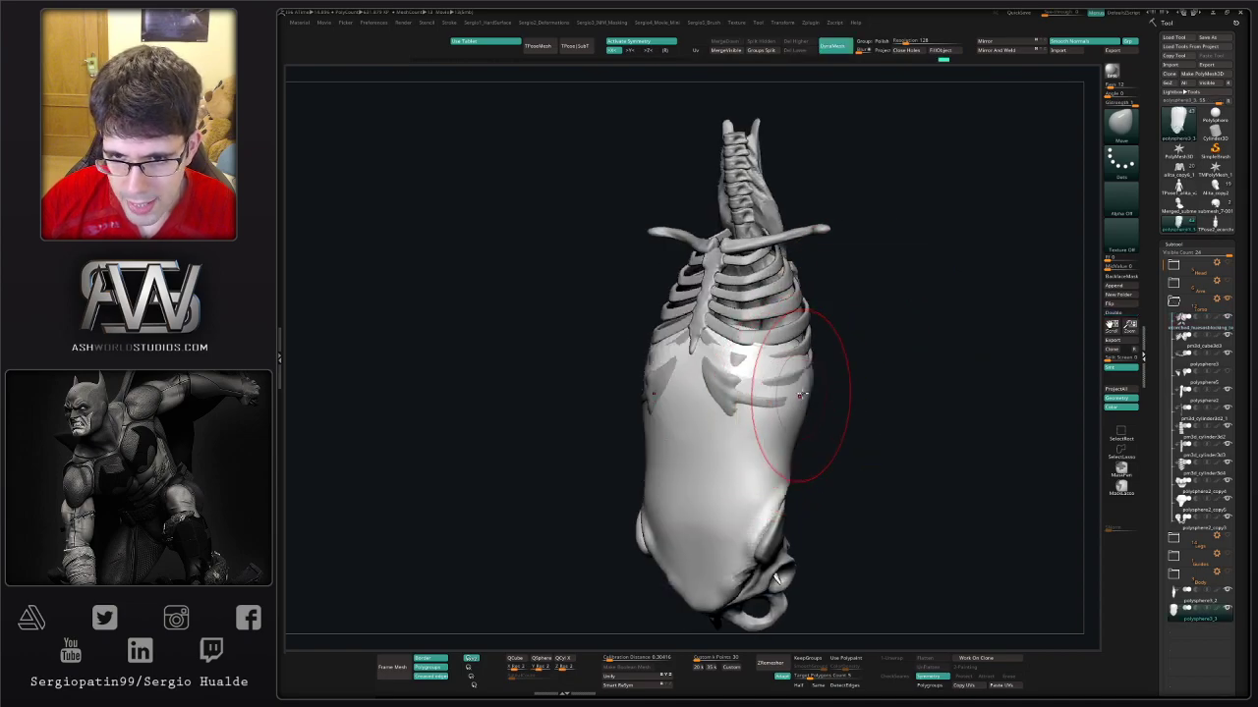
pyautogui.hotkey('ctrl', 'z')
# - Orbit the torso to upright side views showing the pelvis and lower abdomen
pyautogui.moveTo(851, 381); pyautogui.dragTo(720, 332)
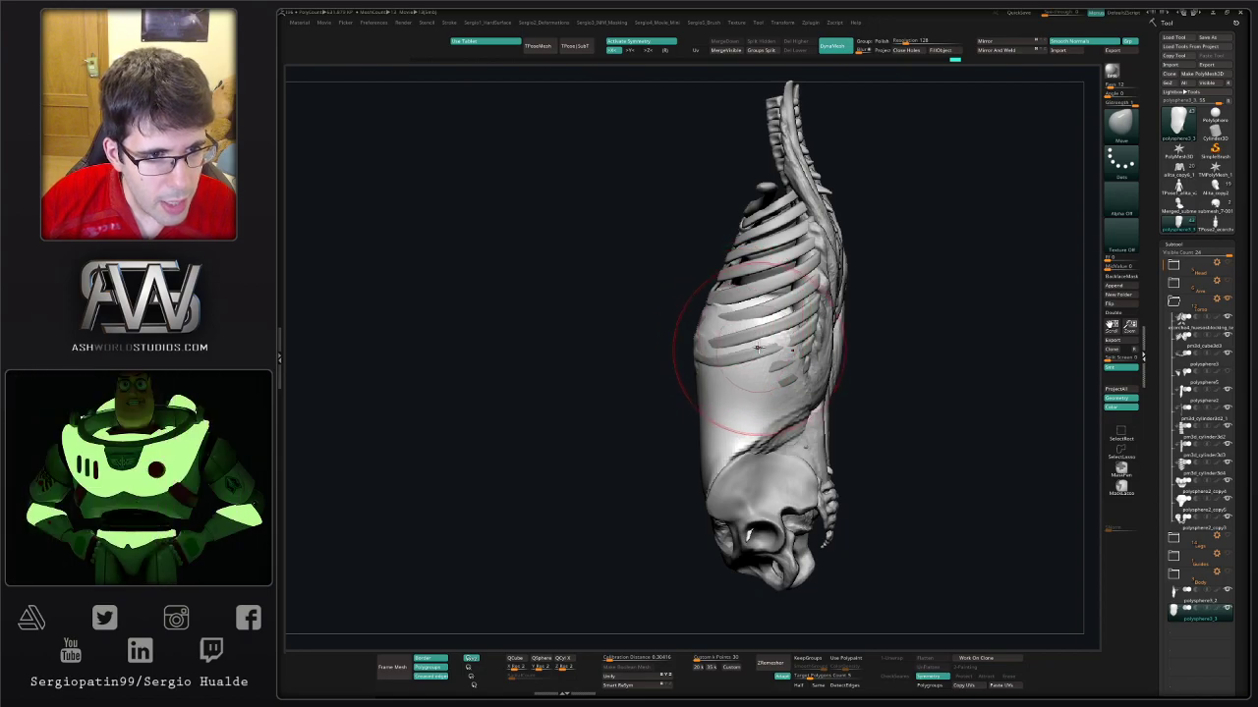
pyautogui.moveTo(689, 388); pyautogui.dragTo(710, 470)
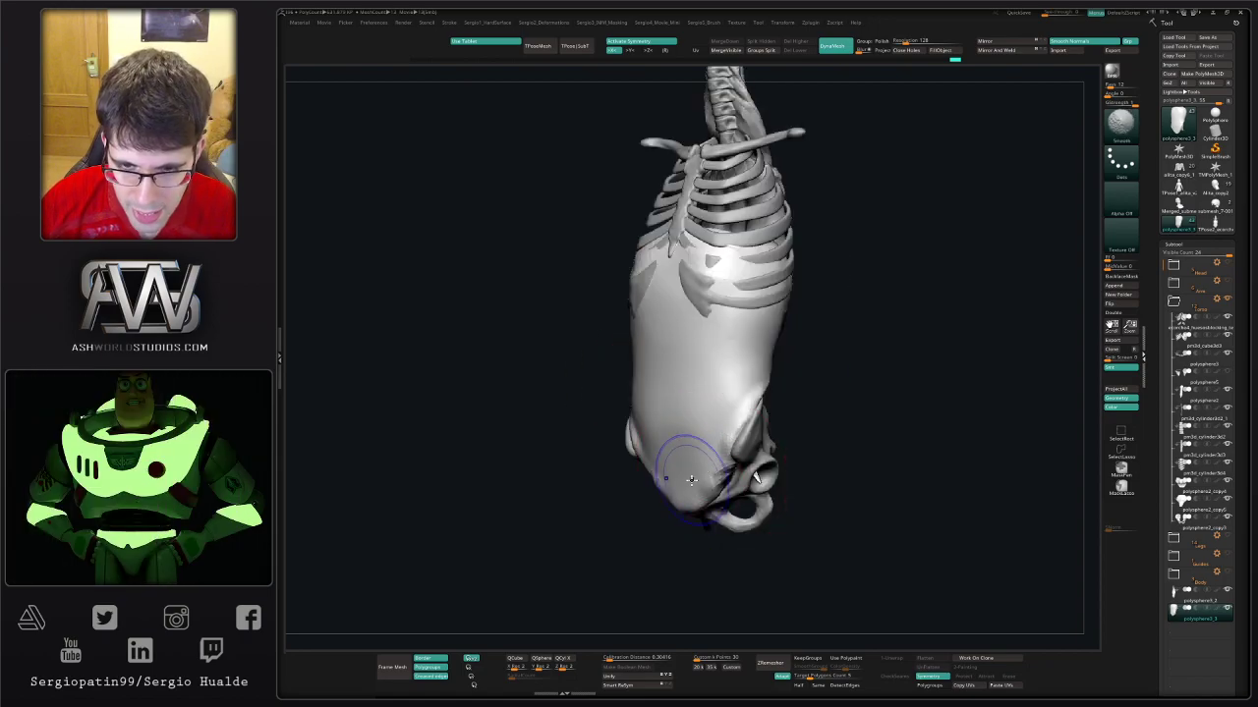
pyautogui.moveTo(747, 424)
pyautogui.mouseDown()
pyautogui.moveTo(737, 467)
pyautogui.moveTo(766, 439)
pyautogui.mouseUp()
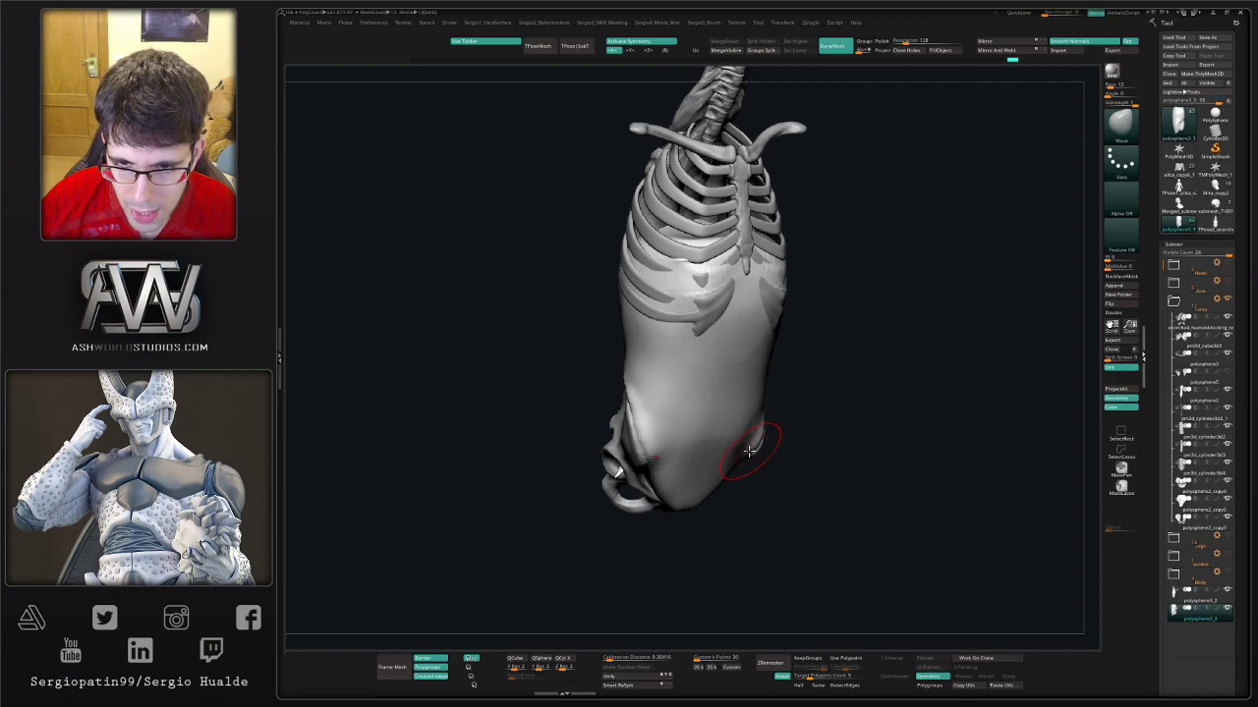
pyautogui.moveTo(735, 476); pyautogui.dragTo(713, 437)
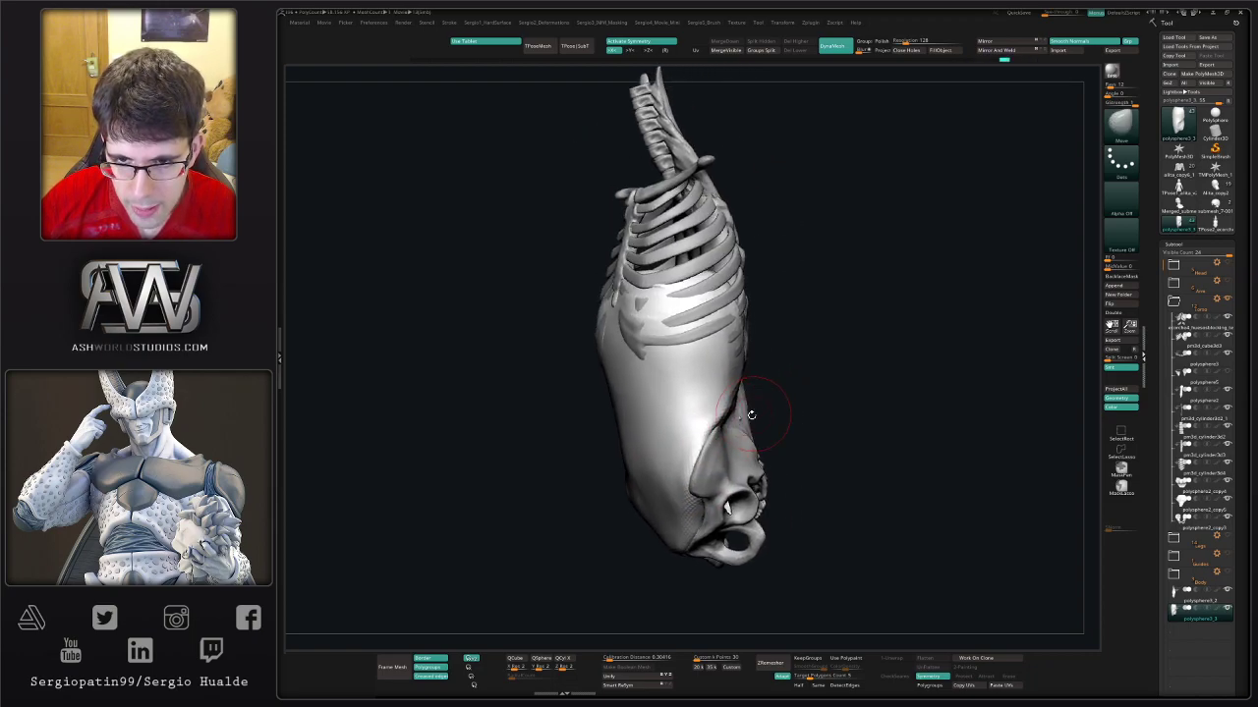
pyautogui.moveTo(800, 362); pyautogui.dragTo(707, 414)
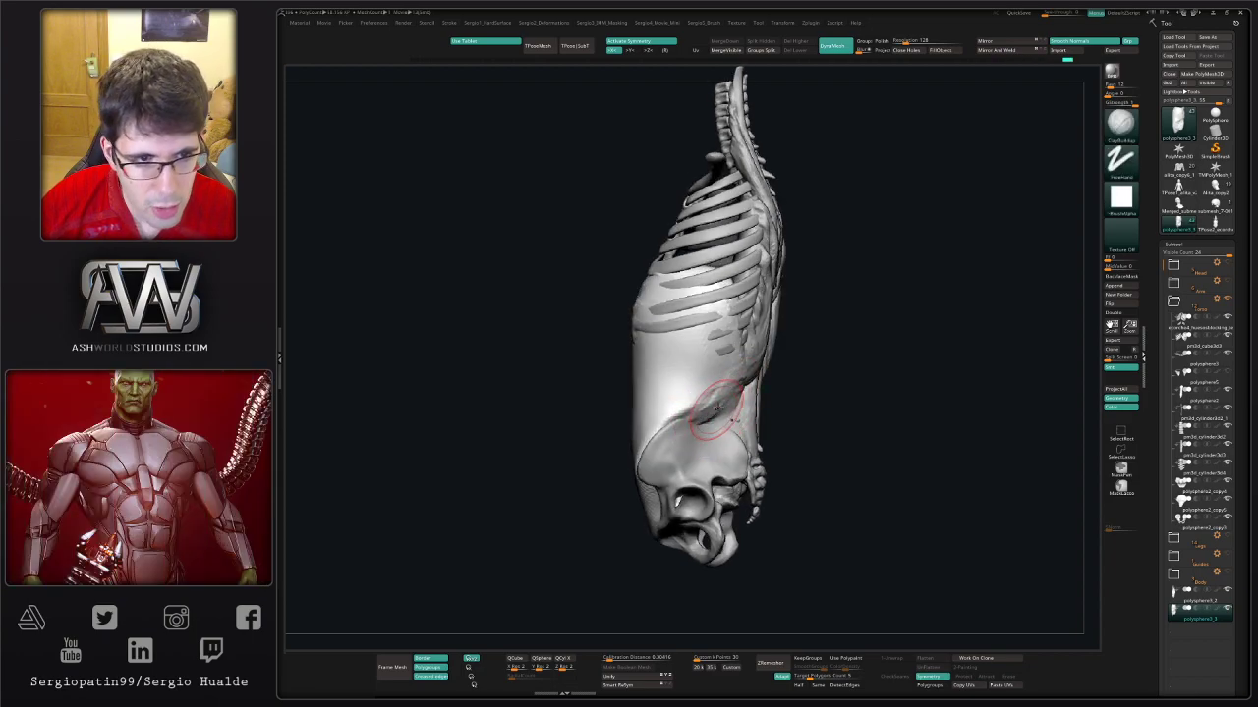
pyautogui.moveTo(701, 419)
pyautogui.mouseDown(button='right')
pyautogui.moveTo(685, 394)
pyautogui.moveTo(674, 421)
pyautogui.moveTo(718, 389)
pyautogui.moveTo(747, 419)
pyautogui.moveTo(786, 417)
pyautogui.moveTo(684, 394)
pyautogui.moveTo(703, 416)
pyautogui.moveTo(719, 363)
pyautogui.moveTo(710, 391)
pyautogui.mouseUp(button='right')
# - Smooth the lower abdomen, then make the rib piece the active subtool
pyautogui.press('shift')
pyautogui.press('shift')
pyautogui.press('s')
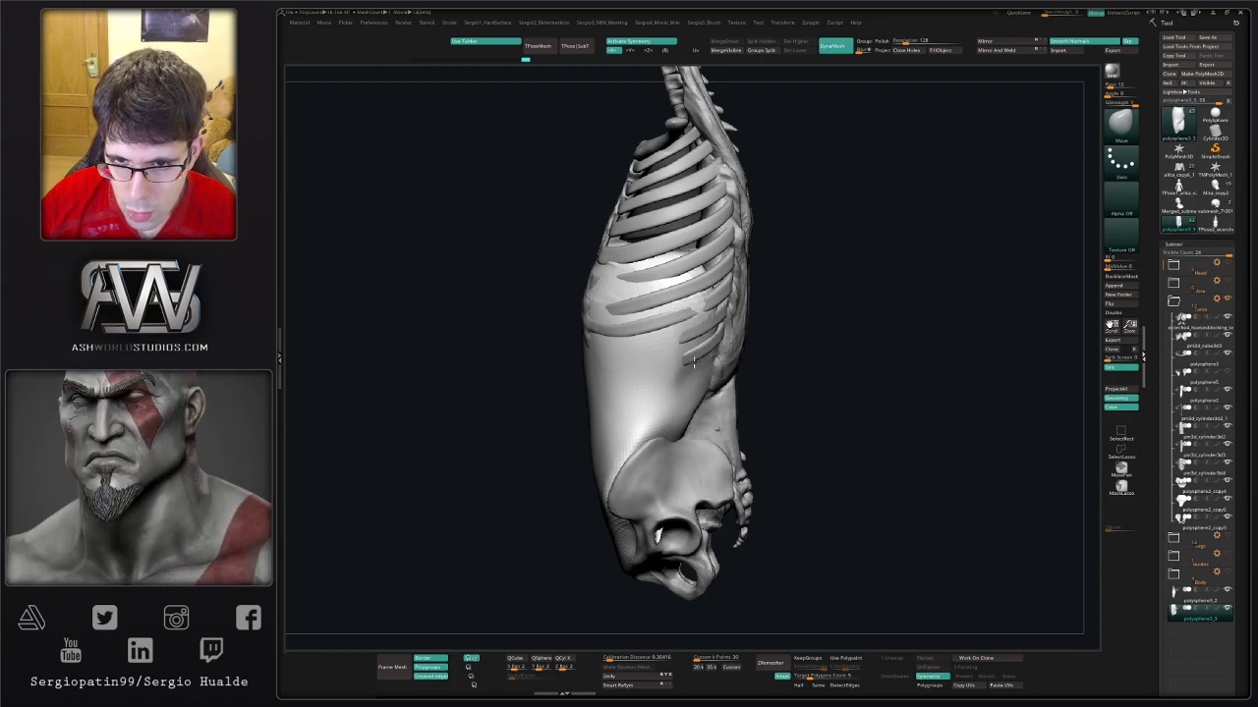
pyautogui.keyDown('alt'); pyautogui.click(705, 346); pyautogui.keyUp('alt')
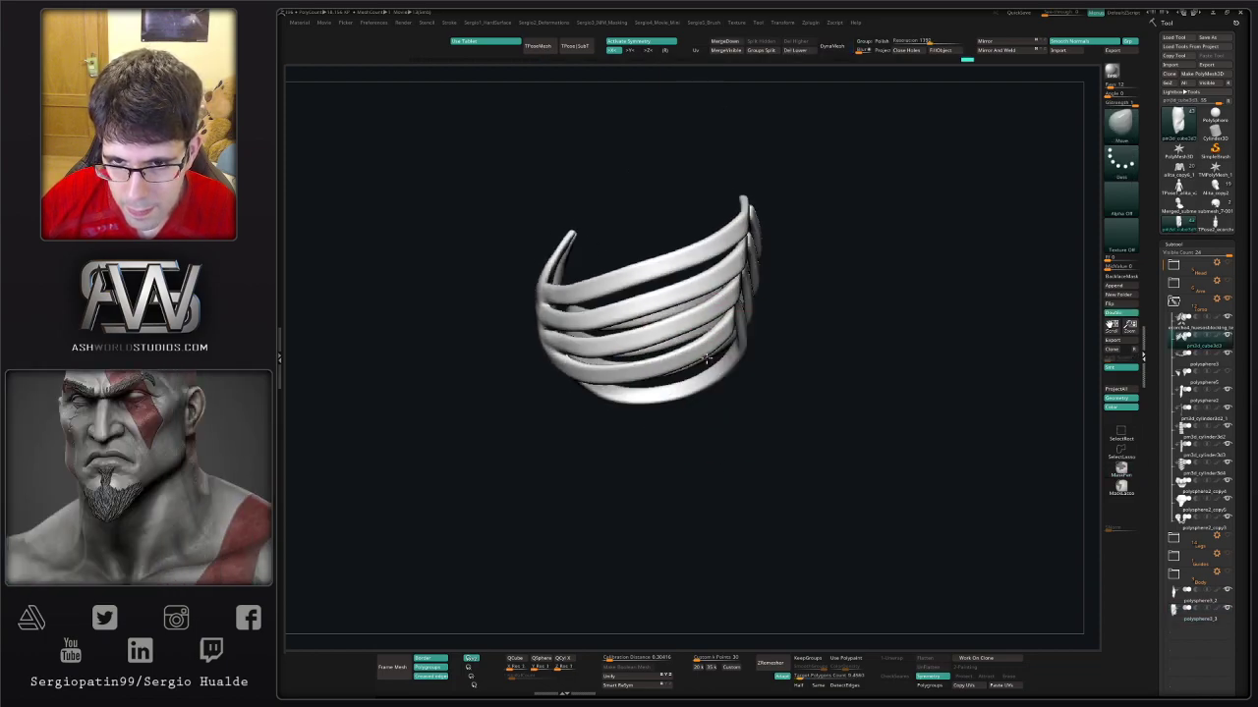
# - Briefly solo the rib piece, then bring all subtools back into view
pyautogui.moveTo(705, 346); pyautogui.dragTo(732, 271, button='right')
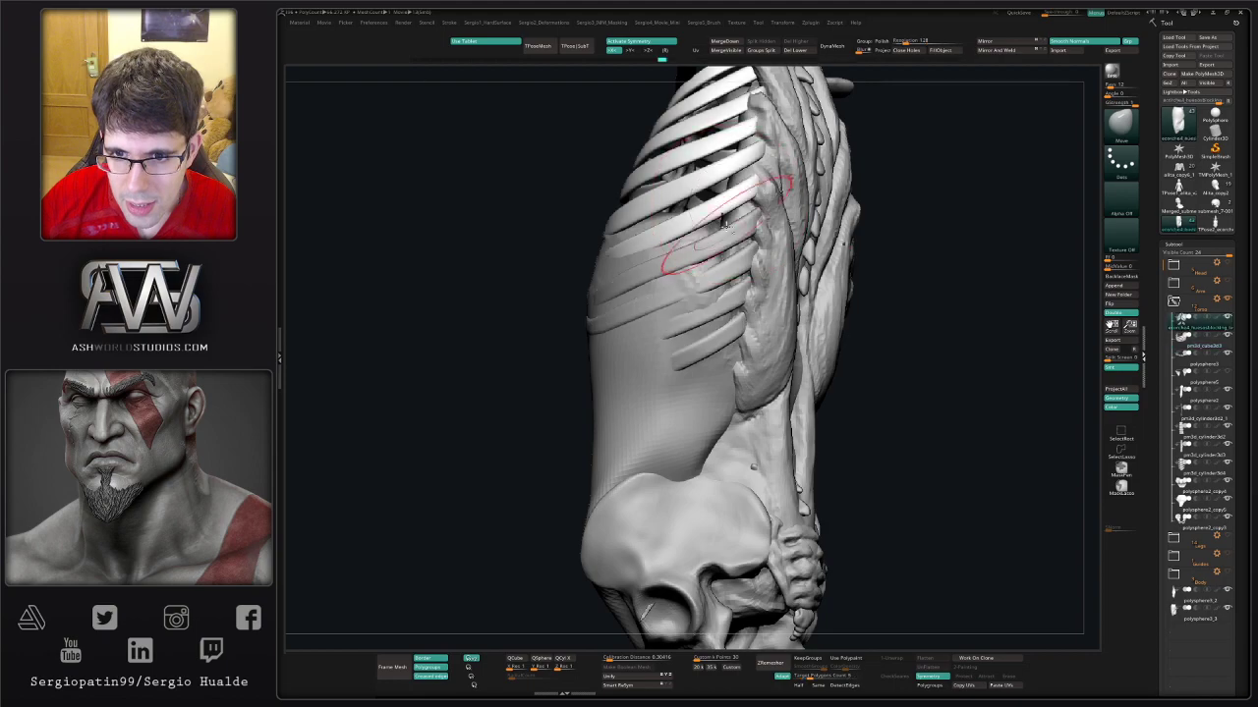
pyautogui.keyDown('ctrl'); pyautogui.keyDown('shift'); pyautogui.click(735, 295); pyautogui.keyUp('shift'); pyautogui.keyUp('ctrl')
pyautogui.moveTo(735, 315)
pyautogui.mouseDown(button='right')
pyautogui.moveTo(765, 344)
pyautogui.moveTo(730, 385)
pyautogui.moveTo(777, 355)
pyautogui.mouseUp(button='right')
pyautogui.keyDown('ctrl'); pyautogui.keyDown('shift'); pyautogui.click(765, 344); pyautogui.keyUp('shift'); pyautogui.keyUp('ctrl')
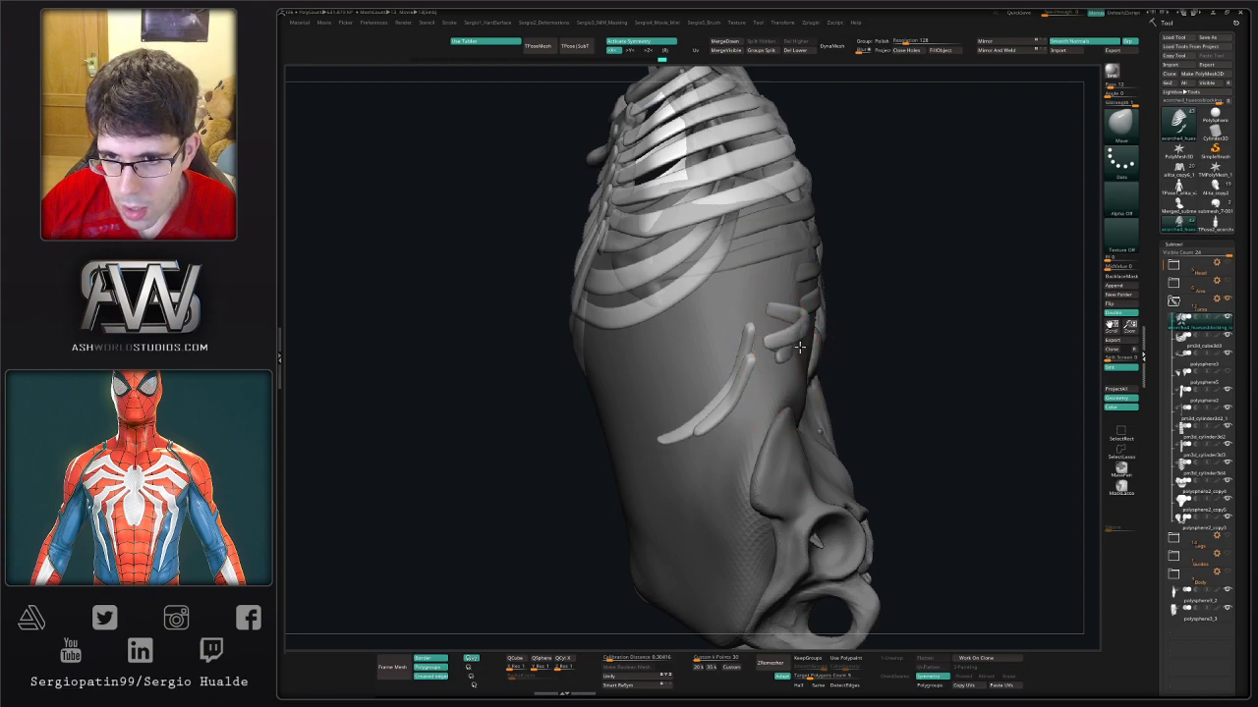
# - Hide the outer body shell and make the back-muscle subtool visible again over the spine
pyautogui.moveTo(809, 343); pyautogui.dragTo(843, 315, button='right')
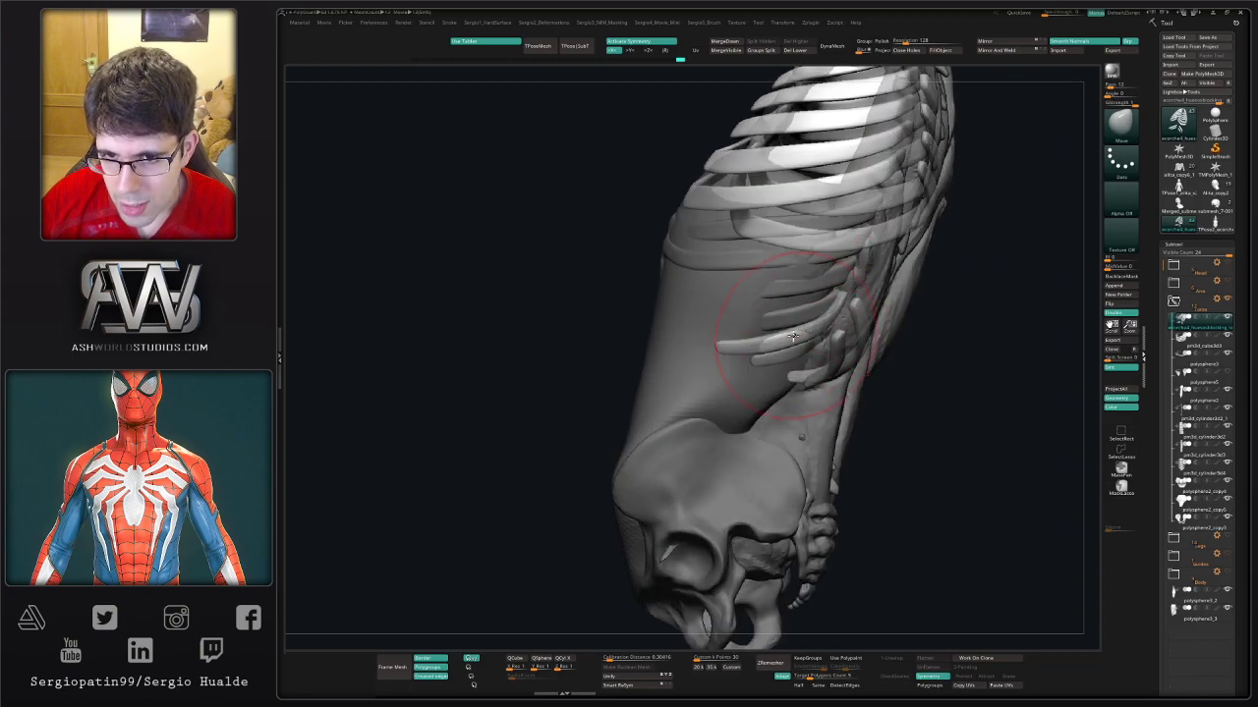
pyautogui.moveTo(749, 353); pyautogui.dragTo(829, 309, button='right')
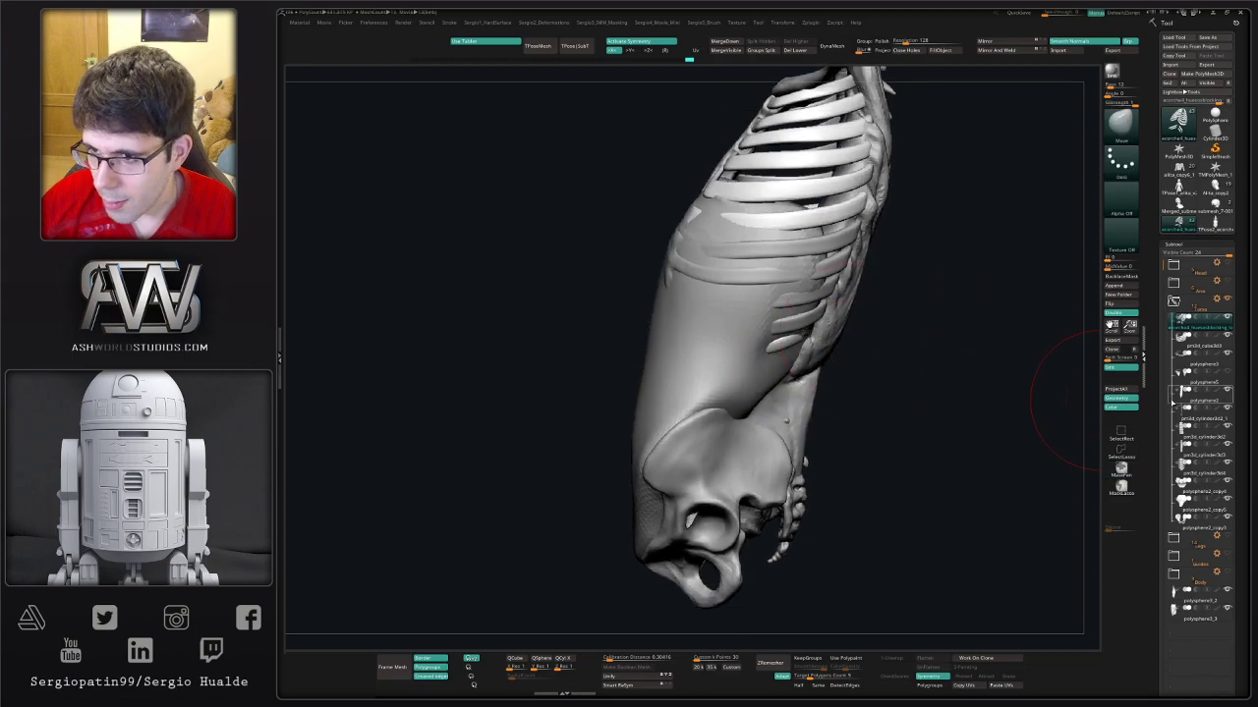
pyautogui.click(1228, 610)
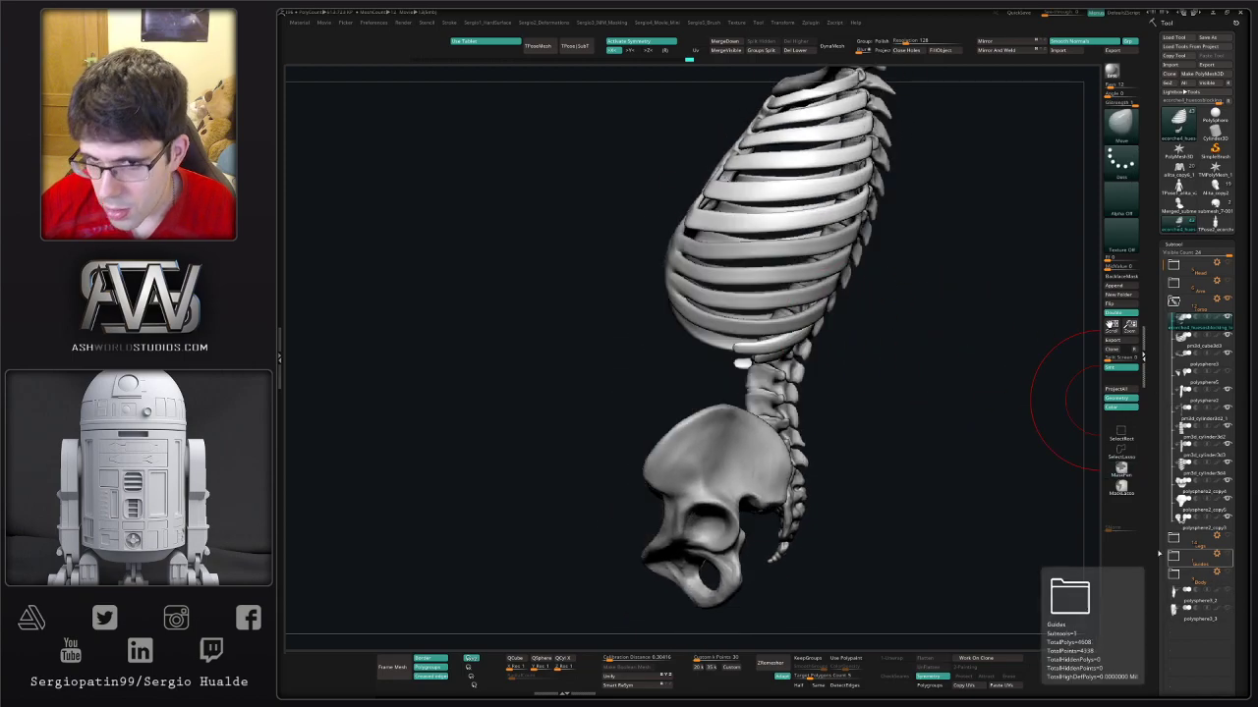
pyautogui.moveTo(1022, 413)
pyautogui.mouseDown(button='right')
pyautogui.moveTo(930, 408)
pyautogui.moveTo(840, 344)
pyautogui.moveTo(890, 339)
pyautogui.moveTo(853, 336)
pyautogui.moveTo(880, 388)
pyautogui.mouseUp(button='right')
pyautogui.press('f')
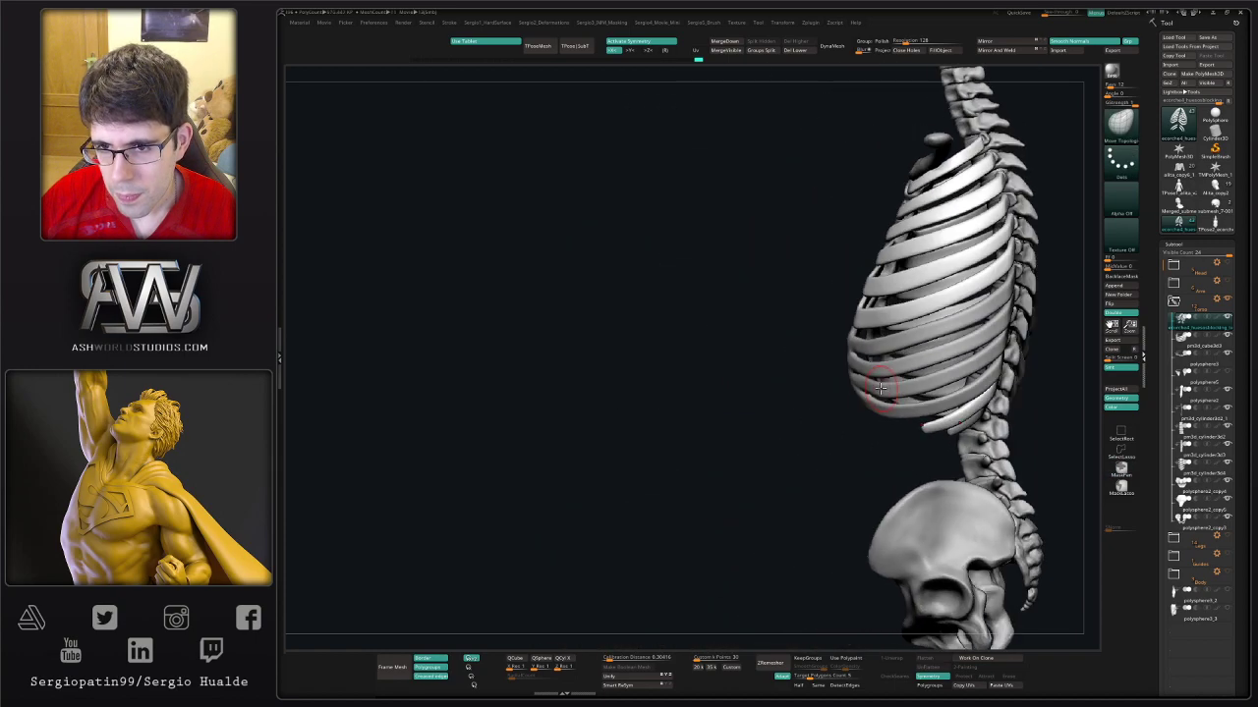
pyautogui.moveTo(969, 400); pyautogui.dragTo(1000, 423, button='right')
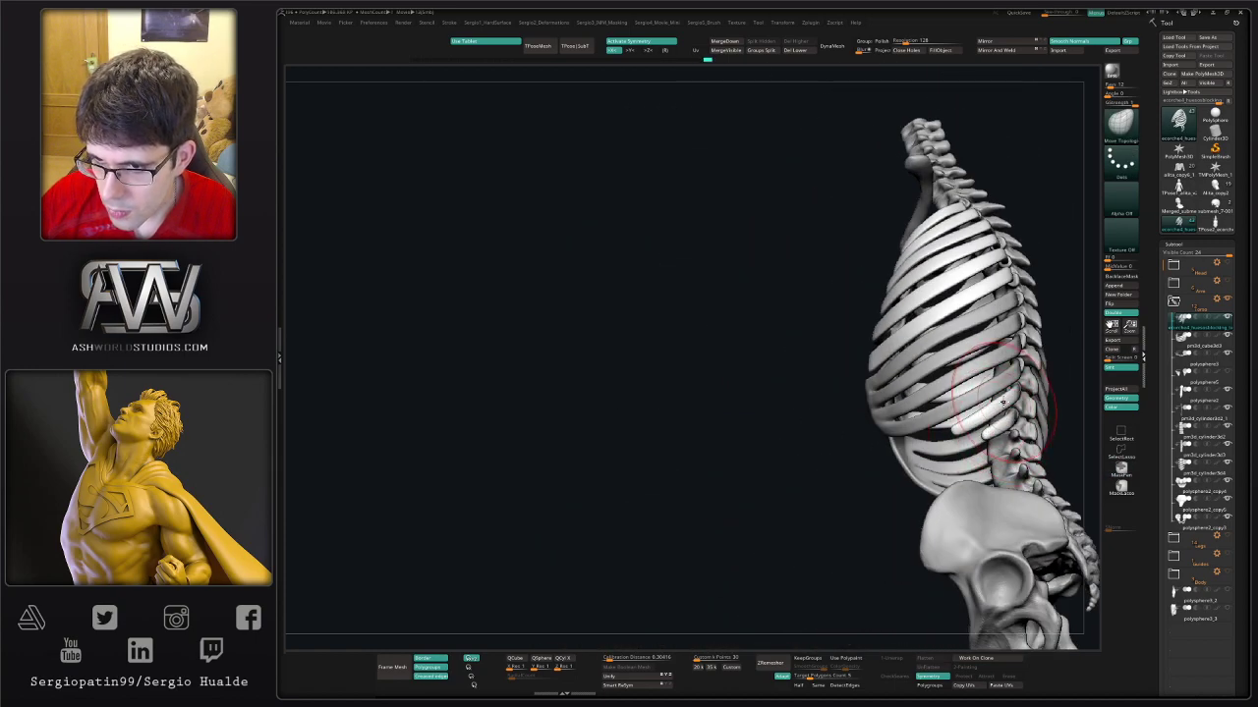
pyautogui.moveTo(992, 411)
pyautogui.mouseDown(button='right')
pyautogui.moveTo(858, 496)
pyautogui.moveTo(1016, 449)
pyautogui.moveTo(936, 424)
pyautogui.mouseUp(button='right')
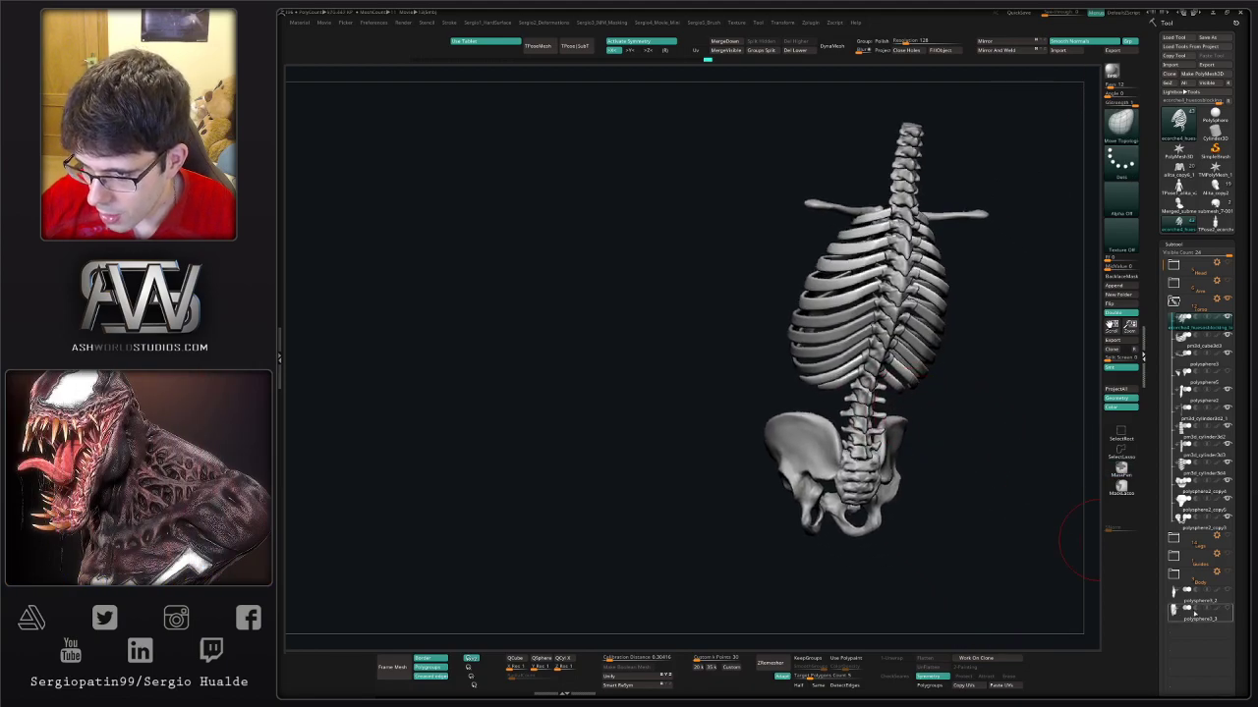
pyautogui.click(1225, 594)
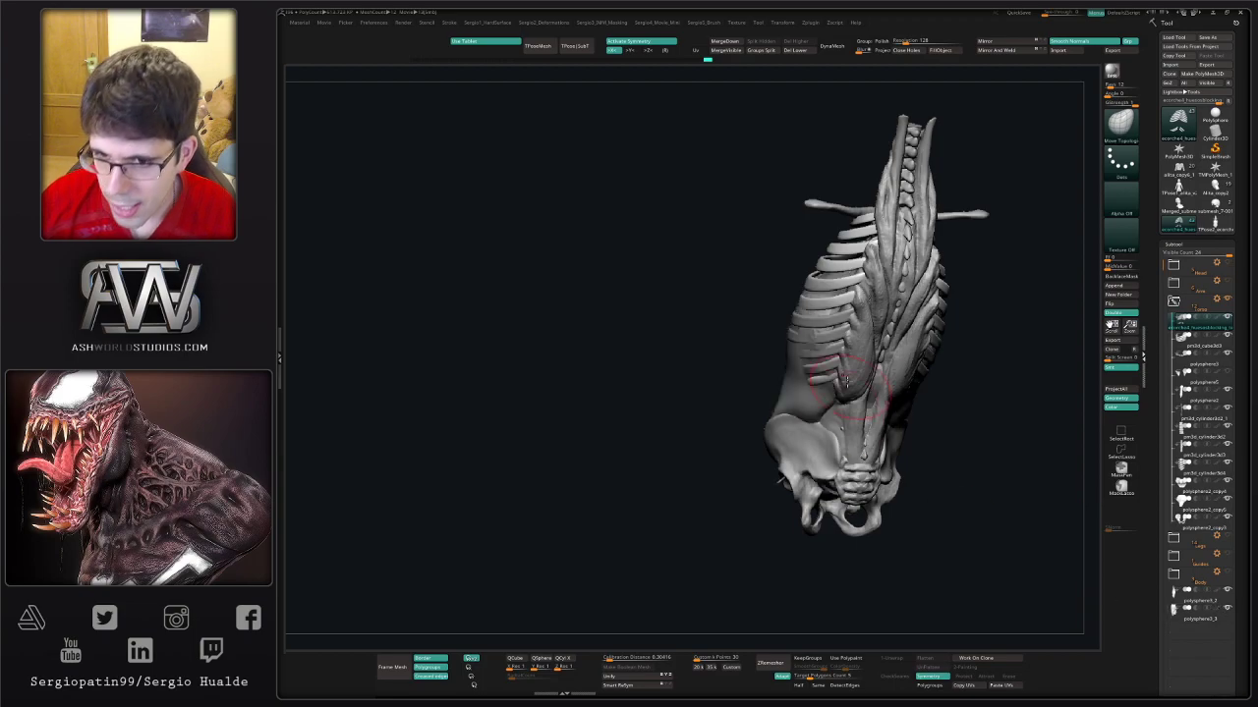
# - Select the abdominal-wall shell subtool and switch to ClayBuildup, briefly isolating the rib pieces
pyautogui.moveTo(843, 383); pyautogui.dragTo(817, 356, button='right')
pyautogui.keyDown('alt'); pyautogui.click(816, 356); pyautogui.keyUp('alt')
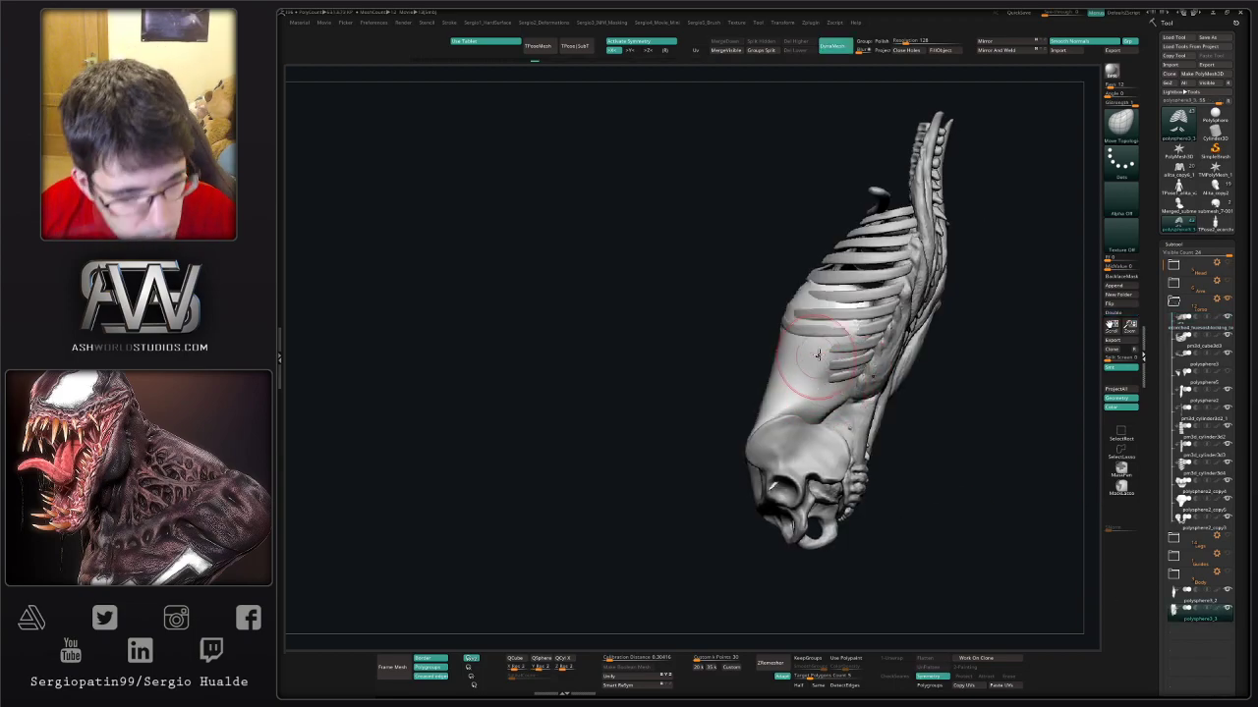
pyautogui.moveTo(796, 374); pyautogui.dragTo(803, 372, button='right')
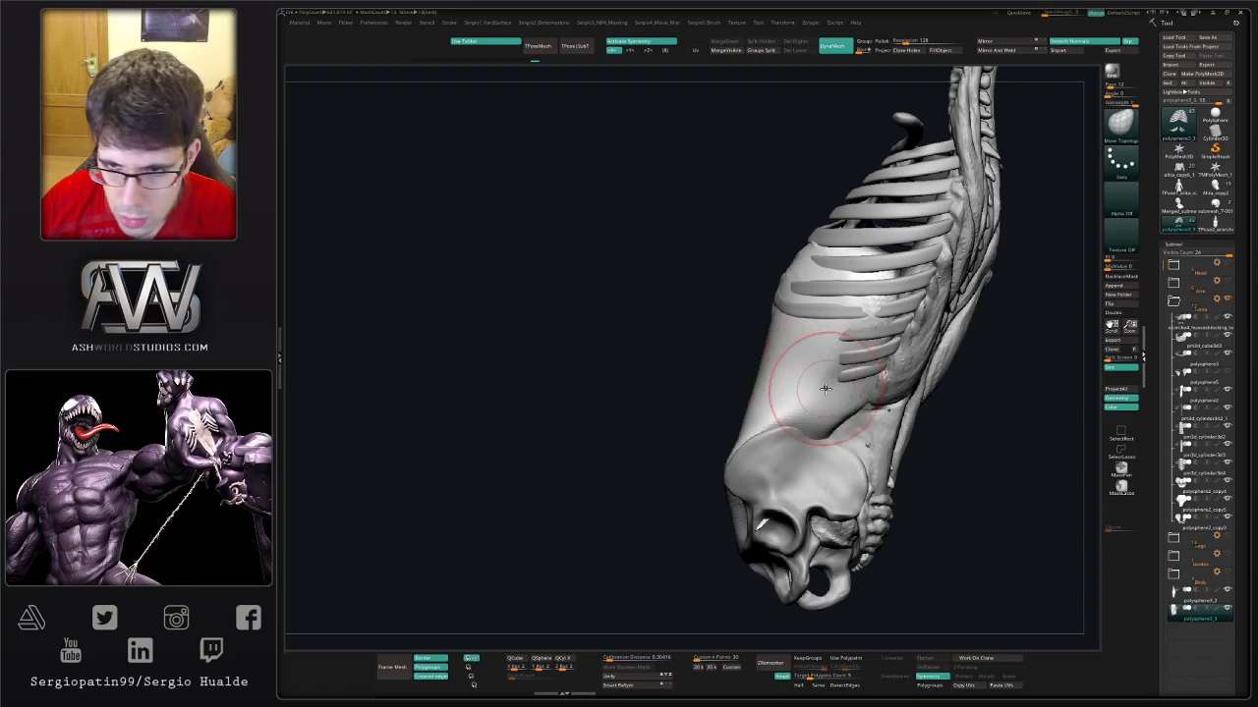
pyautogui.moveTo(818, 378)
pyautogui.mouseDown(button='right')
pyautogui.moveTo(831, 348)
pyautogui.moveTo(845, 388)
pyautogui.mouseUp(button='right')
pyautogui.press('b')
pyautogui.press('c')
pyautogui.press('b')
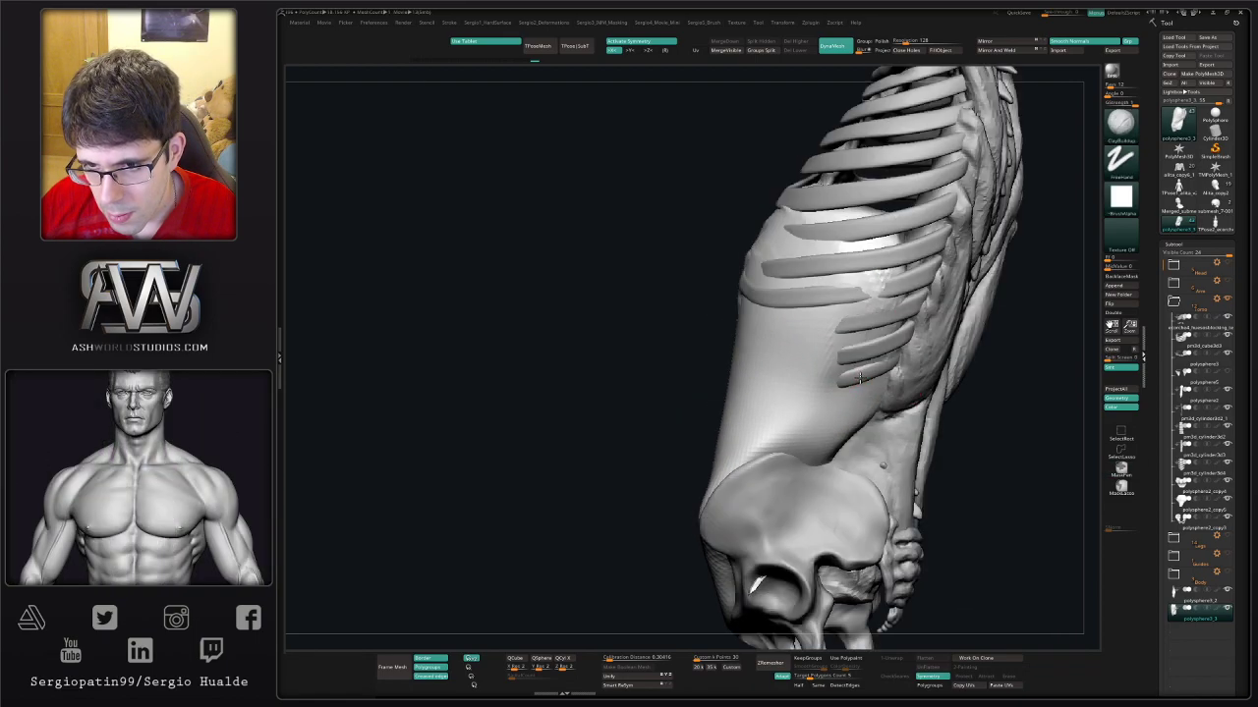
pyautogui.keyDown('alt'); pyautogui.click(845, 387); pyautogui.keyUp('alt')
pyautogui.keyDown('alt'); pyautogui.click(853, 381); pyautogui.keyUp('alt')
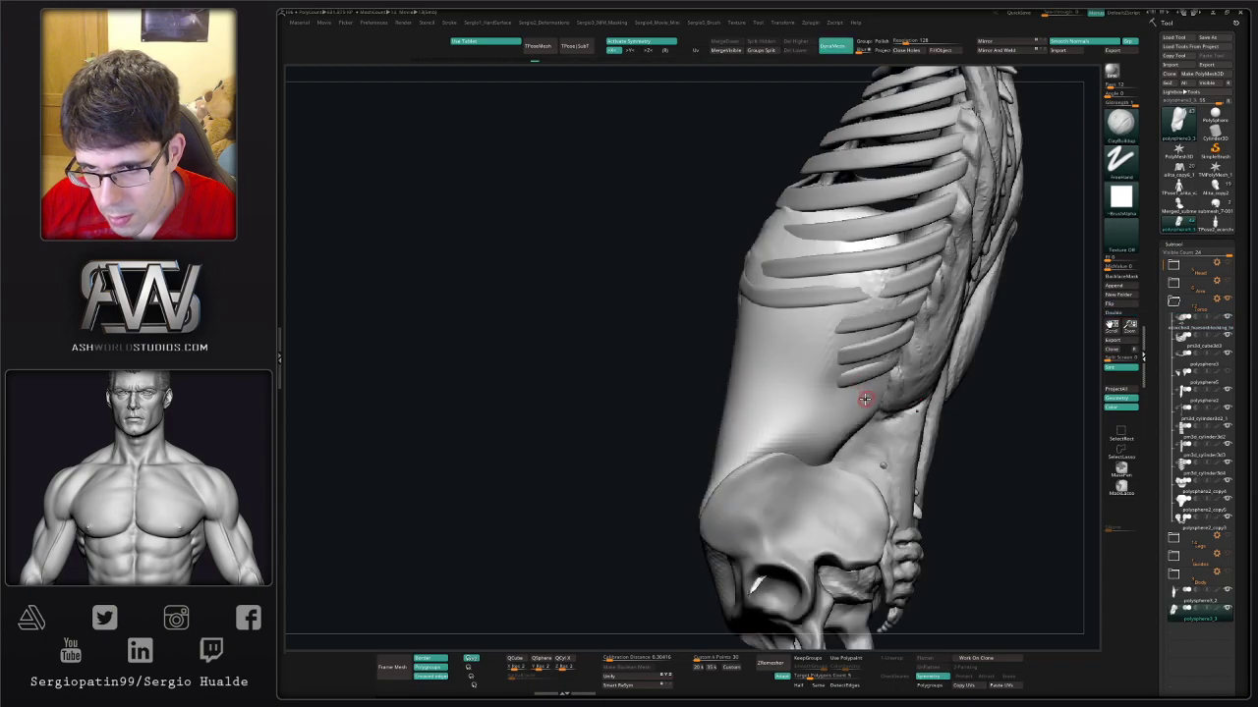
# - Build up two diagonal ClayBuildup strips on the flank beneath the lower ribs
pyautogui.moveTo(861, 390); pyautogui.dragTo(863, 395, button='right')
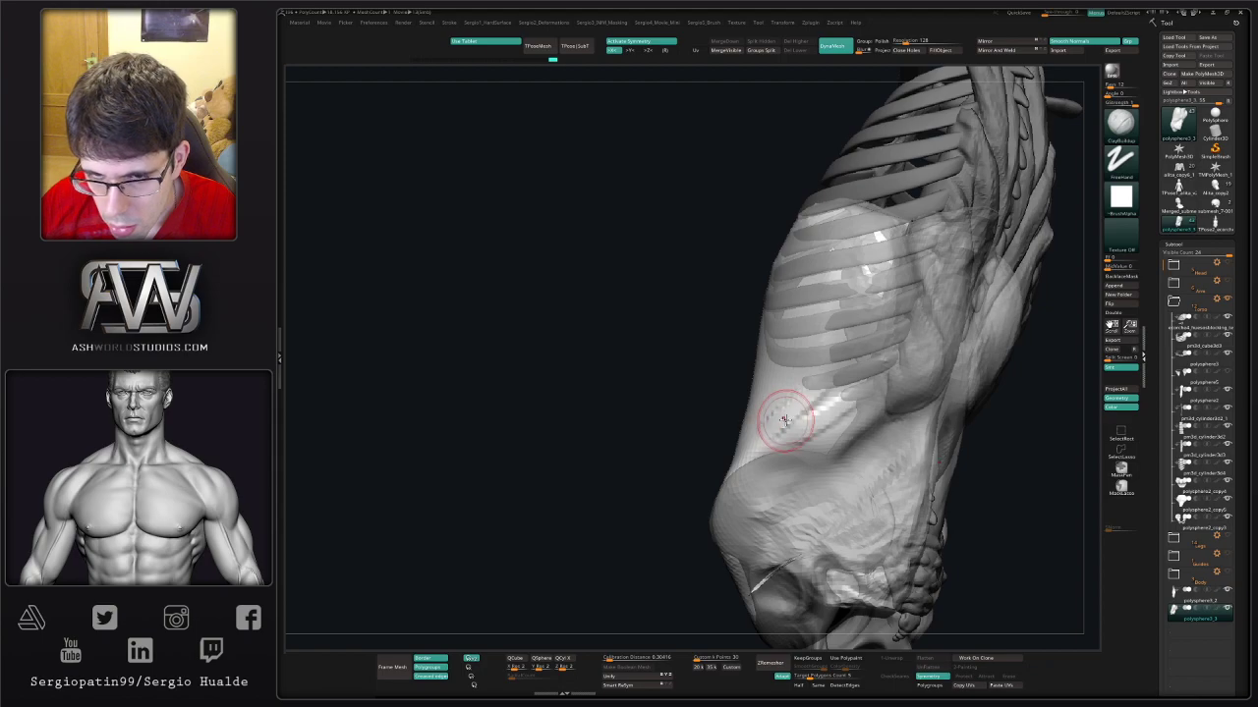
pyautogui.moveTo(808, 395); pyautogui.dragTo(780, 441, button='right')
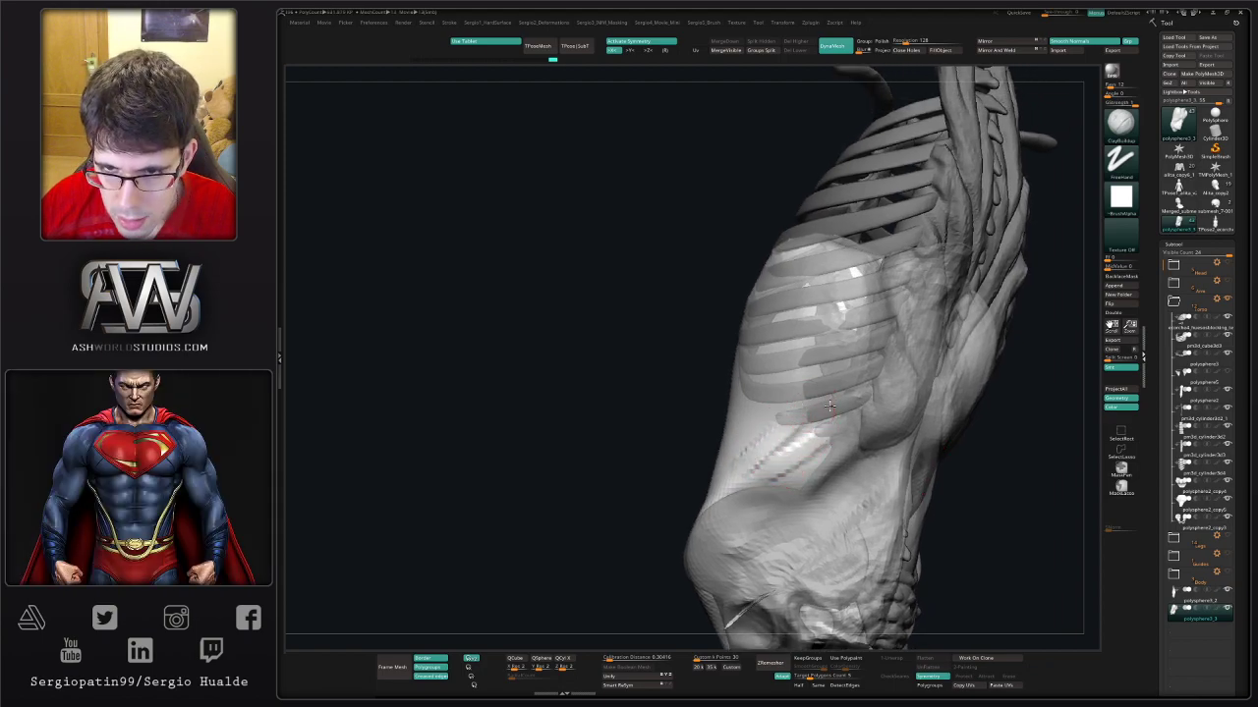
pyautogui.moveTo(831, 405); pyautogui.dragTo(814, 379, button='right')
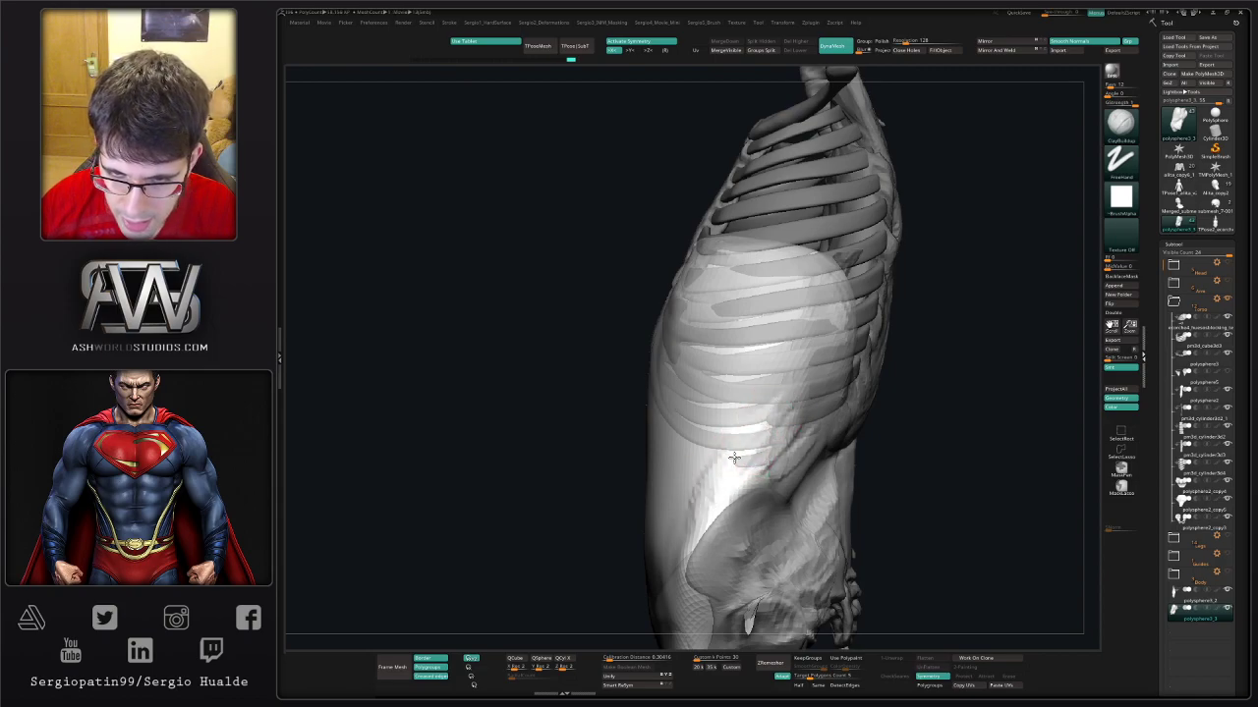
pyautogui.moveTo(730, 469); pyautogui.dragTo(789, 404, button='right')
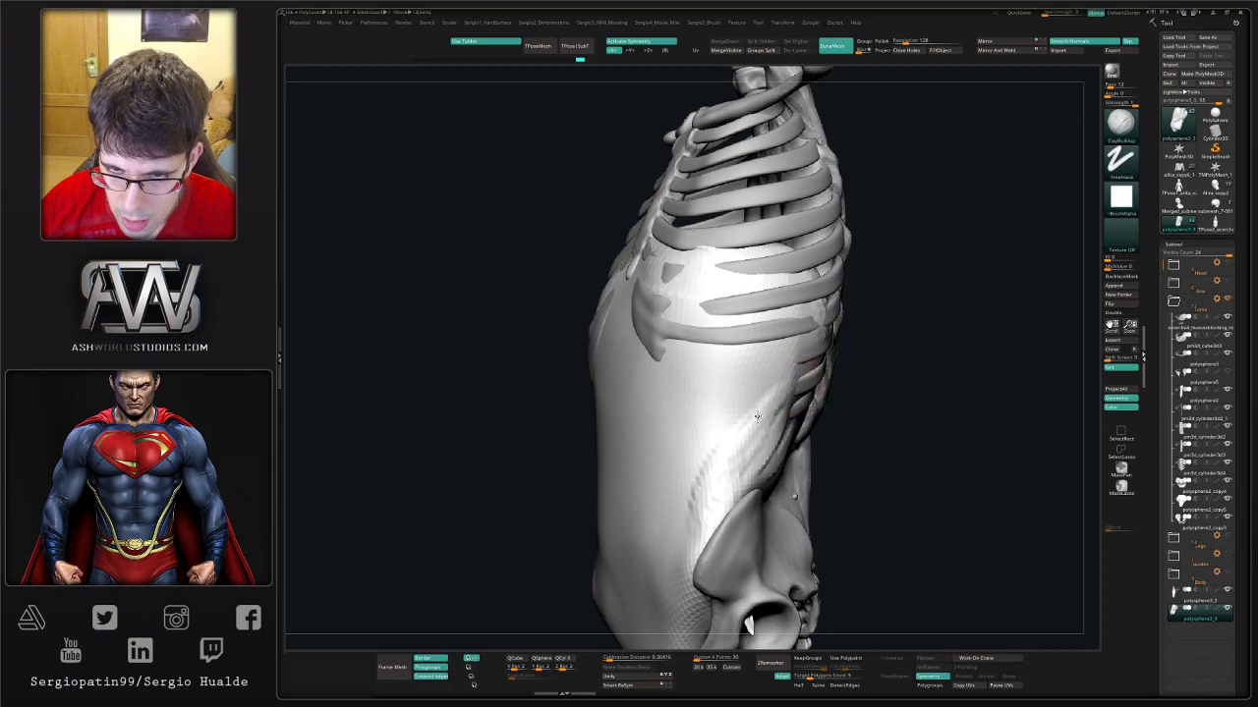
pyautogui.moveTo(701, 482); pyautogui.dragTo(766, 404)
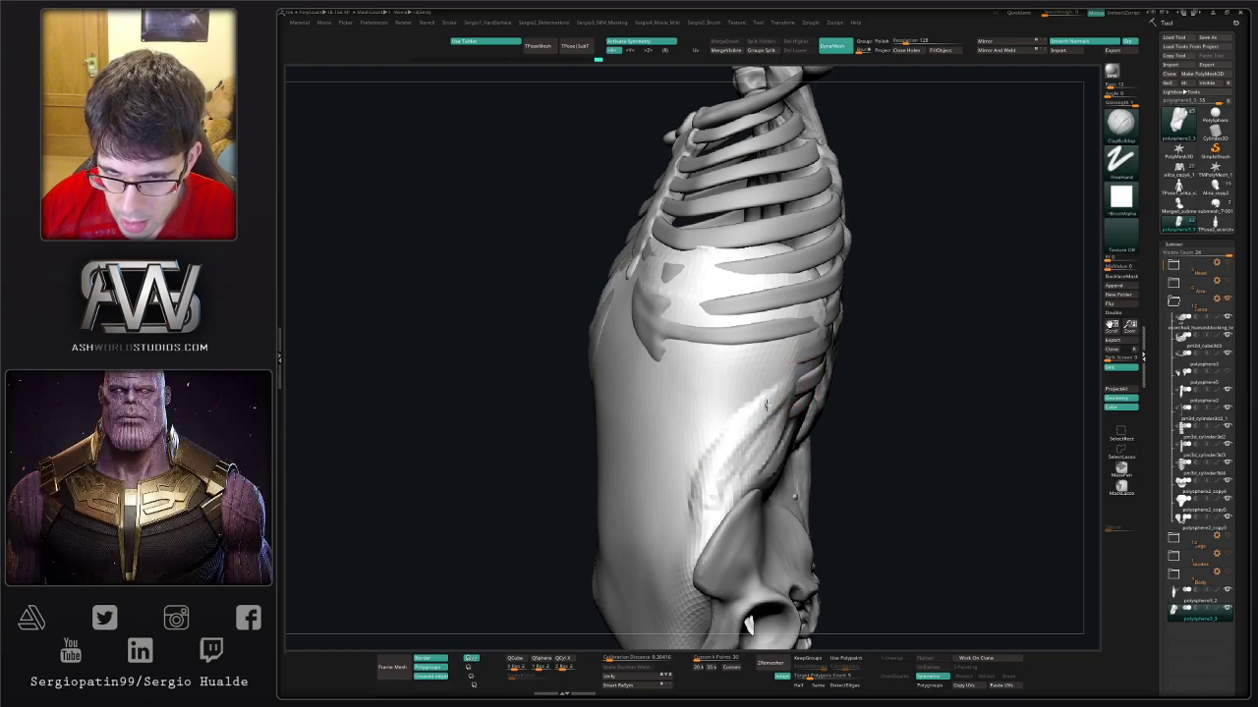
pyautogui.moveTo(766, 405); pyautogui.dragTo(732, 489, button='right')
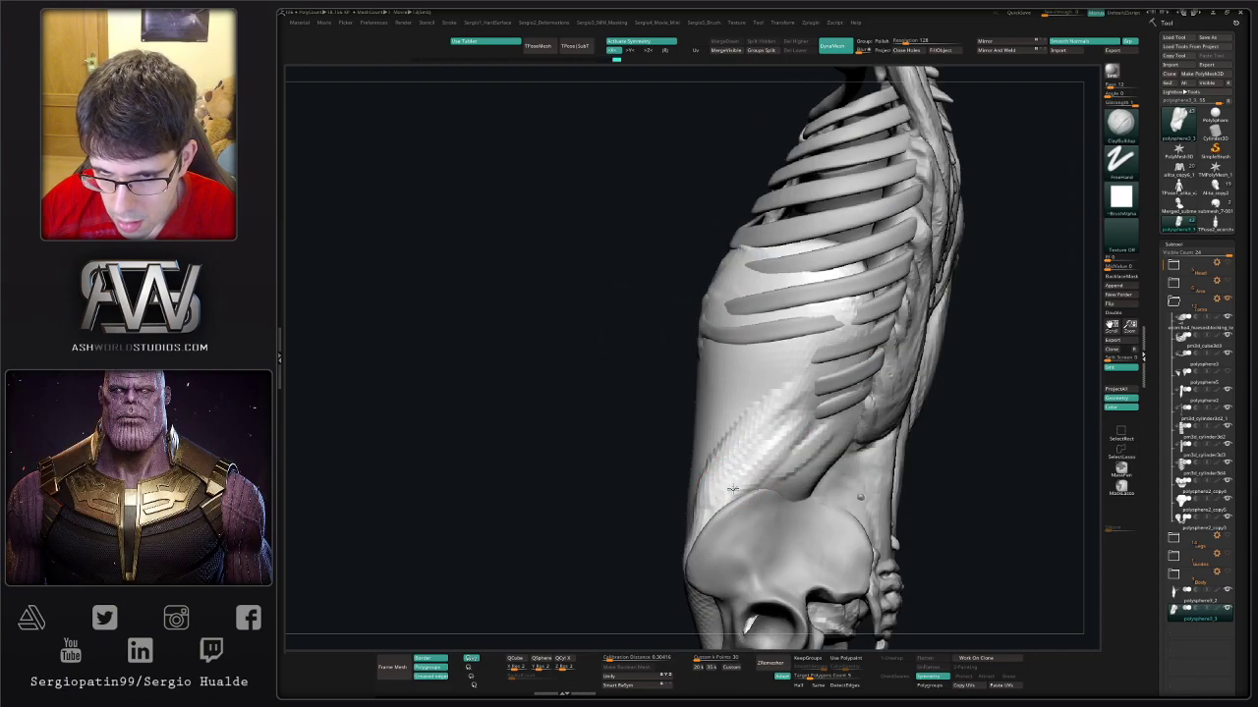
pyautogui.moveTo(732, 488); pyautogui.dragTo(785, 477)
pyautogui.moveTo(827, 442); pyautogui.dragTo(821, 454, button='right')
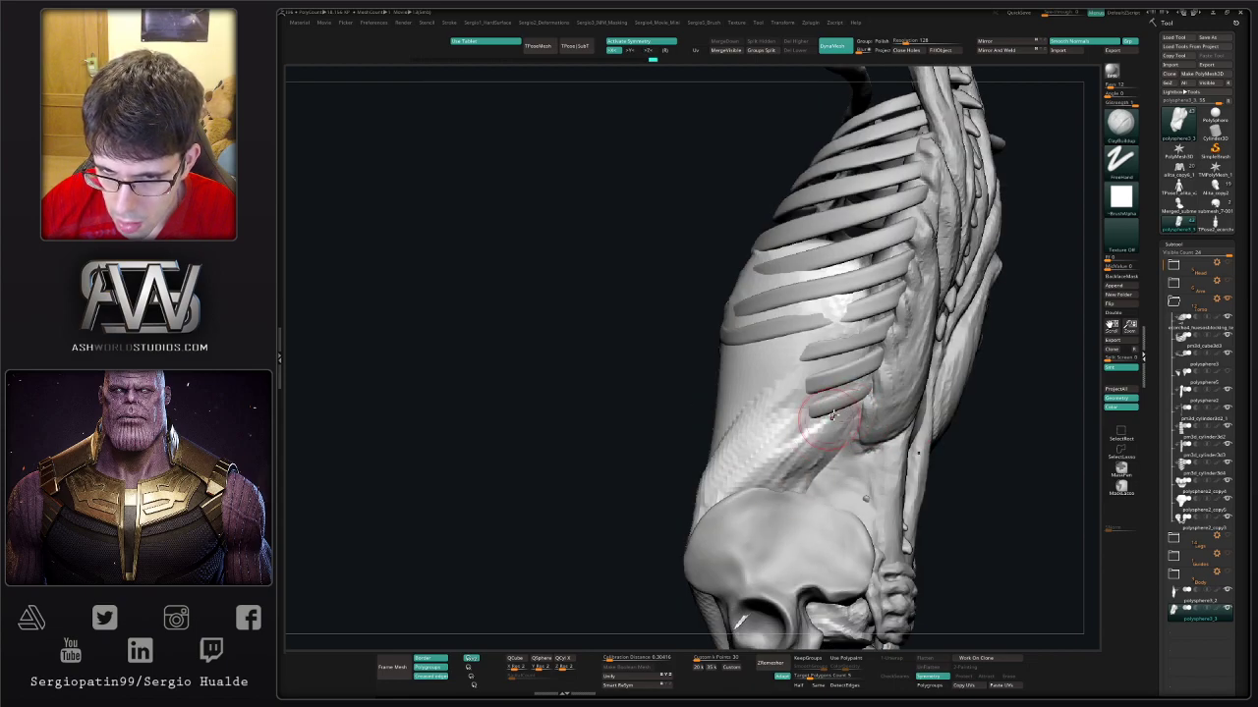
# - Swap between DamStandard and ClayBuildup while orbiting to a straight front view of the torso
pyautogui.press('b')
pyautogui.press('d')
pyautogui.press('s')
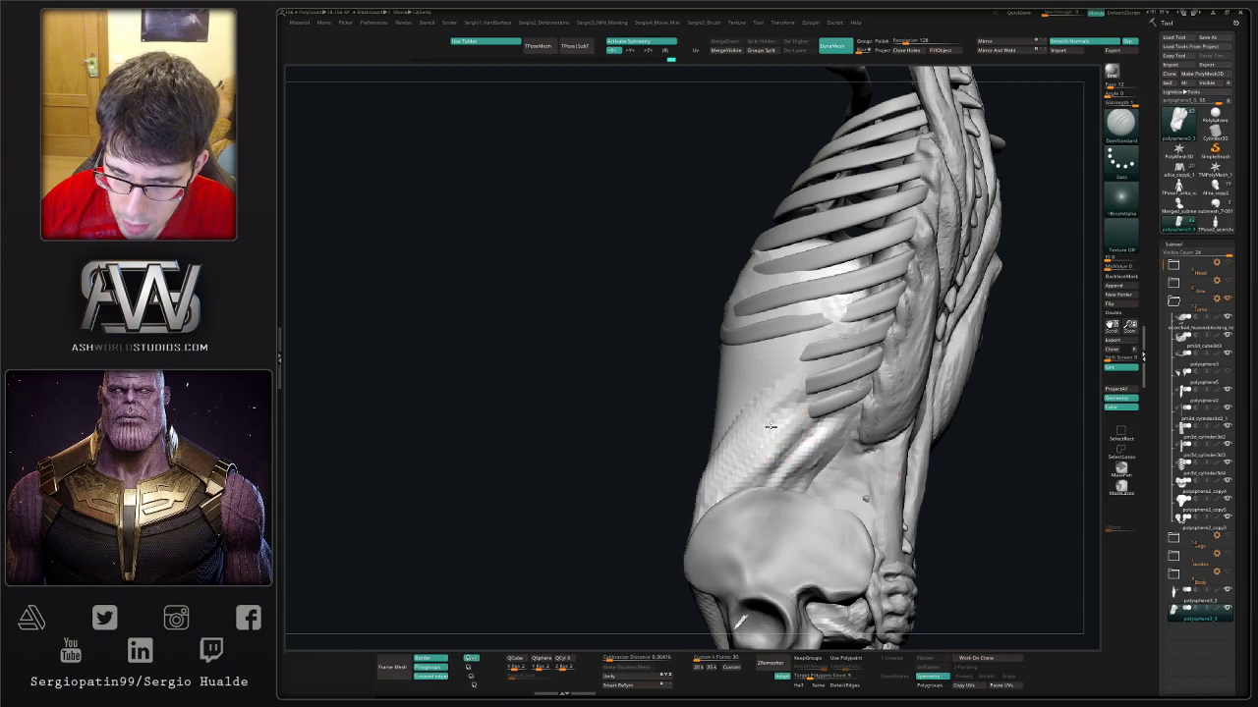
pyautogui.moveTo(724, 449); pyautogui.dragTo(774, 398, button='right')
pyautogui.moveTo(679, 454)
pyautogui.mouseDown(button='right')
pyautogui.moveTo(732, 403)
pyautogui.moveTo(714, 402)
pyautogui.mouseUp(button='right')
pyautogui.press('b')
pyautogui.press('c')
pyautogui.press('b')
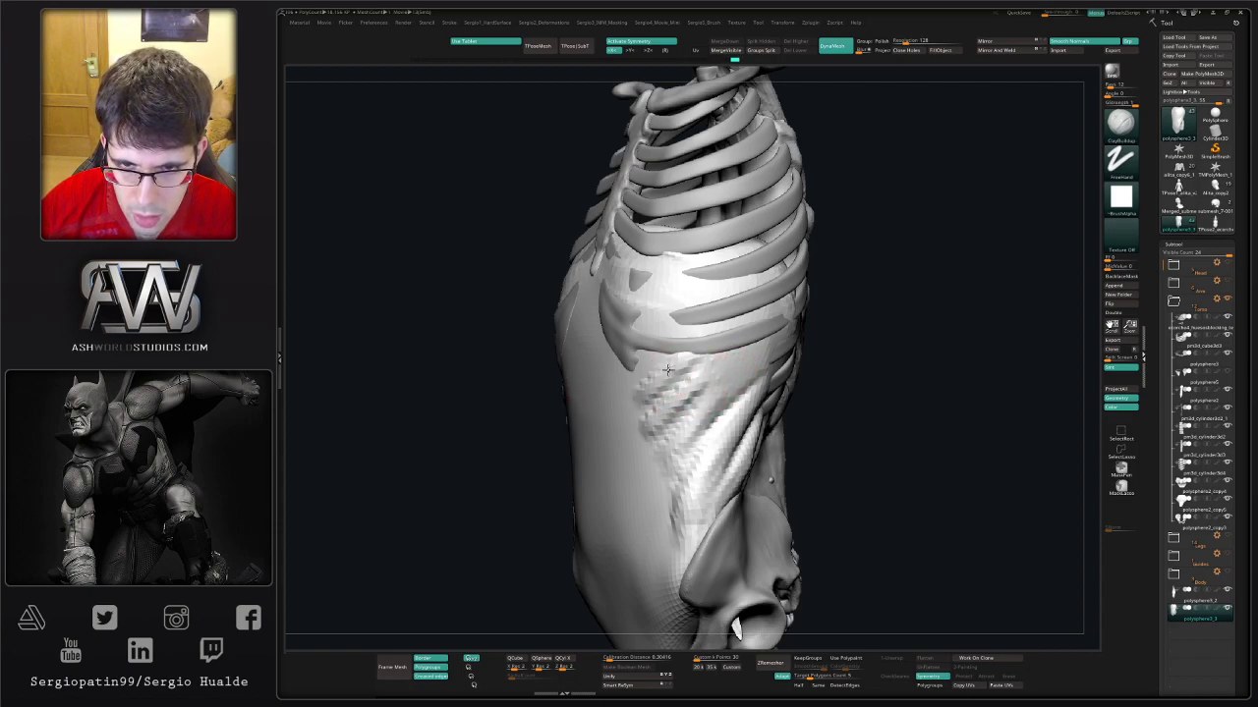
pyautogui.moveTo(657, 368)
pyautogui.mouseDown(button='right')
pyautogui.moveTo(674, 331)
pyautogui.moveTo(698, 388)
pyautogui.mouseUp(button='right')
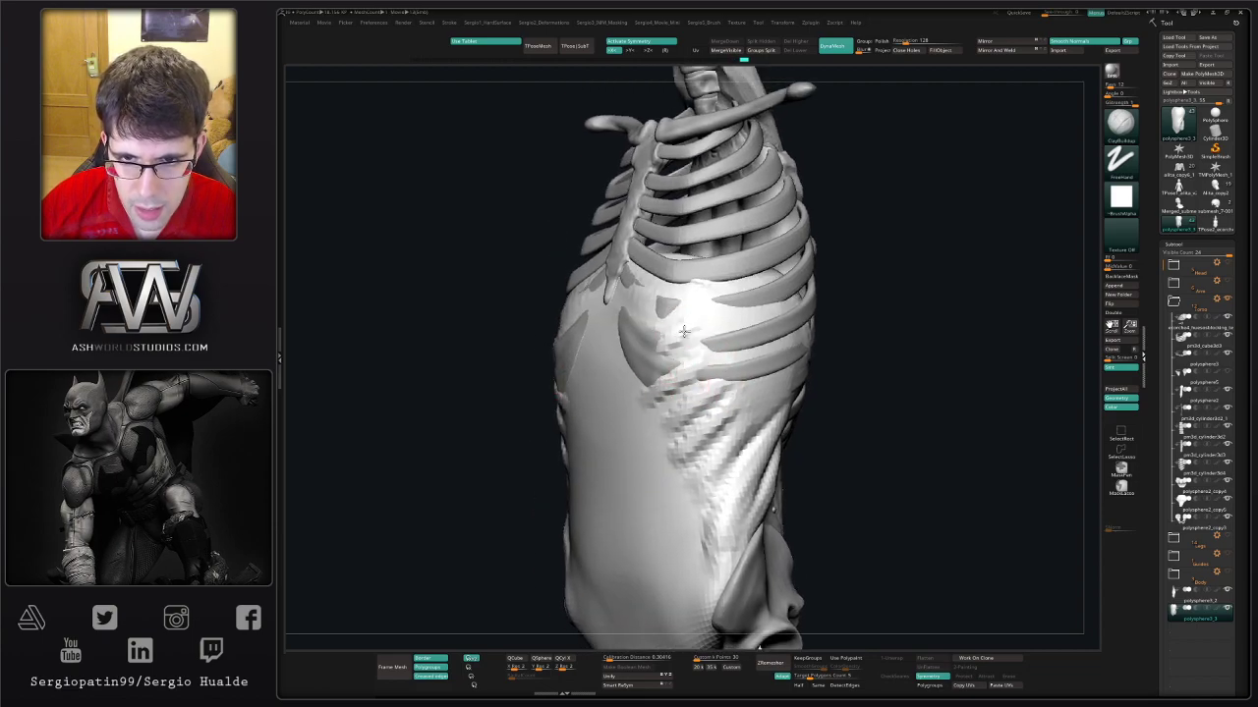
pyautogui.moveTo(734, 379)
pyautogui.keyDown('shift'); pyautogui.mouseDown(button='right')
pyautogui.moveTo(711, 366)
pyautogui.moveTo(738, 368)
pyautogui.moveTo(724, 343)
pyautogui.mouseUp(button='right'); pyautogui.keyUp('shift')
# - Build up the shell surface just below the ribs with ClayBuildup from the front
pyautogui.press('b')
pyautogui.press('d')
pyautogui.press('s')
pyautogui.press('b')
pyautogui.press('c')
pyautogui.press('b')
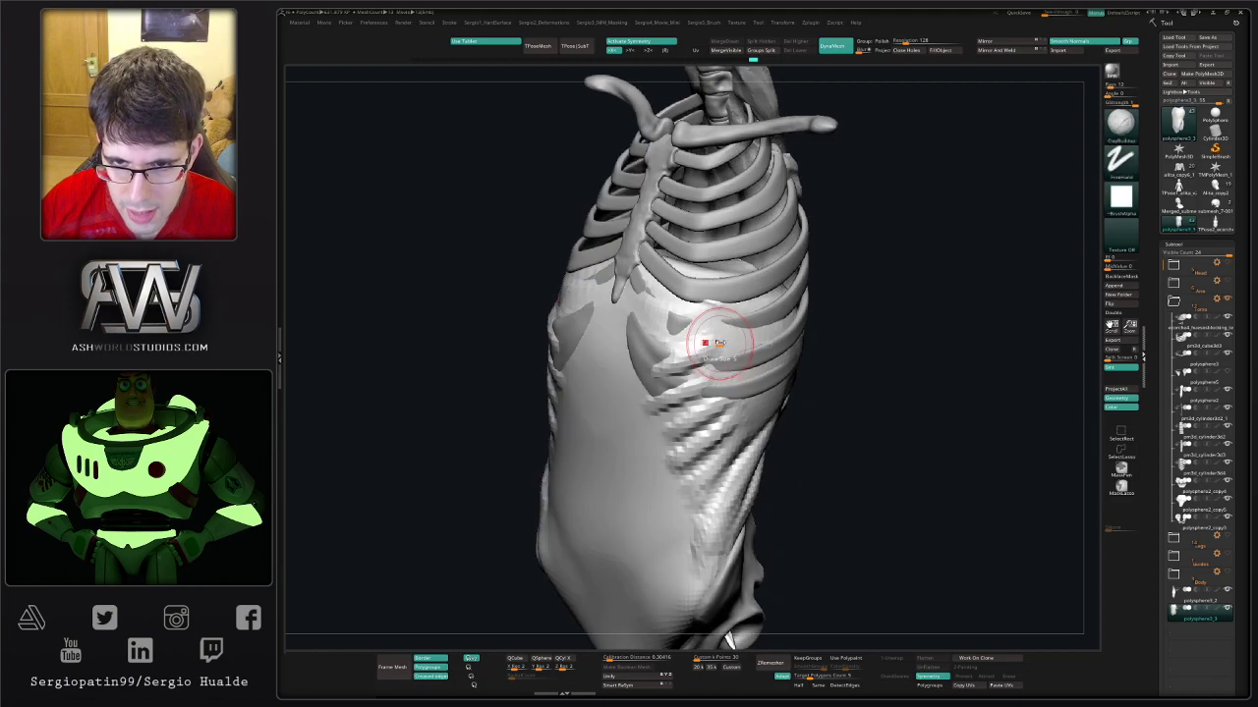
pyautogui.moveTo(717, 328); pyautogui.dragTo(668, 362)
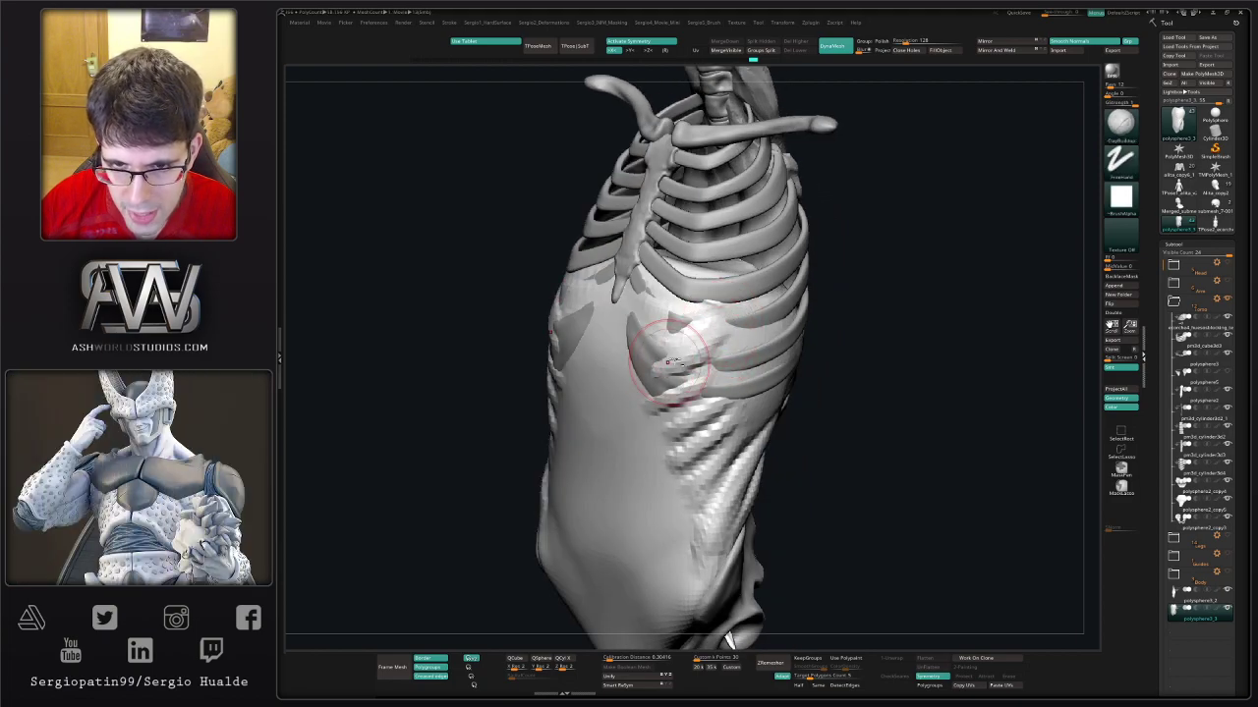
pyautogui.moveTo(667, 372)
pyautogui.mouseDown(button='right')
pyautogui.moveTo(641, 391)
pyautogui.moveTo(641, 375)
pyautogui.mouseUp(button='right')
pyautogui.press('b')
pyautogui.press('m')
pyautogui.press('v')
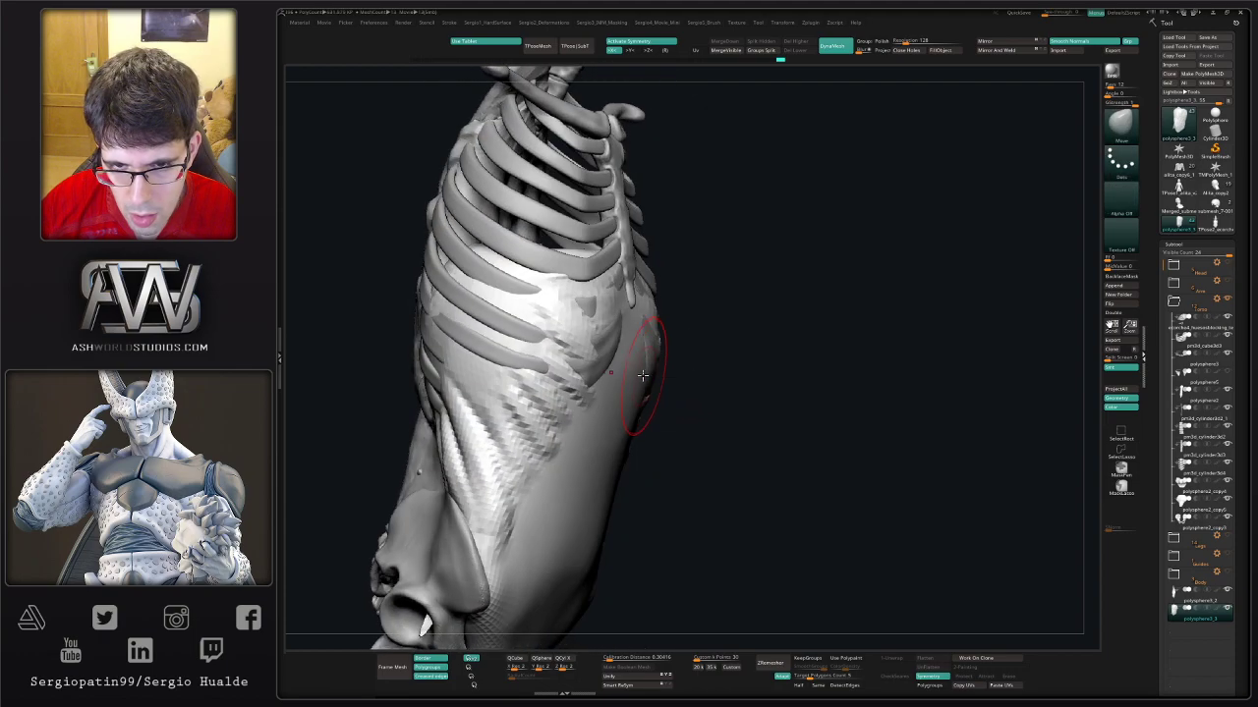
# - Bulge the right flank outward with Move, then smooth the bumpy upper abdomen below the ribs
pyautogui.moveTo(639, 359); pyautogui.dragTo(647, 359)
pyautogui.moveTo(649, 383)
pyautogui.mouseDown(button='right')
pyautogui.moveTo(656, 393)
pyautogui.moveTo(612, 368)
pyautogui.mouseUp(button='right')
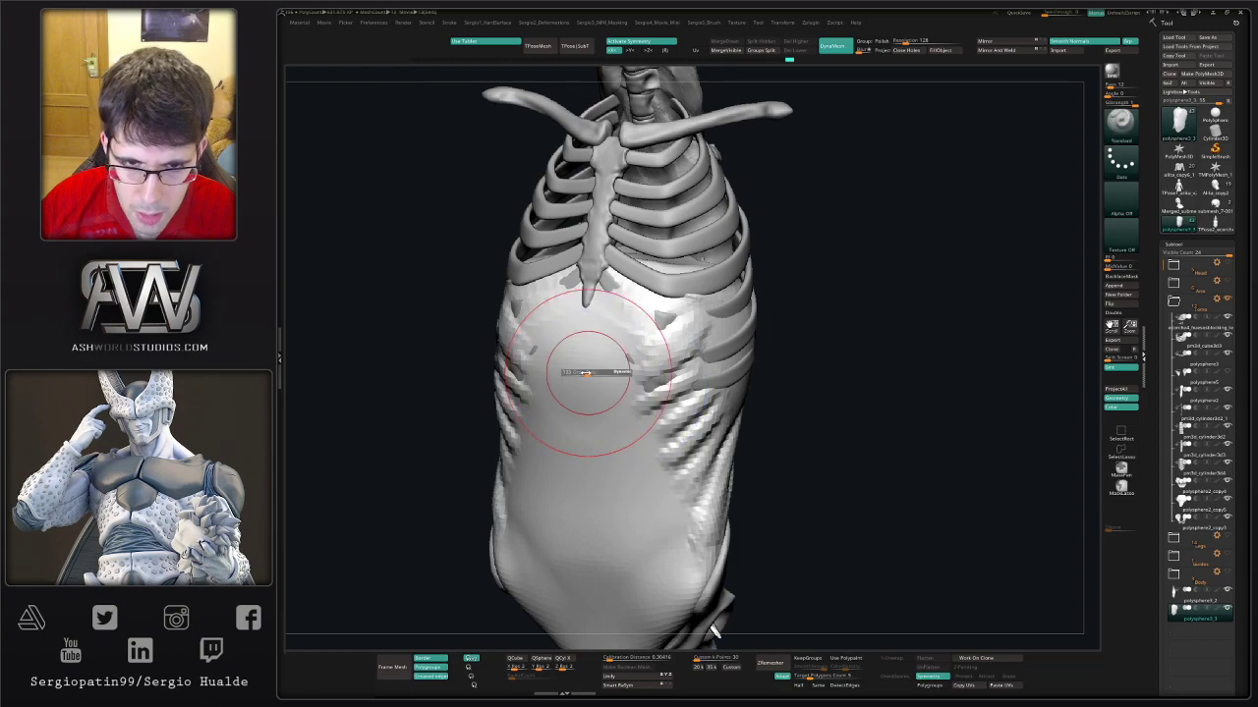
pyautogui.moveTo(590, 361); pyautogui.dragTo(590, 363)
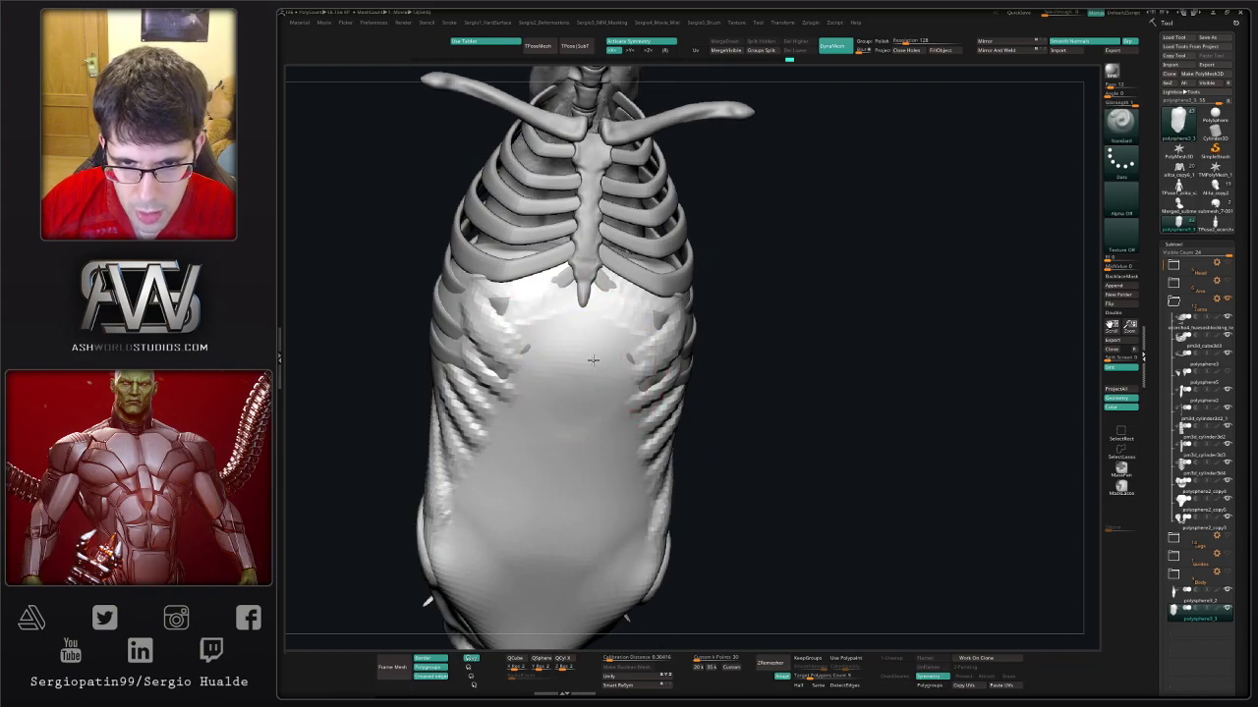
pyautogui.moveTo(590, 362); pyautogui.dragTo(663, 436, button='right')
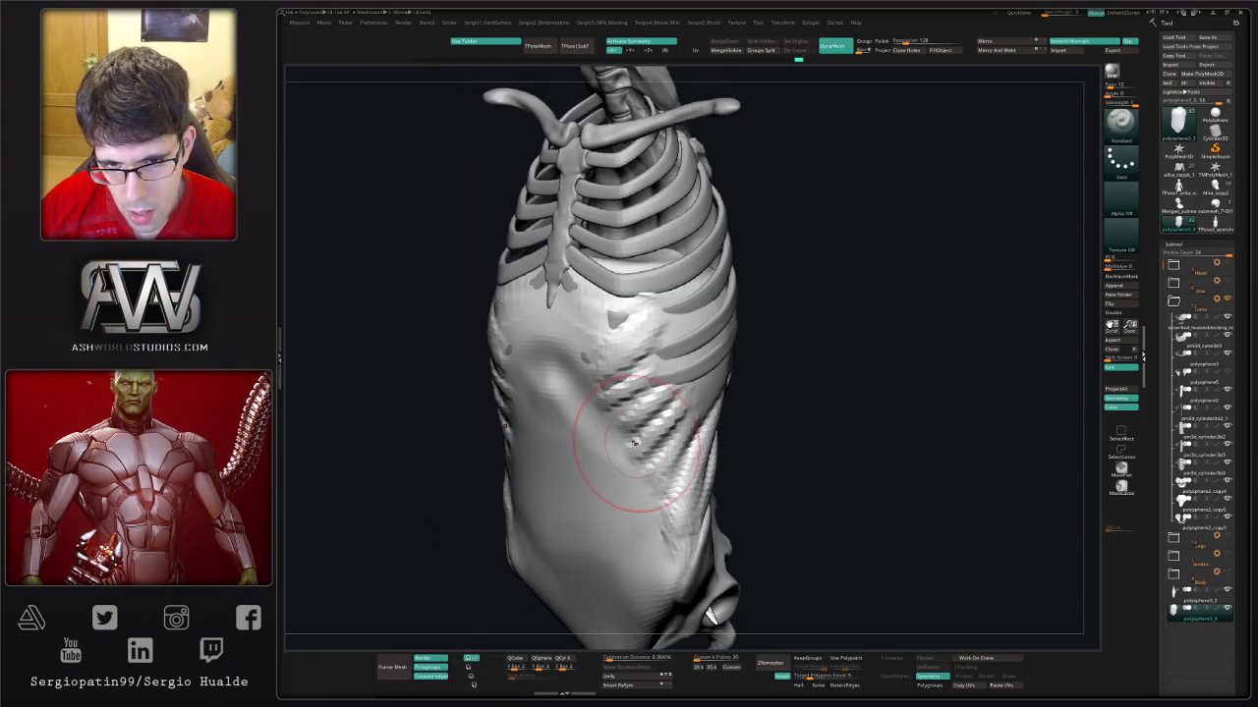
pyautogui.keyDown('shift'); pyautogui.moveTo(589, 354); pyautogui.dragTo(557, 433); pyautogui.keyUp('shift')
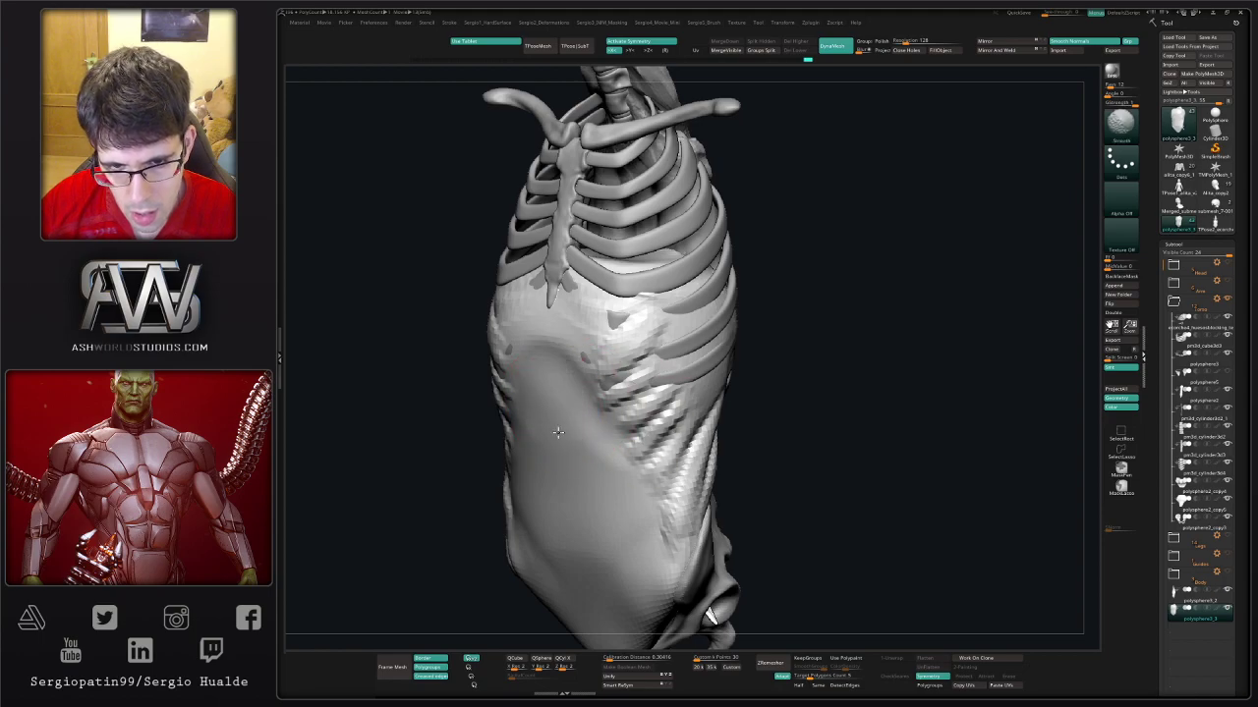
pyautogui.keyDown('shift'); pyautogui.moveTo(558, 376); pyautogui.dragTo(561, 337); pyautogui.keyUp('shift')
pyautogui.moveTo(561, 337)
pyautogui.mouseDown(button='right')
pyautogui.moveTo(644, 420)
pyautogui.moveTo(700, 398)
pyautogui.moveTo(667, 424)
pyautogui.moveTo(696, 445)
pyautogui.mouseUp(button='right')
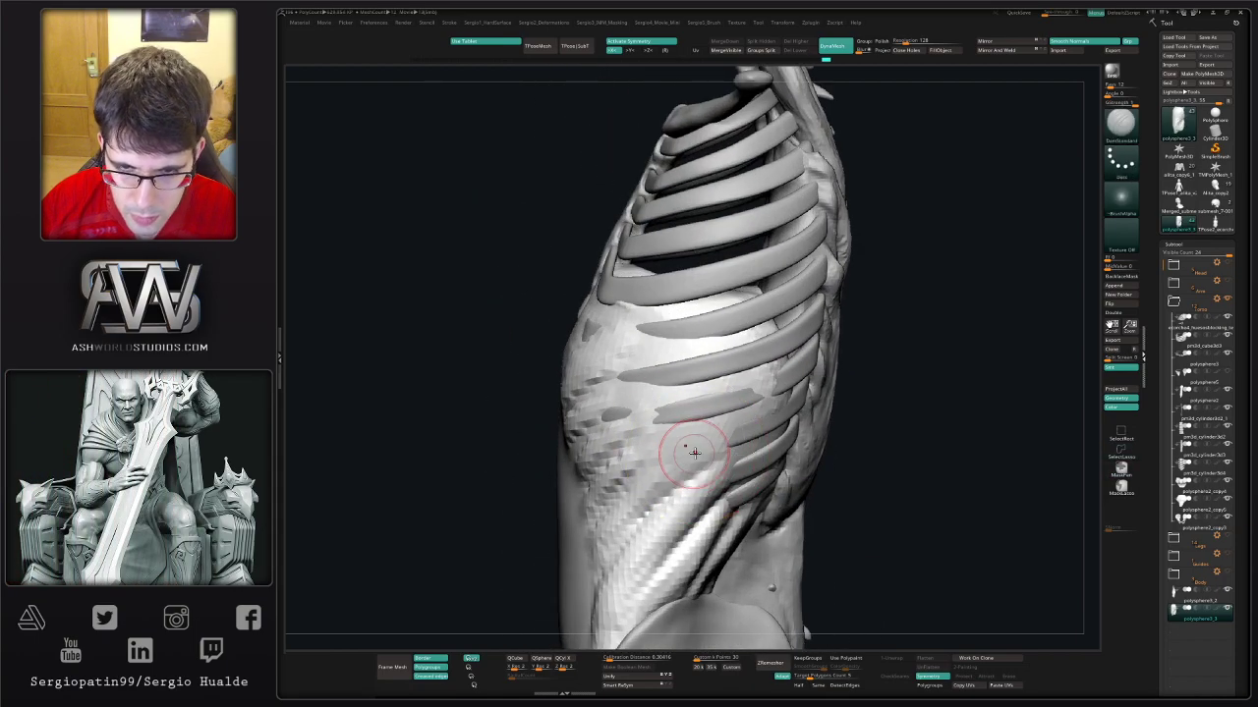
# - Carve a crease along the lower ribs and toggle shell transparency to check rib positions
pyautogui.moveTo(752, 358); pyautogui.dragTo(827, 178, button='right')
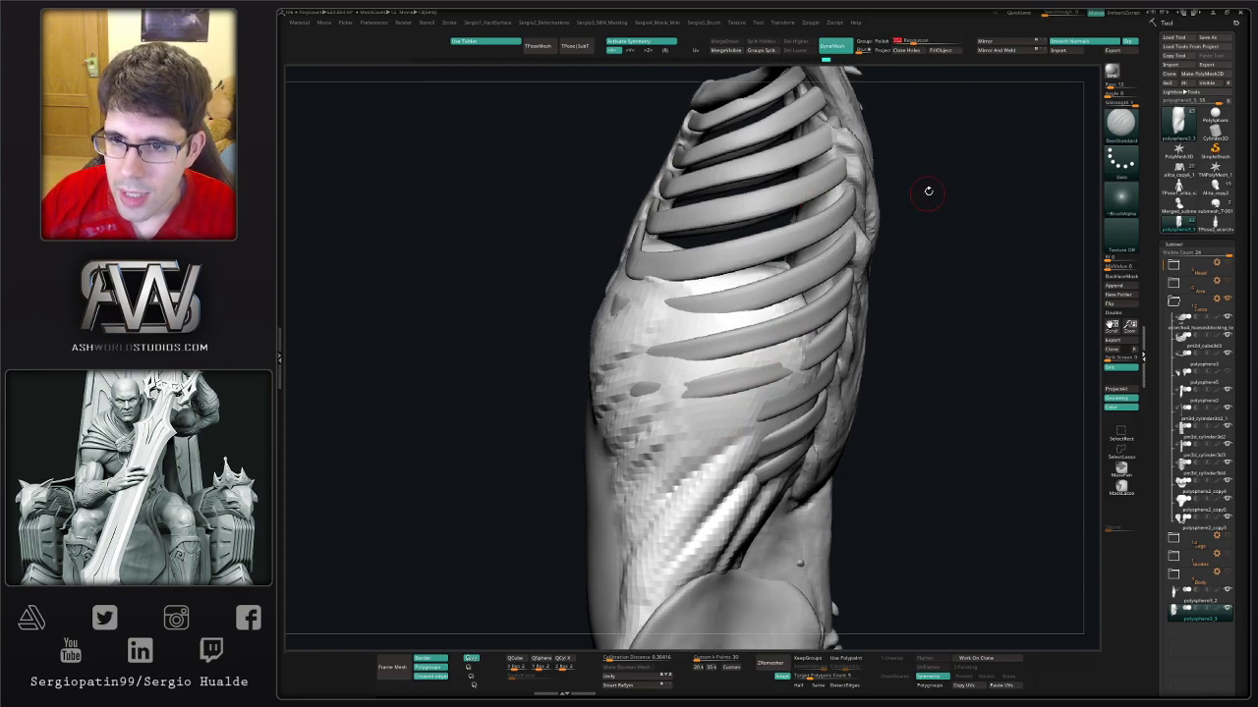
pyautogui.moveTo(723, 508); pyautogui.dragTo(718, 479, button='right')
pyautogui.moveTo(717, 480); pyautogui.dragTo(760, 454)
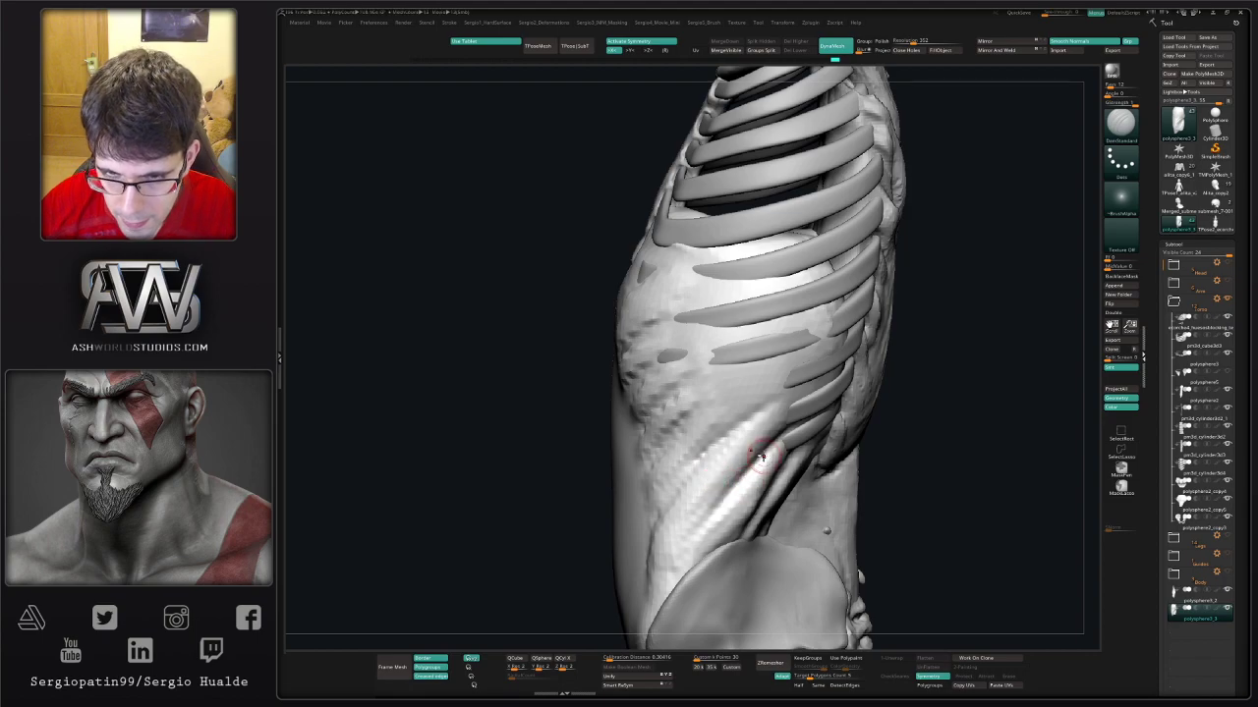
pyautogui.moveTo(759, 460)
pyautogui.mouseDown(button='right')
pyautogui.moveTo(789, 422)
pyautogui.moveTo(737, 391)
pyautogui.mouseUp(button='right')
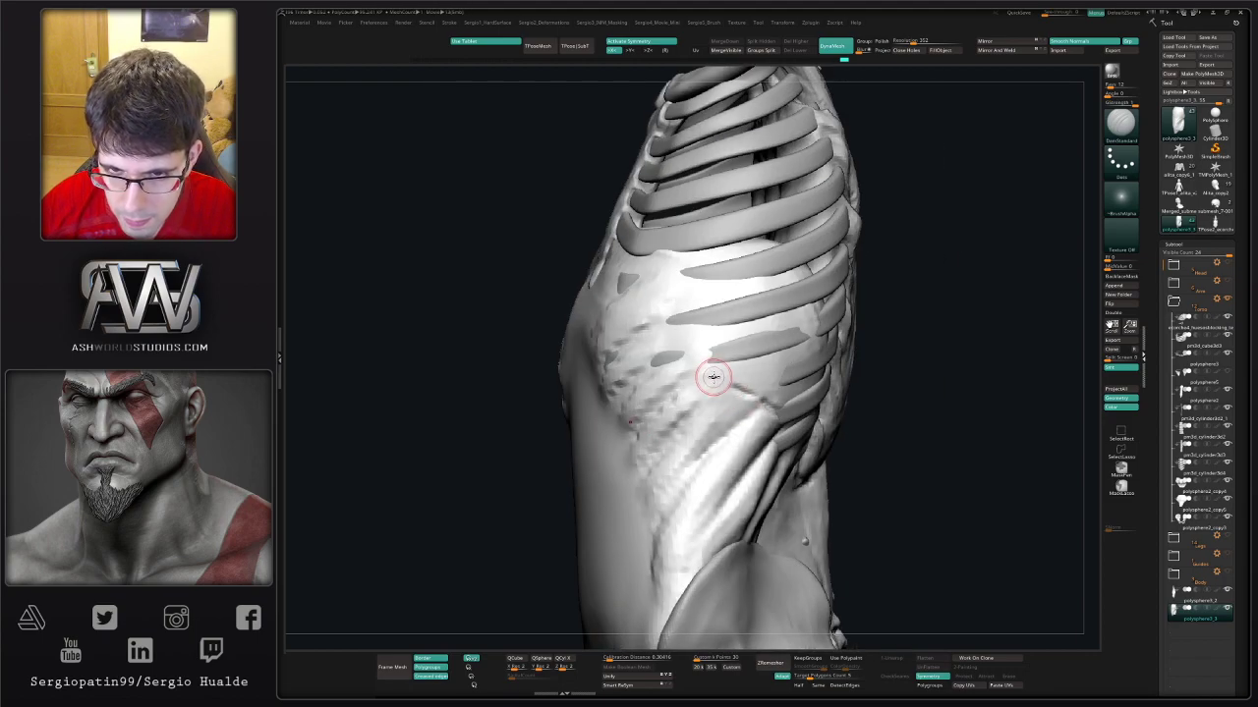
pyautogui.press('t')
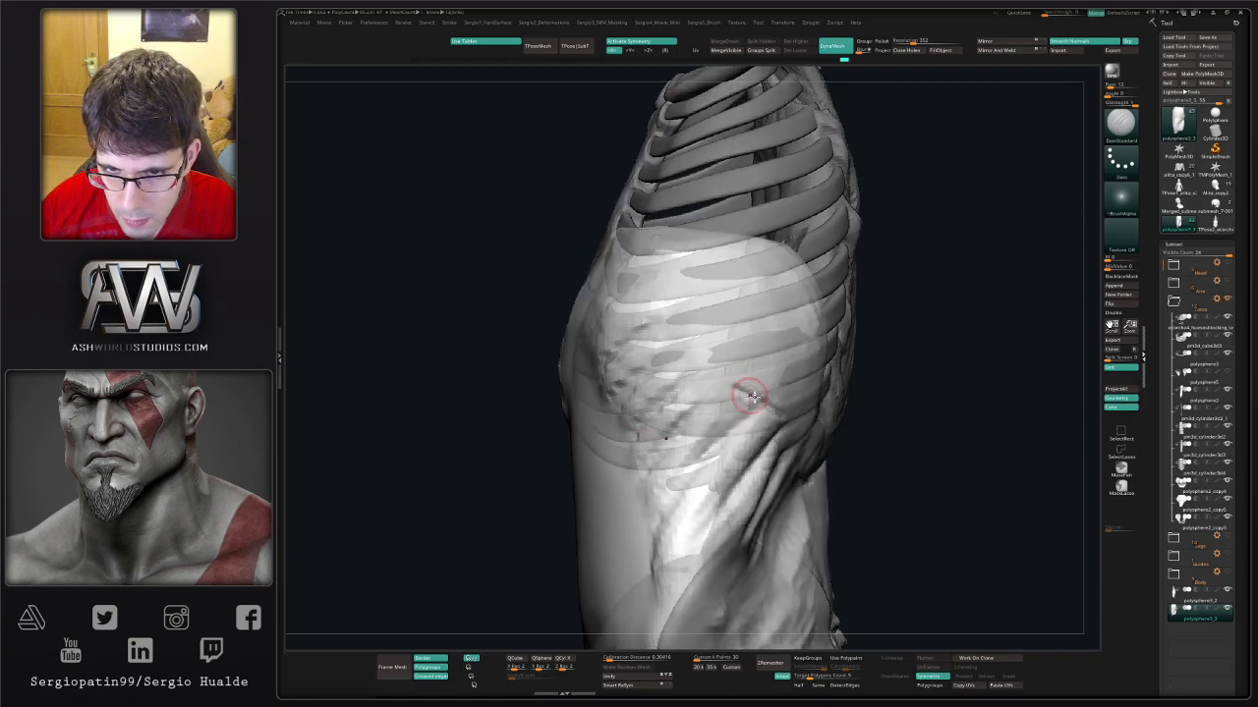
pyautogui.press('t')
pyautogui.press('t')
pyautogui.press('t')
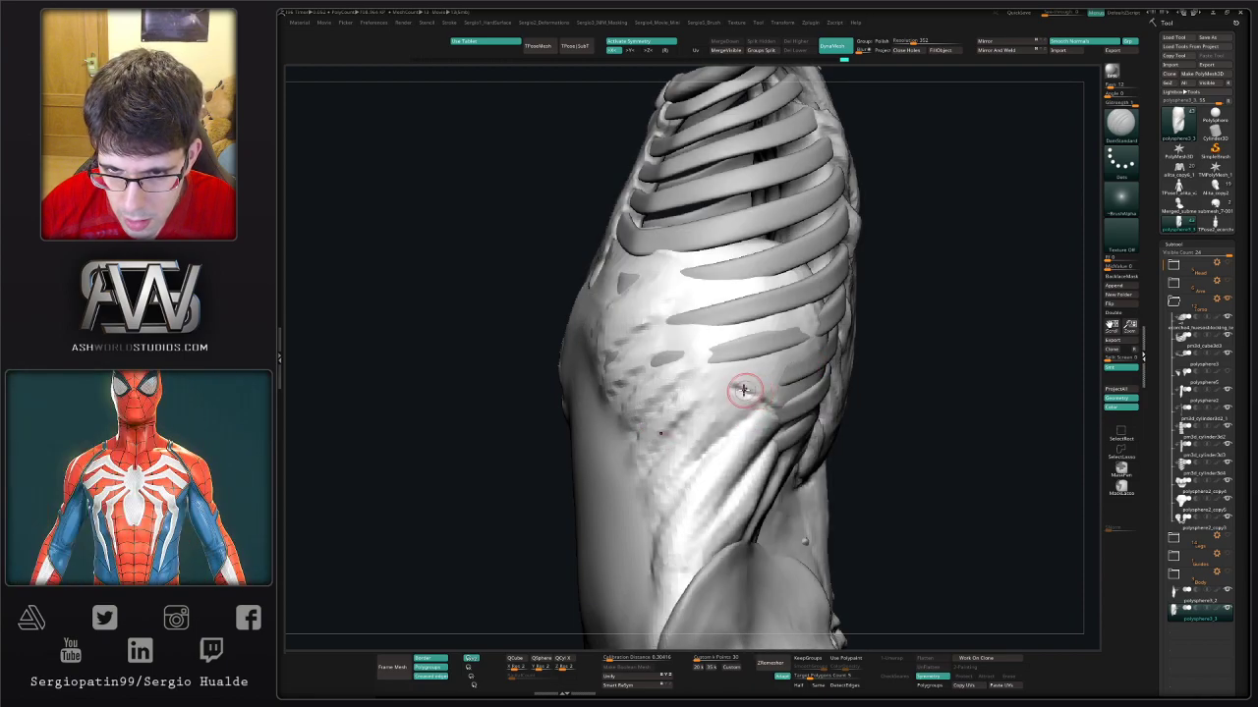
pyautogui.press('t')
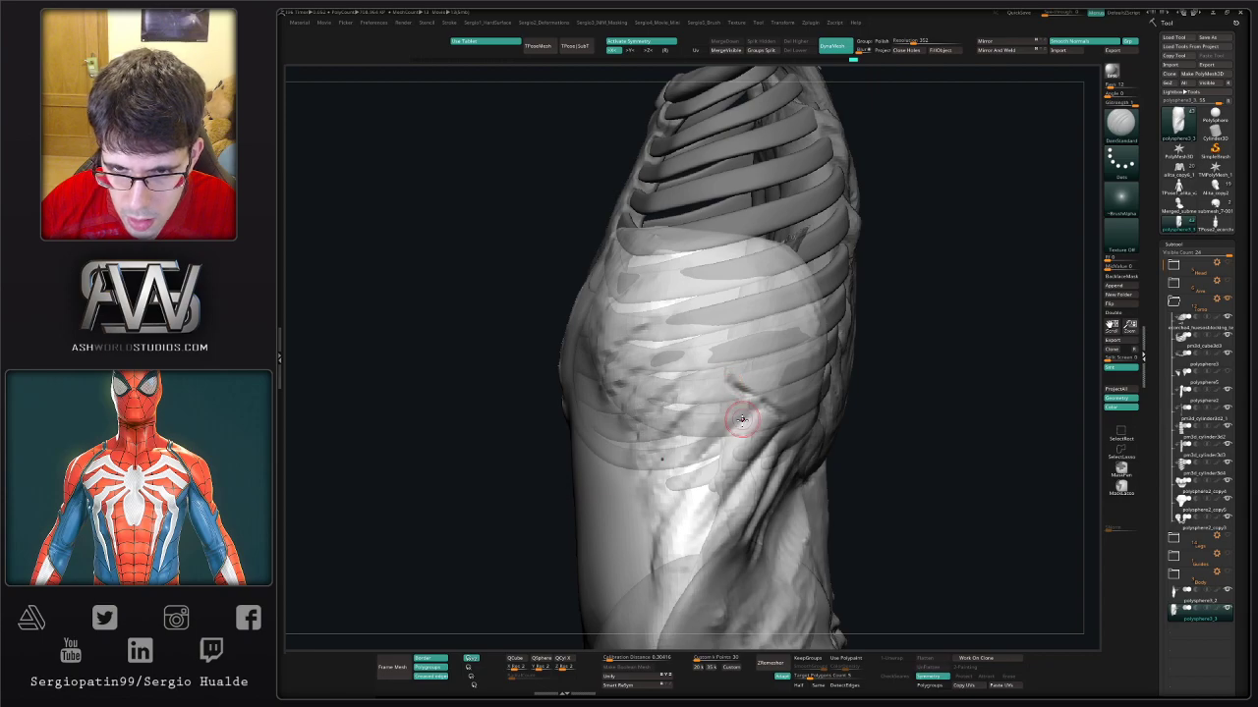
pyautogui.moveTo(817, 442); pyautogui.dragTo(785, 455, button='right')
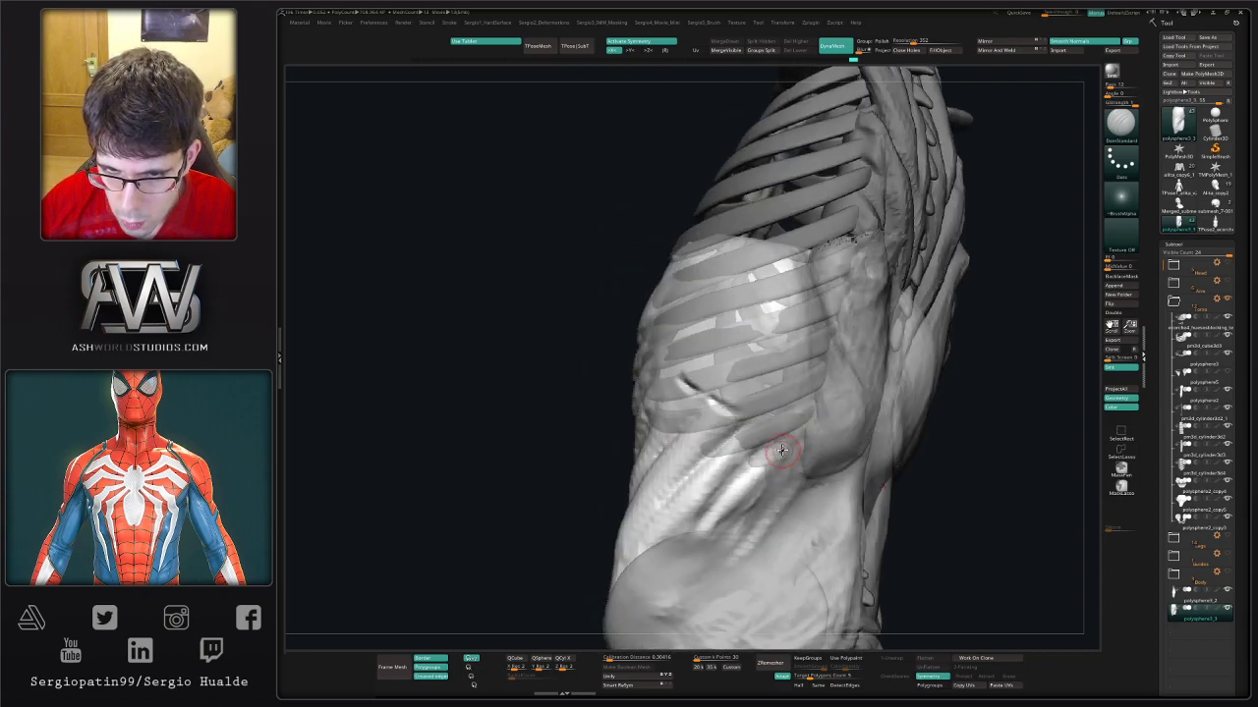
pyautogui.moveTo(747, 404); pyautogui.dragTo(735, 412, button='right')
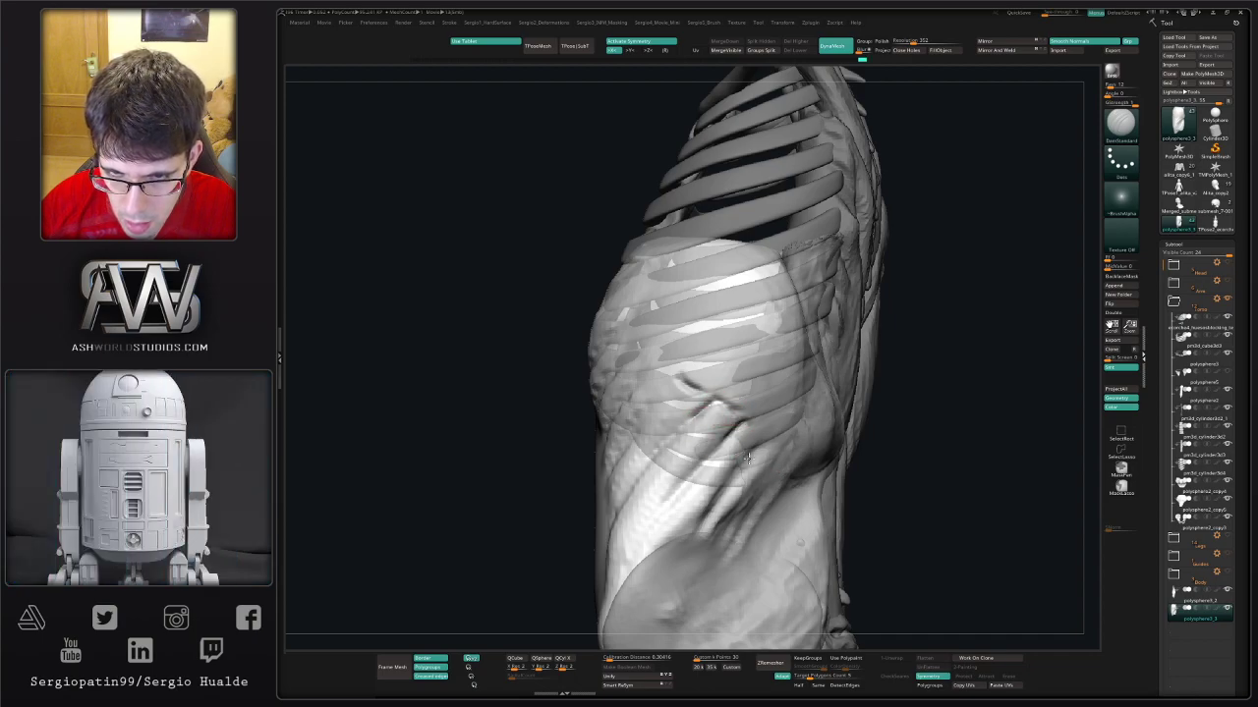
pyautogui.moveTo(747, 458); pyautogui.dragTo(716, 412, button='right')
# - Add ClayBuildup strokes between and over the lower ribs on the flank
pyautogui.press('b')
pyautogui.press('c')
pyautogui.press('b')
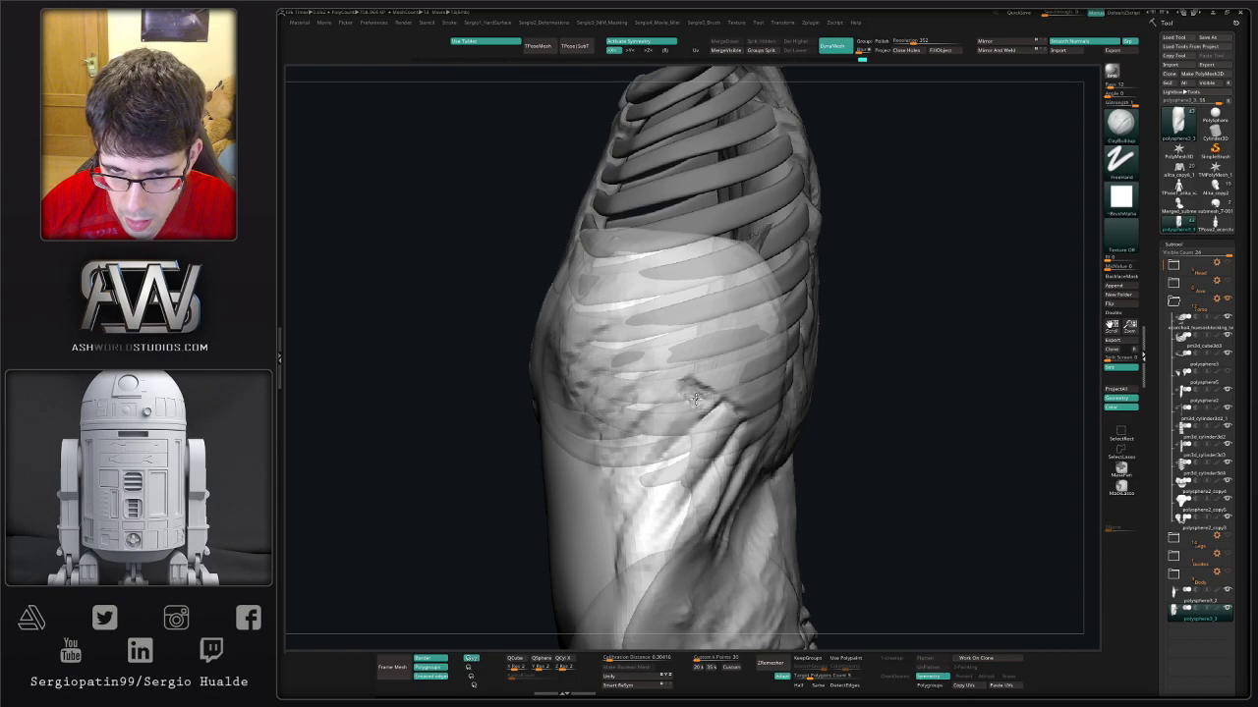
pyautogui.moveTo(694, 398); pyautogui.dragTo(719, 391)
pyautogui.moveTo(722, 393); pyautogui.dragTo(735, 387, button='right')
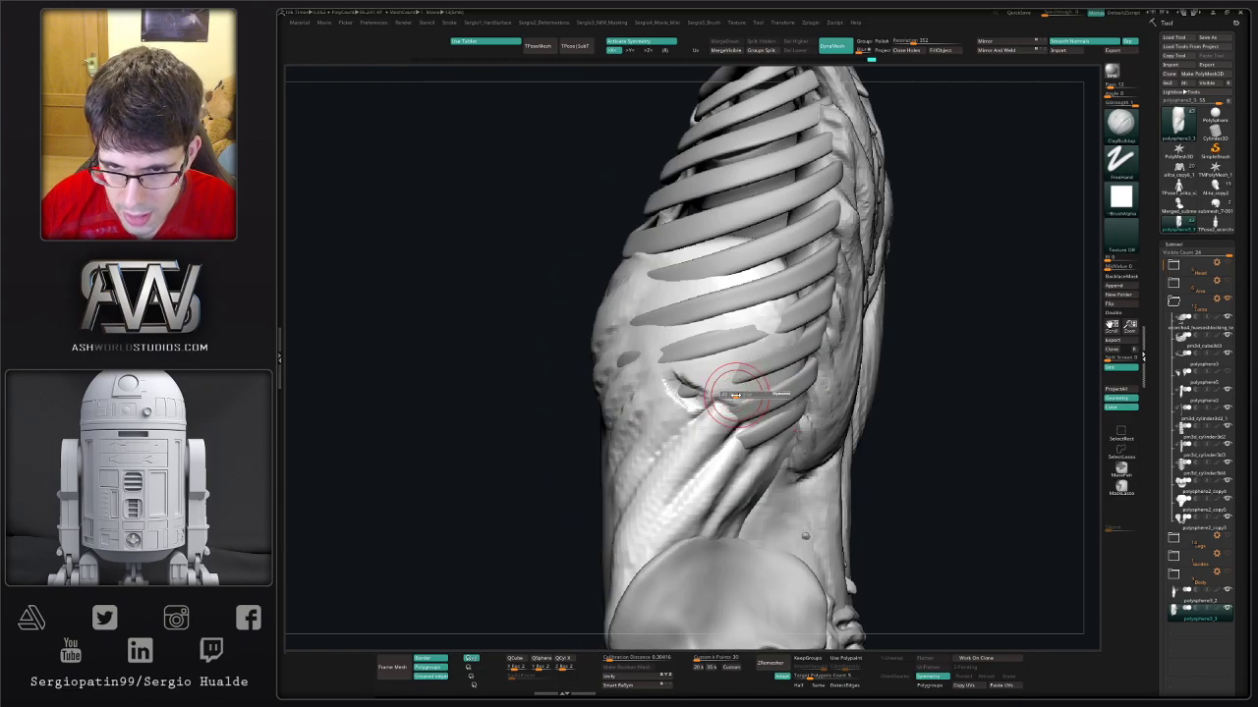
pyautogui.moveTo(687, 370); pyautogui.dragTo(728, 387)
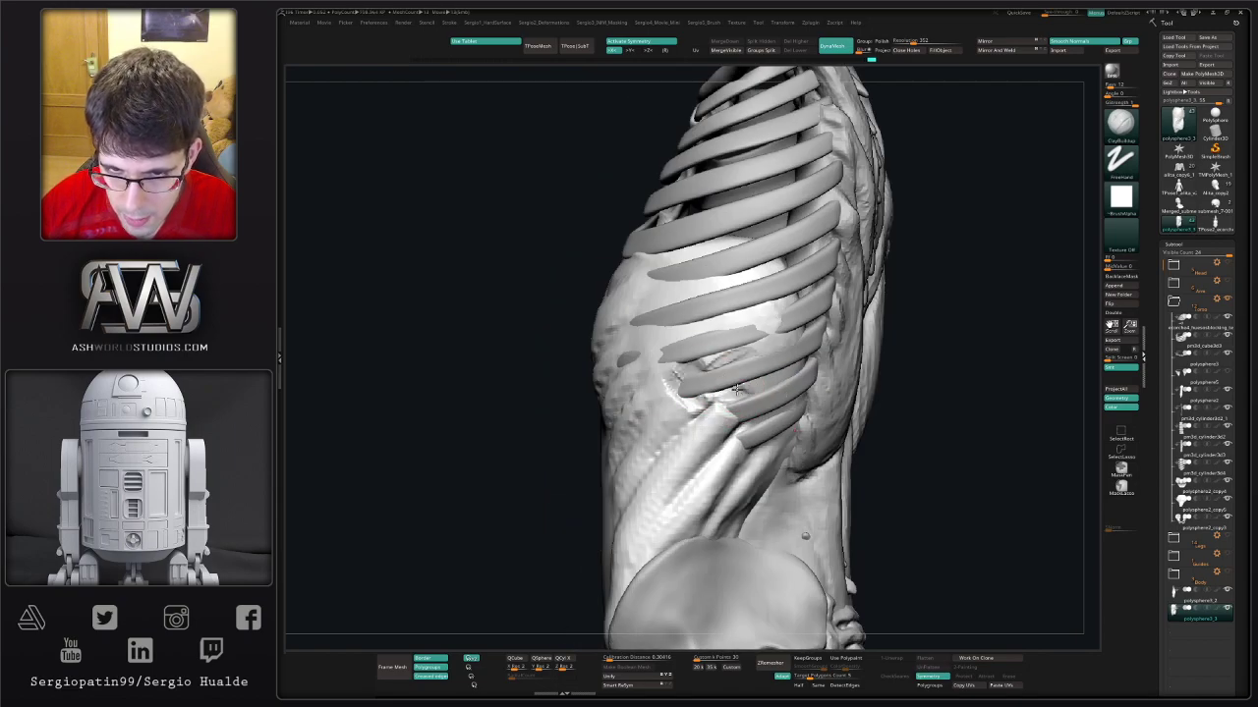
pyautogui.moveTo(753, 398); pyautogui.dragTo(752, 416, button='right')
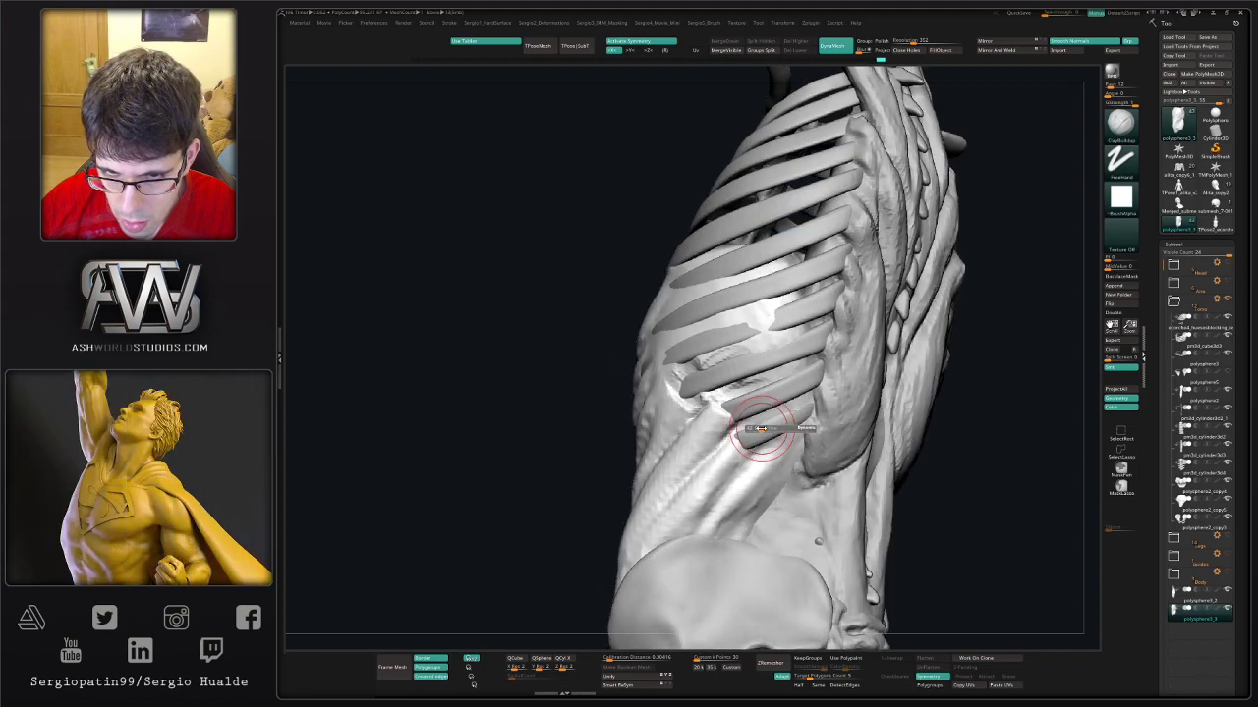
pyautogui.moveTo(749, 449)
pyautogui.mouseDown()
pyautogui.moveTo(737, 518)
pyautogui.moveTo(746, 444)
pyautogui.moveTo(638, 536)
pyautogui.mouseUp()
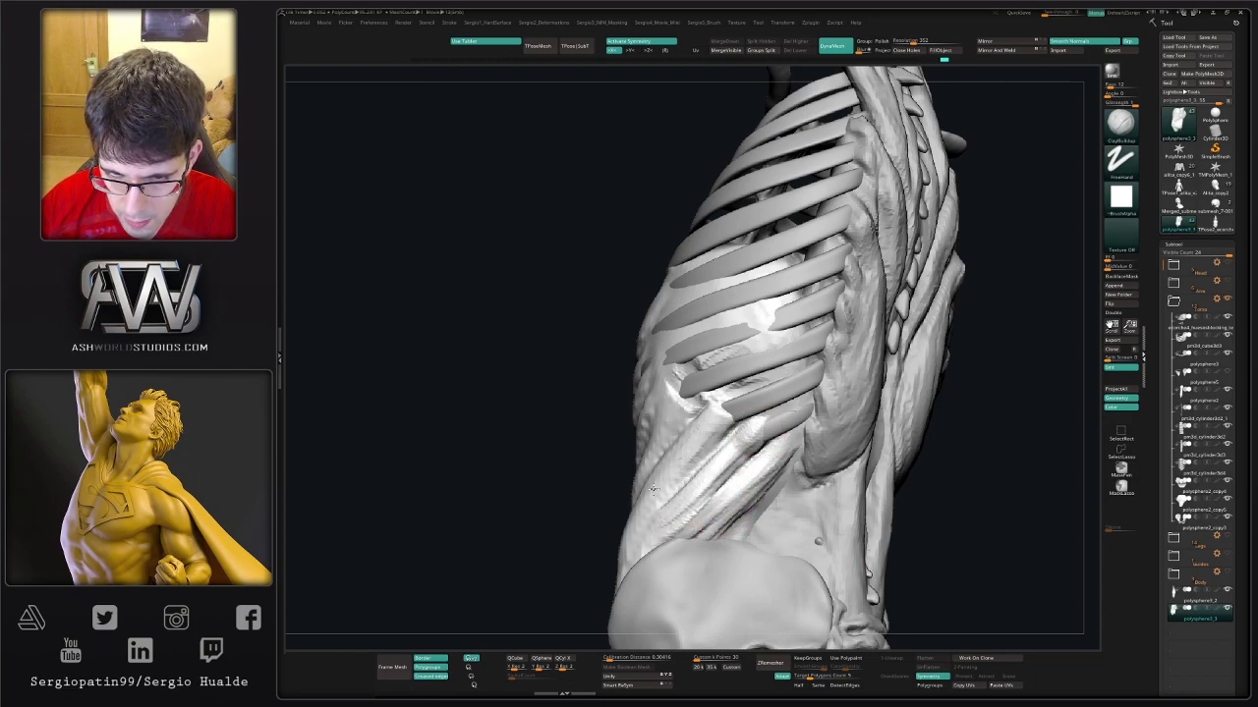
pyautogui.moveTo(747, 437); pyautogui.dragTo(760, 425, button='right')
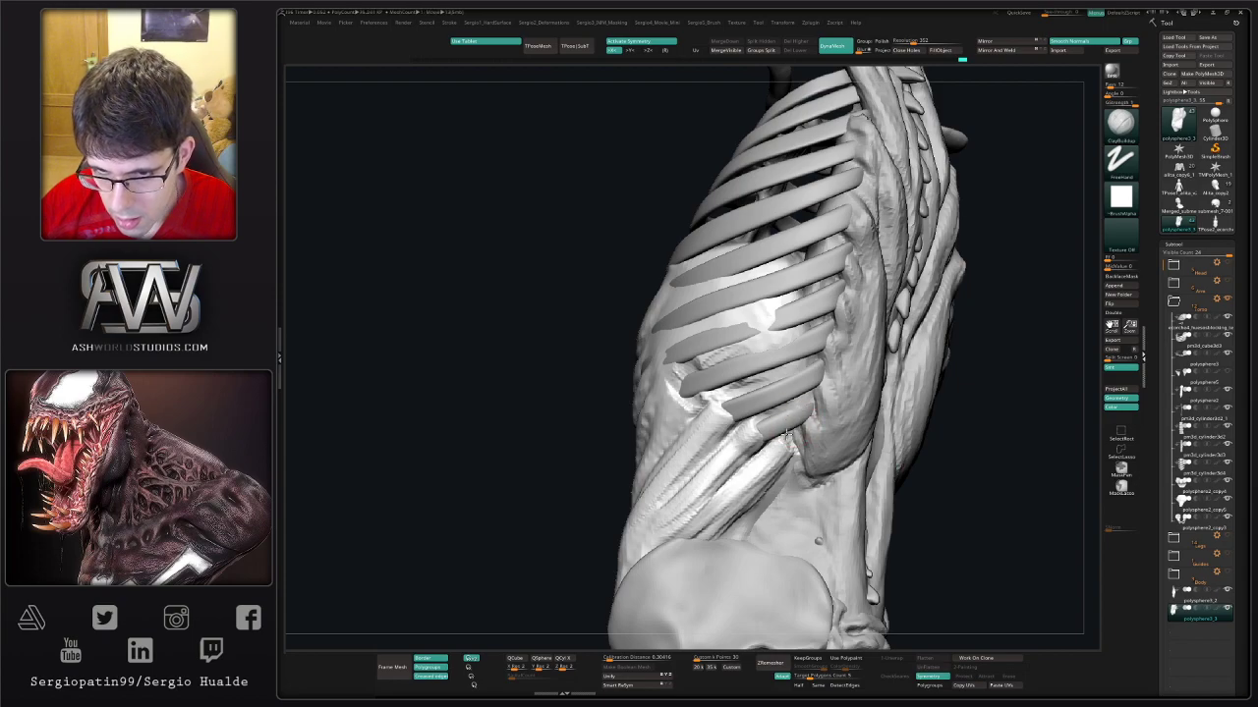
pyautogui.moveTo(811, 435); pyautogui.dragTo(812, 412, button='right')
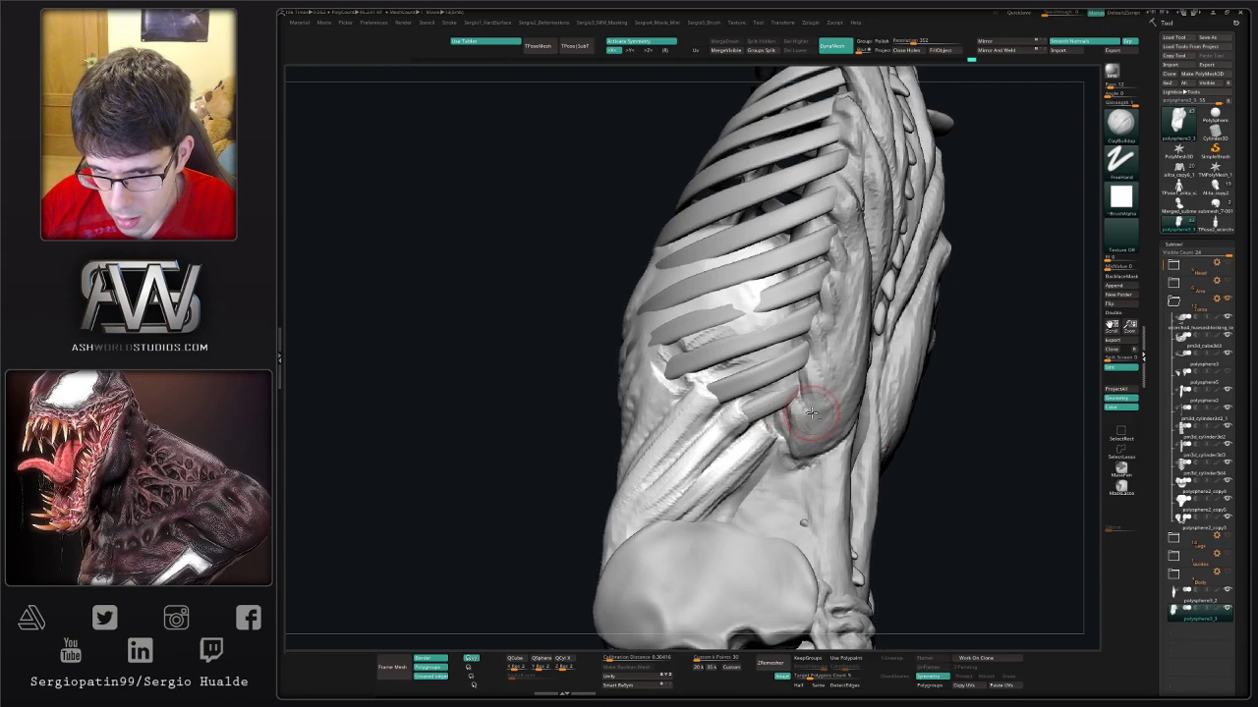
# - Reselect the abdominal shell subtool and build up ClayBuildup on the lower back beside the spine
pyautogui.click(1226, 588)
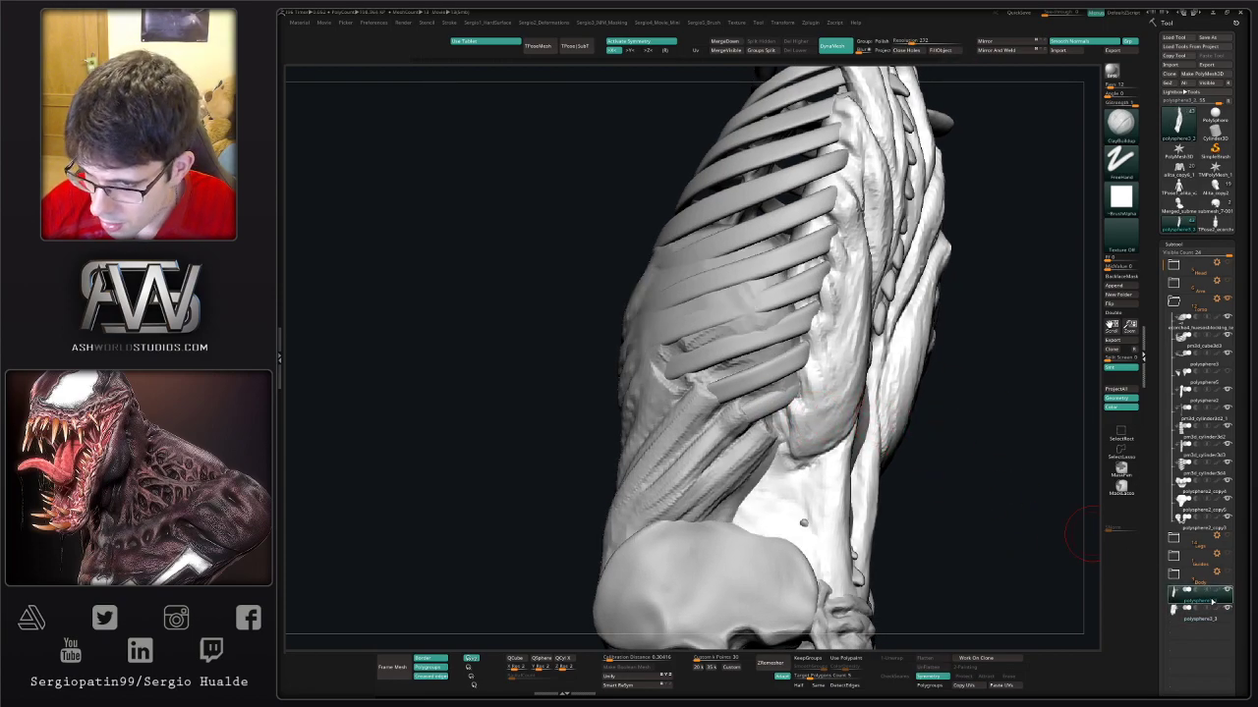
pyautogui.click(1191, 615)
pyautogui.moveTo(792, 403); pyautogui.dragTo(799, 422, button='right')
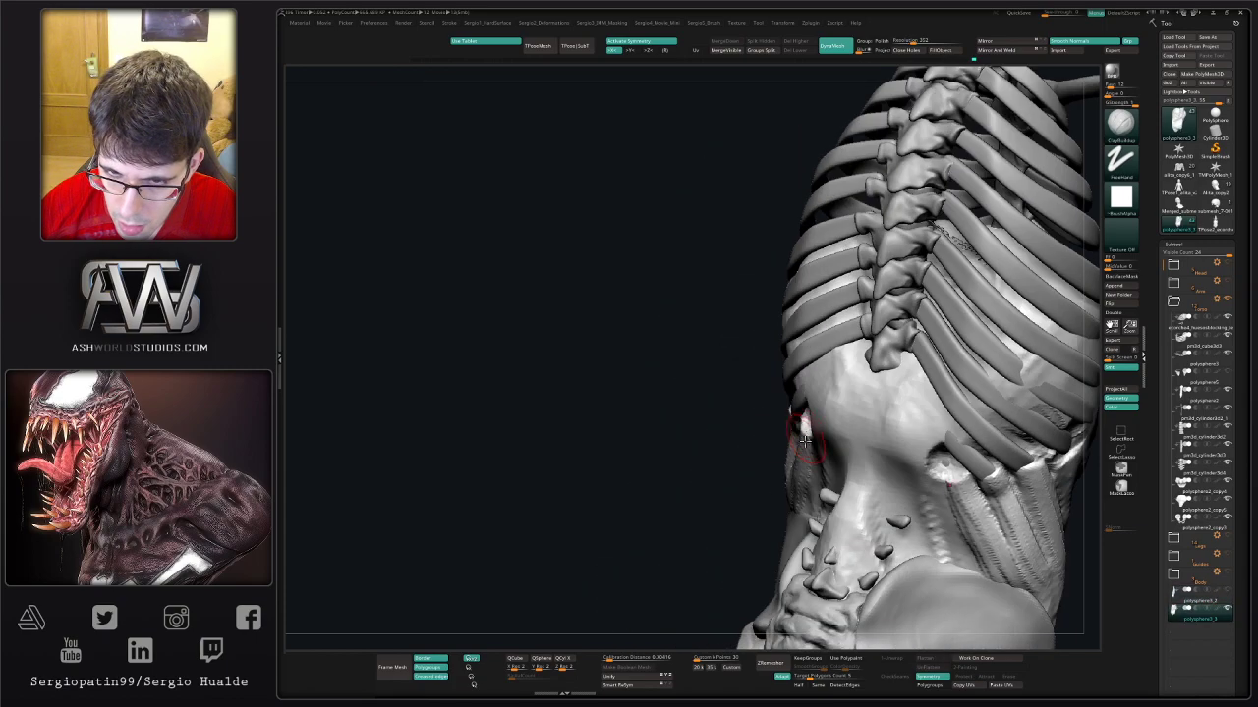
pyautogui.moveTo(828, 424)
pyautogui.mouseDown(button='right')
pyautogui.moveTo(811, 469)
pyautogui.moveTo(845, 413)
pyautogui.mouseUp(button='right')
pyautogui.press('b')
pyautogui.press('c')
pyautogui.press('b')
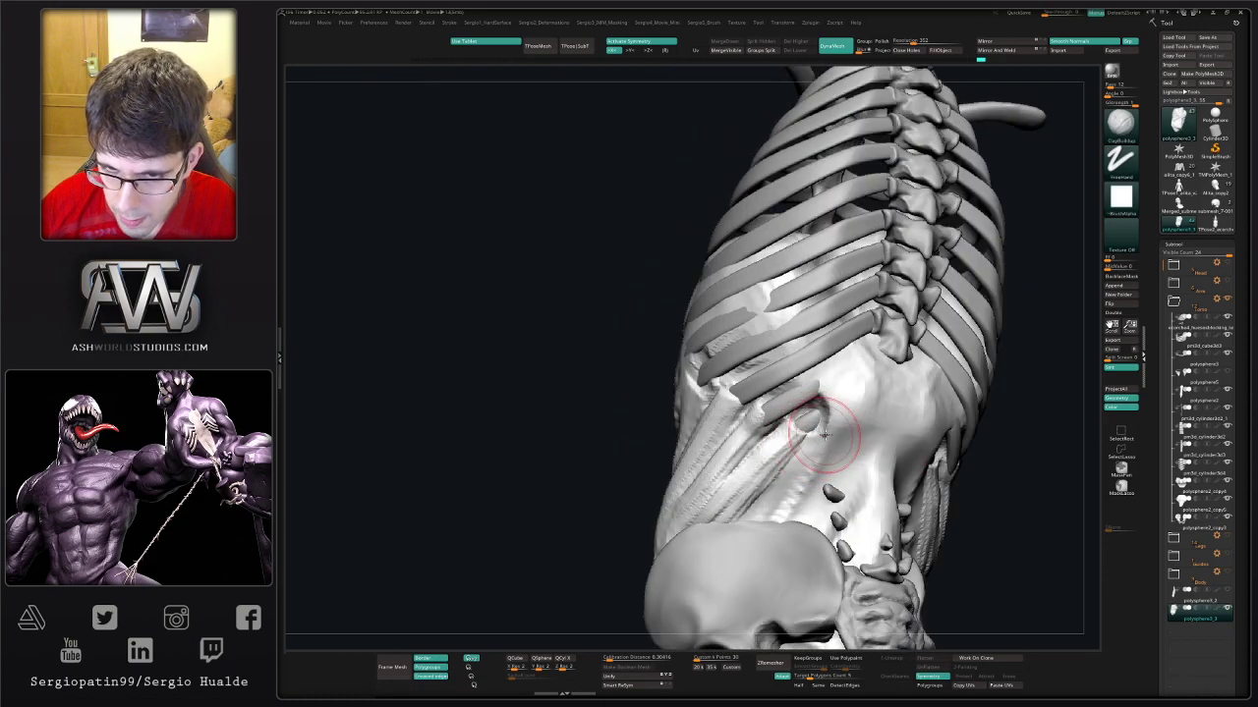
pyautogui.moveTo(858, 394)
pyautogui.mouseDown()
pyautogui.moveTo(836, 443)
pyautogui.moveTo(892, 401)
pyautogui.moveTo(837, 362)
pyautogui.moveTo(808, 462)
pyautogui.mouseUp()
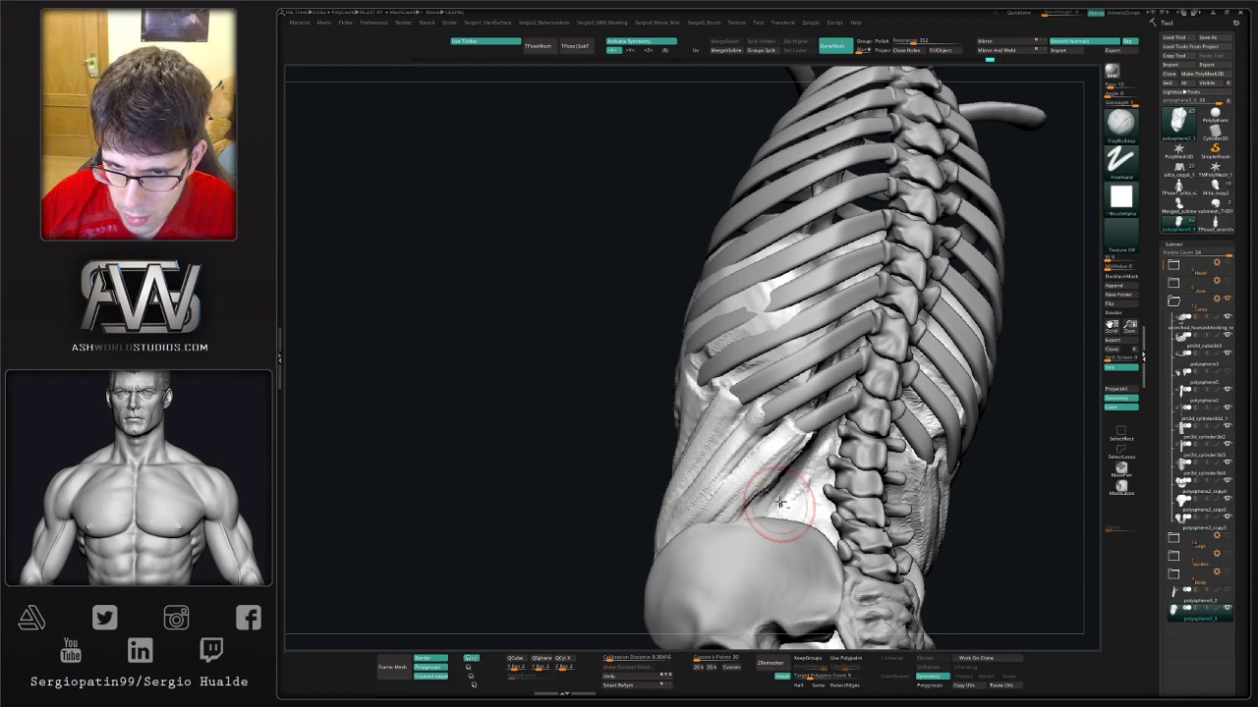
pyautogui.moveTo(807, 462)
pyautogui.mouseDown(button='right')
pyautogui.moveTo(772, 485)
pyautogui.moveTo(727, 462)
pyautogui.mouseUp(button='right')
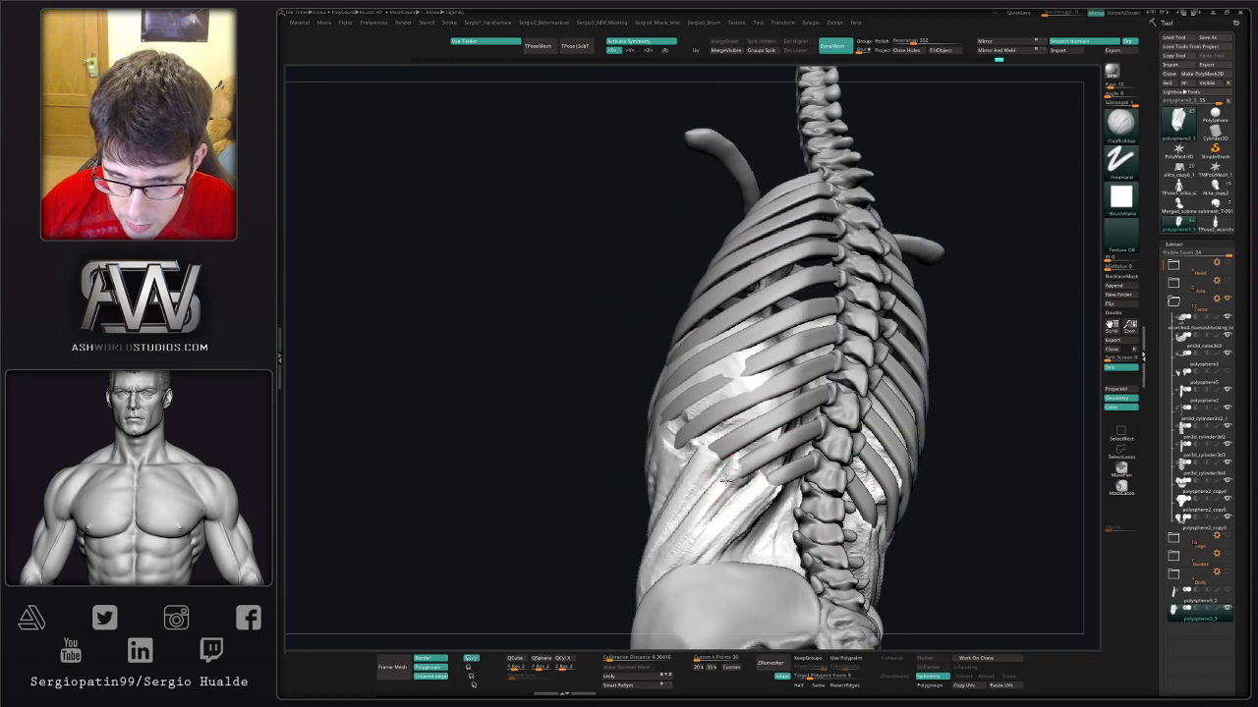
# - Orbit around the ribcage side, briefly swapping between DamStandard and ClayBuildup
pyautogui.moveTo(697, 514); pyautogui.dragTo(711, 505, button='right')
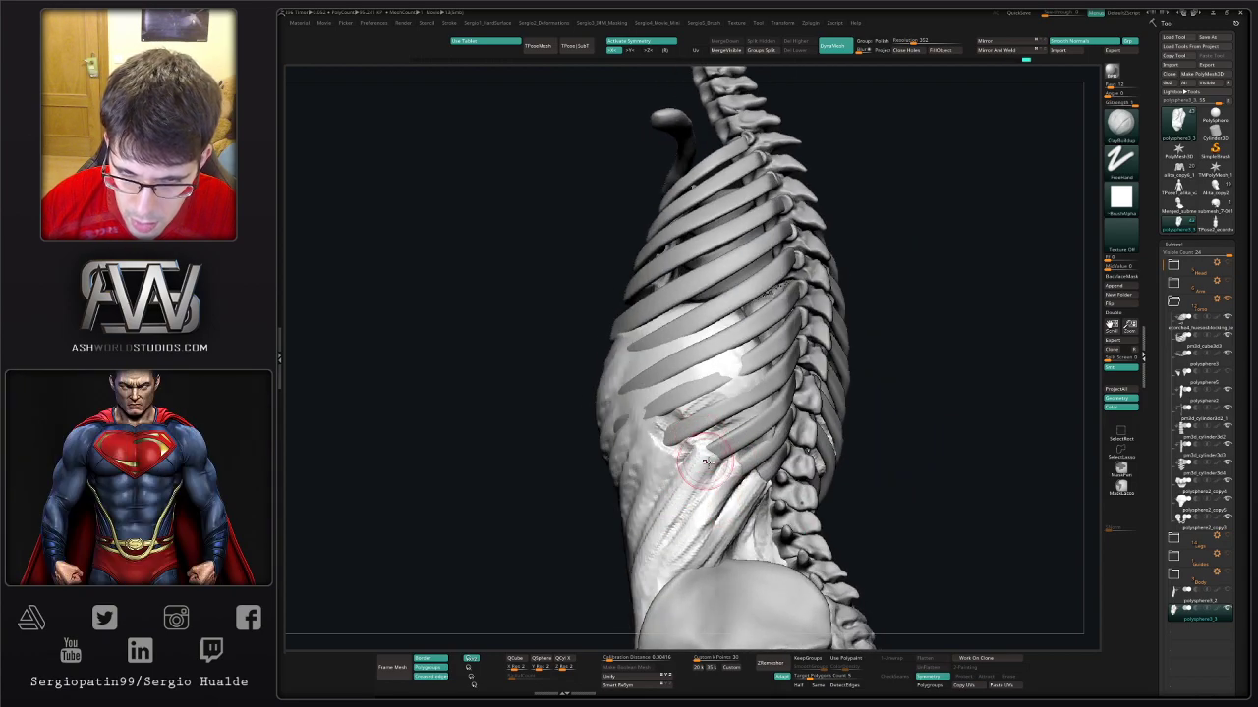
pyautogui.moveTo(704, 462); pyautogui.dragTo(696, 450, button='right')
pyautogui.press('b')
pyautogui.press('d')
pyautogui.press('s')
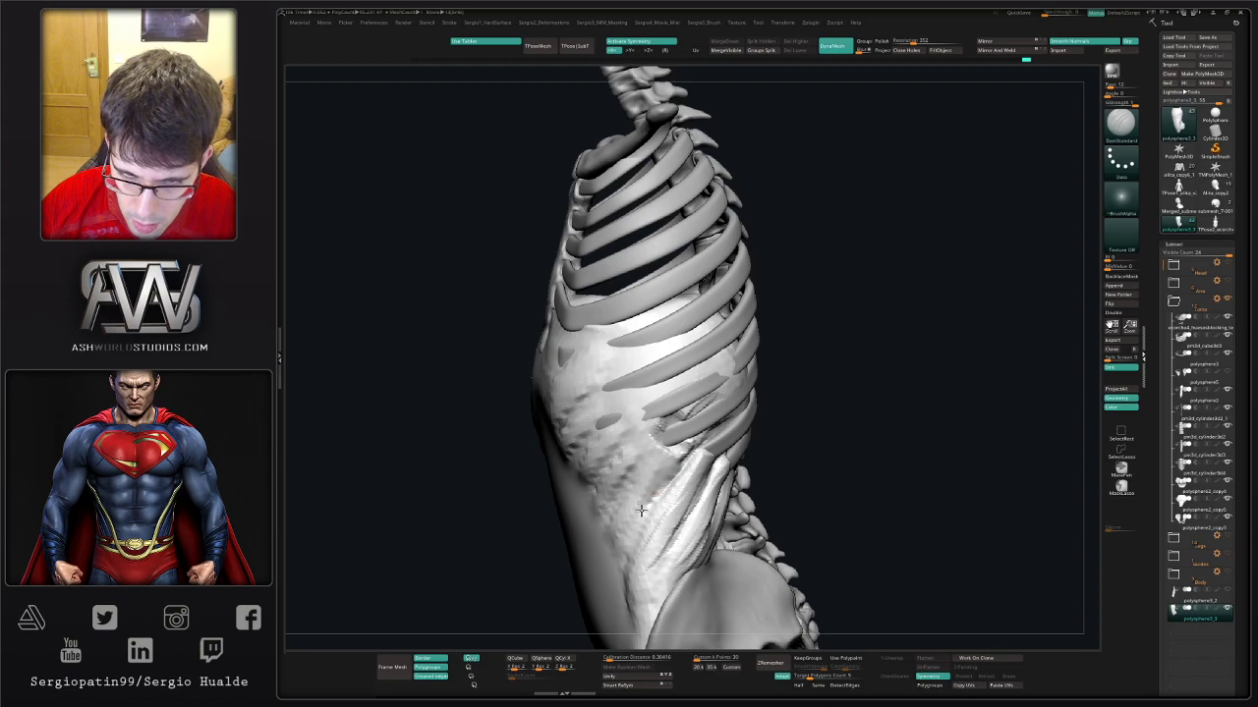
pyautogui.press('b')
pyautogui.press('c')
pyautogui.press('b')
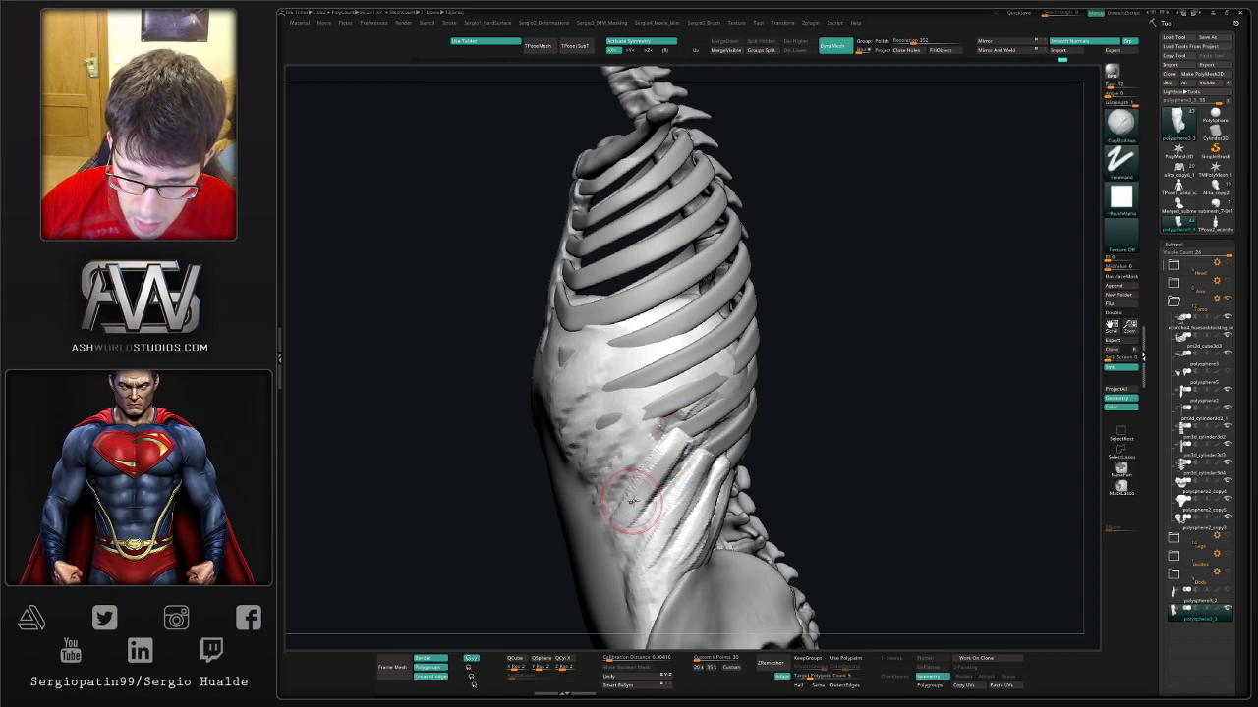
# - Review the torso from front, back and side profile, zooming out to see it whole
pyautogui.moveTo(655, 474); pyautogui.dragTo(671, 471, button='right')
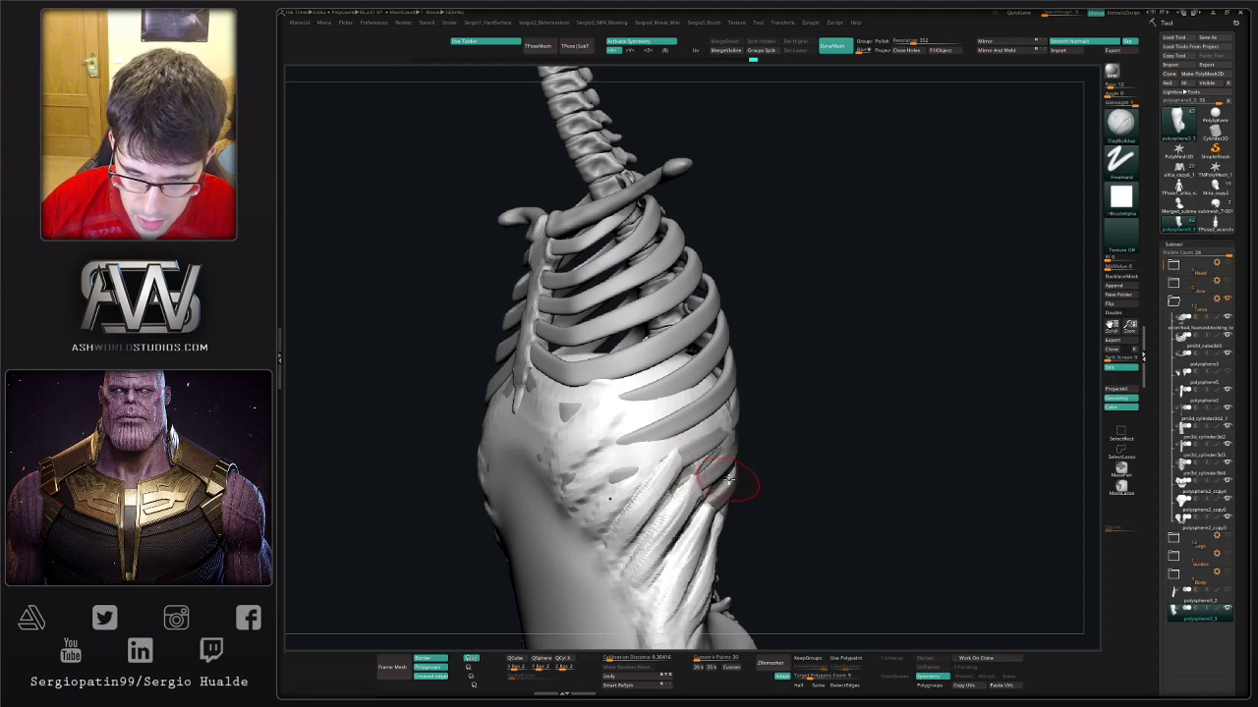
pyautogui.moveTo(728, 479)
pyautogui.mouseDown(button='right')
pyautogui.moveTo(783, 522)
pyautogui.moveTo(737, 472)
pyautogui.mouseUp(button='right')
pyautogui.moveTo(645, 449); pyautogui.dragTo(653, 430, button='right')
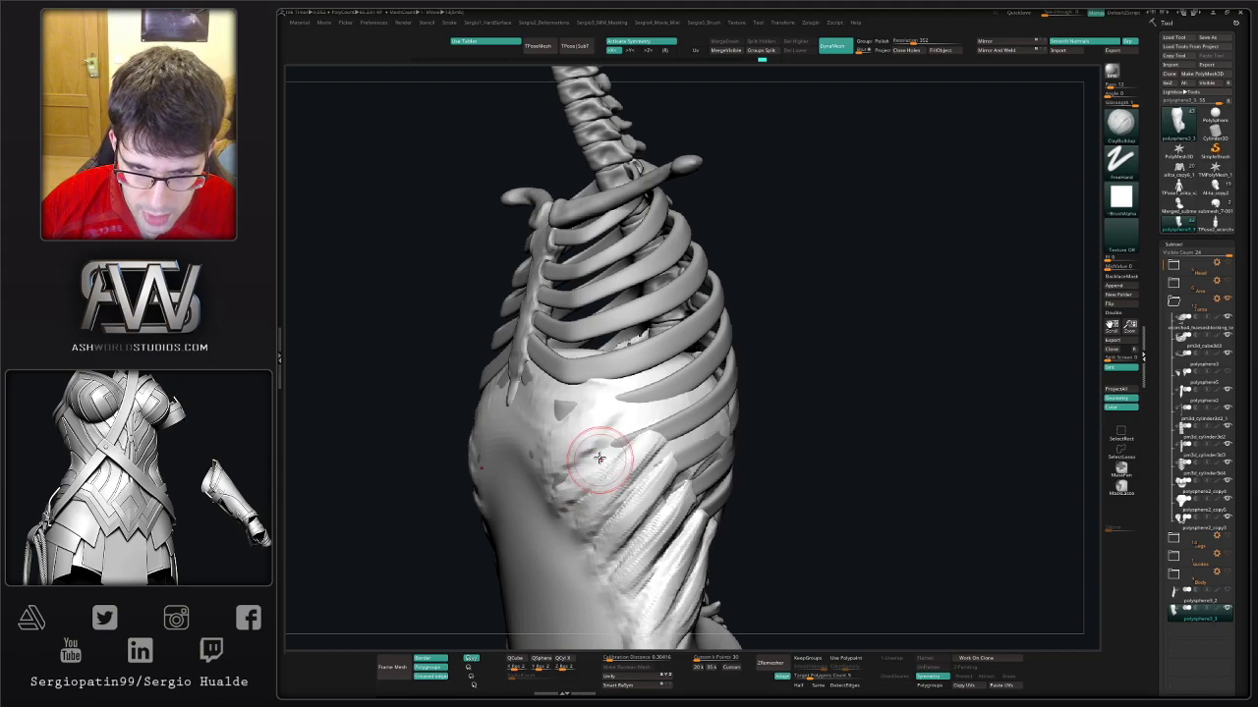
pyautogui.keyDown('shift'); pyautogui.moveTo(597, 443); pyautogui.dragTo(581, 454, button='right'); pyautogui.keyUp('shift')
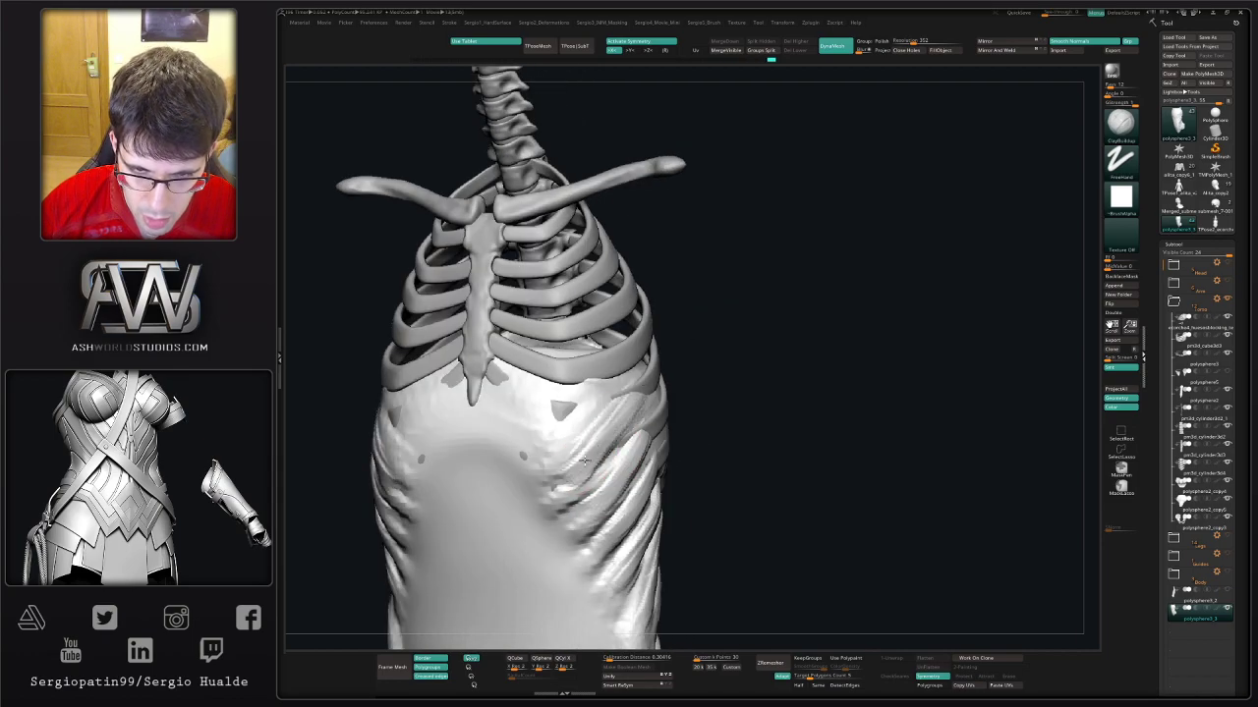
pyautogui.moveTo(629, 415)
pyautogui.keyDown('ctrl'); pyautogui.mouseDown(button='right')
pyautogui.moveTo(699, 455)
pyautogui.moveTo(724, 445)
pyautogui.mouseUp(button='right'); pyautogui.keyUp('ctrl')
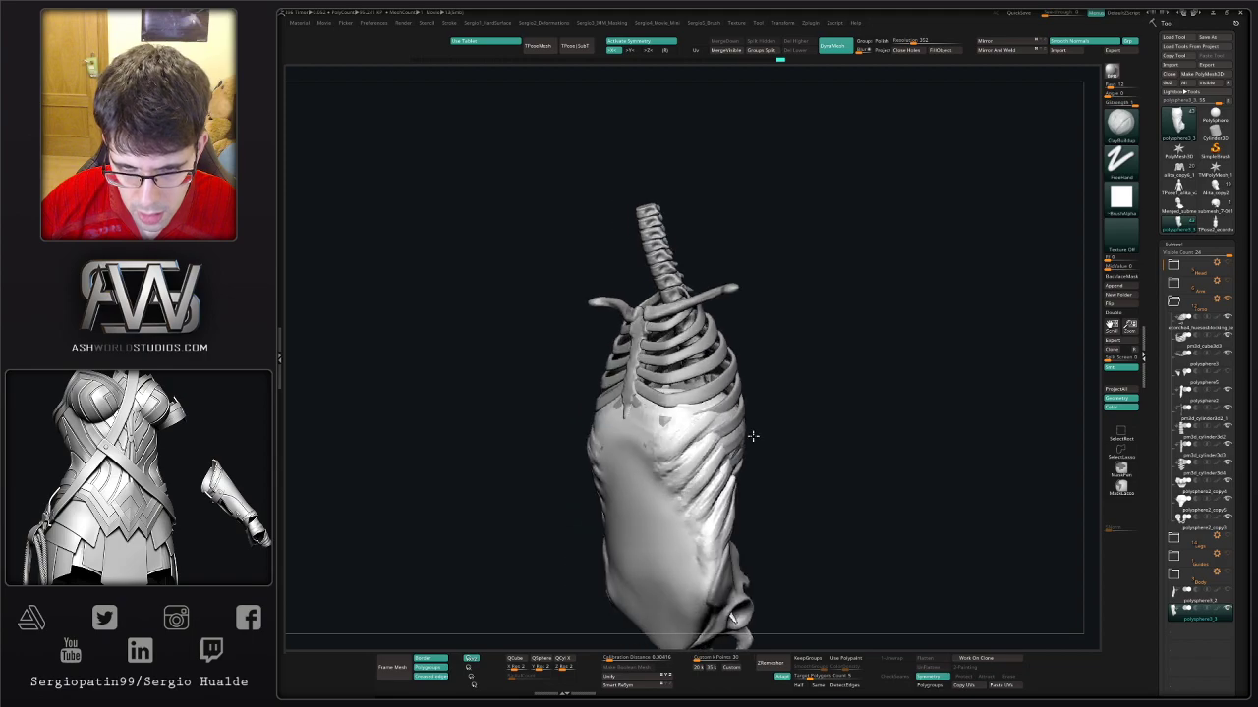
pyautogui.moveTo(797, 368); pyautogui.dragTo(813, 426, button='right')
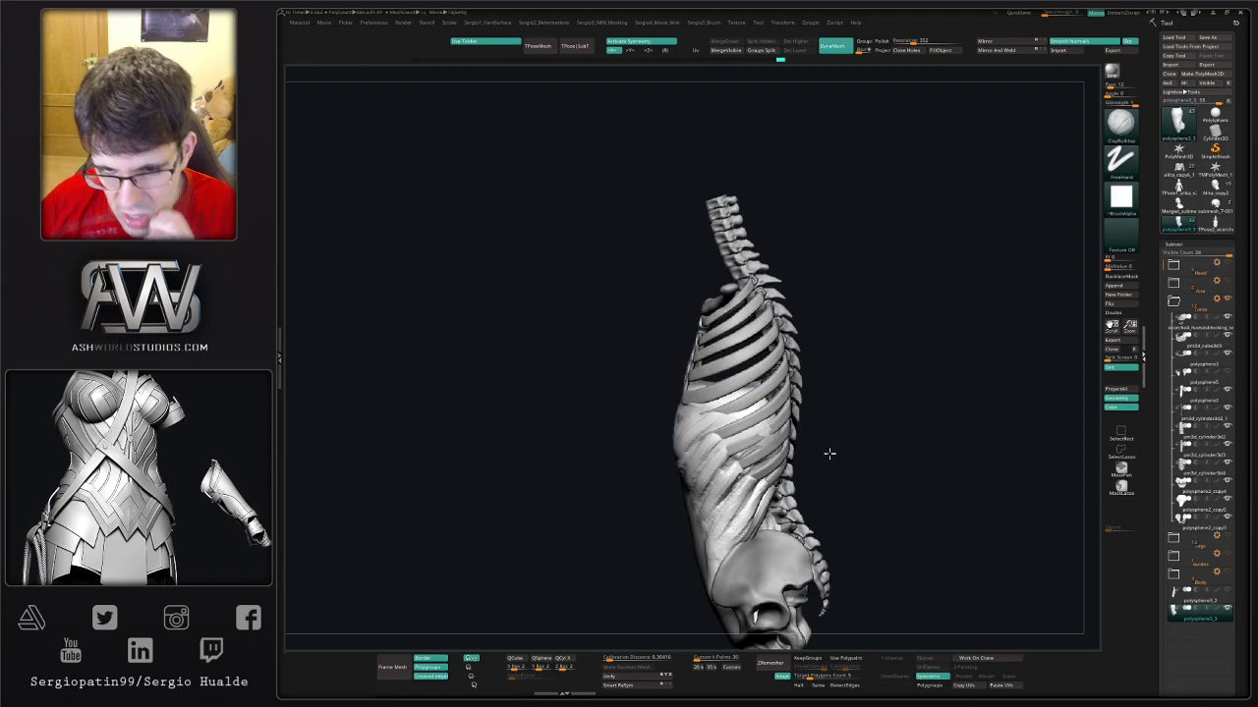
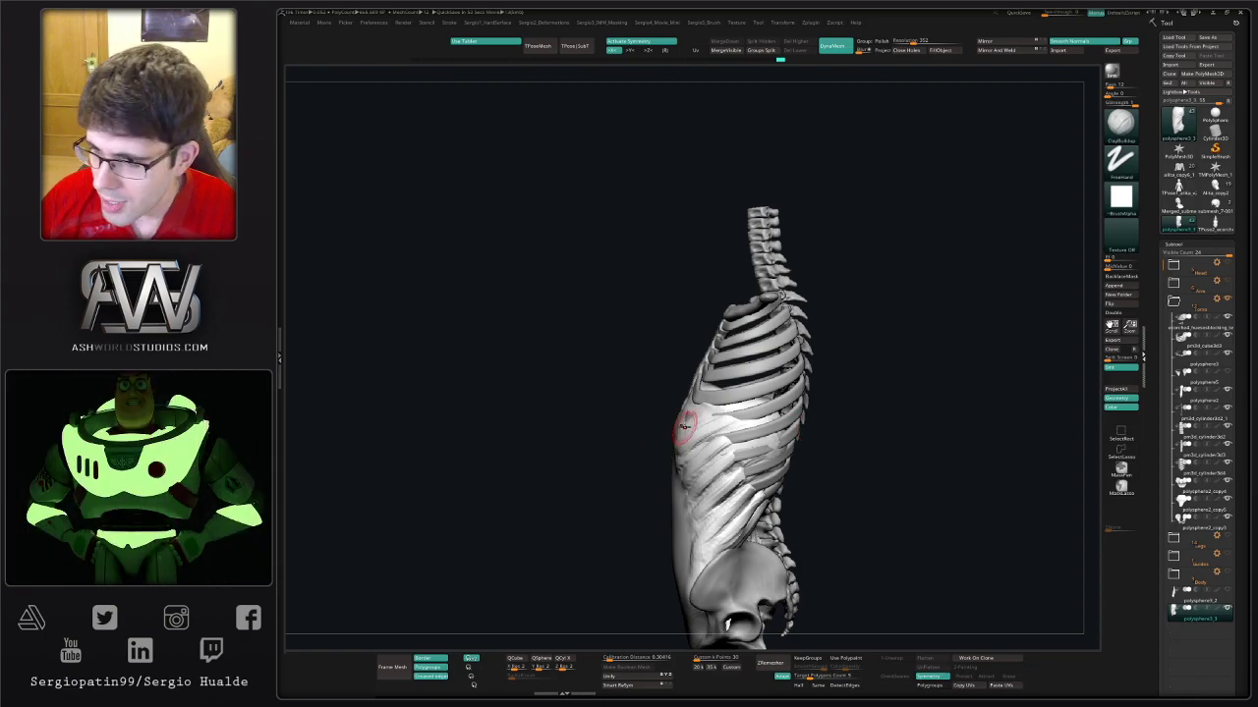
# - Orbit the torso through front, three-quarter and side views of the ribcage
pyautogui.moveTo(684, 426); pyautogui.dragTo(679, 439, button='right')
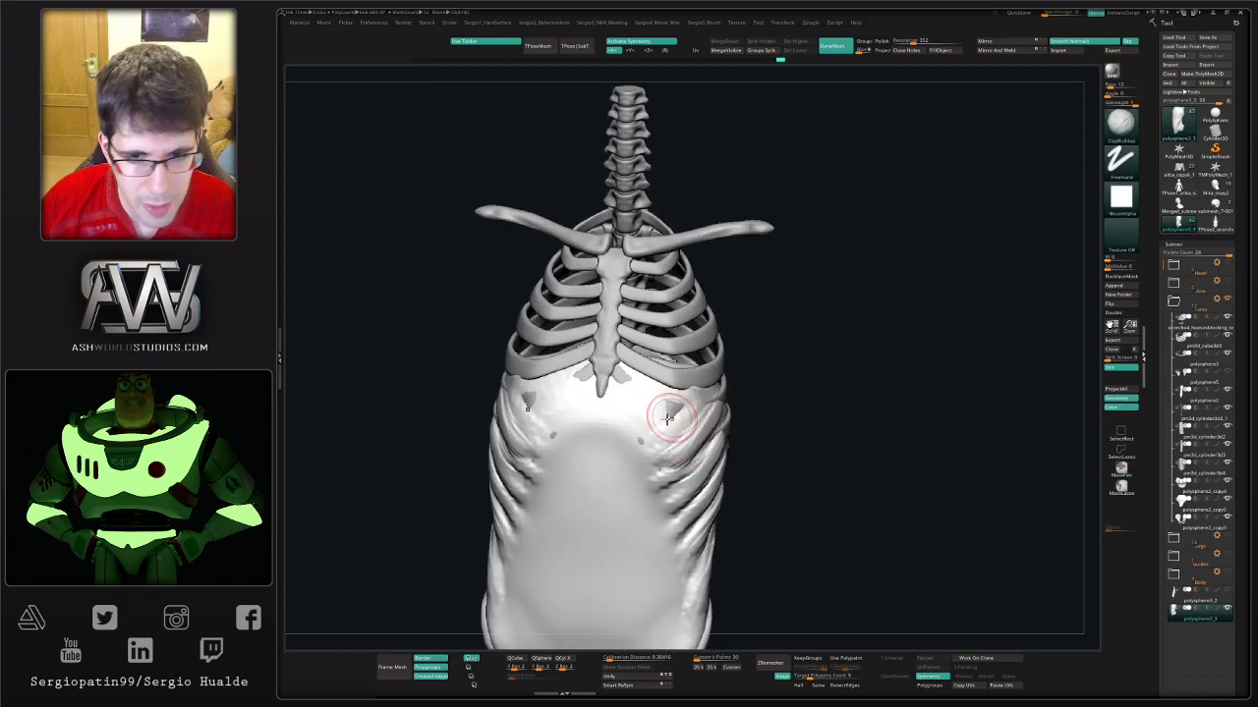
pyautogui.moveTo(688, 418); pyautogui.dragTo(695, 424, button='right')
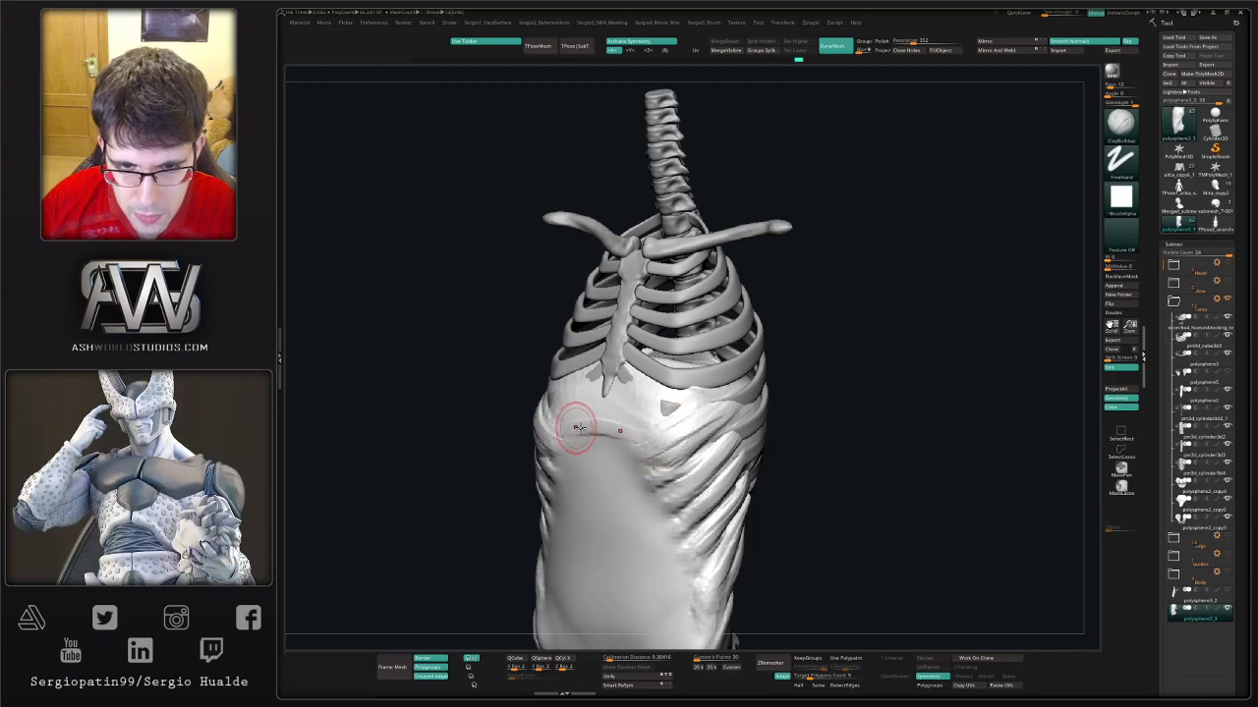
pyautogui.moveTo(580, 427)
pyautogui.mouseDown(button='right')
pyautogui.moveTo(590, 448)
pyautogui.moveTo(589, 432)
pyautogui.moveTo(607, 439)
pyautogui.moveTo(598, 421)
pyautogui.mouseUp(button='right')
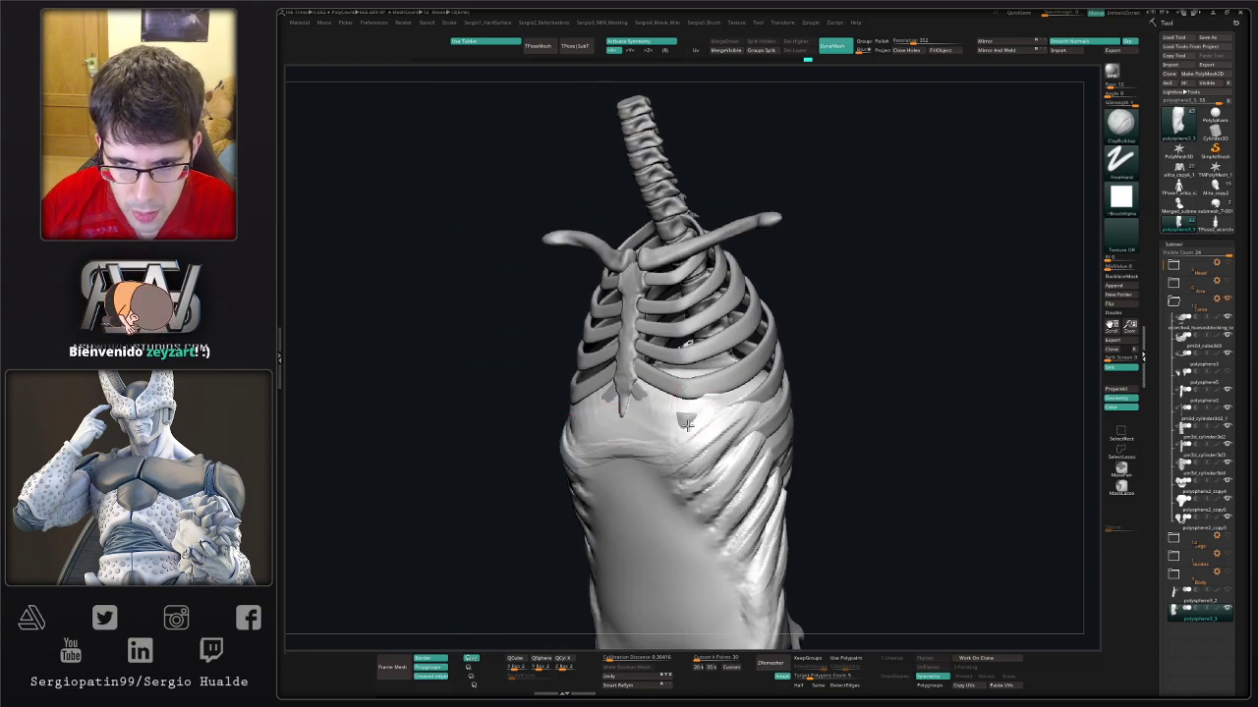
pyautogui.moveTo(678, 398); pyautogui.dragTo(674, 435, button='right')
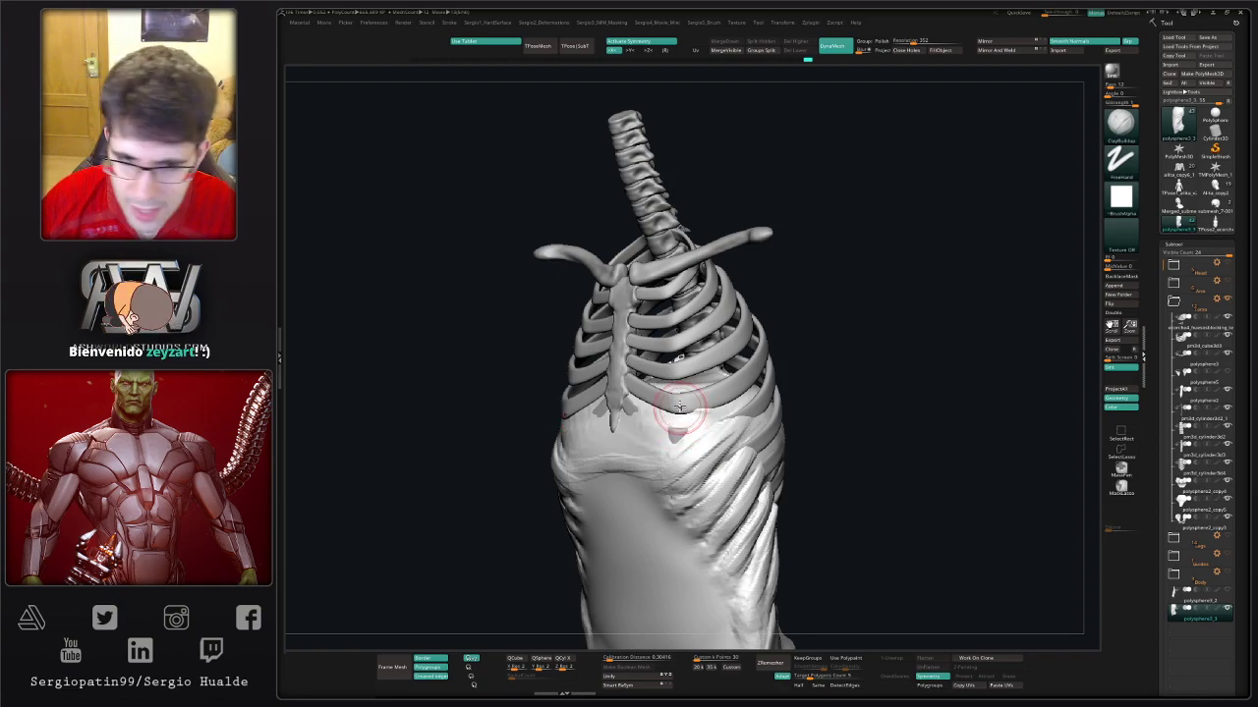
pyautogui.moveTo(687, 416)
pyautogui.mouseDown(button='right')
pyautogui.moveTo(694, 465)
pyautogui.moveTo(769, 497)
pyautogui.moveTo(688, 457)
pyautogui.mouseUp(button='right')
# - Reshape the muscle just below the ribs with the Move brush
pyautogui.press('b')
pyautogui.press('m')
pyautogui.press('v')
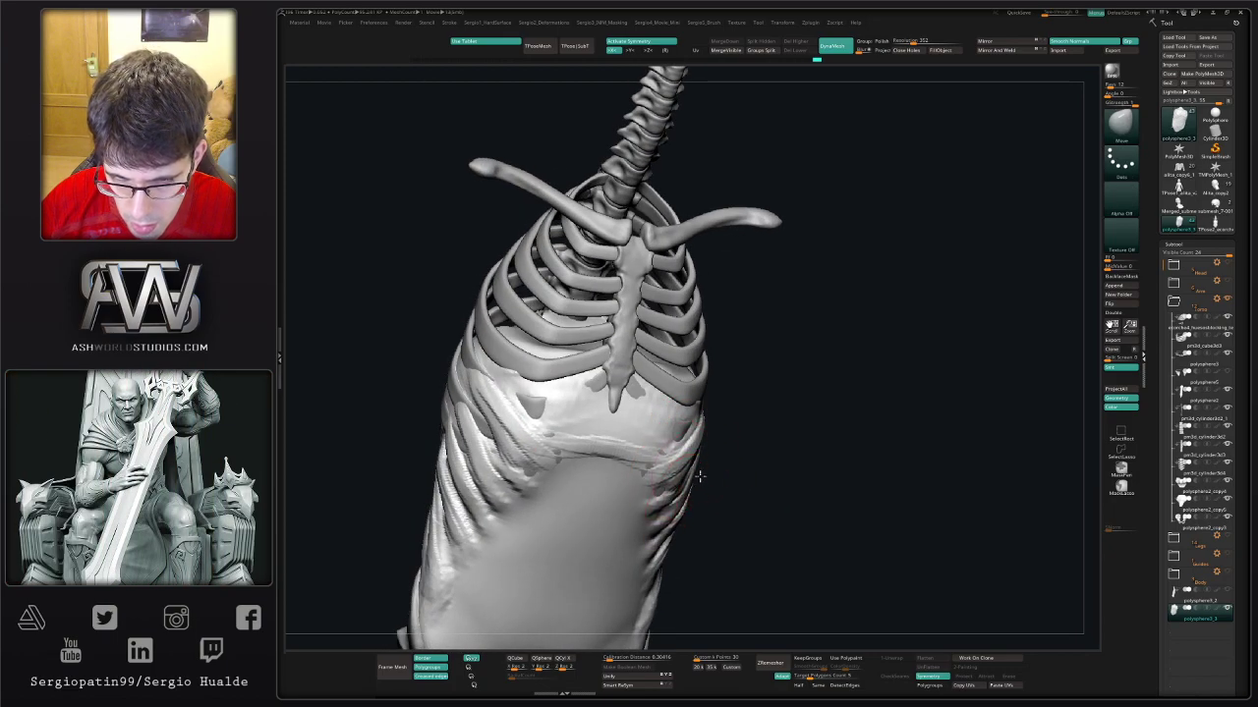
pyautogui.moveTo(700, 477)
pyautogui.mouseDown(button='right')
pyautogui.moveTo(693, 439)
pyautogui.moveTo(706, 457)
pyautogui.moveTo(717, 447)
pyautogui.moveTo(610, 415)
pyautogui.moveTo(603, 443)
pyautogui.moveTo(645, 458)
pyautogui.moveTo(622, 461)
pyautogui.moveTo(616, 447)
pyautogui.mouseUp(button='right')
# - Carve oblique striations under the ribs with the DamStandard brush
pyautogui.press('b')
pyautogui.press('d')
pyautogui.press('s')
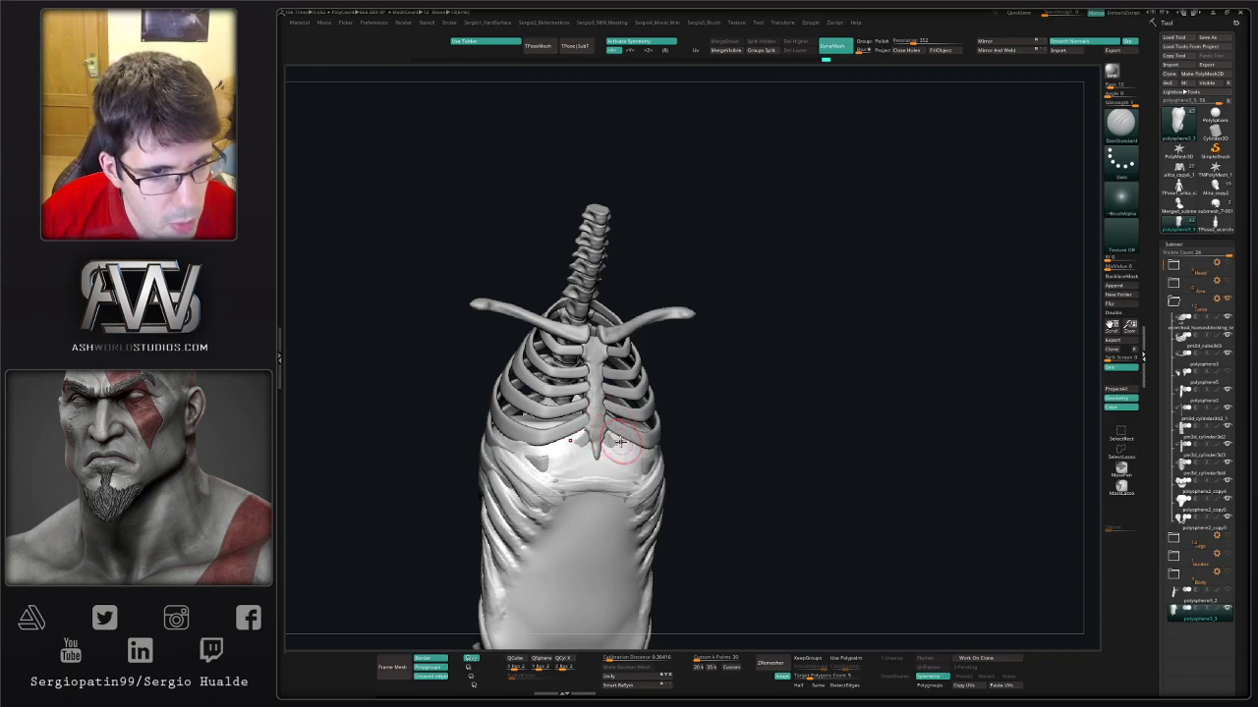
pyautogui.moveTo(620, 443)
pyautogui.keyDown('ctrl'); pyautogui.mouseDown(button='right')
pyautogui.moveTo(606, 472)
pyautogui.moveTo(627, 476)
pyautogui.mouseUp(button='right'); pyautogui.keyUp('ctrl')
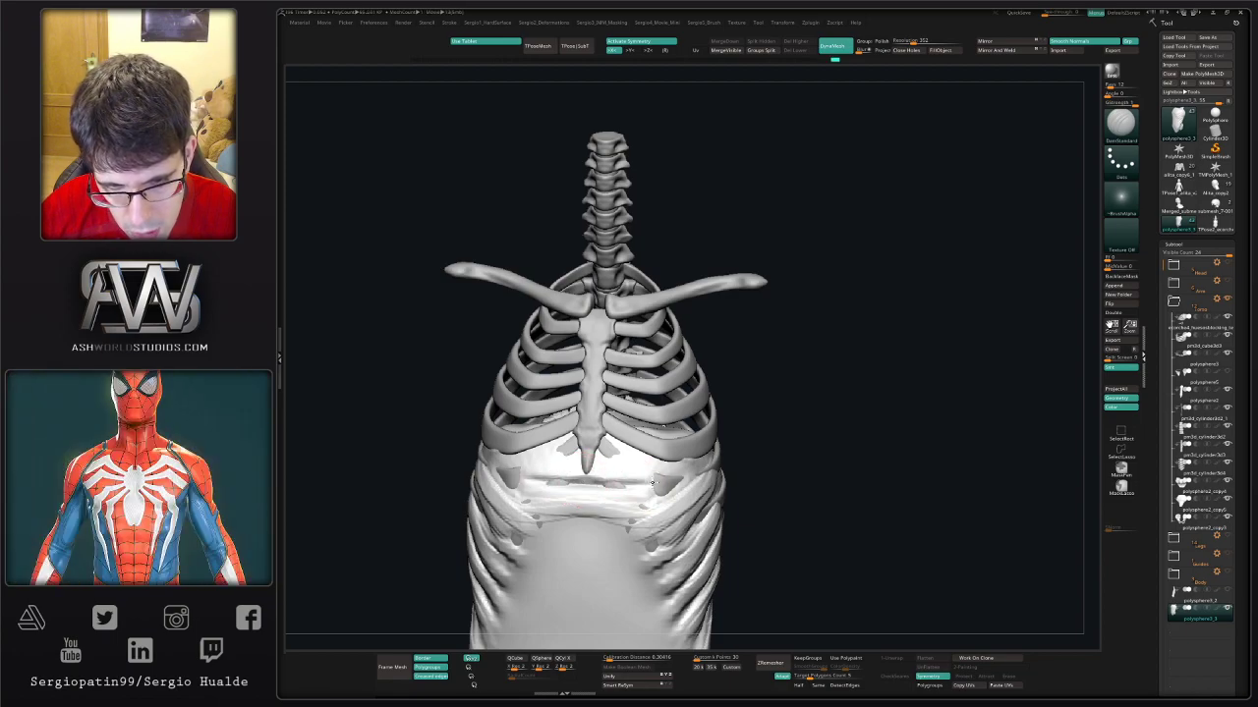
pyautogui.moveTo(679, 478); pyautogui.dragTo(668, 476, button='right')
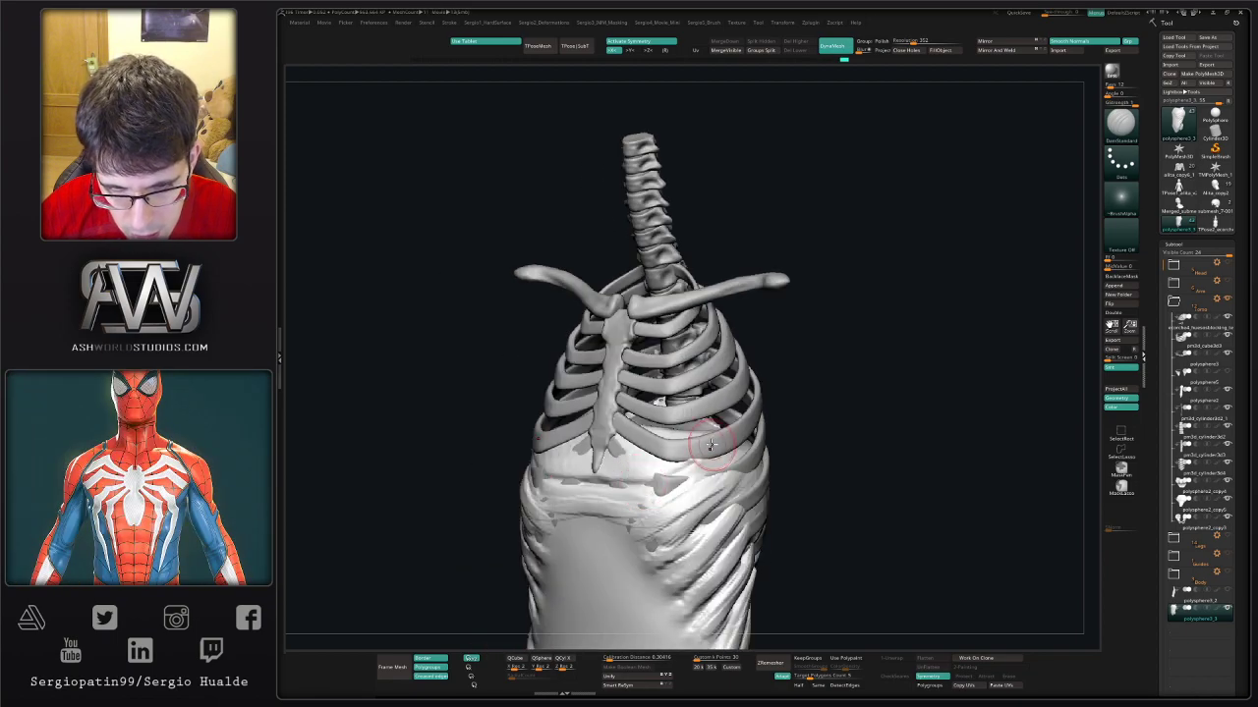
# - Build up muscle under the ribs with ClayBuildup and adjust it with Move
pyautogui.press('b')
pyautogui.press('c')
pyautogui.press('b')
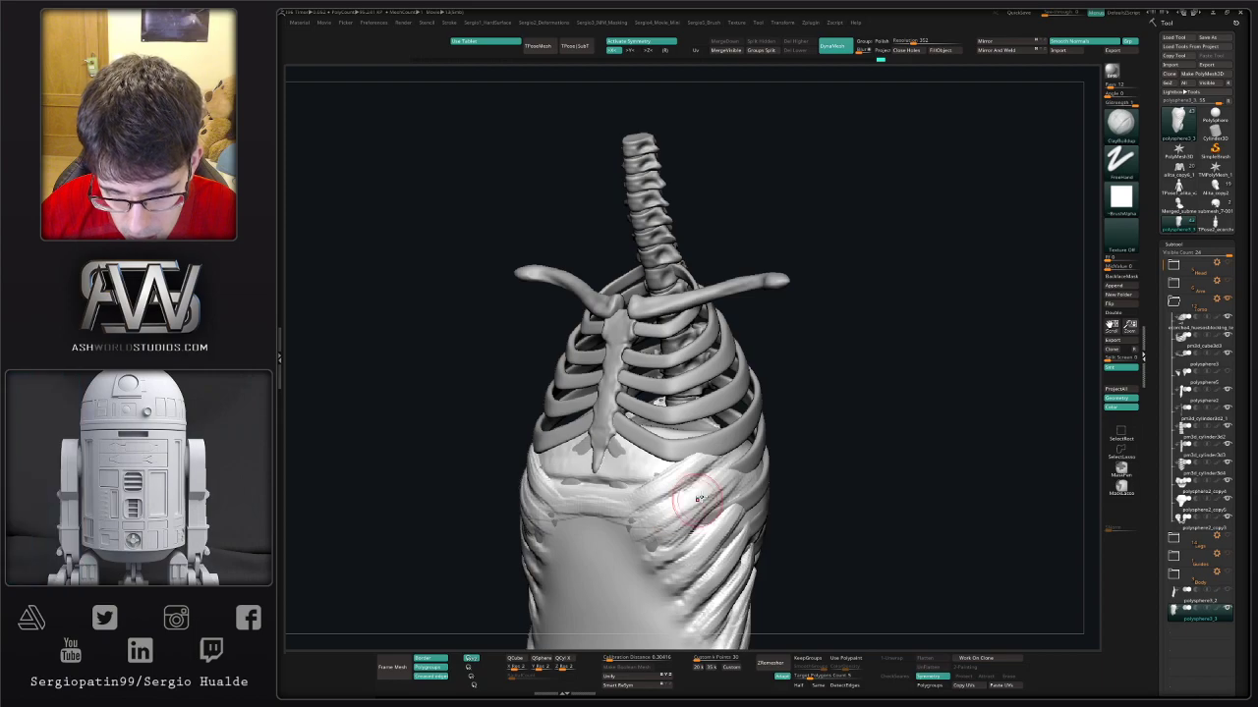
pyautogui.moveTo(697, 498)
pyautogui.mouseDown(button='right')
pyautogui.moveTo(707, 414)
pyautogui.moveTo(690, 395)
pyautogui.mouseUp(button='right')
pyautogui.press('b')
pyautogui.press('m')
pyautogui.press('v')
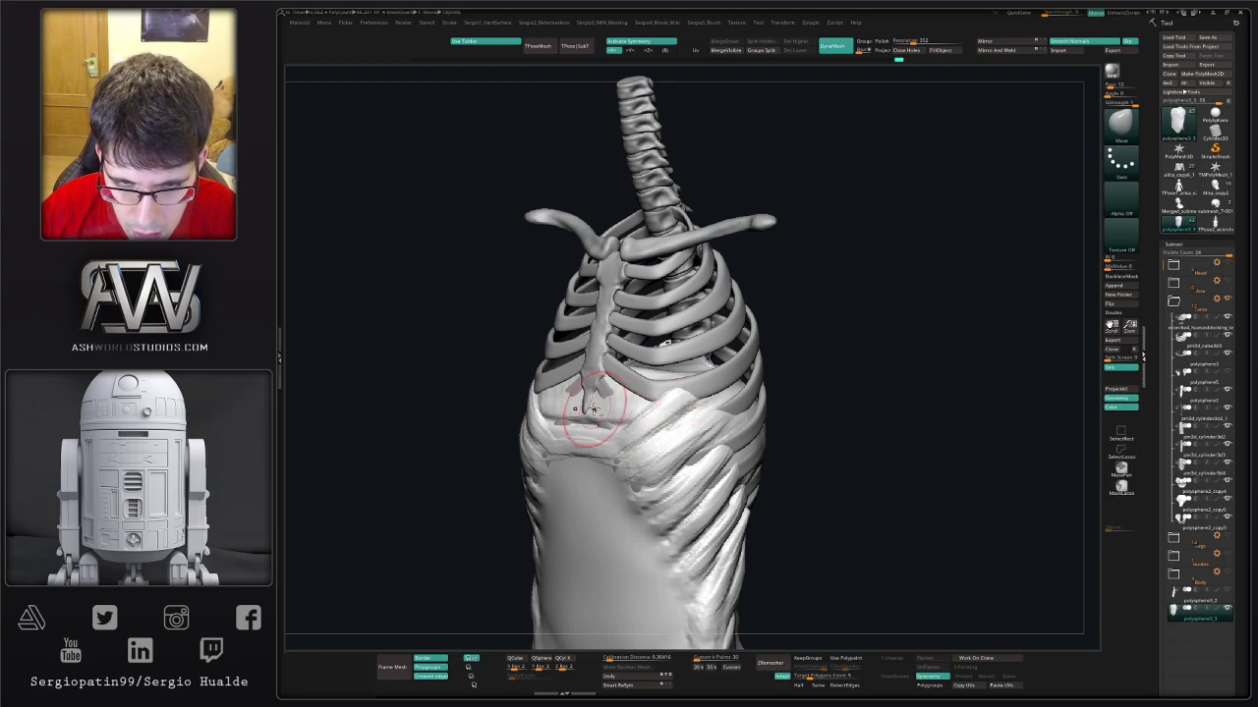
# - Add more clay to the front torso, then hide the skeleton subtool
pyautogui.press('b')
pyautogui.press('c')
pyautogui.press('b')
pyautogui.moveTo(593, 409); pyautogui.dragTo(596, 414, button='right')
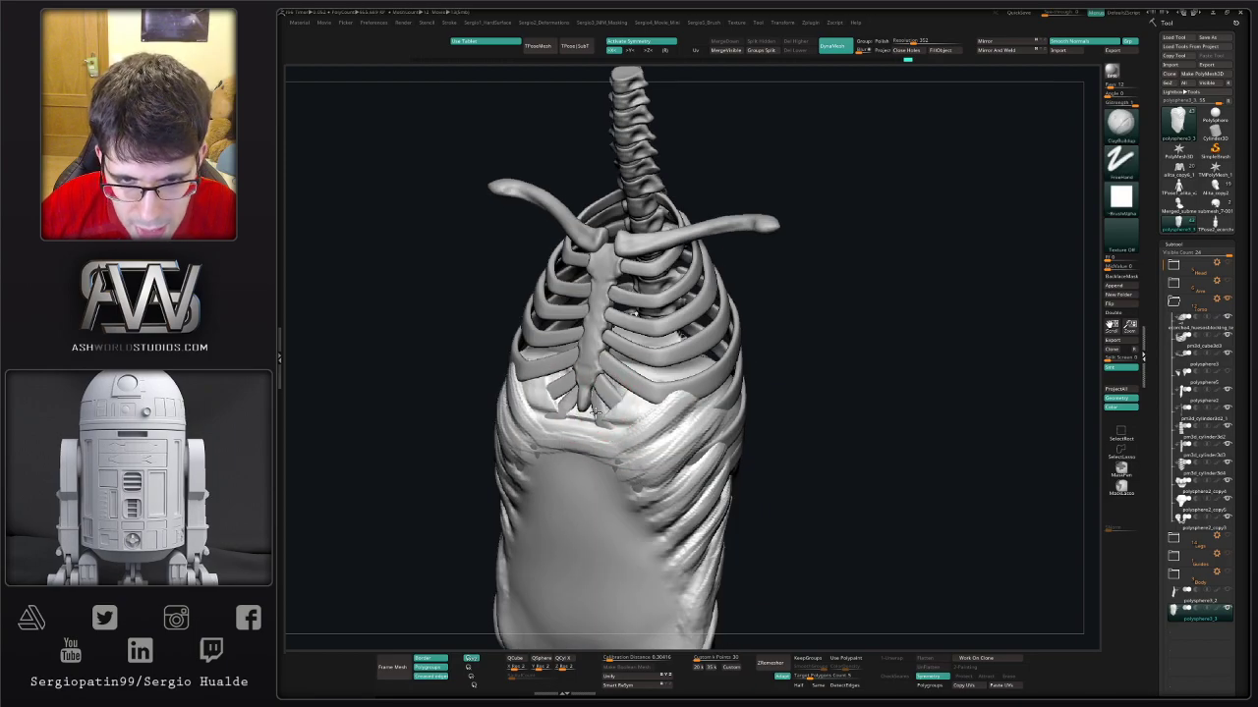
pyautogui.keyDown('ctrl'); pyautogui.keyDown('shift'); pyautogui.click(595, 412); pyautogui.keyUp('shift'); pyautogui.keyUp('ctrl')
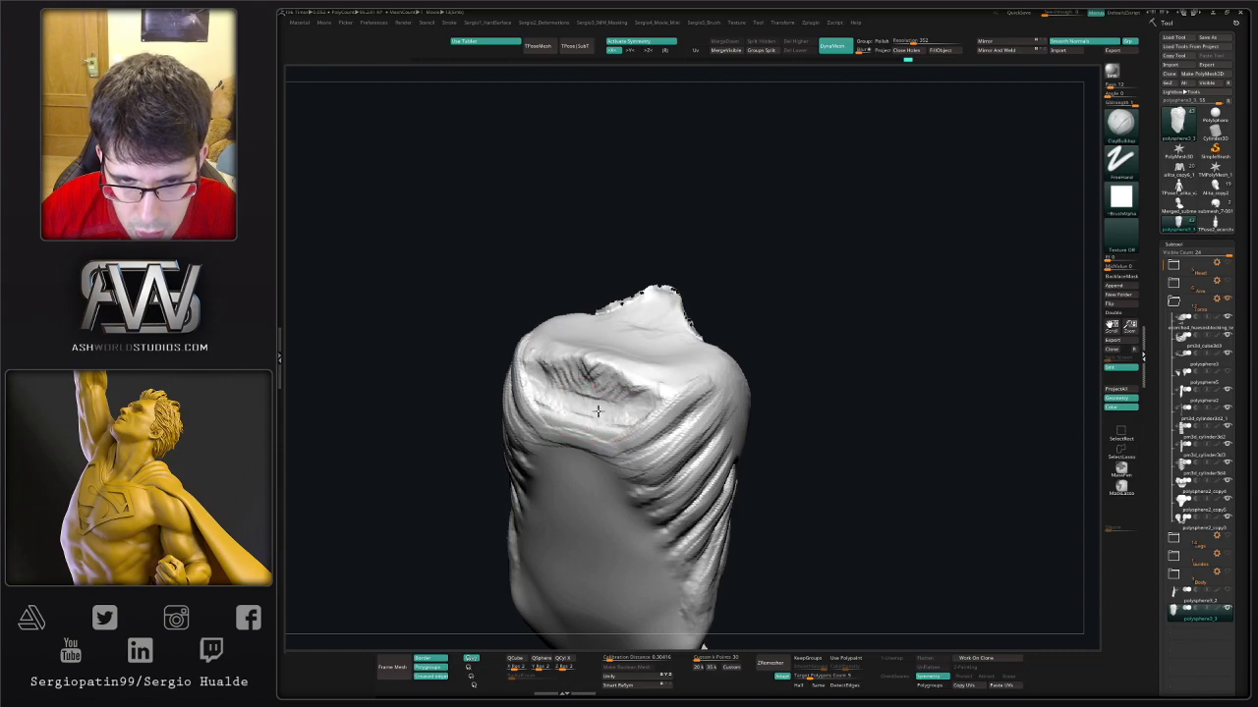
# - Fill in the sunken upper-chest patch and bring the ribcage and spine back
pyautogui.moveTo(597, 410)
pyautogui.mouseDown()
pyautogui.moveTo(609, 383)
pyautogui.moveTo(590, 363)
pyautogui.moveTo(639, 368)
pyautogui.moveTo(627, 407)
pyautogui.moveTo(535, 363)
pyautogui.moveTo(551, 388)
pyautogui.moveTo(639, 374)
pyautogui.moveTo(589, 354)
pyautogui.moveTo(678, 364)
pyautogui.moveTo(637, 397)
pyautogui.mouseUp()
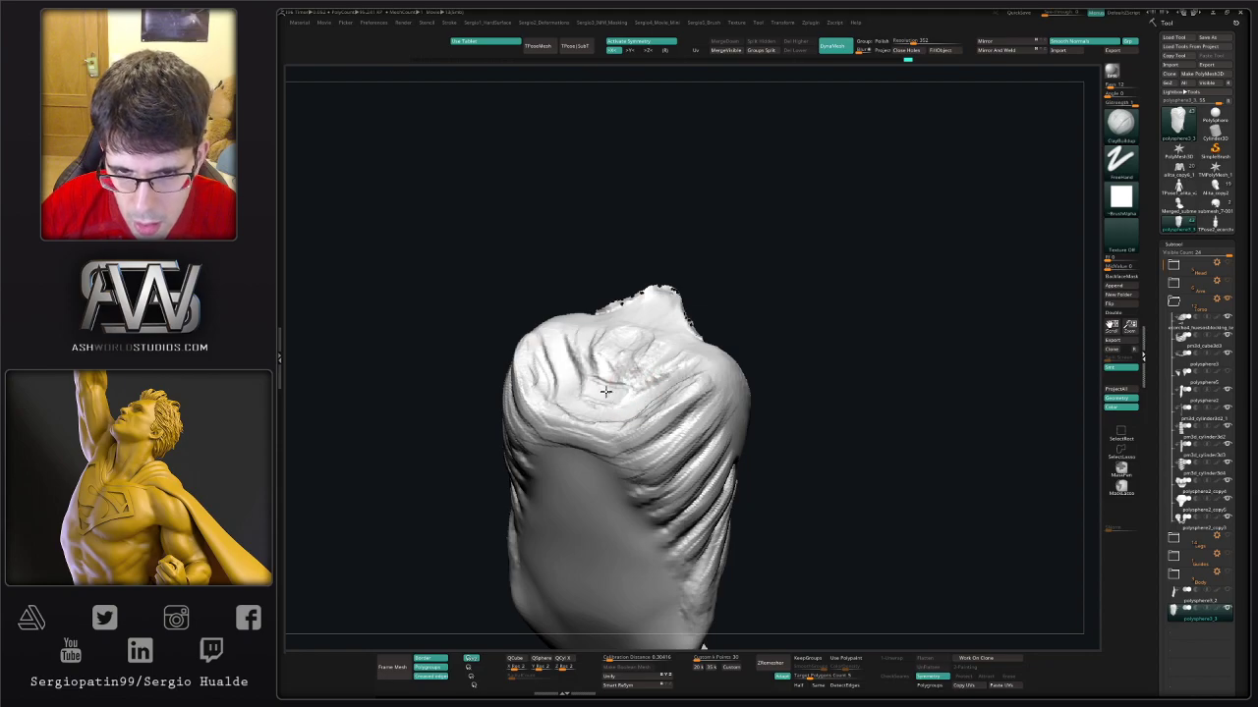
pyautogui.moveTo(605, 391)
pyautogui.mouseDown(button='right')
pyautogui.moveTo(682, 400)
pyautogui.moveTo(707, 433)
pyautogui.mouseUp(button='right')
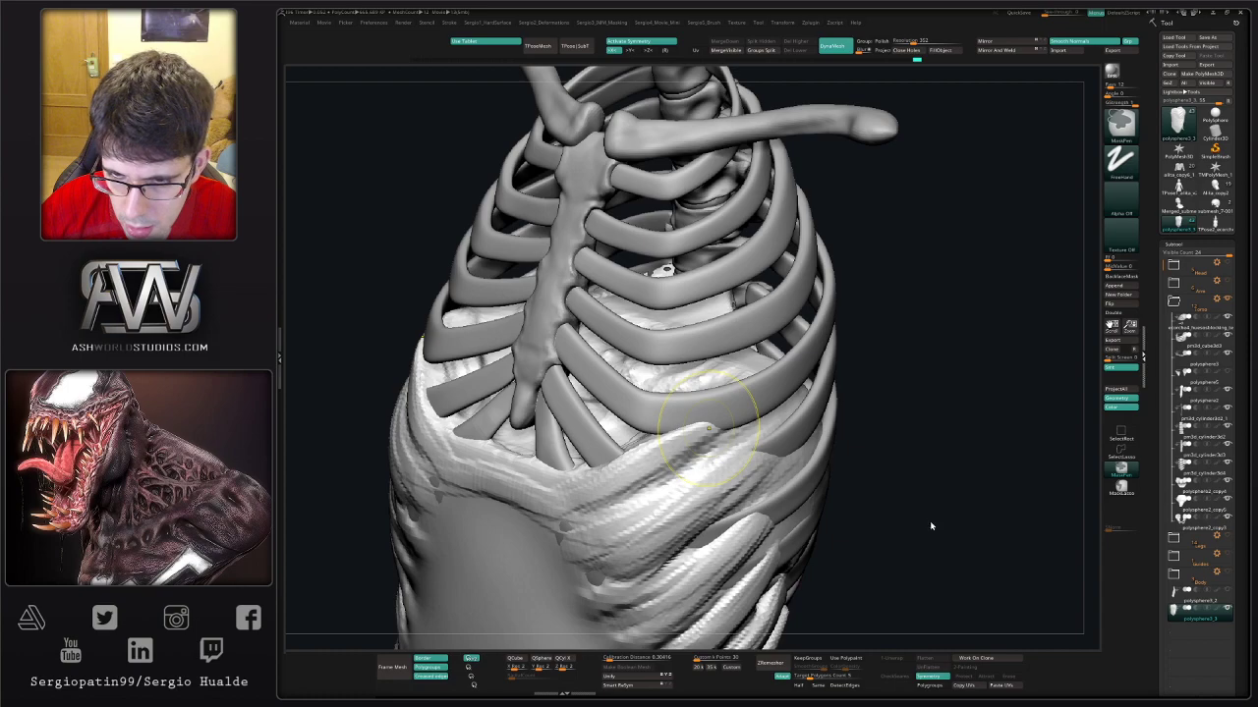
pyautogui.moveTo(710, 432); pyautogui.dragTo(711, 429, button='right')
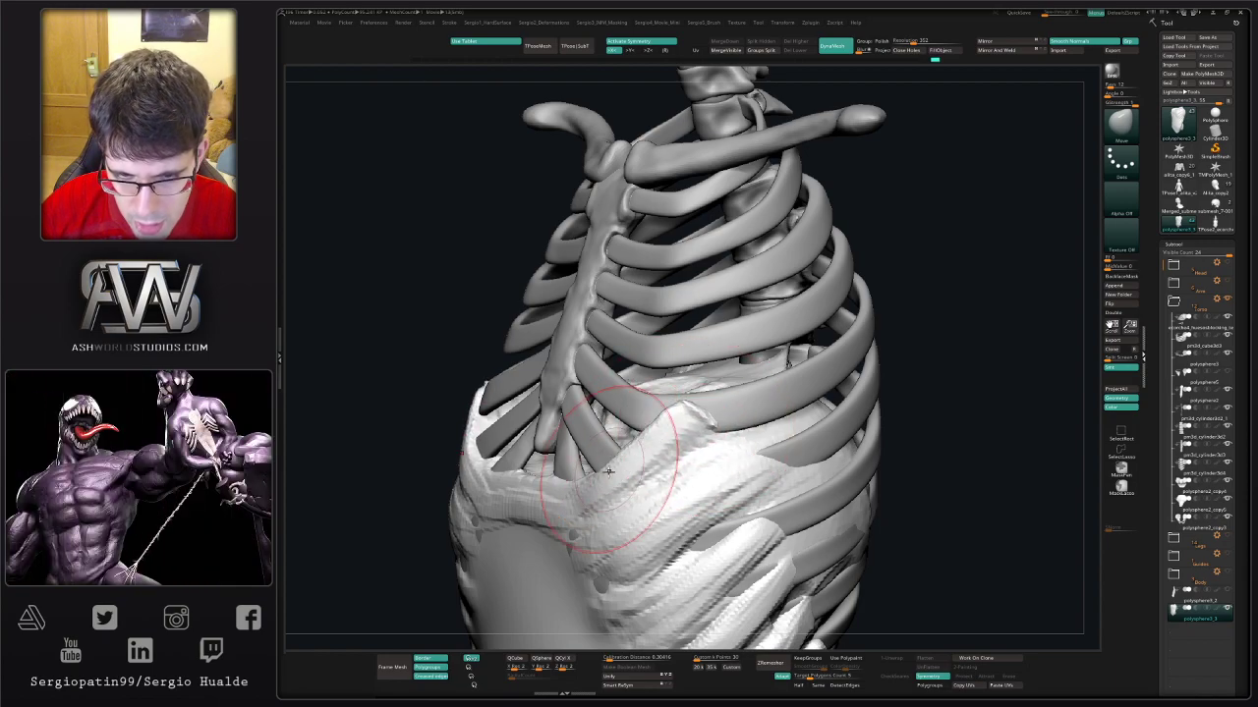
pyautogui.moveTo(644, 437)
pyautogui.mouseDown(button='right')
pyautogui.moveTo(695, 416)
pyautogui.moveTo(685, 413)
pyautogui.mouseUp(button='right')
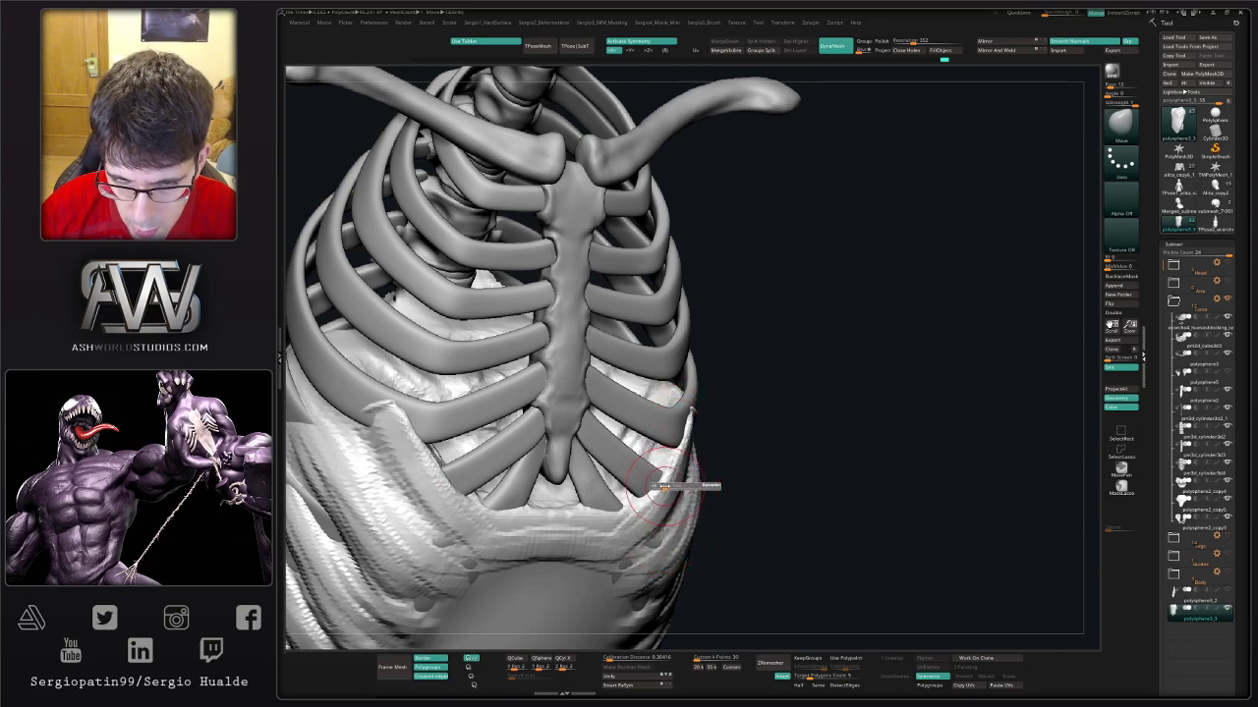
pyautogui.moveTo(678, 491)
pyautogui.mouseDown(button='right')
pyautogui.moveTo(643, 434)
pyautogui.moveTo(717, 426)
pyautogui.moveTo(684, 407)
pyautogui.mouseUp(button='right')
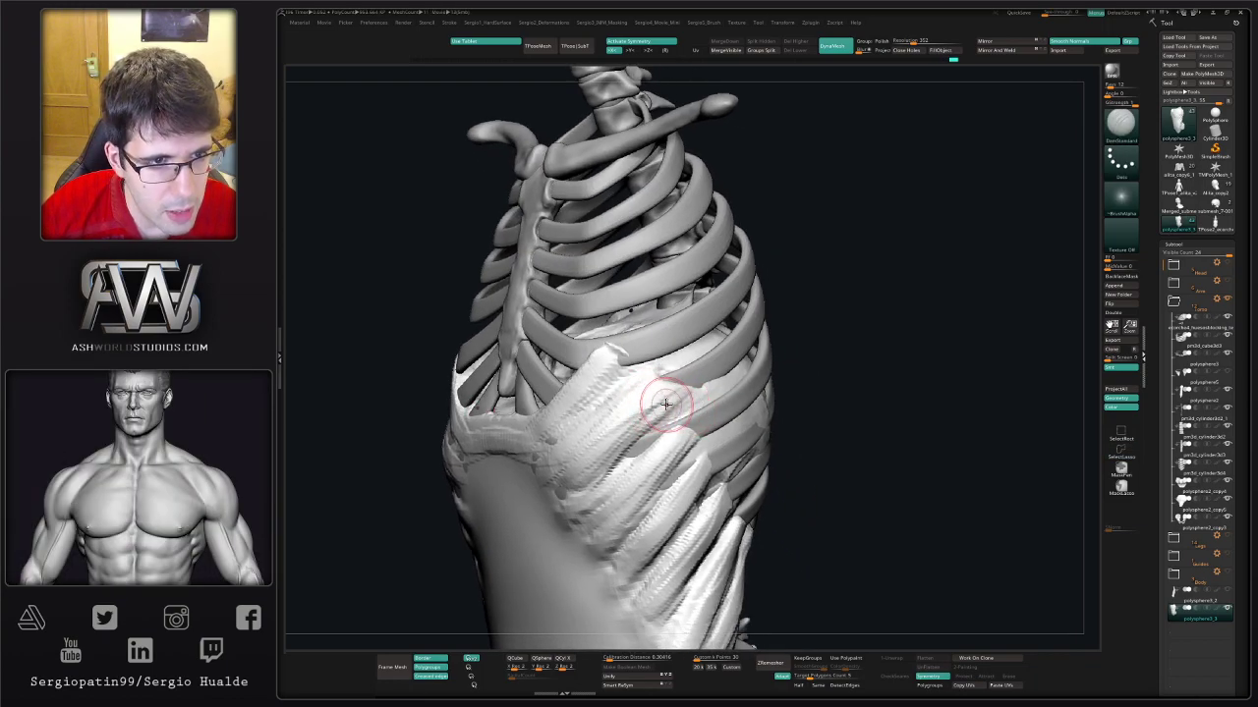
# - Pull the abdomen mesh down under the lower ribs with a resized Move brush
pyautogui.press('b')
pyautogui.press('c')
pyautogui.press('b')
pyautogui.moveTo(581, 413); pyautogui.dragTo(570, 460, button='right')
pyautogui.press('b')
pyautogui.press('m')
pyautogui.press('v')
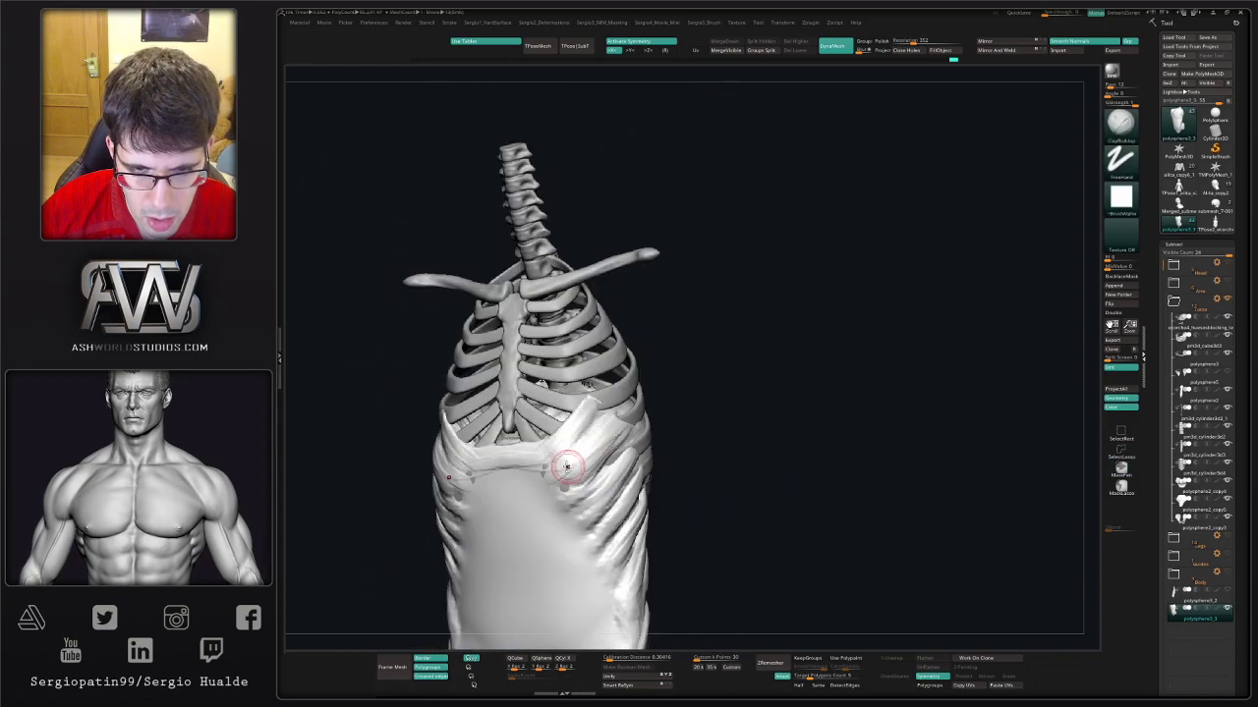
pyautogui.press('s')
pyautogui.moveTo(570, 459); pyautogui.dragTo(568, 475)
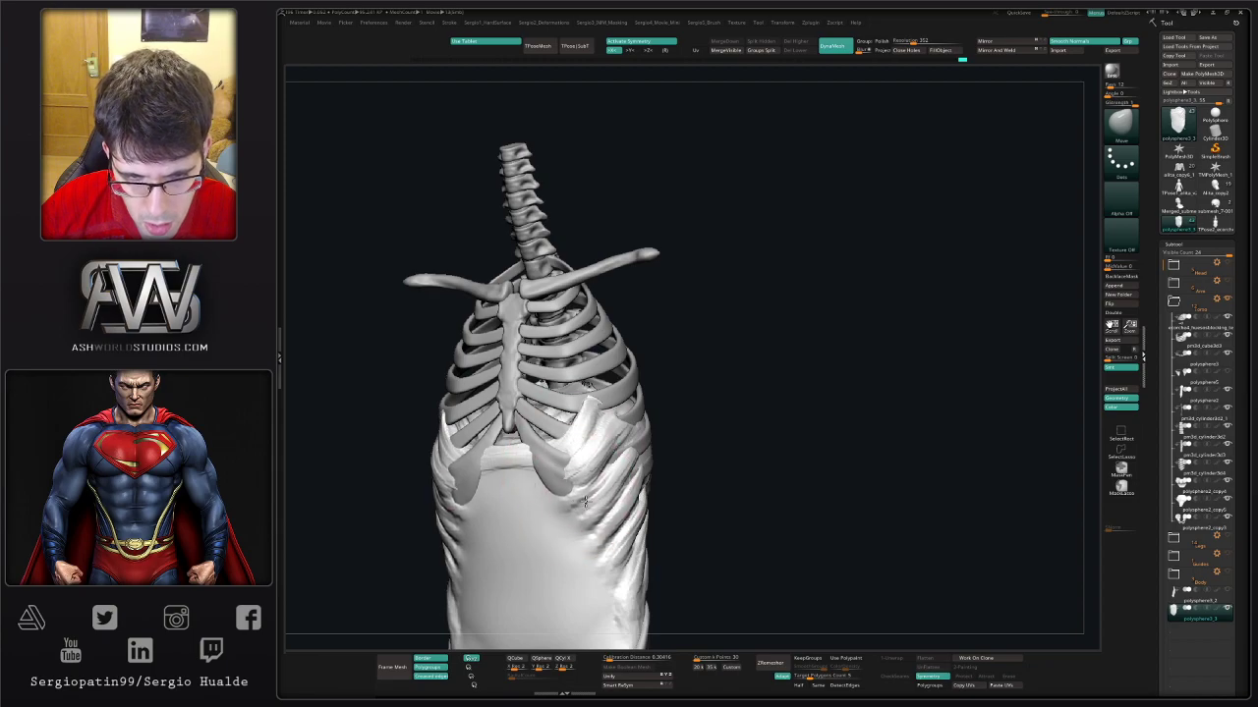
# - Frame the ribcage side and reshape the oblique area with the Move brush
pyautogui.moveTo(567, 474)
pyautogui.mouseDown(button='right')
pyautogui.moveTo(547, 471)
pyautogui.moveTo(561, 477)
pyautogui.mouseUp(button='right')
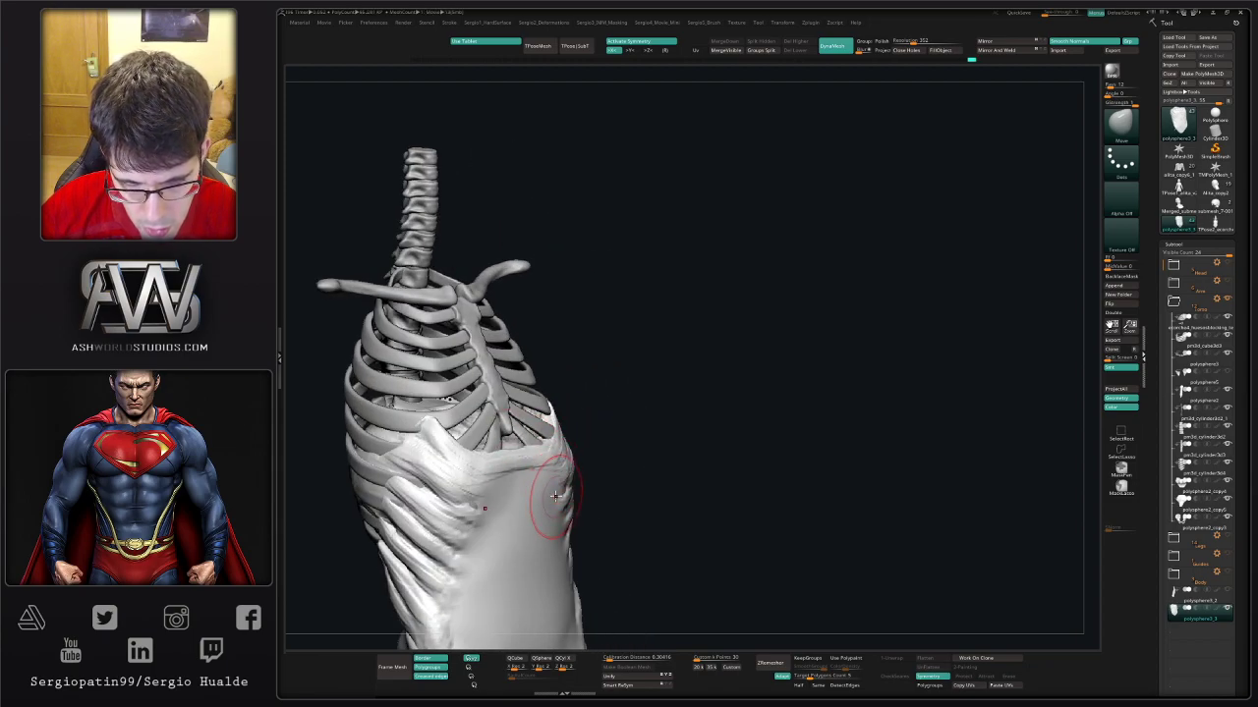
pyautogui.moveTo(555, 496)
pyautogui.mouseDown(button='right')
pyautogui.moveTo(674, 435)
pyautogui.moveTo(649, 501)
pyautogui.moveTo(619, 432)
pyautogui.moveTo(675, 400)
pyautogui.mouseUp(button='right')
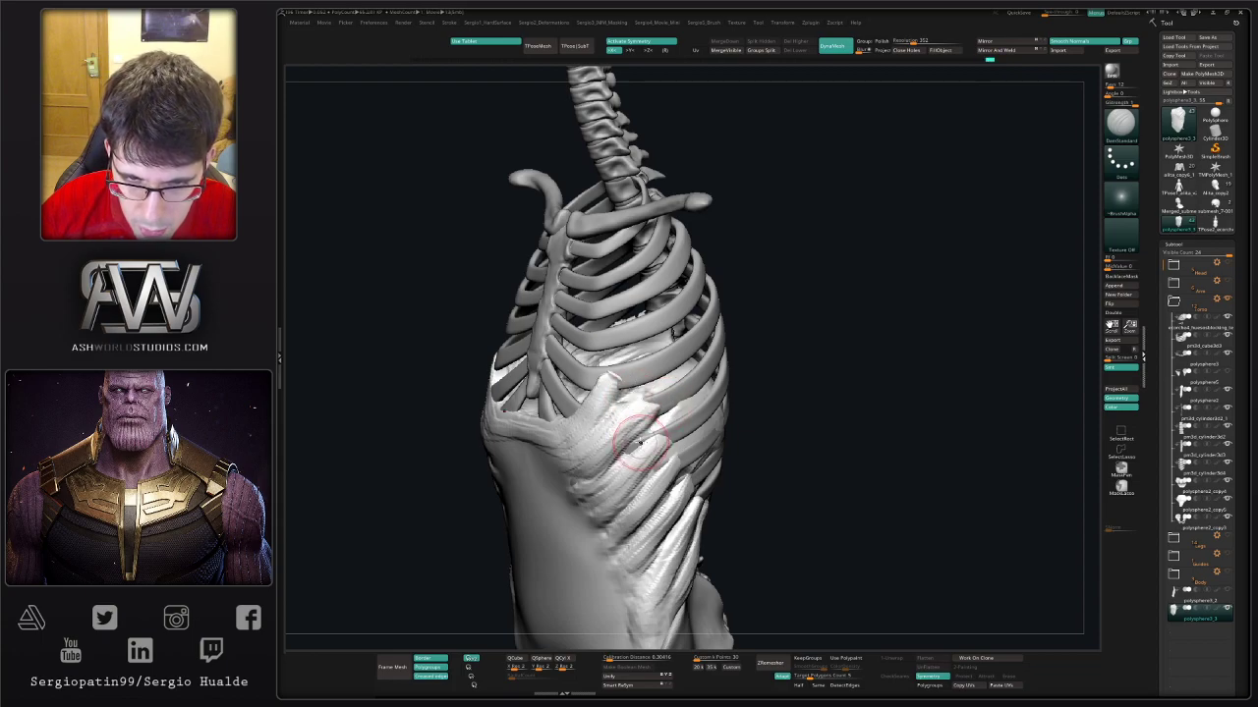
pyautogui.press('b')
pyautogui.press('m')
pyautogui.press('v')
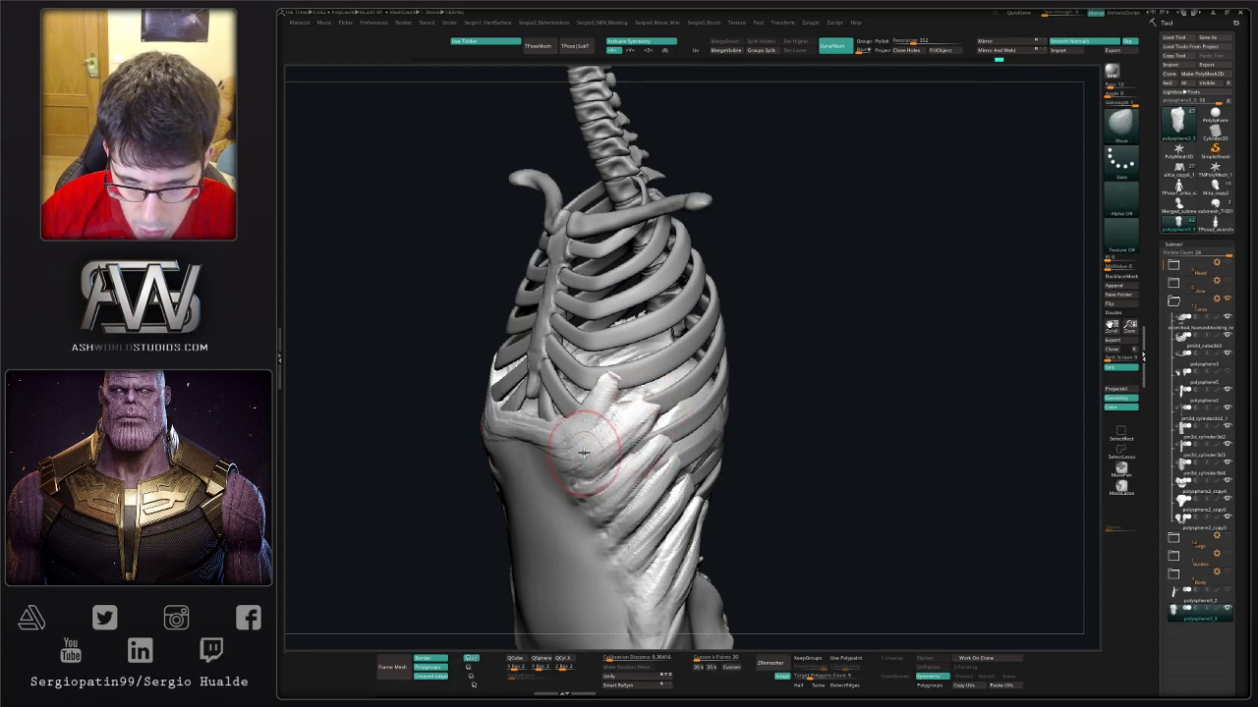
pyautogui.moveTo(624, 468); pyautogui.dragTo(589, 405, button='right')
# - Build up and groove the oblique under the lower ribs with ClayBuildup and DamStandard
pyautogui.press('b')
pyautogui.press('c')
pyautogui.press('b')
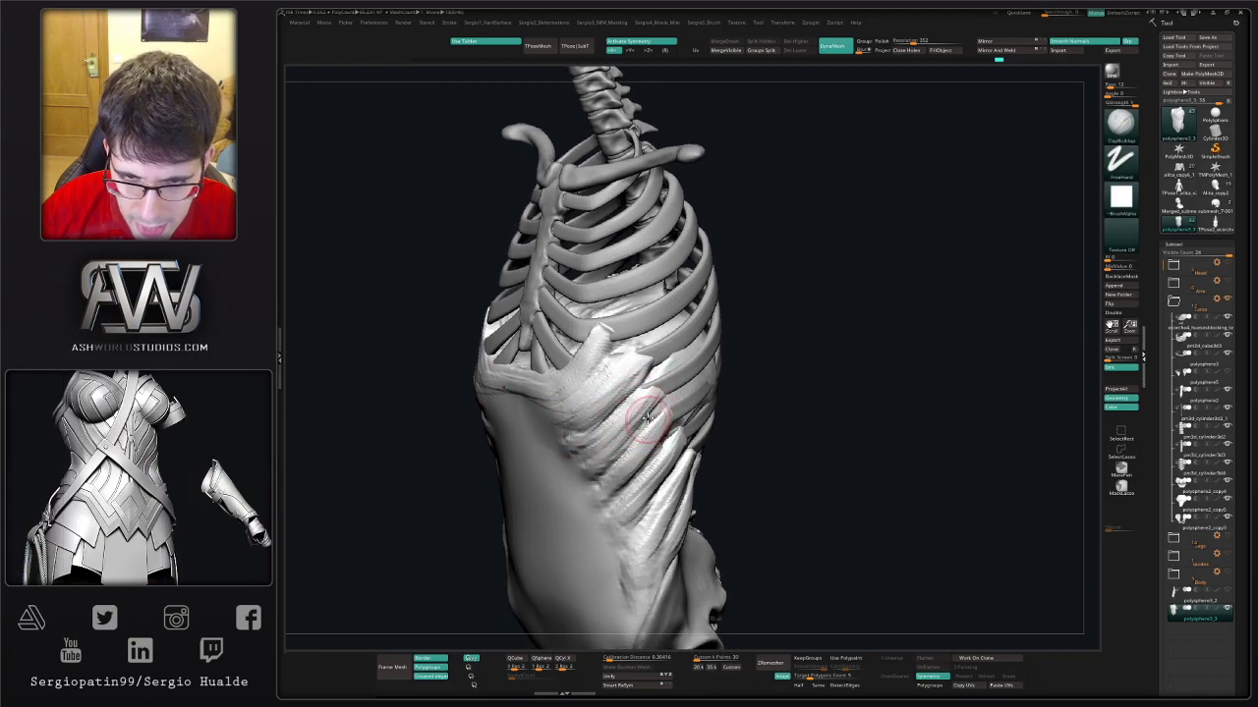
pyautogui.moveTo(646, 417); pyautogui.dragTo(654, 396, button='right')
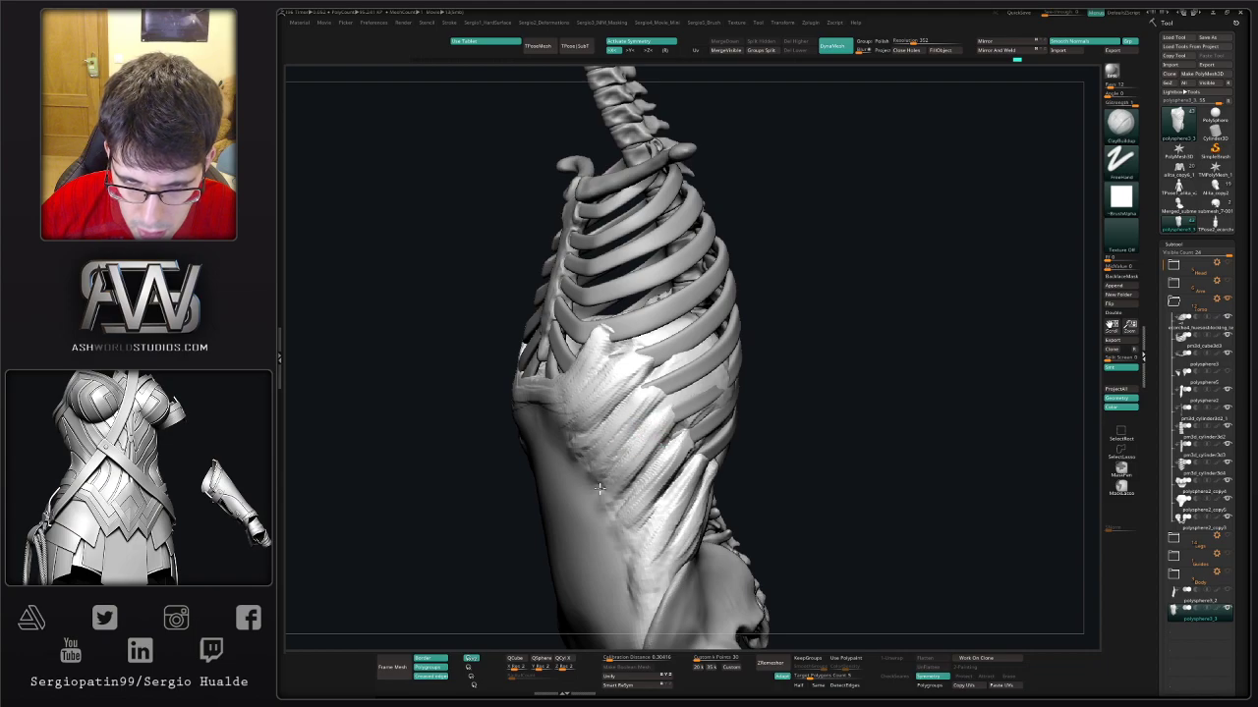
pyautogui.press('b')
pyautogui.press('d')
pyautogui.press('s')
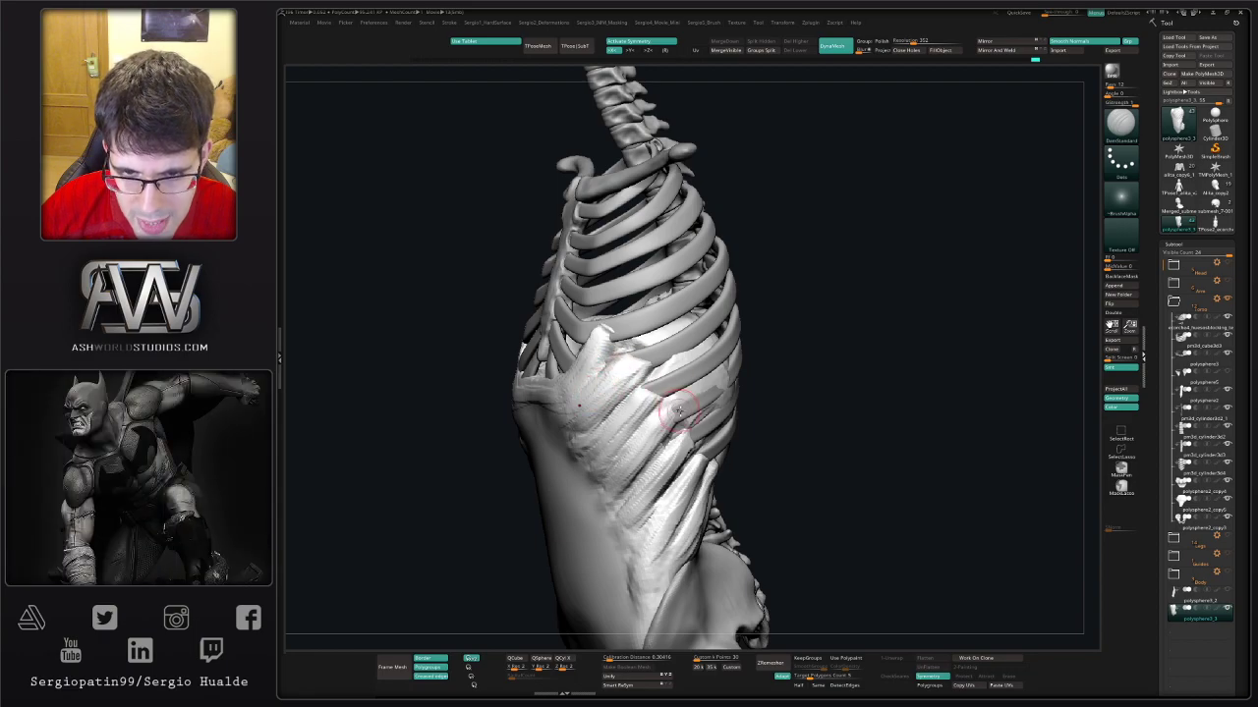
pyautogui.moveTo(693, 420)
pyautogui.mouseDown(button='right')
pyautogui.moveTo(676, 400)
pyautogui.moveTo(678, 413)
pyautogui.mouseUp(button='right')
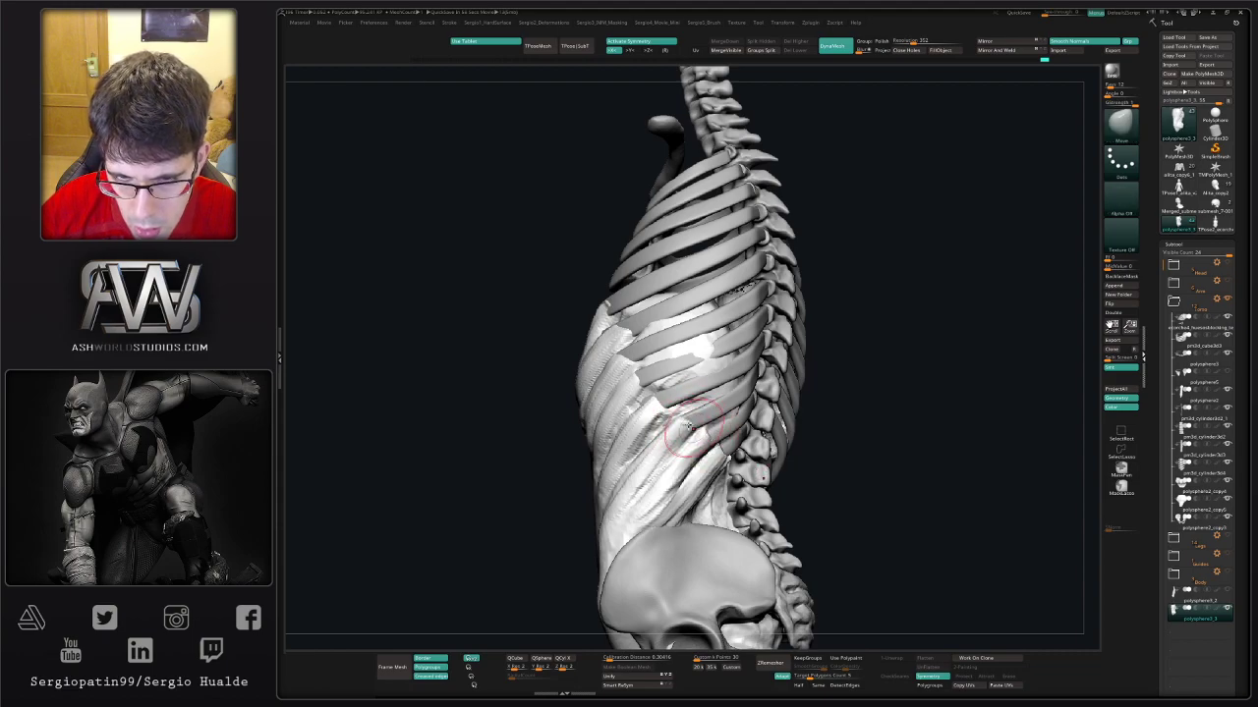
# - Orbit around the ribcage to a side view below the sternum
pyautogui.moveTo(688, 425)
pyautogui.mouseDown(button='right')
pyautogui.moveTo(634, 383)
pyautogui.moveTo(609, 330)
pyautogui.moveTo(621, 327)
pyautogui.mouseUp(button='right')
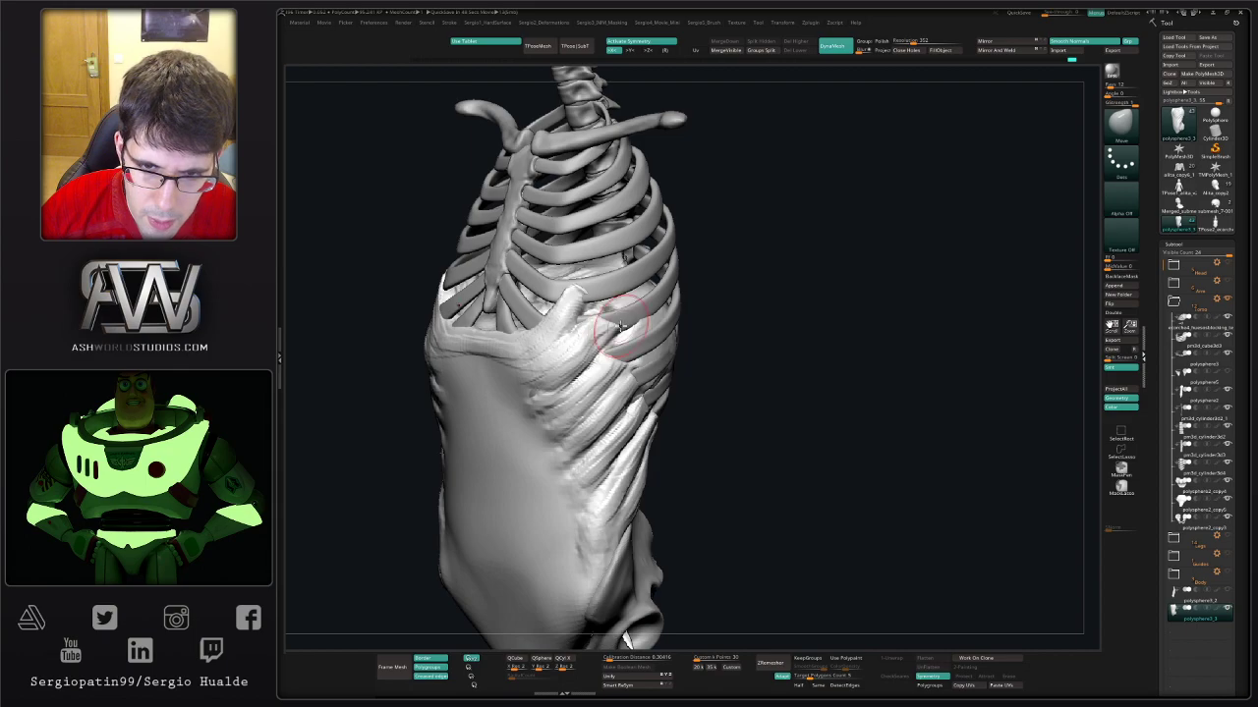
pyautogui.moveTo(579, 294)
pyautogui.mouseDown(button='right')
pyautogui.moveTo(543, 306)
pyautogui.moveTo(578, 295)
pyautogui.moveTo(585, 339)
pyautogui.mouseUp(button='right')
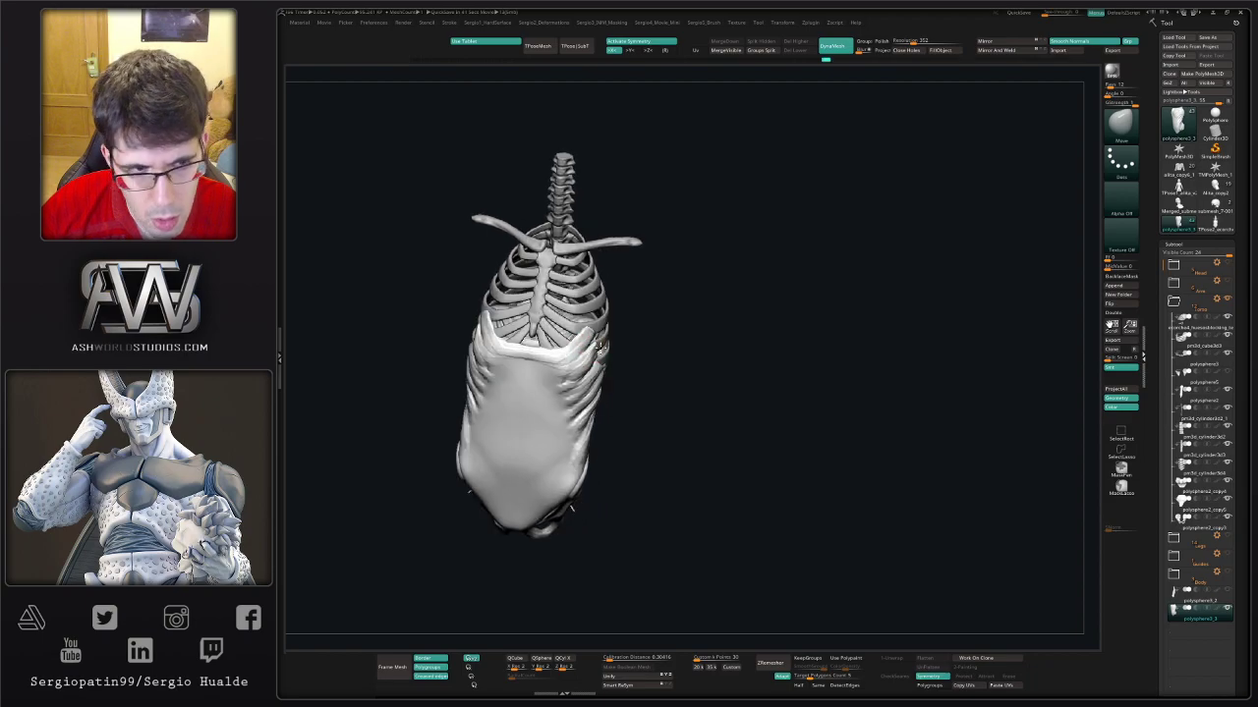
pyautogui.moveTo(587, 339); pyautogui.dragTo(597, 369, button='right')
pyautogui.moveTo(678, 354)
pyautogui.mouseDown(button='right')
pyautogui.moveTo(674, 371)
pyautogui.moveTo(682, 353)
pyautogui.moveTo(629, 363)
pyautogui.moveTo(639, 412)
pyautogui.moveTo(687, 388)
pyautogui.moveTo(651, 376)
pyautogui.mouseUp(button='right')
# - Build up muscle mass over the lower right ribs, briefly hiding the ribcage to check
pyautogui.press('b')
pyautogui.press('c')
pyautogui.press('b')
pyautogui.moveTo(651, 376); pyautogui.dragTo(674, 358)
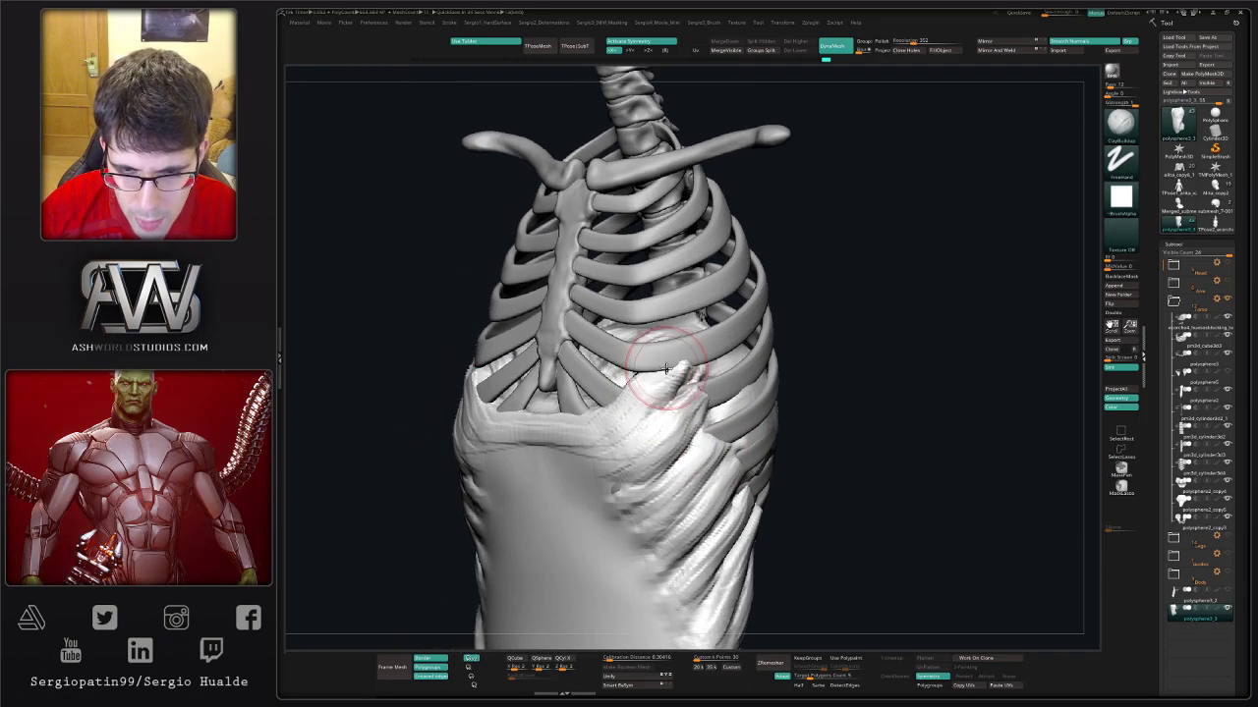
pyautogui.keyDown('ctrl'); pyautogui.keyDown('shift'); pyautogui.click(668, 378); pyautogui.keyUp('shift'); pyautogui.keyUp('ctrl')
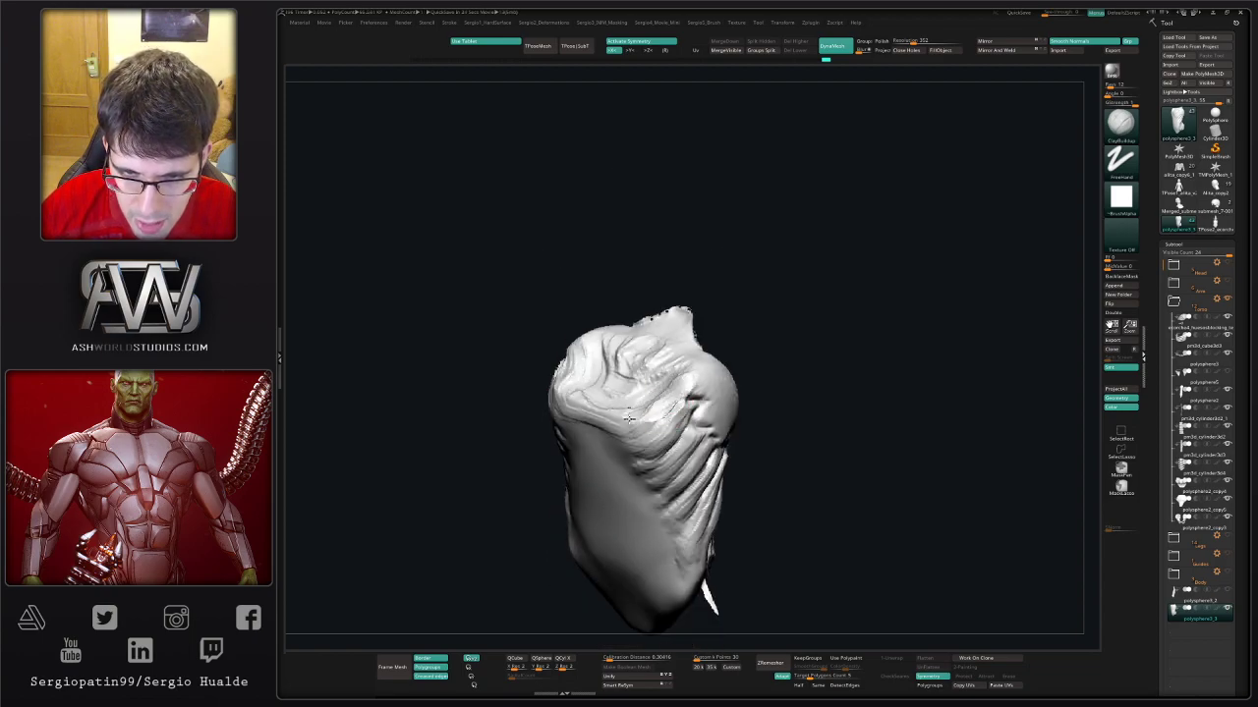
pyautogui.keyDown('ctrl'); pyautogui.keyDown('shift'); pyautogui.click(672, 406); pyautogui.keyUp('shift'); pyautogui.keyUp('ctrl')
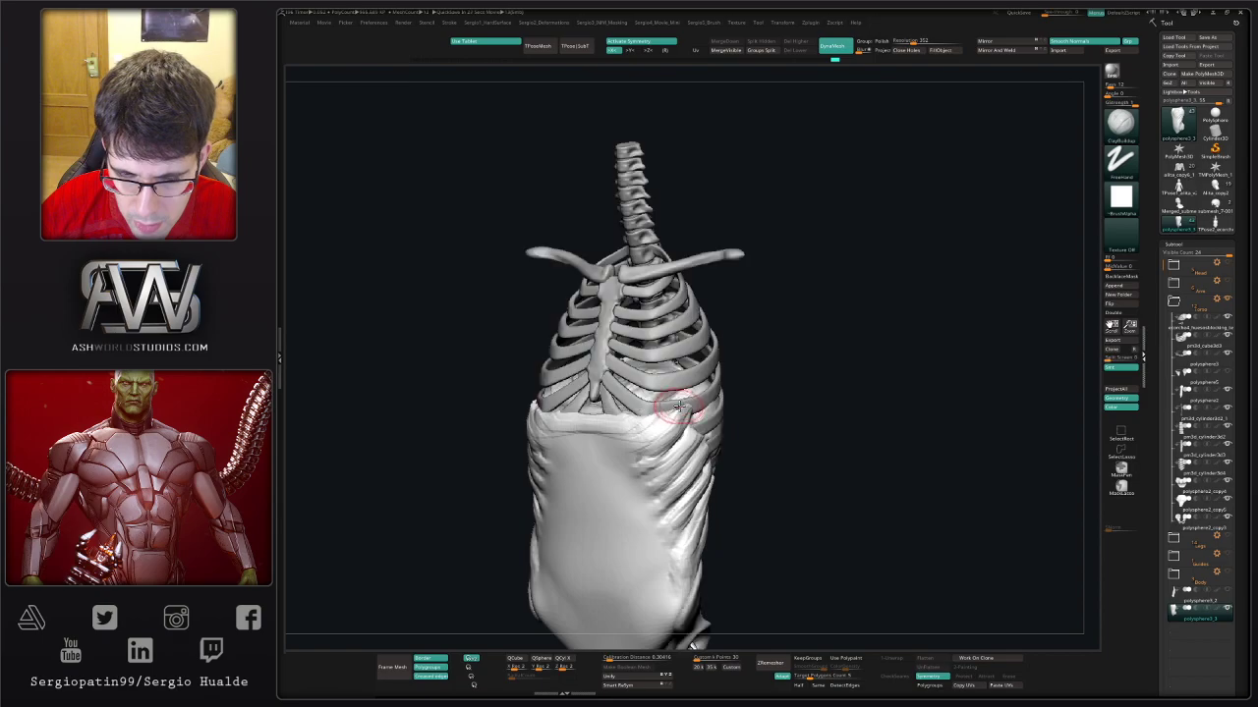
# - Pull the torso surface outward near the ribs with the Move brush
pyautogui.moveTo(672, 406); pyautogui.dragTo(677, 413, button='right')
pyautogui.press('b')
pyautogui.press('m')
pyautogui.press('v')
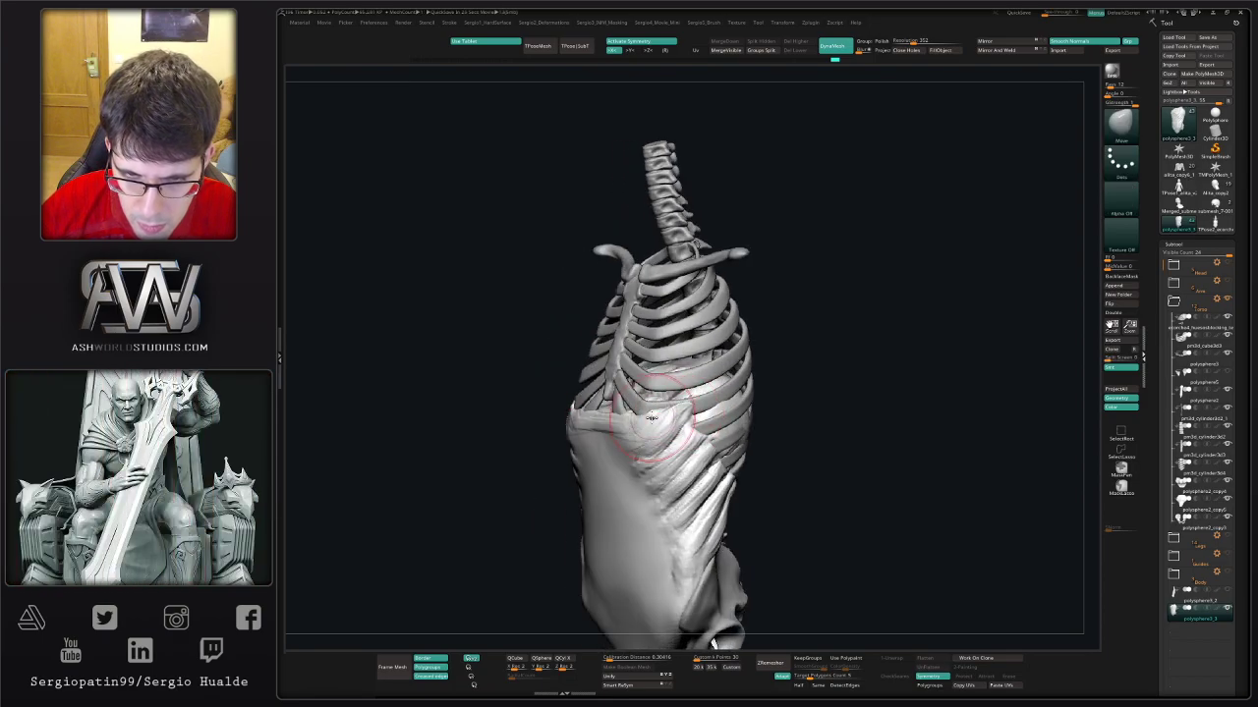
pyautogui.moveTo(646, 433); pyautogui.dragTo(646, 439)
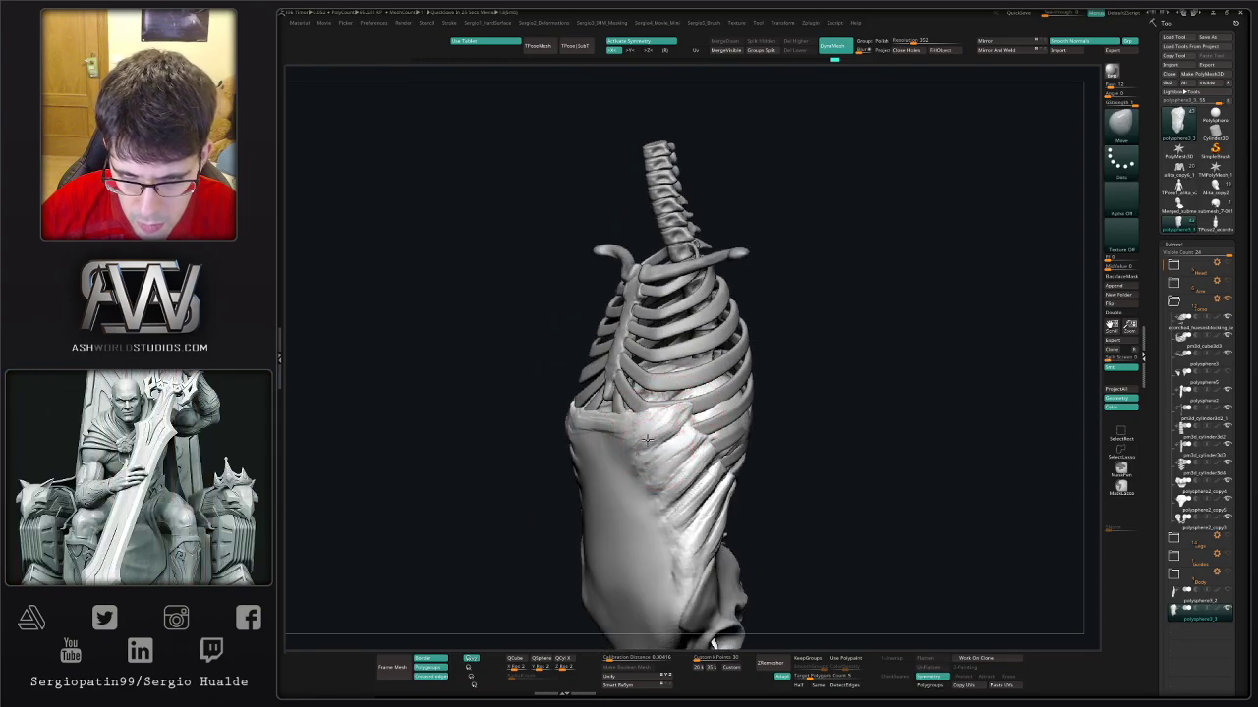
# - Return to ClayBuildup and inspect the torso from side and front angles
pyautogui.keyDown('shift'); pyautogui.moveTo(666, 444); pyautogui.dragTo(665, 413, button='right'); pyautogui.keyUp('shift')
pyautogui.press('b')
pyautogui.press('c')
pyautogui.press('b')
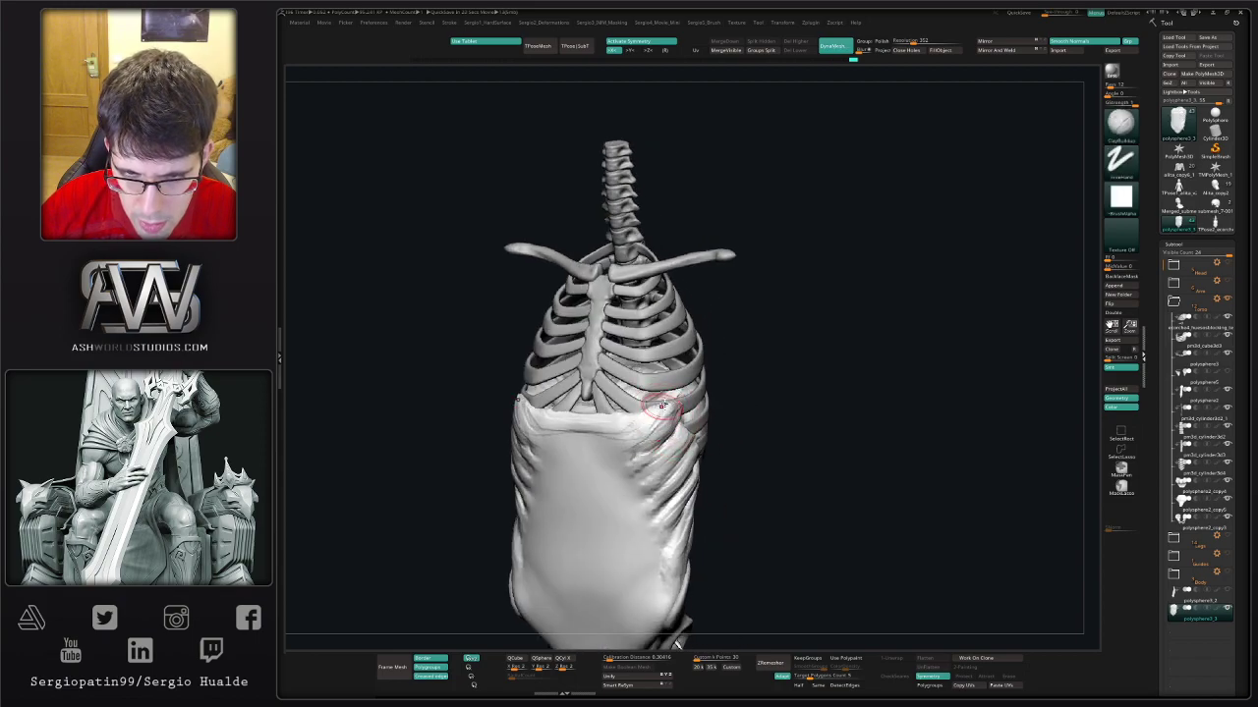
pyautogui.moveTo(662, 404); pyautogui.dragTo(657, 369, button='right')
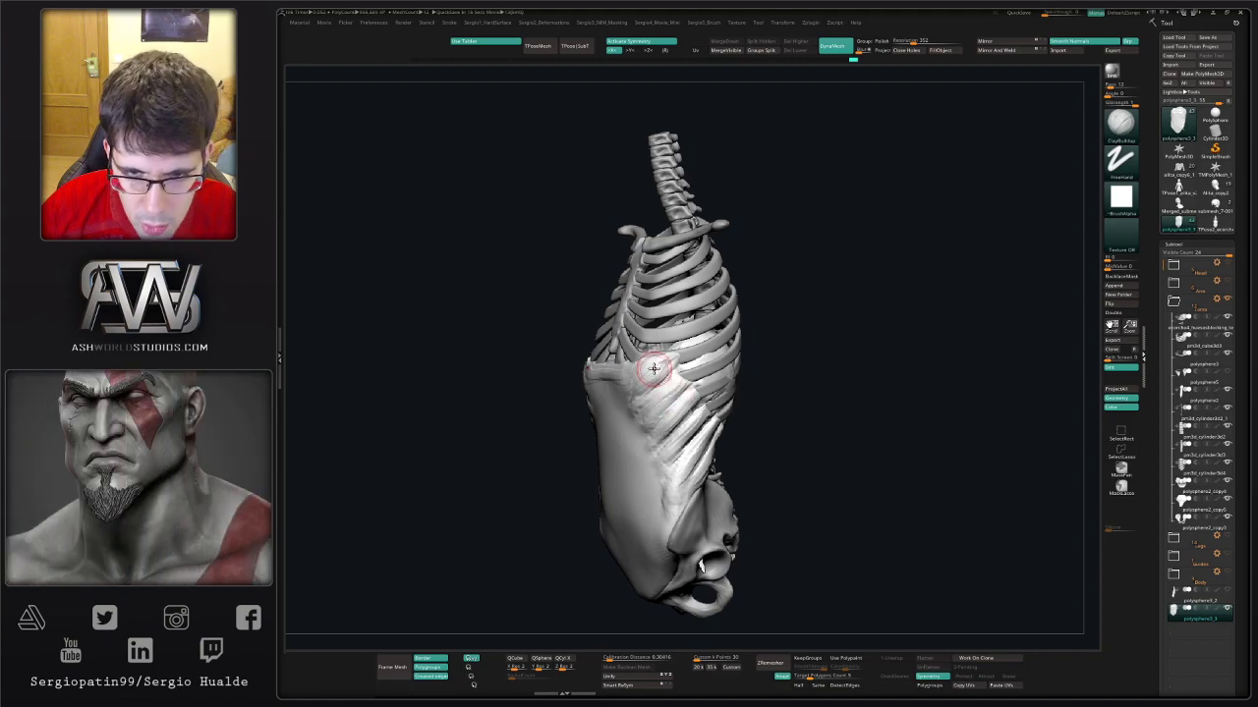
pyautogui.moveTo(685, 460); pyautogui.dragTo(673, 450, button='right')
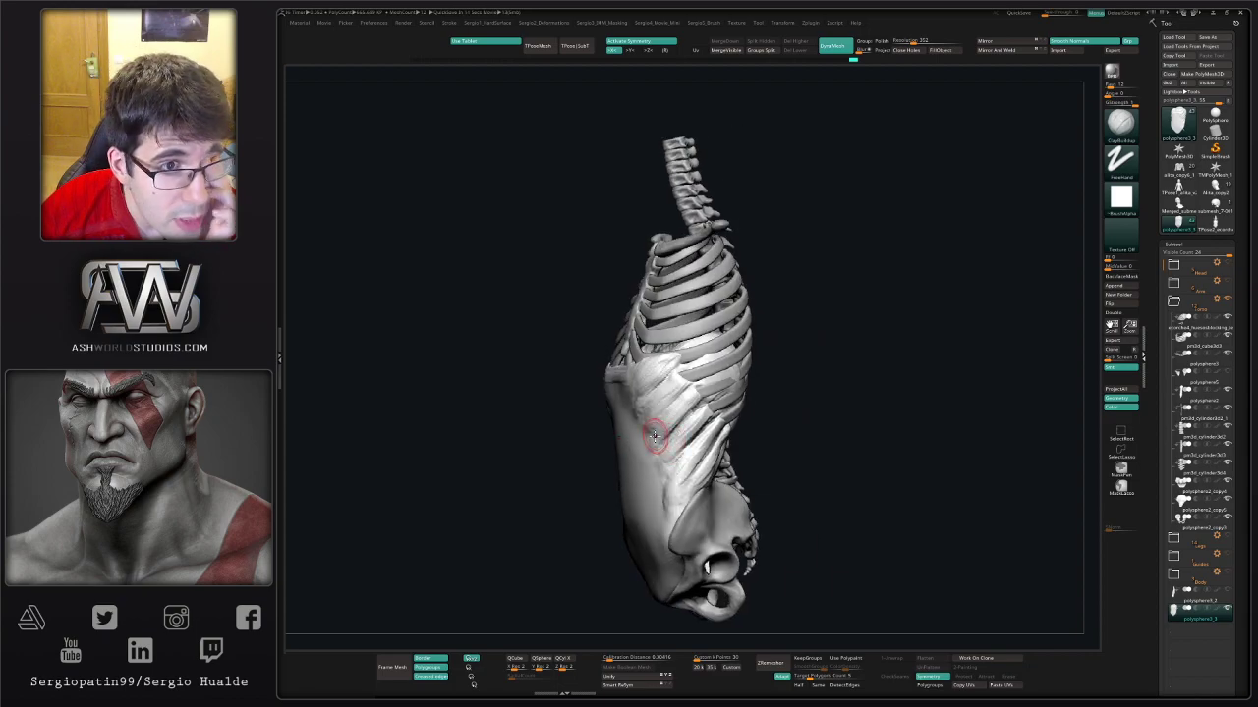
pyautogui.moveTo(676, 378); pyautogui.dragTo(635, 439, button='right')
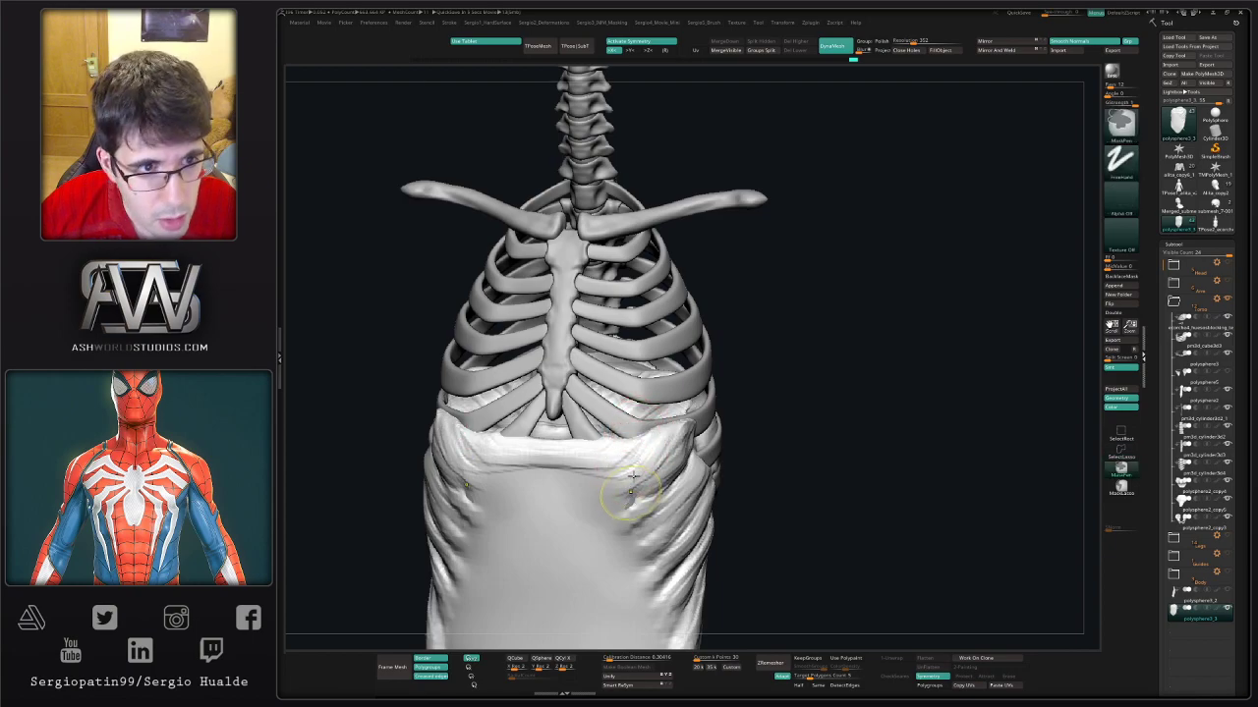
# - Orbit around the ribcage and abdomen to a side view
pyautogui.moveTo(636, 445)
pyautogui.keyDown('ctrl'); pyautogui.mouseDown(button='right')
pyautogui.moveTo(639, 416)
pyautogui.moveTo(658, 468)
pyautogui.mouseUp(button='right'); pyautogui.keyUp('ctrl')
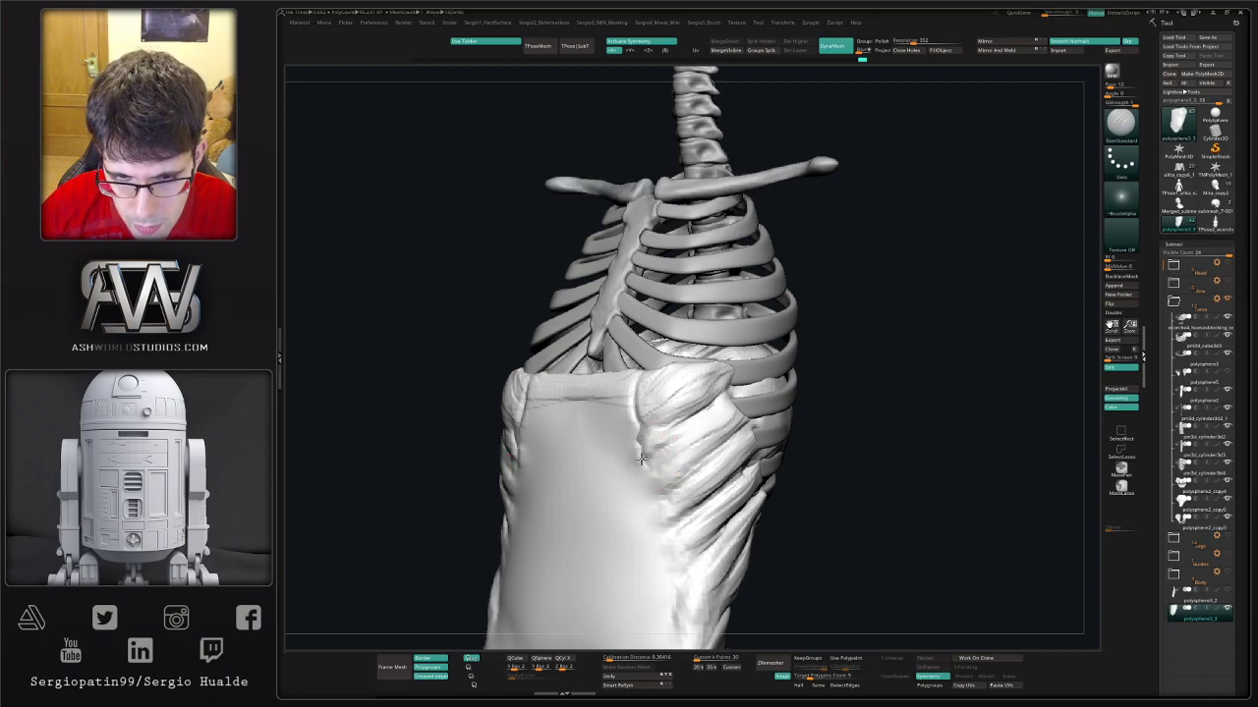
pyautogui.moveTo(655, 474); pyautogui.dragTo(681, 447, button='right')
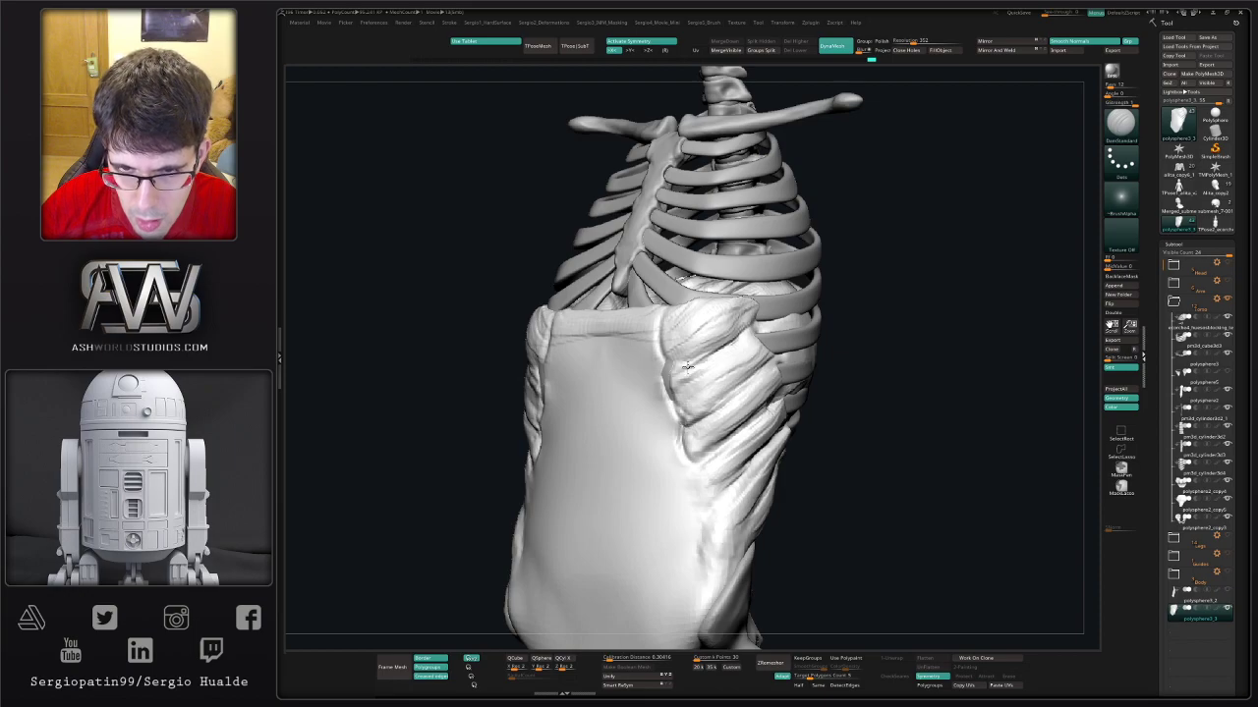
pyautogui.moveTo(686, 407); pyautogui.dragTo(696, 425, button='right')
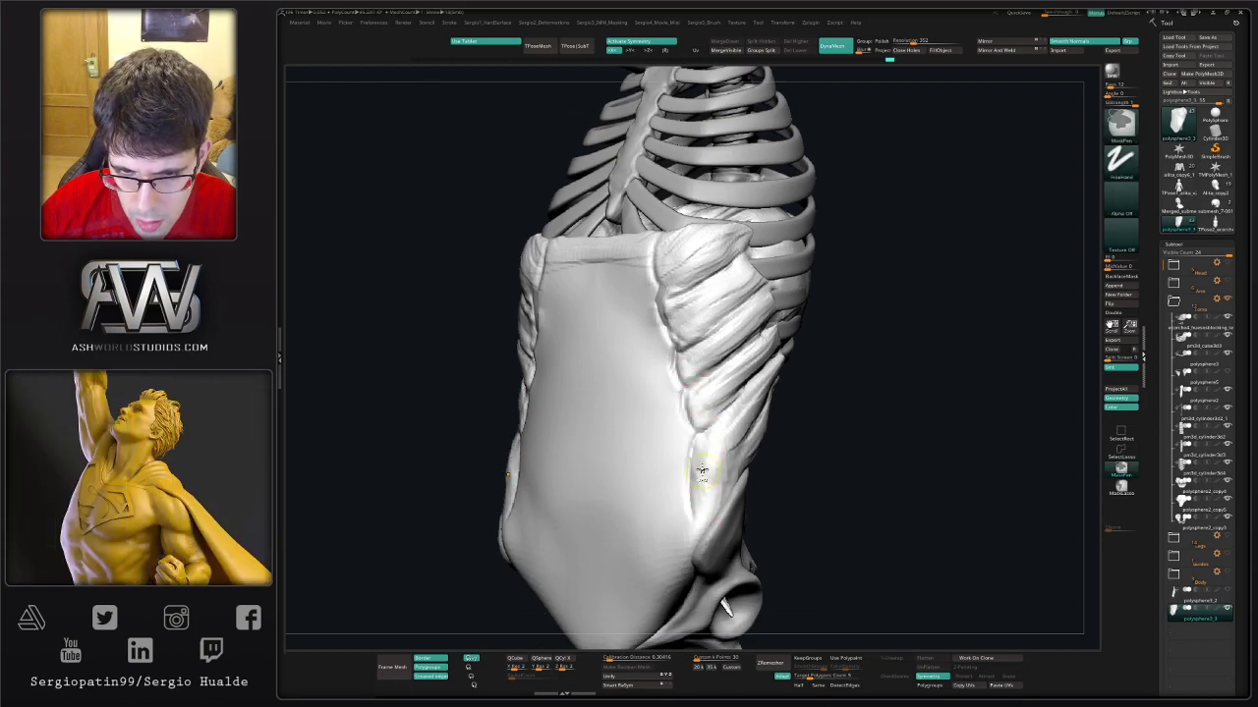
pyautogui.moveTo(729, 509)
pyautogui.mouseDown(button='right')
pyautogui.moveTo(724, 492)
pyautogui.moveTo(769, 477)
pyautogui.moveTo(760, 436)
pyautogui.moveTo(686, 444)
pyautogui.moveTo(651, 482)
pyautogui.moveTo(686, 449)
pyautogui.moveTo(660, 464)
pyautogui.moveTo(626, 422)
pyautogui.moveTo(678, 416)
pyautogui.moveTo(658, 432)
pyautogui.moveTo(732, 461)
pyautogui.moveTo(652, 491)
pyautogui.mouseUp(button='right')
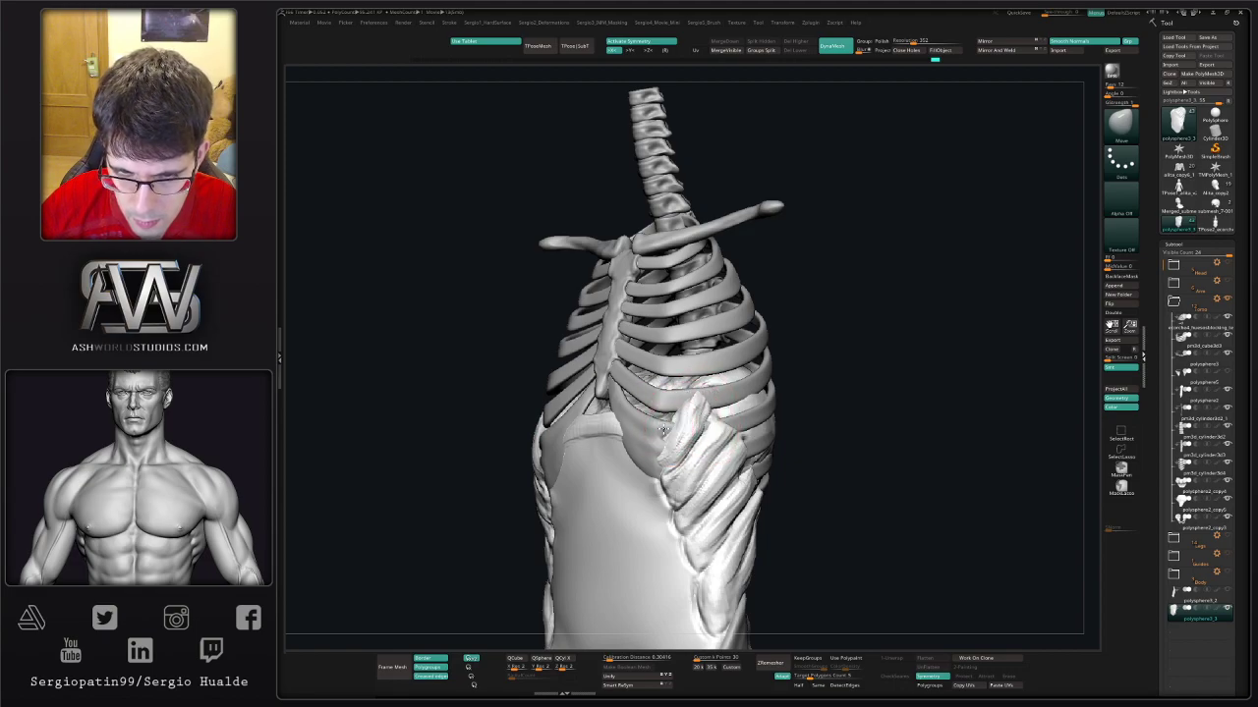
pyautogui.moveTo(649, 457)
pyautogui.mouseDown(button='right')
pyautogui.moveTo(640, 436)
pyautogui.moveTo(670, 441)
pyautogui.mouseUp(button='right')
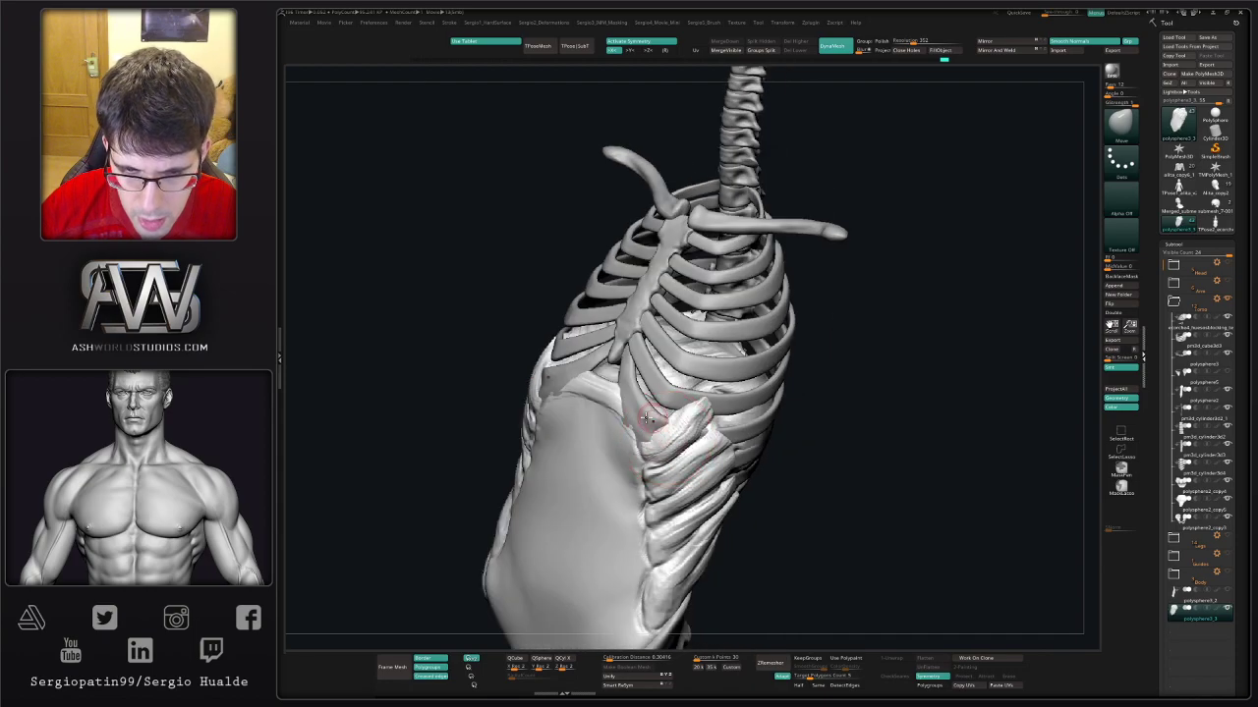
# - Pull the torso's upper corners up along both rib sides with symmetry
pyautogui.keyDown('ctrl'); pyautogui.keyDown('shift'); pyautogui.click(645, 418); pyautogui.keyUp('shift'); pyautogui.keyUp('ctrl')
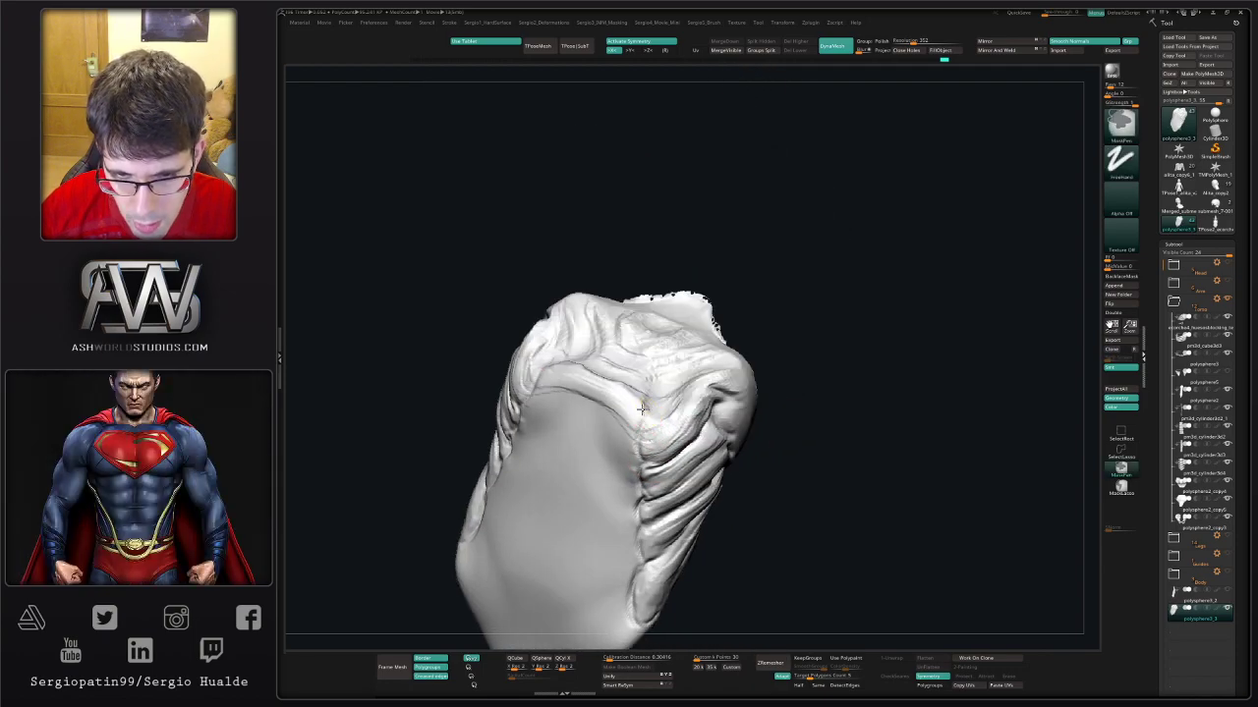
pyautogui.moveTo(715, 400); pyautogui.dragTo(659, 425, button='right')
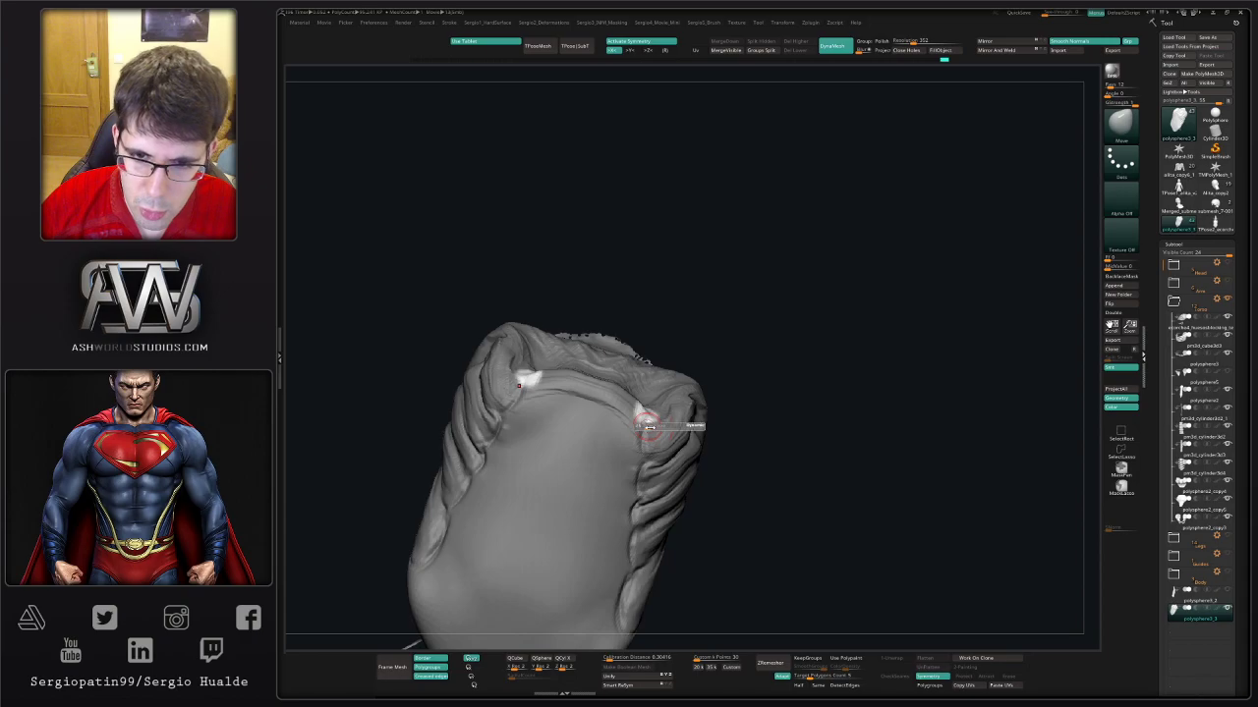
pyautogui.keyDown('ctrl'); pyautogui.keyDown('shift'); pyautogui.click(659, 424); pyautogui.keyUp('shift'); pyautogui.keyUp('ctrl')
pyautogui.moveTo(700, 341); pyautogui.dragTo(710, 388, button='right')
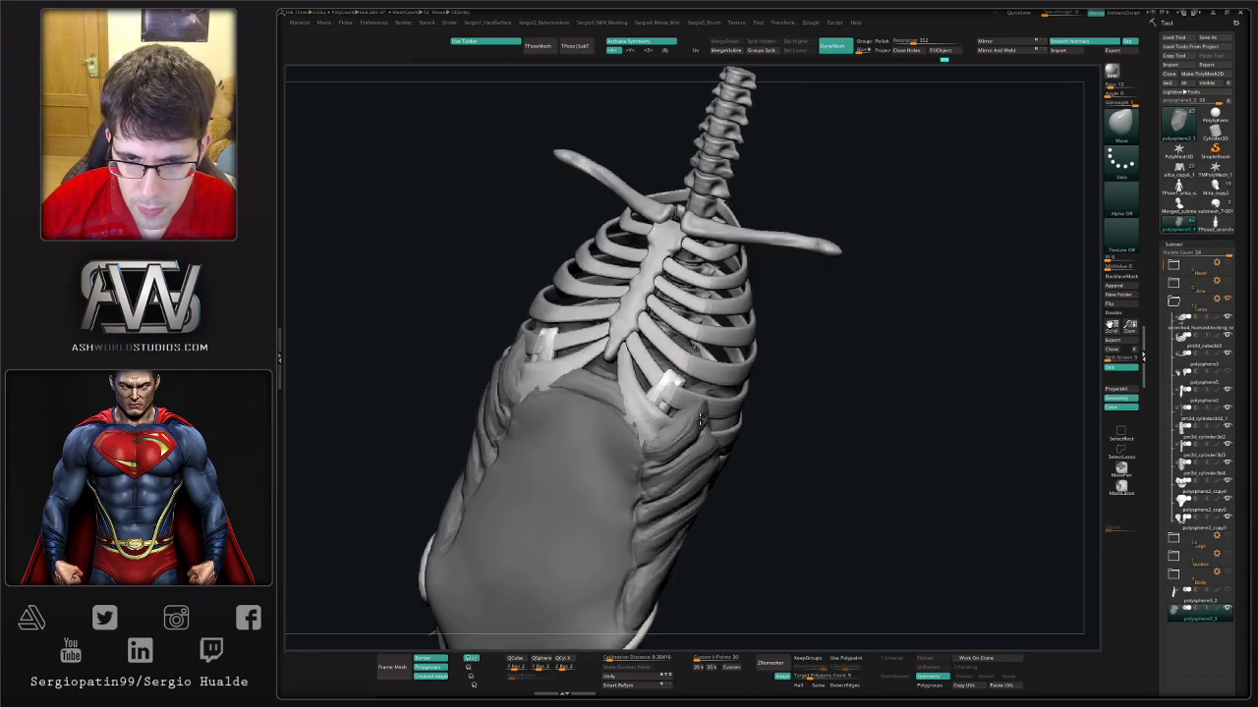
pyautogui.moveTo(670, 407); pyautogui.dragTo(691, 420)
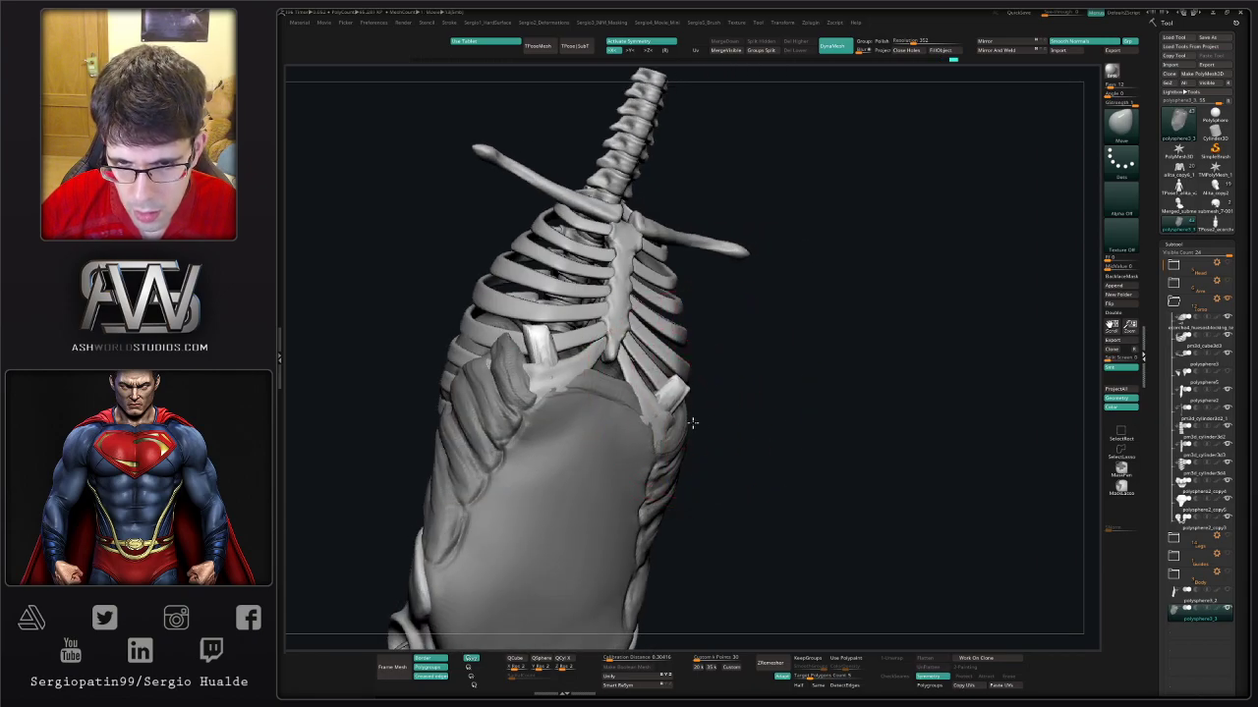
# - Hide the ribcage to inspect the isolated torso block, selecting ClayBuildup
pyautogui.keyDown('ctrl'); pyautogui.keyDown('shift'); pyautogui.click(721, 430); pyautogui.keyUp('shift'); pyautogui.keyUp('ctrl')
pyautogui.moveTo(733, 413); pyautogui.dragTo(653, 420, button='right')
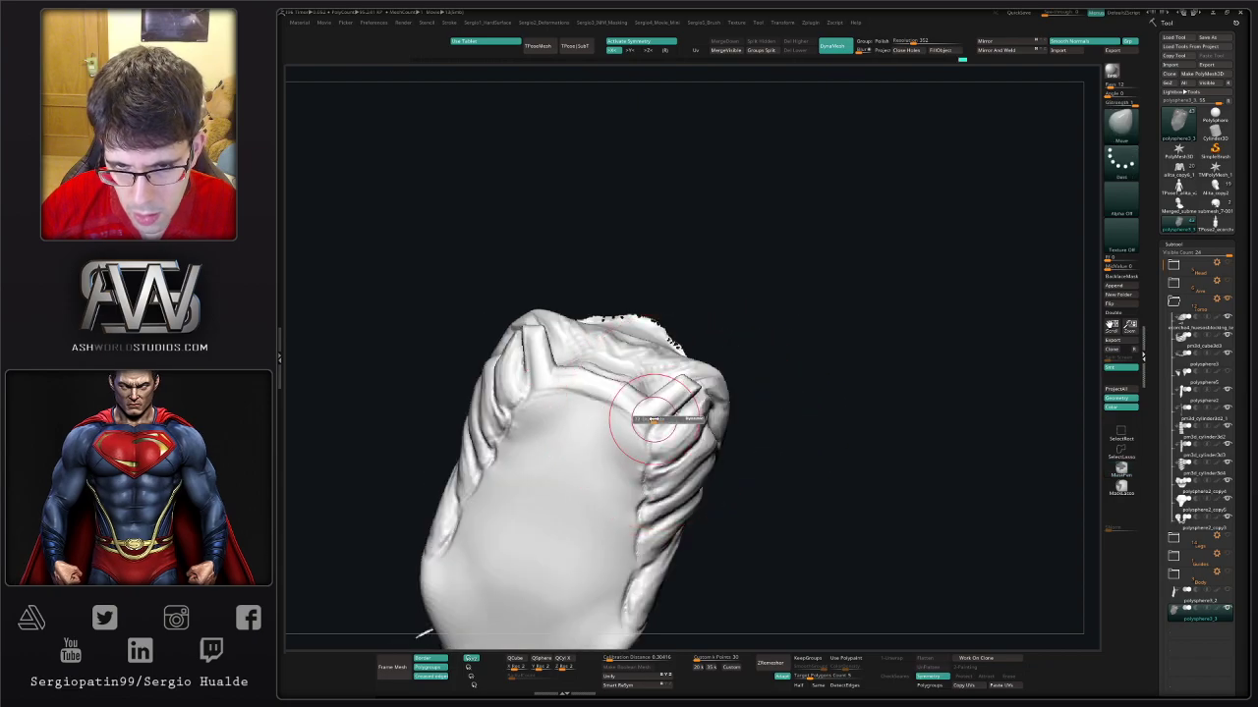
pyautogui.press('b')
pyautogui.press('c')
pyautogui.press('b')
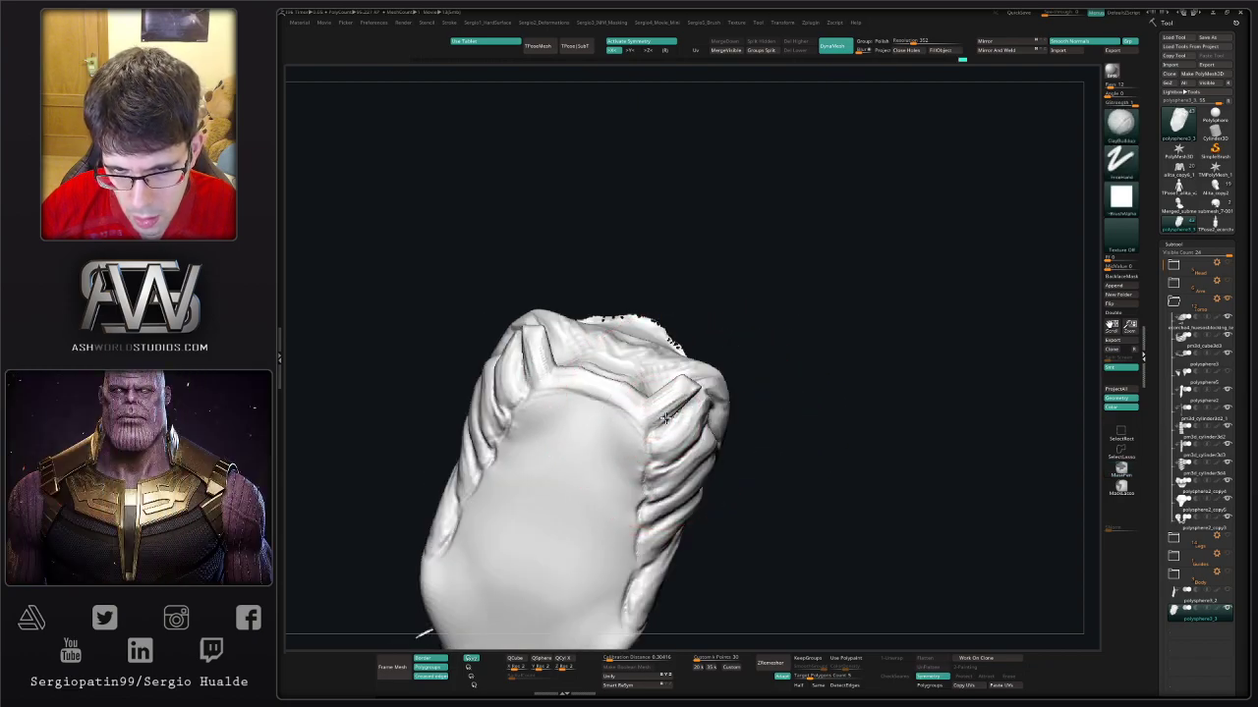
# - Undo the last four actions and orbit to check the sternum and spine
pyautogui.hotkey('ctrl', 'z')
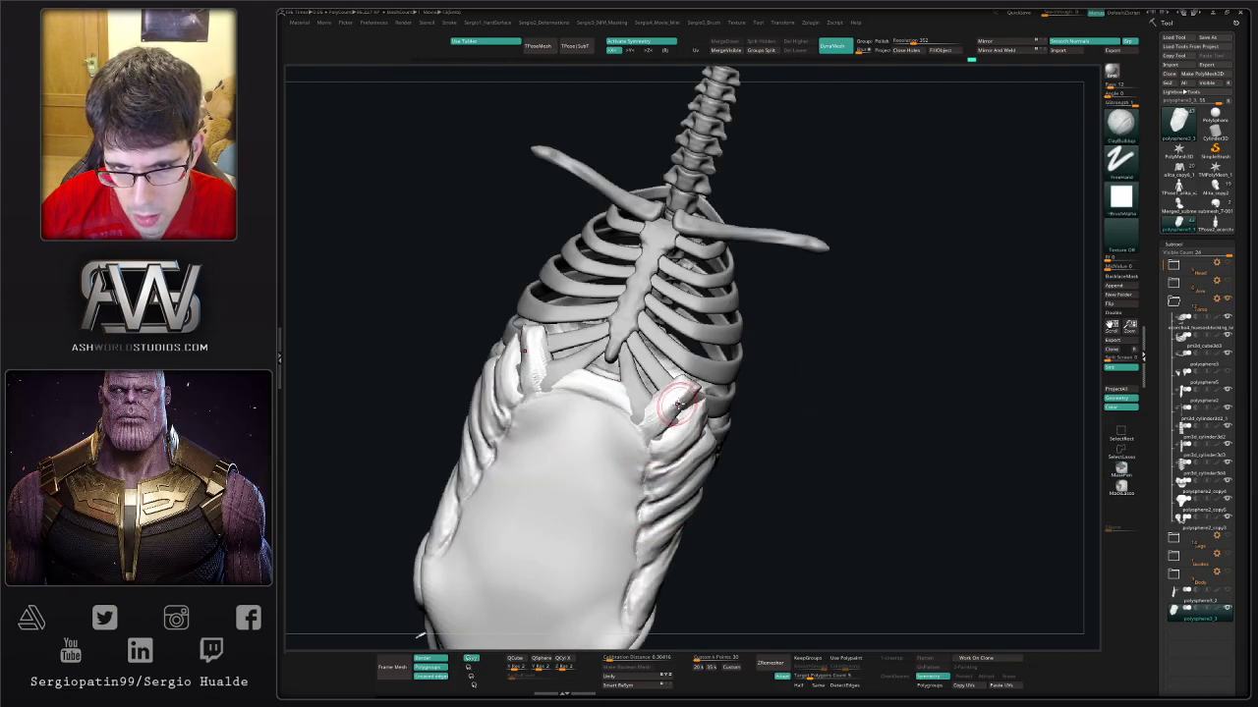
pyautogui.hotkey('ctrl', 'z')
pyautogui.hotkey('ctrl', 'z')
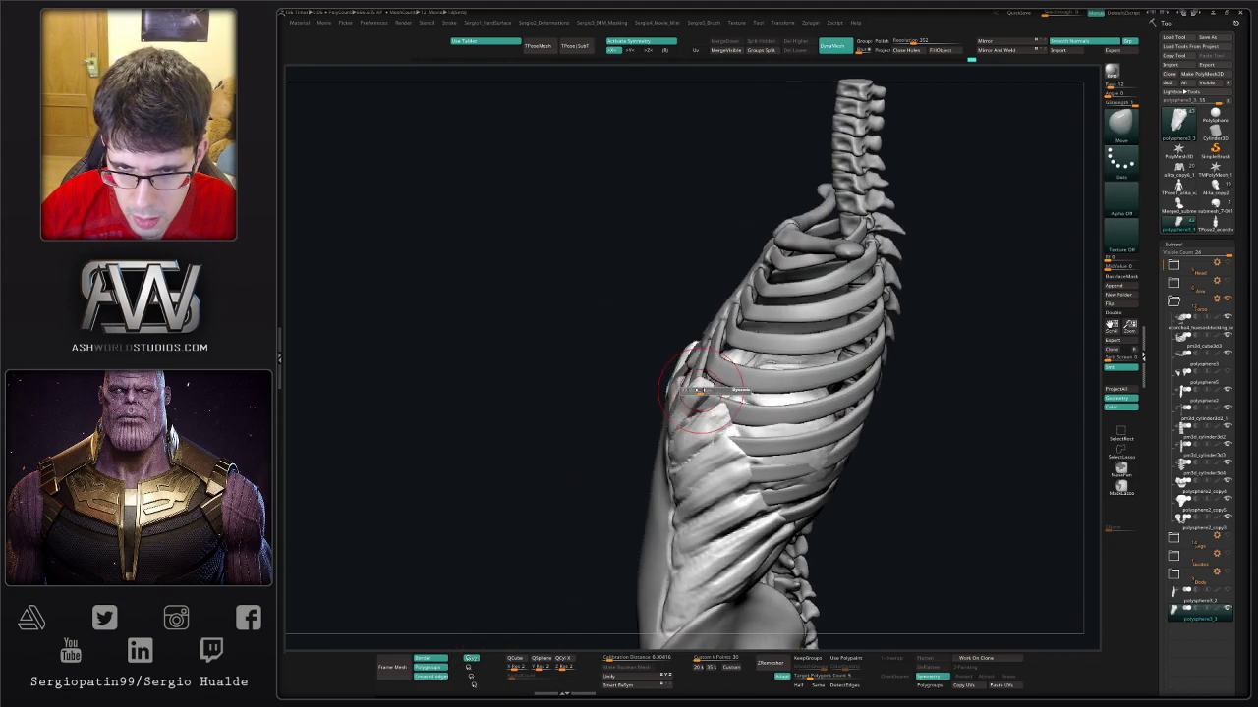
pyautogui.hotkey('ctrl', 'z')
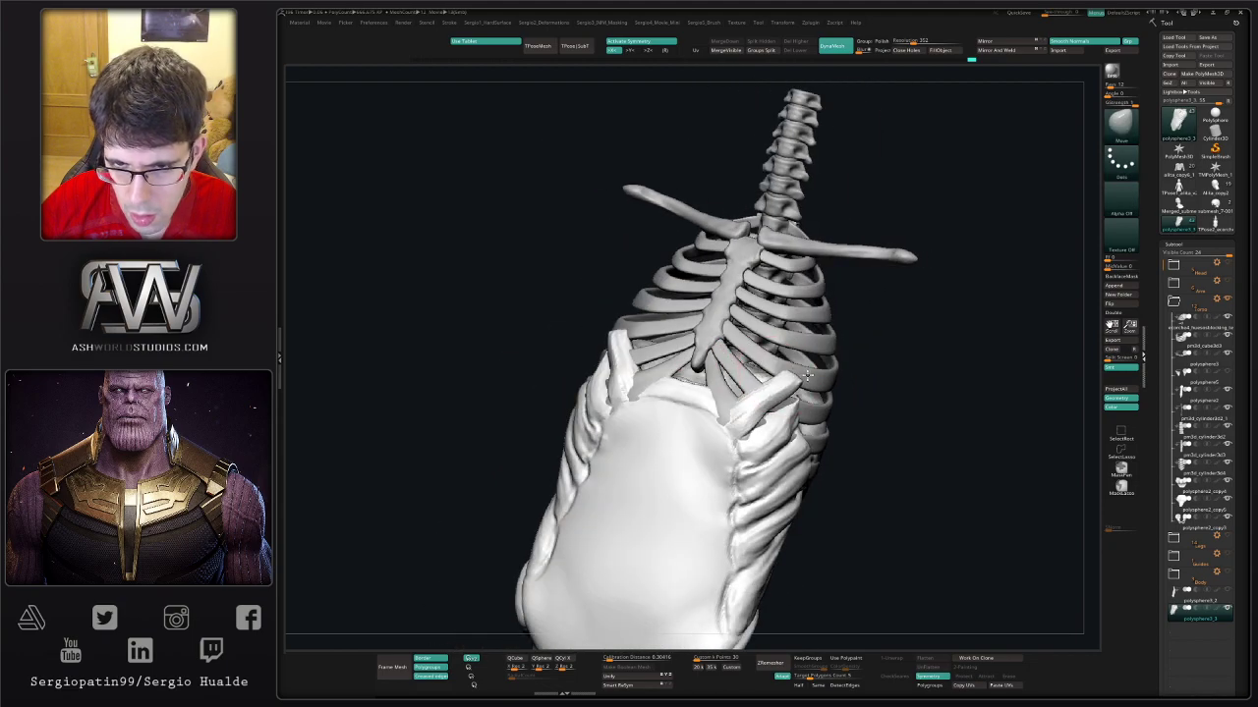
pyautogui.hotkey('ctrl', 'z')
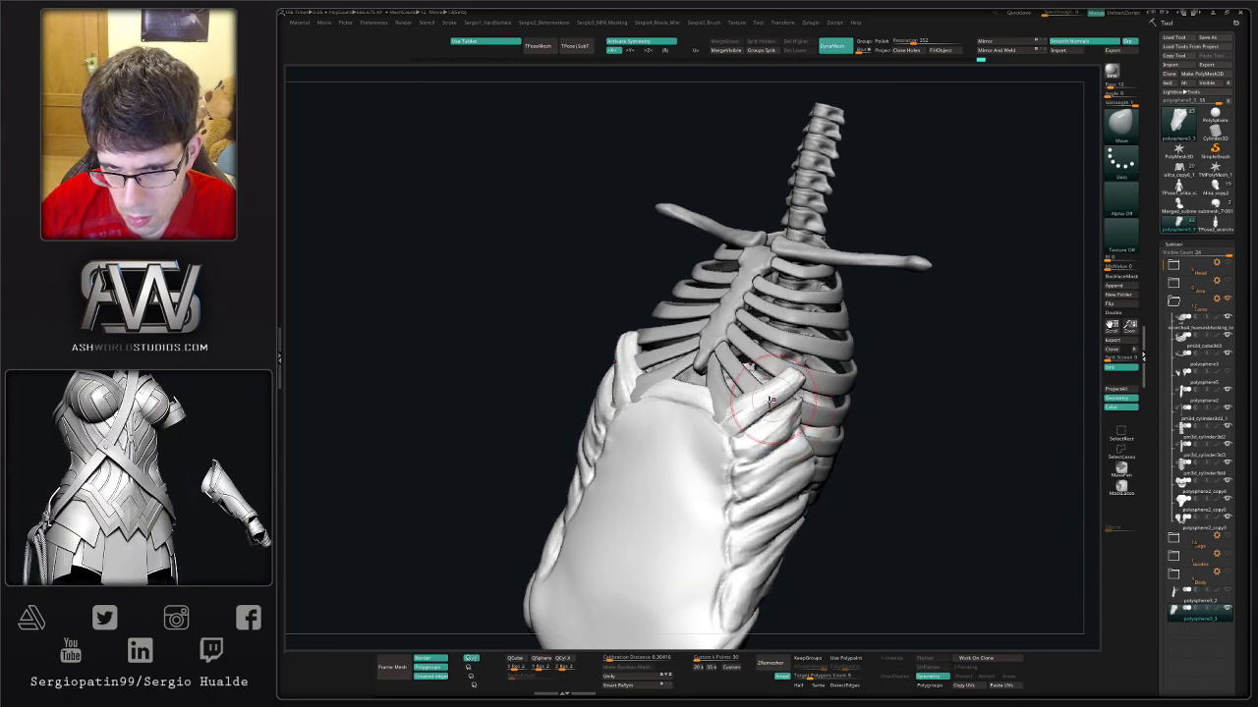
pyautogui.moveTo(736, 421)
pyautogui.mouseDown(button='right')
pyautogui.moveTo(729, 403)
pyautogui.moveTo(757, 398)
pyautogui.mouseUp(button='right')
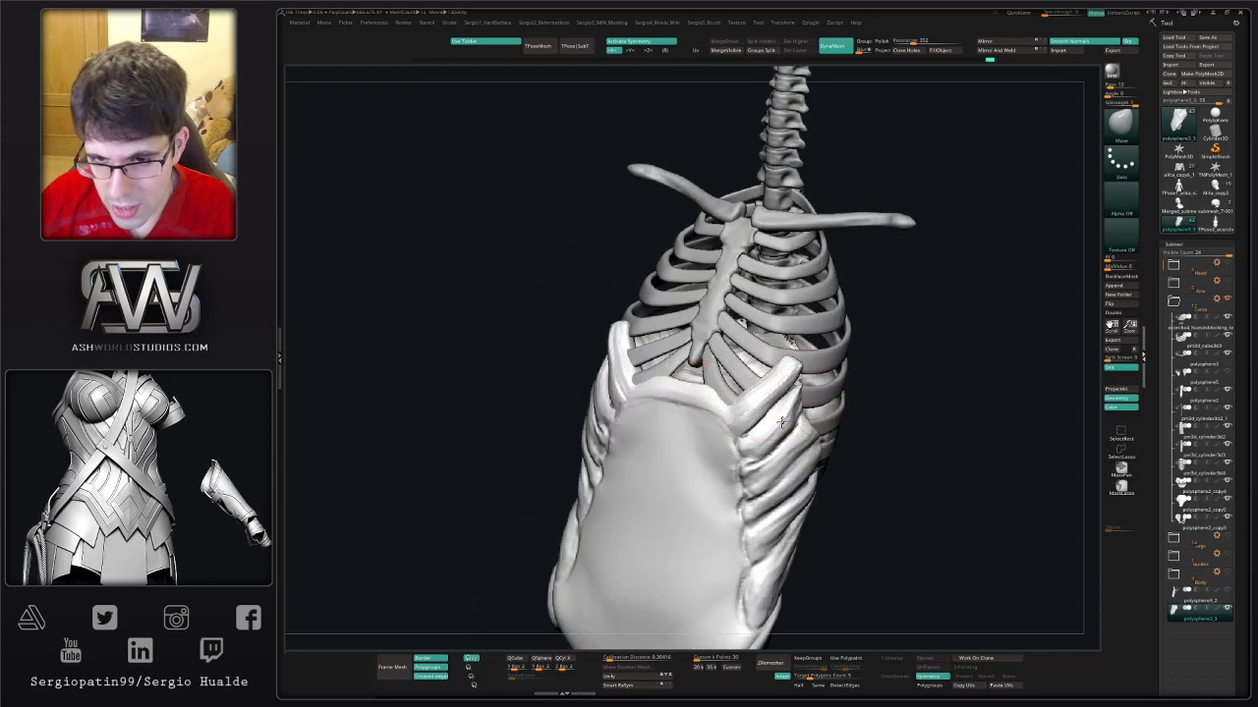
pyautogui.moveTo(769, 393)
pyautogui.mouseDown(button='right')
pyautogui.moveTo(762, 416)
pyautogui.moveTo(875, 404)
pyautogui.moveTo(672, 300)
pyautogui.moveTo(667, 283)
pyautogui.mouseUp(button='right')
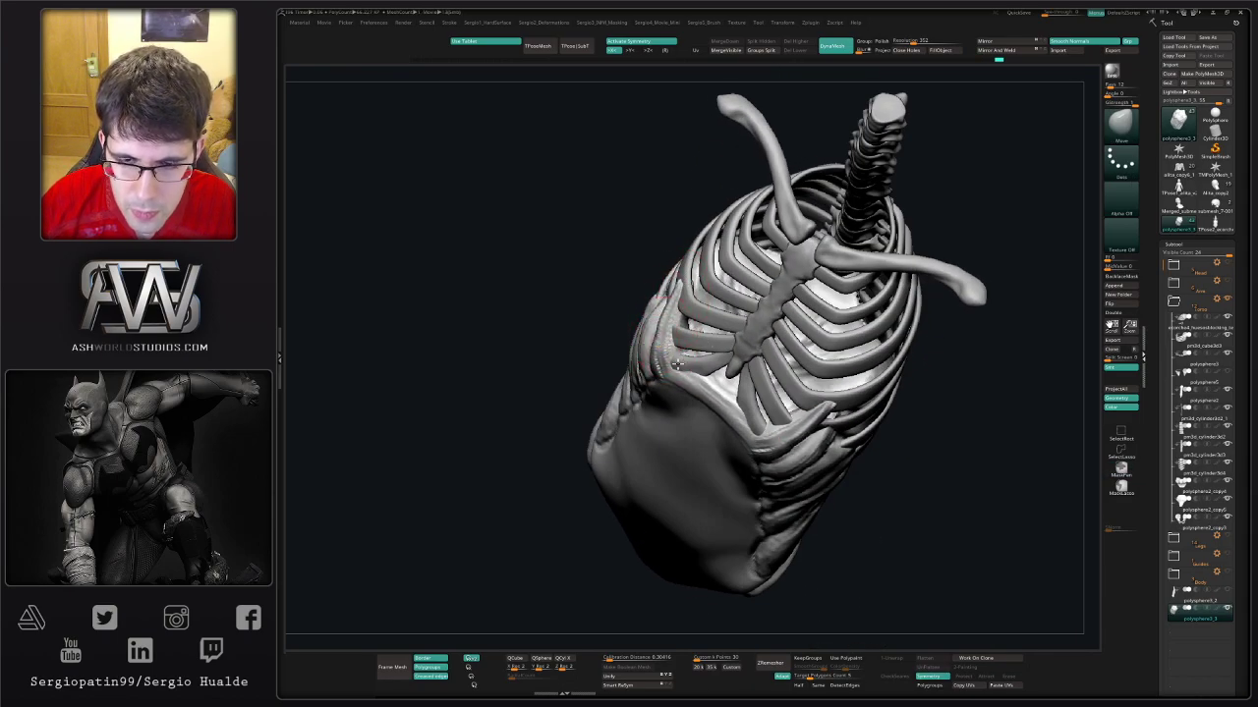
# - Smooth the lumpy muscle surface over the ribs and belly from several angles
pyautogui.moveTo(662, 335); pyautogui.dragTo(659, 344, button='right')
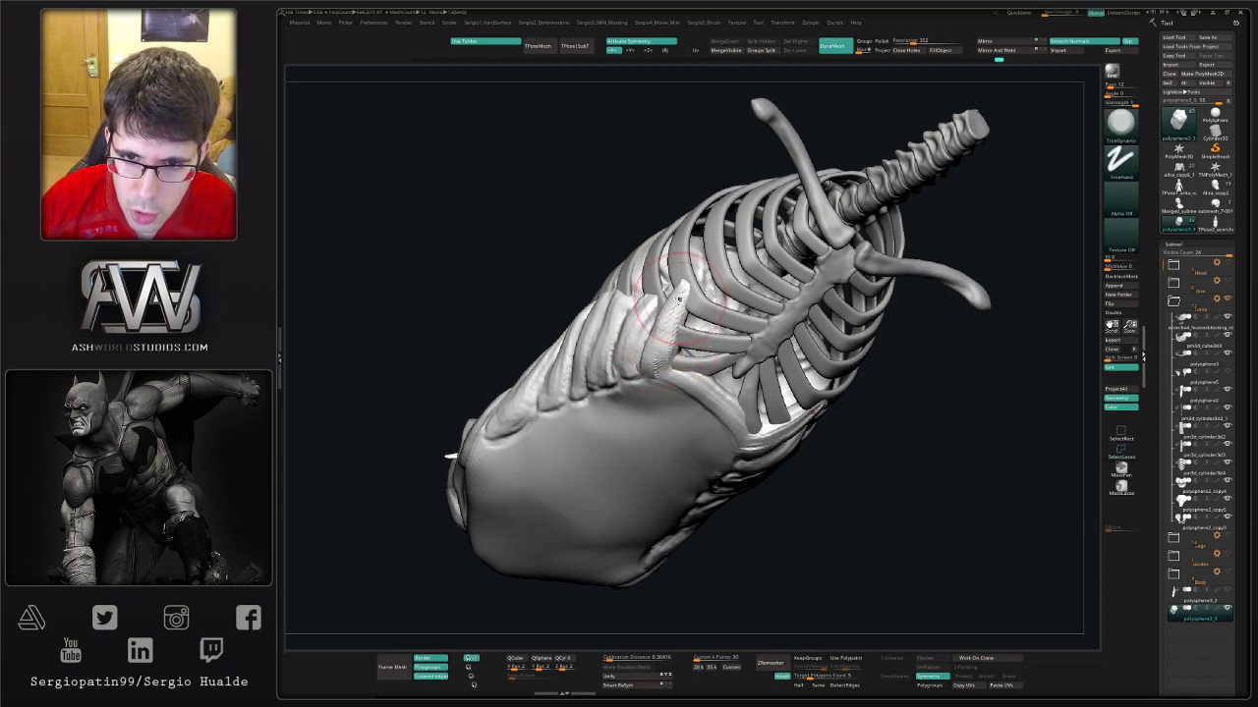
pyautogui.keyDown('shift'); pyautogui.moveTo(658, 344); pyautogui.dragTo(650, 350); pyautogui.keyUp('shift')
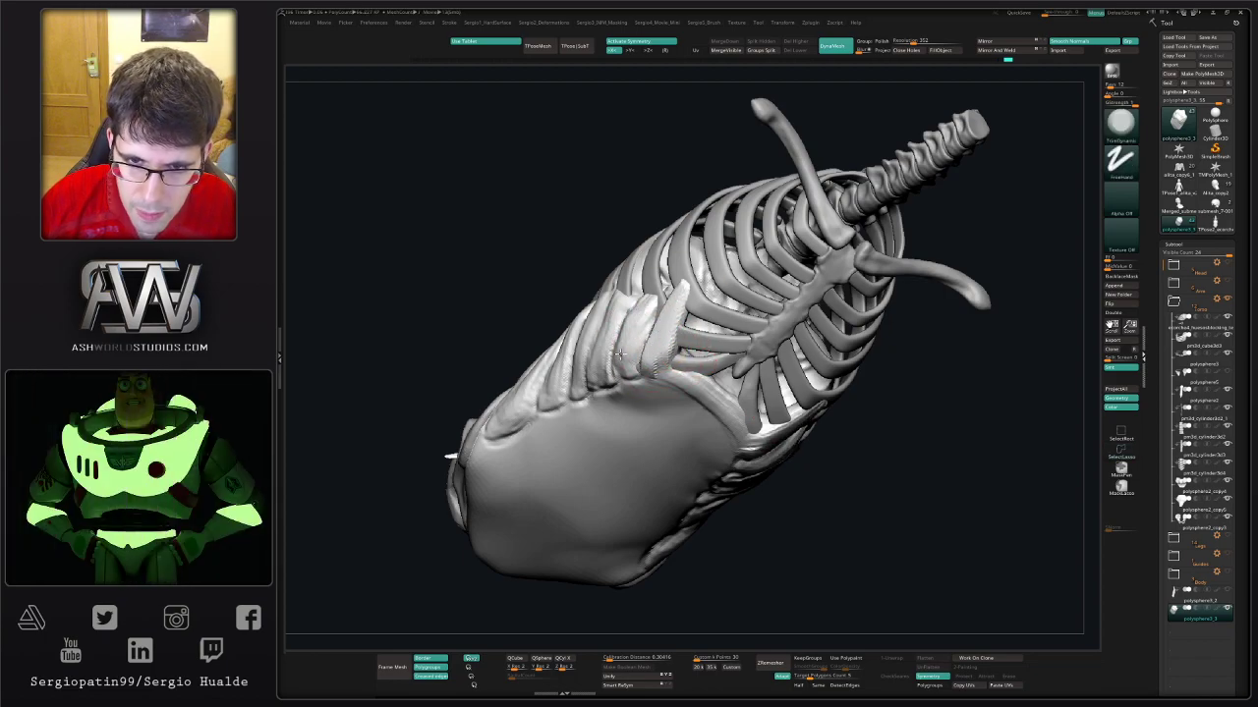
pyautogui.moveTo(639, 345); pyautogui.dragTo(614, 334, button='right')
pyautogui.keyDown('shift'); pyautogui.moveTo(604, 330); pyautogui.dragTo(589, 367); pyautogui.keyUp('shift')
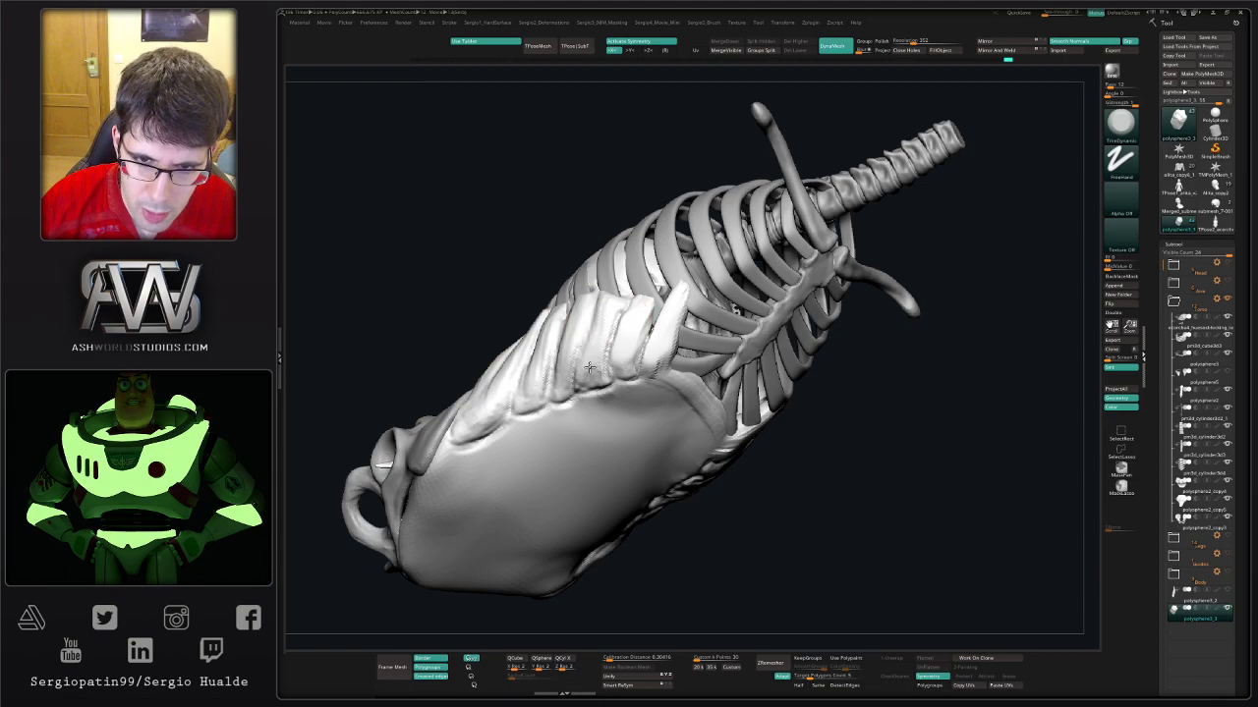
pyautogui.moveTo(563, 341); pyautogui.dragTo(618, 317, button='right')
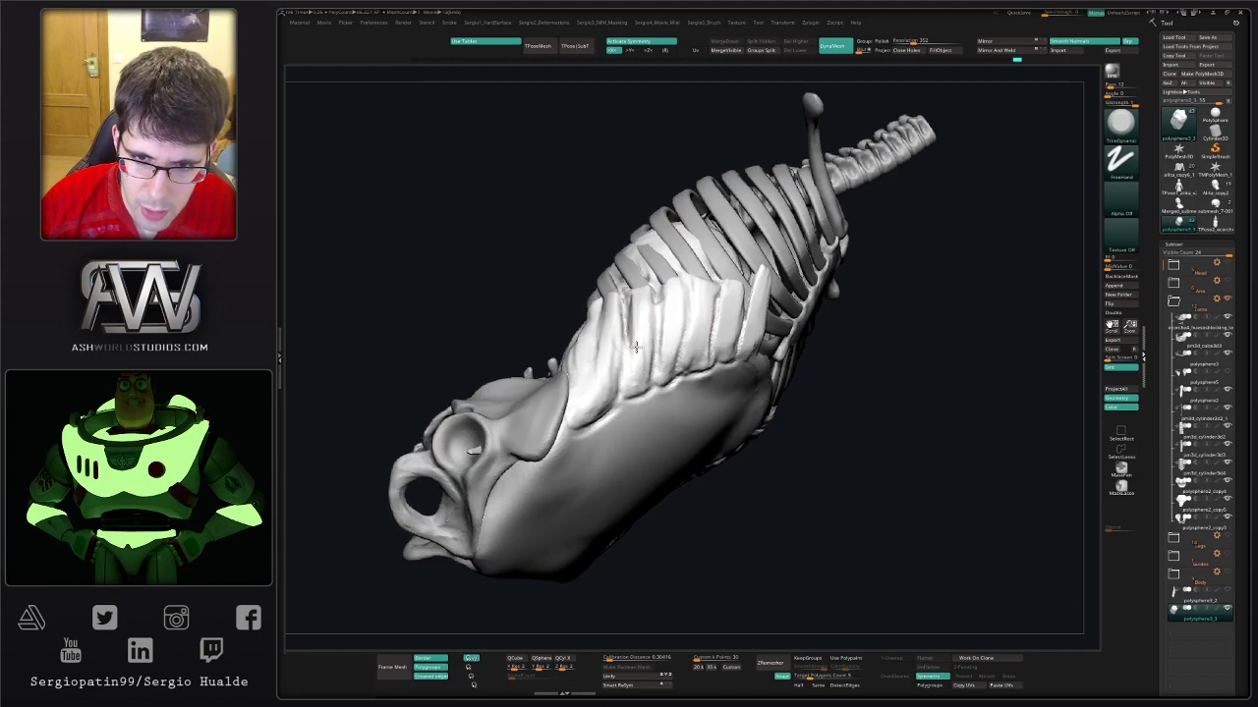
pyautogui.moveTo(603, 364); pyautogui.dragTo(592, 393, button='right')
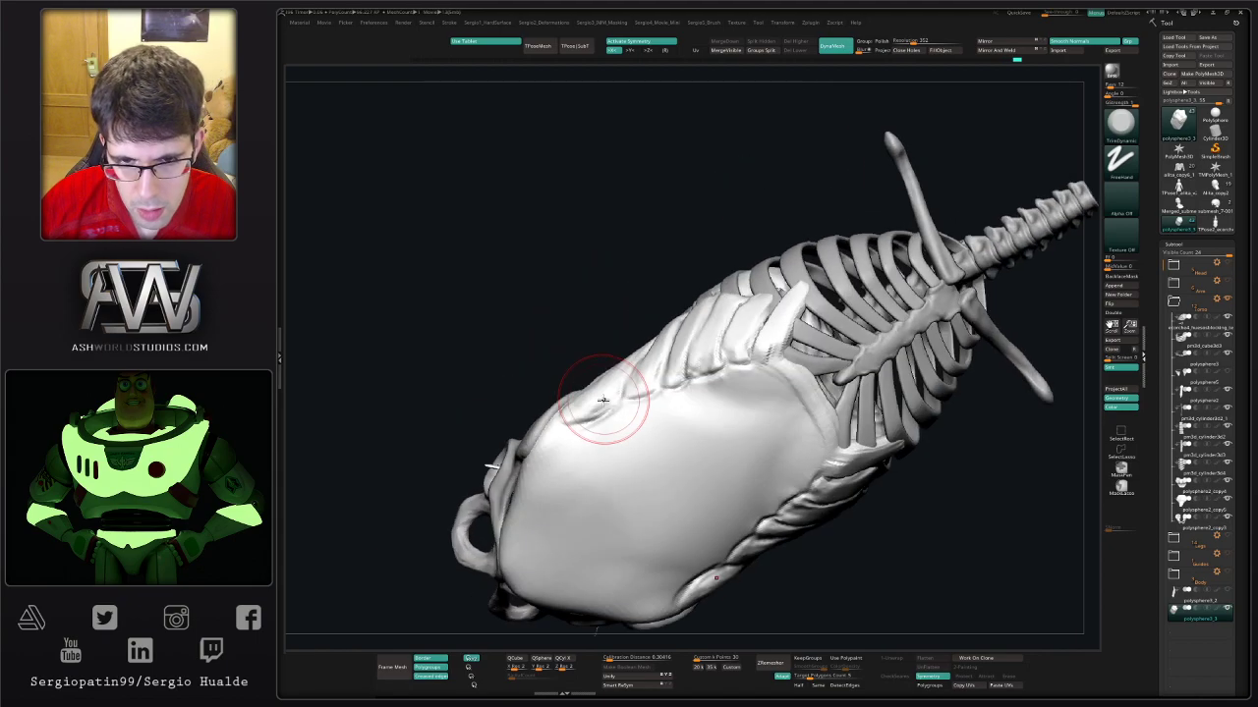
pyautogui.keyDown('shift'); pyautogui.moveTo(594, 405); pyautogui.dragTo(606, 403); pyautogui.keyUp('shift')
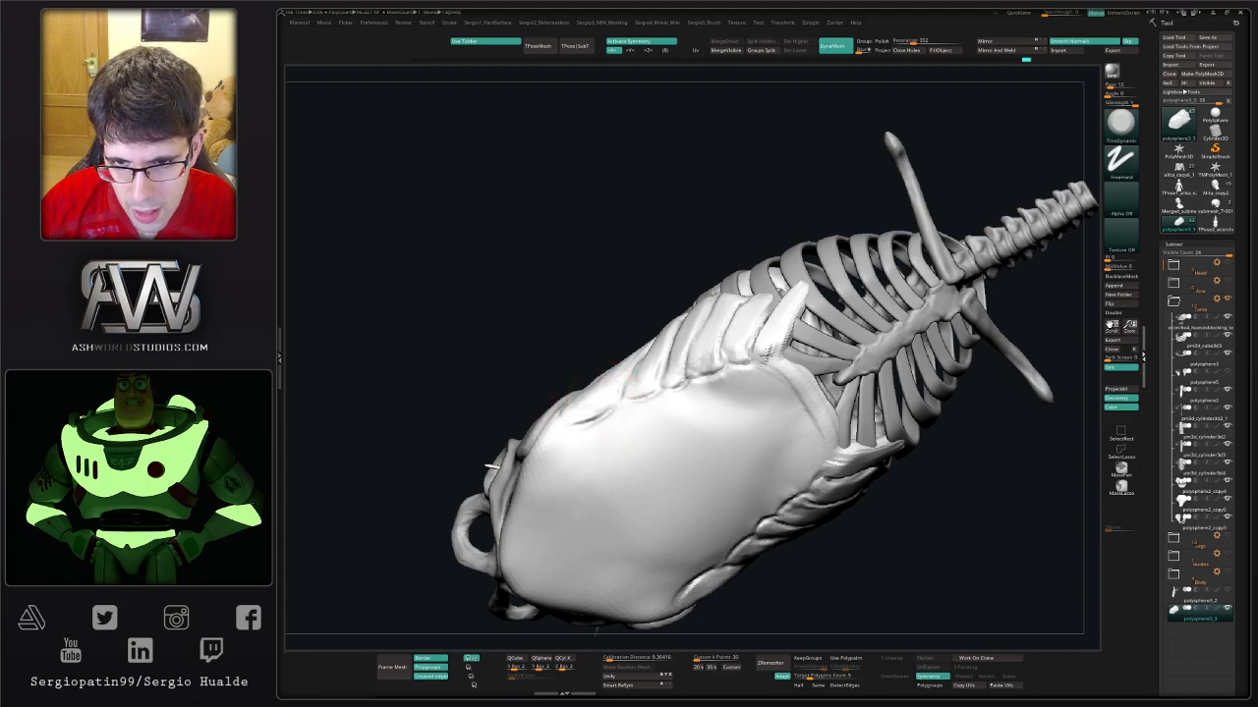
# - Solo the muscle piece and smooth wrinkles on its upper face
pyautogui.keyDown('ctrl'); pyautogui.keyDown('shift'); pyautogui.click(800, 398); pyautogui.keyUp('shift'); pyautogui.keyUp('ctrl')
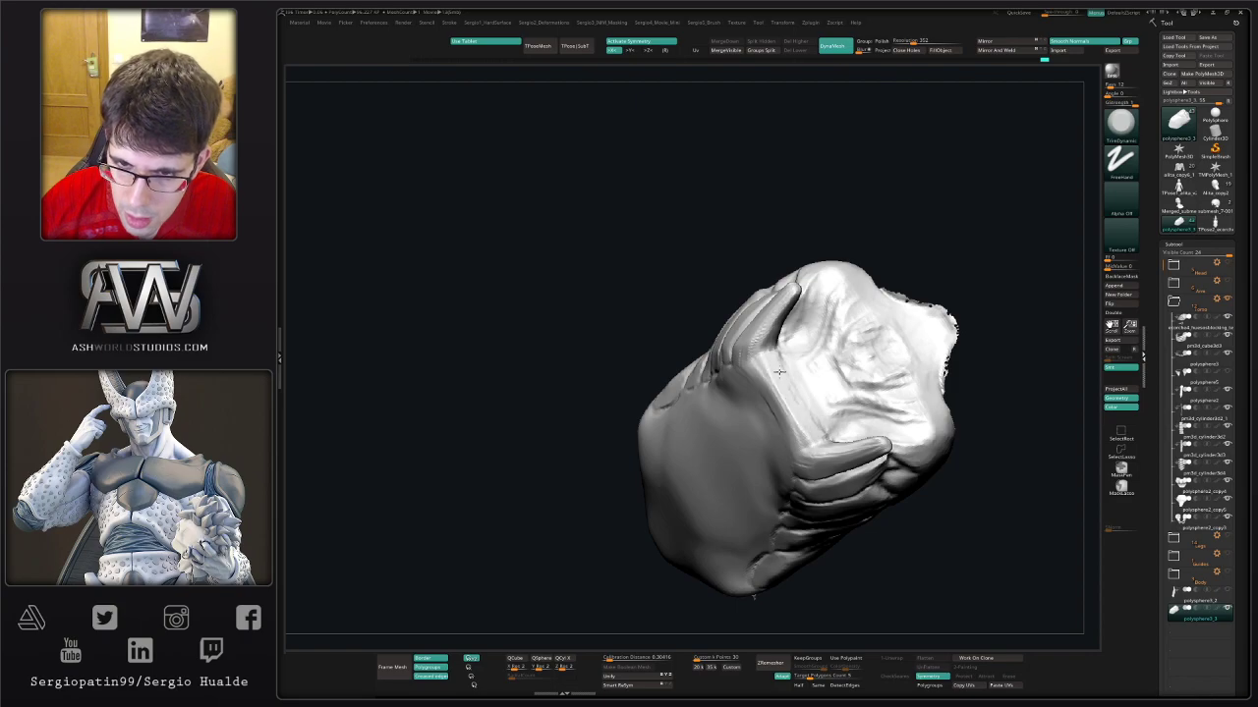
pyautogui.moveTo(817, 425)
pyautogui.keyDown('shift'); pyautogui.mouseDown()
pyautogui.moveTo(870, 353)
pyautogui.moveTo(855, 324)
pyautogui.moveTo(843, 405)
pyautogui.mouseUp(); pyautogui.keyUp('shift')
pyautogui.moveTo(887, 371)
pyautogui.mouseDown(button='right')
pyautogui.moveTo(896, 440)
pyautogui.moveTo(829, 350)
pyautogui.moveTo(857, 432)
pyautogui.moveTo(818, 411)
pyautogui.moveTo(786, 488)
pyautogui.mouseUp(button='right')
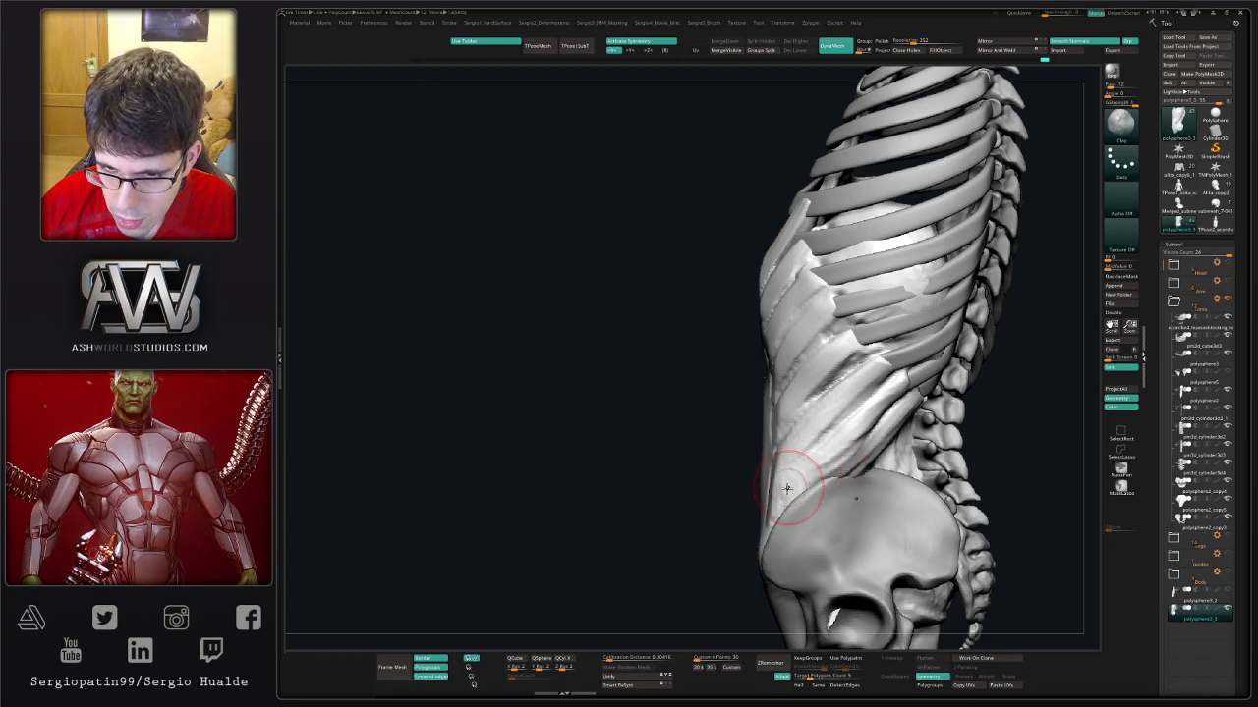
# - Build up the flank over the lower ribs with ClayBuildup, then select DamStandard
pyautogui.press('b')
pyautogui.press('c')
pyautogui.press('b')
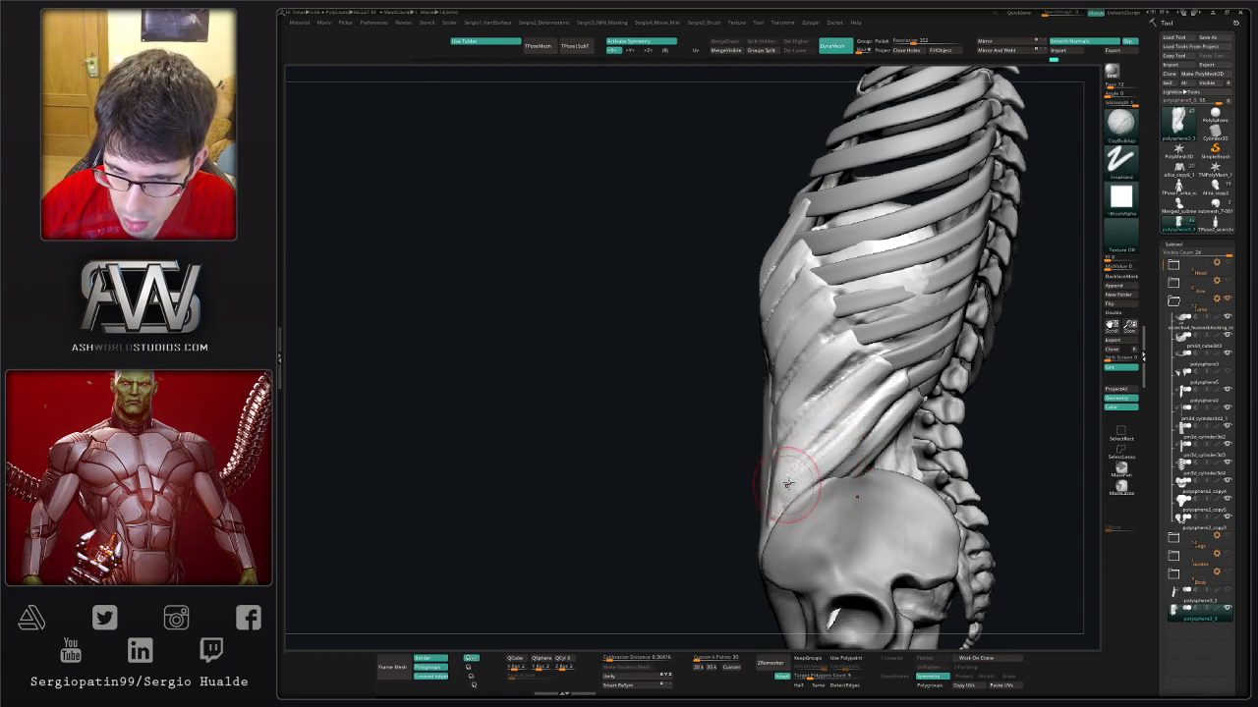
pyautogui.moveTo(817, 528)
pyautogui.mouseDown(button='right')
pyautogui.moveTo(776, 510)
pyautogui.moveTo(850, 433)
pyautogui.moveTo(854, 458)
pyautogui.mouseUp(button='right')
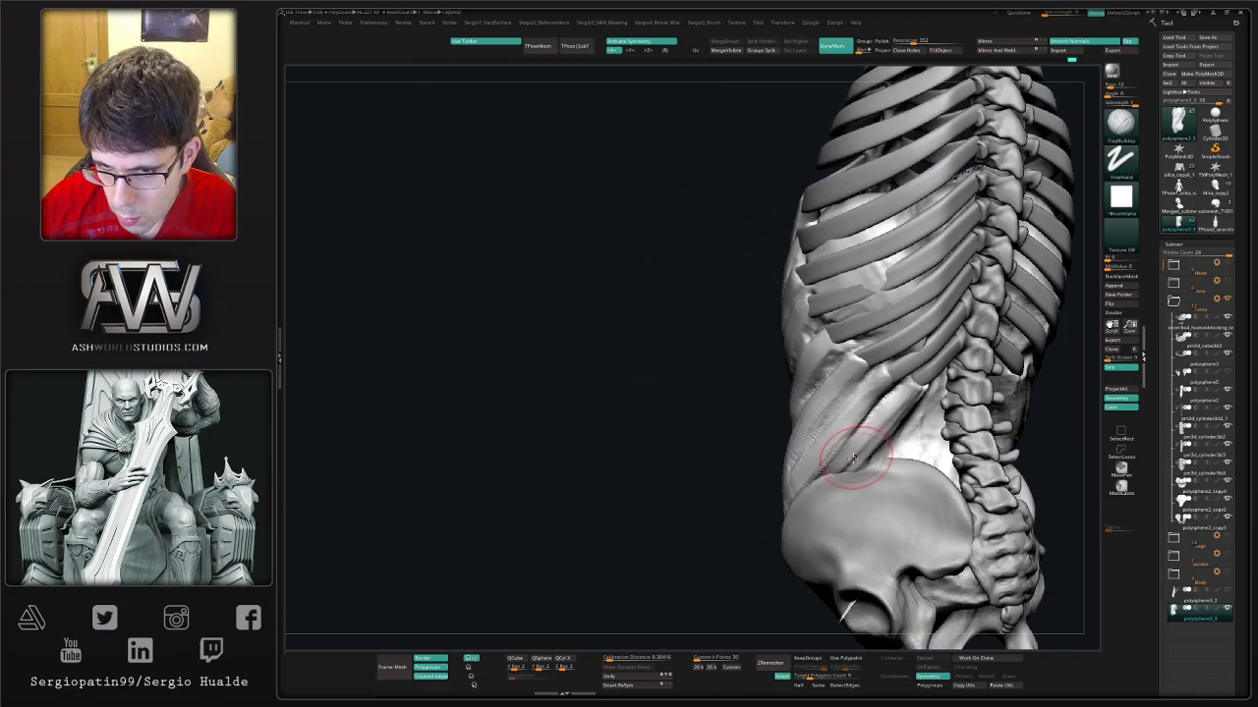
pyautogui.moveTo(857, 462); pyautogui.dragTo(822, 502)
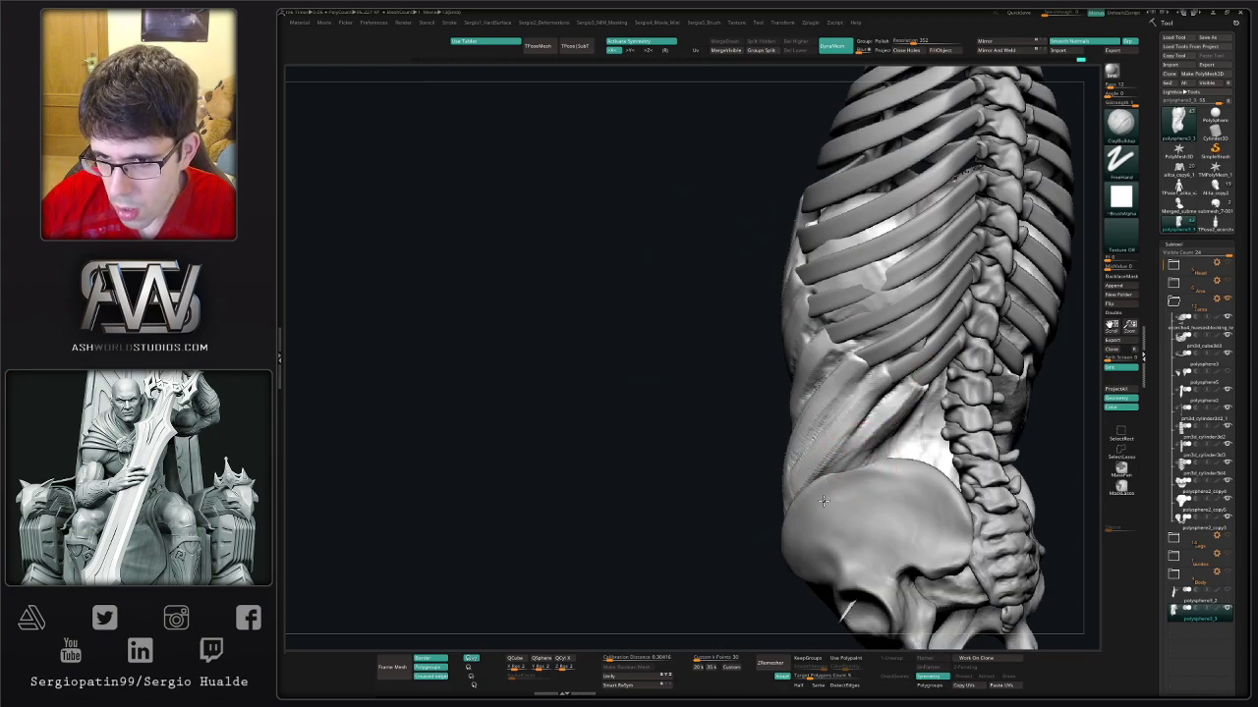
pyautogui.moveTo(883, 438)
pyautogui.mouseDown(button='right')
pyautogui.moveTo(904, 444)
pyautogui.moveTo(875, 435)
pyautogui.moveTo(913, 399)
pyautogui.moveTo(881, 413)
pyautogui.moveTo(786, 373)
pyautogui.moveTo(773, 398)
pyautogui.moveTo(744, 406)
pyautogui.mouseUp(button='right')
pyautogui.press('b')
pyautogui.press('d')
pyautogui.press('s')
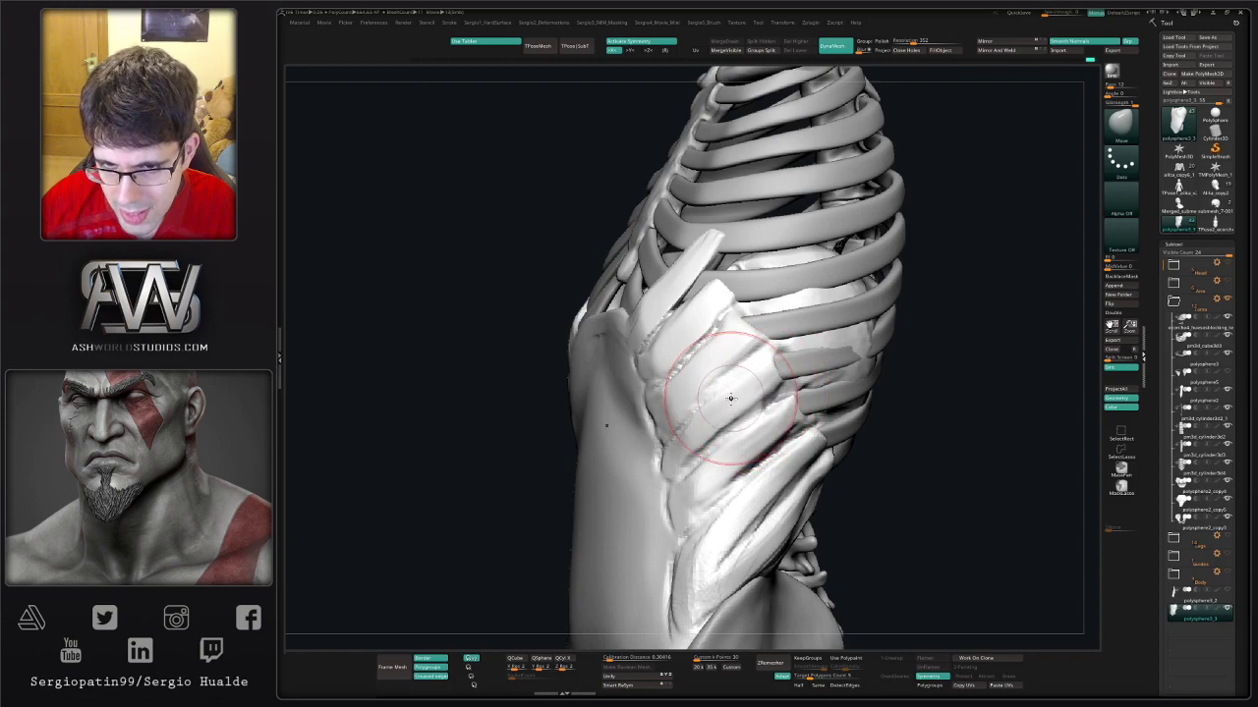
# - Mask and isolate the finger-like oblique polygroup, then show the ribs again
pyautogui.moveTo(753, 342); pyautogui.dragTo(756, 356, button='right')
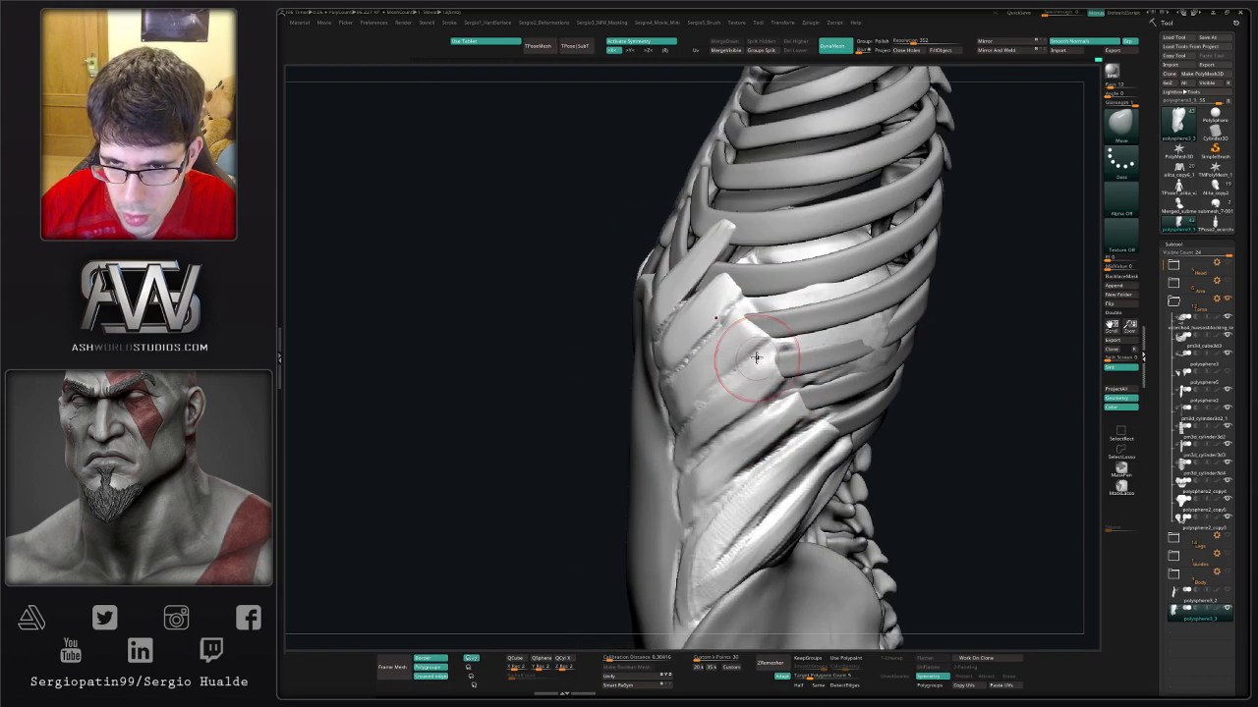
pyautogui.press('shift')
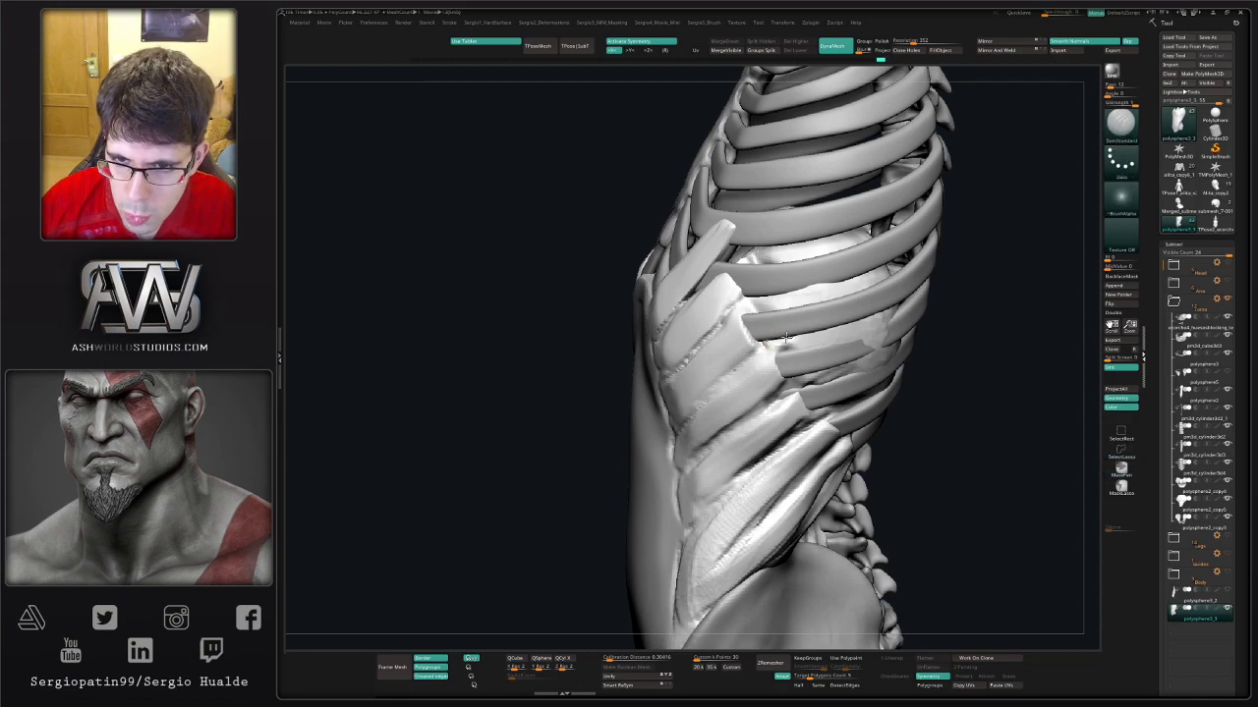
pyautogui.moveTo(764, 346); pyautogui.dragTo(757, 354, button='right')
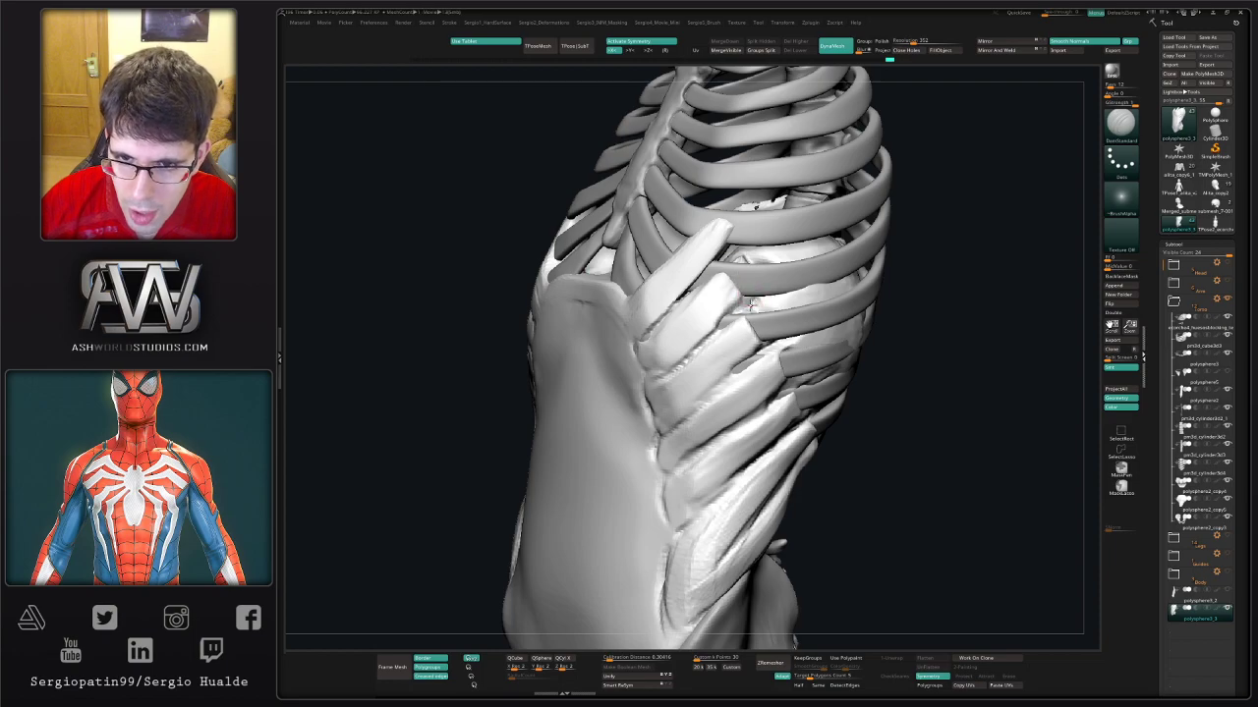
pyautogui.moveTo(731, 341)
pyautogui.mouseDown(button='right')
pyautogui.moveTo(757, 354)
pyautogui.moveTo(749, 336)
pyautogui.mouseUp(button='right')
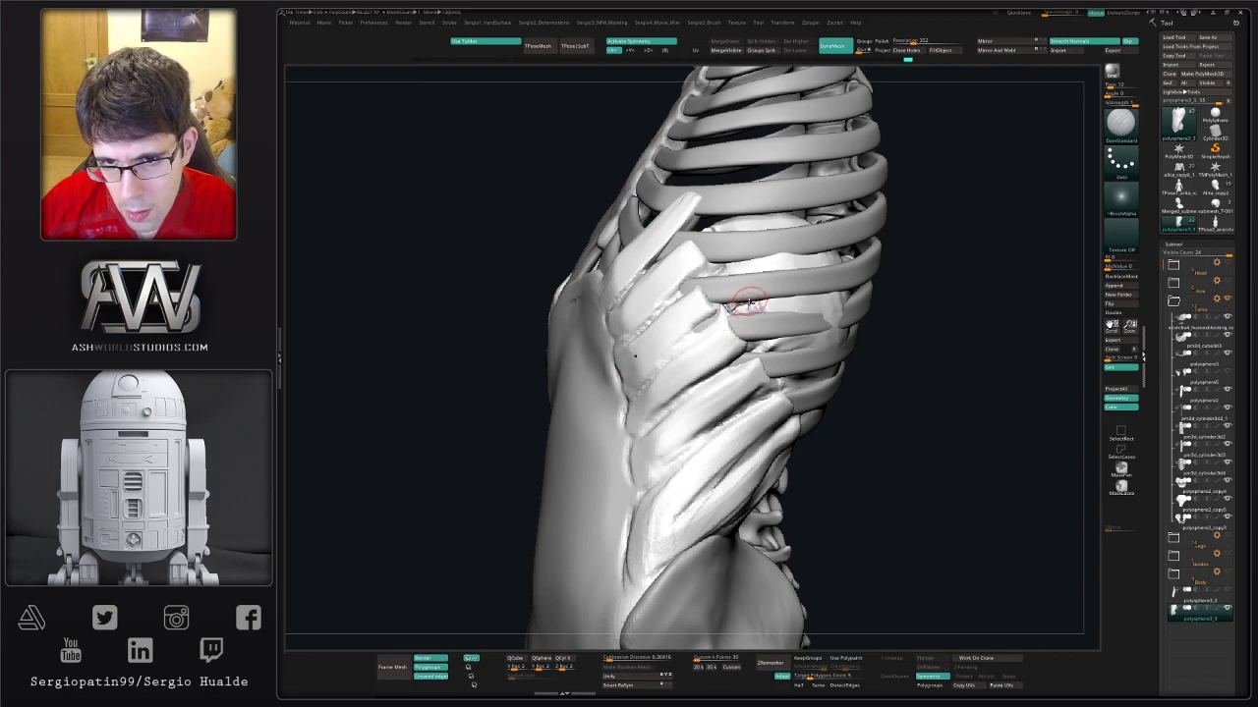
pyautogui.press('ctrl')
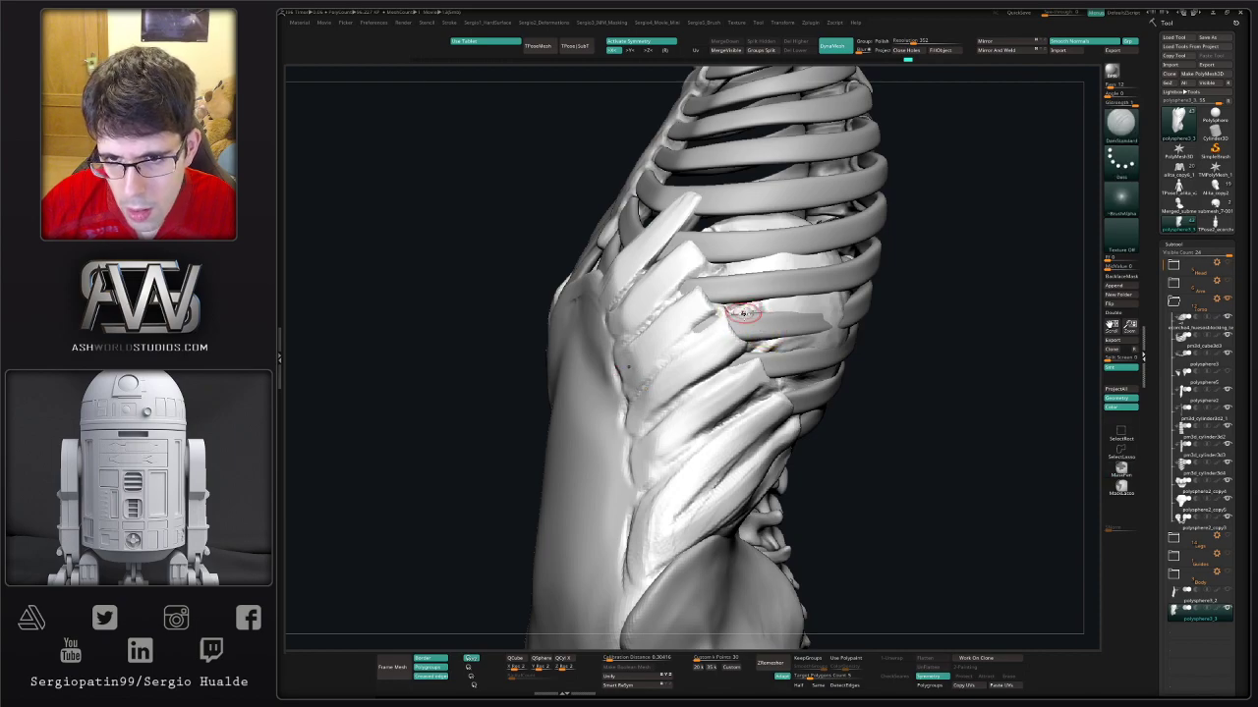
pyautogui.keyDown('ctrl'); pyautogui.keyDown('shift'); pyautogui.click(727, 312); pyautogui.keyUp('shift'); pyautogui.keyUp('ctrl')
pyautogui.keyDown('ctrl'); pyautogui.keyDown('shift'); pyautogui.click(779, 294); pyautogui.keyUp('shift'); pyautogui.keyUp('ctrl')
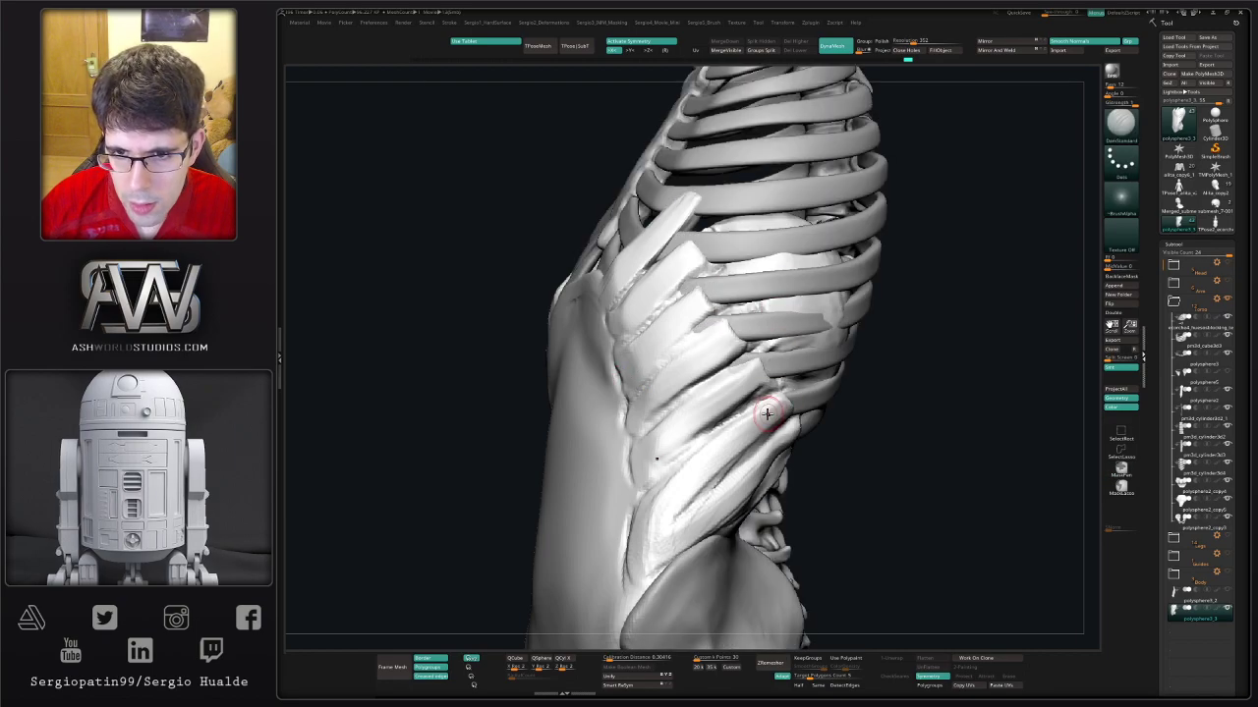
pyautogui.moveTo(769, 412)
pyautogui.mouseDown(button='right')
pyautogui.moveTo(727, 321)
pyautogui.moveTo(706, 305)
pyautogui.mouseUp(button='right')
# - Pull the oblique strips snugly over the ribs with the Move brush
pyautogui.press('b')
pyautogui.press('m')
pyautogui.press('v')
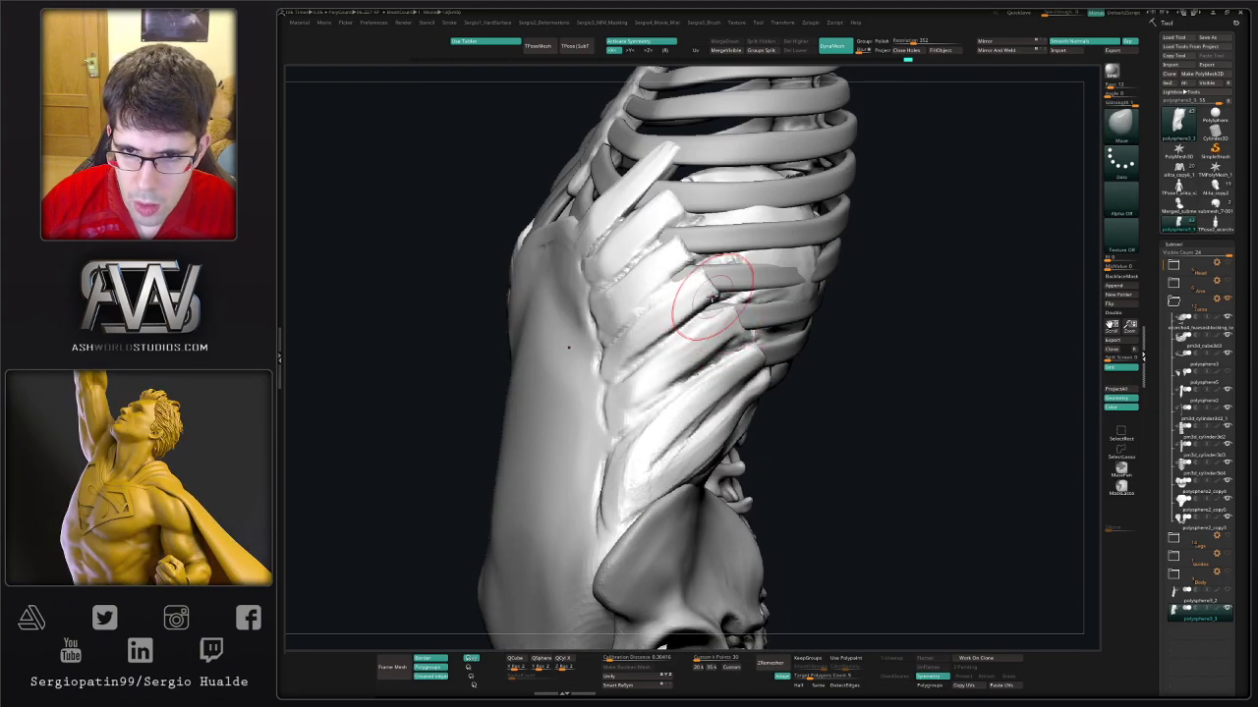
pyautogui.moveTo(712, 295); pyautogui.dragTo(700, 308)
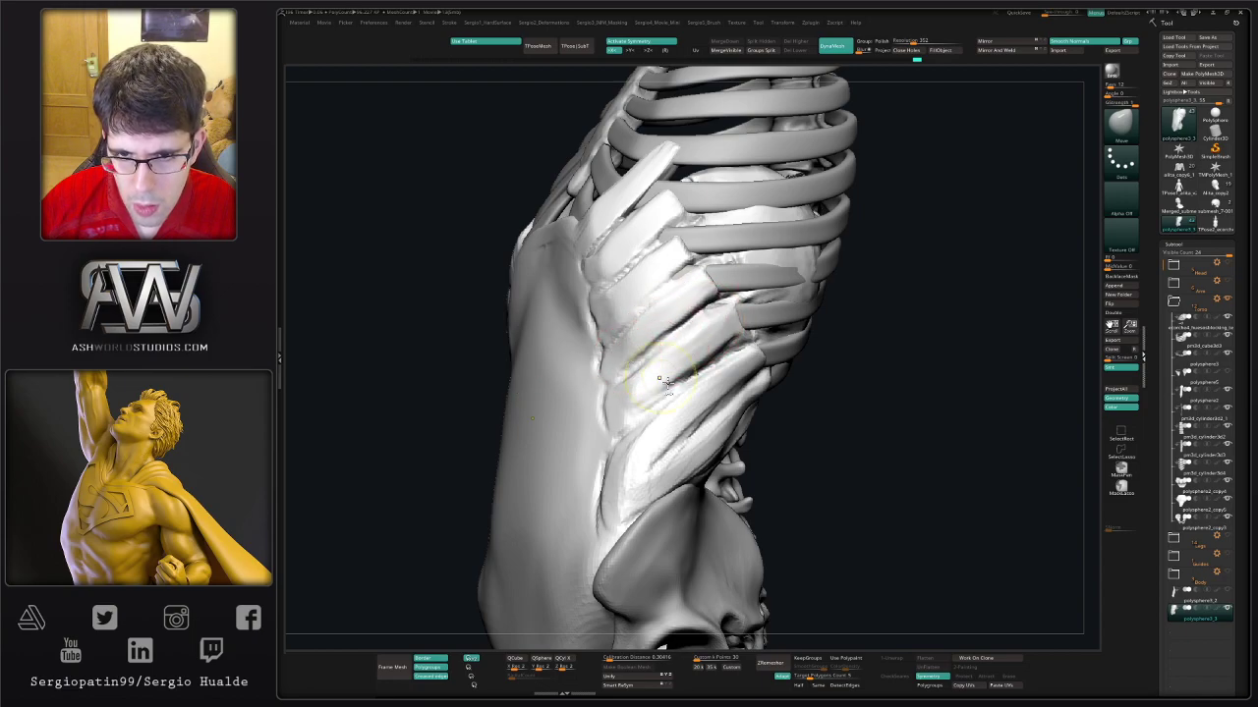
pyautogui.keyDown('shift'); pyautogui.moveTo(660, 379); pyautogui.dragTo(784, 320, button='right'); pyautogui.keyUp('shift')
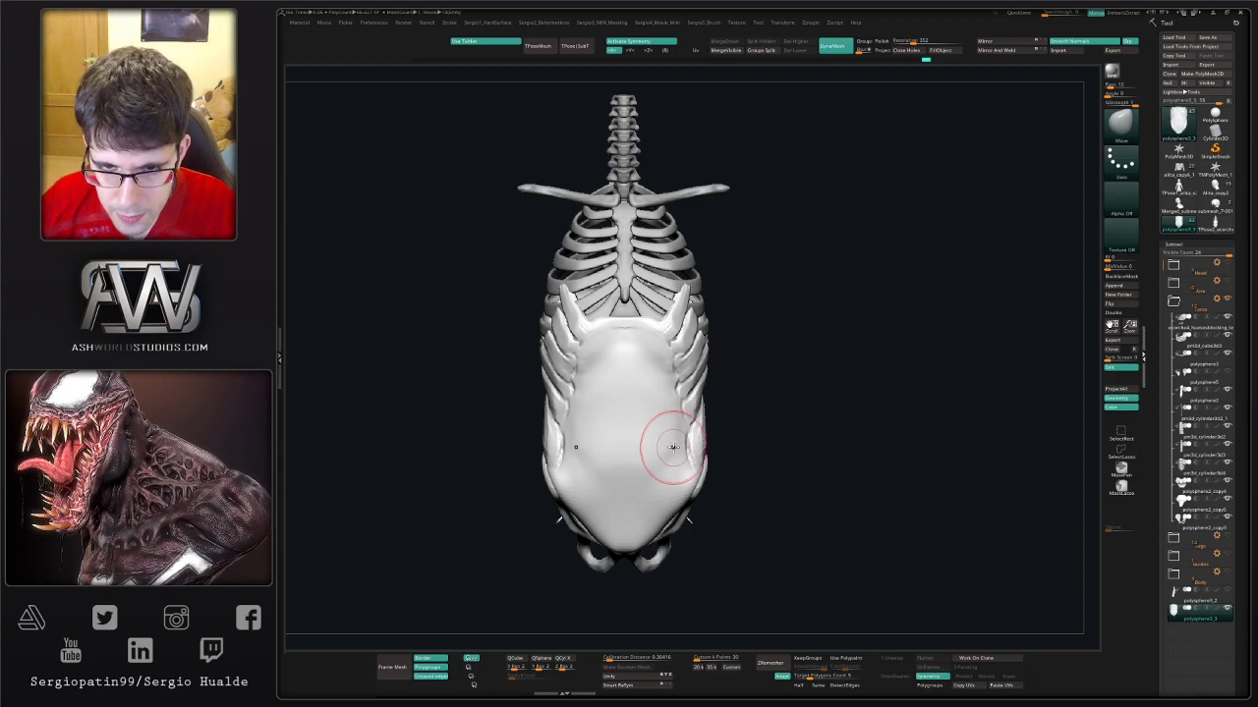
# - Sculpt both belly flanks symmetrically with X symmetry
pyautogui.moveTo(673, 447); pyautogui.dragTo(674, 451, button='right')
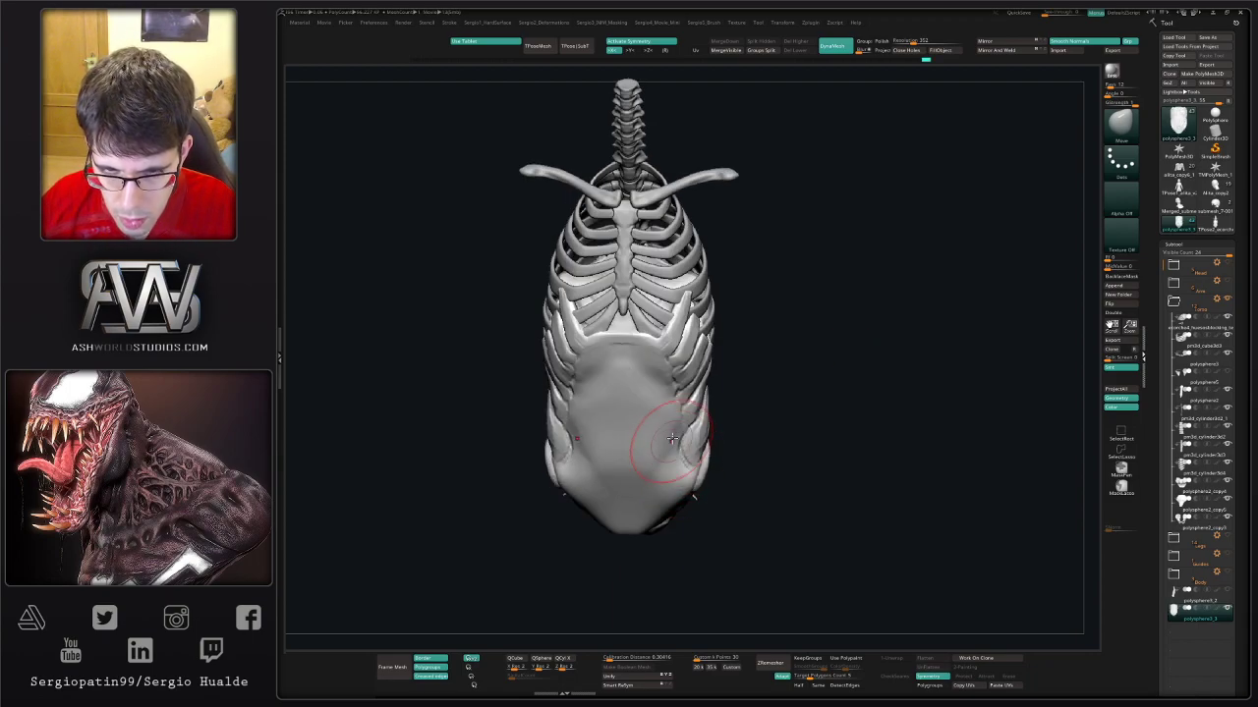
pyautogui.moveTo(682, 455)
pyautogui.mouseDown()
pyautogui.moveTo(659, 380)
pyautogui.moveTo(667, 415)
pyautogui.mouseUp()
pyautogui.moveTo(686, 451); pyautogui.dragTo(680, 444, button='right')
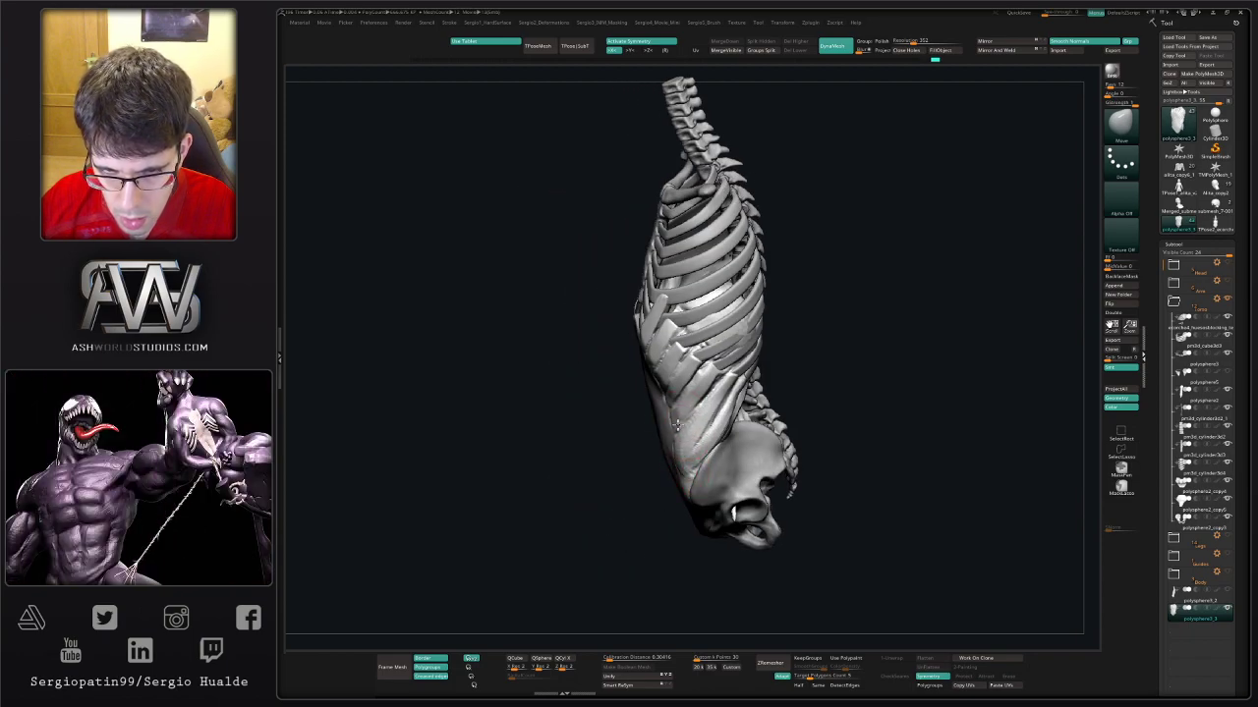
pyautogui.moveTo(666, 434); pyautogui.dragTo(675, 431, button='right')
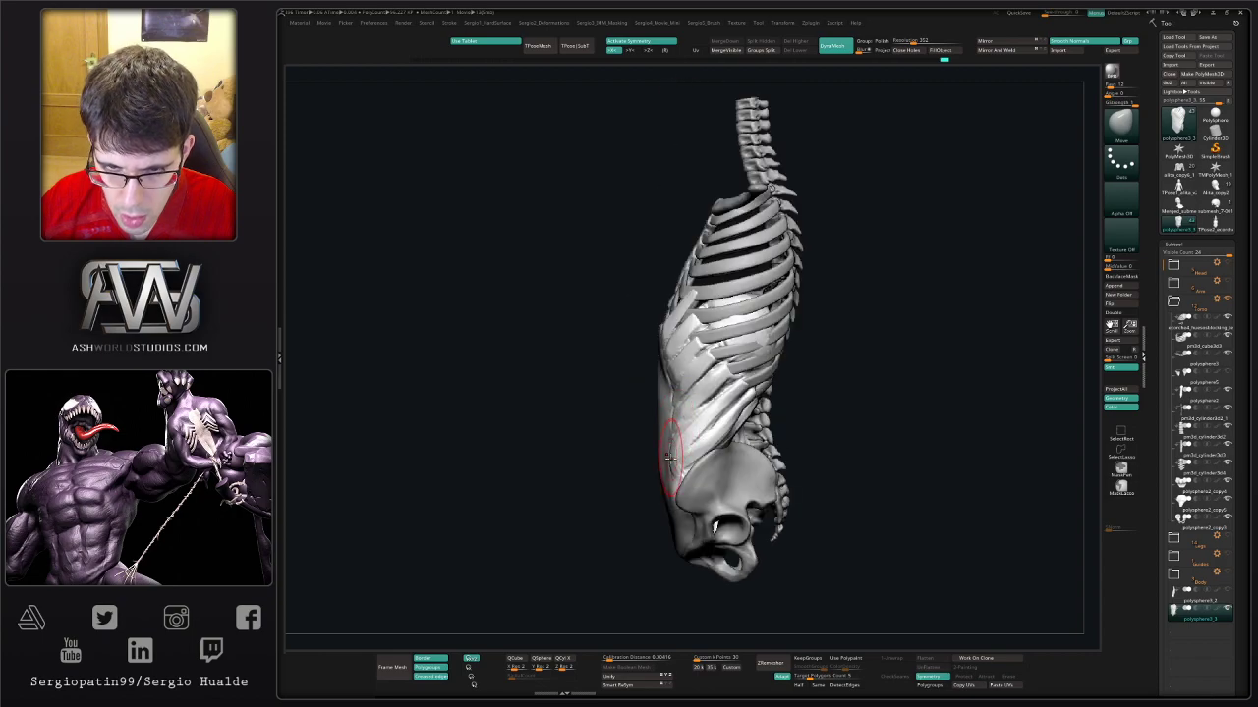
# - Smooth the lower belly surface and check it from front and below
pyautogui.moveTo(667, 474)
pyautogui.mouseDown(button='right')
pyautogui.moveTo(656, 470)
pyautogui.moveTo(661, 495)
pyautogui.mouseUp(button='right')
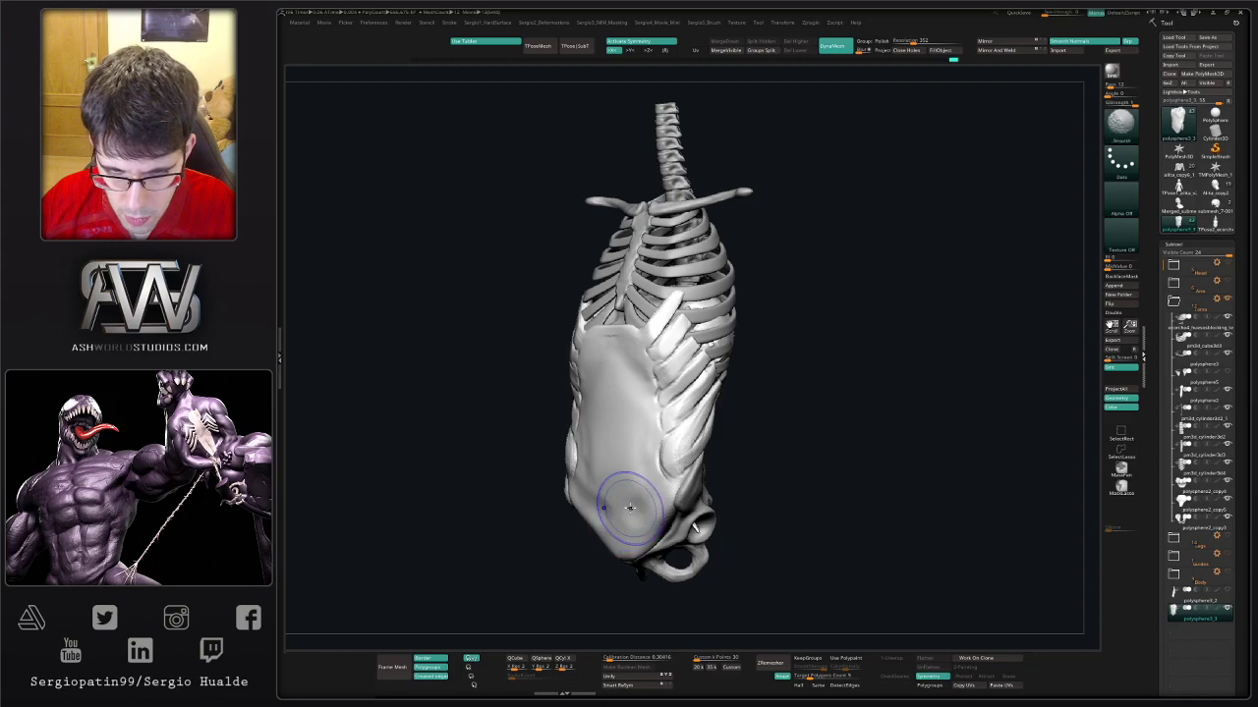
pyautogui.keyDown('shift'); pyautogui.moveTo(635, 513); pyautogui.dragTo(613, 500); pyautogui.keyUp('shift')
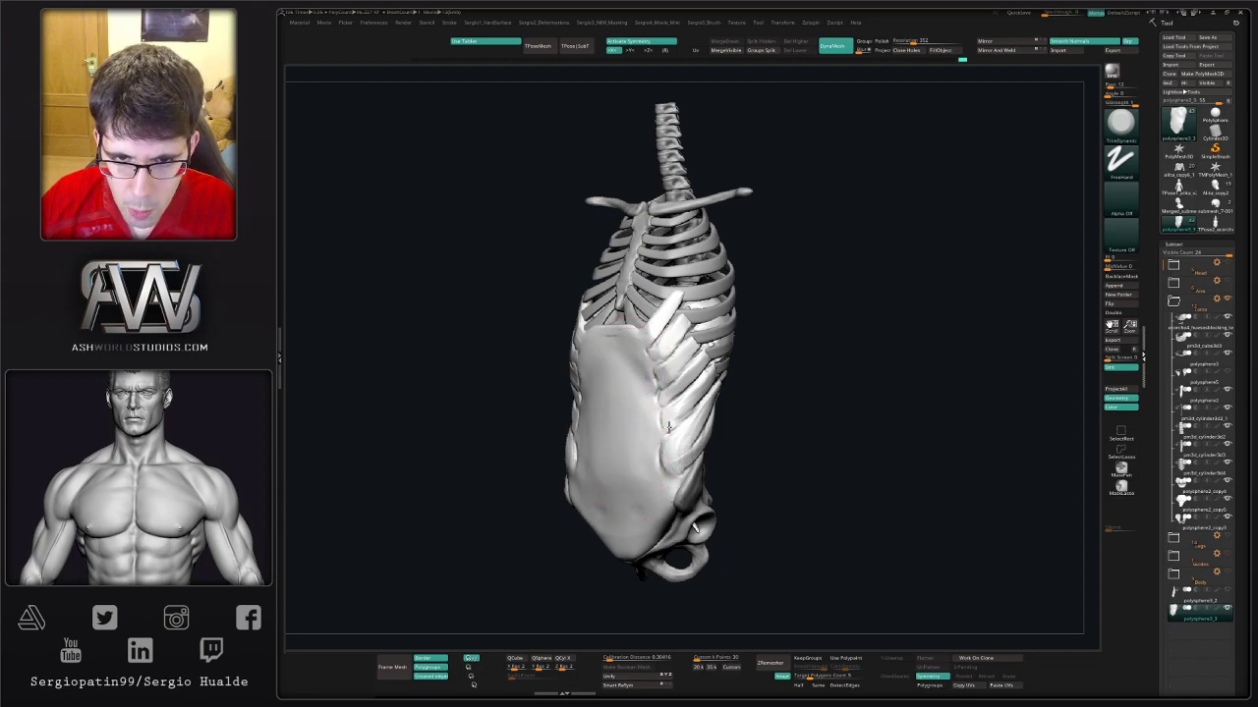
pyautogui.keyDown('shift'); pyautogui.moveTo(612, 382); pyautogui.dragTo(582, 353, button='right'); pyautogui.keyUp('shift')
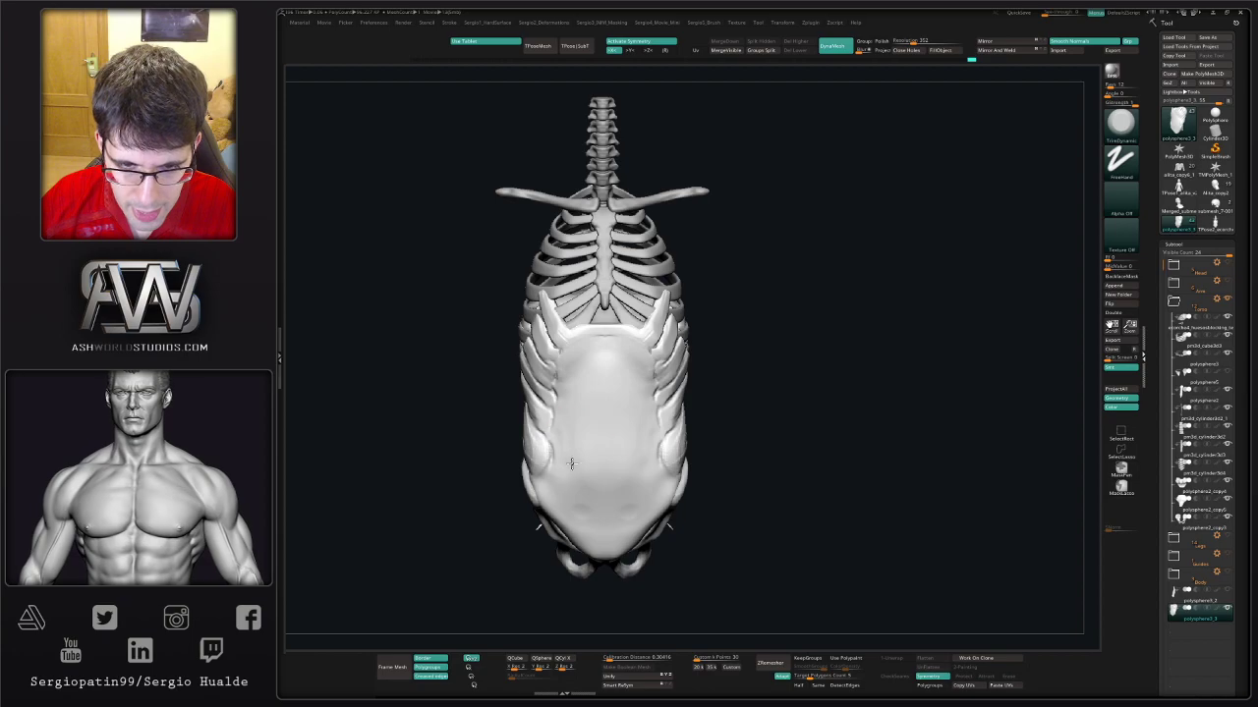
pyautogui.press('shift')
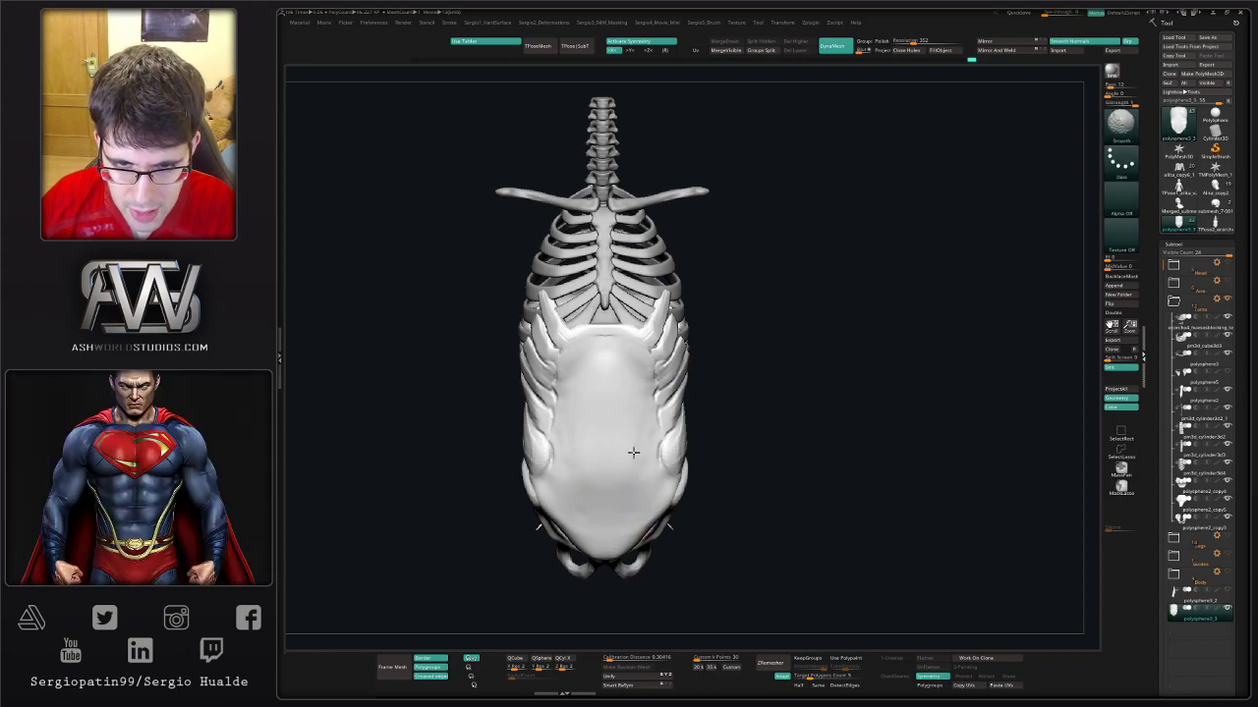
pyautogui.moveTo(618, 453); pyautogui.dragTo(611, 413, button='right')
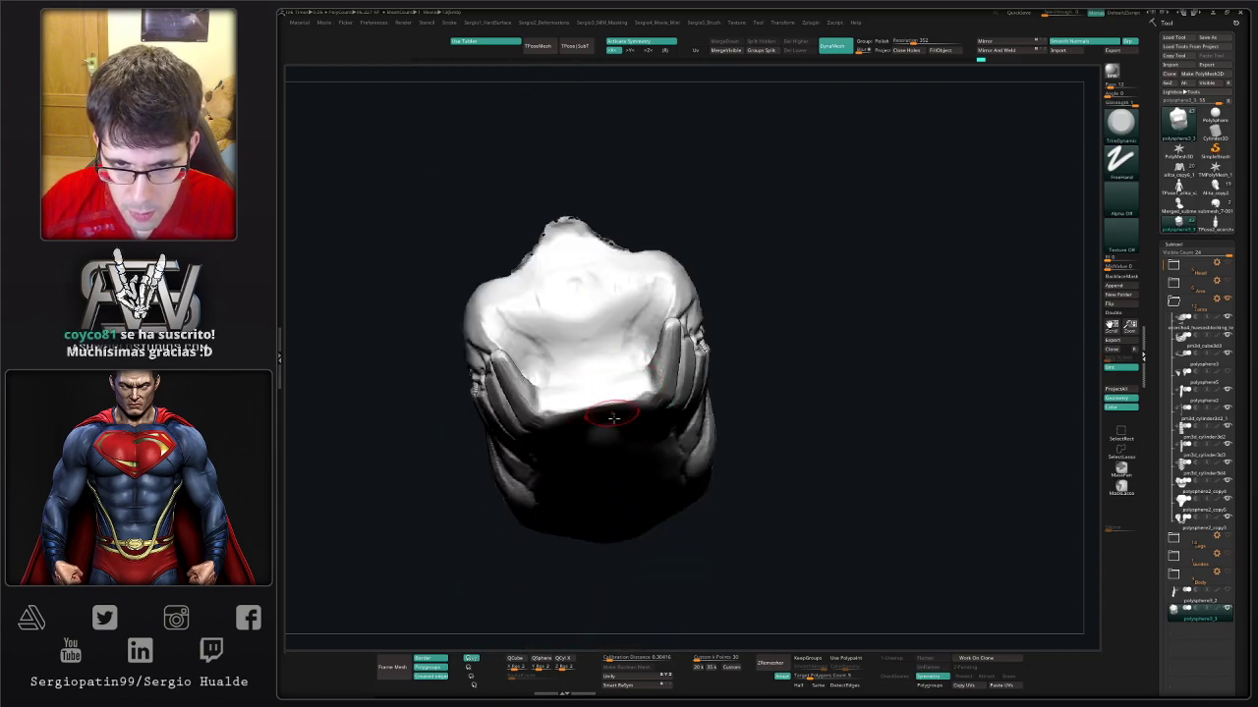
# - Hide the lower and upper parts of the side muscle mesh and orbit to inspect it
pyautogui.moveTo(611, 391)
pyautogui.mouseDown(button='right')
pyautogui.moveTo(603, 441)
pyautogui.moveTo(595, 416)
pyautogui.mouseUp(button='right')
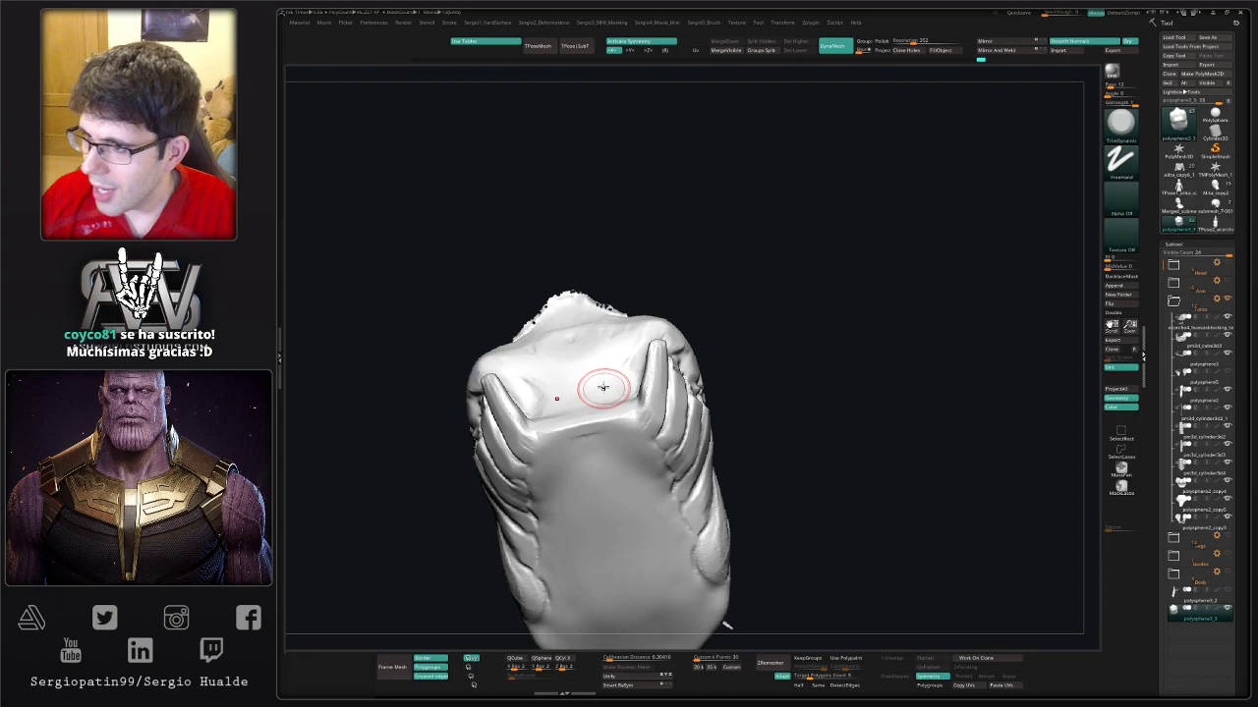
pyautogui.moveTo(598, 343); pyautogui.dragTo(601, 374, button='right')
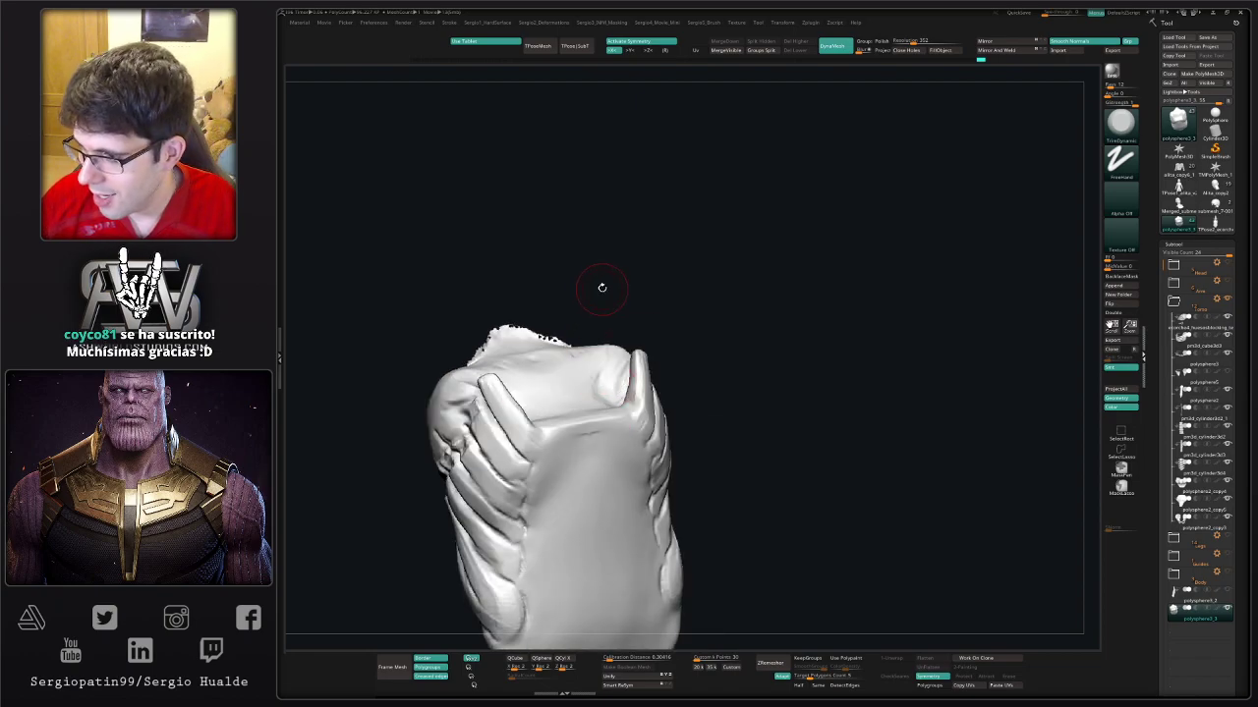
pyautogui.moveTo(594, 496)
pyautogui.mouseDown(button='right')
pyautogui.moveTo(601, 424)
pyautogui.moveTo(633, 420)
pyautogui.moveTo(614, 449)
pyautogui.mouseUp(button='right')
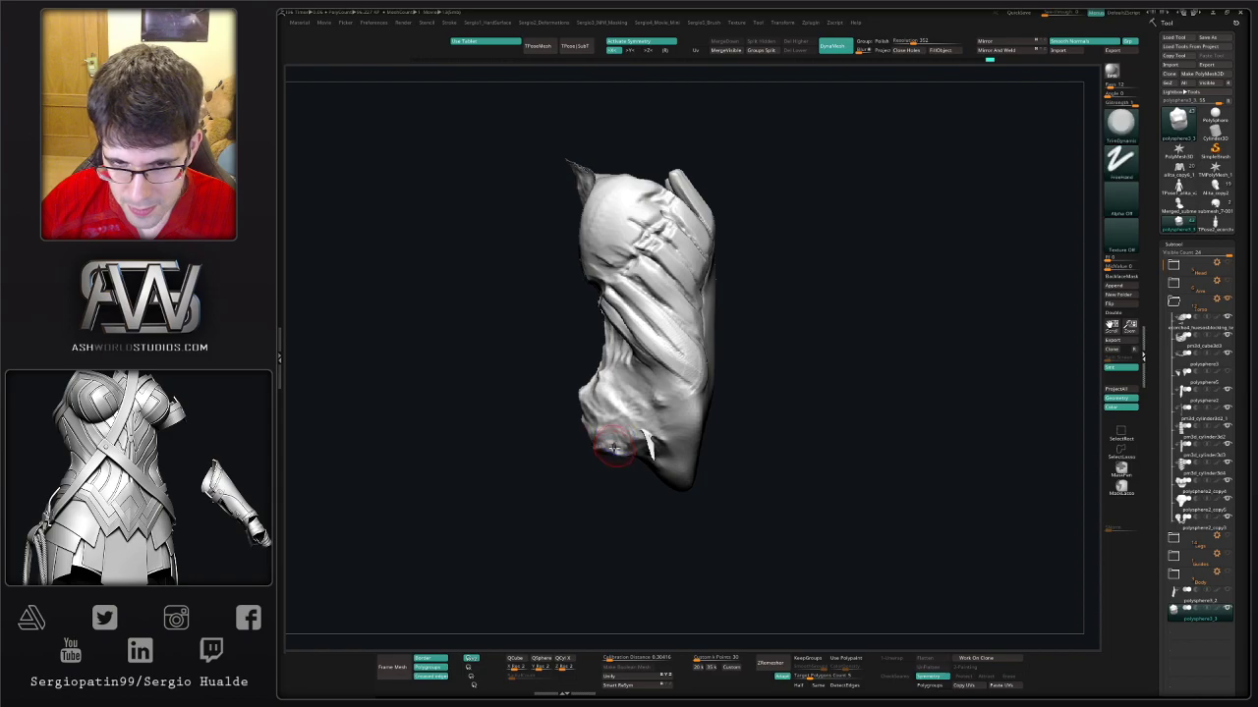
pyautogui.keyDown('ctrl'); pyautogui.keyDown('shift'); pyautogui.moveTo(596, 522); pyautogui.dragTo(573, 399); pyautogui.keyUp('shift'); pyautogui.keyUp('ctrl')
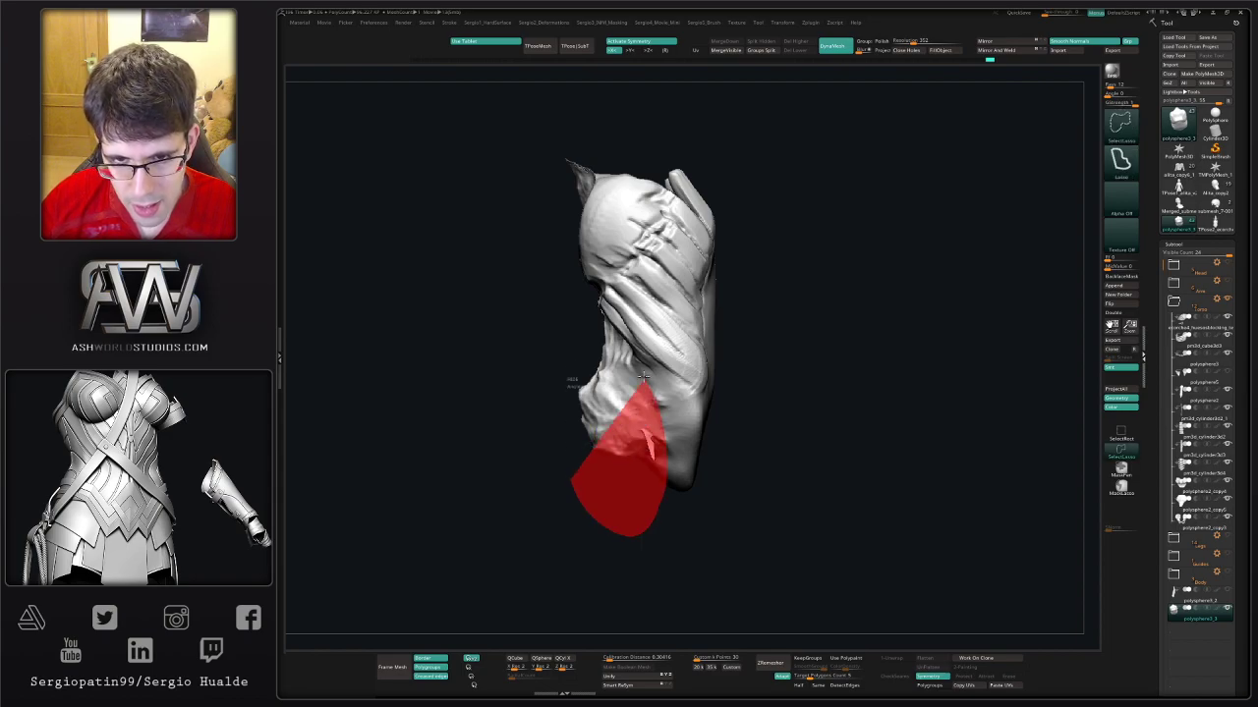
pyautogui.moveTo(572, 400)
pyautogui.mouseDown(button='right')
pyautogui.moveTo(815, 303)
pyautogui.moveTo(762, 409)
pyautogui.mouseUp(button='right')
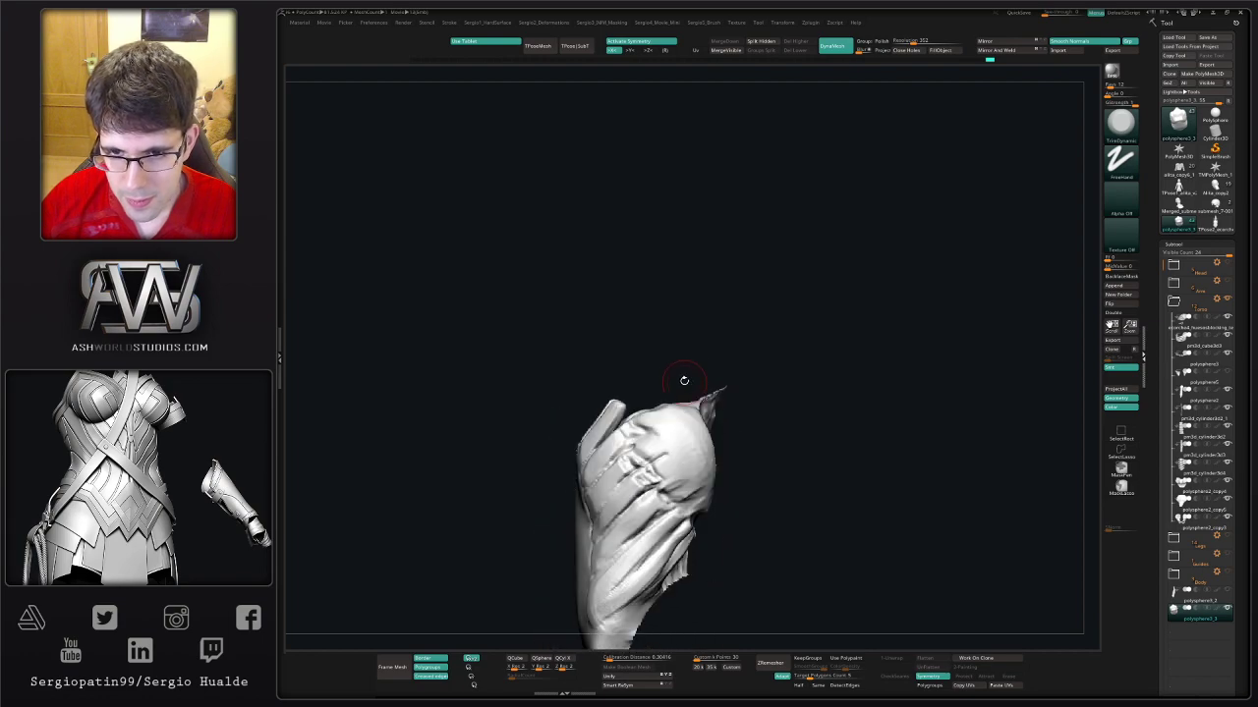
pyautogui.keyDown('ctrl'); pyautogui.keyDown('alt'); pyautogui.keyDown('shift'); pyautogui.moveTo(763, 409); pyautogui.dragTo(730, 441); pyautogui.keyUp('shift'); pyautogui.keyUp('alt'); pyautogui.keyUp('ctrl')
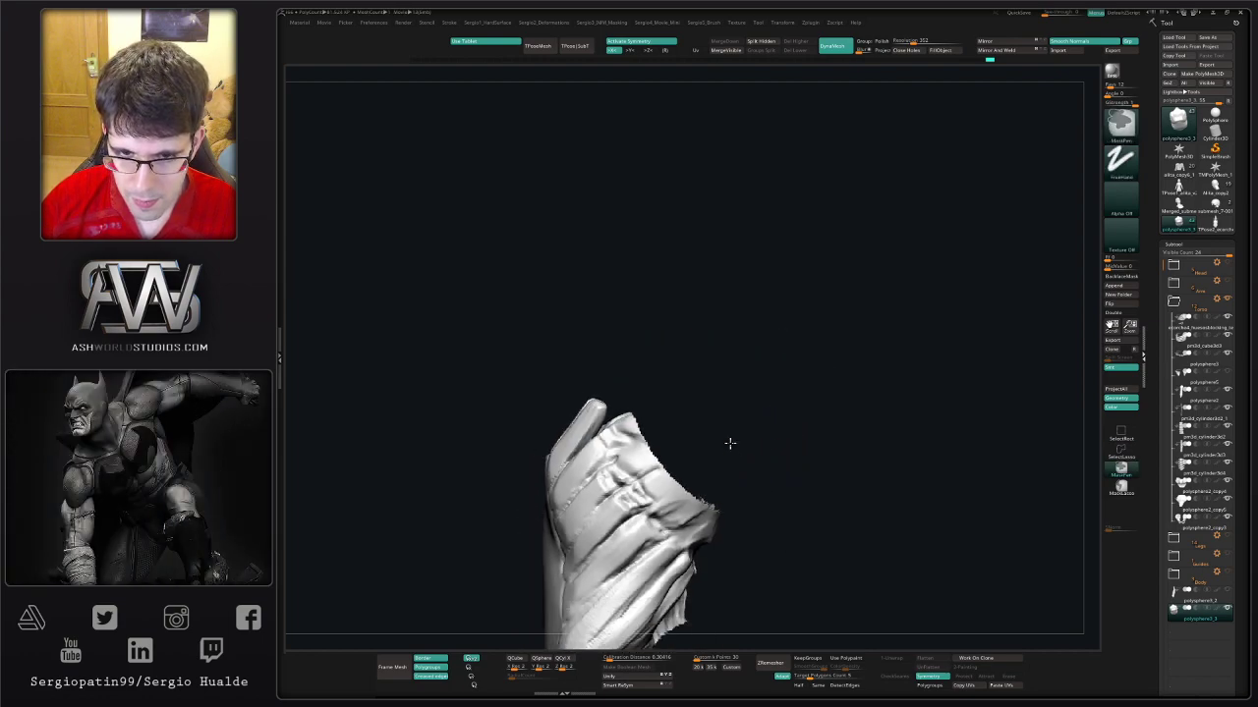
pyautogui.moveTo(730, 441)
pyautogui.mouseDown(button='right')
pyautogui.moveTo(725, 409)
pyautogui.moveTo(716, 458)
pyautogui.mouseUp(button='right')
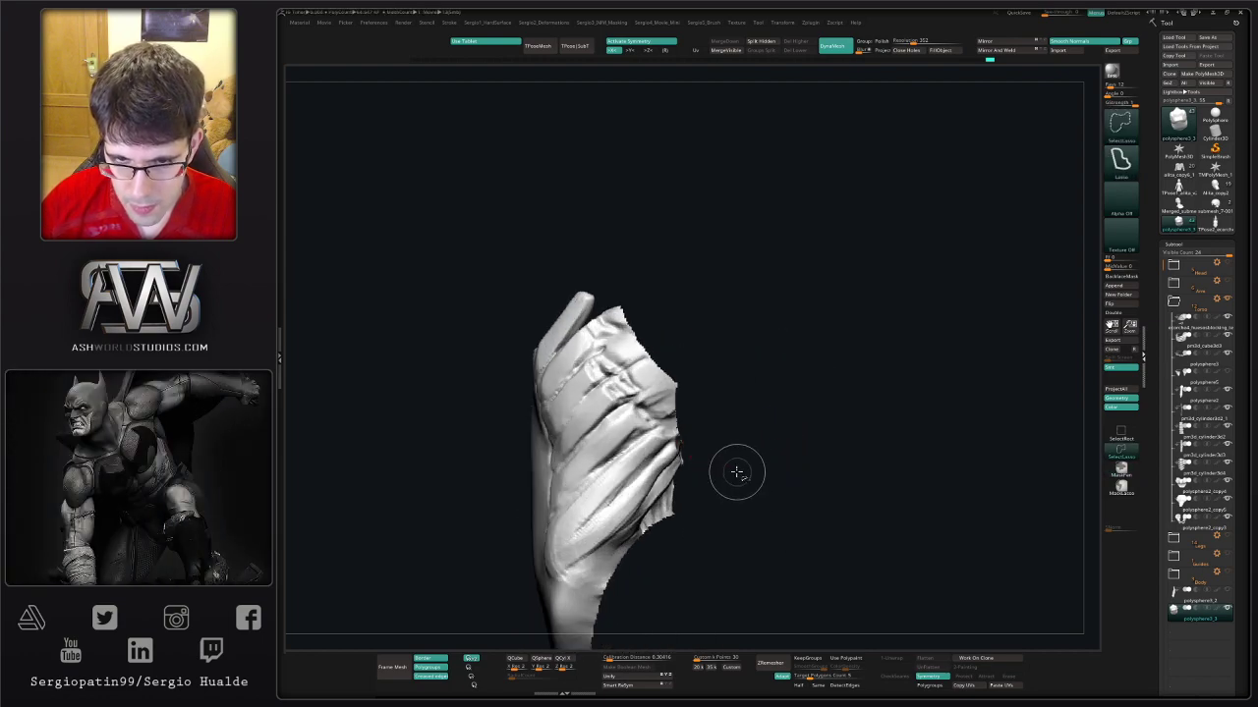
pyautogui.moveTo(724, 417)
pyautogui.mouseDown(button='right')
pyautogui.moveTo(760, 469)
pyautogui.moveTo(696, 453)
pyautogui.moveTo(699, 398)
pyautogui.mouseUp(button='right')
# - Switch to ClayBuildup and rotate the isolated mesh to view its front, top and other side
pyautogui.press('b')
pyautogui.press('c')
pyautogui.press('b')
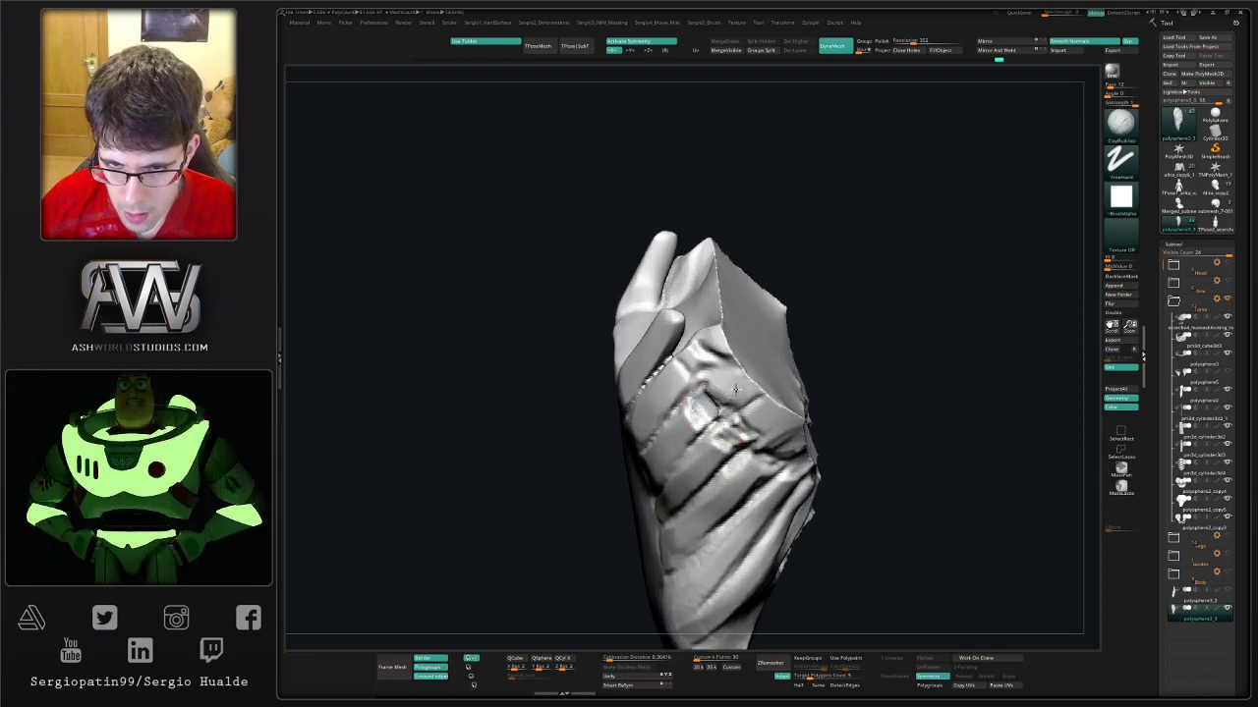
pyautogui.moveTo(730, 423); pyautogui.dragTo(690, 353, button='right')
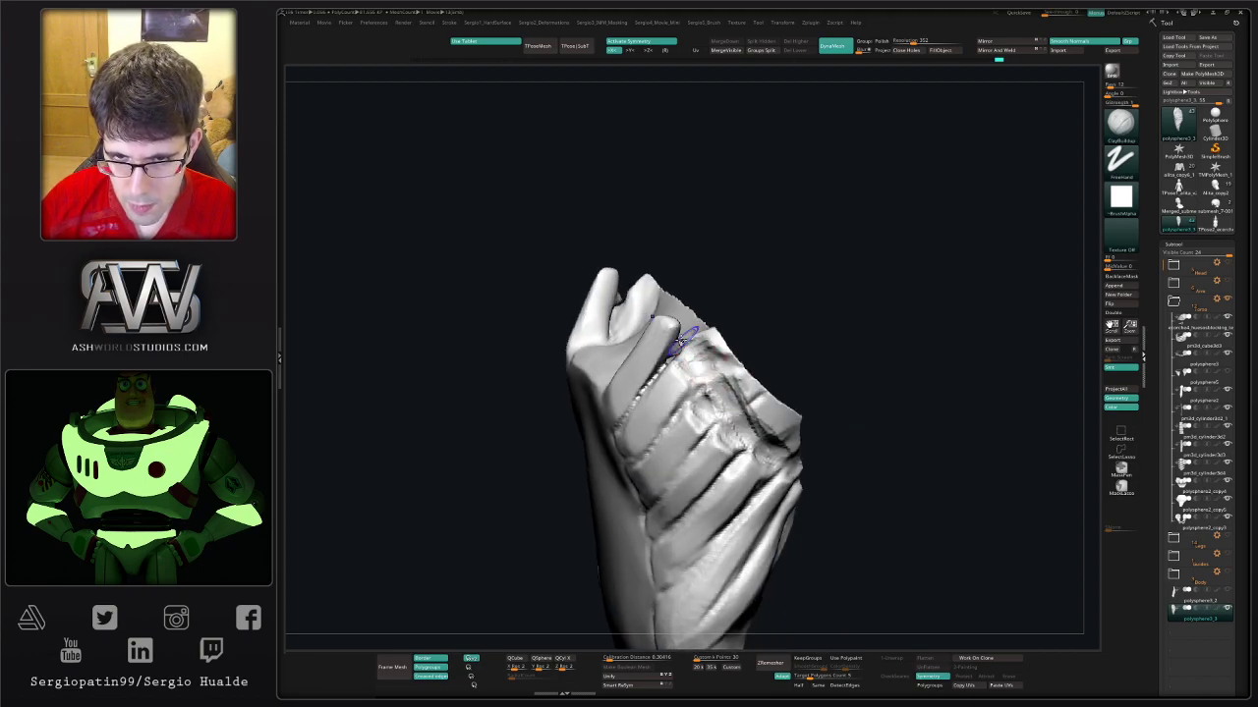
pyautogui.moveTo(708, 387)
pyautogui.mouseDown(button='right')
pyautogui.moveTo(739, 424)
pyautogui.moveTo(732, 369)
pyautogui.moveTo(687, 305)
pyautogui.mouseUp(button='right')
# - With the Move brush active, hide the finger-like part and inspect the cut face
pyautogui.press('b')
pyautogui.press('m')
pyautogui.press('v')
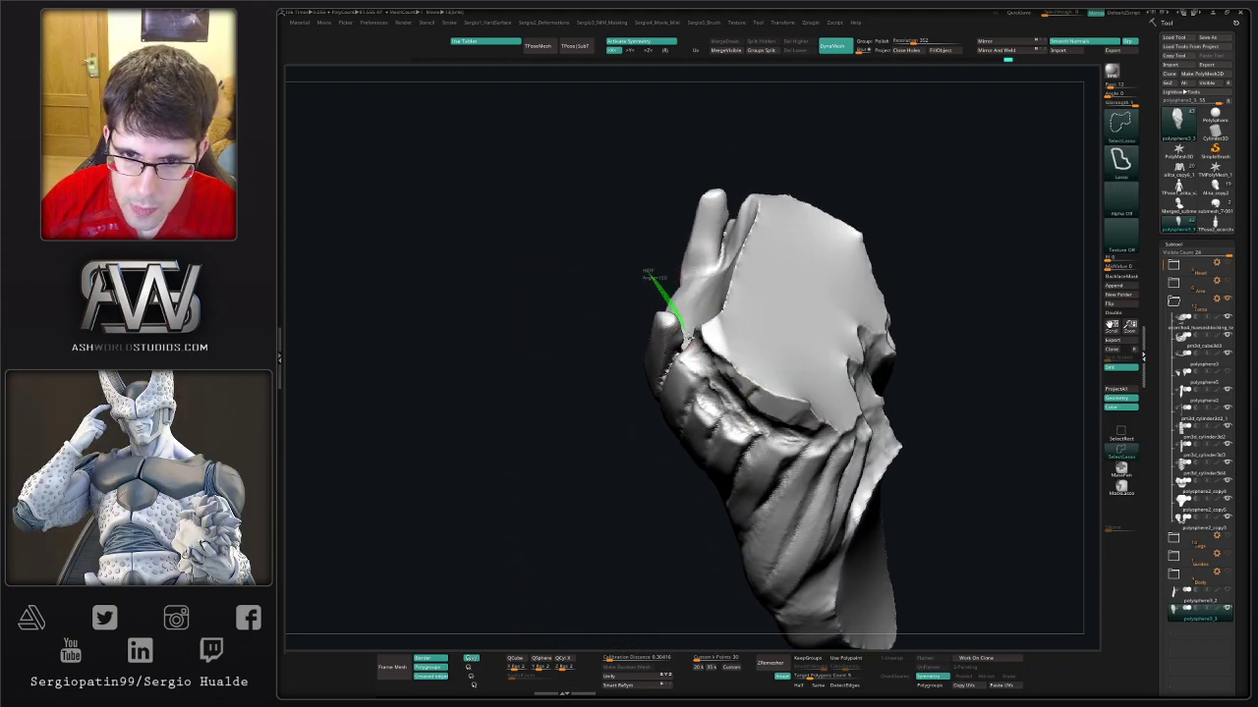
pyautogui.keyDown('ctrl'); pyautogui.keyDown('alt'); pyautogui.keyDown('shift'); pyautogui.moveTo(680, 324); pyautogui.dragTo(625, 403); pyautogui.keyUp('shift'); pyautogui.keyUp('alt'); pyautogui.keyUp('ctrl')
pyautogui.moveTo(688, 354); pyautogui.dragTo(717, 327, button='right')
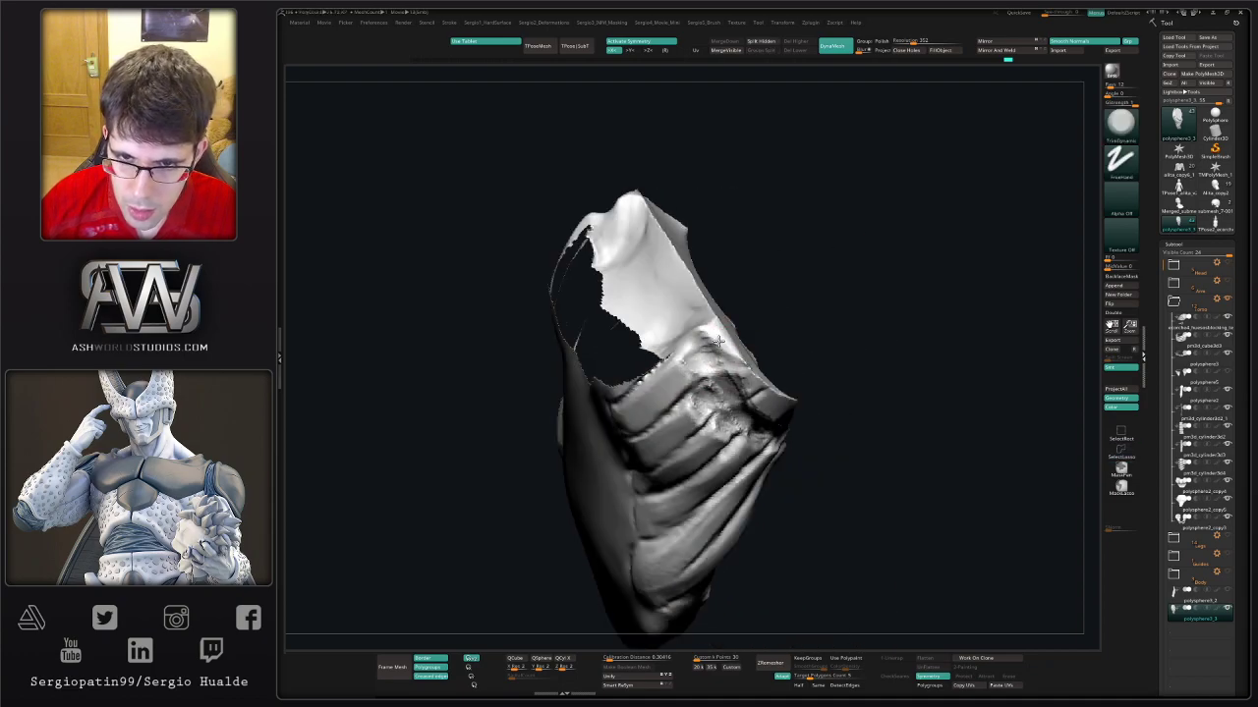
pyautogui.moveTo(788, 397); pyautogui.dragTo(773, 399, button='right')
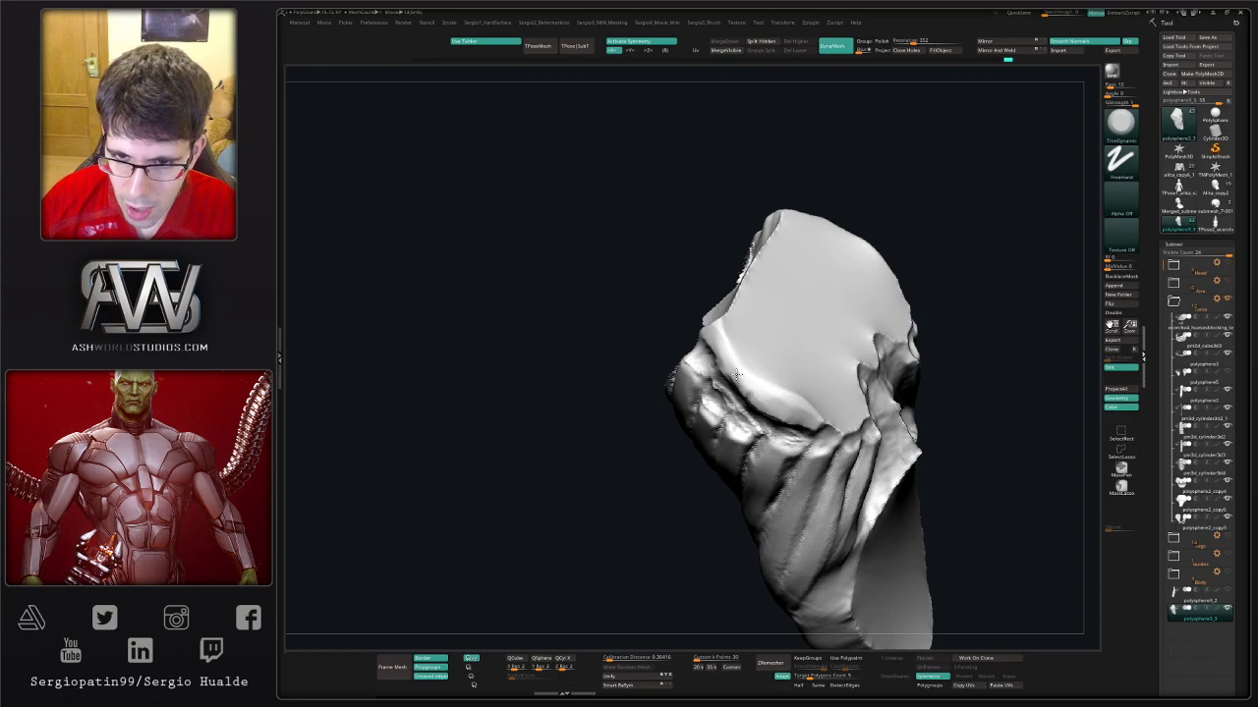
pyautogui.moveTo(744, 360); pyautogui.dragTo(720, 336, button='right')
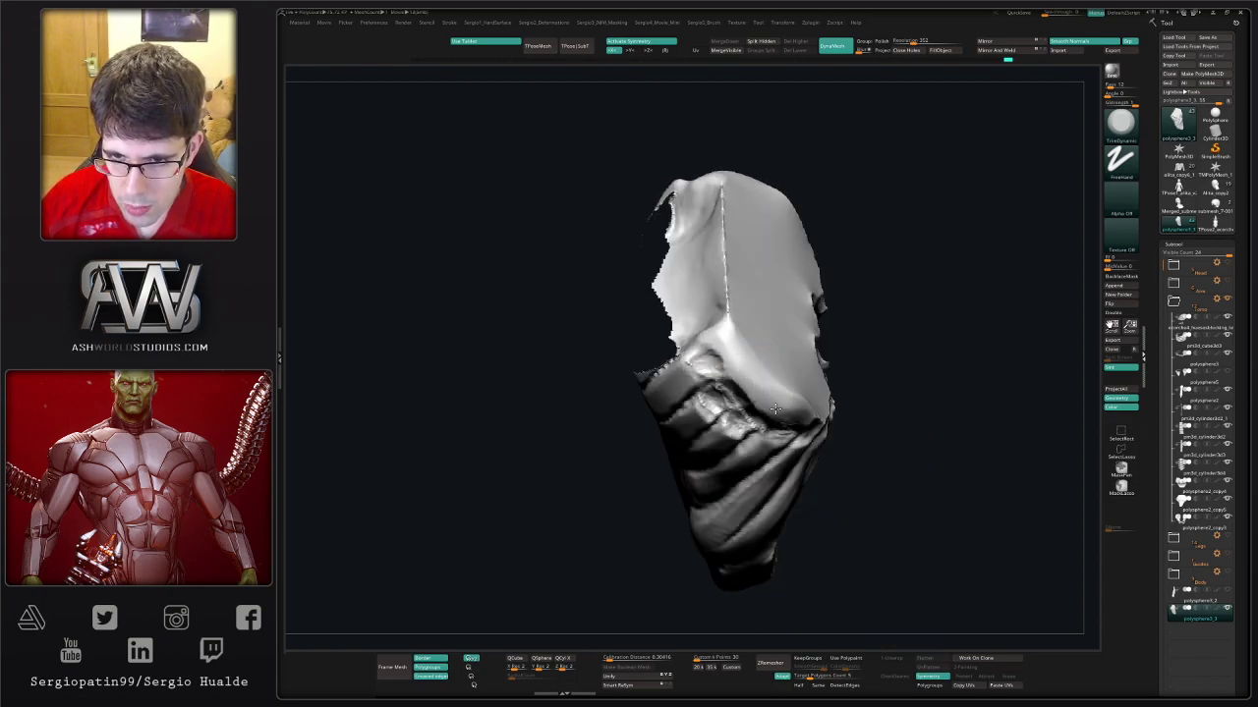
pyautogui.moveTo(730, 337)
pyautogui.mouseDown(button='right')
pyautogui.moveTo(795, 383)
pyautogui.moveTo(789, 359)
pyautogui.moveTo(794, 436)
pyautogui.moveTo(842, 457)
pyautogui.moveTo(786, 449)
pyautogui.moveTo(756, 420)
pyautogui.mouseUp(button='right')
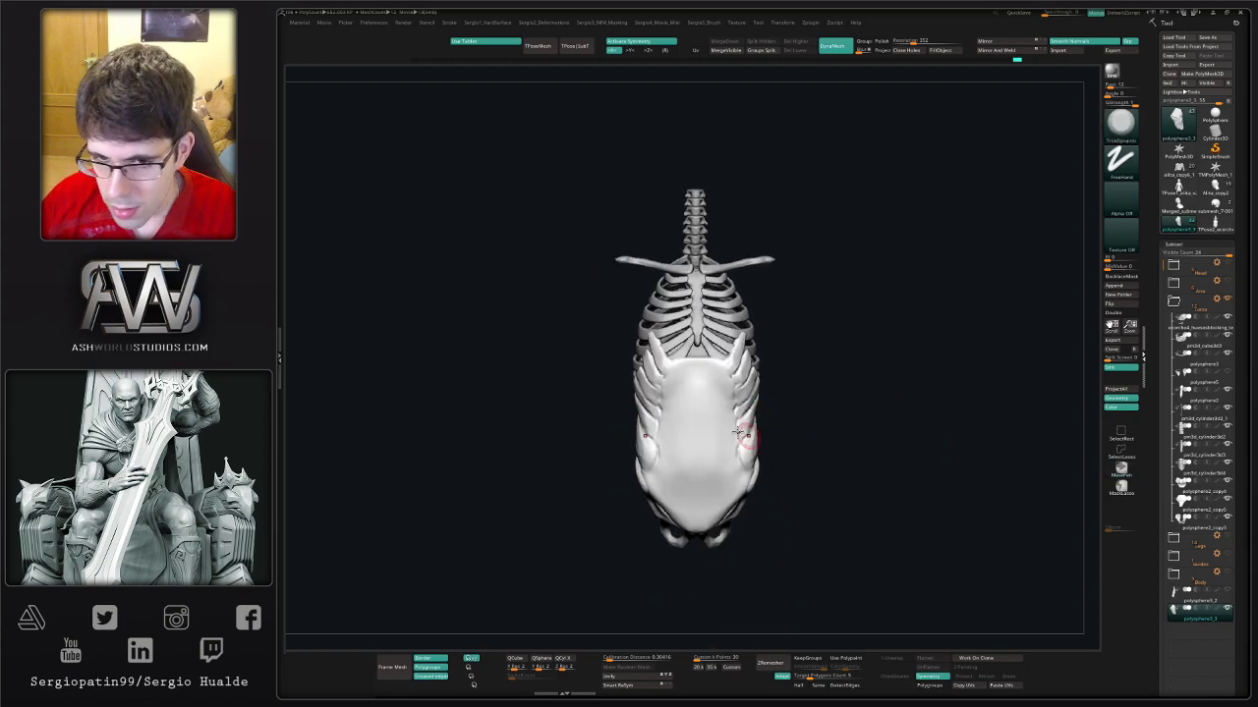
# - Isolate the torso shell, hide its side fins, then bring the ribcage and spine back
pyautogui.moveTo(738, 406)
pyautogui.keyDown('alt'); pyautogui.mouseDown(button='right')
pyautogui.moveTo(747, 413)
pyautogui.moveTo(725, 401)
pyautogui.moveTo(744, 402)
pyautogui.mouseUp(button='right'); pyautogui.keyUp('alt')
pyautogui.keyDown('ctrl'); pyautogui.keyDown('shift'); pyautogui.click(725, 401); pyautogui.keyUp('shift'); pyautogui.keyUp('ctrl')
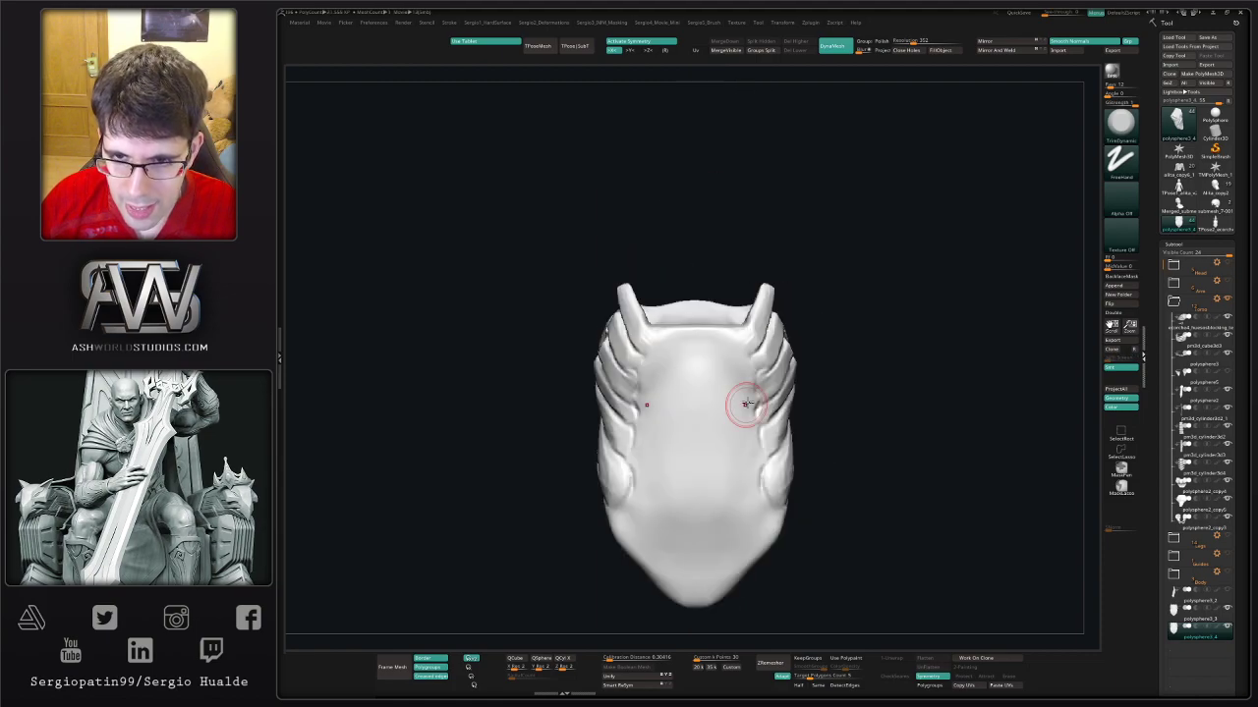
pyautogui.keyDown('ctrl'); pyautogui.keyDown('alt'); pyautogui.keyDown('shift'); pyautogui.moveTo(806, 237); pyautogui.dragTo(800, 602); pyautogui.keyUp('shift'); pyautogui.keyUp('alt'); pyautogui.keyUp('ctrl')
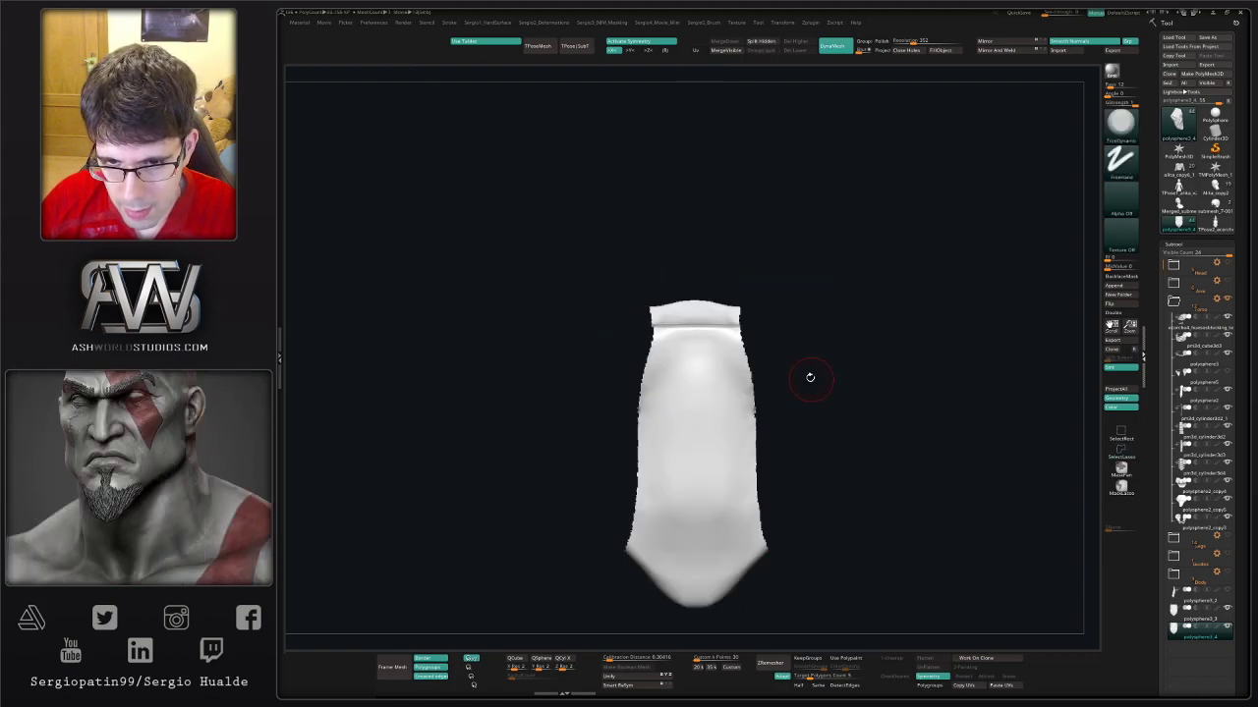
pyautogui.keyDown('ctrl'); pyautogui.keyDown('shift'); pyautogui.click(752, 455); pyautogui.keyUp('shift'); pyautogui.keyUp('ctrl')
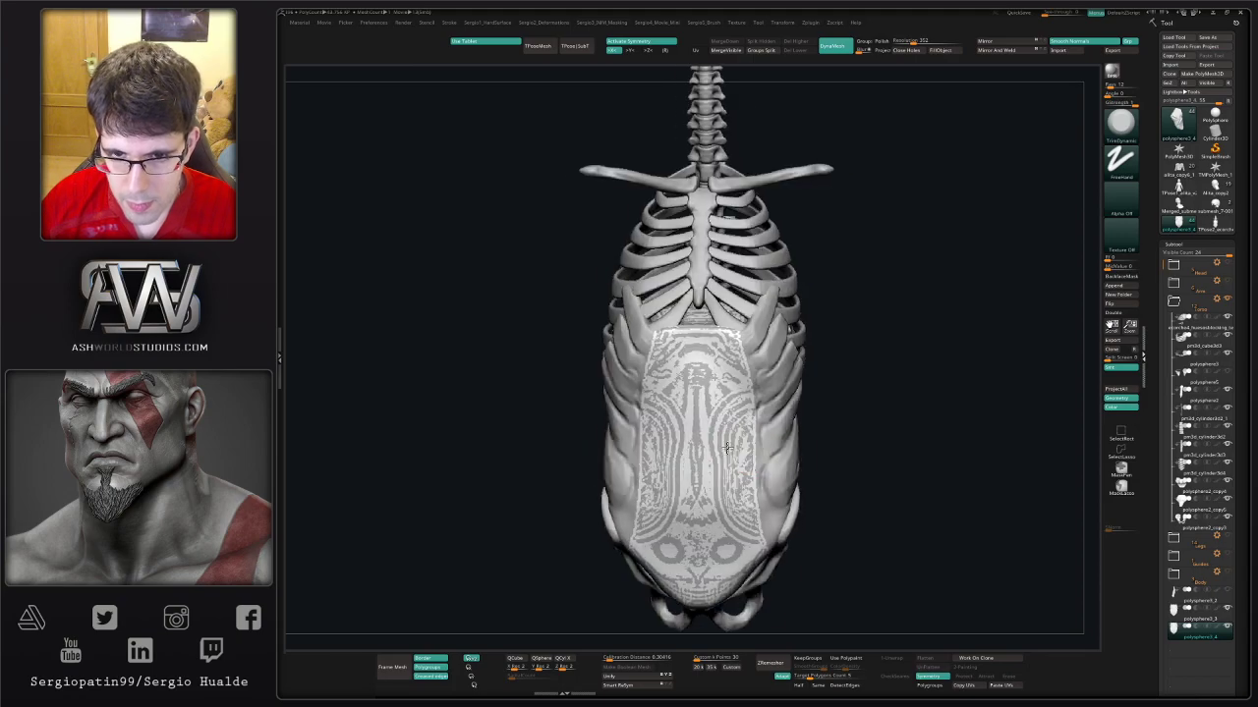
pyautogui.moveTo(752, 455)
pyautogui.mouseDown(button='right')
pyautogui.moveTo(706, 413)
pyautogui.moveTo(715, 407)
pyautogui.mouseUp(button='right')
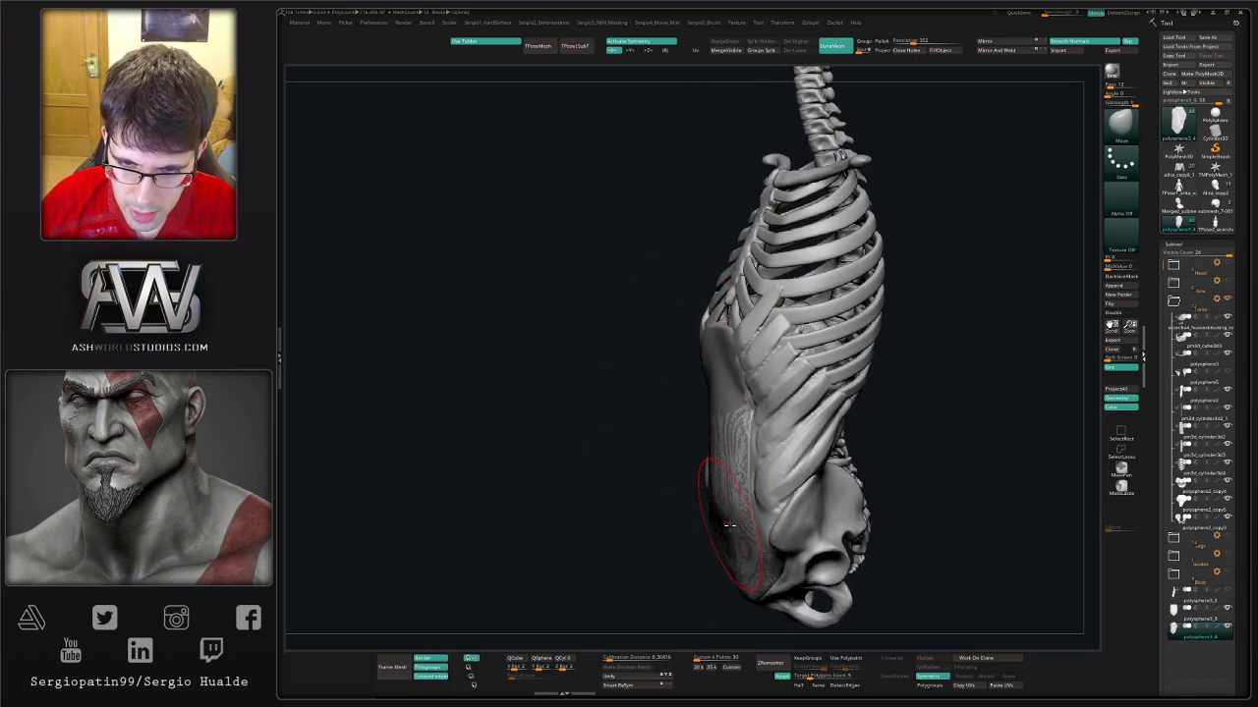
pyautogui.keyDown('shift'); pyautogui.moveTo(728, 525); pyautogui.dragTo(815, 449, button='right'); pyautogui.keyUp('shift')
# - Pick ClayBuildup with a smaller Draw Size and select the front abdominal panel subtool
pyautogui.press('b')
pyautogui.press('c')
pyautogui.press('b')
pyautogui.press('s')
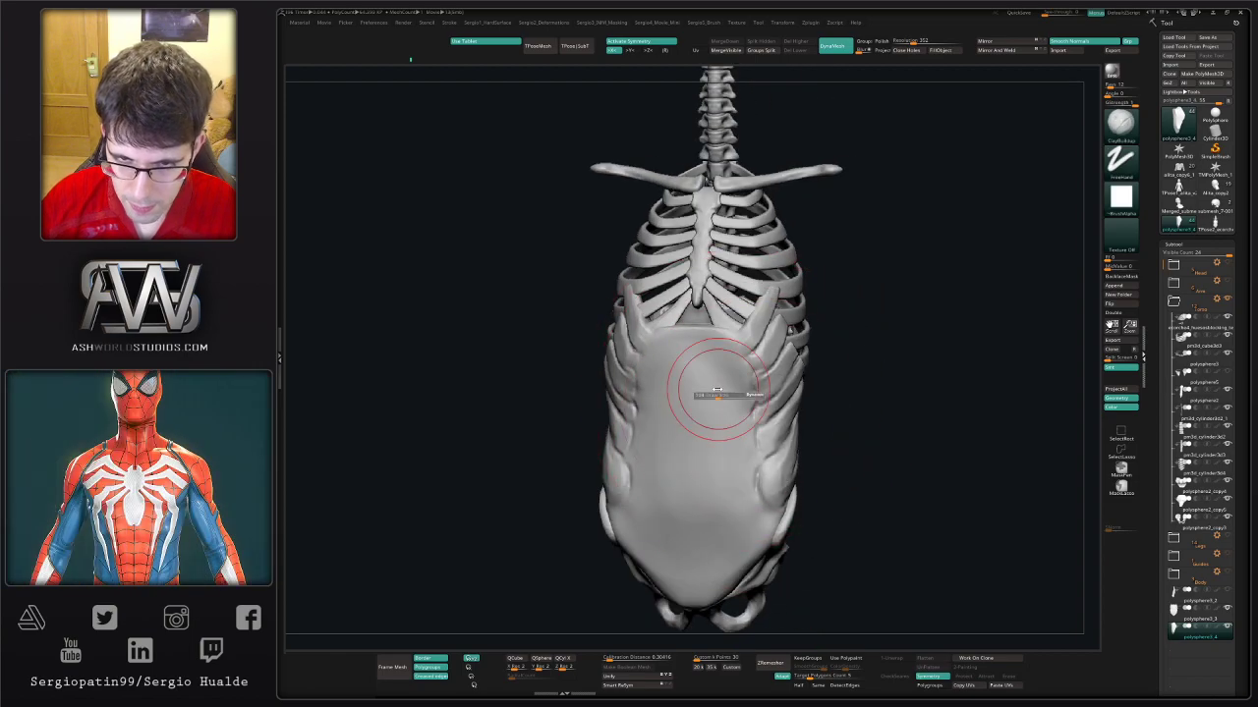
pyautogui.moveTo(717, 394); pyautogui.dragTo(708, 394)
pyautogui.keyDown('alt'); pyautogui.click(693, 373); pyautogui.keyUp('alt')
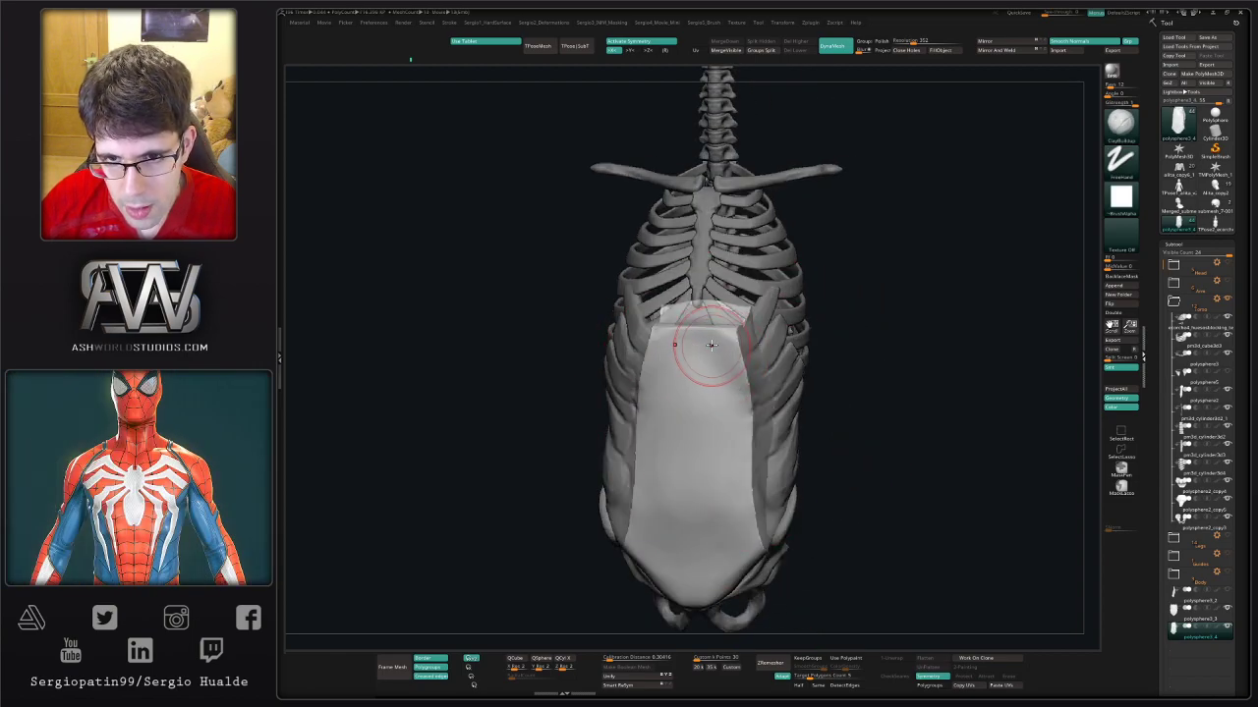
# - Sculpt three rows of mirrored ab blocks and vertical lower-belly strands with X symmetry
pyautogui.moveTo(720, 352)
pyautogui.mouseDown()
pyautogui.moveTo(724, 365)
pyautogui.moveTo(702, 380)
pyautogui.moveTo(710, 395)
pyautogui.moveTo(732, 392)
pyautogui.mouseUp()
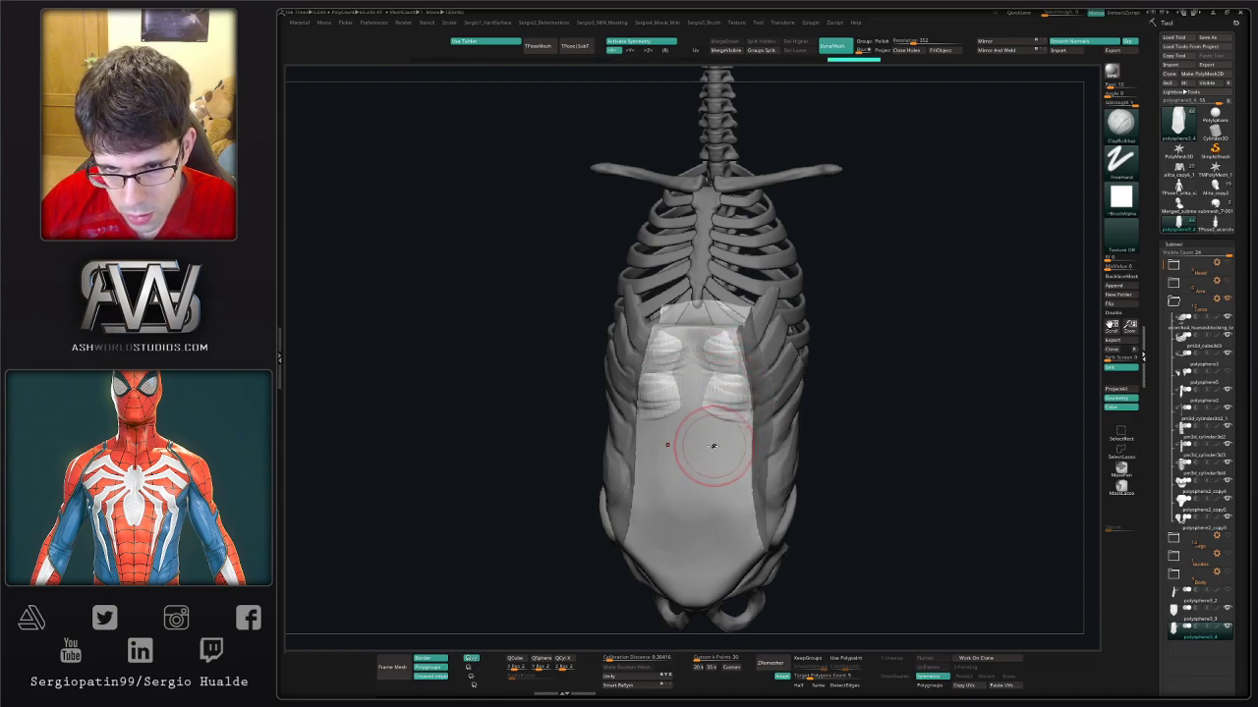
pyautogui.moveTo(713, 446); pyautogui.dragTo(735, 492)
pyautogui.moveTo(701, 520); pyautogui.dragTo(709, 495, button='right')
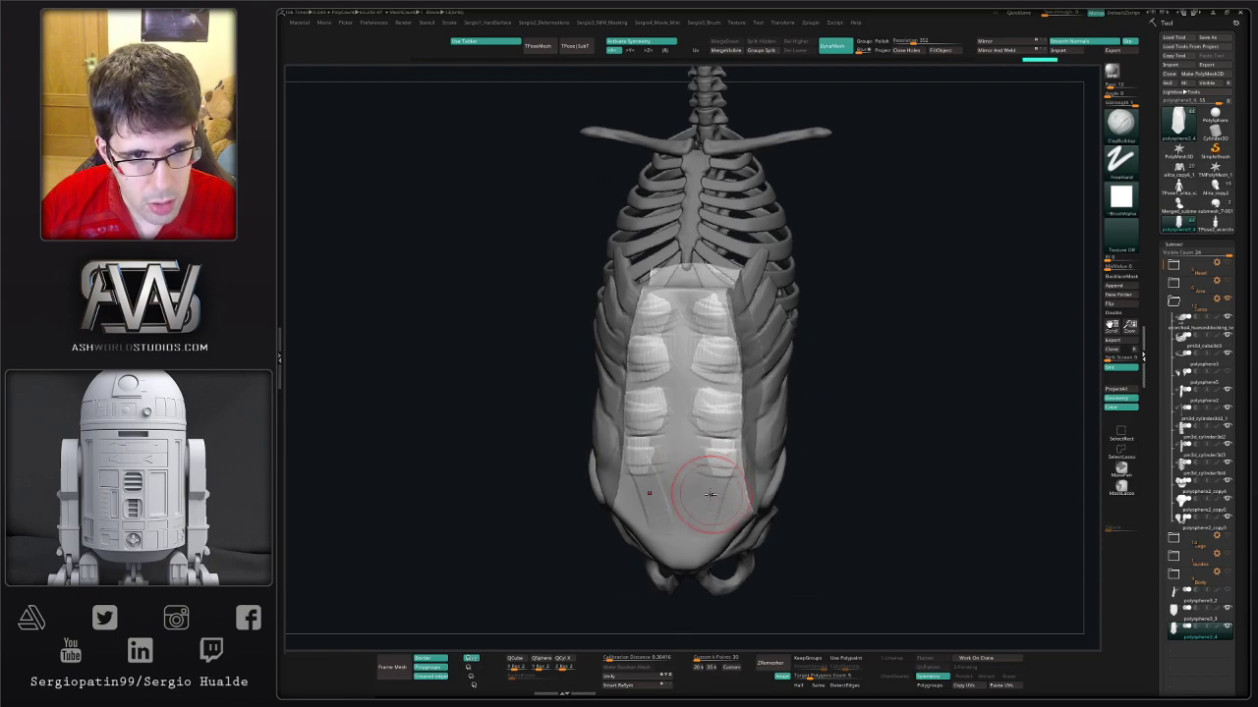
pyautogui.moveTo(684, 558)
pyautogui.mouseDown()
pyautogui.moveTo(693, 472)
pyautogui.moveTo(706, 501)
pyautogui.mouseUp()
pyautogui.moveTo(688, 433)
pyautogui.mouseDown()
pyautogui.moveTo(678, 521)
pyautogui.moveTo(728, 447)
pyautogui.mouseUp()
pyautogui.moveTo(706, 510); pyautogui.dragTo(678, 491)
pyautogui.moveTo(692, 422)
pyautogui.mouseDown()
pyautogui.moveTo(712, 506)
pyautogui.moveTo(747, 487)
pyautogui.mouseUp()
pyautogui.moveTo(776, 437); pyautogui.dragTo(827, 419)
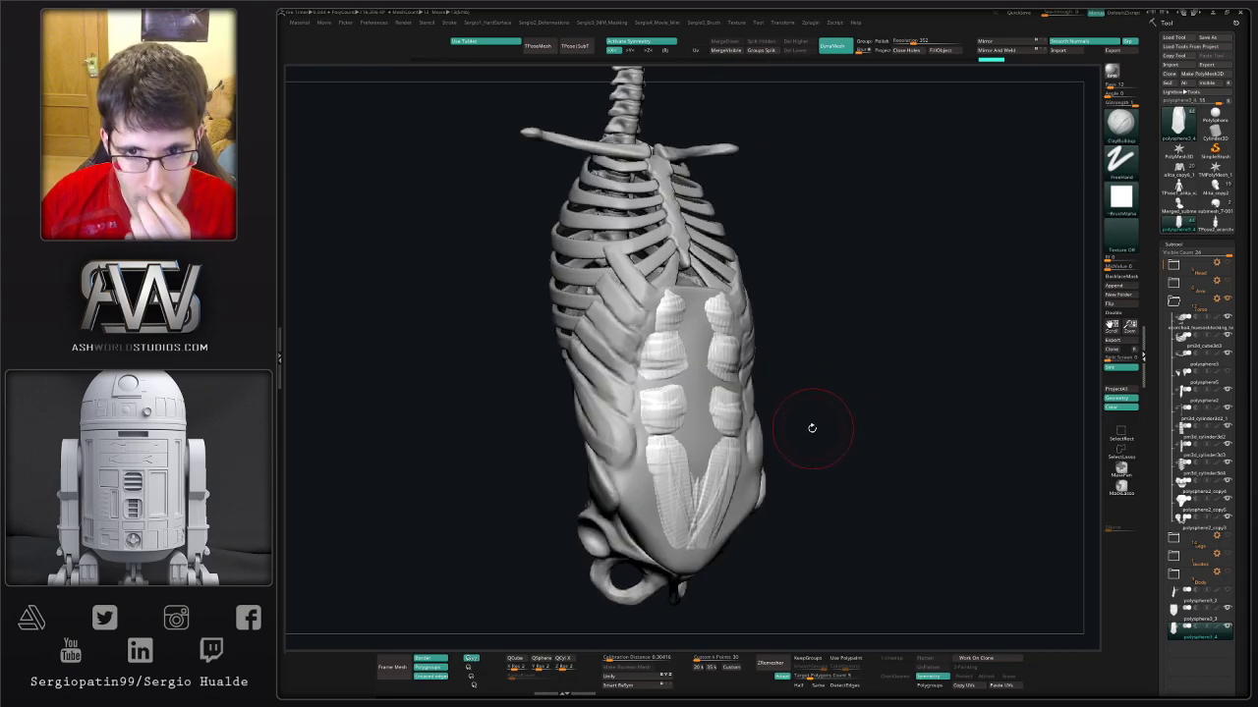
pyautogui.moveTo(834, 401); pyautogui.dragTo(703, 338, button='right')
# - Solo the abdominal panel and add ClayBuildup ridges over the upper blocks and lower abdomen
pyautogui.press('b')
pyautogui.press('c')
pyautogui.press('b')
pyautogui.keyDown('alt'); pyautogui.click(704, 338); pyautogui.keyUp('alt')
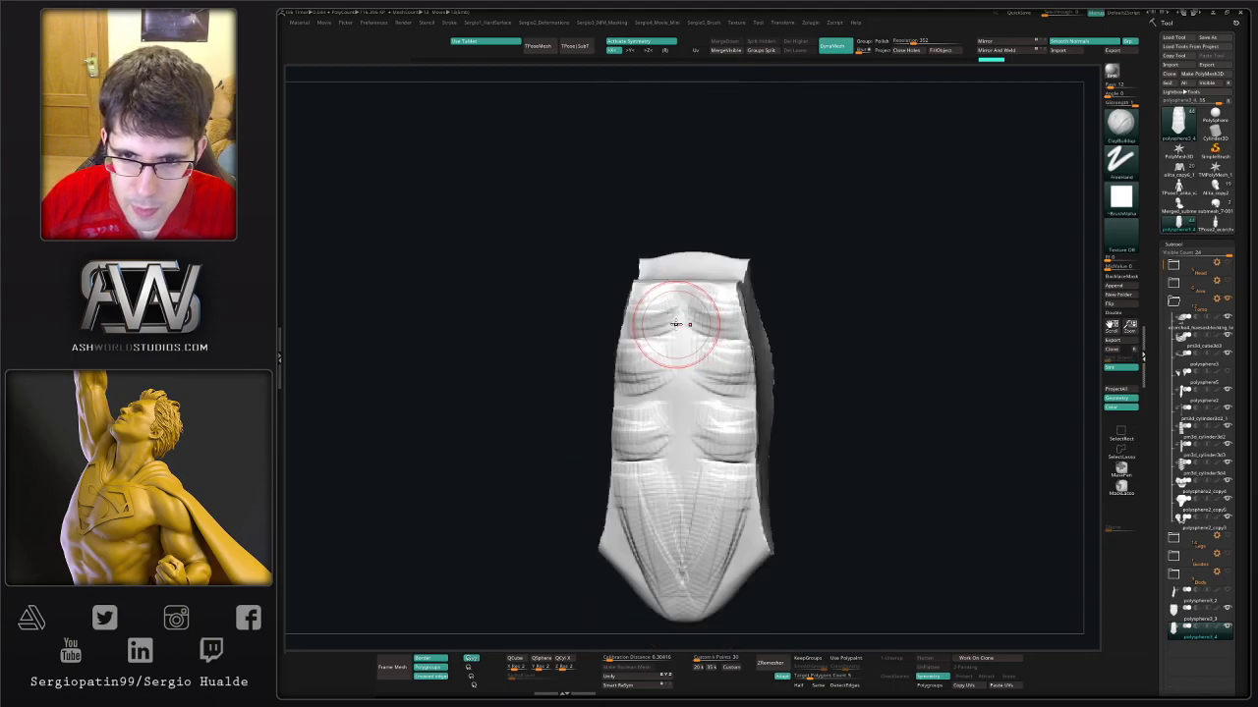
pyautogui.moveTo(674, 282)
pyautogui.mouseDown()
pyautogui.moveTo(687, 324)
pyautogui.moveTo(669, 381)
pyautogui.moveTo(712, 388)
pyautogui.moveTo(707, 423)
pyautogui.moveTo(667, 427)
pyautogui.moveTo(718, 457)
pyautogui.mouseUp()
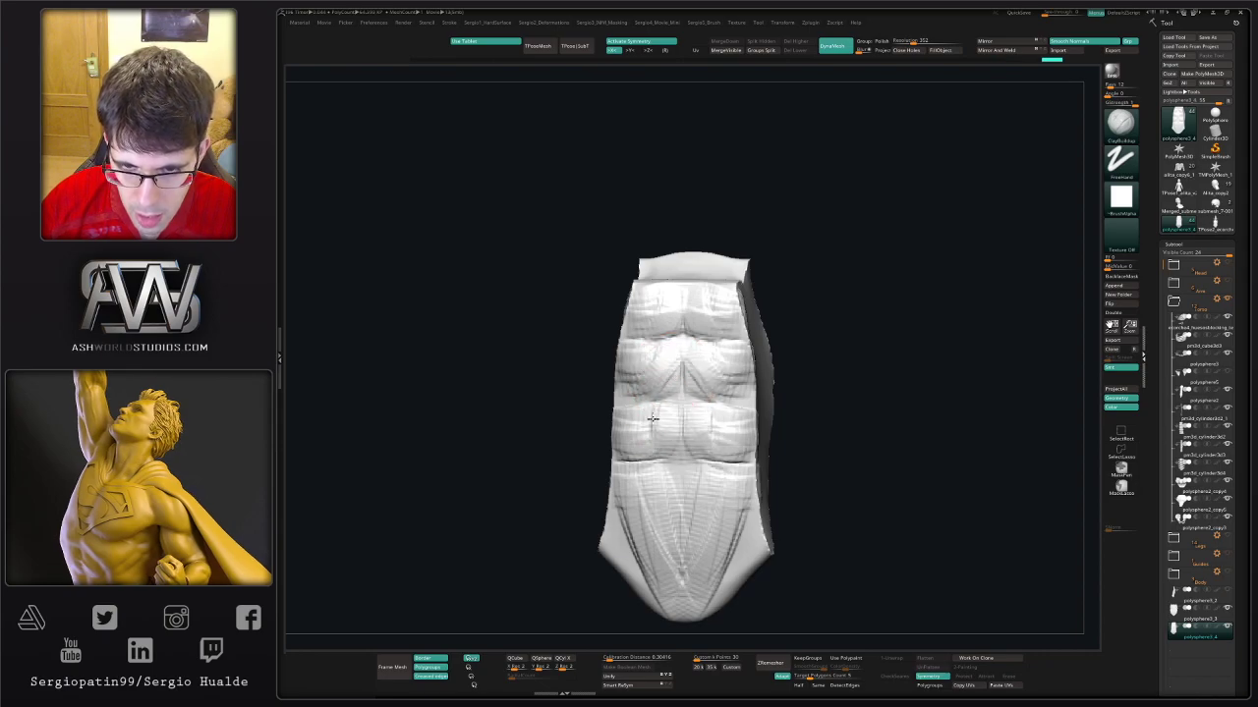
pyautogui.moveTo(629, 471)
pyautogui.mouseDown()
pyautogui.moveTo(707, 520)
pyautogui.moveTo(653, 558)
pyautogui.moveTo(674, 505)
pyautogui.mouseUp()
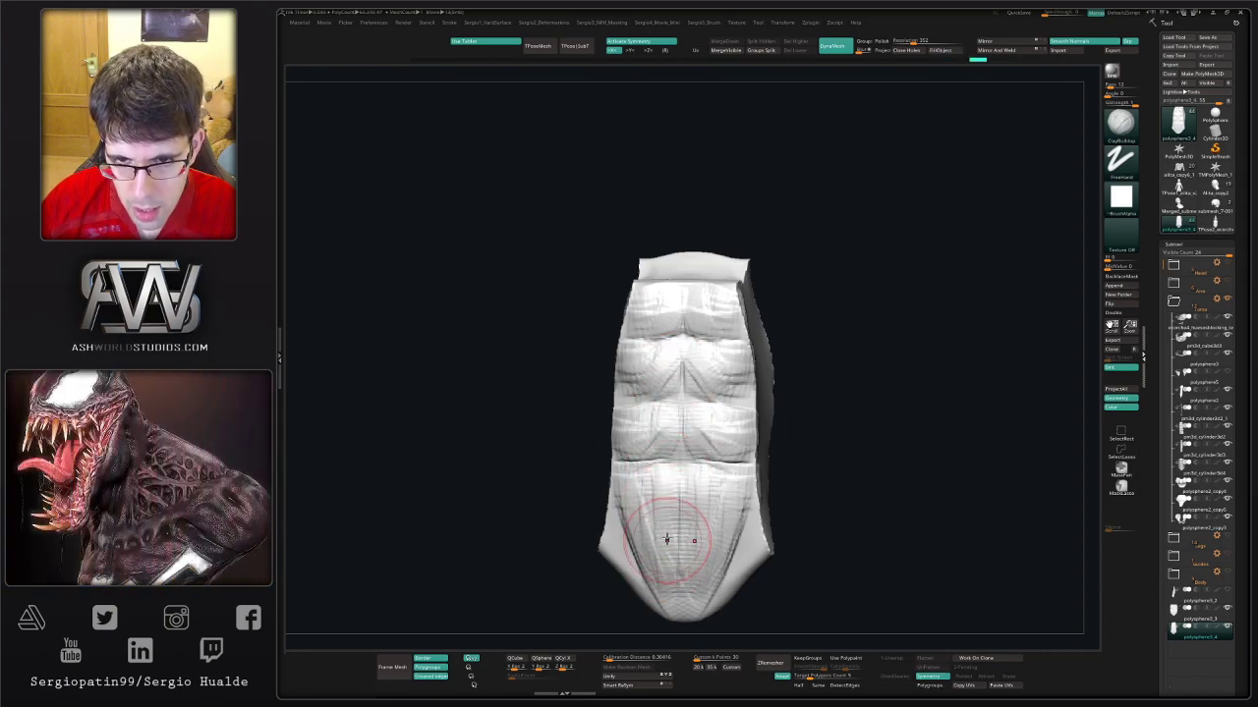
# - Unsolo, deepen the crease between upper blocks and carve a groove down the abdomen's midline
pyautogui.hotkey('shift', 'alt', 's')
pyautogui.scroll(2, 711, 371)
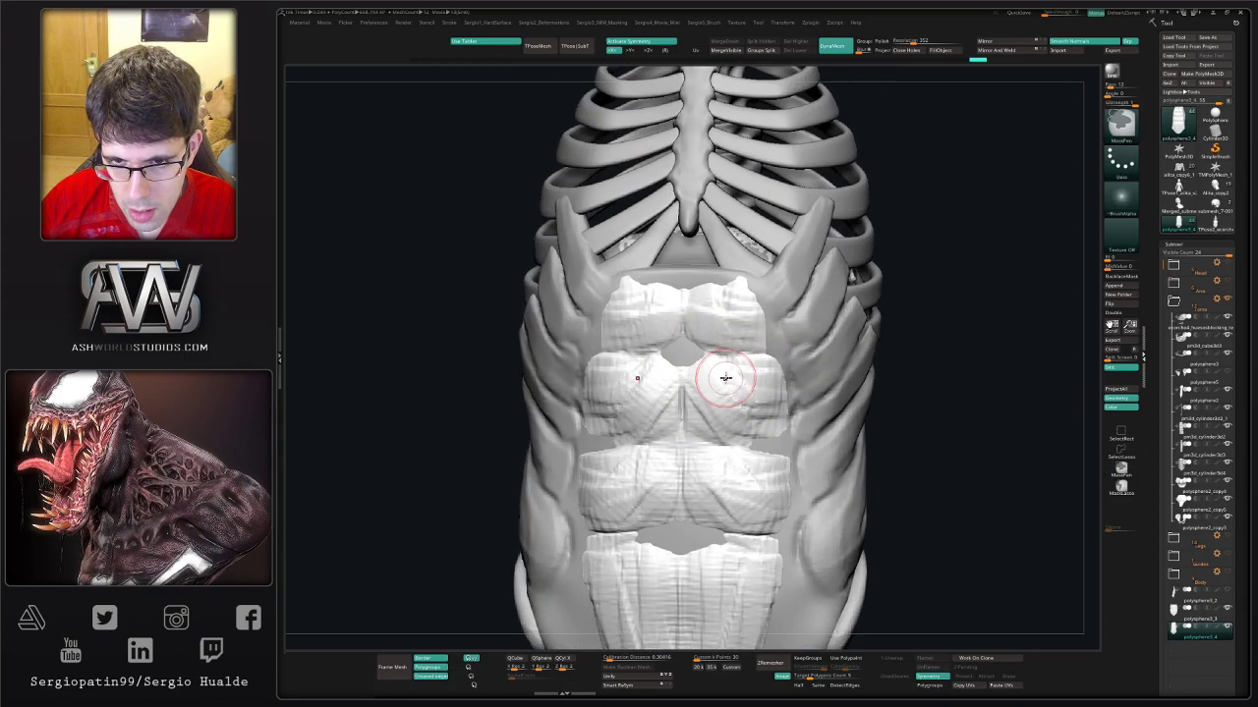
pyautogui.moveTo(756, 351); pyautogui.dragTo(744, 337)
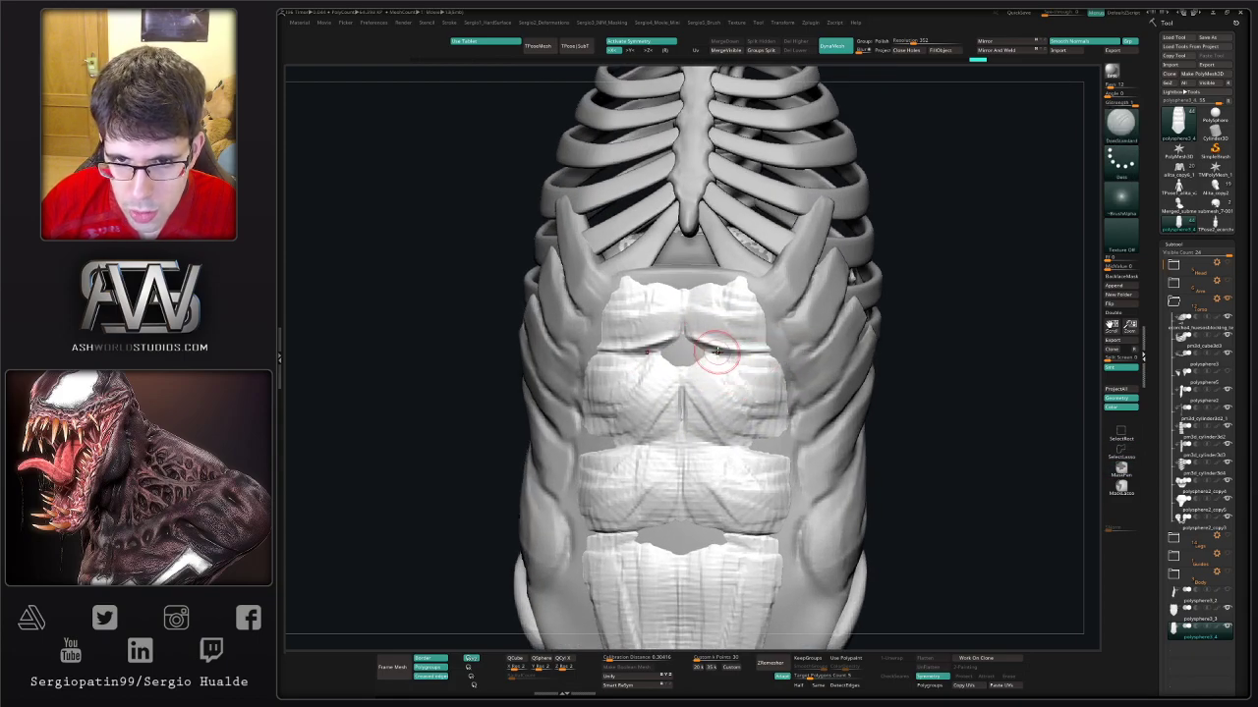
pyautogui.moveTo(609, 344)
pyautogui.mouseDown()
pyautogui.moveTo(772, 350)
pyautogui.moveTo(742, 354)
pyautogui.mouseUp()
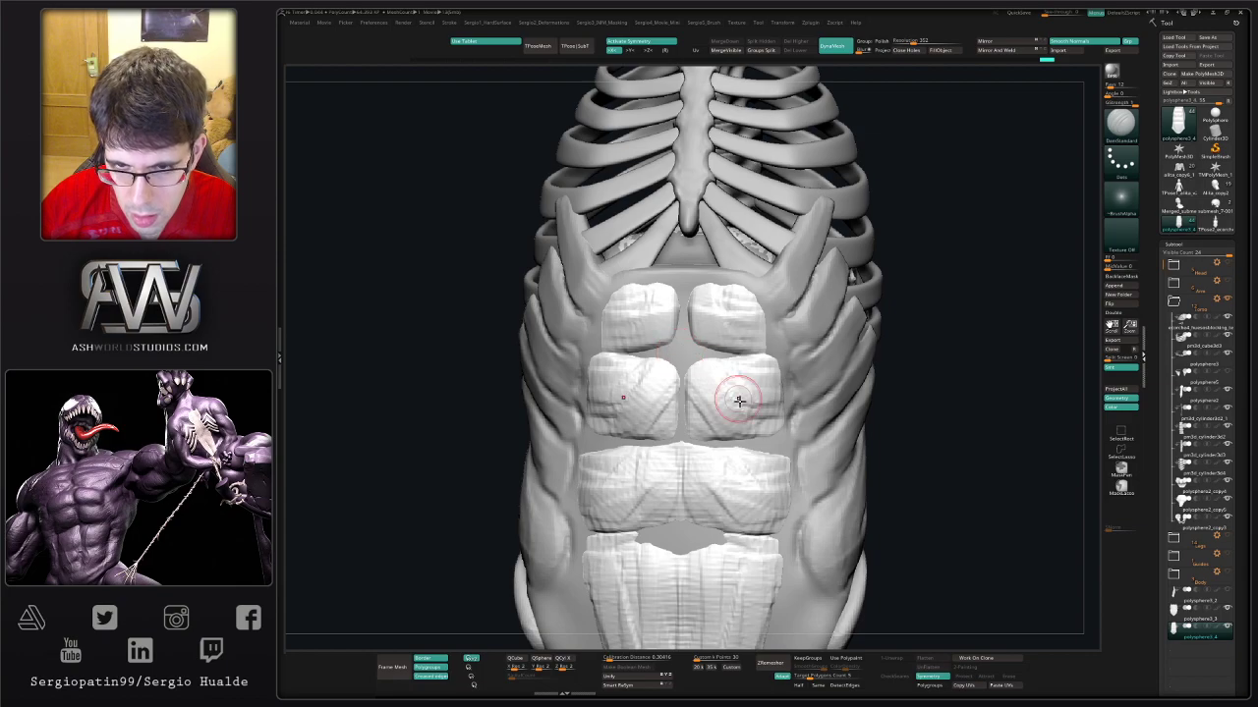
pyautogui.moveTo(739, 401); pyautogui.dragTo(690, 402, button='right')
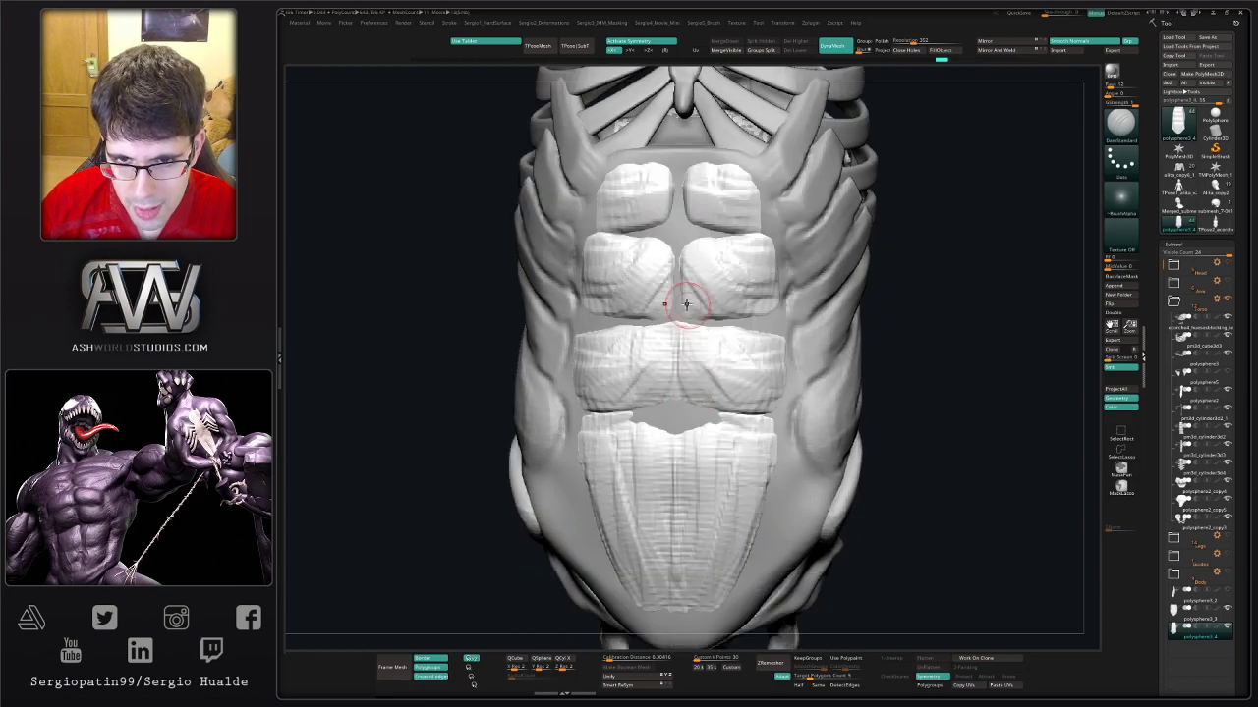
pyautogui.moveTo(686, 304); pyautogui.dragTo(675, 409)
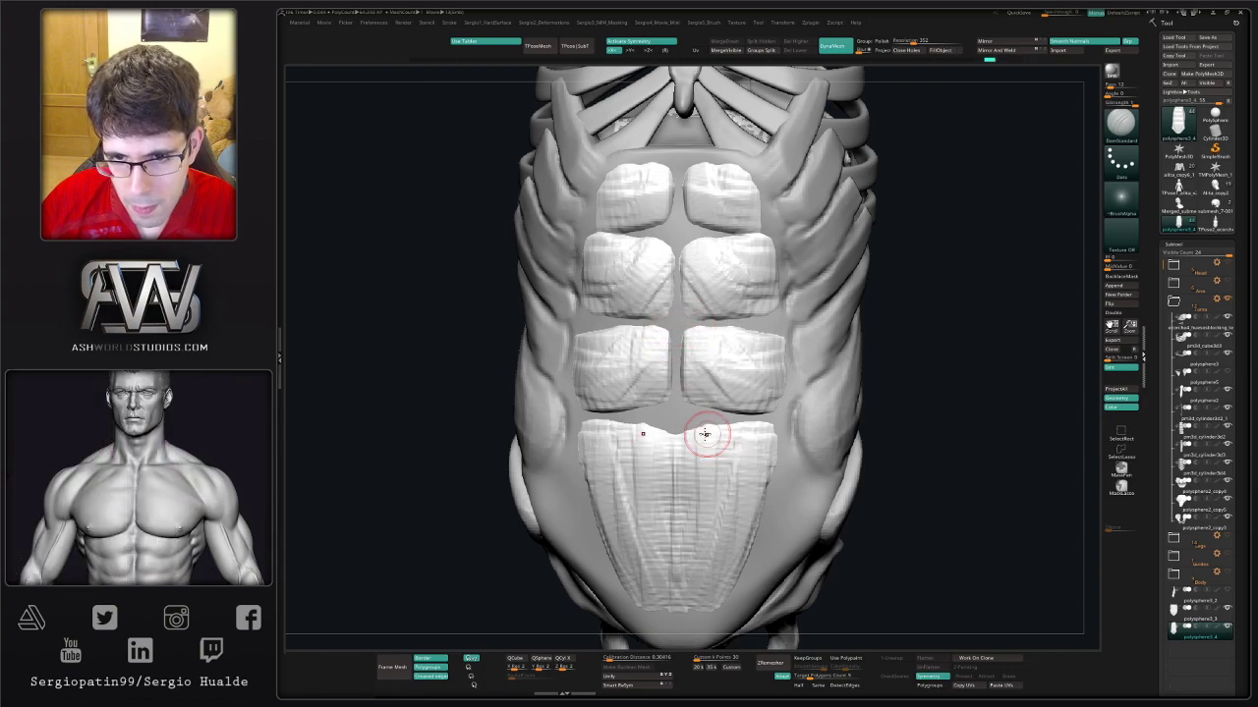
pyautogui.moveTo(674, 423); pyautogui.dragTo(674, 560)
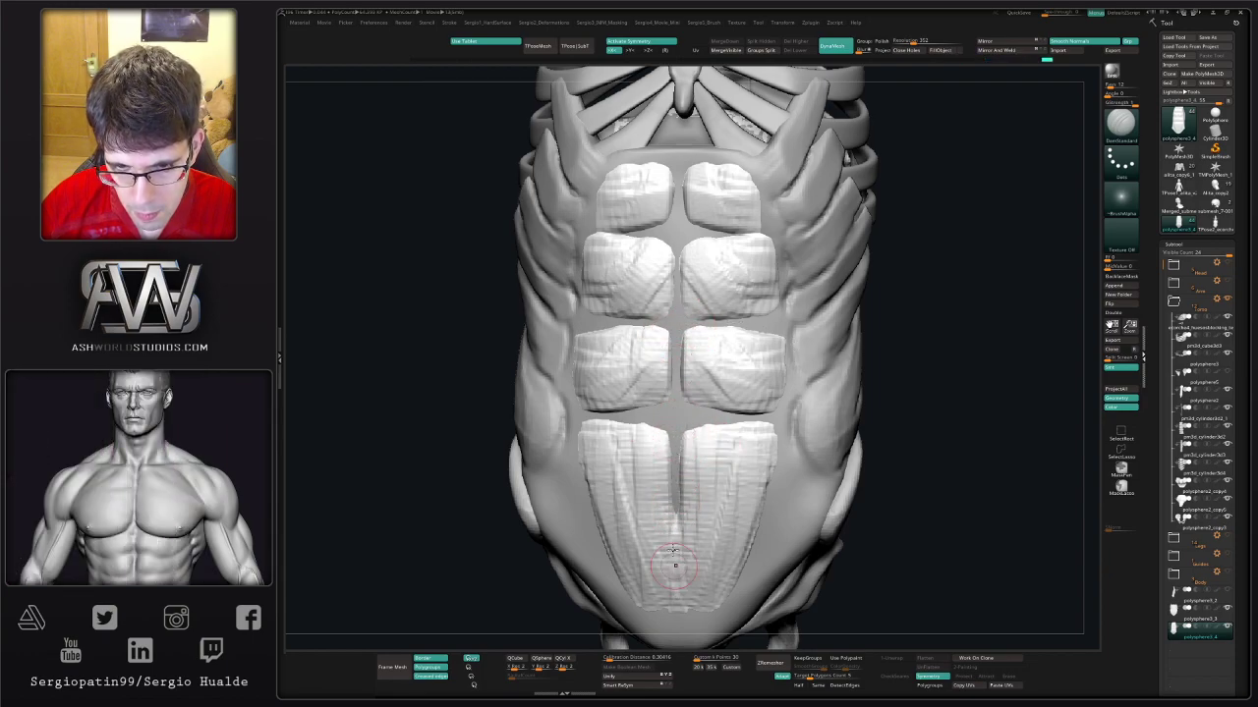
pyautogui.keyDown('ctrl'); pyautogui.moveTo(674, 511); pyautogui.dragTo(692, 420, button='right'); pyautogui.keyUp('ctrl')
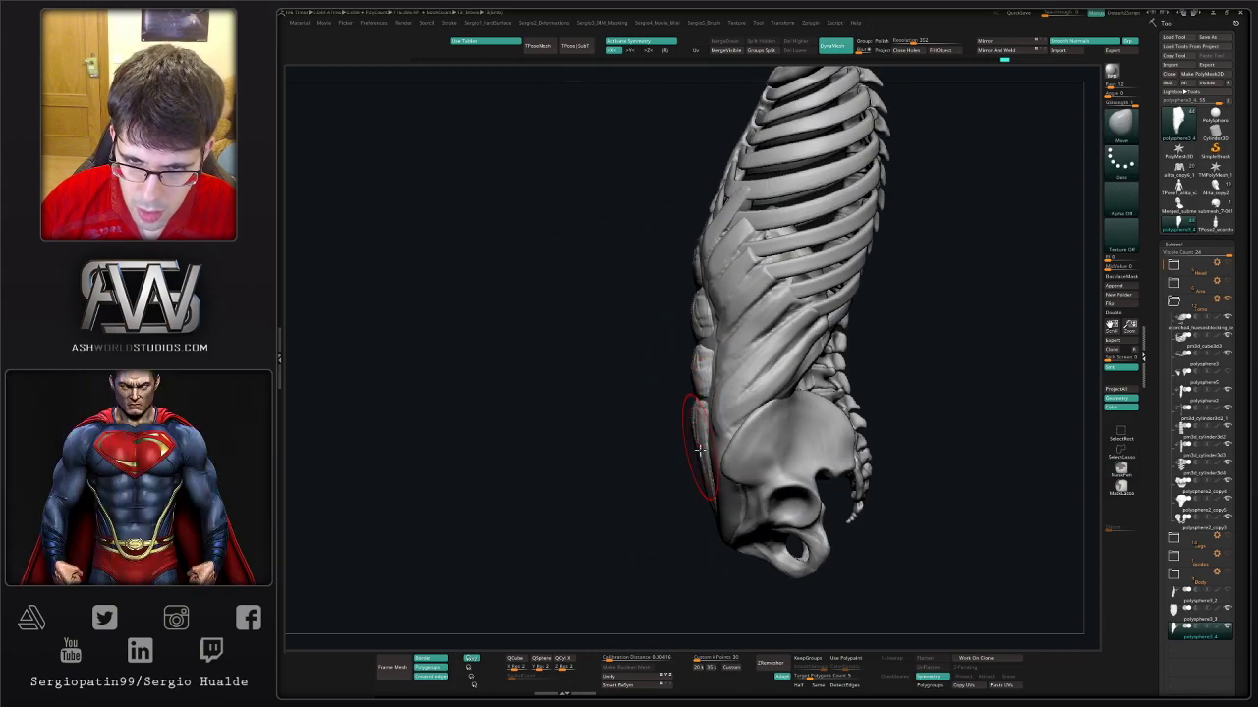
# - Shift-smooth the lower abdominal muscles, then return to a straight front view
pyautogui.moveTo(693, 420); pyautogui.dragTo(714, 322, button='right')
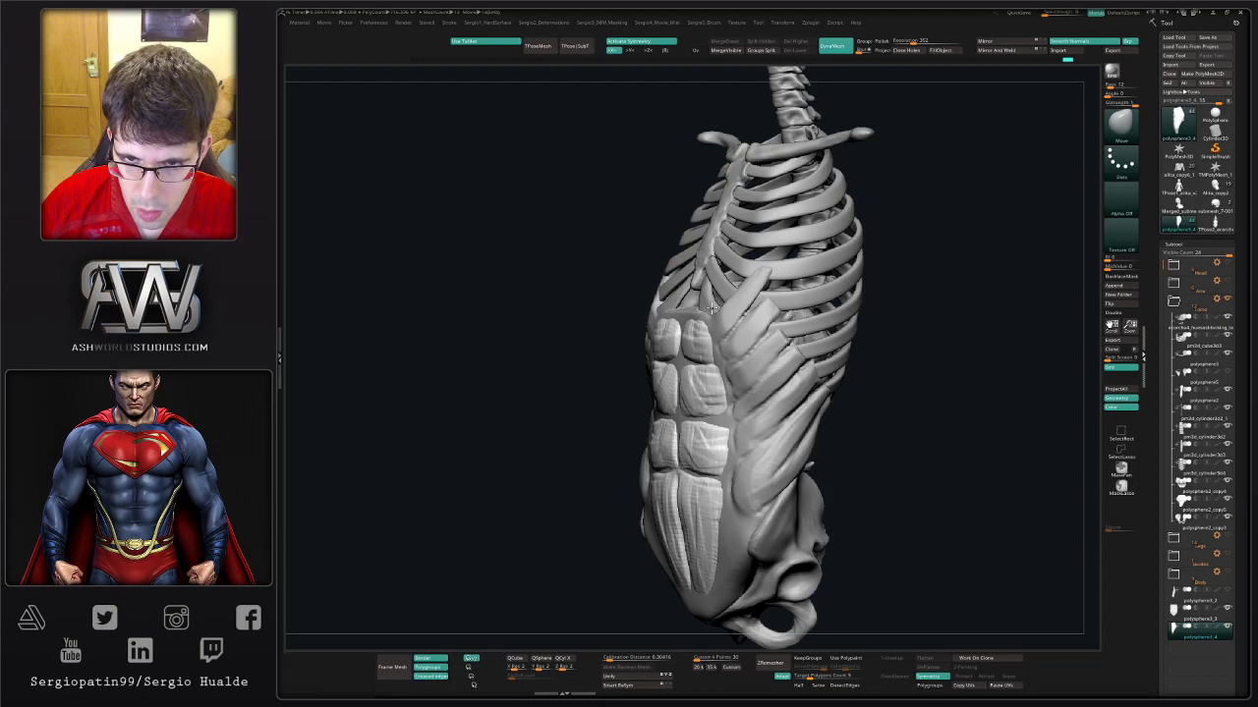
pyautogui.moveTo(711, 308); pyautogui.dragTo(696, 327, button='right')
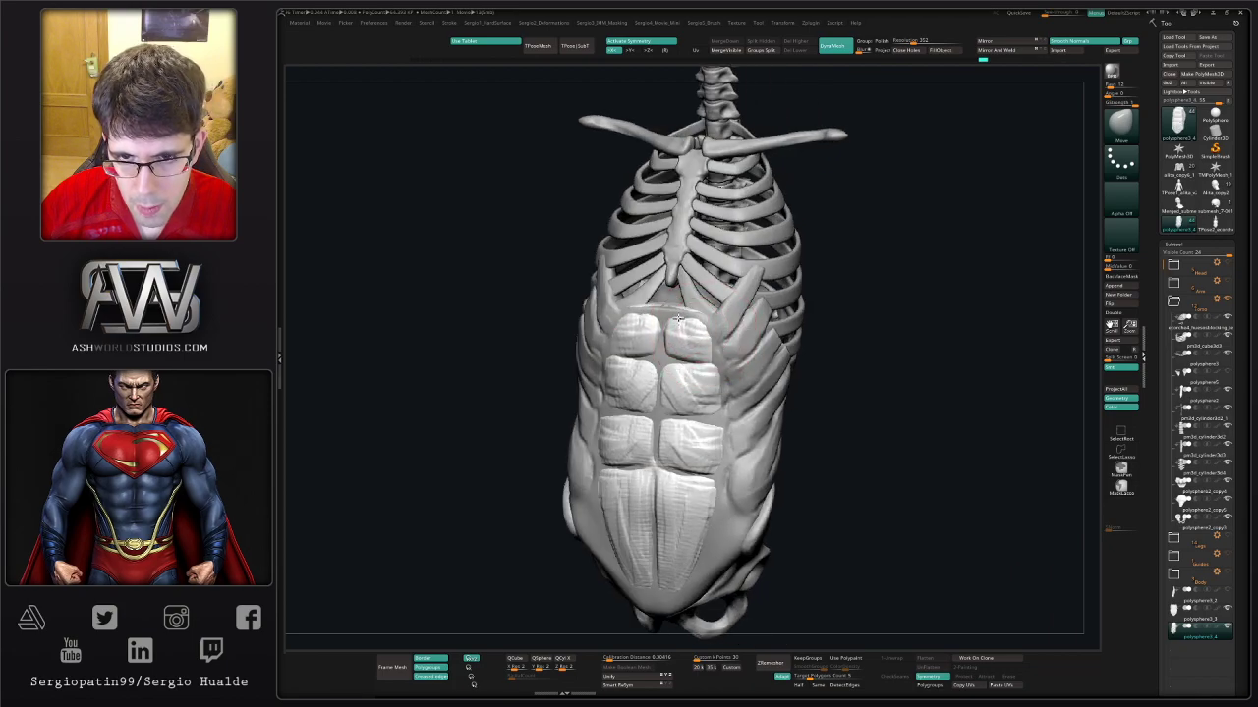
pyautogui.keyDown('shift'); pyautogui.moveTo(688, 432); pyautogui.dragTo(682, 497); pyautogui.keyUp('shift')
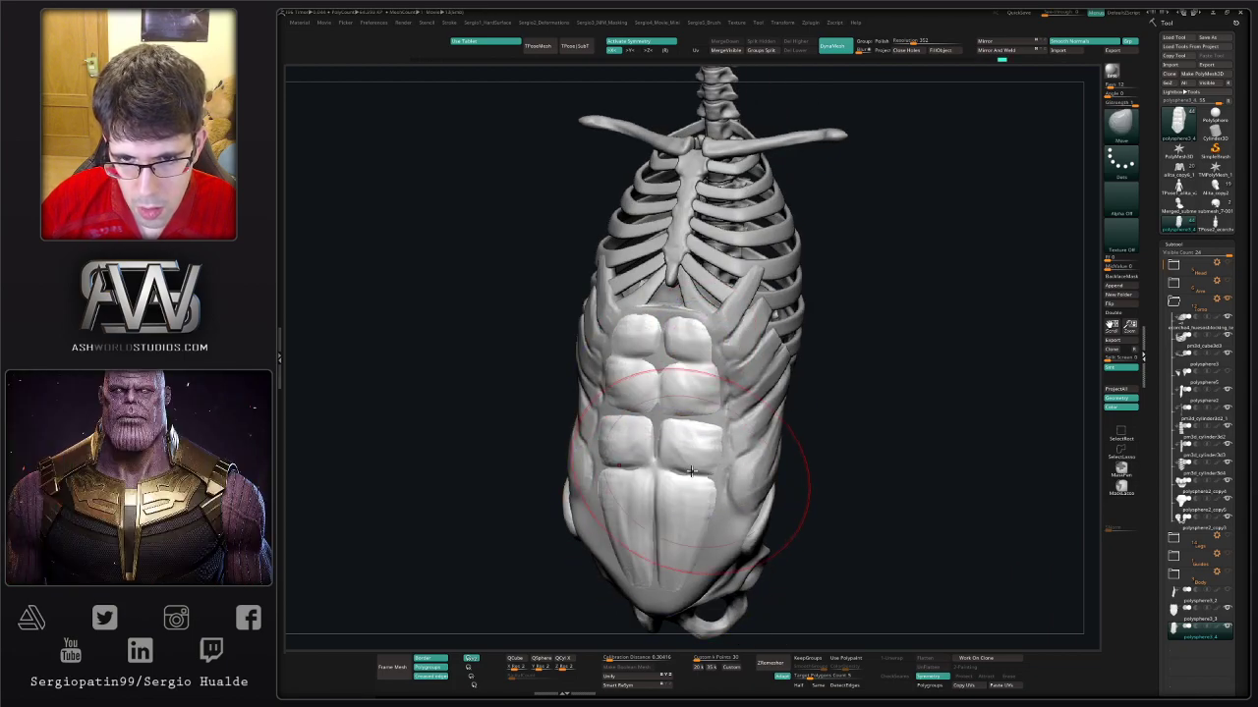
pyautogui.moveTo(786, 491)
pyautogui.keyDown('shift'); pyautogui.mouseDown(button='right')
pyautogui.moveTo(674, 449)
pyautogui.moveTo(744, 350)
pyautogui.mouseUp(button='right'); pyautogui.keyUp('shift')
# - Sculpt a crease and V-shaped creases across the top of the abs piece
pyautogui.moveTo(686, 393)
pyautogui.keyDown('ctrl'); pyautogui.mouseDown(button='right')
pyautogui.moveTo(632, 393)
pyautogui.moveTo(654, 324)
pyautogui.mouseUp(button='right'); pyautogui.keyUp('ctrl')
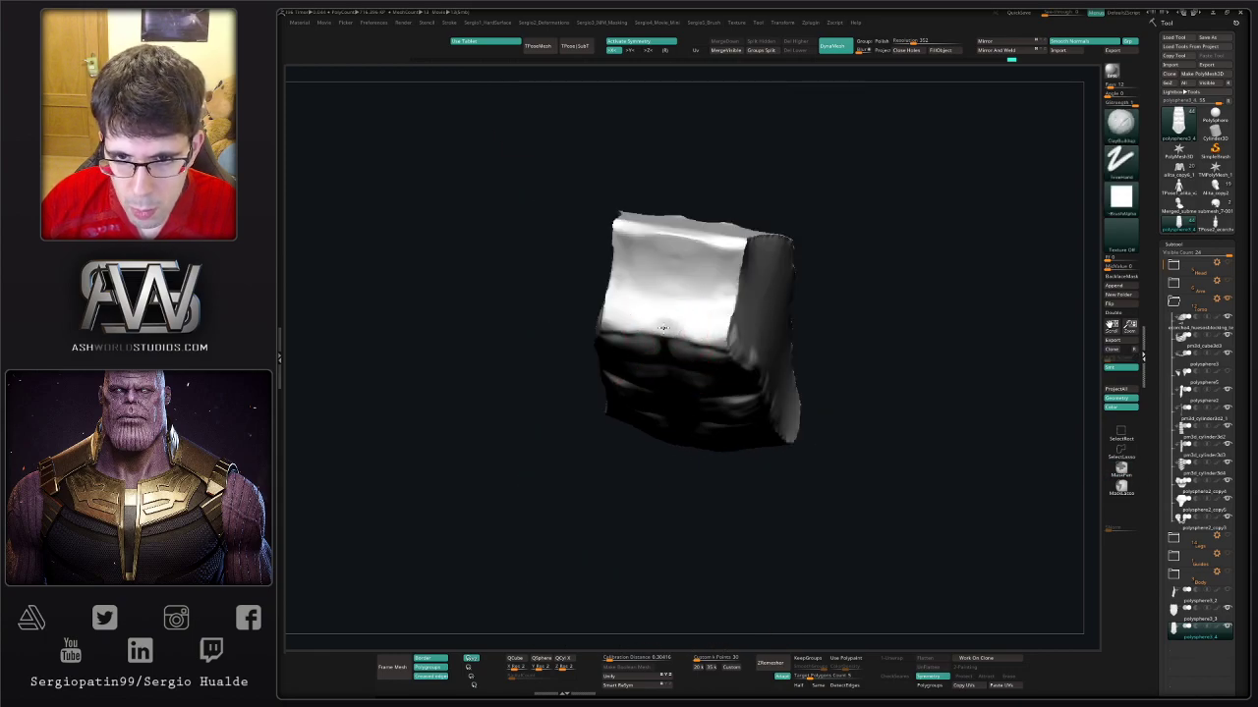
pyautogui.moveTo(685, 314)
pyautogui.mouseDown()
pyautogui.moveTo(688, 328)
pyautogui.moveTo(724, 324)
pyautogui.moveTo(609, 294)
pyautogui.mouseUp()
pyautogui.moveTo(732, 329); pyautogui.dragTo(737, 275)
pyautogui.moveTo(619, 236)
pyautogui.mouseDown()
pyautogui.moveTo(639, 295)
pyautogui.moveTo(685, 297)
pyautogui.mouseUp()
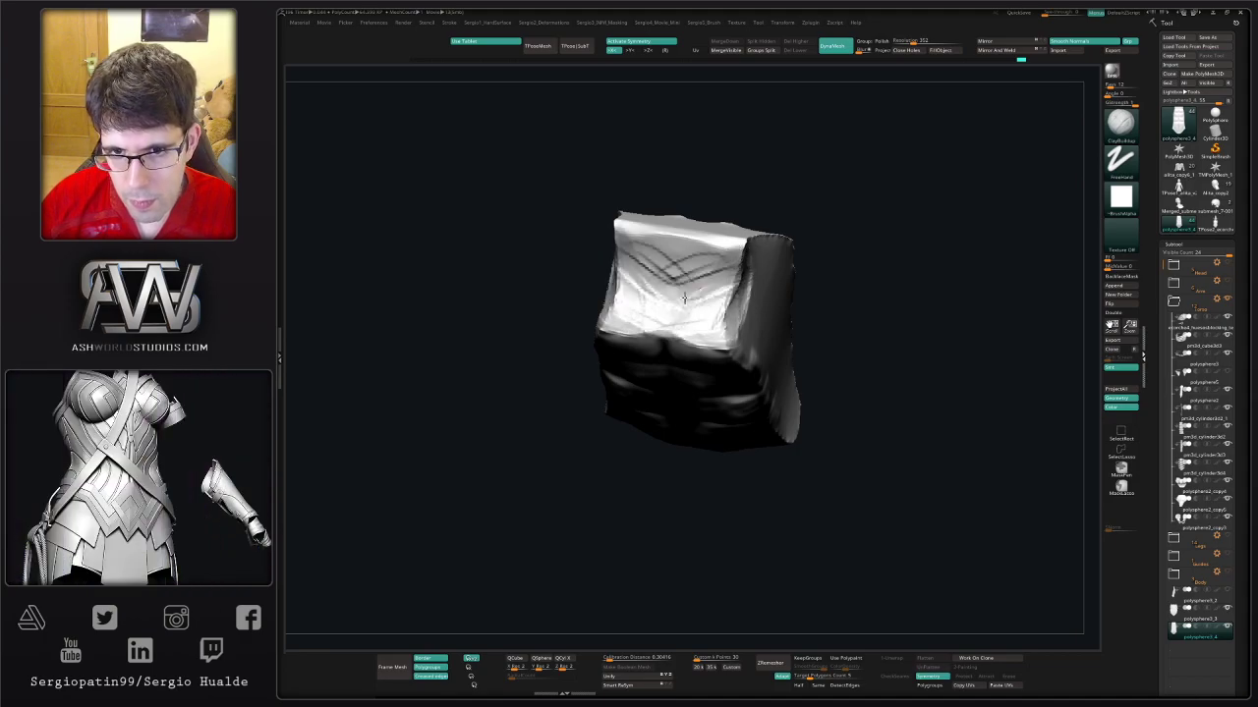
pyautogui.moveTo(685, 298)
pyautogui.keyDown('shift'); pyautogui.mouseDown(button='right')
pyautogui.moveTo(672, 295)
pyautogui.moveTo(727, 363)
pyautogui.moveTo(705, 383)
pyautogui.moveTo(699, 424)
pyautogui.mouseUp(button='right'); pyautogui.keyUp('shift')
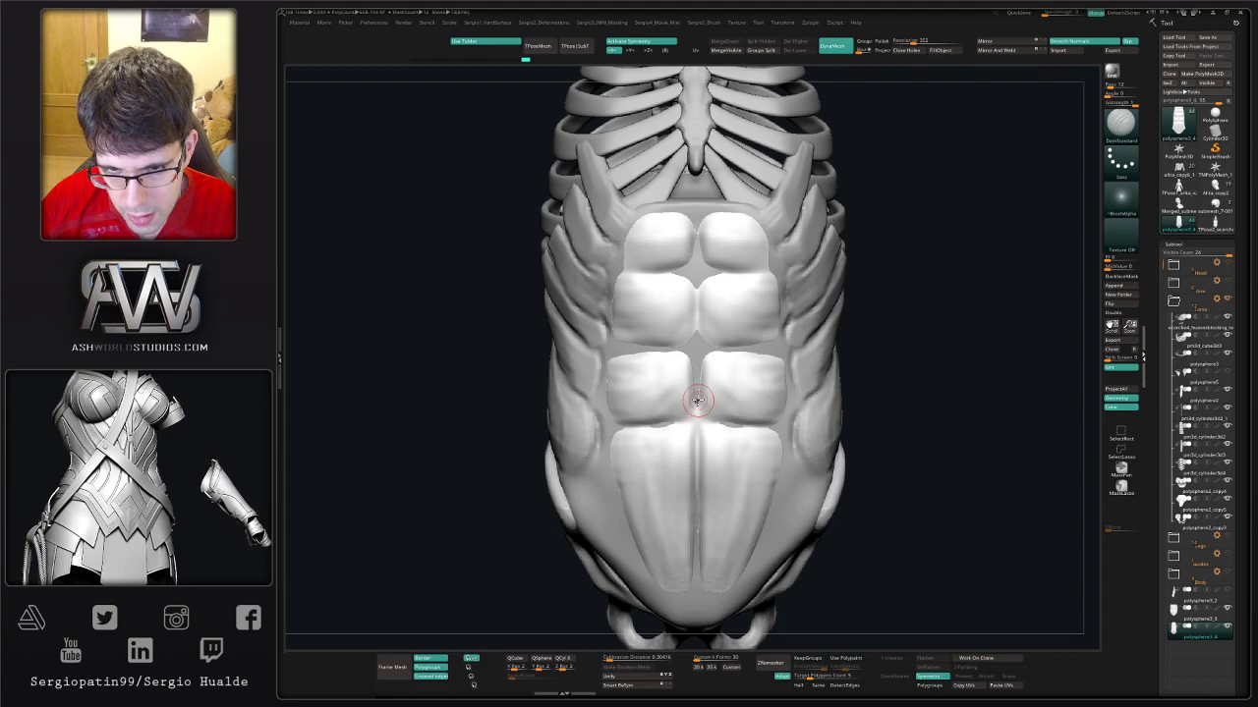
# - Cut a small crease at the centre of the abs and soften it between the blocks
pyautogui.moveTo(705, 422); pyautogui.dragTo(692, 420)
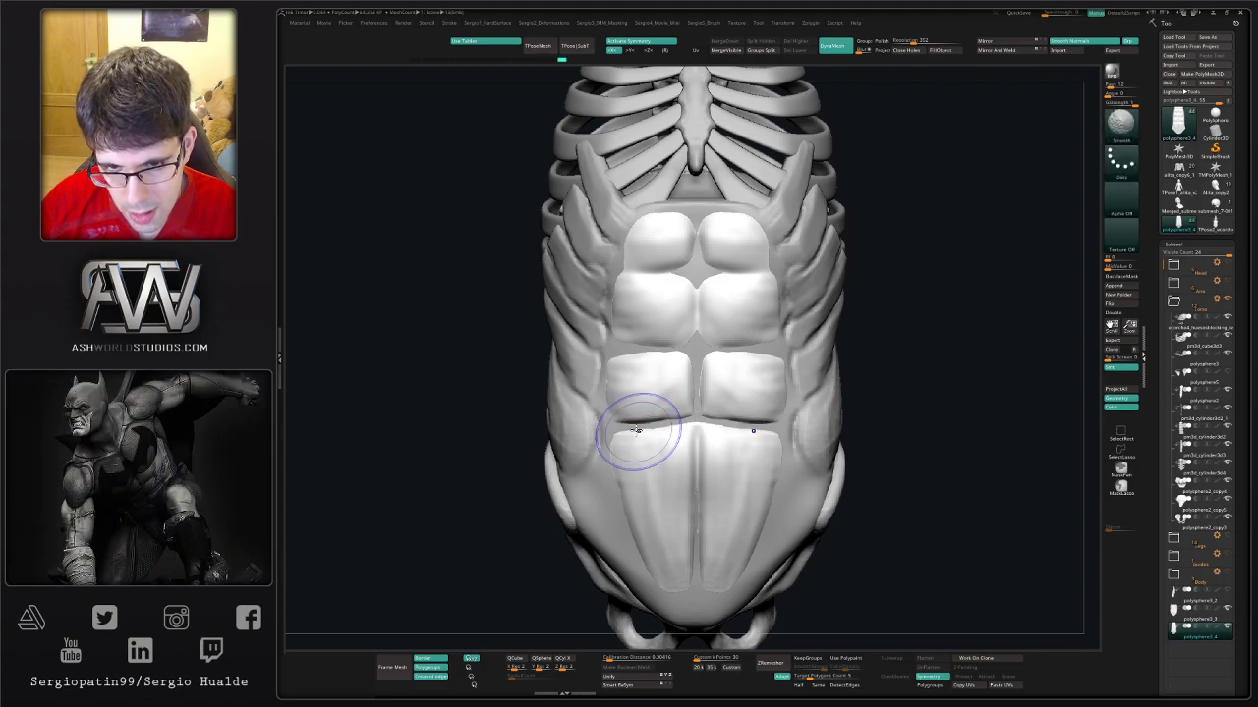
pyautogui.keyDown('shift'); pyautogui.moveTo(640, 427); pyautogui.dragTo(701, 424); pyautogui.keyUp('shift')
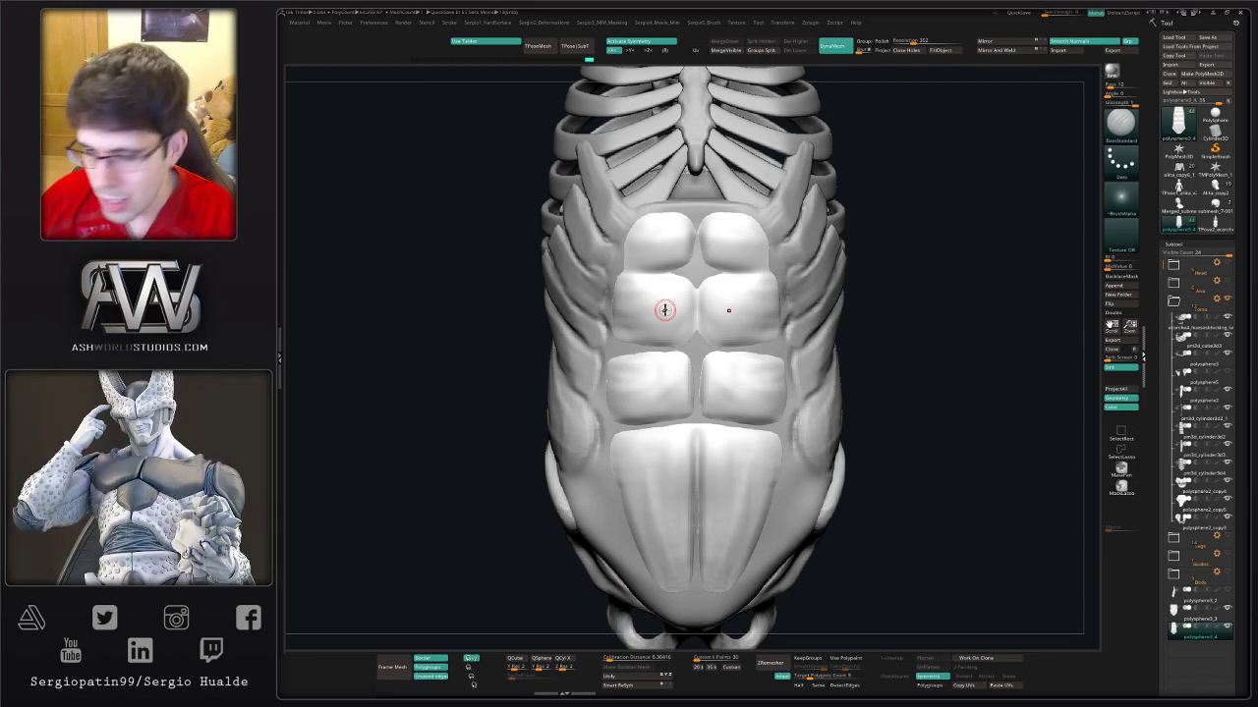
pyautogui.moveTo(919, 343); pyautogui.dragTo(864, 354)
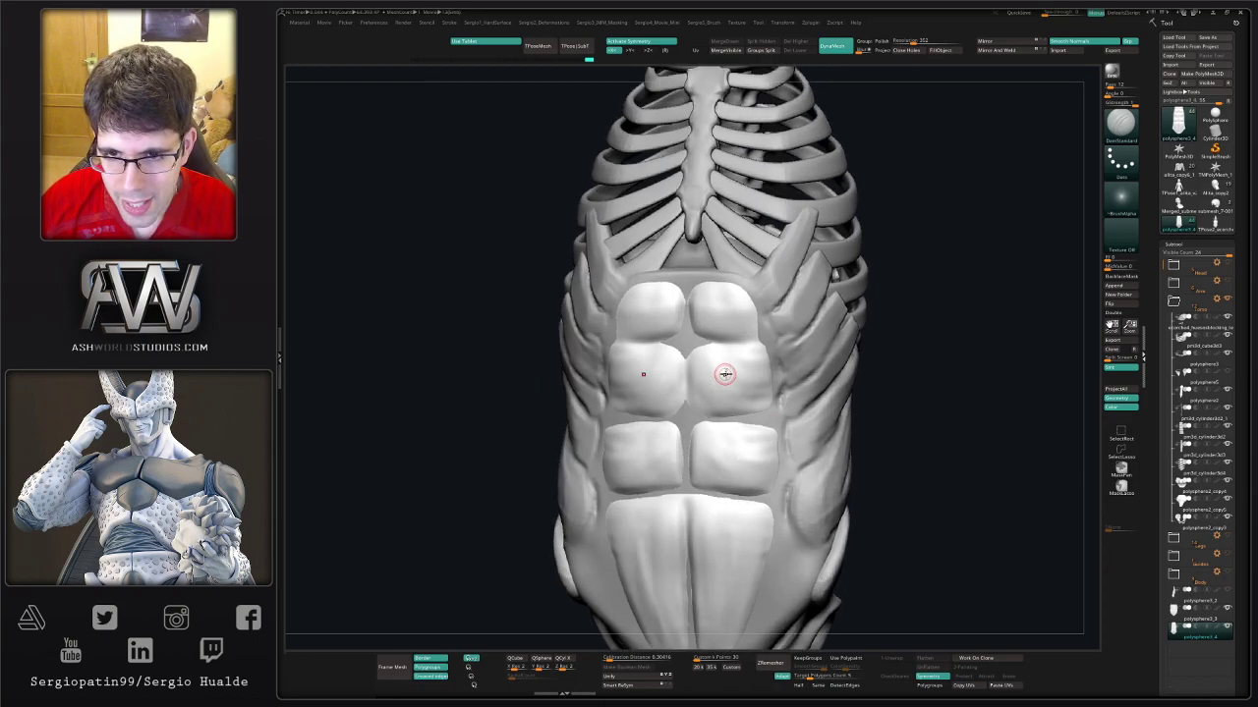
# - Cycle through Clay and ClayBuildup, then Shift-smooth the lower right ab block
pyautogui.press('b')
pyautogui.press('c')
pyautogui.press('l')
pyautogui.press('b')
pyautogui.press('c')
pyautogui.press('b')
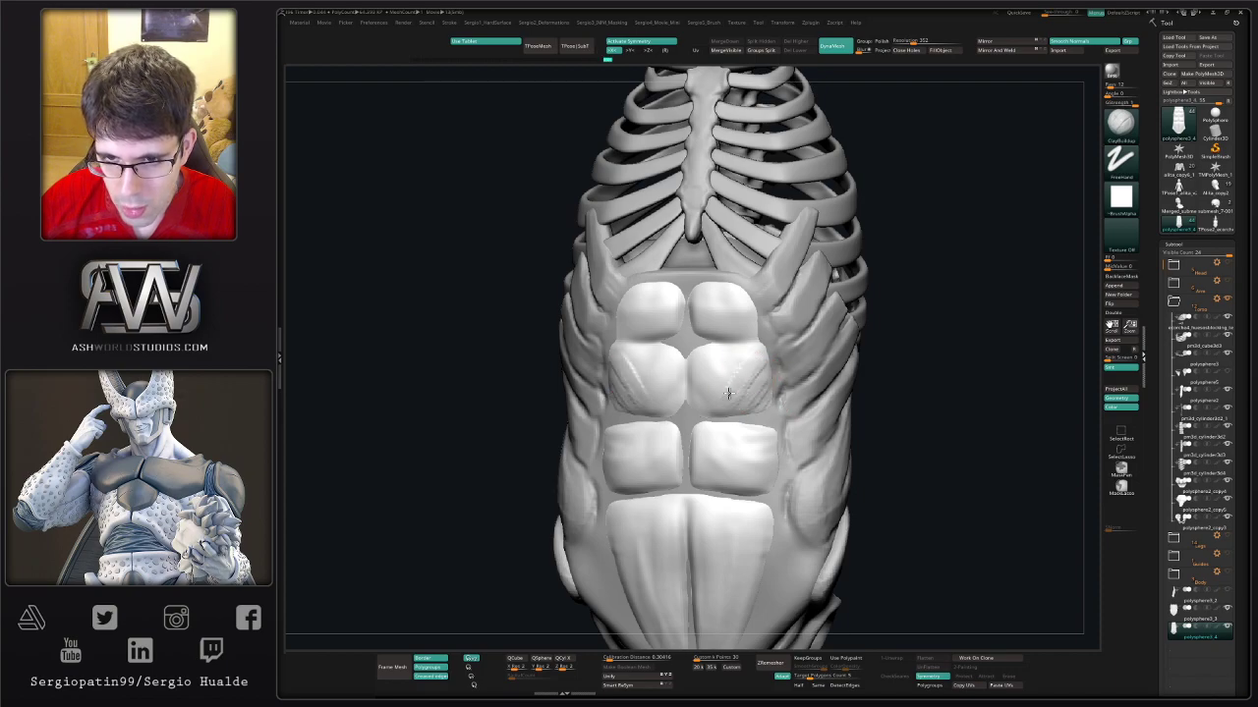
pyautogui.press('shift')
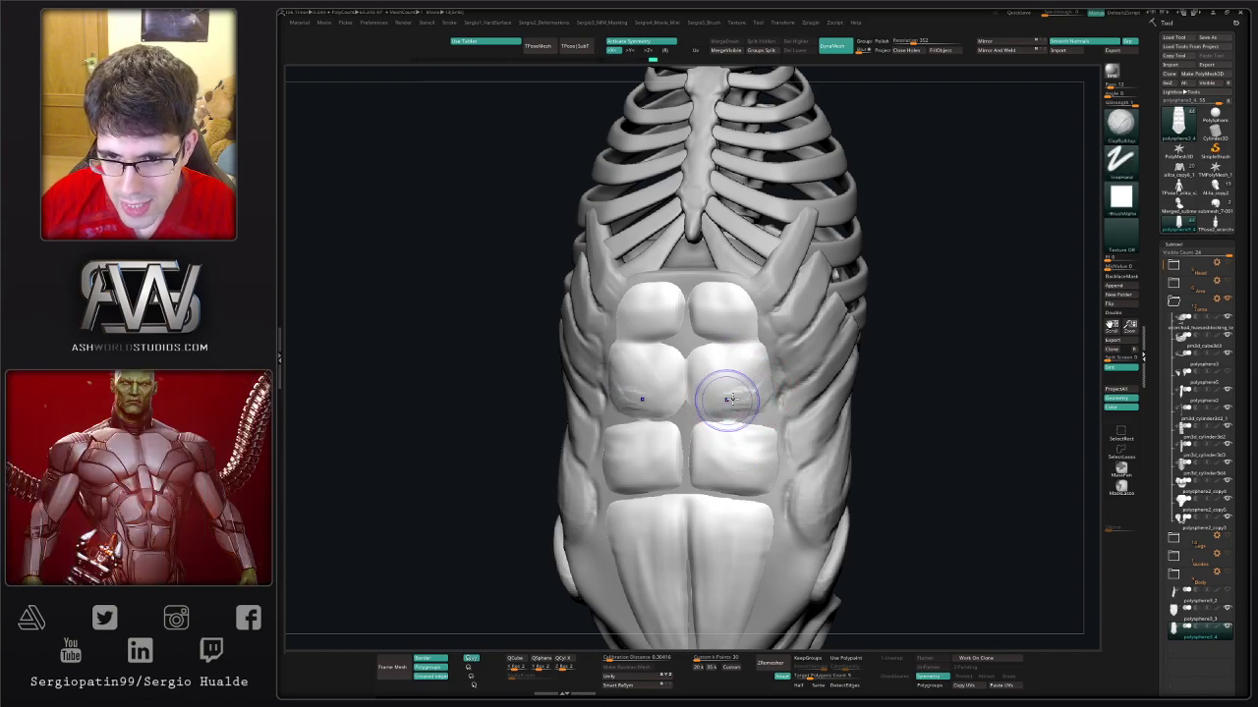
pyautogui.press('shift')
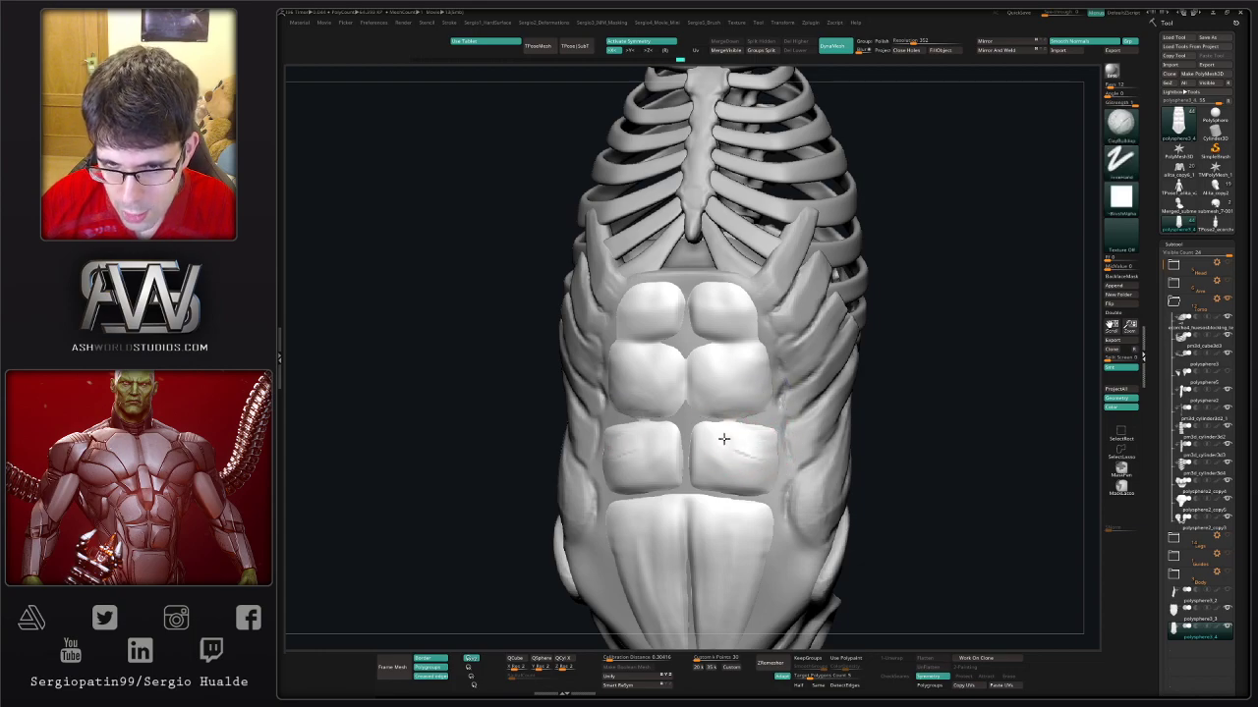
pyautogui.press('shift')
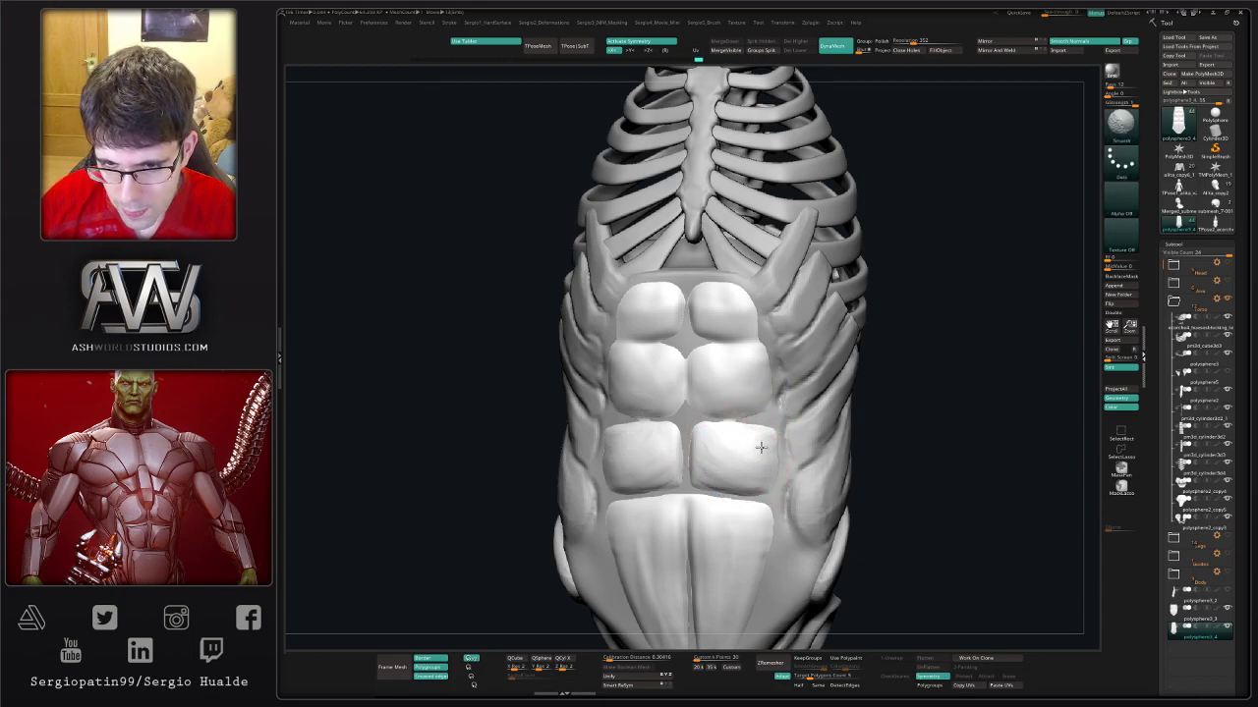
pyautogui.moveTo(761, 447)
pyautogui.keyDown('shift'); pyautogui.mouseDown()
pyautogui.moveTo(763, 533)
pyautogui.moveTo(724, 458)
pyautogui.moveTo(746, 509)
pyautogui.mouseUp(); pyautogui.keyUp('shift')
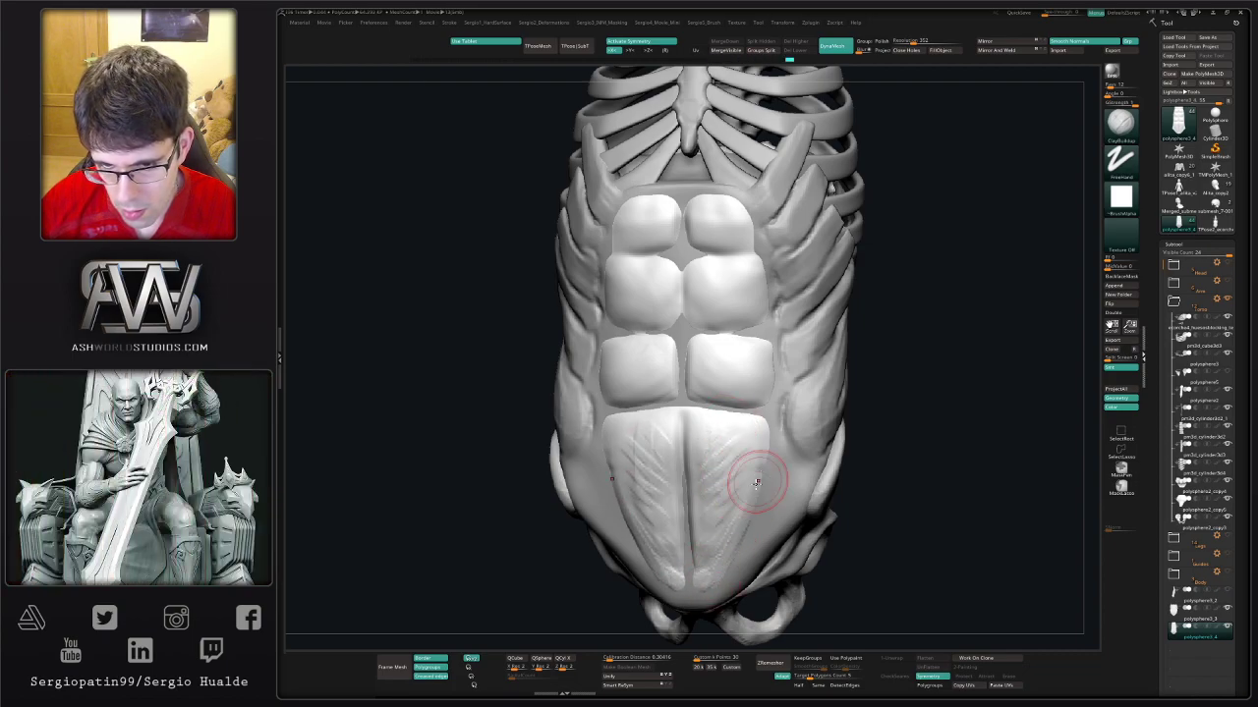
pyautogui.press('shift')
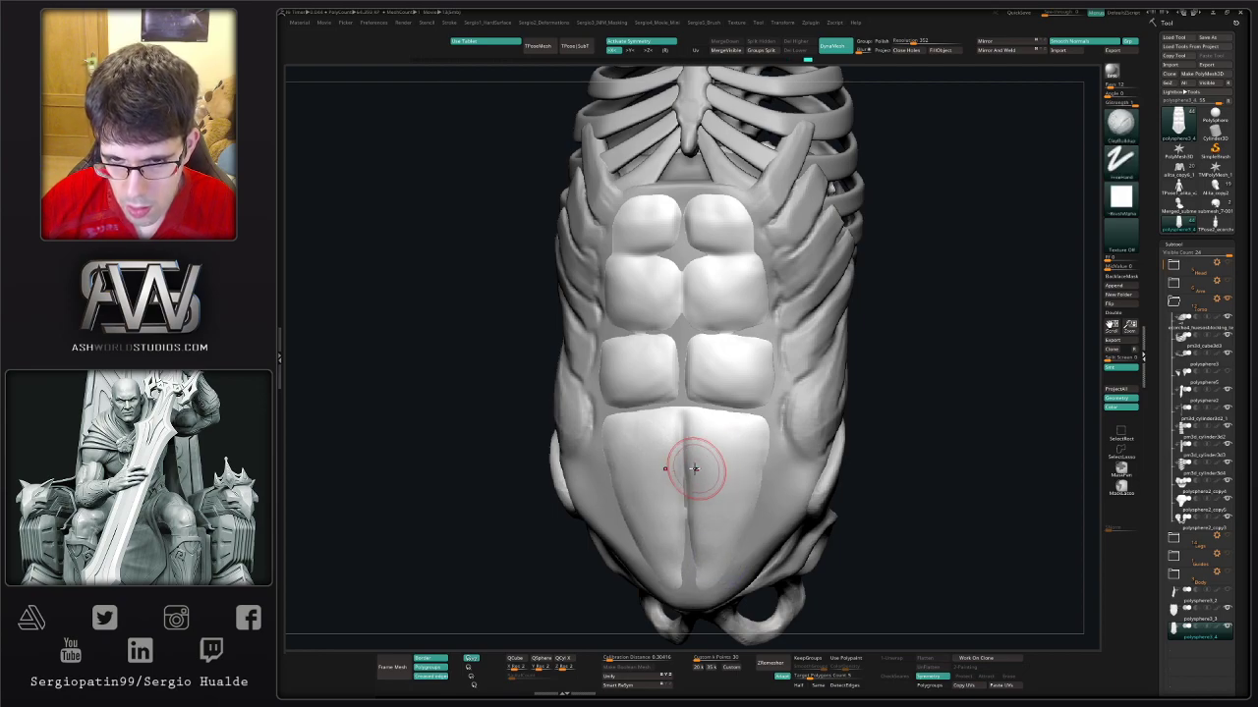
# - Switch to the DamStandard brush for creasing
pyautogui.press('b')
pyautogui.press('d')
pyautogui.press('s')
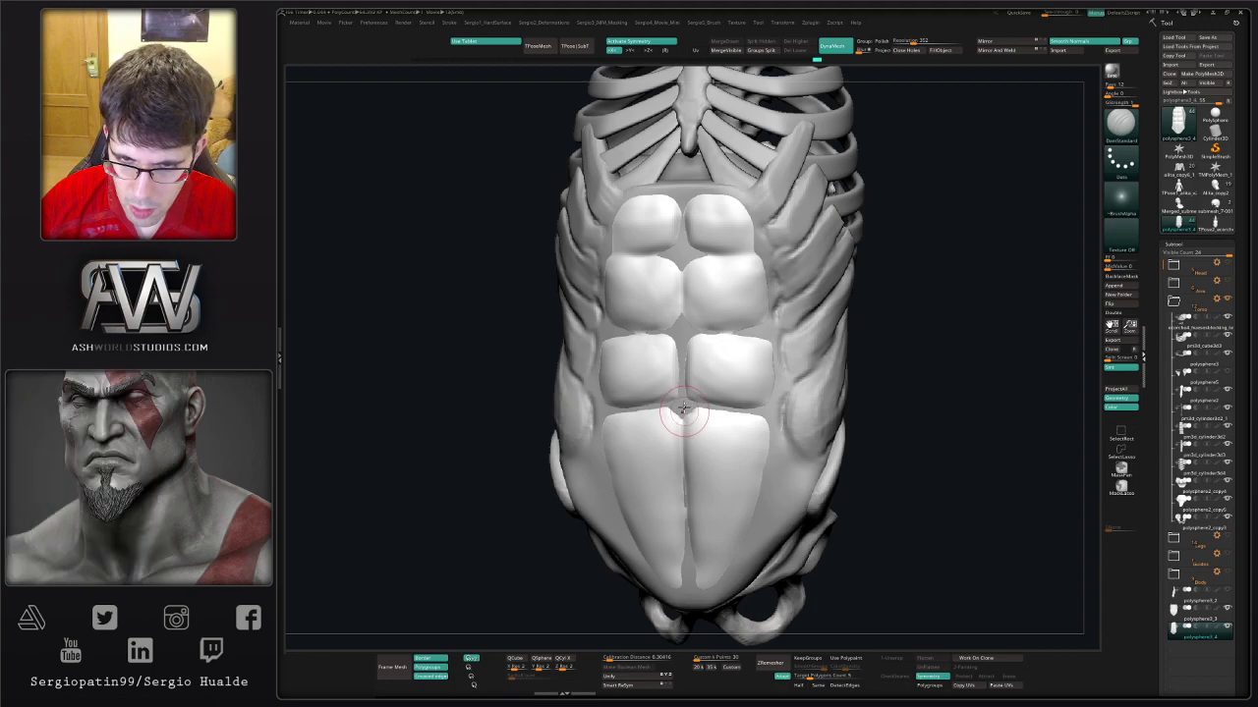
# - Zoom out and orbit the torso to see the rectus abdominis piece from the side
pyautogui.scroll(-5, 721, 446)
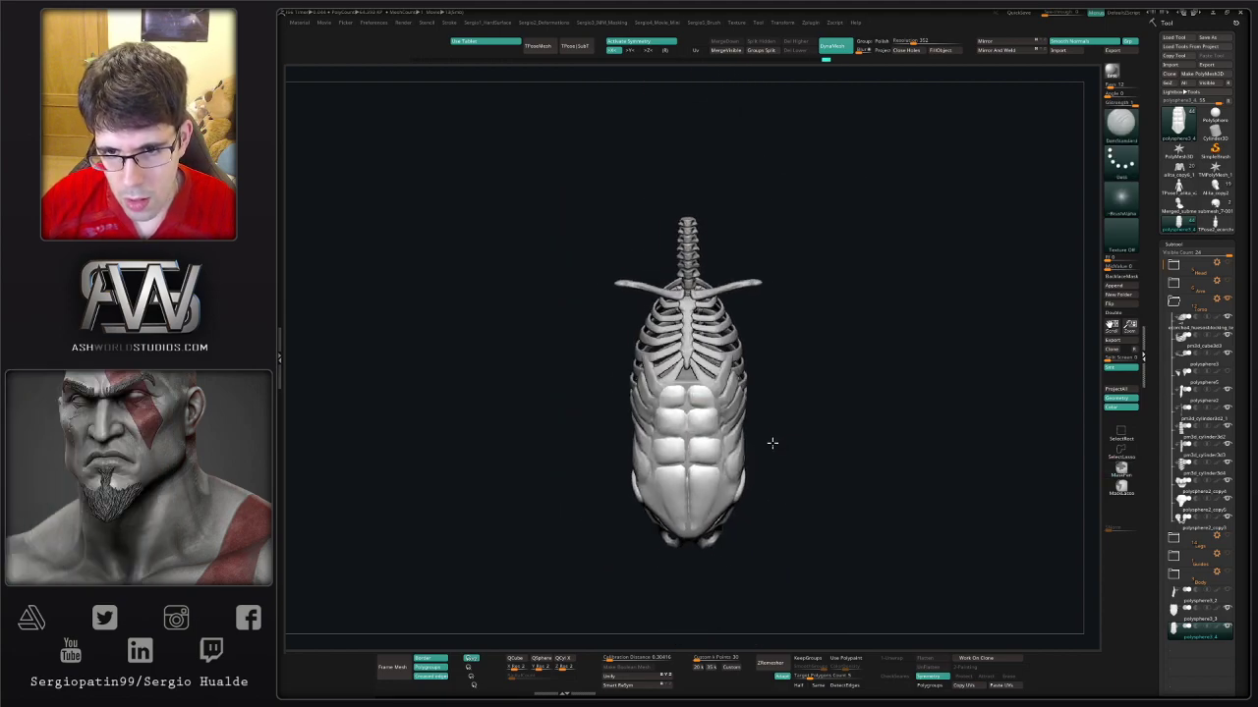
pyautogui.moveTo(775, 446)
pyautogui.mouseDown(button='right')
pyautogui.moveTo(786, 380)
pyautogui.moveTo(772, 390)
pyautogui.moveTo(814, 366)
pyautogui.mouseUp(button='right')
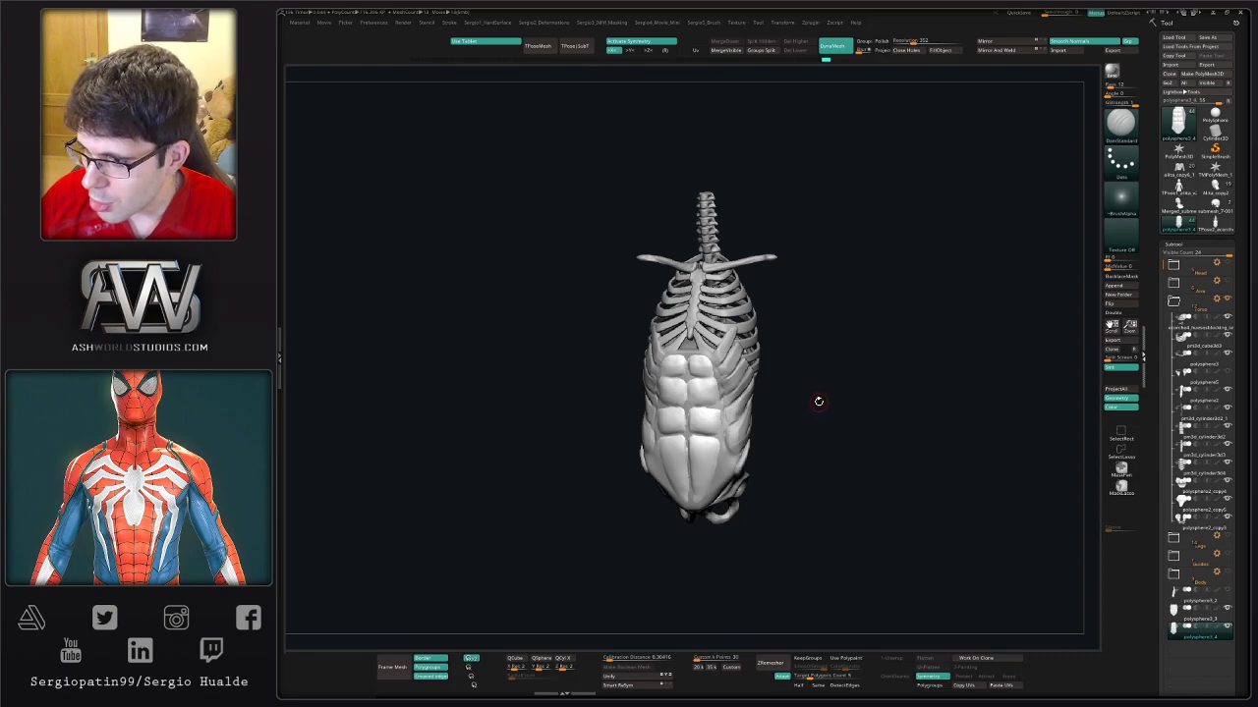
pyautogui.moveTo(831, 387)
pyautogui.mouseDown()
pyautogui.moveTo(812, 408)
pyautogui.moveTo(742, 428)
pyautogui.moveTo(659, 396)
pyautogui.mouseUp()
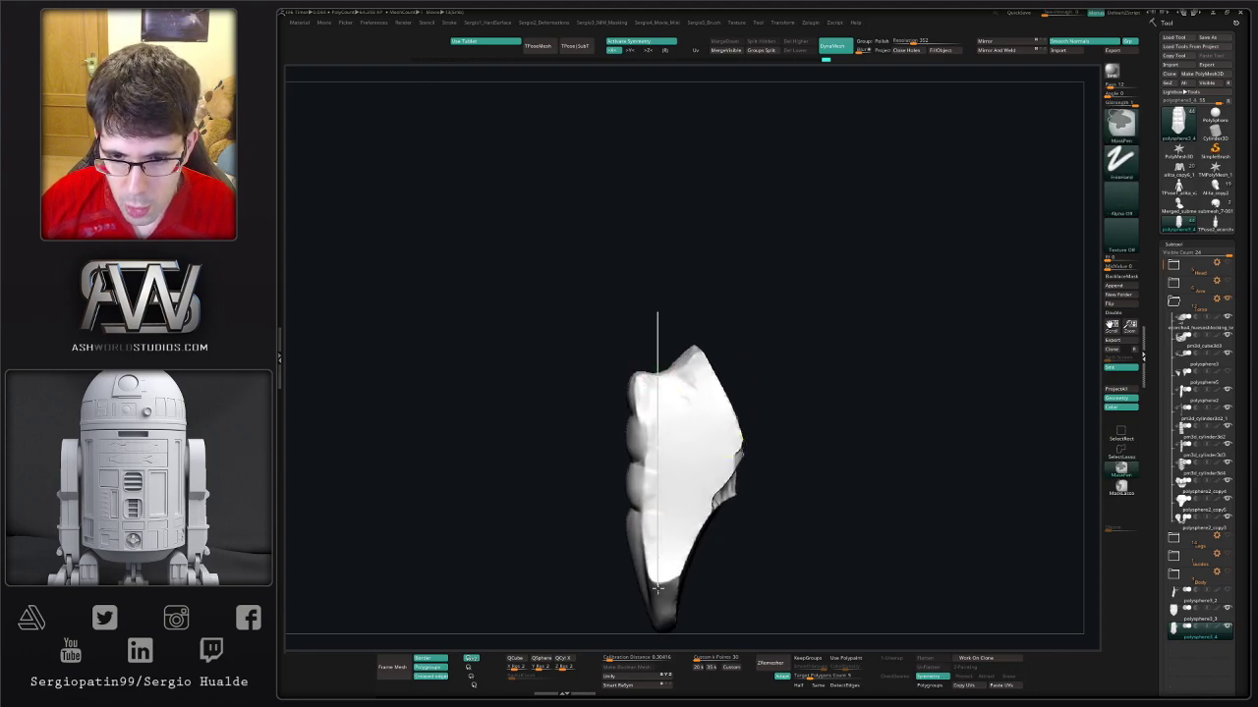
# - Squash the abs piece thin front-to-back with a world-aligned Transpose scale, clearing a trial mask first
pyautogui.keyDown('ctrl'); pyautogui.moveTo(657, 587); pyautogui.dragTo(595, 638); pyautogui.keyUp('ctrl')
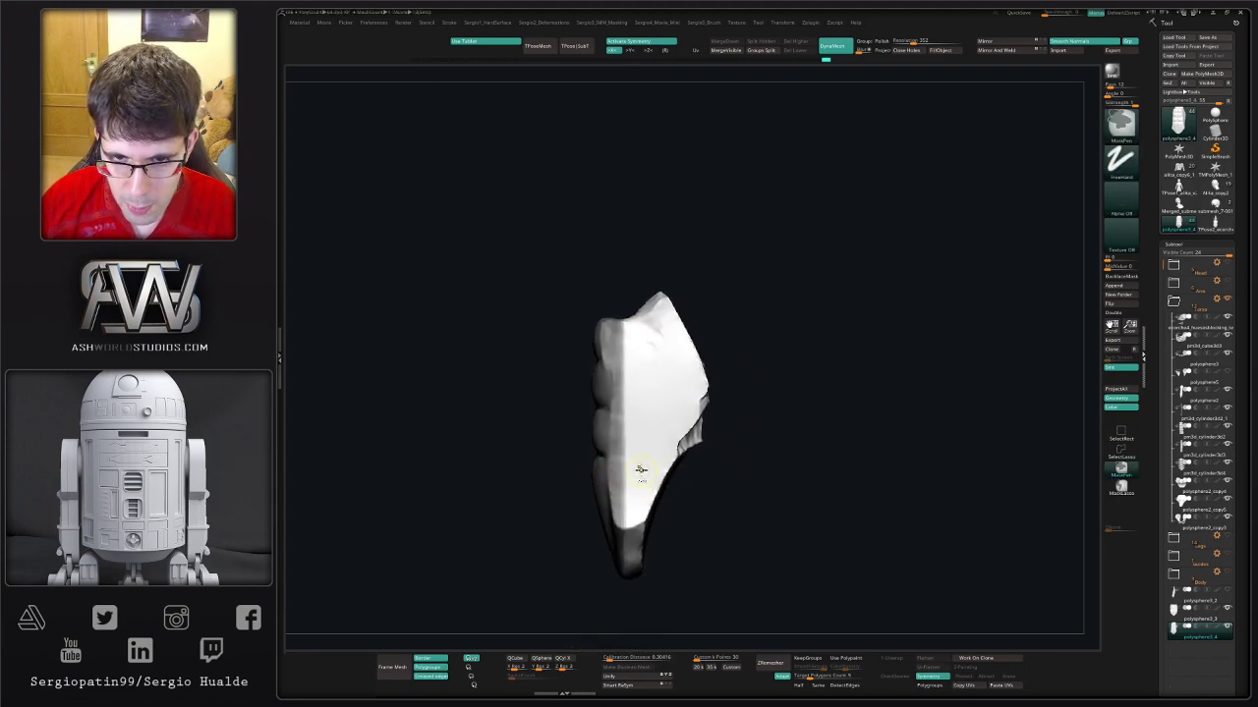
pyautogui.keyDown('ctrl'); pyautogui.click(702, 489); pyautogui.keyUp('ctrl')
pyautogui.keyDown('ctrl'); pyautogui.moveTo(674, 491); pyautogui.dragTo(678, 462); pyautogui.keyUp('ctrl')
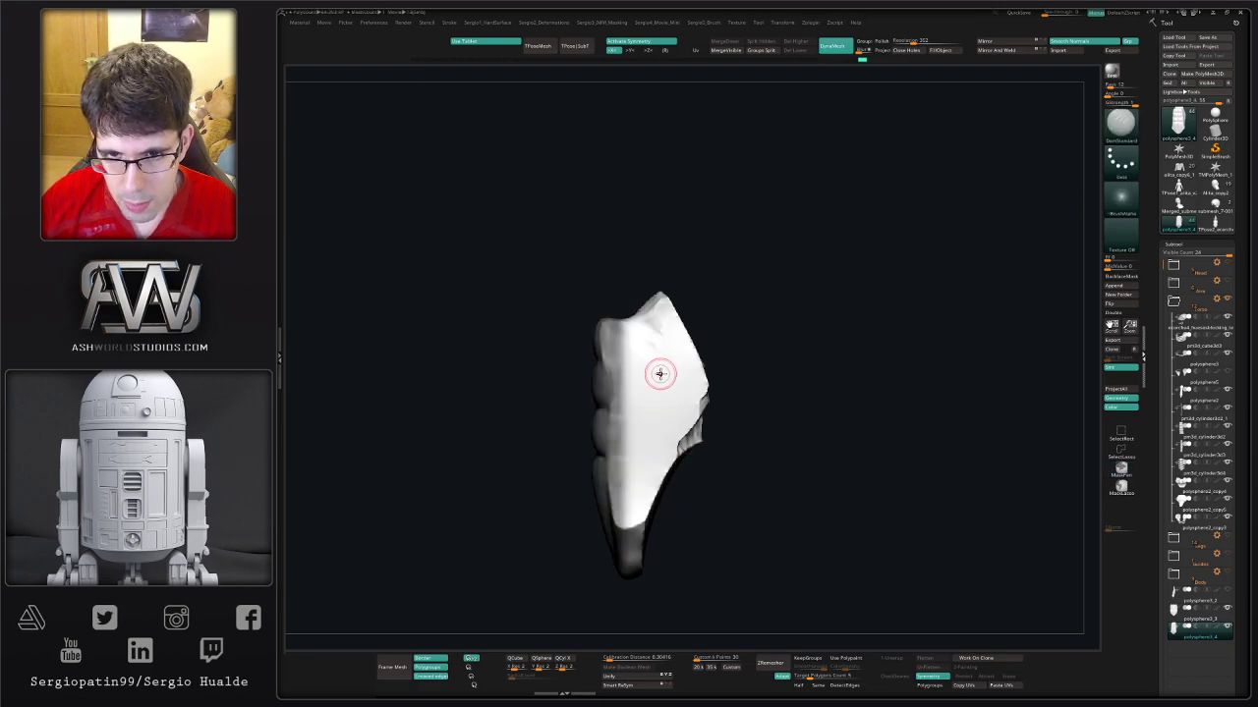
pyautogui.press('w')
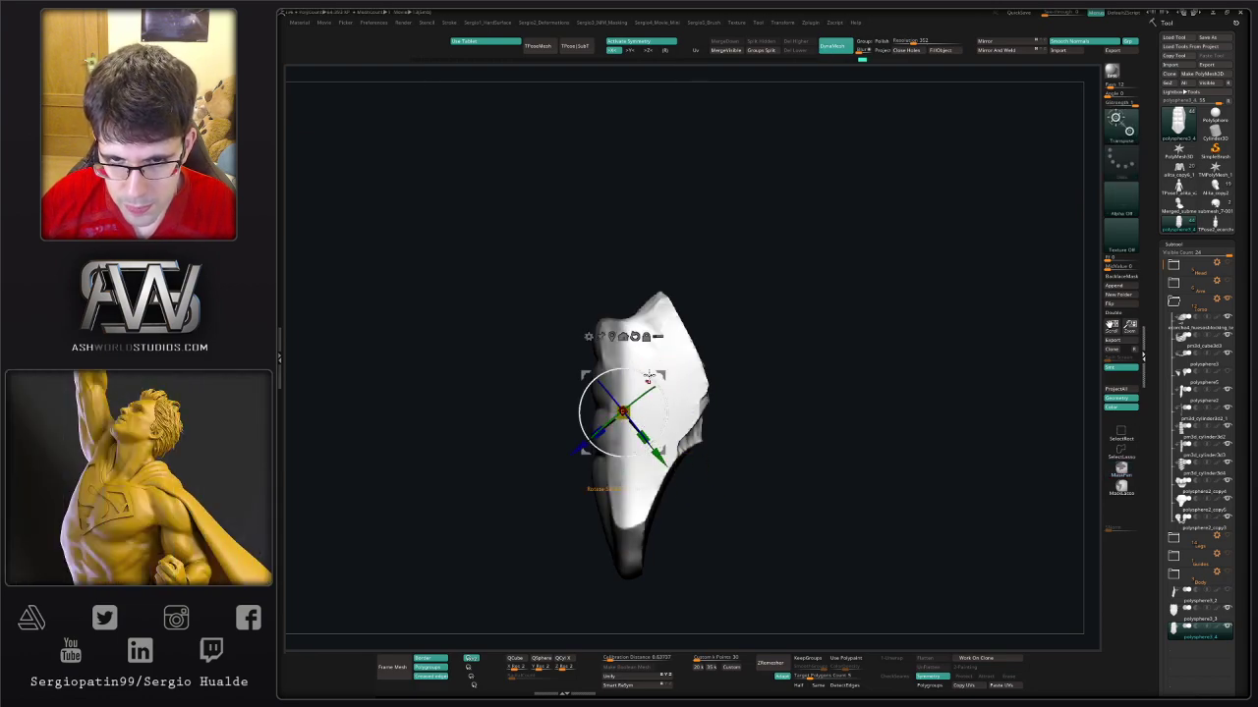
pyautogui.click(635, 337)
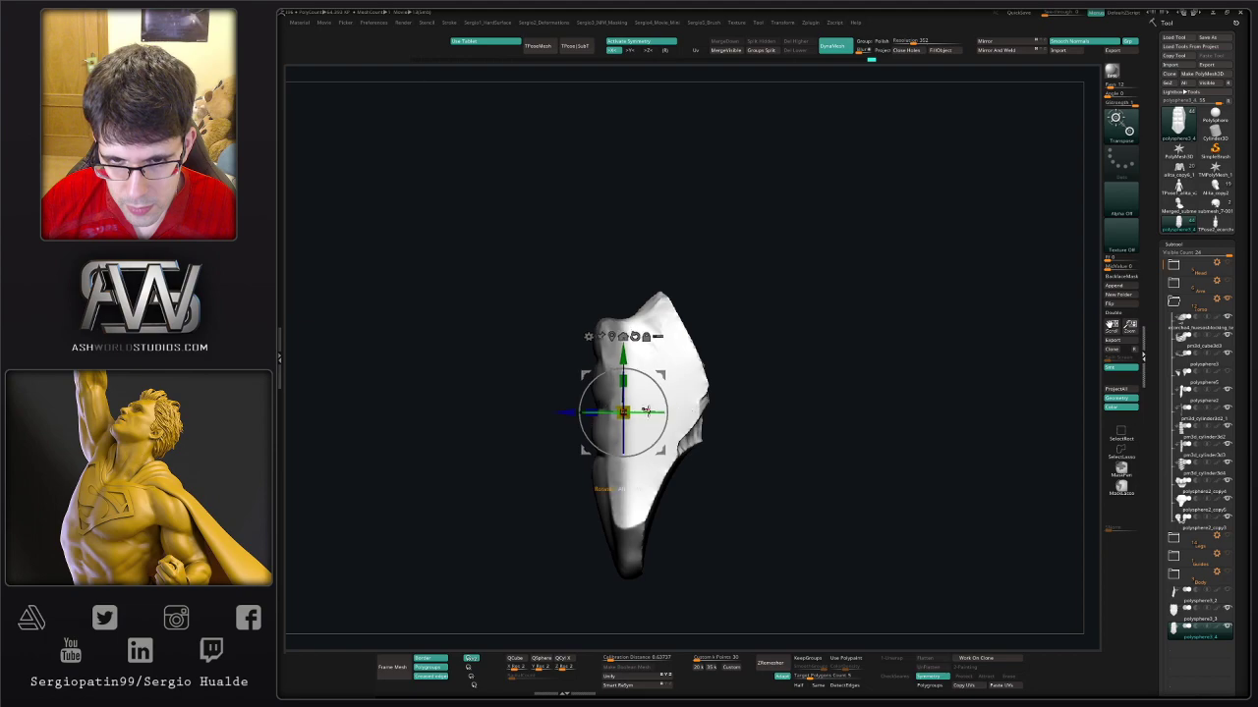
pyautogui.moveTo(641, 405)
pyautogui.mouseDown()
pyautogui.moveTo(625, 434)
pyautogui.moveTo(588, 450)
pyautogui.mouseUp()
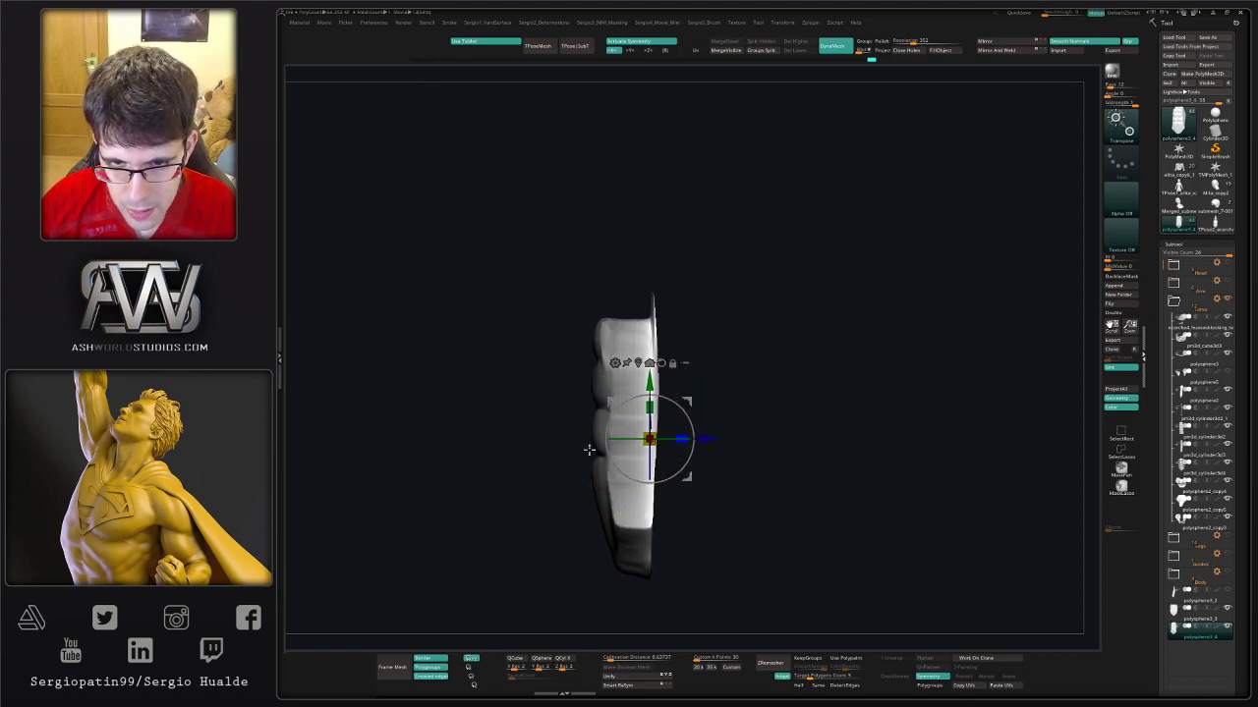
pyautogui.moveTo(685, 402); pyautogui.dragTo(663, 396)
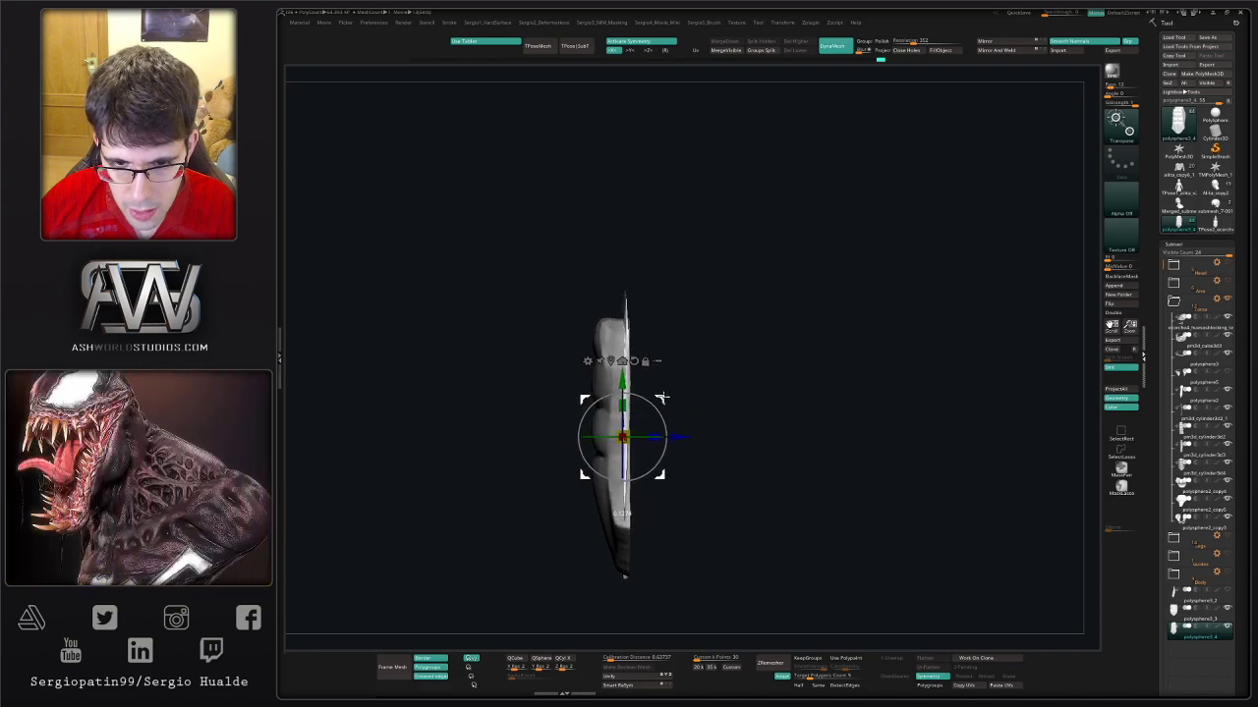
pyautogui.press('q')
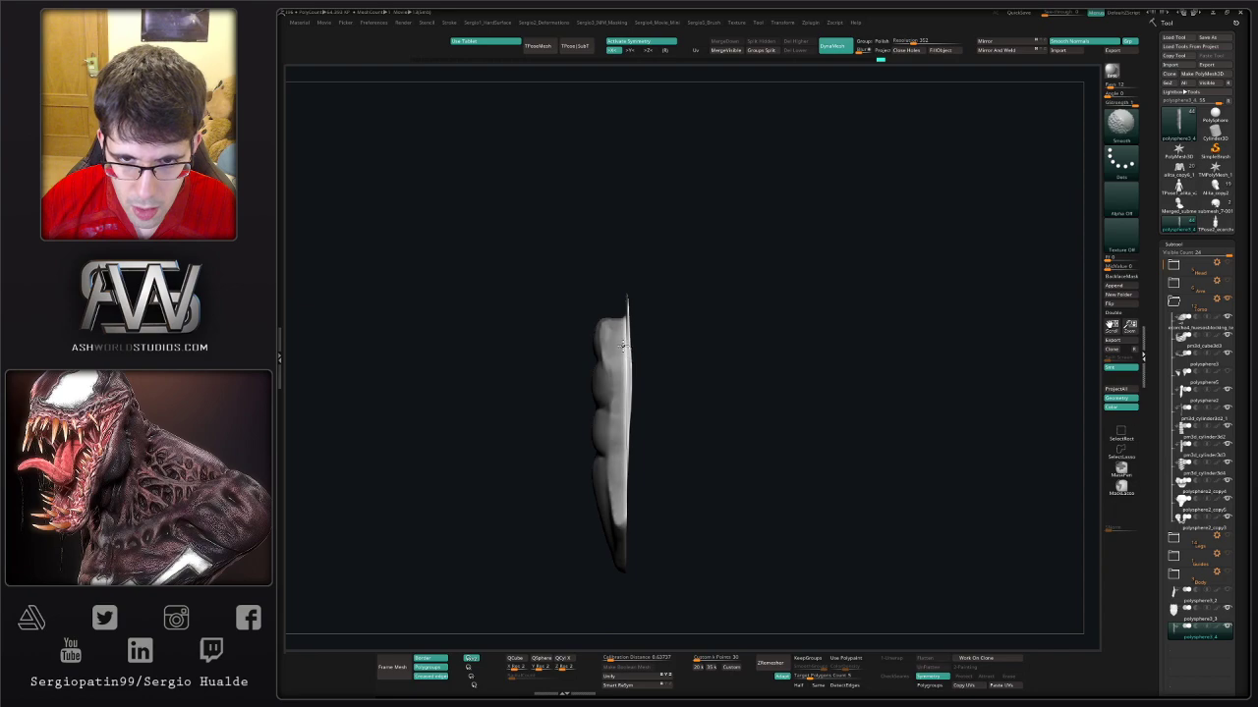
pyautogui.keyDown('shift'); pyautogui.moveTo(701, 385); pyautogui.dragTo(659, 369); pyautogui.keyUp('shift')
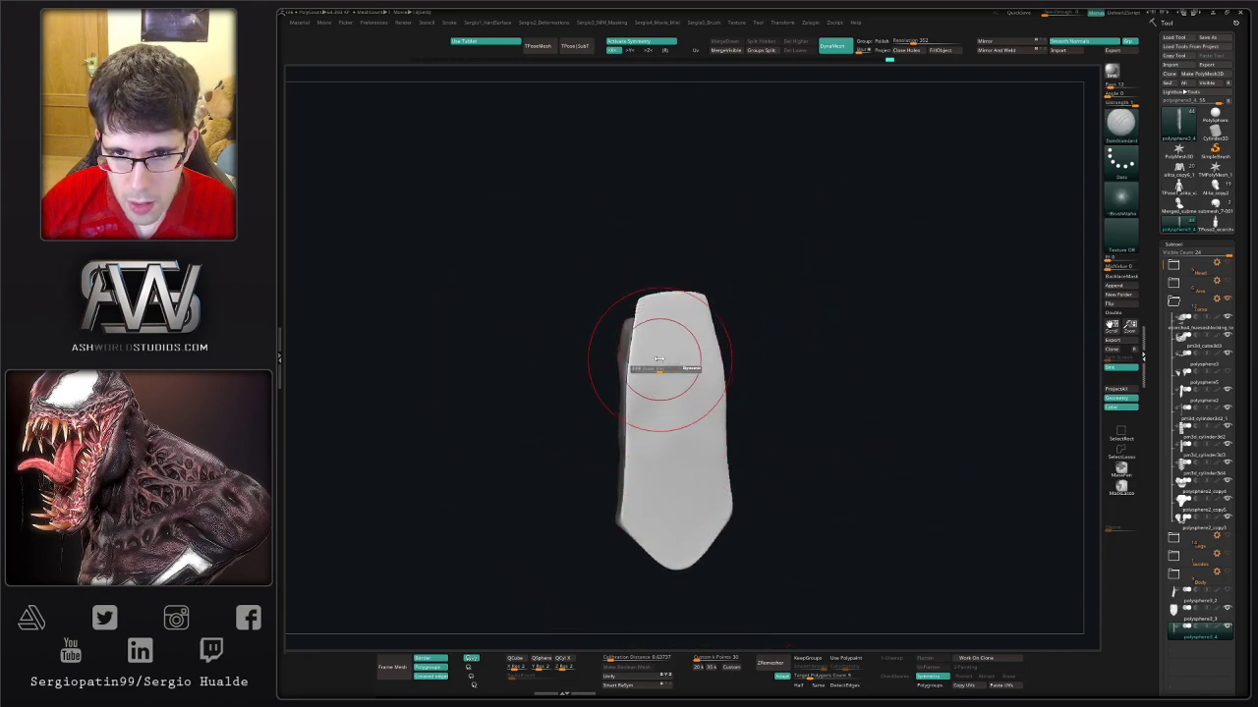
# - Smooth the grooves and upper part of the thinned abdominal mesh
pyautogui.keyDown('shift'); pyautogui.moveTo(658, 324); pyautogui.dragTo(688, 319); pyautogui.keyUp('shift')
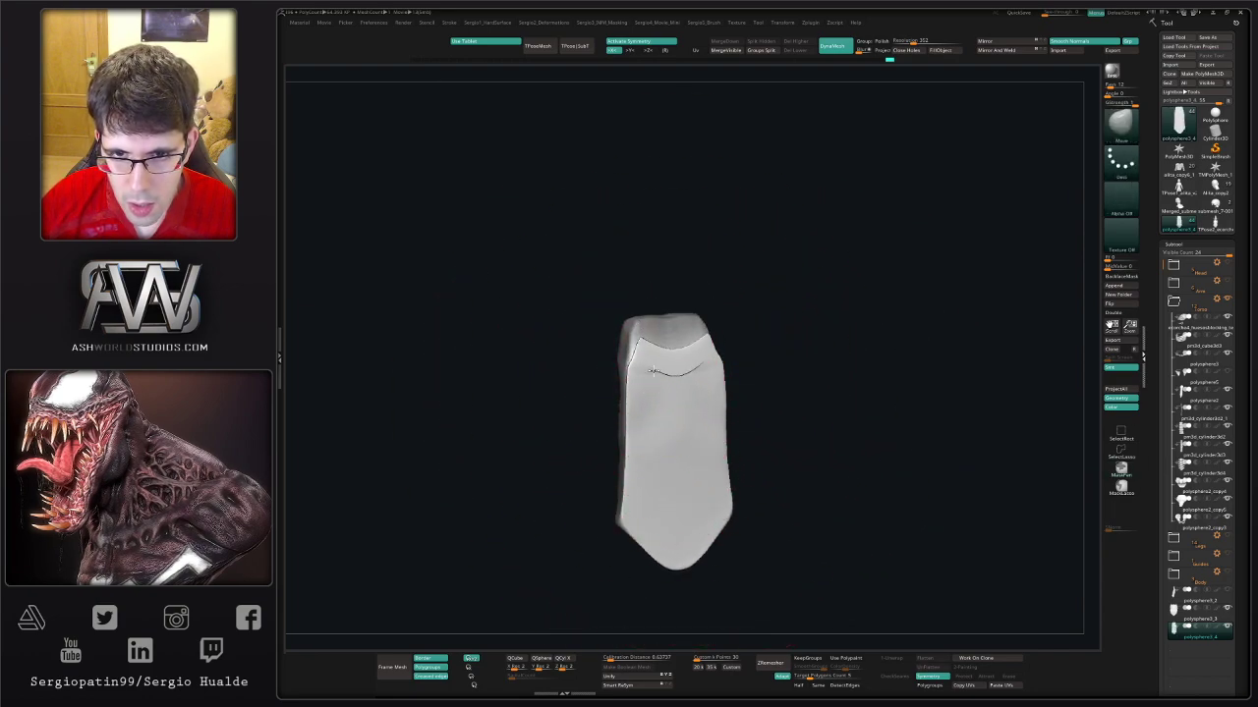
pyautogui.moveTo(654, 366)
pyautogui.keyDown('shift'); pyautogui.mouseDown()
pyautogui.moveTo(707, 370)
pyautogui.moveTo(719, 352)
pyautogui.moveTo(697, 342)
pyautogui.mouseUp(); pyautogui.keyUp('shift')
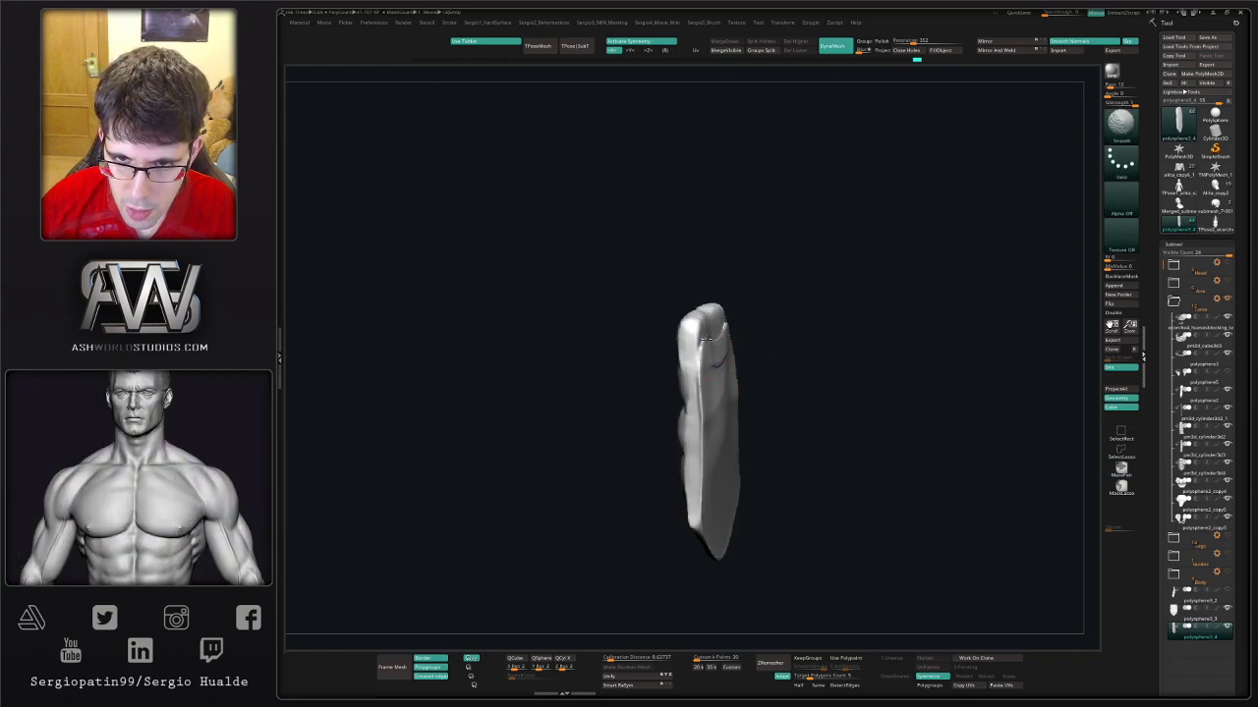
pyautogui.keyDown('shift'); pyautogui.moveTo(696, 350); pyautogui.dragTo(702, 342); pyautogui.keyUp('shift')
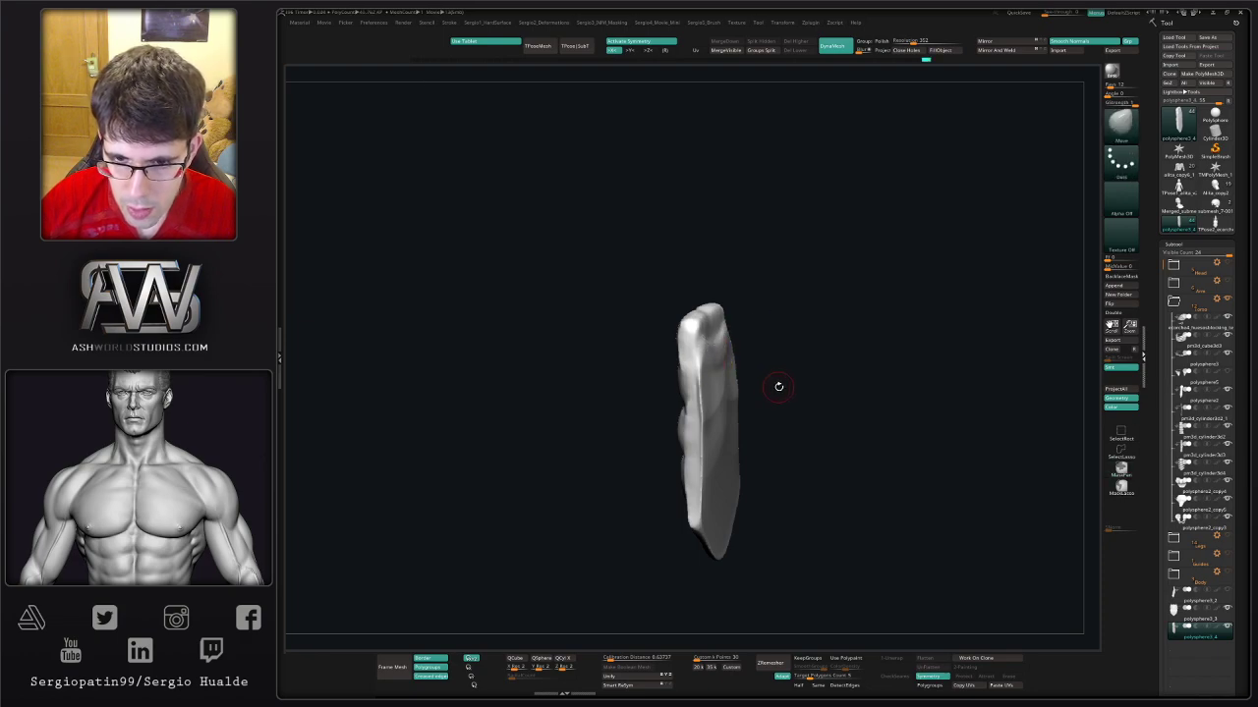
pyautogui.moveTo(778, 386)
pyautogui.mouseDown()
pyautogui.moveTo(772, 399)
pyautogui.moveTo(792, 396)
pyautogui.moveTo(745, 415)
pyautogui.mouseUp()
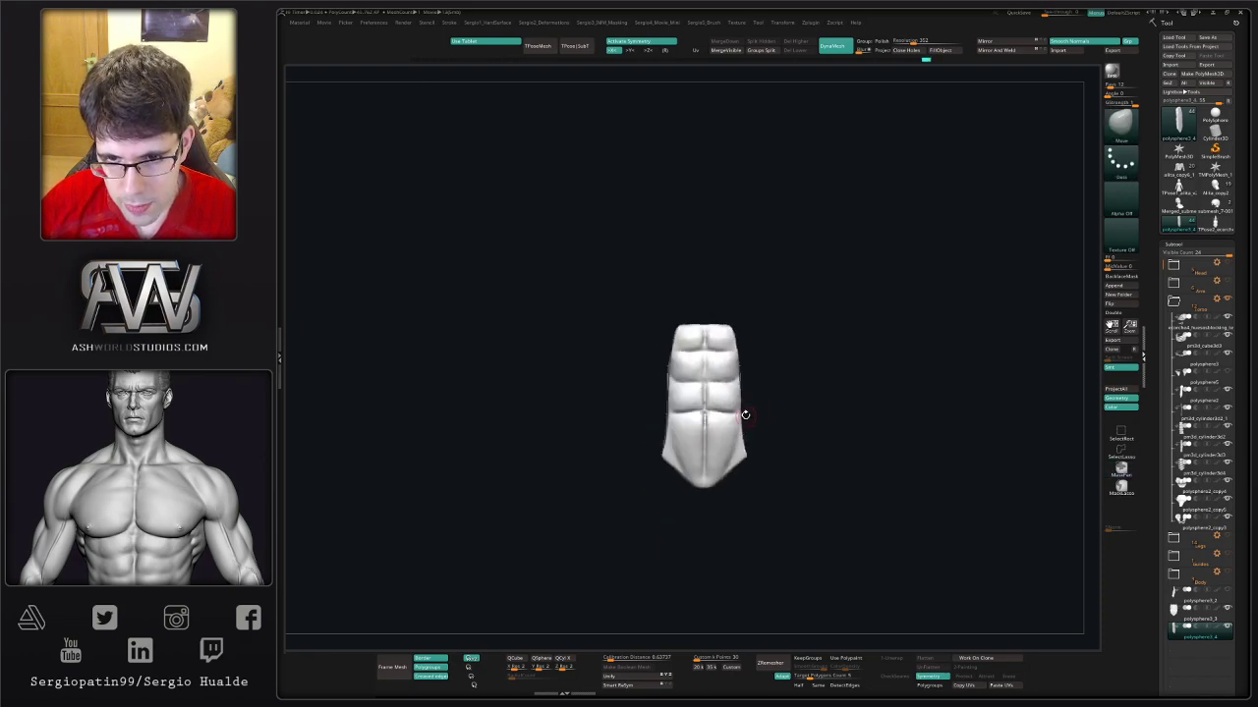
pyautogui.moveTo(744, 441)
pyautogui.keyDown('ctrl'); pyautogui.mouseDown(button='right')
pyautogui.moveTo(753, 508)
pyautogui.moveTo(738, 387)
pyautogui.mouseUp(button='right'); pyautogui.keyUp('ctrl')
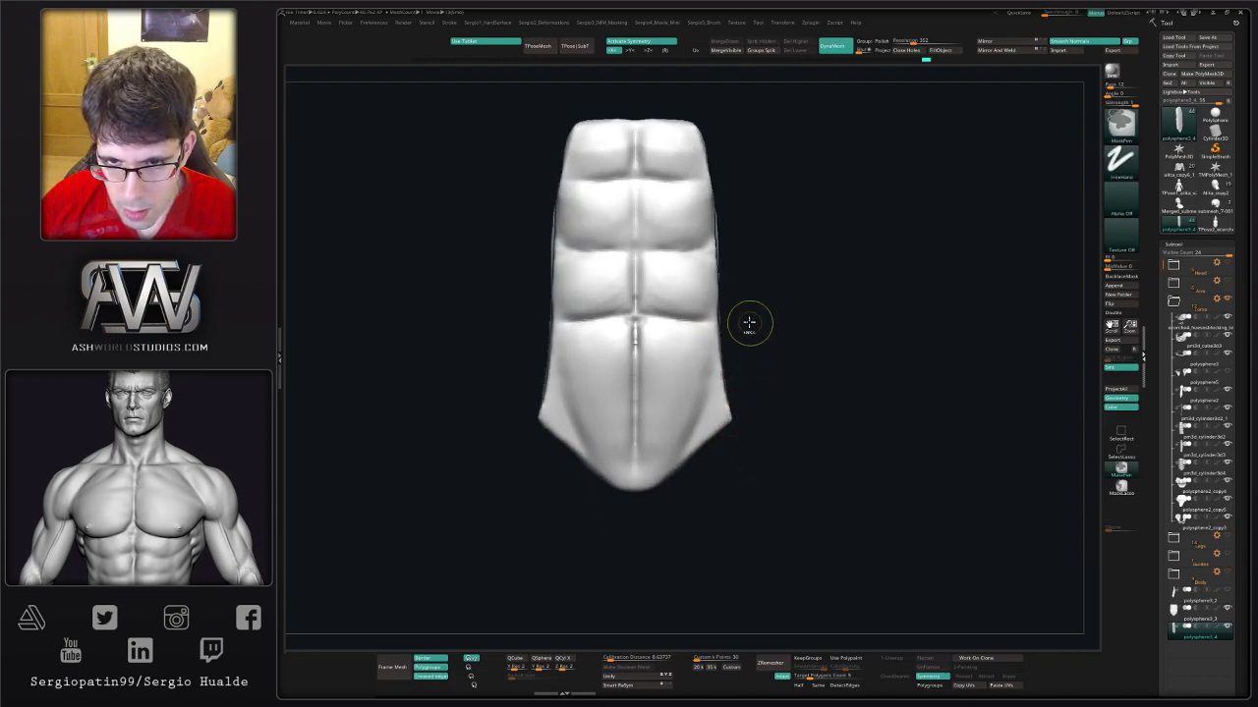
# - Lasso-hide one side of the abdomen, then unhide the ribcage, spine and torso
pyautogui.keyDown('ctrl'); pyautogui.keyDown('shift'); pyautogui.moveTo(748, 323); pyautogui.dragTo(712, 388); pyautogui.keyUp('shift'); pyautogui.keyUp('ctrl')
pyautogui.keyDown('ctrl'); pyautogui.keyDown('alt'); pyautogui.keyDown('shift'); pyautogui.moveTo(659, 507); pyautogui.dragTo(662, 509); pyautogui.keyUp('shift'); pyautogui.keyUp('alt'); pyautogui.keyUp('ctrl')
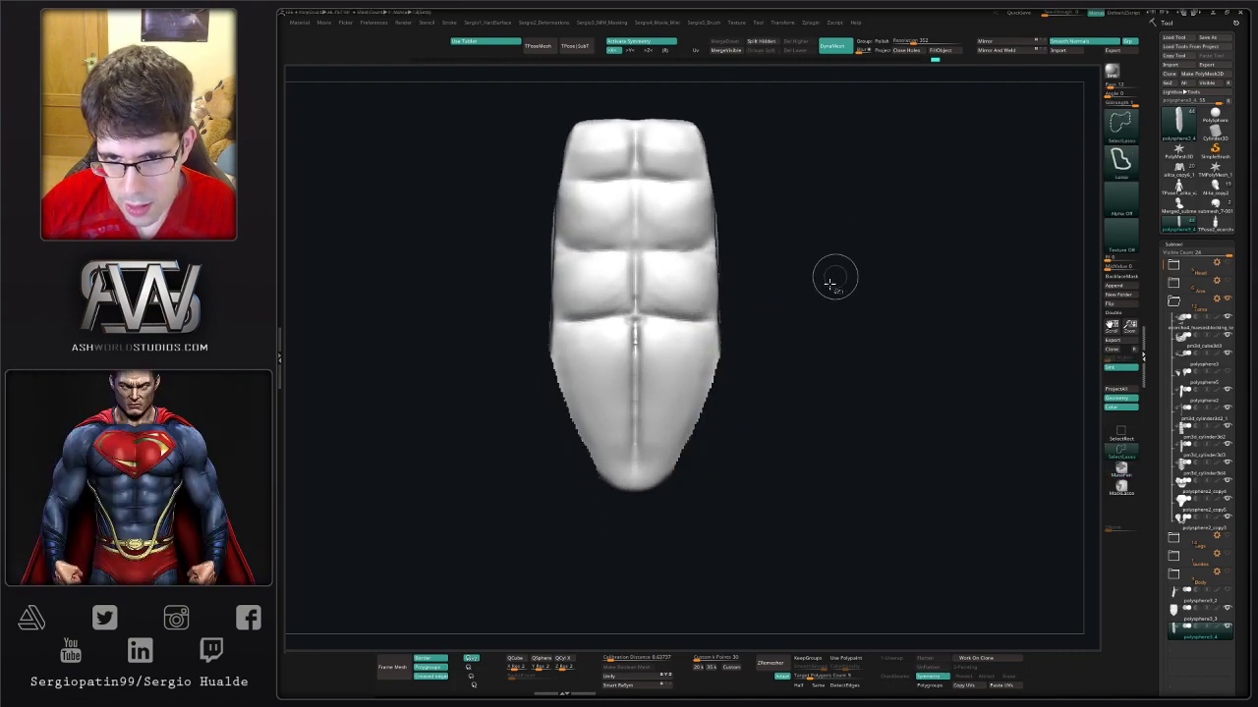
pyautogui.moveTo(786, 415)
pyautogui.mouseDown()
pyautogui.moveTo(725, 403)
pyautogui.moveTo(788, 405)
pyautogui.moveTo(737, 437)
pyautogui.mouseUp()
pyautogui.keyDown('ctrl'); pyautogui.keyDown('shift'); pyautogui.click(690, 494); pyautogui.keyUp('shift'); pyautogui.keyUp('ctrl')
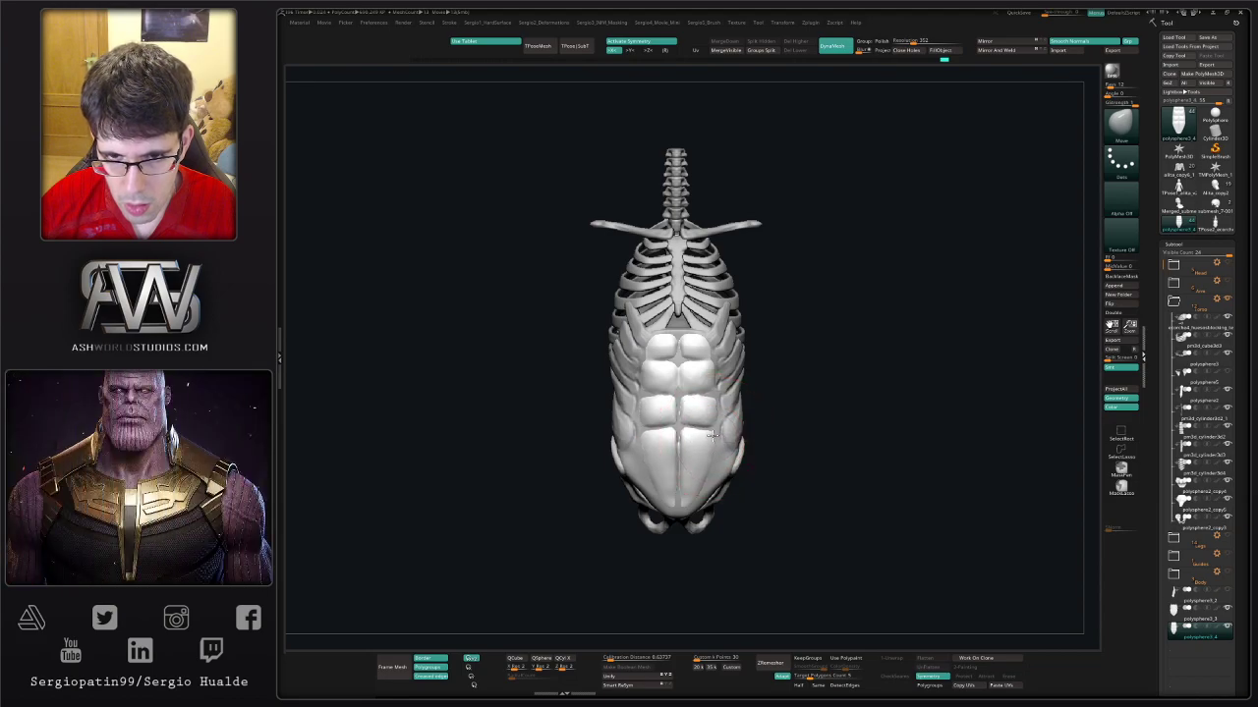
# - Turn to the back, make the back-muscle subtools visible over the spine, and return to front
pyautogui.moveTo(758, 414)
pyautogui.mouseDown()
pyautogui.moveTo(721, 471)
pyautogui.moveTo(792, 379)
pyautogui.moveTo(762, 327)
pyautogui.moveTo(758, 396)
pyautogui.moveTo(786, 364)
pyautogui.mouseUp()
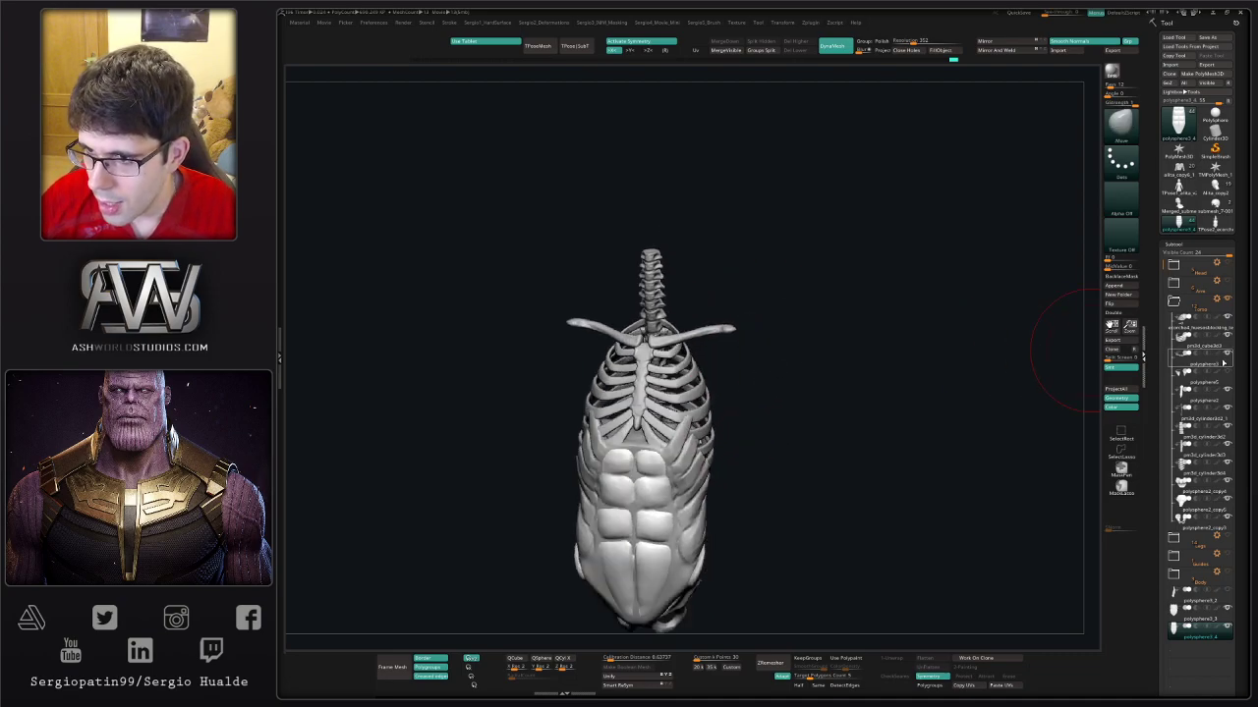
pyautogui.moveTo(1061, 353)
pyautogui.mouseDown()
pyautogui.moveTo(893, 418)
pyautogui.moveTo(831, 416)
pyautogui.moveTo(1044, 475)
pyautogui.mouseUp()
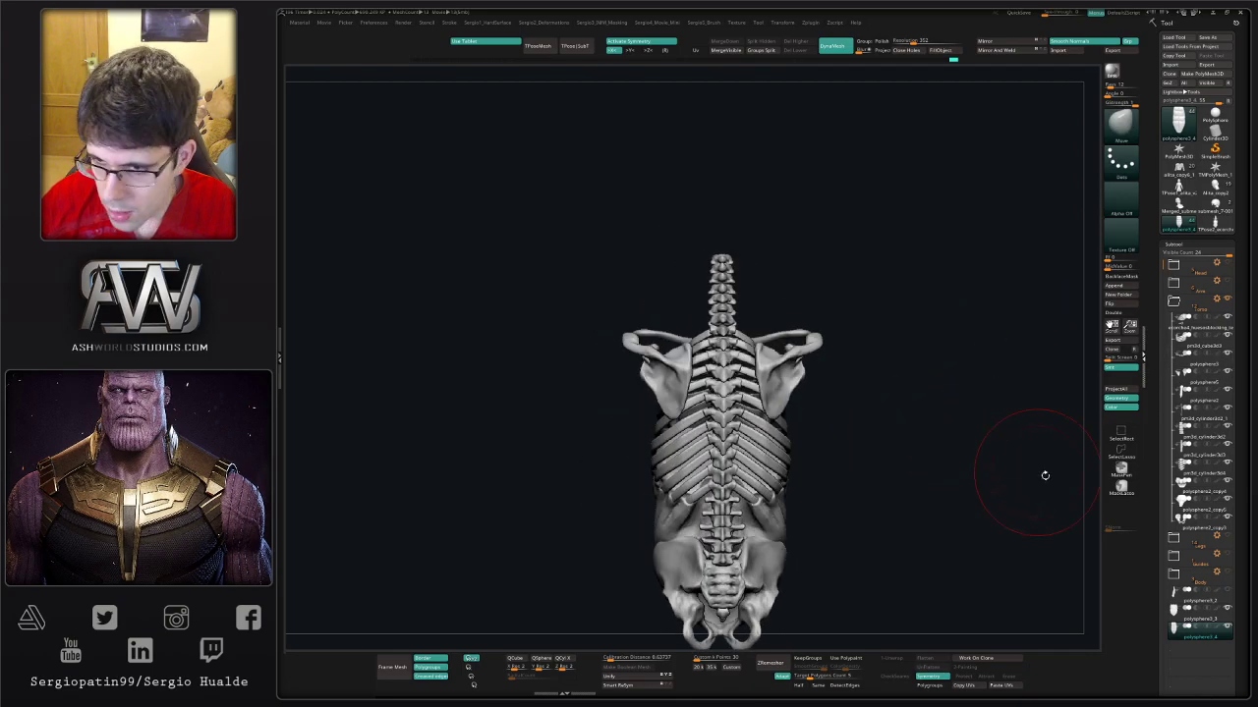
pyautogui.click(1228, 593)
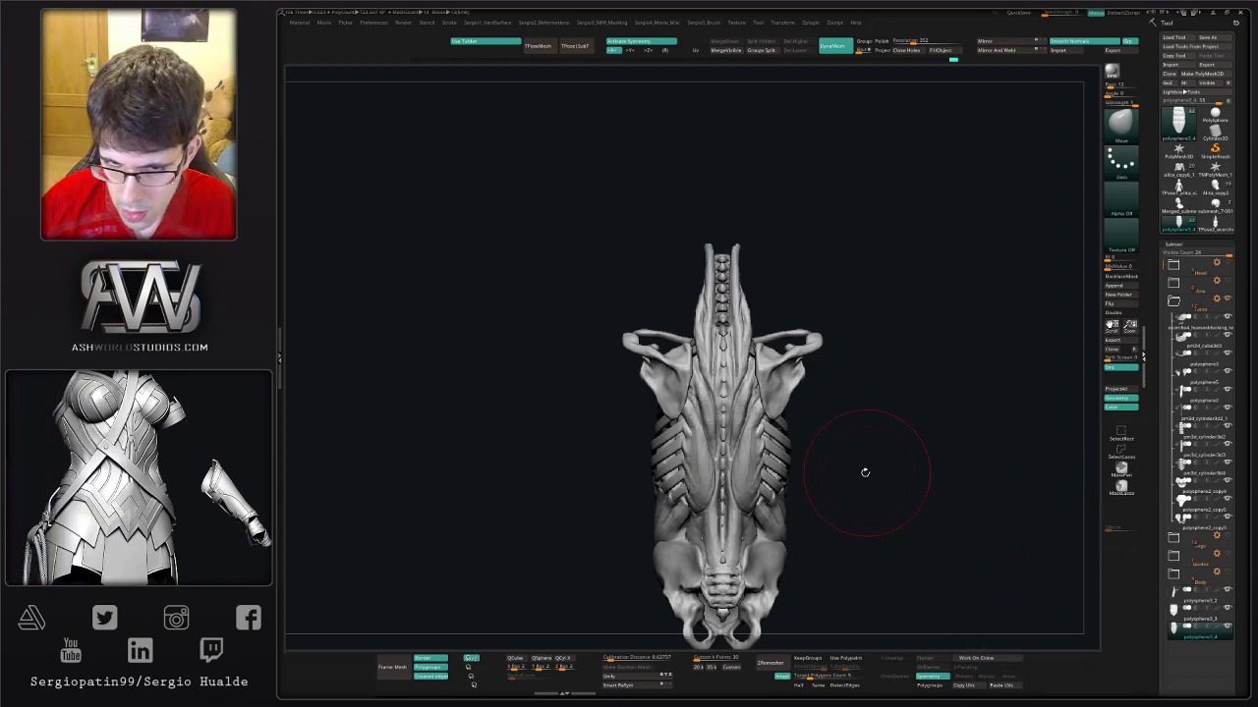
pyautogui.moveTo(865, 473)
pyautogui.mouseDown()
pyautogui.moveTo(855, 500)
pyautogui.moveTo(889, 452)
pyautogui.moveTo(858, 455)
pyautogui.mouseUp()
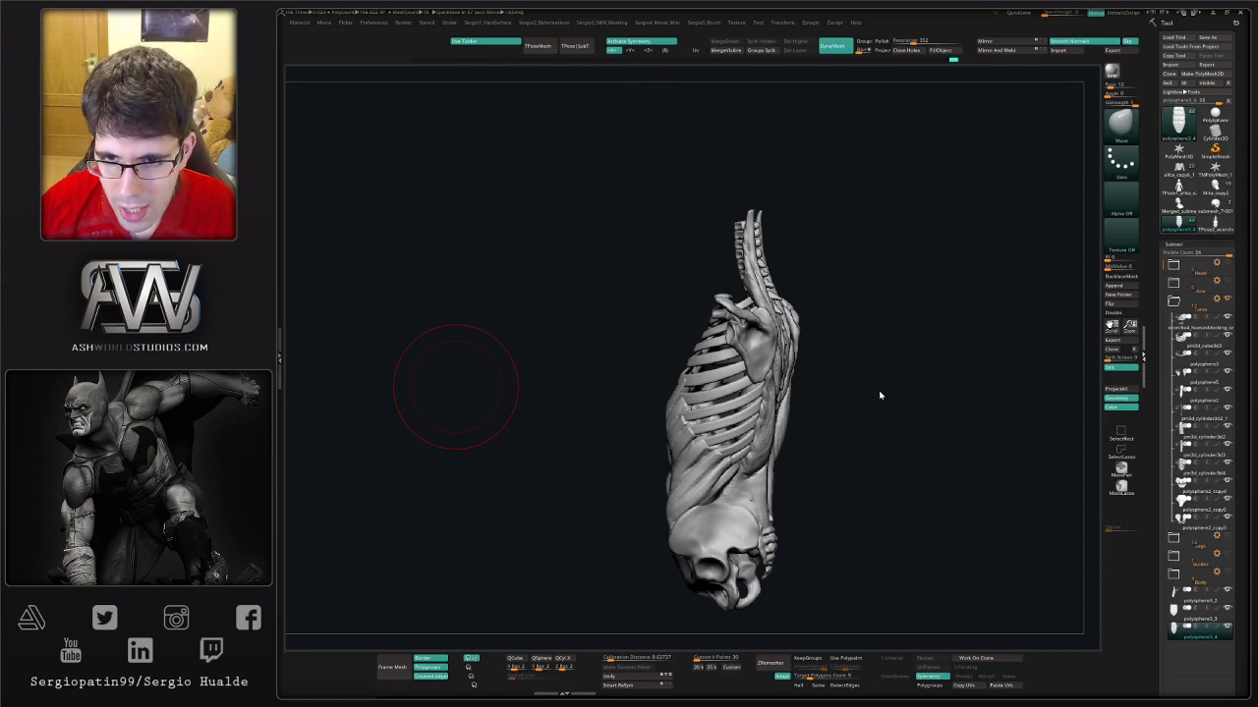
pyautogui.moveTo(879, 396)
pyautogui.mouseDown()
pyautogui.moveTo(900, 384)
pyautogui.moveTo(851, 409)
pyautogui.mouseUp()
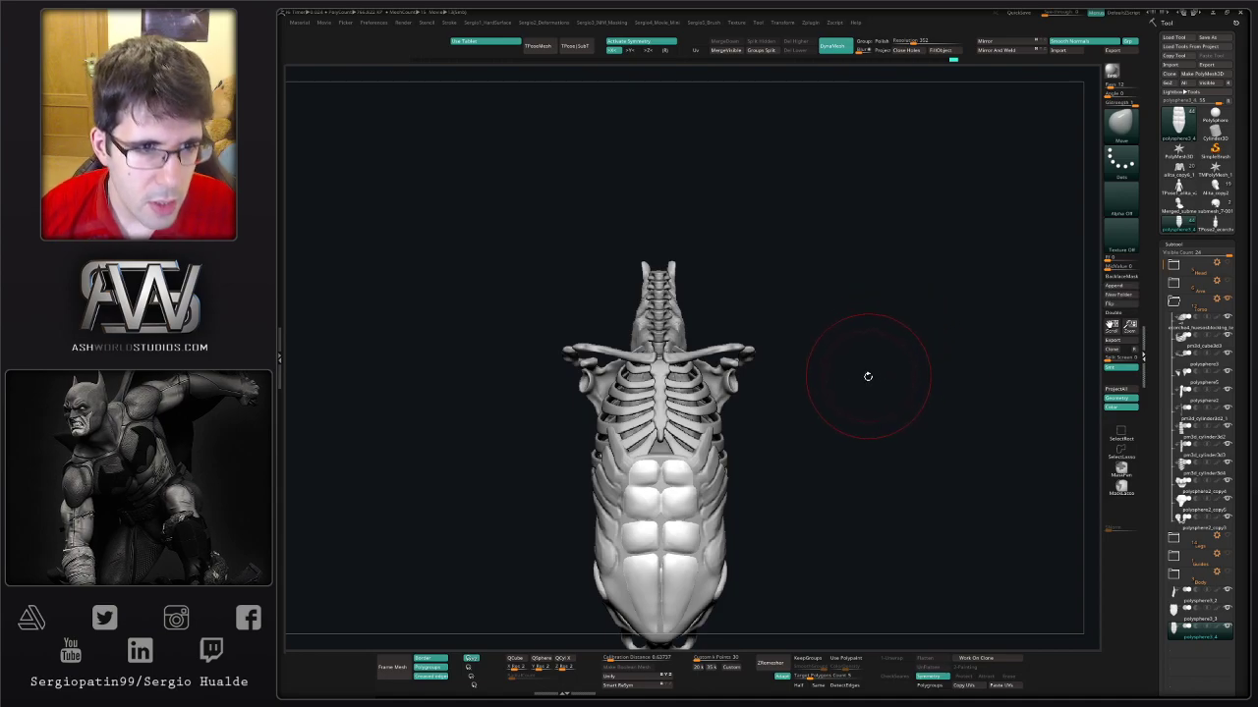
# - Orbit and zoom around the torso to inspect the muscles from above, the side and behind
pyautogui.keyDown('alt'); pyautogui.moveTo(642, 348); pyautogui.dragTo(701, 369); pyautogui.keyUp('alt')
pyautogui.scroll(3, 700, 368)
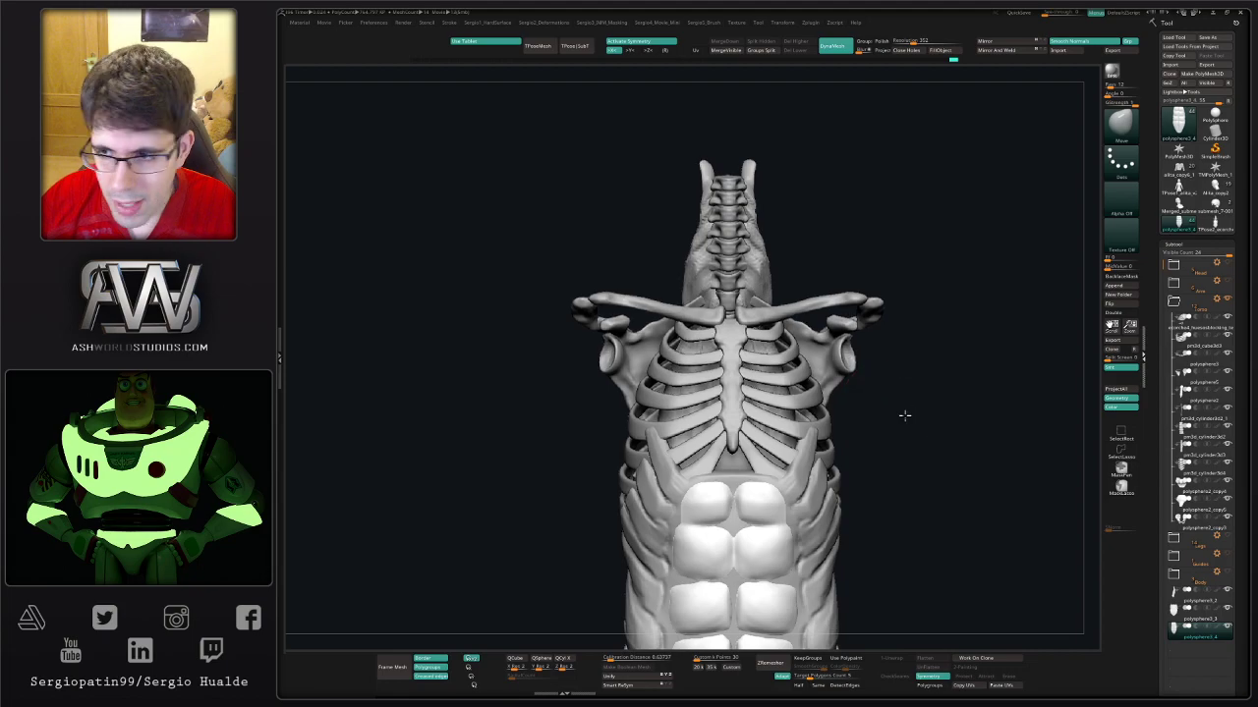
pyautogui.moveTo(904, 415); pyautogui.dragTo(1081, 518)
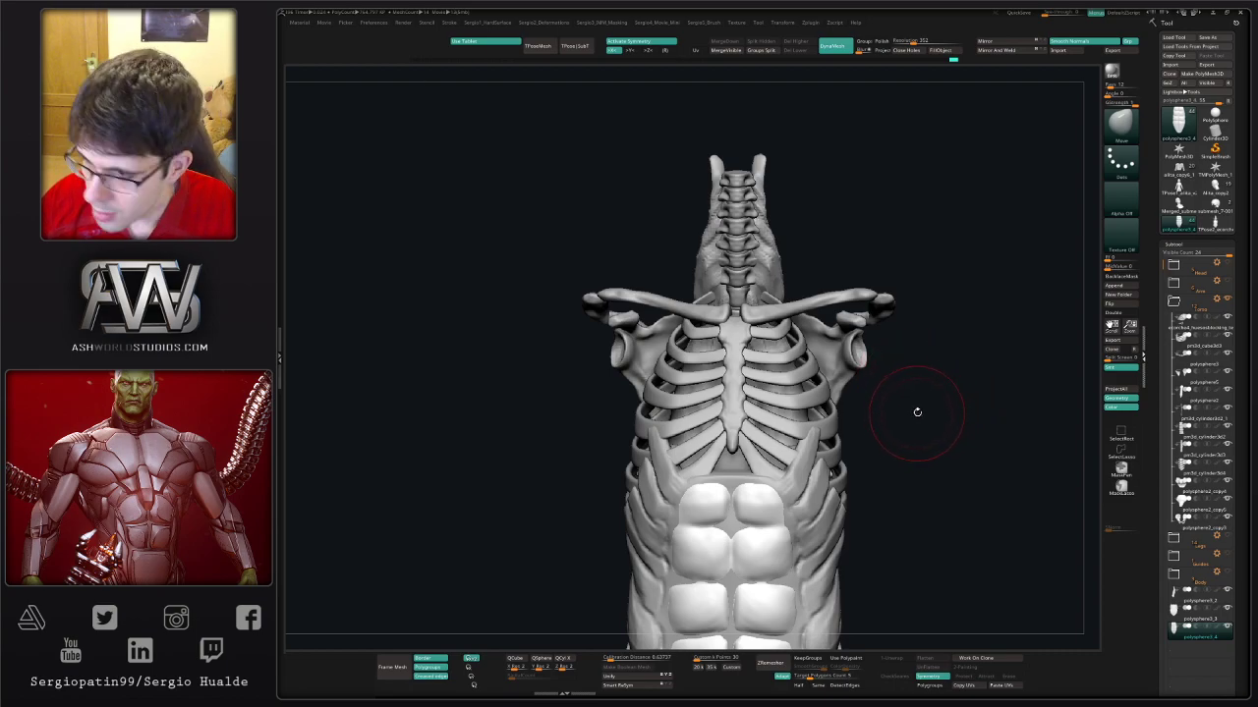
pyautogui.moveTo(946, 435); pyautogui.dragTo(840, 379)
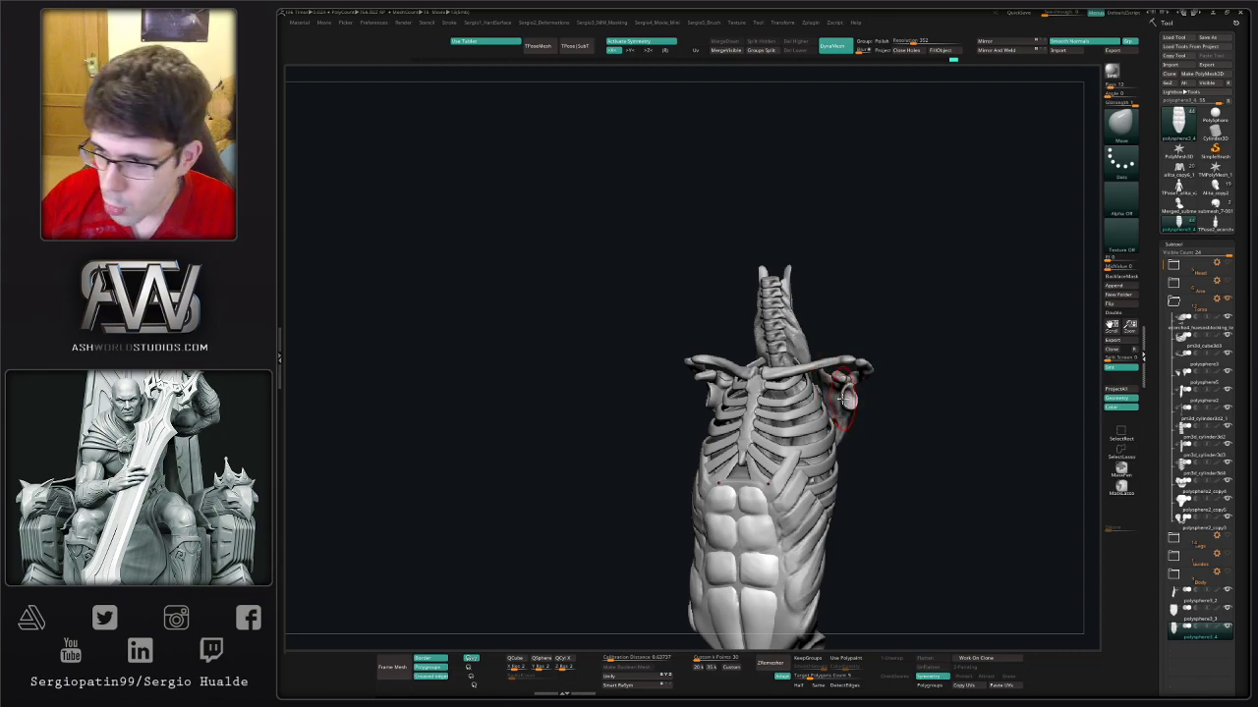
pyautogui.moveTo(925, 426)
pyautogui.mouseDown()
pyautogui.moveTo(890, 402)
pyautogui.moveTo(786, 403)
pyautogui.mouseUp()
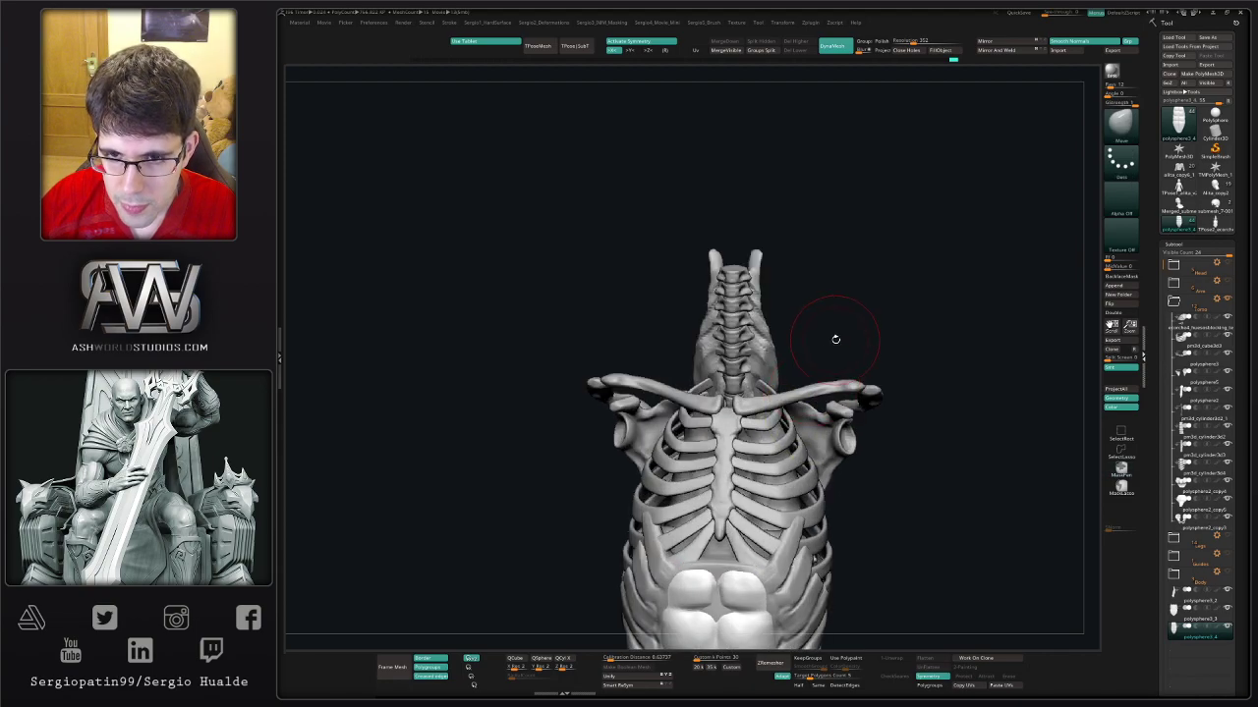
pyautogui.moveTo(834, 337)
pyautogui.mouseDown()
pyautogui.moveTo(754, 338)
pyautogui.moveTo(815, 457)
pyautogui.moveTo(862, 375)
pyautogui.moveTo(920, 384)
pyautogui.moveTo(884, 371)
pyautogui.moveTo(871, 407)
pyautogui.moveTo(871, 374)
pyautogui.mouseUp()
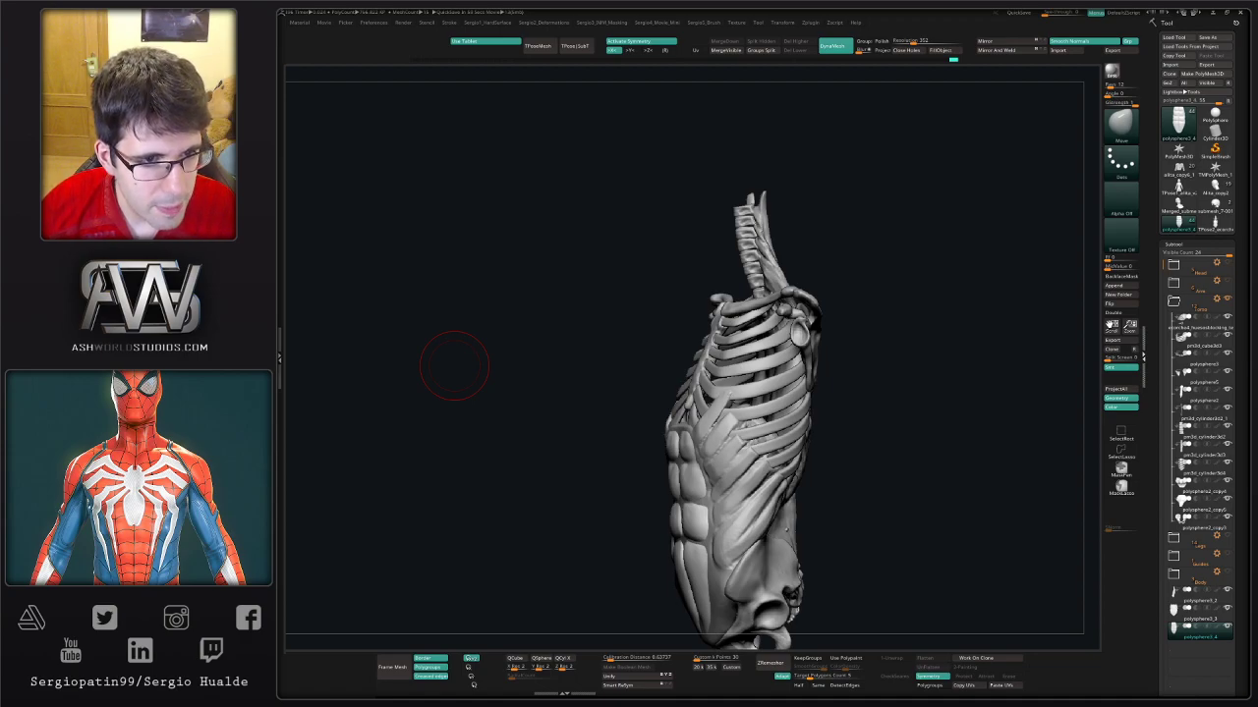
pyautogui.moveTo(875, 417)
pyautogui.mouseDown()
pyautogui.moveTo(904, 427)
pyautogui.moveTo(882, 425)
pyautogui.mouseUp()
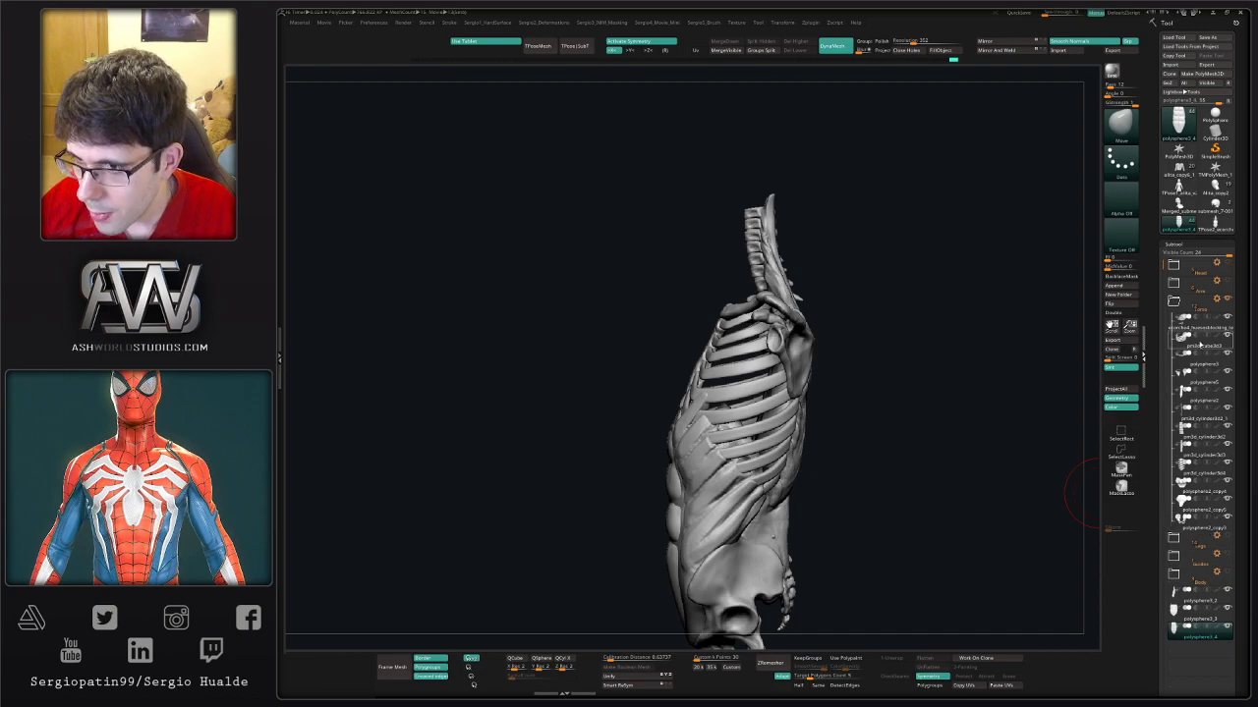
# - Expand the Body folder and rename subtool polysphere3_3 to Erector_Spinal
pyautogui.click(1197, 307)
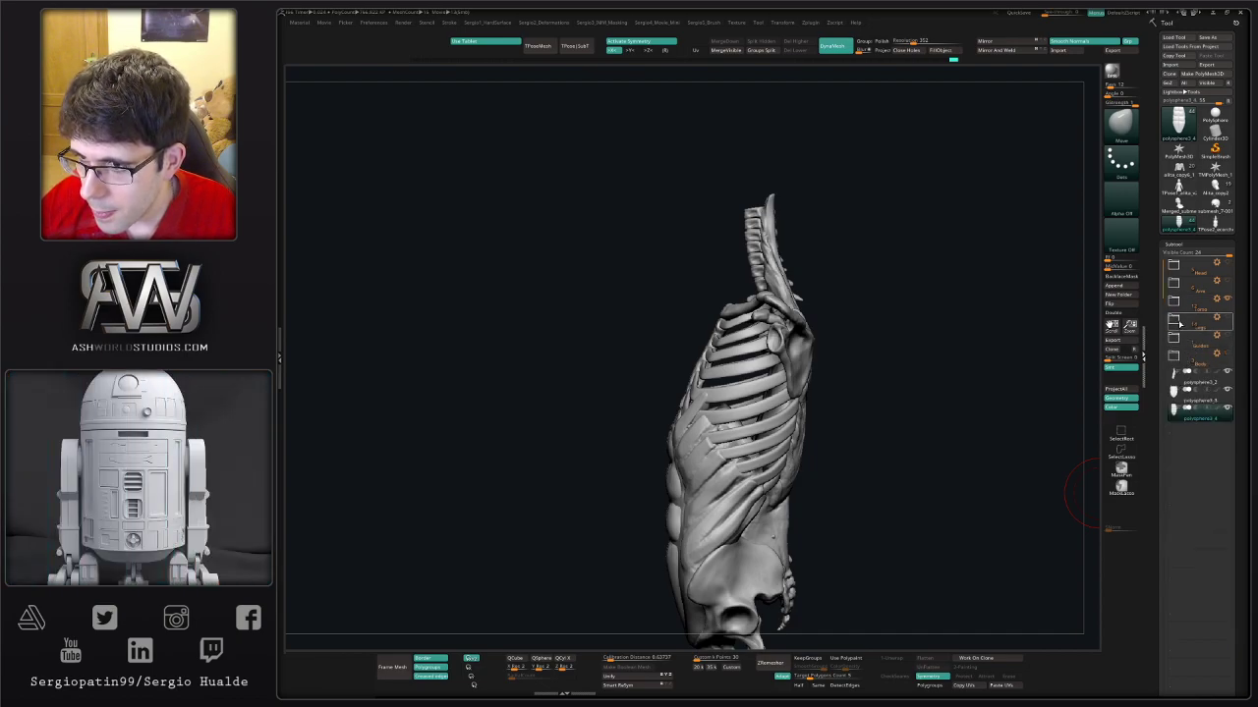
pyautogui.click(1171, 339)
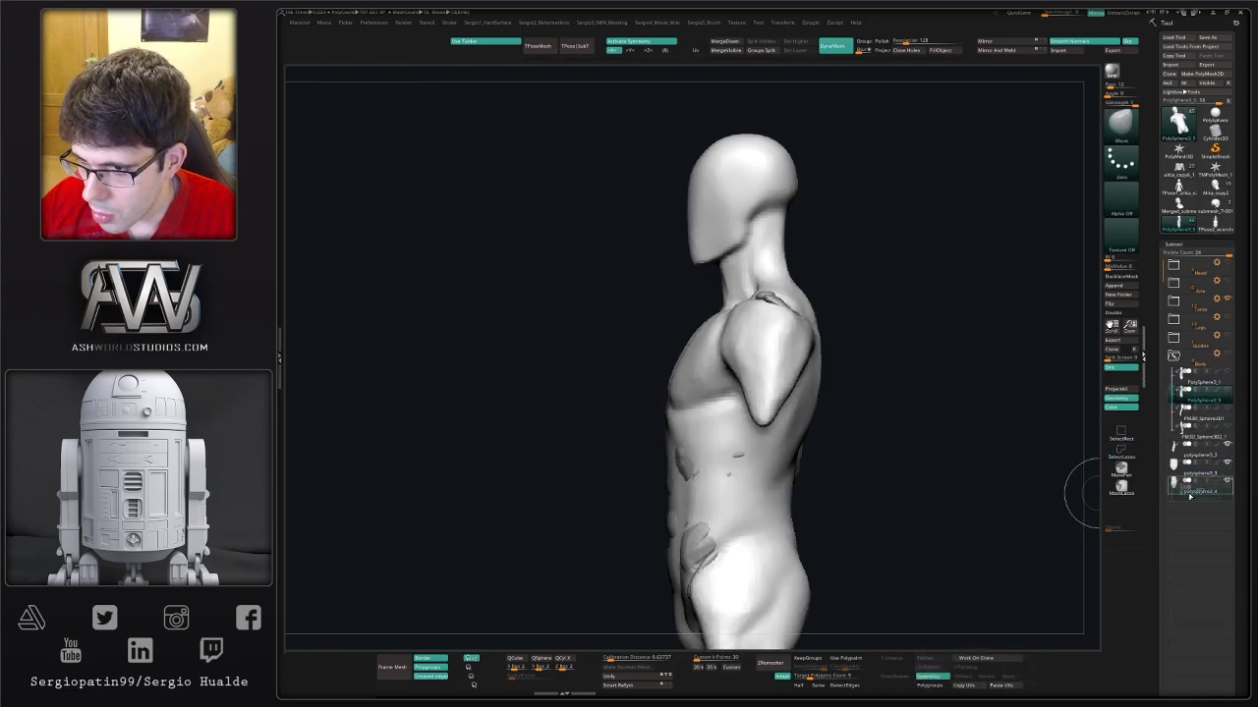
pyautogui.scroll(-4, 1199, 429)
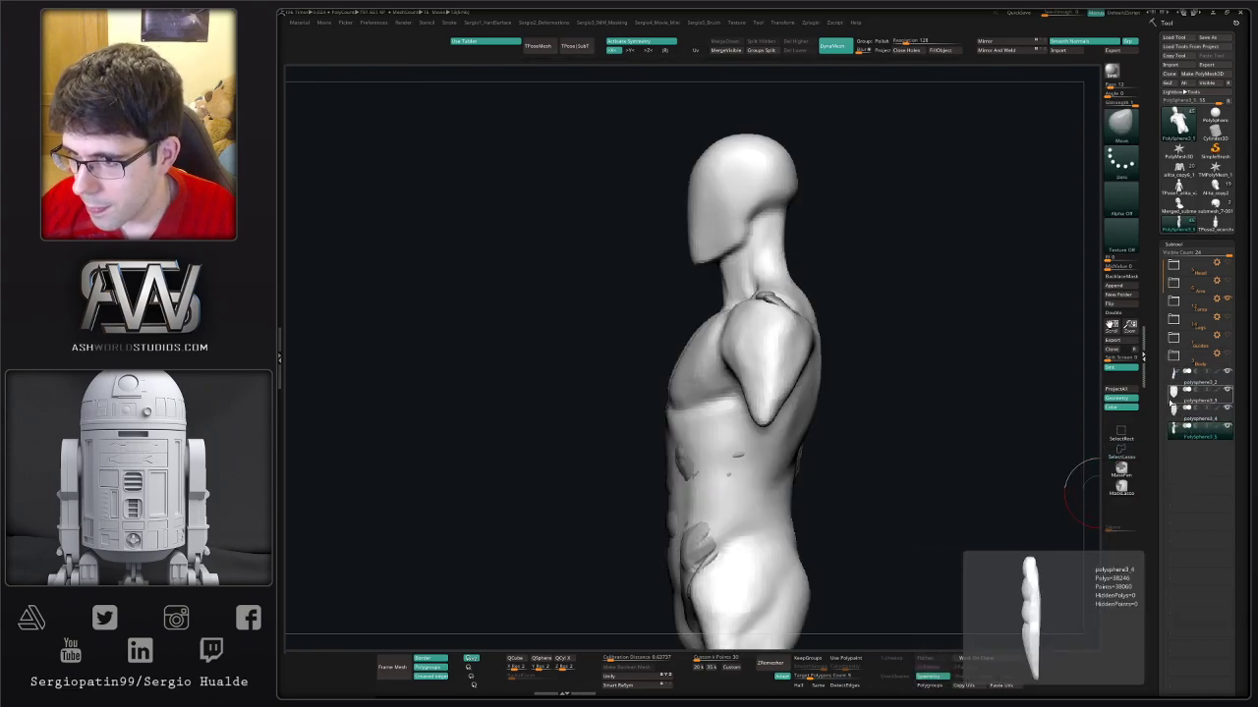
pyautogui.click(1183, 403)
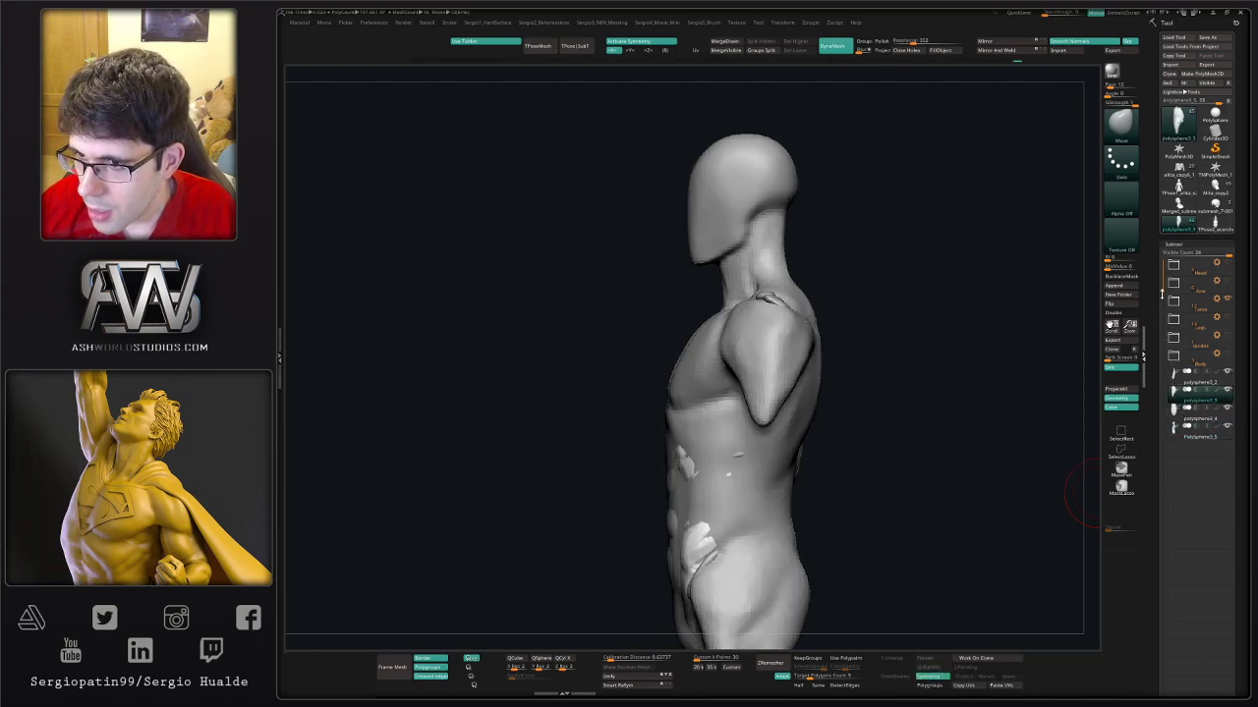
pyautogui.moveTo(1204, 253); pyautogui.dragTo(1192, 255)
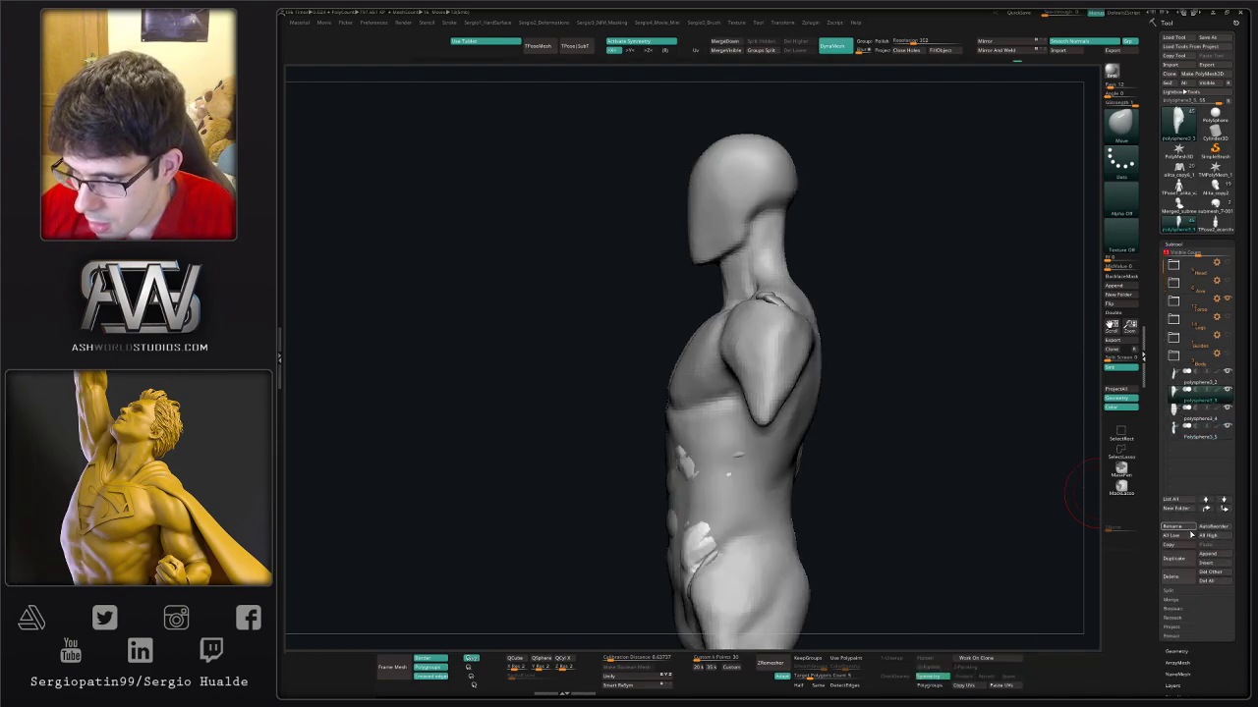
pyautogui.click(1185, 528)
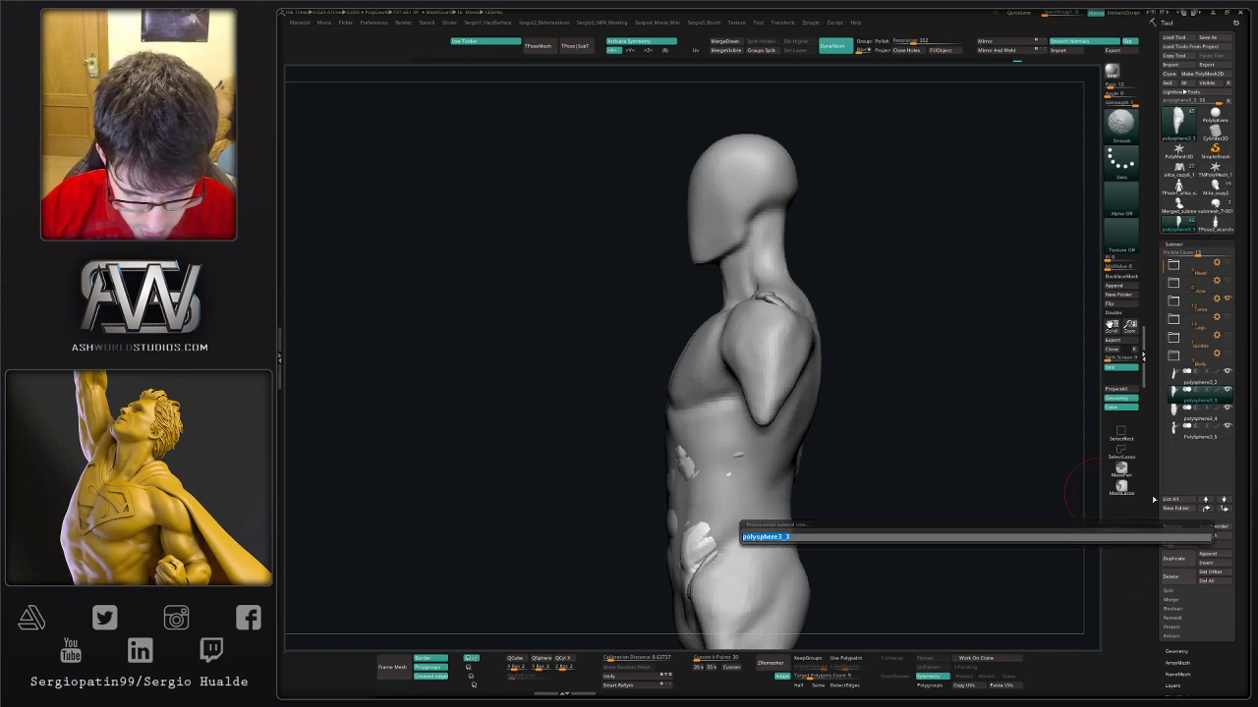
pyautogui.write('B')
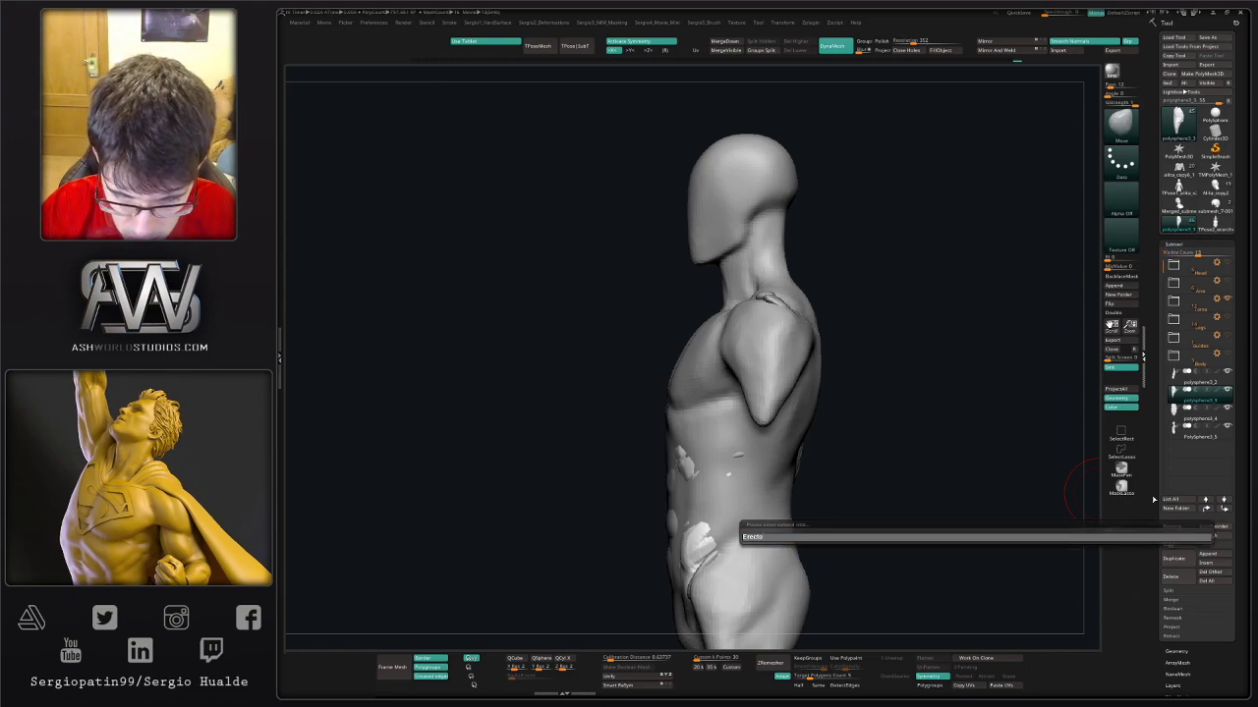
pyautogui.write('tor_Spinal')
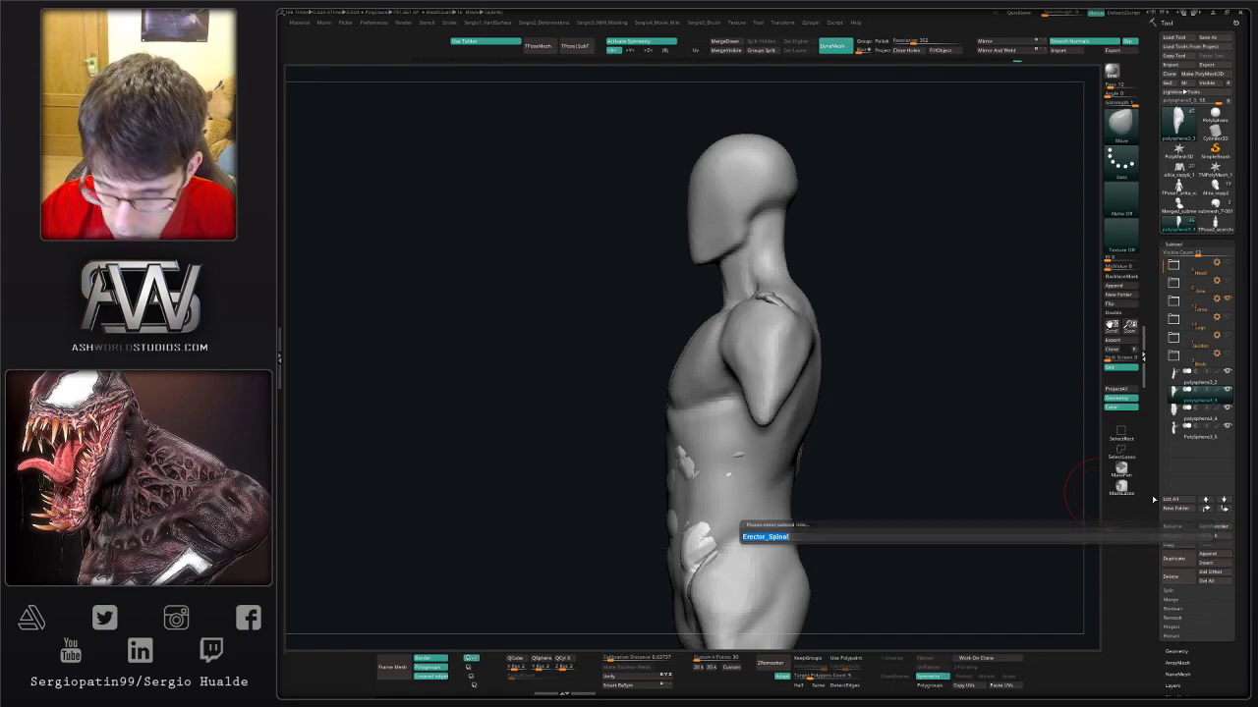
pyautogui.press('Return')
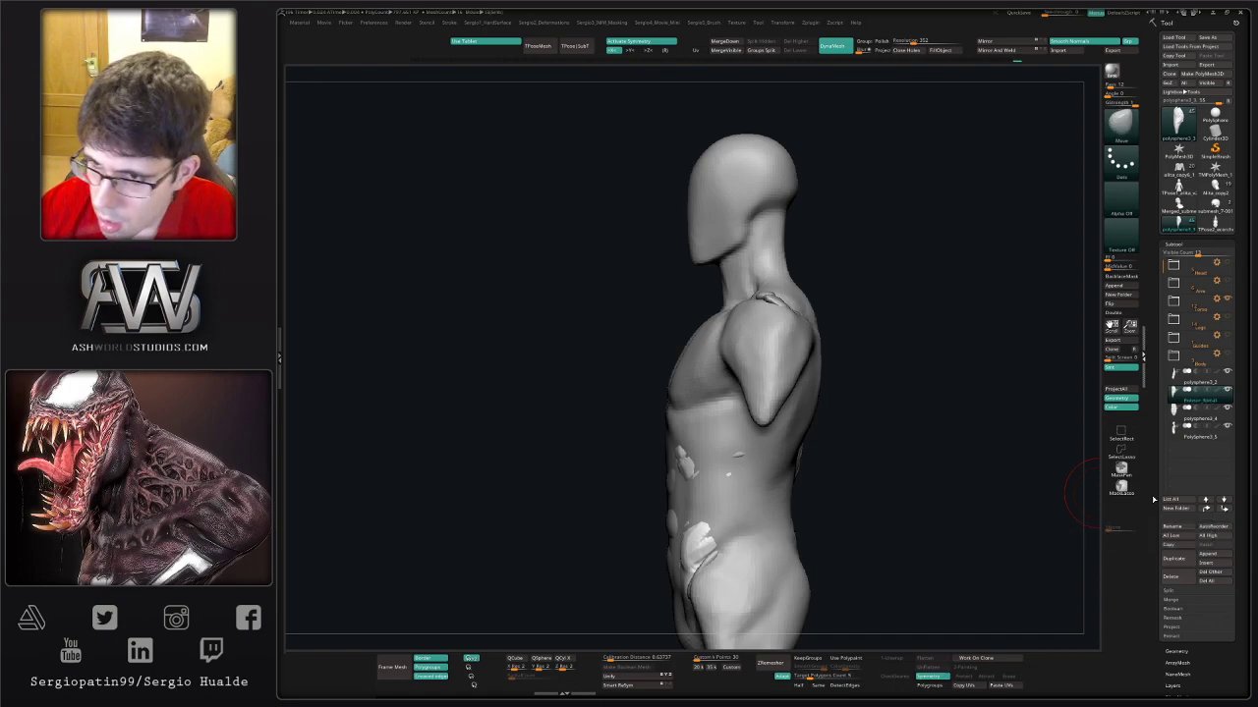
# - Rename the Erector_Spinal subtool to the oblique name Oblicuo
pyautogui.click(1186, 420)
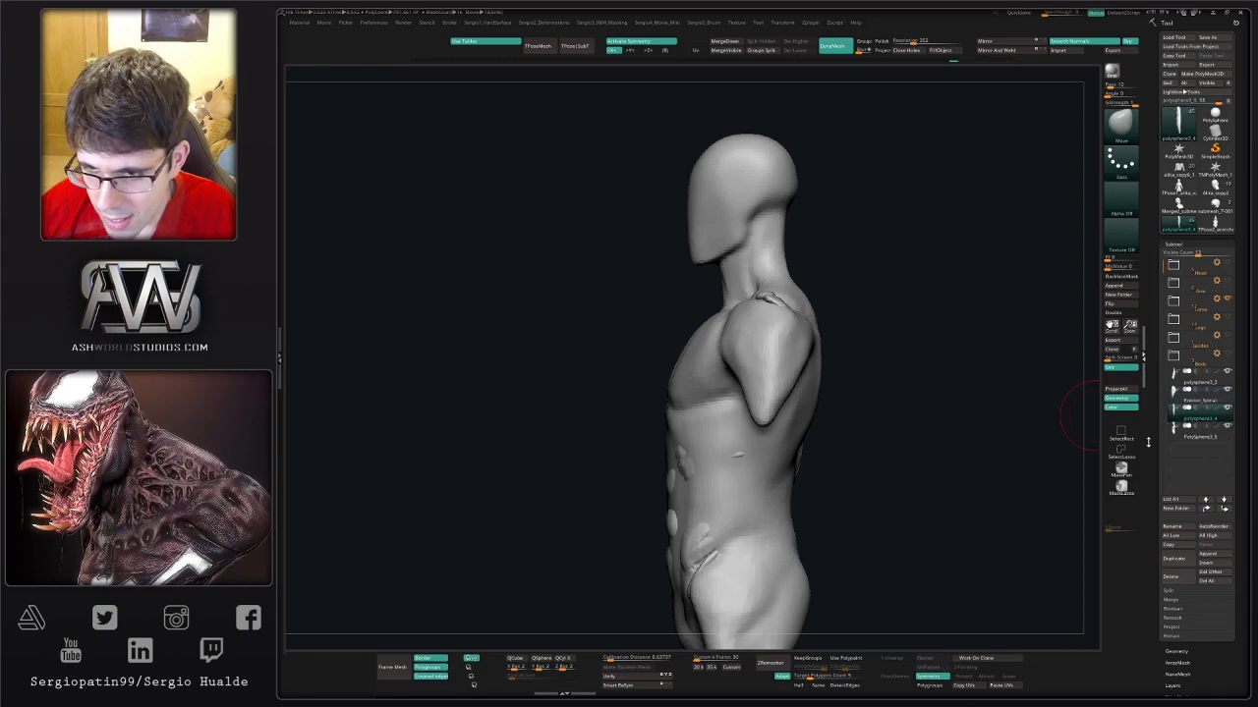
pyautogui.click(1188, 401)
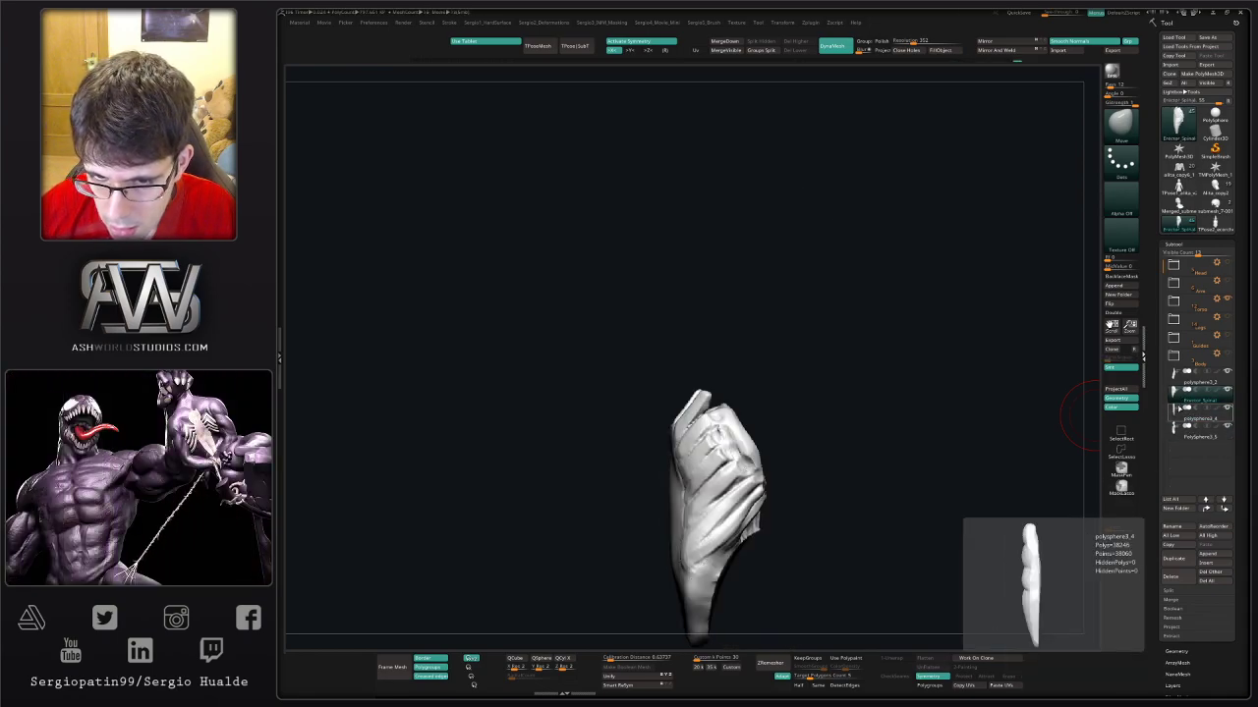
pyautogui.click(1169, 528)
pyautogui.write('Oblicuo')
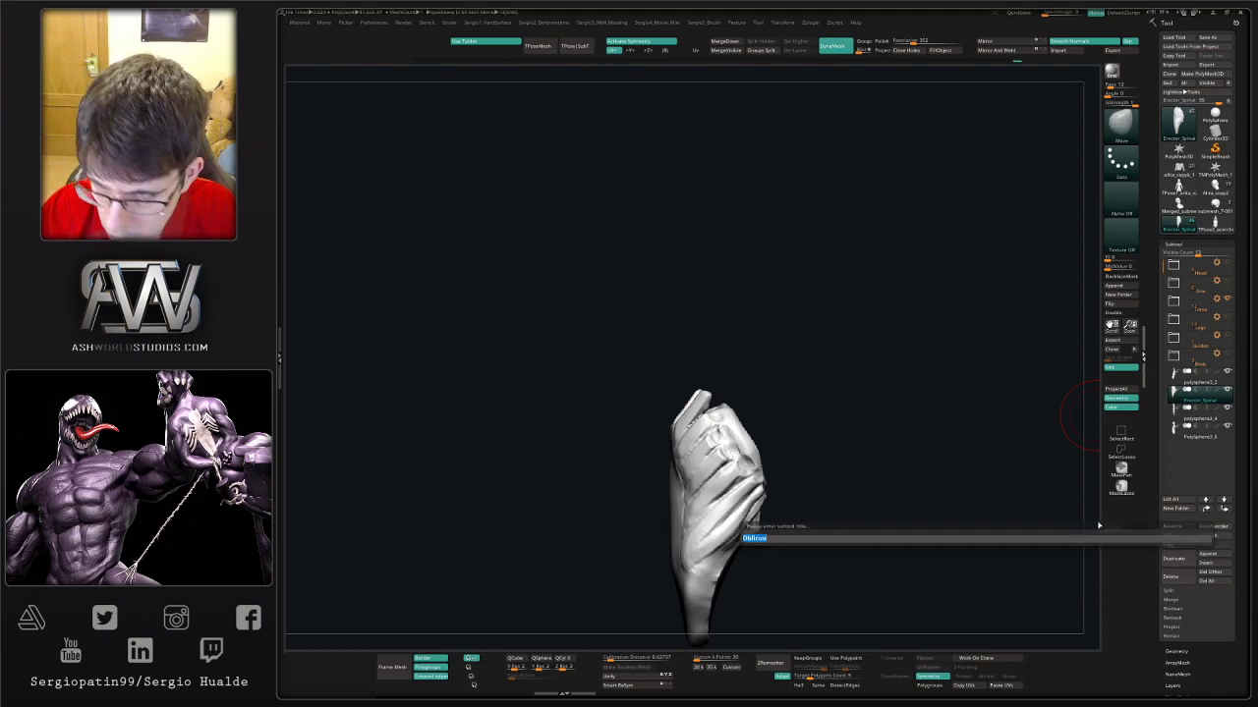
pyautogui.press('Return')
# - Rename the spine subtool to Erector_Espinal and the abdomen subtool to Abdominal
pyautogui.click(1194, 380)
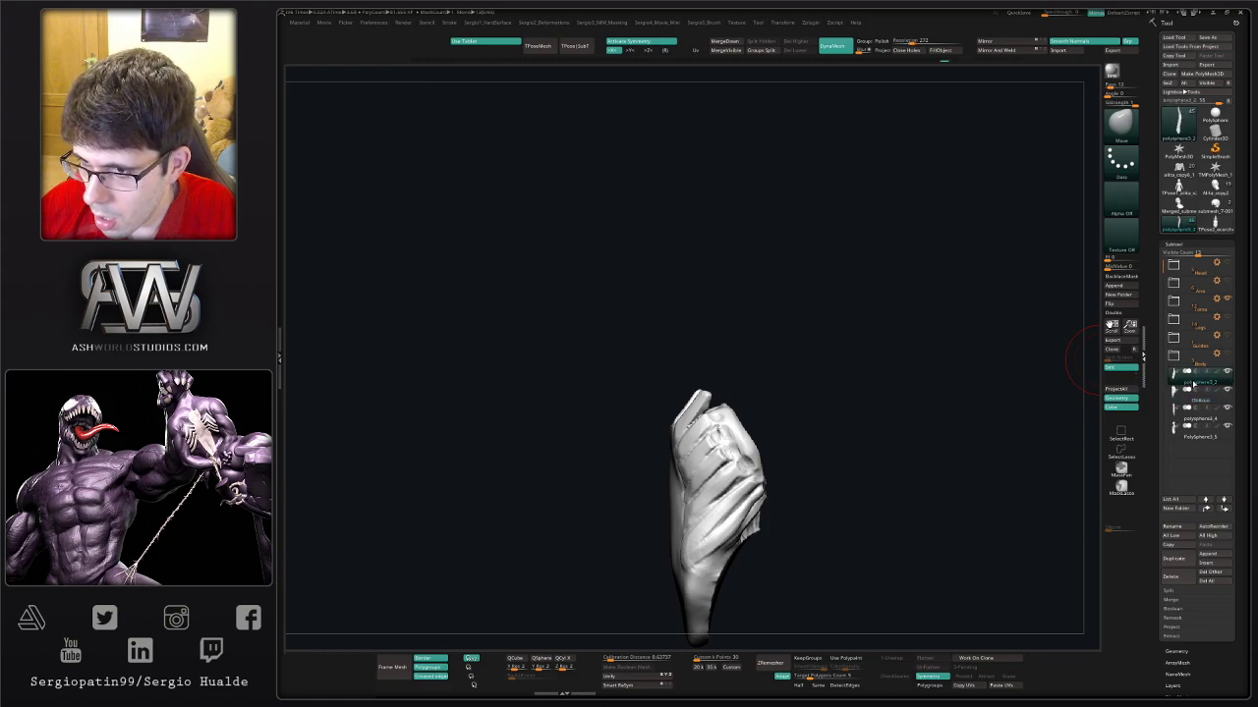
pyautogui.click(1174, 529)
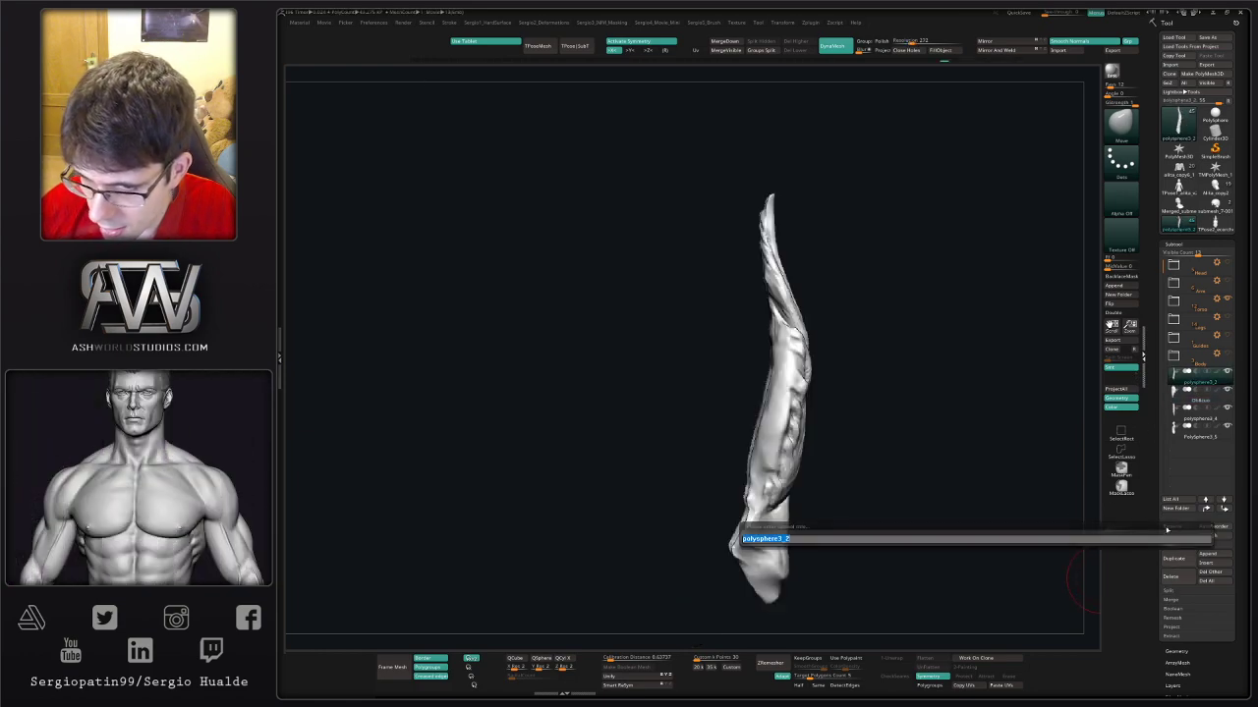
pyautogui.write('Erector_Espinal')
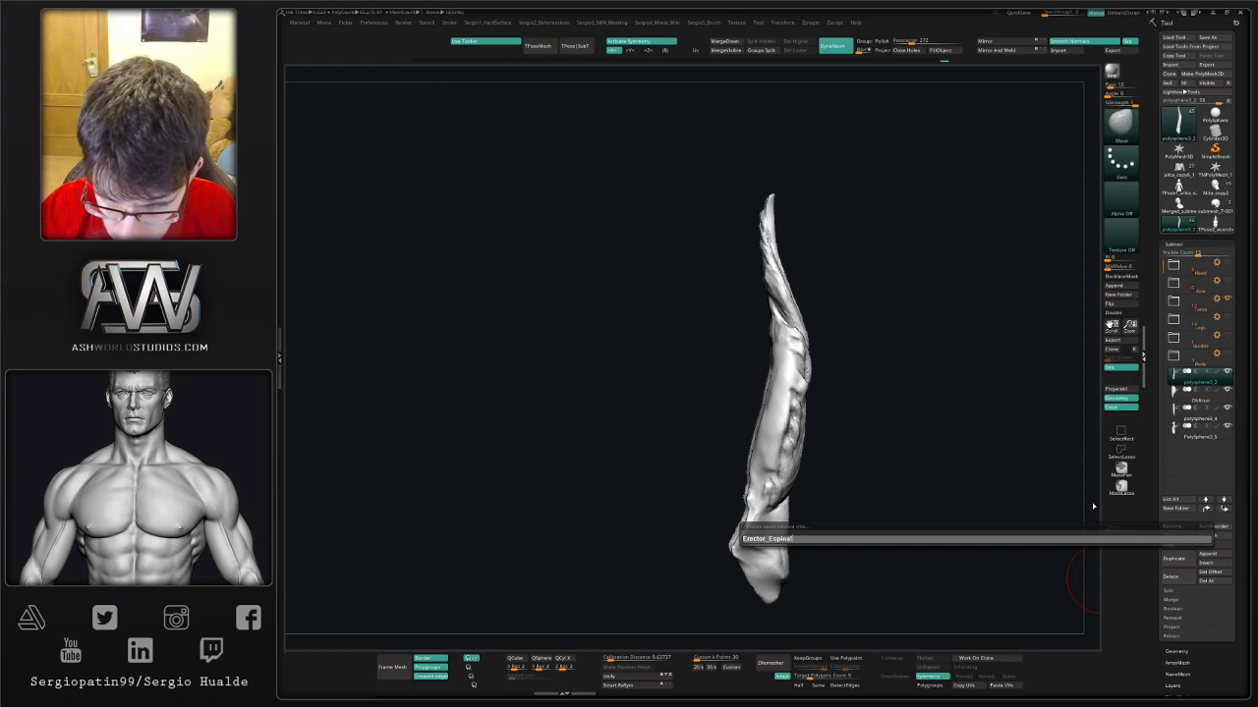
pyautogui.press('Return')
pyautogui.press('Down')
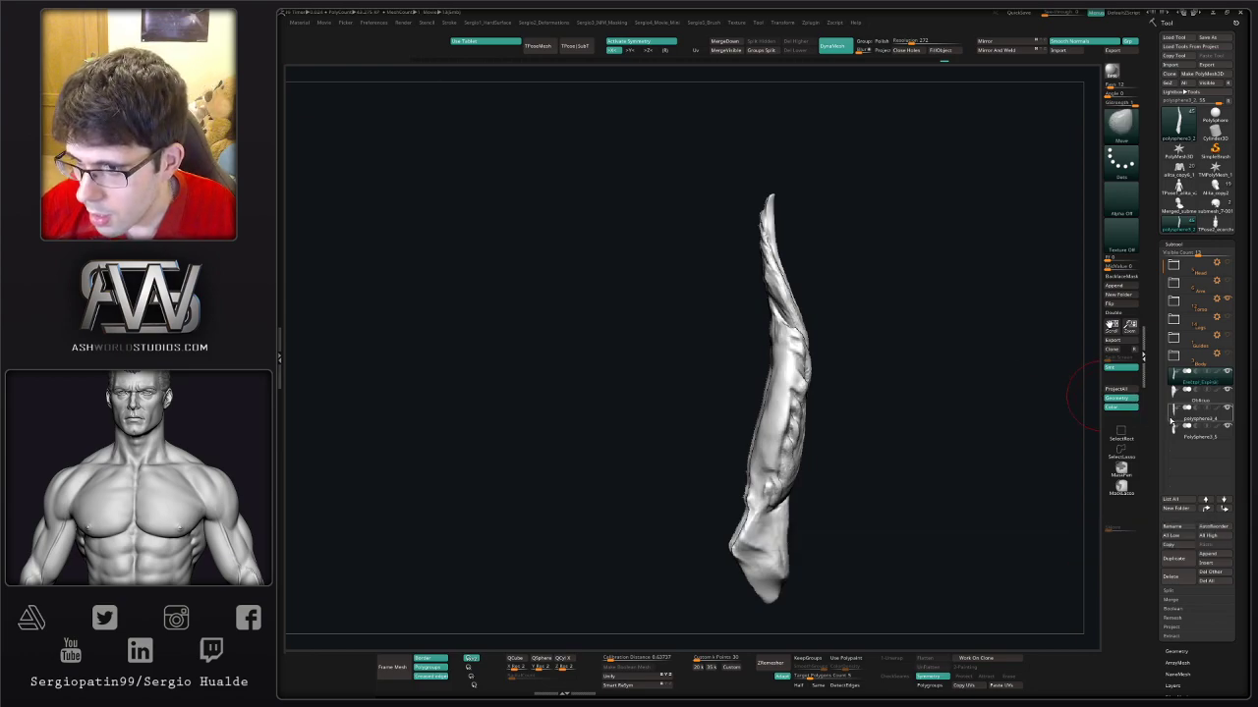
pyautogui.click(1172, 527)
pyautogui.write('Abdo')
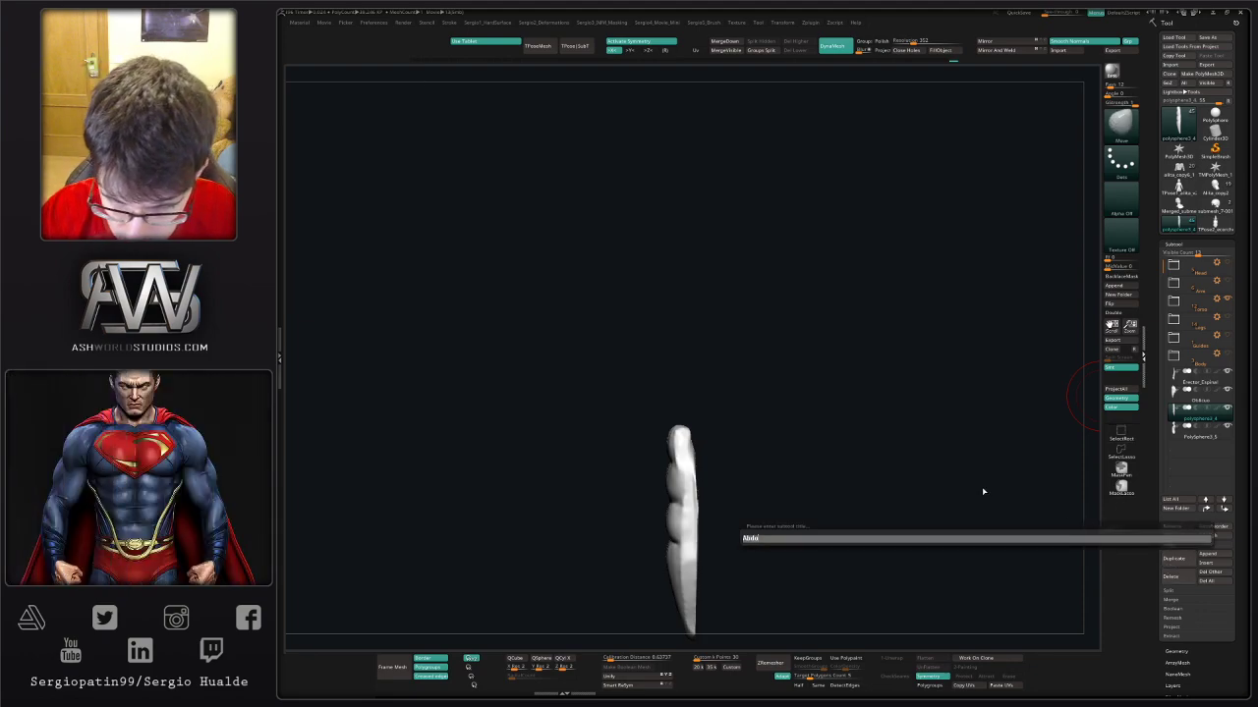
pyautogui.write('mi')
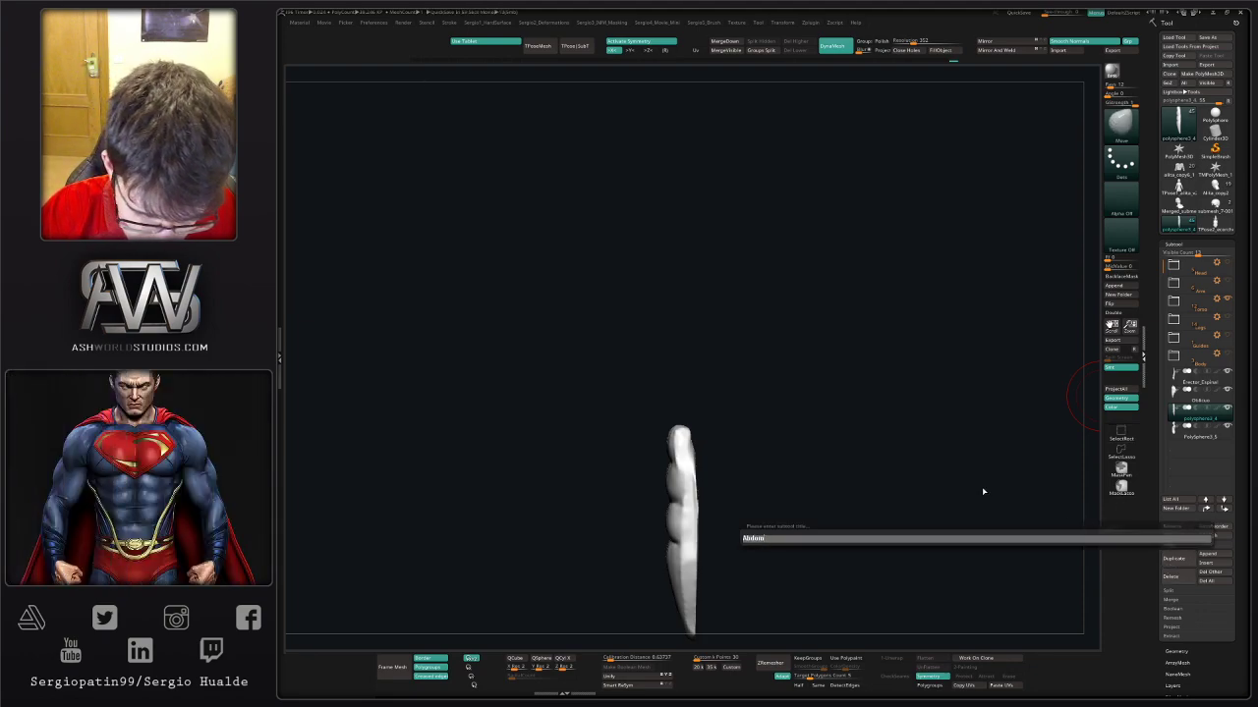
pyautogui.write('nal')
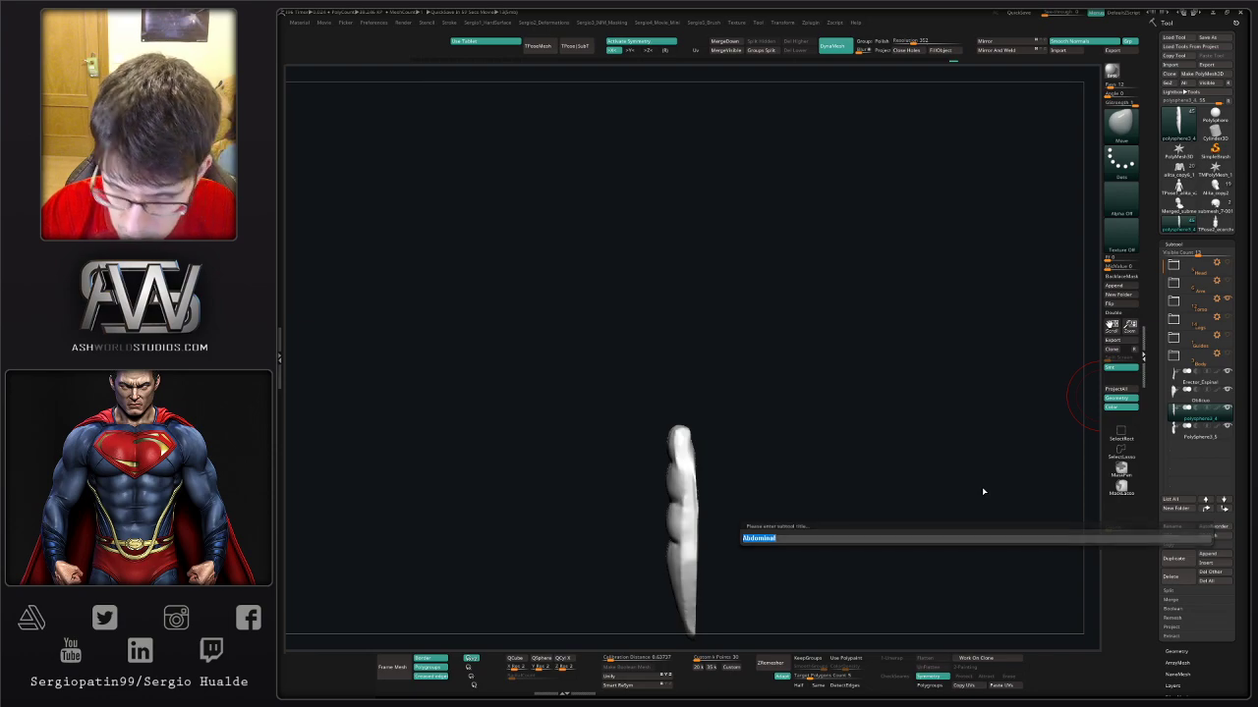
pyautogui.press('Return')
# - Rename the PolySphere3_5 torso subtool to Pectoral_Mayor
pyautogui.click(1199, 434)
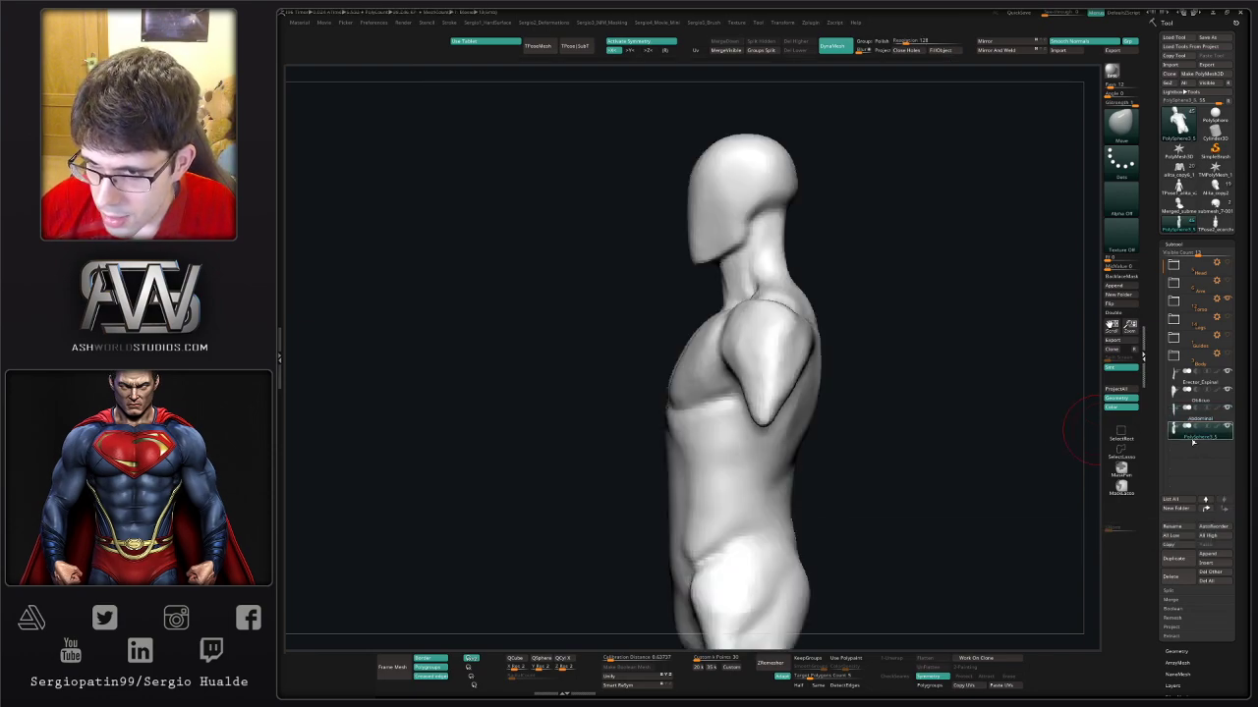
pyautogui.click(1171, 527)
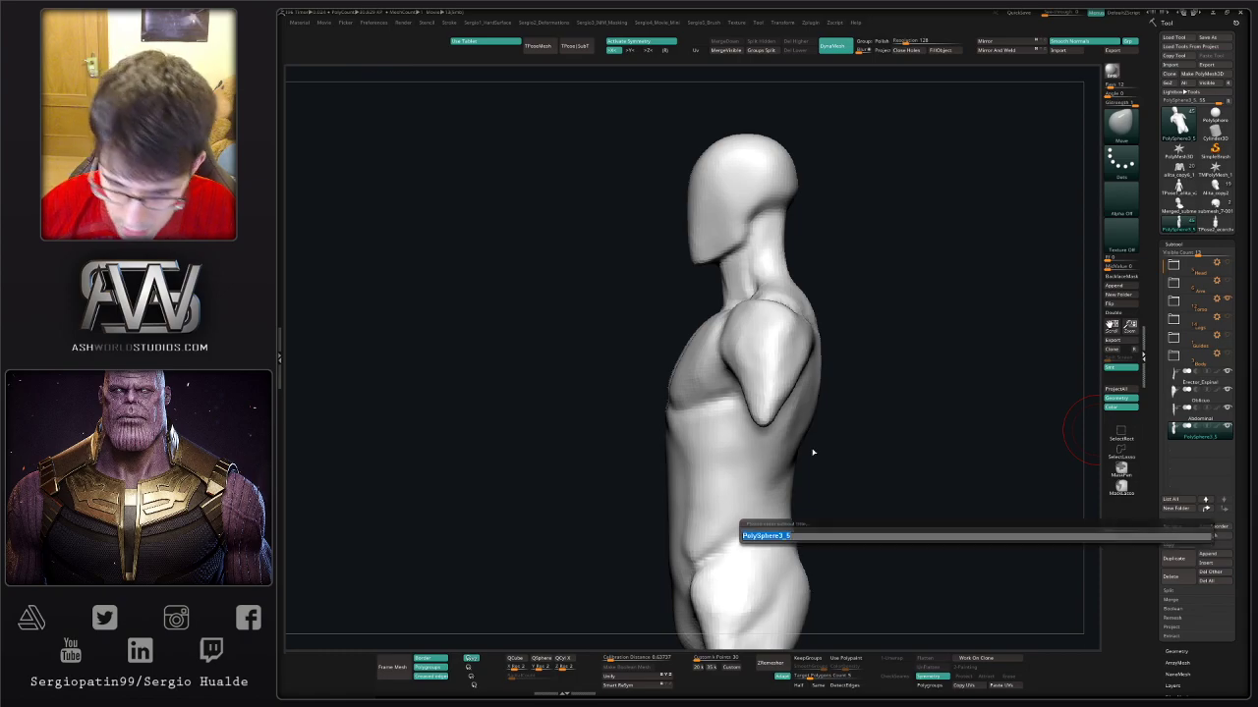
pyautogui.press('shift')
pyautogui.write('Pectoral')
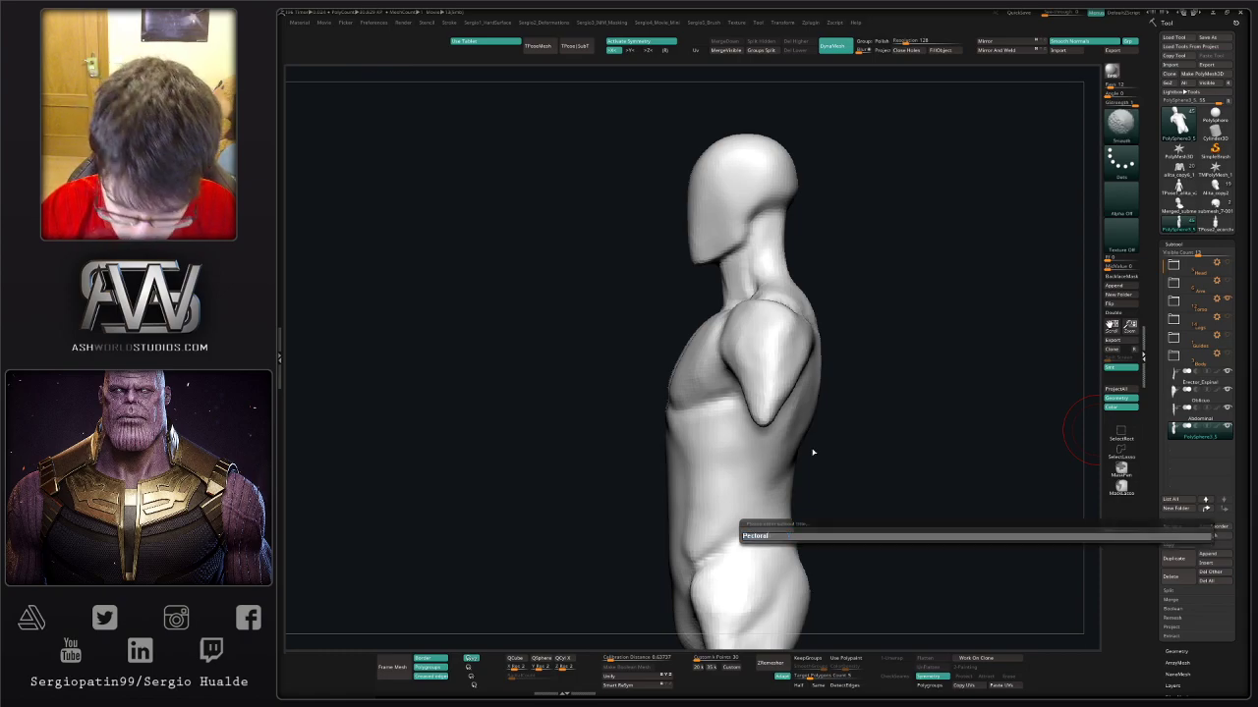
pyautogui.write('_Majo')
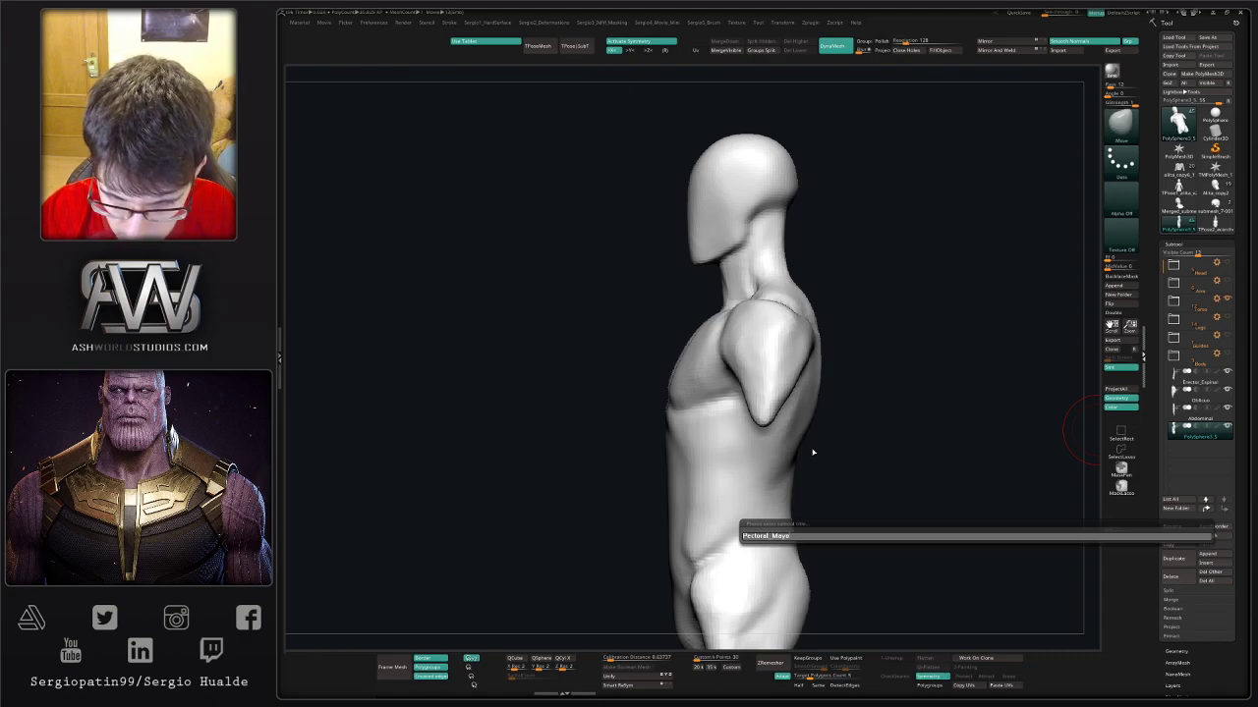
pyautogui.write('r')
pyautogui.press('Return')
# - From a front view, lasso-isolate the chest region and hide the right shoulder flaps
pyautogui.moveTo(904, 377)
pyautogui.mouseDown()
pyautogui.moveTo(930, 392)
pyautogui.moveTo(1067, 402)
pyautogui.mouseUp()
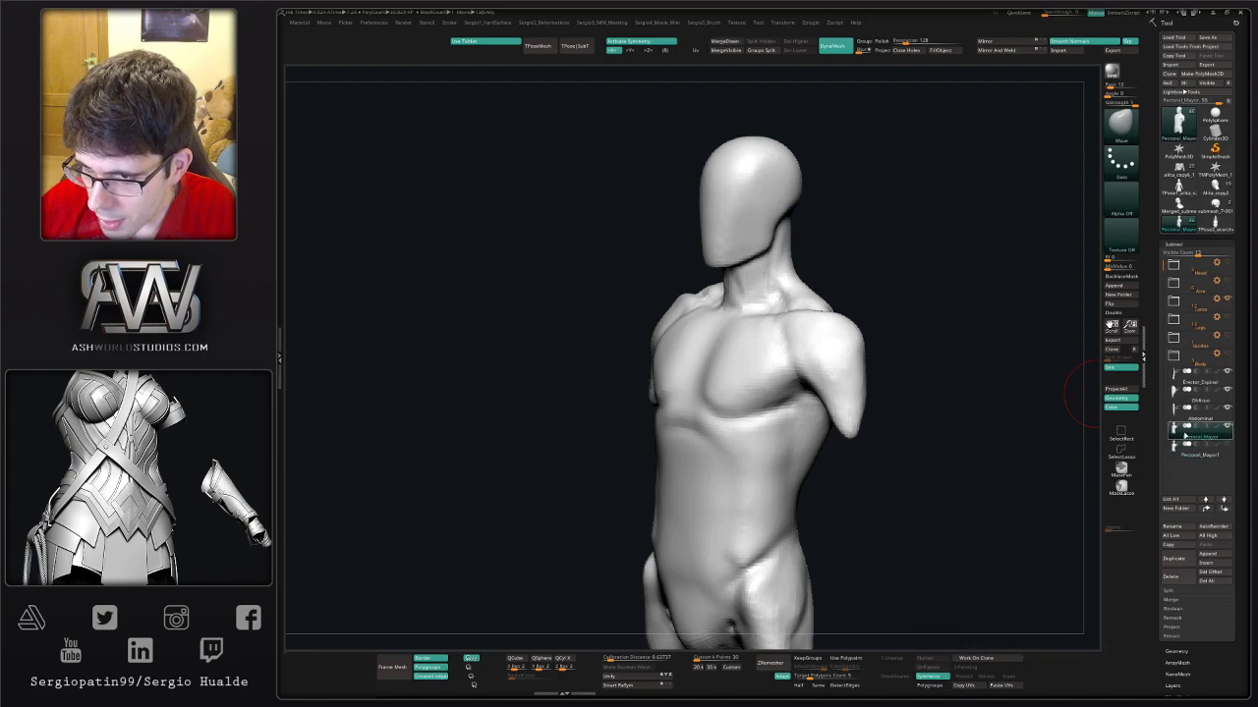
pyautogui.keyDown('shift'); pyautogui.moveTo(744, 379); pyautogui.dragTo(834, 337, button='right'); pyautogui.keyUp('shift')
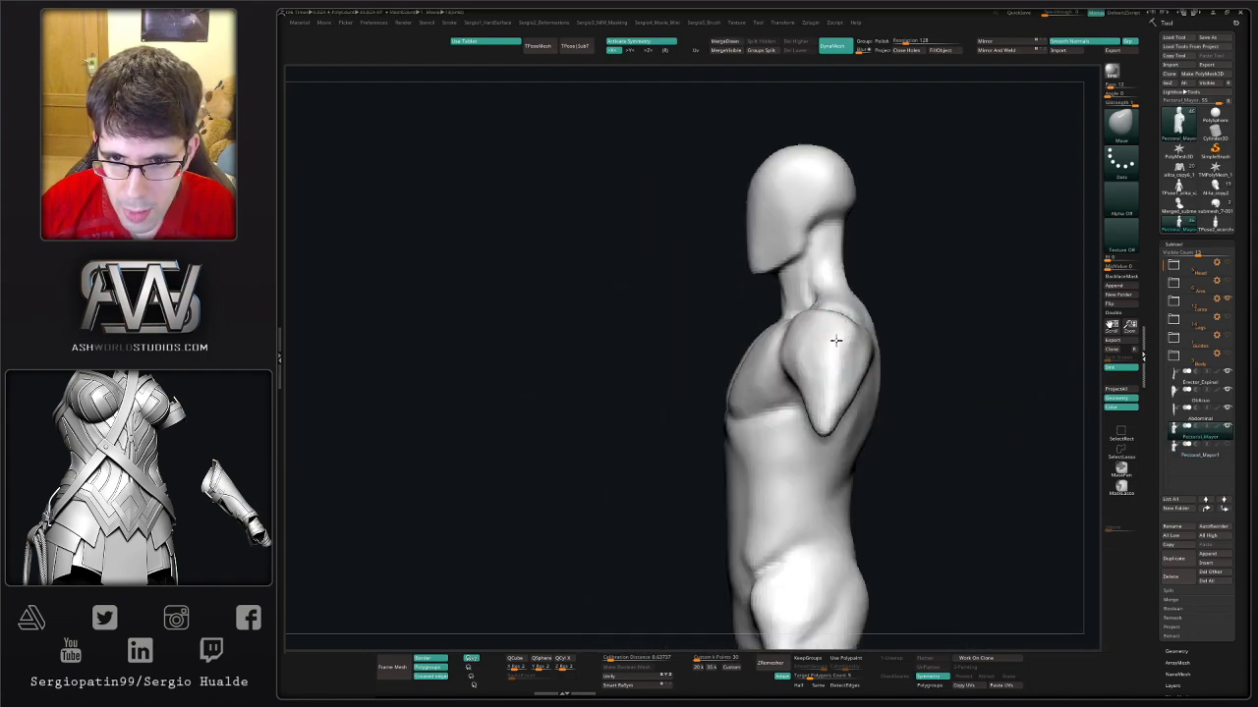
pyautogui.moveTo(698, 326)
pyautogui.keyDown('ctrl'); pyautogui.keyDown('shift'); pyautogui.mouseDown()
pyautogui.moveTo(803, 423)
pyautogui.moveTo(830, 344)
pyautogui.mouseUp(); pyautogui.keyUp('shift'); pyautogui.keyUp('ctrl')
pyautogui.keyDown('shift'); pyautogui.moveTo(830, 344); pyautogui.dragTo(871, 360, button='right'); pyautogui.keyUp('shift')
pyautogui.keyDown('ctrl'); pyautogui.keyDown('alt'); pyautogui.keyDown('shift'); pyautogui.moveTo(861, 360); pyautogui.dragTo(829, 401); pyautogui.keyUp('shift'); pyautogui.keyUp('alt'); pyautogui.keyUp('ctrl')
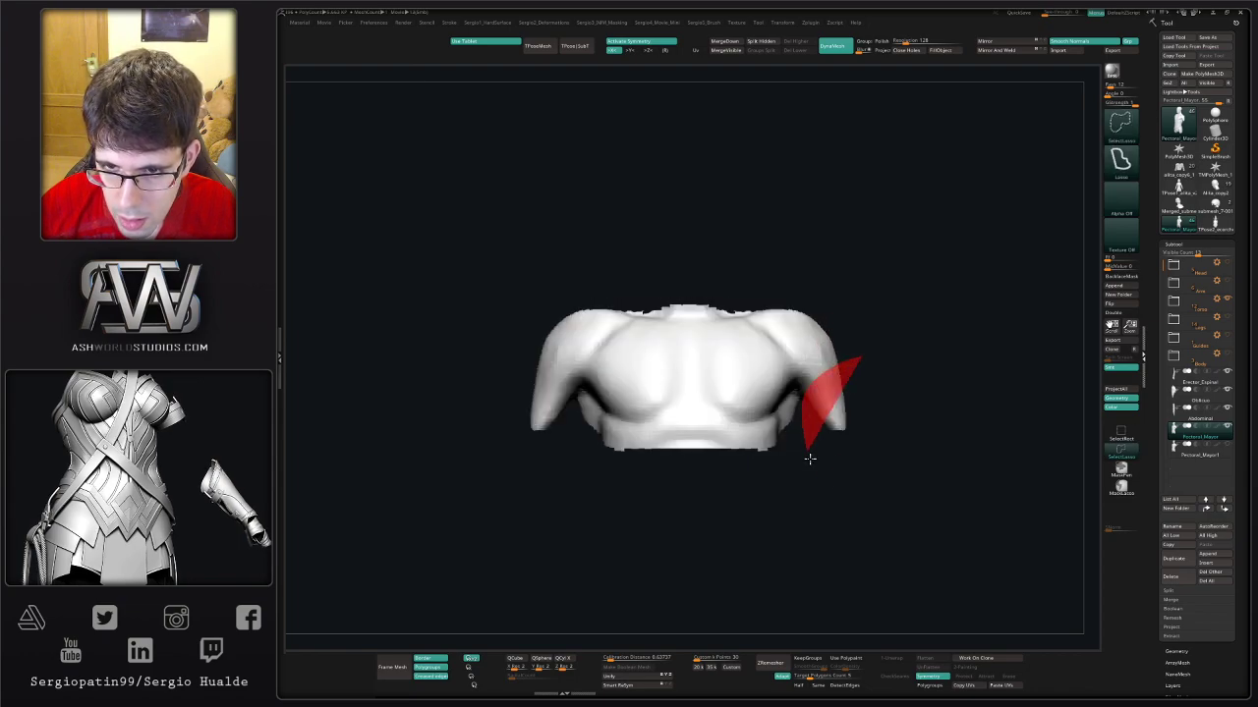
pyautogui.keyDown('shift'); pyautogui.moveTo(828, 401); pyautogui.dragTo(668, 352, button='right'); pyautogui.keyUp('shift')
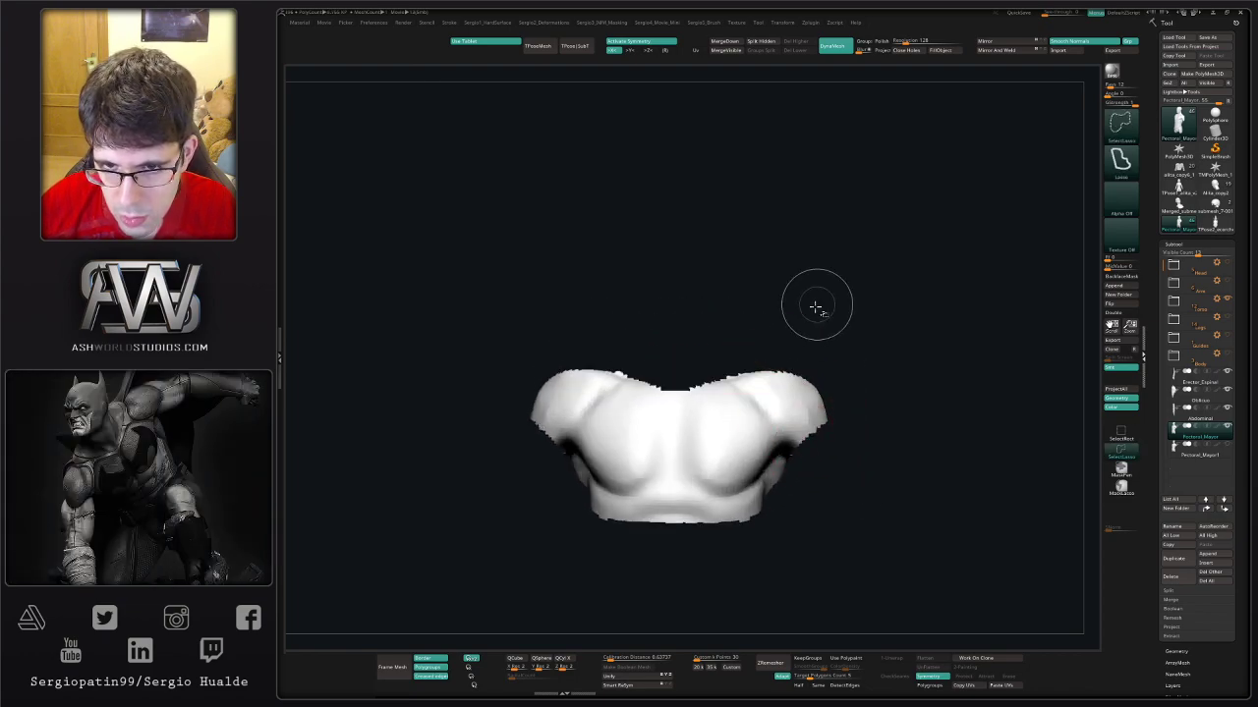
pyautogui.moveTo(795, 416)
pyautogui.keyDown('alt'); pyautogui.mouseDown(button='right')
pyautogui.moveTo(762, 378)
pyautogui.moveTo(775, 364)
pyautogui.mouseUp(button='right'); pyautogui.keyUp('alt')
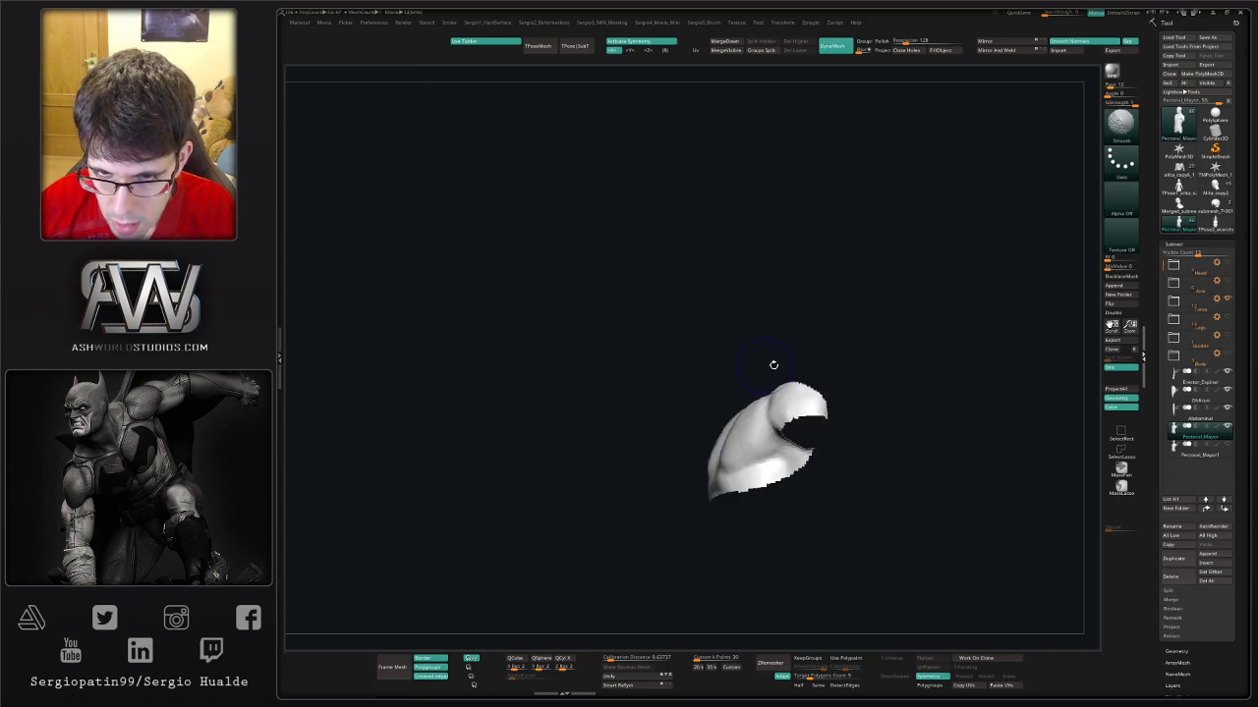
# - Thicken the chest piece into a shell with Panel Loops and smooth its open edge closed
pyautogui.press('h')
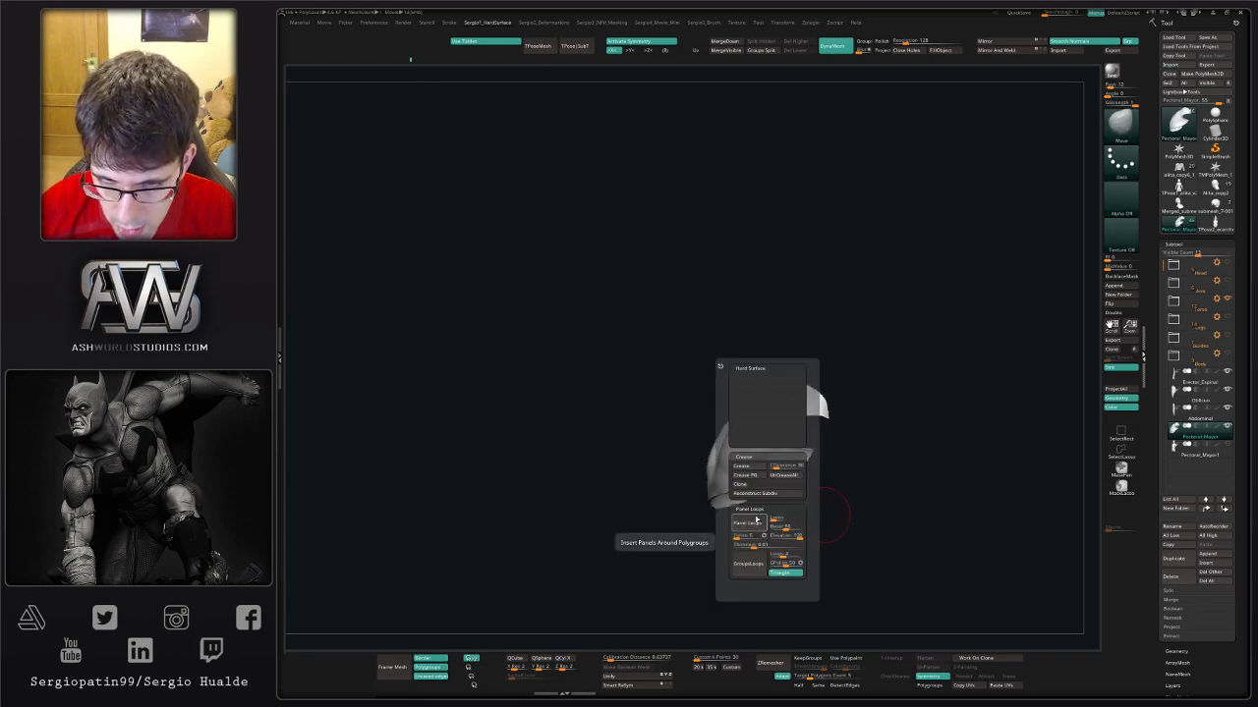
pyautogui.moveTo(755, 546); pyautogui.dragTo(762, 545)
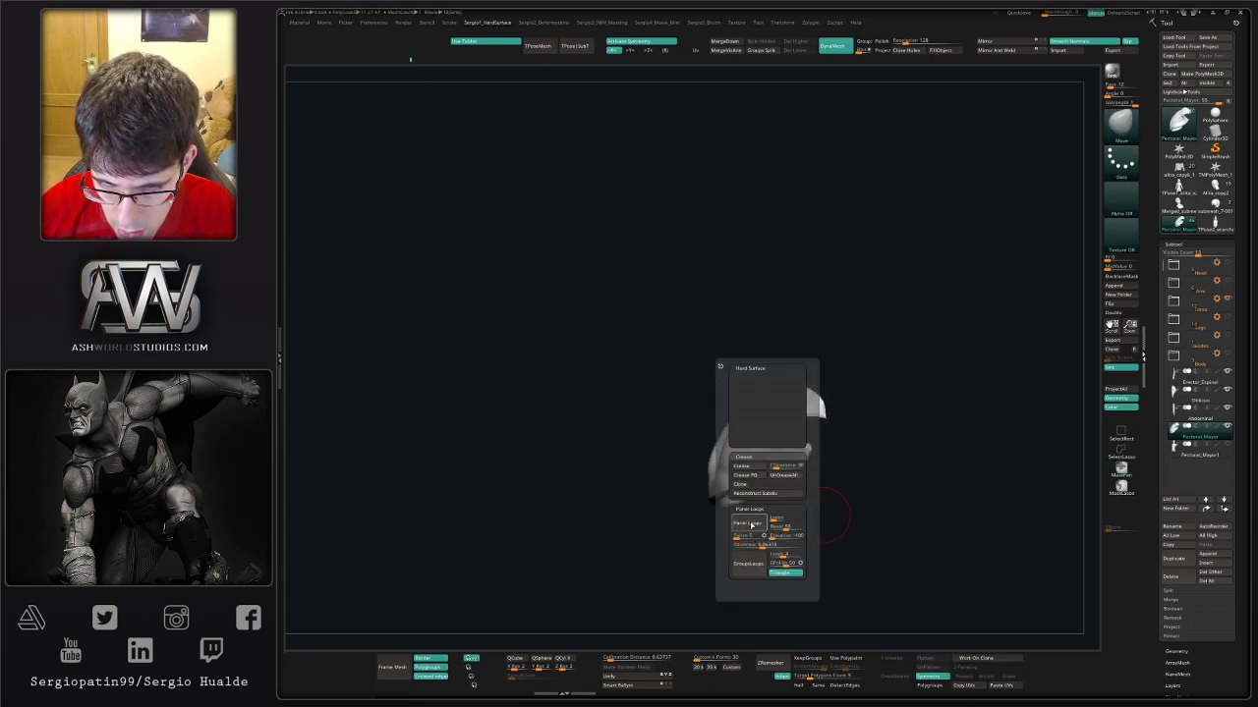
pyautogui.click(749, 524)
pyautogui.moveTo(772, 485); pyautogui.dragTo(743, 467, button='right')
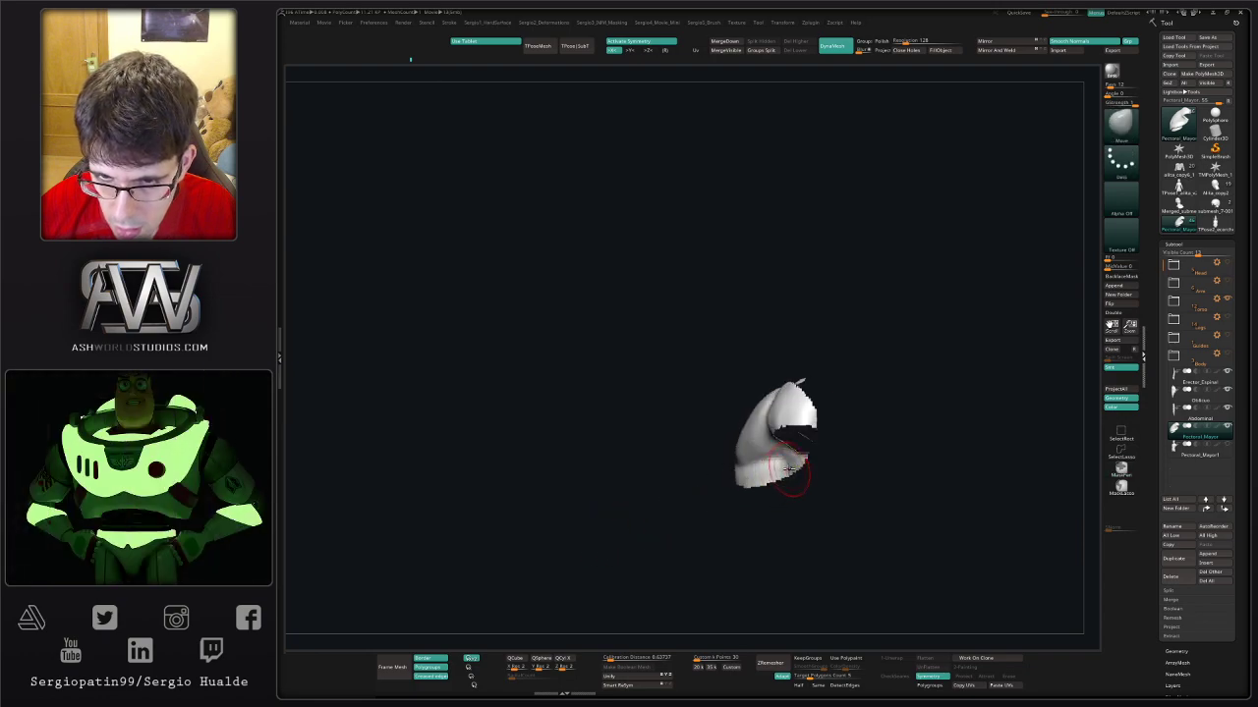
pyautogui.press('h')
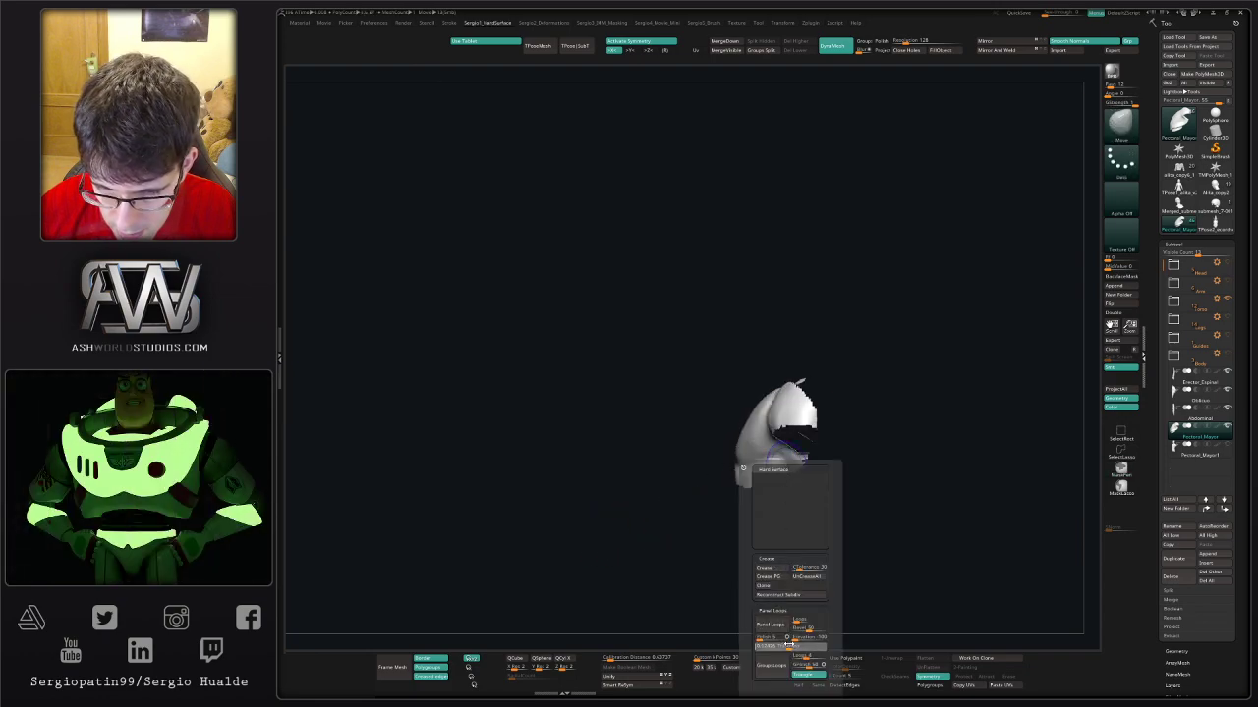
pyautogui.click(773, 624)
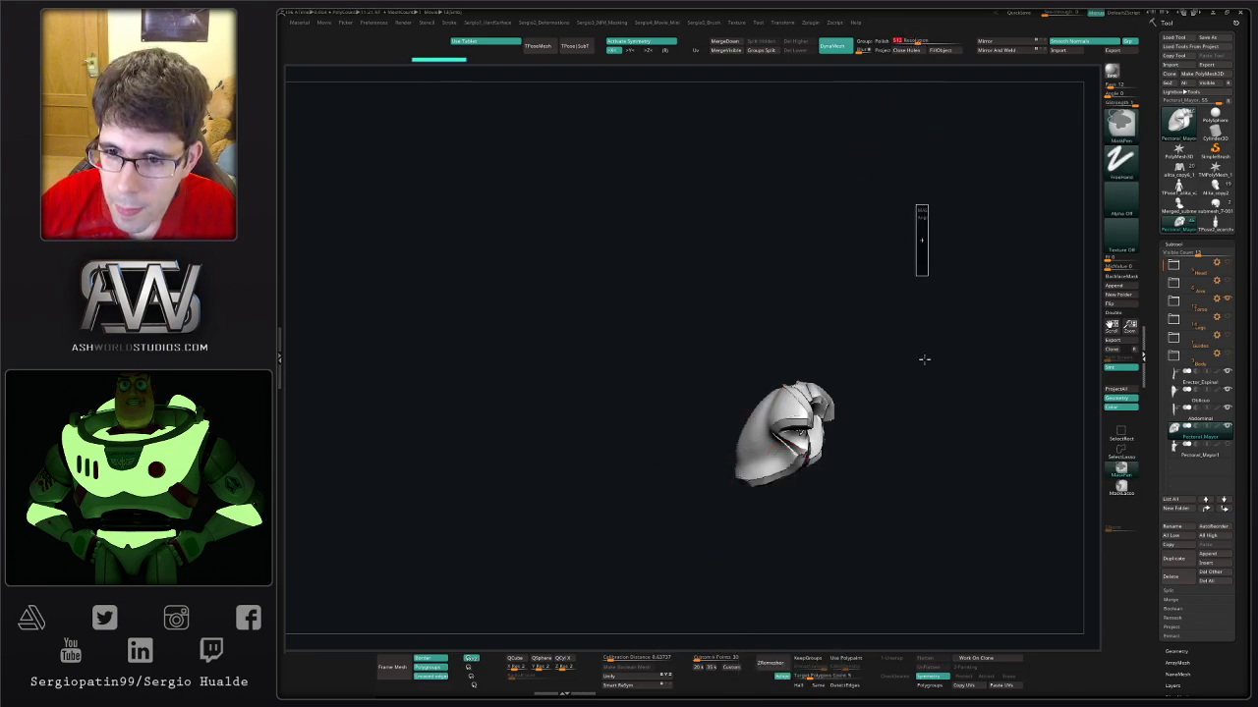
pyautogui.moveTo(923, 357); pyautogui.dragTo(811, 478, button='right')
pyautogui.keyDown('shift'); pyautogui.moveTo(793, 452); pyautogui.dragTo(798, 448); pyautogui.keyUp('shift')
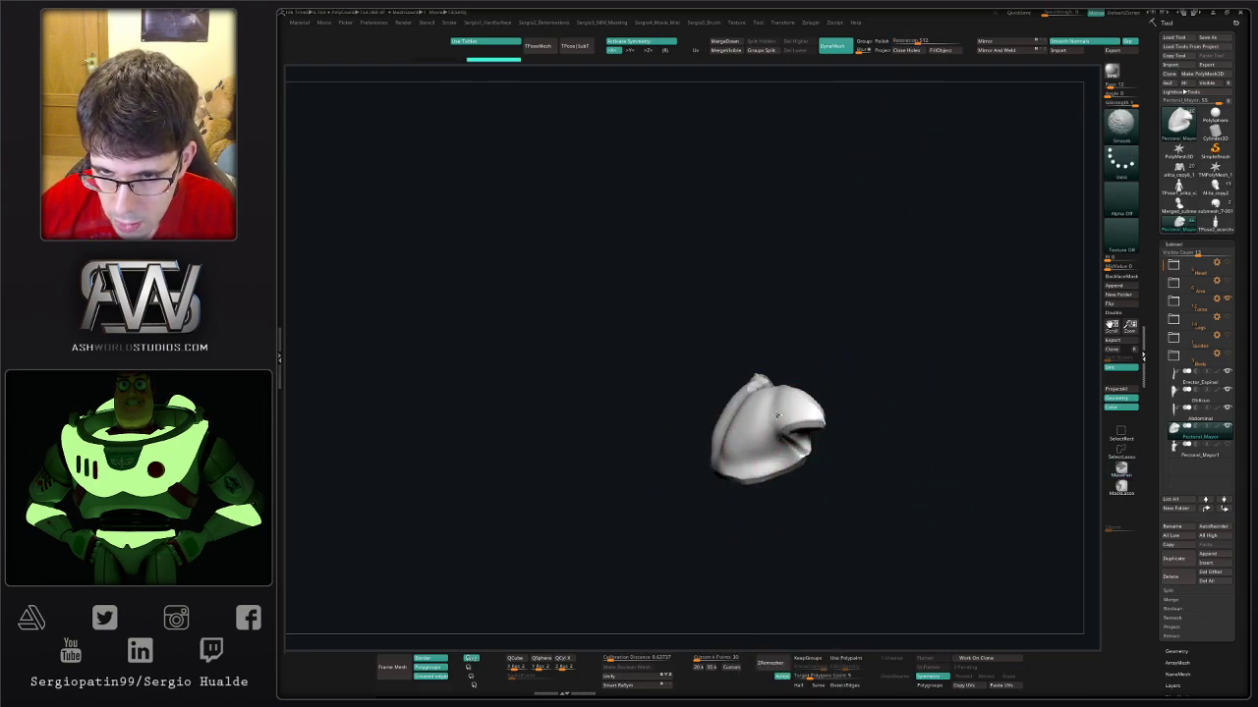
pyautogui.moveTo(769, 394); pyautogui.dragTo(805, 457, button='right')
# - Unhide the mesh, shrink the brush, and press the pectoral in against the ribcage
pyautogui.press('f')
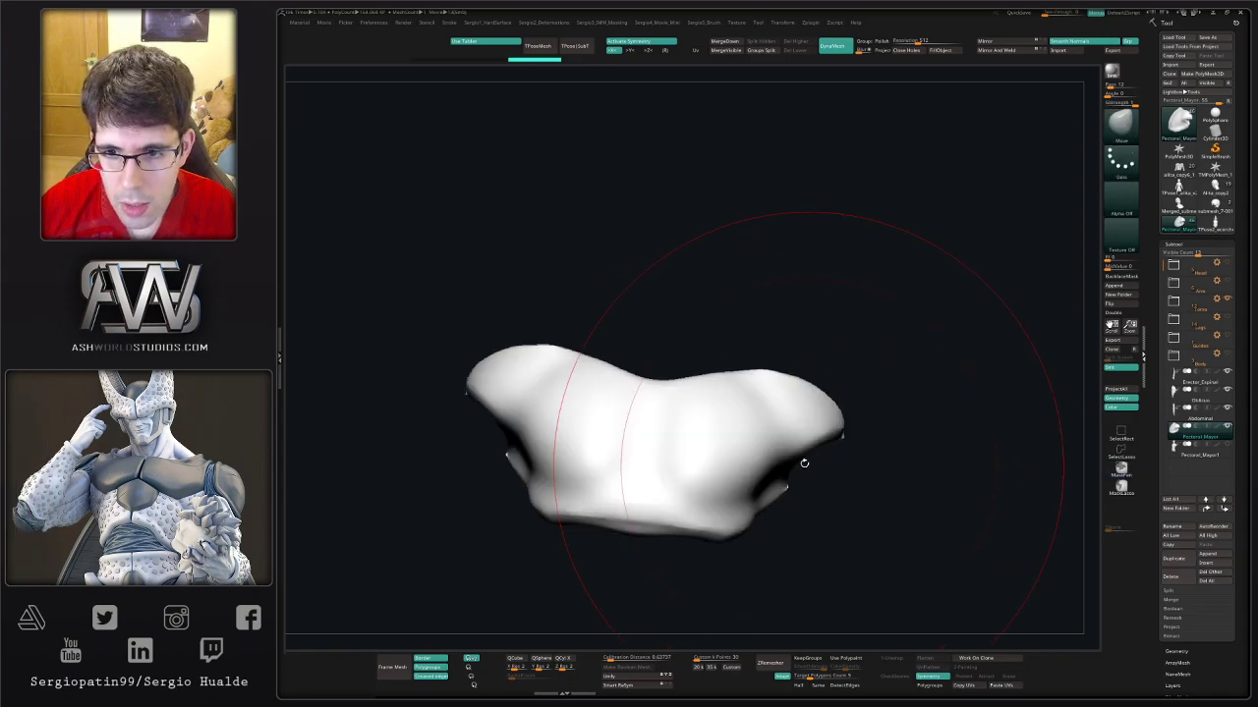
pyautogui.press('s')
pyautogui.moveTo(674, 449)
pyautogui.mouseDown(button='right')
pyautogui.moveTo(674, 399)
pyautogui.moveTo(646, 416)
pyautogui.moveTo(657, 404)
pyautogui.moveTo(671, 429)
pyautogui.mouseUp(button='right')
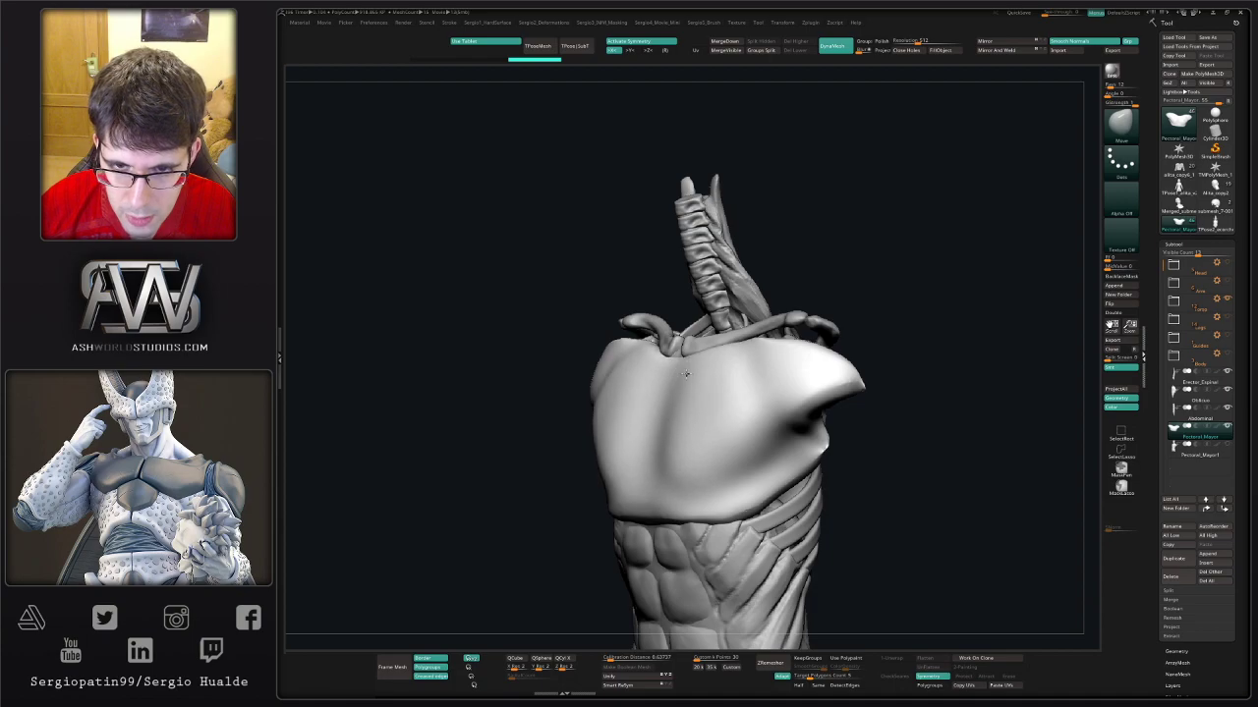
pyautogui.moveTo(671, 430); pyautogui.dragTo(666, 494)
pyautogui.moveTo(666, 494)
pyautogui.mouseDown(button='right')
pyautogui.moveTo(623, 482)
pyautogui.moveTo(638, 444)
pyautogui.moveTo(645, 453)
pyautogui.mouseUp(button='right')
# - Smooth the pectoral along the sternum line and reshape it with the Move brush
pyautogui.press('b')
pyautogui.press('m')
pyautogui.press('v')
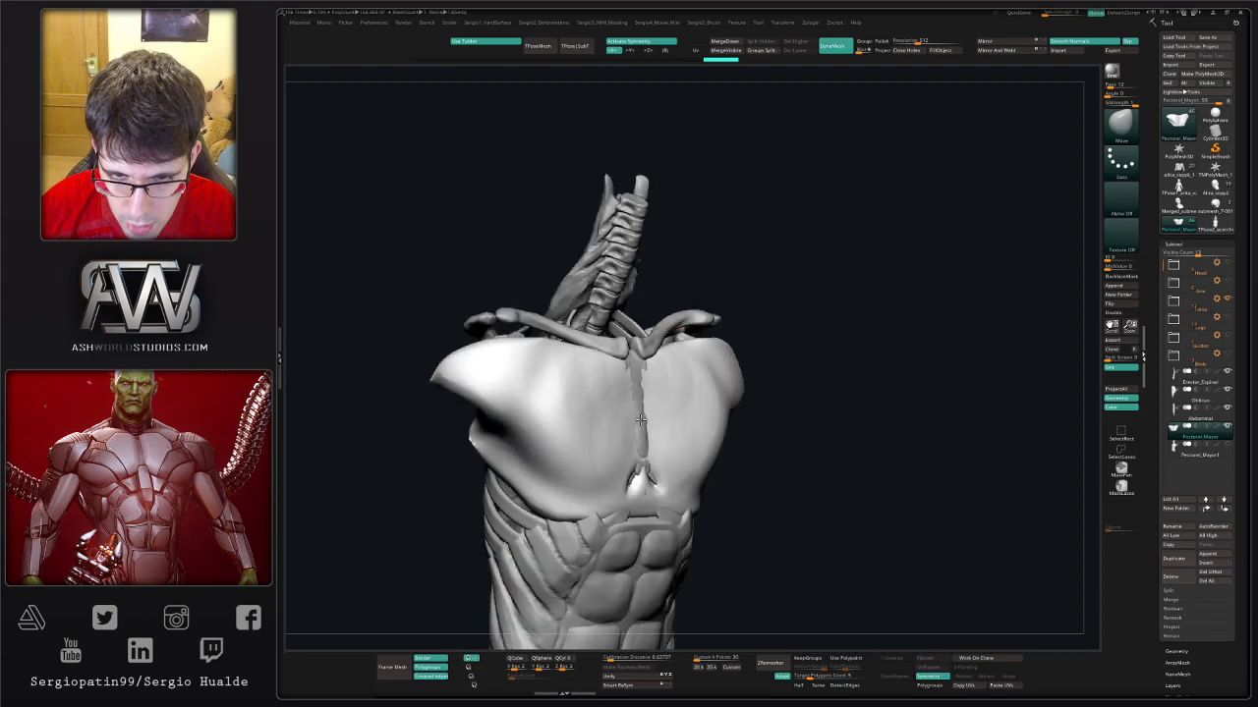
pyautogui.keyDown('shift'); pyautogui.moveTo(631, 383); pyautogui.dragTo(649, 454, button='right'); pyautogui.keyUp('shift')
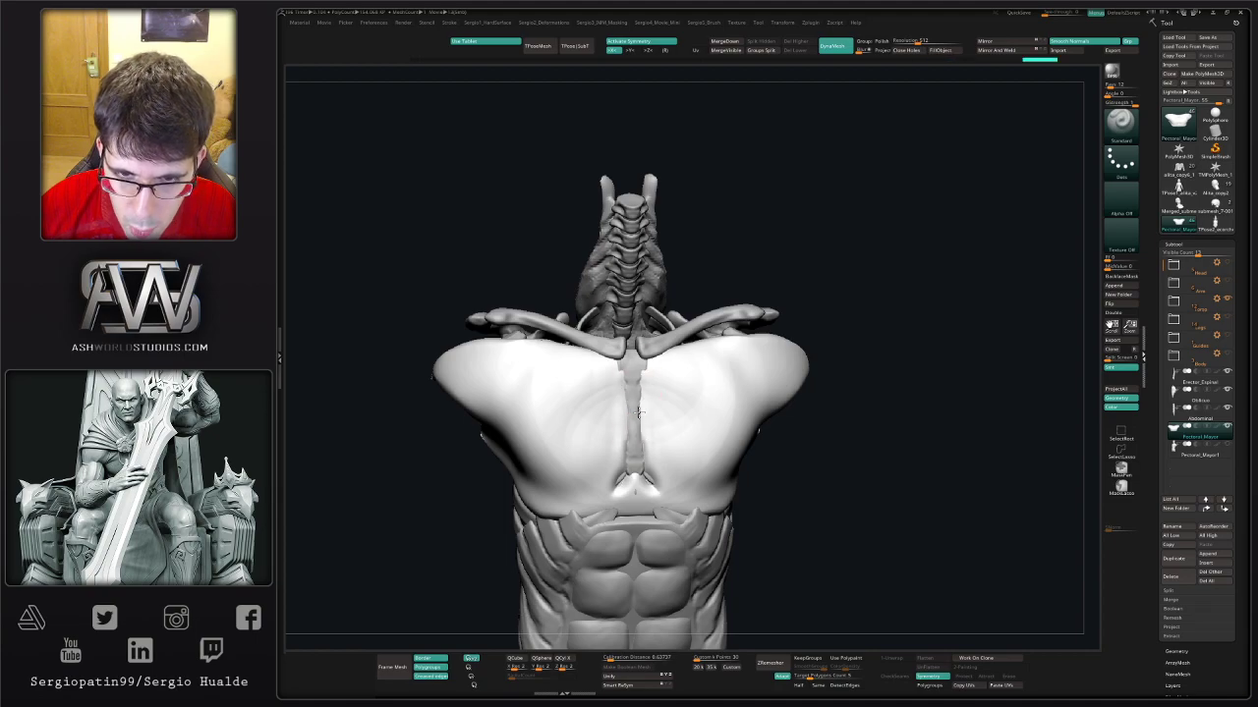
pyautogui.keyDown('alt'); pyautogui.moveTo(639, 413); pyautogui.dragTo(624, 470, button='right'); pyautogui.keyUp('alt')
pyautogui.press('b')
pyautogui.press('m')
pyautogui.press('v')
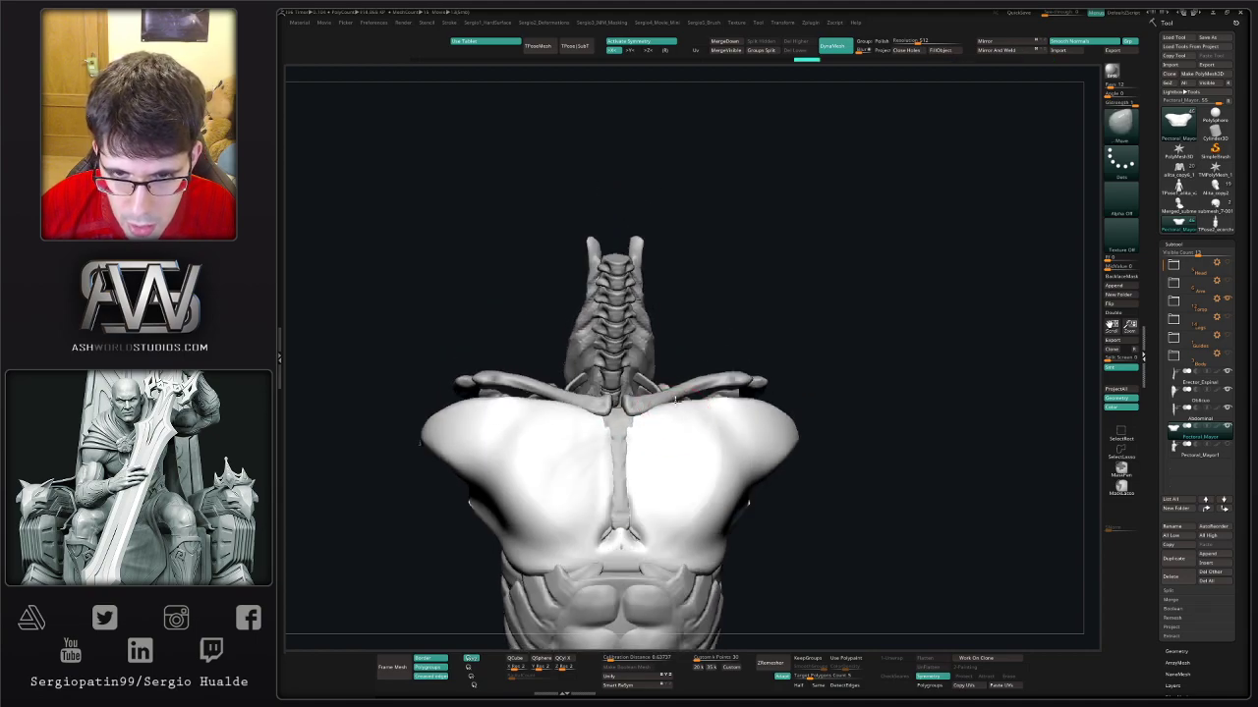
pyautogui.moveTo(675, 398)
pyautogui.mouseDown(button='right')
pyautogui.moveTo(701, 379)
pyautogui.moveTo(680, 439)
pyautogui.moveTo(640, 451)
pyautogui.moveTo(685, 459)
pyautogui.moveTo(601, 436)
pyautogui.mouseUp(button='right')
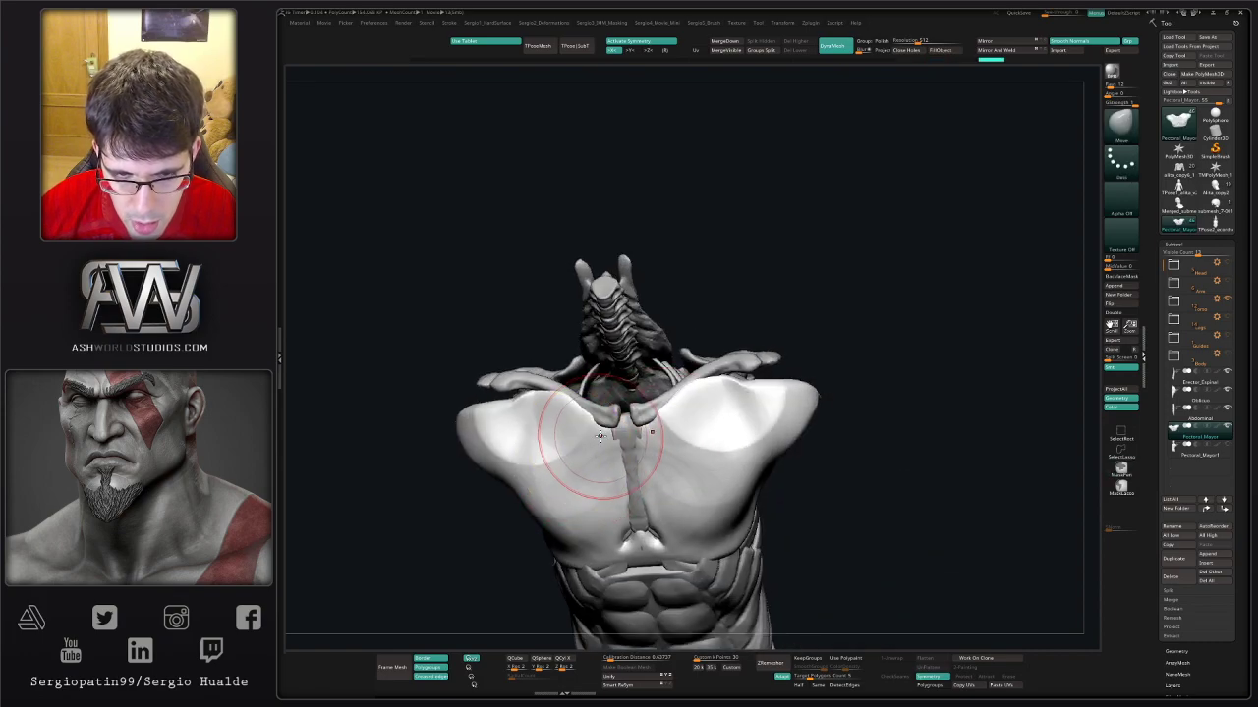
pyautogui.press('space')
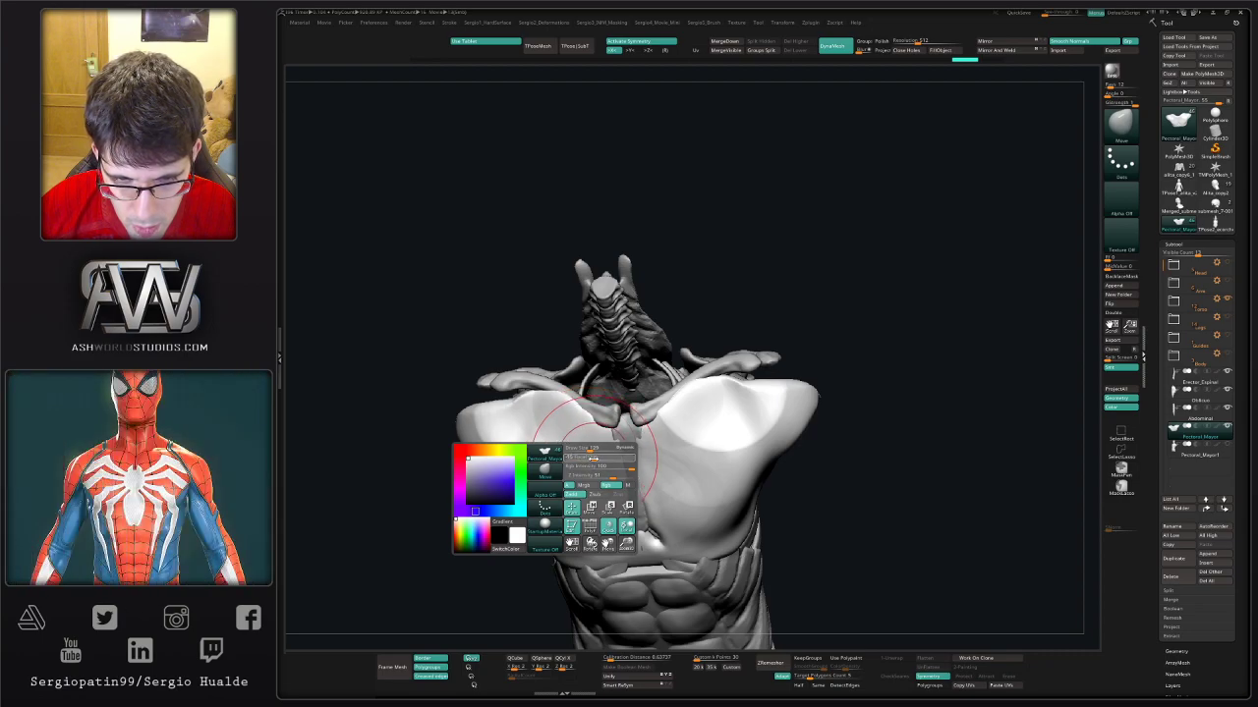
# - Build up clay on the surface just below the sternum
pyautogui.keyDown('shift'); pyautogui.moveTo(533, 492); pyautogui.dragTo(666, 449, button='right'); pyautogui.keyUp('shift')
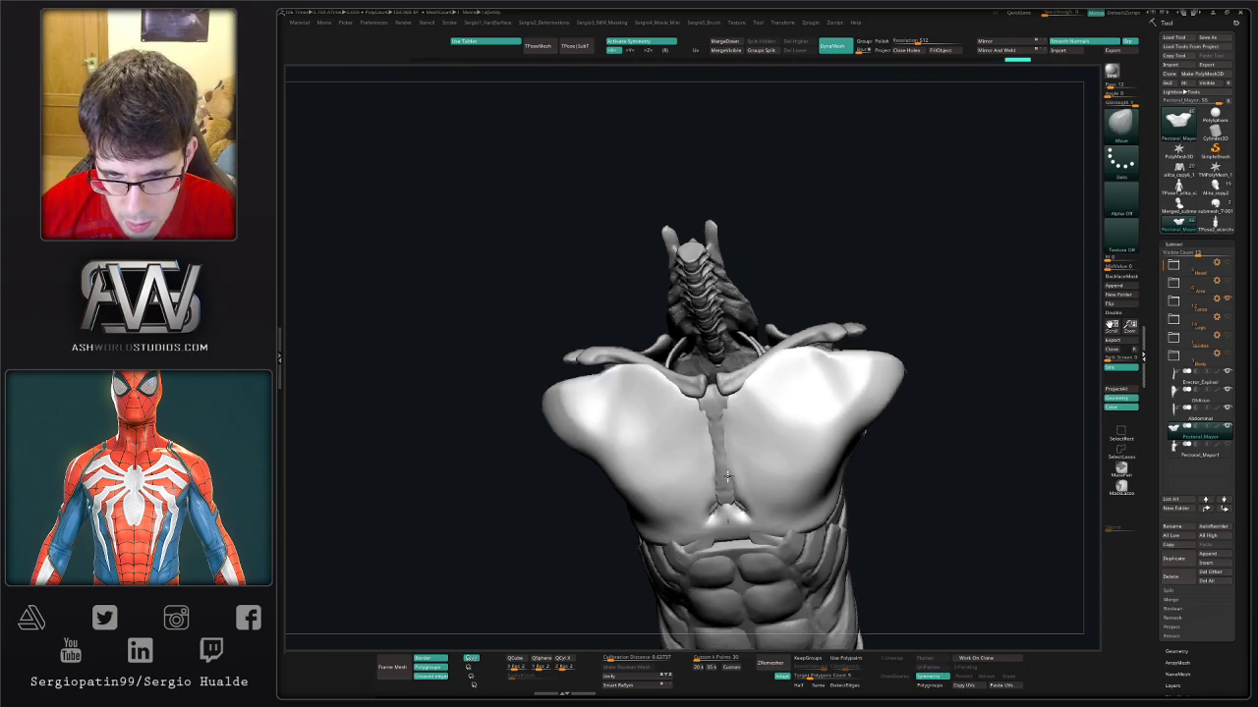
pyautogui.moveTo(658, 512); pyautogui.dragTo(702, 480, button='right')
pyautogui.moveTo(728, 517); pyautogui.dragTo(729, 538)
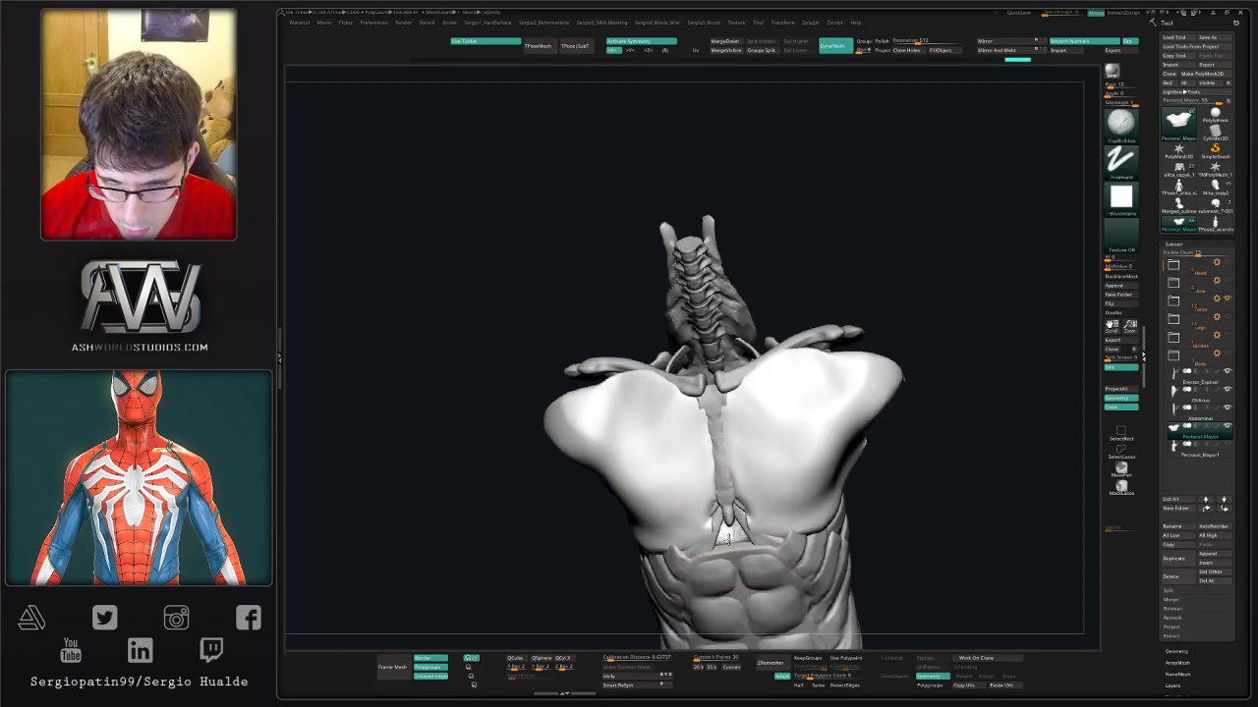
pyautogui.moveTo(722, 516)
pyautogui.keyDown('alt'); pyautogui.mouseDown(button='right')
pyautogui.moveTo(679, 504)
pyautogui.moveTo(716, 471)
pyautogui.mouseUp(button='right'); pyautogui.keyUp('alt')
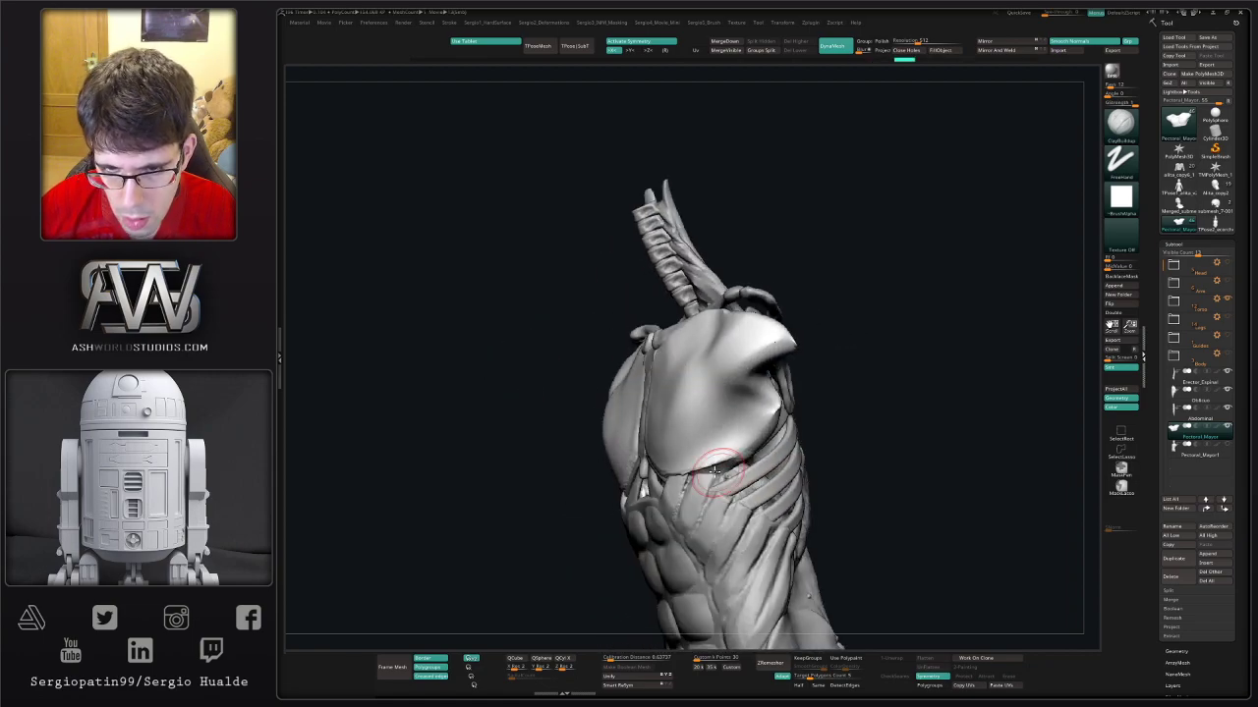
# - Pull the pectoral's side edge back over the ribs so more ribs show
pyautogui.moveTo(776, 412); pyautogui.dragTo(749, 403, button='right')
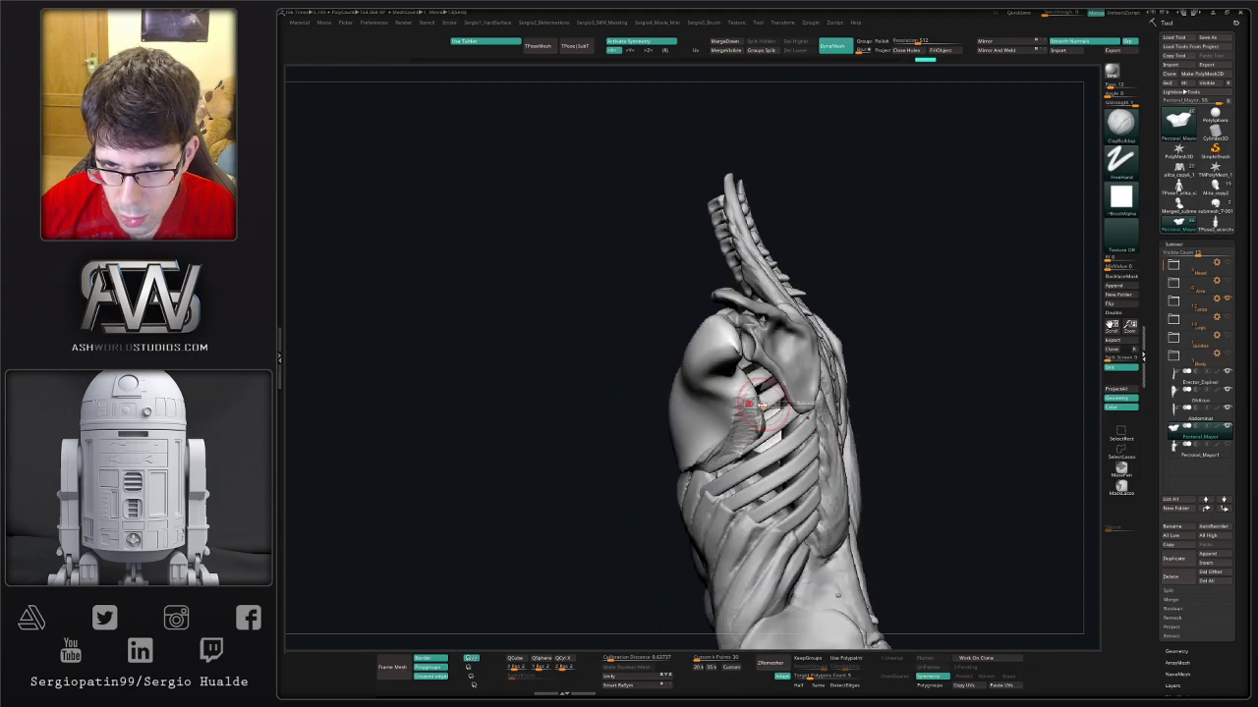
pyautogui.moveTo(749, 403); pyautogui.dragTo(739, 393)
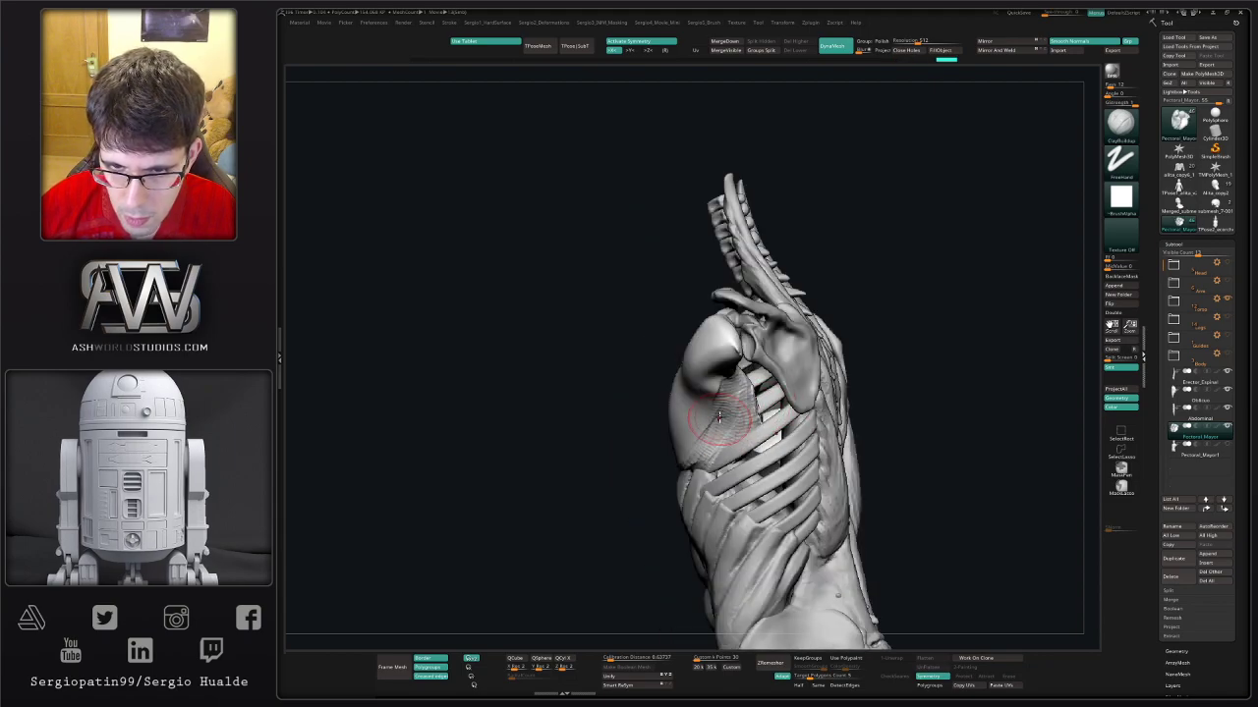
pyautogui.moveTo(719, 417); pyautogui.dragTo(703, 448, button='right')
pyautogui.moveTo(721, 373)
pyautogui.mouseDown(button='right')
pyautogui.moveTo(678, 427)
pyautogui.moveTo(703, 430)
pyautogui.mouseUp(button='right')
pyautogui.moveTo(719, 382); pyautogui.dragTo(732, 357, button='right')
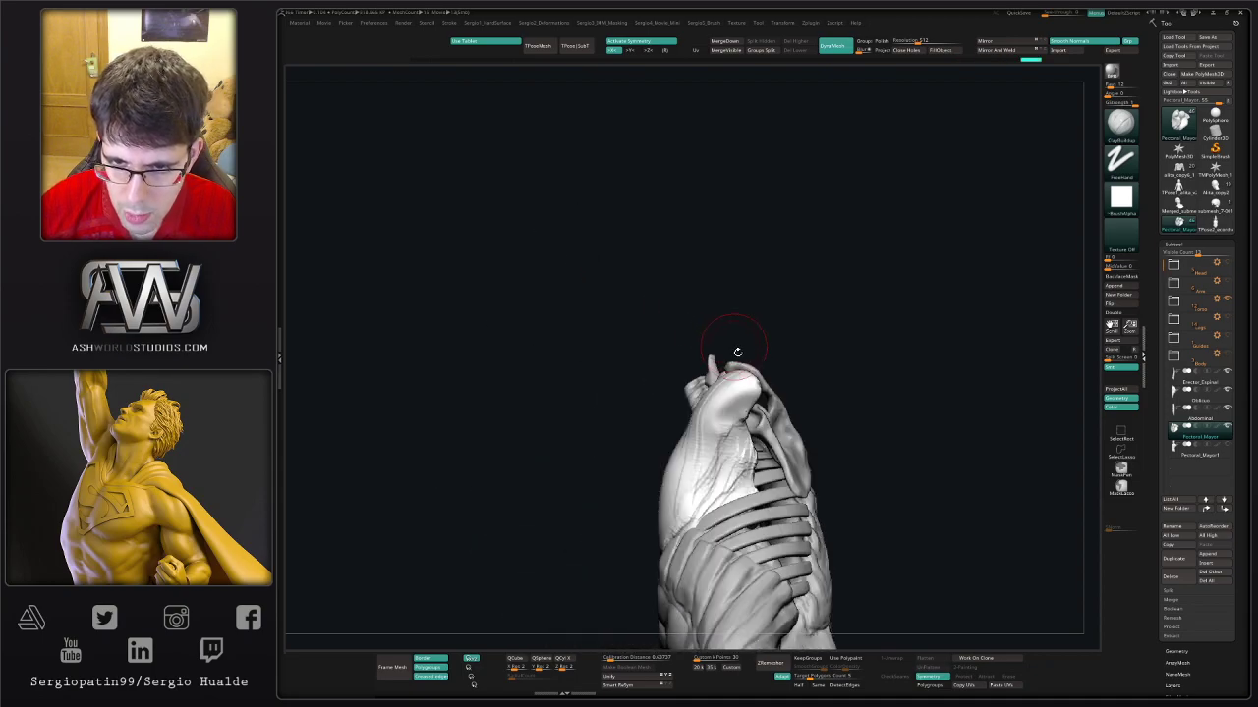
pyautogui.press('b')
pyautogui.press('m')
pyautogui.press('v')
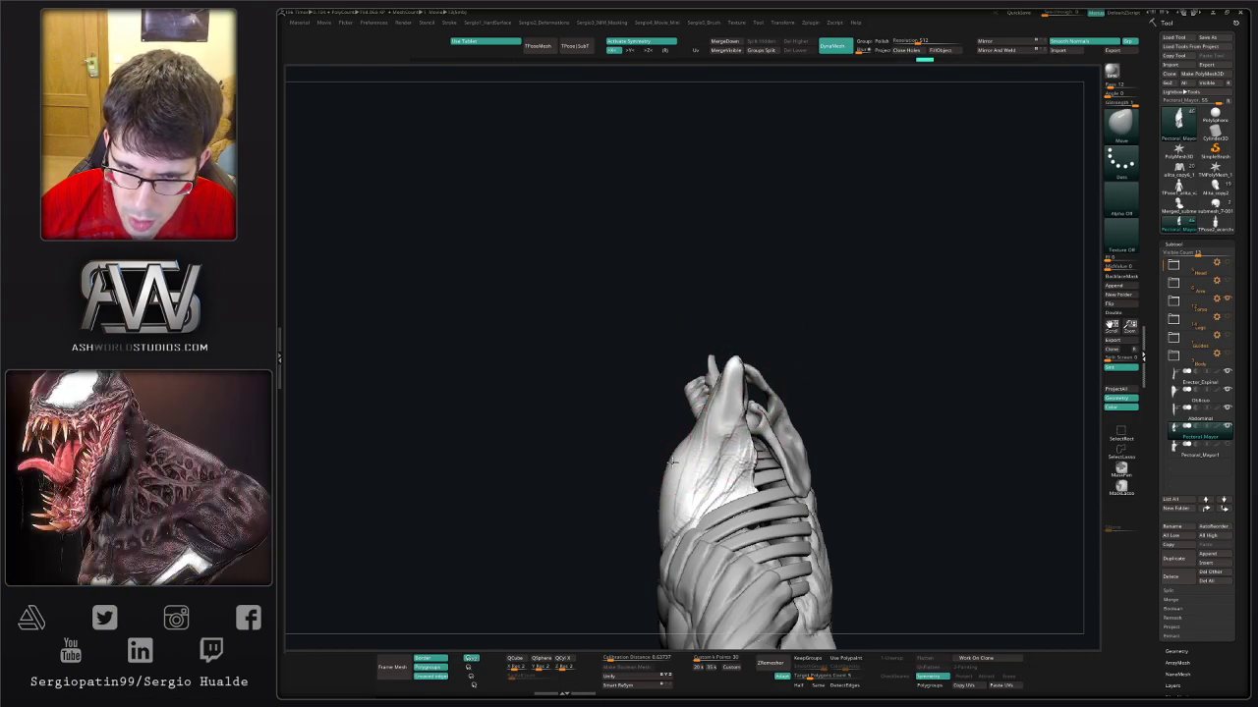
# - Switch to the TrimDynamic brush with the torso in a zoomed front view
pyautogui.moveTo(707, 408); pyautogui.dragTo(668, 478, button='right')
pyautogui.press('b')
pyautogui.press('t')
pyautogui.press('d')
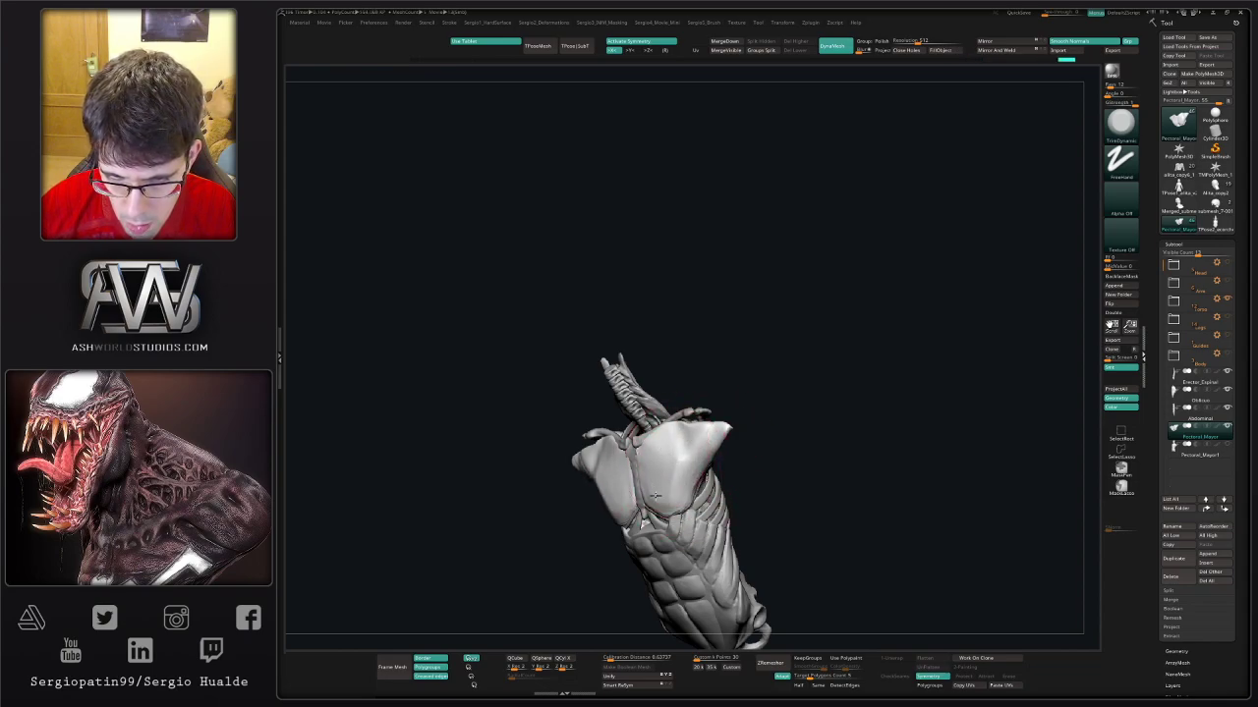
pyautogui.keyDown('shift'); pyautogui.moveTo(655, 497); pyautogui.dragTo(686, 458, button='right'); pyautogui.keyUp('shift')
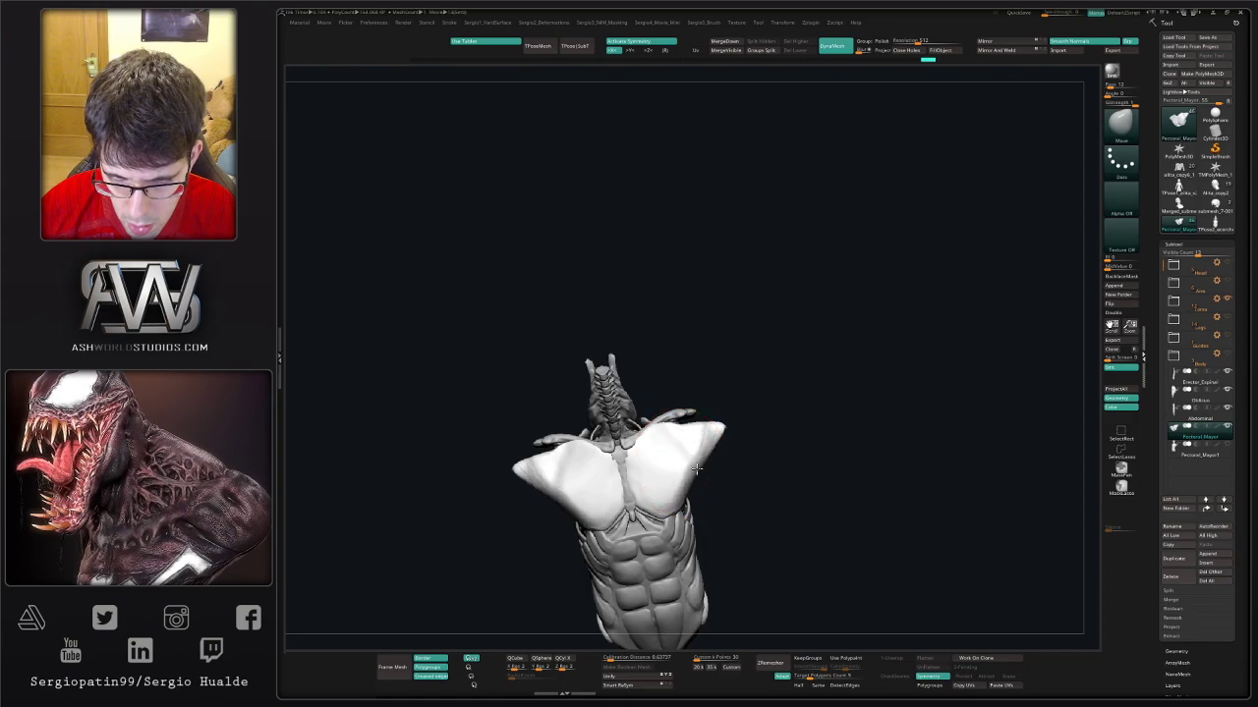
pyautogui.moveTo(681, 462)
pyautogui.keyDown('alt'); pyautogui.mouseDown(button='right')
pyautogui.moveTo(715, 476)
pyautogui.moveTo(754, 418)
pyautogui.moveTo(752, 432)
pyautogui.moveTo(709, 431)
pyautogui.mouseUp(button='right'); pyautogui.keyUp('alt')
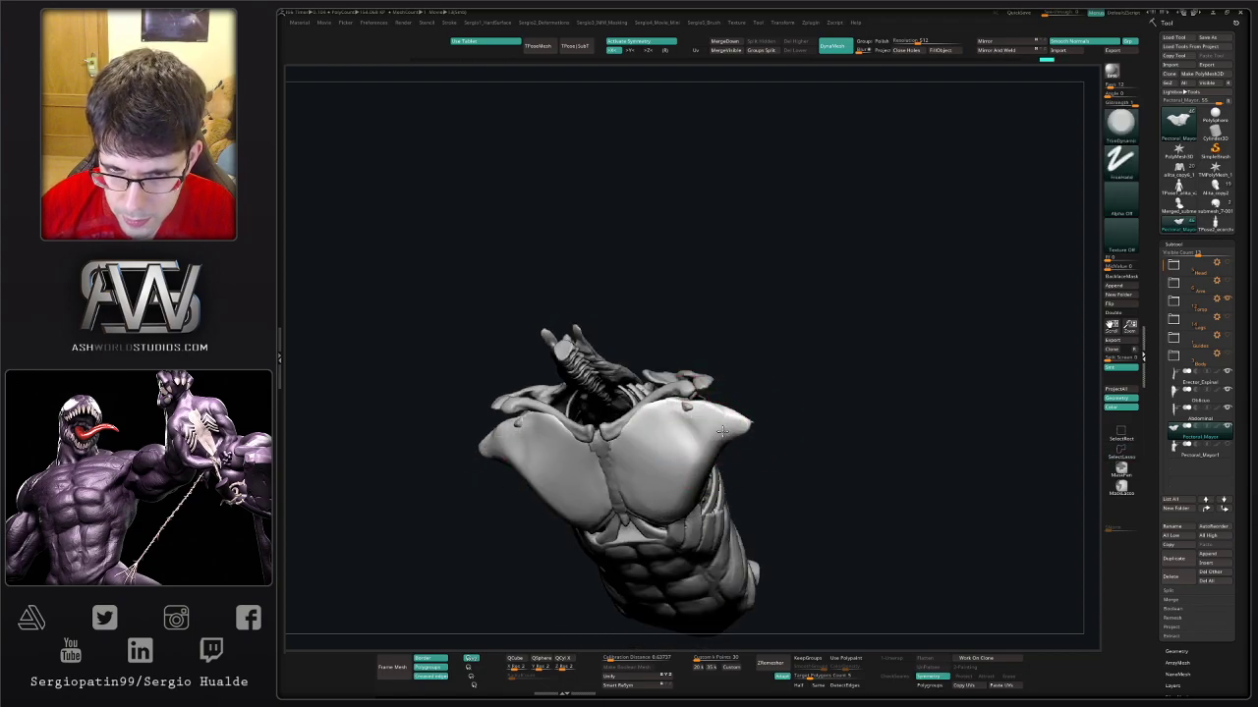
# - Reduce the Move brush size and turn the torso to a side view of the ribcage
pyautogui.moveTo(652, 478)
pyautogui.keyDown('shift'); pyautogui.mouseDown(button='right')
pyautogui.moveTo(726, 413)
pyautogui.moveTo(775, 412)
pyautogui.mouseUp(button='right'); pyautogui.keyUp('shift')
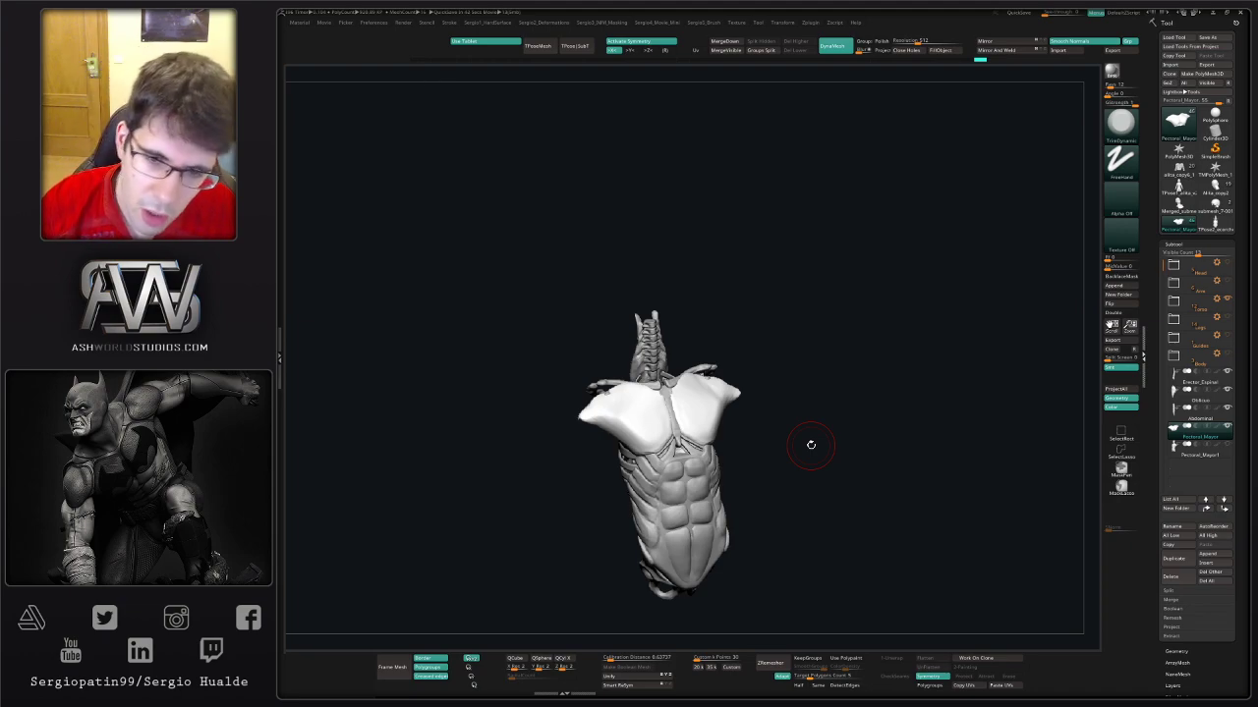
pyautogui.moveTo(794, 298); pyautogui.dragTo(786, 393)
pyautogui.scroll(3, 709, 447)
pyautogui.press('shift')
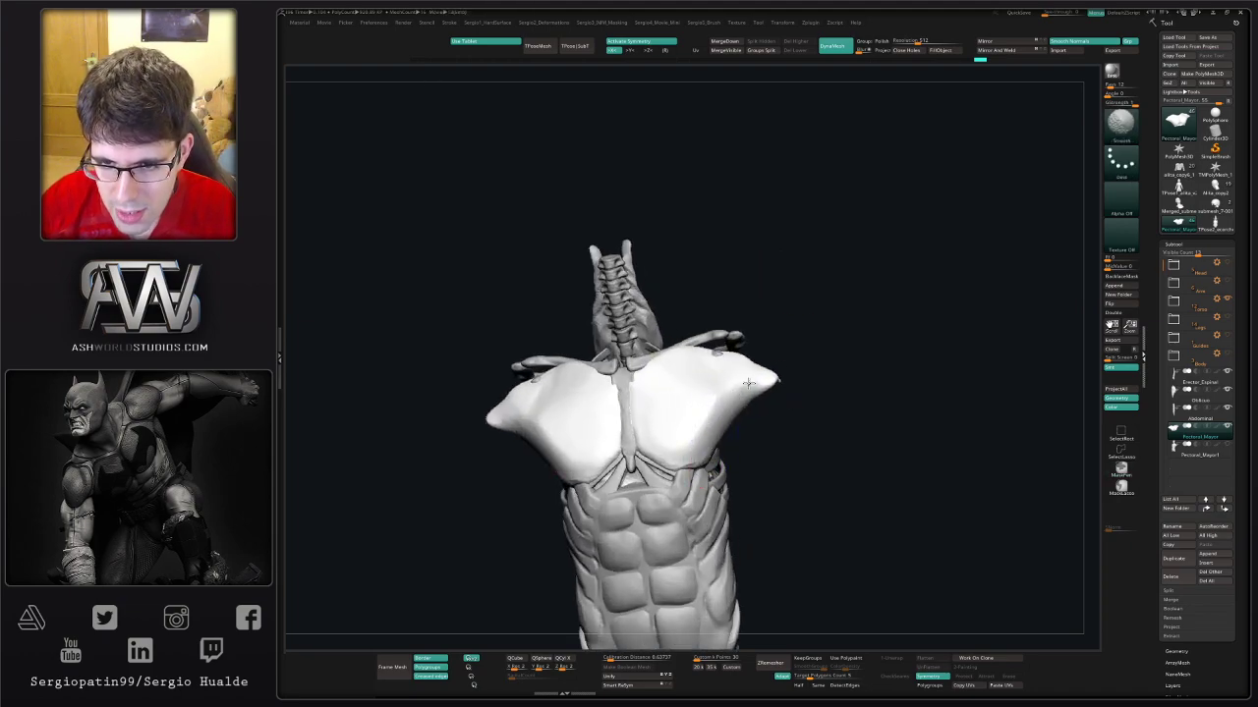
pyautogui.press('b')
pyautogui.press('m')
pyautogui.press('v')
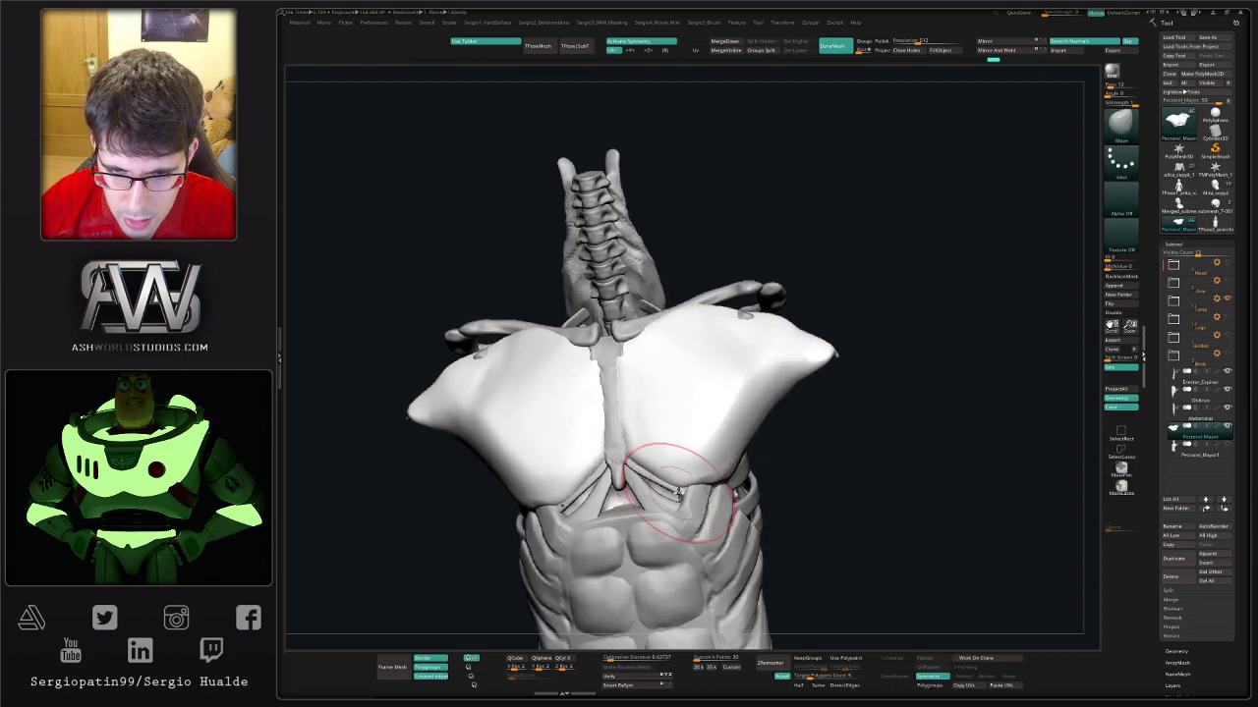
pyautogui.press('s')
pyautogui.moveTo(674, 480); pyautogui.dragTo(692, 485)
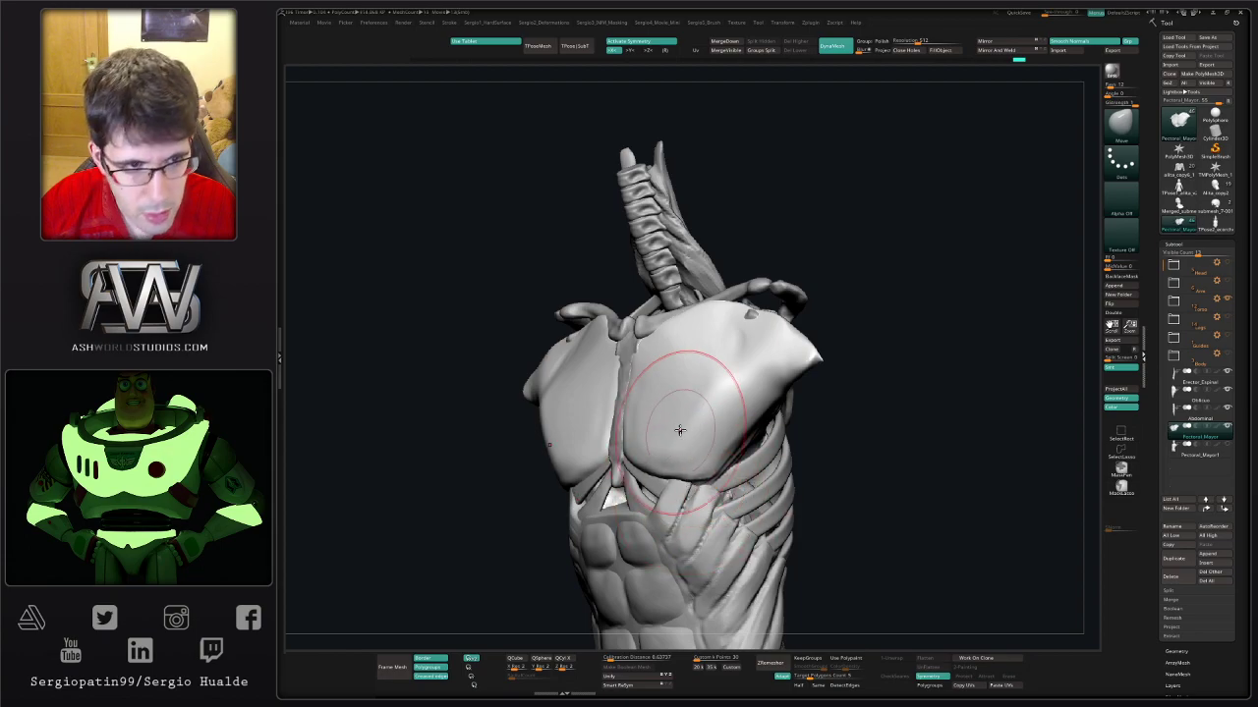
pyautogui.moveTo(806, 384)
pyautogui.mouseDown()
pyautogui.moveTo(848, 357)
pyautogui.moveTo(834, 427)
pyautogui.moveTo(819, 382)
pyautogui.moveTo(606, 337)
pyautogui.moveTo(590, 309)
pyautogui.mouseUp()
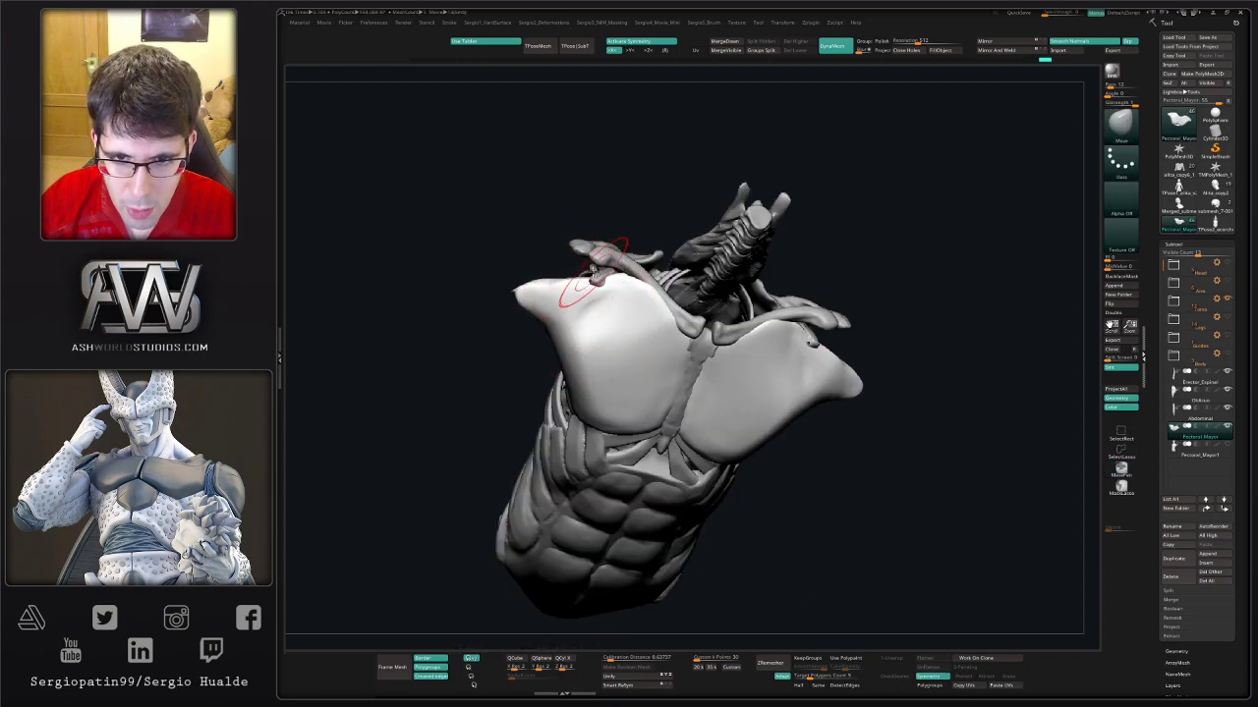
pyautogui.moveTo(632, 304)
pyautogui.mouseDown()
pyautogui.moveTo(663, 380)
pyautogui.moveTo(636, 357)
pyautogui.mouseUp()
# - Solo the Pectoral_Mayor subtool and select the ClayBuildup brush
pyautogui.press('b')
pyautogui.press('c')
pyautogui.press('l')
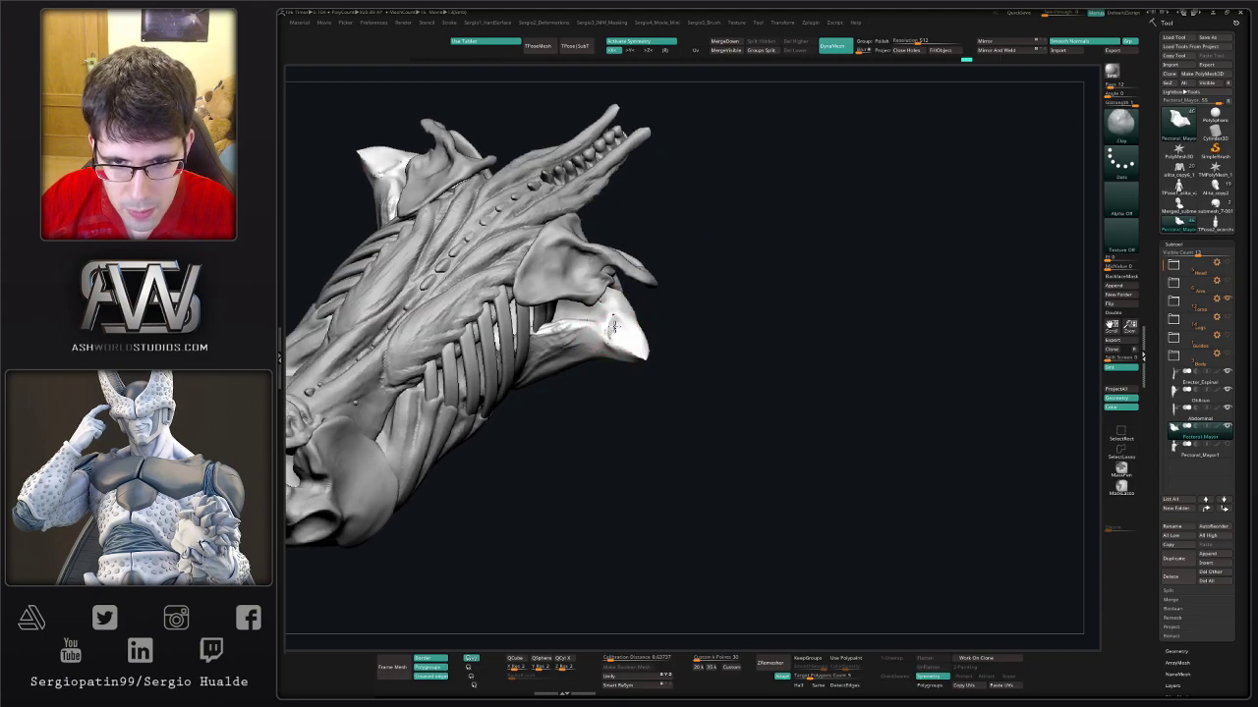
pyautogui.keyDown('ctrl'); pyautogui.keyDown('shift'); pyautogui.click(611, 332); pyautogui.keyUp('shift'); pyautogui.keyUp('ctrl')
pyautogui.moveTo(612, 379); pyautogui.dragTo(621, 354)
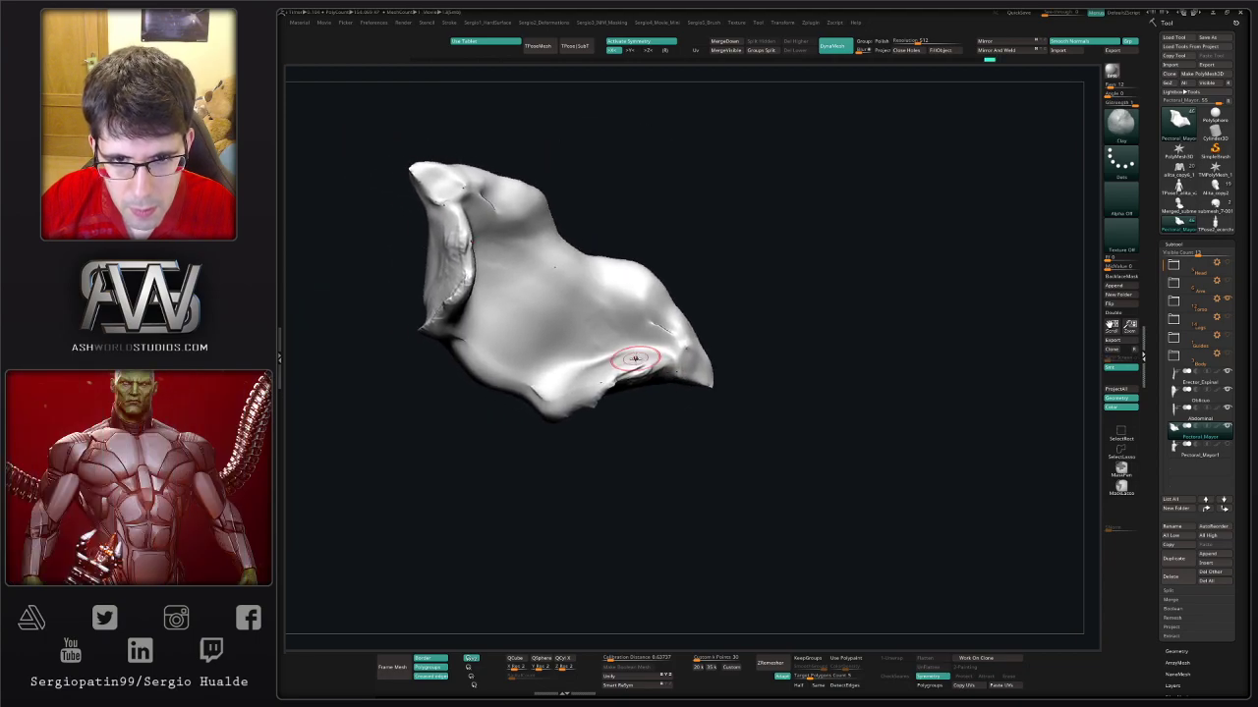
pyautogui.press('b')
pyautogui.press('c')
pyautogui.press('b')
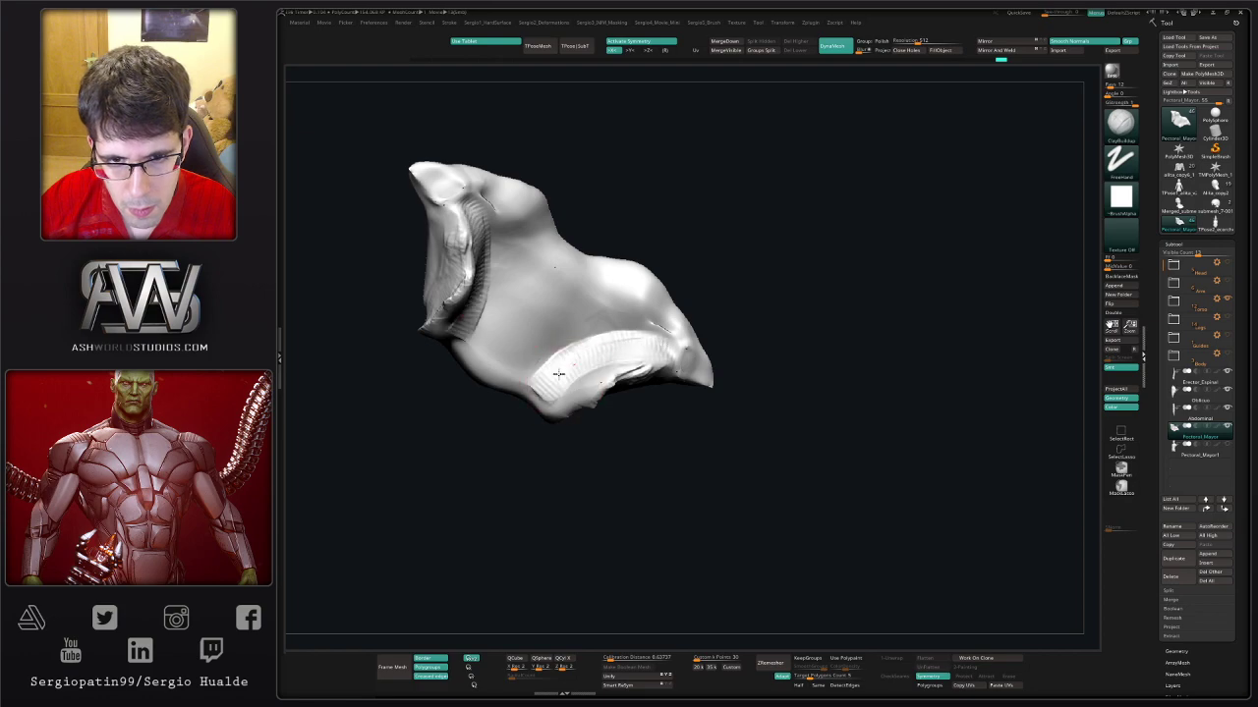
# - Sculpt diagonal ClayBuildup fibre strokes across the pectoral and smooth out its crease
pyautogui.moveTo(707, 403)
pyautogui.mouseDown()
pyautogui.moveTo(660, 376)
pyautogui.moveTo(590, 379)
pyautogui.mouseUp()
pyautogui.moveTo(482, 201)
pyautogui.mouseDown()
pyautogui.moveTo(629, 393)
pyautogui.moveTo(654, 383)
pyautogui.mouseUp()
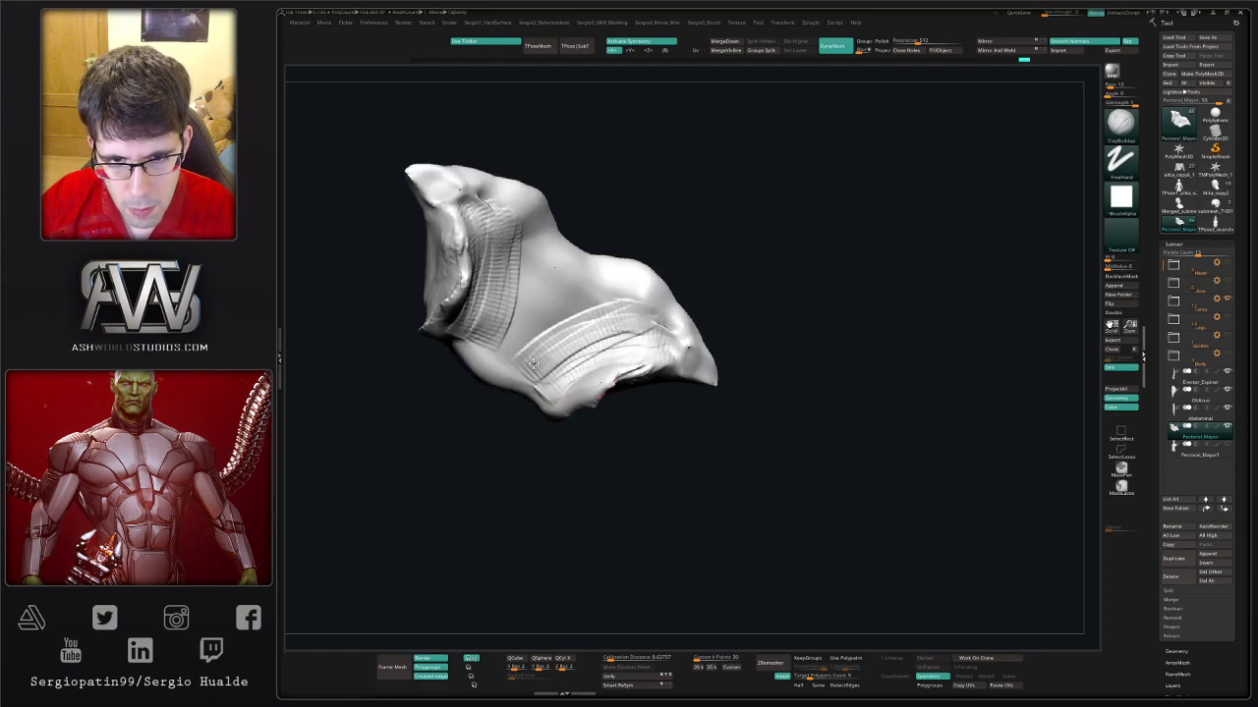
pyautogui.moveTo(481, 226)
pyautogui.mouseDown()
pyautogui.moveTo(553, 312)
pyautogui.moveTo(648, 388)
pyautogui.mouseUp()
pyautogui.moveTo(452, 265); pyautogui.dragTo(614, 403)
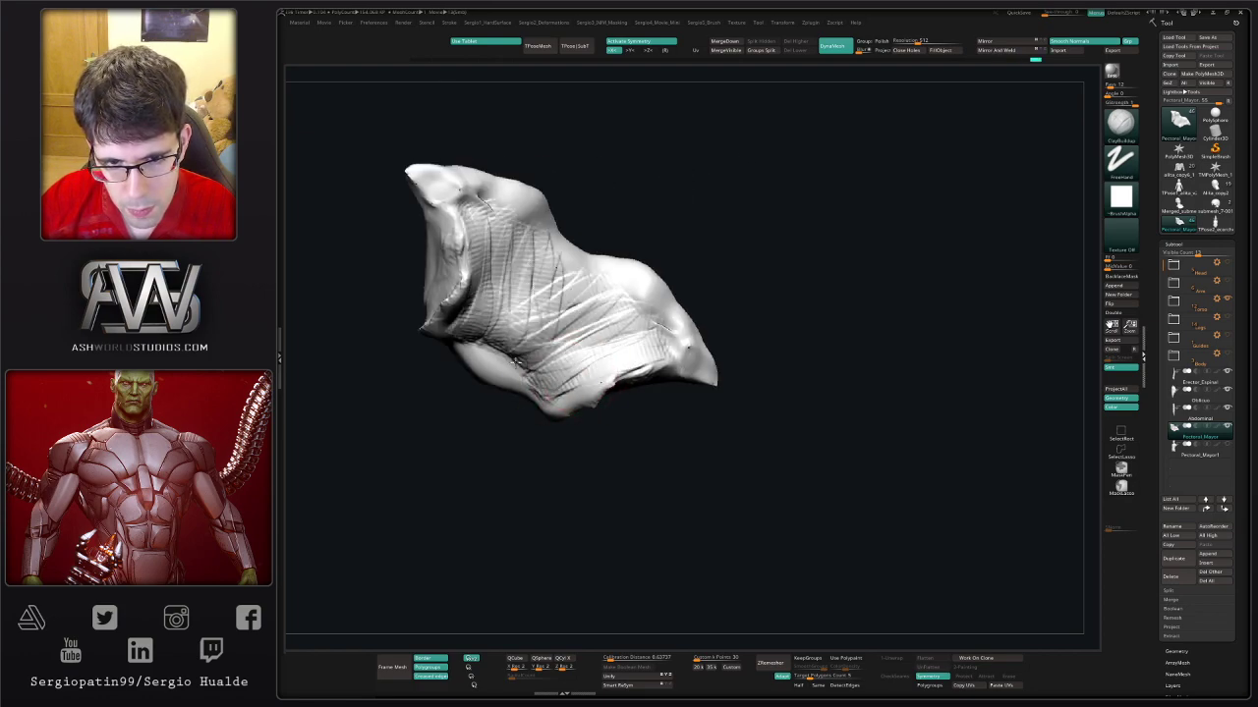
pyautogui.moveTo(472, 334); pyautogui.dragTo(520, 366)
pyautogui.moveTo(462, 295); pyautogui.dragTo(589, 403)
pyautogui.moveTo(452, 196); pyautogui.dragTo(755, 419)
pyautogui.moveTo(808, 491)
pyautogui.mouseDown()
pyautogui.moveTo(821, 393)
pyautogui.moveTo(924, 295)
pyautogui.moveTo(845, 359)
pyautogui.moveTo(918, 309)
pyautogui.moveTo(858, 335)
pyautogui.moveTo(908, 297)
pyautogui.moveTo(825, 378)
pyautogui.mouseUp()
pyautogui.moveTo(943, 290)
pyautogui.keyDown('shift'); pyautogui.mouseDown()
pyautogui.moveTo(831, 365)
pyautogui.moveTo(847, 378)
pyautogui.mouseUp(); pyautogui.keyUp('shift')
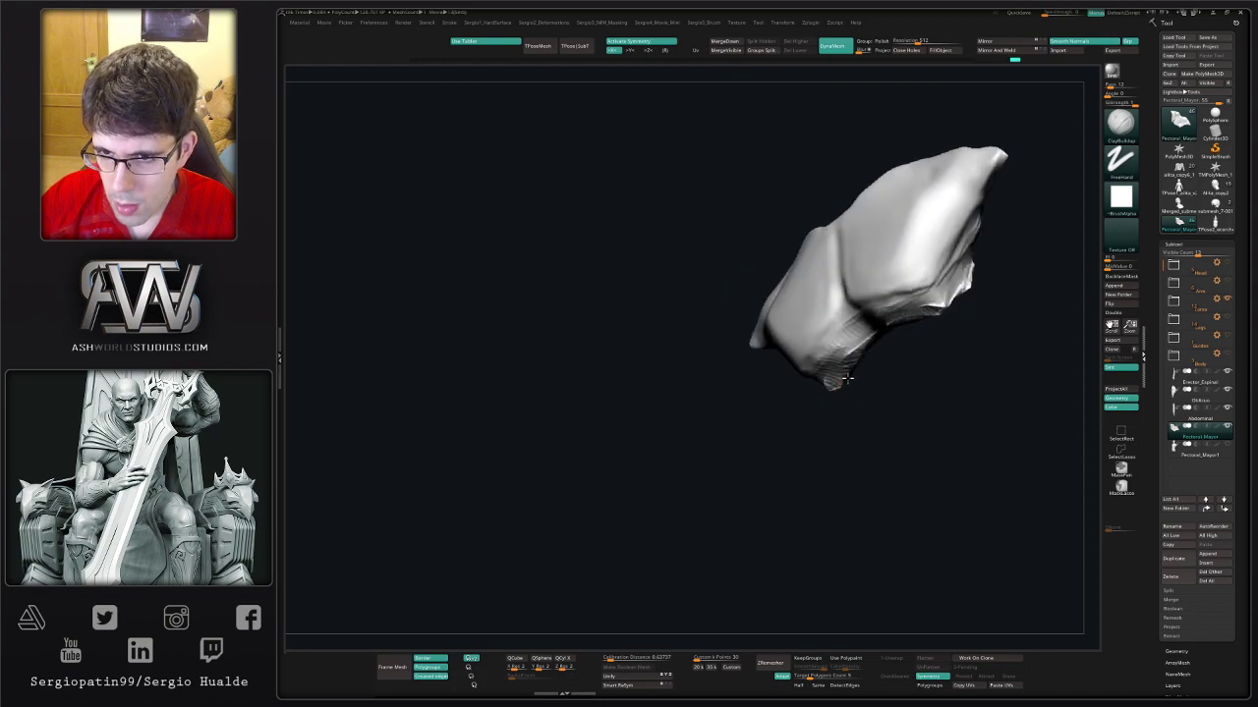
pyautogui.moveTo(979, 288); pyautogui.dragTo(865, 354)
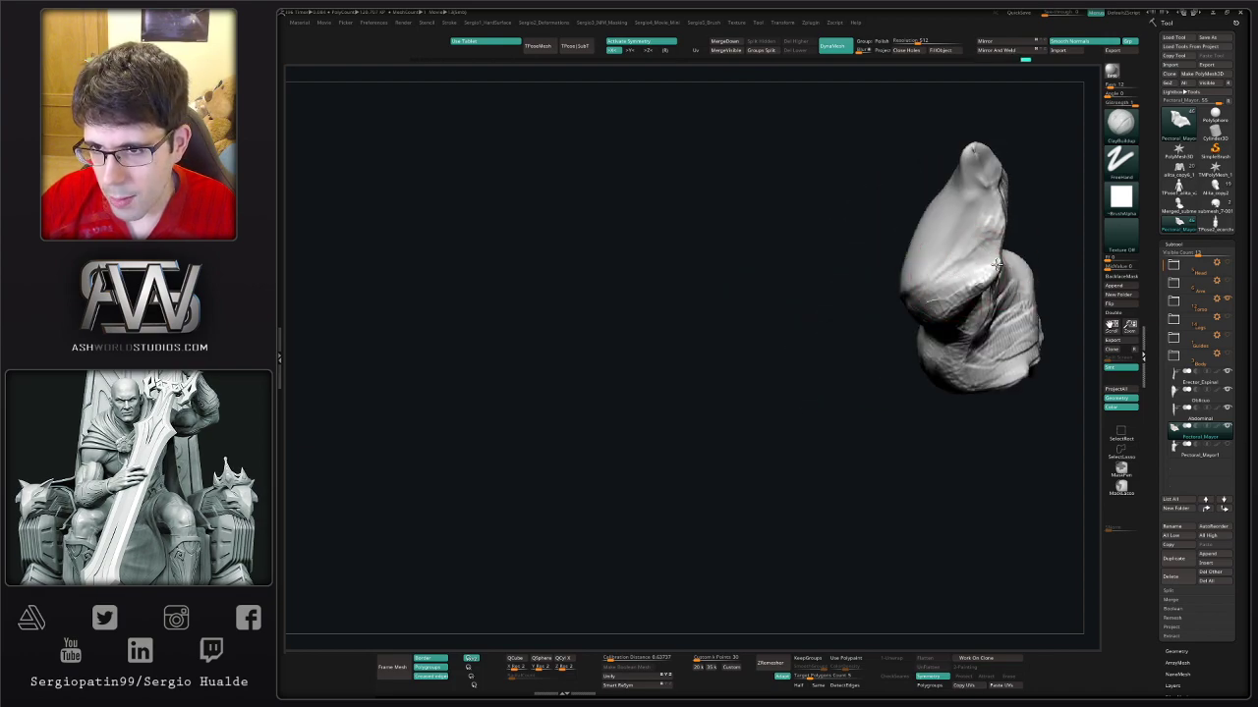
# - Show all torso pieces again and select the obliques piece, briefly soloing the abdomen
pyautogui.press('b')
pyautogui.press('m')
pyautogui.press('t')
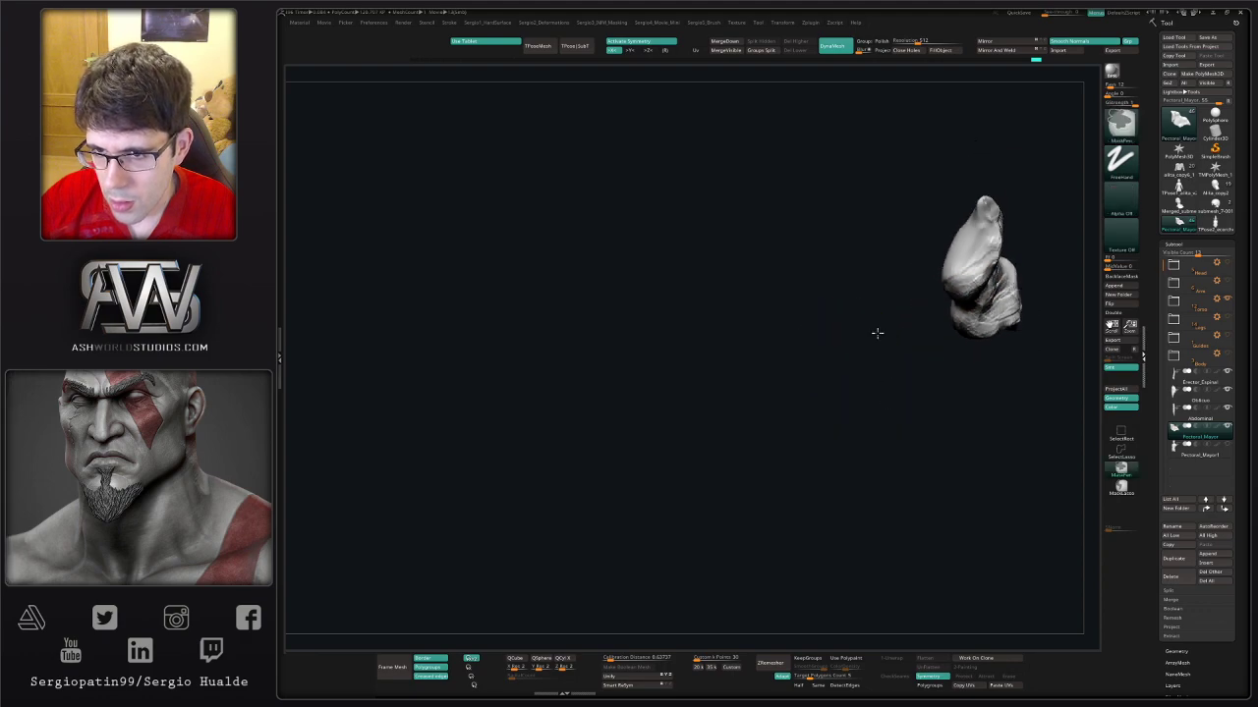
pyautogui.press('b')
pyautogui.press('c')
pyautogui.press('b')
pyautogui.moveTo(877, 333)
pyautogui.mouseDown()
pyautogui.moveTo(862, 425)
pyautogui.moveTo(693, 429)
pyautogui.mouseUp()
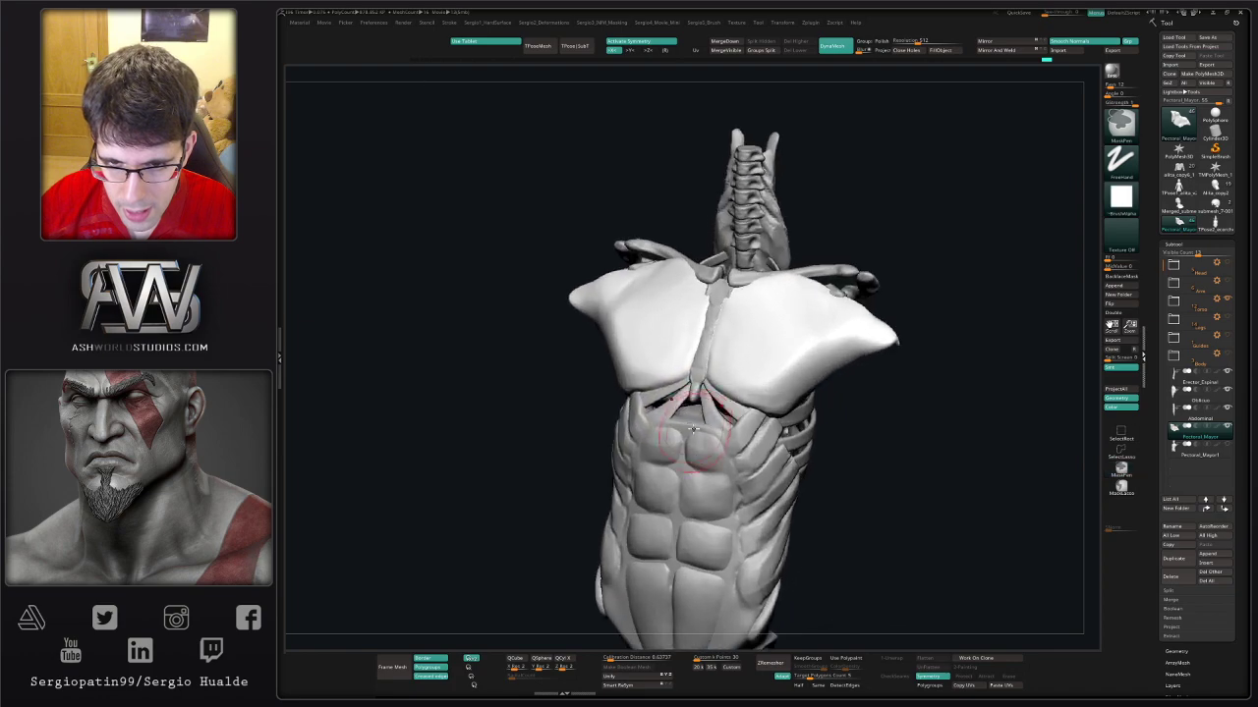
pyautogui.keyDown('alt'); pyautogui.click(693, 422); pyautogui.keyUp('alt')
pyautogui.moveTo(700, 393)
pyautogui.keyDown('ctrl'); pyautogui.mouseDown(button='right')
pyautogui.moveTo(696, 439)
pyautogui.moveTo(721, 464)
pyautogui.moveTo(715, 410)
pyautogui.moveTo(871, 422)
pyautogui.mouseUp(button='right'); pyautogui.keyUp('ctrl')
pyautogui.keyDown('ctrl'); pyautogui.keyDown('shift'); pyautogui.click(691, 423); pyautogui.keyUp('shift'); pyautogui.keyUp('ctrl')
pyautogui.keyDown('ctrl'); pyautogui.keyDown('shift'); pyautogui.click(720, 464); pyautogui.keyUp('shift'); pyautogui.keyUp('ctrl')
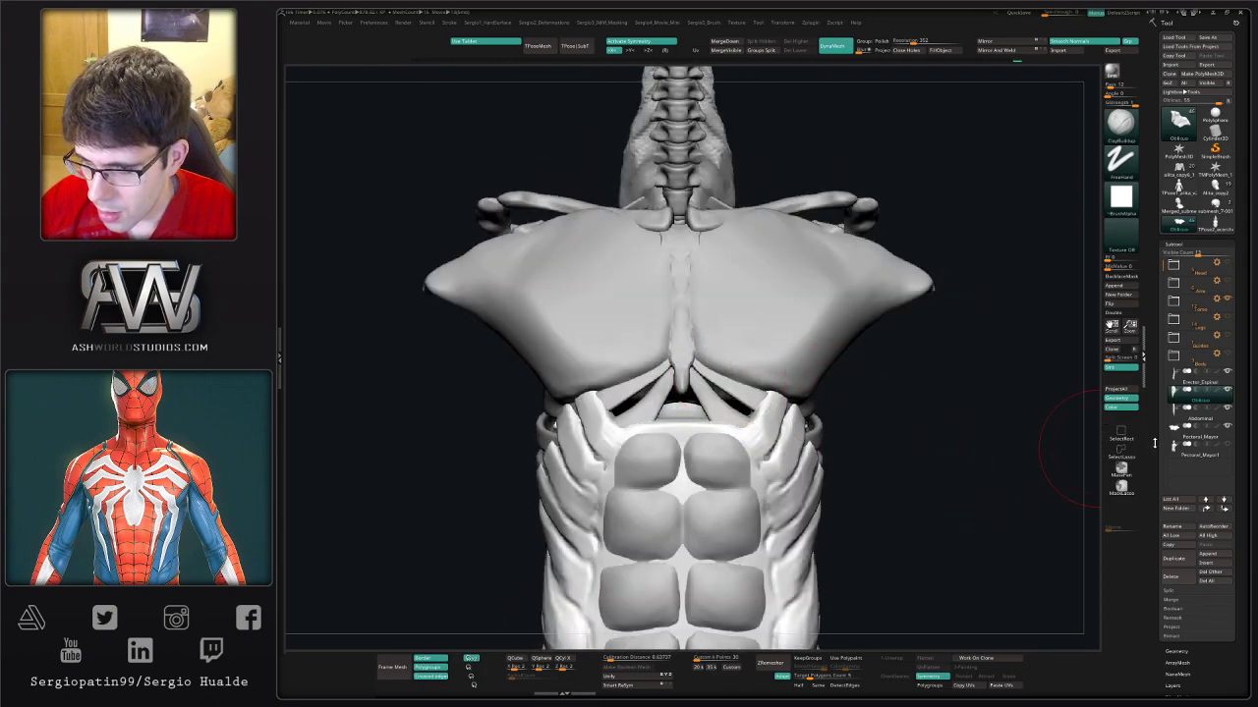
# - Fill in the left side of the abdomen from a three-quarter view
pyautogui.moveTo(708, 431)
pyautogui.mouseDown(button='right')
pyautogui.moveTo(692, 424)
pyautogui.moveTo(739, 425)
pyautogui.mouseUp(button='right')
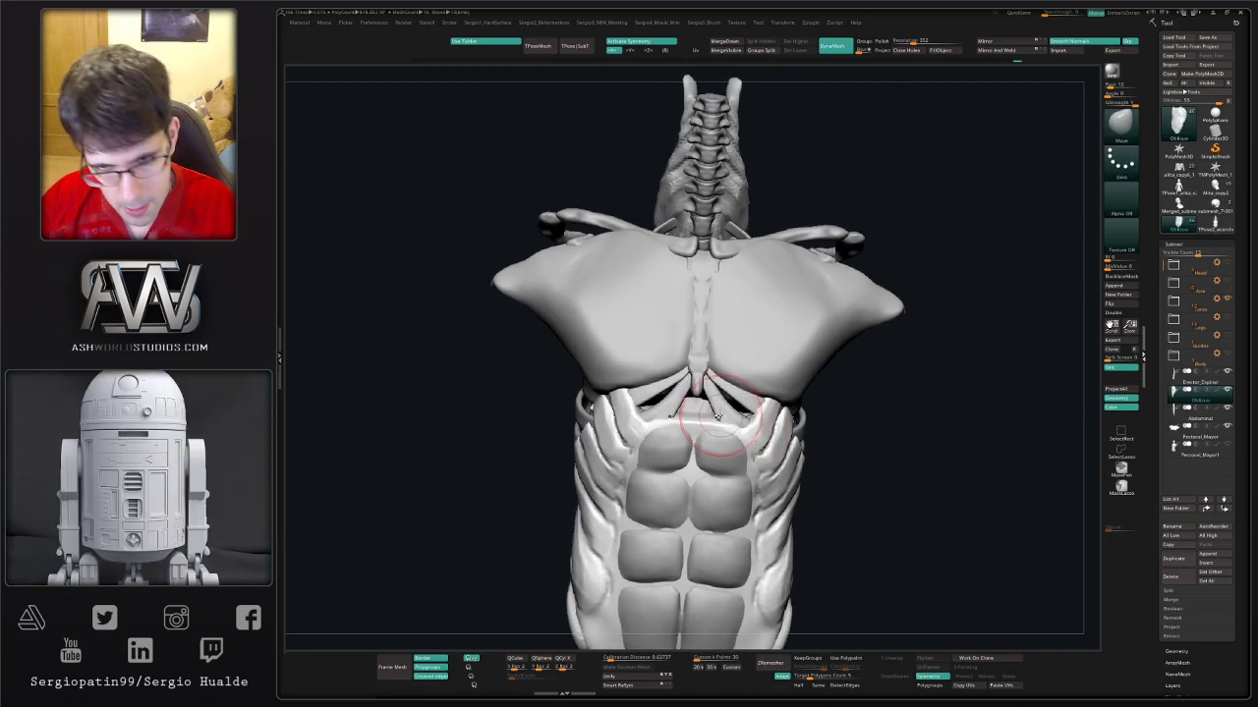
pyautogui.moveTo(718, 420); pyautogui.dragTo(730, 429, button='right')
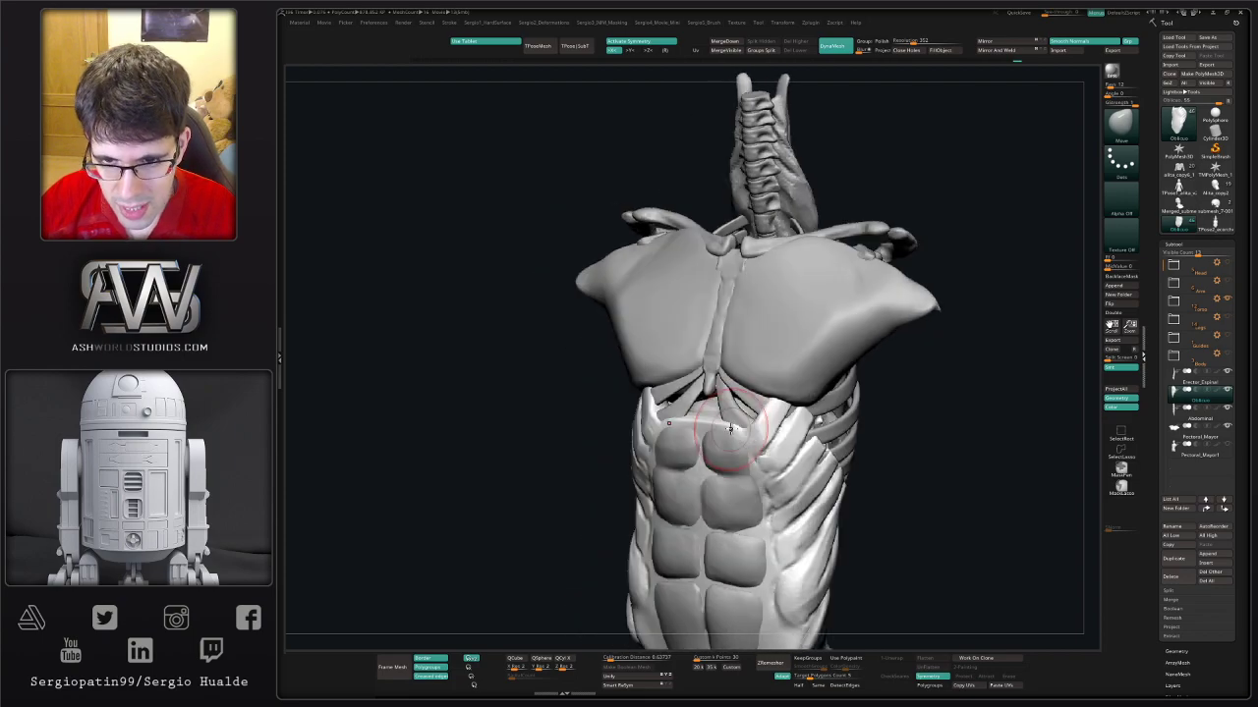
pyautogui.moveTo(728, 425); pyautogui.dragTo(731, 406)
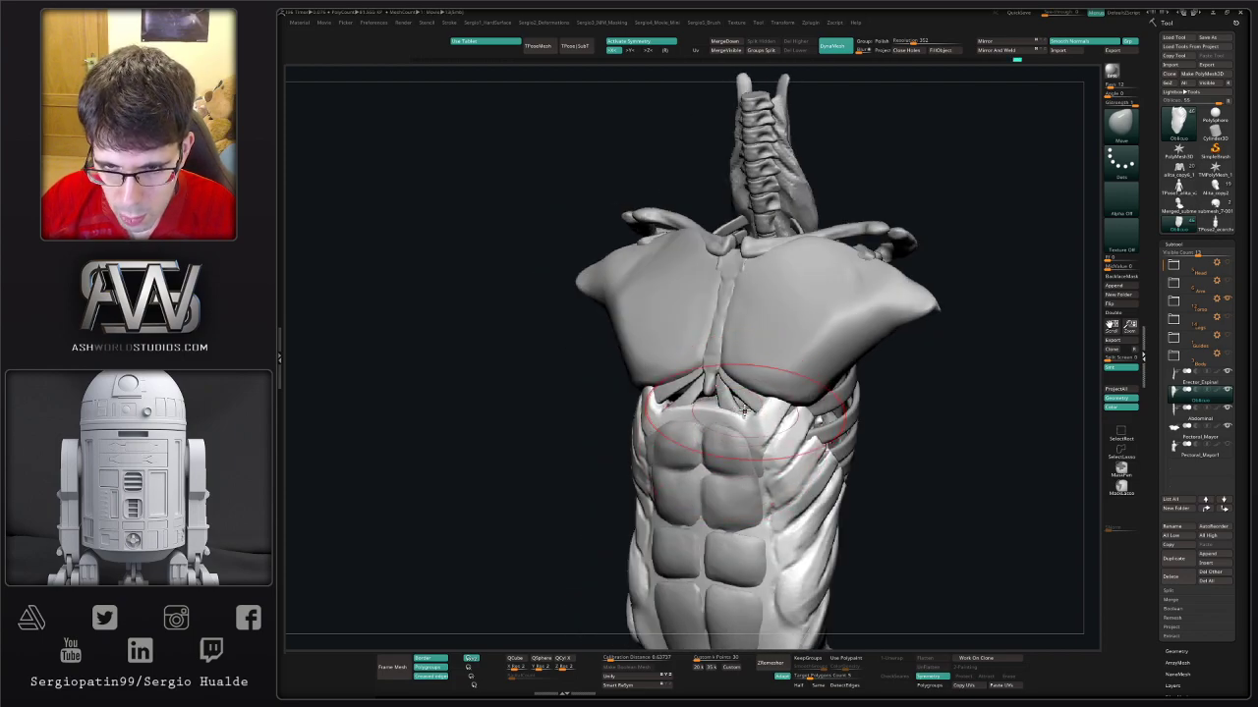
pyautogui.moveTo(744, 411); pyautogui.dragTo(744, 458, button='right')
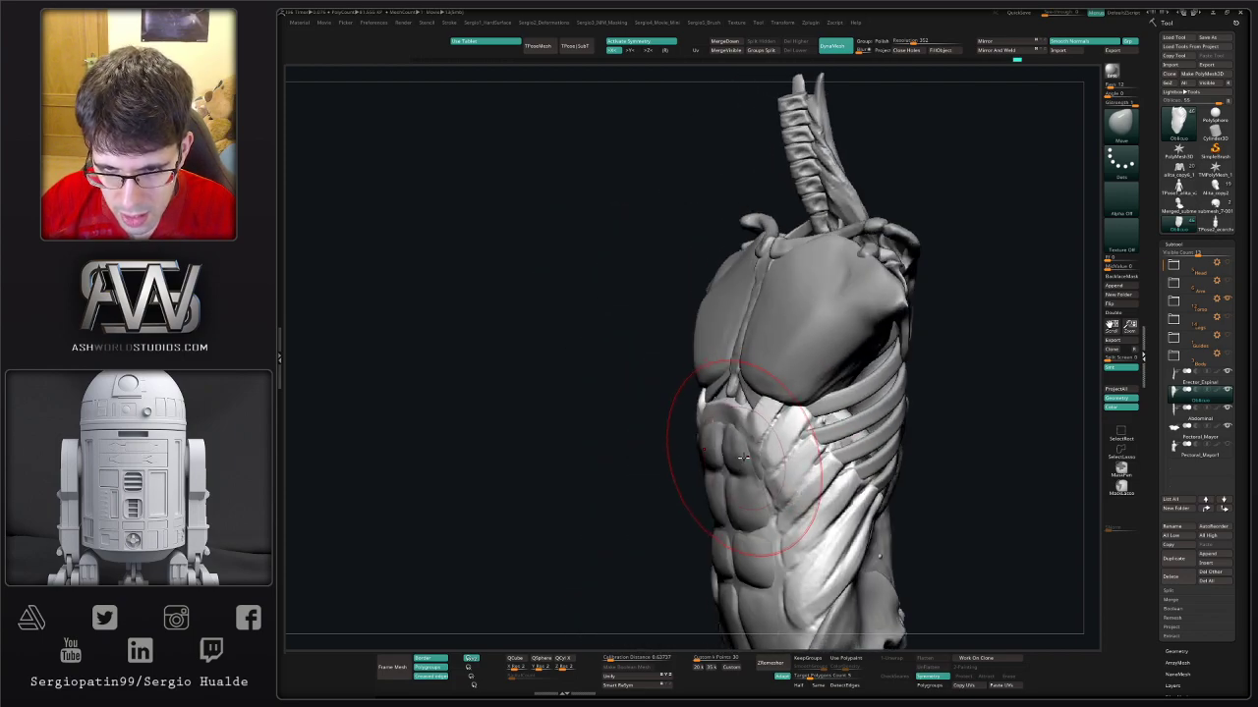
# - Make the Abdominal subtool active and frame the abs from the front with MaskPen
pyautogui.keyDown('alt'); pyautogui.click(741, 399); pyautogui.keyUp('alt')
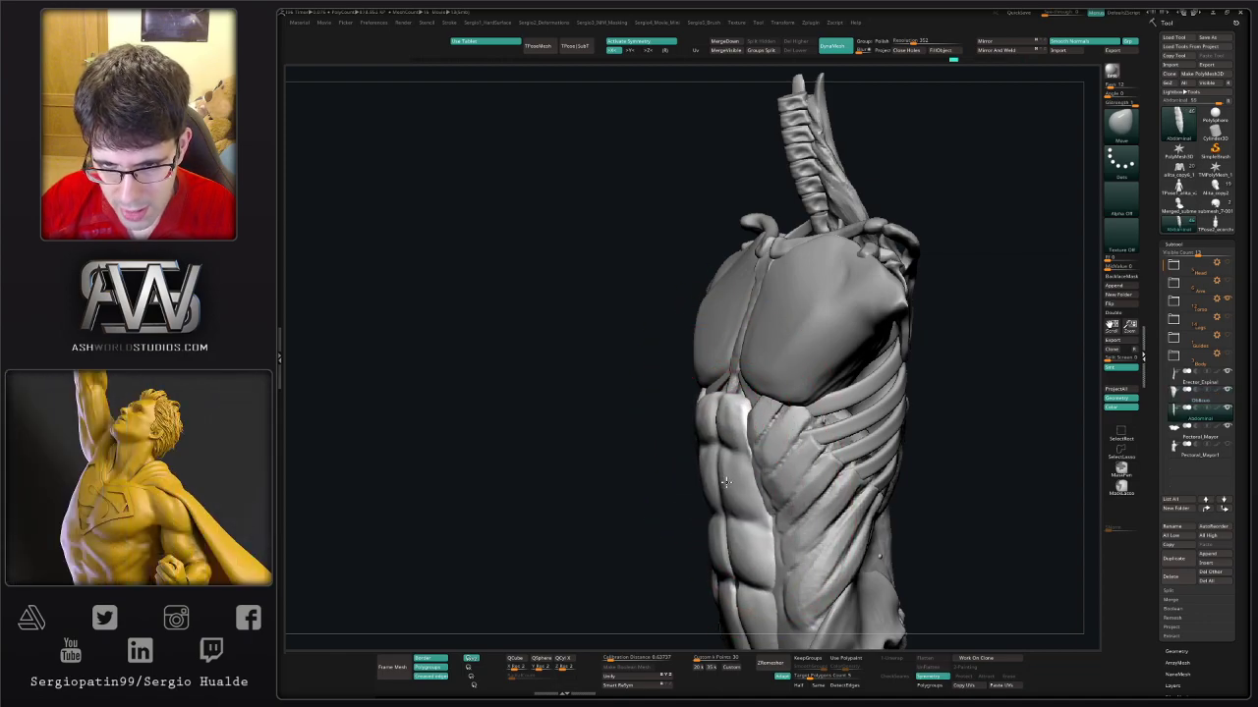
pyautogui.moveTo(752, 516)
pyautogui.mouseDown(button='right')
pyautogui.moveTo(764, 536)
pyautogui.moveTo(753, 479)
pyautogui.mouseUp(button='right')
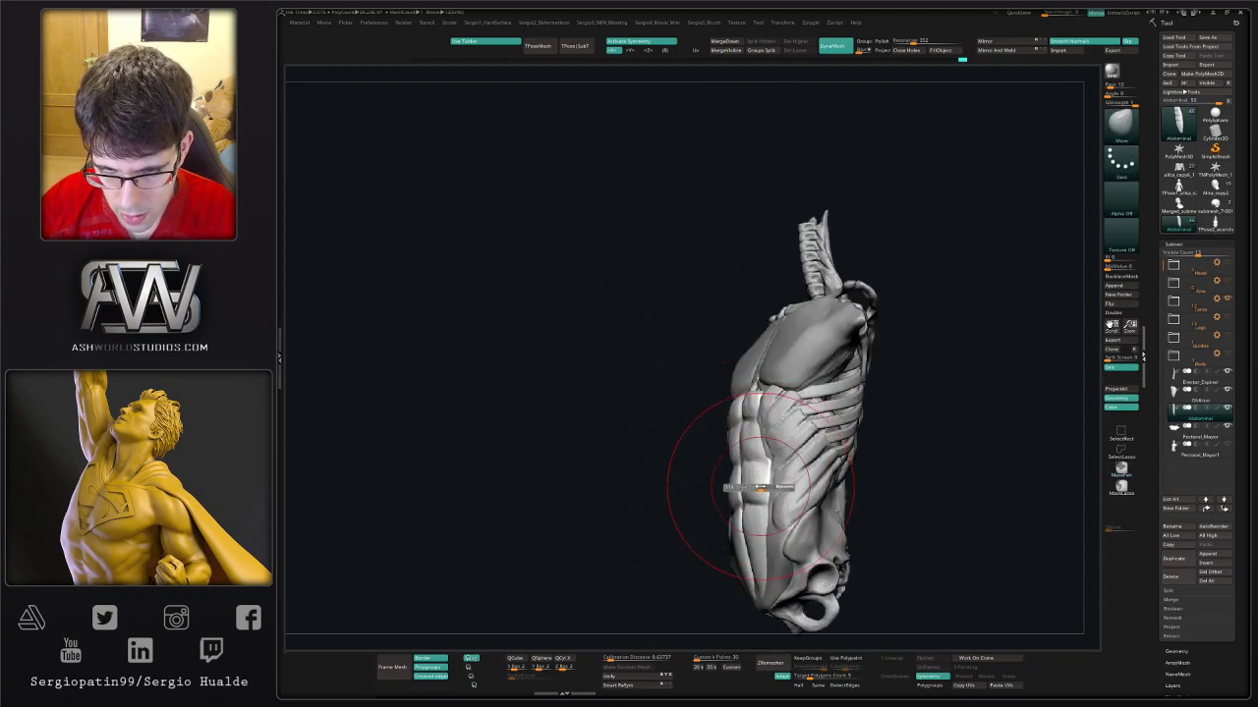
pyautogui.moveTo(774, 489)
pyautogui.keyDown('shift'); pyautogui.mouseDown(button='right')
pyautogui.moveTo(727, 518)
pyautogui.moveTo(757, 454)
pyautogui.mouseUp(button='right'); pyautogui.keyUp('shift')
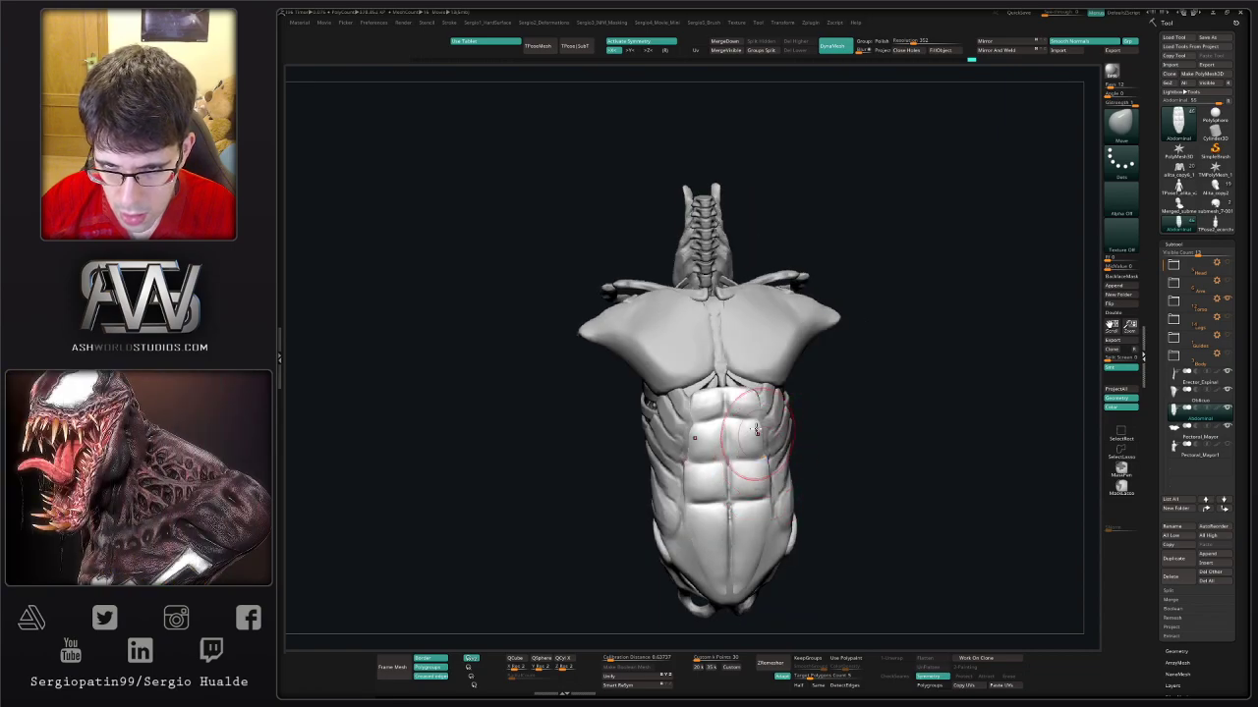
pyautogui.moveTo(740, 375)
pyautogui.mouseDown(button='right')
pyautogui.moveTo(825, 407)
pyautogui.moveTo(825, 420)
pyautogui.mouseUp(button='right')
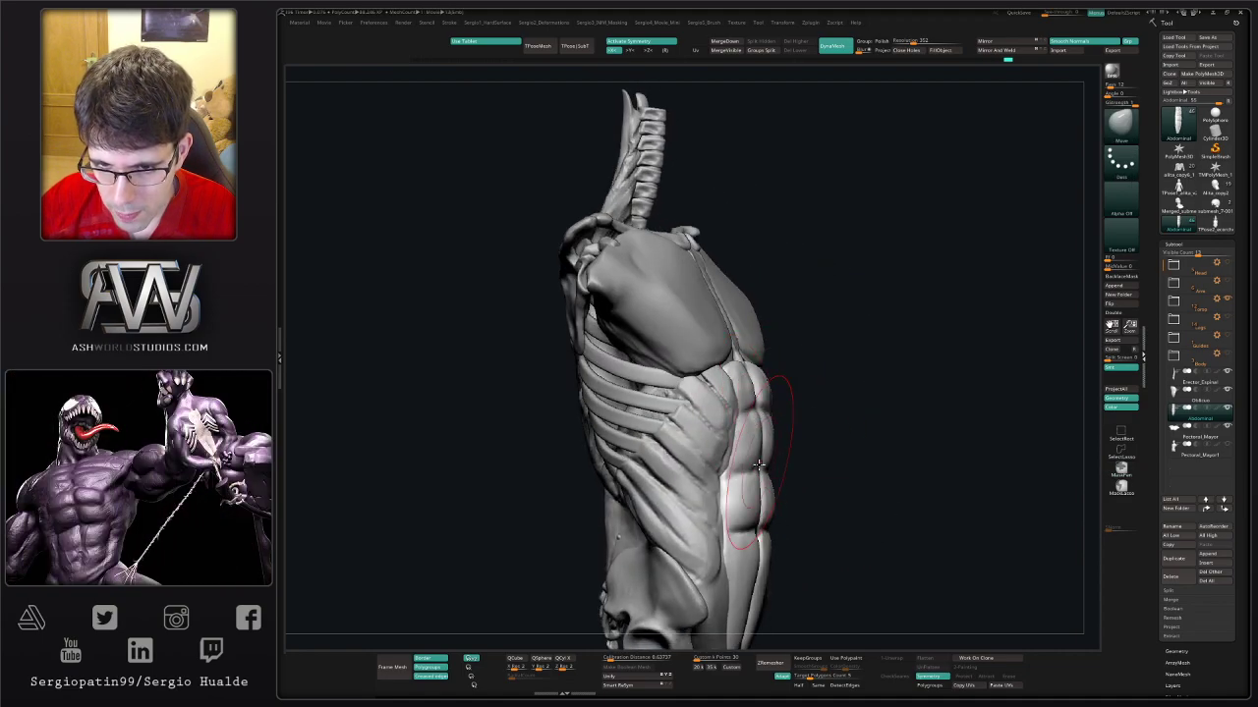
pyautogui.press('ctrl')
pyautogui.keyDown('ctrl'); pyautogui.moveTo(735, 479); pyautogui.dragTo(815, 520, button='right'); pyautogui.keyUp('ctrl')
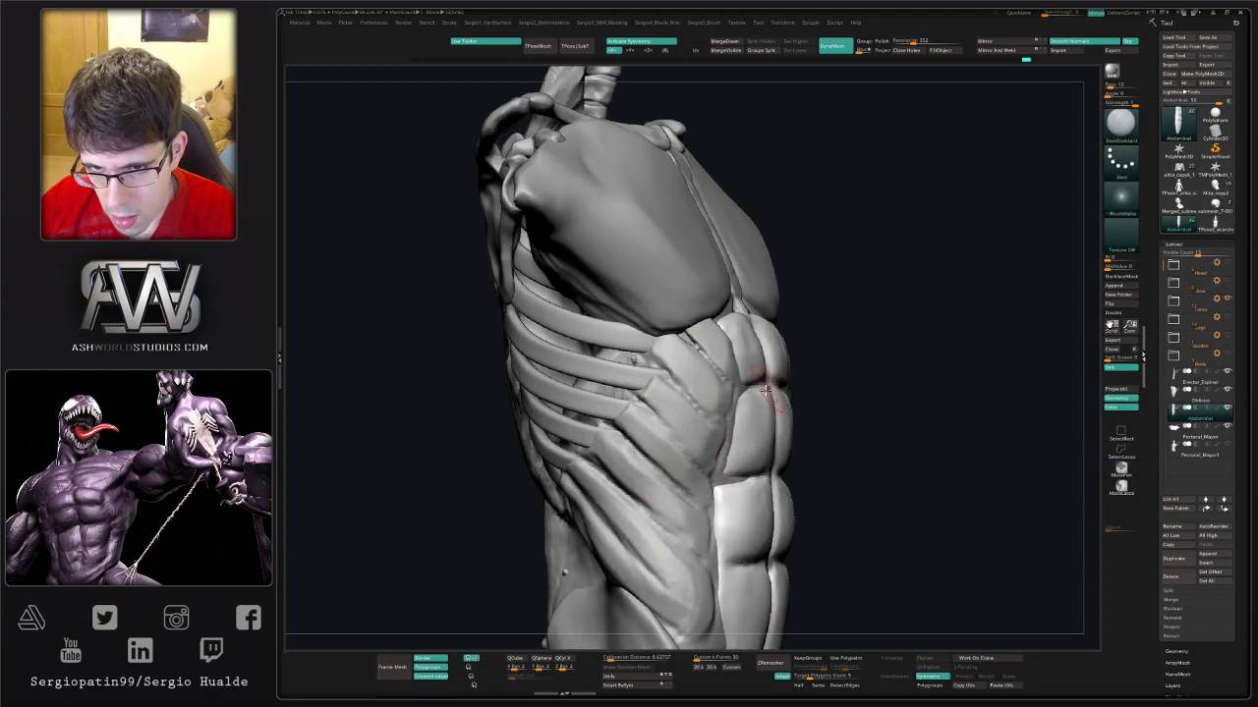
pyautogui.moveTo(765, 391)
pyautogui.mouseDown(button='right')
pyautogui.moveTo(754, 386)
pyautogui.moveTo(759, 428)
pyautogui.mouseUp(button='right')
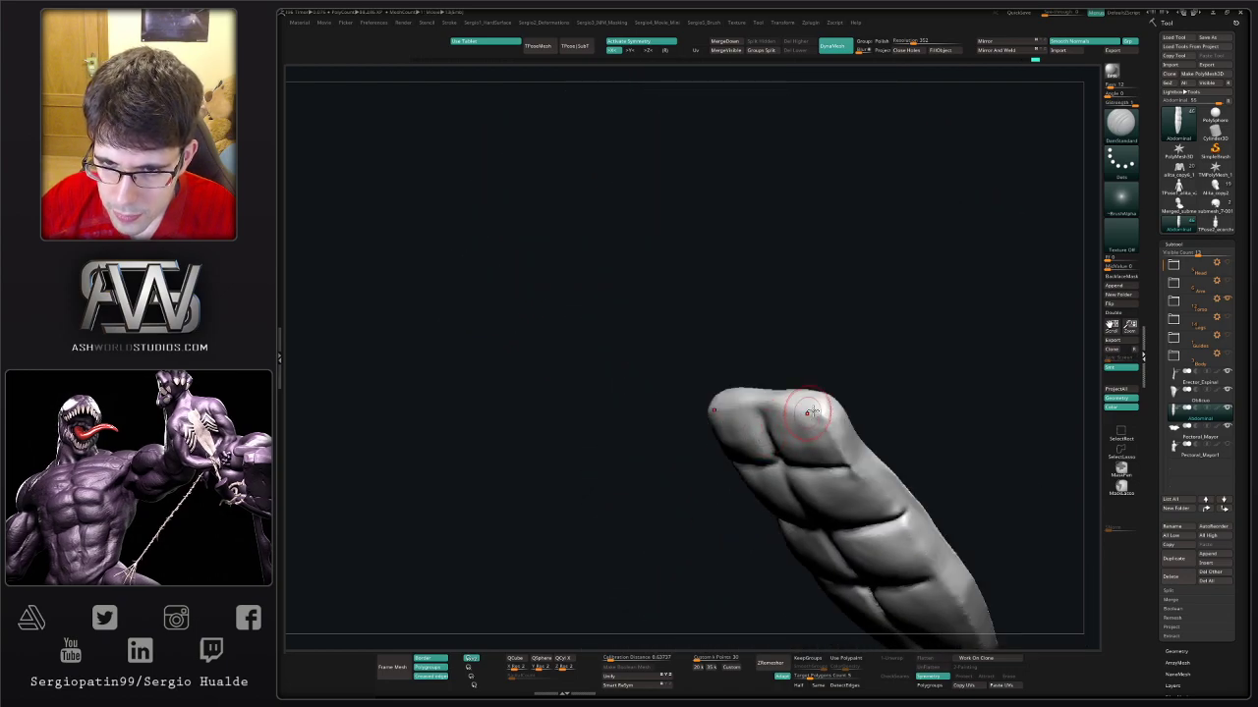
# - Select the Oblicuo subtool, then make the Abdominal subtool active
pyautogui.keyDown('alt'); pyautogui.click(817, 426); pyautogui.keyUp('alt')
pyautogui.moveTo(817, 425); pyautogui.dragTo(831, 415, button='right')
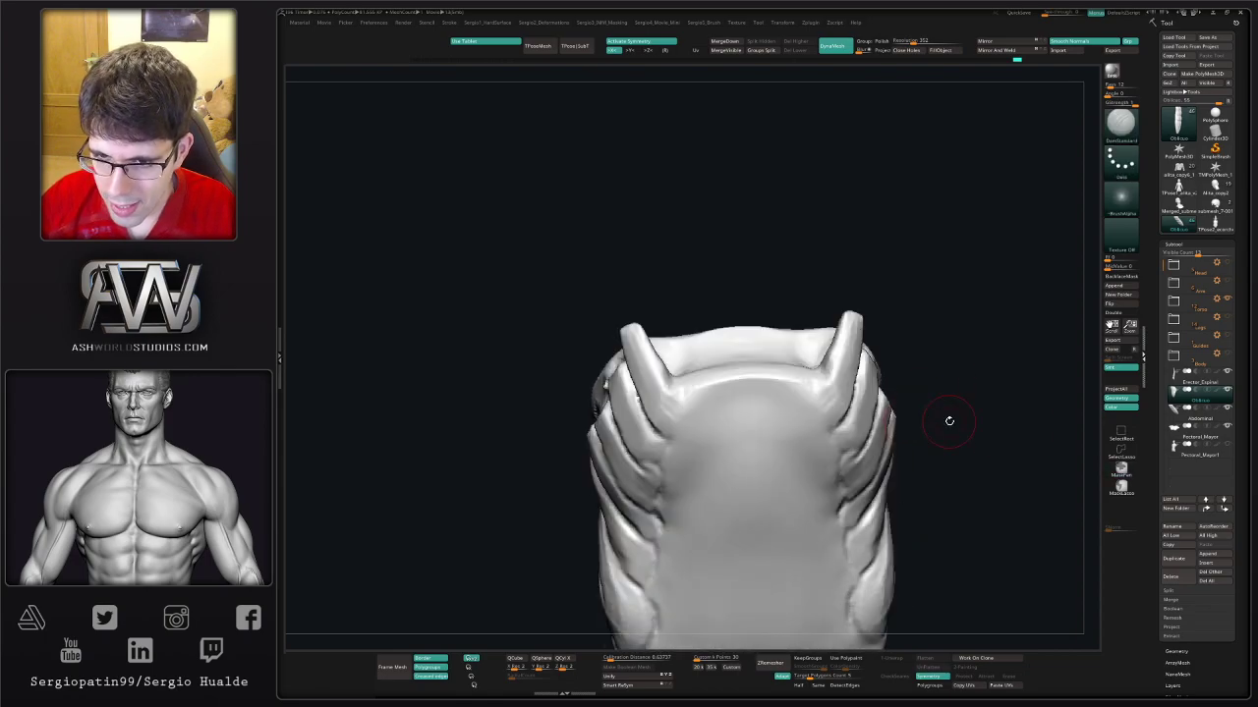
pyautogui.moveTo(949, 421); pyautogui.dragTo(866, 461, button='right')
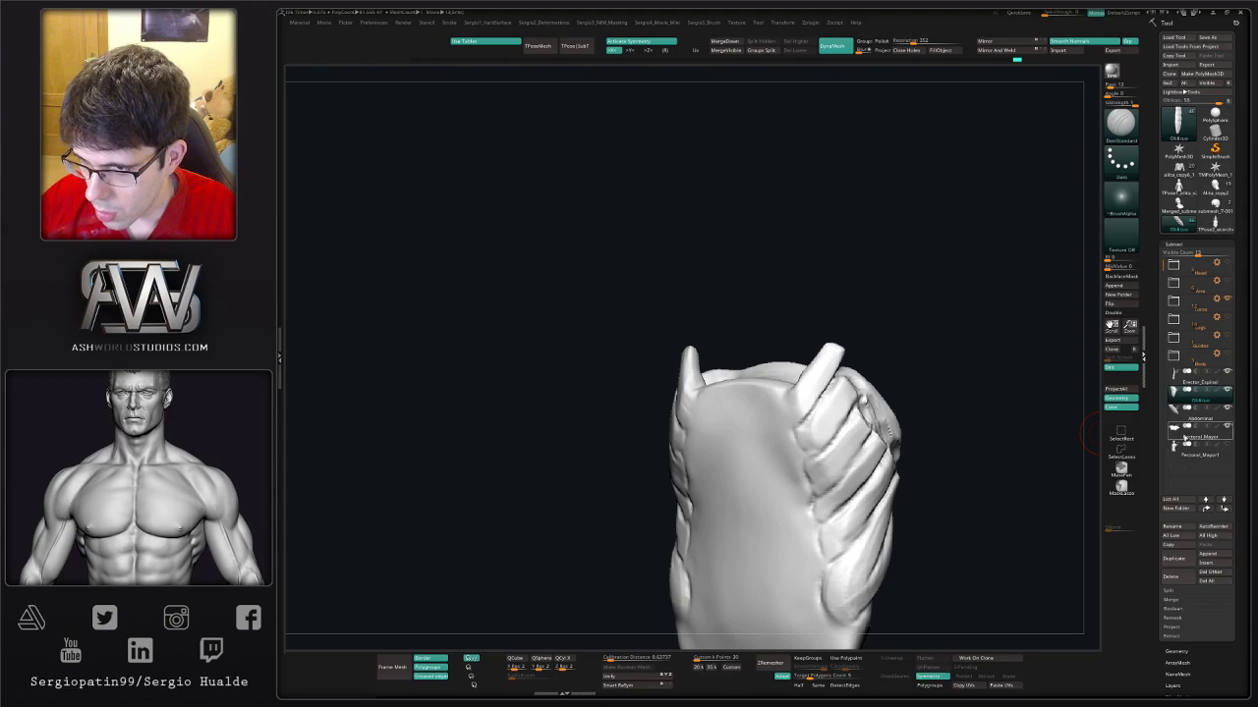
pyautogui.click(1194, 427)
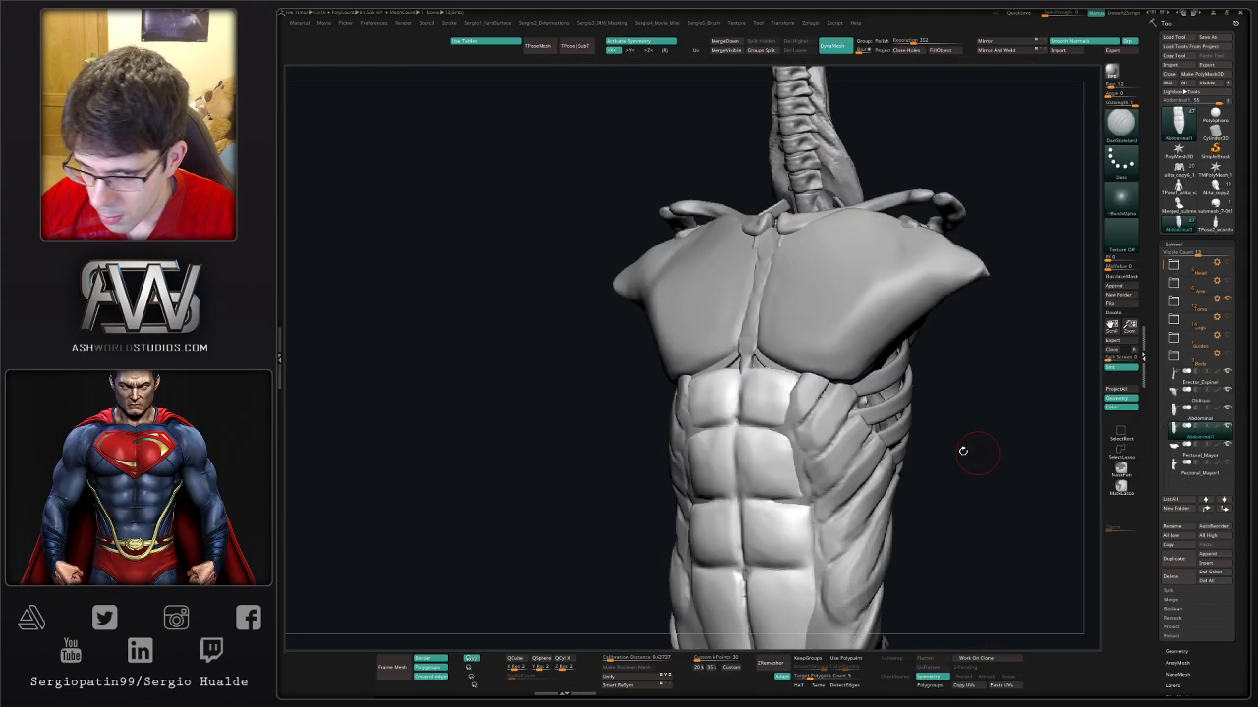
pyautogui.moveTo(963, 451)
pyautogui.mouseDown(button='right')
pyautogui.moveTo(758, 393)
pyautogui.moveTo(800, 281)
pyautogui.moveTo(835, 334)
pyautogui.moveTo(815, 323)
pyautogui.mouseUp(button='right')
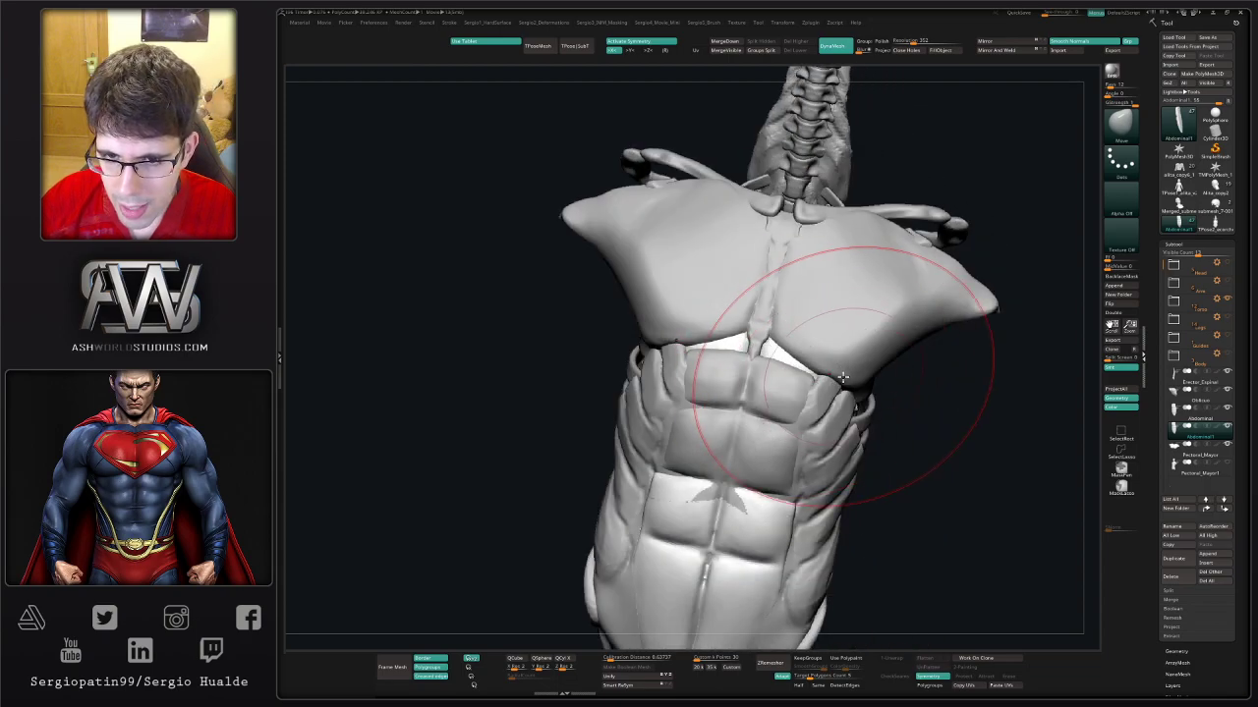
pyautogui.moveTo(862, 401)
pyautogui.mouseDown(button='right')
pyautogui.moveTo(815, 383)
pyautogui.moveTo(856, 357)
pyautogui.mouseUp(button='right')
# - Lasso-isolate the top abs block, check it with Solo, then restore the full torso
pyautogui.keyDown('ctrl'); pyautogui.keyDown('shift'); pyautogui.click(855, 413); pyautogui.keyUp('shift'); pyautogui.keyUp('ctrl')
pyautogui.keyDown('ctrl'); pyautogui.keyDown('shift'); pyautogui.moveTo(855, 285); pyautogui.dragTo(770, 425); pyautogui.keyUp('shift'); pyautogui.keyUp('ctrl')
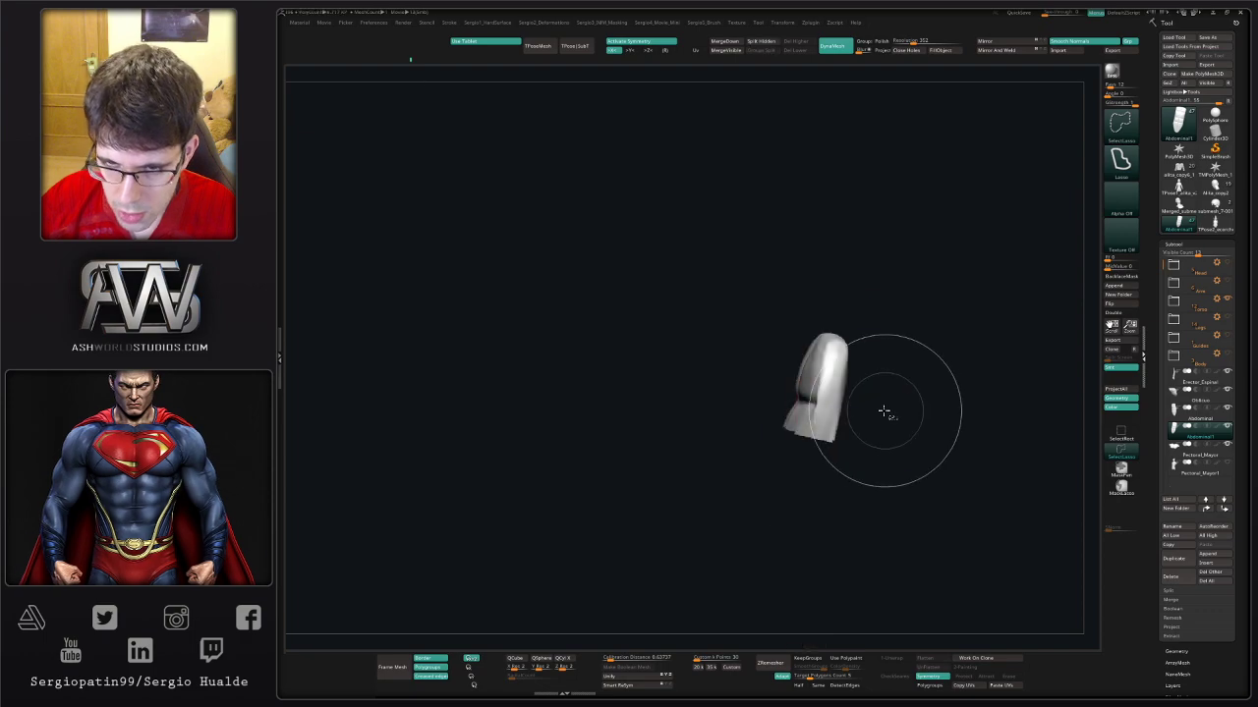
pyautogui.keyDown('ctrl'); pyautogui.keyDown('shift'); pyautogui.click(903, 442); pyautogui.keyUp('shift'); pyautogui.keyUp('ctrl')
pyautogui.keyDown('shift'); pyautogui.moveTo(815, 440); pyautogui.dragTo(796, 393, button='right'); pyautogui.keyUp('shift')
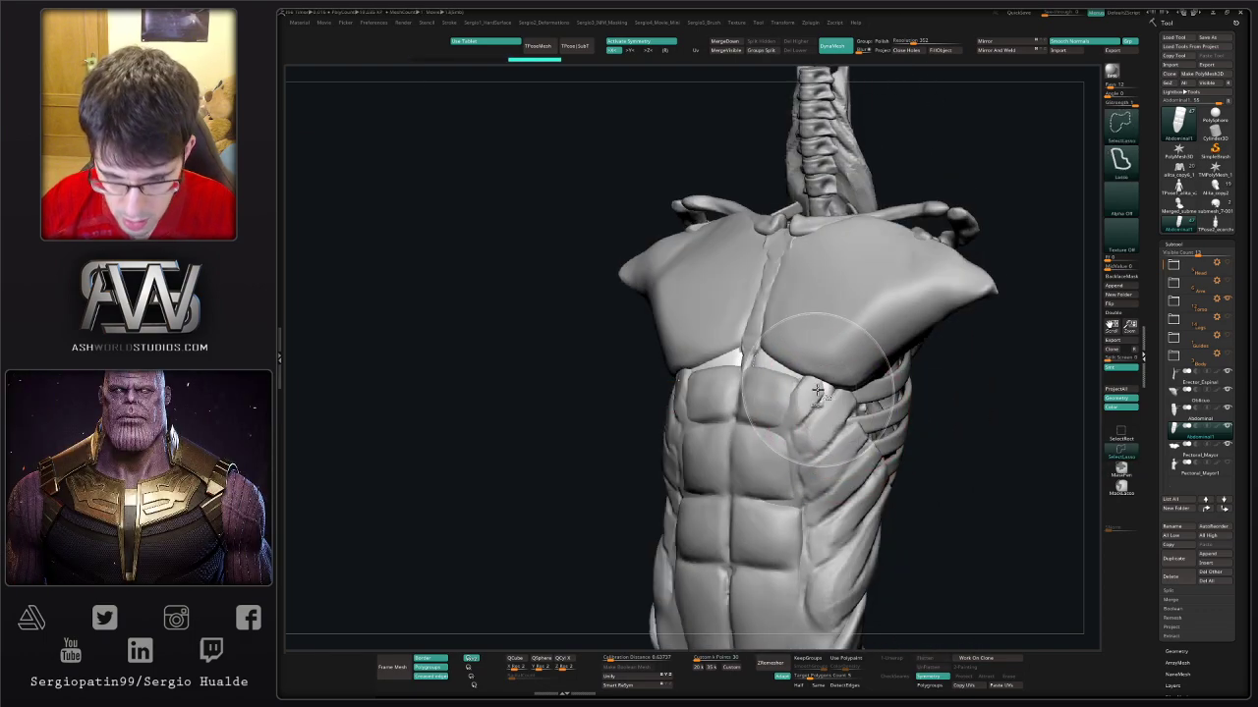
pyautogui.keyDown('alt'); pyautogui.click(807, 401); pyautogui.keyUp('alt')
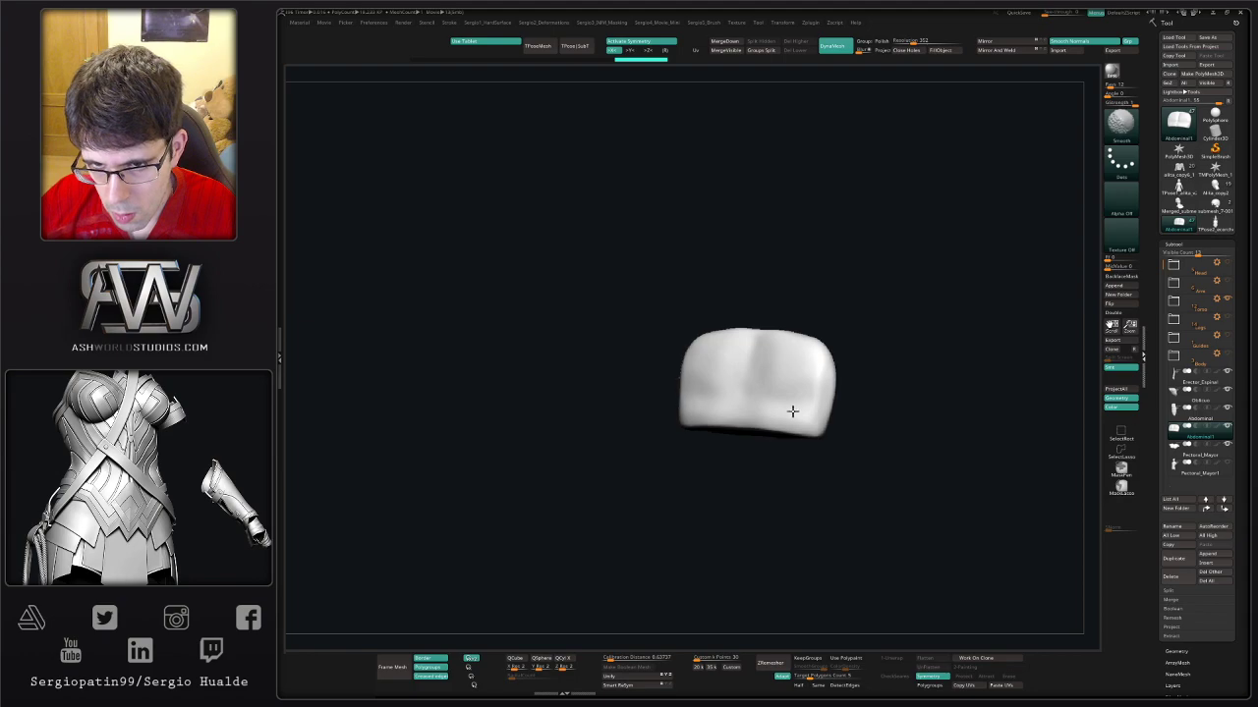
pyautogui.keyDown('alt'); pyautogui.click(815, 395); pyautogui.keyUp('alt')
pyautogui.moveTo(815, 395)
pyautogui.mouseDown(button='right')
pyautogui.moveTo(779, 386)
pyautogui.moveTo(821, 401)
pyautogui.moveTo(829, 421)
pyautogui.moveTo(772, 377)
pyautogui.moveTo(801, 352)
pyautogui.mouseUp(button='right')
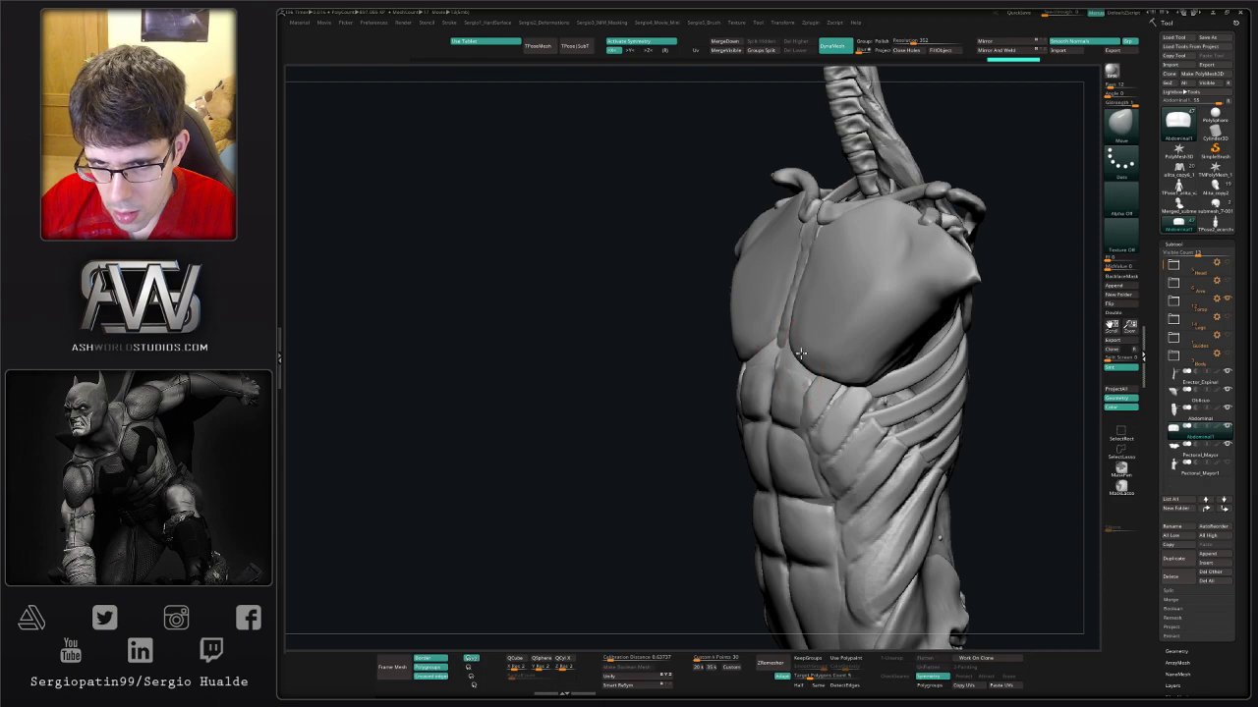
# - Make the Abdominal subtool active and orbit the torso to inspect the abs and ribs
pyautogui.keyDown('alt'); pyautogui.click(786, 398); pyautogui.keyUp('alt')
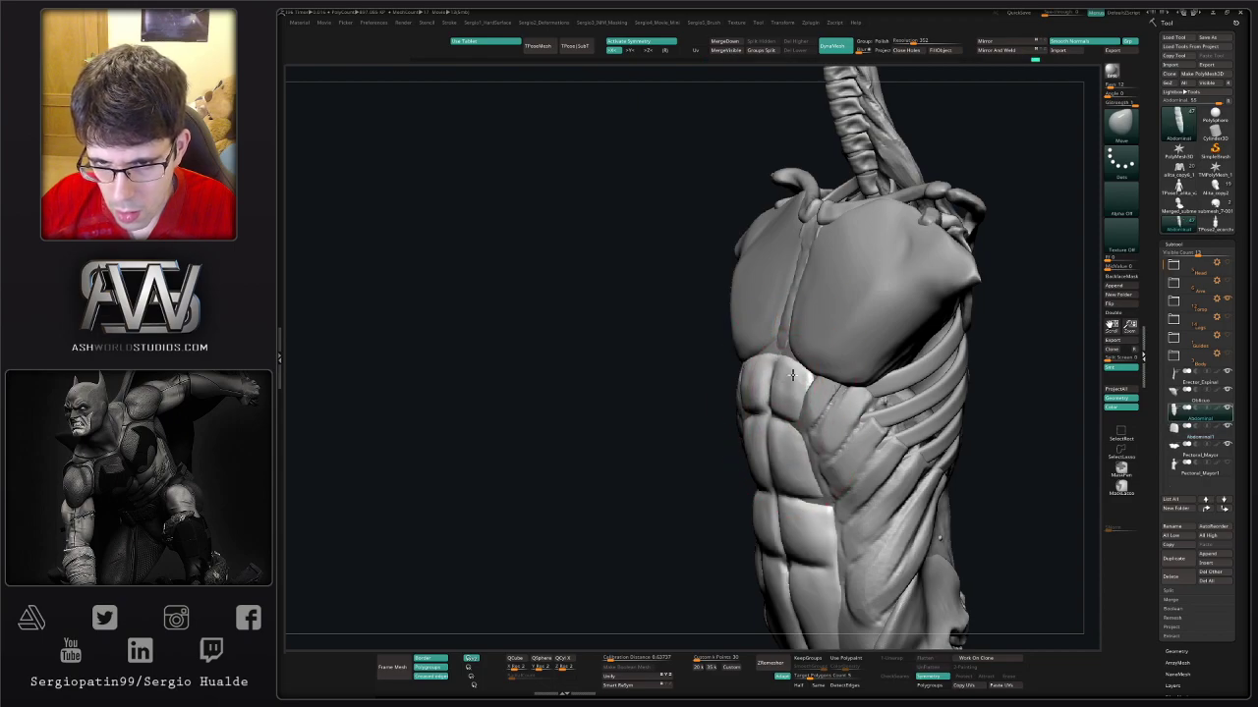
pyautogui.moveTo(793, 417); pyautogui.dragTo(816, 474, button='right')
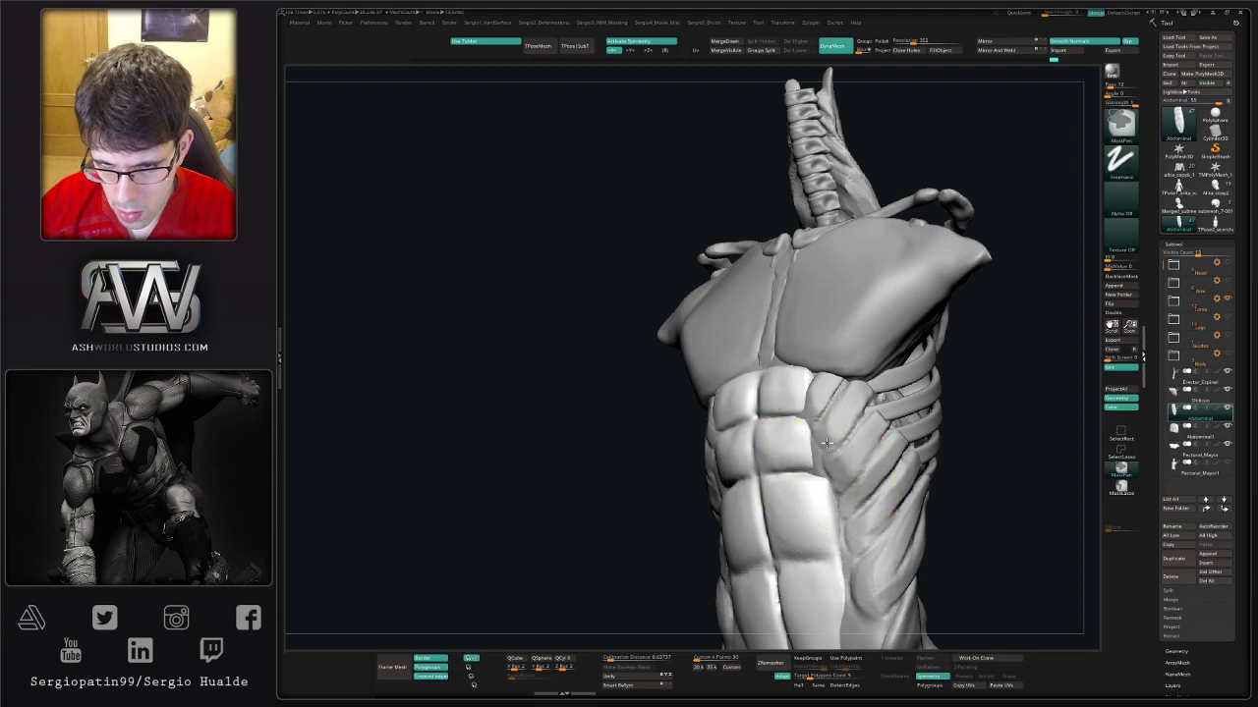
pyautogui.moveTo(816, 474); pyautogui.dragTo(830, 485, button='right')
pyautogui.keyDown('alt'); pyautogui.click(811, 414); pyautogui.keyUp('alt')
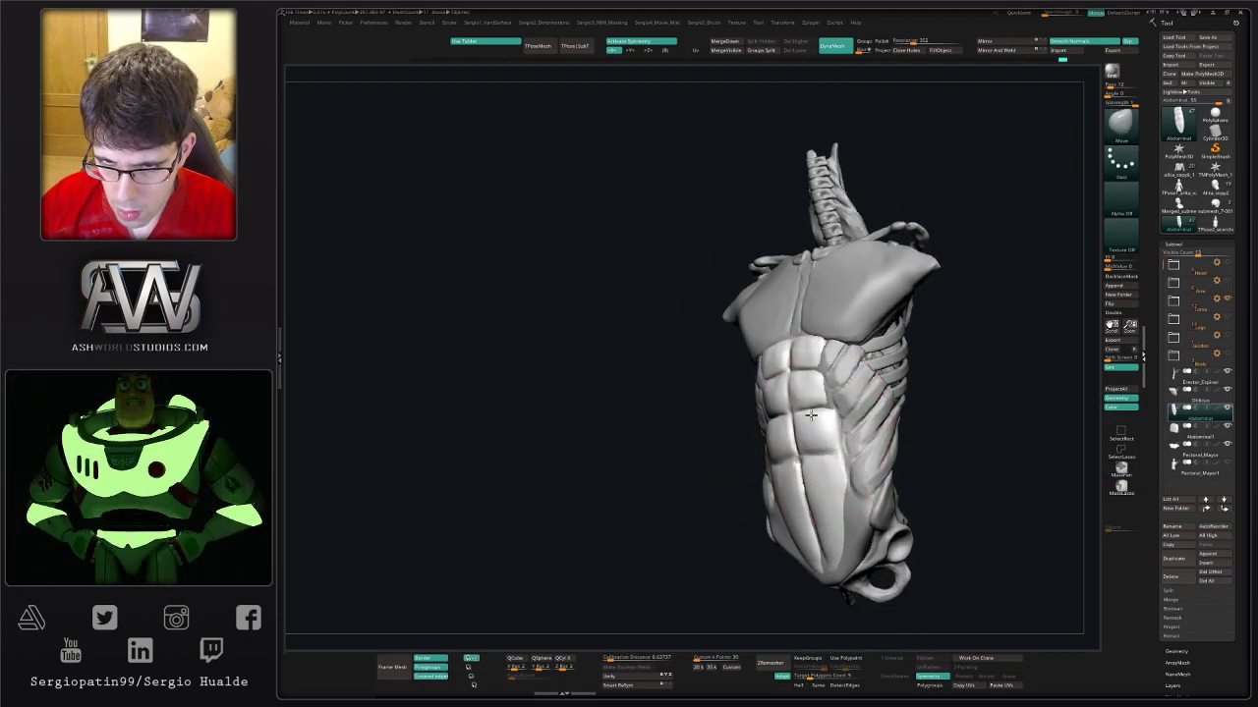
pyautogui.keyDown('shift'); pyautogui.moveTo(842, 429); pyautogui.dragTo(835, 426, button='right'); pyautogui.keyUp('shift')
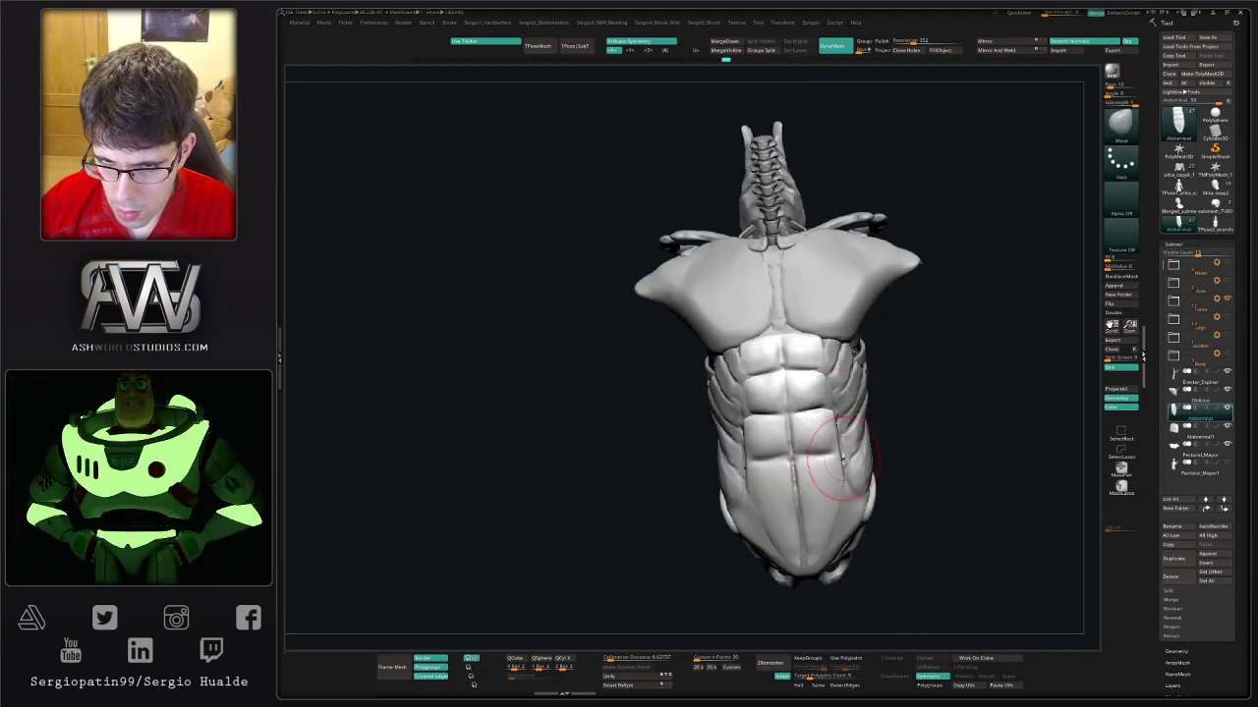
pyautogui.moveTo(829, 531); pyautogui.dragTo(811, 518, button='right')
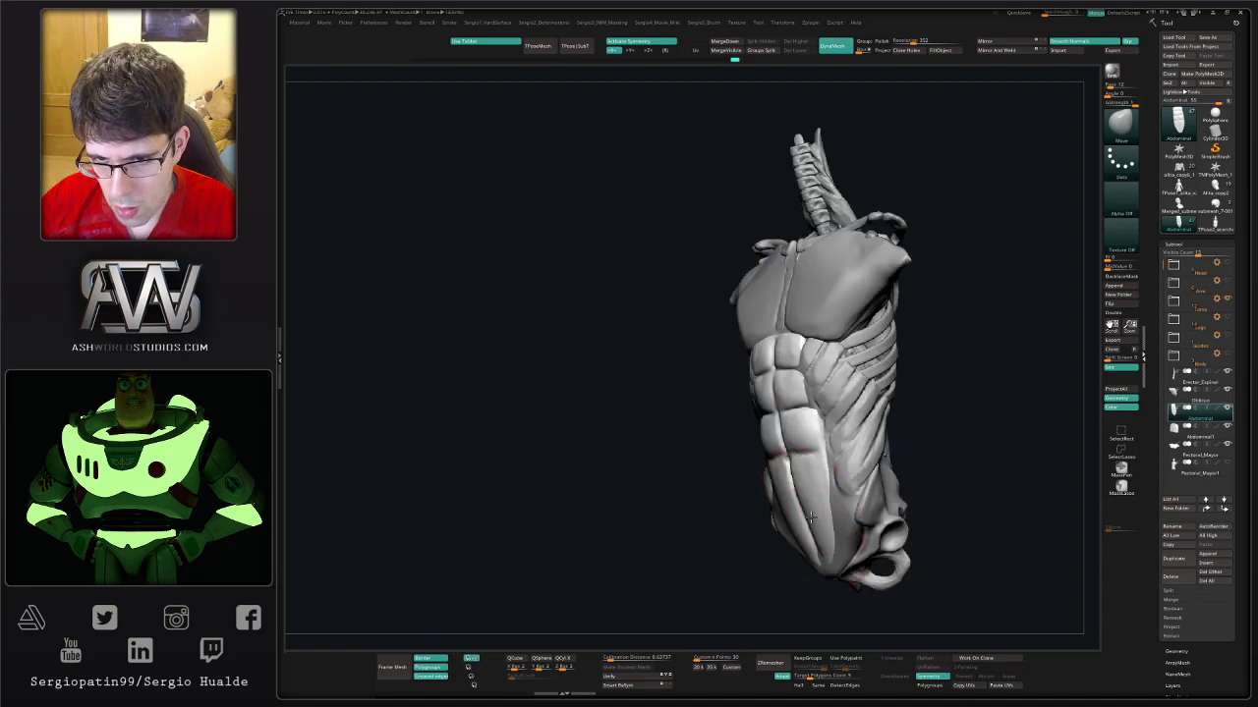
pyautogui.moveTo(801, 473); pyautogui.dragTo(787, 427, button='right')
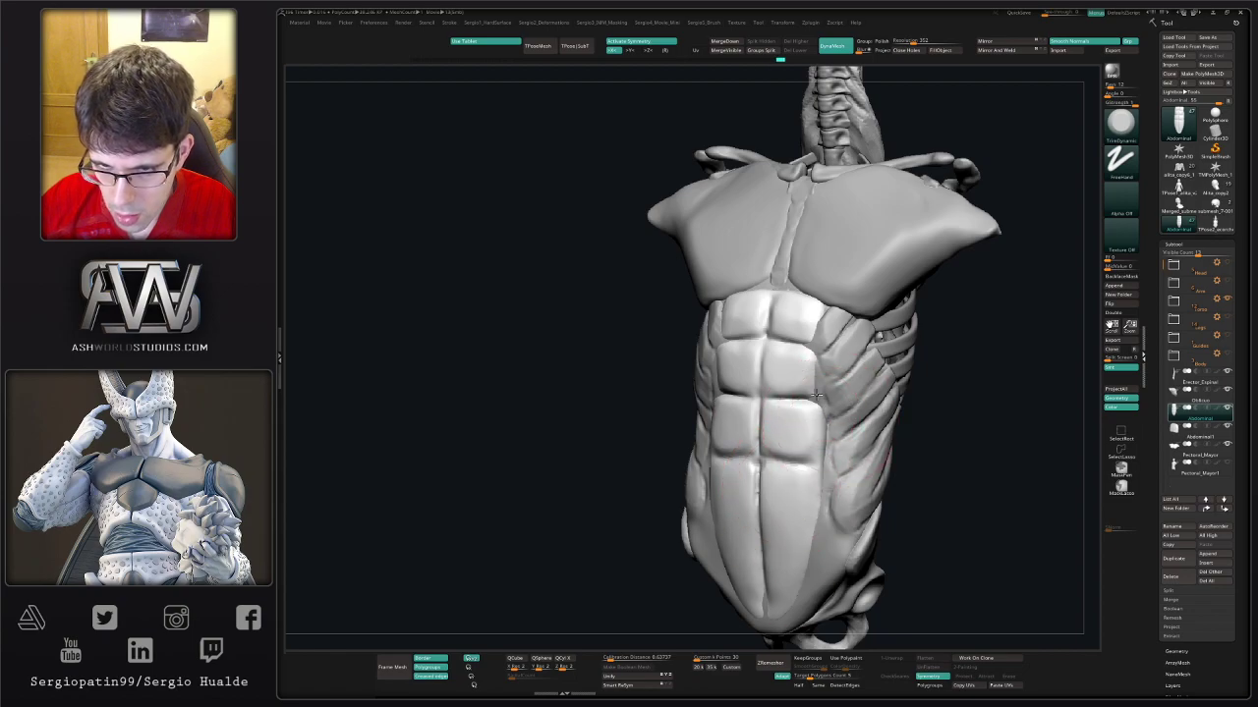
pyautogui.moveTo(815, 395); pyautogui.dragTo(821, 426, button='right')
# - With the Move brush (B, M, V), sculpt the lower abs along the right oblique edge
pyautogui.press('b')
pyautogui.press('m')
pyautogui.press('v')
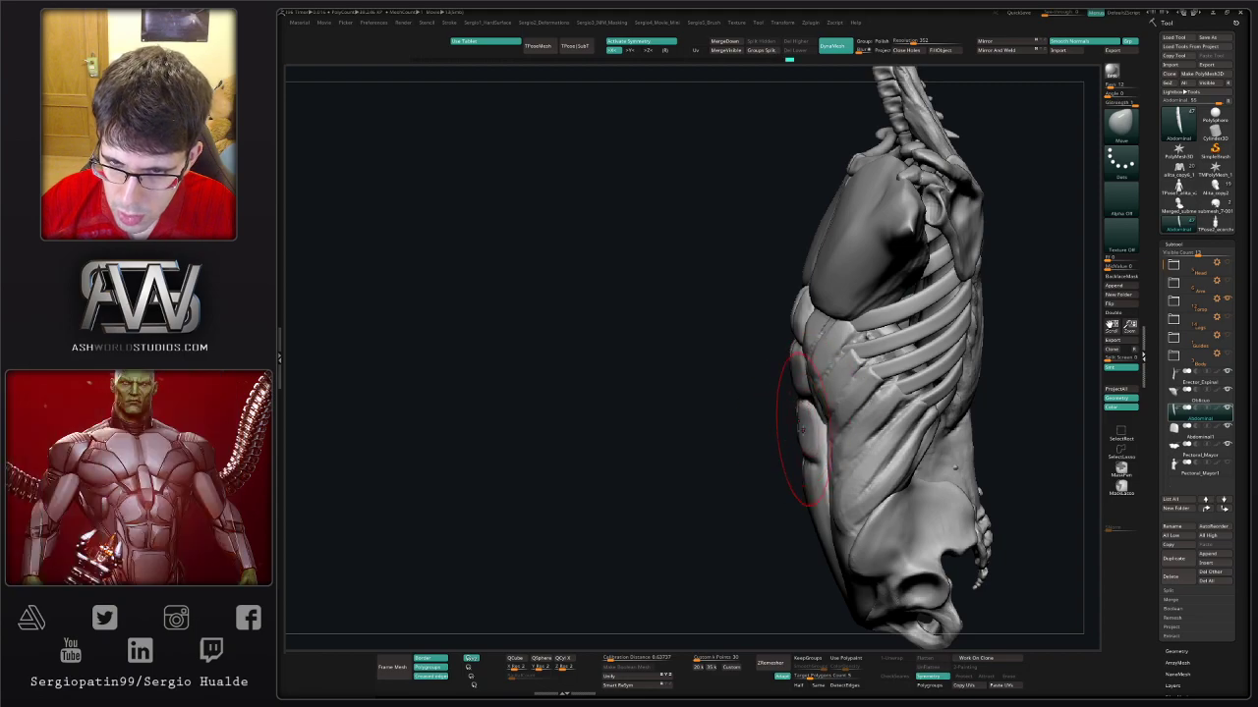
pyautogui.moveTo(806, 474); pyautogui.dragTo(851, 462, button='right')
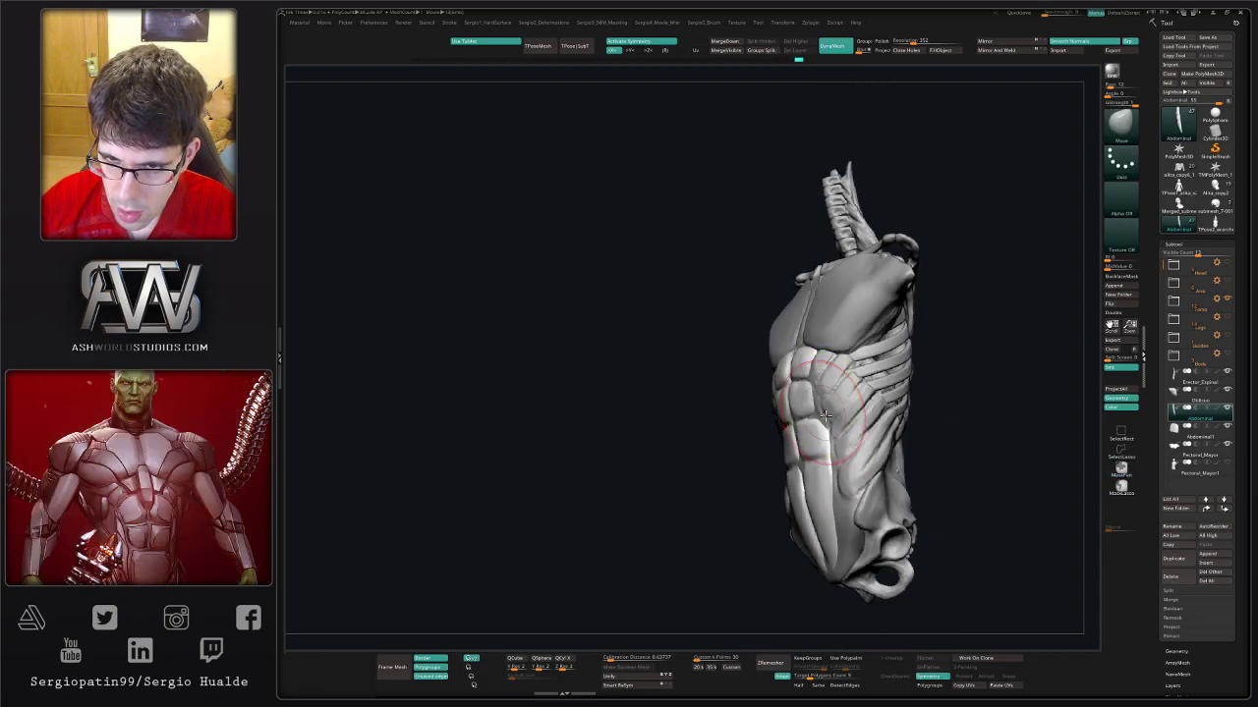
pyautogui.moveTo(816, 369)
pyautogui.mouseDown(button='right')
pyautogui.moveTo(835, 354)
pyautogui.moveTo(845, 420)
pyautogui.mouseUp(button='right')
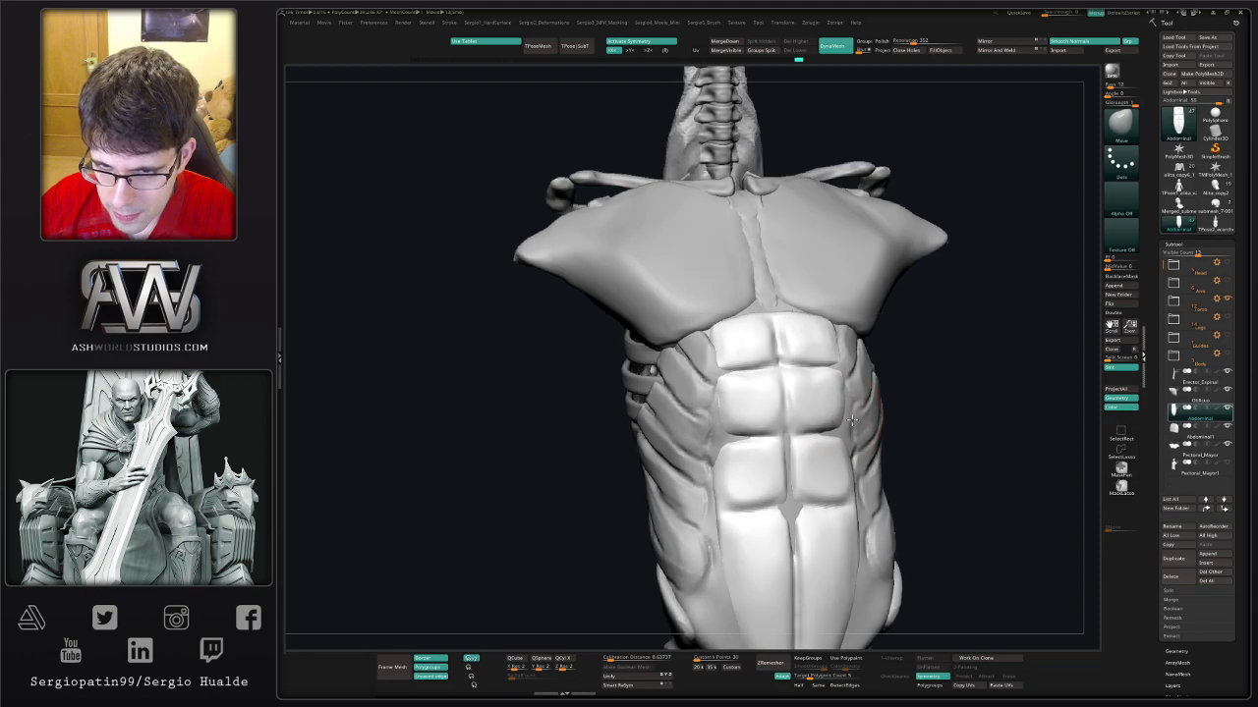
pyautogui.moveTo(856, 500); pyautogui.dragTo(847, 501, button='right')
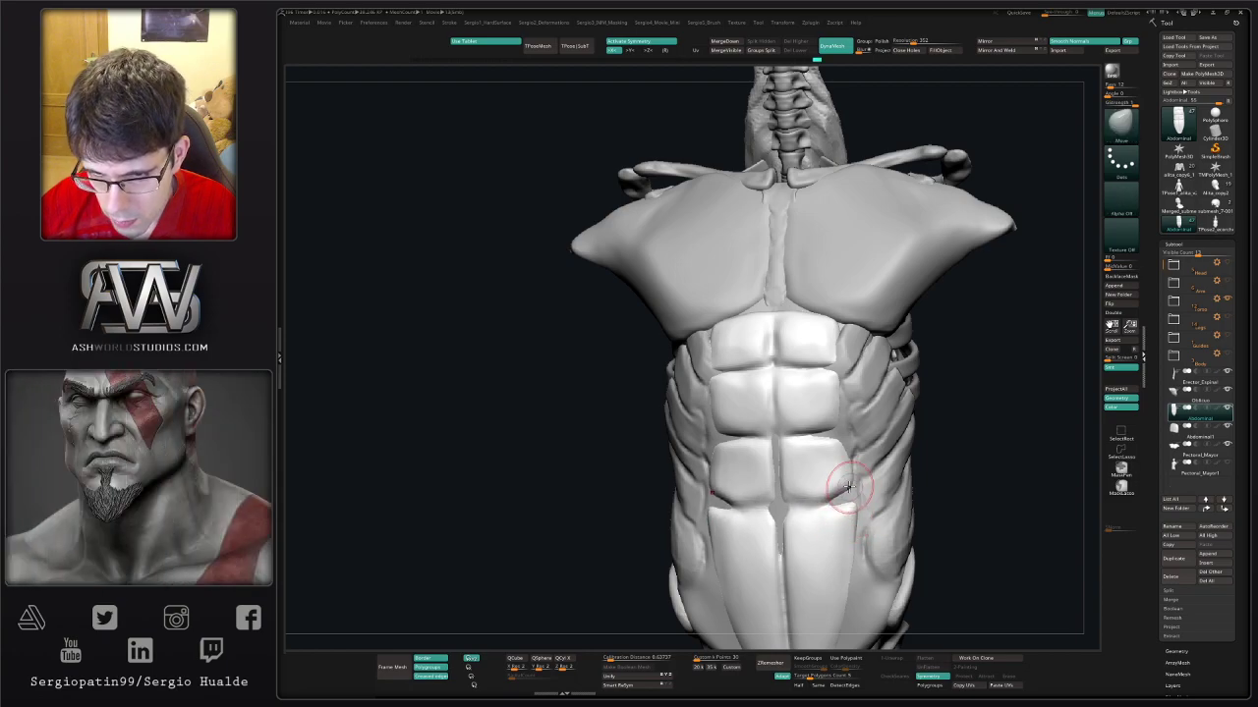
pyautogui.moveTo(842, 506); pyautogui.dragTo(846, 452, button='right')
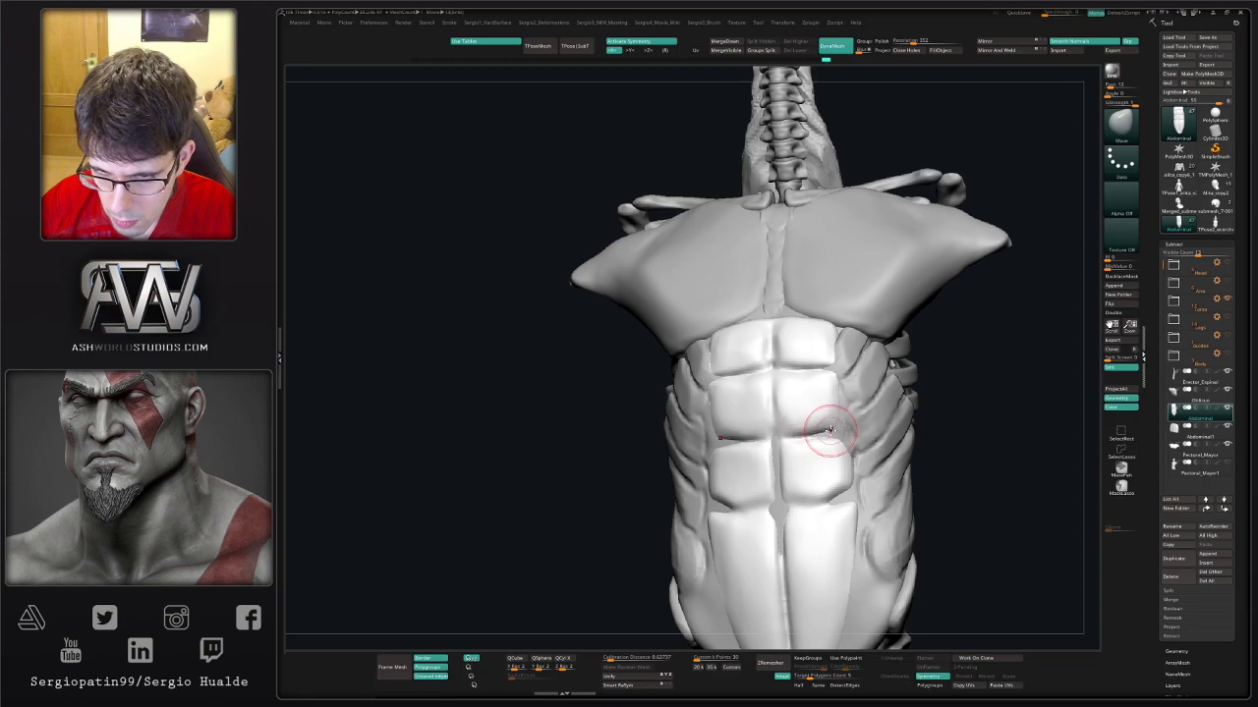
pyautogui.moveTo(830, 430)
pyautogui.mouseDown()
pyautogui.moveTo(815, 393)
pyautogui.moveTo(828, 393)
pyautogui.moveTo(842, 337)
pyautogui.moveTo(858, 346)
pyautogui.mouseUp()
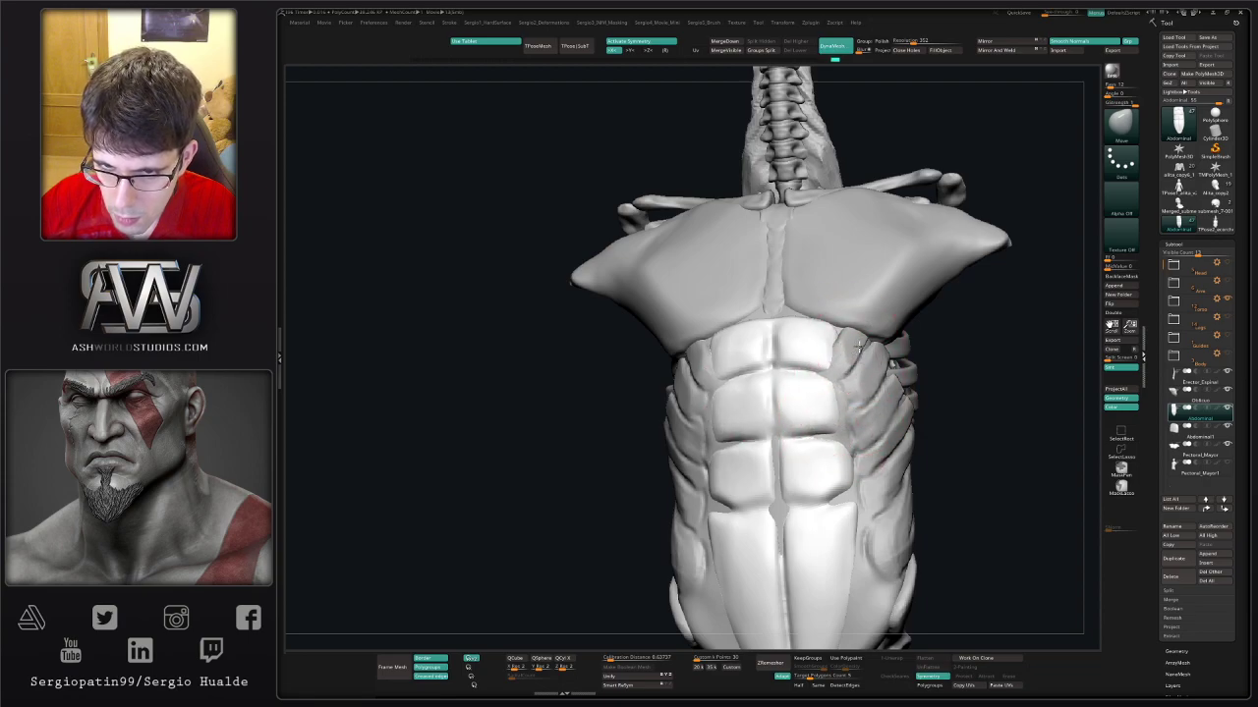
pyautogui.moveTo(855, 343); pyautogui.dragTo(820, 330, button='right')
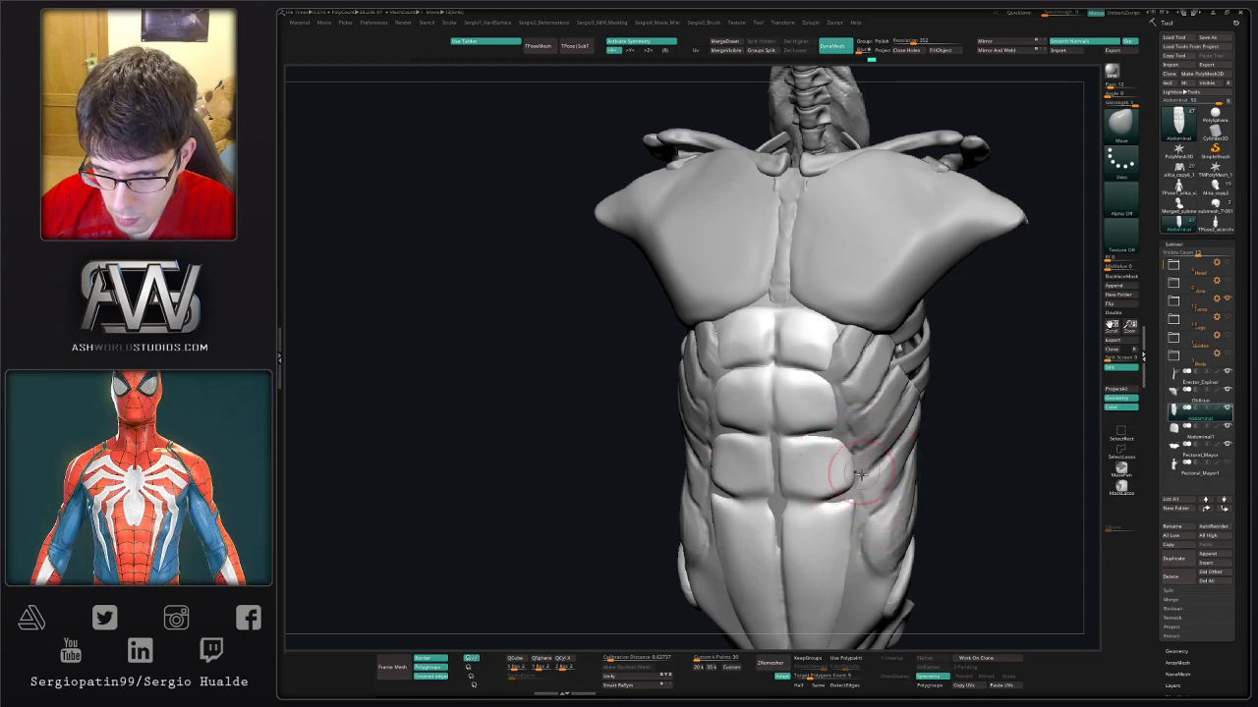
pyautogui.scroll(-3, 826, 435)
pyautogui.moveTo(904, 460)
pyautogui.mouseDown(button='right')
pyautogui.moveTo(888, 421)
pyautogui.moveTo(776, 451)
pyautogui.moveTo(786, 393)
pyautogui.mouseUp(button='right')
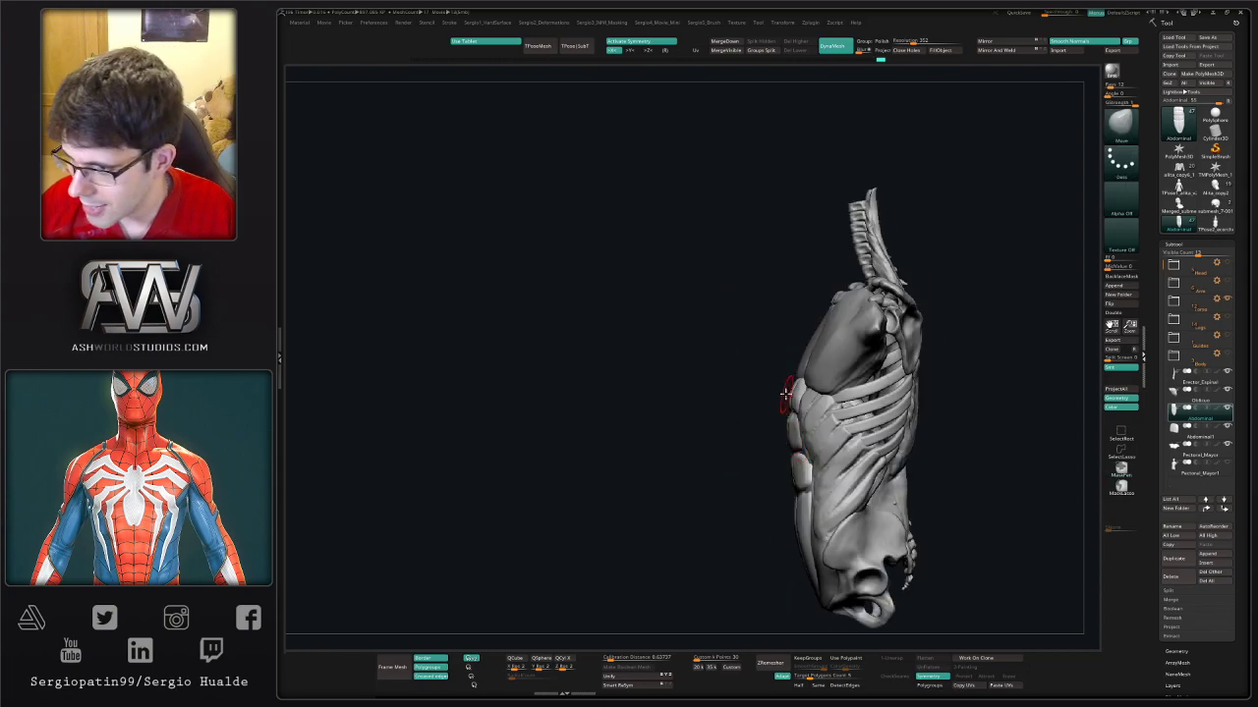
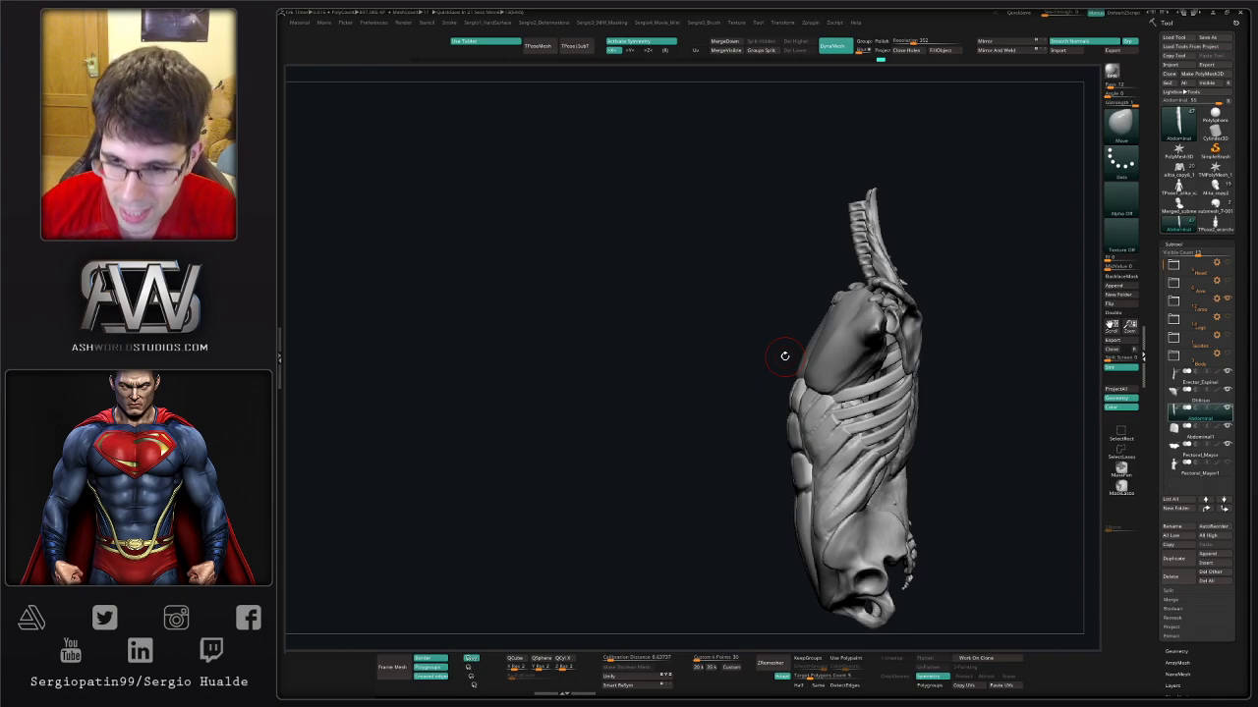
# - Make Pectoral_Mayor the active subtool and orbit the torso to a tilted front view
pyautogui.moveTo(765, 524); pyautogui.dragTo(698, 474)
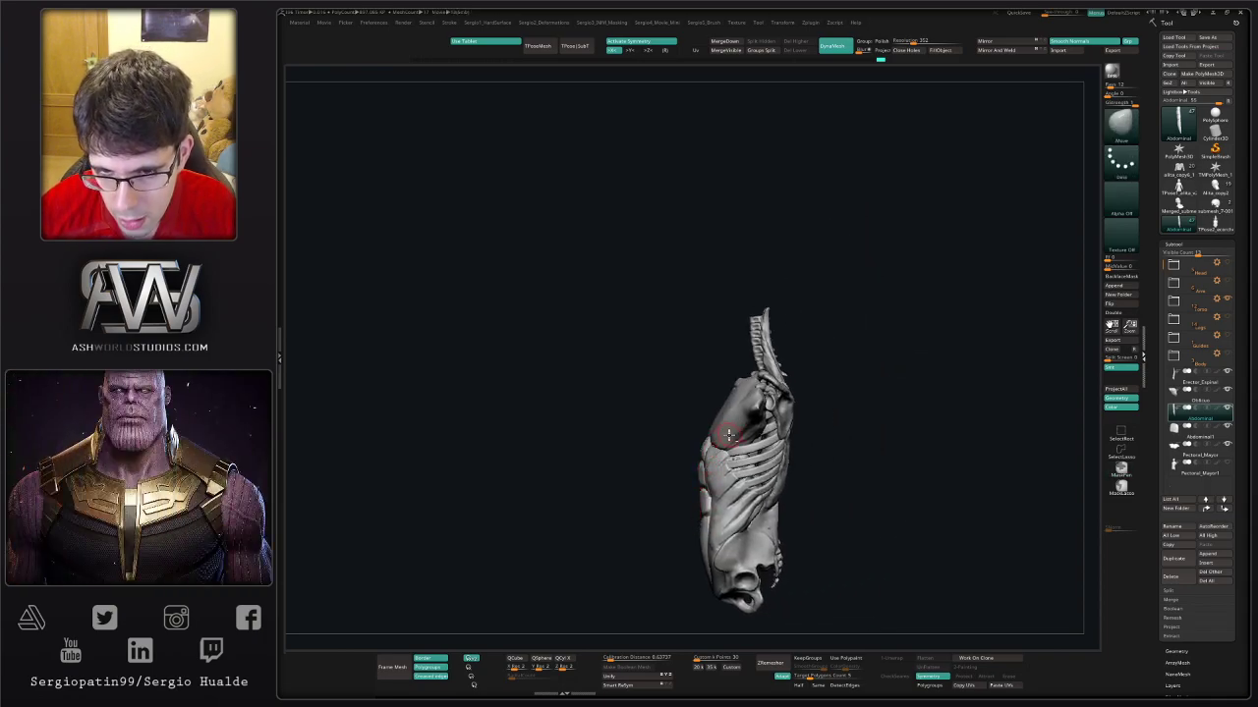
pyautogui.keyDown('alt'); pyautogui.click(730, 436); pyautogui.keyUp('alt')
pyautogui.moveTo(690, 400)
pyautogui.mouseDown()
pyautogui.moveTo(719, 450)
pyautogui.moveTo(774, 424)
pyautogui.moveTo(736, 400)
pyautogui.mouseUp()
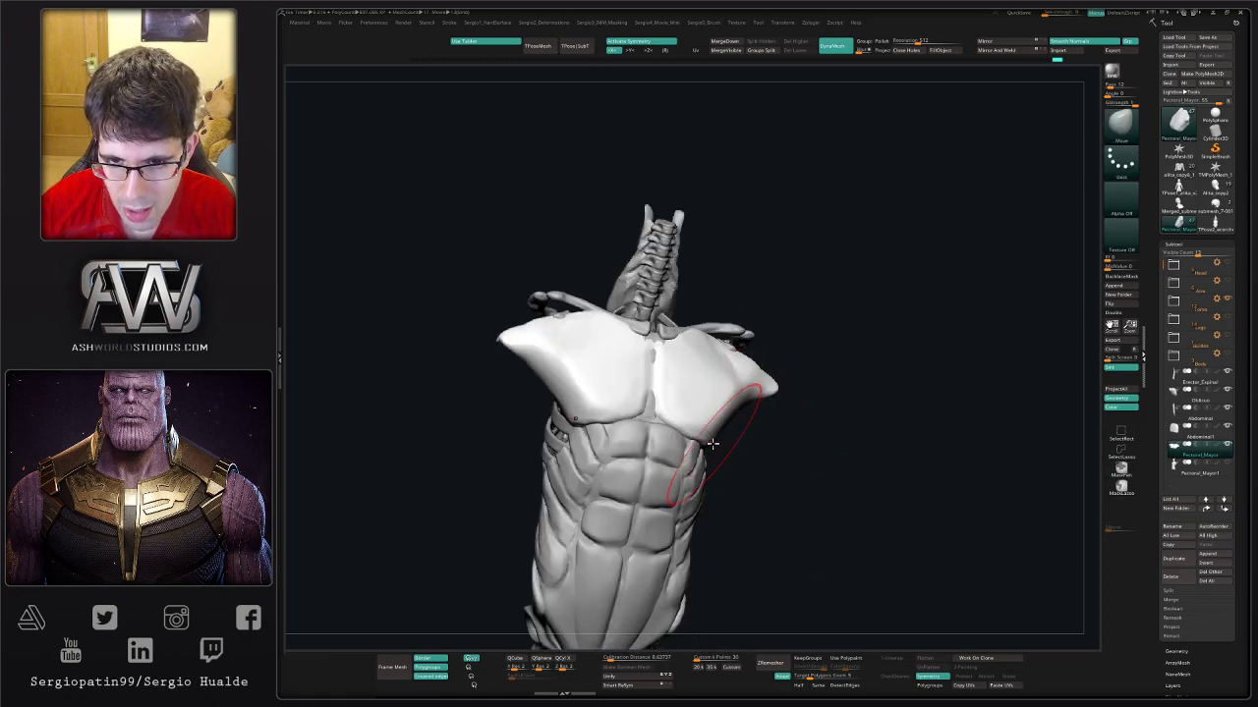
pyautogui.moveTo(659, 488)
pyautogui.mouseDown()
pyautogui.moveTo(724, 462)
pyautogui.moveTo(718, 413)
pyautogui.moveTo(751, 417)
pyautogui.mouseUp()
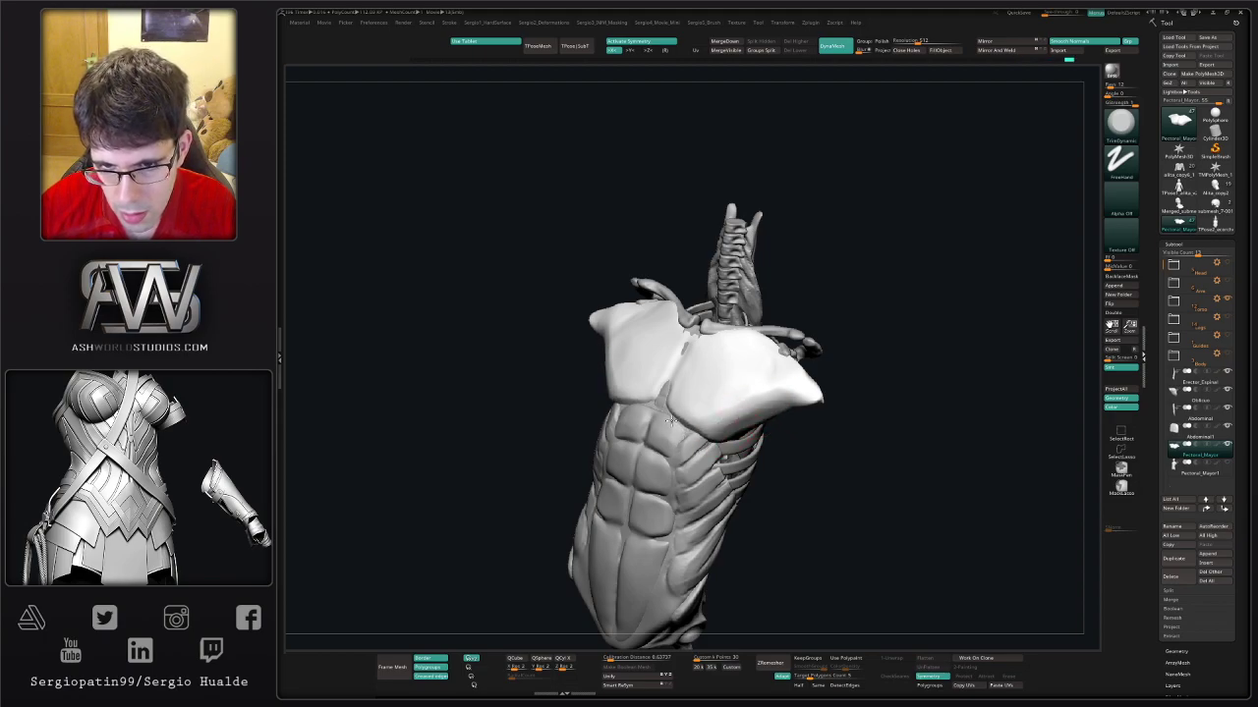
pyautogui.moveTo(775, 383); pyautogui.dragTo(758, 378)
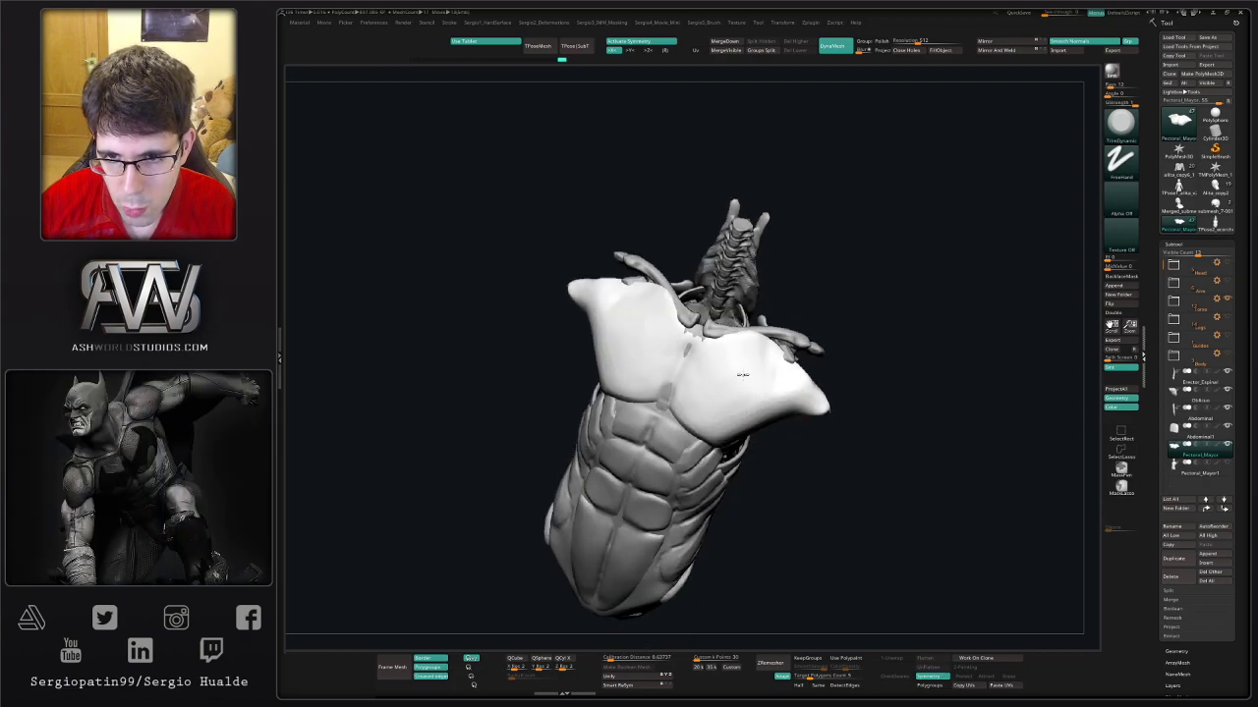
# - Select the DamStandard brush (B-D-S) with the torso at a near-front view
pyautogui.press('b')
pyautogui.press('d')
pyautogui.press('s')
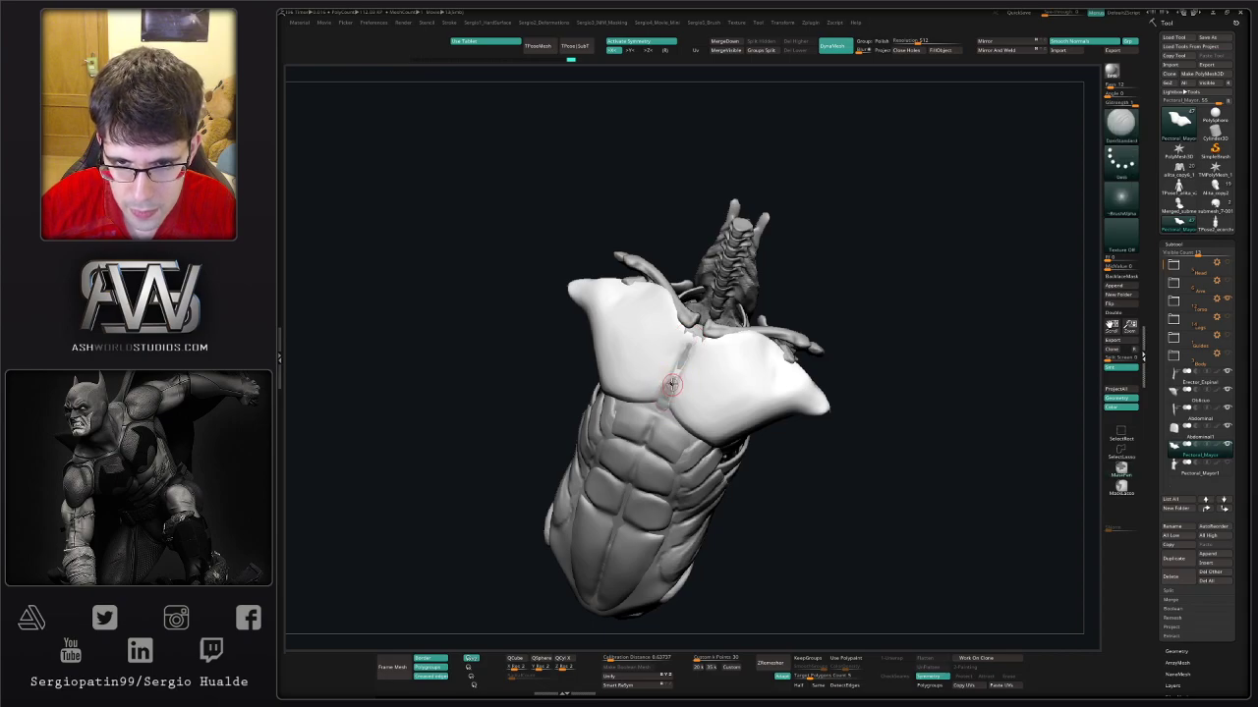
pyautogui.moveTo(677, 365)
pyautogui.mouseDown(button='right')
pyautogui.moveTo(757, 460)
pyautogui.moveTo(723, 421)
pyautogui.moveTo(753, 401)
pyautogui.mouseUp(button='right')
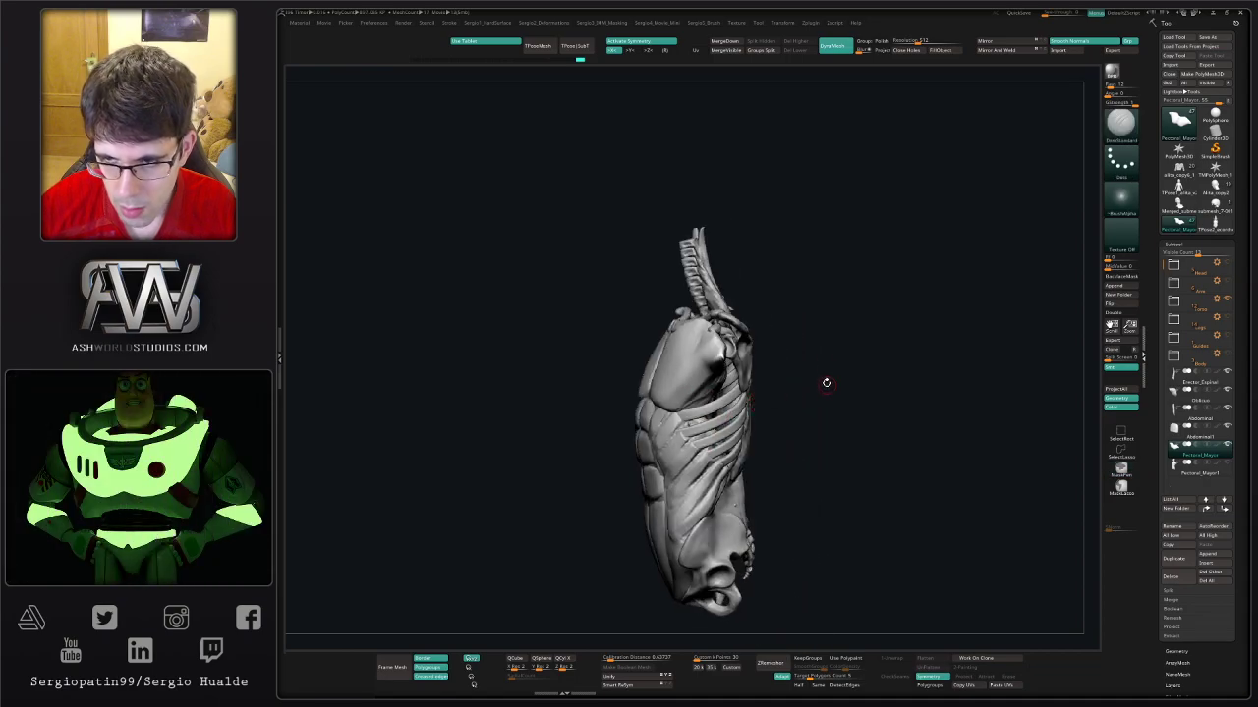
# - Duplicate the pectoral major subtool and rename the copy Serratus
pyautogui.click(1098, 473)
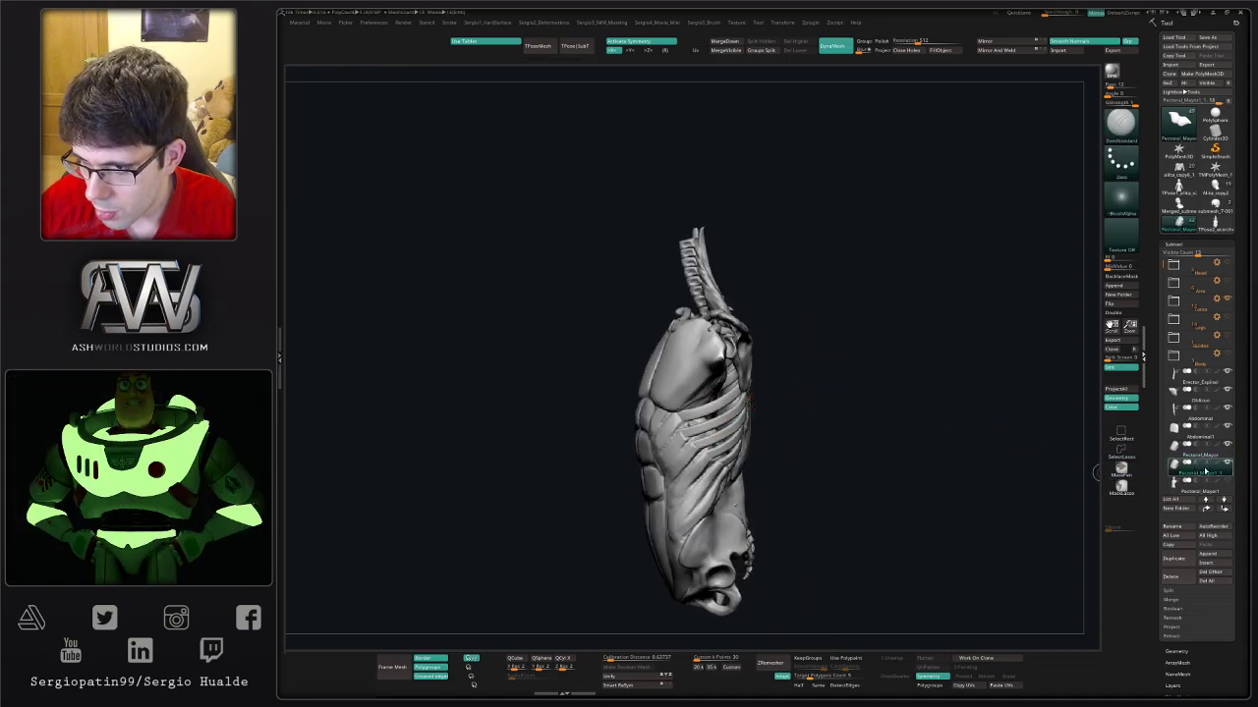
pyautogui.click(1178, 528)
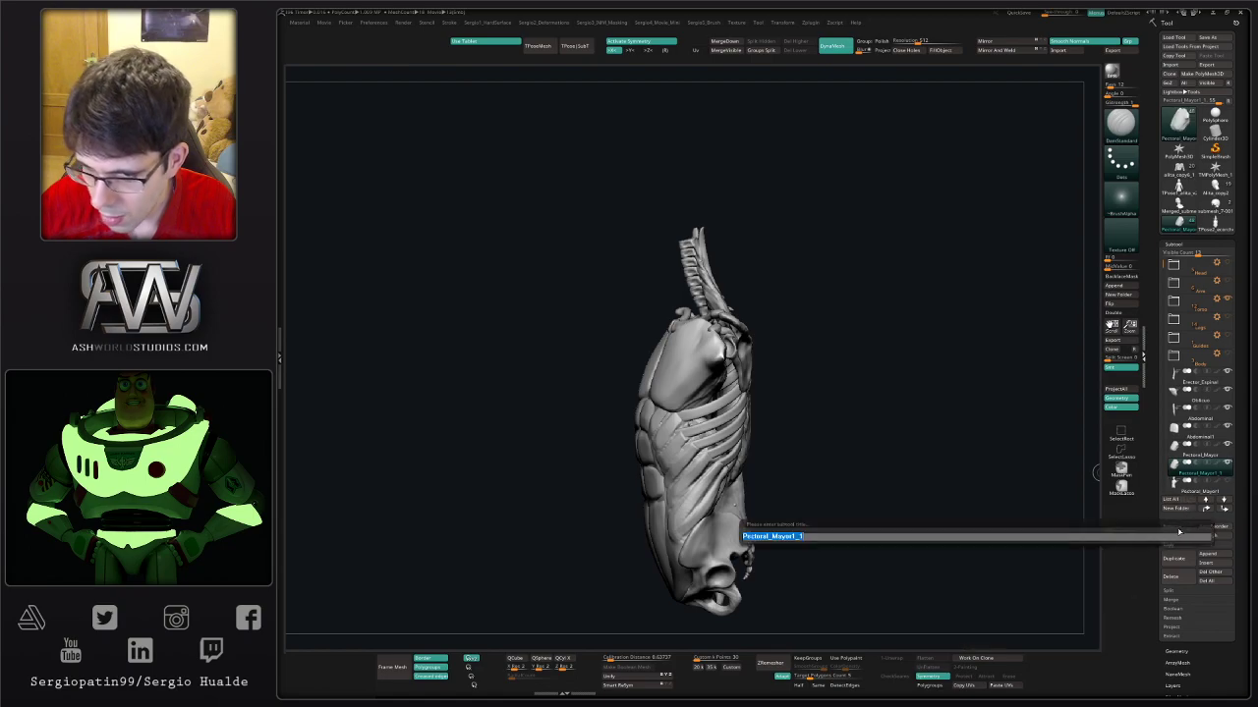
pyautogui.write('Serrato')
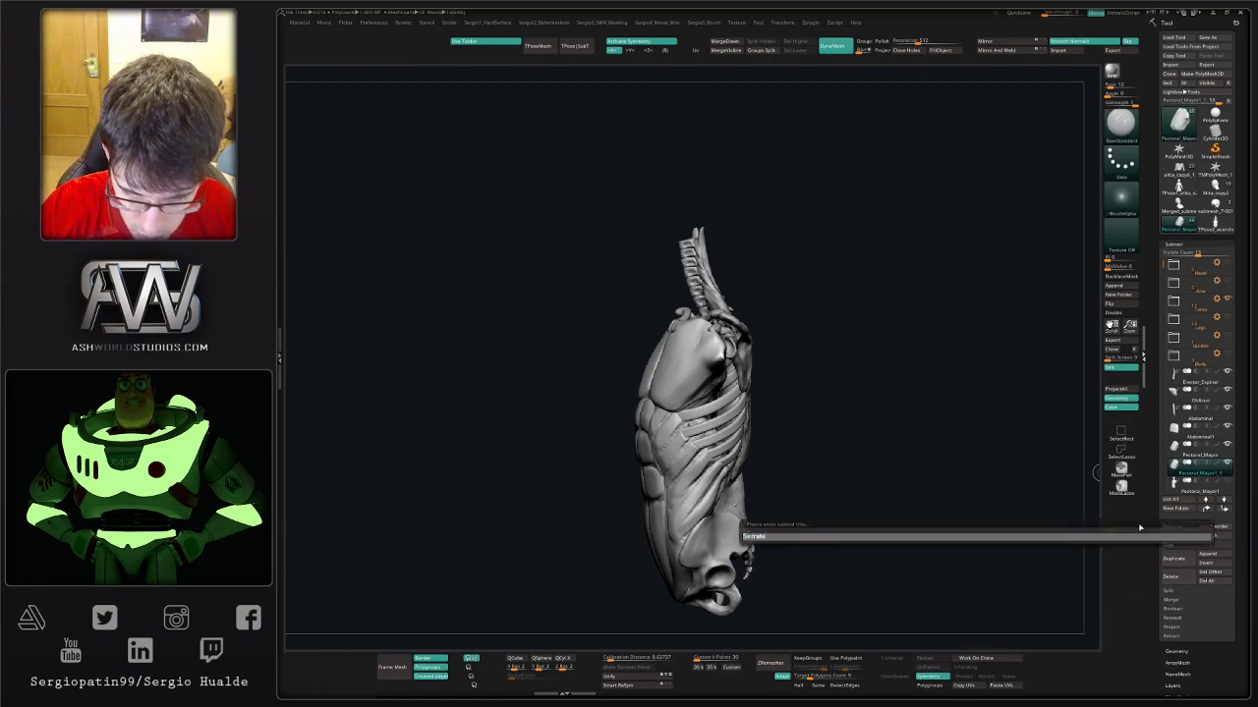
pyautogui.press('Return')
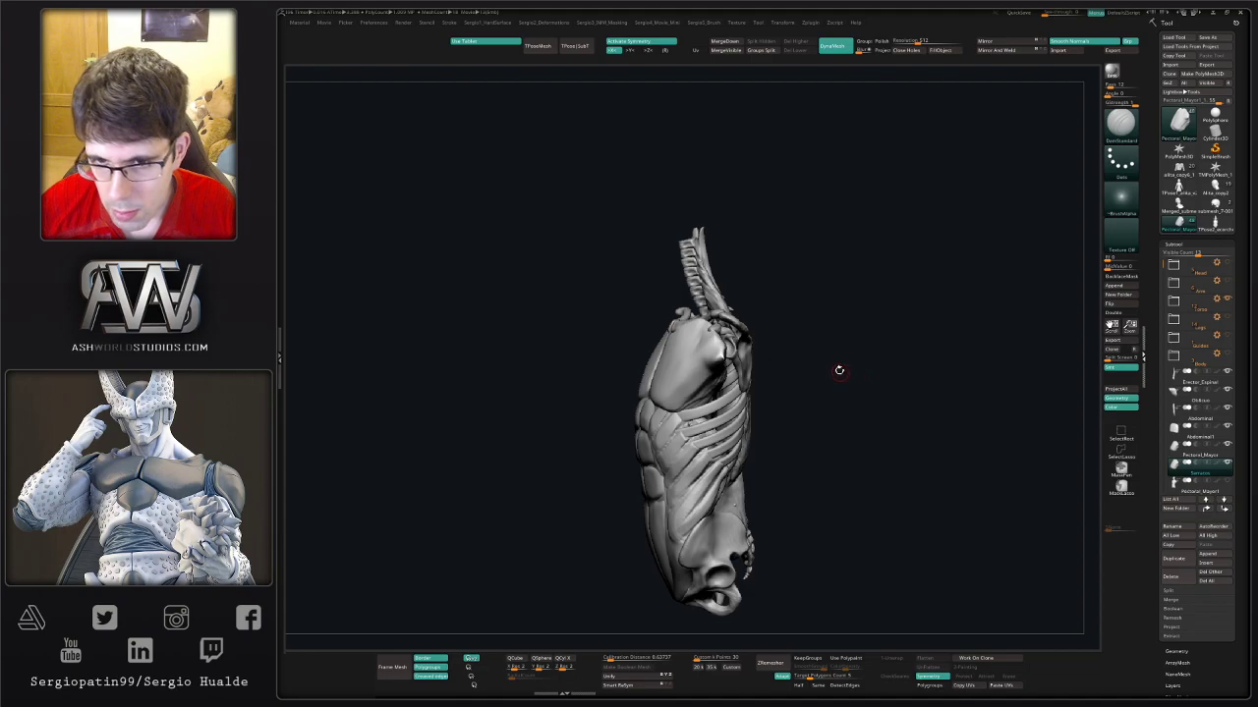
pyautogui.moveTo(836, 368); pyautogui.dragTo(787, 369)
# - Rotate the Serratus copy outward around the ribcage with Transpose, then make it active
pyautogui.press('w')
pyautogui.click(735, 383)
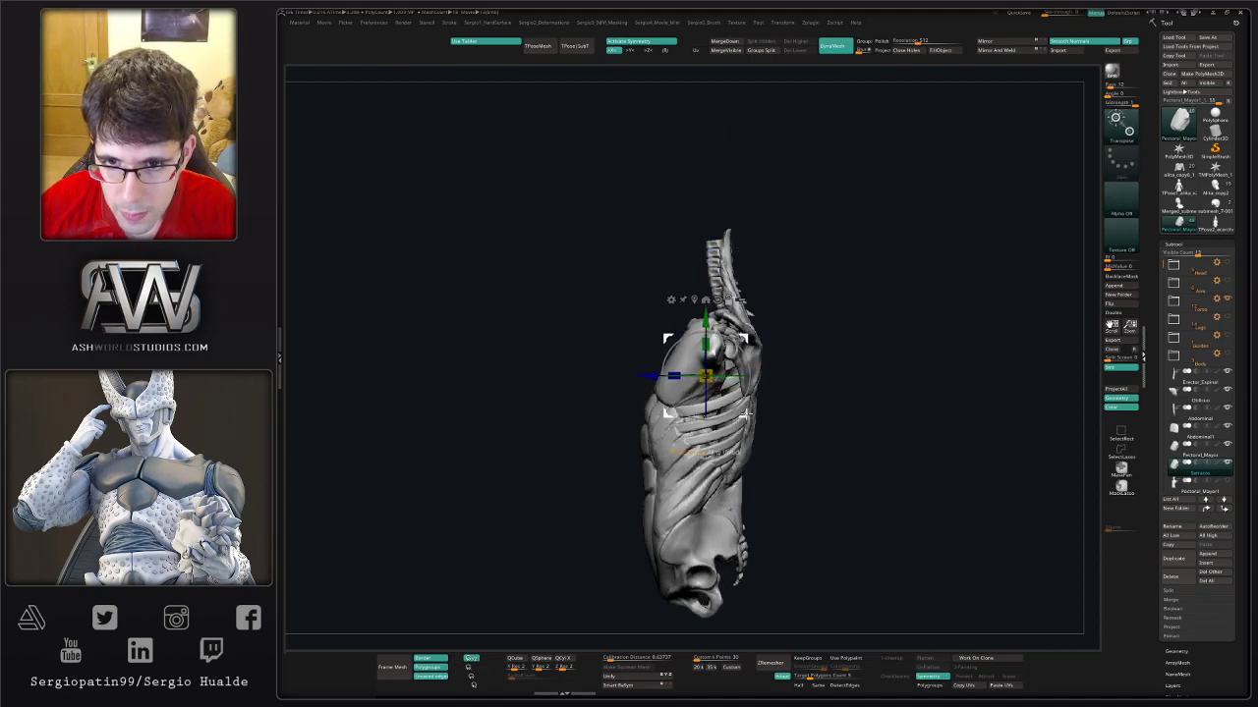
pyautogui.moveTo(779, 427); pyautogui.dragTo(830, 377)
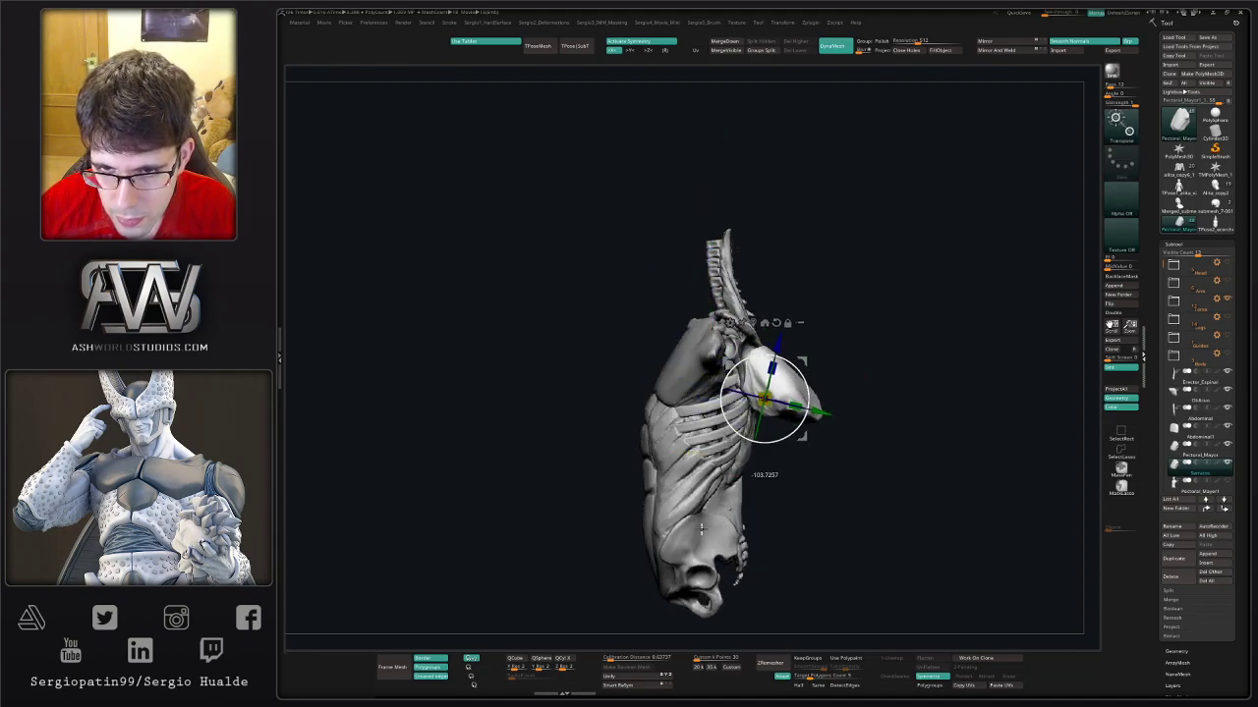
pyautogui.moveTo(830, 377)
pyautogui.mouseDown()
pyautogui.moveTo(797, 362)
pyautogui.moveTo(725, 365)
pyautogui.mouseUp()
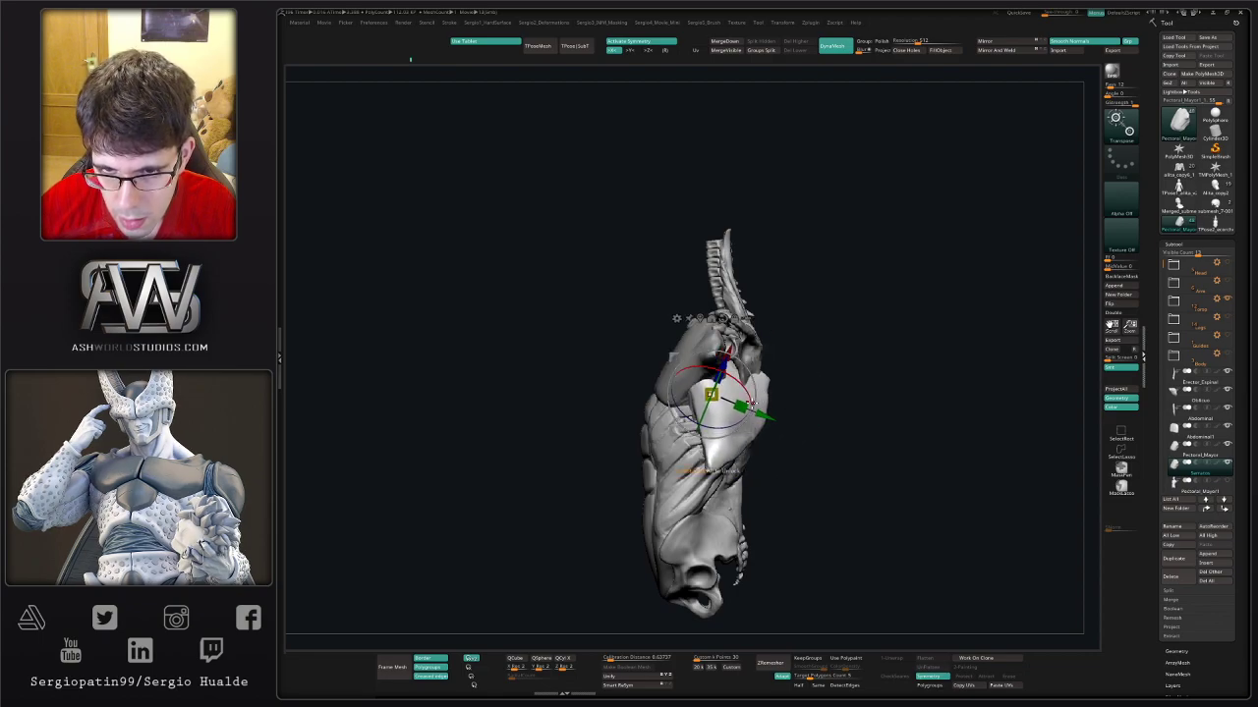
pyautogui.press('q')
pyautogui.moveTo(777, 399); pyautogui.dragTo(764, 396, button='right')
pyautogui.keyDown('alt'); pyautogui.click(761, 402); pyautogui.keyUp('alt')
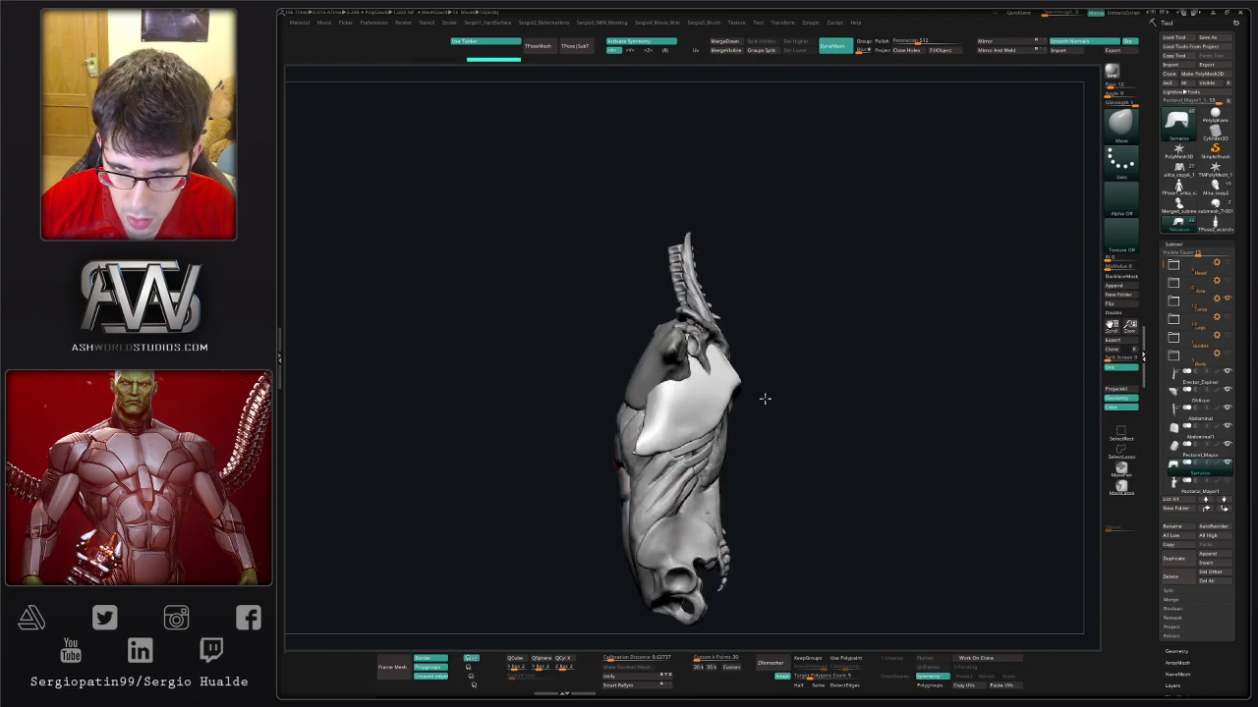
# - Pull the Serratus piece inward against the ribs with Move and adjust Draw Size
pyautogui.moveTo(734, 388)
pyautogui.mouseDown()
pyautogui.moveTo(703, 393)
pyautogui.moveTo(710, 428)
pyautogui.mouseUp()
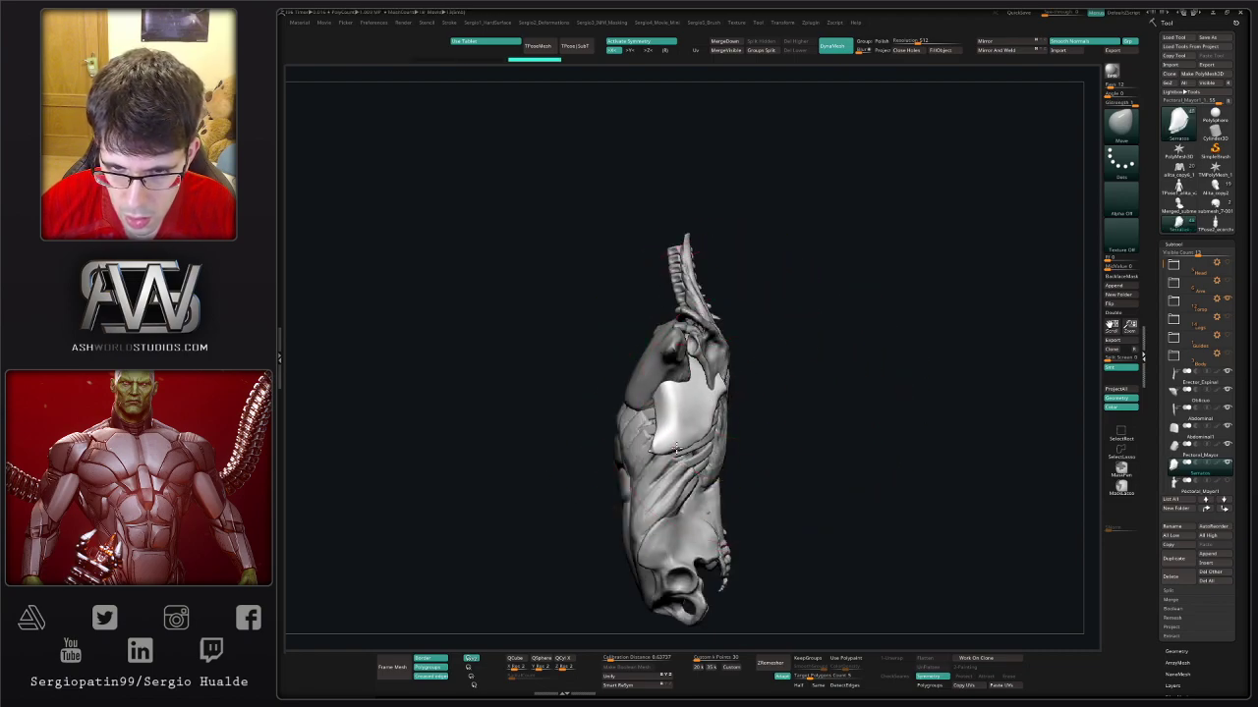
pyautogui.press('s')
pyautogui.moveTo(710, 428)
pyautogui.mouseDown(button='right')
pyautogui.moveTo(668, 421)
pyautogui.moveTo(655, 450)
pyautogui.moveTo(676, 432)
pyautogui.moveTo(705, 469)
pyautogui.moveTo(704, 435)
pyautogui.mouseUp(button='right')
# - Try the TrimDynamic brush, then switch to DamStandard while viewing the back
pyautogui.press('b')
pyautogui.press('t')
pyautogui.press('d')
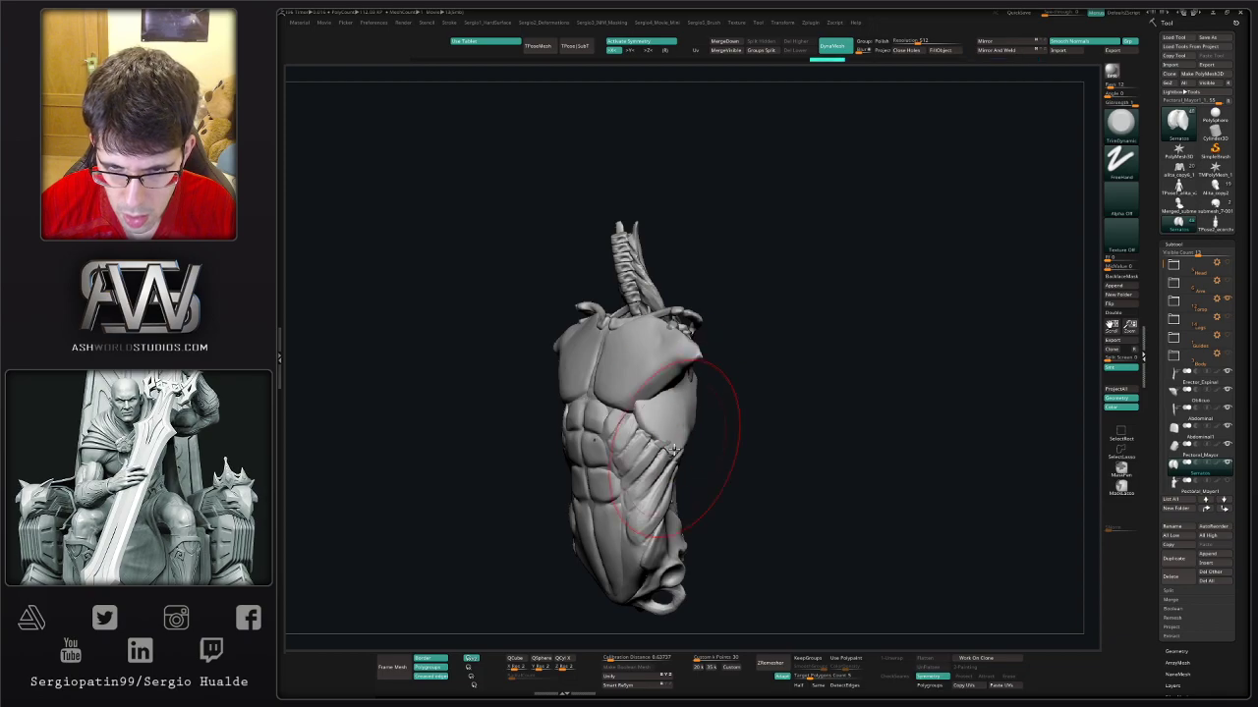
pyautogui.moveTo(682, 449); pyautogui.dragTo(653, 404, button='right')
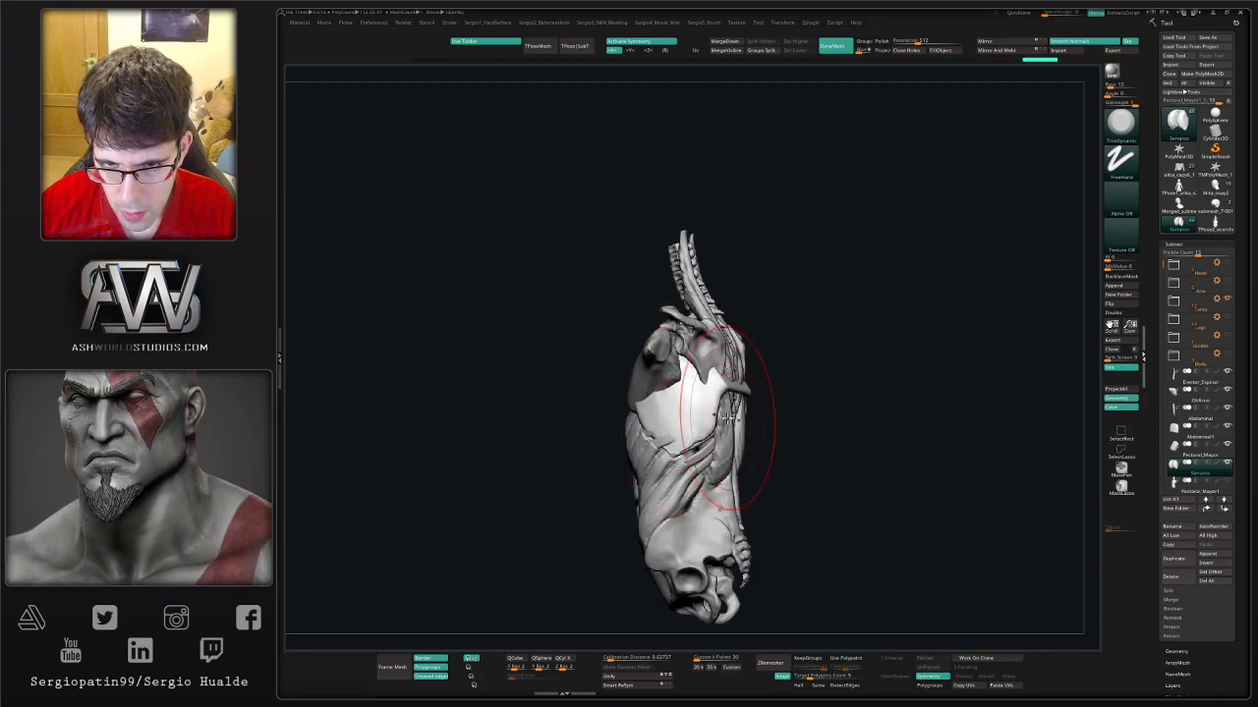
pyautogui.press('b')
pyautogui.press('d')
pyautogui.press('s')
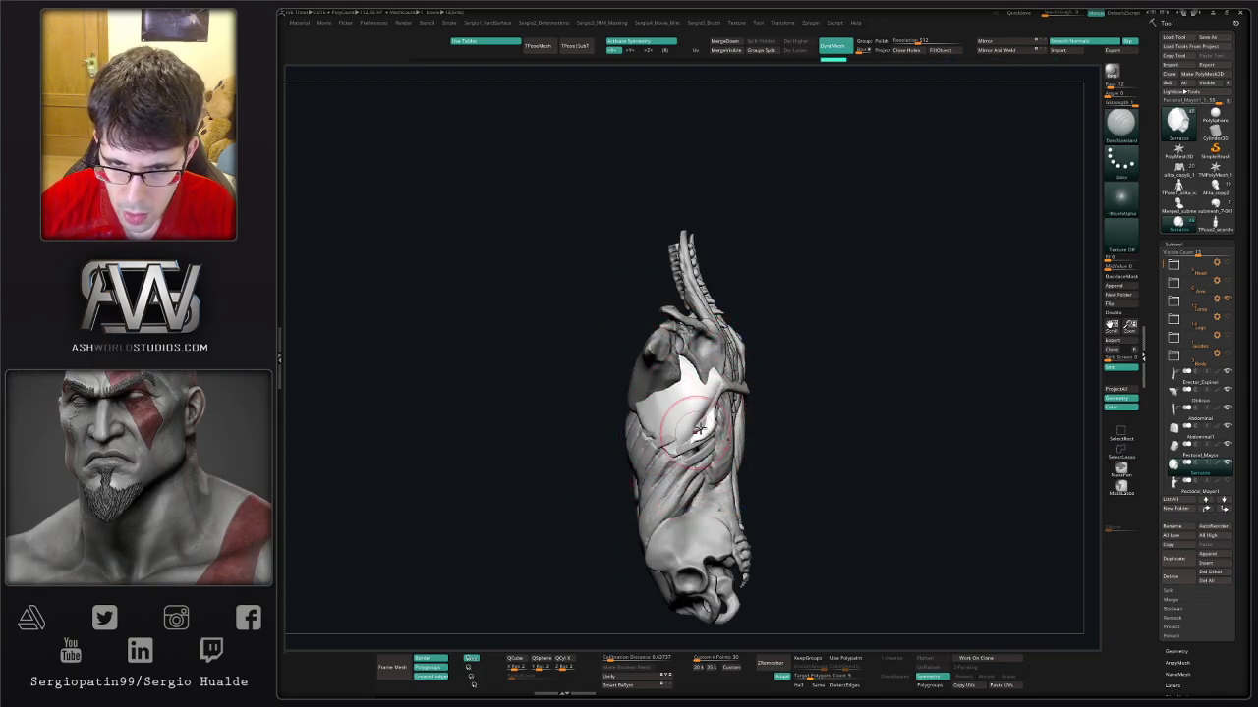
pyautogui.moveTo(708, 398)
pyautogui.mouseDown(button='right')
pyautogui.moveTo(734, 361)
pyautogui.moveTo(681, 255)
pyautogui.mouseUp(button='right')
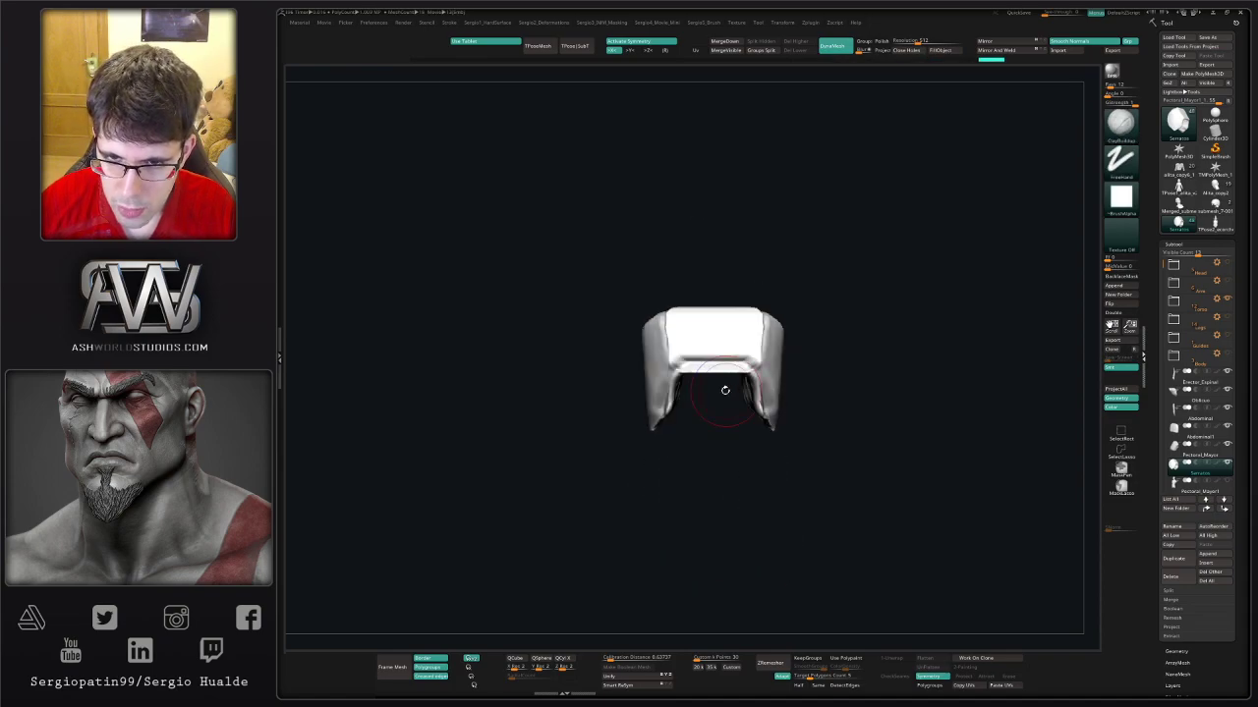
# - Lasso-hide the Serratus copy's middle band, leaving two side pieces, and smooth them
pyautogui.keyDown('ctrl'); pyautogui.keyDown('shift'); pyautogui.moveTo(681, 255); pyautogui.dragTo(737, 388); pyautogui.keyUp('shift'); pyautogui.keyUp('ctrl')
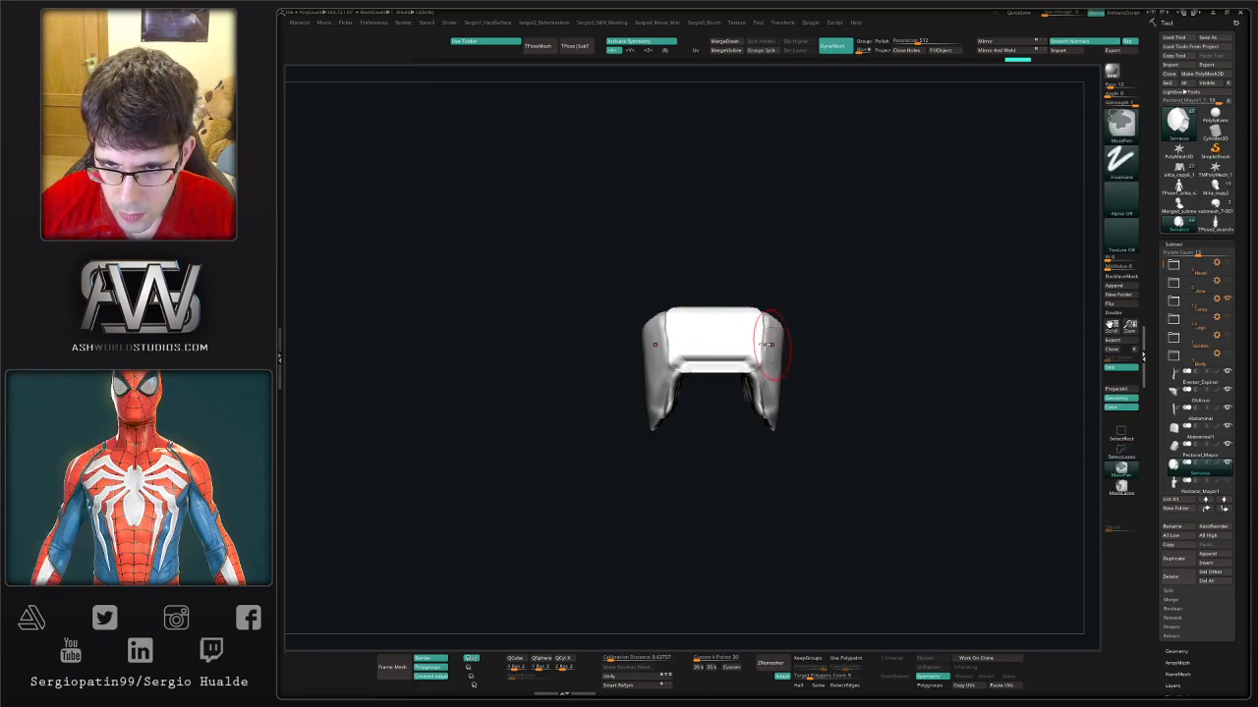
pyautogui.keyDown('ctrl'); pyautogui.keyDown('alt'); pyautogui.keyDown('shift'); pyautogui.moveTo(708, 295); pyautogui.dragTo(747, 403); pyautogui.keyUp('shift'); pyautogui.keyUp('alt'); pyautogui.keyUp('ctrl')
pyautogui.moveTo(765, 284); pyautogui.dragTo(853, 352)
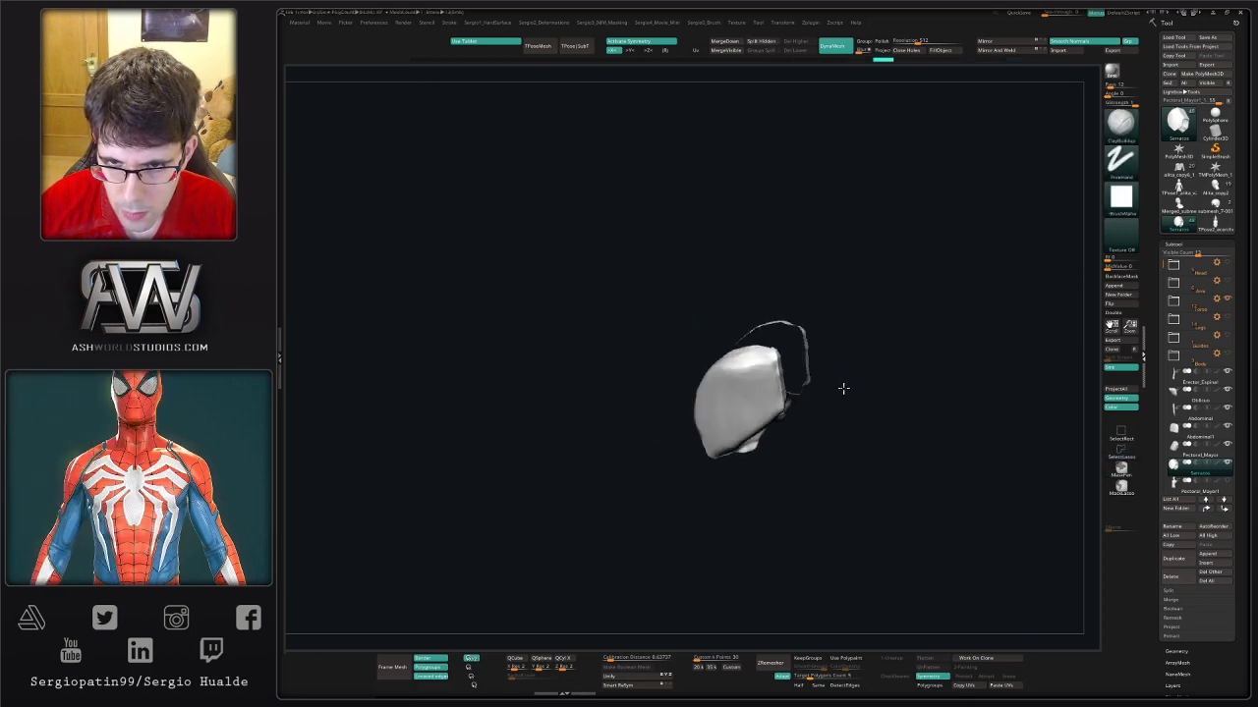
pyautogui.moveTo(845, 410); pyautogui.dragTo(787, 382)
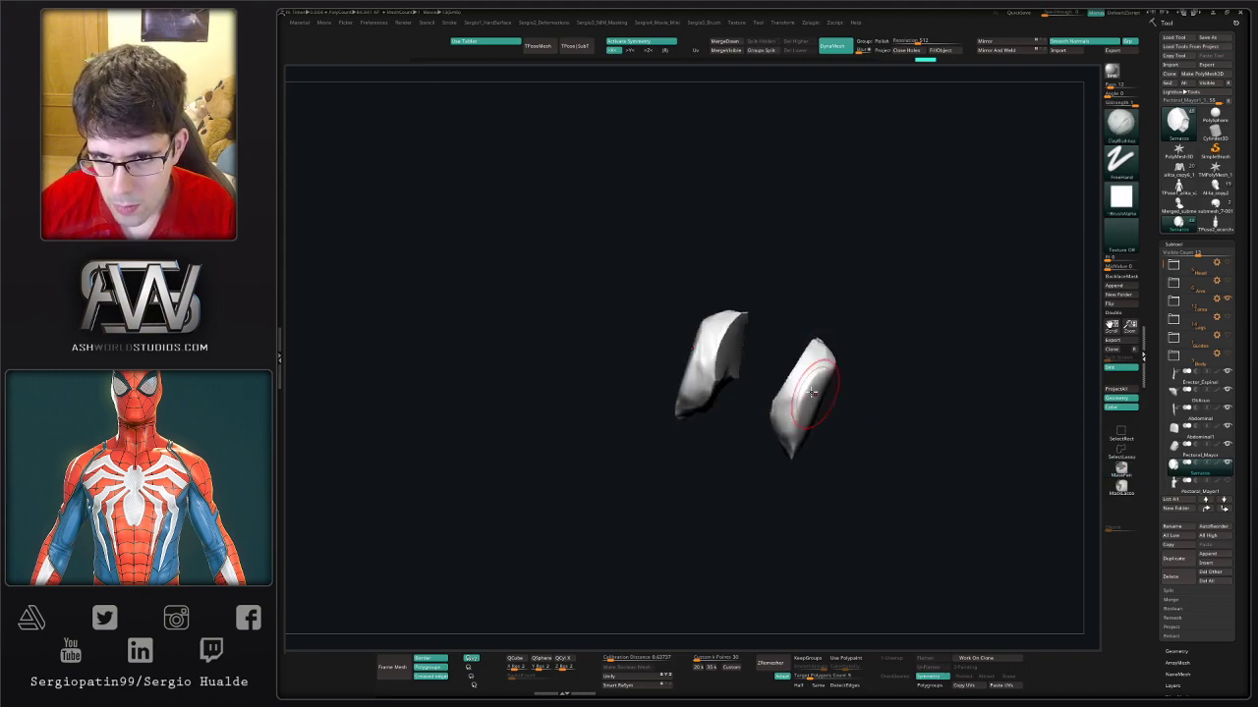
pyautogui.press('shift')
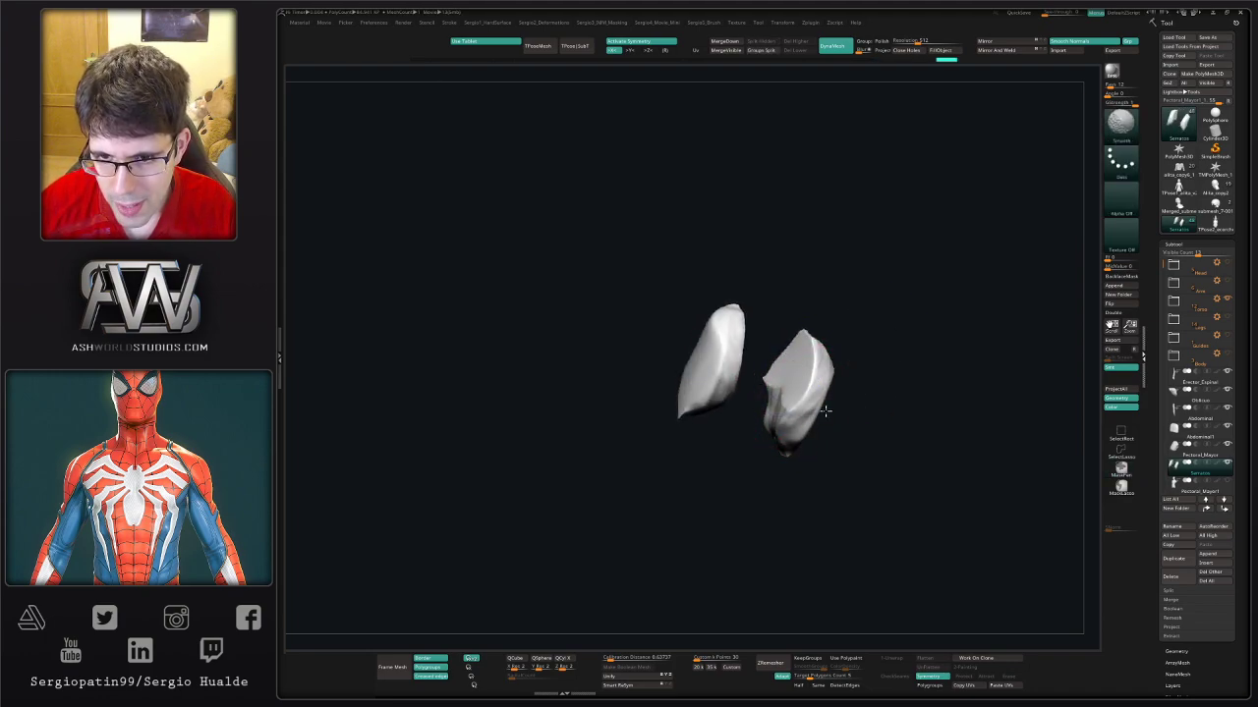
pyautogui.moveTo(825, 411)
pyautogui.mouseDown()
pyautogui.moveTo(800, 402)
pyautogui.moveTo(829, 435)
pyautogui.moveTo(821, 367)
pyautogui.moveTo(794, 423)
pyautogui.moveTo(1085, 452)
pyautogui.moveTo(781, 463)
pyautogui.mouseUp()
# - Check the side pieces in Solo, slice one piece's lower part, then show the whole torso
pyautogui.keyDown('ctrl'); pyautogui.keyDown('shift'); pyautogui.click(796, 393); pyautogui.keyUp('shift'); pyautogui.keyUp('ctrl')
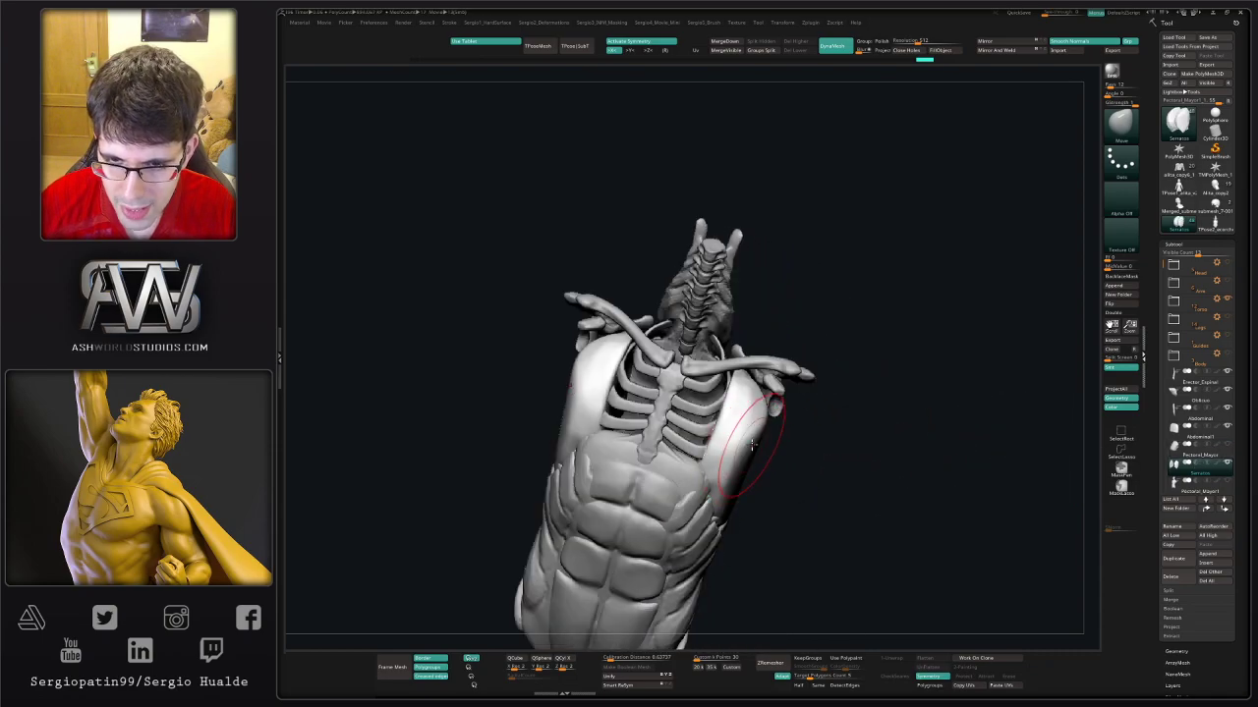
pyautogui.keyDown('ctrl'); pyautogui.keyDown('shift'); pyautogui.click(772, 408); pyautogui.keyUp('shift'); pyautogui.keyUp('ctrl')
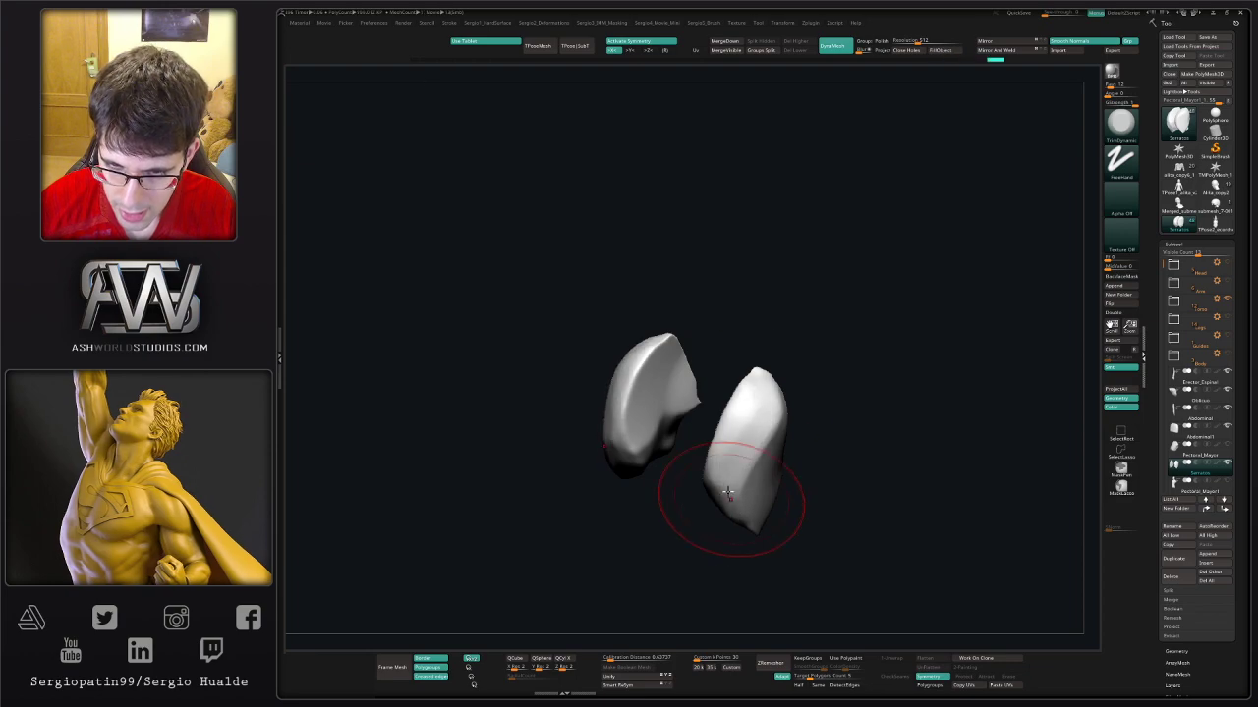
pyautogui.keyDown('ctrl'); pyautogui.keyDown('shift'); pyautogui.click(749, 422); pyautogui.keyUp('shift'); pyautogui.keyUp('ctrl')
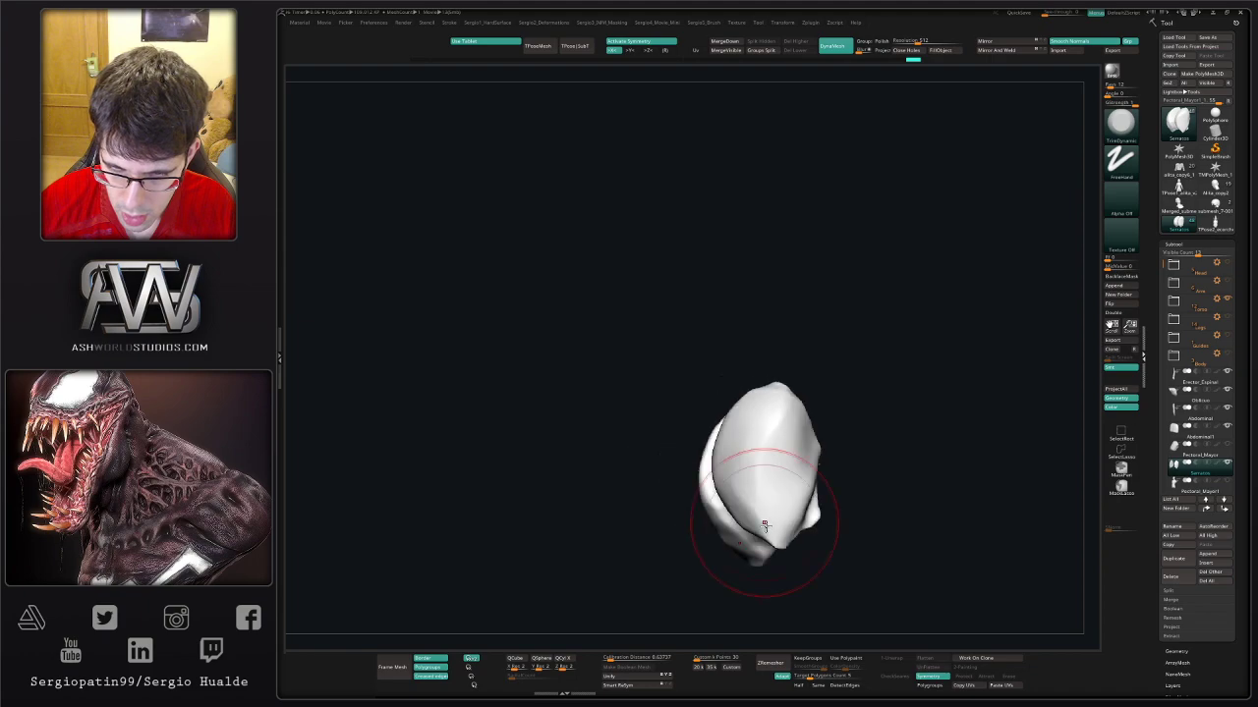
pyautogui.keyDown('ctrl'); pyautogui.keyDown('shift'); pyautogui.moveTo(739, 517); pyautogui.dragTo(771, 541); pyautogui.keyUp('shift'); pyautogui.keyUp('ctrl')
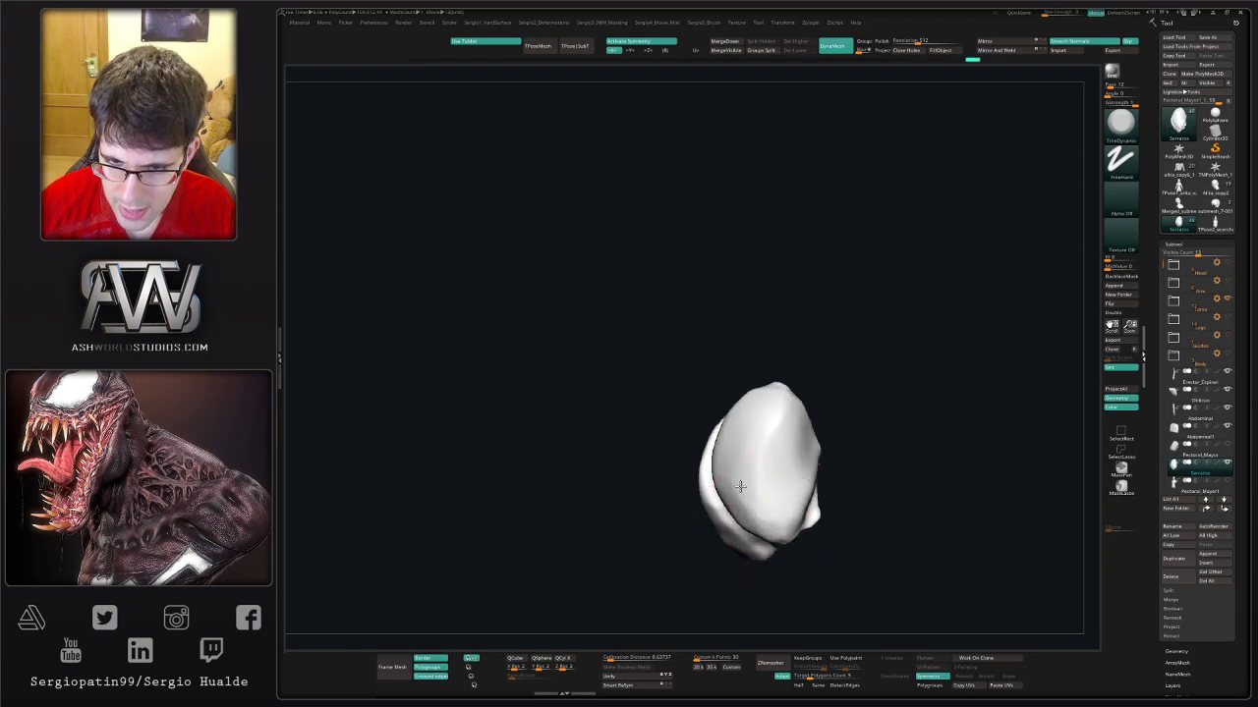
pyautogui.moveTo(761, 514); pyautogui.dragTo(754, 423)
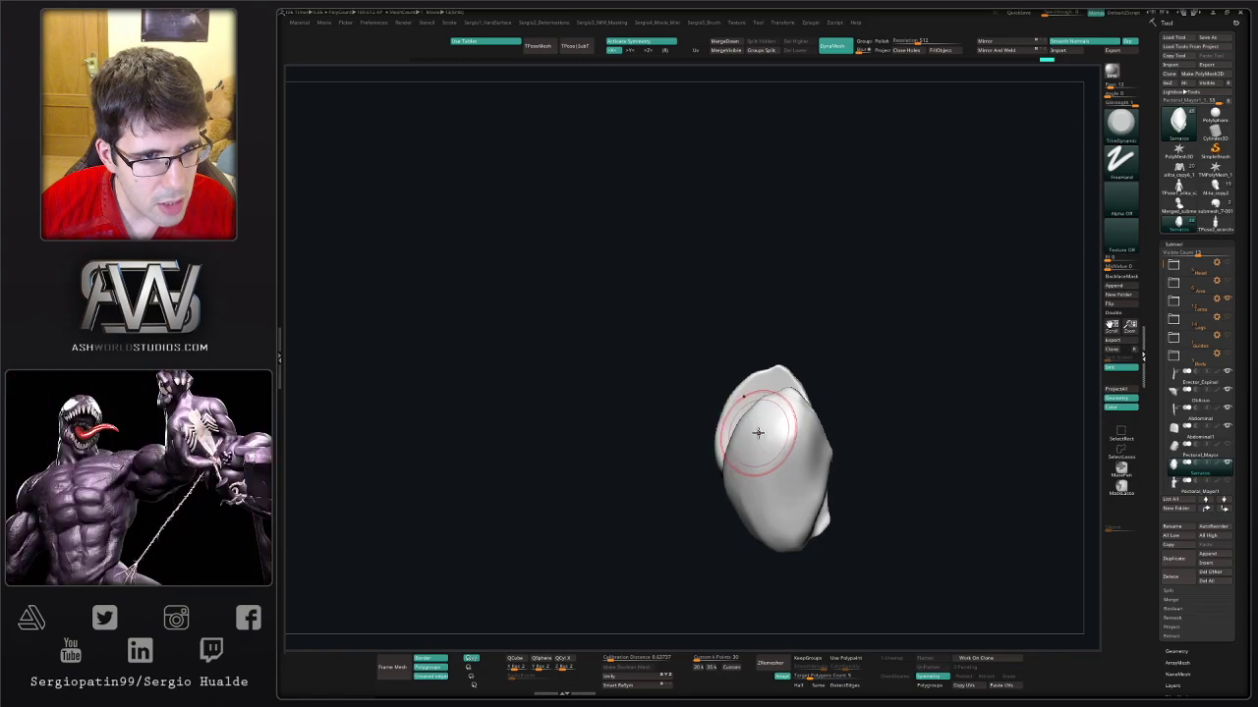
pyautogui.keyDown('ctrl'); pyautogui.keyDown('shift'); pyautogui.click(776, 428); pyautogui.keyUp('shift'); pyautogui.keyUp('ctrl')
pyautogui.moveTo(809, 447)
pyautogui.mouseDown()
pyautogui.moveTo(828, 407)
pyautogui.moveTo(789, 416)
pyautogui.mouseUp()
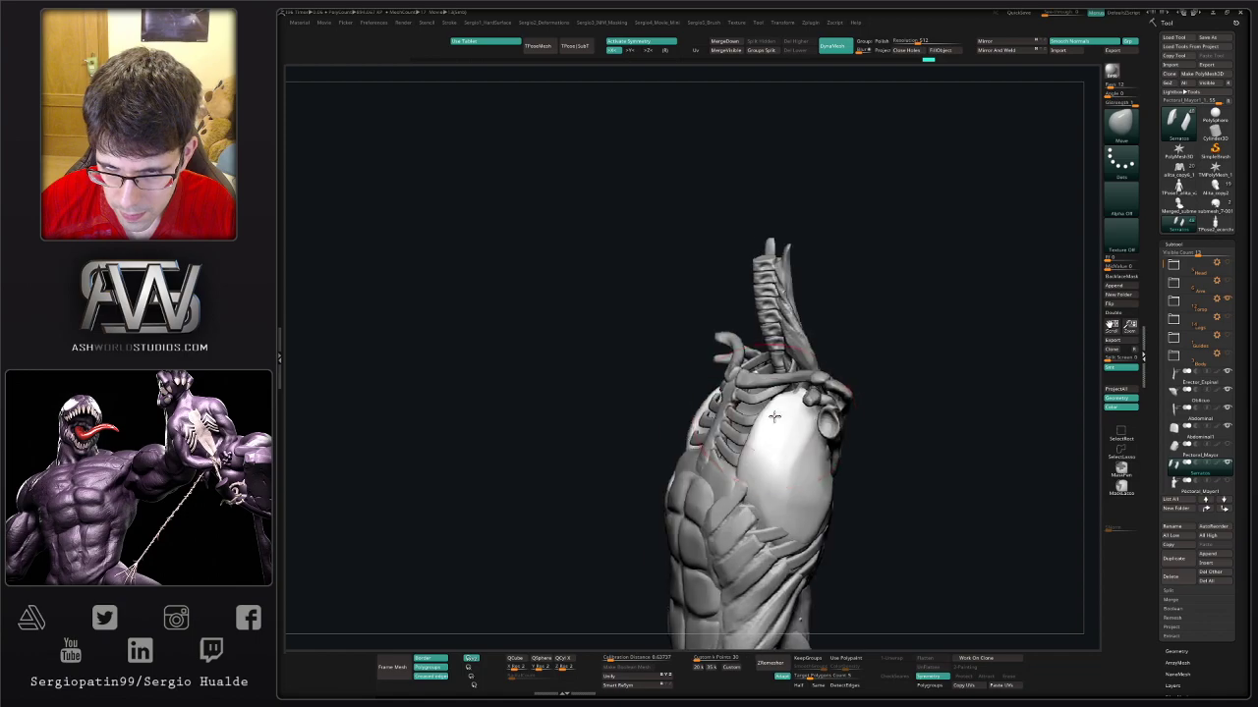
pyautogui.moveTo(815, 363)
pyautogui.mouseDown()
pyautogui.moveTo(772, 385)
pyautogui.moveTo(840, 459)
pyautogui.moveTo(835, 417)
pyautogui.moveTo(869, 473)
pyautogui.moveTo(853, 448)
pyautogui.moveTo(883, 443)
pyautogui.moveTo(867, 474)
pyautogui.moveTo(842, 463)
pyautogui.moveTo(874, 361)
pyautogui.moveTo(862, 414)
pyautogui.moveTo(877, 423)
pyautogui.moveTo(836, 443)
pyautogui.moveTo(811, 481)
pyautogui.moveTo(870, 410)
pyautogui.moveTo(827, 470)
pyautogui.moveTo(887, 441)
pyautogui.moveTo(777, 407)
pyautogui.moveTo(756, 413)
pyautogui.mouseUp()
pyautogui.press('b')
pyautogui.press('d')
pyautogui.press('s')
pyautogui.press('b')
pyautogui.press('c')
pyautogui.press('b')
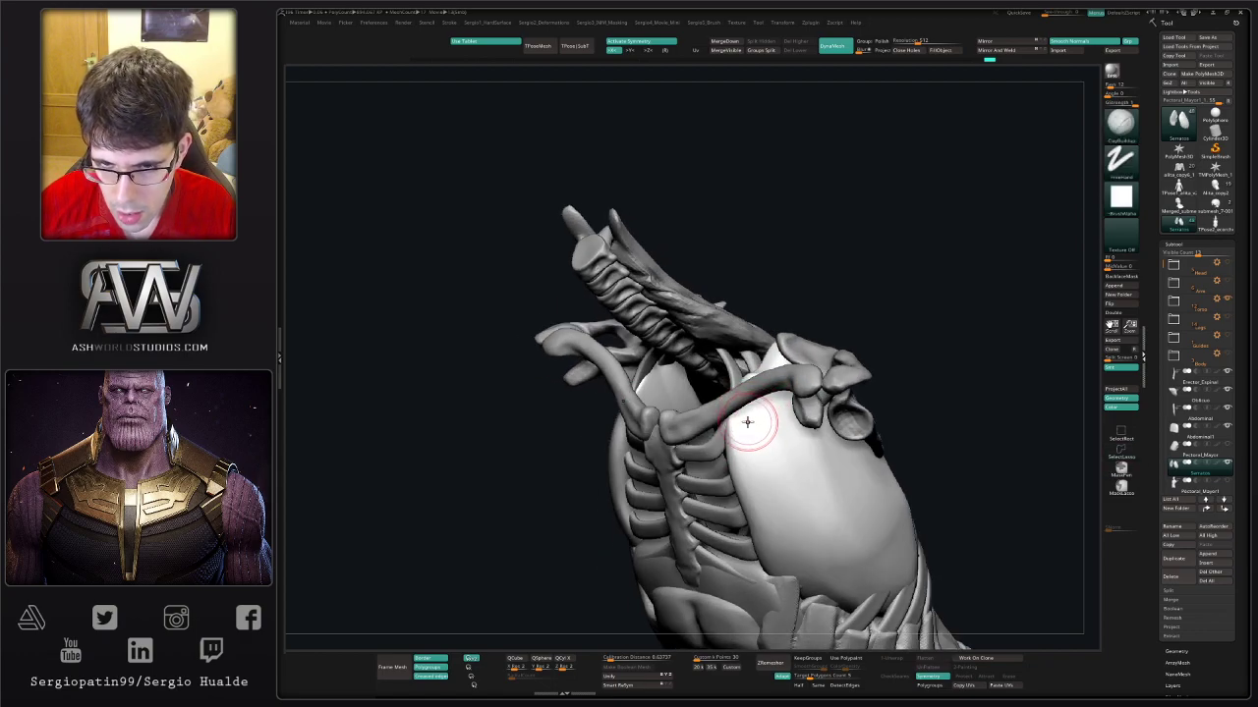
pyautogui.keyDown('ctrl'); pyautogui.keyDown('shift'); pyautogui.click(746, 423); pyautogui.keyUp('shift'); pyautogui.keyUp('ctrl')
pyautogui.moveTo(748, 420)
pyautogui.mouseDown()
pyautogui.moveTo(786, 388)
pyautogui.moveTo(786, 364)
pyautogui.moveTo(788, 381)
pyautogui.mouseUp()
pyautogui.keyDown('ctrl'); pyautogui.keyDown('shift'); pyautogui.click(830, 361); pyautogui.keyUp('shift'); pyautogui.keyUp('ctrl')
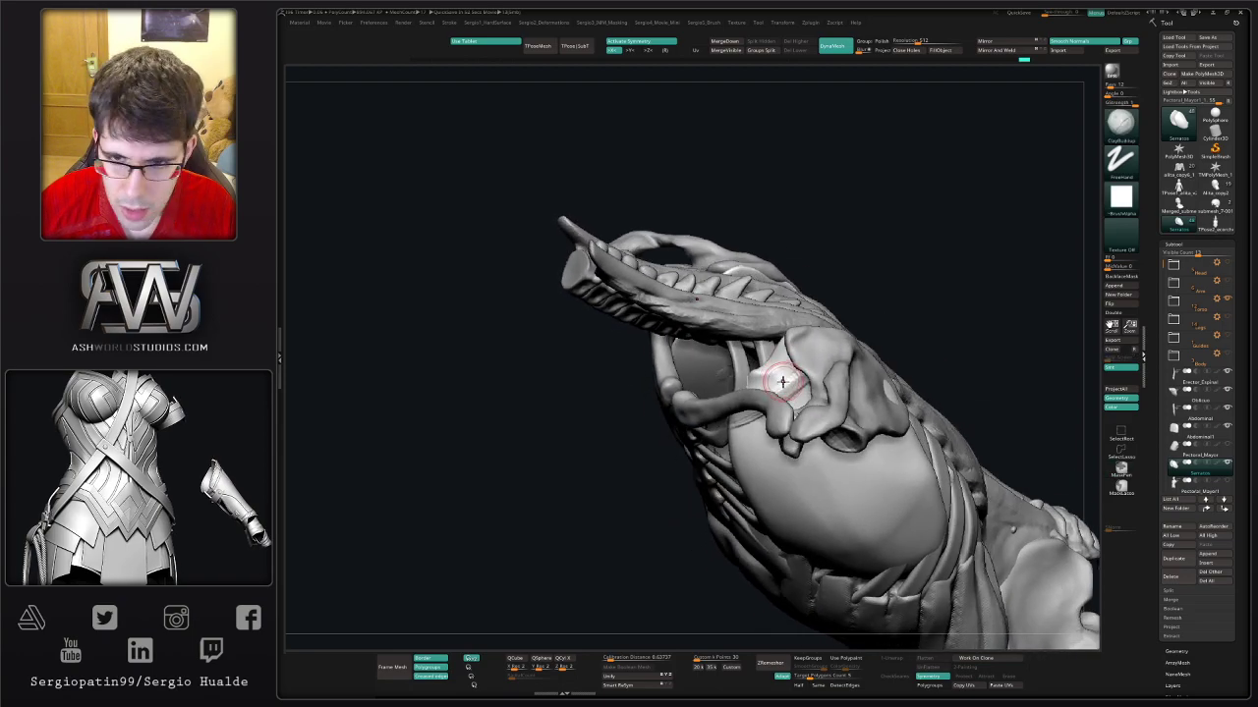
pyautogui.keyDown('ctrl'); pyautogui.keyDown('shift'); pyautogui.click(786, 379); pyautogui.keyUp('shift'); pyautogui.keyUp('ctrl')
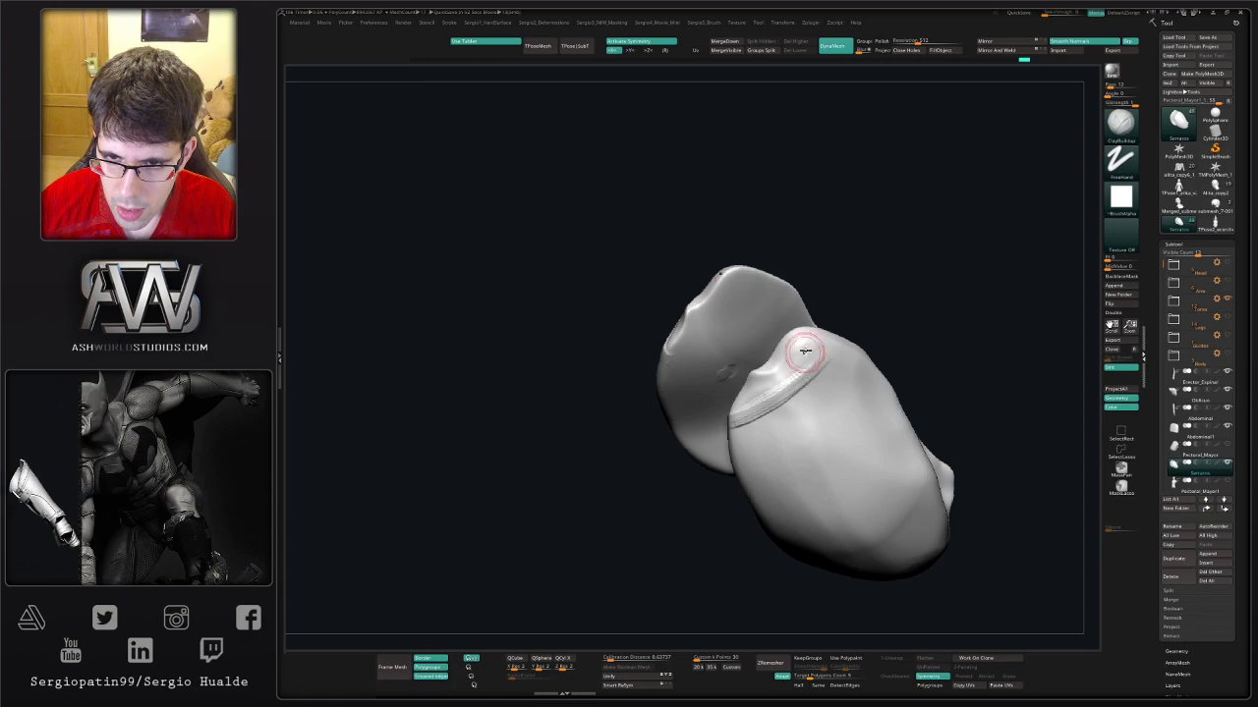
pyautogui.keyDown('ctrl'); pyautogui.keyDown('shift'); pyautogui.click(795, 413); pyautogui.keyUp('shift'); pyautogui.keyUp('ctrl')
pyautogui.moveTo(795, 413)
pyautogui.mouseDown()
pyautogui.moveTo(835, 350)
pyautogui.moveTo(876, 426)
pyautogui.mouseUp()
pyautogui.keyDown('ctrl'); pyautogui.keyDown('shift'); pyautogui.click(874, 422); pyautogui.keyUp('shift'); pyautogui.keyUp('ctrl')
pyautogui.keyDown('alt'); pyautogui.moveTo(886, 447); pyautogui.dragTo(814, 421, button='right'); pyautogui.keyUp('alt')
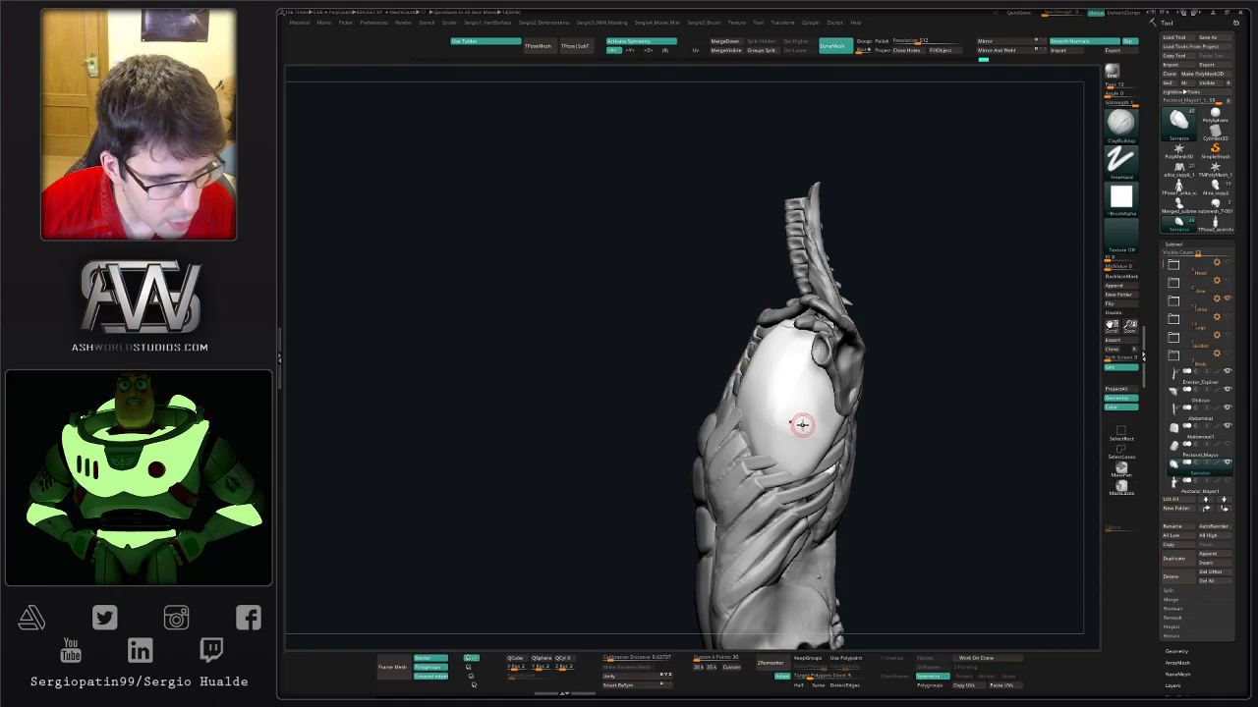
pyautogui.moveTo(795, 422)
pyautogui.mouseDown(button='right')
pyautogui.moveTo(830, 523)
pyautogui.moveTo(814, 524)
pyautogui.moveTo(806, 464)
pyautogui.moveTo(823, 428)
pyautogui.mouseUp(button='right')
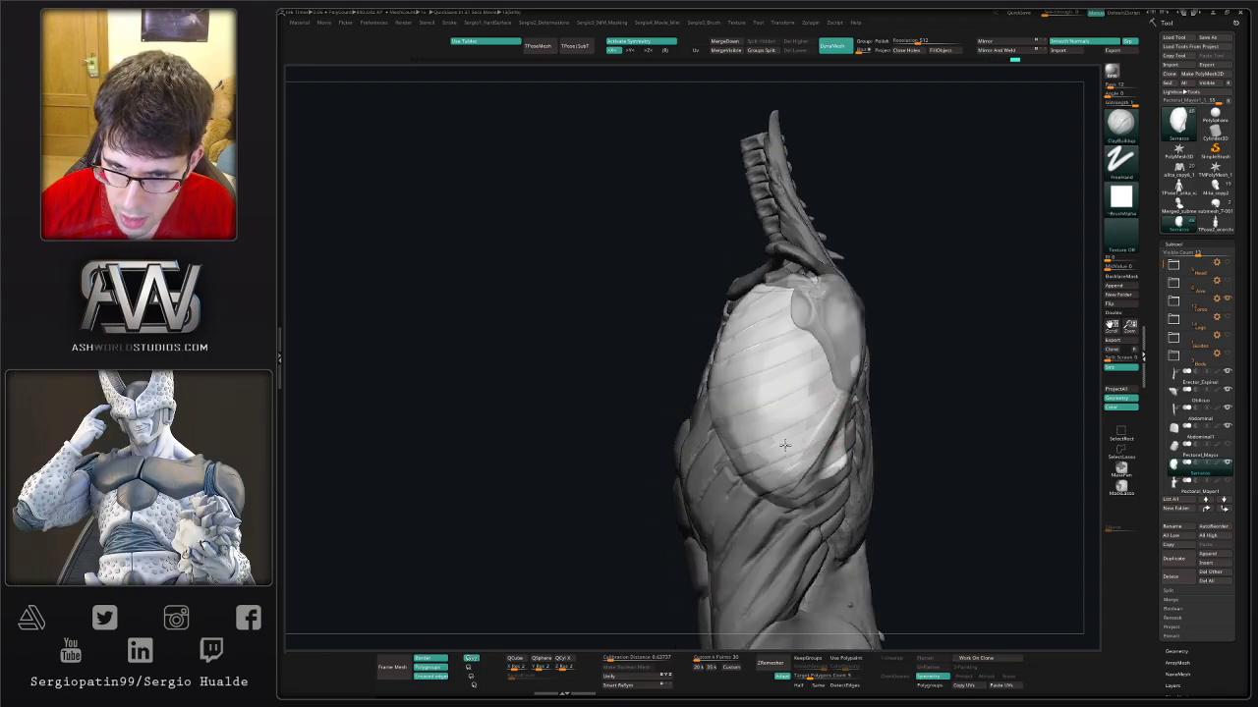
pyautogui.moveTo(783, 455)
pyautogui.mouseDown(button='right')
pyautogui.moveTo(808, 393)
pyautogui.moveTo(736, 387)
pyautogui.moveTo(762, 430)
pyautogui.moveTo(747, 353)
pyautogui.moveTo(789, 362)
pyautogui.mouseUp(button='right')
# - Solo the serratus sheet, add a few ClayBuildup strokes to its surface, then turn Solo off
pyautogui.keyDown('ctrl'); pyautogui.keyDown('shift'); pyautogui.click(752, 350); pyautogui.keyUp('shift'); pyautogui.keyUp('ctrl')
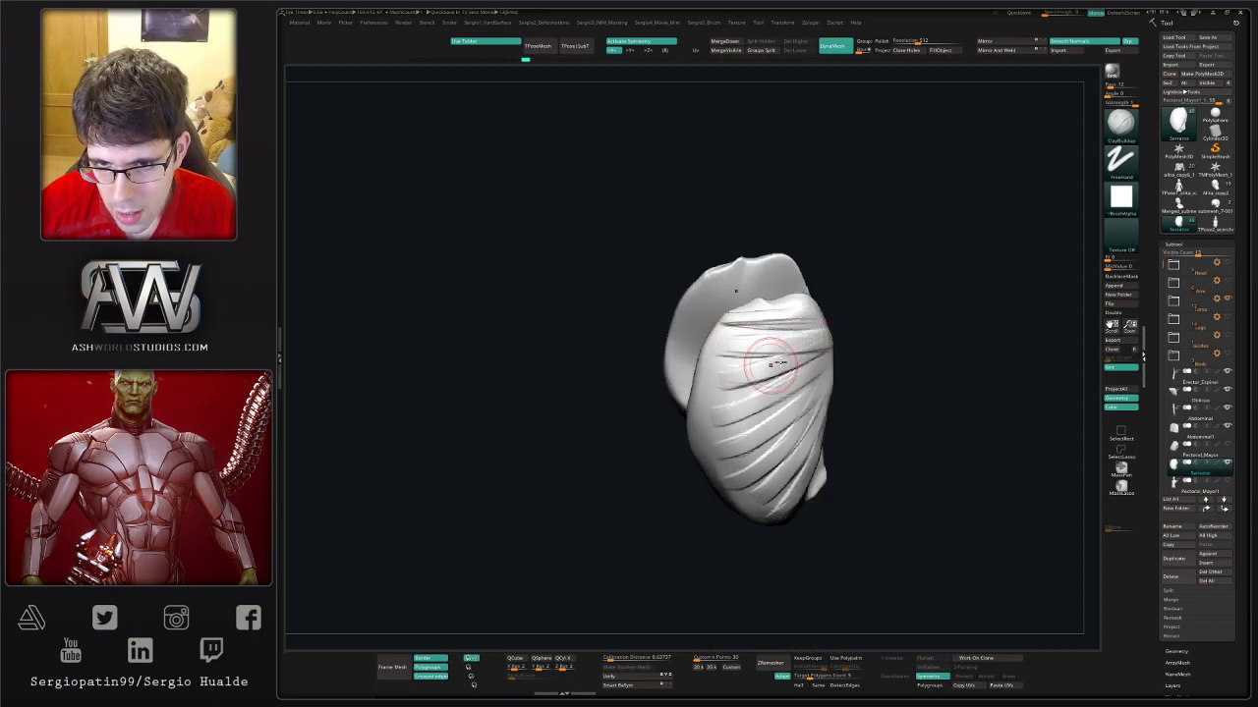
pyautogui.moveTo(842, 340); pyautogui.dragTo(819, 351, button='right')
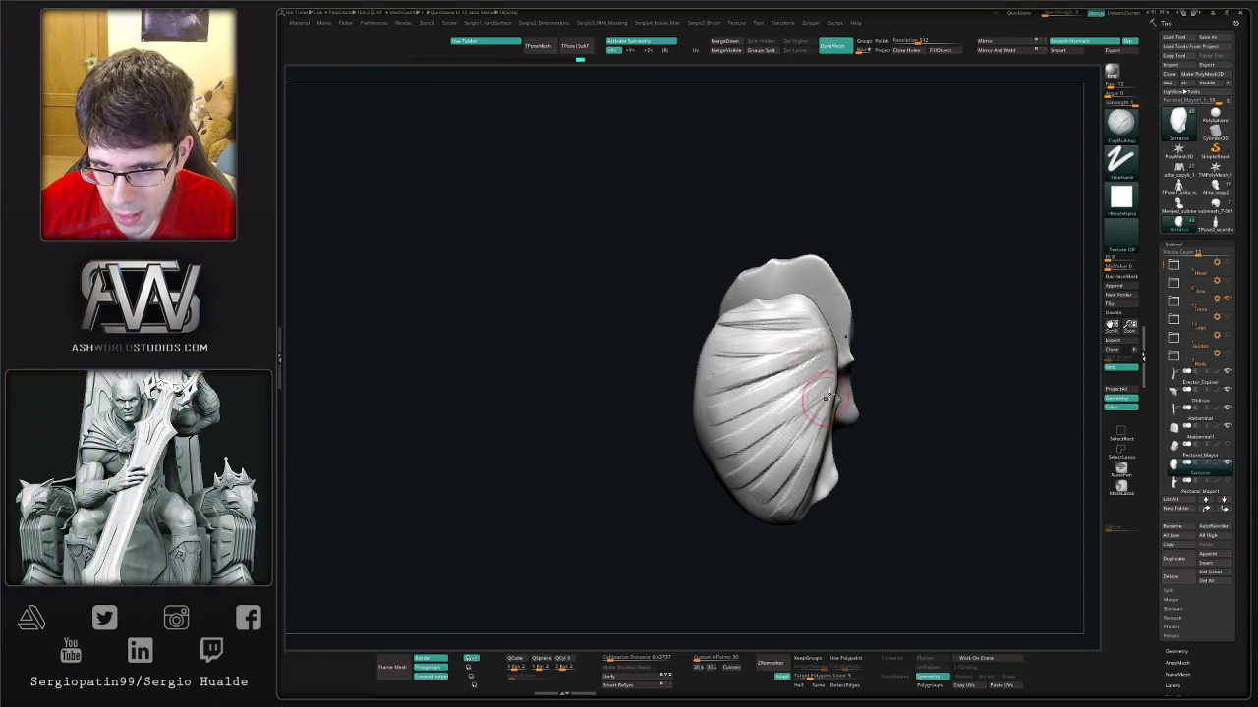
pyautogui.moveTo(828, 396)
pyautogui.mouseDown(button='right')
pyautogui.moveTo(805, 461)
pyautogui.moveTo(818, 417)
pyautogui.mouseUp(button='right')
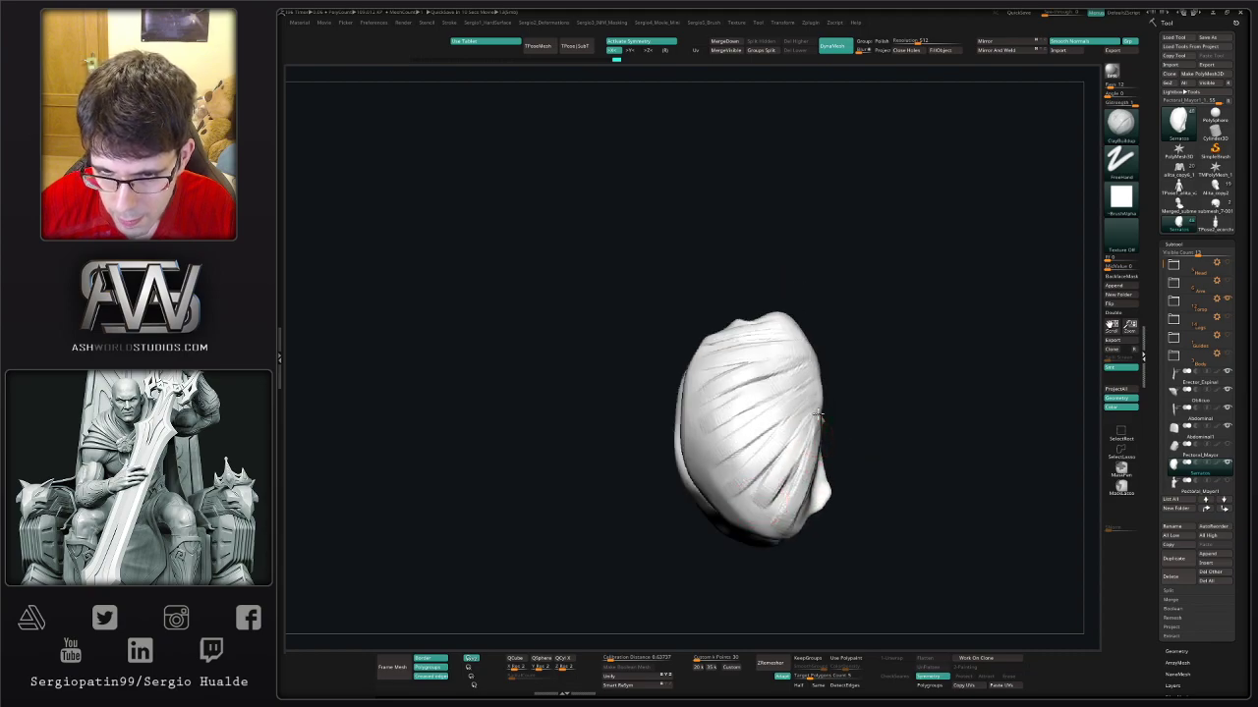
pyautogui.moveTo(757, 492); pyautogui.dragTo(759, 499)
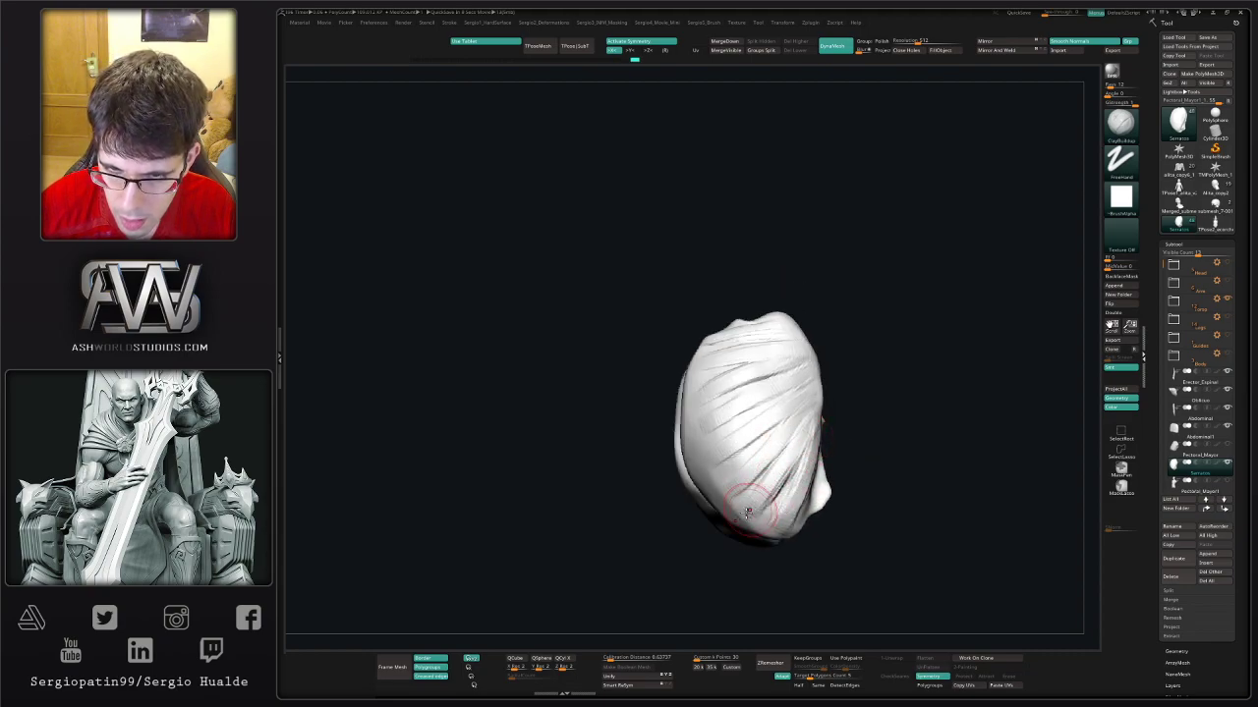
pyautogui.moveTo(772, 443)
pyautogui.mouseDown()
pyautogui.moveTo(700, 458)
pyautogui.moveTo(722, 413)
pyautogui.mouseUp()
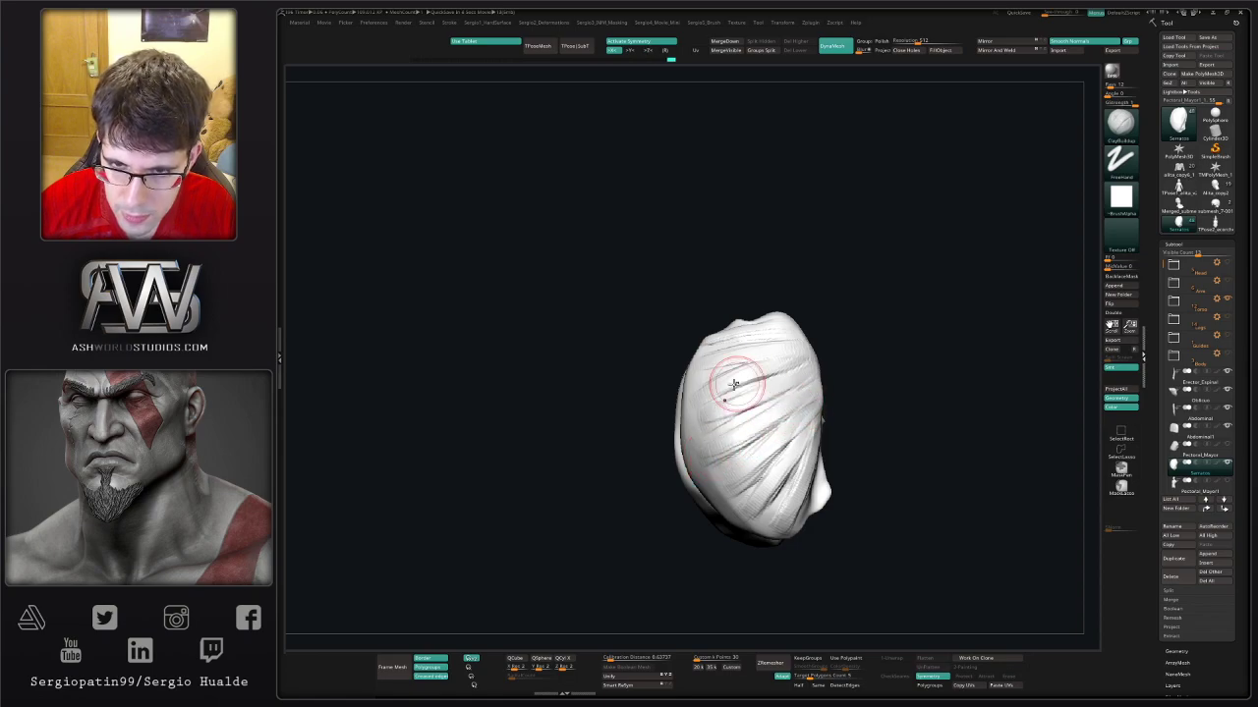
pyautogui.moveTo(792, 371); pyautogui.dragTo(732, 361)
pyautogui.moveTo(845, 373); pyautogui.dragTo(811, 430)
pyautogui.keyDown('ctrl'); pyautogui.keyDown('shift'); pyautogui.click(804, 442); pyautogui.keyUp('shift'); pyautogui.keyUp('ctrl')
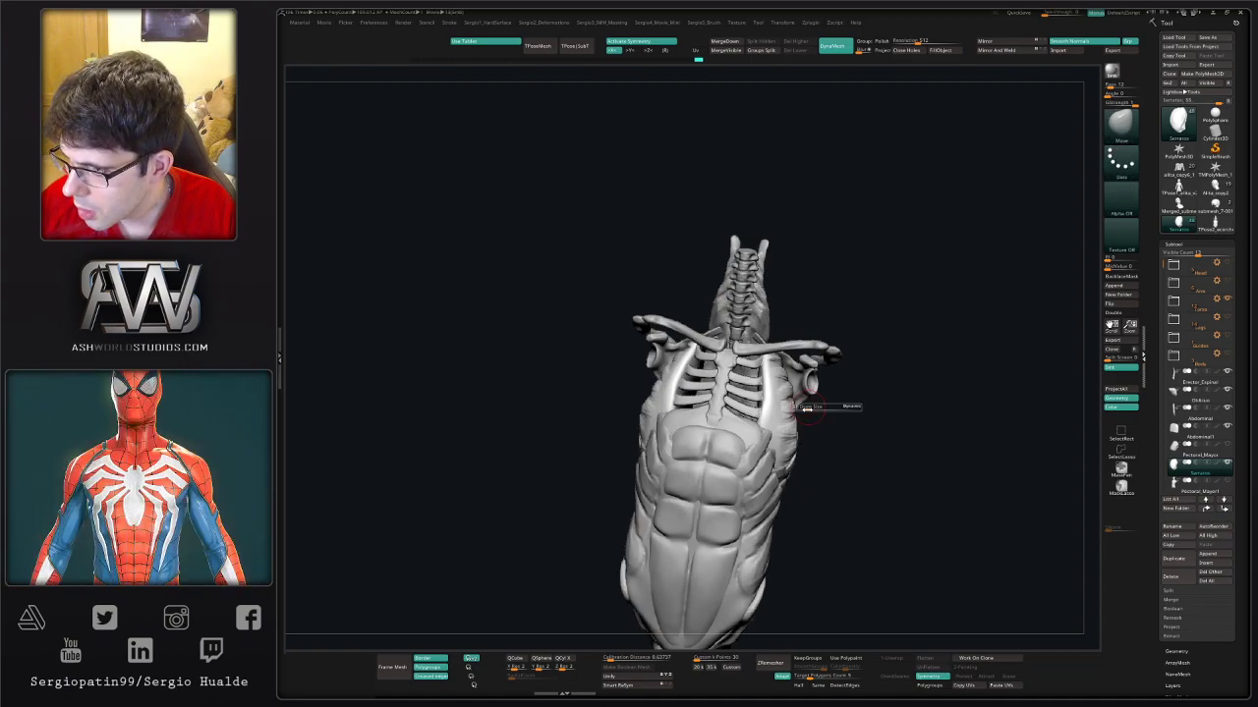
# - Select the Move brush (B-M-V) and orbit the torso from front to back
pyautogui.press('b')
pyautogui.press('m')
pyautogui.press('v')
pyautogui.press('s')
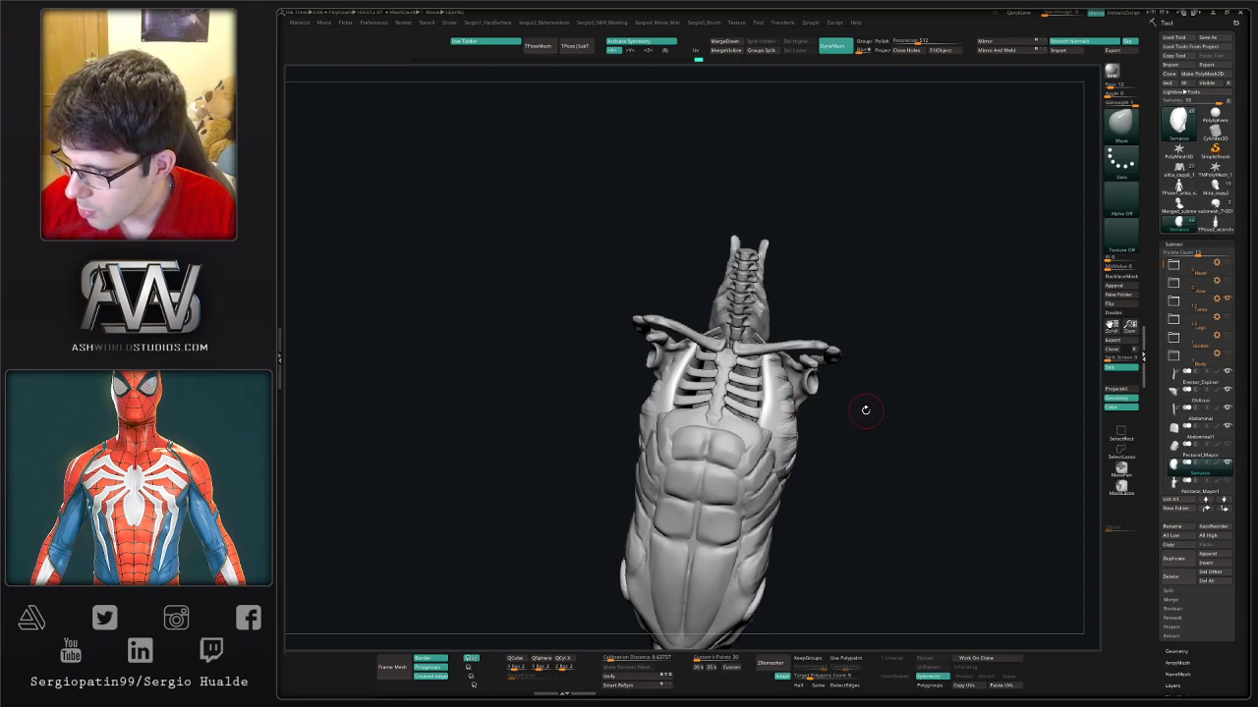
pyautogui.moveTo(864, 409); pyautogui.dragTo(791, 447)
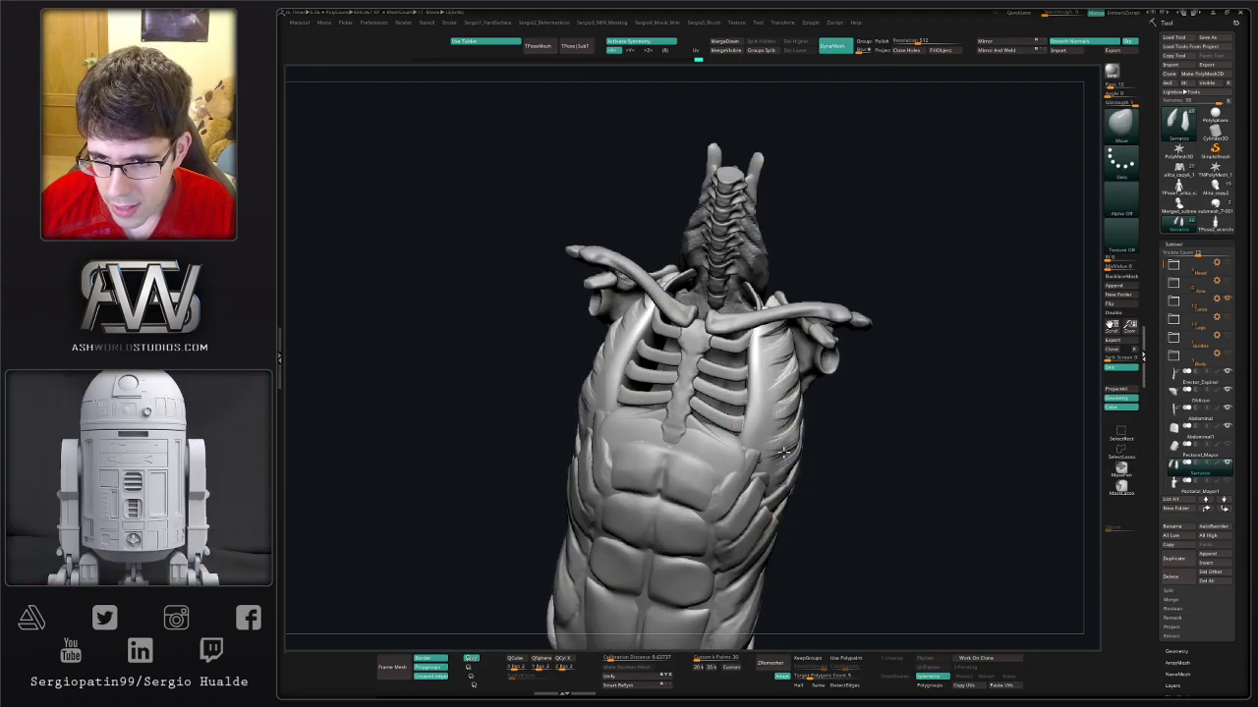
pyautogui.moveTo(801, 395); pyautogui.dragTo(701, 393)
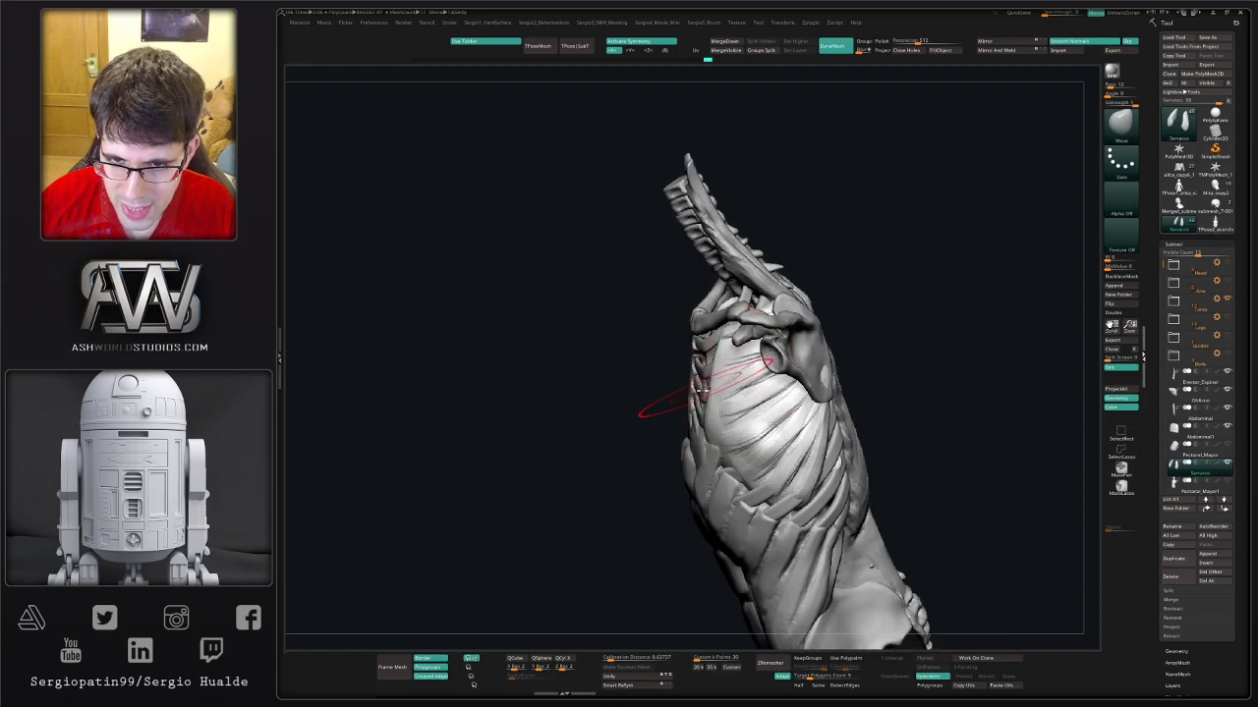
pyautogui.moveTo(717, 450)
pyautogui.mouseDown()
pyautogui.moveTo(757, 393)
pyautogui.moveTo(702, 401)
pyautogui.mouseUp()
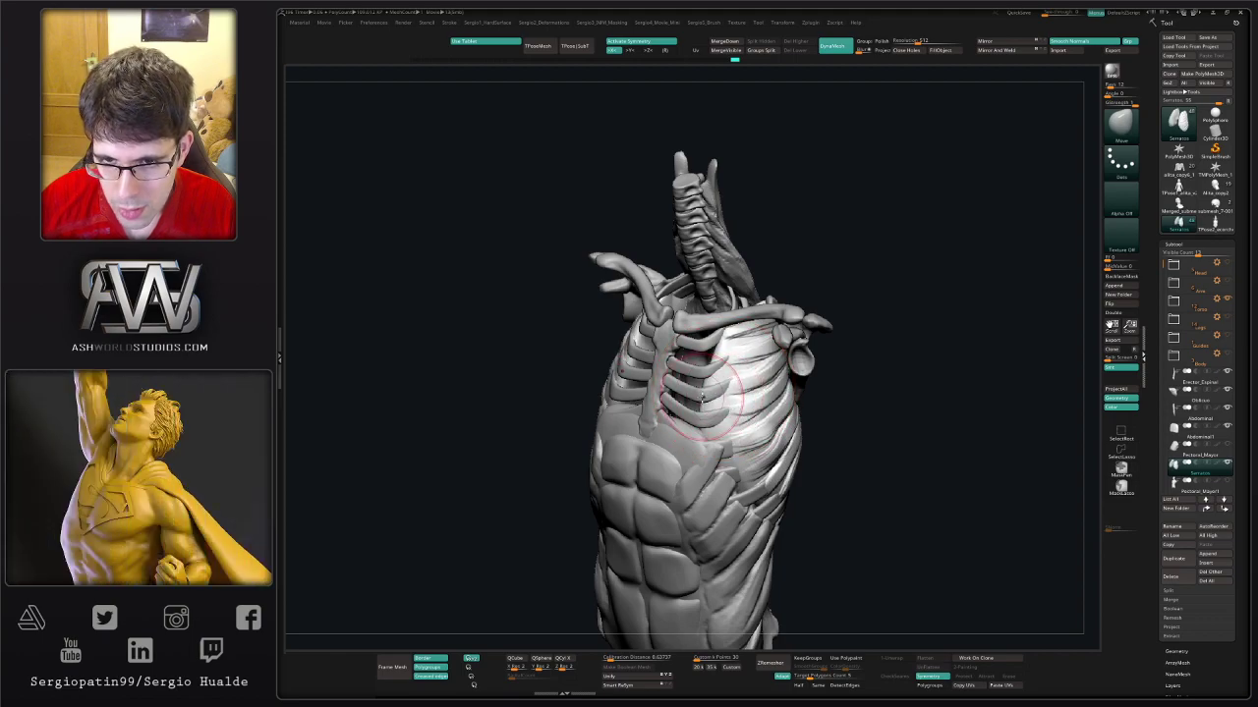
pyautogui.moveTo(776, 418)
pyautogui.mouseDown()
pyautogui.moveTo(800, 444)
pyautogui.moveTo(725, 468)
pyautogui.moveTo(744, 463)
pyautogui.moveTo(751, 489)
pyautogui.moveTo(714, 462)
pyautogui.moveTo(783, 508)
pyautogui.moveTo(803, 440)
pyautogui.mouseUp()
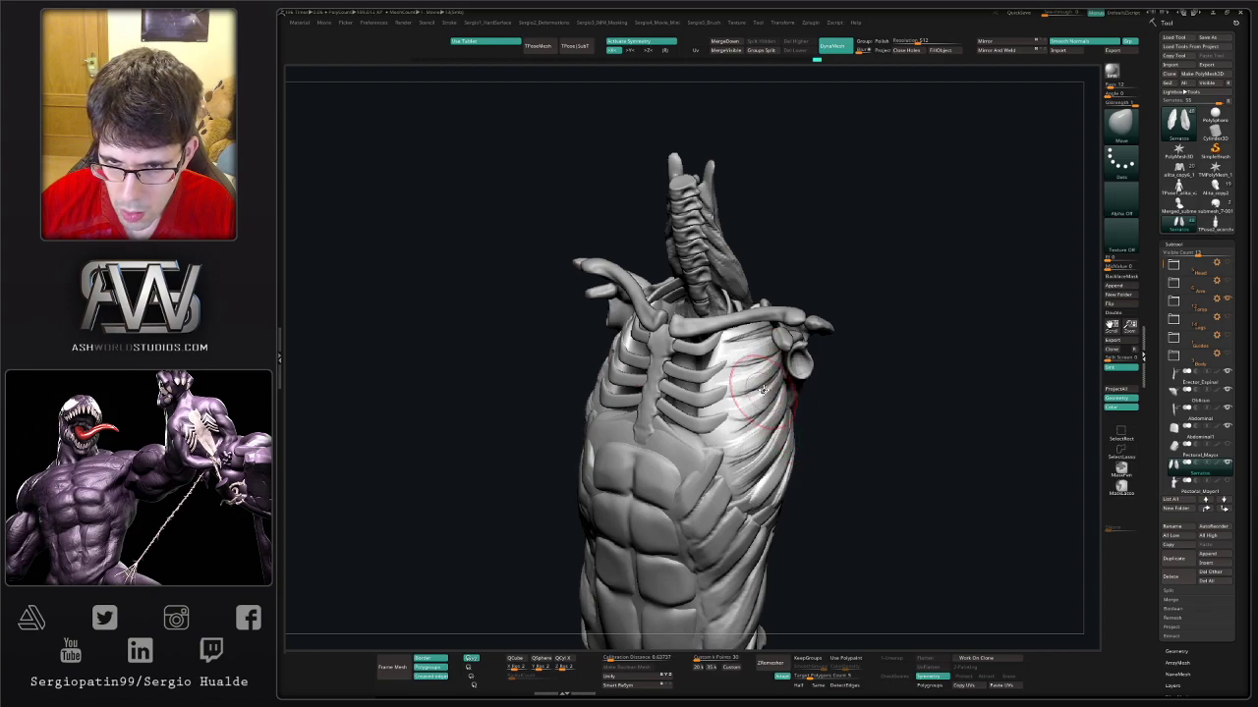
pyautogui.moveTo(789, 389); pyautogui.dragTo(766, 416)
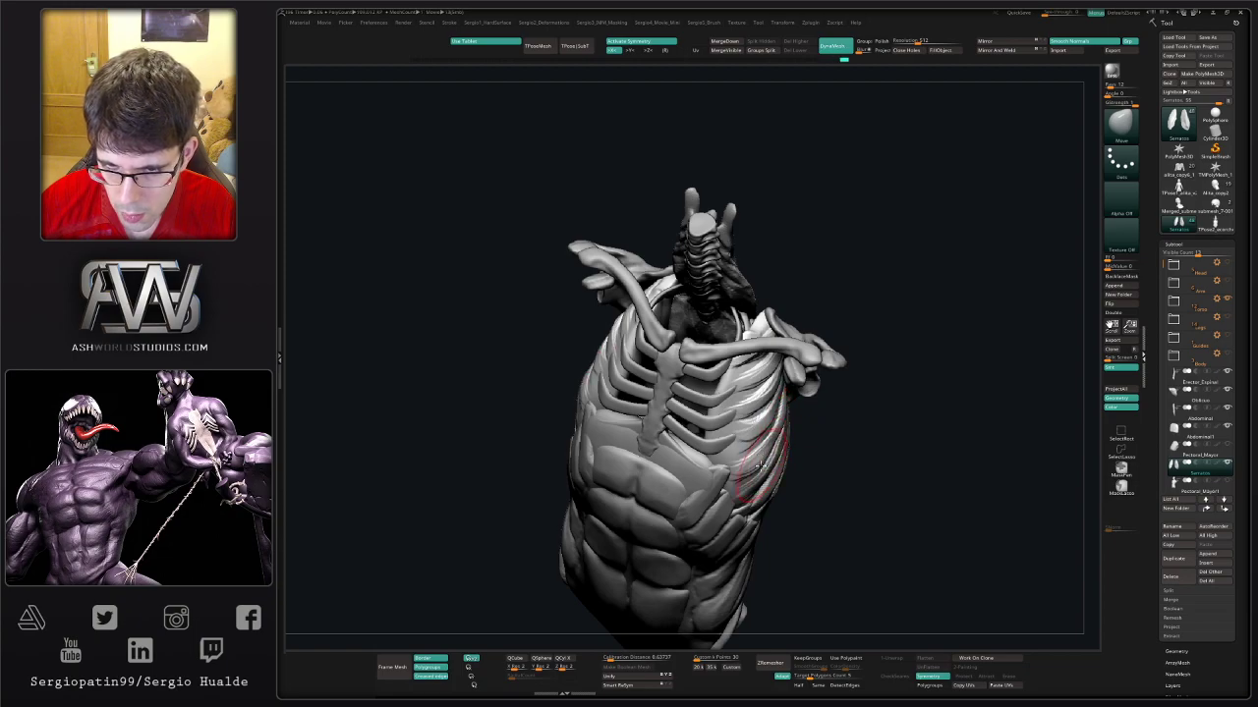
pyautogui.moveTo(779, 450); pyautogui.dragTo(786, 479)
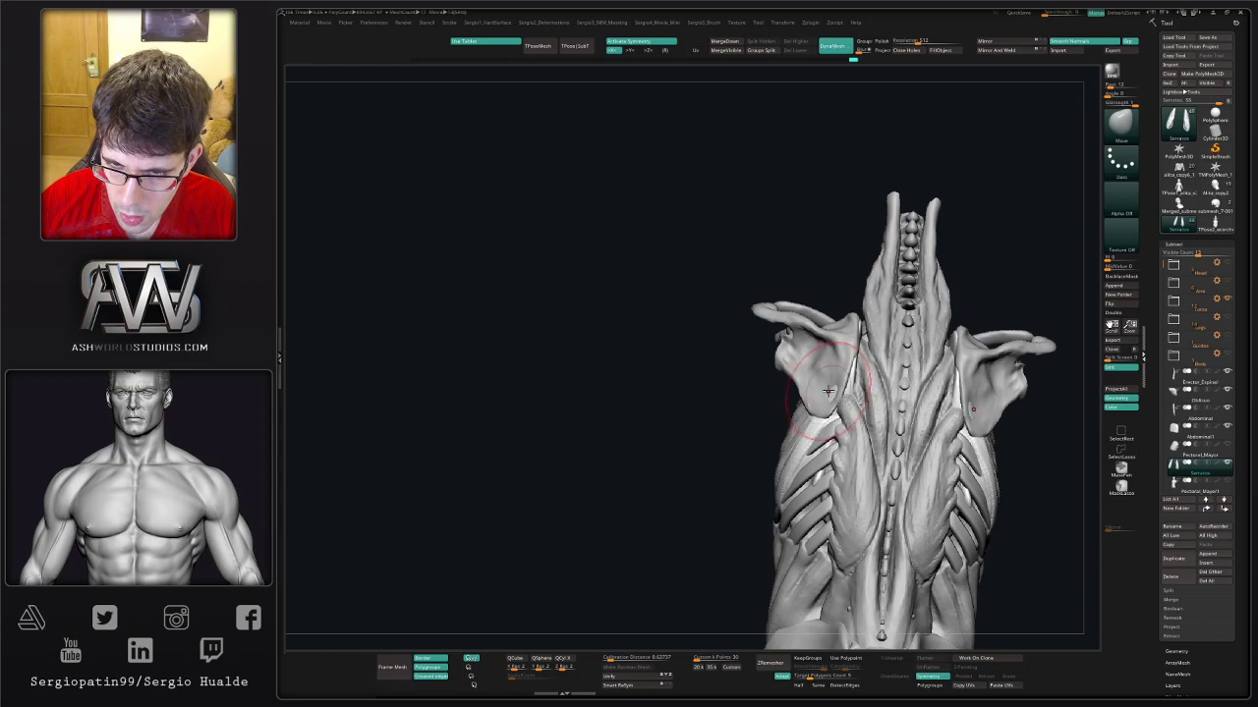
# - Solo the two serratus pieces, select DamStandard, then turn Solo off
pyautogui.hotkey('shift', 'alt', 's')
pyautogui.moveTo(853, 378); pyautogui.dragTo(865, 394)
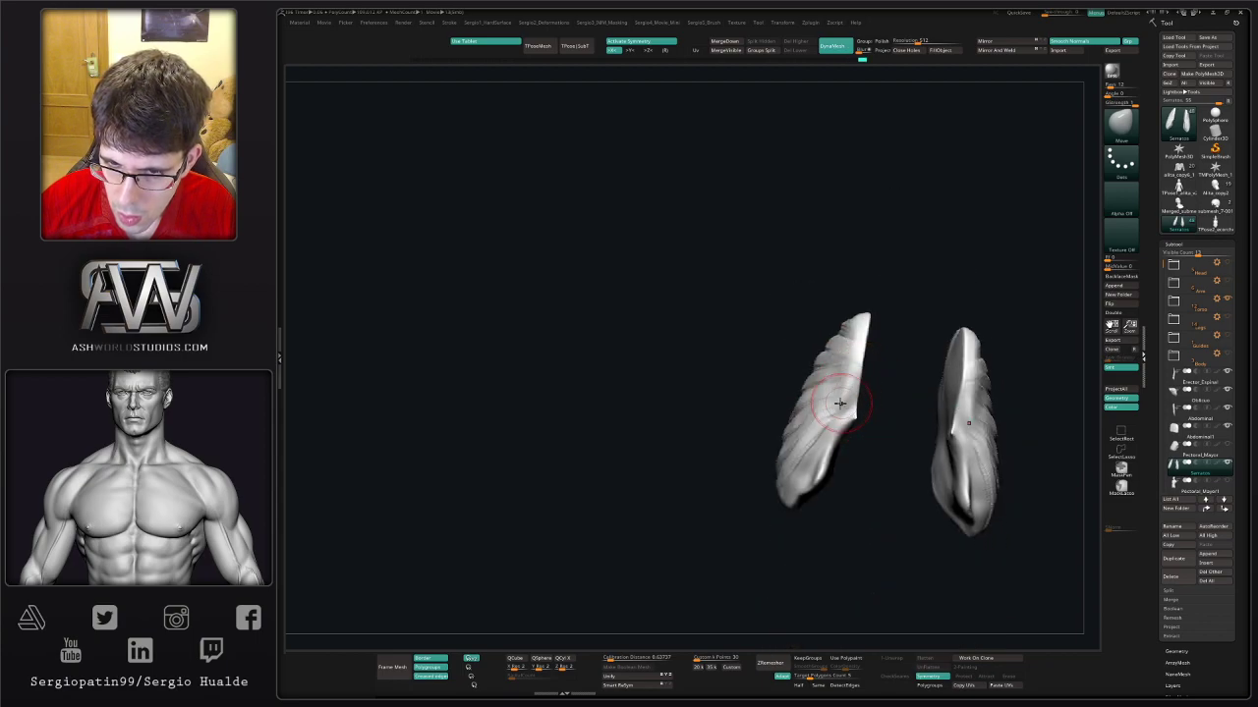
pyautogui.press('b')
pyautogui.press('d')
pyautogui.press('s')
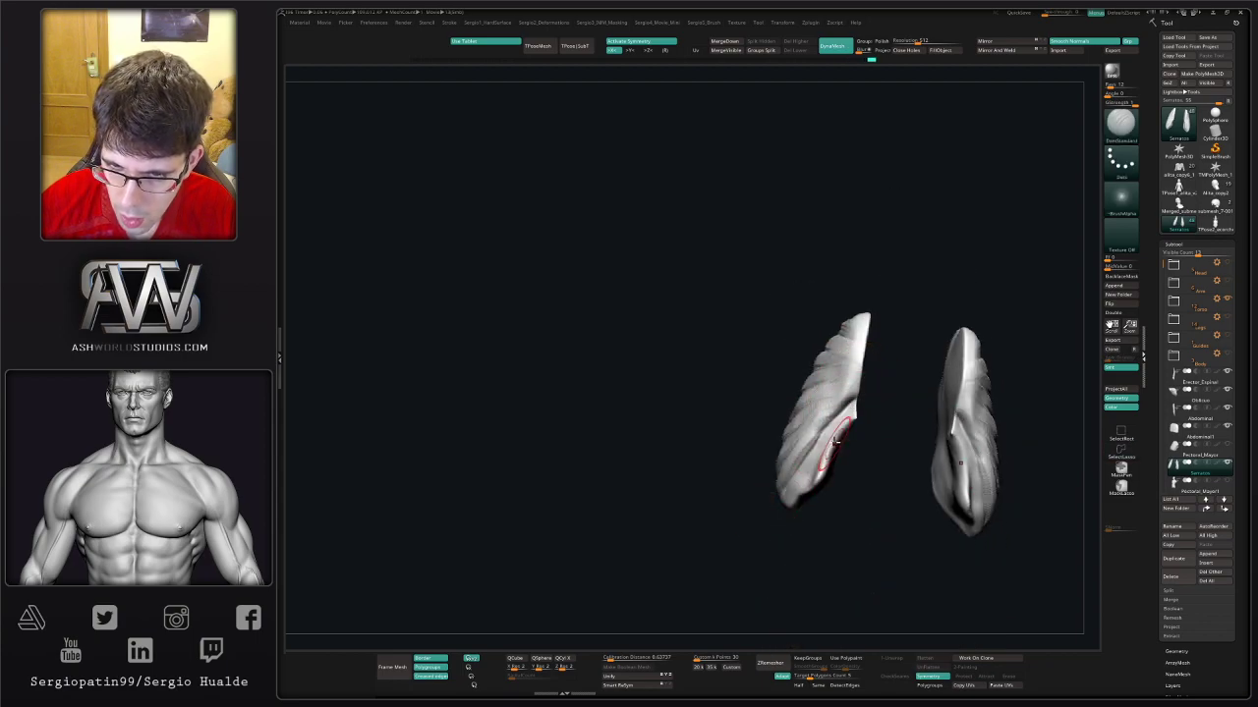
pyautogui.moveTo(836, 442)
pyautogui.mouseDown()
pyautogui.moveTo(783, 445)
pyautogui.moveTo(788, 476)
pyautogui.mouseUp()
pyautogui.hotkey('shift', 'alt', 's')
# - Switch to the Move brush, then back to DamStandard
pyautogui.press('b')
pyautogui.press('m')
pyautogui.press('v')
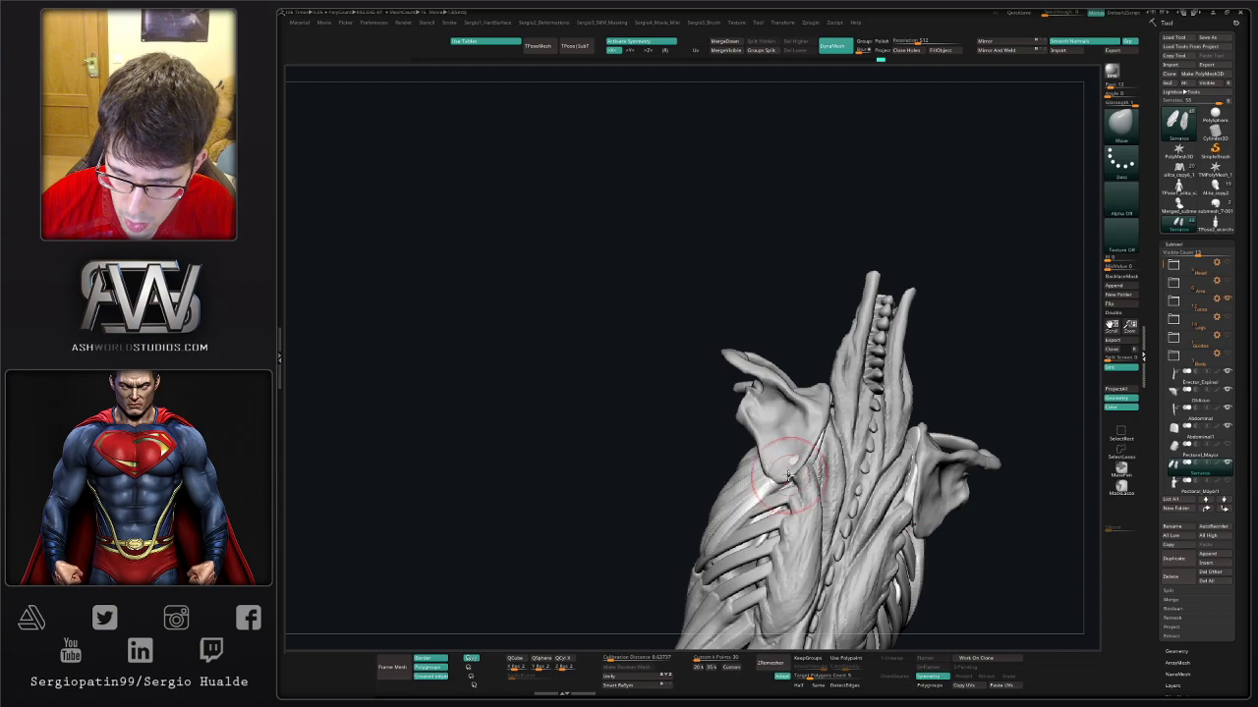
pyautogui.press('b')
pyautogui.press('d')
pyautogui.press('s')
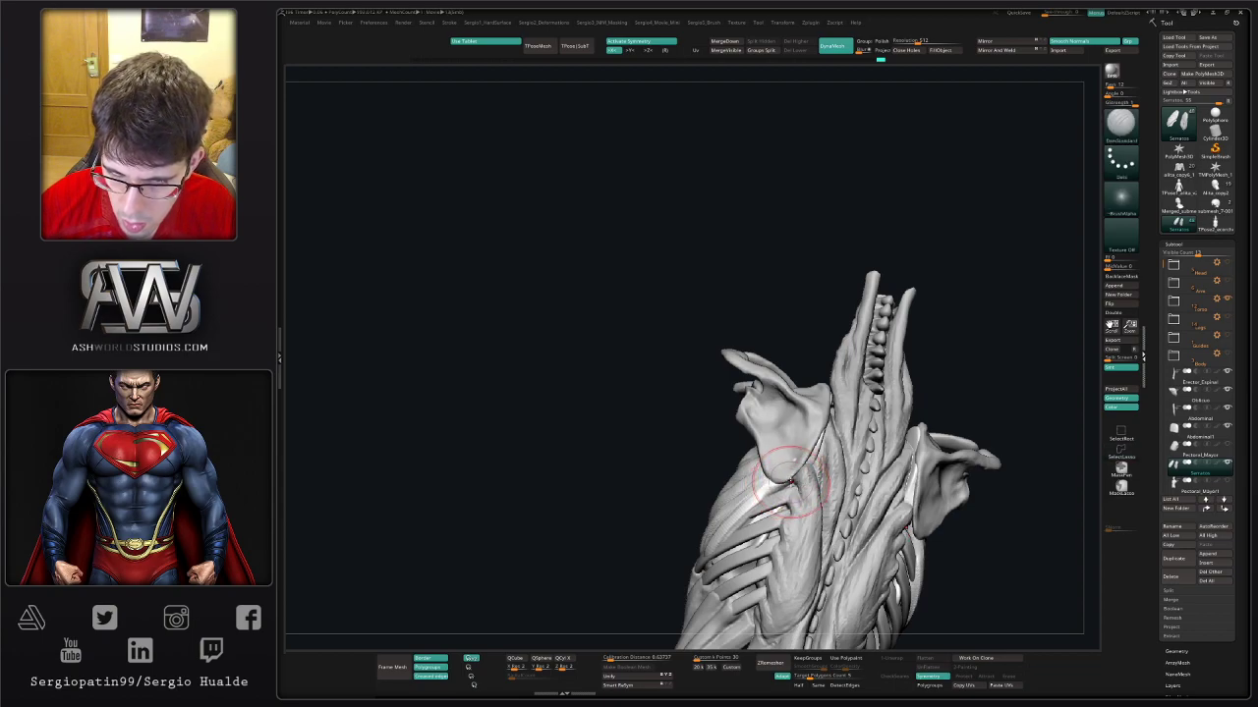
# - Solo the serratus pieces again and build up ClayBuildup strokes on the left piece
pyautogui.hotkey('shift', 'alt', 's')
pyautogui.moveTo(797, 489)
pyautogui.mouseDown(button='right')
pyautogui.moveTo(805, 471)
pyautogui.moveTo(783, 482)
pyautogui.mouseUp(button='right')
pyautogui.press('b')
pyautogui.press('m')
pyautogui.press('v')
pyautogui.press('b')
pyautogui.press('c')
pyautogui.press('b')
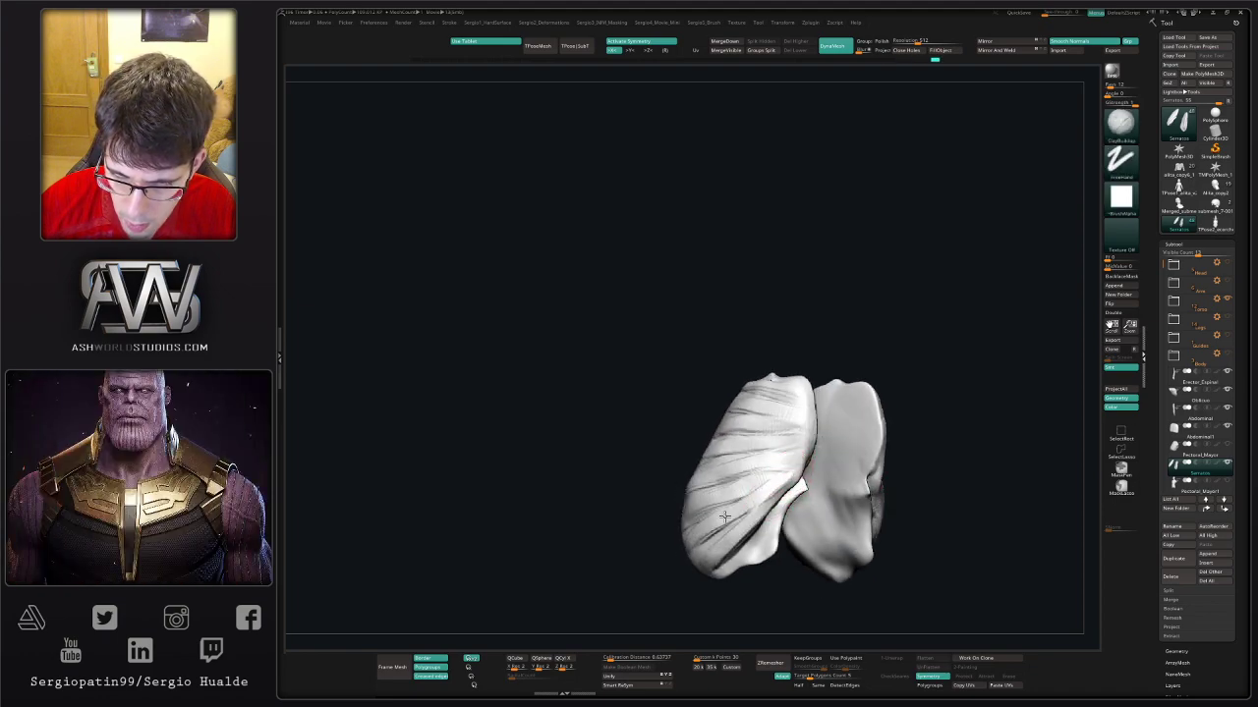
pyautogui.moveTo(724, 517); pyautogui.dragTo(733, 516)
pyautogui.moveTo(754, 484)
pyautogui.mouseDown(button='right')
pyautogui.moveTo(794, 480)
pyautogui.moveTo(754, 518)
pyautogui.moveTo(798, 501)
pyautogui.moveTo(794, 521)
pyautogui.mouseUp(button='right')
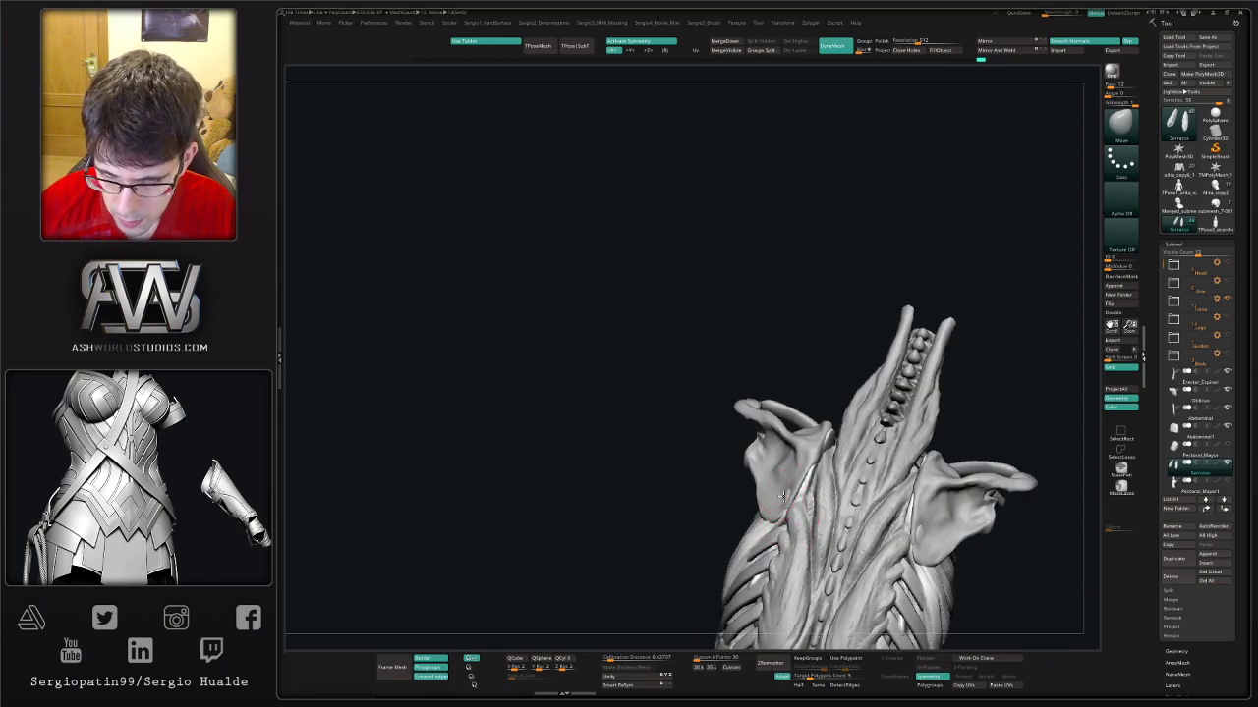
pyautogui.moveTo(799, 494); pyautogui.dragTo(828, 441, button='right')
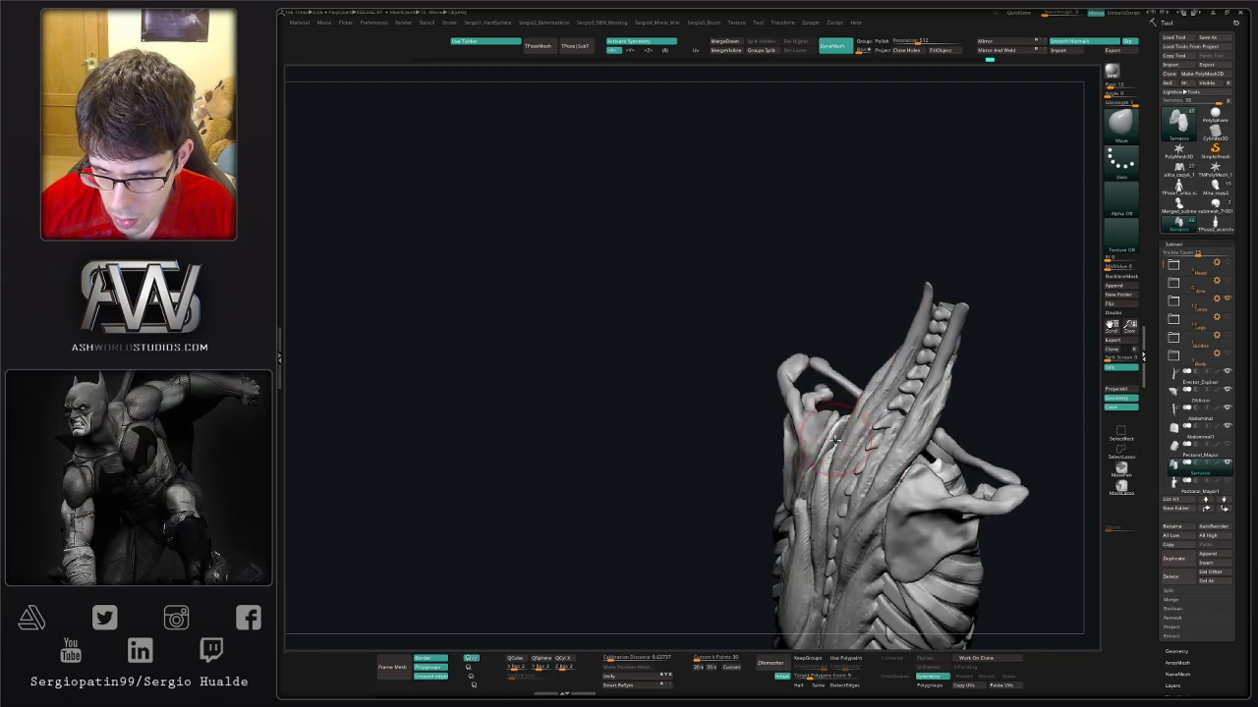
pyautogui.moveTo(828, 444)
pyautogui.keyDown('ctrl'); pyautogui.mouseDown(button='right')
pyautogui.moveTo(826, 481)
pyautogui.moveTo(837, 435)
pyautogui.moveTo(805, 435)
pyautogui.mouseUp(button='right'); pyautogui.keyUp('ctrl')
pyautogui.moveTo(806, 435); pyautogui.dragTo(806, 450)
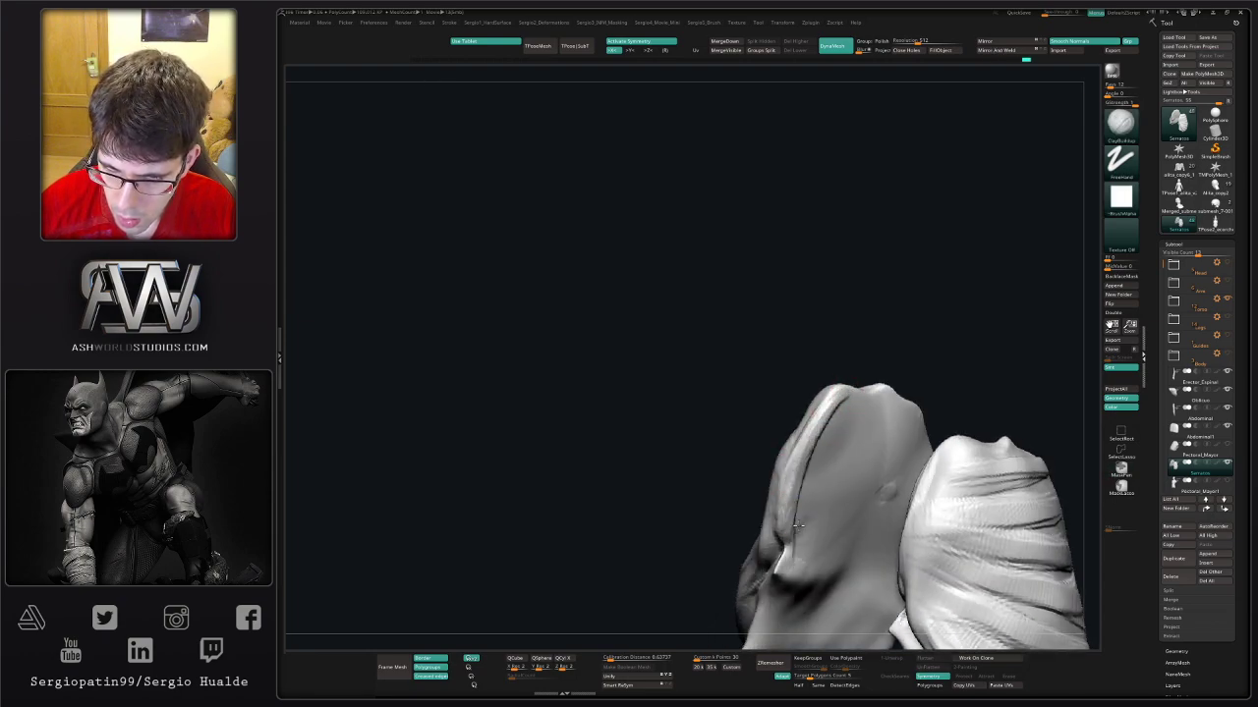
pyautogui.moveTo(798, 531)
pyautogui.mouseDown(button='right')
pyautogui.moveTo(790, 550)
pyautogui.moveTo(814, 499)
pyautogui.mouseUp(button='right')
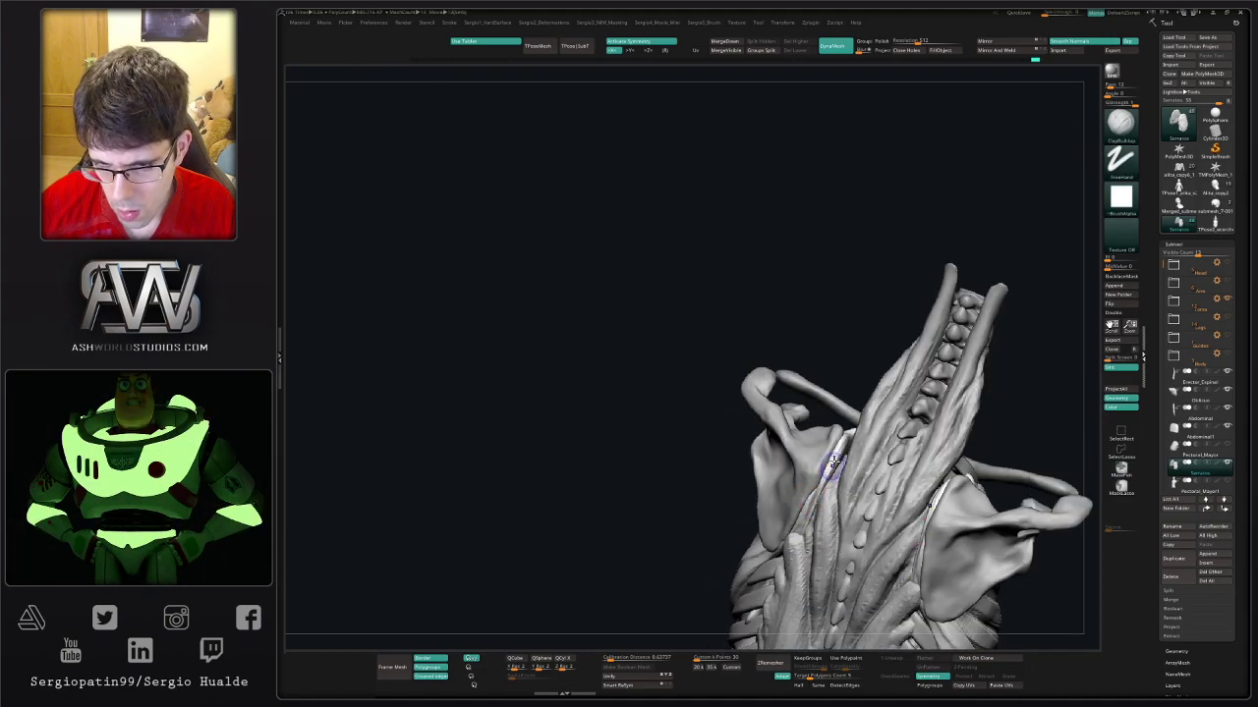
pyautogui.press('shift')
pyautogui.moveTo(816, 506)
pyautogui.mouseDown(button='right')
pyautogui.moveTo(855, 525)
pyautogui.moveTo(823, 505)
pyautogui.moveTo(838, 514)
pyautogui.moveTo(819, 469)
pyautogui.moveTo(766, 488)
pyautogui.mouseUp(button='right')
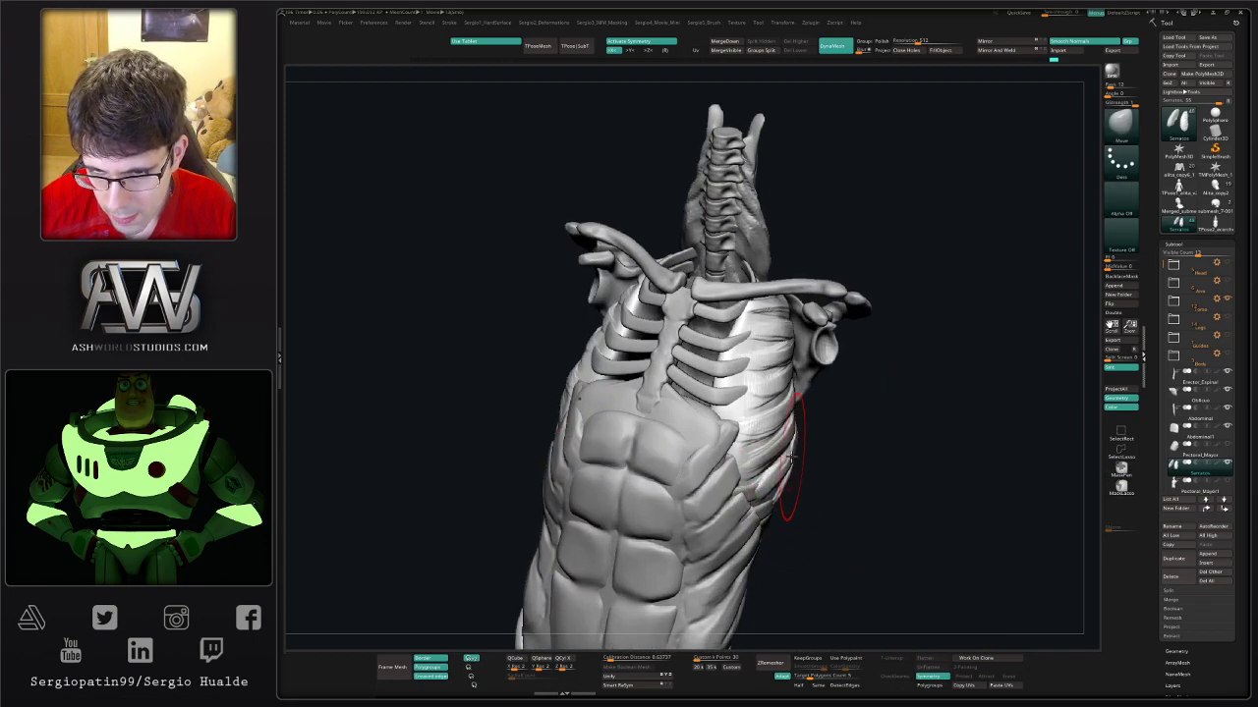
pyautogui.moveTo(783, 458)
pyautogui.mouseDown(button='right')
pyautogui.moveTo(818, 451)
pyautogui.moveTo(808, 447)
pyautogui.mouseUp(button='right')
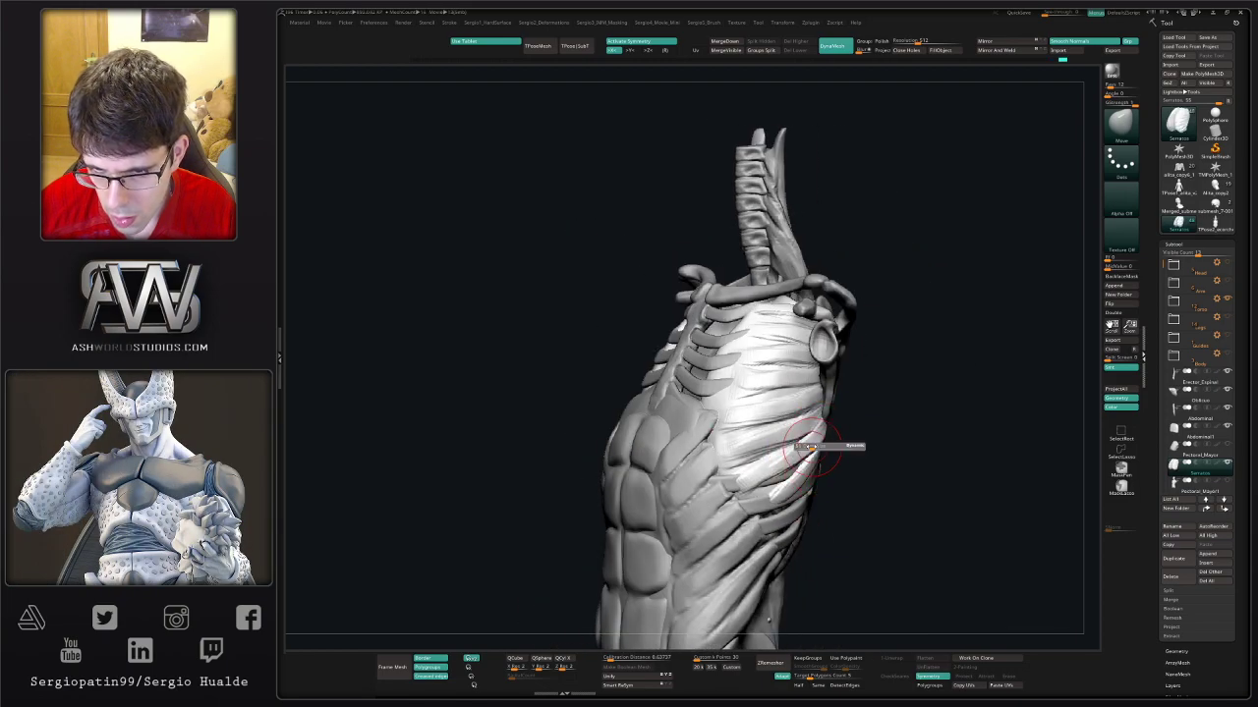
pyautogui.hotkey('alt', 'shift', 's')
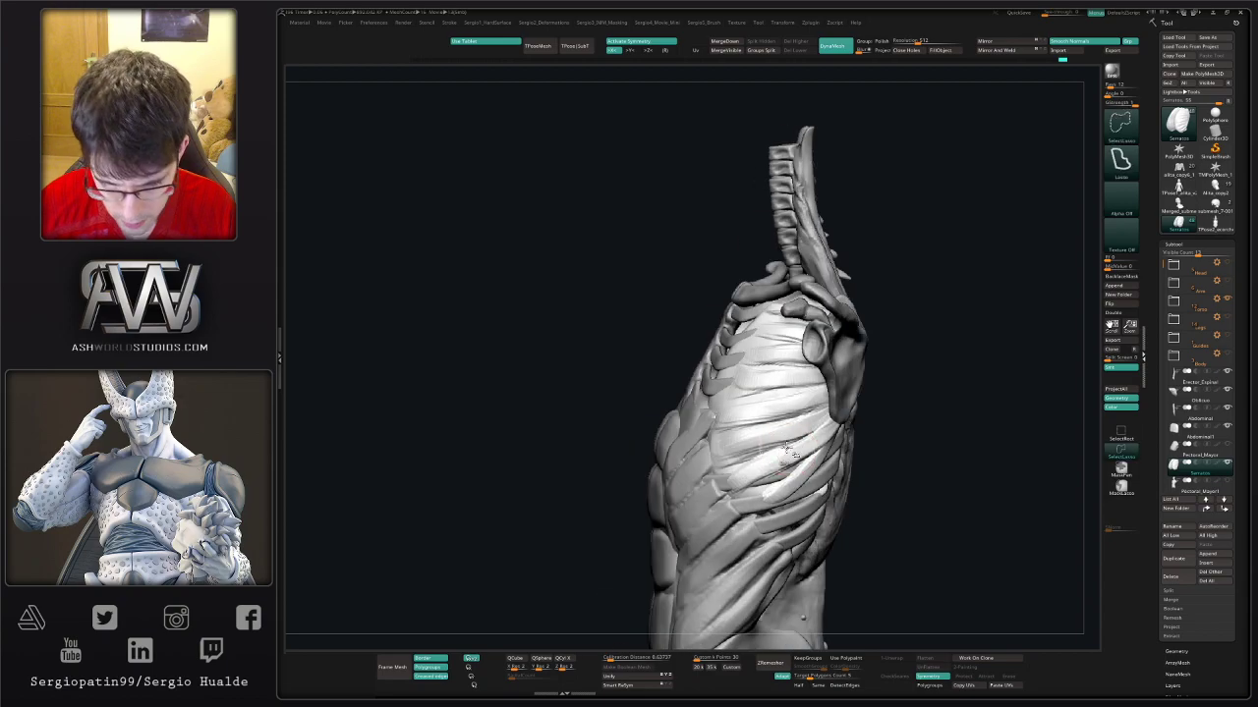
pyautogui.press('b')
pyautogui.press('t')
pyautogui.press('d')
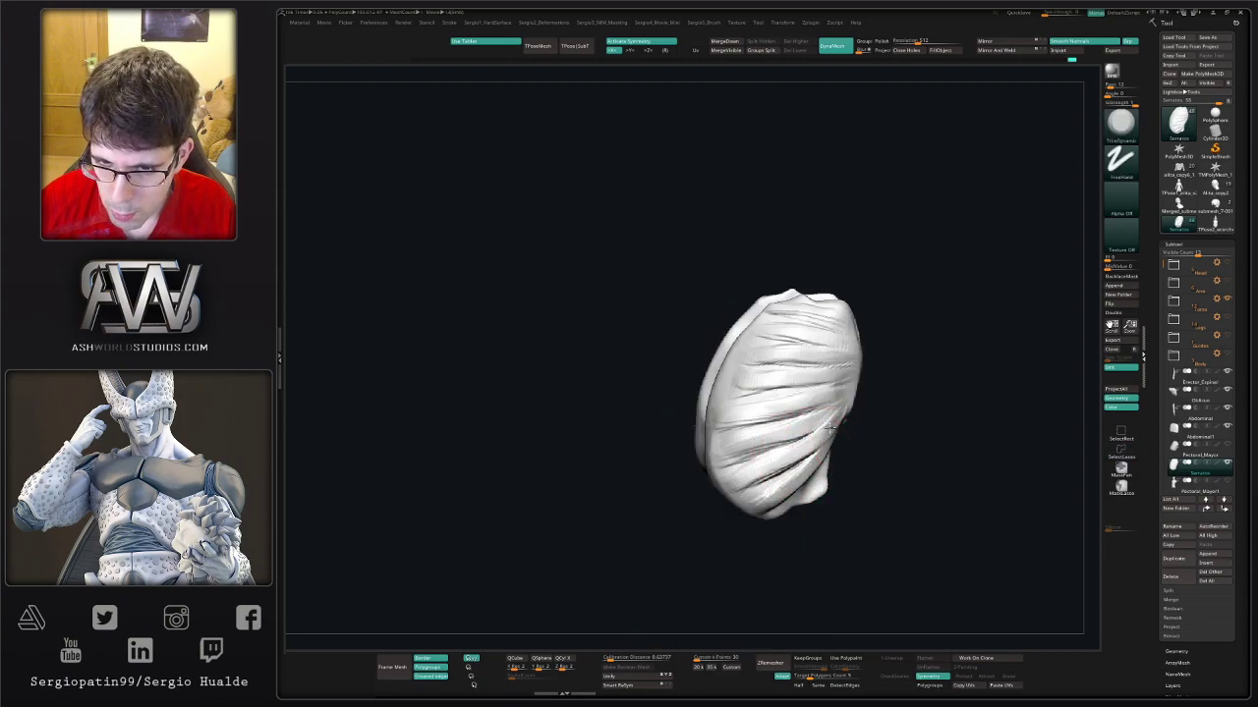
pyautogui.hotkey('alt', 'shift', 's')
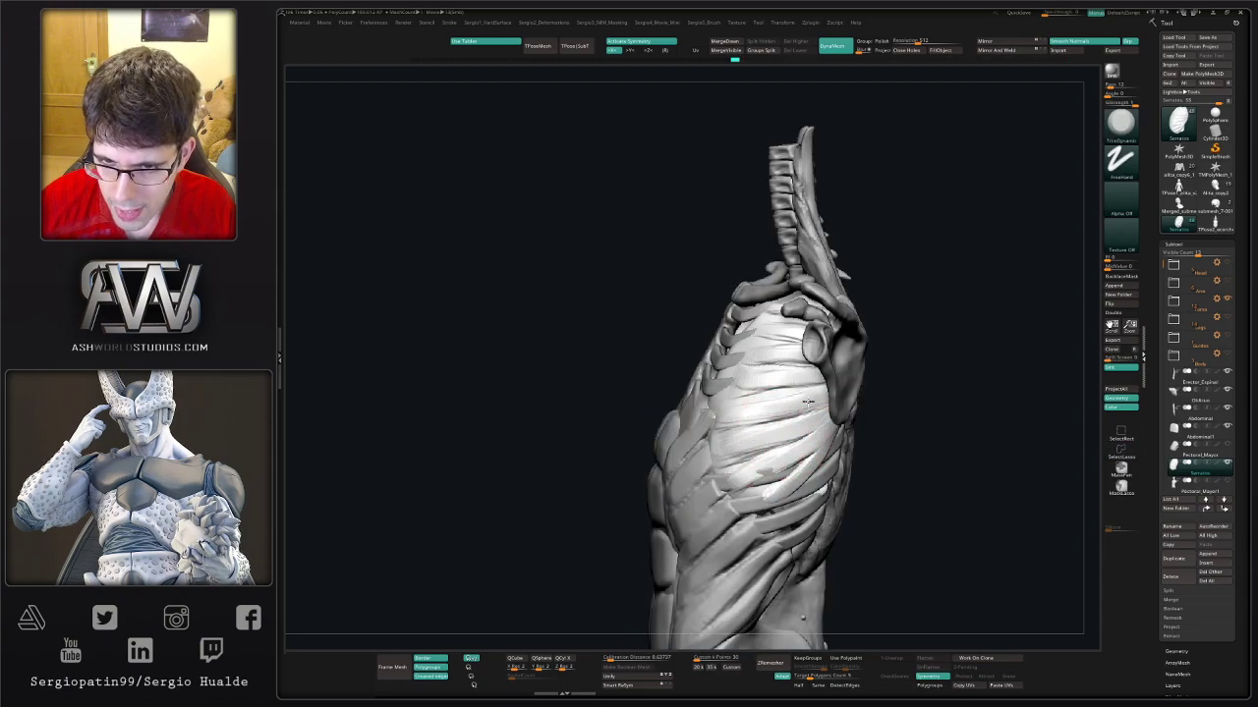
pyautogui.moveTo(807, 406); pyautogui.dragTo(786, 417, button='right')
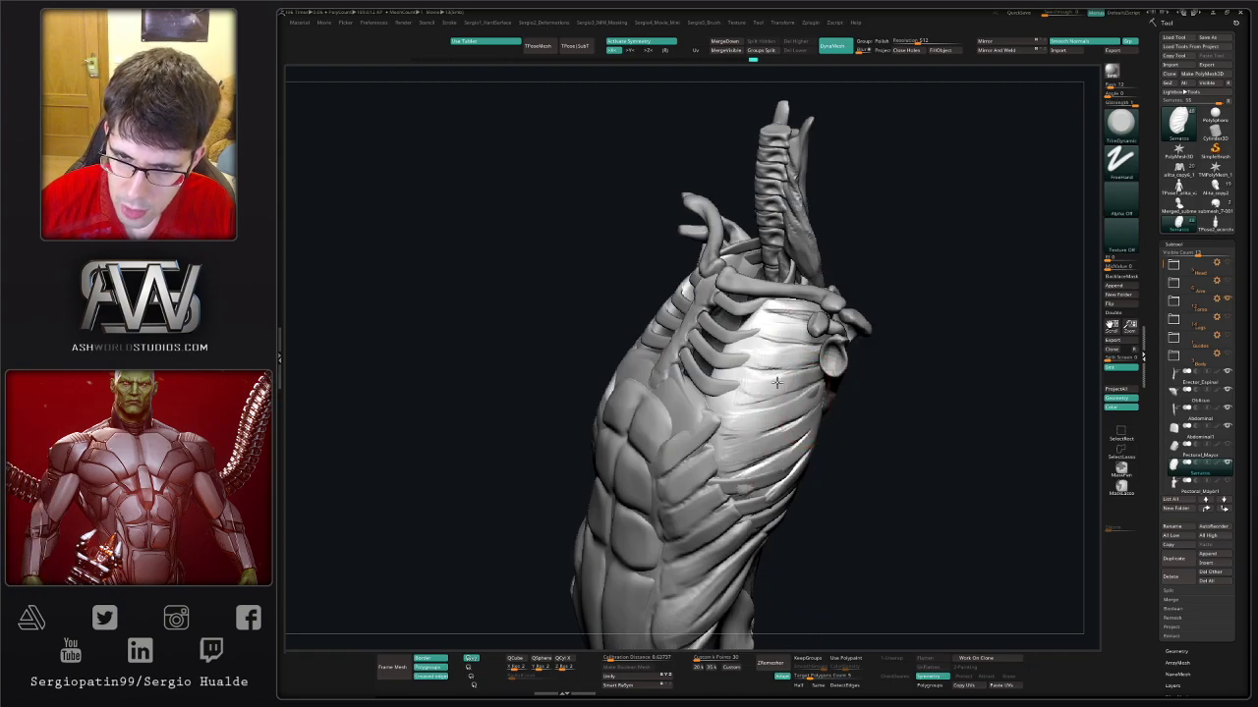
pyautogui.moveTo(722, 401); pyautogui.dragTo(751, 447, button='right')
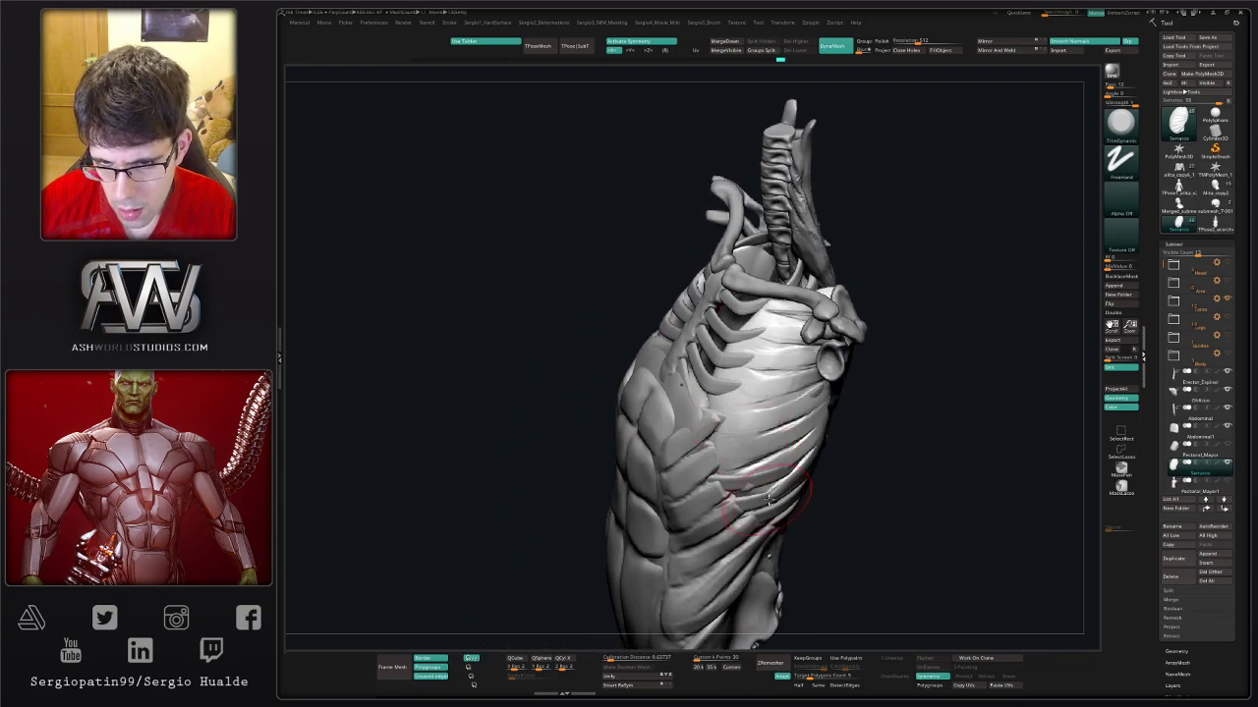
pyautogui.moveTo(769, 498)
pyautogui.mouseDown(button='right')
pyautogui.moveTo(751, 488)
pyautogui.moveTo(749, 507)
pyautogui.mouseUp(button='right')
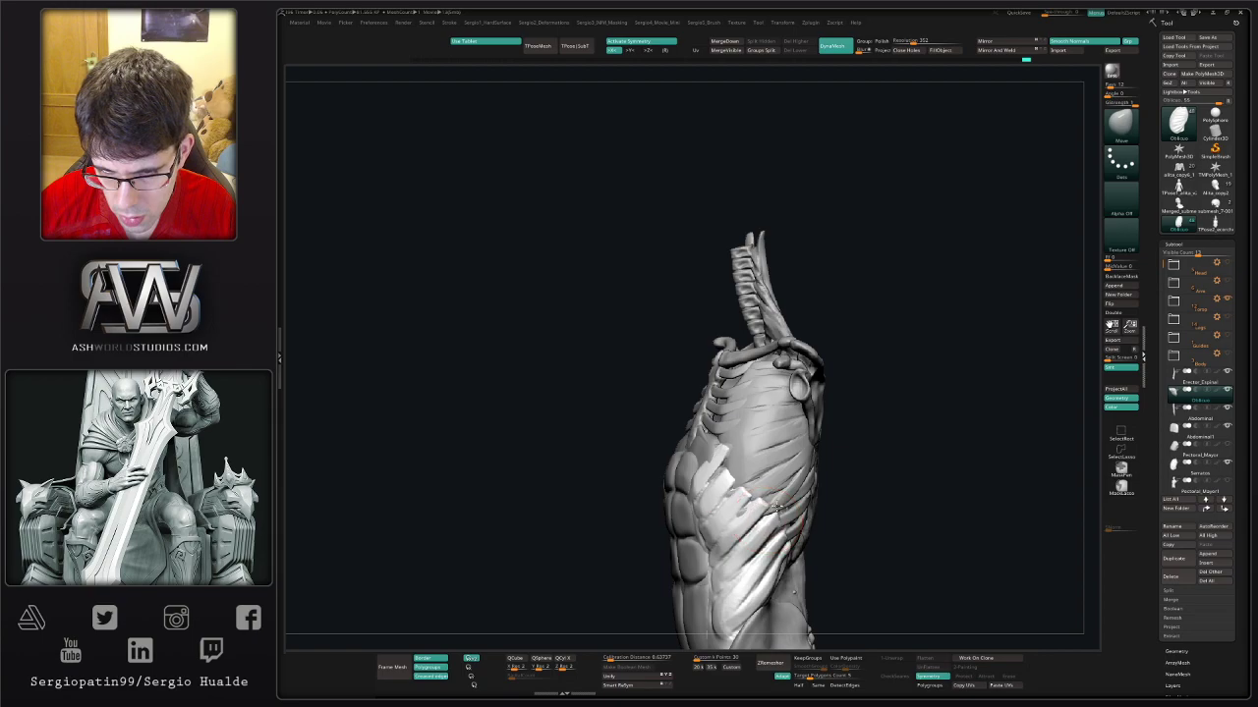
pyautogui.moveTo(775, 509)
pyautogui.mouseDown(button='right')
pyautogui.moveTo(777, 528)
pyautogui.moveTo(807, 547)
pyautogui.moveTo(773, 541)
pyautogui.moveTo(768, 448)
pyautogui.moveTo(805, 505)
pyautogui.moveTo(761, 467)
pyautogui.moveTo(788, 504)
pyautogui.moveTo(743, 499)
pyautogui.mouseUp(button='right')
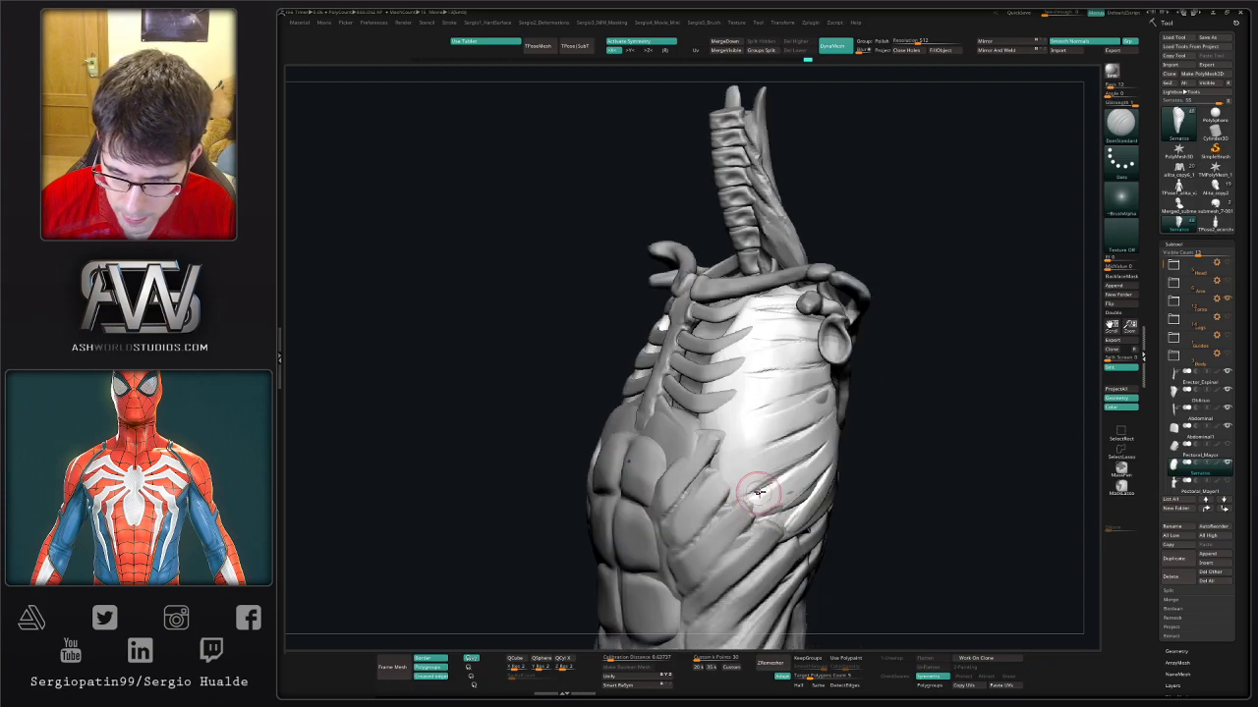
pyautogui.moveTo(808, 469); pyautogui.dragTo(783, 507, button='right')
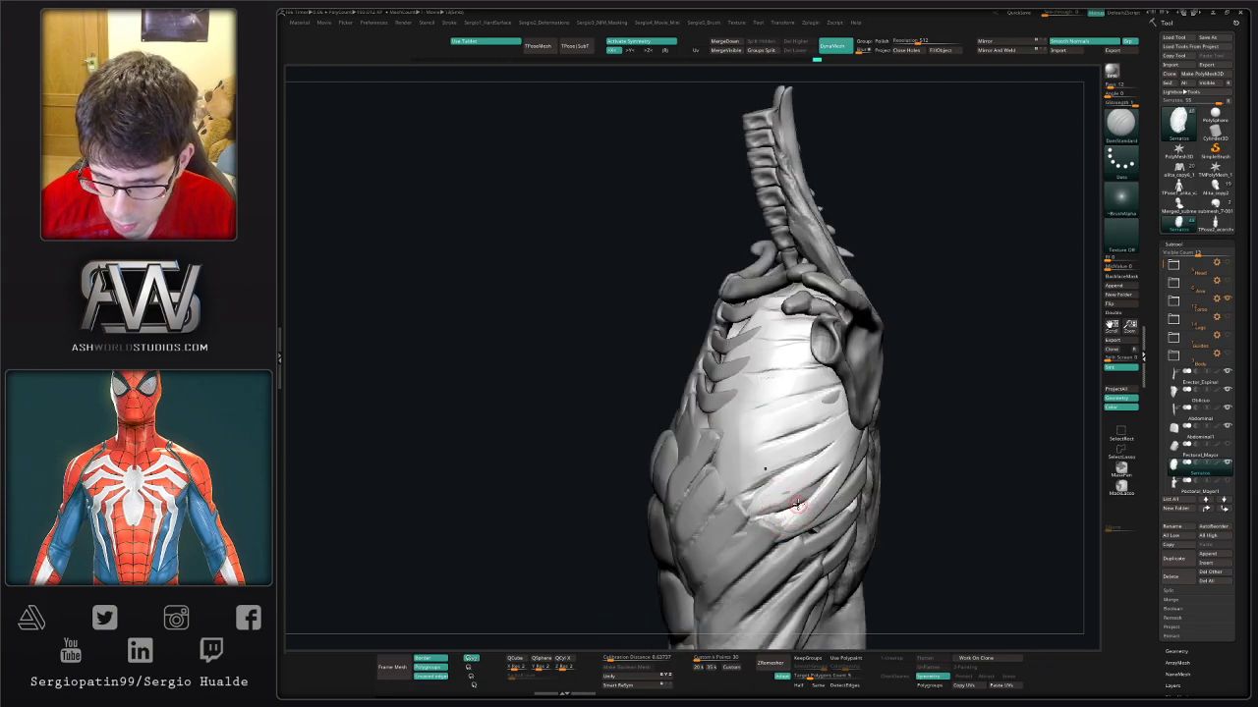
pyautogui.hotkey('ctrl', 'shift', 's')
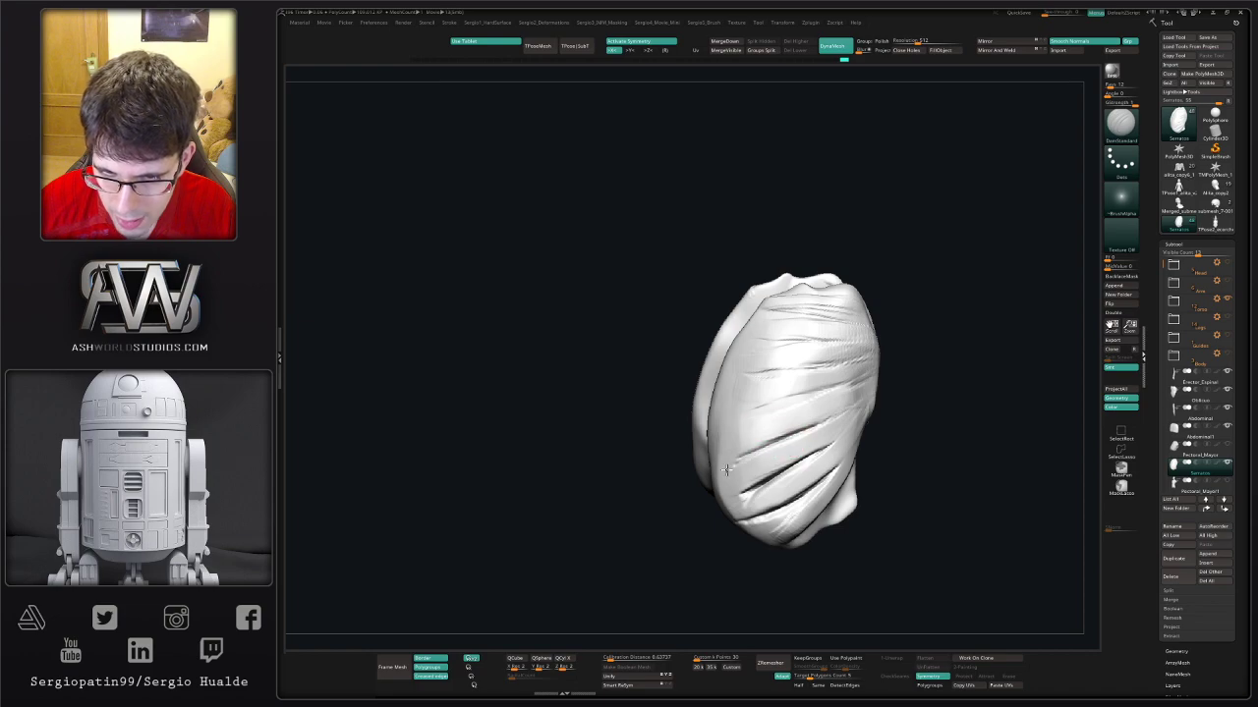
pyautogui.hotkey('ctrl', 'shift', 's')
pyautogui.moveTo(738, 477); pyautogui.dragTo(777, 469, button='right')
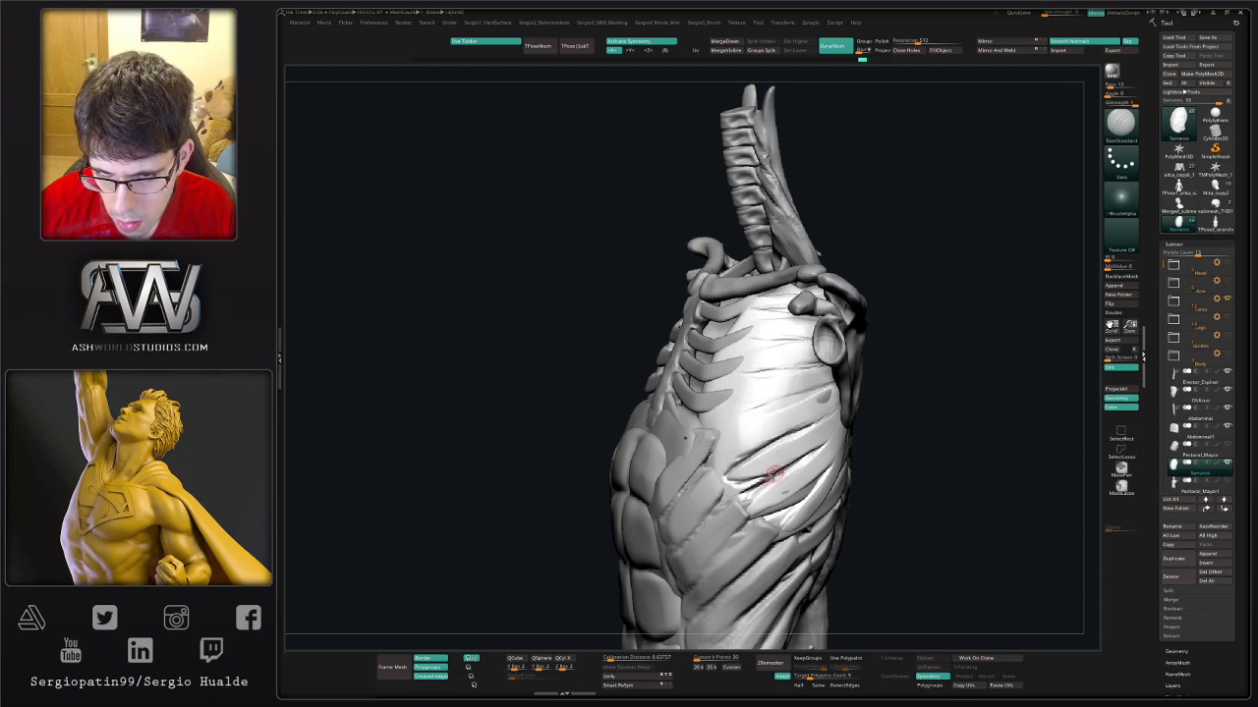
pyautogui.moveTo(797, 471); pyautogui.dragTo(719, 438, button='right')
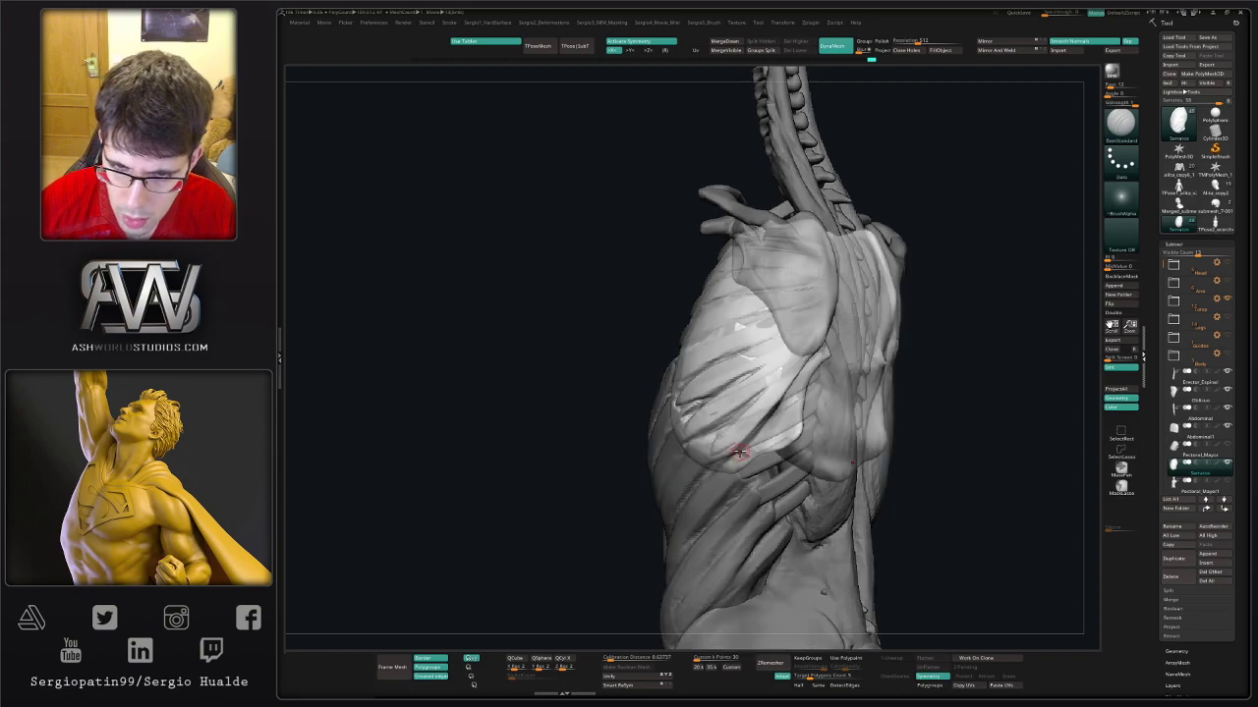
pyautogui.keyDown('alt'); pyautogui.click(727, 456); pyautogui.keyUp('alt')
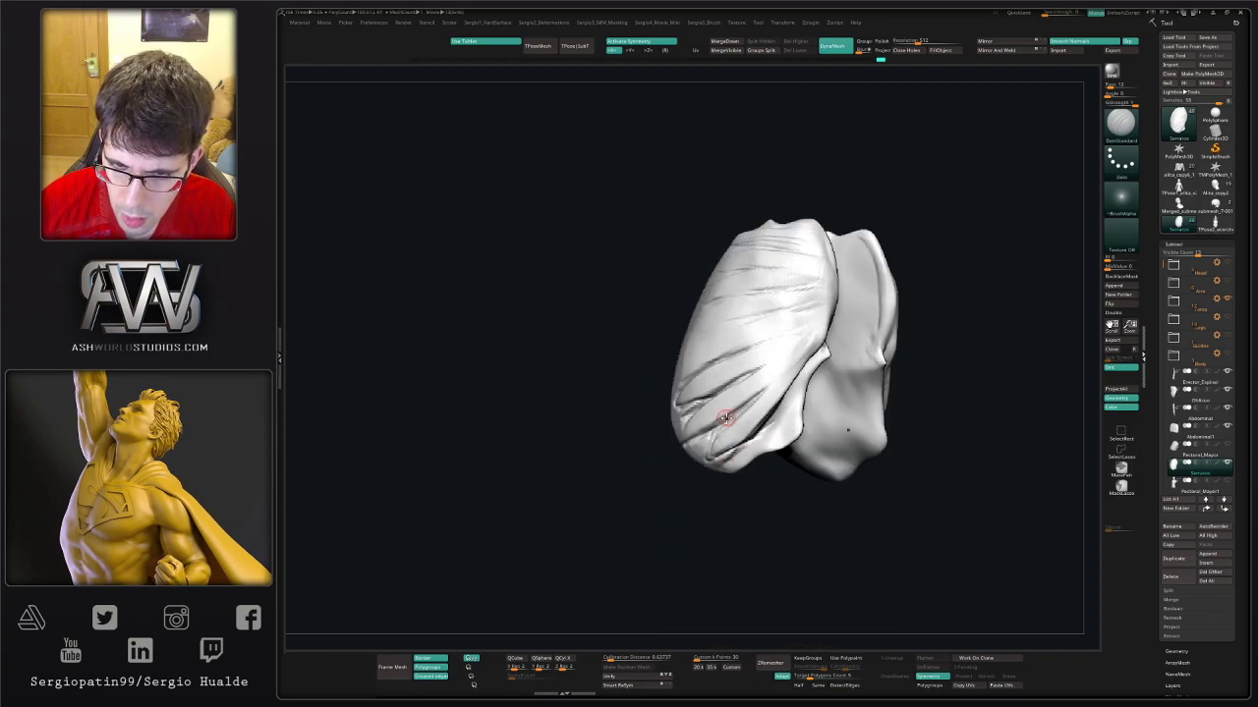
pyautogui.moveTo(757, 385)
pyautogui.keyDown('alt'); pyautogui.mouseDown(button='right')
pyautogui.moveTo(792, 450)
pyautogui.moveTo(729, 436)
pyautogui.mouseUp(button='right'); pyautogui.keyUp('alt')
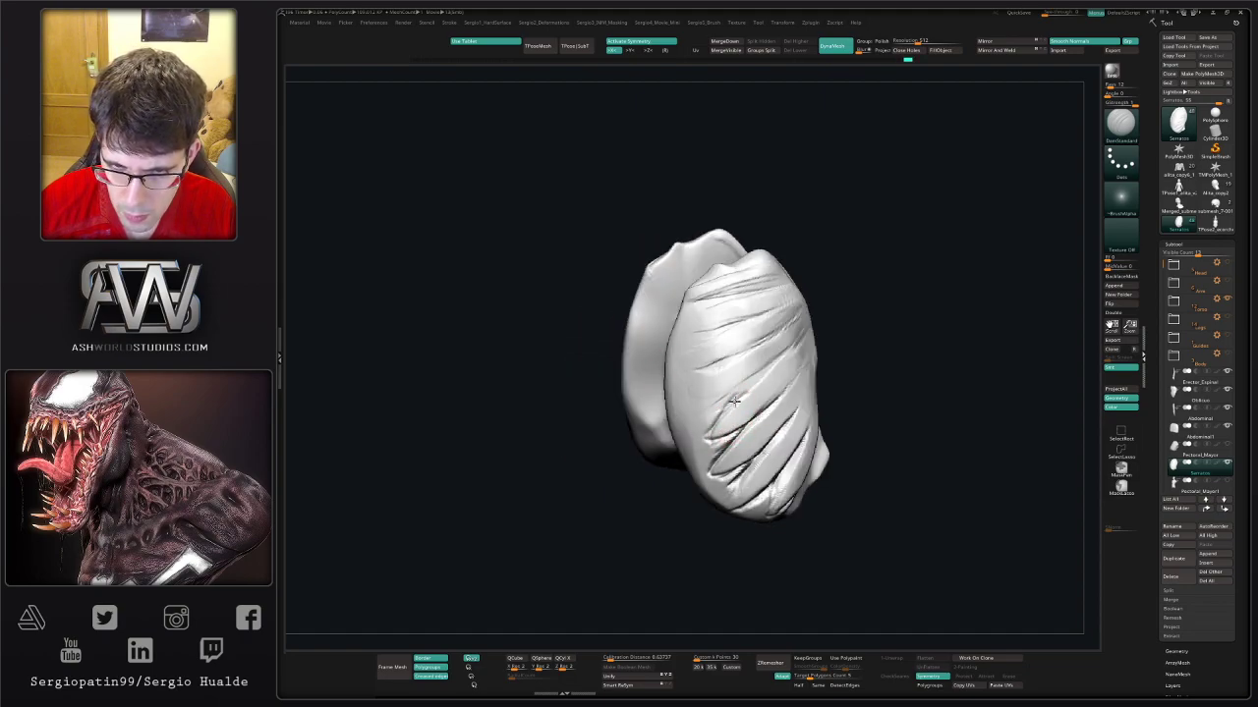
pyautogui.moveTo(756, 384)
pyautogui.mouseDown(button='right')
pyautogui.moveTo(738, 493)
pyautogui.moveTo(706, 475)
pyautogui.mouseUp(button='right')
pyautogui.hotkey('shift', 'ctrl', 's')
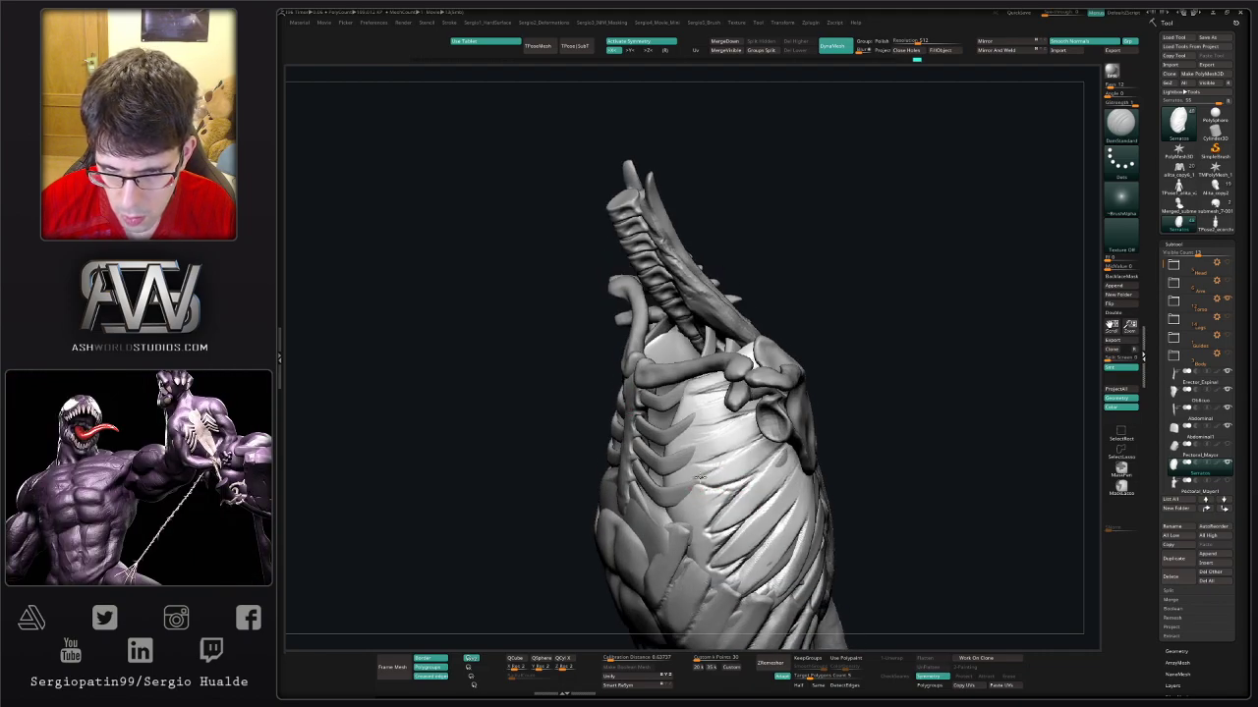
pyautogui.moveTo(763, 448)
pyautogui.mouseDown(button='right')
pyautogui.moveTo(829, 491)
pyautogui.moveTo(744, 533)
pyautogui.moveTo(735, 510)
pyautogui.mouseUp(button='right')
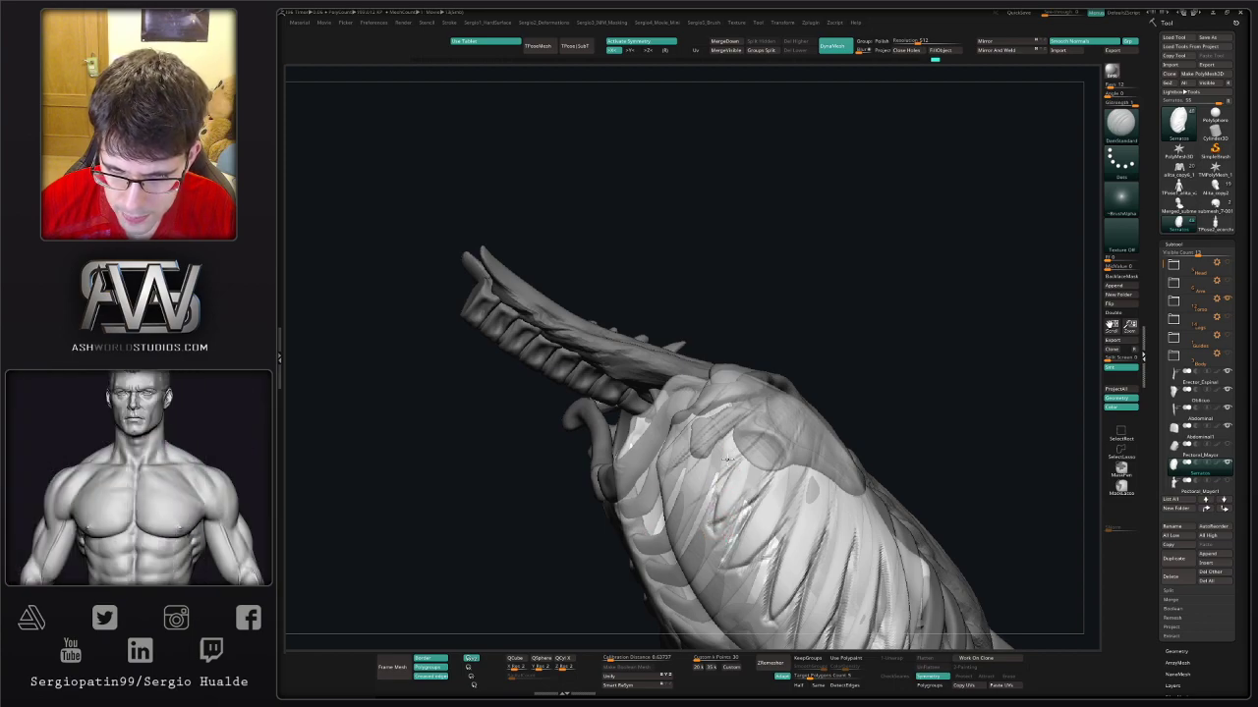
pyautogui.moveTo(727, 533)
pyautogui.keyDown('ctrl'); pyautogui.mouseDown(button='right')
pyautogui.moveTo(724, 492)
pyautogui.moveTo(744, 449)
pyautogui.moveTo(760, 472)
pyautogui.moveTo(709, 448)
pyautogui.mouseUp(button='right'); pyautogui.keyUp('ctrl')
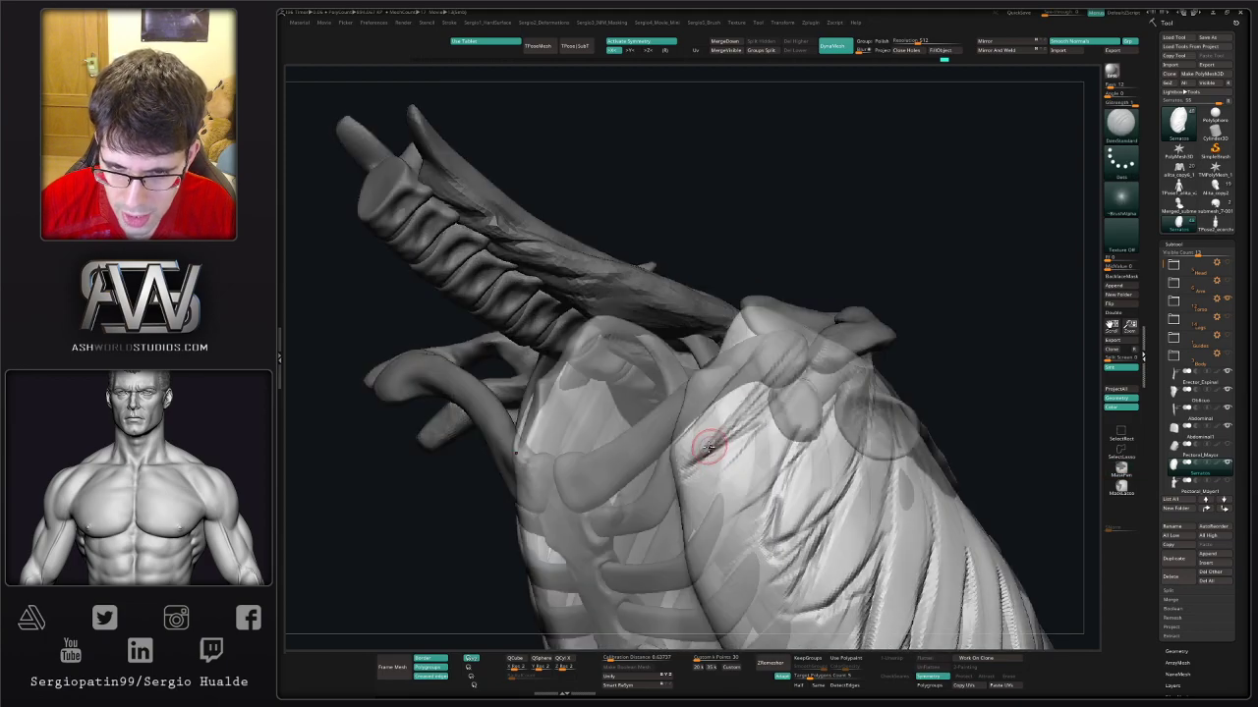
pyautogui.keyDown('ctrl'); pyautogui.keyDown('shift'); pyautogui.click(718, 447); pyautogui.keyUp('shift'); pyautogui.keyUp('ctrl')
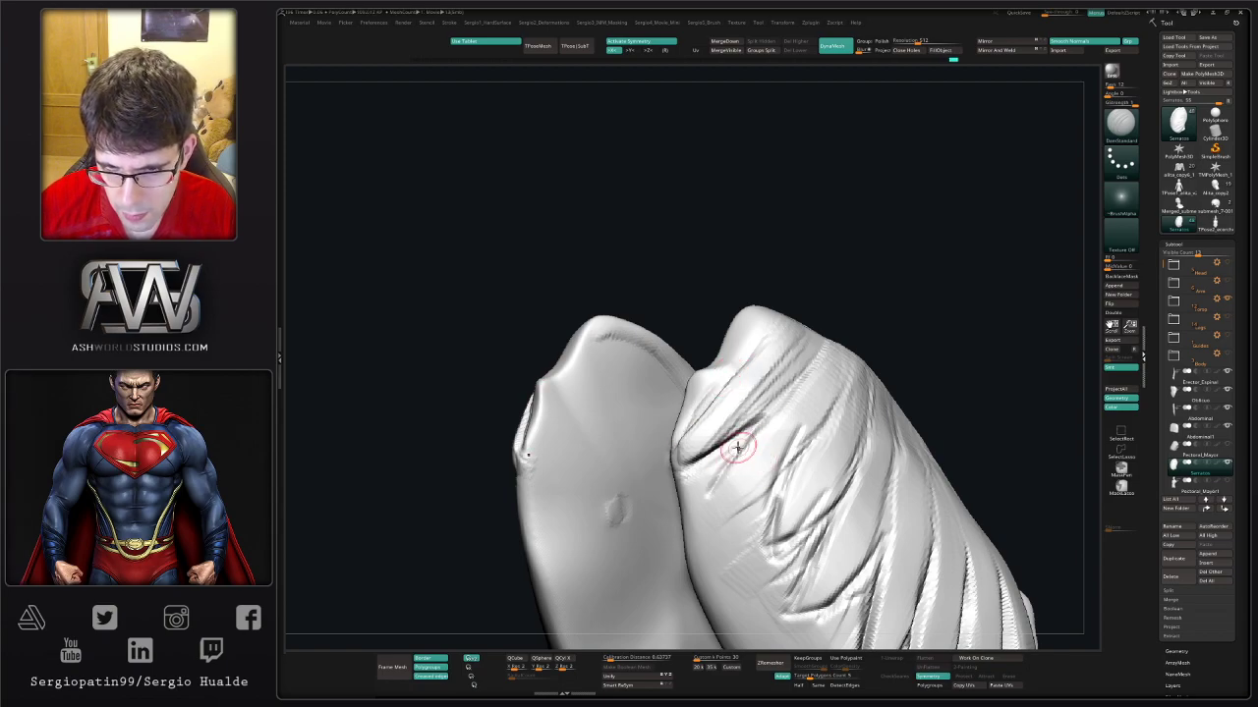
pyautogui.press('ctrl')
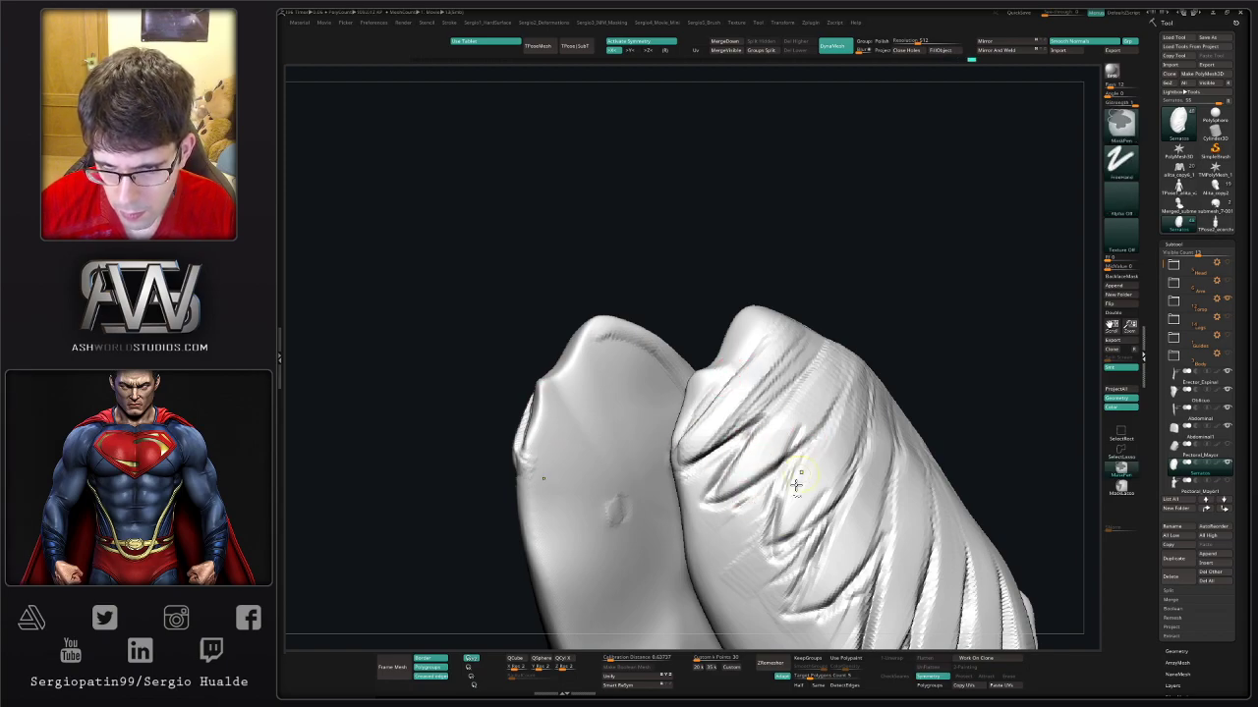
pyautogui.moveTo(796, 485)
pyautogui.keyDown('ctrl'); pyautogui.mouseDown(button='right')
pyautogui.moveTo(797, 550)
pyautogui.moveTo(833, 496)
pyautogui.moveTo(782, 417)
pyautogui.moveTo(767, 416)
pyautogui.moveTo(786, 441)
pyautogui.moveTo(786, 415)
pyautogui.moveTo(760, 416)
pyautogui.mouseUp(button='right'); pyautogui.keyUp('ctrl')
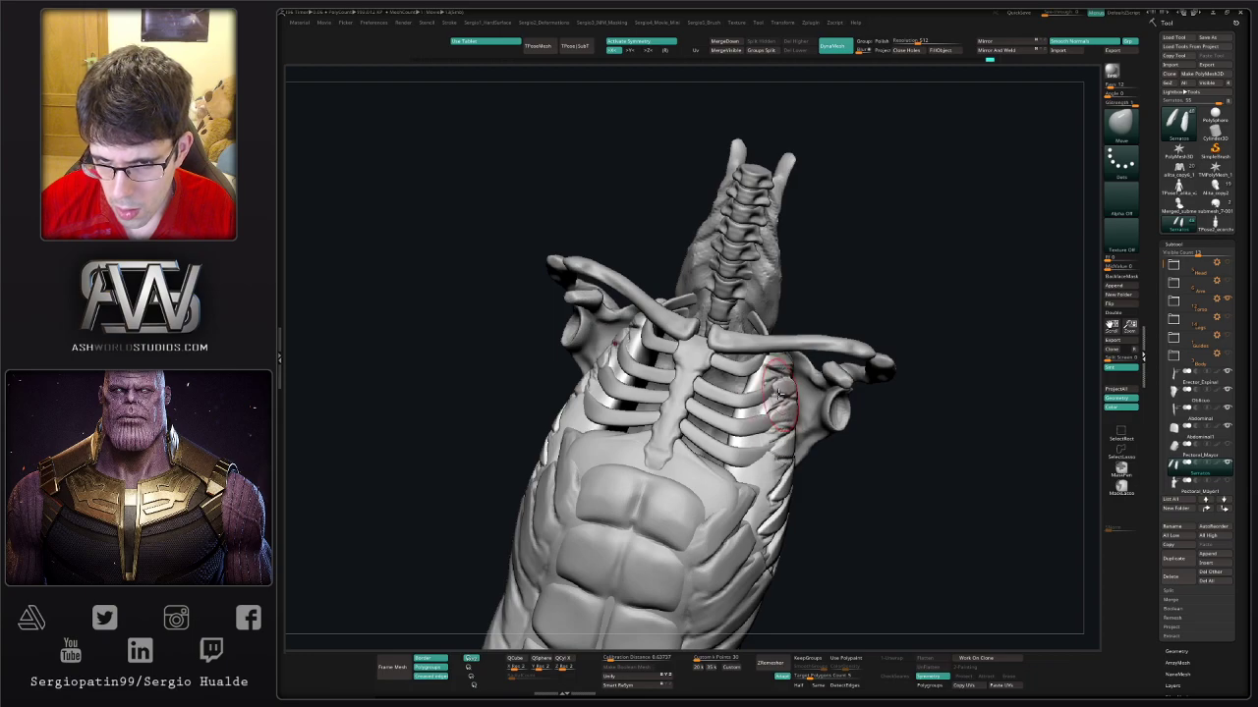
# - Orbit to a front view of the ribcage and select the ClayBuildup brush
pyautogui.moveTo(770, 386); pyautogui.dragTo(762, 352, button='right')
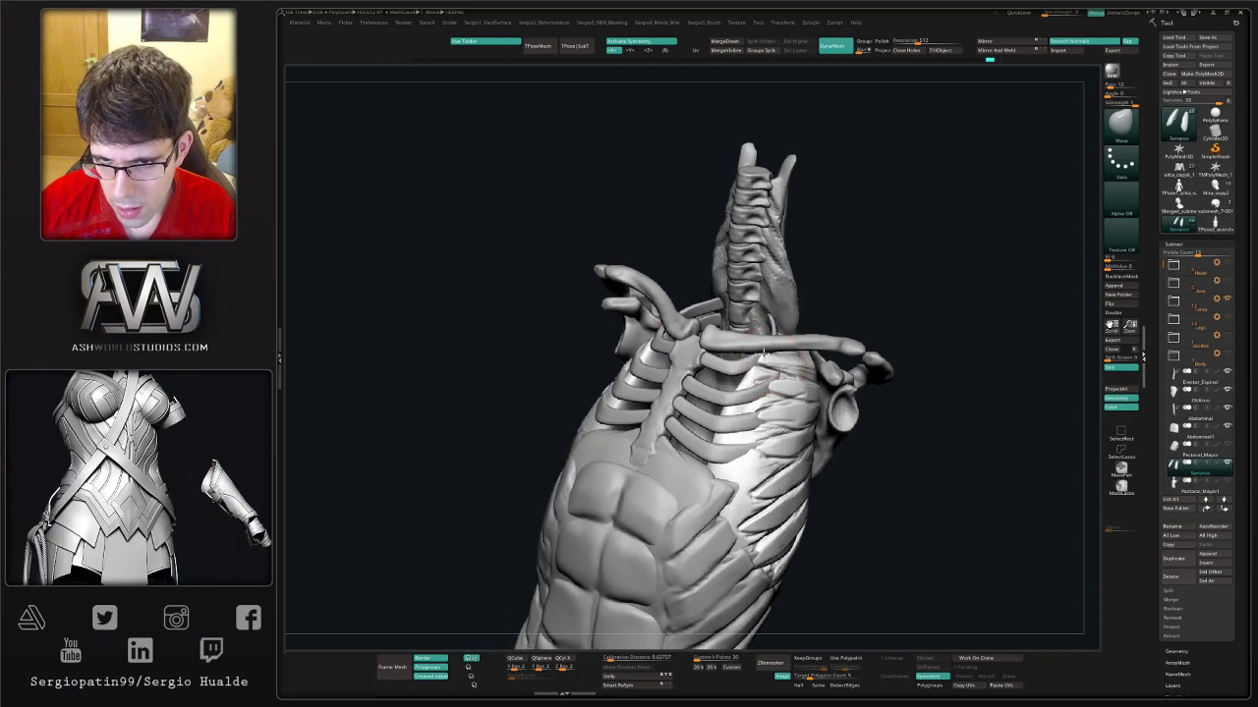
pyautogui.moveTo(789, 418)
pyautogui.mouseDown(button='right')
pyautogui.moveTo(815, 406)
pyautogui.moveTo(802, 406)
pyautogui.mouseUp(button='right')
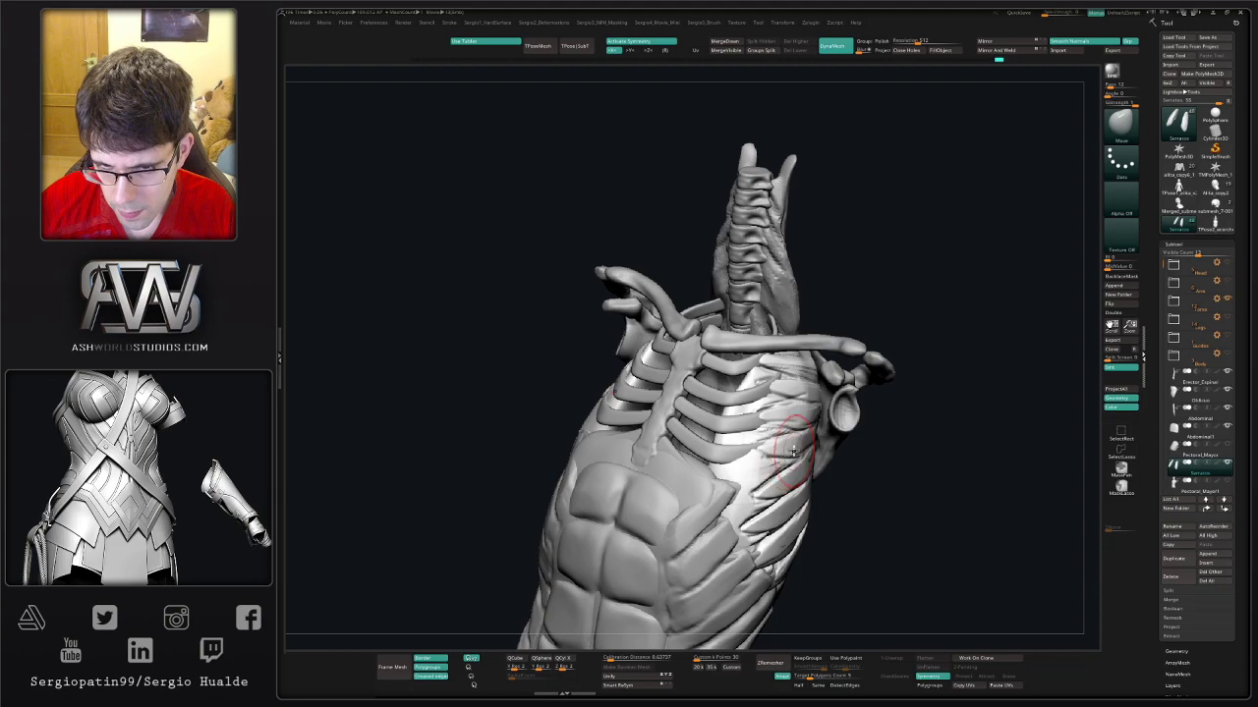
pyautogui.moveTo(749, 460); pyautogui.dragTo(760, 451, button='right')
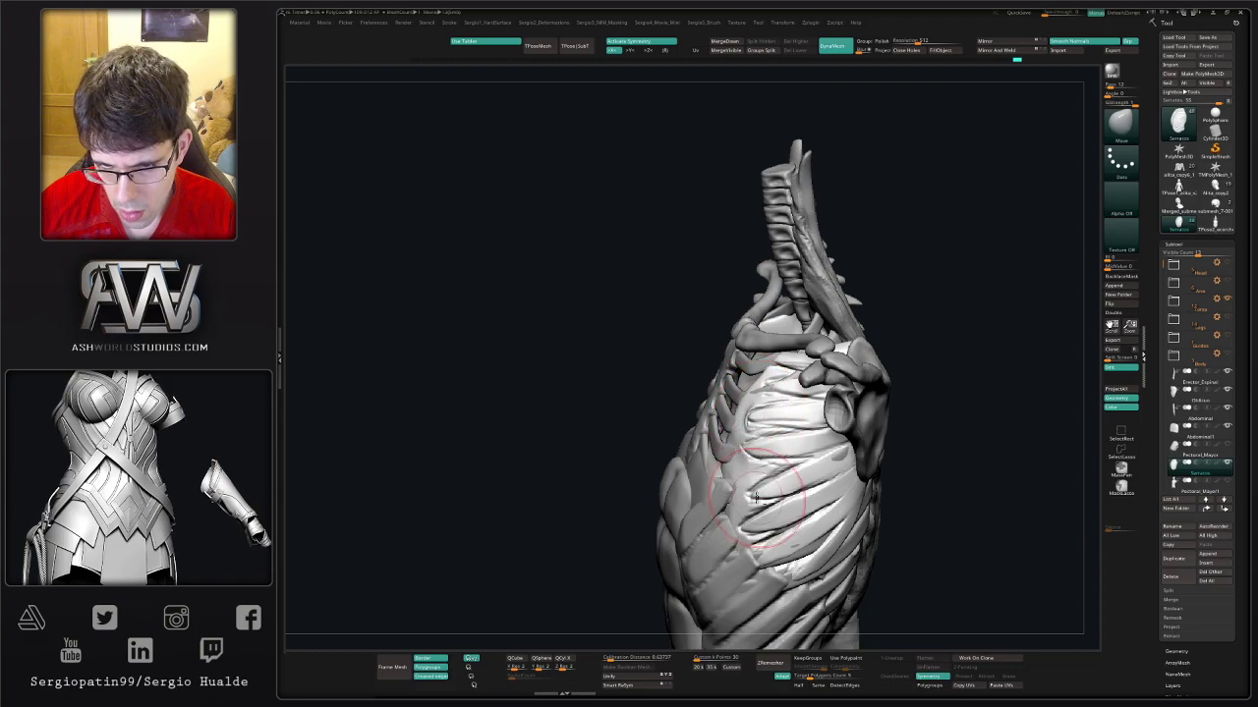
pyautogui.moveTo(748, 441)
pyautogui.mouseDown(button='right')
pyautogui.moveTo(767, 445)
pyautogui.moveTo(739, 468)
pyautogui.moveTo(763, 471)
pyautogui.moveTo(837, 429)
pyautogui.moveTo(896, 455)
pyautogui.moveTo(878, 407)
pyautogui.mouseUp(button='right')
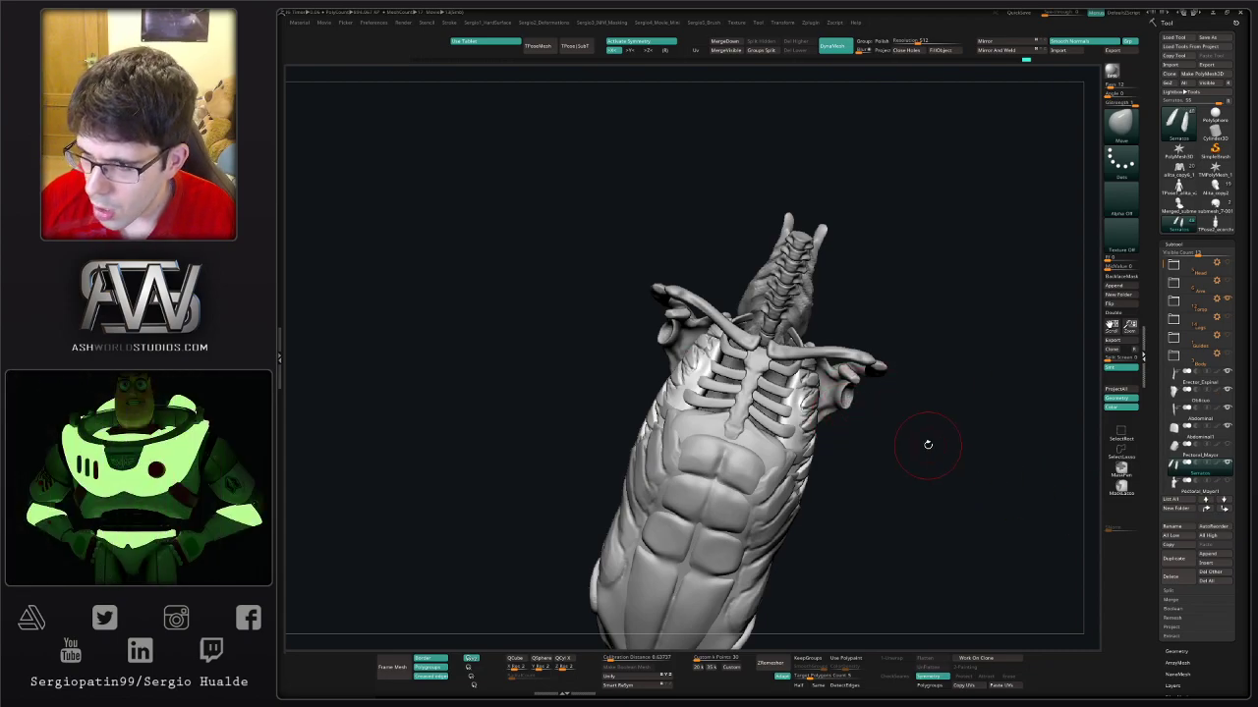
pyautogui.moveTo(928, 445)
pyautogui.mouseDown()
pyautogui.moveTo(883, 462)
pyautogui.moveTo(816, 405)
pyautogui.moveTo(794, 430)
pyautogui.mouseUp()
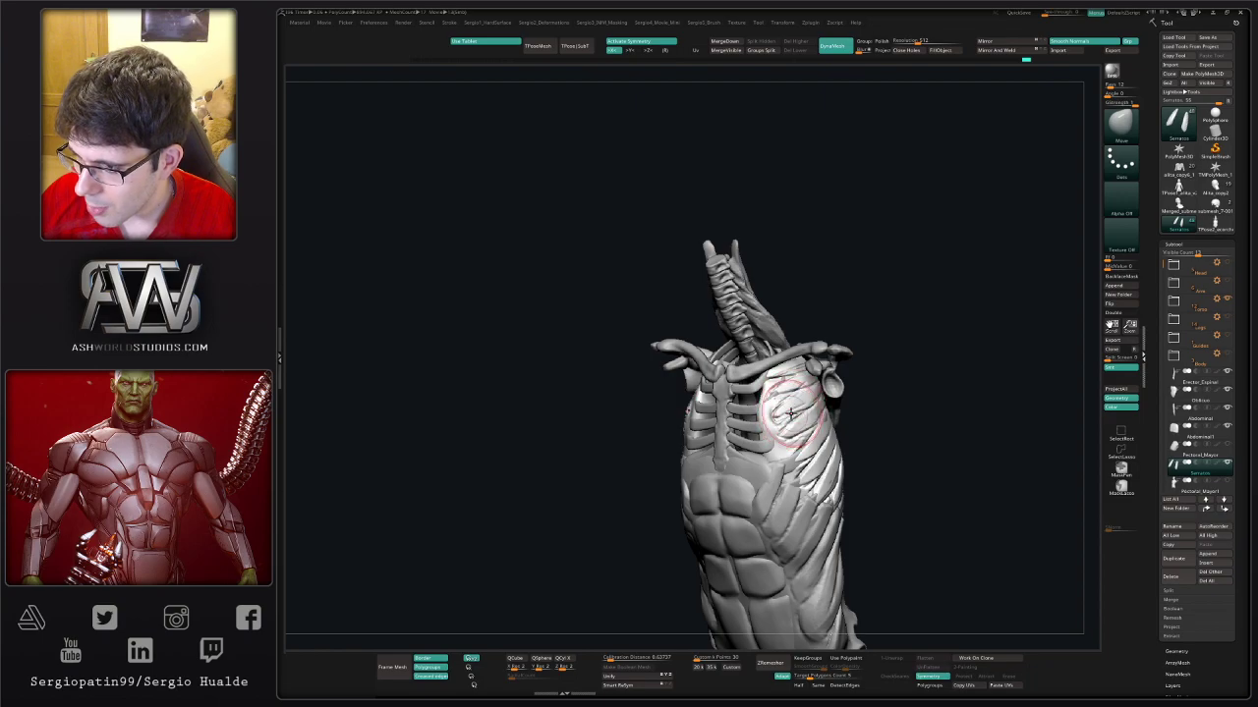
pyautogui.moveTo(786, 440)
pyautogui.keyDown('shift'); pyautogui.mouseDown(button='right')
pyautogui.moveTo(768, 425)
pyautogui.moveTo(781, 424)
pyautogui.moveTo(776, 436)
pyautogui.moveTo(800, 425)
pyautogui.moveTo(749, 414)
pyautogui.mouseUp(button='right'); pyautogui.keyUp('shift')
pyautogui.press('b')
pyautogui.press('c')
pyautogui.press('b')
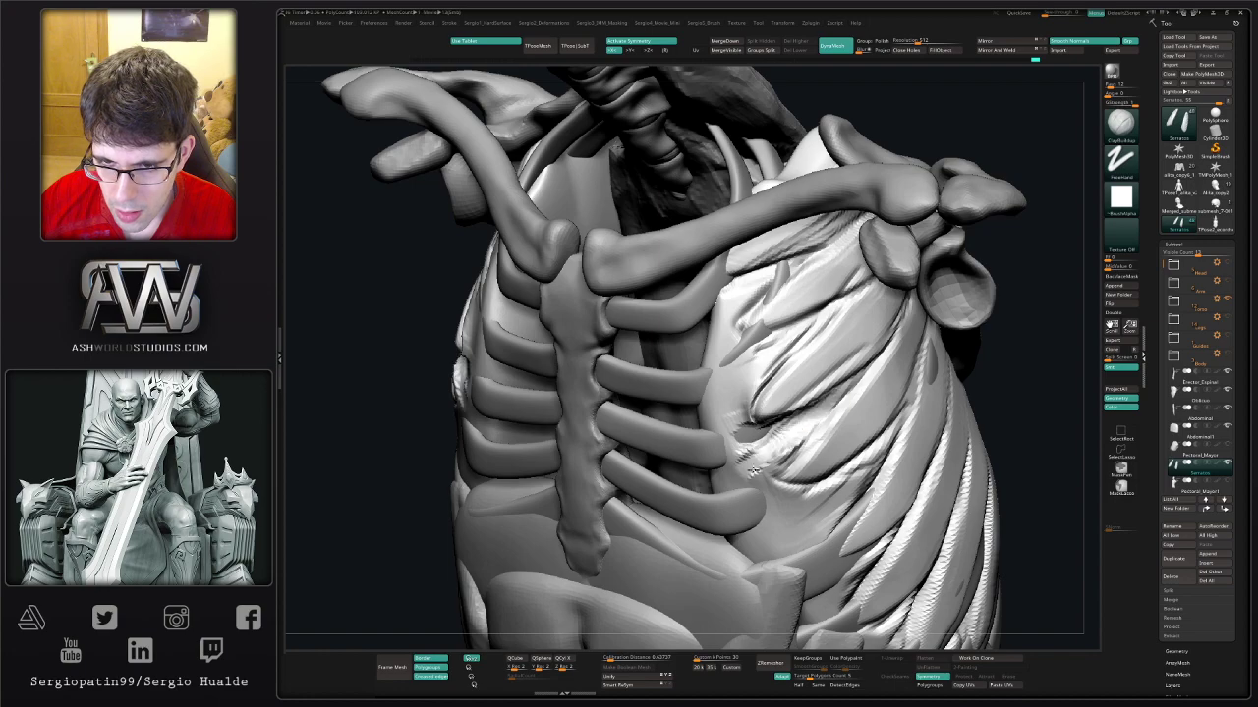
# - Add a mirrored clay stroke on the serratus, then switch to Move and orbit the ribcage
pyautogui.moveTo(750, 398); pyautogui.dragTo(841, 310)
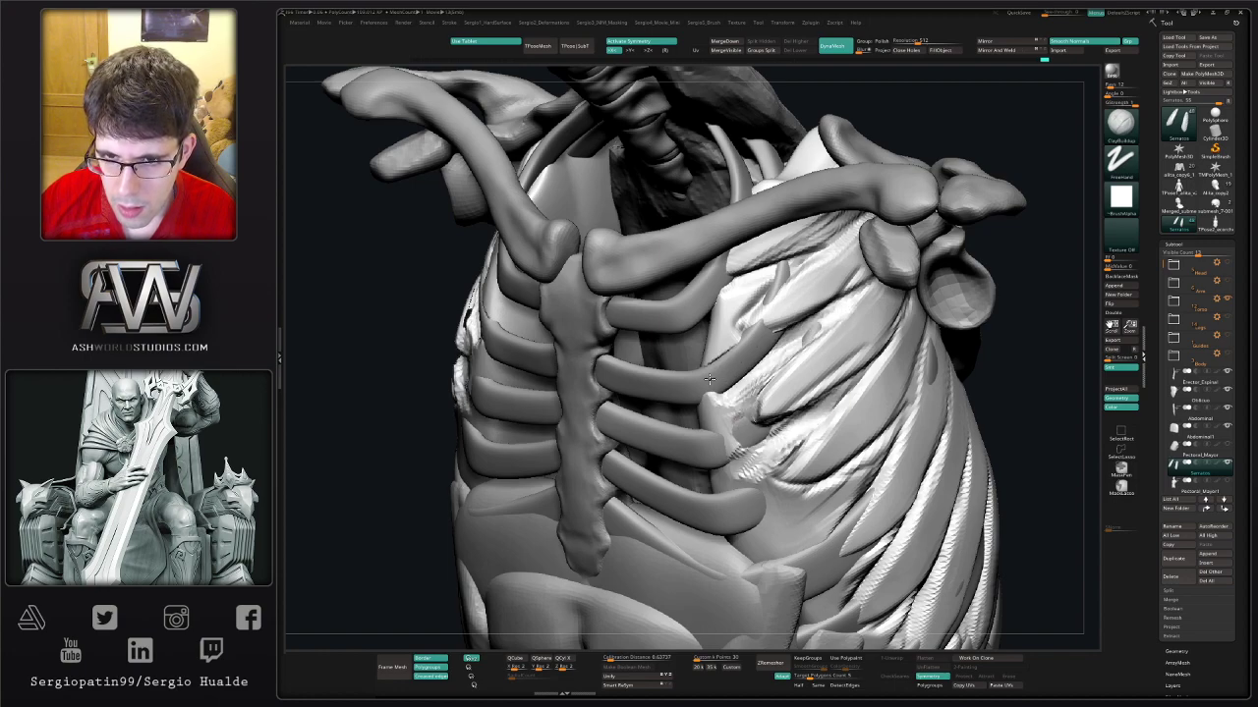
pyautogui.moveTo(713, 388); pyautogui.dragTo(773, 365, button='right')
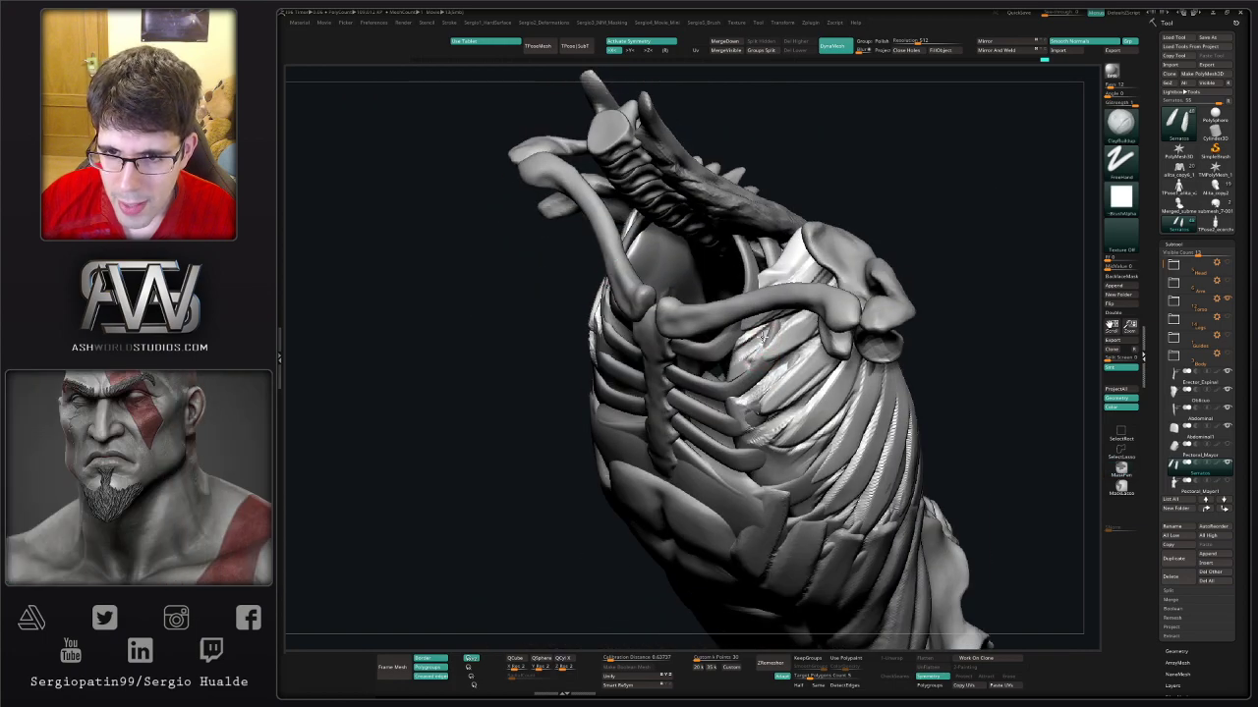
pyautogui.press('b')
pyautogui.press('m')
pyautogui.press('v')
pyautogui.moveTo(789, 363)
pyautogui.mouseDown(button='right')
pyautogui.moveTo(766, 366)
pyautogui.moveTo(784, 389)
pyautogui.moveTo(775, 408)
pyautogui.moveTo(743, 420)
pyautogui.moveTo(791, 339)
pyautogui.mouseUp(button='right')
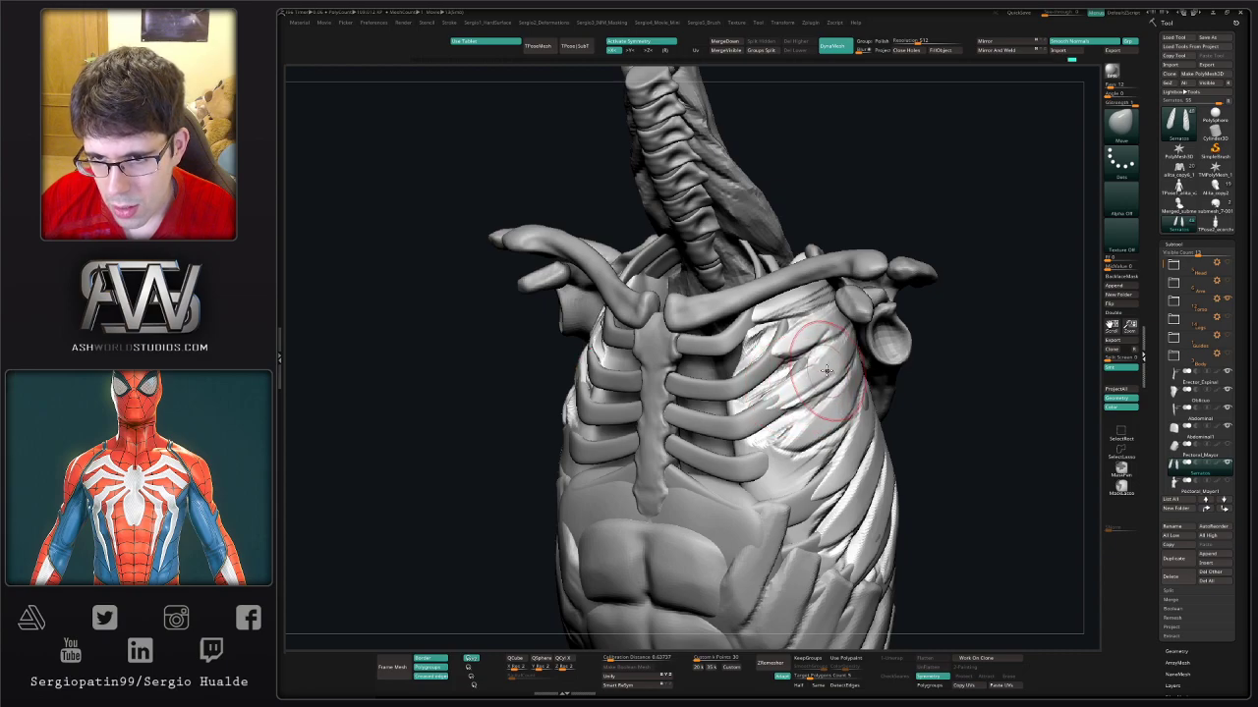
pyautogui.moveTo(834, 391)
pyautogui.mouseDown(button='right')
pyautogui.moveTo(825, 422)
pyautogui.moveTo(786, 445)
pyautogui.moveTo(800, 442)
pyautogui.moveTo(820, 437)
pyautogui.moveTo(777, 405)
pyautogui.moveTo(833, 398)
pyautogui.moveTo(804, 433)
pyautogui.moveTo(813, 421)
pyautogui.mouseUp(button='right')
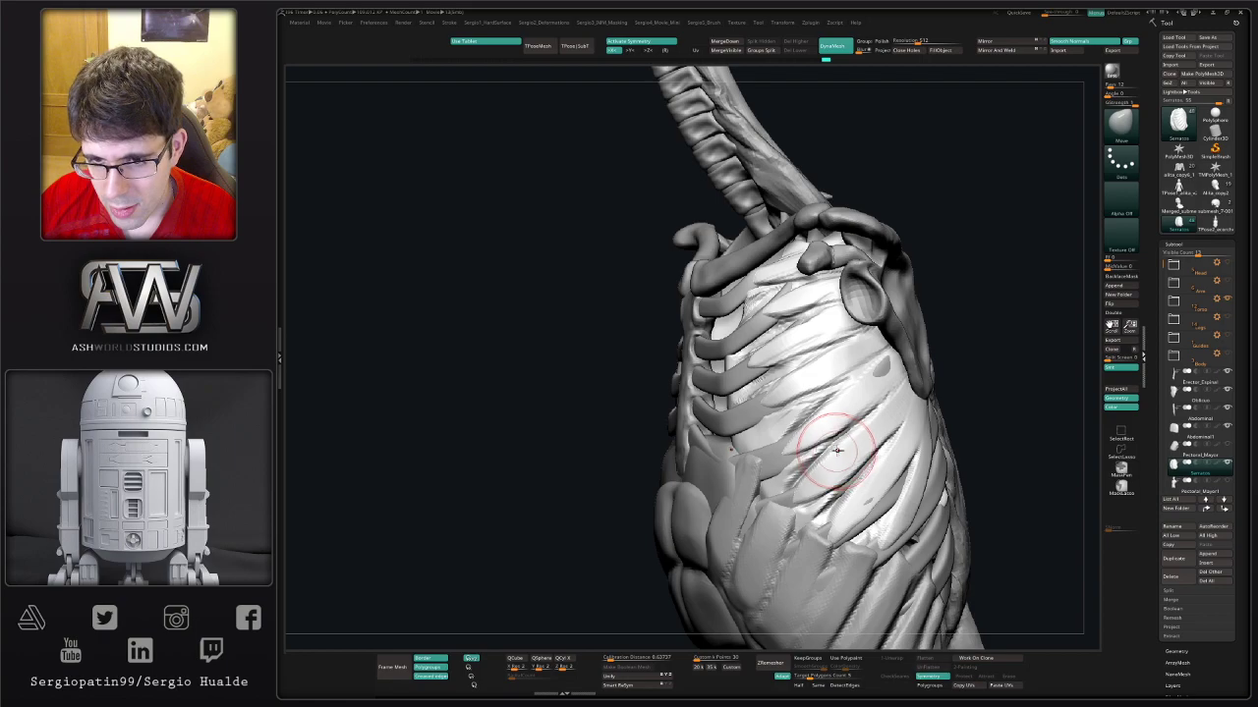
# - Solo and frame the serratus, then smooth its surface detail on the right side
pyautogui.press('b')
pyautogui.press('c')
pyautogui.press('b')
pyautogui.keyDown('ctrl'); pyautogui.keyDown('shift'); pyautogui.click(806, 461); pyautogui.keyUp('shift'); pyautogui.keyUp('ctrl')
pyautogui.press('f')
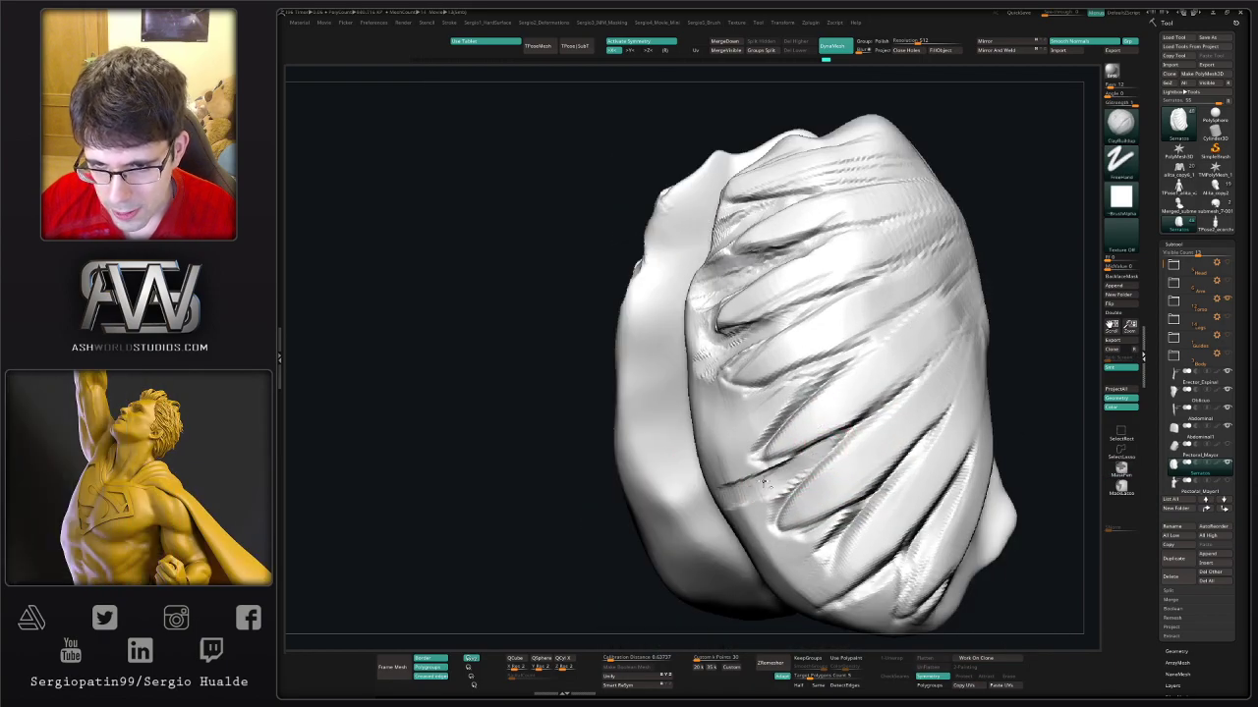
pyautogui.keyDown('shift'); pyautogui.moveTo(771, 496); pyautogui.dragTo(727, 472); pyautogui.keyUp('shift')
pyautogui.moveTo(761, 422)
pyautogui.keyDown('shift'); pyautogui.mouseDown()
pyautogui.moveTo(739, 433)
pyautogui.moveTo(806, 383)
pyautogui.moveTo(786, 365)
pyautogui.moveTo(934, 280)
pyautogui.mouseUp(); pyautogui.keyUp('shift')
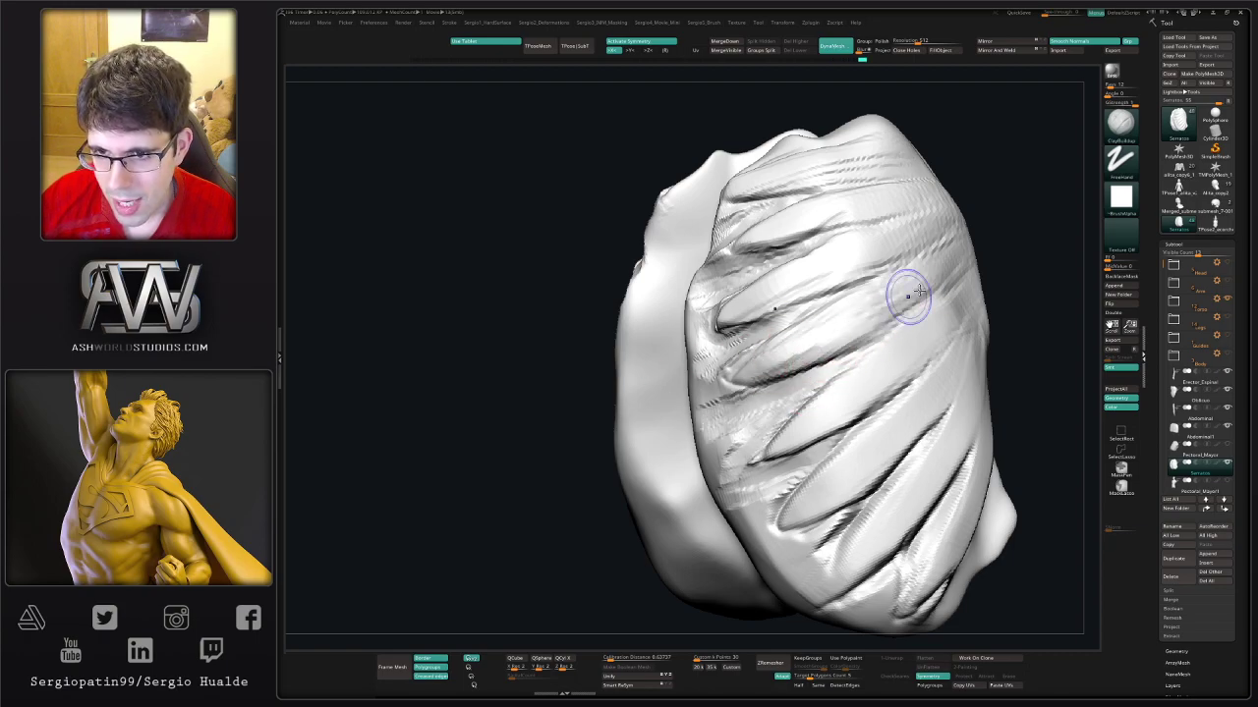
pyautogui.moveTo(898, 323); pyautogui.dragTo(858, 406, button='right')
pyautogui.keyDown('shift'); pyautogui.moveTo(857, 406); pyautogui.dragTo(897, 367); pyautogui.keyUp('shift')
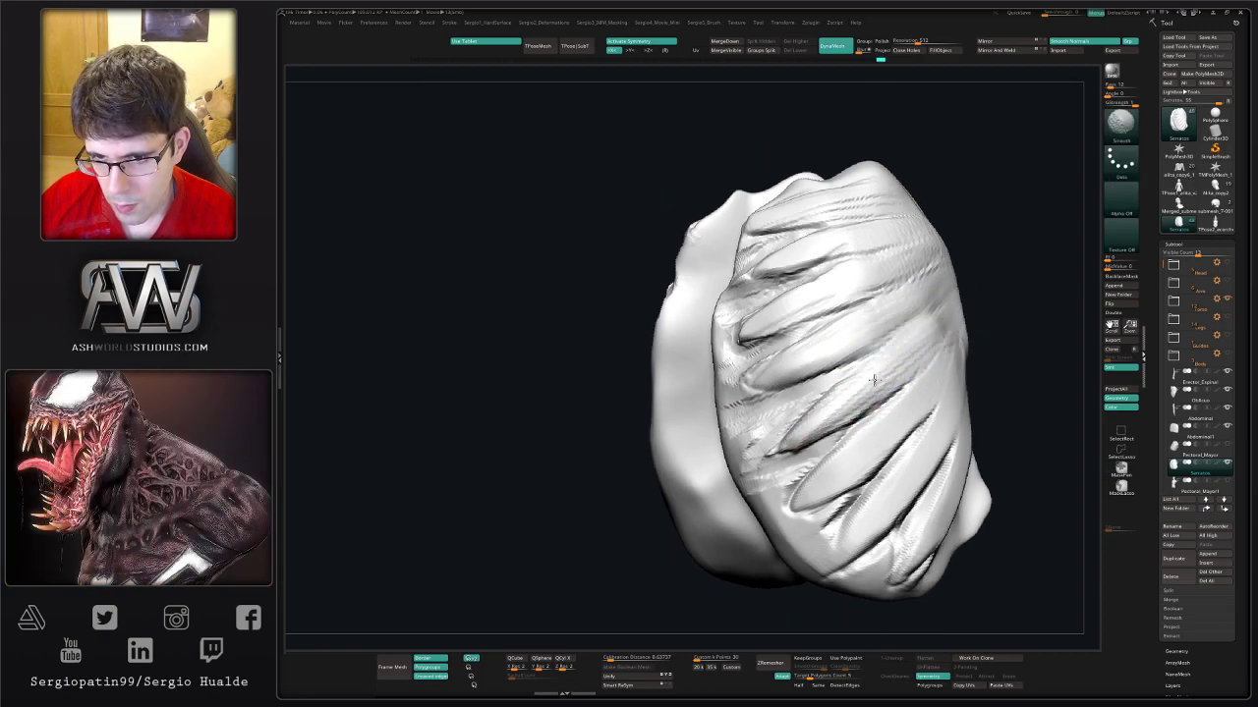
pyautogui.moveTo(851, 471)
pyautogui.keyDown('shift'); pyautogui.mouseDown()
pyautogui.moveTo(933, 384)
pyautogui.moveTo(914, 383)
pyautogui.mouseUp(); pyautogui.keyUp('shift')
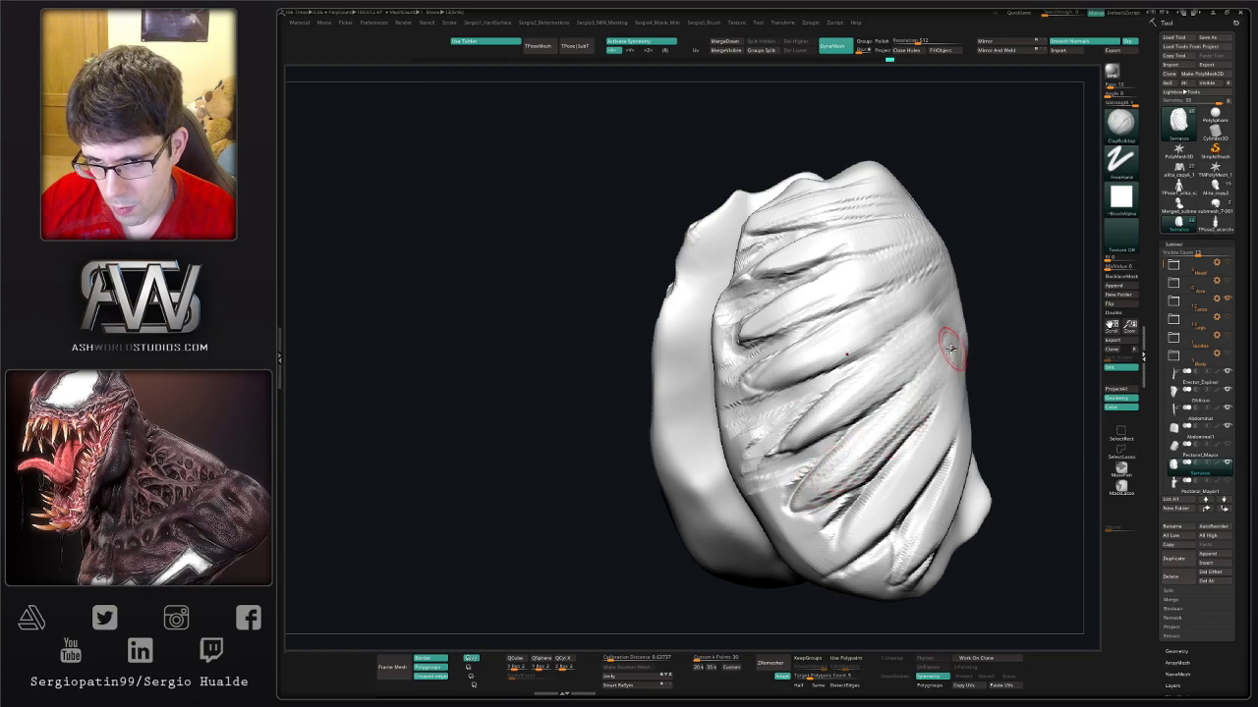
pyautogui.moveTo(913, 384)
pyautogui.mouseDown(button='right')
pyautogui.moveTo(864, 488)
pyautogui.moveTo(847, 458)
pyautogui.mouseUp(button='right')
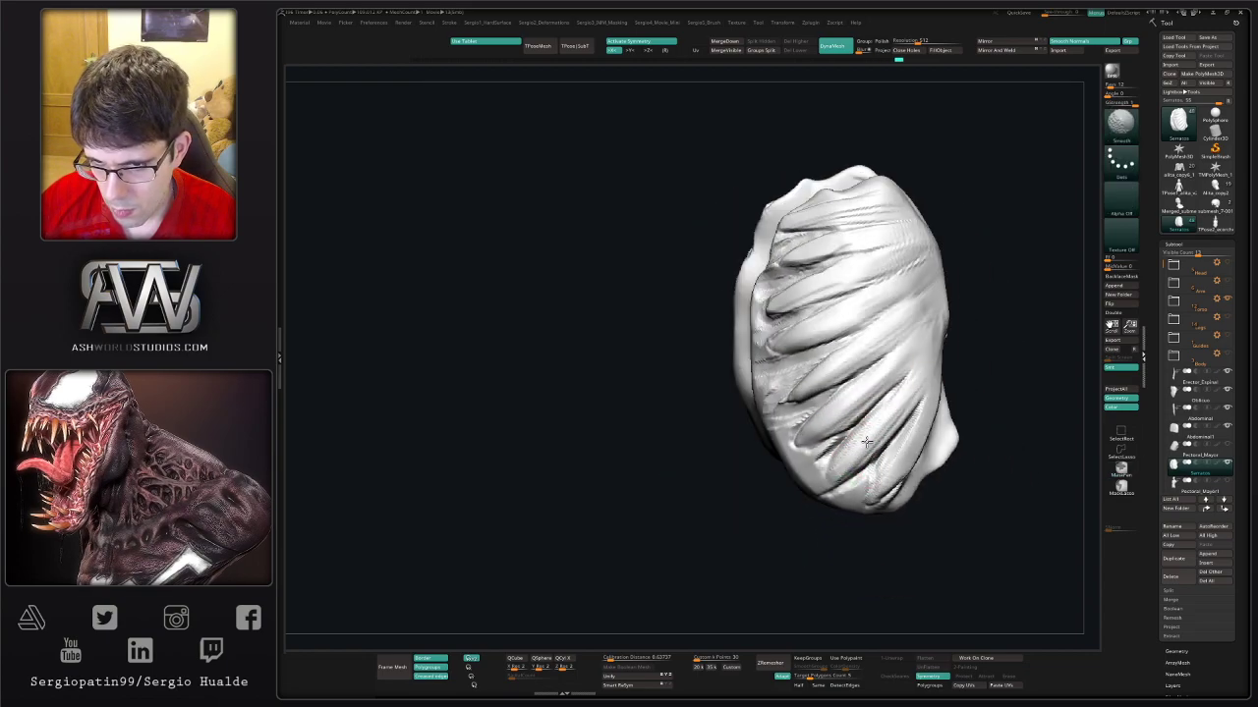
pyautogui.moveTo(898, 449)
pyautogui.mouseDown(button='right')
pyautogui.moveTo(893, 483)
pyautogui.moveTo(899, 412)
pyautogui.moveTo(898, 442)
pyautogui.moveTo(854, 482)
pyautogui.mouseUp(button='right')
# - Select the Oblicuo subtool with the Move brush and make Pectoral_Mayor visible again
pyautogui.scroll(-2, 898, 411)
pyautogui.scroll(3, 838, 486)
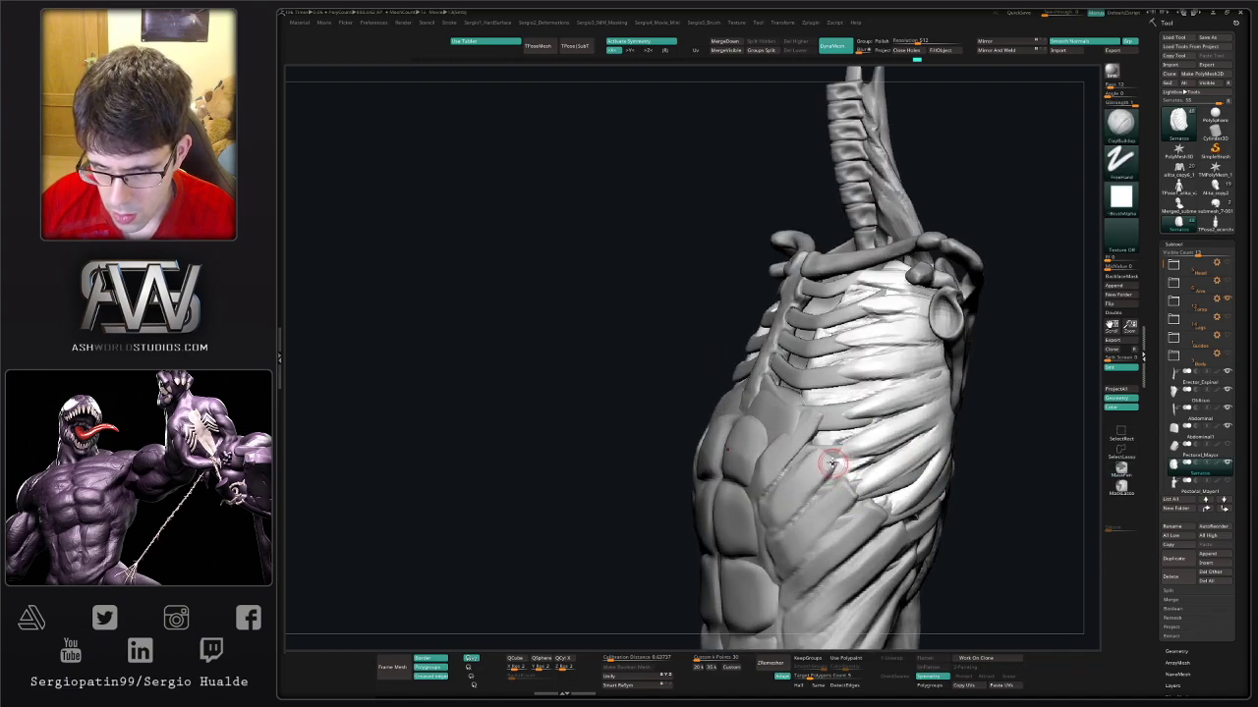
pyautogui.keyDown('alt'); pyautogui.click(826, 463); pyautogui.keyUp('alt')
pyautogui.moveTo(827, 462)
pyautogui.mouseDown(button='right')
pyautogui.moveTo(842, 449)
pyautogui.moveTo(814, 437)
pyautogui.mouseUp(button='right')
pyautogui.press('b')
pyautogui.press('m')
pyautogui.press('v')
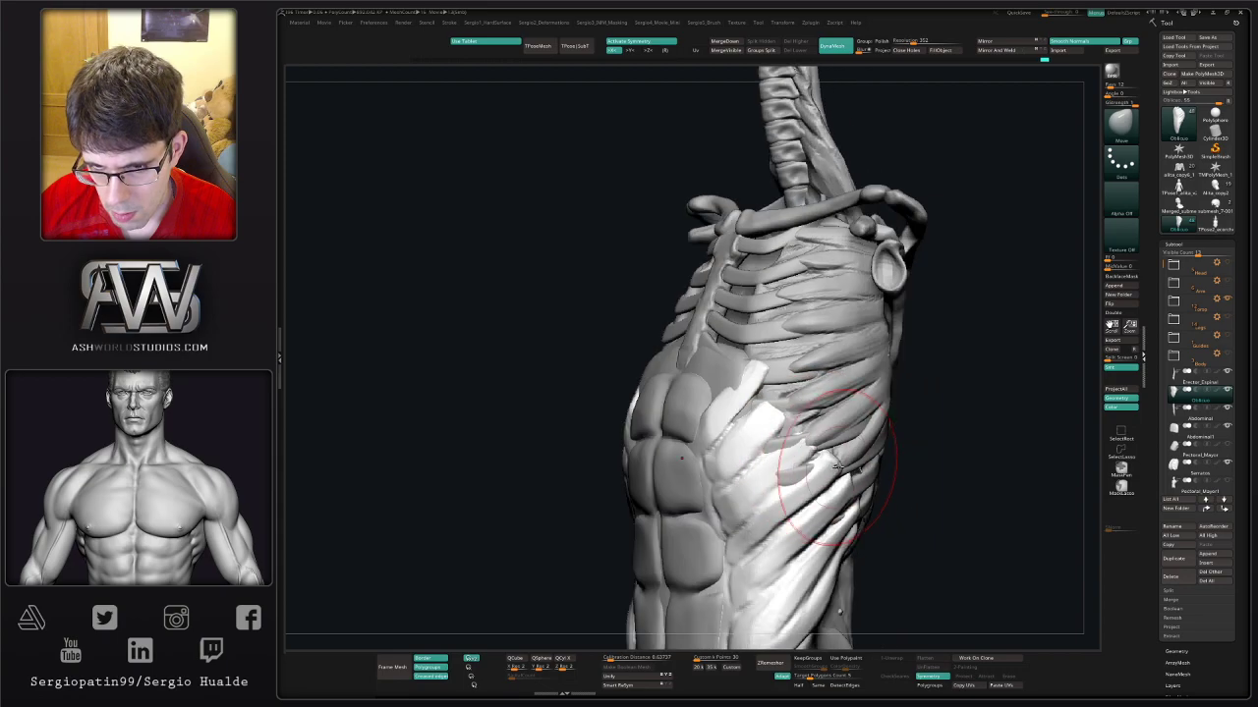
pyautogui.moveTo(811, 452)
pyautogui.mouseDown(button='right')
pyautogui.moveTo(812, 466)
pyautogui.moveTo(837, 472)
pyautogui.moveTo(807, 469)
pyautogui.mouseUp(button='right')
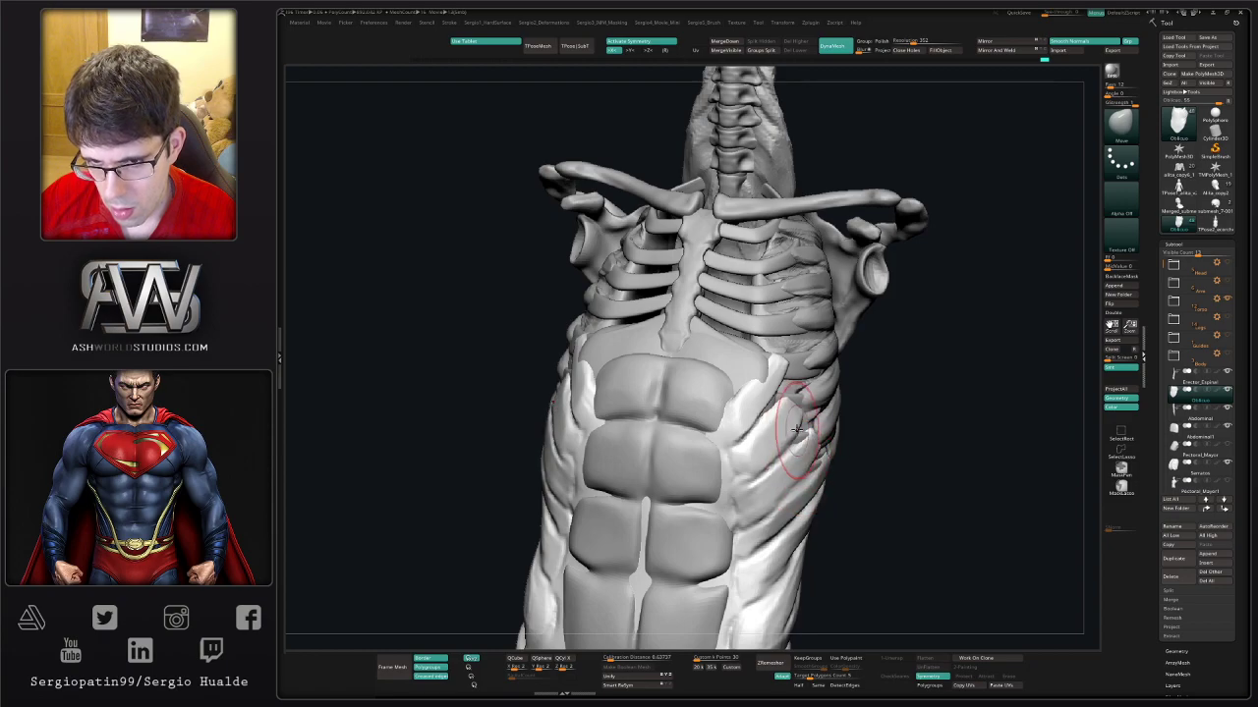
pyautogui.moveTo(796, 429)
pyautogui.mouseDown(button='right')
pyautogui.moveTo(887, 441)
pyautogui.moveTo(1071, 432)
pyautogui.mouseUp(button='right')
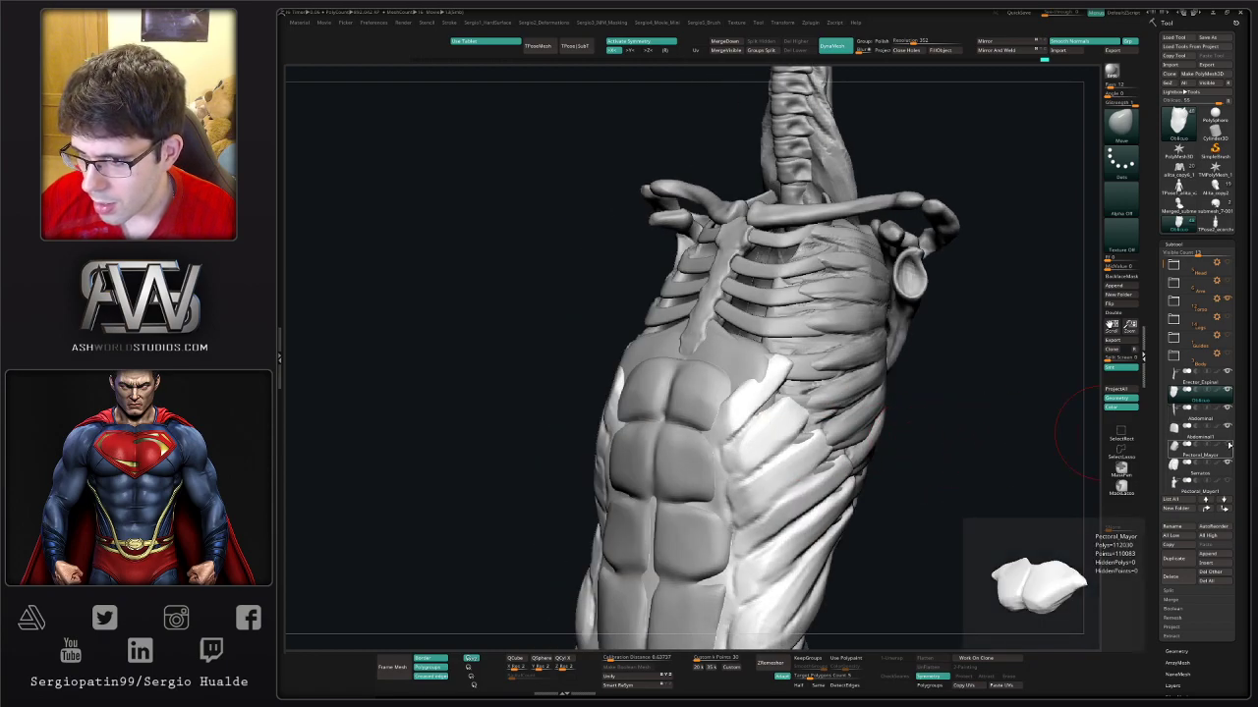
pyautogui.click(1227, 462)
pyautogui.moveTo(898, 399)
pyautogui.mouseDown(button='right')
pyautogui.moveTo(858, 405)
pyautogui.moveTo(831, 391)
pyautogui.moveTo(841, 416)
pyautogui.moveTo(783, 418)
pyautogui.moveTo(787, 402)
pyautogui.mouseUp(button='right')
pyautogui.keyDown('alt'); pyautogui.click(783, 418); pyautogui.keyUp('alt')
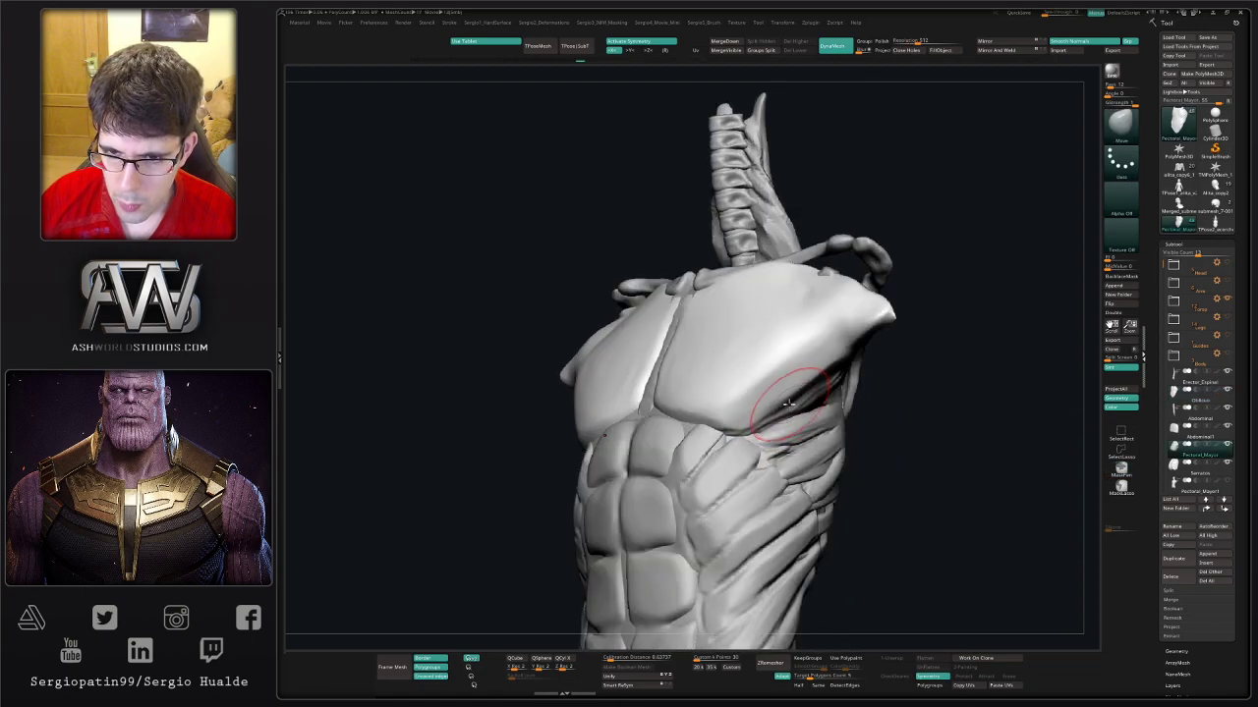
pyautogui.press('b')
pyautogui.press('c')
pyautogui.press('b')
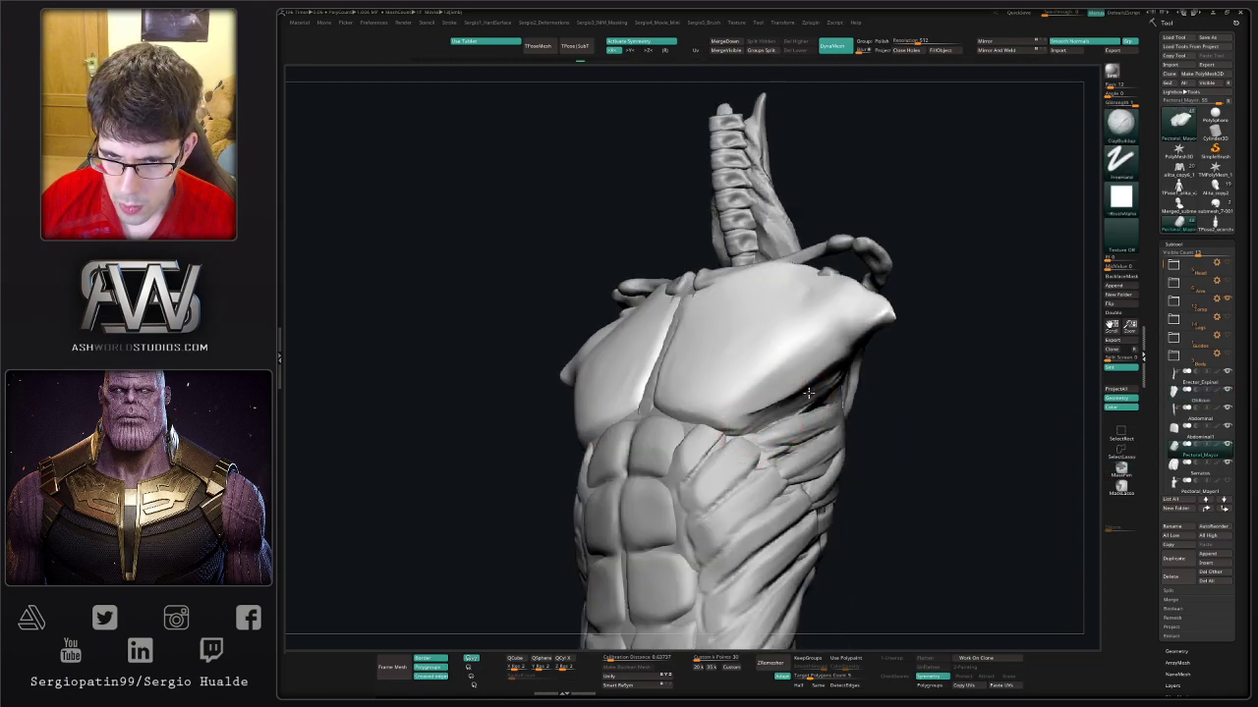
pyautogui.moveTo(826, 394); pyautogui.dragTo(813, 404, button='right')
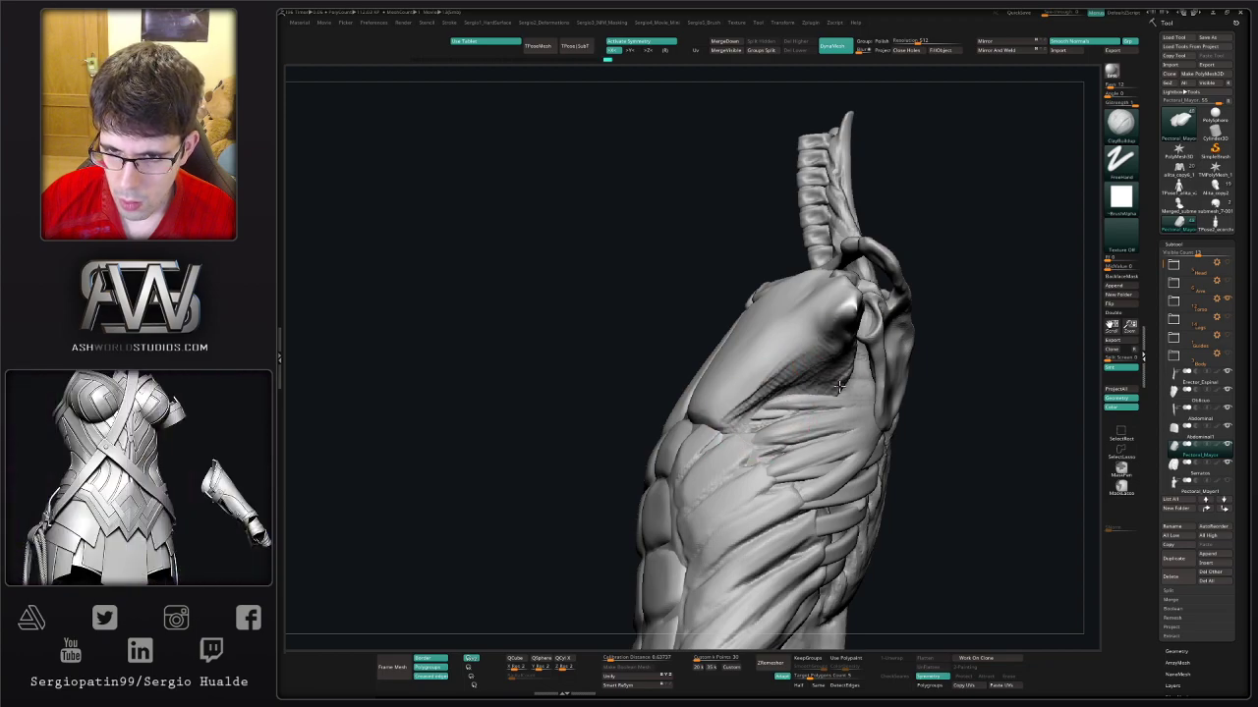
pyautogui.moveTo(840, 386); pyautogui.dragTo(836, 334, button='right')
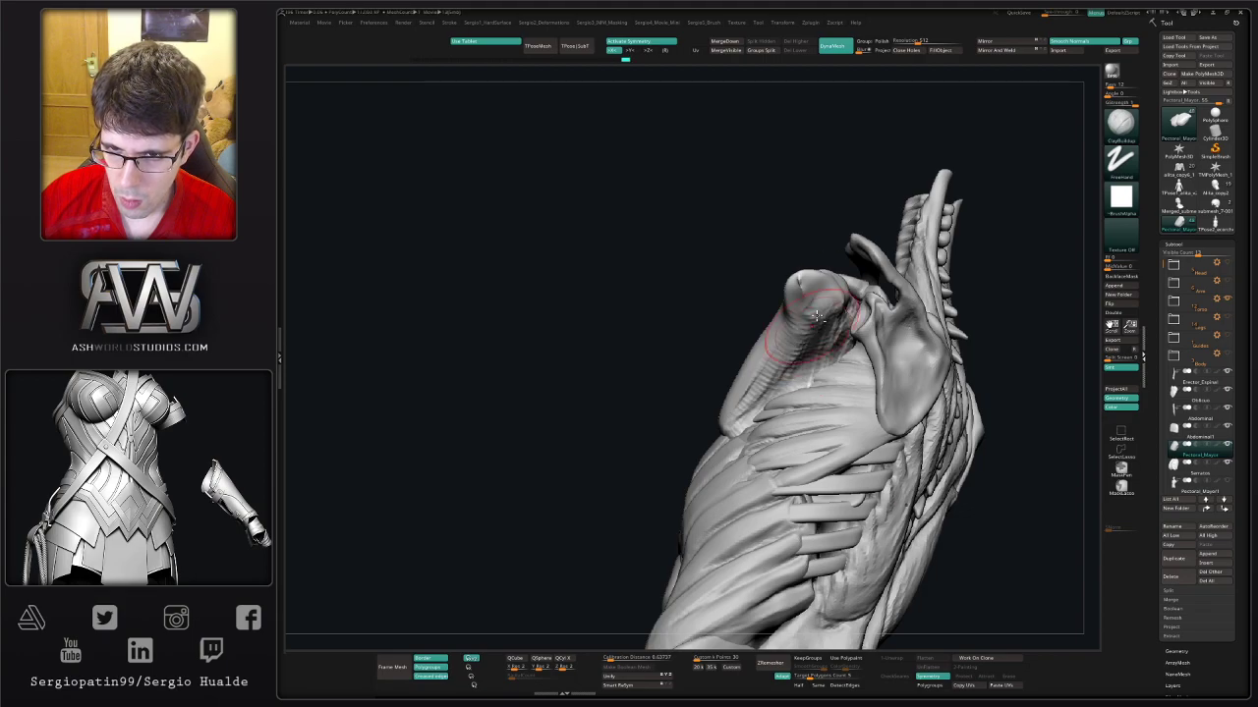
pyautogui.keyDown('shift'); pyautogui.moveTo(817, 314); pyautogui.dragTo(805, 351, button='right'); pyautogui.keyUp('shift')
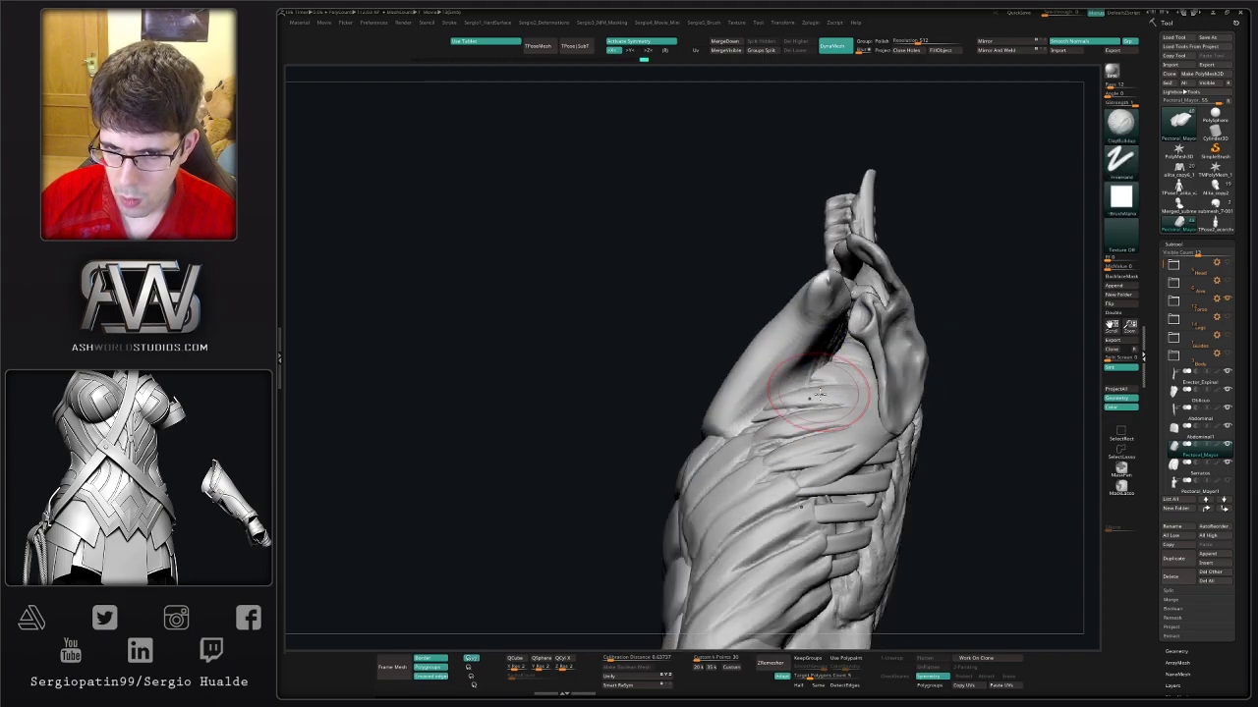
pyautogui.moveTo(751, 405); pyautogui.dragTo(813, 433, button='right')
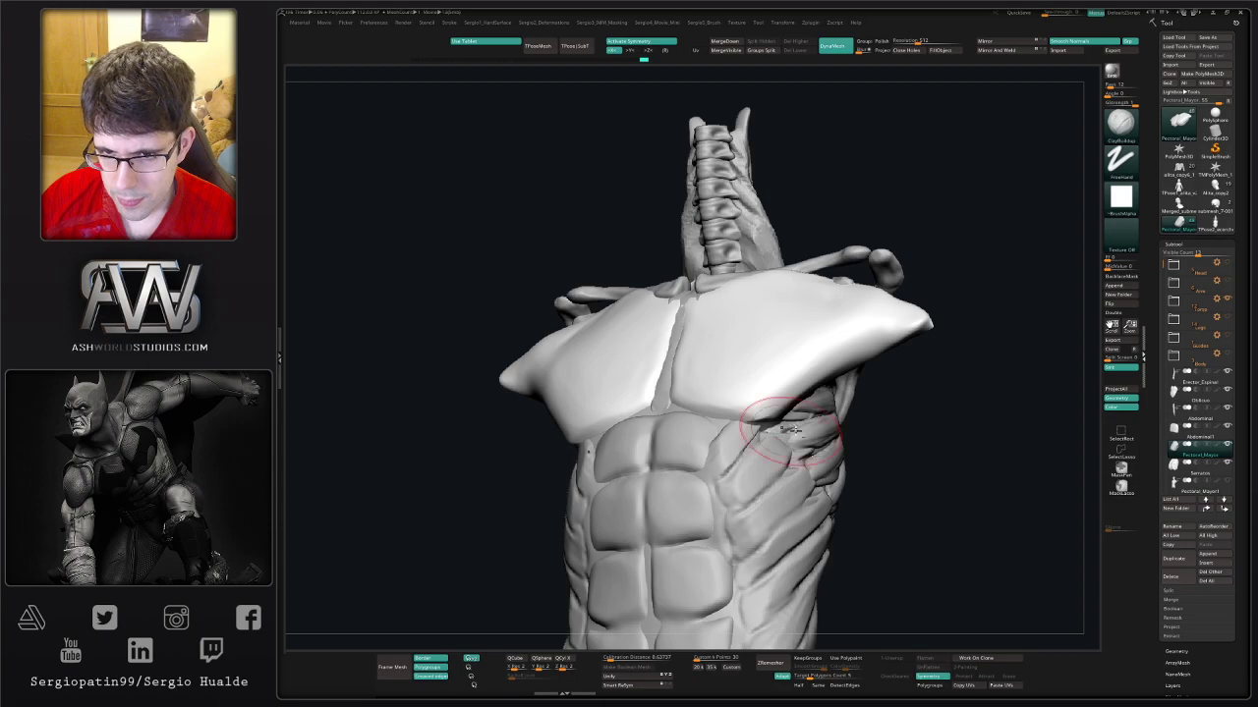
pyautogui.moveTo(765, 442)
pyautogui.mouseDown(button='right')
pyautogui.moveTo(824, 479)
pyautogui.moveTo(853, 449)
pyautogui.moveTo(808, 438)
pyautogui.mouseUp(button='right')
pyautogui.keyDown('alt'); pyautogui.click(831, 434); pyautogui.keyUp('alt')
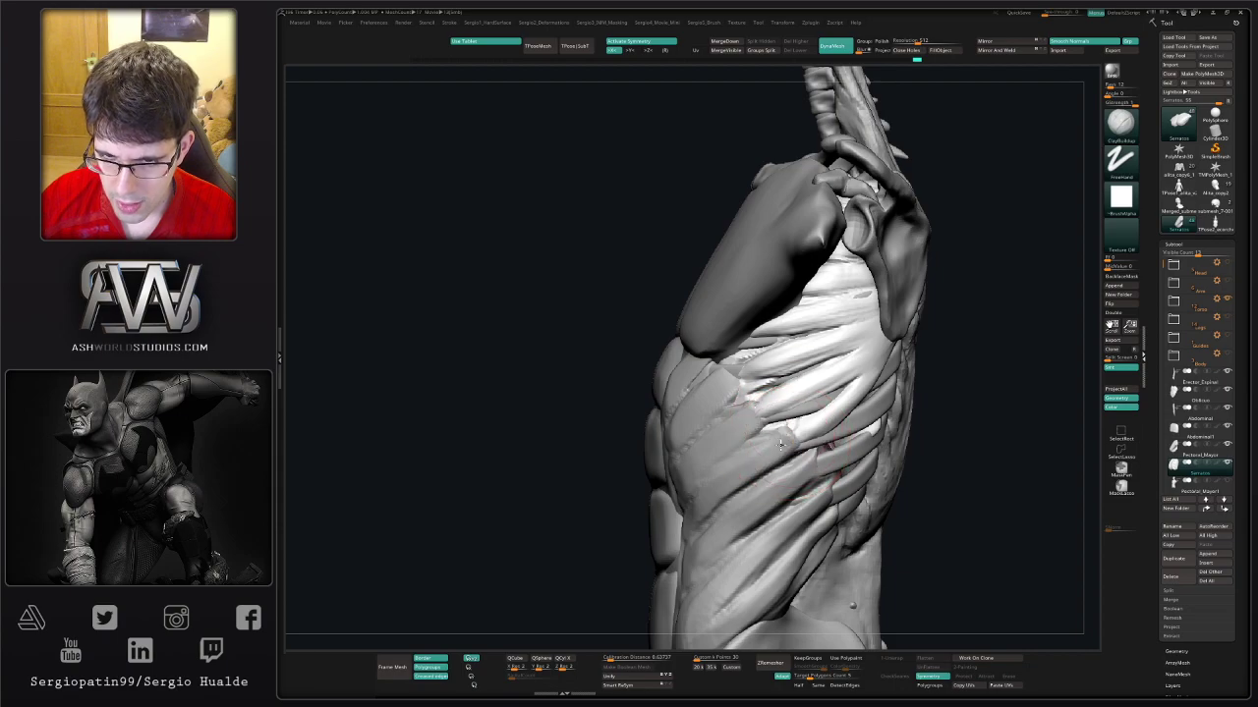
# - With the Move brush, push the Serratus surface up along the side ribs
pyautogui.keyDown('alt'); pyautogui.click(781, 445); pyautogui.keyUp('alt')
pyautogui.press('b')
pyautogui.press('m')
pyautogui.press('v')
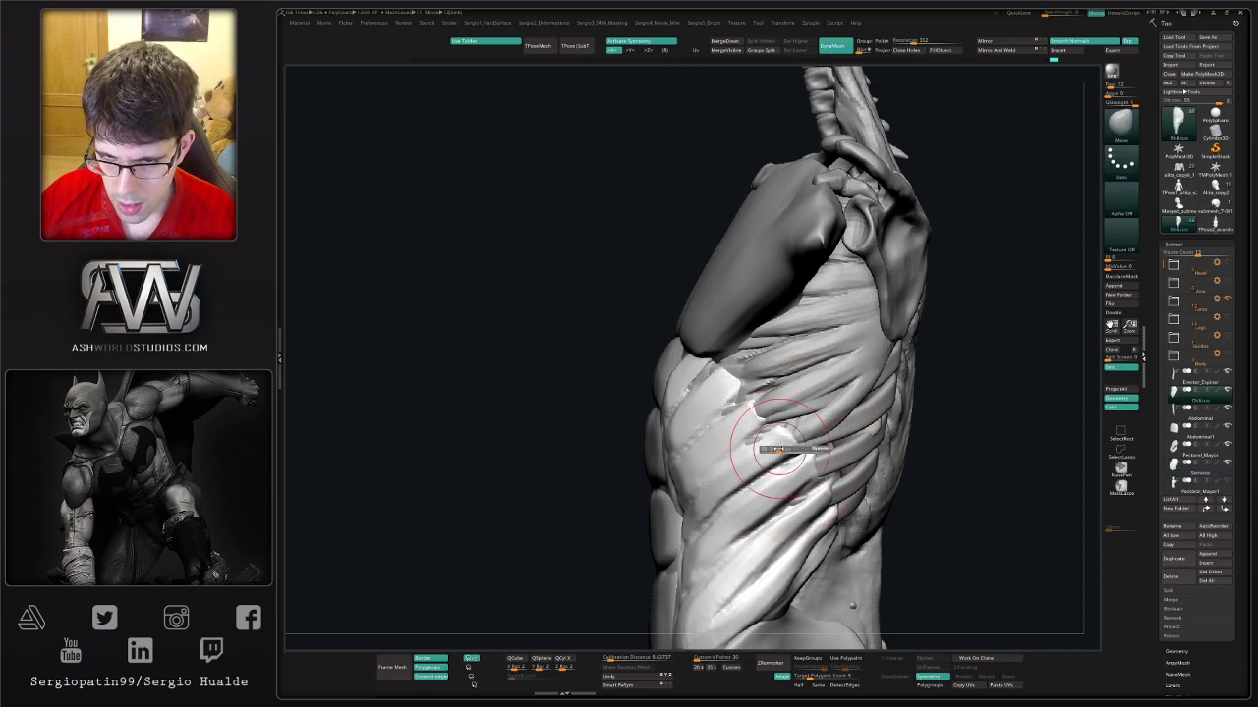
pyautogui.moveTo(776, 448); pyautogui.dragTo(799, 447, button='right')
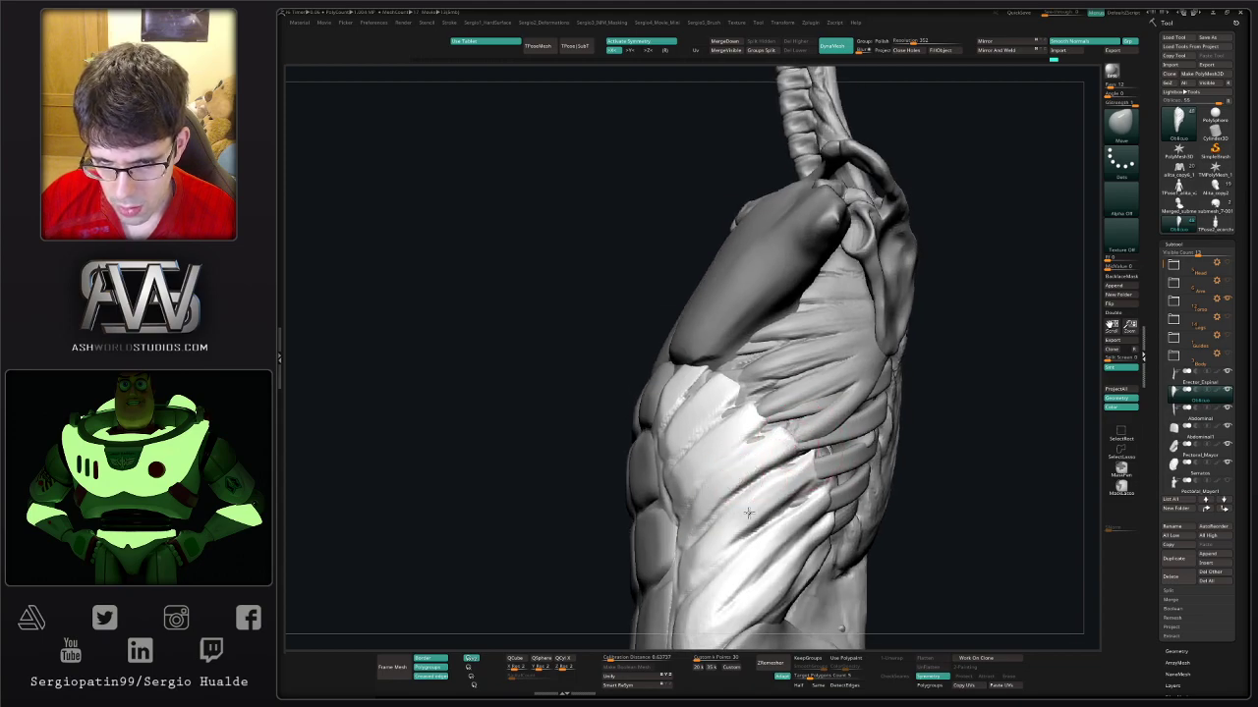
pyautogui.moveTo(747, 513); pyautogui.dragTo(720, 489, button='right')
pyautogui.moveTo(781, 452); pyautogui.dragTo(789, 440, button='right')
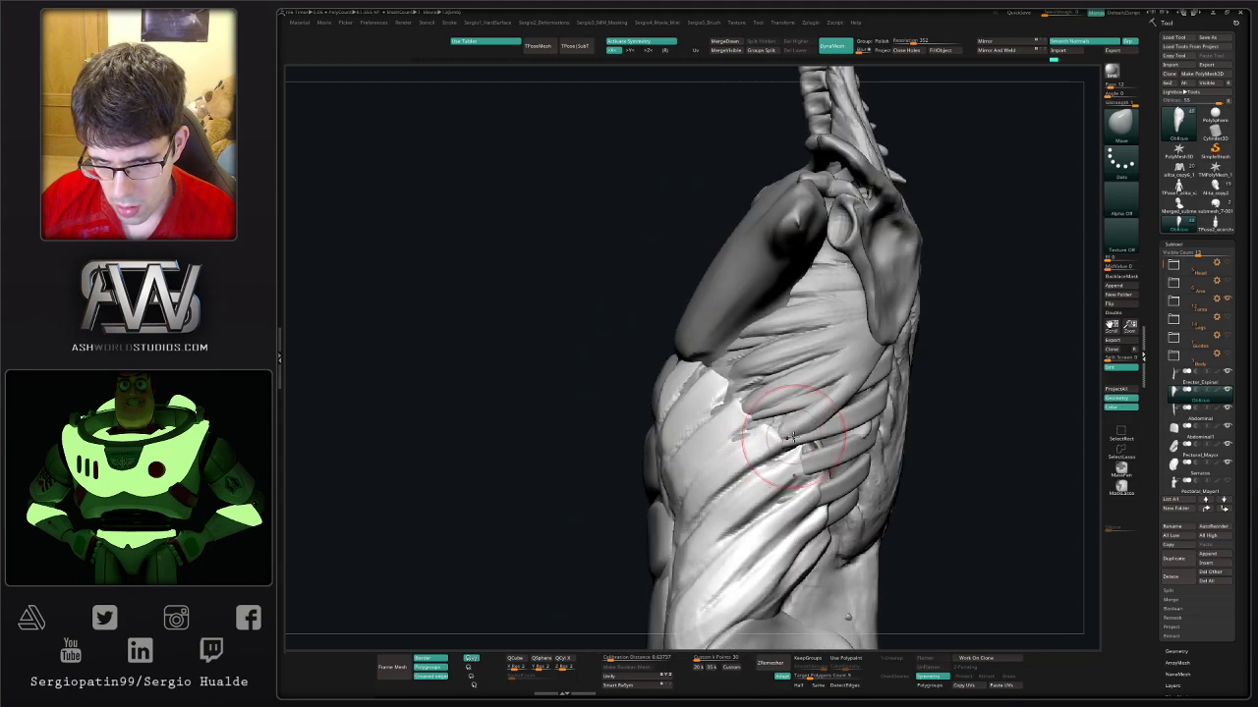
pyautogui.keyDown('alt'); pyautogui.click(784, 437); pyautogui.keyUp('alt')
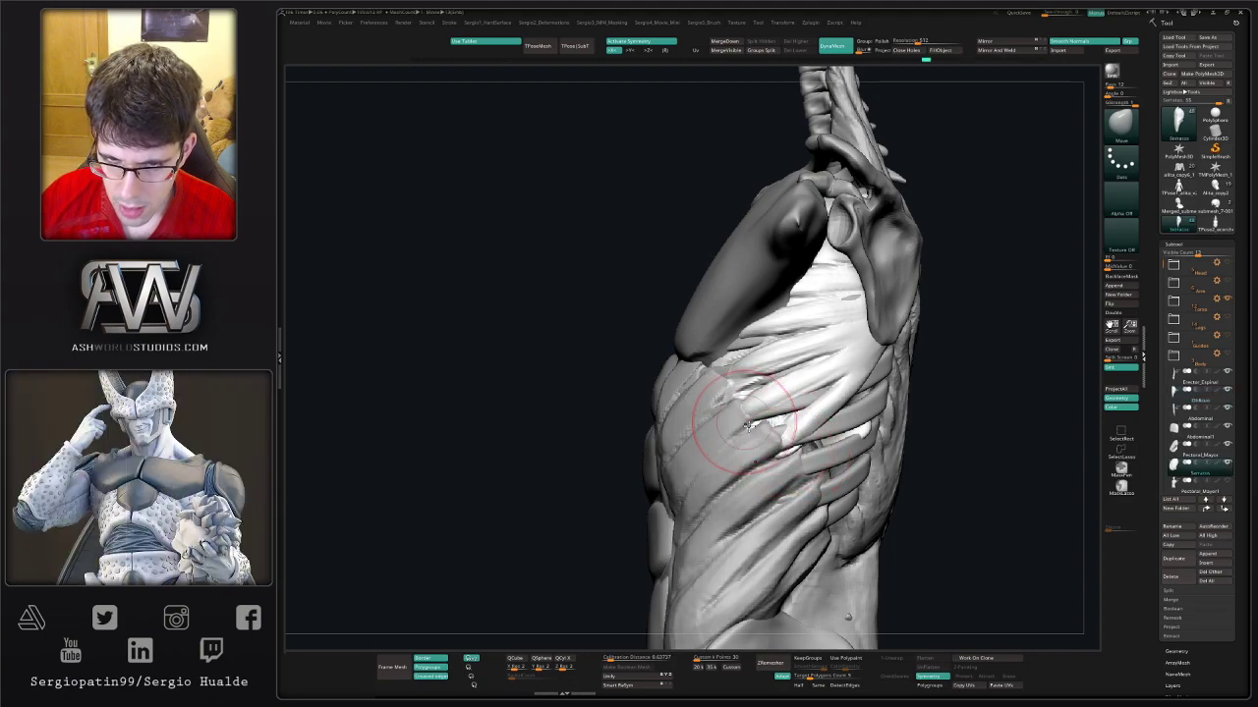
pyautogui.moveTo(755, 425); pyautogui.dragTo(756, 422, button='right')
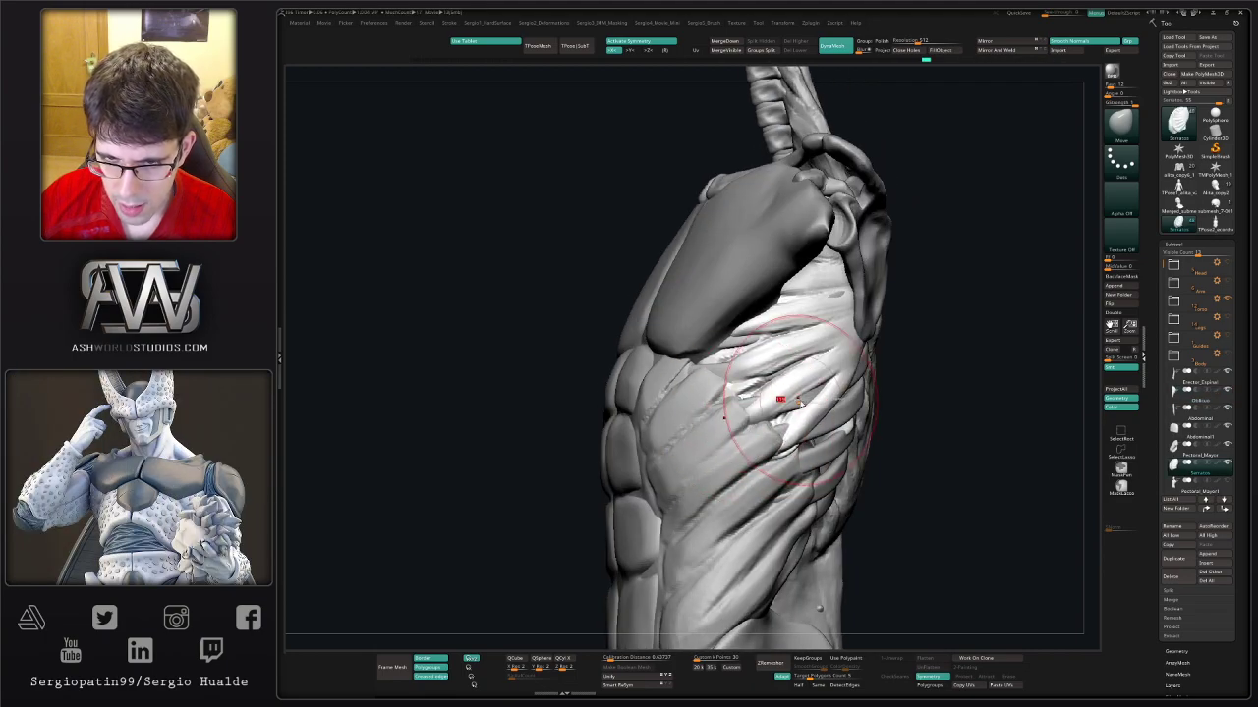
pyautogui.moveTo(786, 394); pyautogui.dragTo(815, 386)
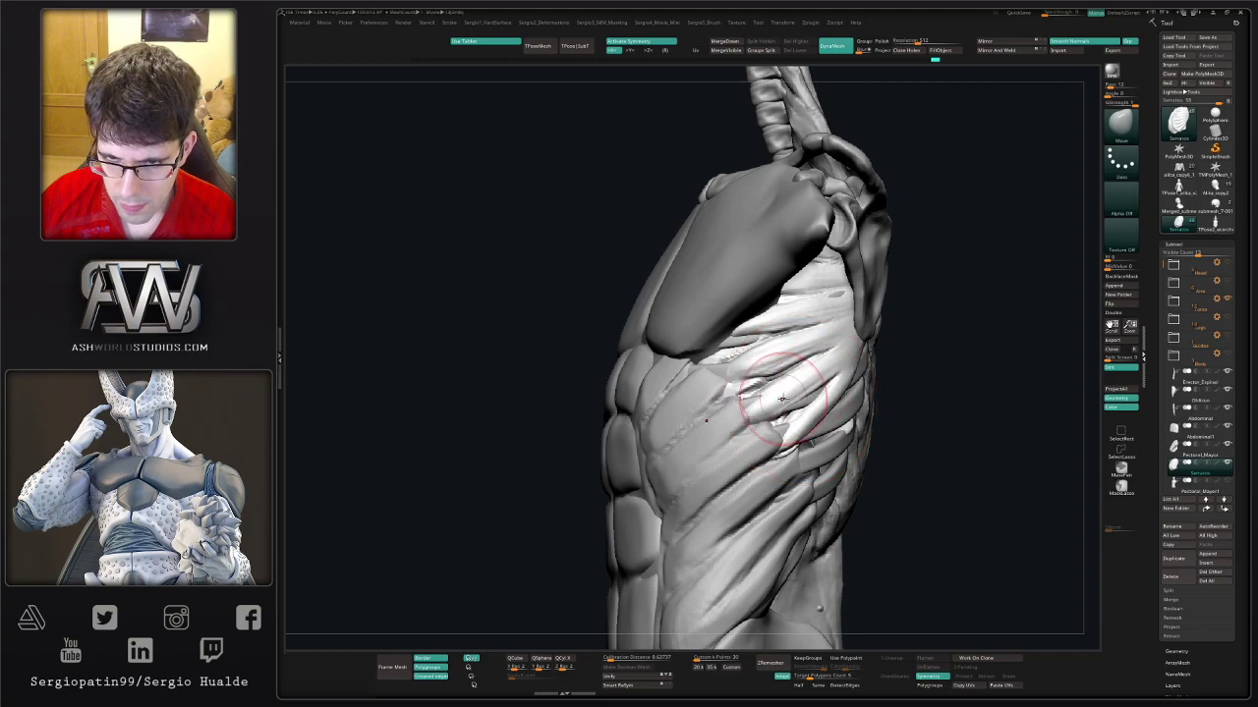
pyautogui.moveTo(781, 398); pyautogui.dragTo(739, 385, button='right')
pyautogui.moveTo(736, 366); pyautogui.dragTo(787, 349)
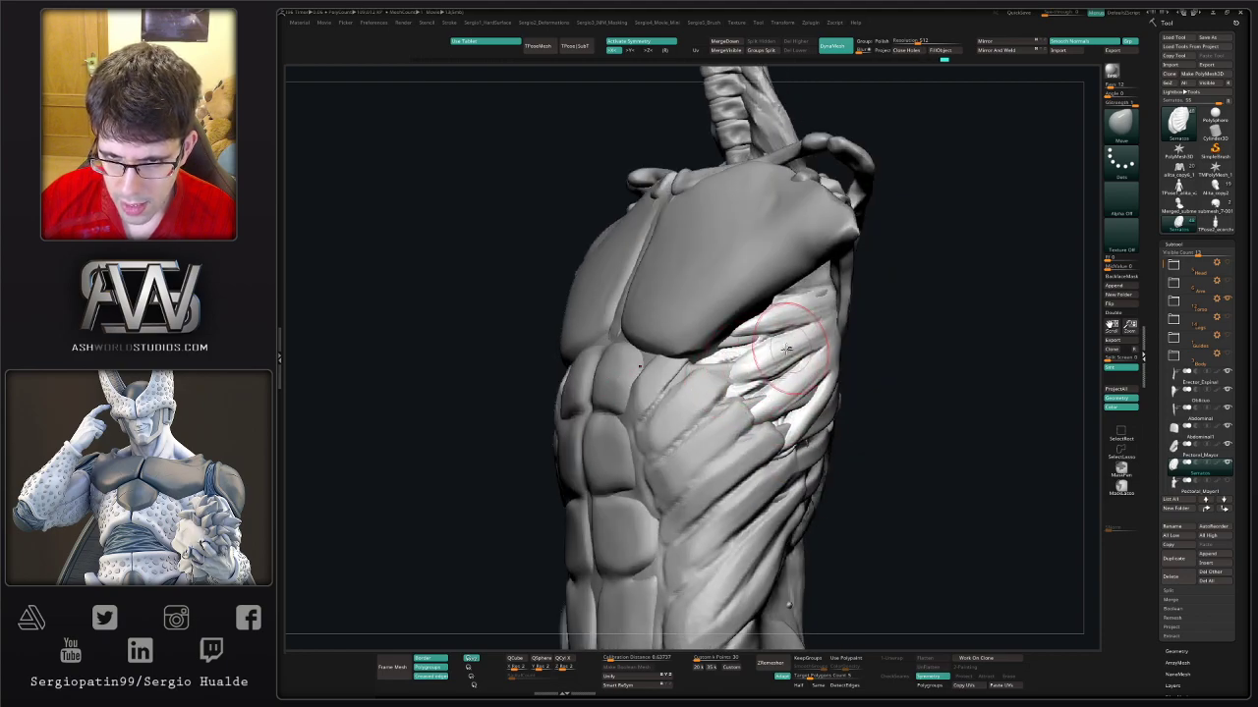
# - Sculpt the Oblicuo muscle across the torso side over the lower ribs
pyautogui.keyDown('alt'); pyautogui.click(709, 378); pyautogui.keyUp('alt')
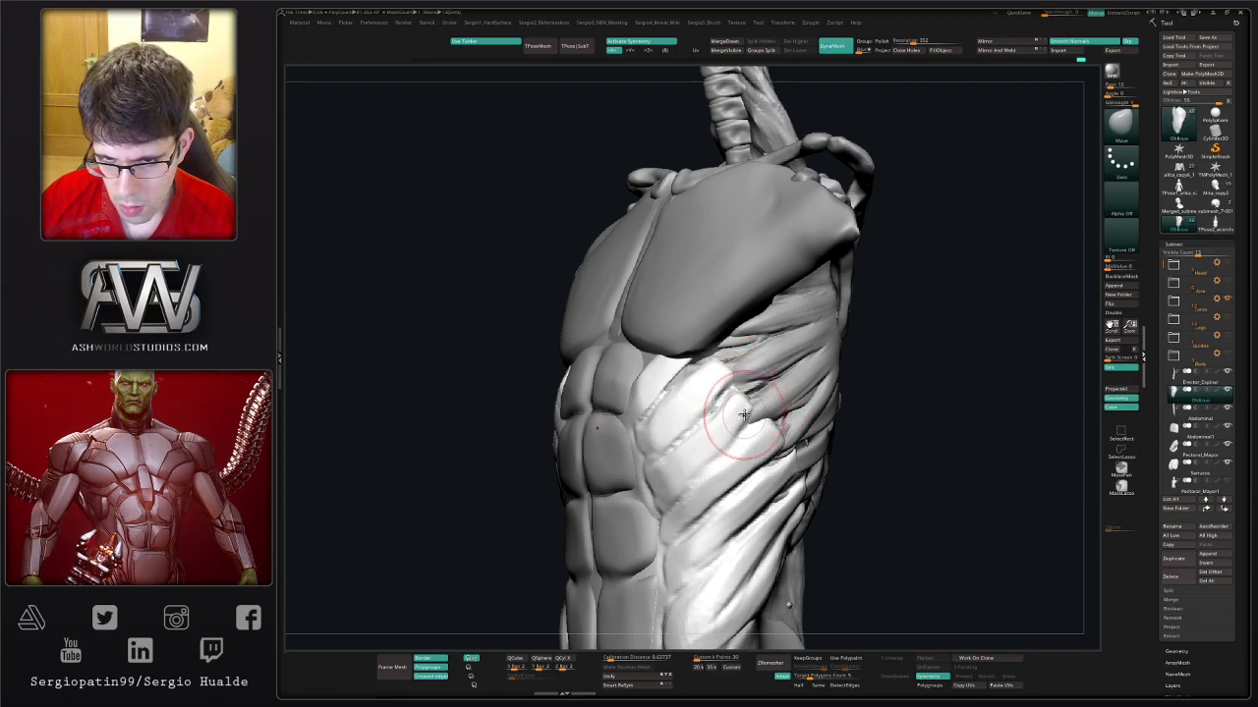
pyautogui.moveTo(747, 396)
pyautogui.mouseDown(button='right')
pyautogui.moveTo(771, 412)
pyautogui.moveTo(849, 409)
pyautogui.moveTo(822, 413)
pyautogui.mouseUp(button='right')
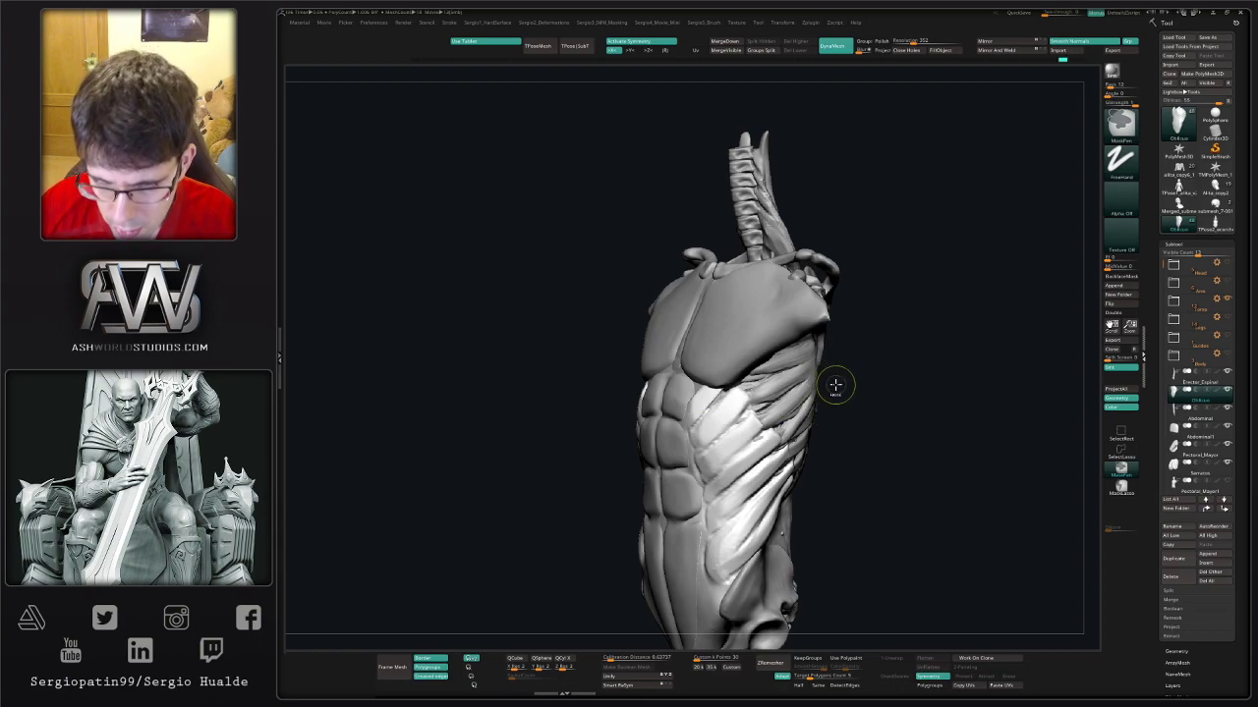
pyautogui.keyDown('ctrl'); pyautogui.moveTo(812, 411); pyautogui.dragTo(814, 398); pyautogui.keyUp('ctrl')
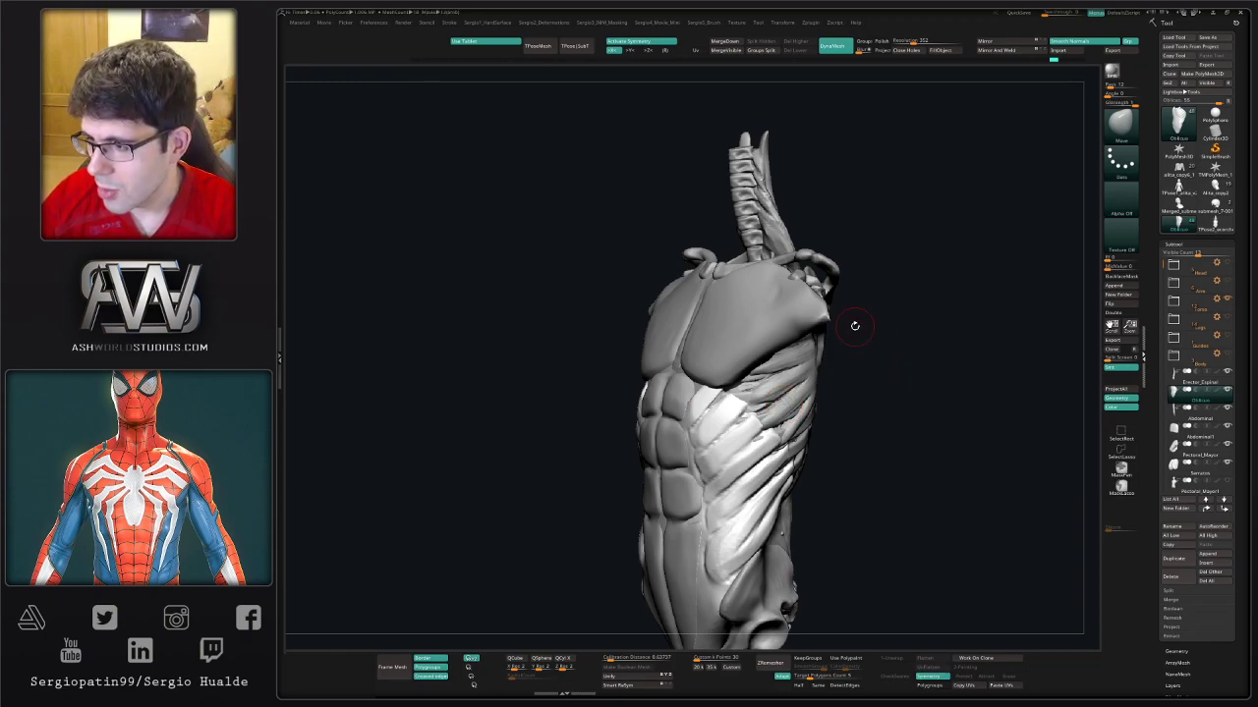
pyautogui.moveTo(853, 414)
pyautogui.mouseDown()
pyautogui.moveTo(734, 424)
pyautogui.moveTo(781, 454)
pyautogui.moveTo(810, 393)
pyautogui.moveTo(781, 453)
pyautogui.mouseUp()
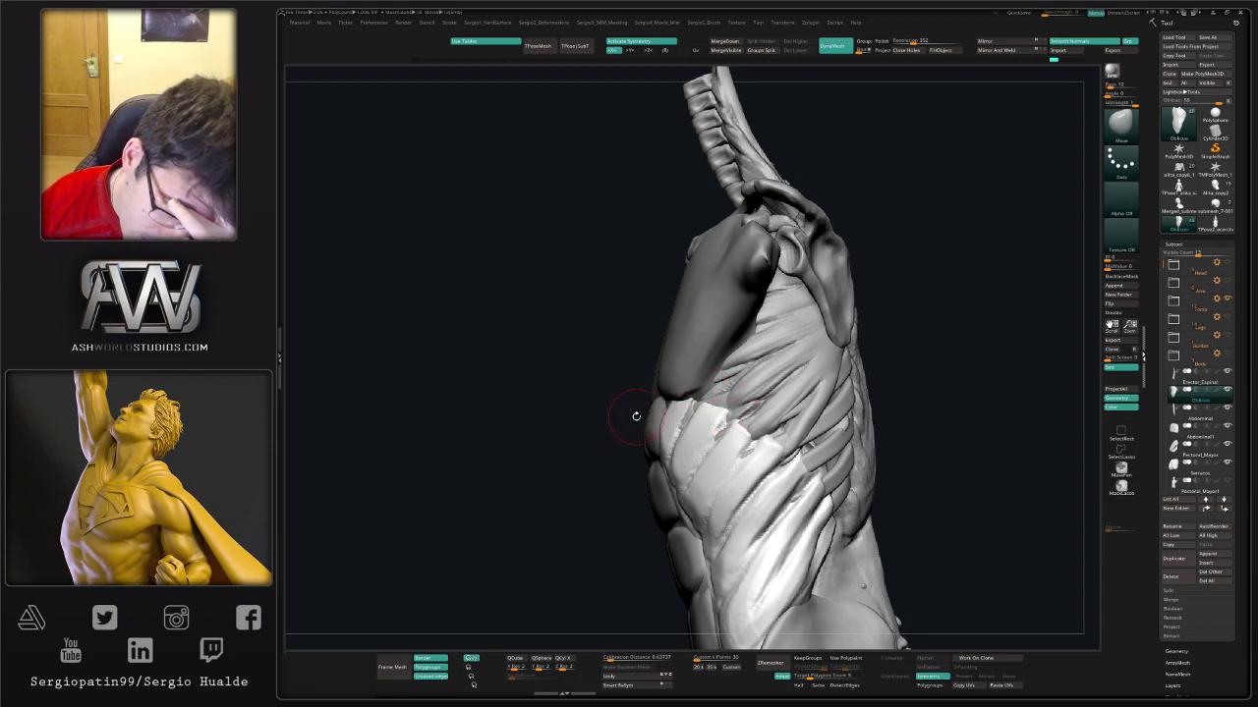
pyautogui.moveTo(648, 418); pyautogui.dragTo(692, 395)
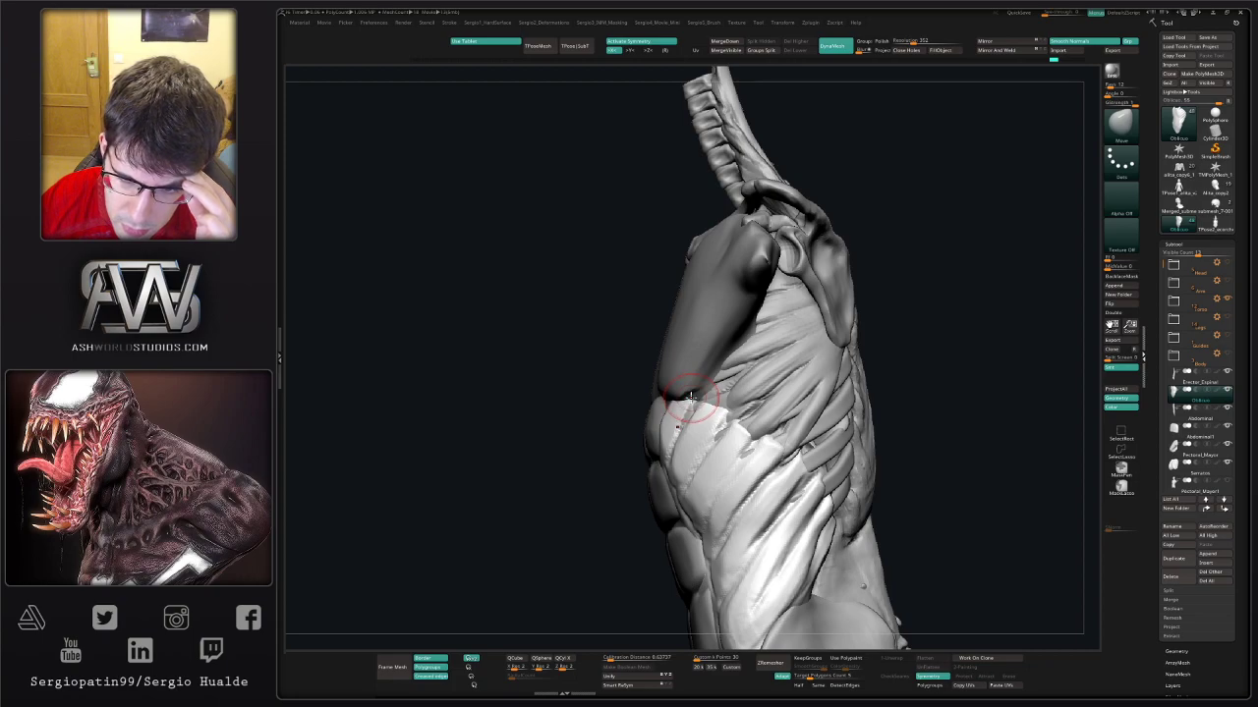
pyautogui.moveTo(690, 396); pyautogui.dragTo(786, 425)
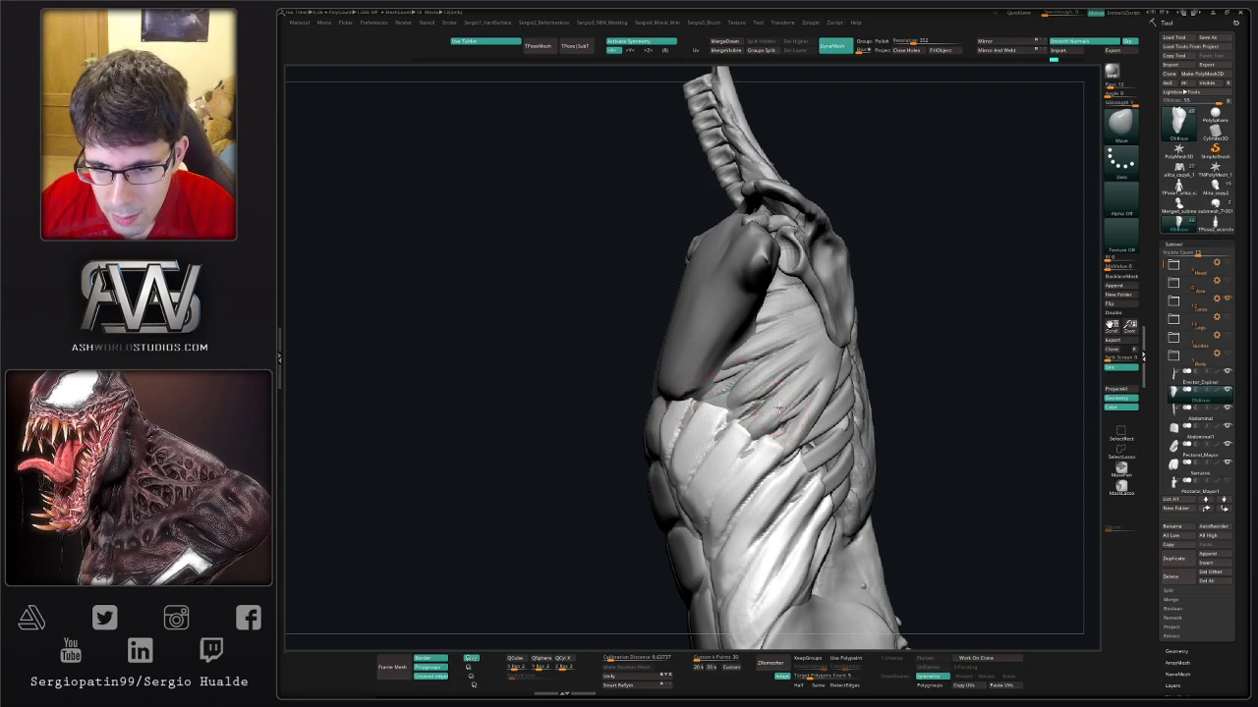
pyautogui.moveTo(779, 408); pyautogui.dragTo(778, 421, button='right')
pyautogui.moveTo(781, 423); pyautogui.dragTo(752, 415)
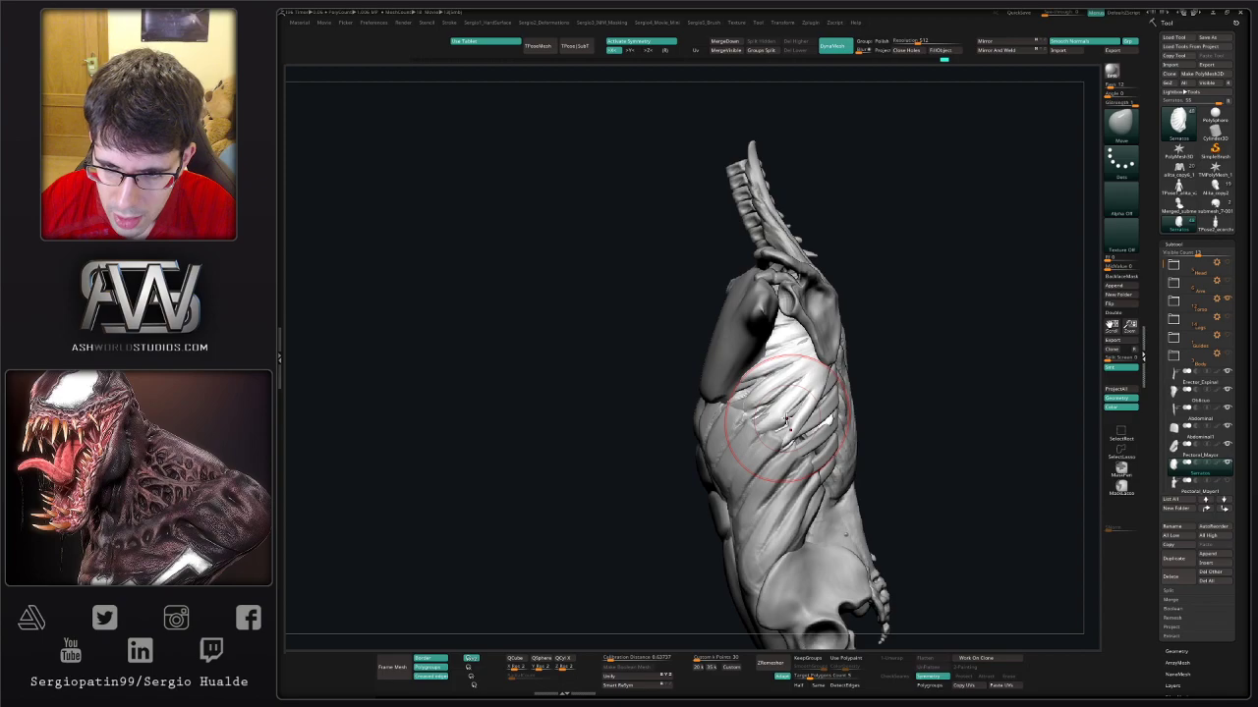
pyautogui.moveTo(735, 407)
pyautogui.mouseDown(button='right')
pyautogui.moveTo(774, 427)
pyautogui.moveTo(726, 418)
pyautogui.moveTo(749, 413)
pyautogui.moveTo(758, 426)
pyautogui.moveTo(831, 364)
pyautogui.moveTo(780, 430)
pyautogui.mouseUp(button='right')
# - Smooth the serratus slips over the side ribs, checking them from the front and left side
pyautogui.keyDown('alt'); pyautogui.click(747, 422); pyautogui.keyUp('alt')
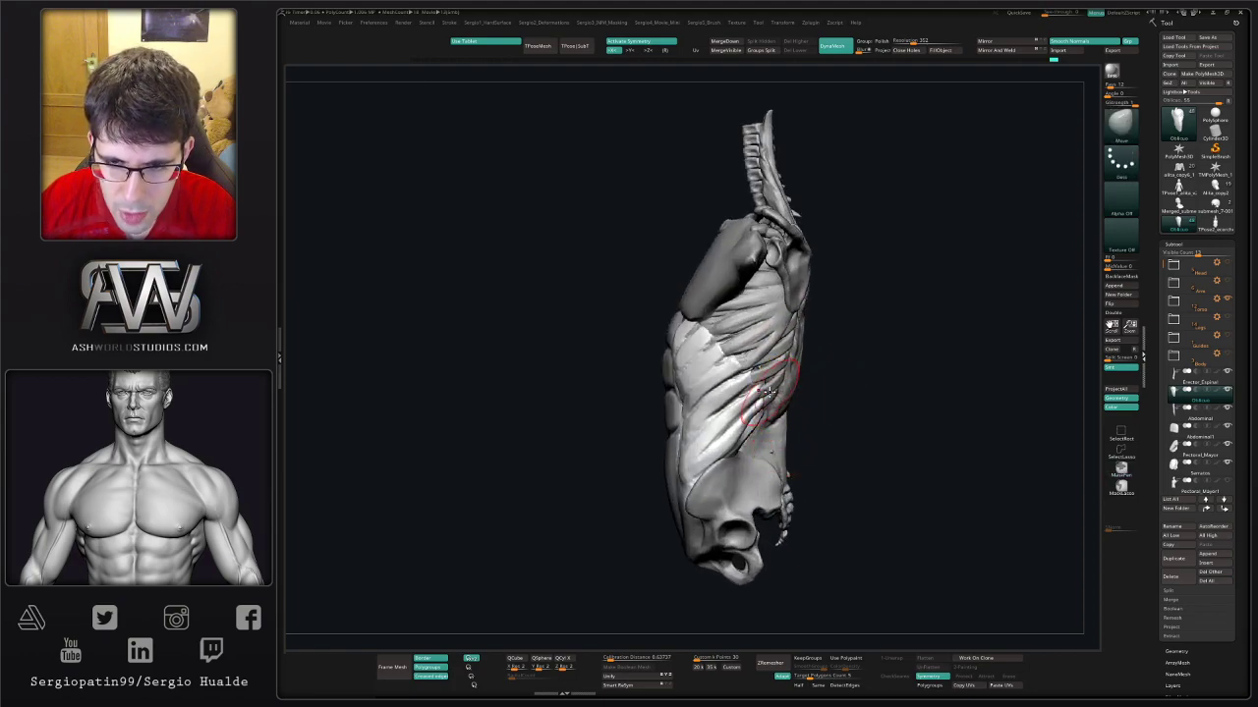
pyautogui.hotkey('ctrl', 'shift')
pyautogui.moveTo(749, 393)
pyautogui.mouseDown(button='right')
pyautogui.moveTo(682, 400)
pyautogui.moveTo(696, 407)
pyautogui.mouseUp(button='right')
pyautogui.keyDown('alt'); pyautogui.click(701, 406); pyautogui.keyUp('alt')
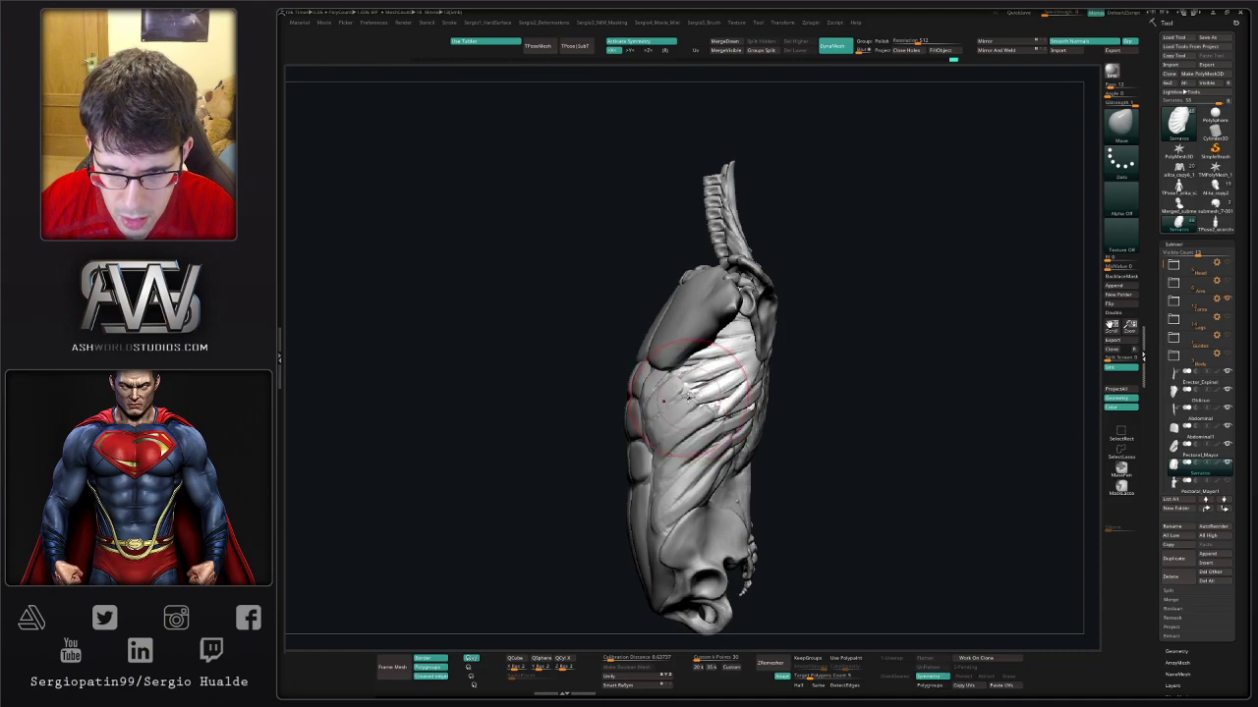
pyautogui.keyDown('alt'); pyautogui.click(681, 397); pyautogui.keyUp('alt')
pyautogui.keyDown('alt'); pyautogui.click(675, 385); pyautogui.keyUp('alt')
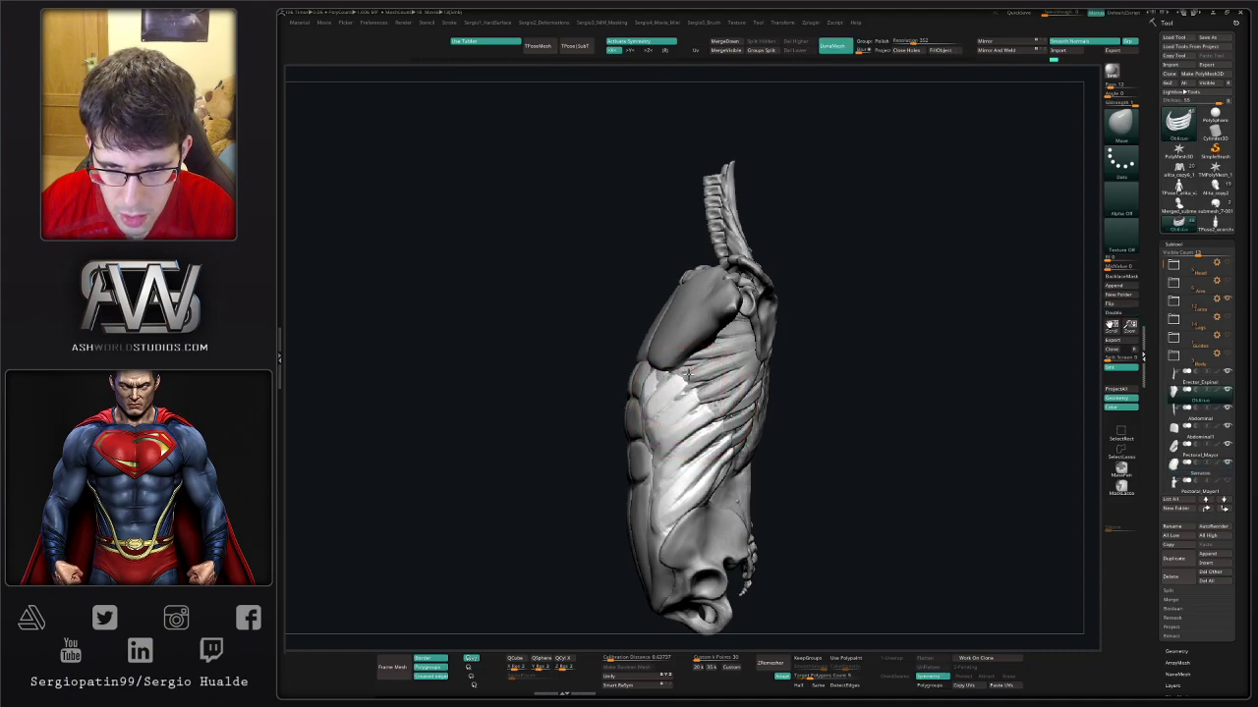
pyautogui.moveTo(685, 377)
pyautogui.mouseDown(button='right')
pyautogui.moveTo(698, 399)
pyautogui.moveTo(689, 415)
pyautogui.mouseUp(button='right')
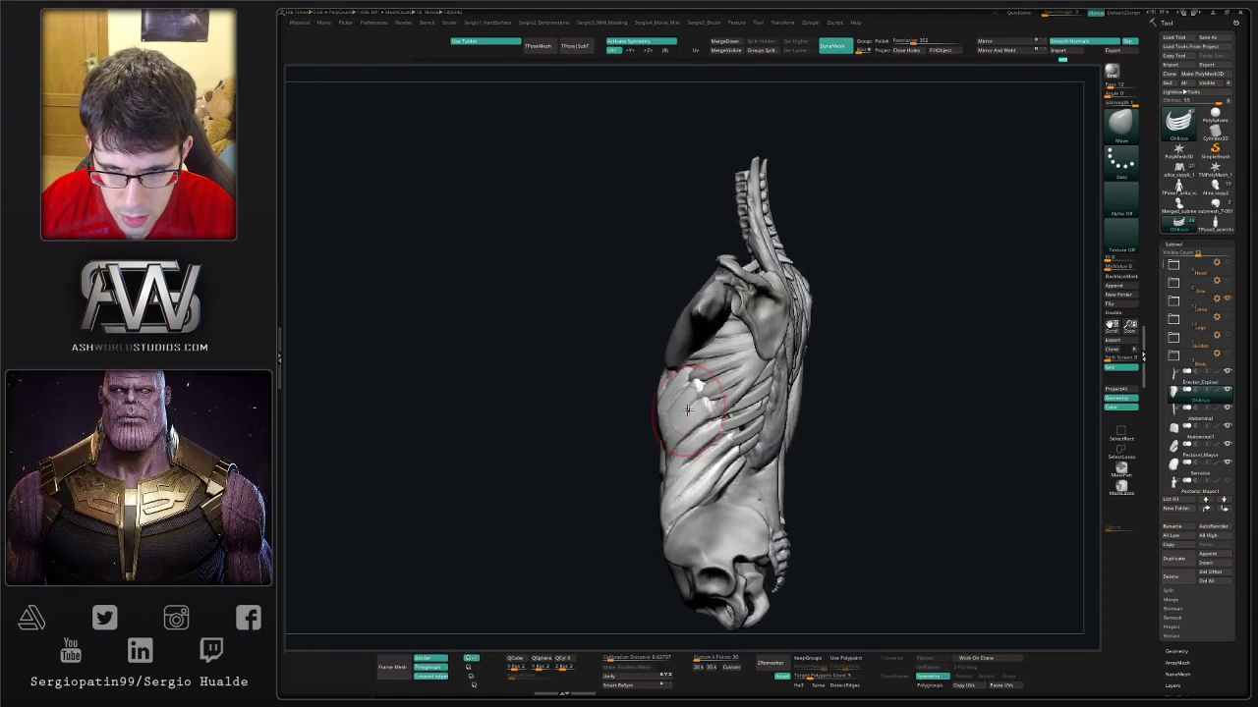
pyautogui.keyDown('shift'); pyautogui.moveTo(691, 406); pyautogui.dragTo(694, 399); pyautogui.keyUp('shift')
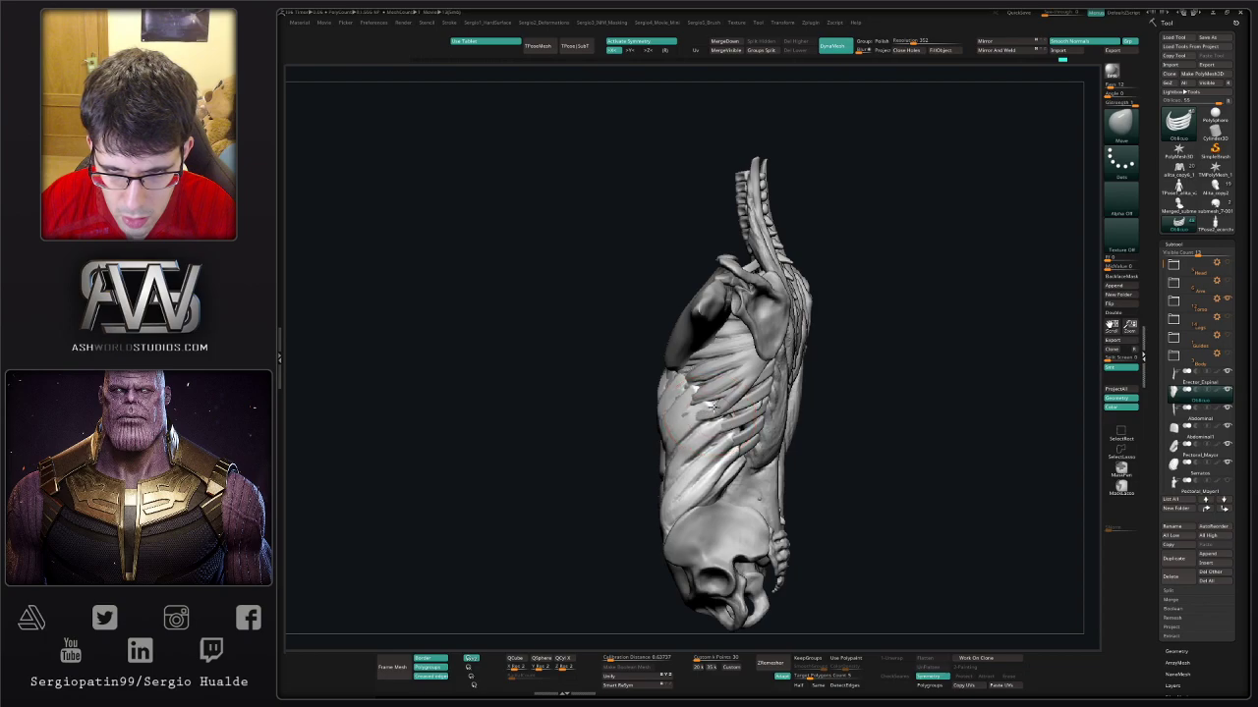
pyautogui.moveTo(714, 407); pyautogui.dragTo(695, 413, button='right')
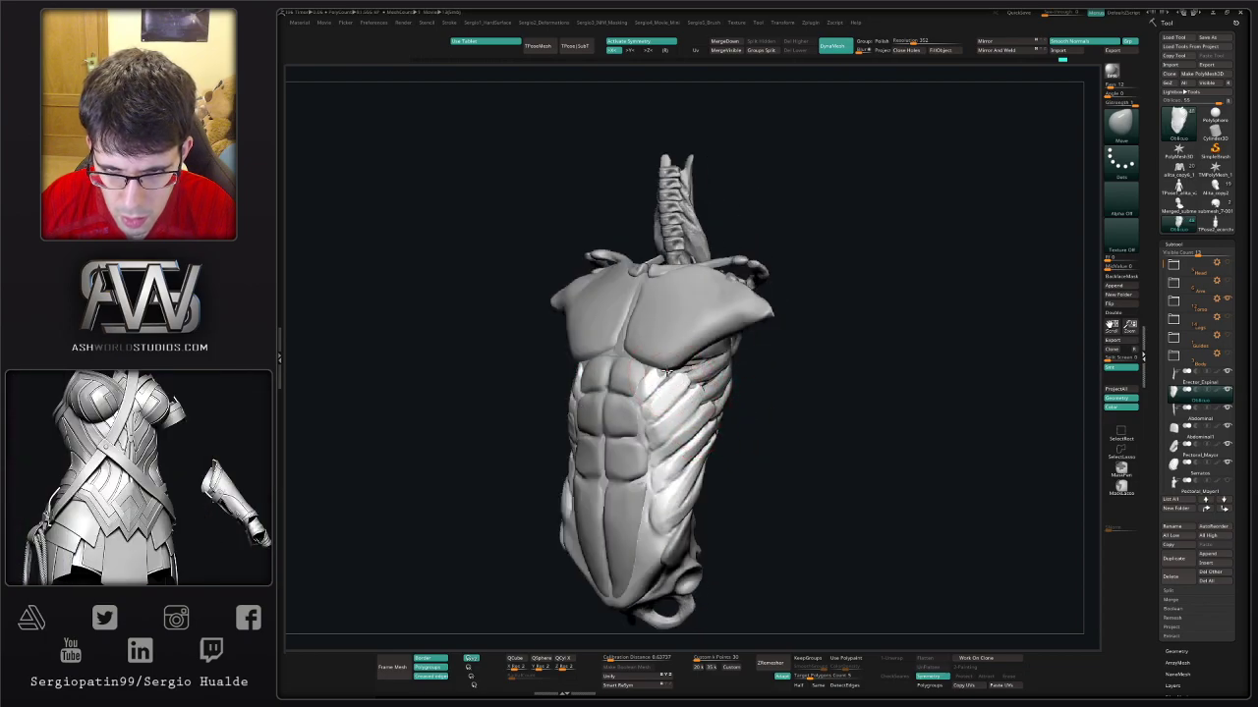
pyautogui.moveTo(671, 370)
pyautogui.mouseDown(button='right')
pyautogui.moveTo(699, 398)
pyautogui.moveTo(659, 393)
pyautogui.moveTo(722, 442)
pyautogui.moveTo(756, 391)
pyautogui.mouseUp(button='right')
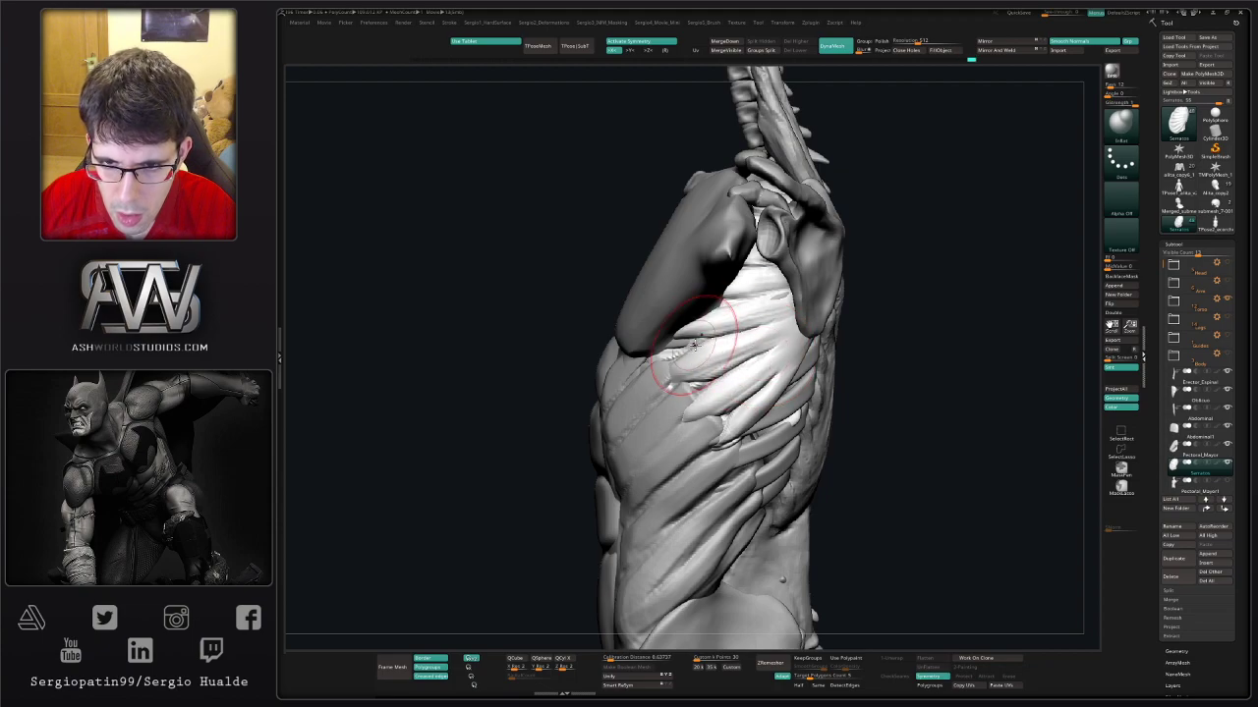
pyautogui.moveTo(698, 342); pyautogui.dragTo(662, 337, button='right')
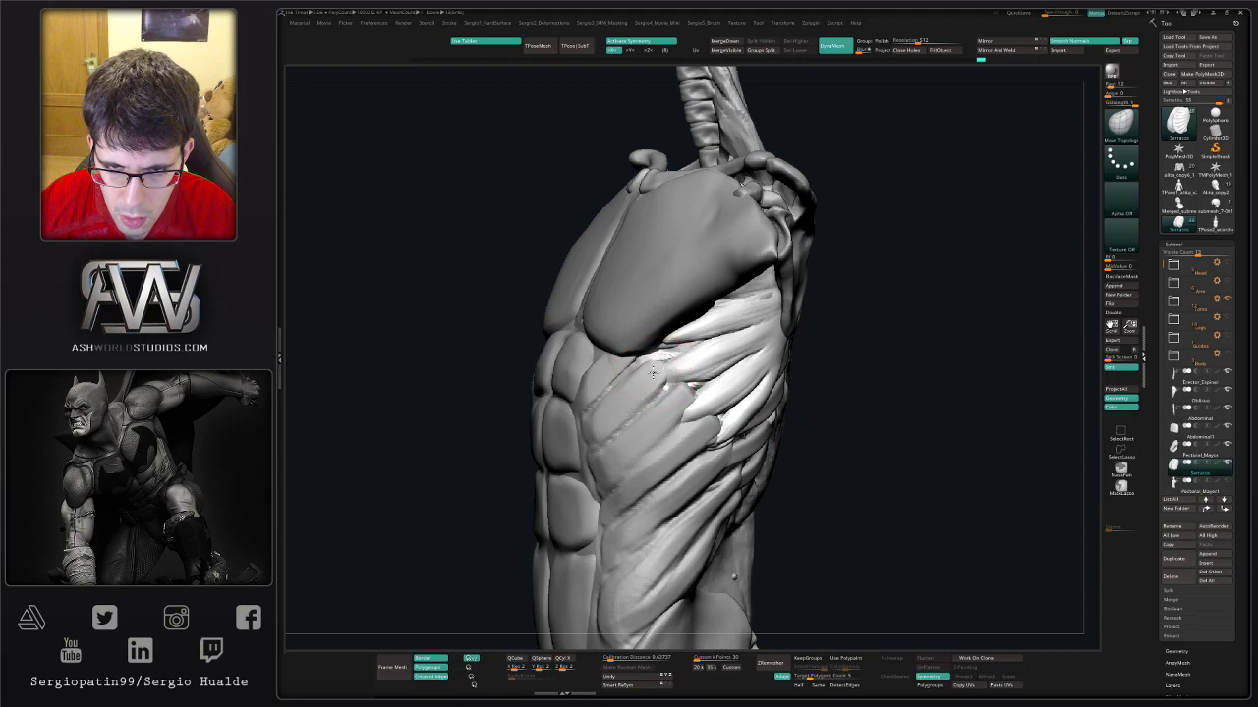
# - Lasso-mask and invert the soloed Oblique, then pull its upper edge under the pectoral
pyautogui.keyDown('ctrl'); pyautogui.keyDown('shift'); pyautogui.click(652, 372); pyautogui.keyUp('shift'); pyautogui.keyUp('ctrl')
pyautogui.moveTo(653, 372); pyautogui.dragTo(646, 360, button='right')
pyautogui.moveTo(665, 303); pyautogui.dragTo(680, 314, button='right')
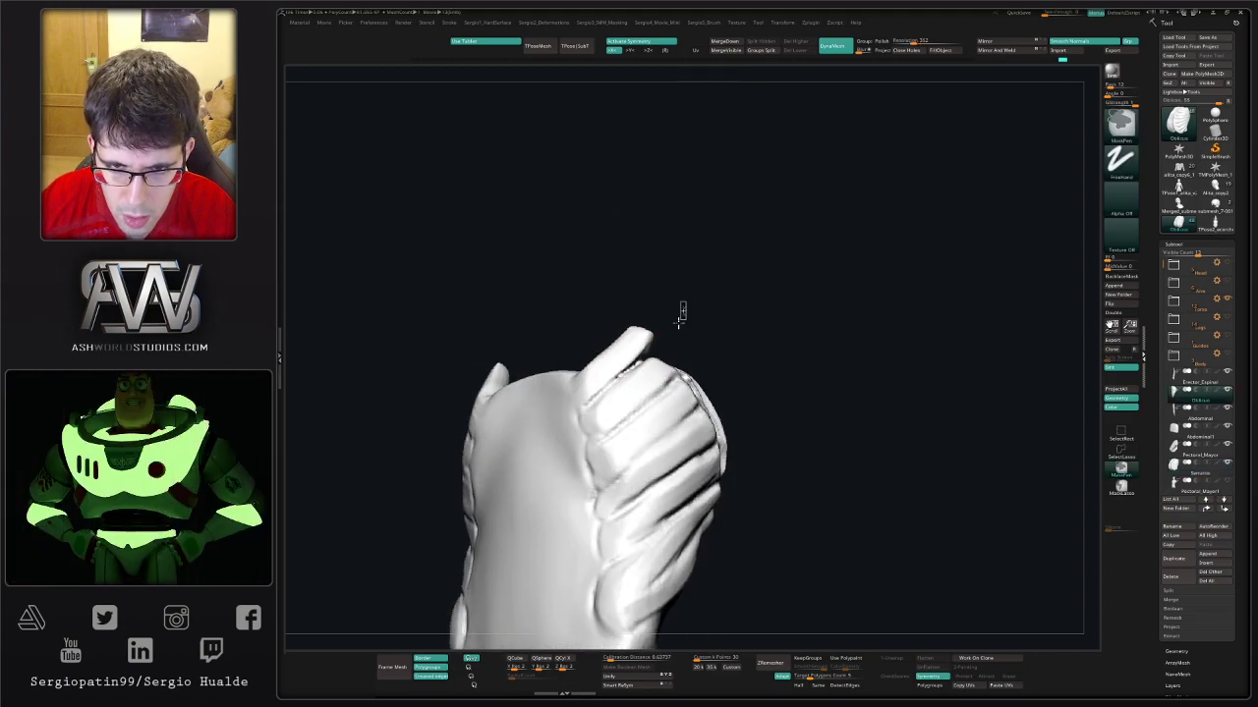
pyautogui.click(1121, 488)
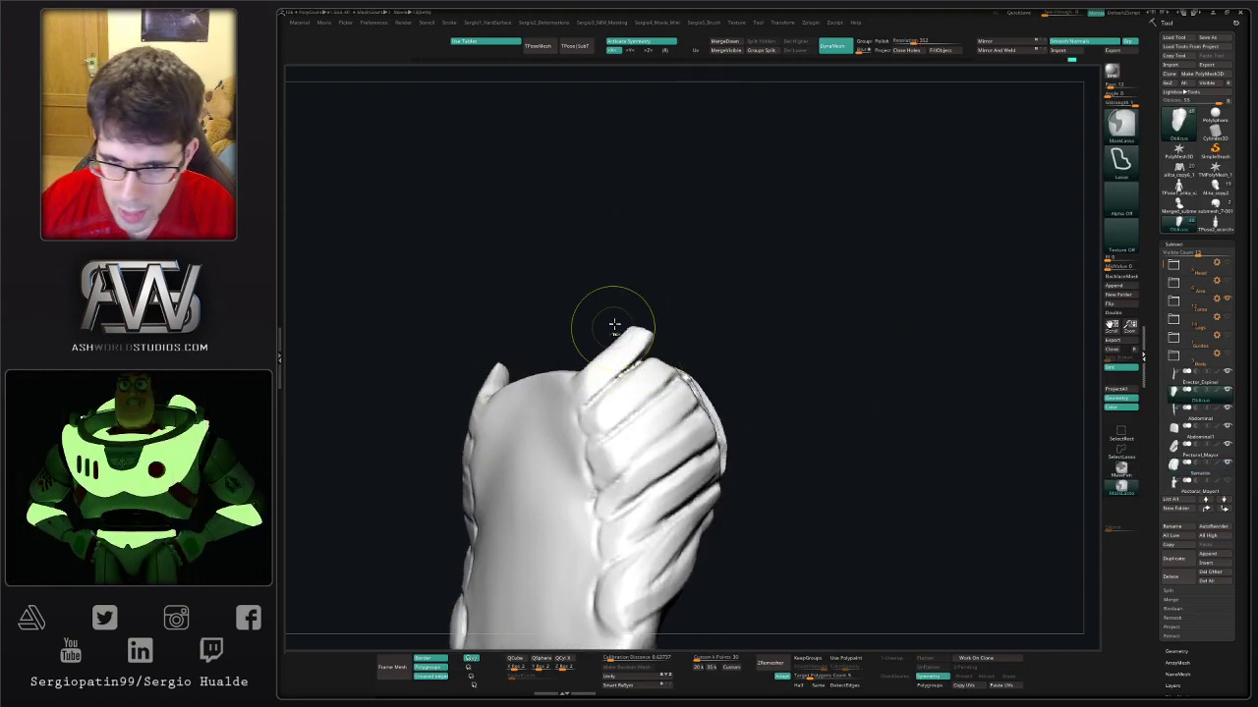
pyautogui.keyDown('ctrl'); pyautogui.moveTo(641, 363); pyautogui.dragTo(639, 366); pyautogui.keyUp('ctrl')
pyautogui.keyDown('ctrl'); pyautogui.click(679, 304); pyautogui.keyUp('ctrl')
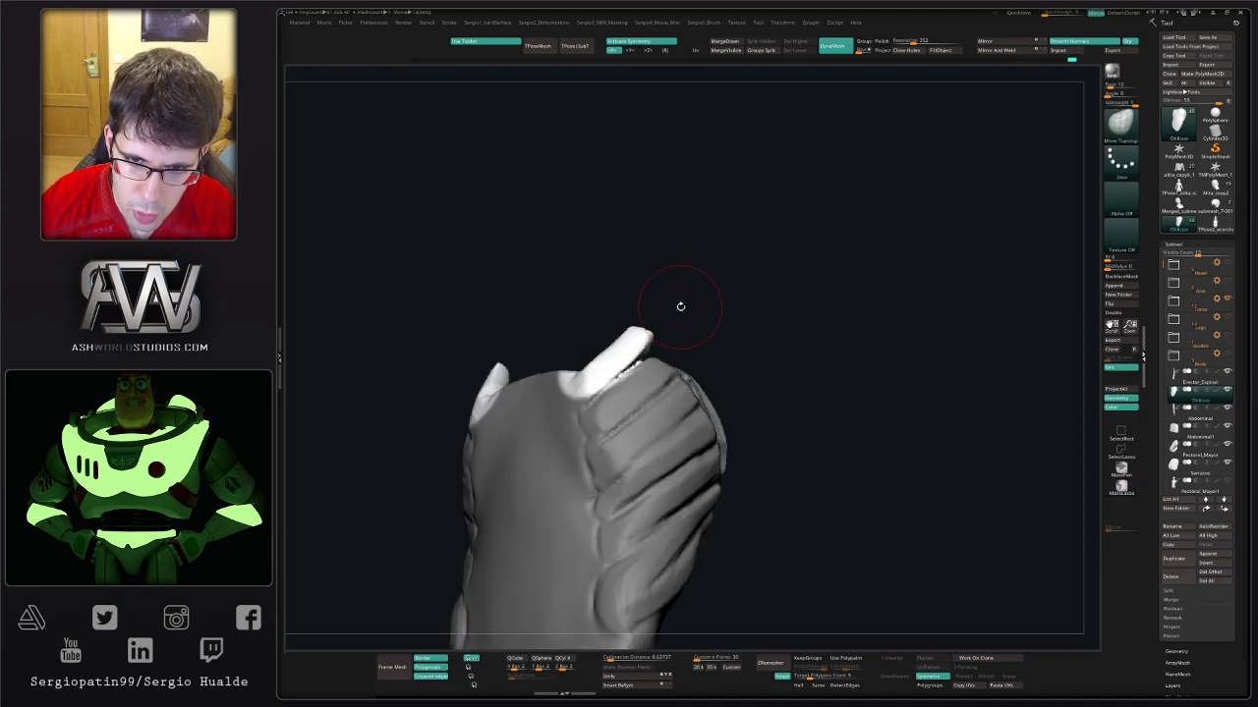
pyautogui.moveTo(679, 303); pyautogui.dragTo(674, 328, button='right')
pyautogui.keyDown('ctrl'); pyautogui.keyDown('shift'); pyautogui.click(674, 329); pyautogui.keyUp('shift'); pyautogui.keyUp('ctrl')
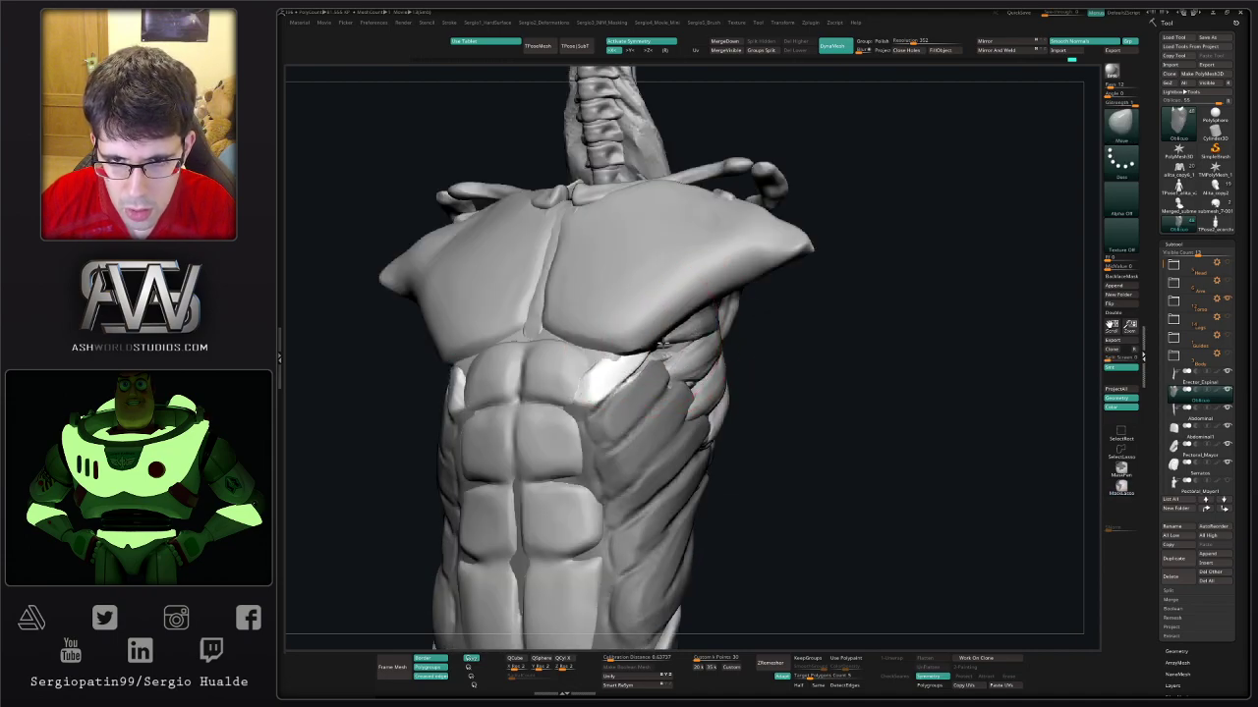
pyautogui.moveTo(697, 334); pyautogui.dragTo(641, 356)
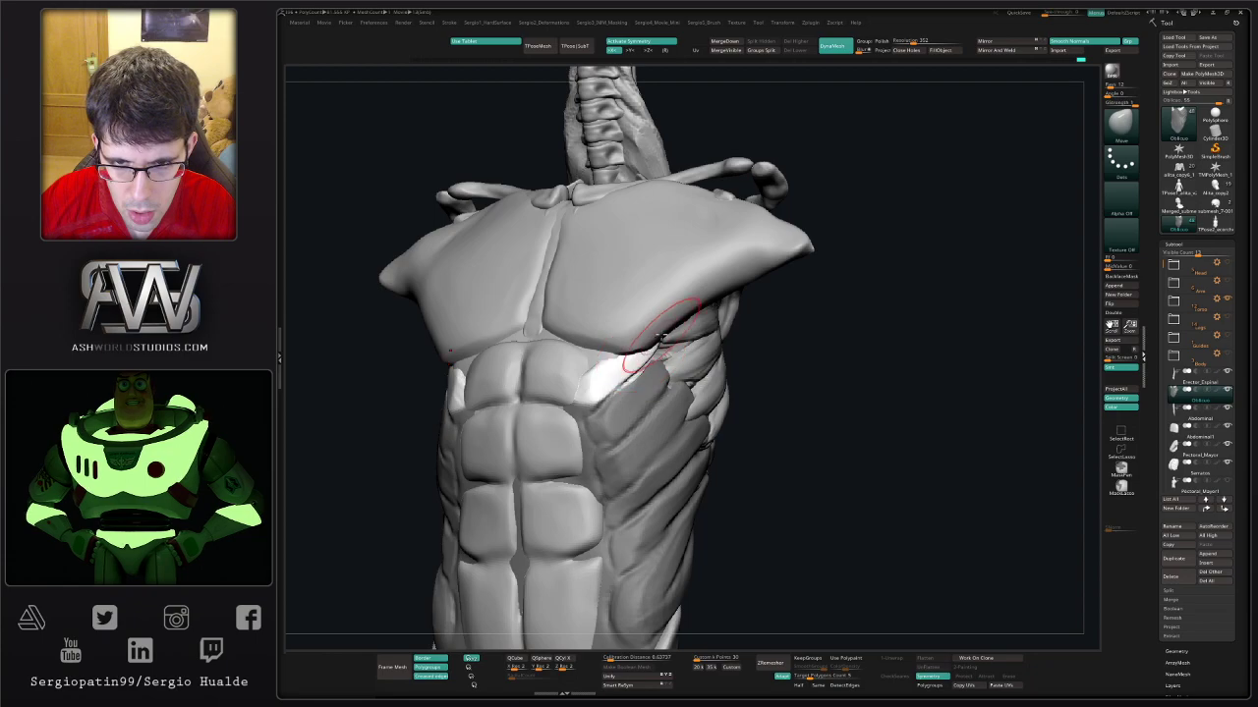
# - Show the whole torso again and make Serratus the active subtool
pyautogui.keyDown('ctrl'); pyautogui.keyDown('shift'); pyautogui.click(649, 346); pyautogui.keyUp('shift'); pyautogui.keyUp('ctrl')
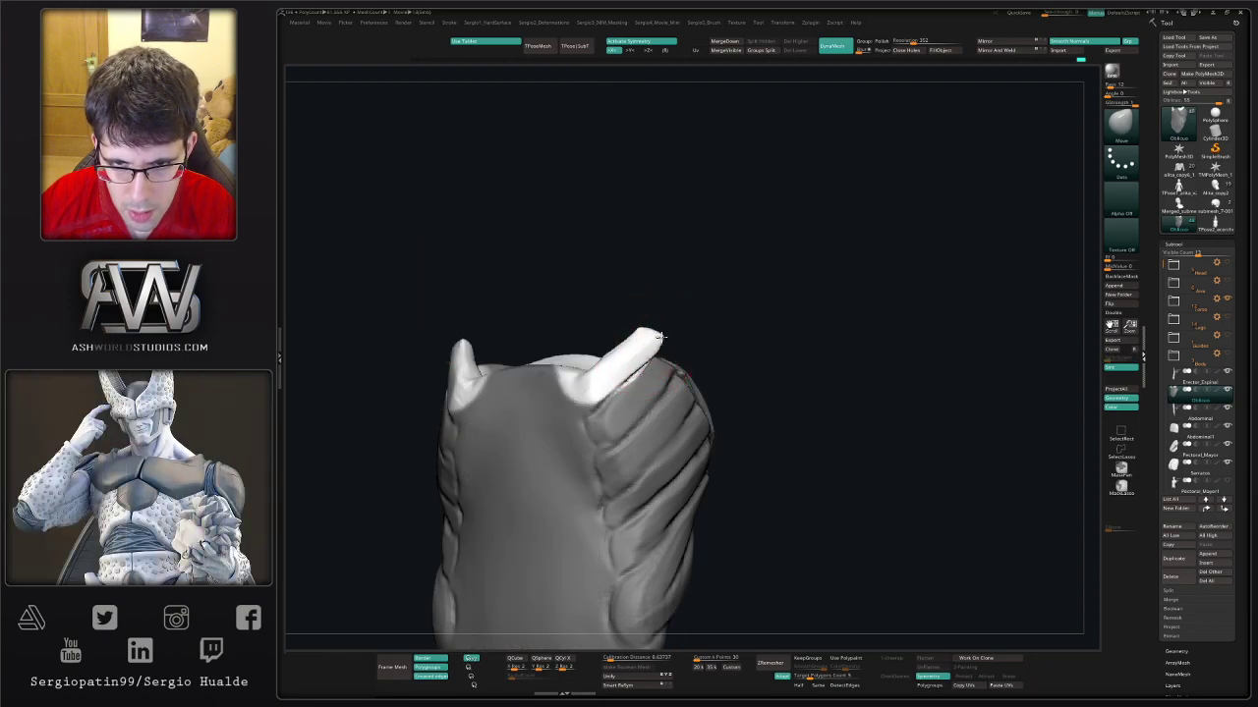
pyautogui.keyDown('ctrl'); pyautogui.keyDown('shift'); pyautogui.click(599, 378); pyautogui.keyUp('shift'); pyautogui.keyUp('ctrl')
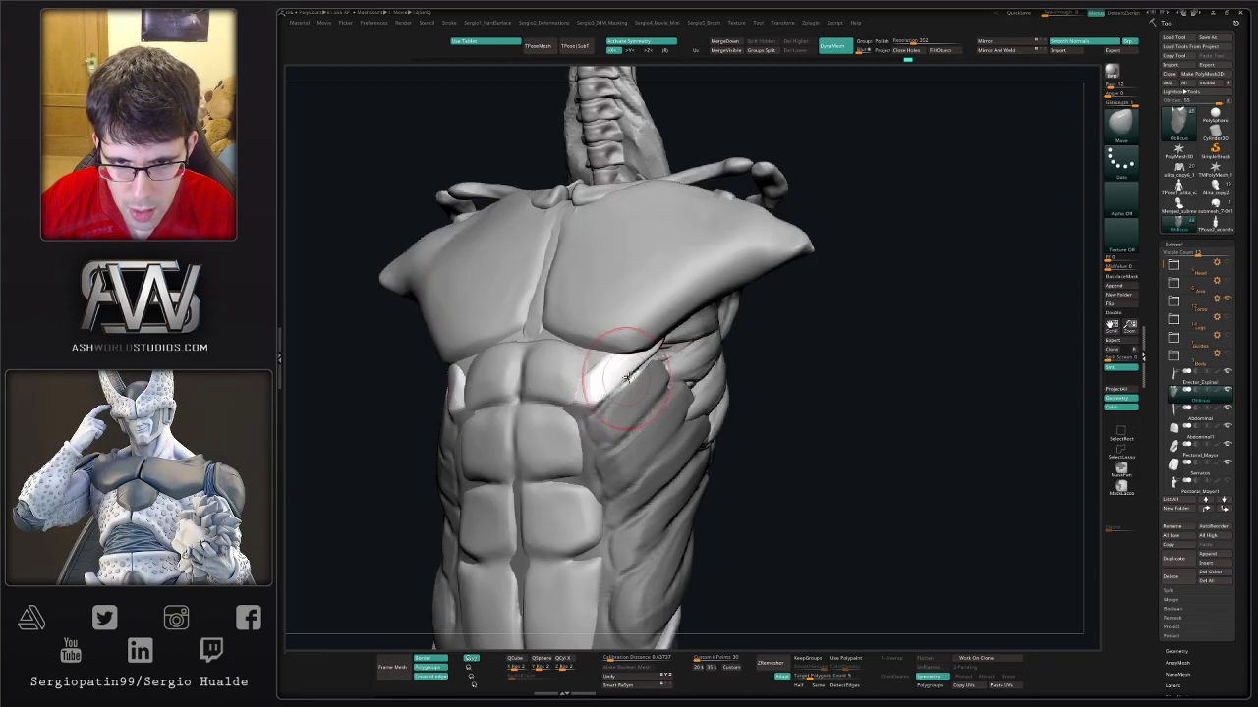
pyautogui.moveTo(617, 371); pyautogui.dragTo(589, 365, button='right')
pyautogui.keyDown('alt'); pyautogui.click(678, 339); pyautogui.keyUp('alt')
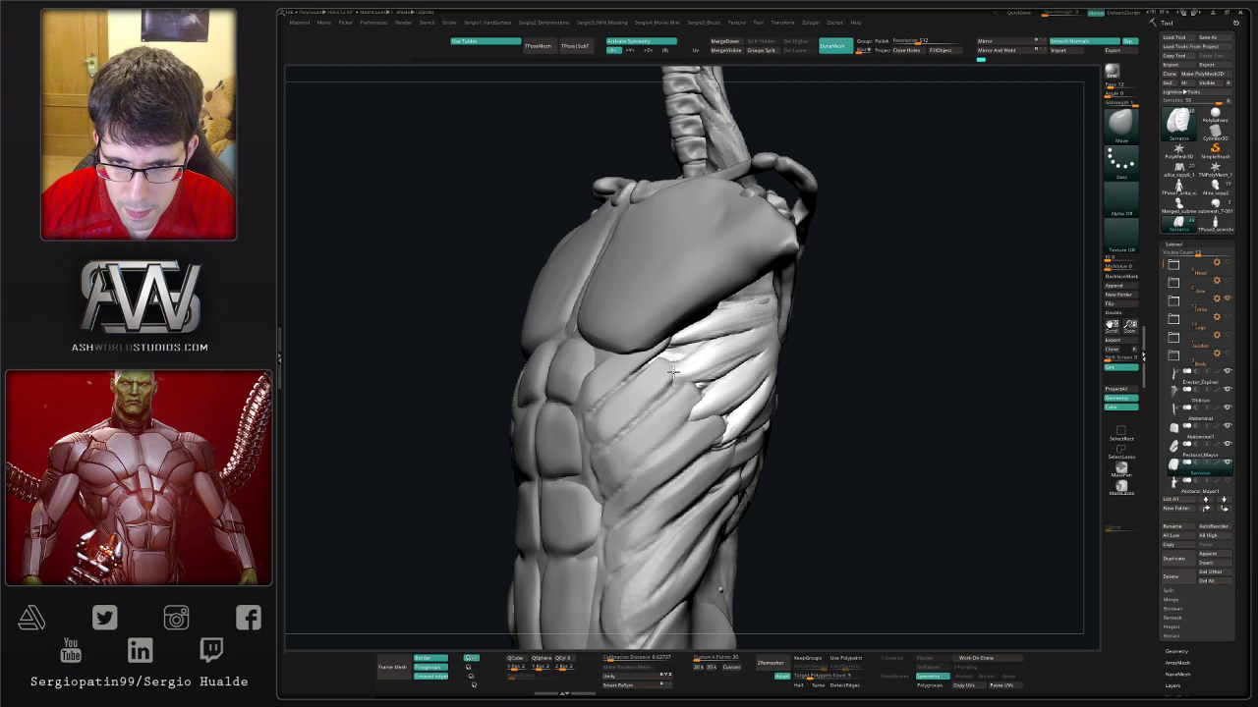
pyautogui.moveTo(671, 368)
pyautogui.mouseDown(button='right')
pyautogui.moveTo(730, 373)
pyautogui.moveTo(700, 364)
pyautogui.mouseUp(button='right')
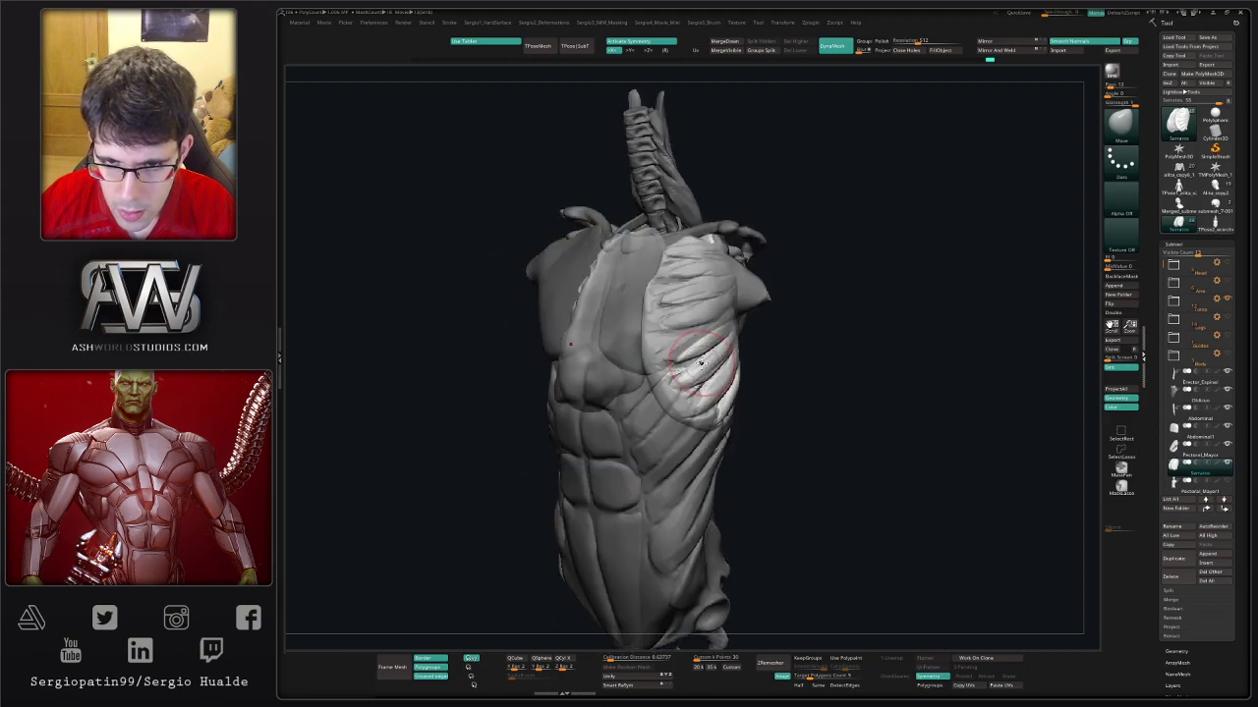
# - Solo the ribs and serratus, lasso-mask and invert part of them, and ready the Move brush
pyautogui.keyDown('ctrl'); pyautogui.keyDown('shift'); pyautogui.click(693, 363); pyautogui.keyUp('shift'); pyautogui.keyUp('ctrl')
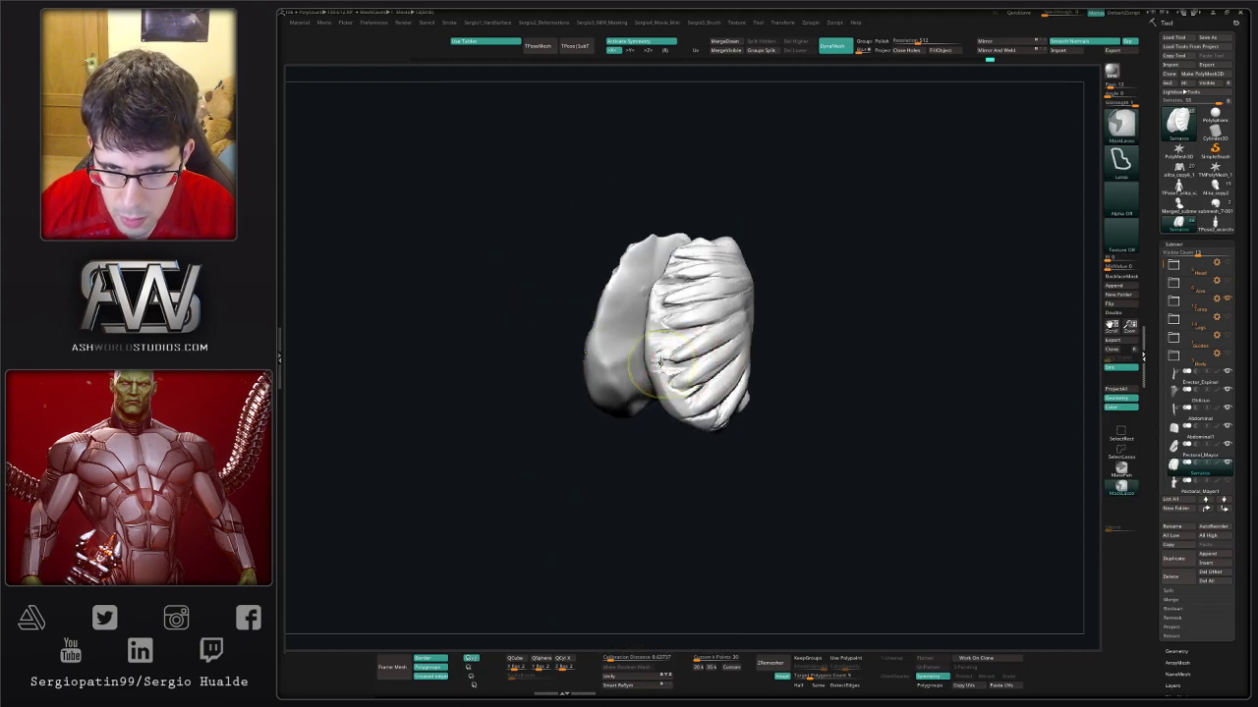
pyautogui.keyDown('ctrl'); pyautogui.moveTo(660, 364); pyautogui.dragTo(712, 354); pyautogui.keyUp('ctrl')
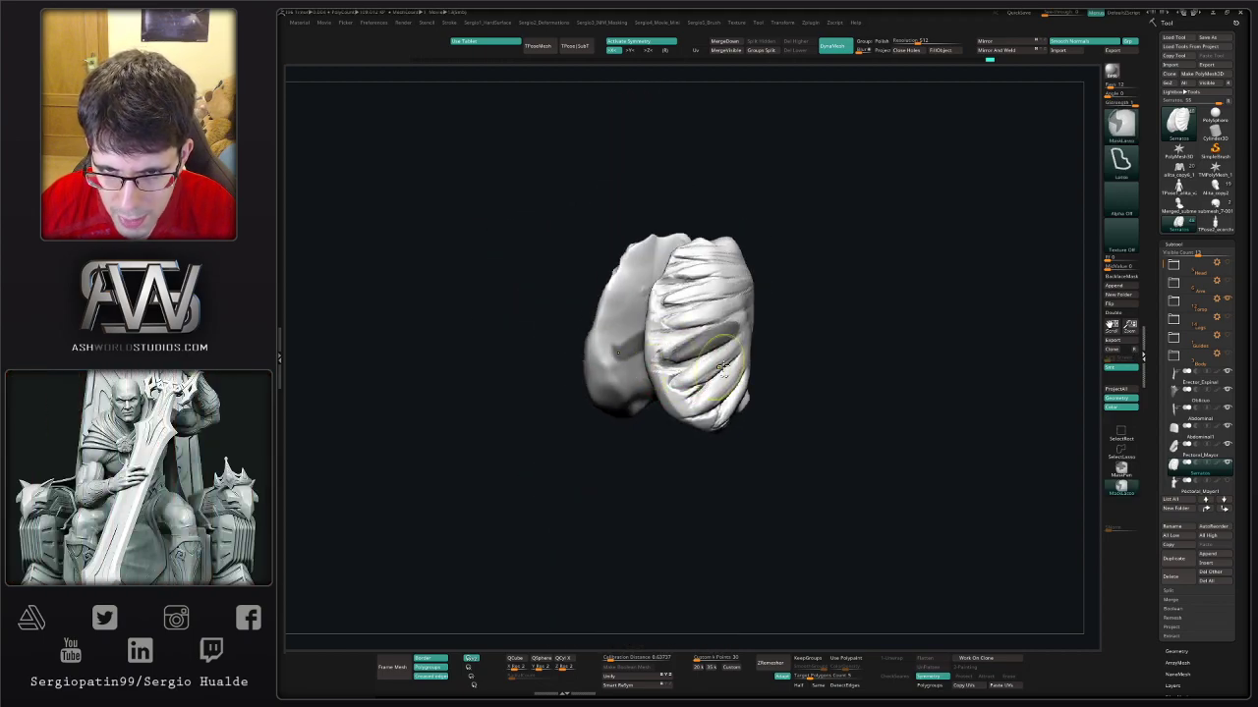
pyautogui.hotkey('ctrl', 'i')
pyautogui.press('b')
pyautogui.press('m')
pyautogui.press('v')
pyautogui.moveTo(715, 324)
pyautogui.mouseDown(button='right')
pyautogui.moveTo(672, 365)
pyautogui.moveTo(676, 354)
pyautogui.mouseUp(button='right')
pyautogui.keyDown('ctrl'); pyautogui.keyDown('shift'); pyautogui.click(664, 369); pyautogui.keyUp('shift'); pyautogui.keyUp('ctrl')
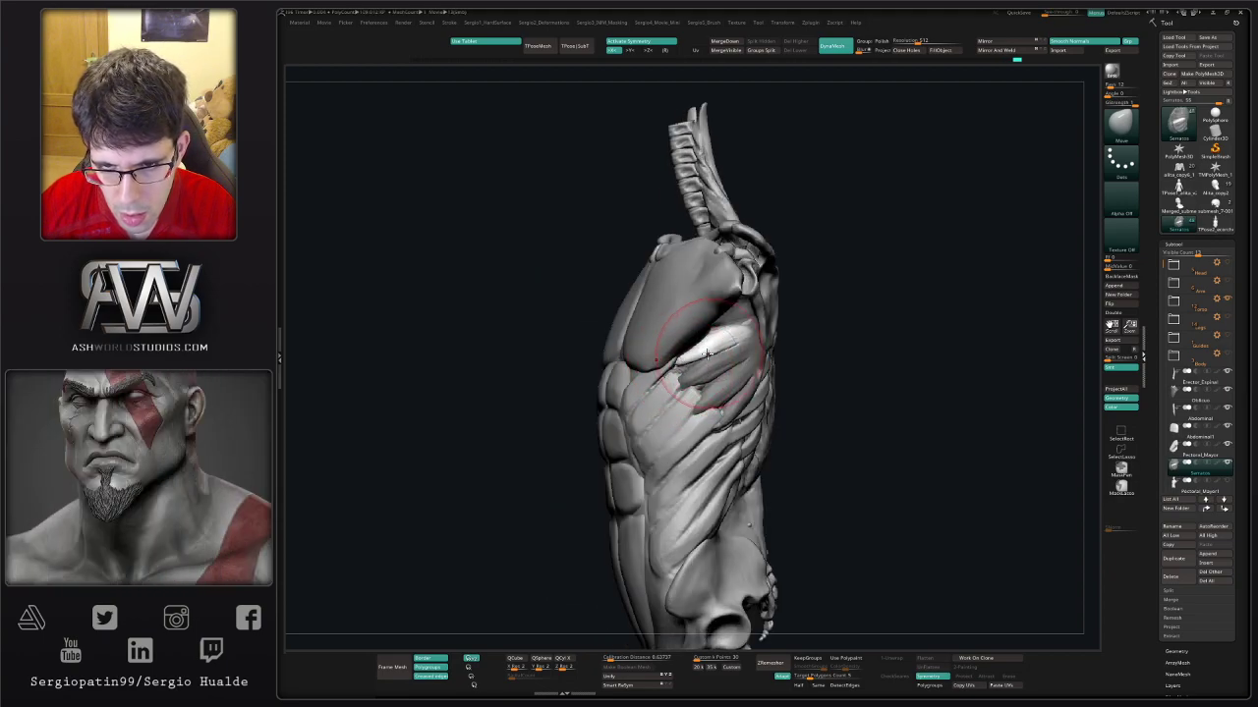
# - Build up the isolated serratus slips with ClayBuildup, then bring back the full torso
pyautogui.keyDown('ctrl'); pyautogui.keyDown('shift'); pyautogui.click(699, 361); pyautogui.keyUp('shift'); pyautogui.keyUp('ctrl')
pyautogui.moveTo(733, 367)
pyautogui.mouseDown(button='right')
pyautogui.moveTo(752, 340)
pyautogui.moveTo(656, 337)
pyautogui.moveTo(674, 336)
pyautogui.mouseUp(button='right')
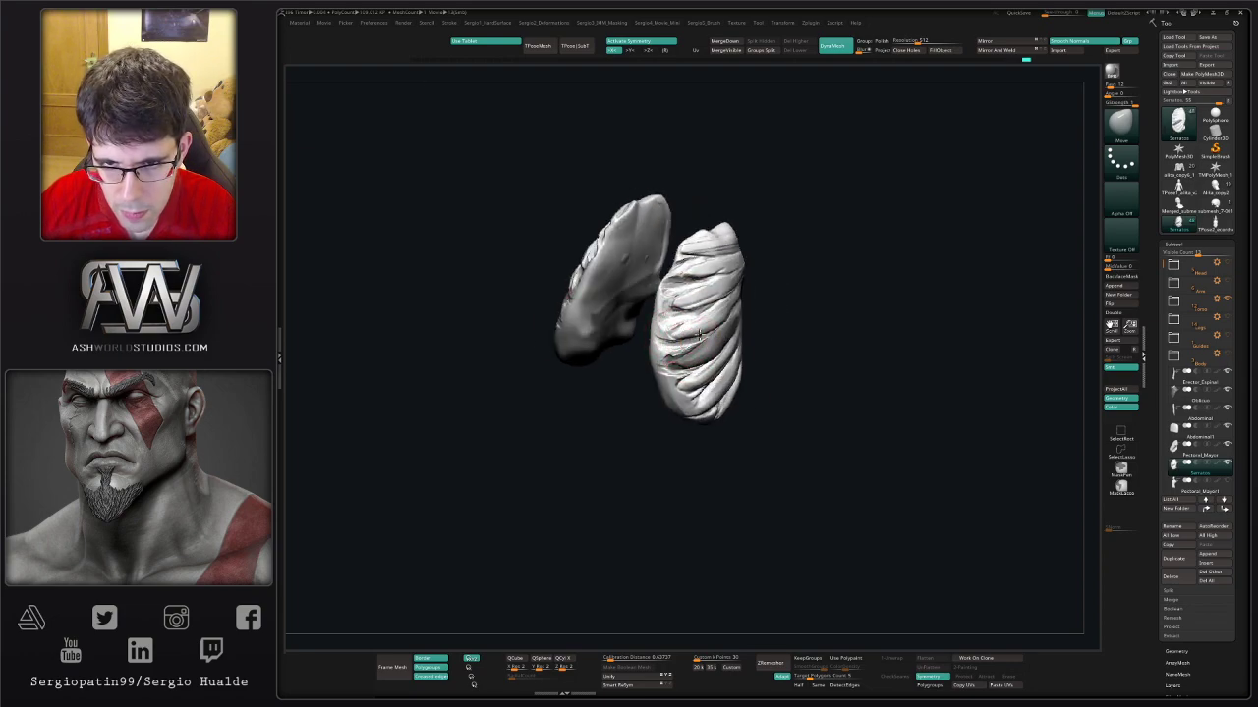
pyautogui.moveTo(672, 327); pyautogui.dragTo(718, 326, button='right')
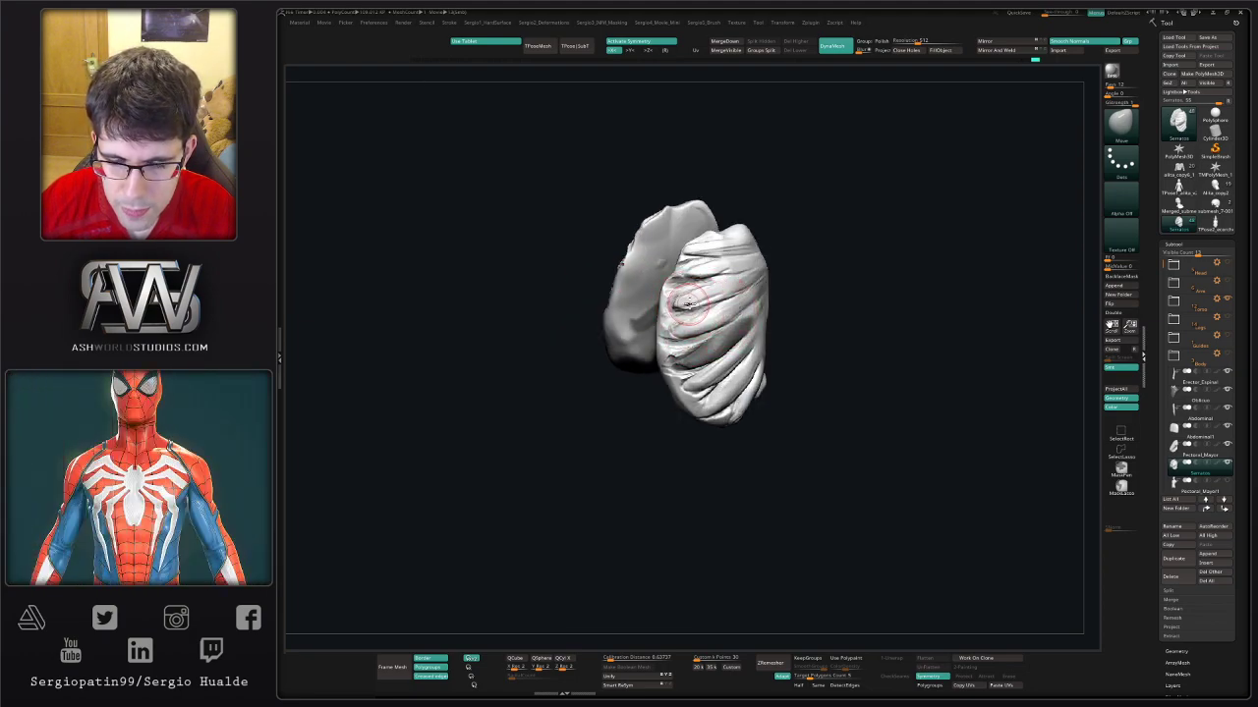
pyautogui.press('b')
pyautogui.press('c')
pyautogui.press('b')
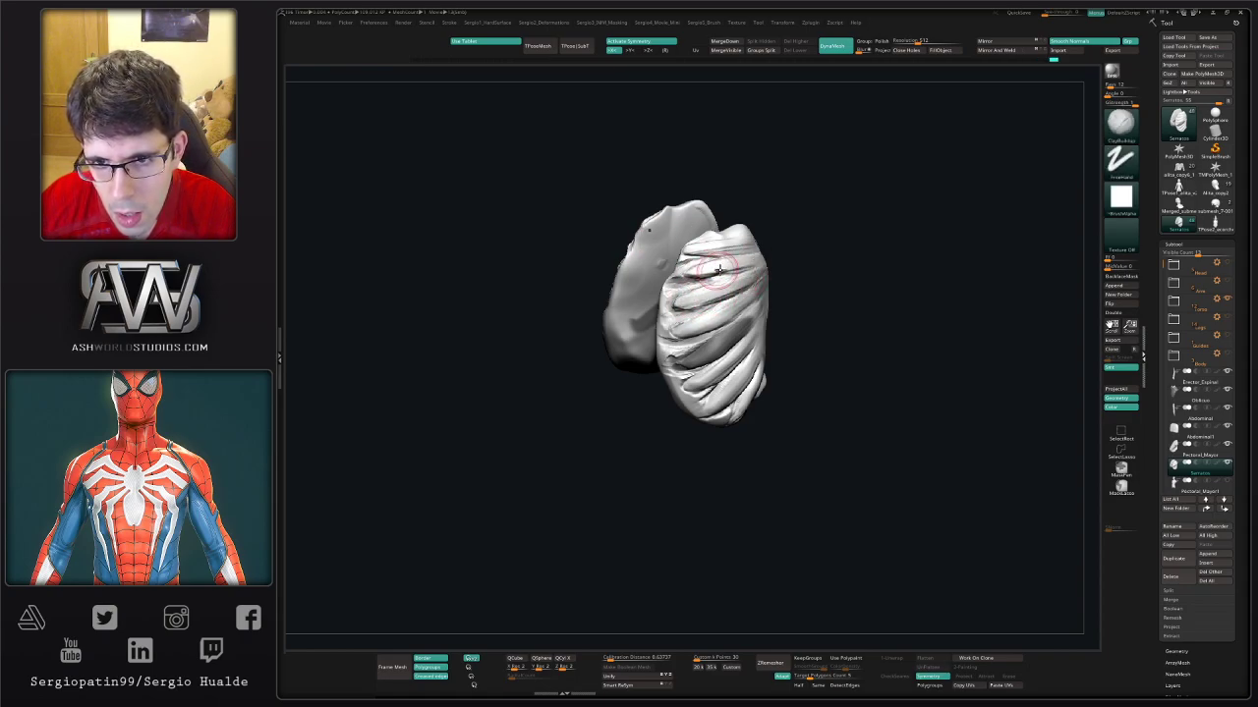
pyautogui.moveTo(718, 295)
pyautogui.mouseDown(button='right')
pyautogui.moveTo(702, 306)
pyautogui.moveTo(728, 274)
pyautogui.mouseUp(button='right')
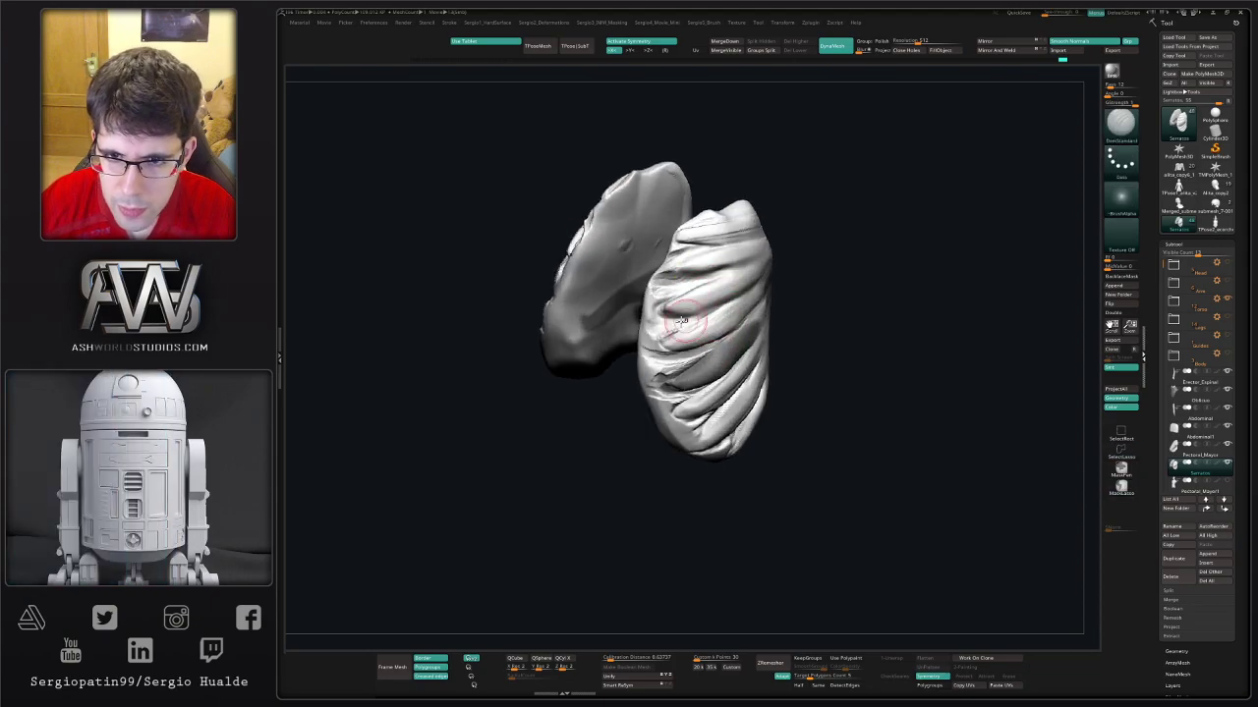
pyautogui.keyDown('ctrl'); pyautogui.keyDown('shift'); pyautogui.click(743, 388); pyautogui.keyUp('shift'); pyautogui.keyUp('ctrl')
pyautogui.moveTo(744, 388)
pyautogui.mouseDown()
pyautogui.moveTo(786, 351)
pyautogui.moveTo(813, 377)
pyautogui.moveTo(719, 406)
pyautogui.moveTo(738, 399)
pyautogui.mouseUp()
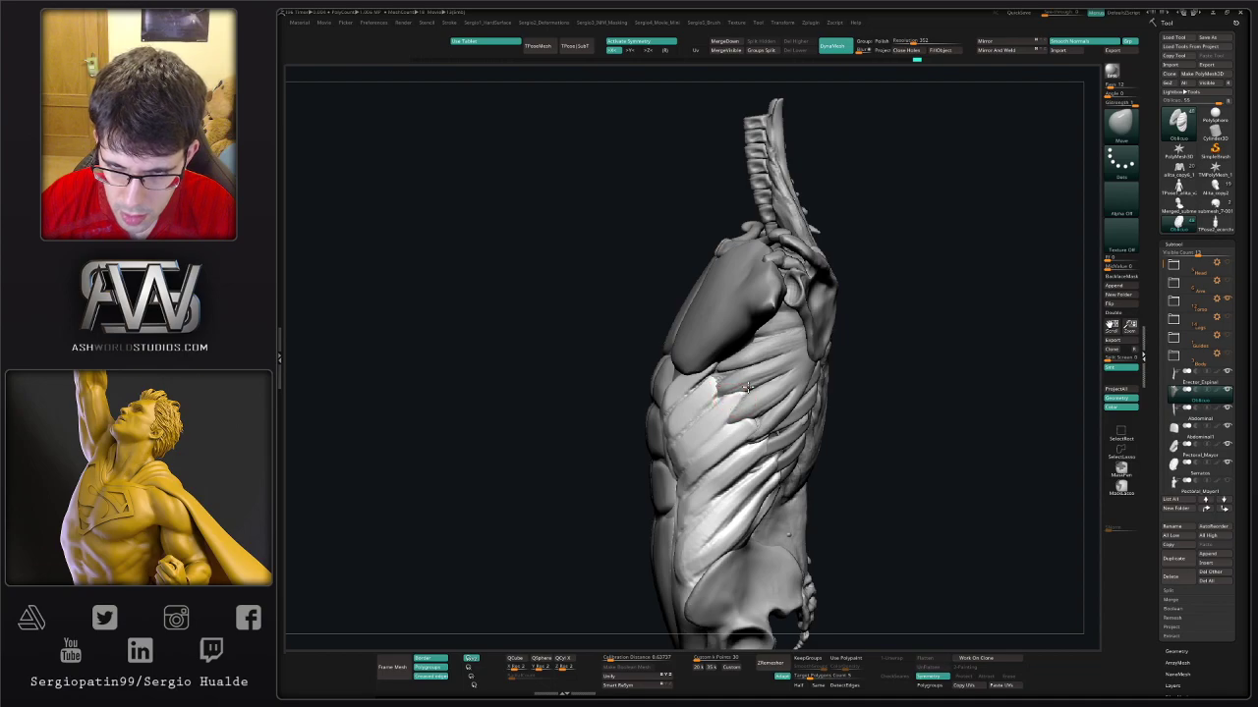
# - Orbit to the ribs and spine from the side and switch to the DamStandard brush
pyautogui.moveTo(722, 397); pyautogui.dragTo(722, 400)
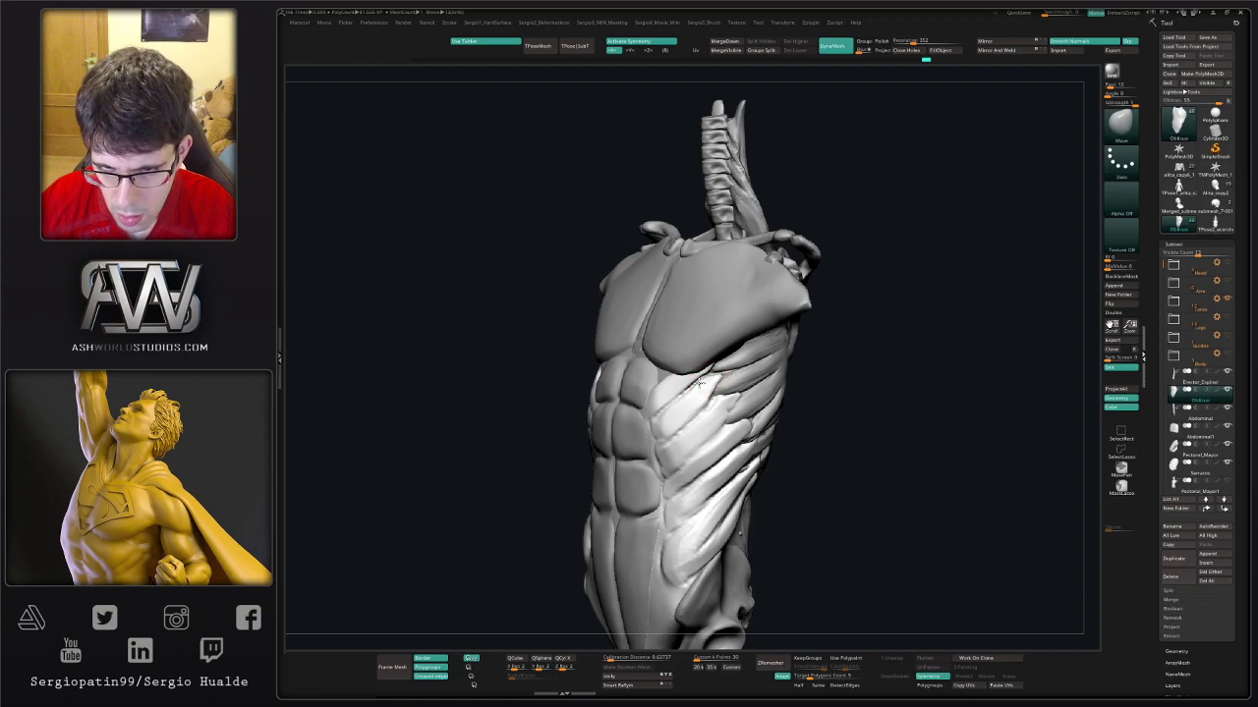
pyautogui.moveTo(740, 411)
pyautogui.mouseDown()
pyautogui.moveTo(693, 362)
pyautogui.moveTo(750, 382)
pyautogui.mouseUp()
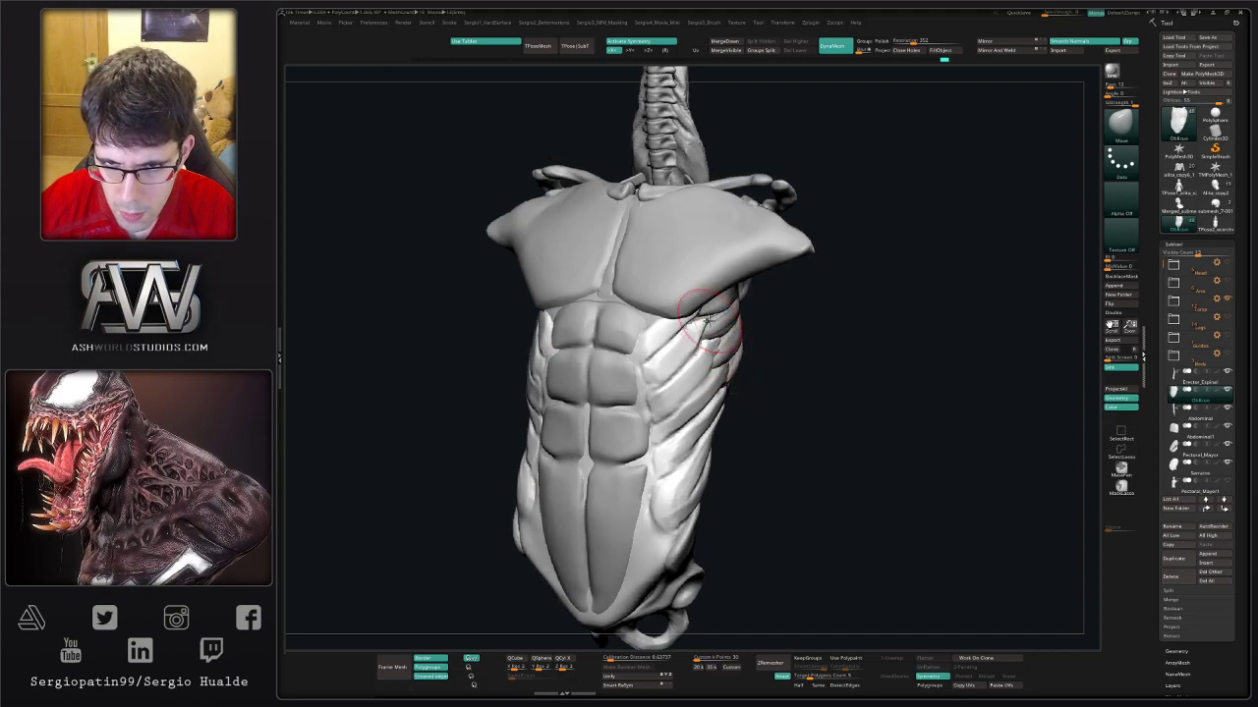
pyautogui.moveTo(734, 342)
pyautogui.mouseDown(button='right')
pyautogui.moveTo(694, 319)
pyautogui.moveTo(724, 379)
pyautogui.moveTo(727, 364)
pyautogui.mouseUp(button='right')
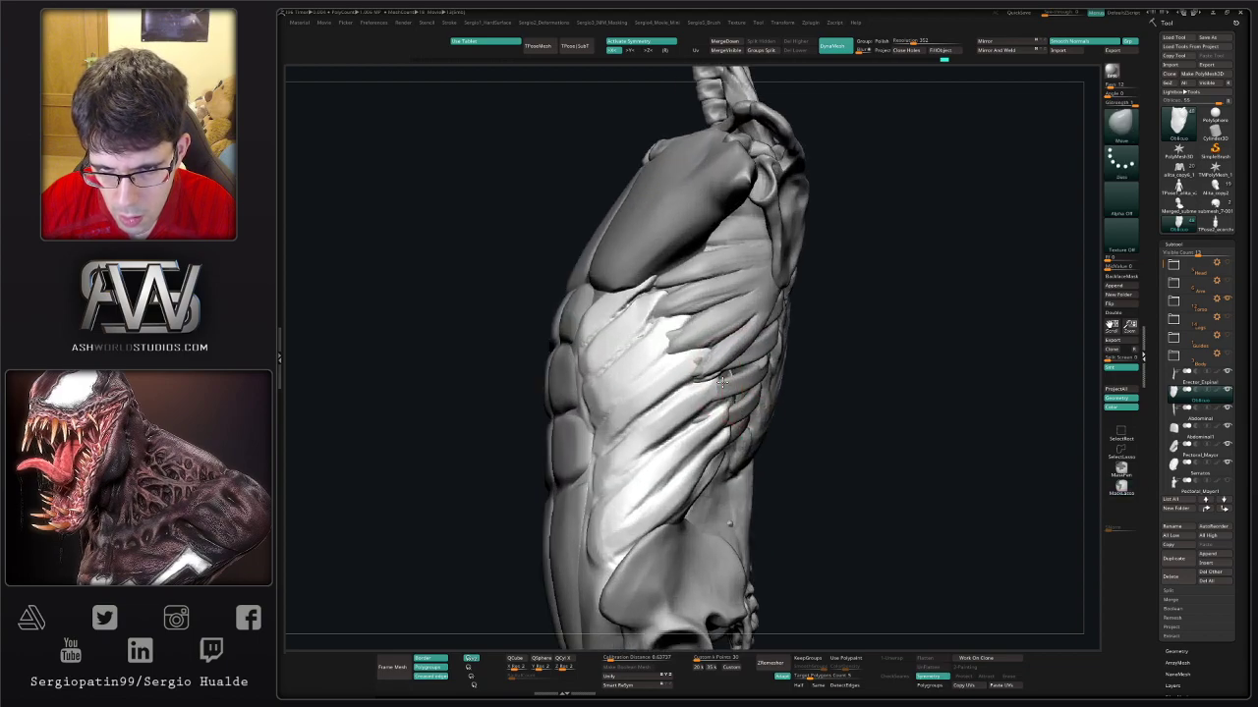
pyautogui.press('space')
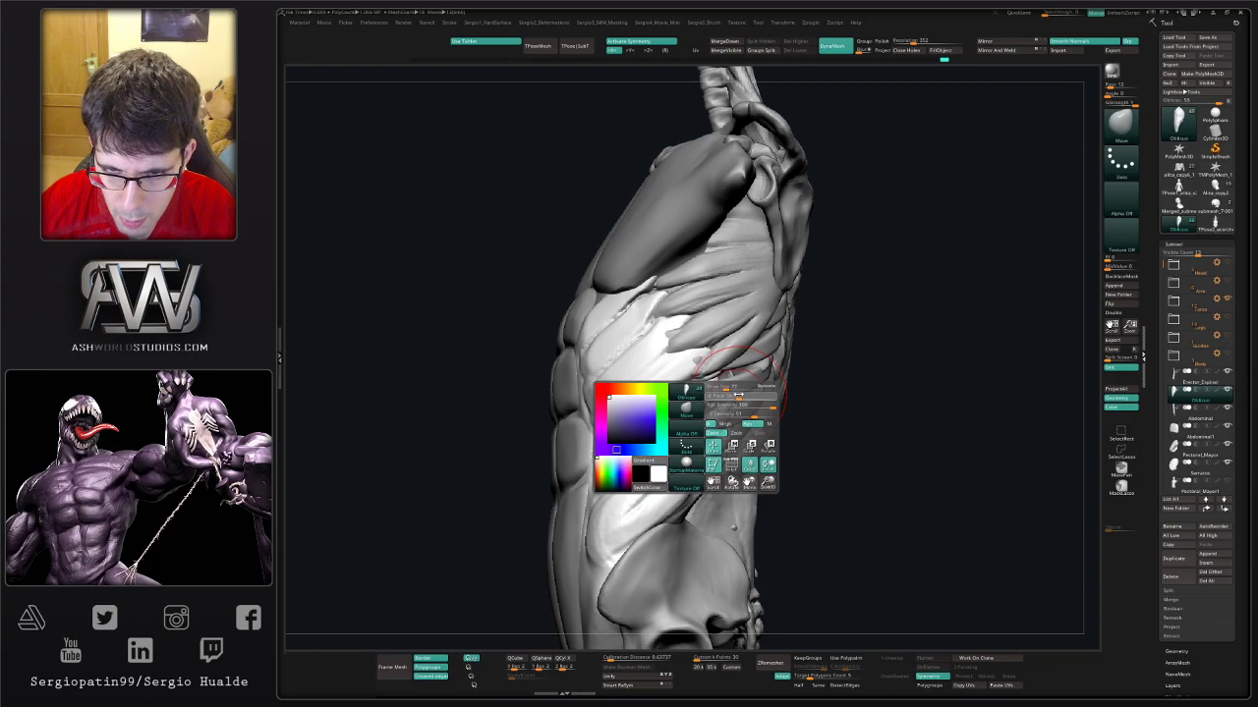
pyautogui.moveTo(739, 395); pyautogui.dragTo(723, 398, button='right')
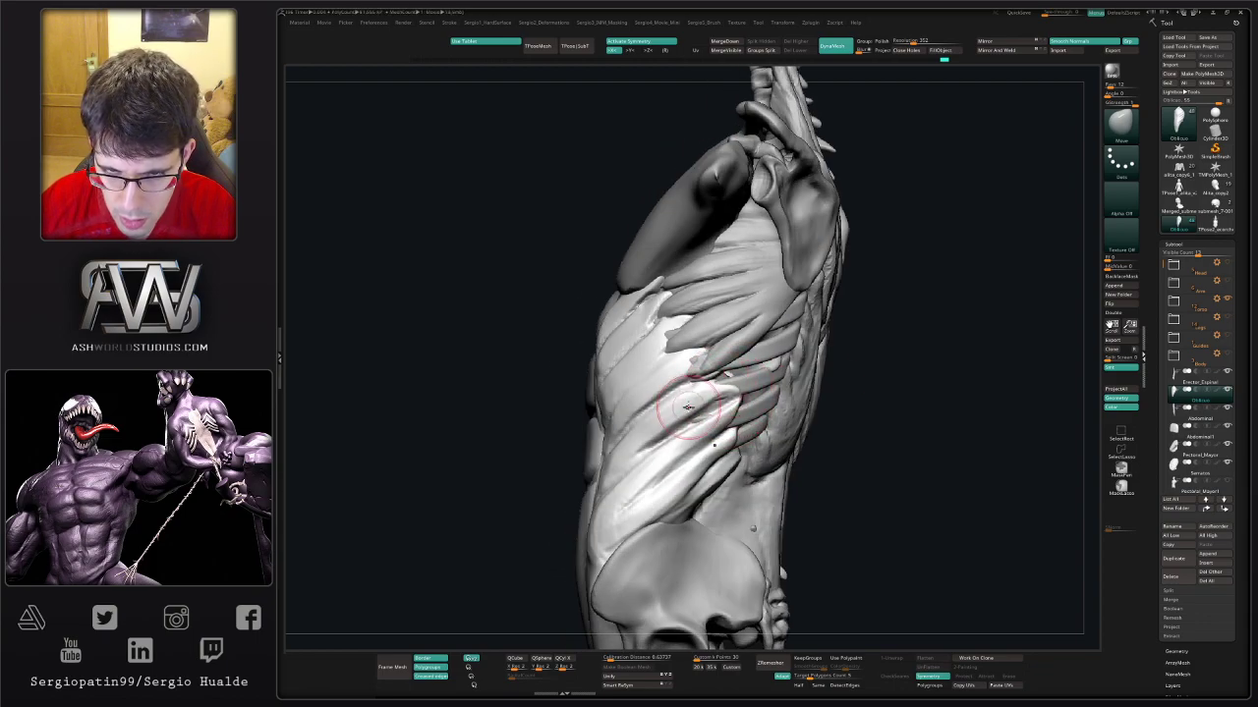
pyautogui.moveTo(688, 407); pyautogui.dragTo(737, 394, button='right')
pyautogui.press('b')
pyautogui.press('d')
pyautogui.press('s')
pyautogui.rightClick(734, 395)
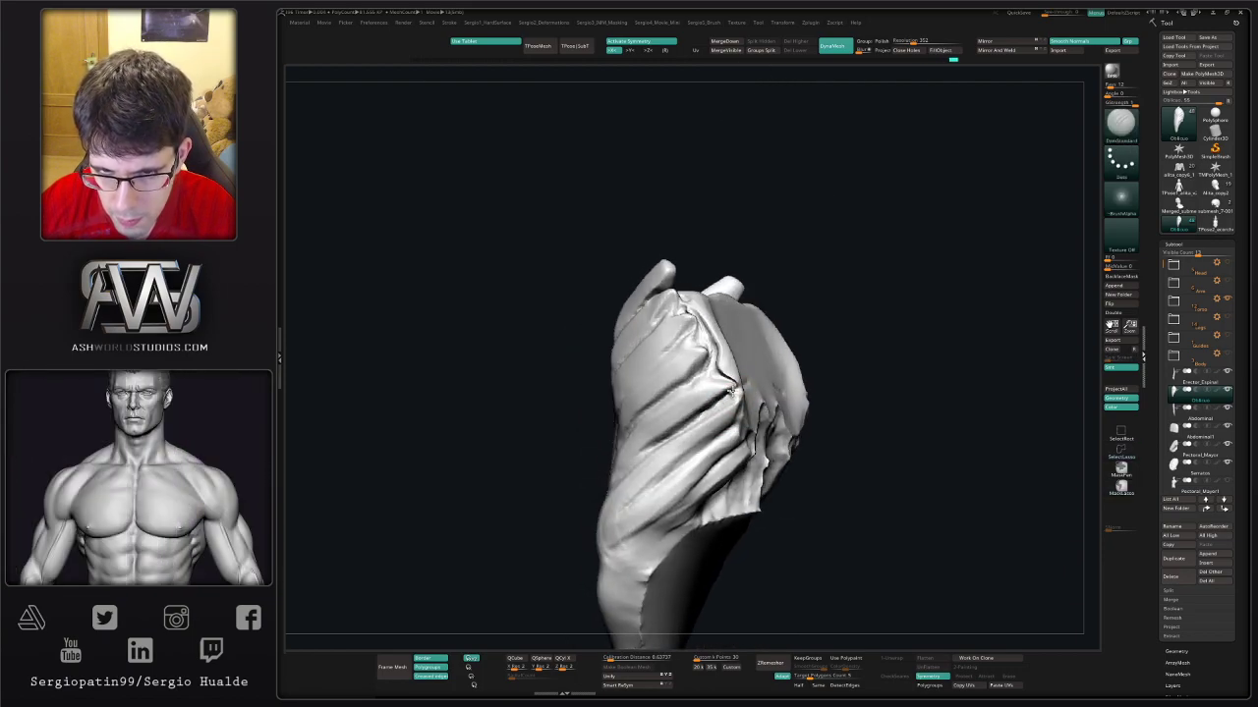
pyautogui.press('s')
pyautogui.moveTo(695, 429)
pyautogui.mouseDown(button='right')
pyautogui.moveTo(710, 404)
pyautogui.moveTo(715, 417)
pyautogui.moveTo(716, 393)
pyautogui.moveTo(711, 410)
pyautogui.mouseUp(button='right')
# - With the Move brush, symmetrically reshape the muscle edges along the lower back ribs
pyautogui.press('b')
pyautogui.press('m')
pyautogui.press('v')
pyautogui.scroll(5, 727, 388)
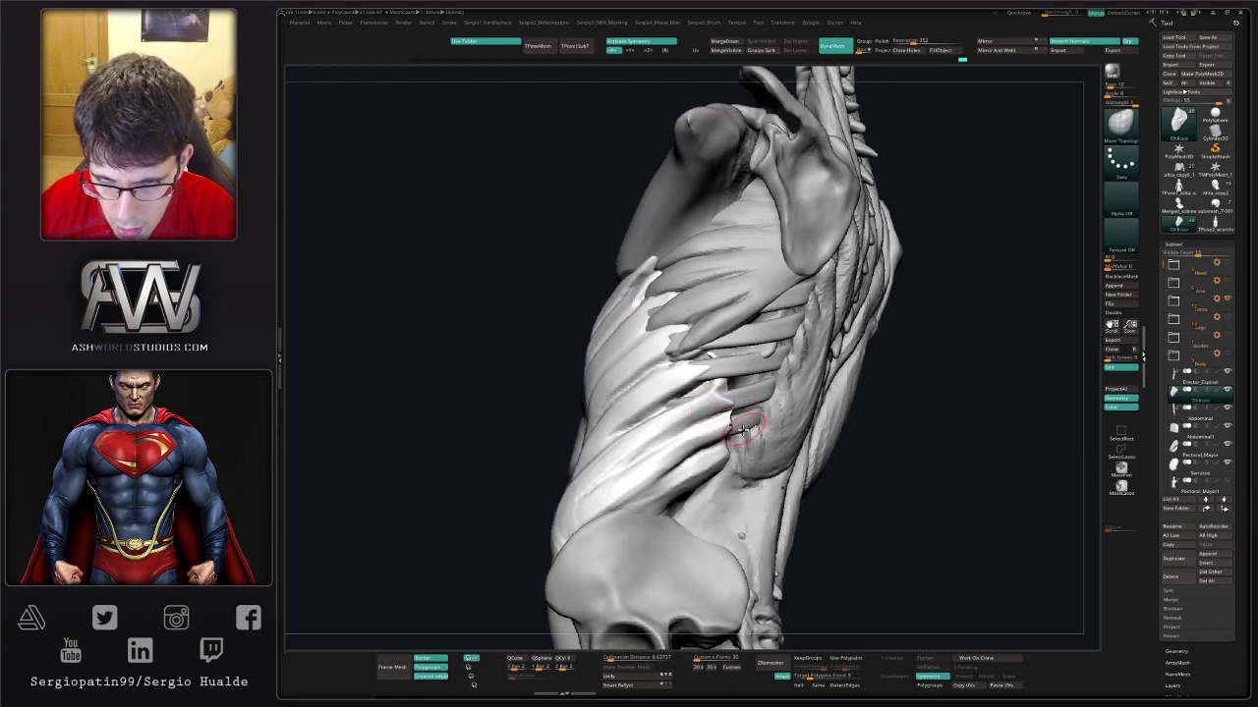
pyautogui.moveTo(743, 430)
pyautogui.mouseDown(button='right')
pyautogui.moveTo(708, 448)
pyautogui.moveTo(747, 438)
pyautogui.moveTo(739, 421)
pyautogui.mouseUp(button='right')
pyautogui.moveTo(716, 397); pyautogui.dragTo(725, 399)
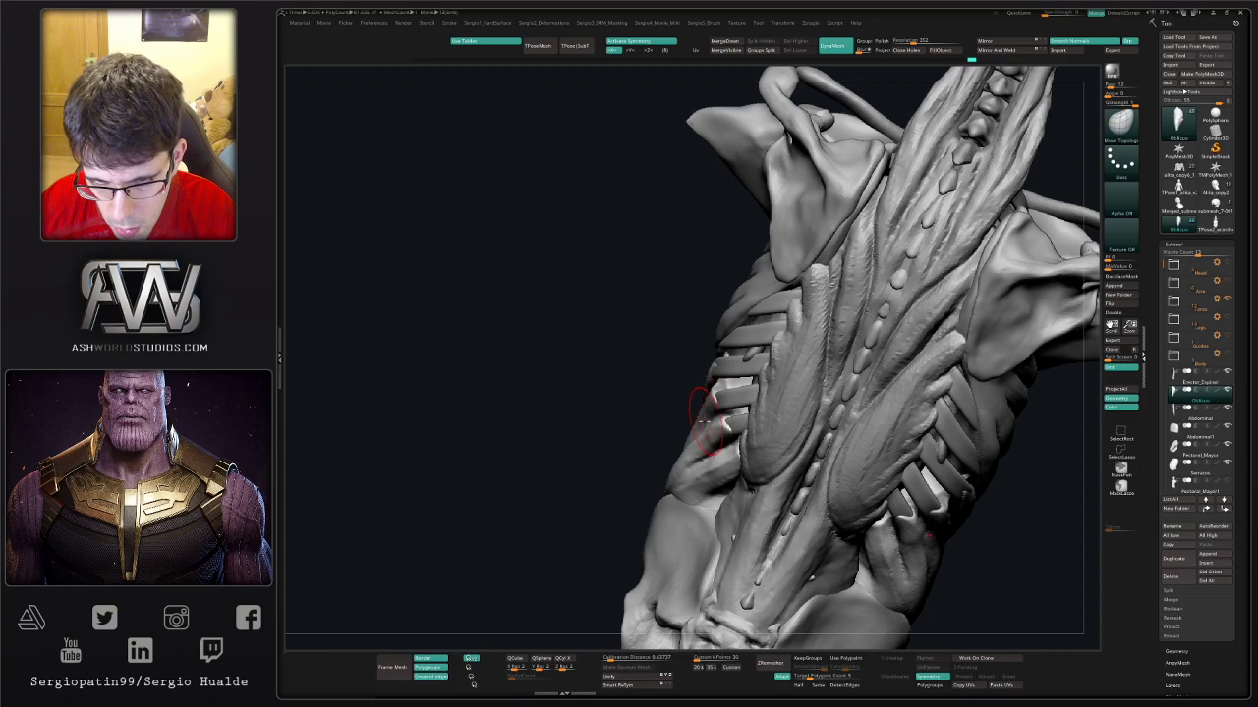
pyautogui.moveTo(703, 418)
pyautogui.mouseDown(button='right')
pyautogui.moveTo(757, 436)
pyautogui.moveTo(745, 442)
pyautogui.mouseUp(button='right')
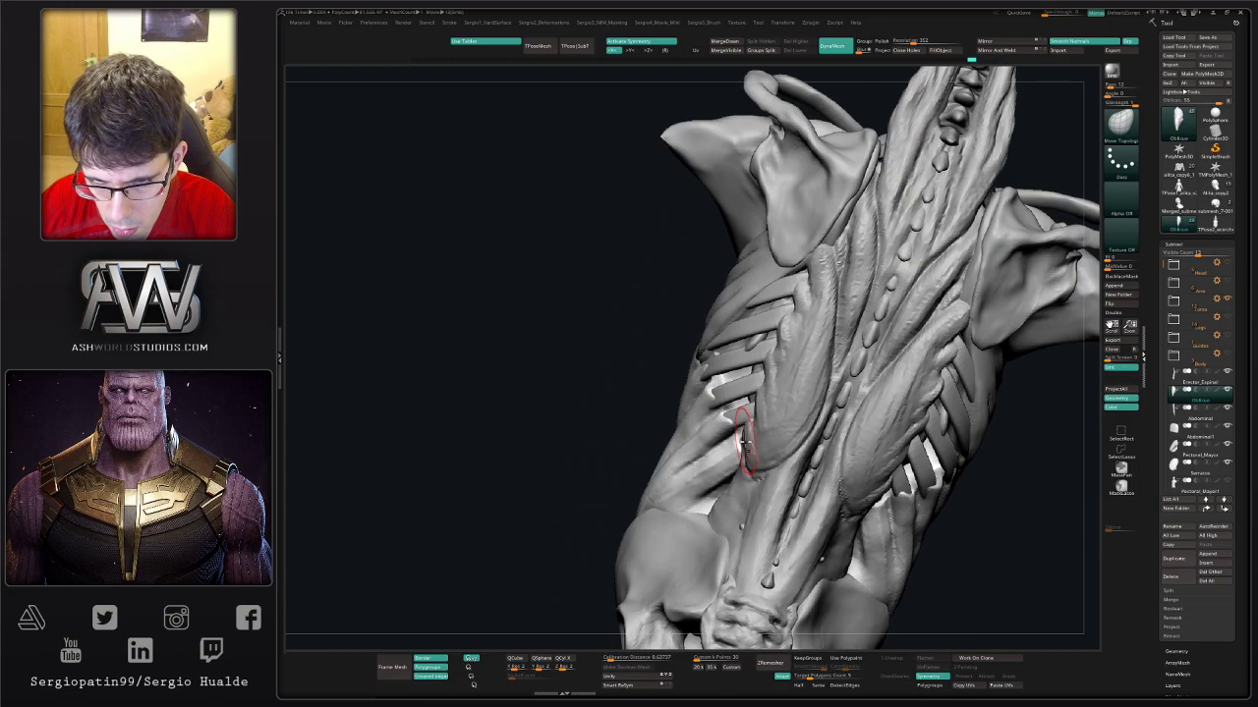
pyautogui.moveTo(745, 442); pyautogui.dragTo(755, 447)
pyautogui.moveTo(747, 454)
pyautogui.mouseDown(button='right')
pyautogui.moveTo(727, 462)
pyautogui.moveTo(722, 501)
pyautogui.moveTo(713, 488)
pyautogui.moveTo(640, 491)
pyautogui.moveTo(757, 452)
pyautogui.moveTo(777, 419)
pyautogui.moveTo(752, 461)
pyautogui.moveTo(752, 430)
pyautogui.moveTo(778, 423)
pyautogui.moveTo(786, 436)
pyautogui.moveTo(735, 402)
pyautogui.moveTo(678, 331)
pyautogui.mouseUp(button='right')
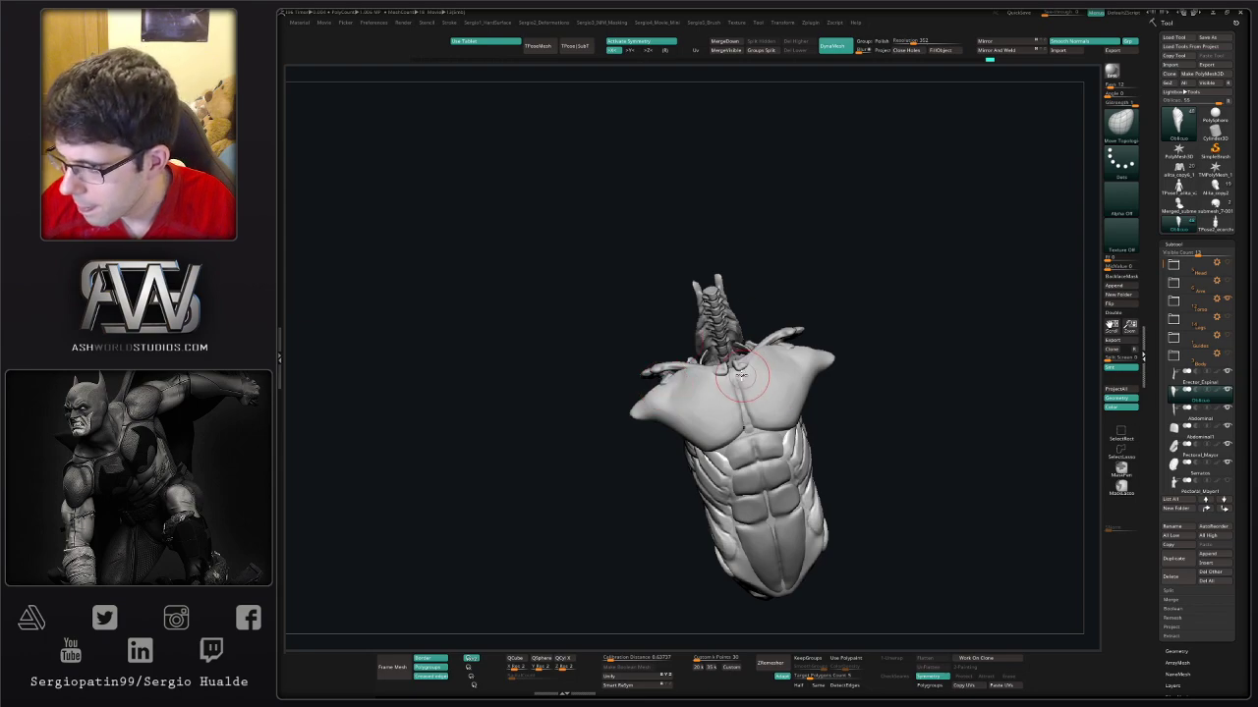
# - Make Pectoral_Mayor1 the active skin subtool in the SubTool list
pyautogui.moveTo(868, 387)
pyautogui.mouseDown(button='right')
pyautogui.moveTo(910, 426)
pyautogui.moveTo(968, 365)
pyautogui.moveTo(862, 422)
pyautogui.moveTo(856, 398)
pyautogui.moveTo(874, 416)
pyautogui.moveTo(911, 371)
pyautogui.mouseUp(button='right')
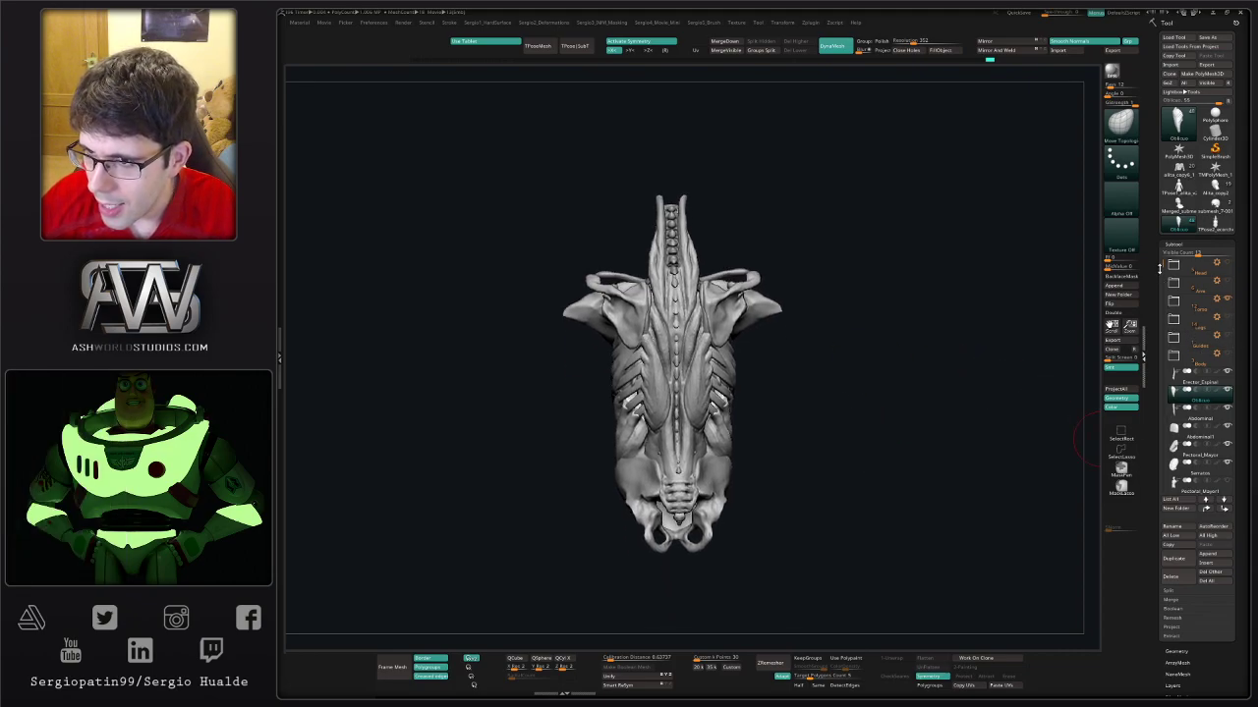
pyautogui.moveTo(1159, 267); pyautogui.dragTo(1163, 293)
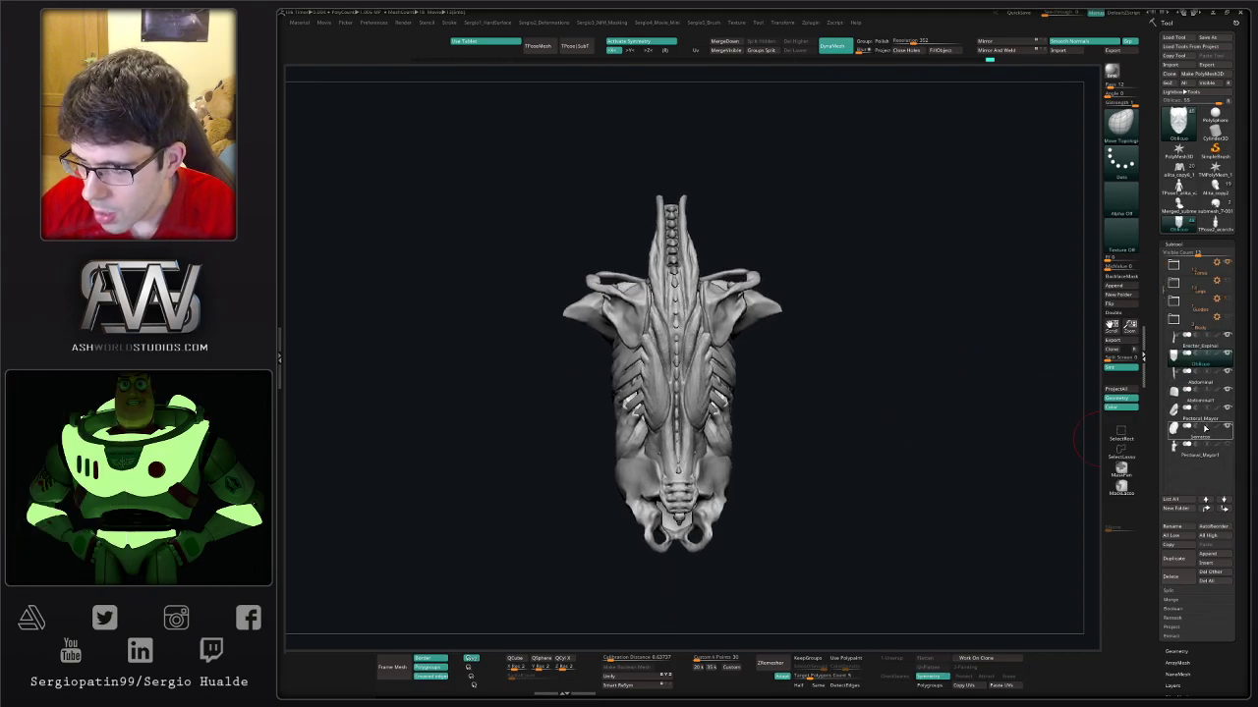
pyautogui.click(1190, 397)
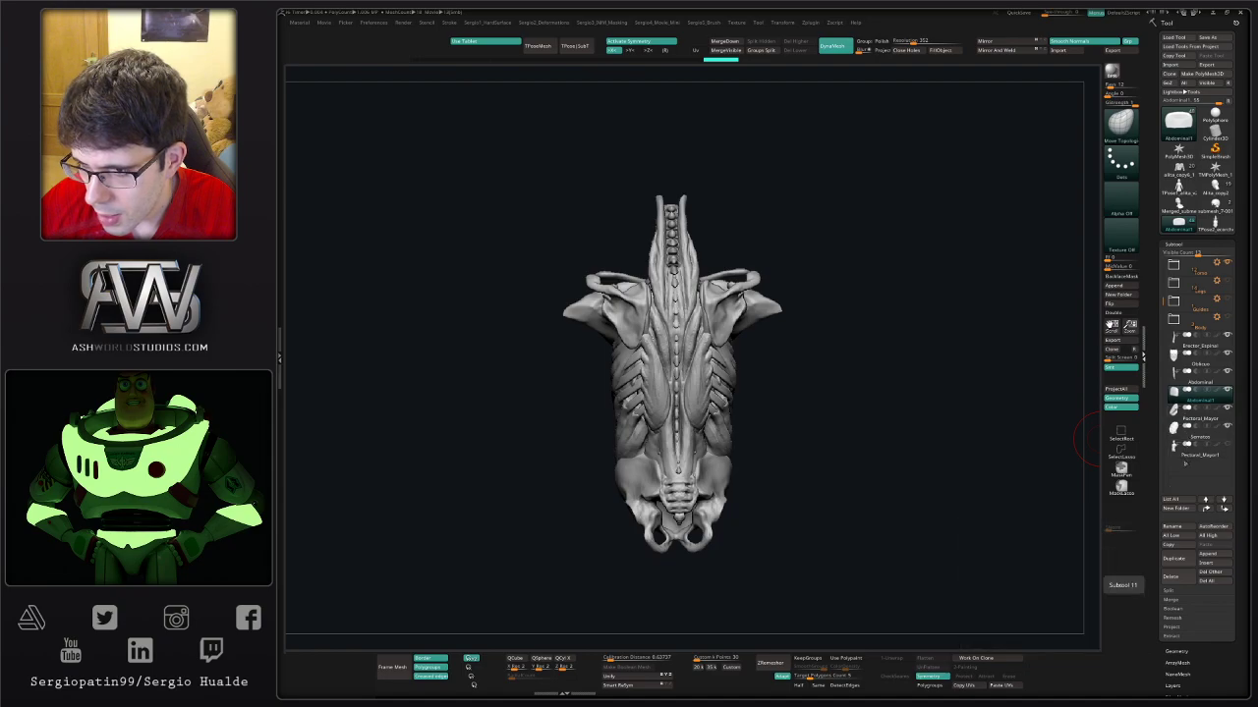
pyautogui.click(1188, 454)
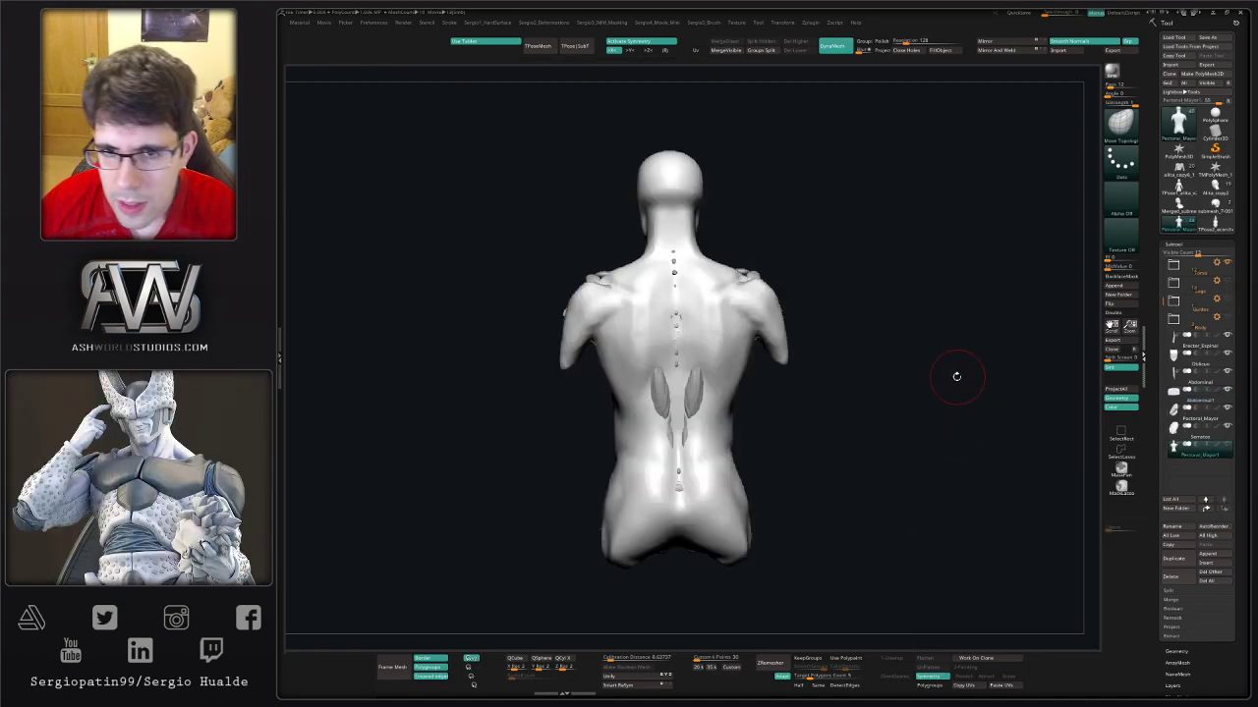
pyautogui.moveTo(954, 374)
pyautogui.mouseDown()
pyautogui.moveTo(932, 377)
pyautogui.moveTo(956, 385)
pyautogui.mouseUp()
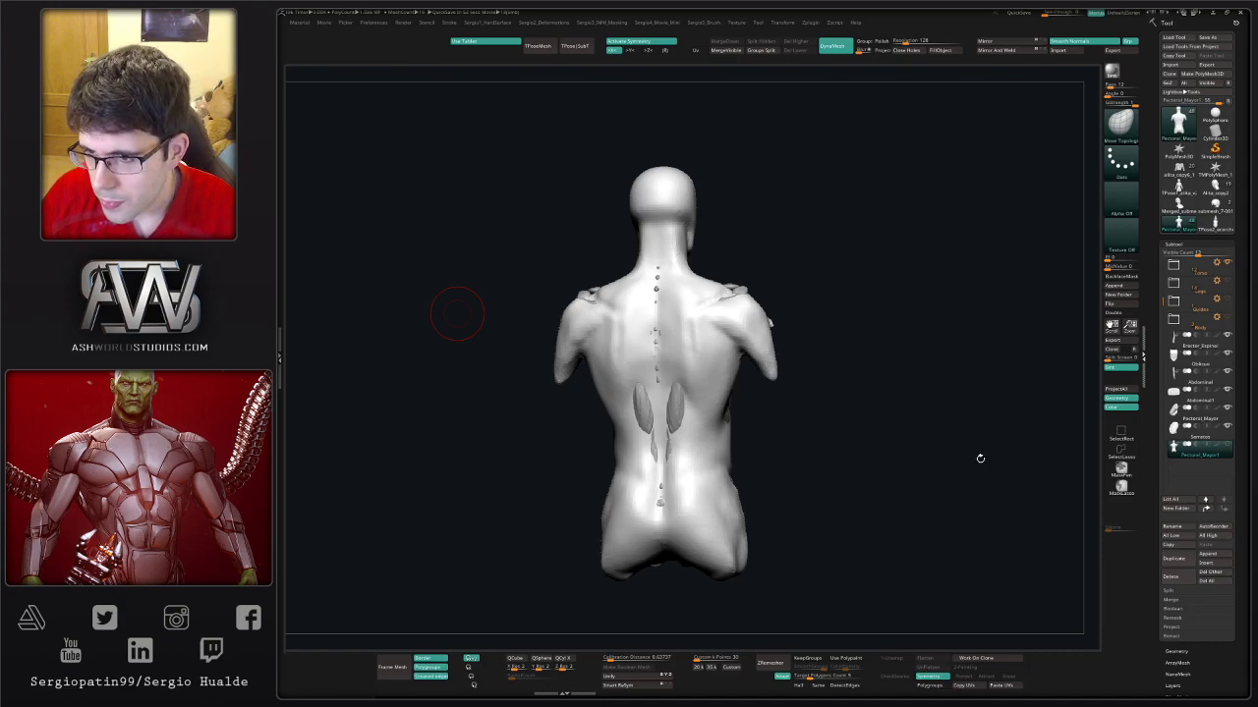
pyautogui.moveTo(932, 376); pyautogui.dragTo(925, 382)
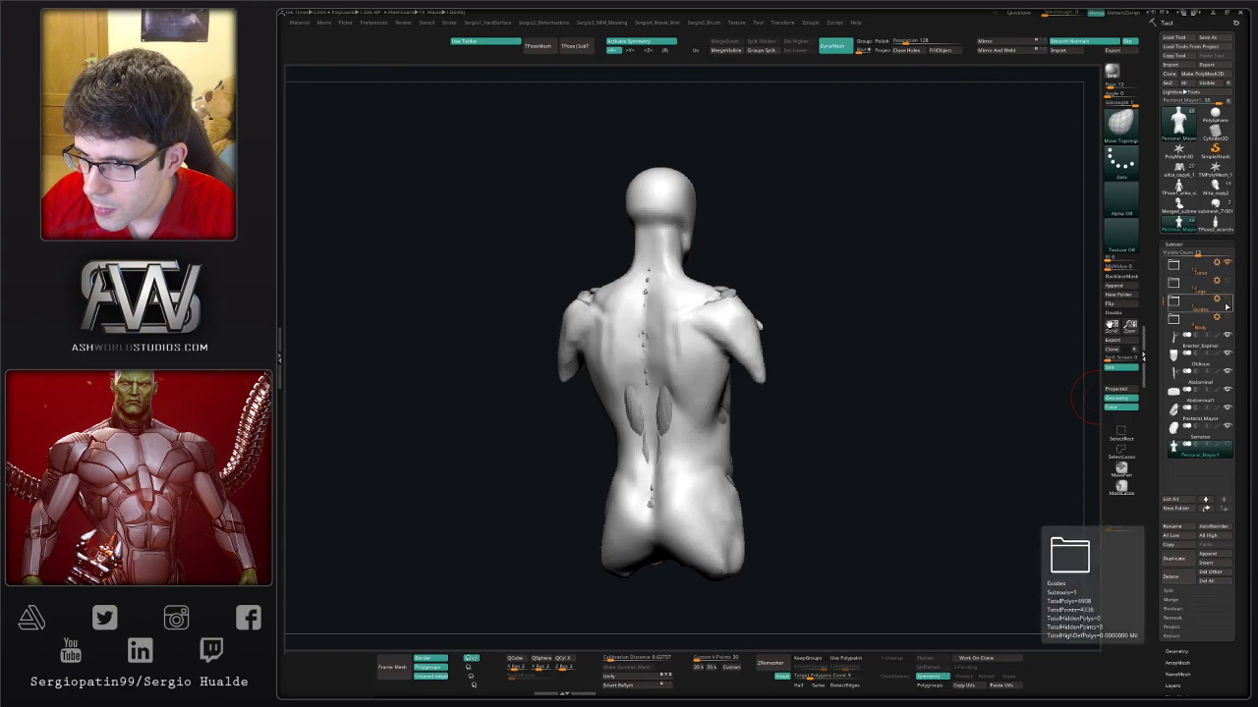
# - Collapse the Torso folder, show the arm bones, and solo the skin from behind with DamStandard
pyautogui.click(1224, 266)
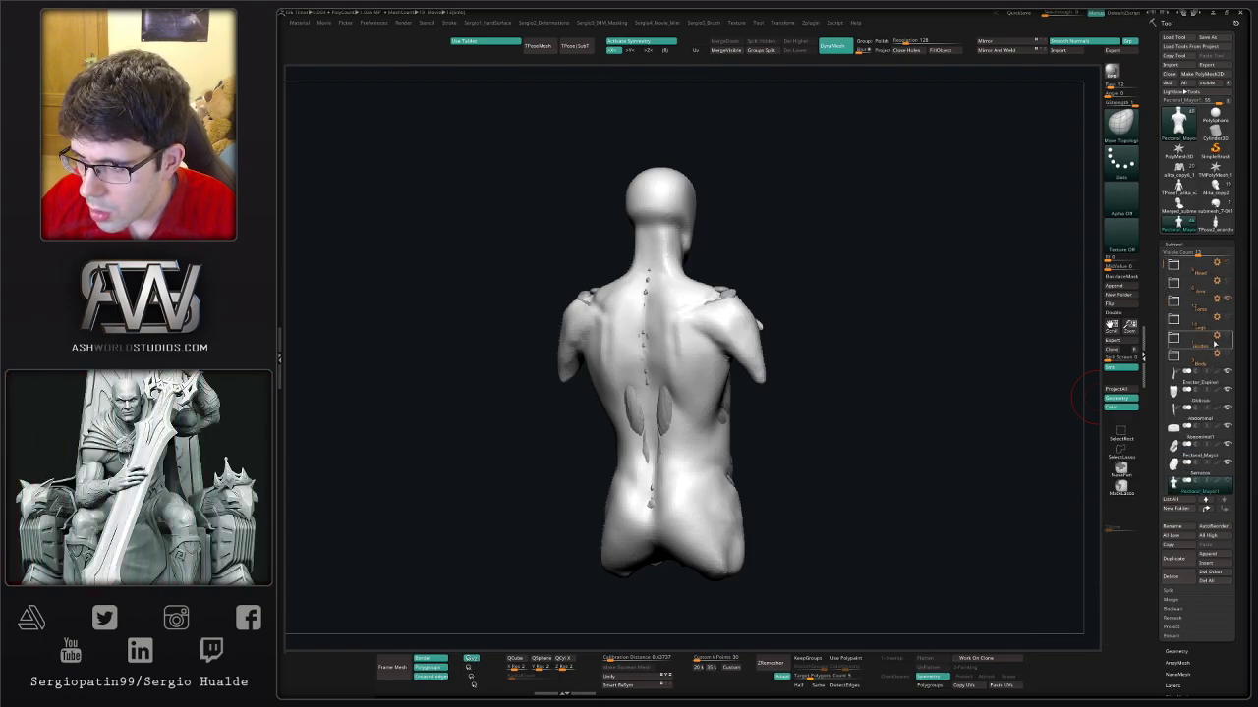
pyautogui.click(1227, 298)
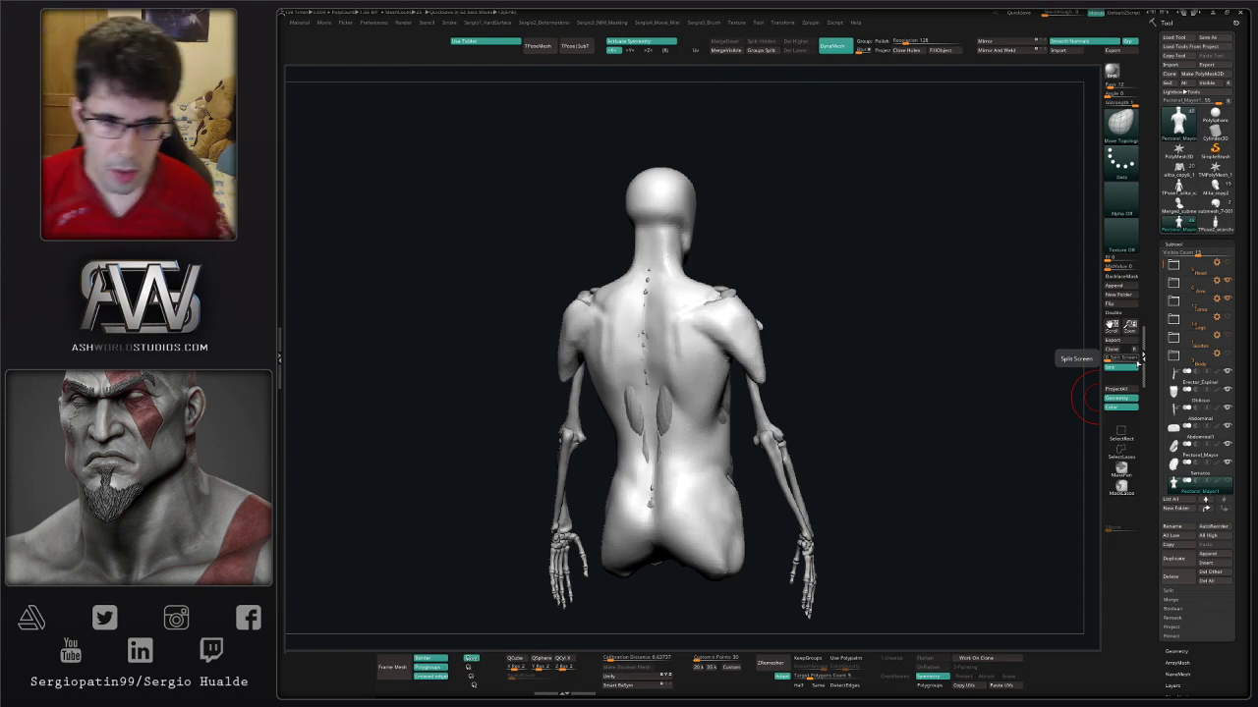
pyautogui.moveTo(856, 337); pyautogui.dragTo(655, 378)
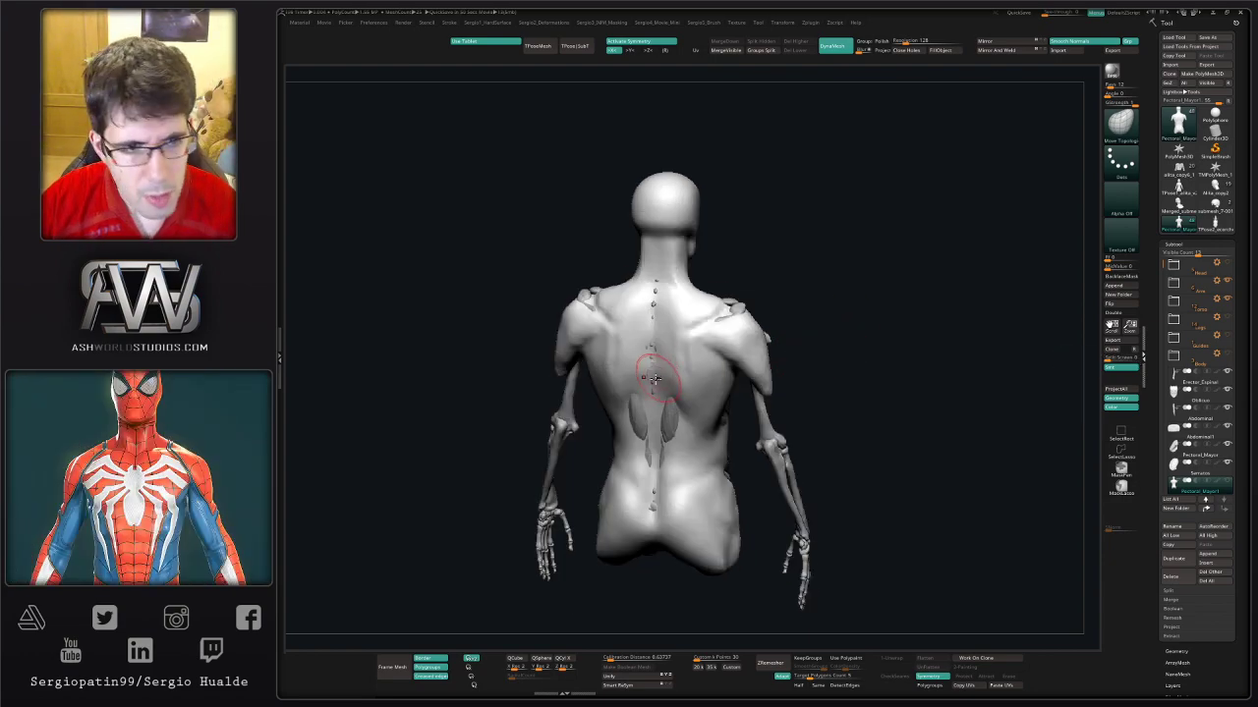
pyautogui.moveTo(640, 331)
pyautogui.mouseDown(button='right')
pyautogui.moveTo(678, 349)
pyautogui.moveTo(665, 407)
pyautogui.mouseUp(button='right')
pyautogui.press('b')
pyautogui.press('d')
pyautogui.press('s')
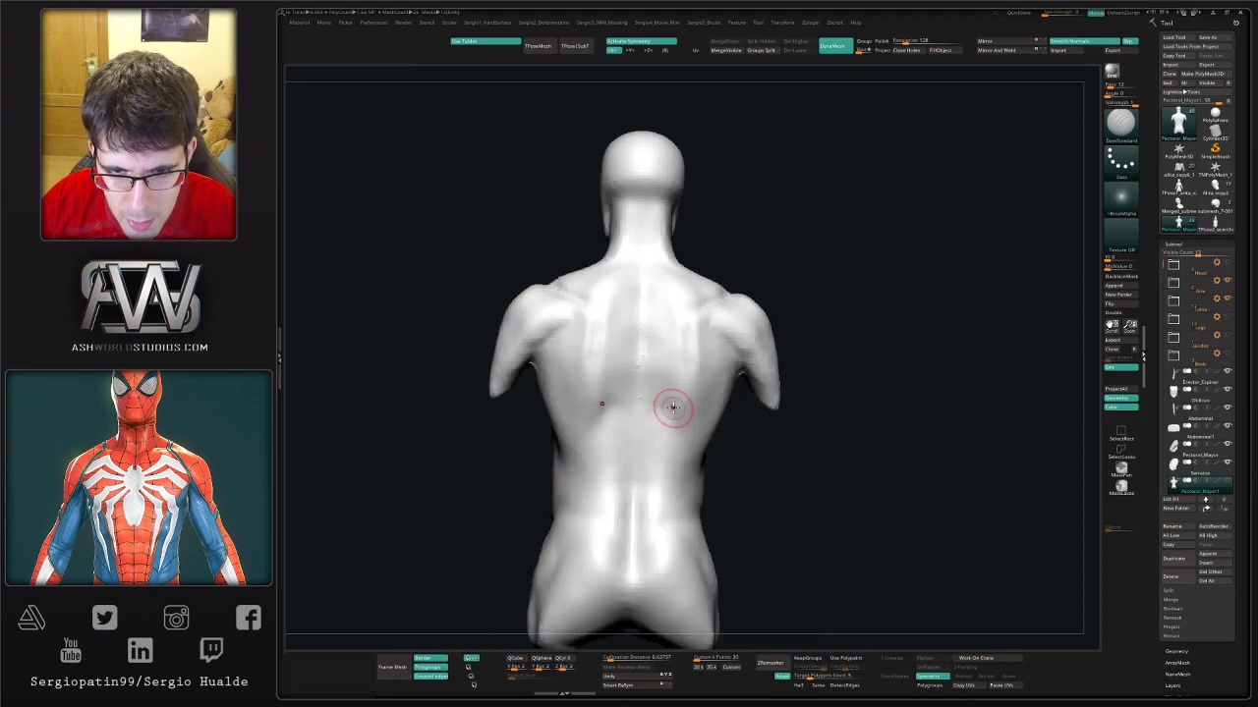
# - Check the back muscles through a transparent skin, restore it to opaque, and save the project
pyautogui.hotkey('ctrl', 'shift', 't')
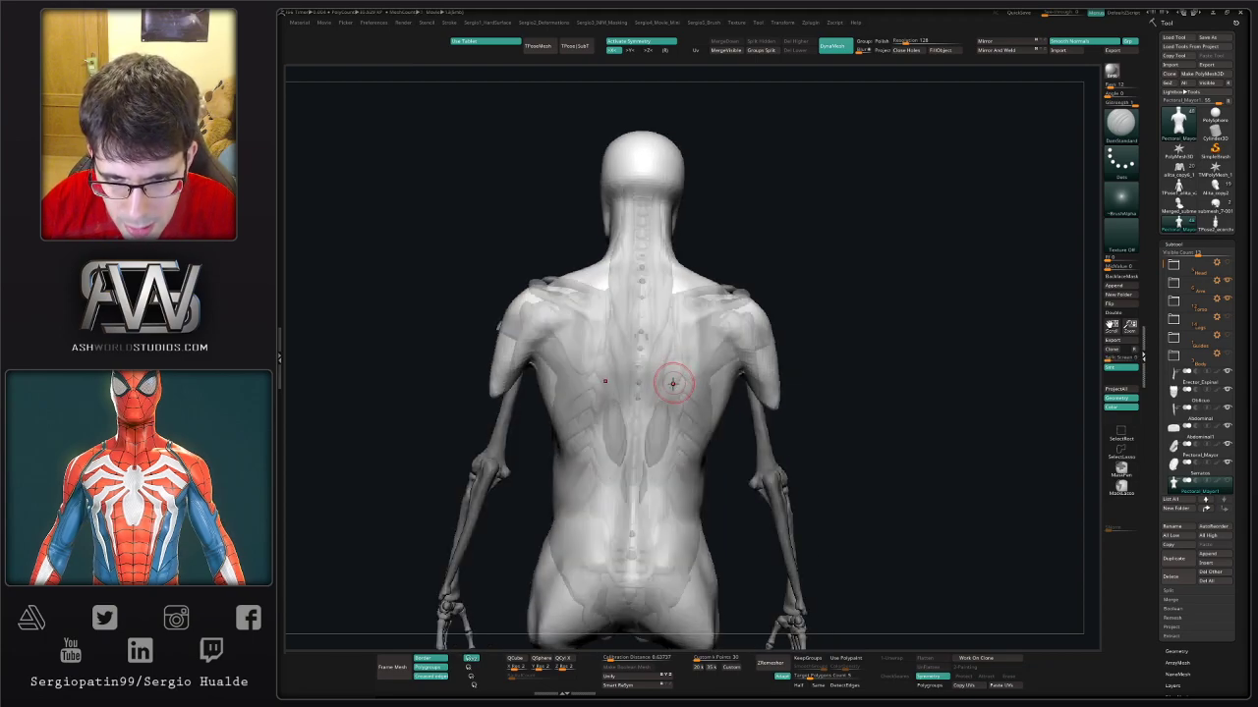
pyautogui.moveTo(673, 383); pyautogui.dragTo(665, 388, button='right')
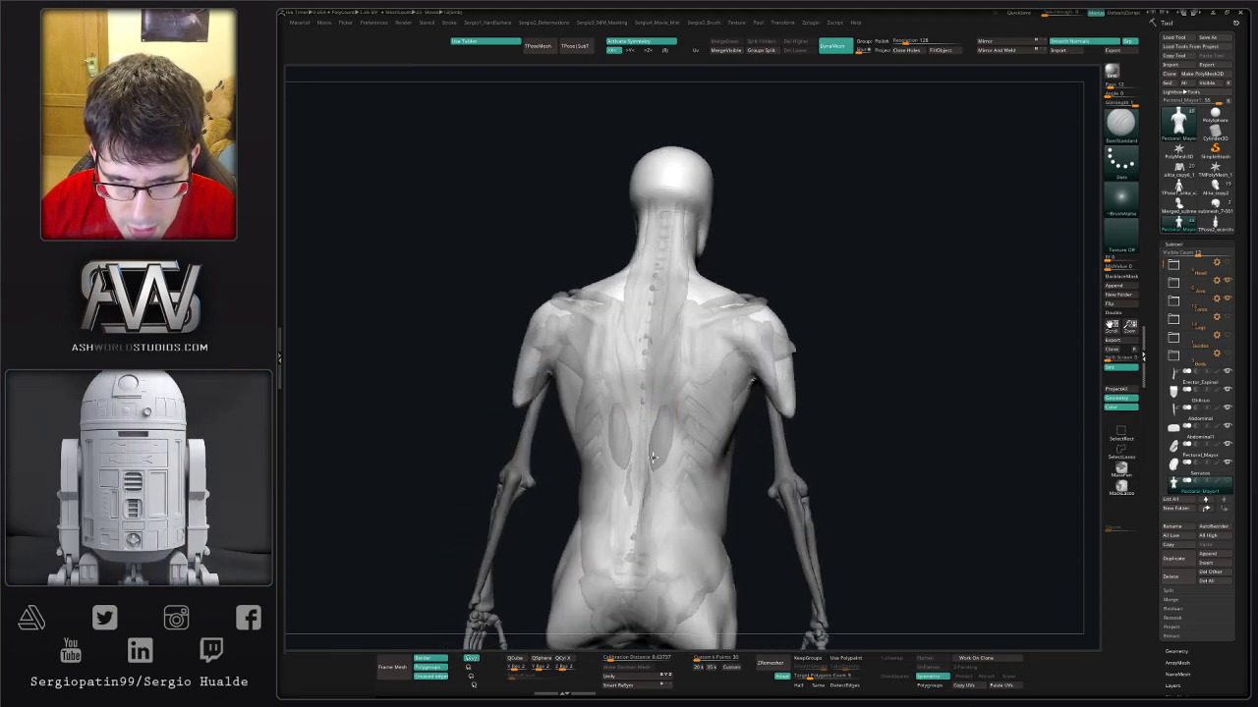
pyautogui.moveTo(651, 457)
pyautogui.mouseDown(button='right')
pyautogui.moveTo(638, 450)
pyautogui.moveTo(675, 508)
pyautogui.moveTo(664, 491)
pyautogui.mouseUp(button='right')
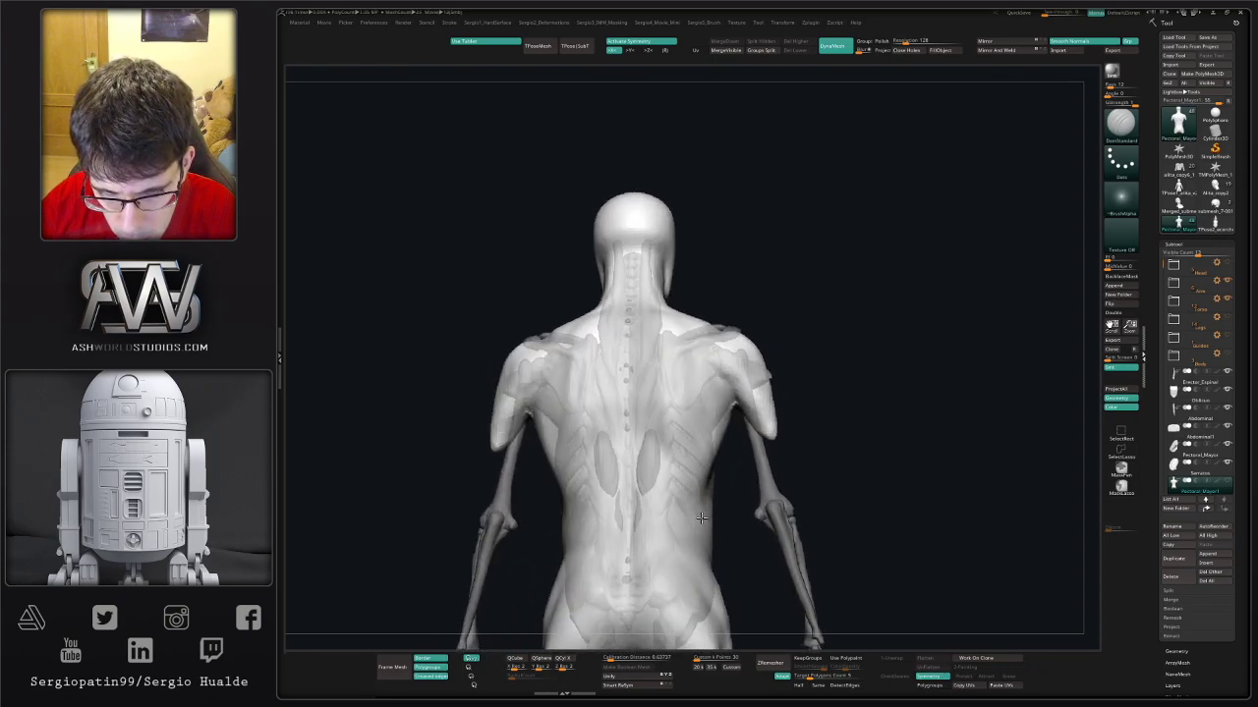
pyautogui.keyDown('alt'); pyautogui.click(632, 461); pyautogui.keyUp('alt')
pyautogui.moveTo(634, 457); pyautogui.dragTo(648, 434, button='right')
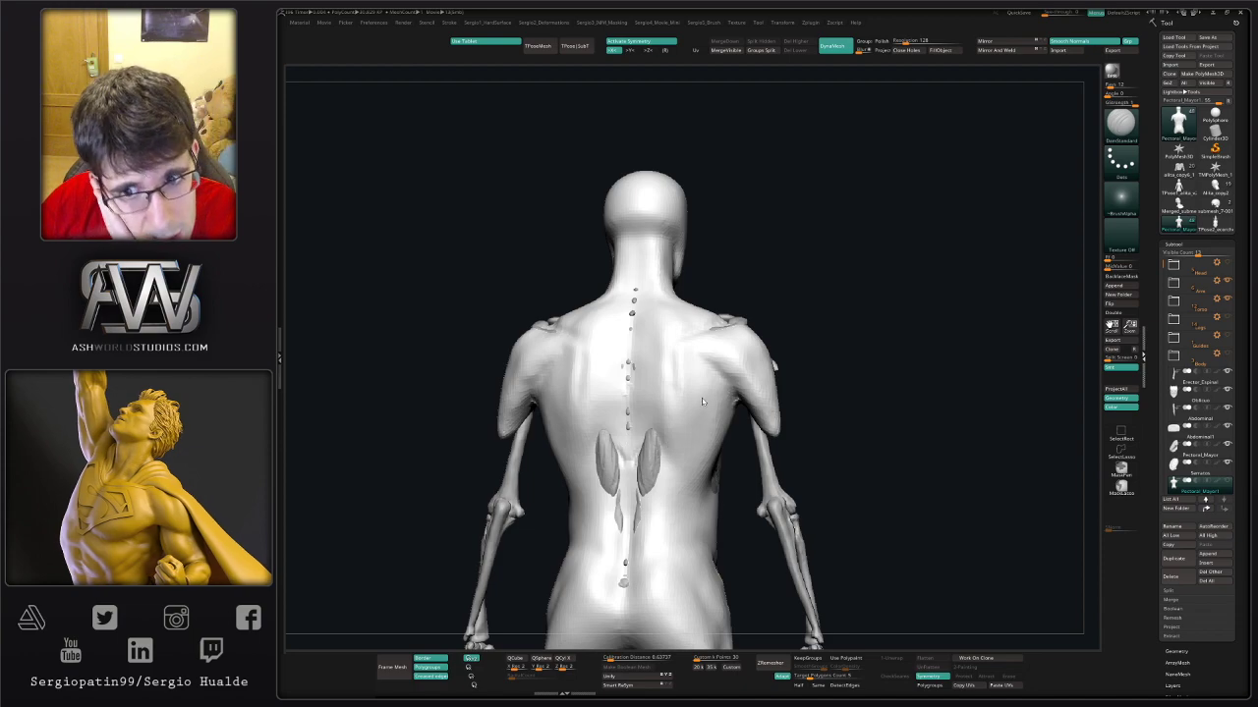
pyautogui.hotkey('ctrl', 's')
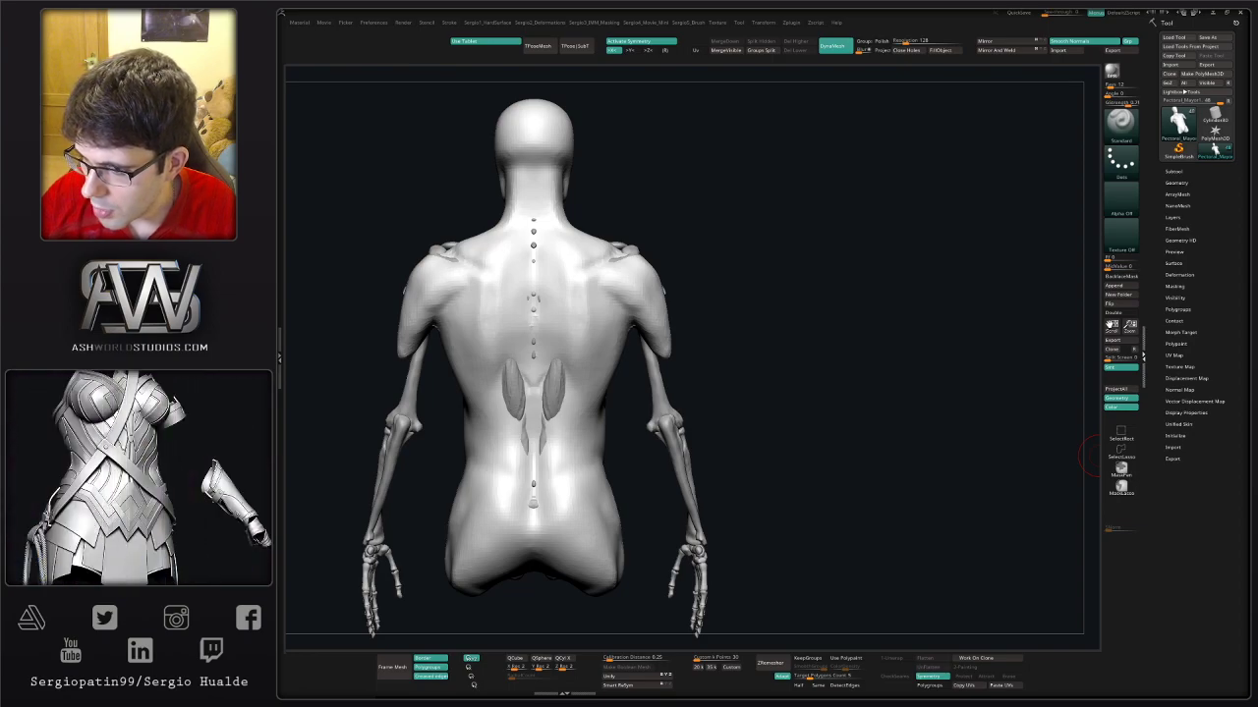
# - At the skin's highest subdivision, mask both shoulder blades and set the brush alpha to Off
pyautogui.moveTo(887, 409); pyautogui.dragTo(868, 411)
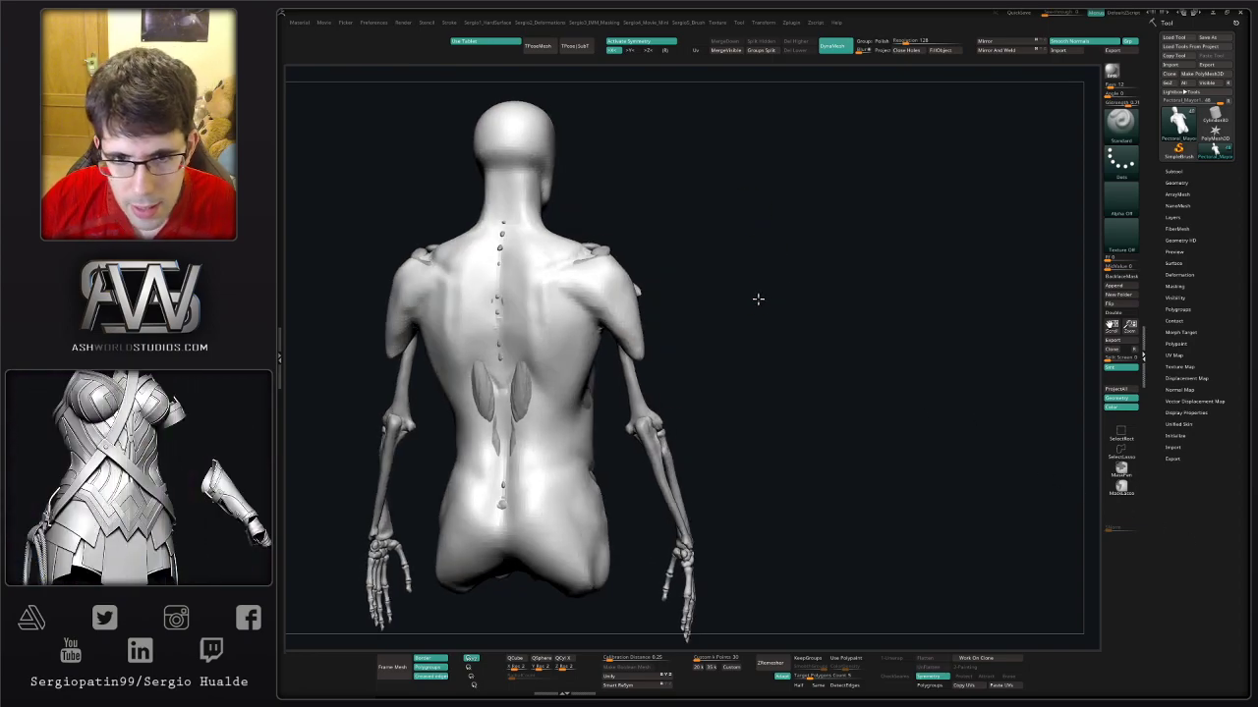
pyautogui.moveTo(758, 298); pyautogui.dragTo(473, 452)
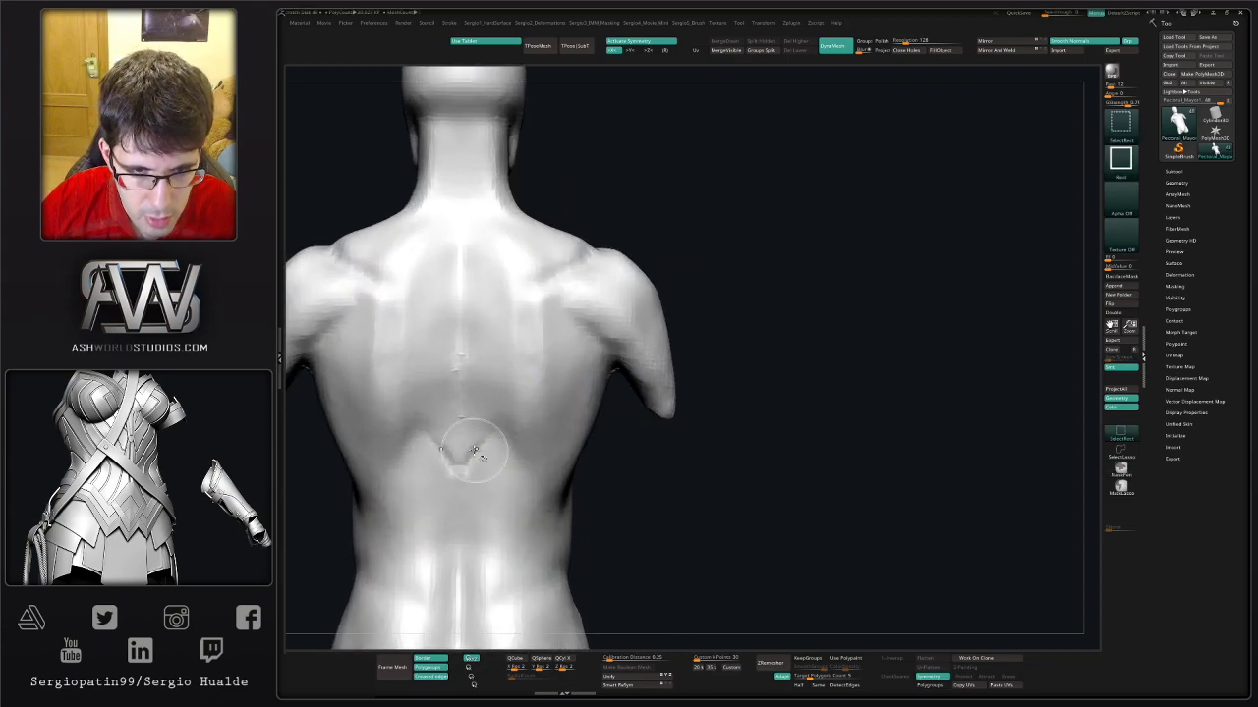
pyautogui.hotkey('shift', 'd')
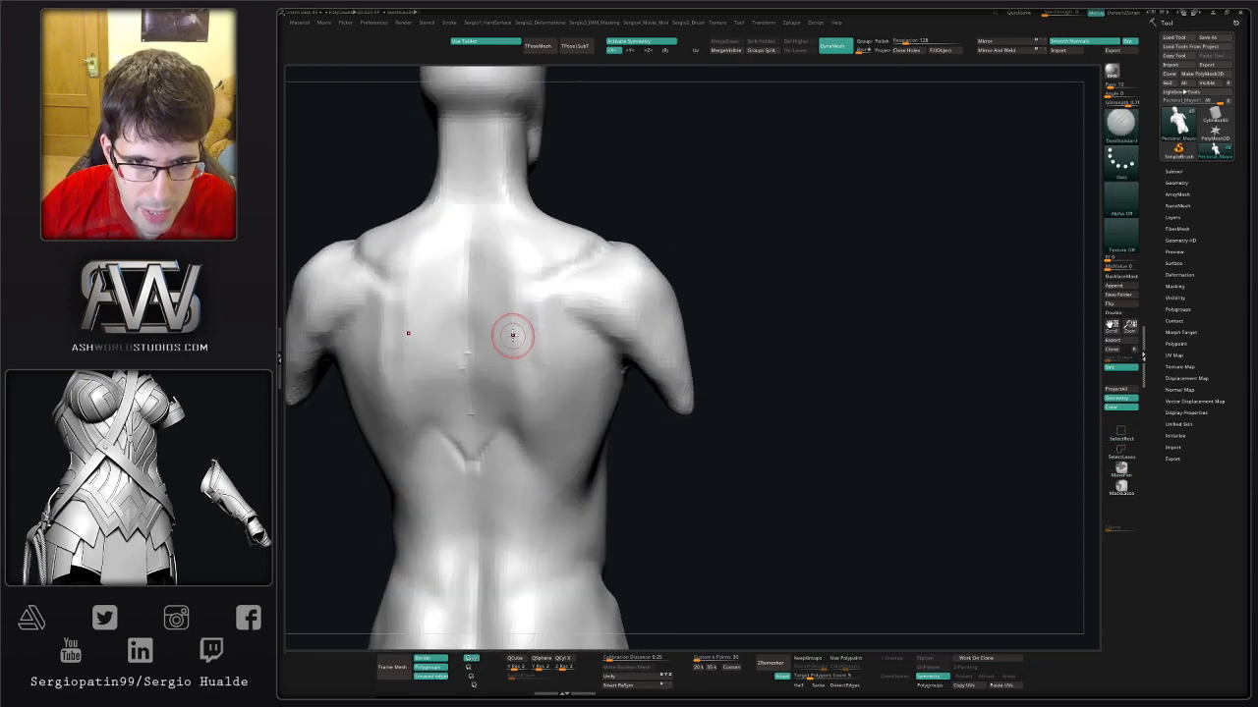
pyautogui.hotkey('alt', 's')
pyautogui.press('d')
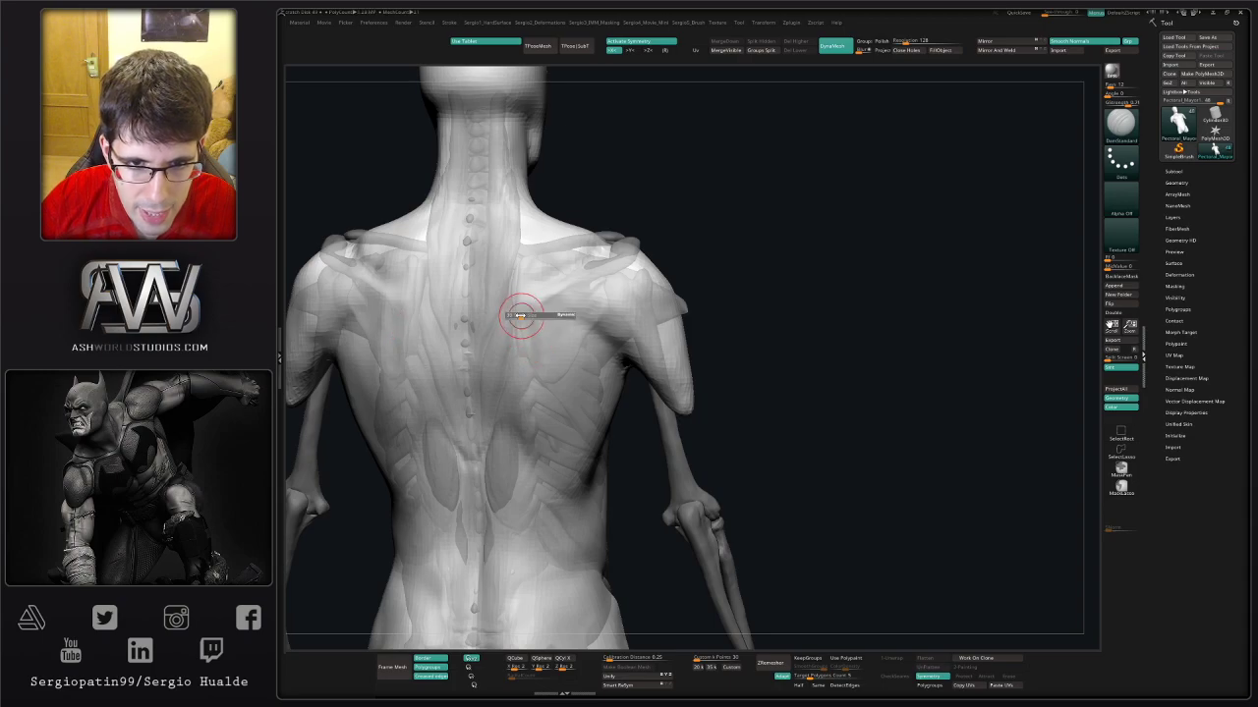
pyautogui.keyDown('ctrl'); pyautogui.moveTo(536, 293); pyautogui.dragTo(567, 274); pyautogui.keyUp('ctrl')
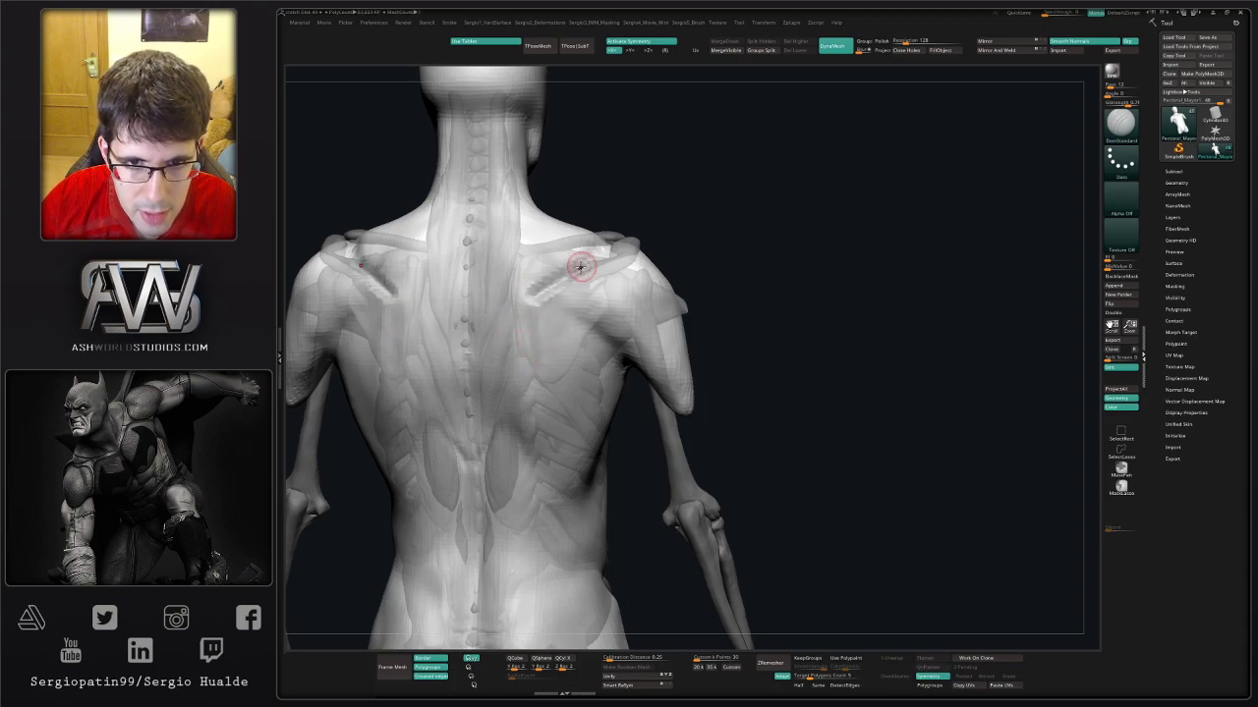
pyautogui.click(1120, 202)
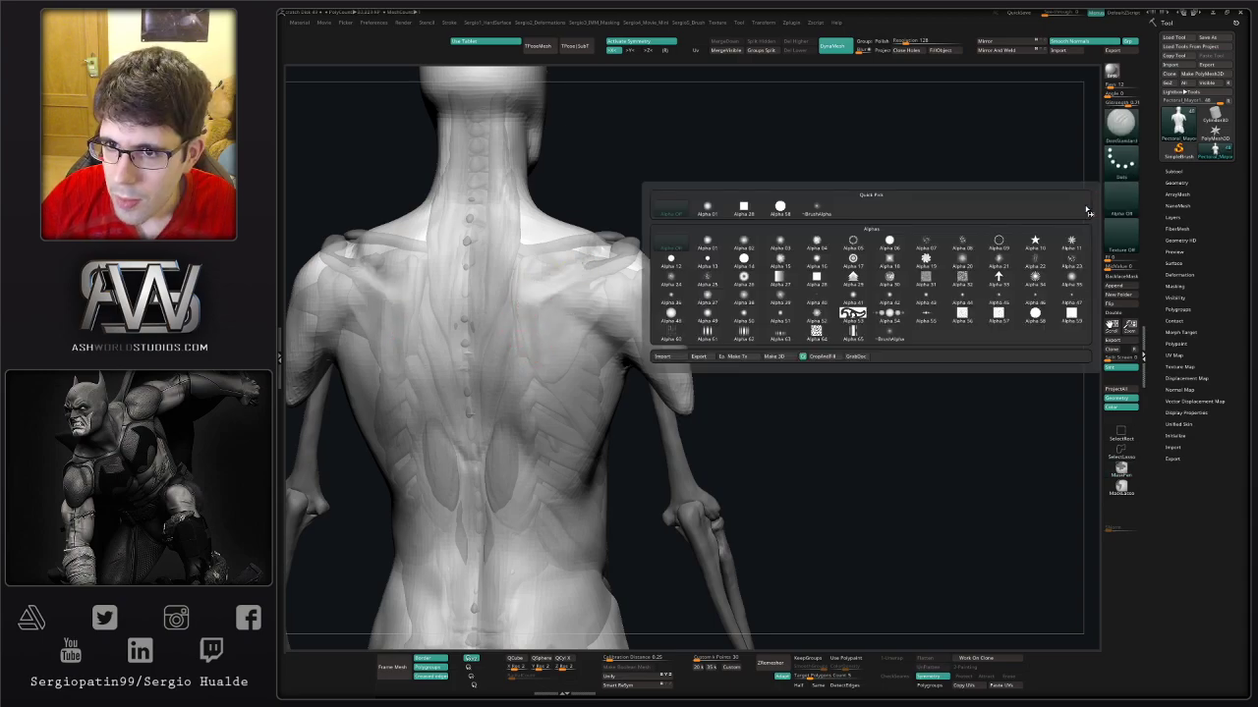
pyautogui.click(802, 210)
pyautogui.click(1120, 202)
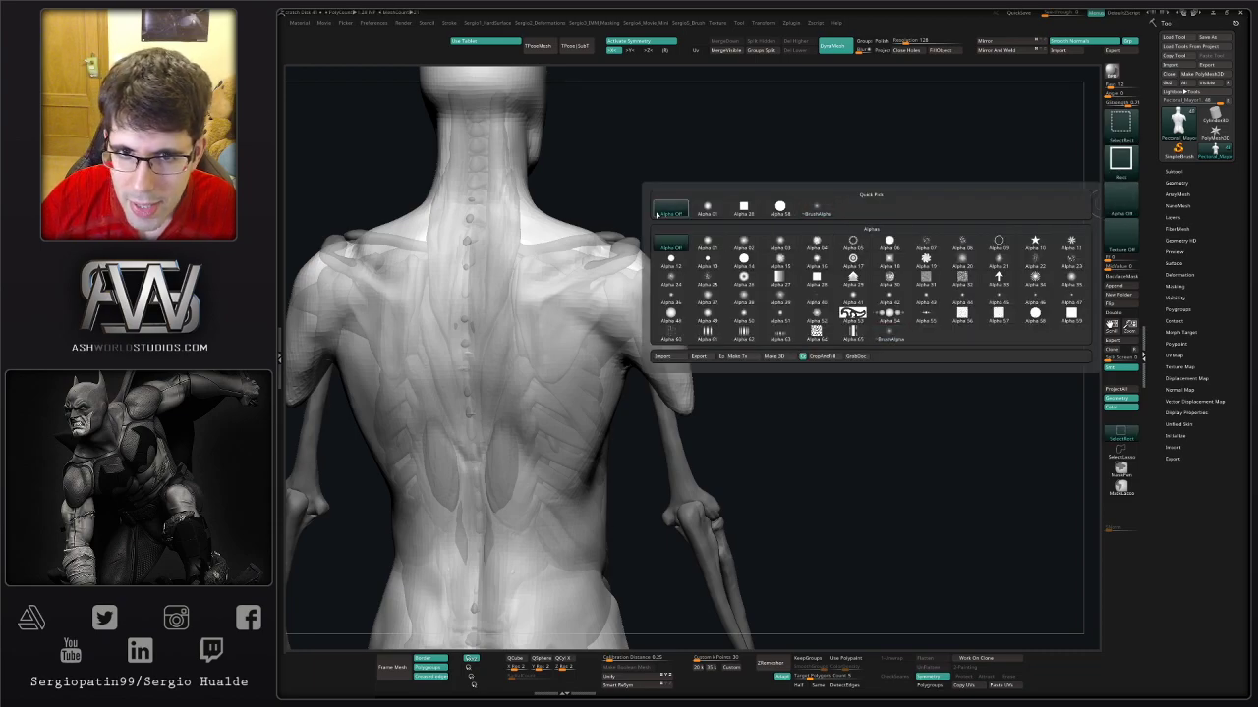
pyautogui.click(657, 214)
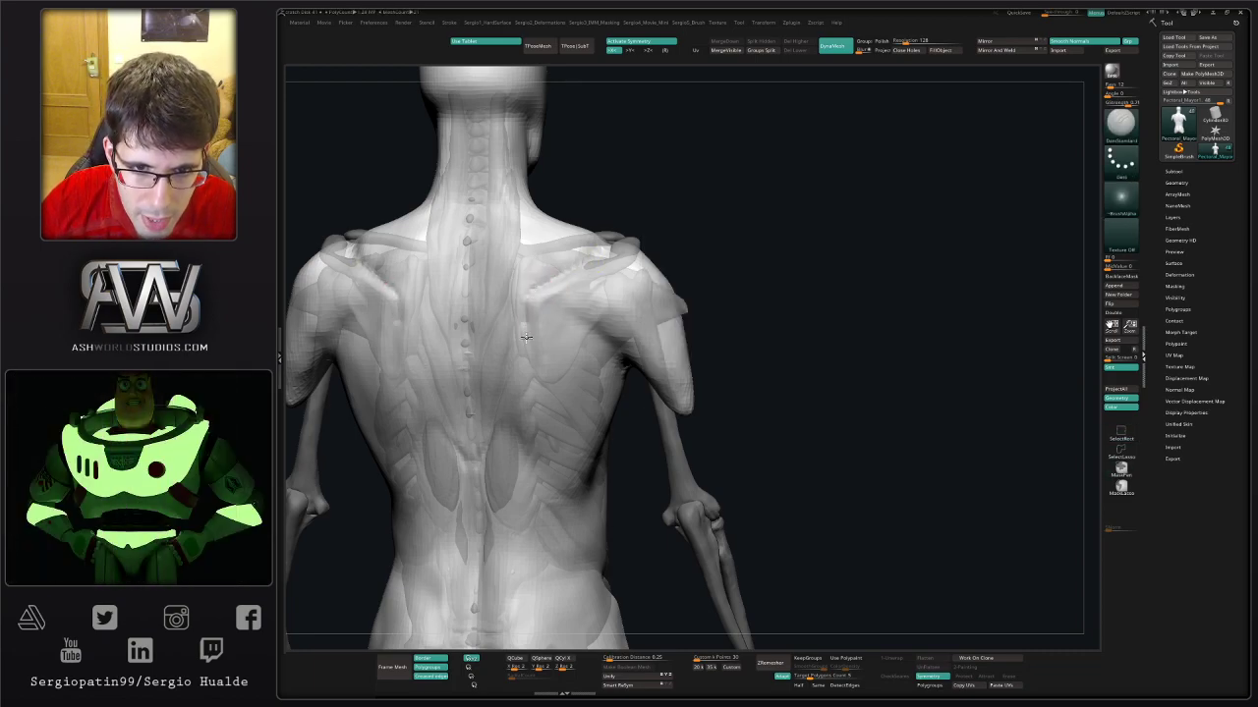
# - Orbit around the torso to check the shoulder-blade mask from the front and back
pyautogui.moveTo(521, 356); pyautogui.dragTo(520, 357, button='right')
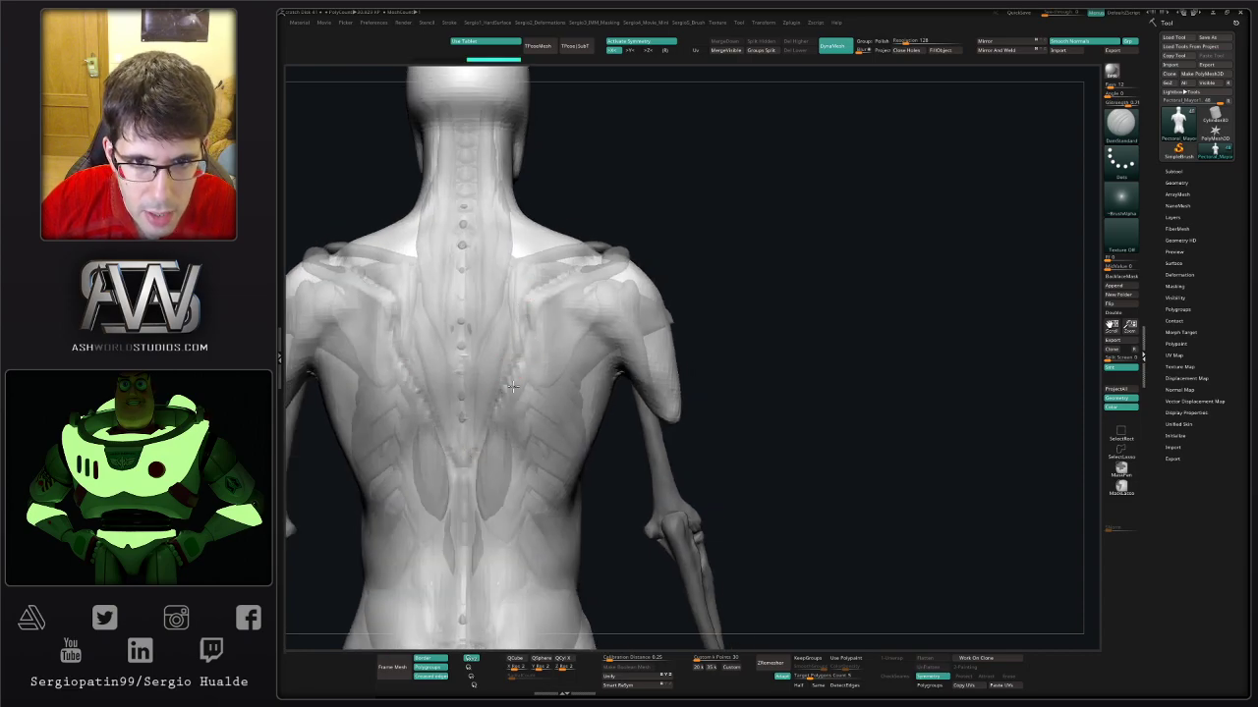
pyautogui.moveTo(511, 386)
pyautogui.mouseDown(button='right')
pyautogui.moveTo(547, 374)
pyautogui.moveTo(556, 342)
pyautogui.mouseUp(button='right')
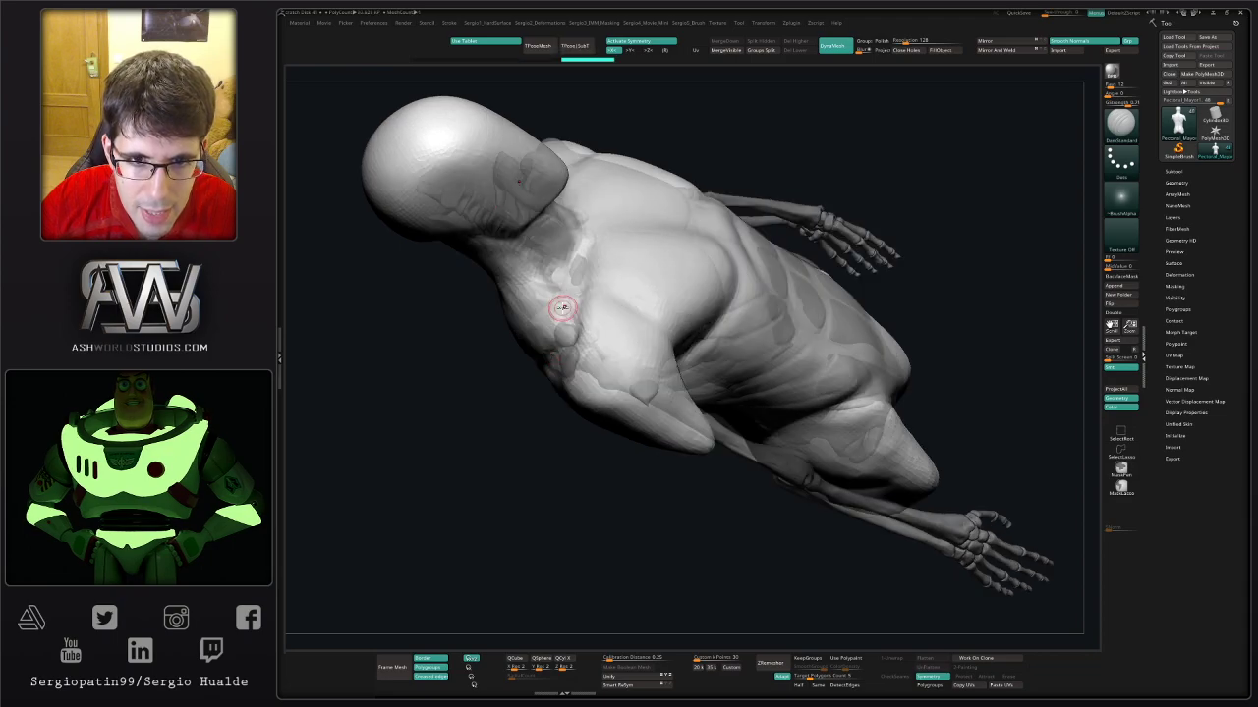
pyautogui.moveTo(561, 295)
pyautogui.mouseDown(button='right')
pyautogui.moveTo(615, 242)
pyautogui.moveTo(629, 296)
pyautogui.moveTo(677, 325)
pyautogui.mouseUp(button='right')
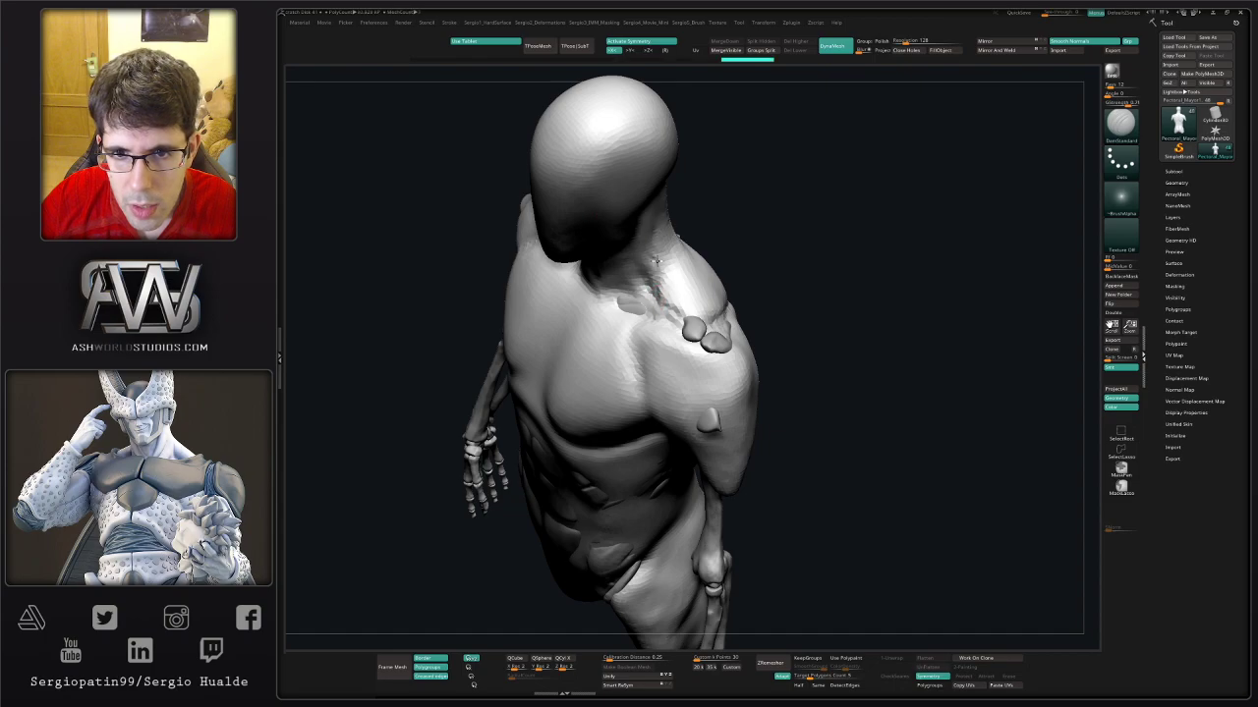
pyautogui.moveTo(655, 280); pyautogui.dragTo(653, 257, button='right')
pyautogui.moveTo(651, 174); pyautogui.dragTo(650, 226, button='right')
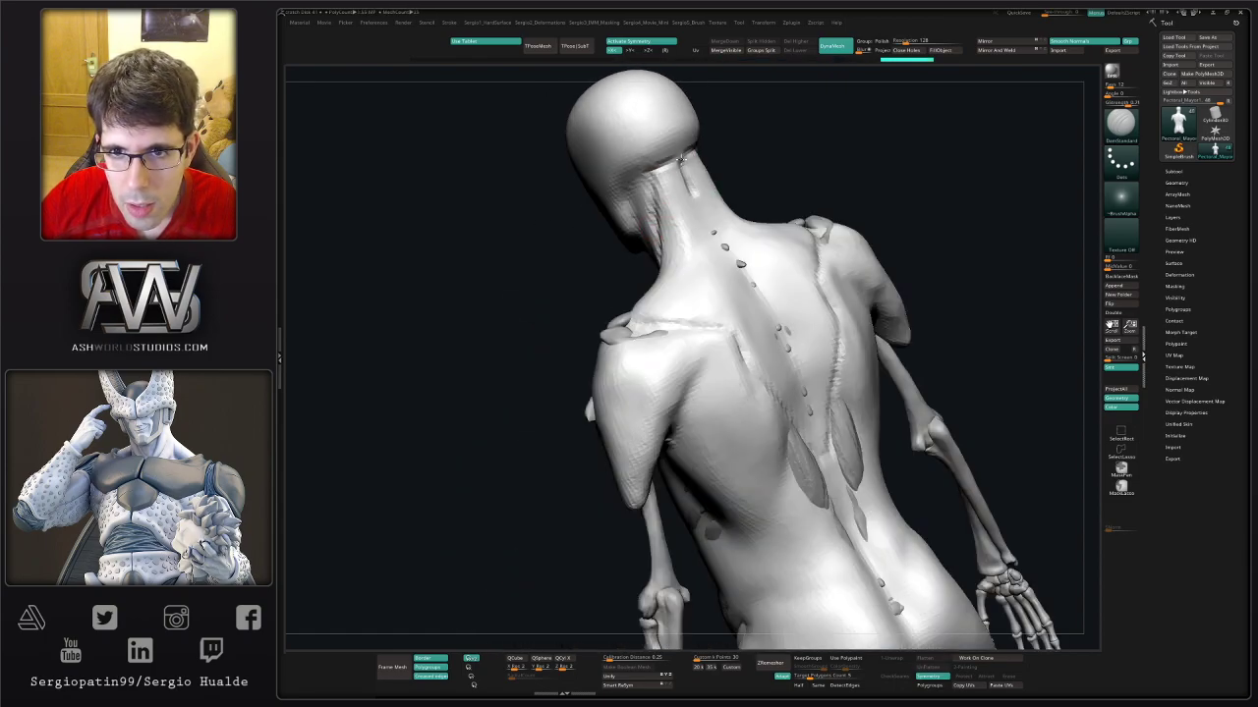
pyautogui.moveTo(680, 159)
pyautogui.mouseDown(button='right')
pyautogui.moveTo(686, 285)
pyautogui.moveTo(550, 290)
pyautogui.mouseUp(button='right')
# - Rename the Pectoral_Mayor1 subtool to Trapecio
pyautogui.click(1174, 171)
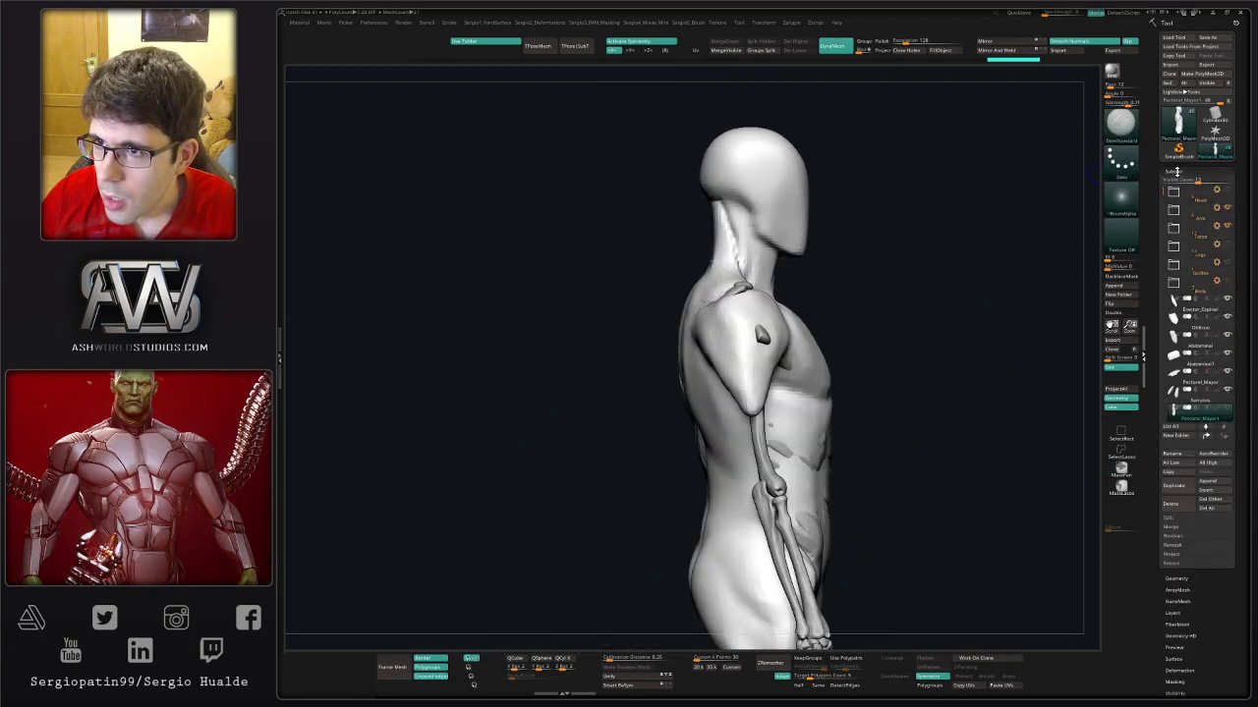
pyautogui.moveTo(765, 300)
pyautogui.keyDown('alt'); pyautogui.mouseDown(button='right')
pyautogui.moveTo(706, 329)
pyautogui.moveTo(625, 335)
pyautogui.mouseUp(button='right'); pyautogui.keyUp('alt')
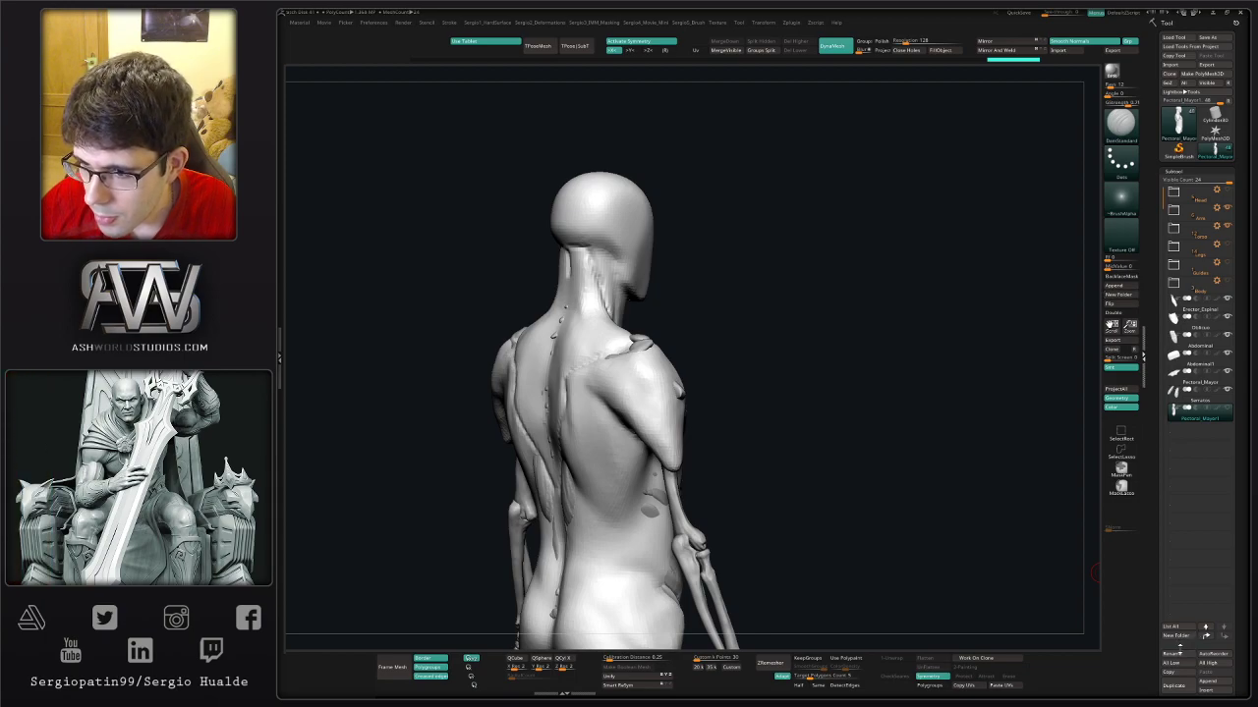
pyautogui.click(1171, 654)
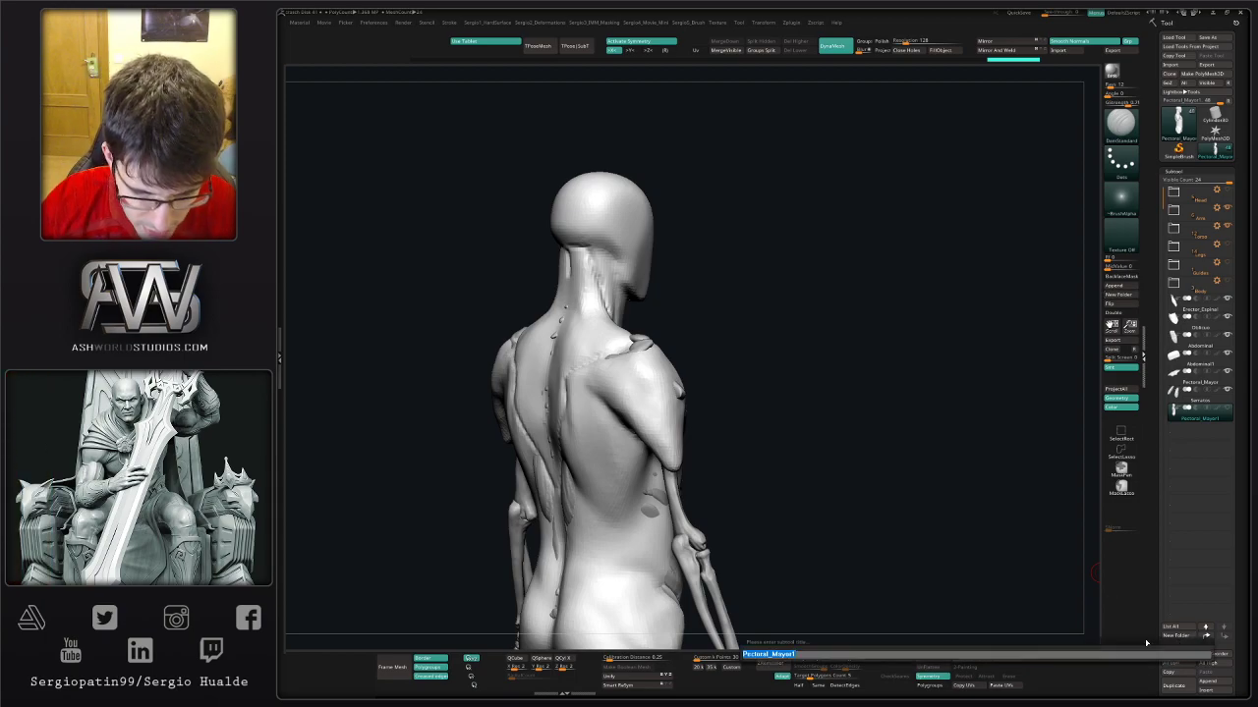
pyautogui.press('BackSpace')
pyautogui.write('Trapecio')
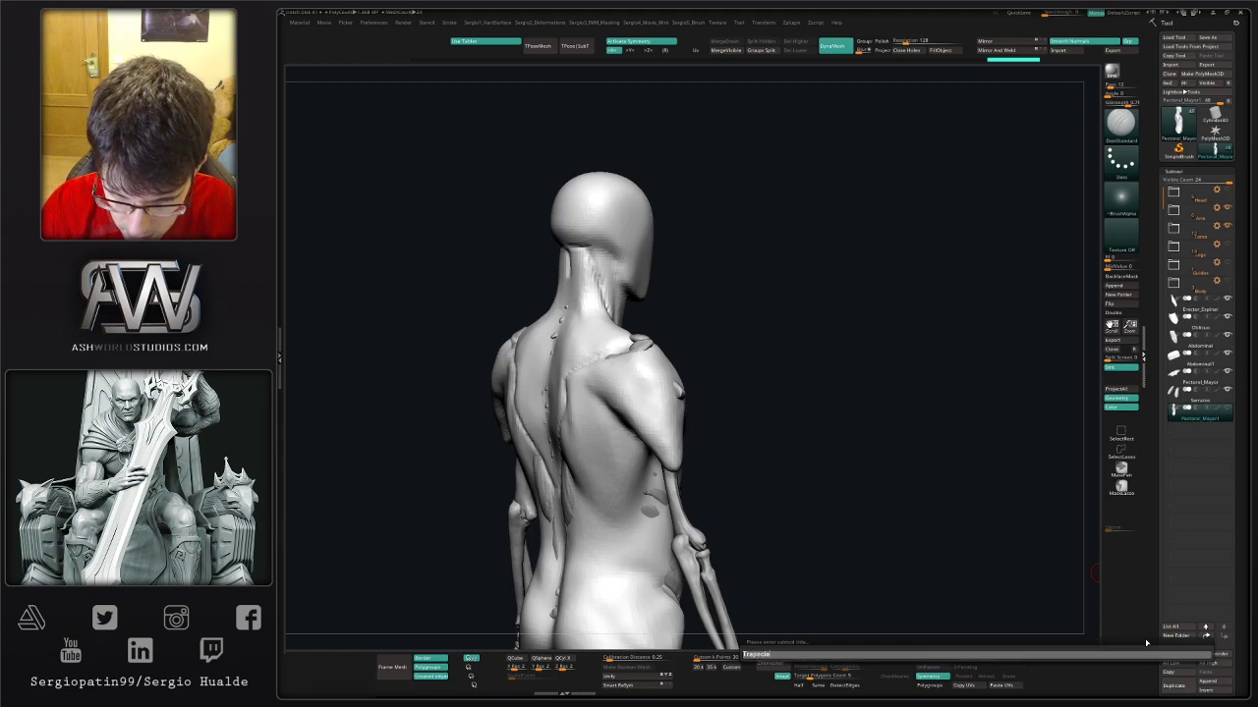
pyautogui.press('Return')
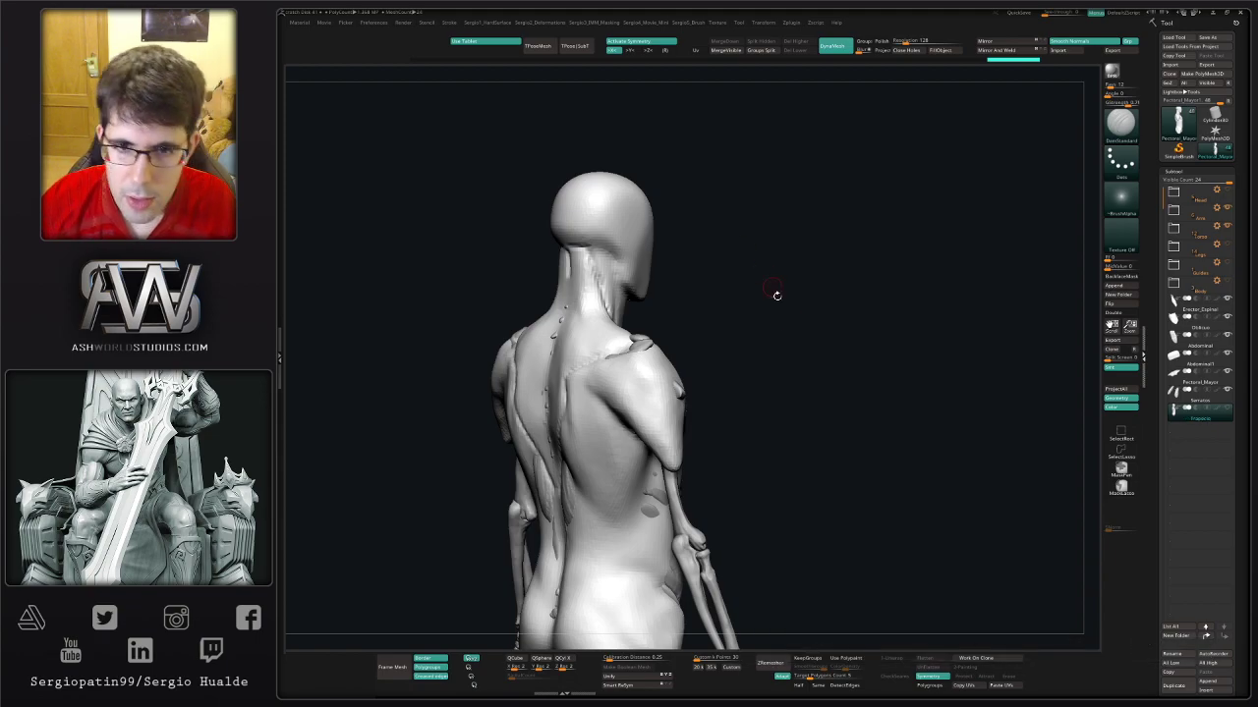
# - Lasso-hide the head and the shoulder areas of the Trapecio mesh from the back
pyautogui.moveTo(775, 292)
pyautogui.mouseDown()
pyautogui.moveTo(764, 325)
pyautogui.moveTo(767, 294)
pyautogui.moveTo(625, 354)
pyautogui.mouseUp()
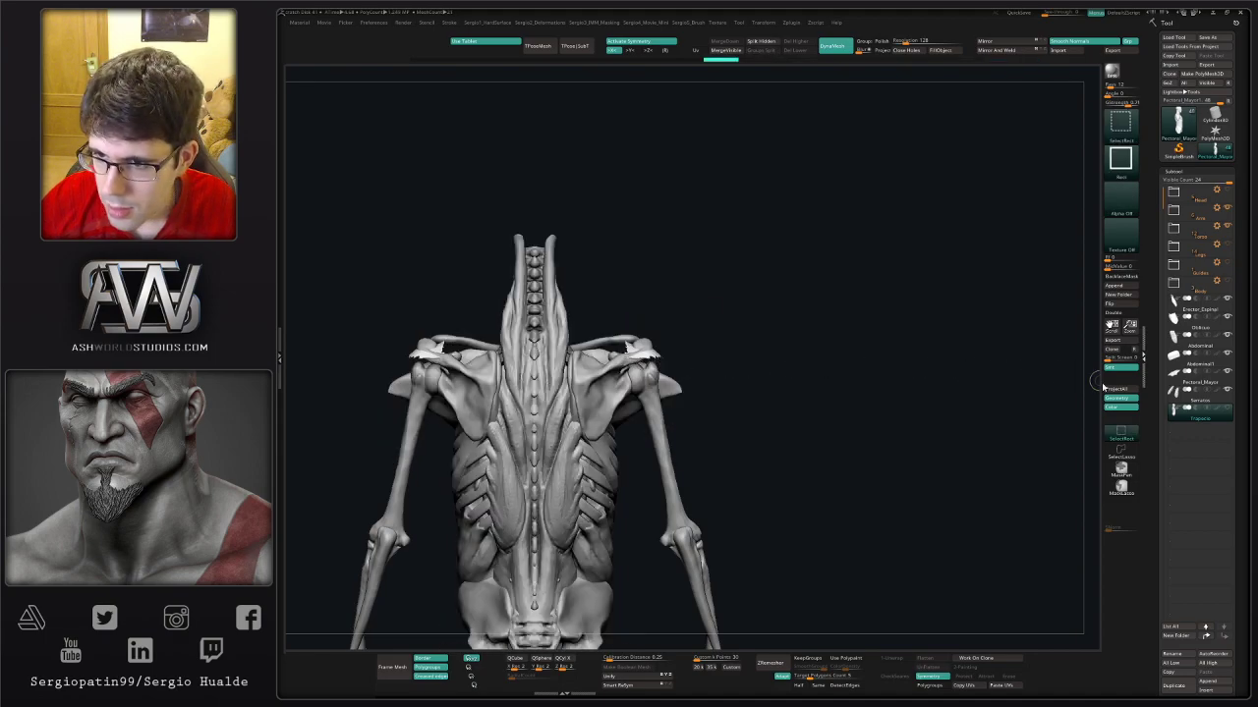
pyautogui.keyDown('ctrl'); pyautogui.keyDown('shift'); pyautogui.click(764, 391); pyautogui.keyUp('shift'); pyautogui.keyUp('ctrl')
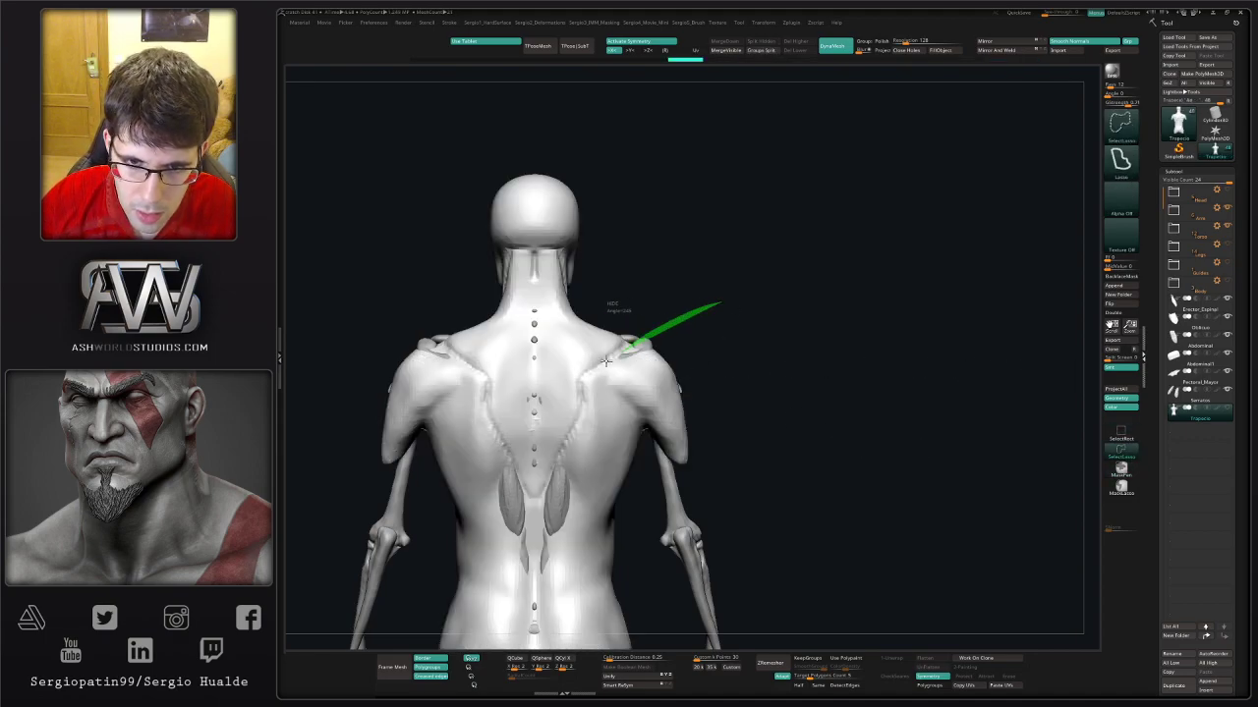
pyautogui.moveTo(606, 360)
pyautogui.keyDown('ctrl'); pyautogui.keyDown('alt'); pyautogui.keyDown('shift'); pyautogui.mouseDown()
pyautogui.moveTo(576, 379)
pyautogui.moveTo(547, 435)
pyautogui.moveTo(519, 533)
pyautogui.moveTo(805, 244)
pyautogui.moveTo(789, 373)
pyautogui.moveTo(747, 364)
pyautogui.moveTo(728, 344)
pyautogui.mouseUp(); pyautogui.keyUp('shift'); pyautogui.keyUp('alt'); pyautogui.keyUp('ctrl')
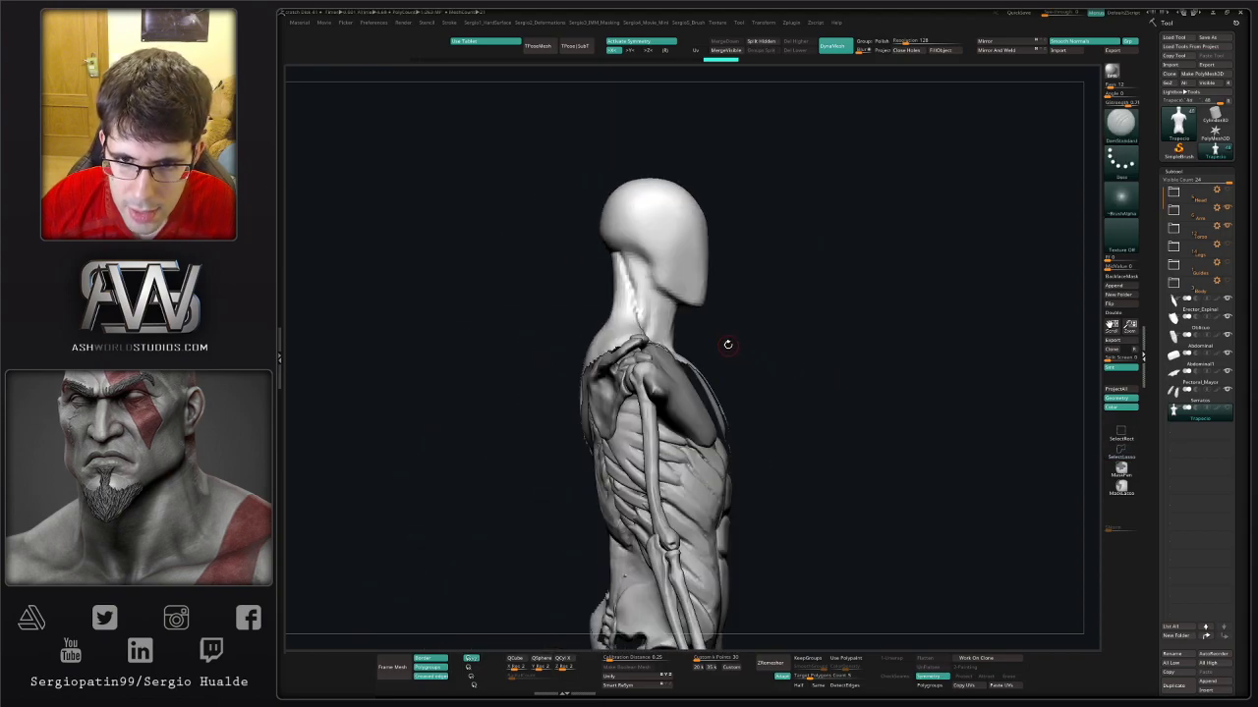
pyautogui.moveTo(762, 285)
pyautogui.keyDown('ctrl'); pyautogui.keyDown('alt'); pyautogui.keyDown('shift'); pyautogui.mouseDown()
pyautogui.moveTo(635, 132)
pyautogui.moveTo(580, 249)
pyautogui.moveTo(823, 242)
pyautogui.mouseUp(); pyautogui.keyUp('shift'); pyautogui.keyUp('alt'); pyautogui.keyUp('ctrl')
pyautogui.moveTo(802, 328)
pyautogui.mouseDown()
pyautogui.moveTo(747, 323)
pyautogui.moveTo(651, 251)
pyautogui.moveTo(776, 338)
pyautogui.moveTo(767, 387)
pyautogui.moveTo(773, 272)
pyautogui.moveTo(716, 433)
pyautogui.moveTo(789, 377)
pyautogui.moveTo(853, 597)
pyautogui.moveTo(824, 619)
pyautogui.mouseUp()
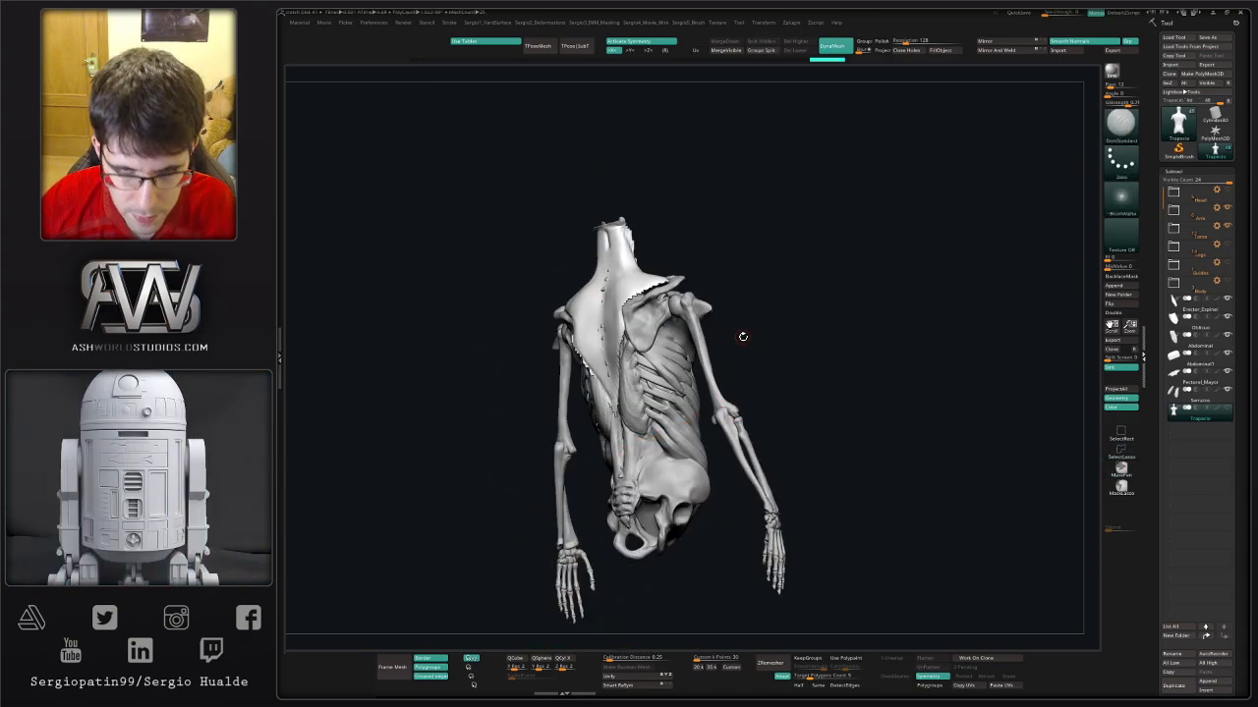
# - Raise Polish and apply Panel Loops to turn the visible Trapecio mesh into a thick shell
pyautogui.scroll(5, 649, 423)
pyautogui.press('h')
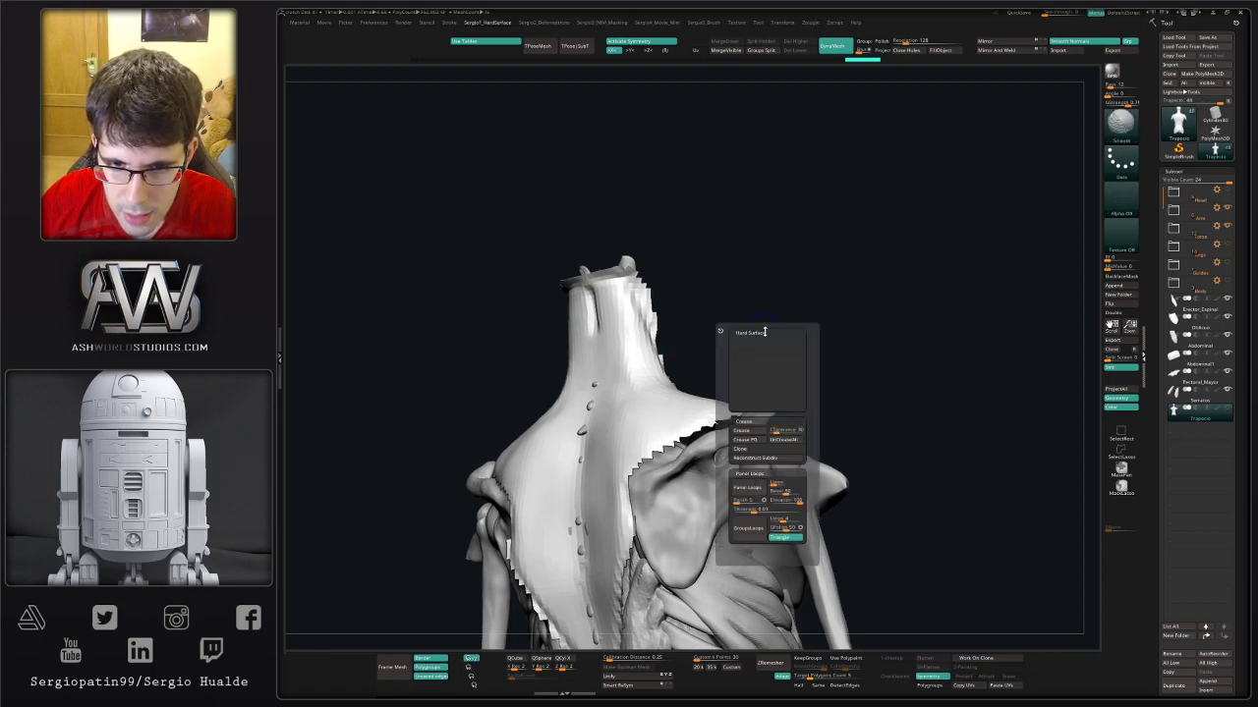
pyautogui.moveTo(763, 501); pyautogui.dragTo(776, 500)
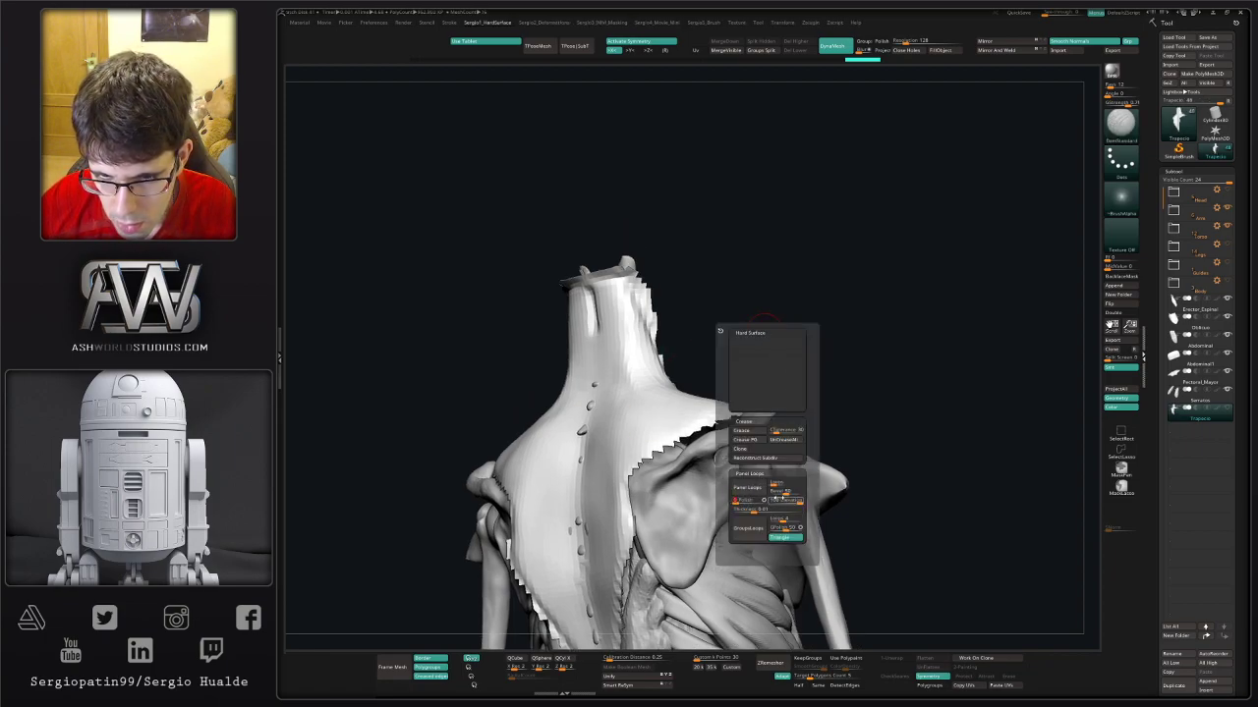
pyautogui.click(747, 487)
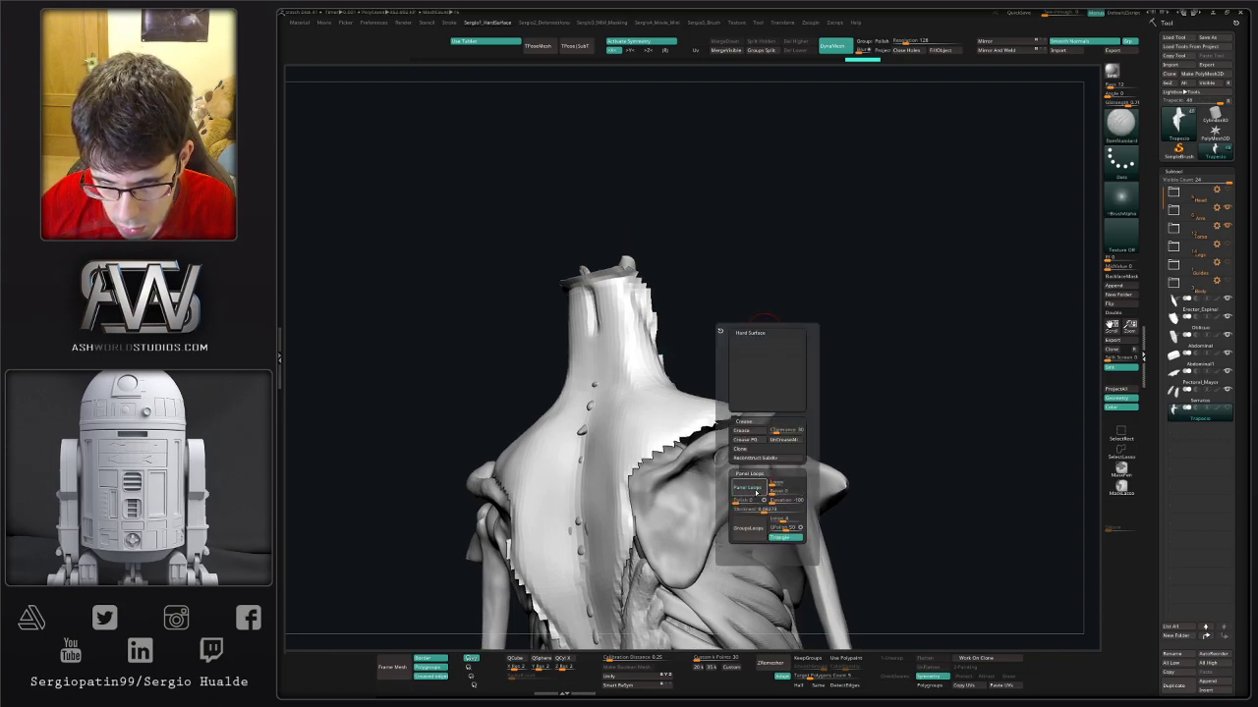
pyautogui.moveTo(666, 508)
pyautogui.mouseDown(button='right')
pyautogui.moveTo(681, 468)
pyautogui.moveTo(772, 365)
pyautogui.moveTo(827, 351)
pyautogui.mouseUp(button='right')
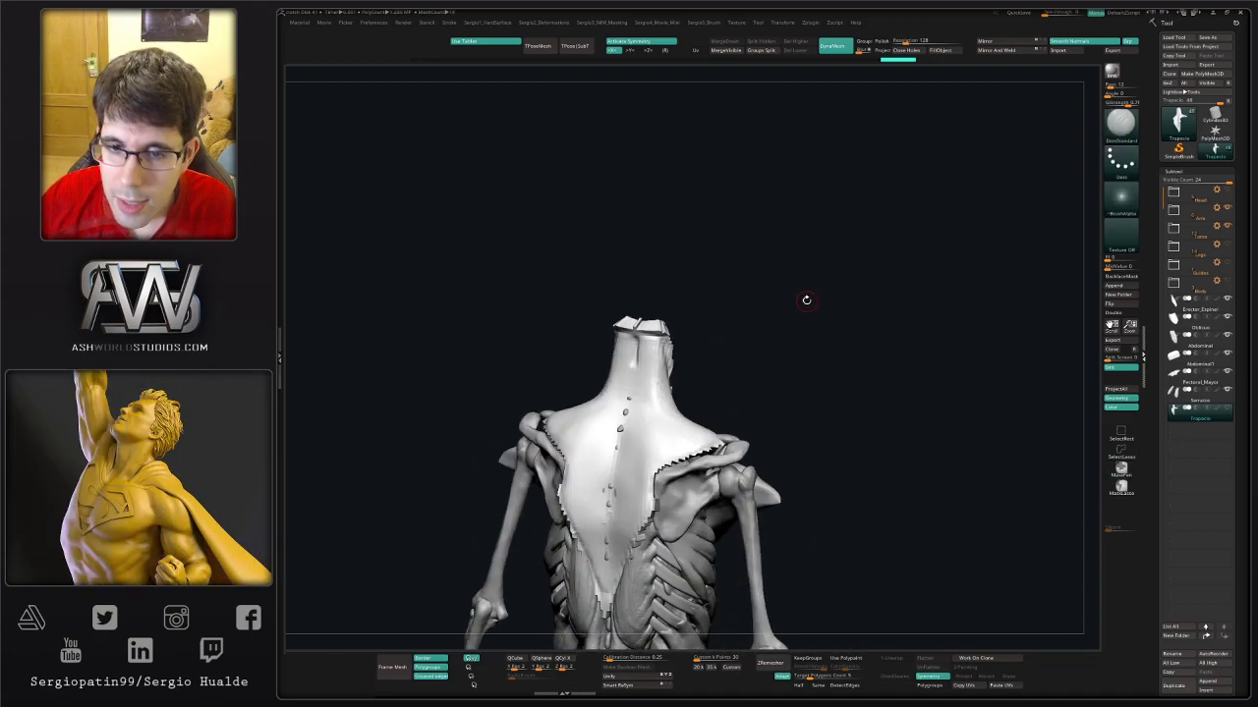
# - Smooth the jagged neck and trapezius edges, then sculpt down the back to raise the vertebra bumps
pyautogui.keyDown('shift'); pyautogui.moveTo(688, 417); pyautogui.dragTo(747, 452); pyautogui.keyUp('shift')
pyautogui.keyDown('shift'); pyautogui.moveTo(619, 324); pyautogui.dragTo(669, 336); pyautogui.keyUp('shift')
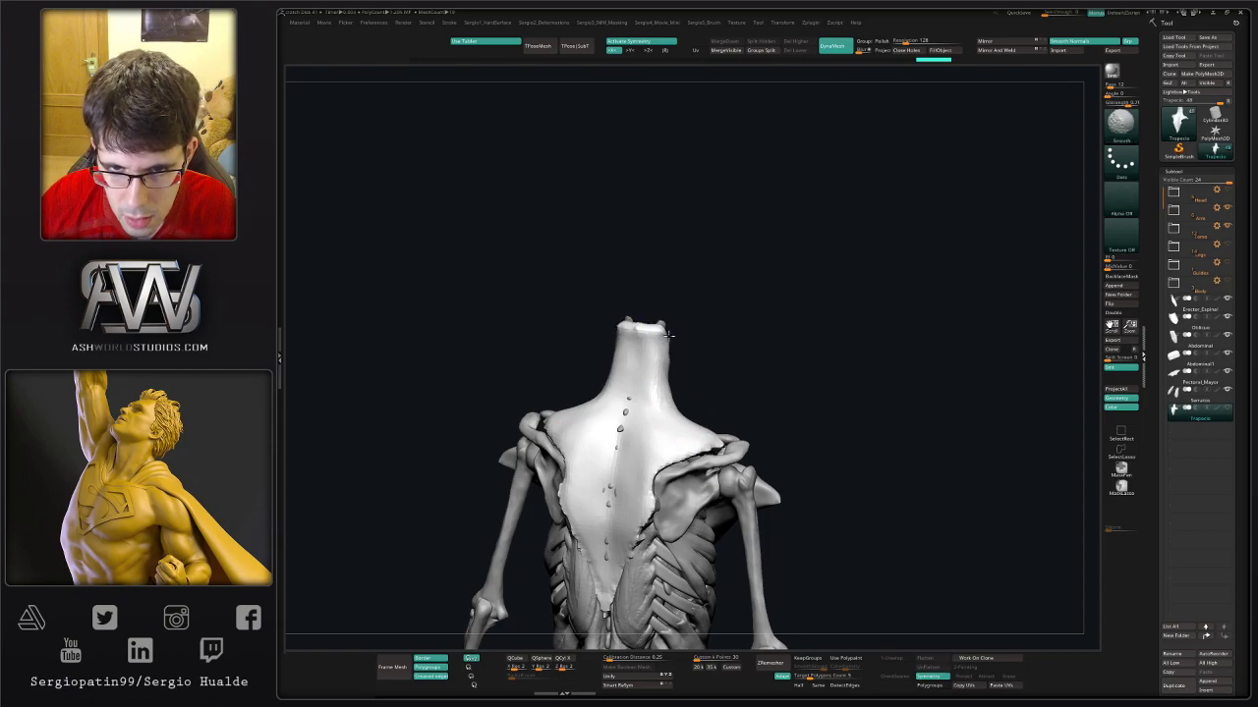
pyautogui.moveTo(649, 447); pyautogui.dragTo(589, 511)
pyautogui.moveTo(638, 531)
pyautogui.mouseDown(button='right')
pyautogui.moveTo(673, 467)
pyautogui.moveTo(643, 496)
pyautogui.moveTo(662, 497)
pyautogui.moveTo(618, 441)
pyautogui.moveTo(699, 439)
pyautogui.moveTo(670, 526)
pyautogui.mouseUp(button='right')
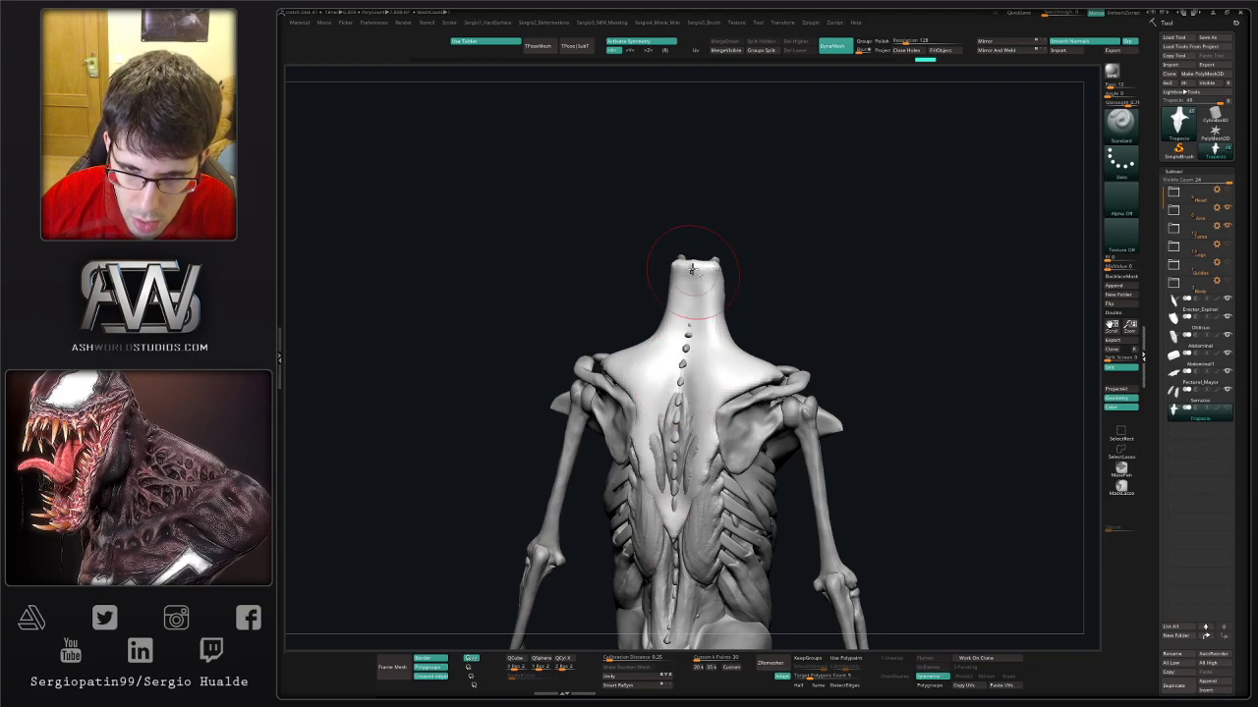
pyautogui.moveTo(688, 265); pyautogui.dragTo(687, 377)
# - Switch to ClayBuildup, smooth the upper back, and rotate and zoom to review the trapezius
pyautogui.moveTo(702, 452); pyautogui.dragTo(695, 404, button='right')
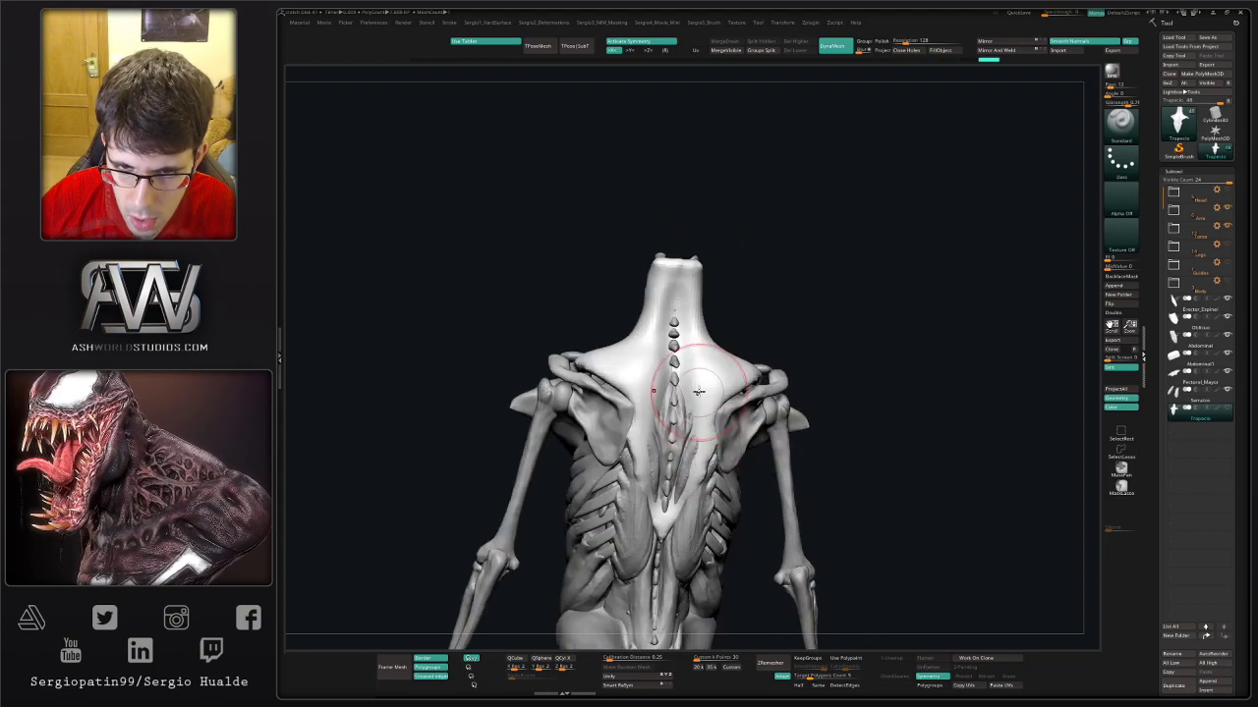
pyautogui.press('b')
pyautogui.press('c')
pyautogui.press('b')
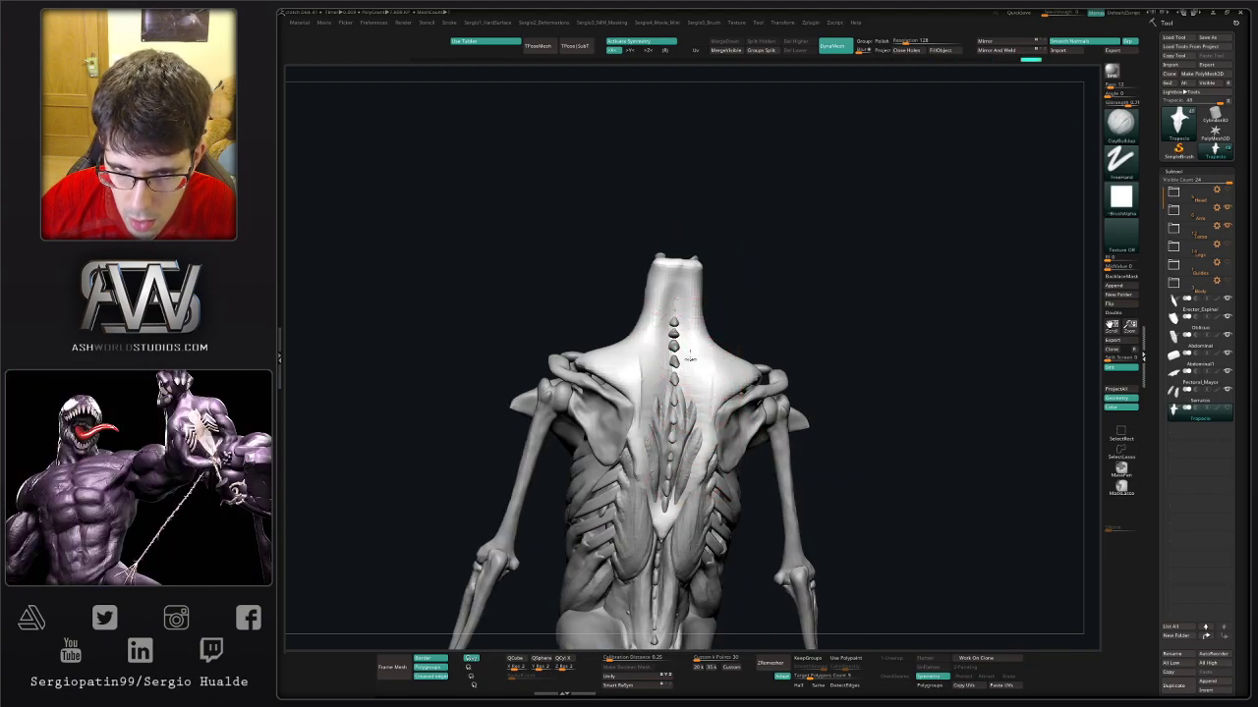
pyautogui.press('shift')
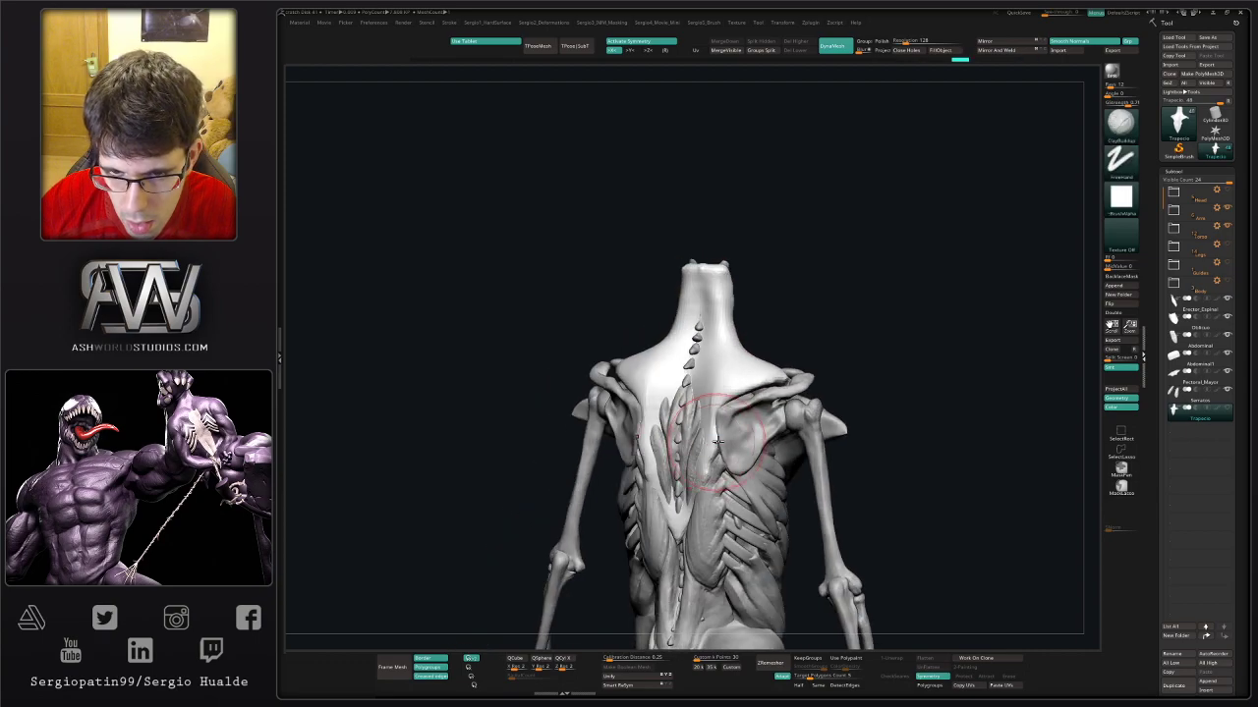
pyautogui.moveTo(693, 461)
pyautogui.keyDown('ctrl'); pyautogui.mouseDown(button='right')
pyautogui.moveTo(719, 439)
pyautogui.moveTo(671, 474)
pyautogui.moveTo(725, 505)
pyautogui.moveTo(1038, 393)
pyautogui.moveTo(823, 405)
pyautogui.mouseUp(button='right'); pyautogui.keyUp('ctrl')
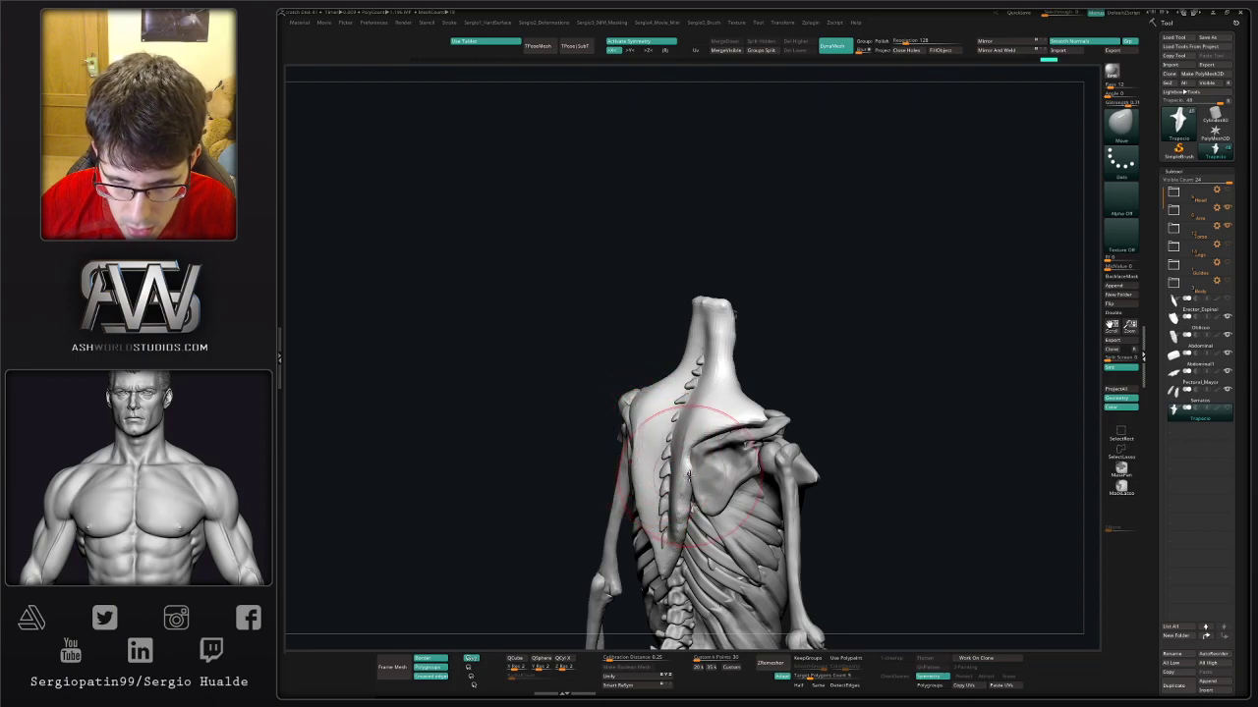
pyautogui.moveTo(694, 484); pyautogui.dragTo(694, 479, button='right')
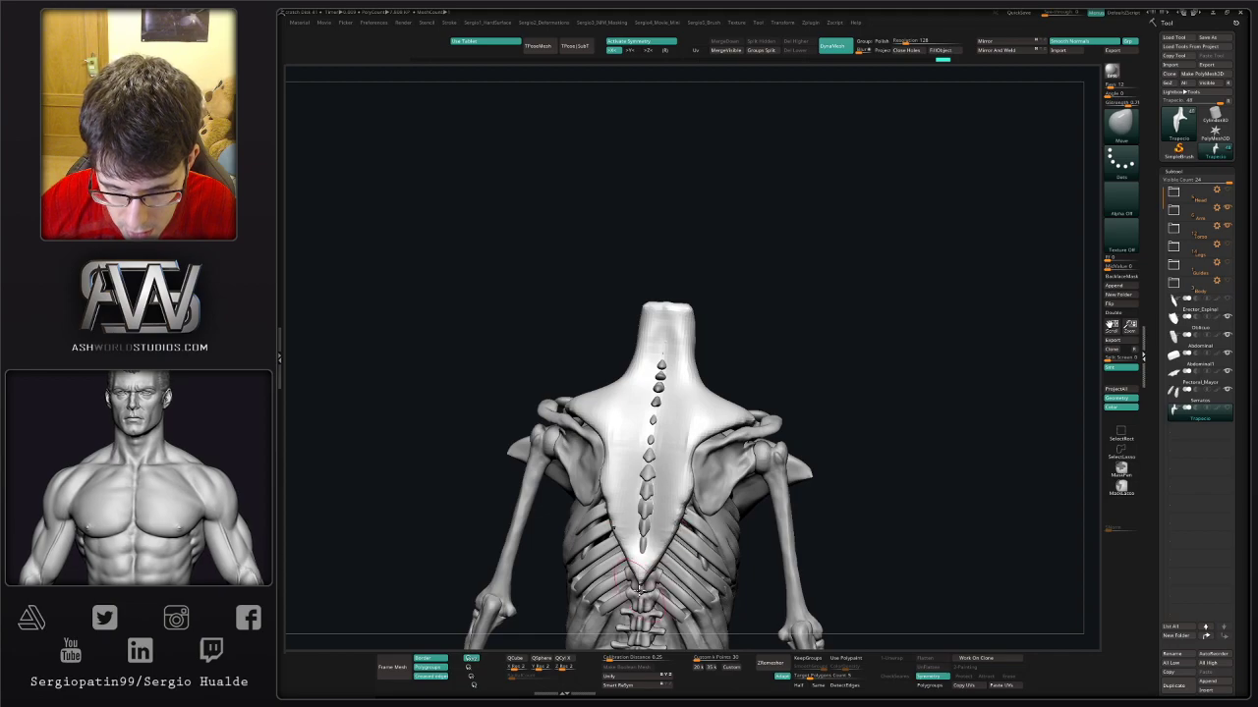
pyautogui.moveTo(655, 582)
pyautogui.mouseDown(button='right')
pyautogui.moveTo(629, 560)
pyautogui.moveTo(636, 548)
pyautogui.mouseUp(button='right')
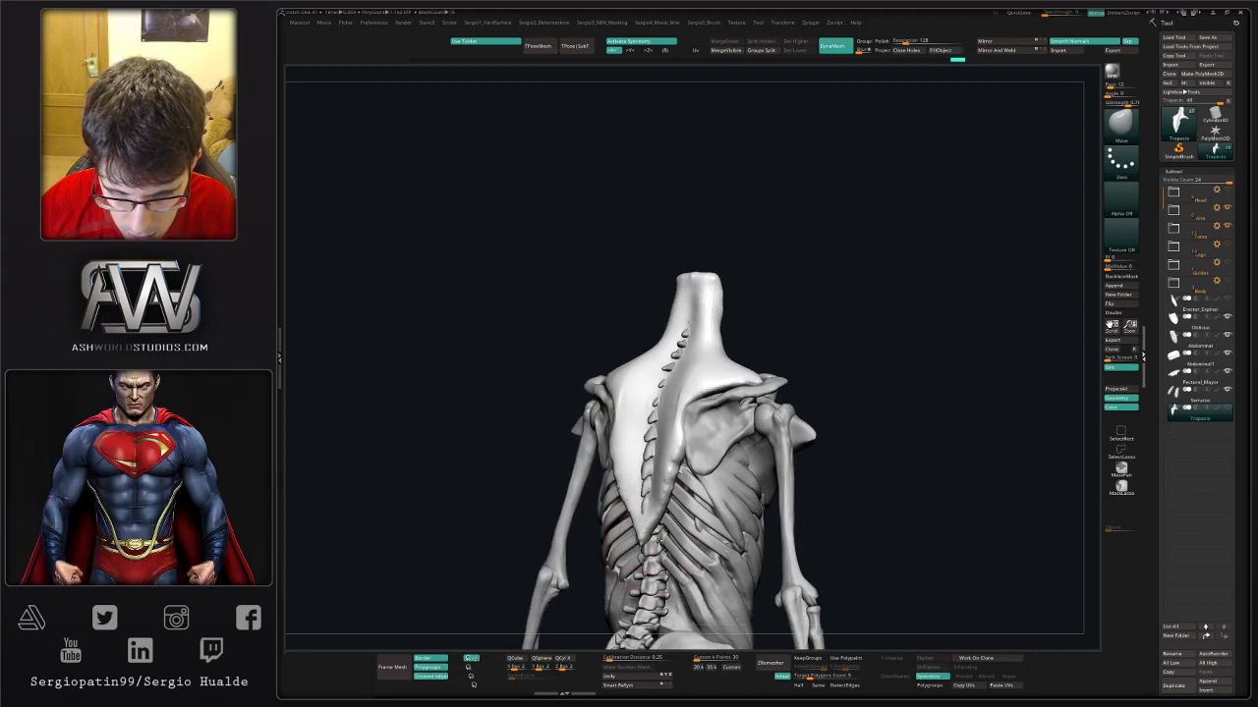
pyautogui.moveTo(656, 528)
pyautogui.mouseDown(button='right')
pyautogui.moveTo(683, 499)
pyautogui.moveTo(676, 485)
pyautogui.mouseUp(button='right')
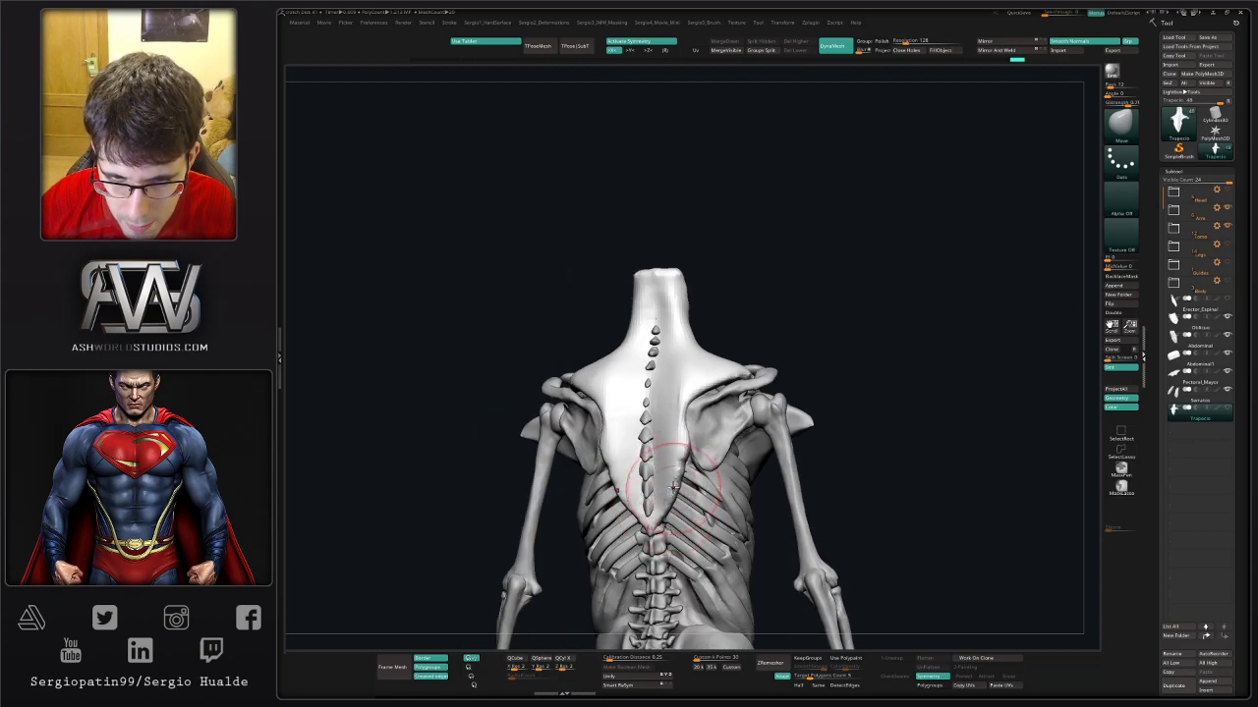
pyautogui.keyDown('ctrl'); pyautogui.moveTo(674, 486); pyautogui.dragTo(671, 528, button='right'); pyautogui.keyUp('ctrl')
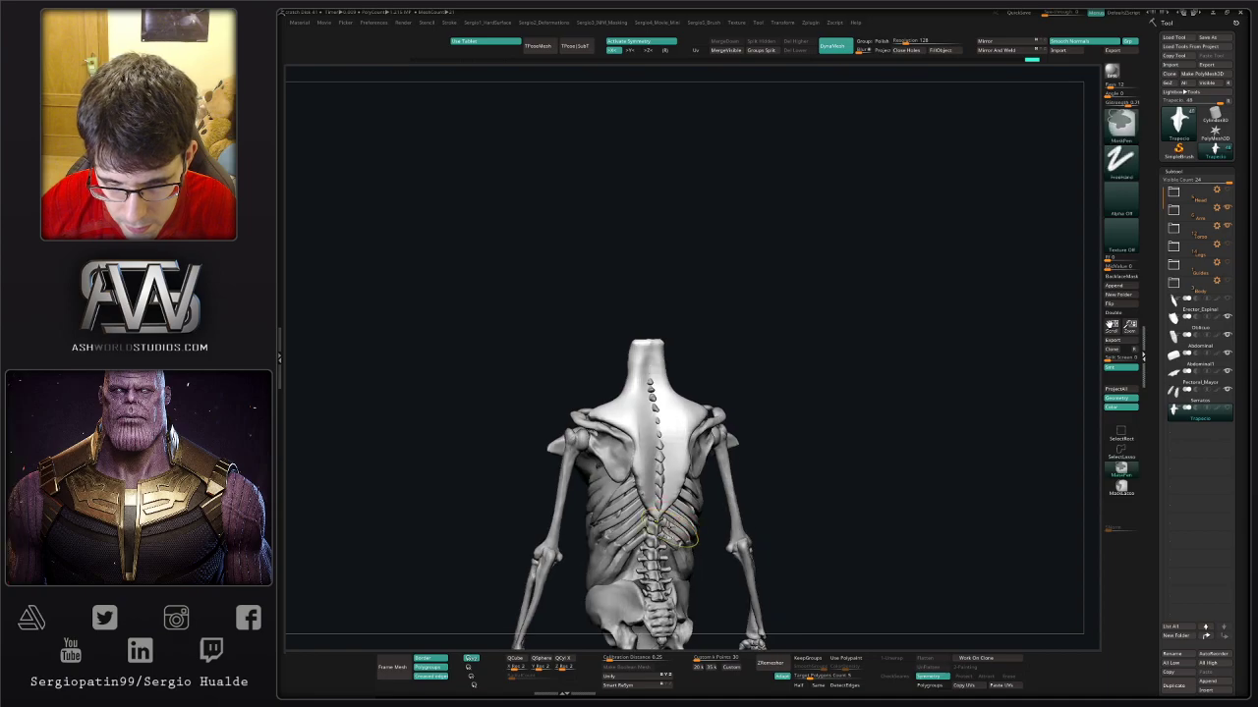
pyautogui.moveTo(658, 520)
pyautogui.mouseDown(button='right')
pyautogui.moveTo(666, 526)
pyautogui.moveTo(674, 472)
pyautogui.moveTo(668, 491)
pyautogui.moveTo(674, 482)
pyautogui.moveTo(628, 458)
pyautogui.mouseUp(button='right')
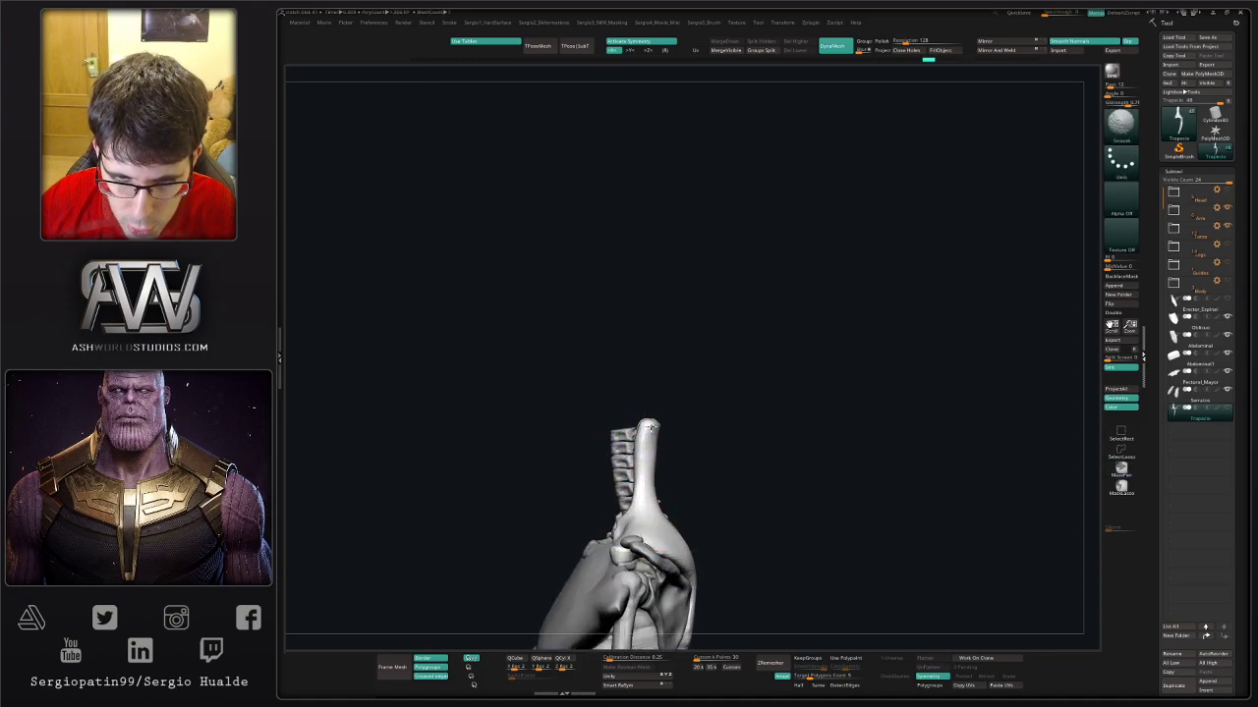
# - Reshape and smooth the trapezius surface near the neck from an oblique side view
pyautogui.moveTo(701, 435); pyautogui.dragTo(629, 428, button='right')
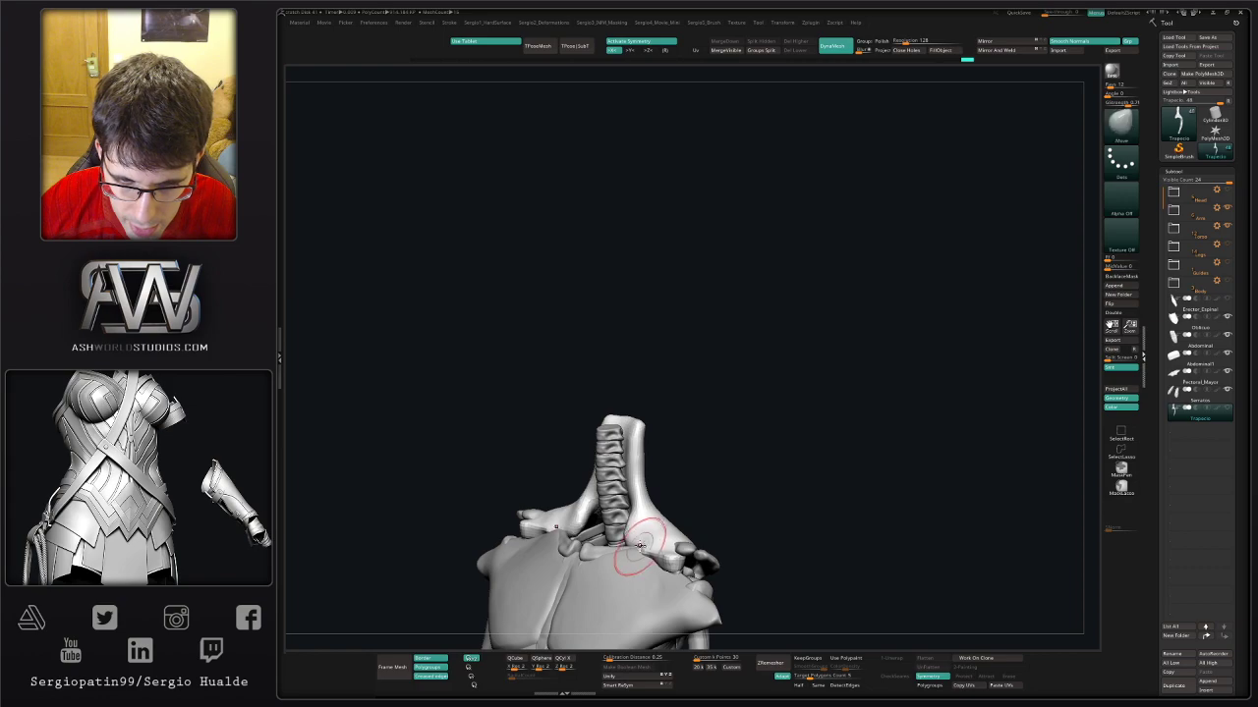
pyautogui.moveTo(639, 547); pyautogui.dragTo(550, 493, button='right')
pyautogui.moveTo(491, 530)
pyautogui.mouseDown(button='right')
pyautogui.moveTo(511, 536)
pyautogui.moveTo(521, 521)
pyautogui.moveTo(551, 550)
pyautogui.mouseUp(button='right')
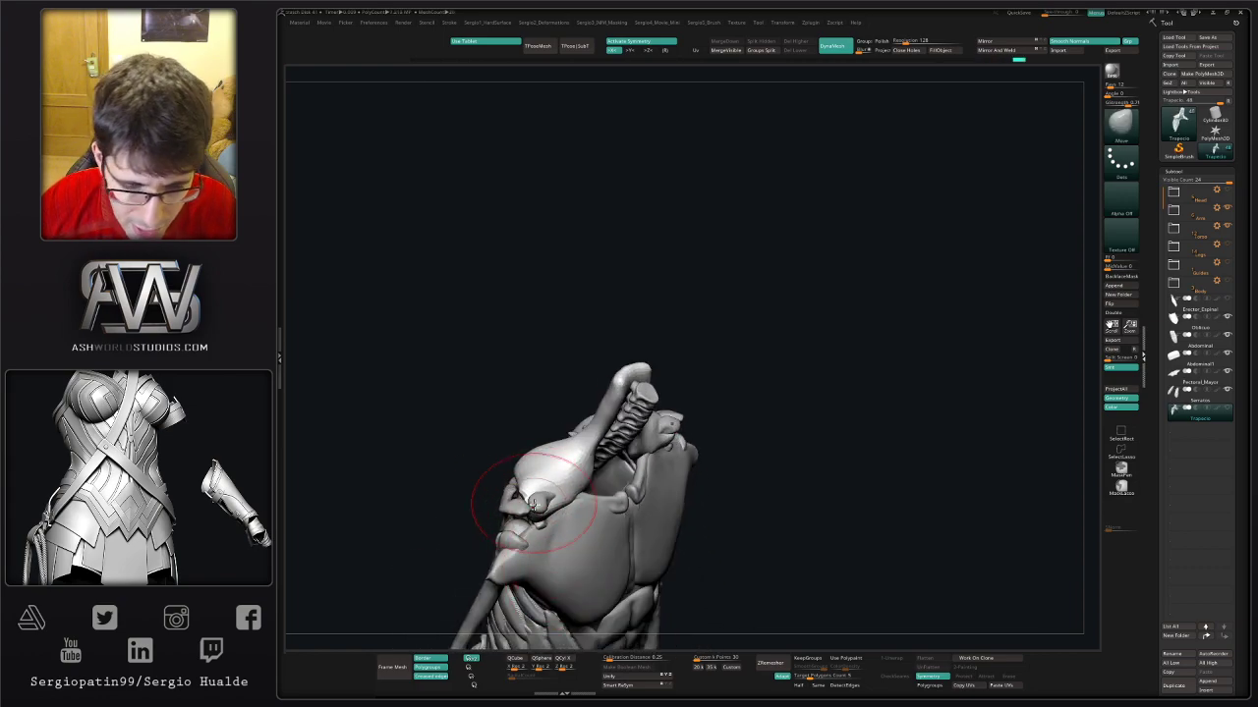
pyautogui.moveTo(534, 501); pyautogui.dragTo(538, 496)
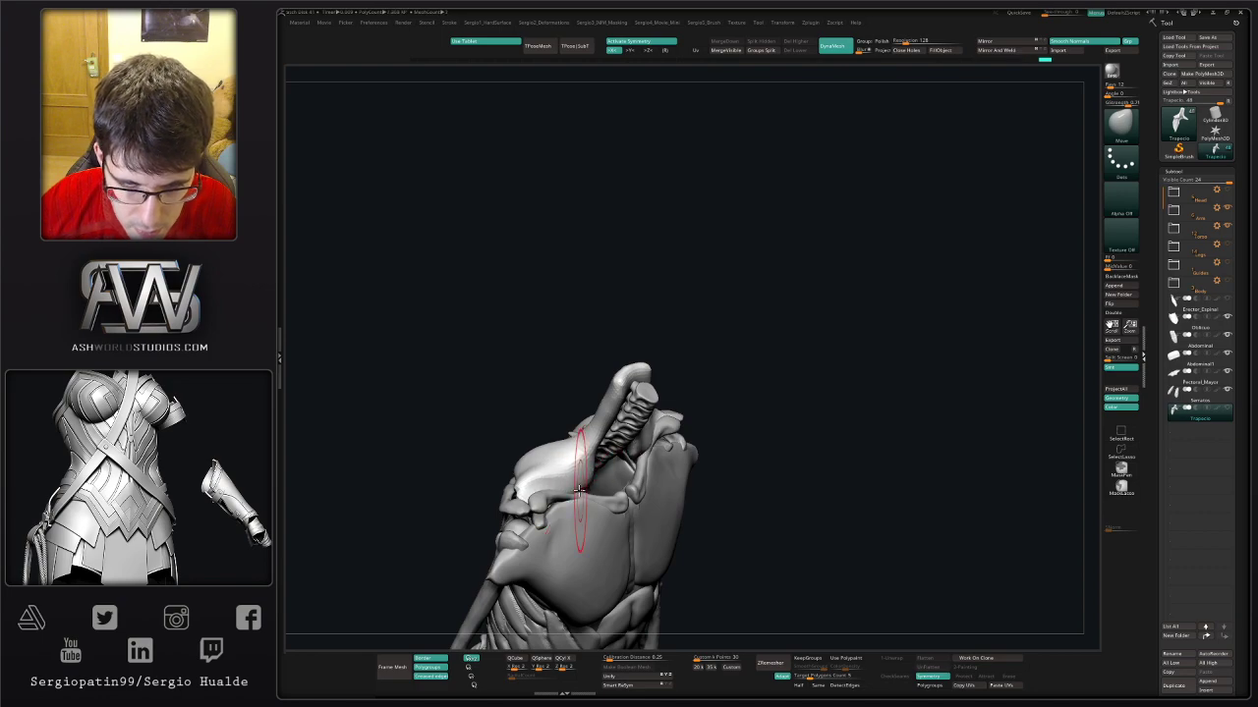
pyautogui.moveTo(568, 489); pyautogui.dragTo(542, 484, button='right')
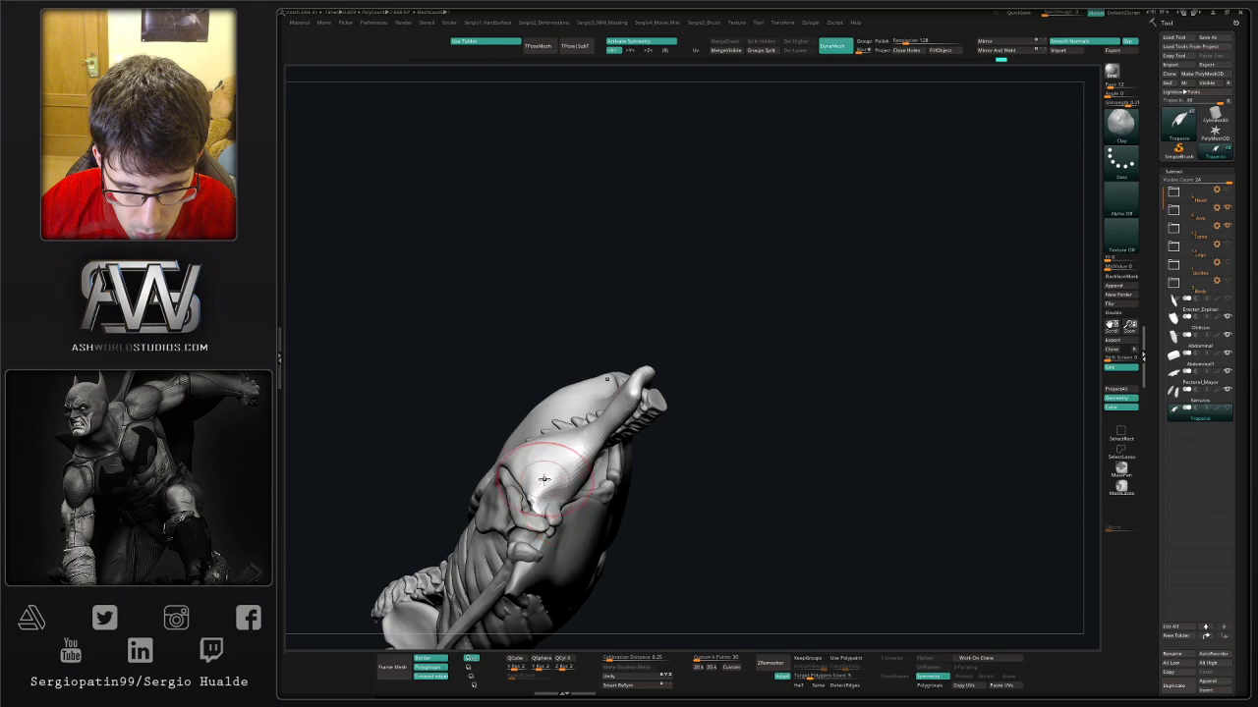
pyautogui.press('shift')
pyautogui.moveTo(543, 482)
pyautogui.mouseDown(button='right')
pyautogui.moveTo(580, 480)
pyautogui.moveTo(580, 470)
pyautogui.mouseUp(button='right')
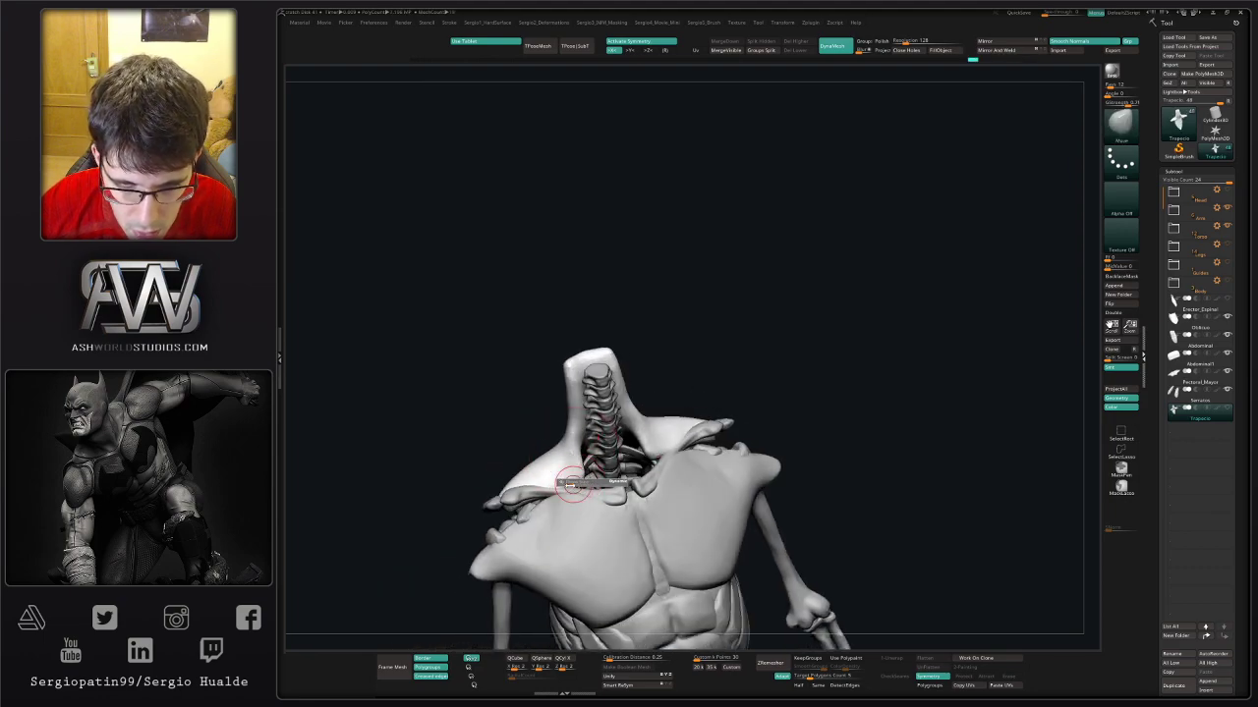
pyautogui.moveTo(573, 485)
pyautogui.mouseDown(button='right')
pyautogui.moveTo(514, 508)
pyautogui.moveTo(553, 509)
pyautogui.moveTo(531, 506)
pyautogui.moveTo(576, 491)
pyautogui.moveTo(541, 505)
pyautogui.moveTo(565, 474)
pyautogui.moveTo(554, 464)
pyautogui.moveTo(535, 494)
pyautogui.mouseUp(button='right')
pyautogui.press('shift')
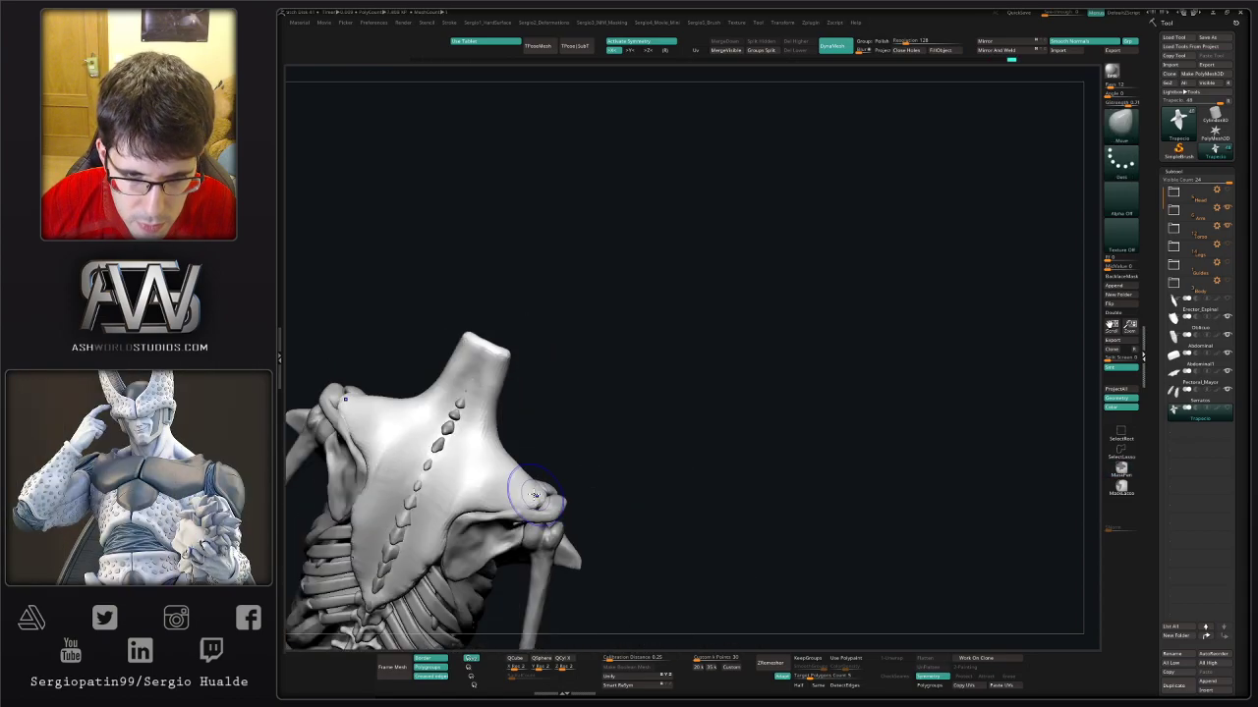
# - Build up clay along the trapezius edge with ClayBuildup while viewing it edge-on
pyautogui.moveTo(431, 525)
pyautogui.mouseDown(button='right')
pyautogui.moveTo(557, 403)
pyautogui.moveTo(576, 426)
pyautogui.mouseUp(button='right')
pyautogui.press('b')
pyautogui.press('c')
pyautogui.press('b')
pyautogui.moveTo(580, 472); pyautogui.dragTo(617, 416, button='right')
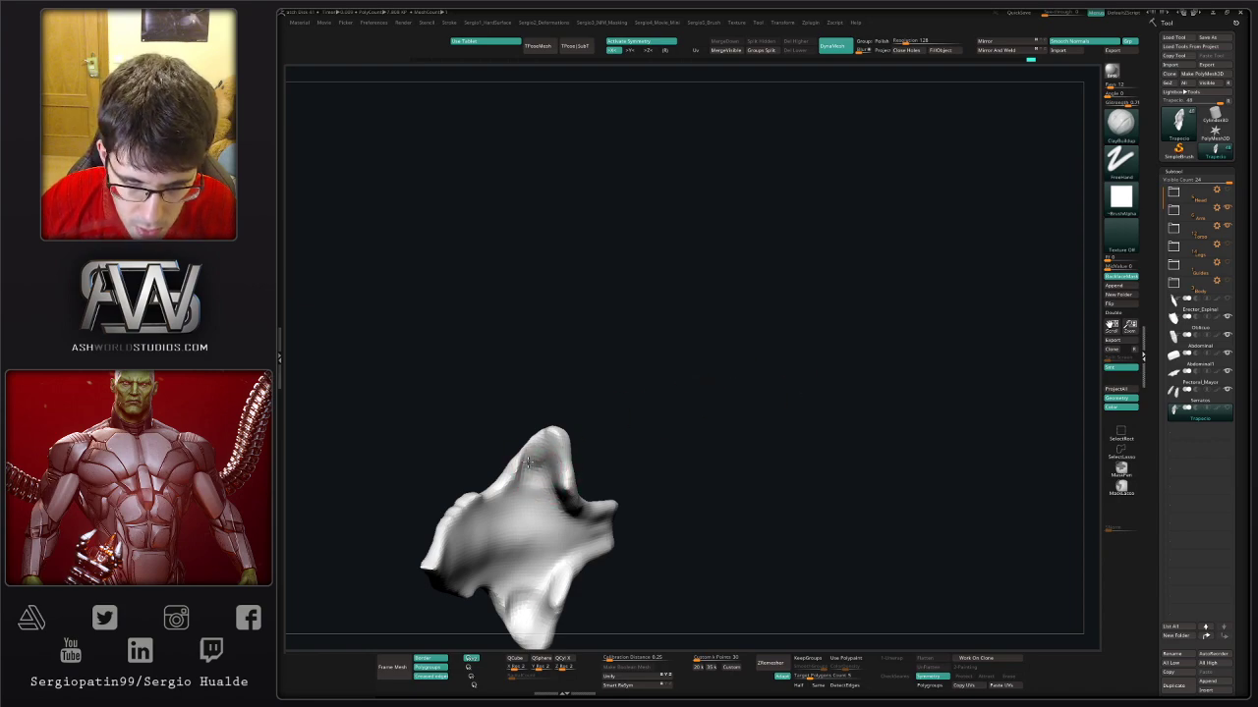
pyautogui.moveTo(528, 461)
pyautogui.mouseDown()
pyautogui.moveTo(550, 459)
pyautogui.moveTo(555, 519)
pyautogui.moveTo(549, 499)
pyautogui.mouseUp()
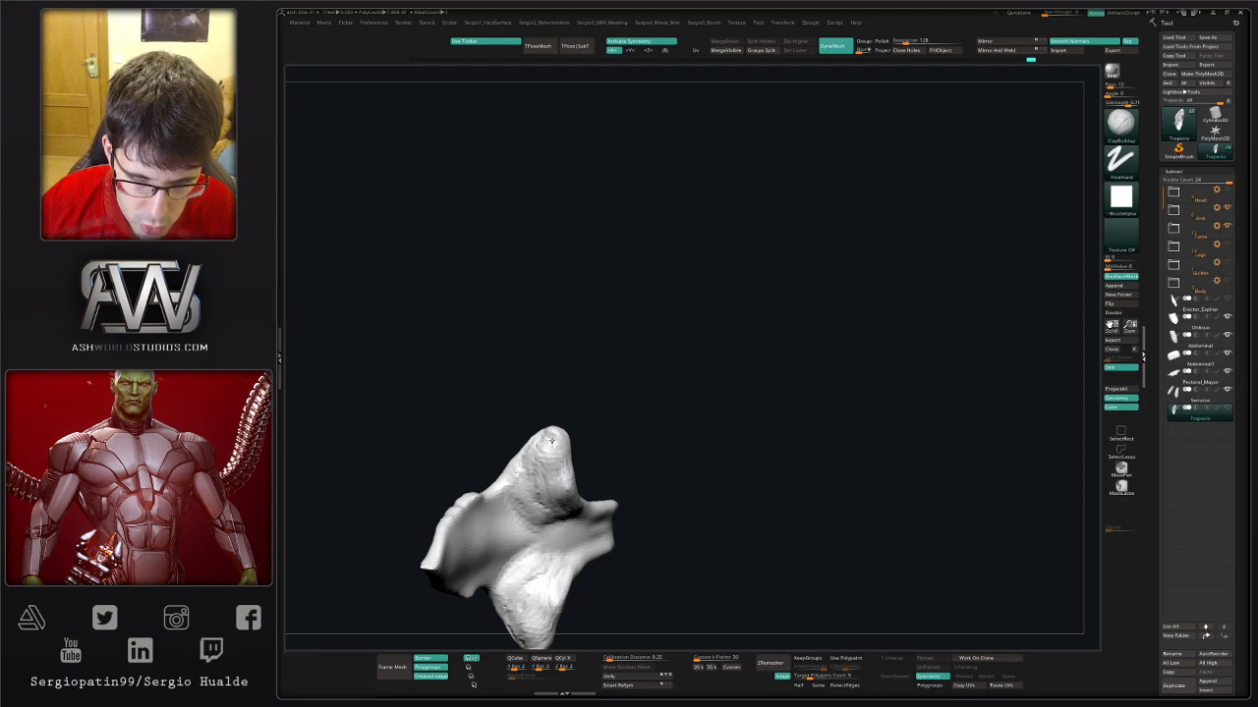
pyautogui.moveTo(574, 601); pyautogui.dragTo(579, 615)
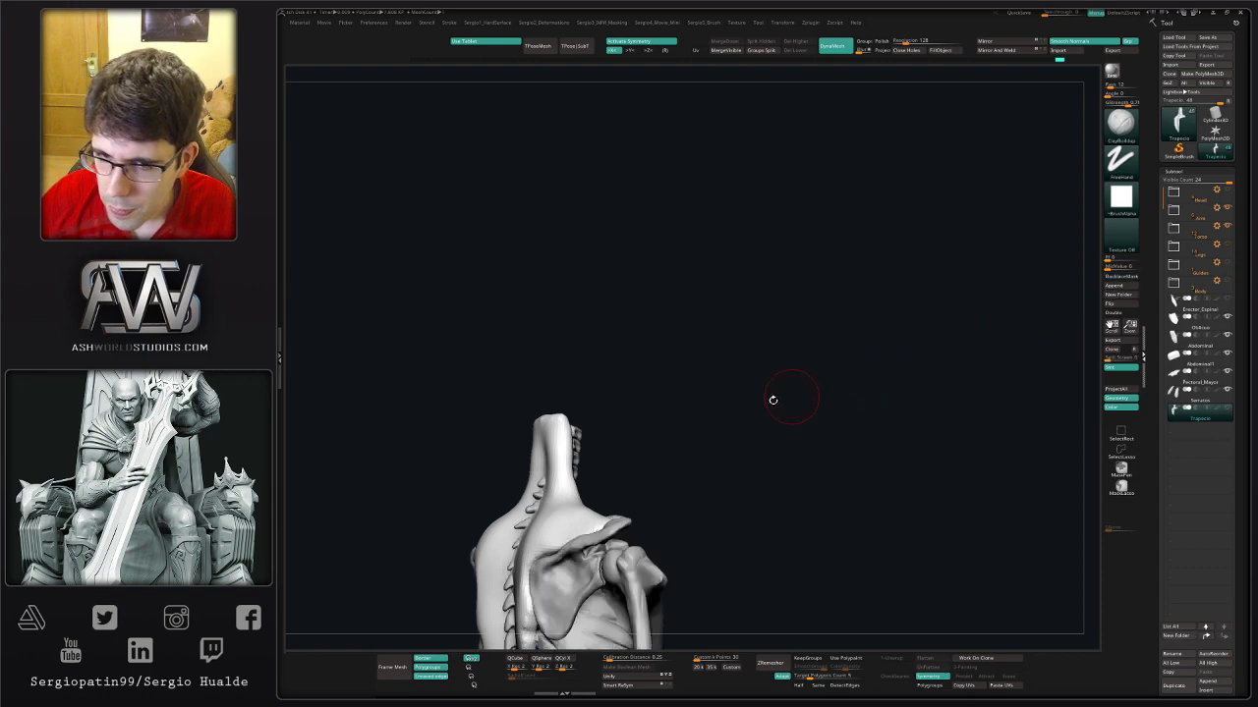
# - Bring the rest of the skeleton back into view from behind
pyautogui.moveTo(772, 399)
pyautogui.mouseDown()
pyautogui.moveTo(612, 463)
pyautogui.moveTo(643, 500)
pyautogui.moveTo(733, 387)
pyautogui.moveTo(746, 387)
pyautogui.moveTo(718, 384)
pyautogui.moveTo(775, 402)
pyautogui.moveTo(687, 412)
pyautogui.moveTo(668, 449)
pyautogui.moveTo(627, 444)
pyautogui.moveTo(612, 395)
pyautogui.moveTo(710, 393)
pyautogui.moveTo(730, 340)
pyautogui.moveTo(733, 386)
pyautogui.moveTo(758, 373)
pyautogui.moveTo(758, 412)
pyautogui.moveTo(772, 404)
pyautogui.moveTo(737, 384)
pyautogui.mouseUp()
pyautogui.press('b')
pyautogui.press('m')
pyautogui.press('t')
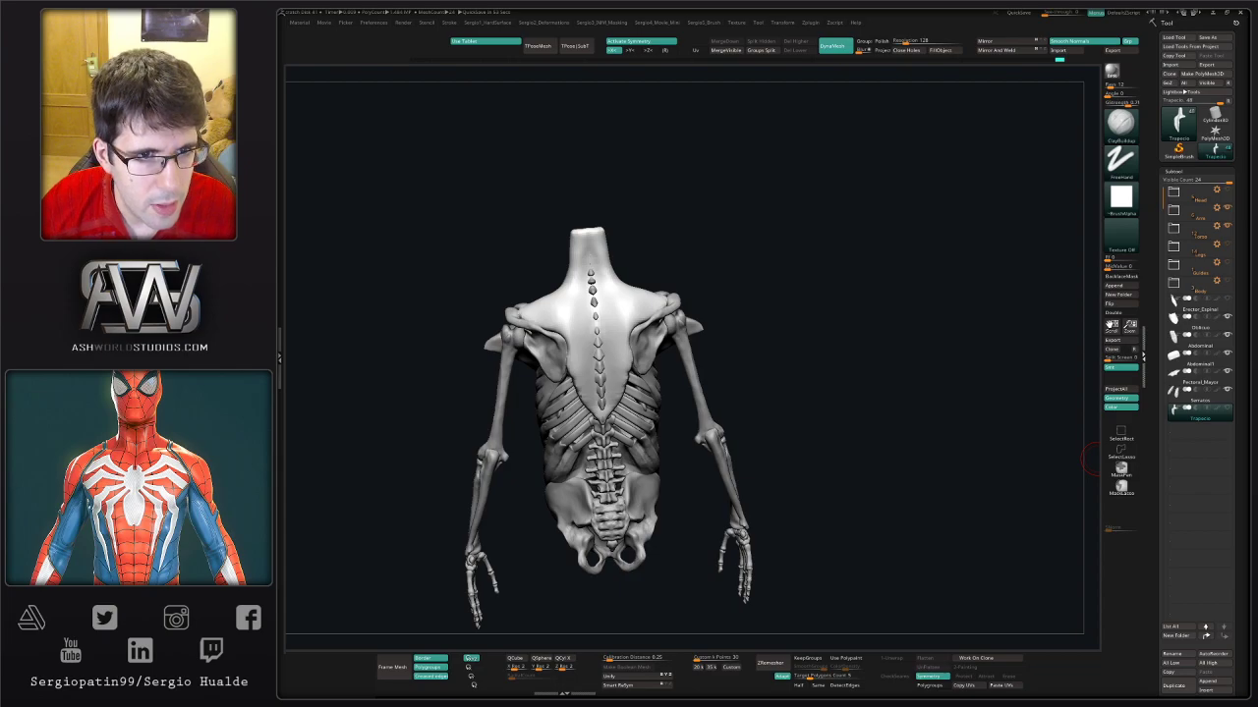
# - Move Trapecio under the Body folder and rename the abdominal subtool to Abdominal
pyautogui.moveTo(757, 353); pyautogui.dragTo(752, 340)
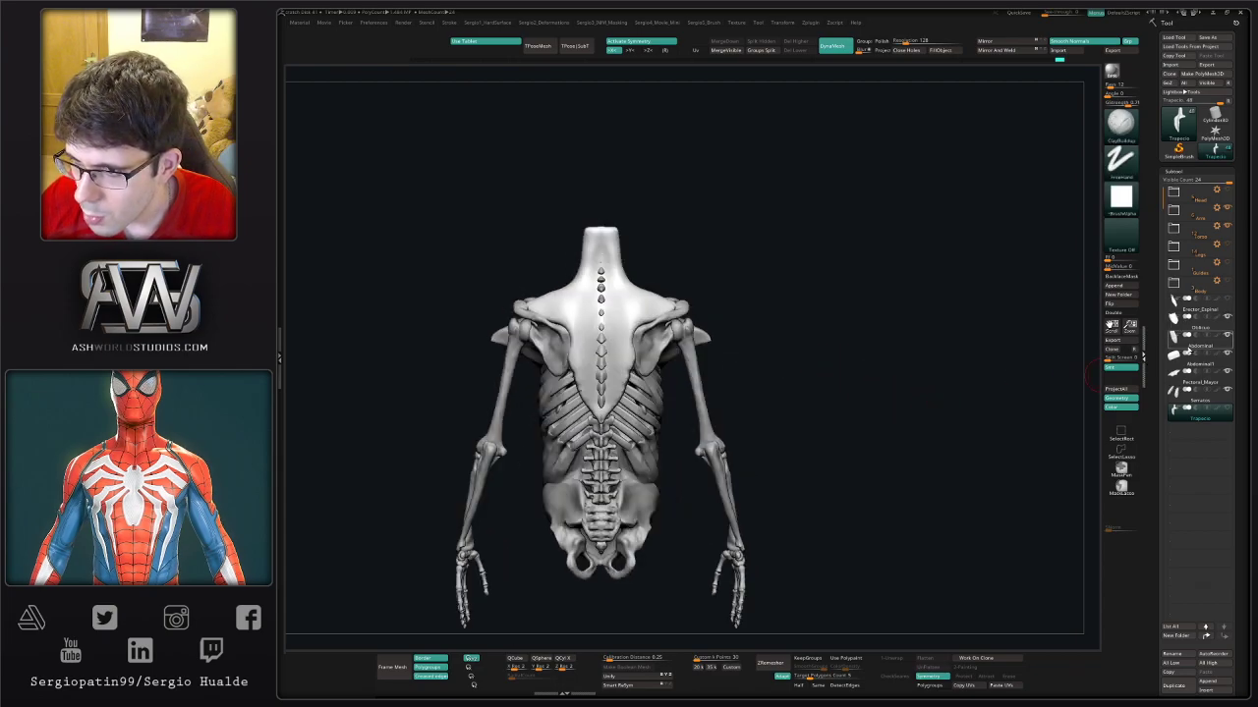
pyautogui.moveTo(1194, 417)
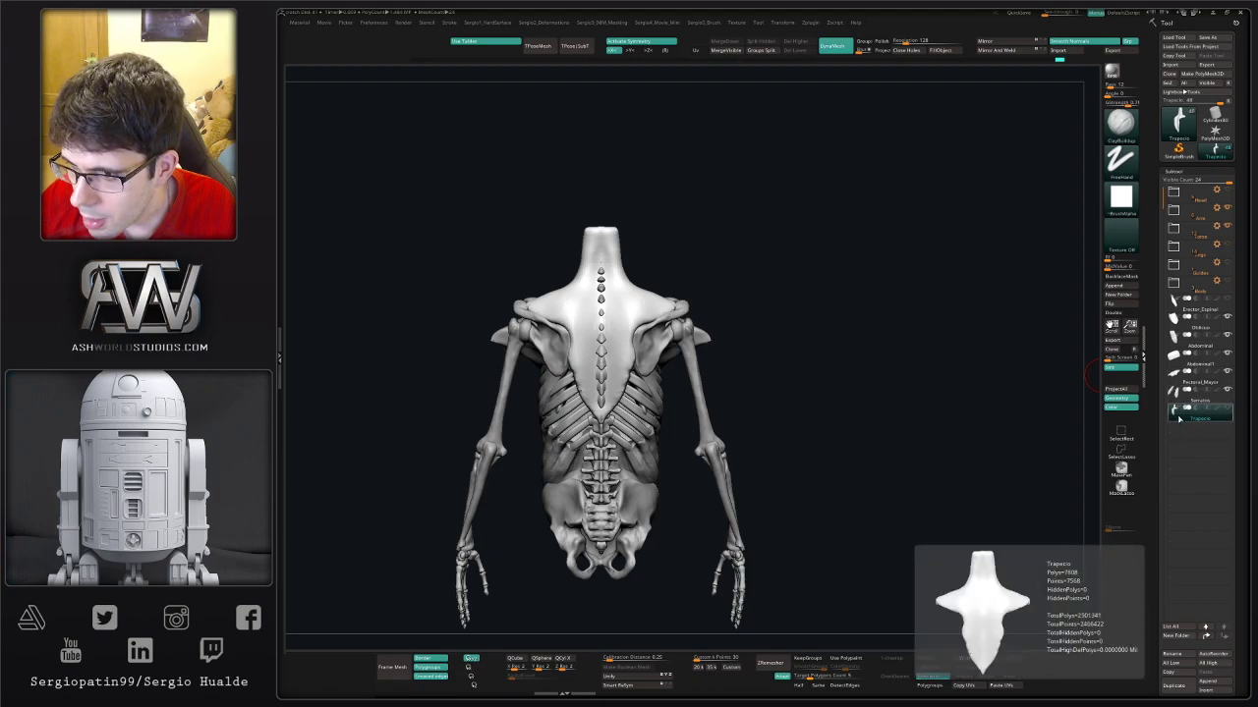
pyautogui.moveTo(1187, 313); pyautogui.dragTo(1189, 316)
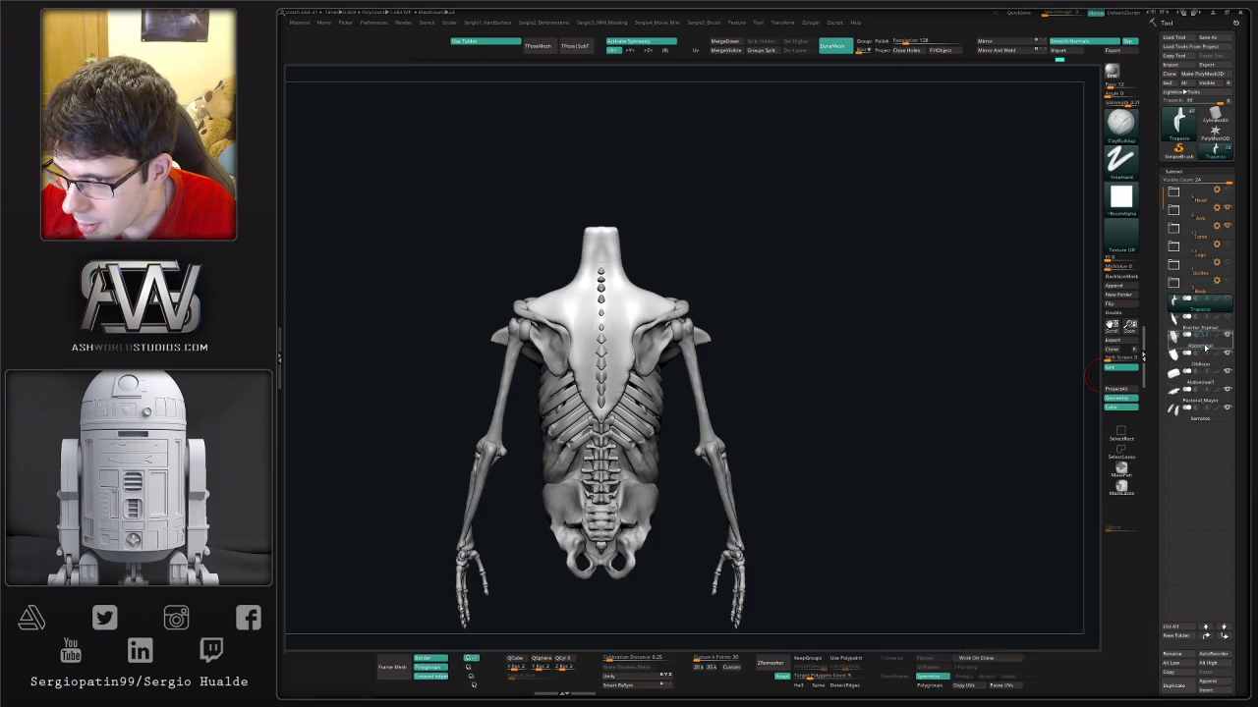
pyautogui.click(1201, 340)
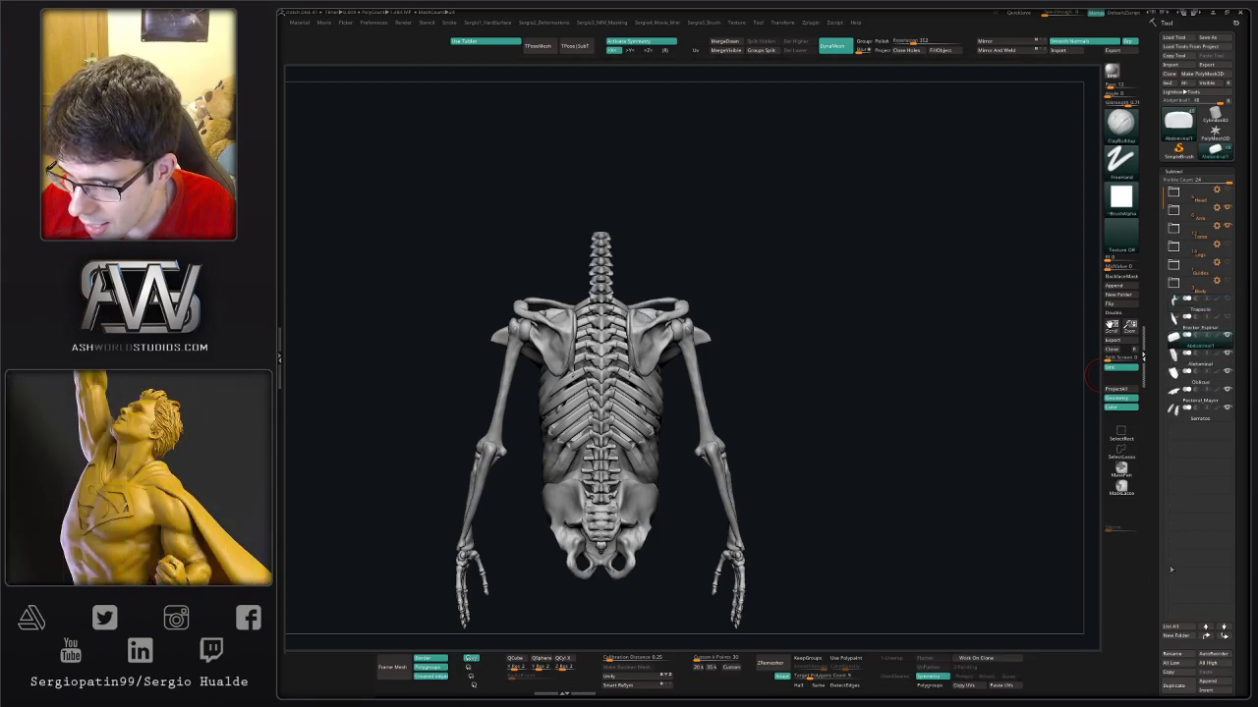
pyautogui.click(1185, 654)
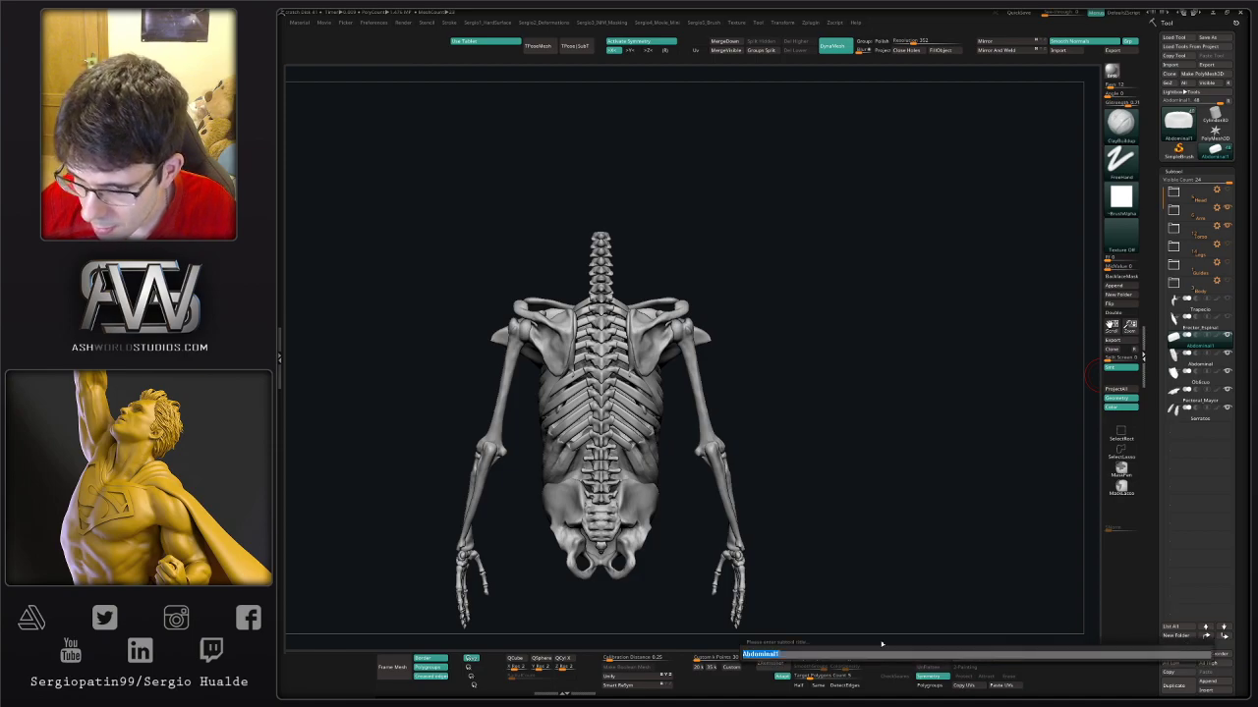
pyautogui.write('Abdominal')
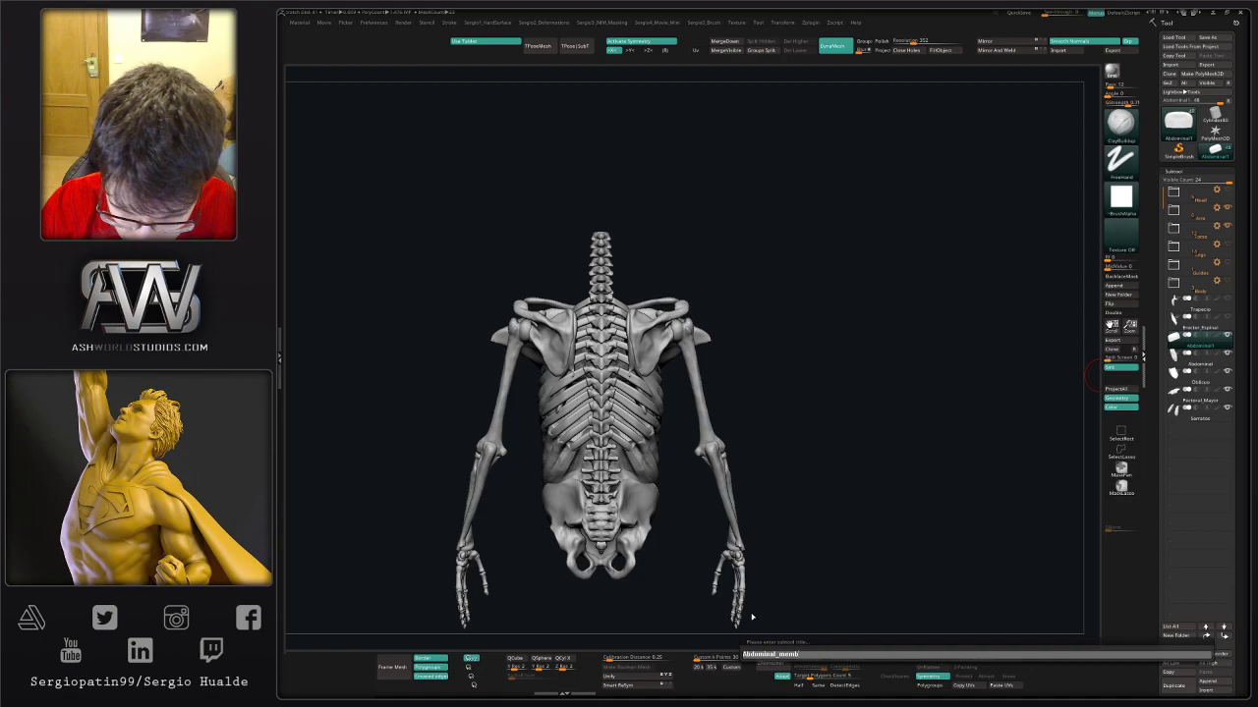
pyautogui.press('Return')
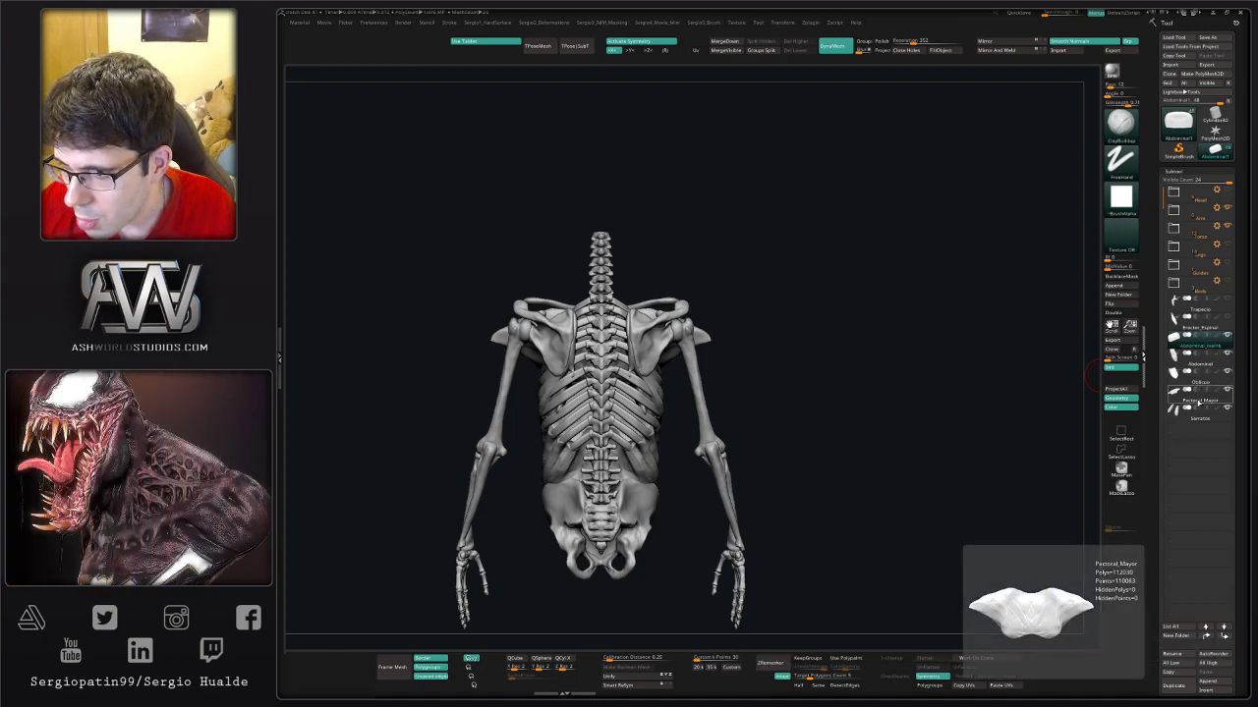
# - Move Pectoral_Mayor above Trapecio and another muscle below Serratos
pyautogui.moveTo(1209, 310); pyautogui.dragTo(1209, 310)
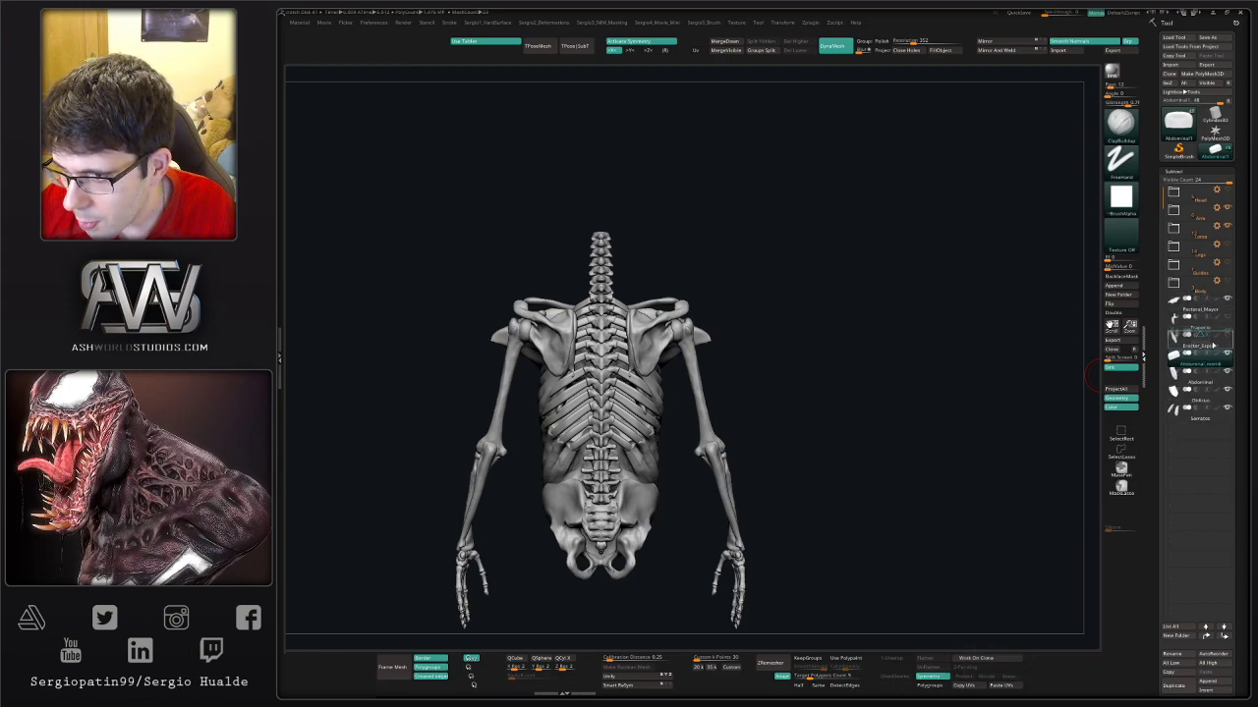
pyautogui.moveTo(1212, 358); pyautogui.dragTo(1212, 377)
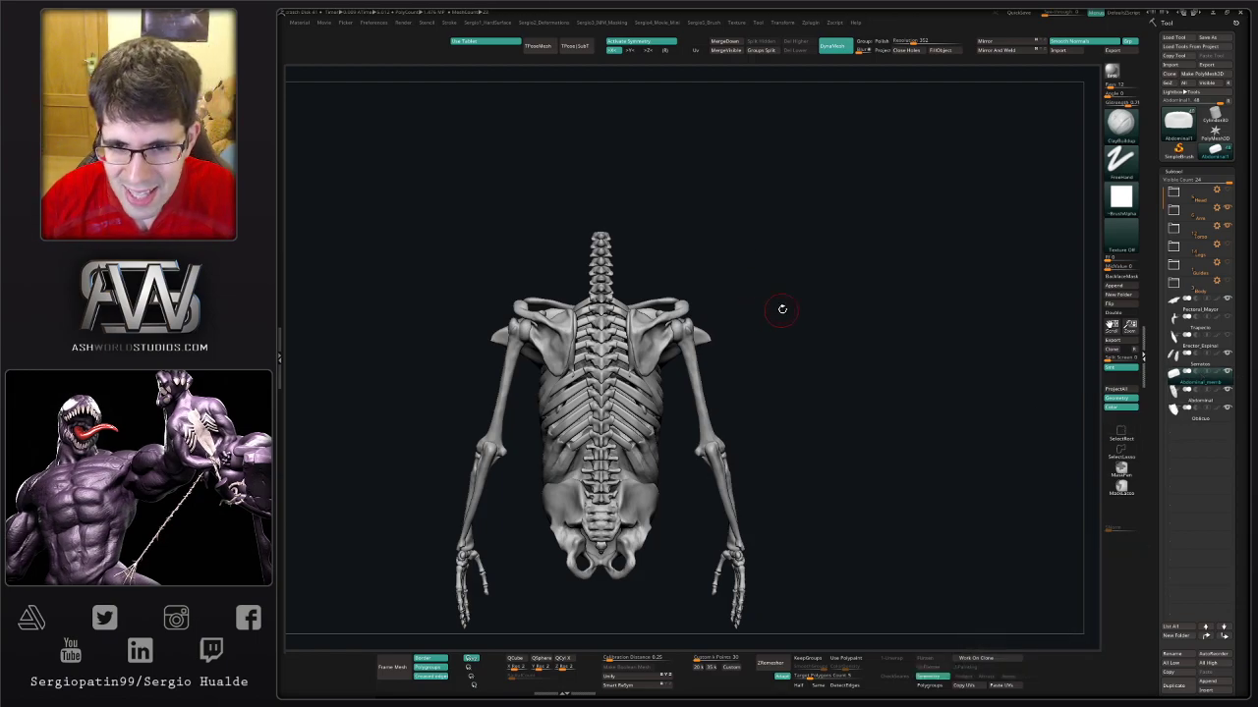
pyautogui.moveTo(780, 309)
pyautogui.mouseDown(button='right')
pyautogui.moveTo(691, 365)
pyautogui.moveTo(653, 435)
pyautogui.moveTo(614, 433)
pyautogui.moveTo(593, 341)
pyautogui.mouseUp(button='right')
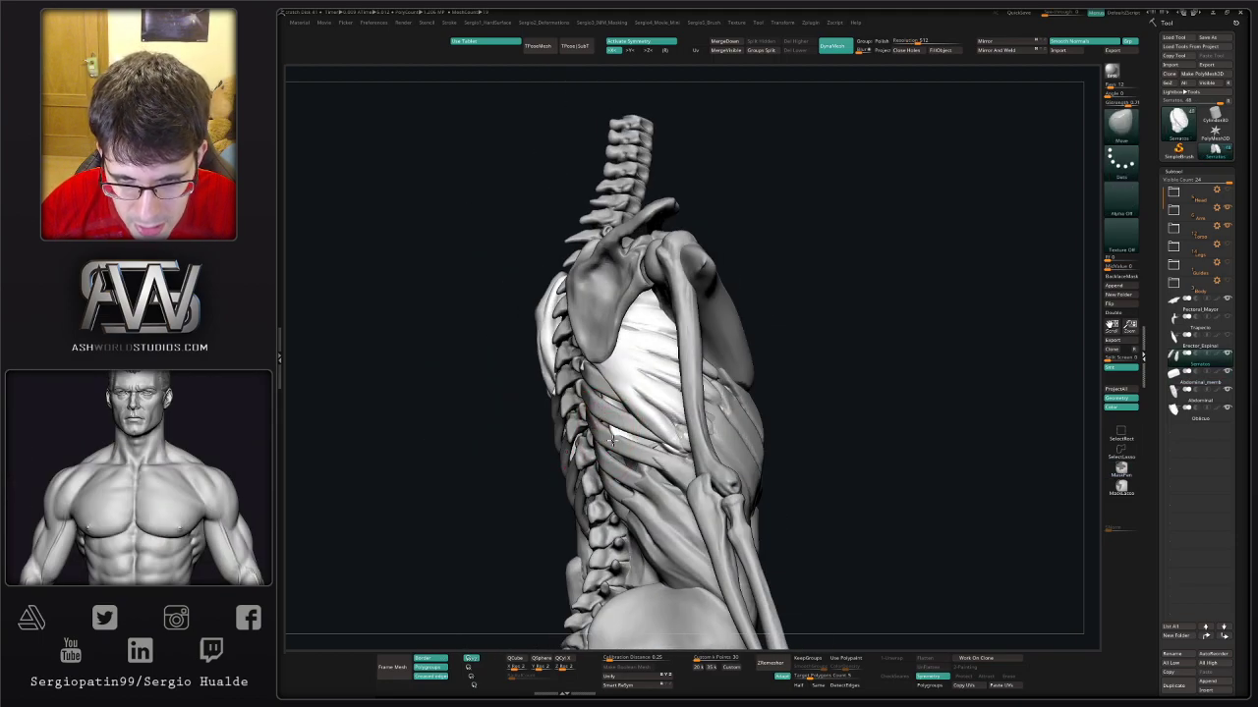
# - Solo the two Serratos pieces, then unsolo and zoom to a straight back view of the skeleton
pyautogui.moveTo(612, 447); pyautogui.dragTo(607, 415, button='right')
pyautogui.keyDown('ctrl'); pyautogui.keyDown('shift'); pyautogui.click(619, 437); pyautogui.keyUp('shift'); pyautogui.keyUp('ctrl')
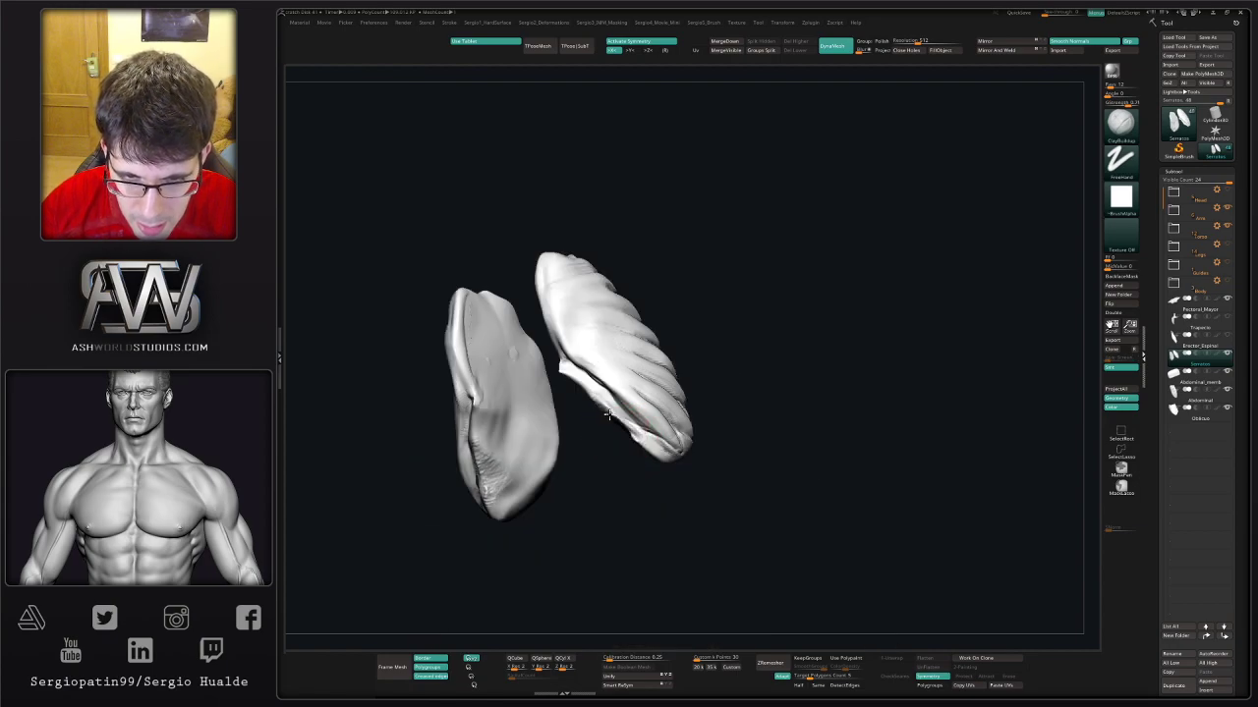
pyautogui.keyDown('ctrl'); pyautogui.keyDown('shift'); pyautogui.click(565, 376); pyautogui.keyUp('shift'); pyautogui.keyUp('ctrl')
pyautogui.moveTo(565, 377)
pyautogui.keyDown('ctrl'); pyautogui.mouseDown(button='right')
pyautogui.moveTo(778, 329)
pyautogui.moveTo(766, 345)
pyautogui.moveTo(769, 334)
pyautogui.moveTo(755, 336)
pyautogui.mouseUp(button='right'); pyautogui.keyUp('ctrl')
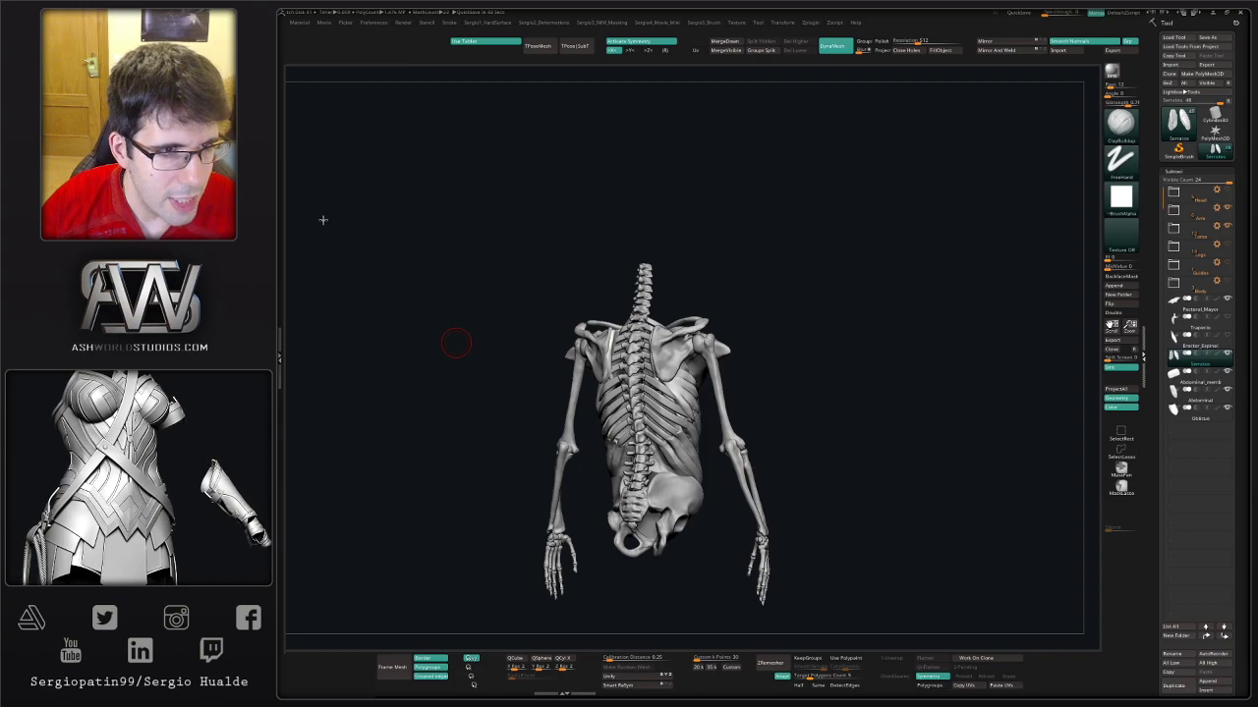
pyautogui.moveTo(786, 257)
pyautogui.mouseDown()
pyautogui.moveTo(763, 245)
pyautogui.moveTo(758, 350)
pyautogui.moveTo(665, 389)
pyautogui.mouseUp()
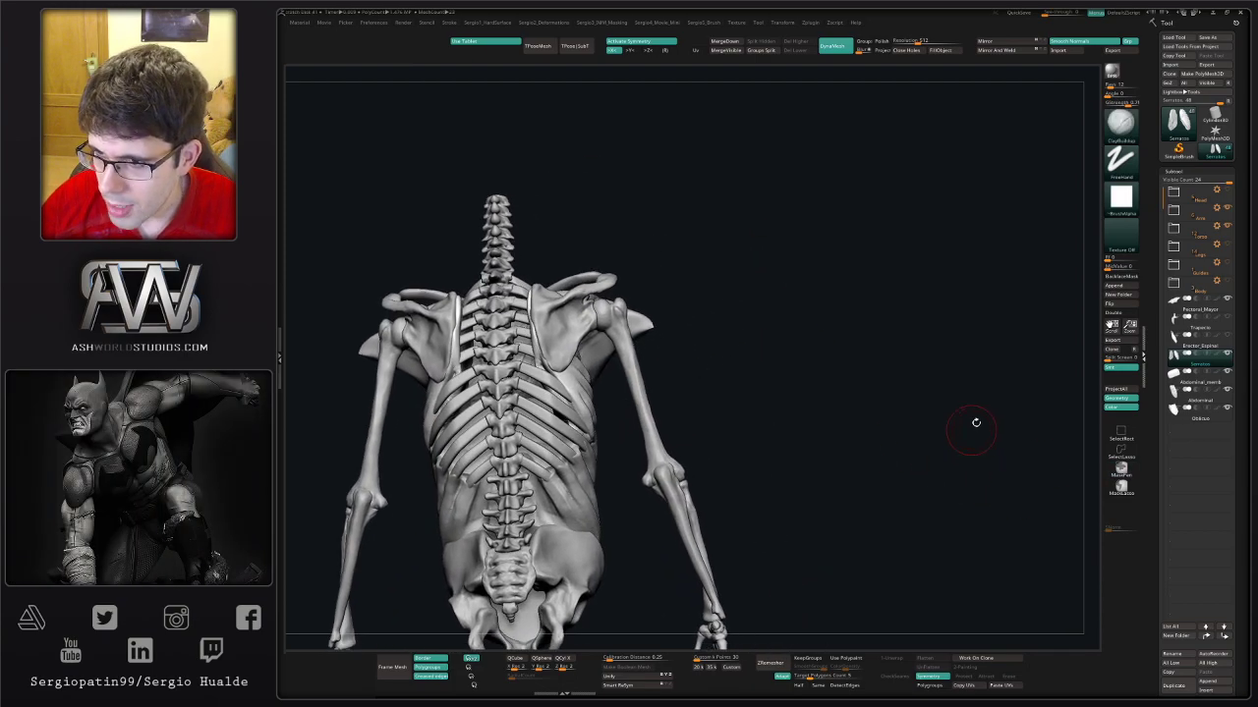
# - Expand the PolySphere folder and show the body mesh over the skeleton in a rear view
pyautogui.click(1175, 284)
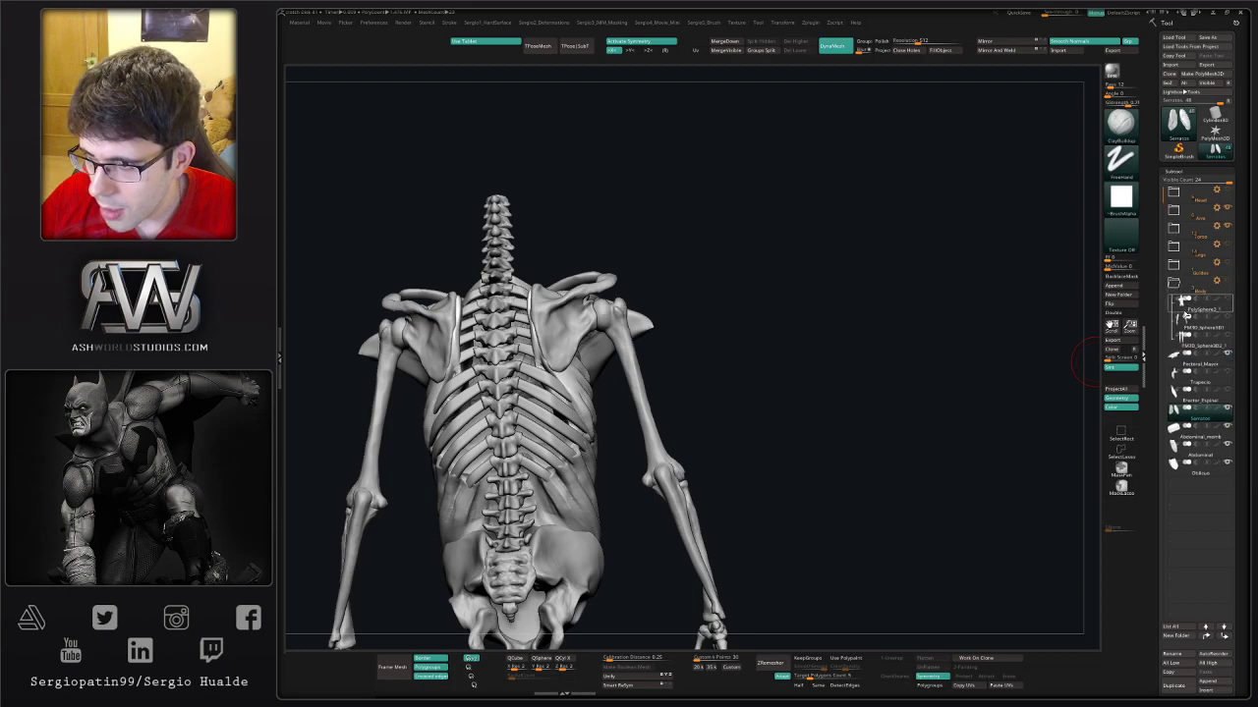
pyautogui.click(1201, 327)
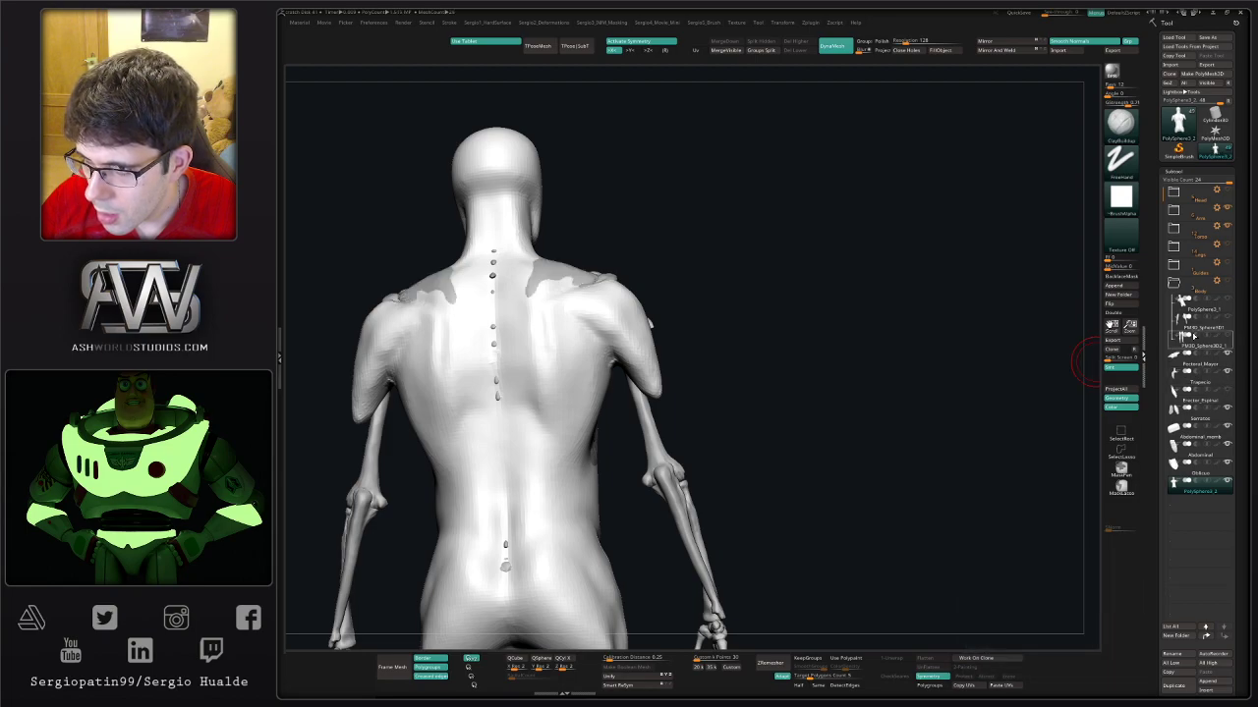
pyautogui.moveTo(797, 418)
pyautogui.mouseDown()
pyautogui.moveTo(868, 429)
pyautogui.moveTo(855, 444)
pyautogui.moveTo(641, 359)
pyautogui.mouseUp()
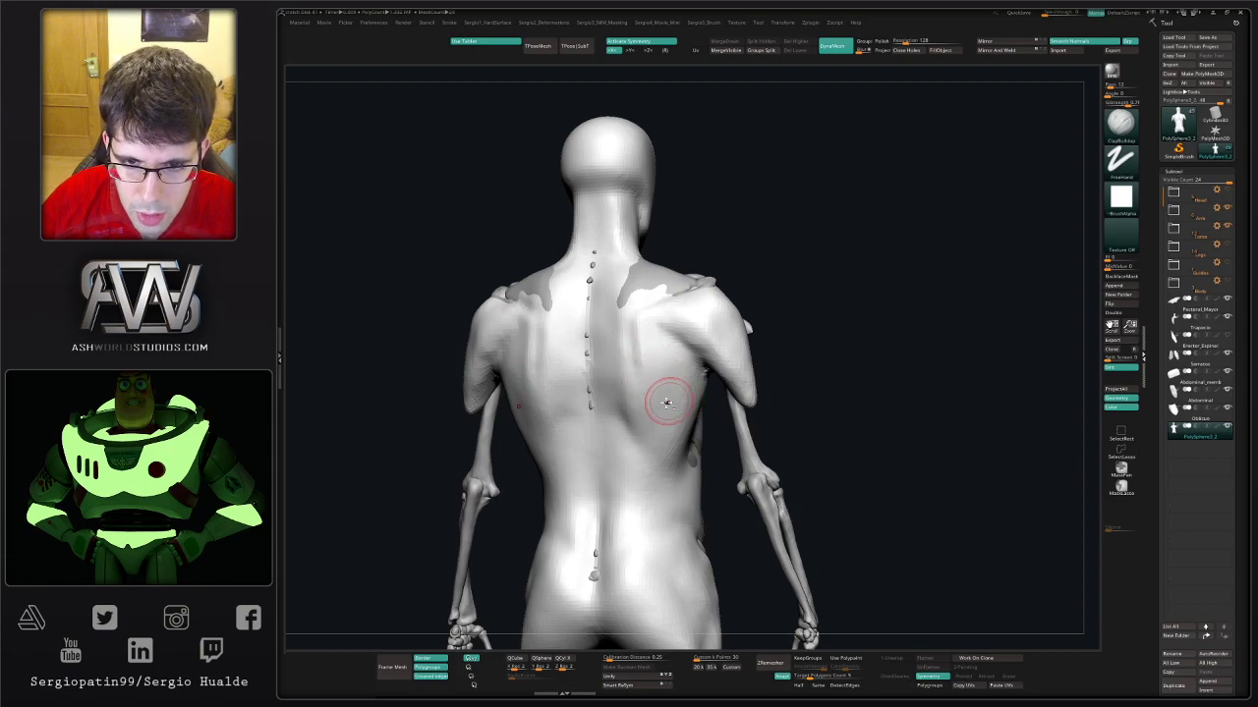
pyautogui.moveTo(735, 395); pyautogui.dragTo(793, 379)
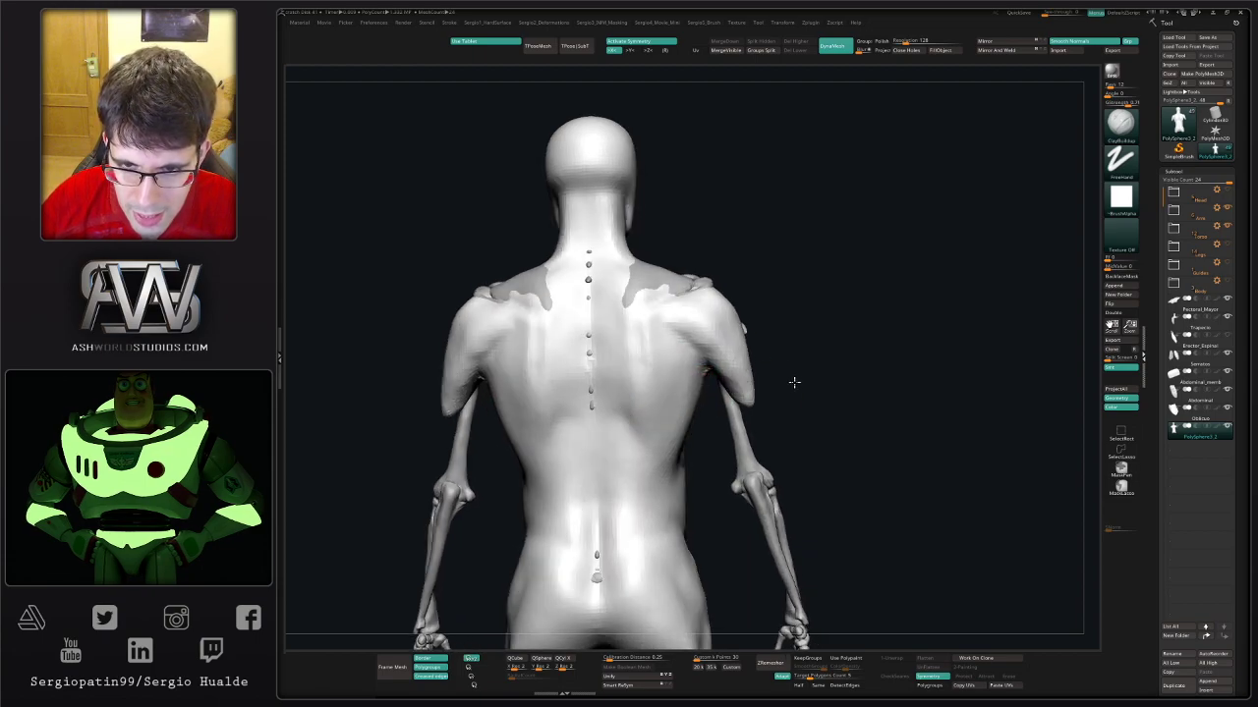
# - Lasso-hide and invert the body mesh down to two patches over the shoulder blades
pyautogui.hotkey('ctrl', 'shift')
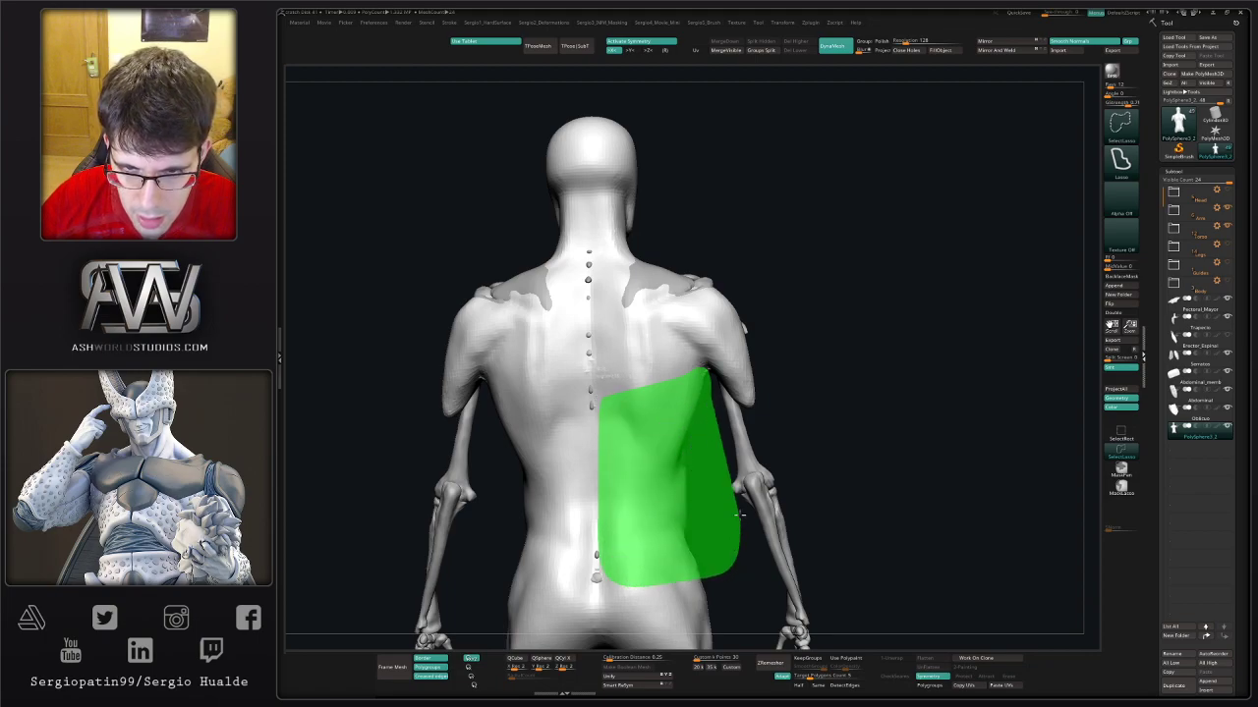
pyautogui.keyDown('ctrl'); pyautogui.keyDown('shift'); pyautogui.moveTo(596, 425); pyautogui.dragTo(725, 453); pyautogui.keyUp('shift'); pyautogui.keyUp('ctrl')
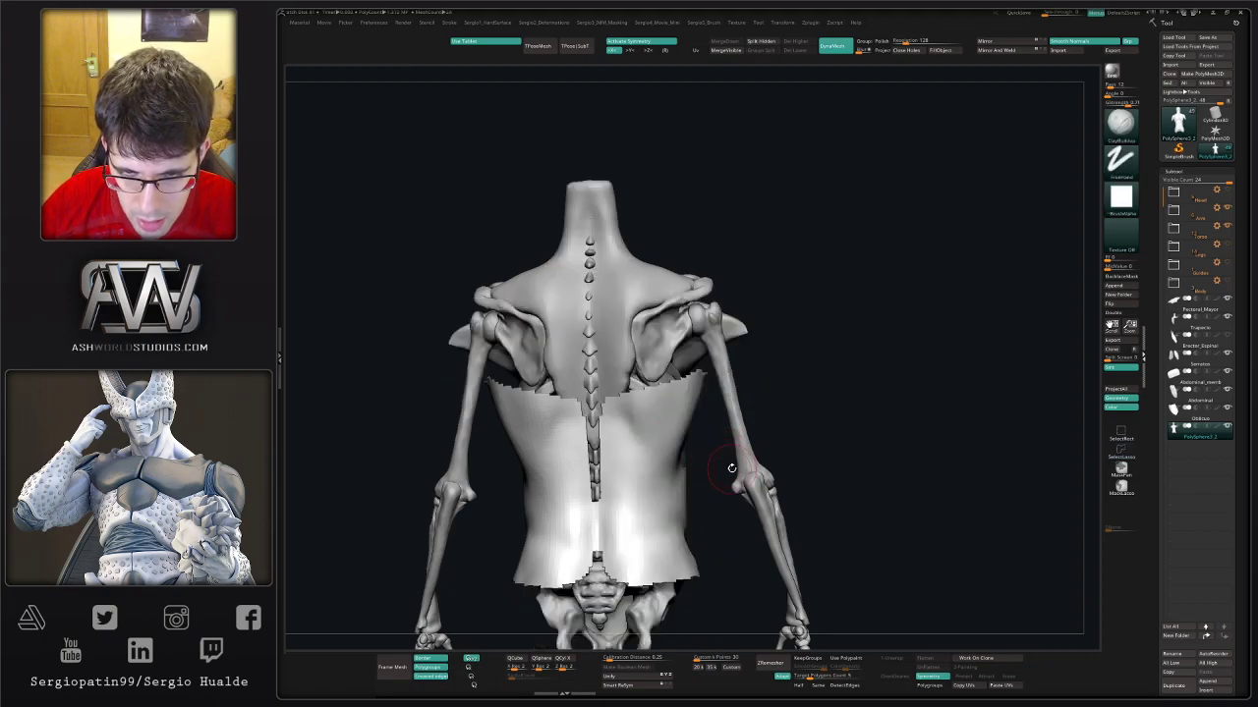
pyautogui.keyDown('ctrl'); pyautogui.keyDown('shift'); pyautogui.click(753, 174); pyautogui.keyUp('shift'); pyautogui.keyUp('ctrl')
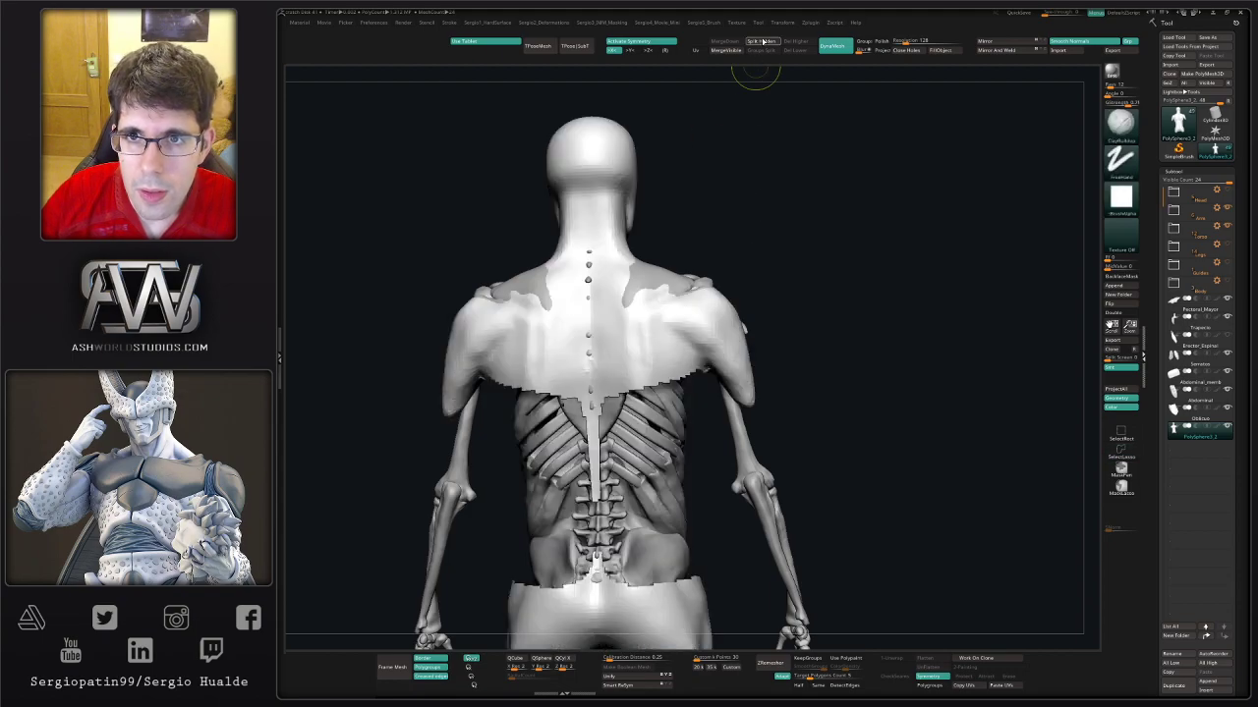
pyautogui.keyDown('ctrl'); pyautogui.keyDown('shift'); pyautogui.moveTo(700, 370); pyautogui.dragTo(684, 398); pyautogui.keyUp('shift'); pyautogui.keyUp('ctrl')
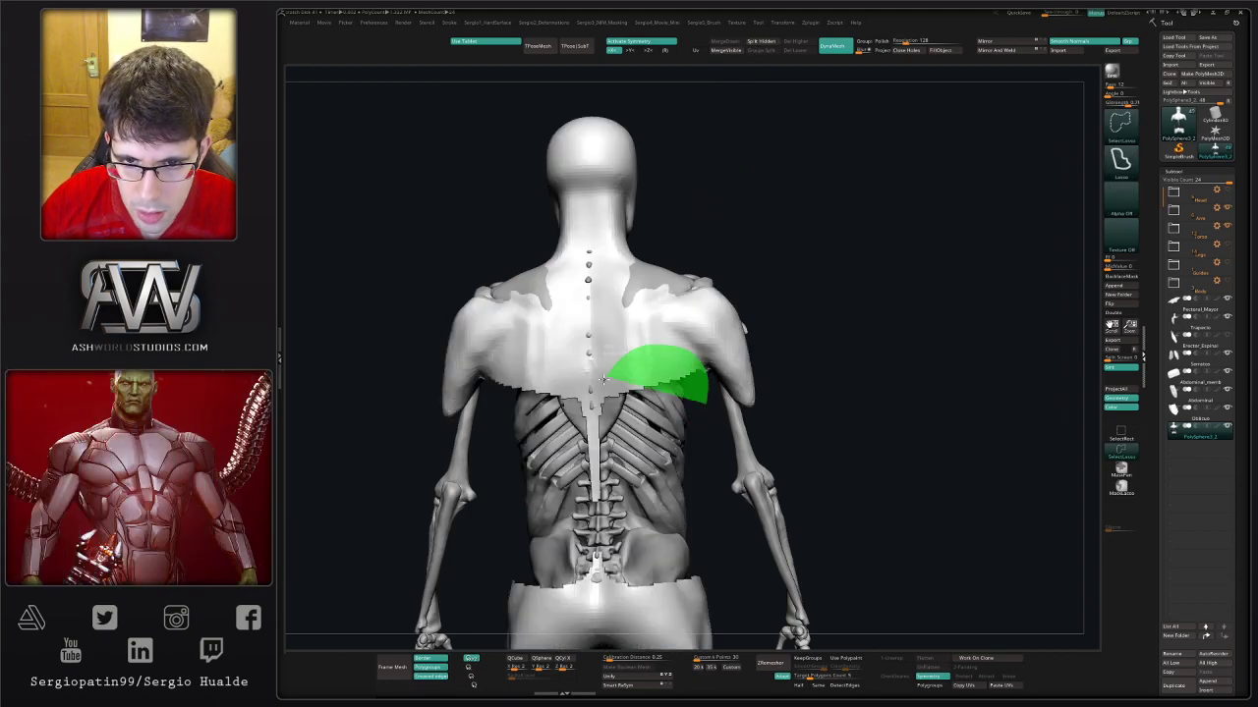
pyautogui.moveTo(786, 378)
pyautogui.mouseDown()
pyautogui.moveTo(819, 337)
pyautogui.moveTo(775, 462)
pyautogui.moveTo(753, 340)
pyautogui.moveTo(780, 357)
pyautogui.mouseUp()
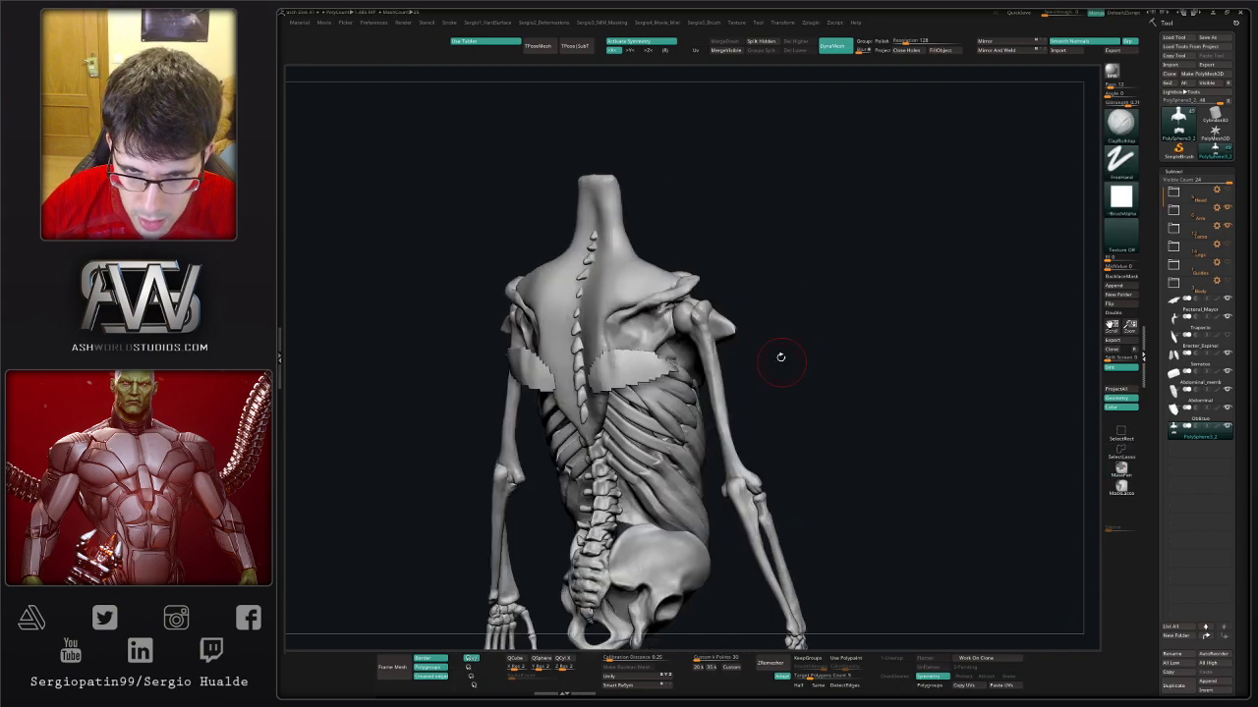
pyautogui.moveTo(737, 318); pyautogui.dragTo(800, 351)
# - Solo the two shoulder patches, then unsolo and orbit between back and side views
pyautogui.hotkey('shift', 'space')
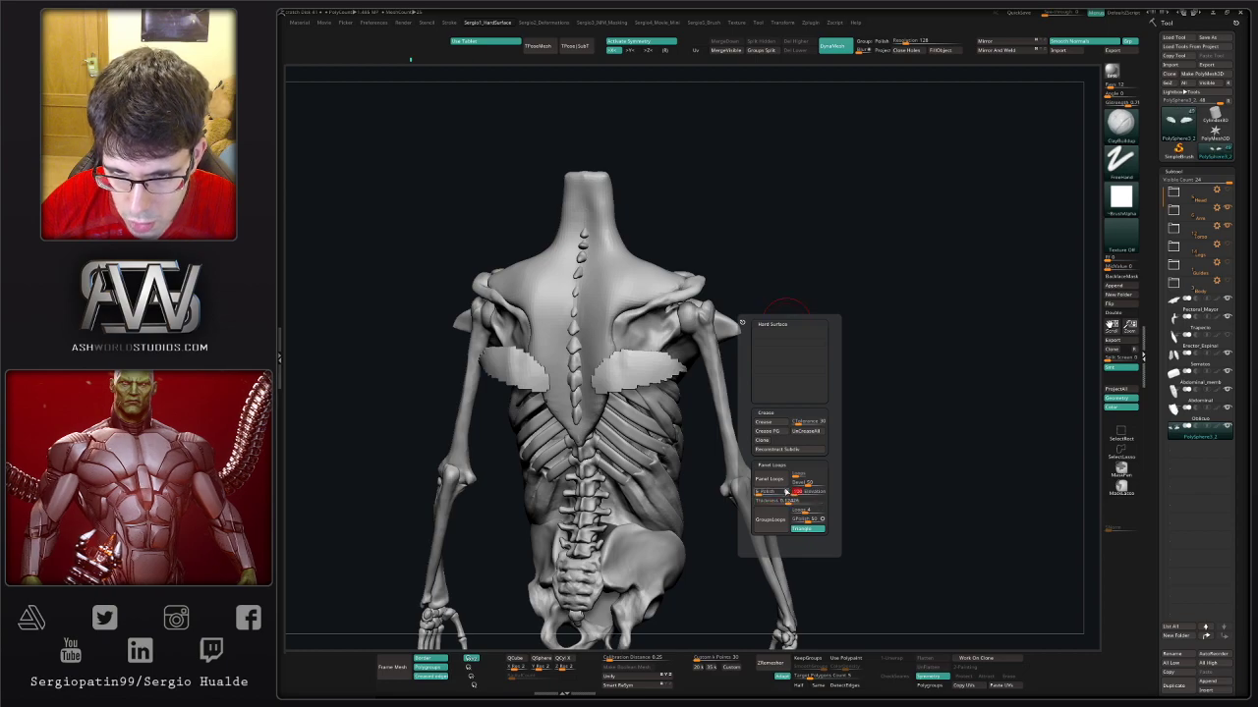
pyautogui.moveTo(835, 422); pyautogui.dragTo(660, 397)
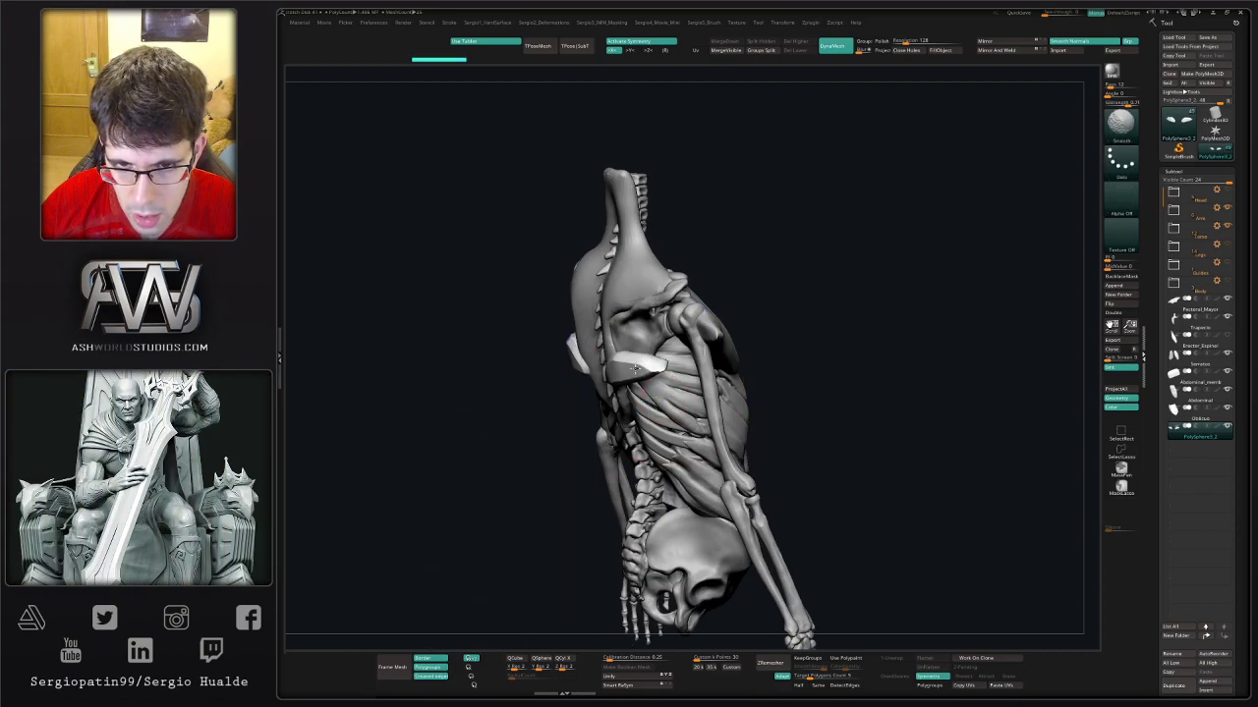
pyautogui.keyDown('ctrl'); pyautogui.keyDown('shift'); pyautogui.click(643, 362); pyautogui.keyUp('shift'); pyautogui.keyUp('ctrl')
pyautogui.keyDown('ctrl'); pyautogui.keyDown('shift'); pyautogui.click(646, 350); pyautogui.keyUp('shift'); pyautogui.keyUp('ctrl')
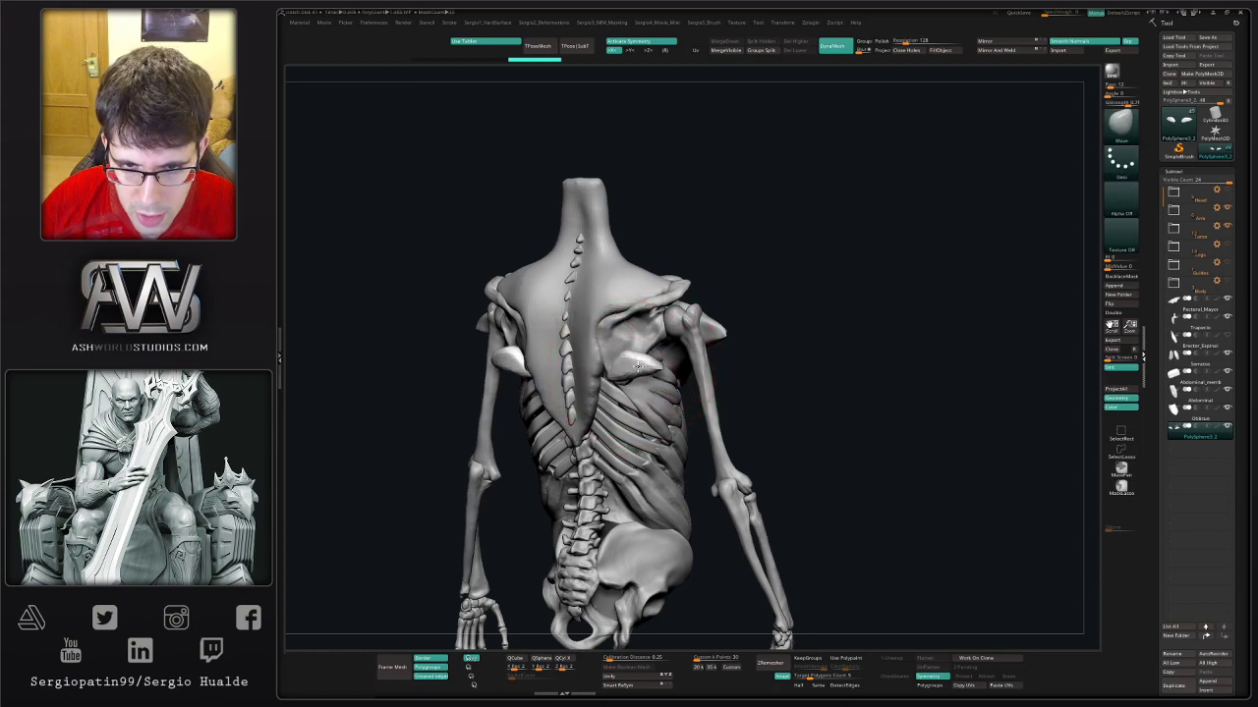
pyautogui.moveTo(746, 373); pyautogui.dragTo(703, 344)
pyautogui.moveTo(702, 343)
pyautogui.mouseDown(button='right')
pyautogui.moveTo(702, 363)
pyautogui.moveTo(733, 368)
pyautogui.moveTo(678, 388)
pyautogui.moveTo(687, 381)
pyautogui.mouseUp(button='right')
# - Pick the SelectLasso brush and orbit and pan around the oval shoulder pads
pyautogui.press('b')
pyautogui.press('s')
pyautogui.press('l')
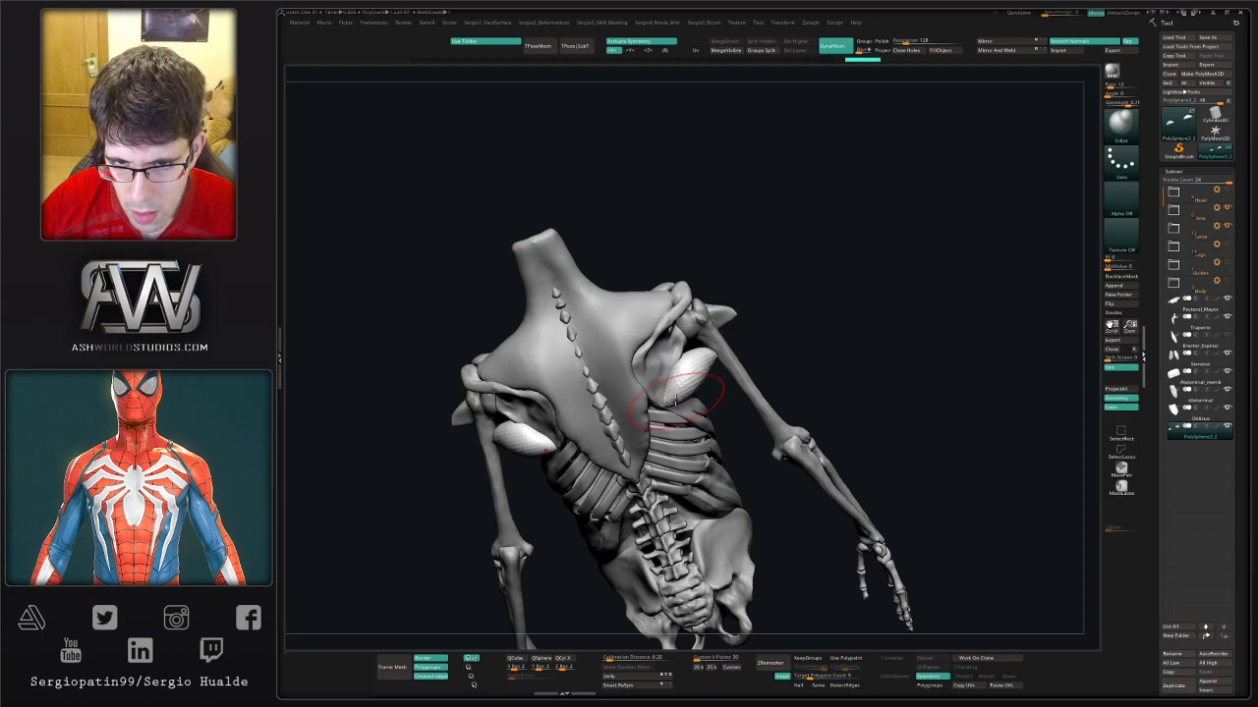
pyautogui.moveTo(676, 398)
pyautogui.mouseDown(button='right')
pyautogui.moveTo(732, 364)
pyautogui.moveTo(725, 356)
pyautogui.moveTo(752, 358)
pyautogui.moveTo(724, 385)
pyautogui.moveTo(741, 352)
pyautogui.moveTo(693, 337)
pyautogui.moveTo(719, 359)
pyautogui.moveTo(724, 408)
pyautogui.mouseUp(button='right')
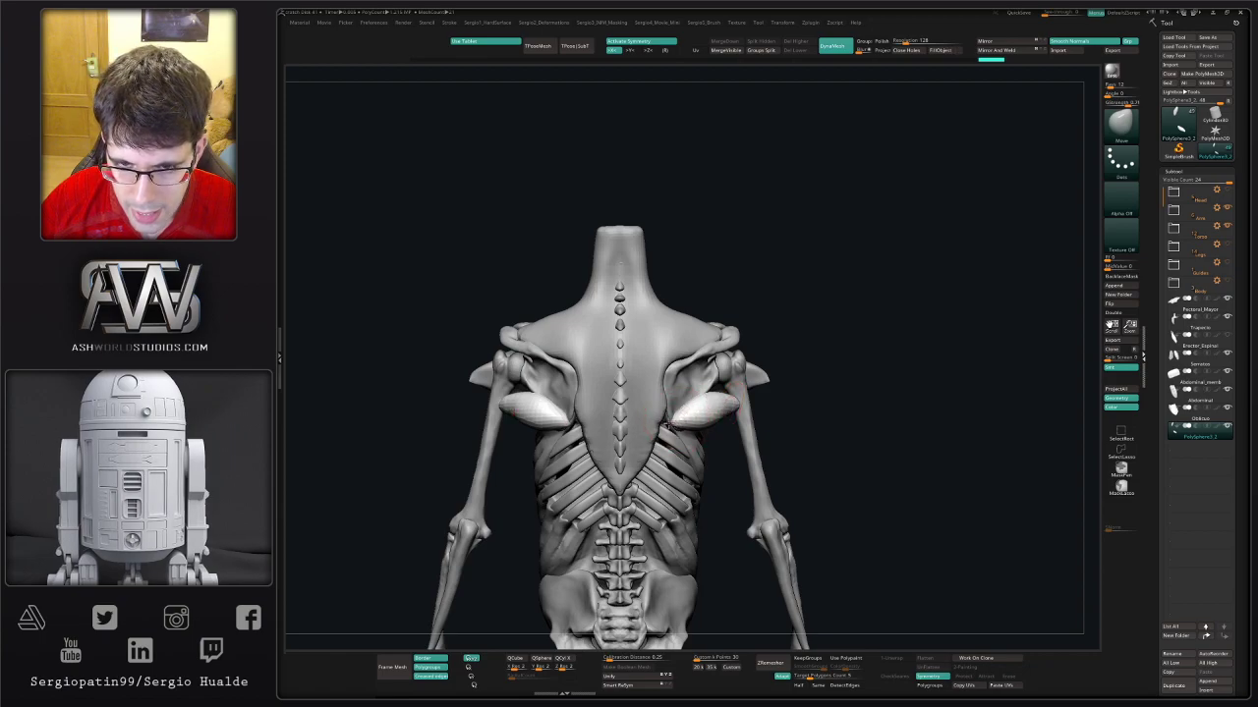
pyautogui.moveTo(671, 424)
pyautogui.keyDown('alt'); pyautogui.mouseDown(button='right')
pyautogui.moveTo(670, 297)
pyautogui.moveTo(649, 326)
pyautogui.moveTo(689, 352)
pyautogui.moveTo(683, 340)
pyautogui.moveTo(720, 339)
pyautogui.mouseUp(button='right'); pyautogui.keyUp('alt')
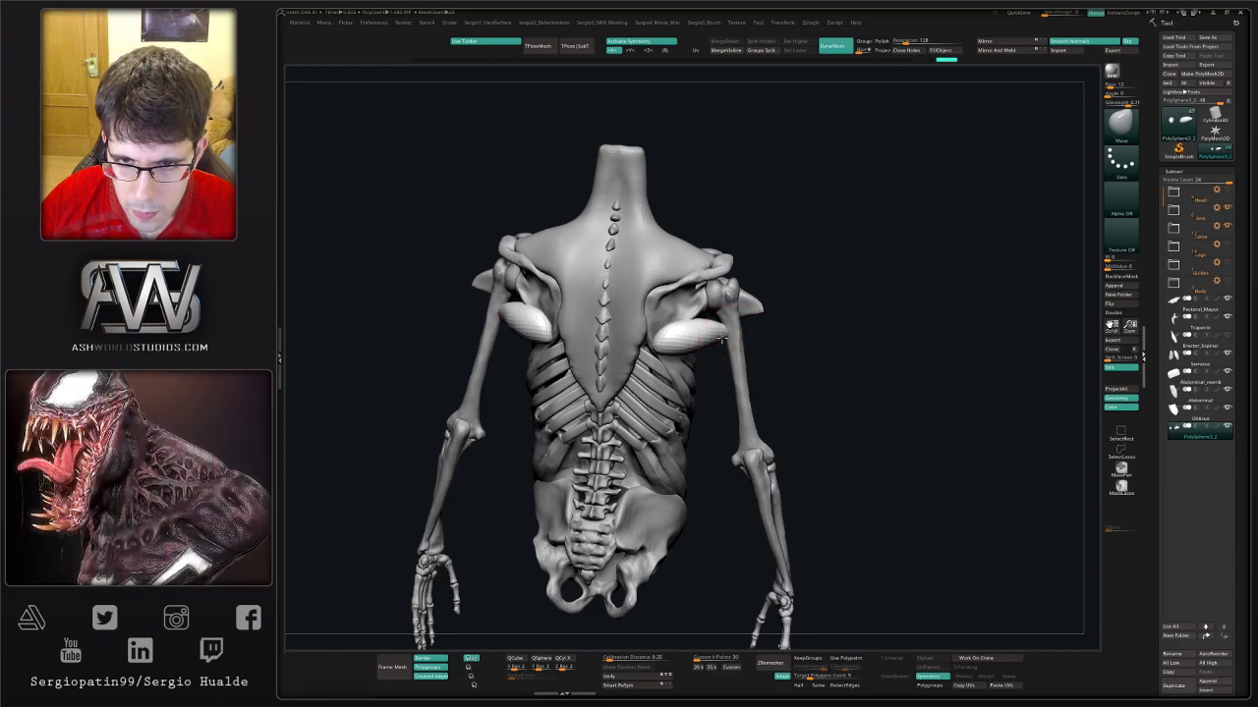
pyautogui.moveTo(730, 334)
pyautogui.mouseDown(button='right')
pyautogui.moveTo(680, 339)
pyautogui.moveTo(732, 354)
pyautogui.moveTo(901, 357)
pyautogui.mouseUp(button='right')
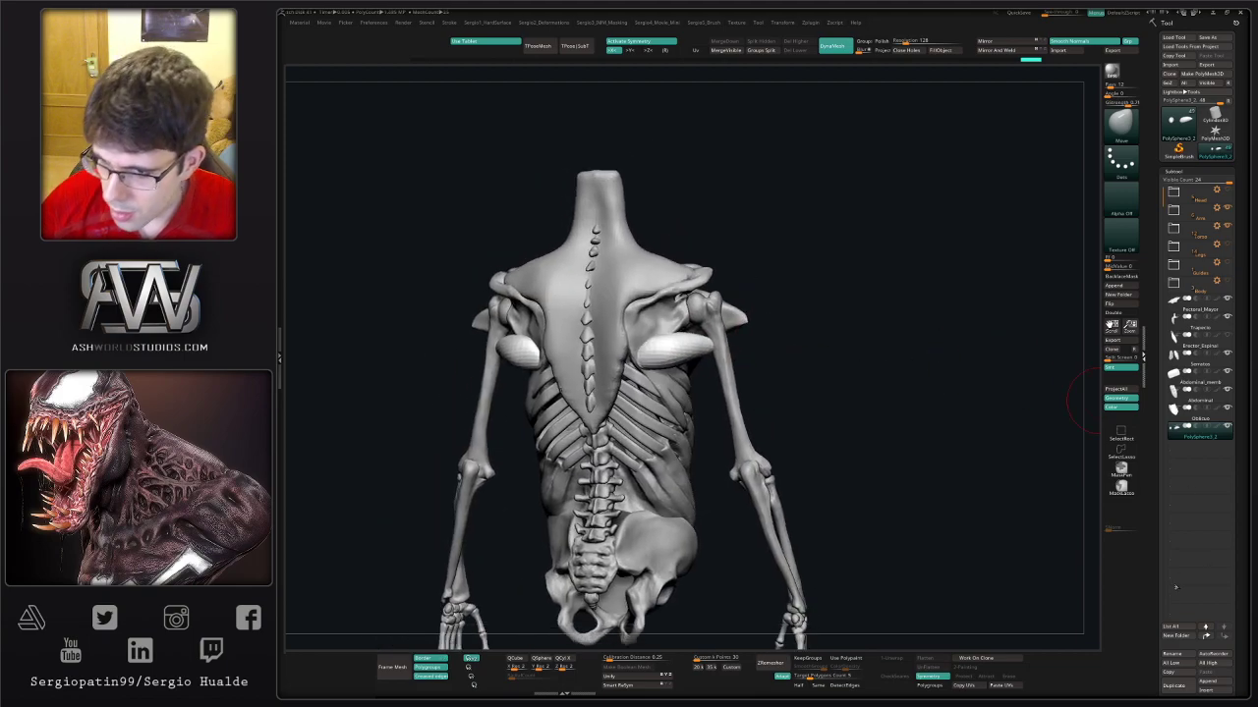
# - Rename the subtool to Torso
pyautogui.click(1172, 653)
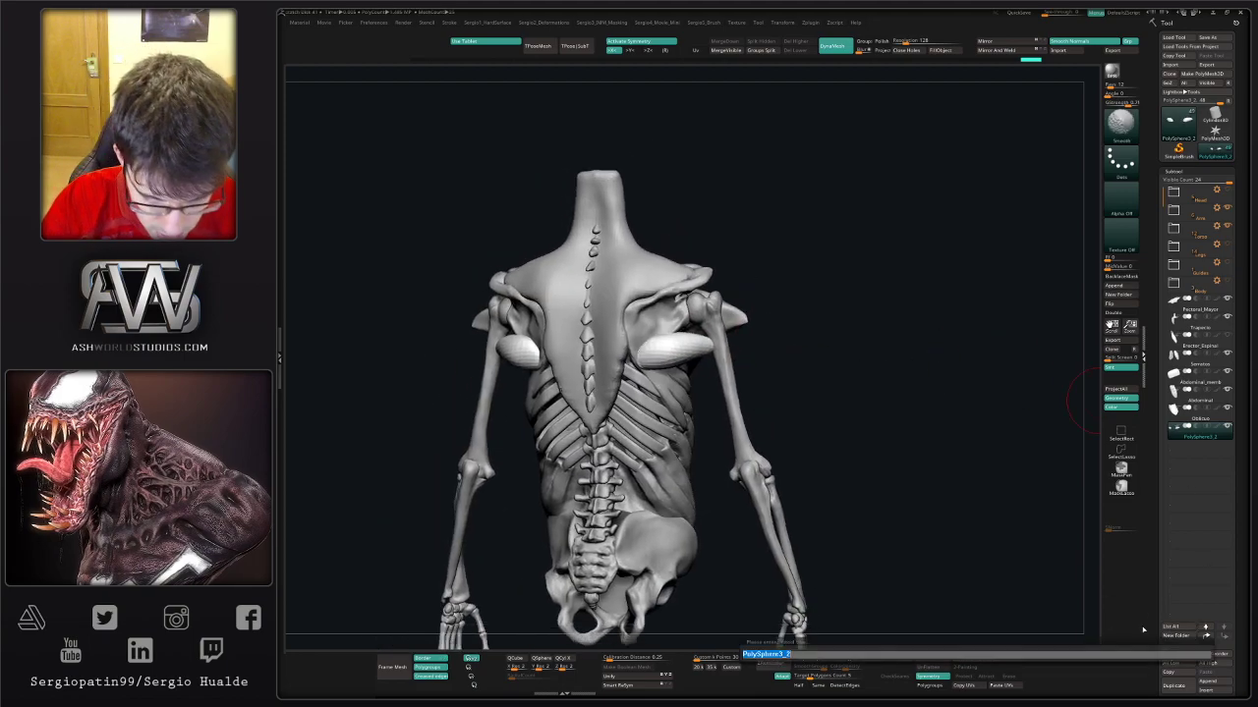
pyautogui.write('Torso')
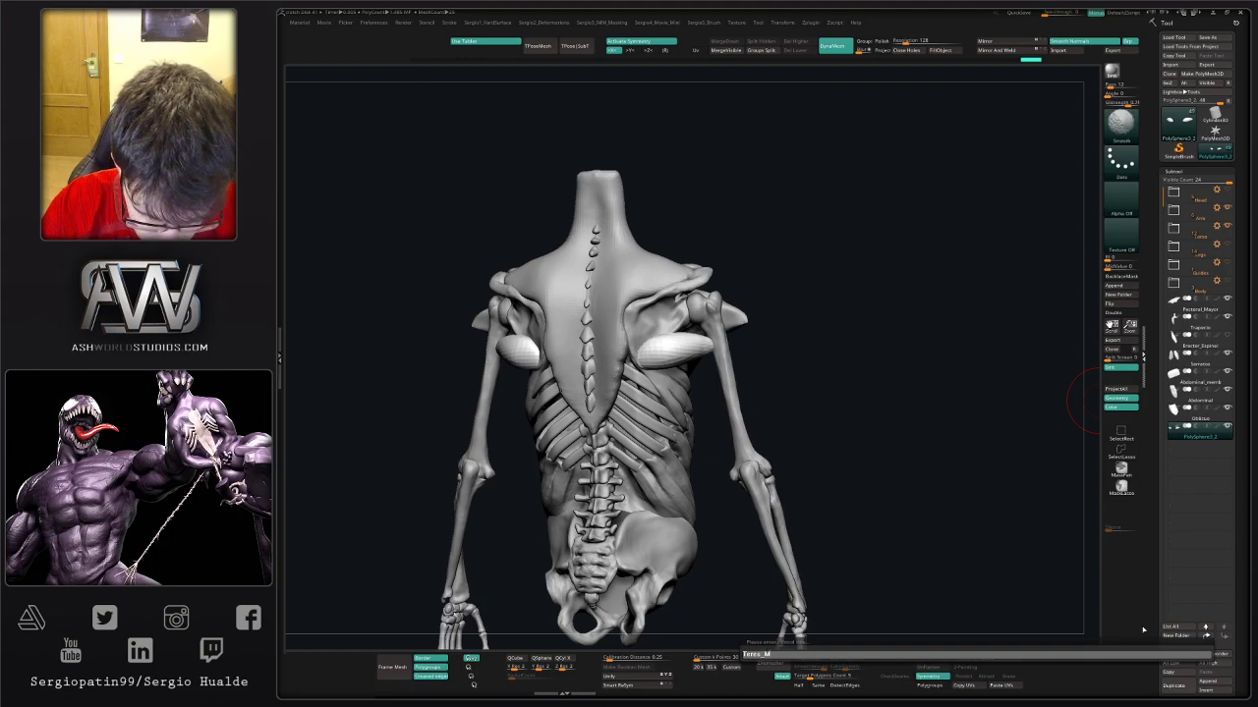
pyautogui.press('Return')
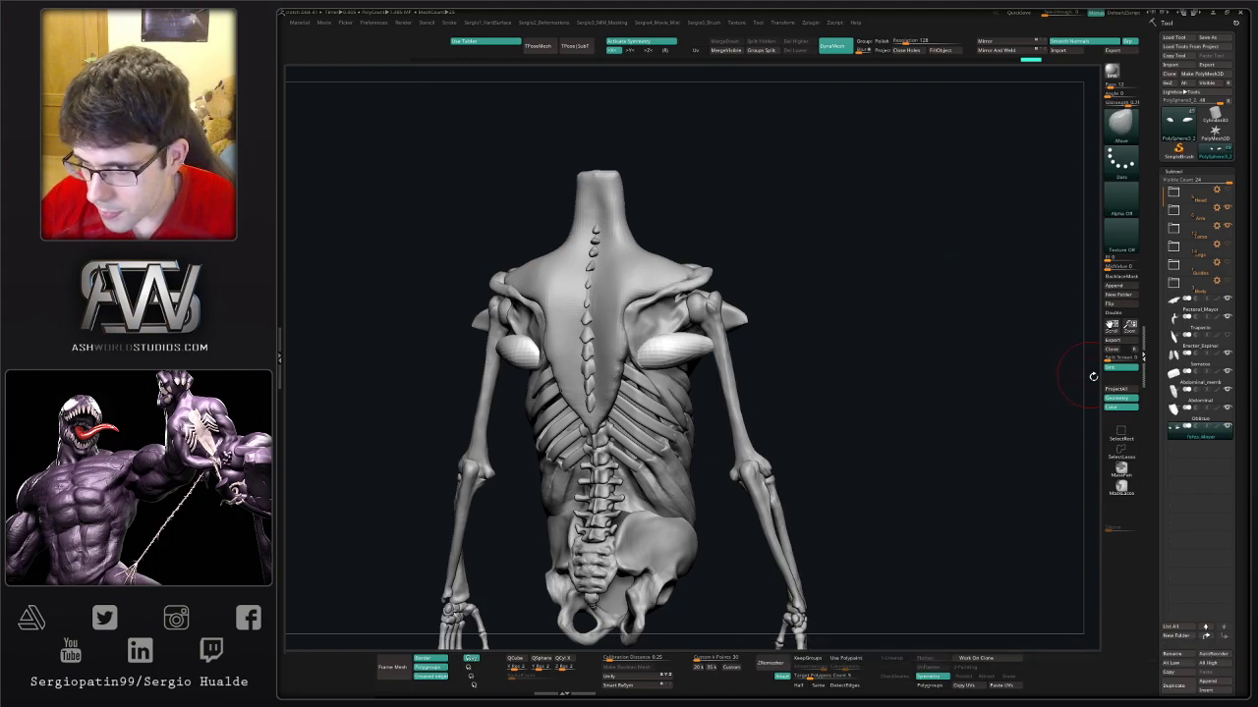
# - Raise the right shoulder-blade muscle and its mirror copy with the Move gizmo
pyautogui.hotkey('ctrl', 'shift')
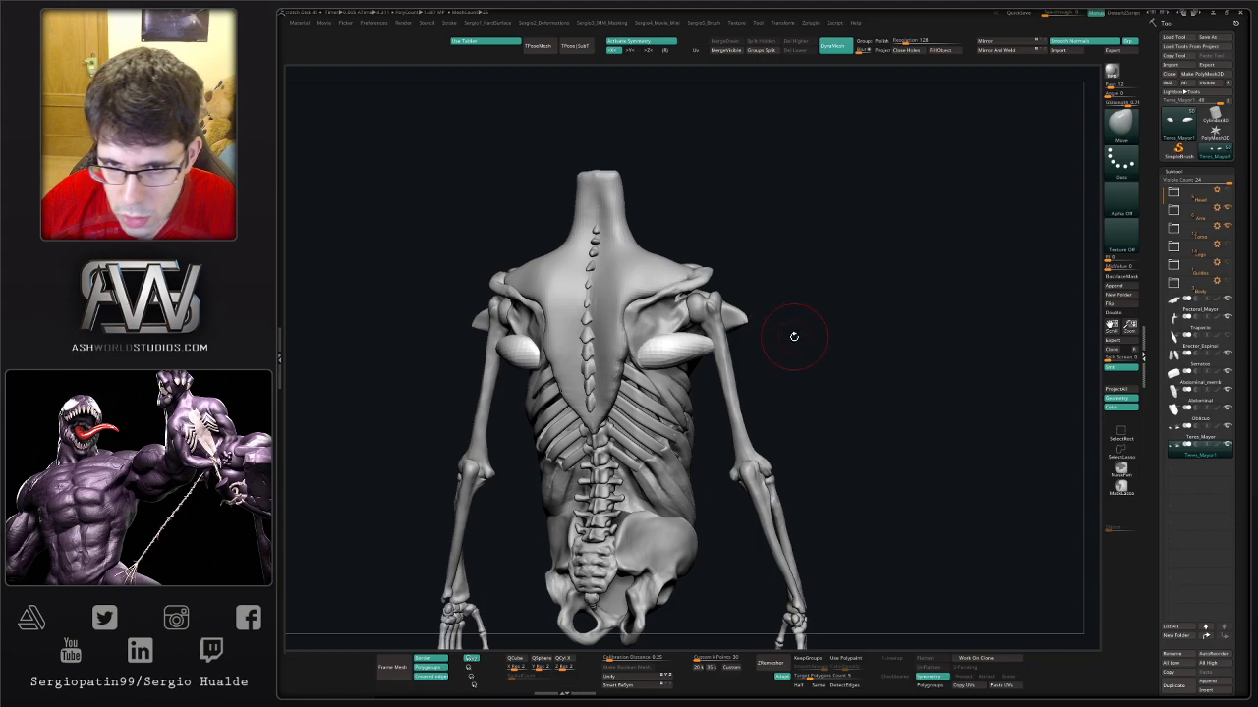
pyautogui.moveTo(792, 331)
pyautogui.mouseDown()
pyautogui.moveTo(786, 345)
pyautogui.moveTo(764, 321)
pyautogui.moveTo(680, 285)
pyautogui.mouseUp()
pyautogui.press('w')
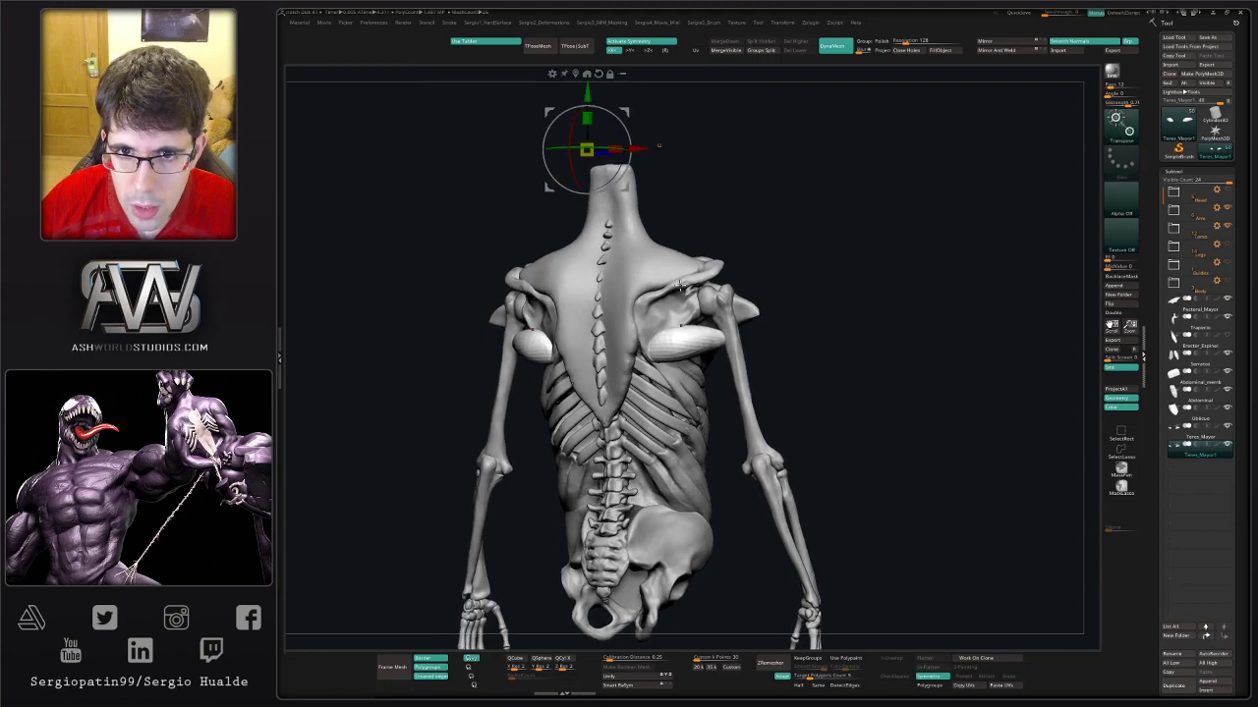
pyautogui.keyDown('alt'); pyautogui.click(679, 338); pyautogui.keyUp('alt')
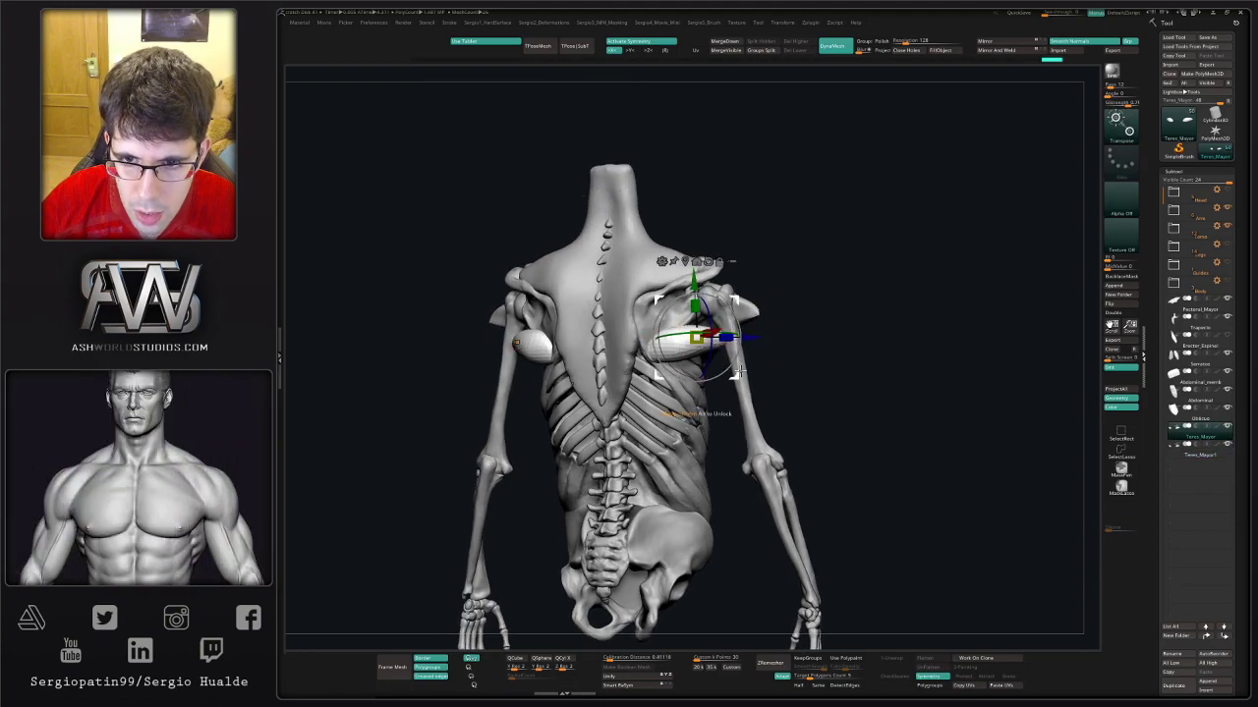
pyautogui.moveTo(732, 360); pyautogui.dragTo(707, 310)
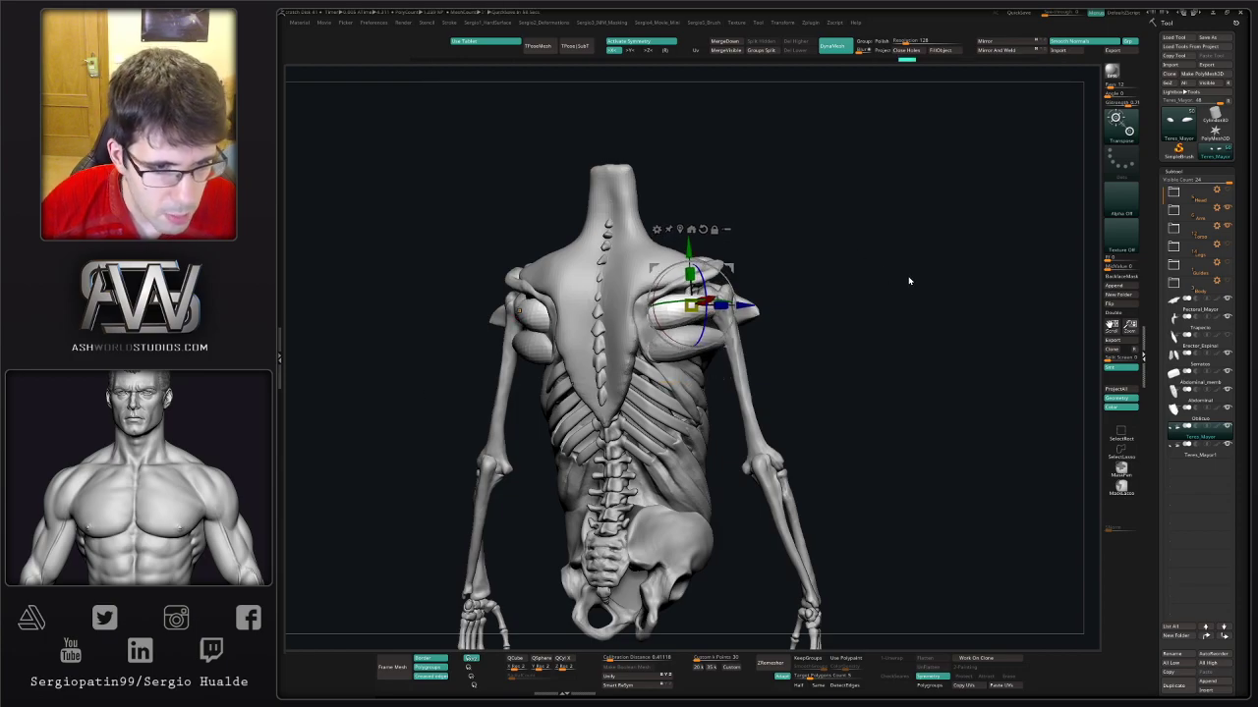
pyautogui.keyDown('shift'); pyautogui.moveTo(909, 281); pyautogui.dragTo(904, 309); pyautogui.keyUp('shift')
pyautogui.press('q')
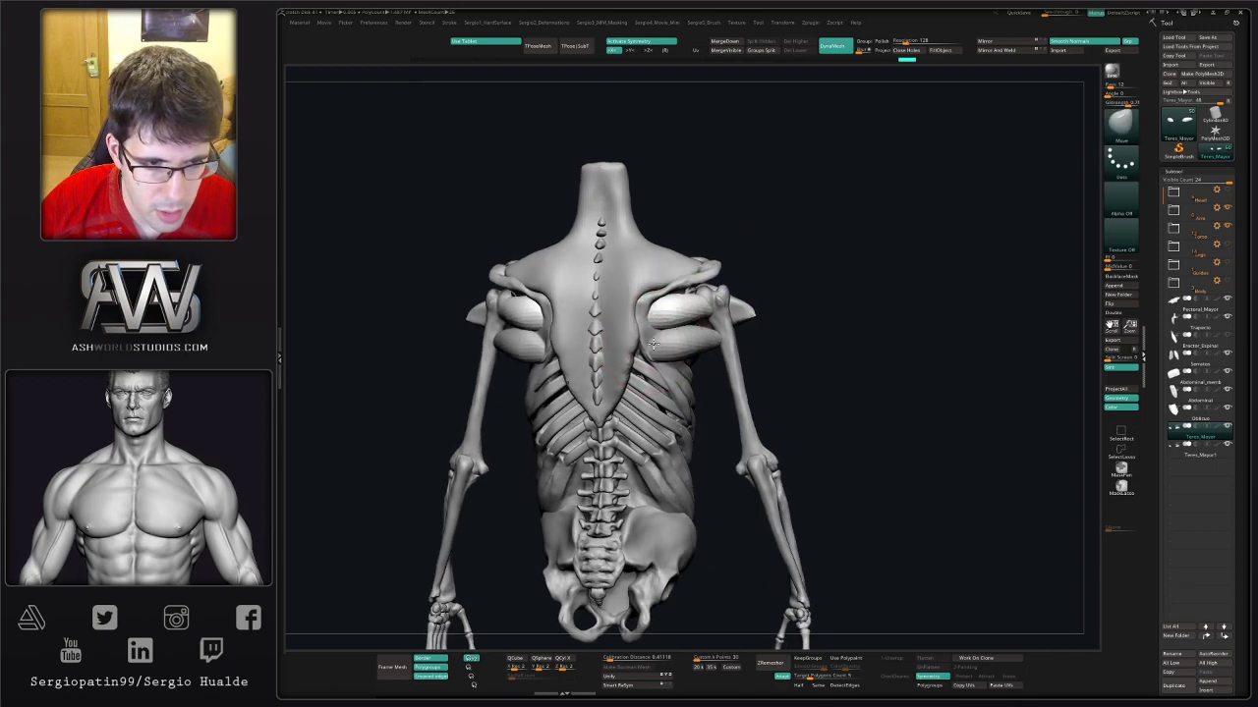
# - Pull the other shoulder muscle piece into shape from an oblique side-back view
pyautogui.moveTo(654, 344)
pyautogui.mouseDown()
pyautogui.moveTo(658, 307)
pyautogui.moveTo(652, 365)
pyautogui.moveTo(652, 304)
pyautogui.moveTo(637, 337)
pyautogui.moveTo(652, 289)
pyautogui.moveTo(668, 328)
pyautogui.moveTo(643, 352)
pyautogui.moveTo(643, 333)
pyautogui.mouseUp()
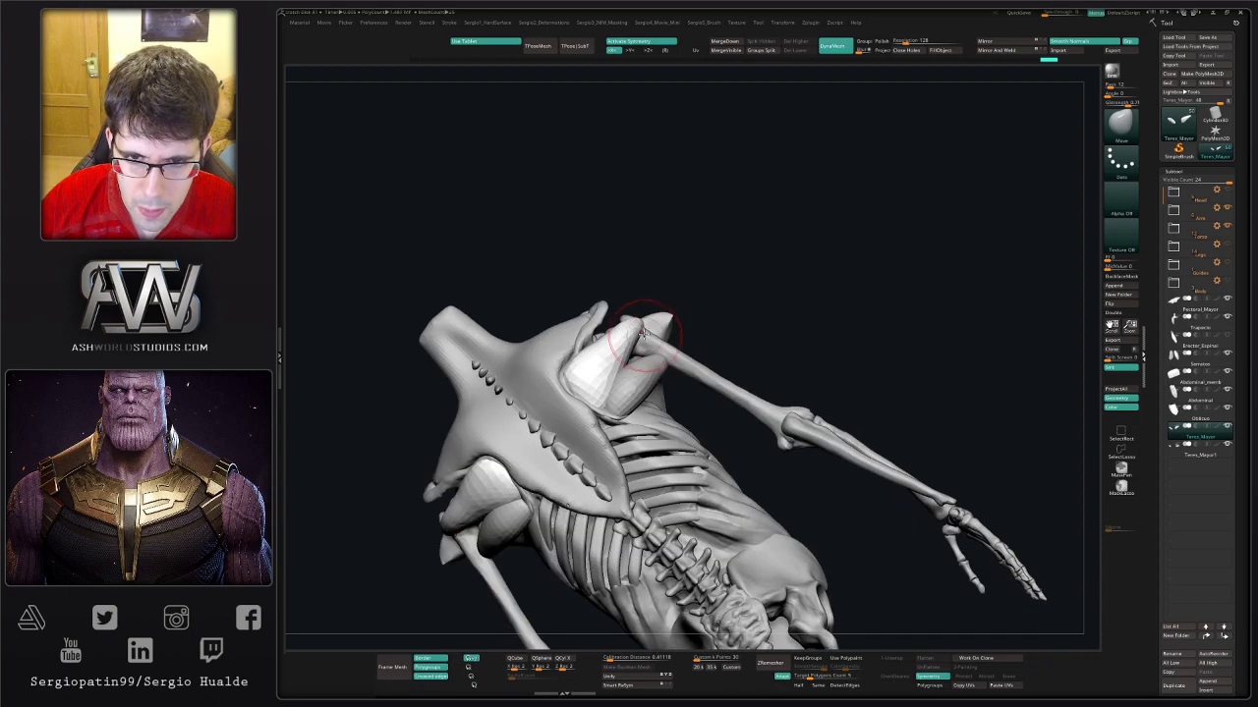
pyautogui.keyDown('alt'); pyautogui.click(622, 390); pyautogui.keyUp('alt')
pyautogui.keyDown('ctrl'); pyautogui.keyDown('shift'); pyautogui.moveTo(625, 395); pyautogui.dragTo(646, 389); pyautogui.keyUp('shift'); pyautogui.keyUp('ctrl')
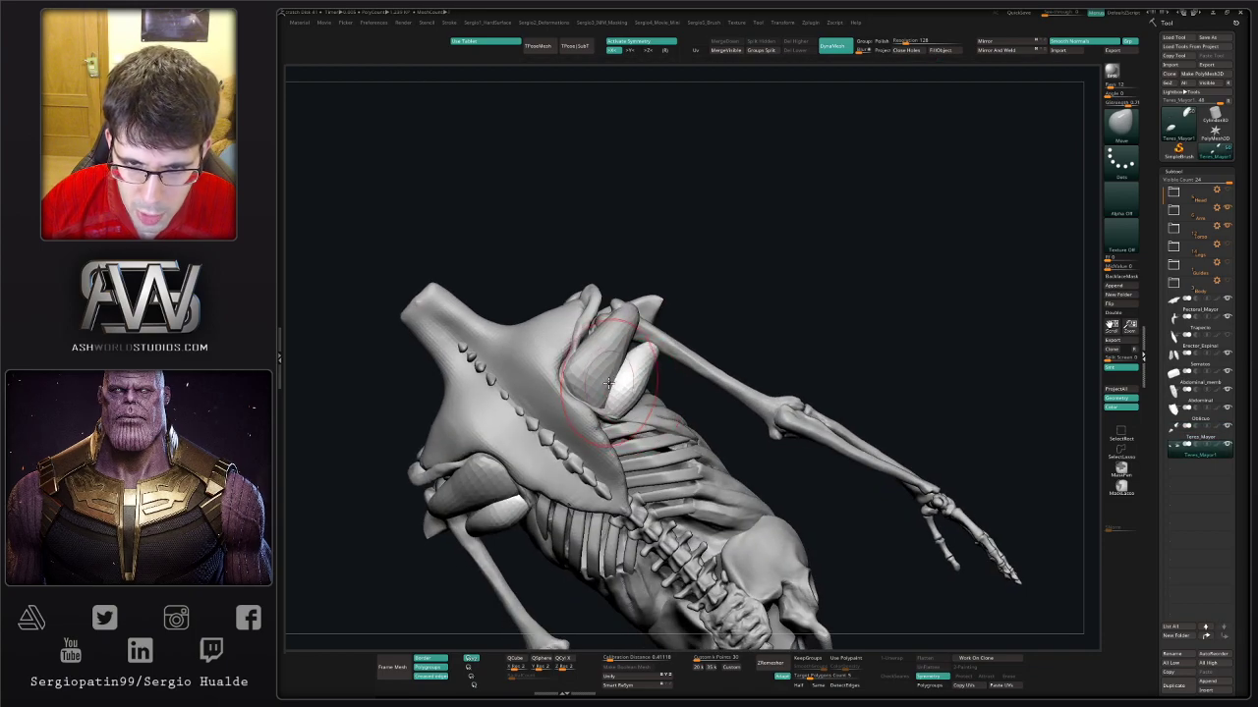
pyautogui.moveTo(660, 374)
pyautogui.mouseDown(button='right')
pyautogui.moveTo(649, 376)
pyautogui.moveTo(637, 285)
pyautogui.moveTo(623, 393)
pyautogui.moveTo(698, 294)
pyautogui.moveTo(708, 328)
pyautogui.moveTo(604, 351)
pyautogui.moveTo(639, 349)
pyautogui.moveTo(653, 364)
pyautogui.mouseUp(button='right')
# - Rename the active subtool to Infraespinoso
pyautogui.click(1173, 653)
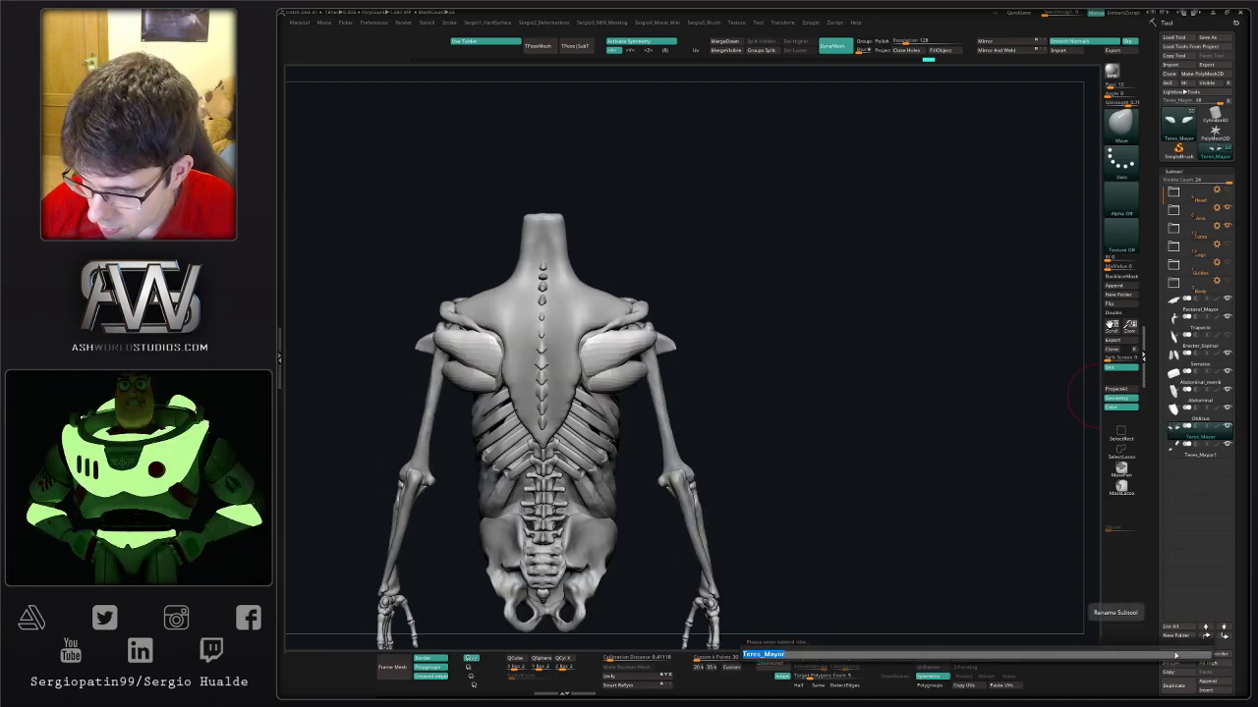
pyautogui.write('Infra')
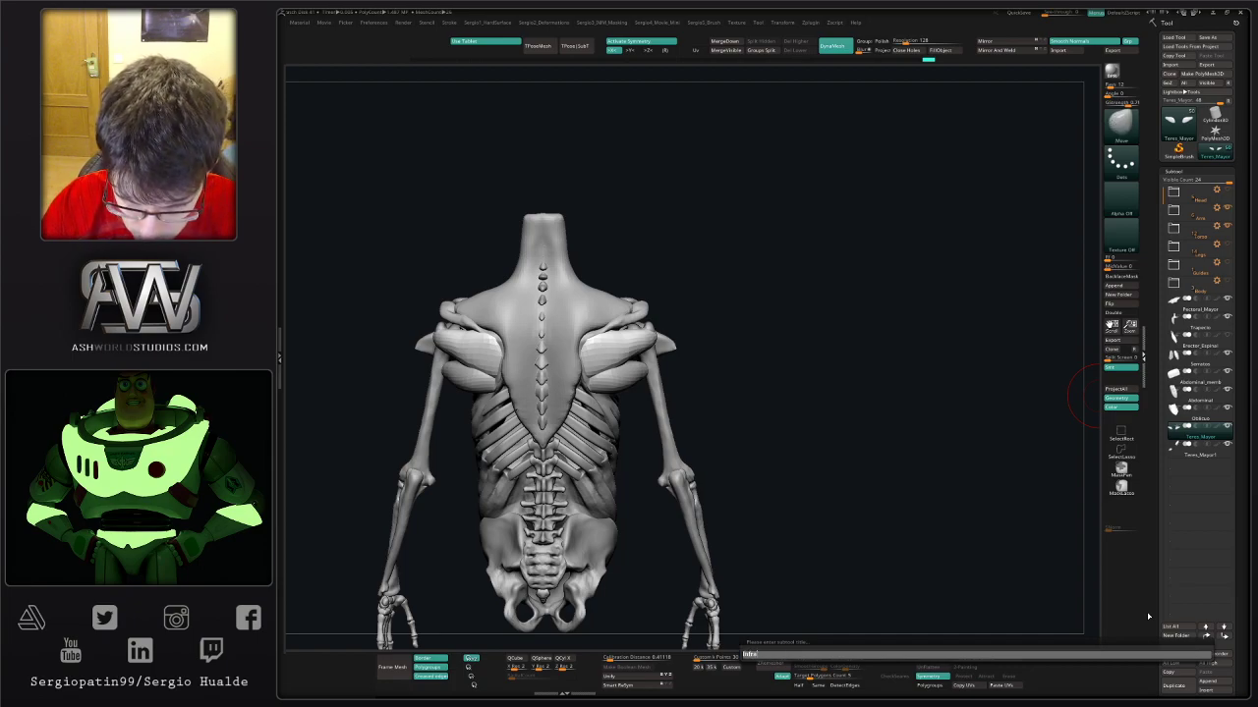
pyautogui.write('espinoso')
pyautogui.press('Return')
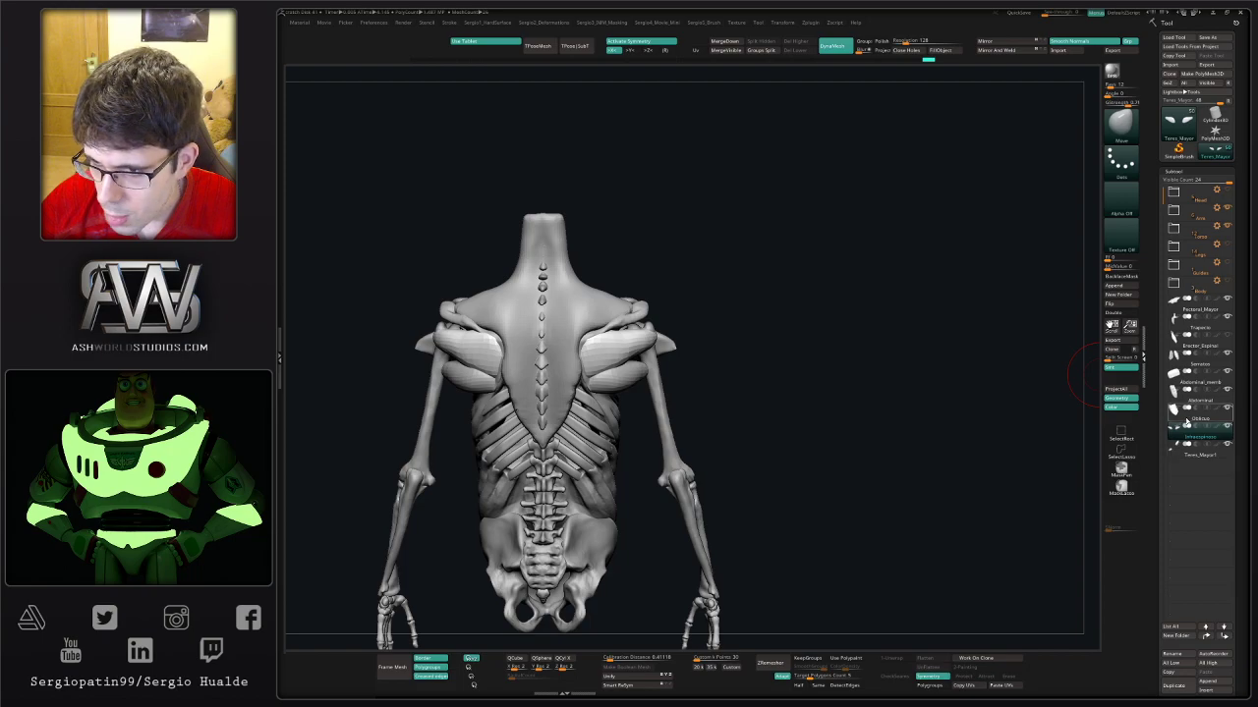
# - Duplicate the Teres_Mayor subtool and start renaming the copy
pyautogui.click(1179, 452)
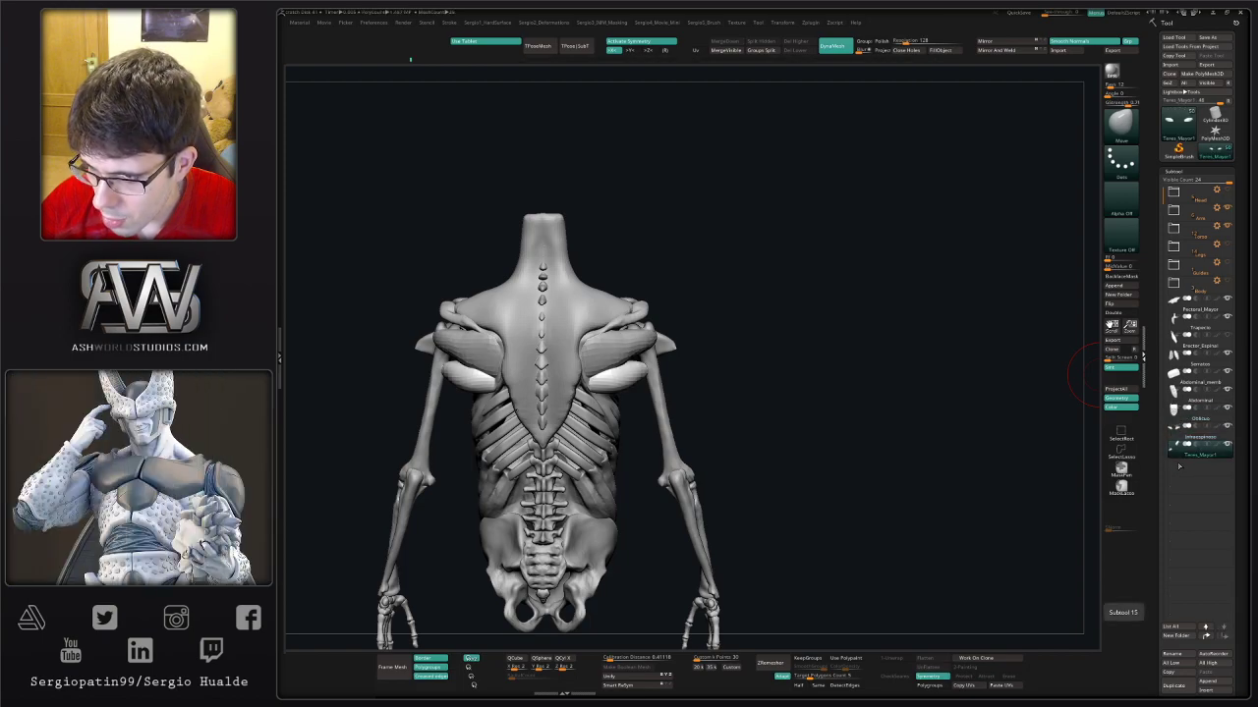
pyautogui.moveTo(1199, 383)
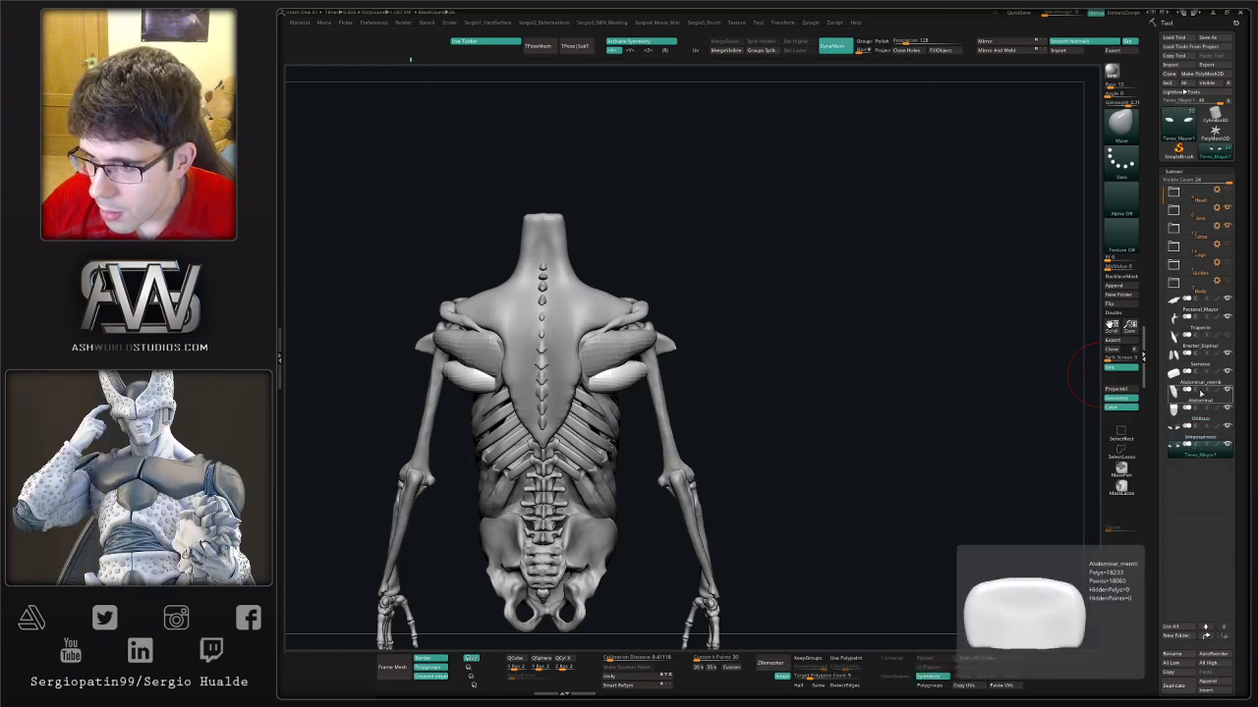
pyautogui.click(1174, 685)
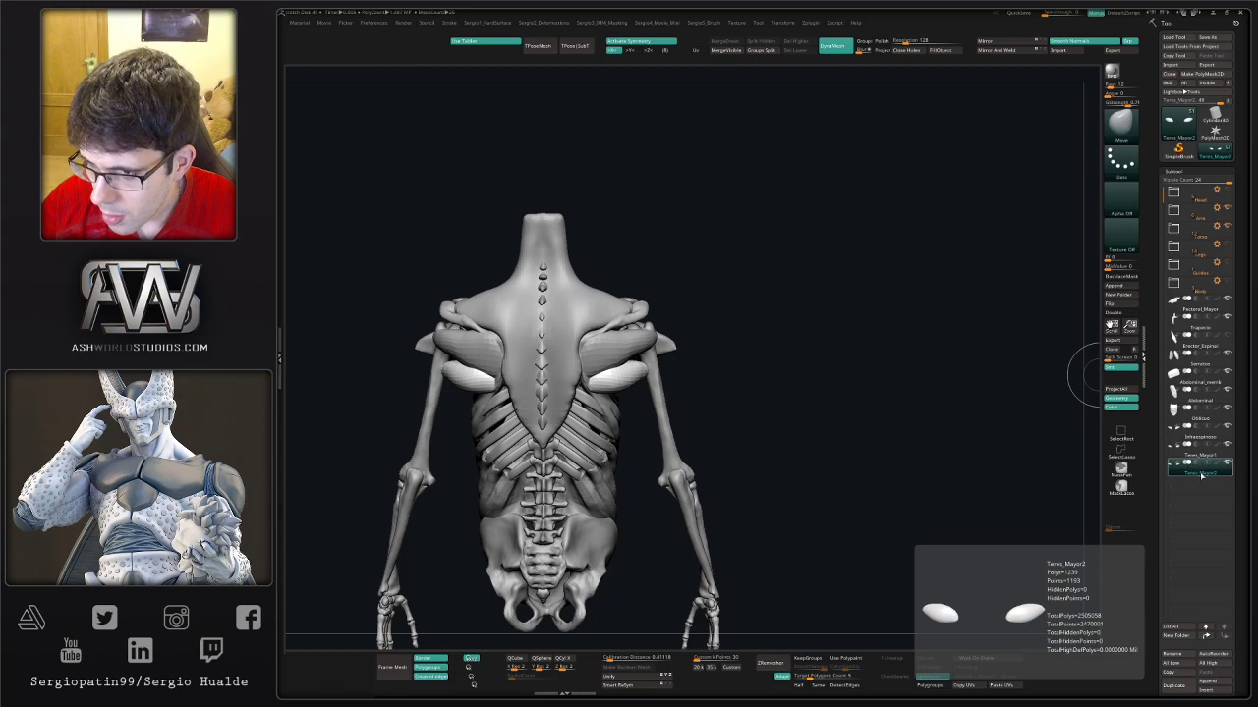
pyautogui.click(1175, 655)
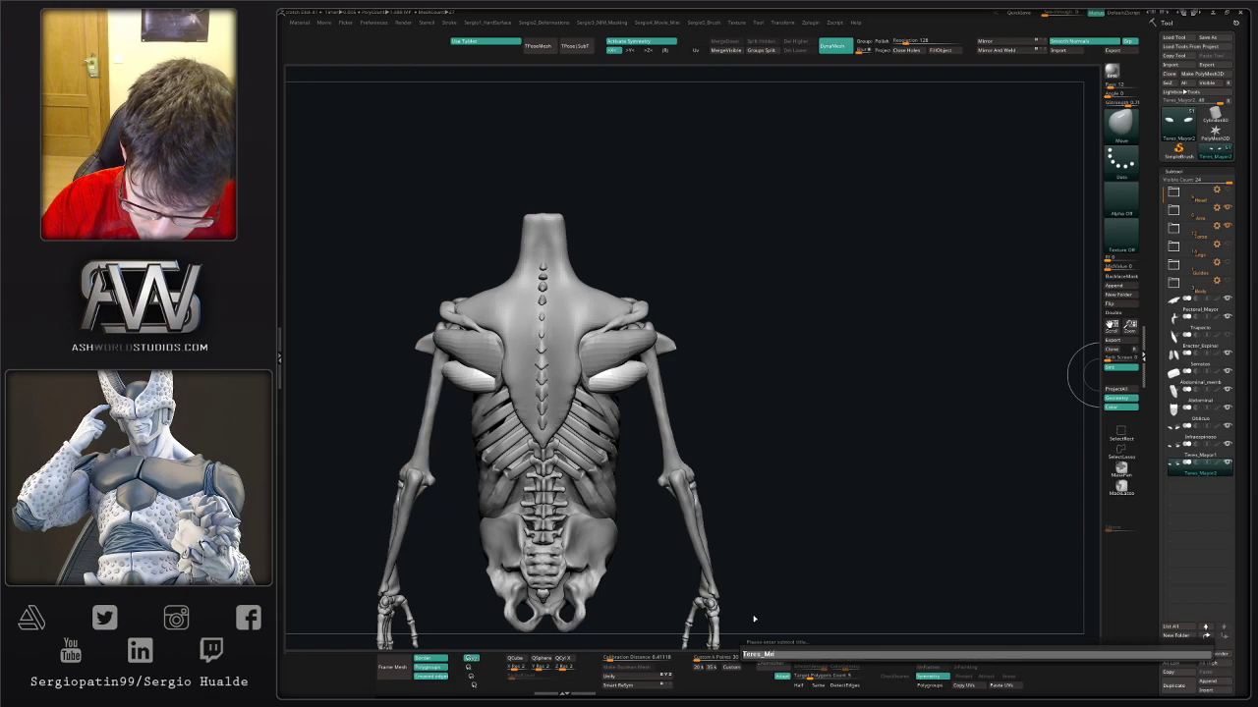
pyautogui.press('BackSpace')
pyautogui.press('Escape')
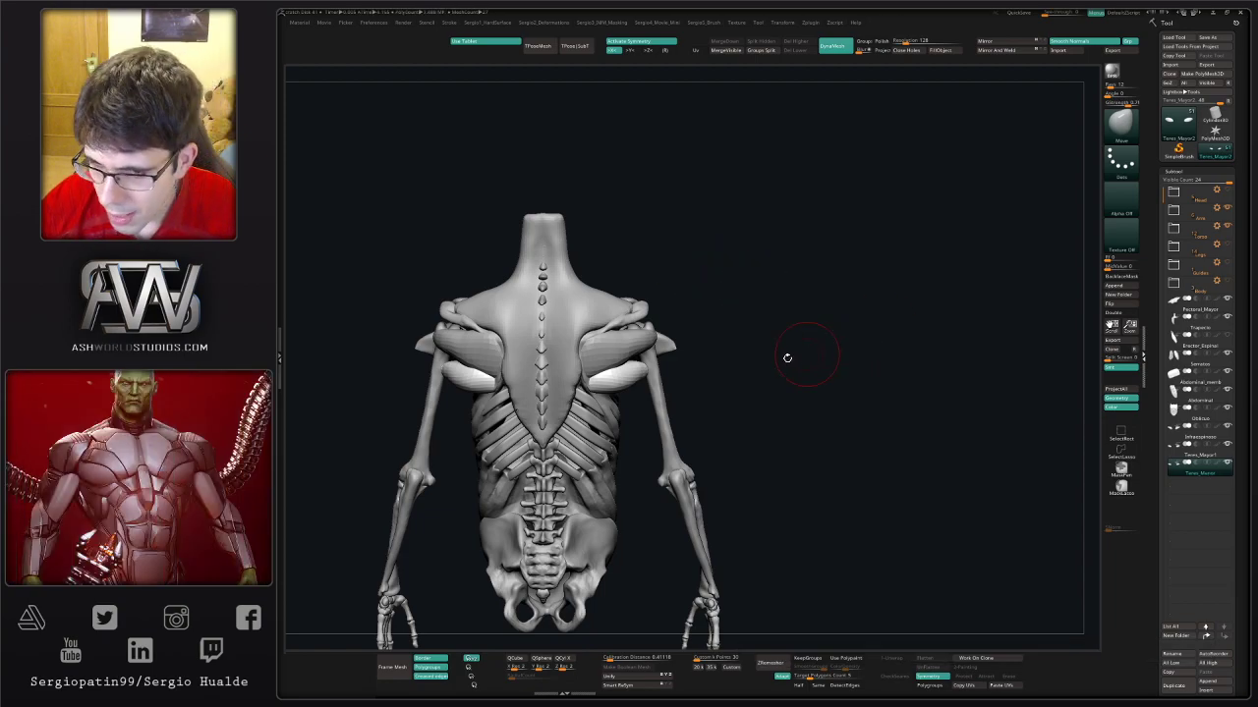
# - Reposition the duplicated muscle piece with the Transpose gizmo and toggle a back muscle's visibility
pyautogui.moveTo(789, 356)
pyautogui.mouseDown()
pyautogui.moveTo(741, 393)
pyautogui.moveTo(752, 324)
pyautogui.mouseUp()
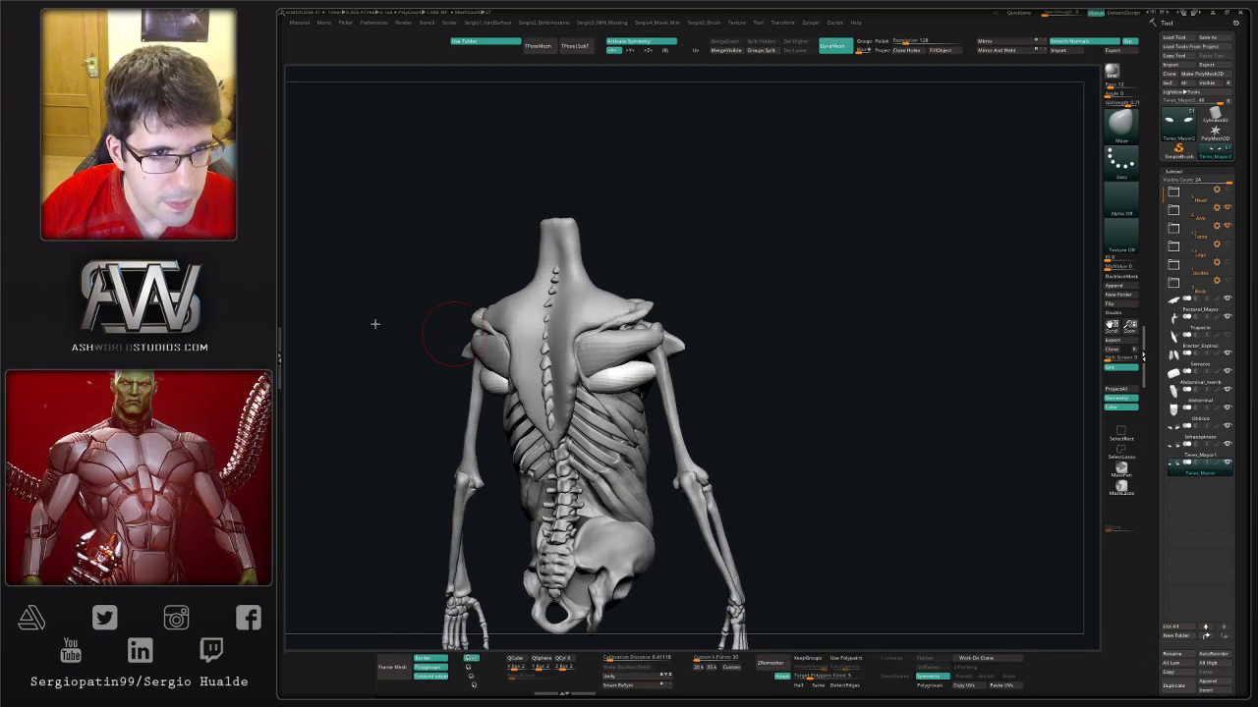
pyautogui.press('w')
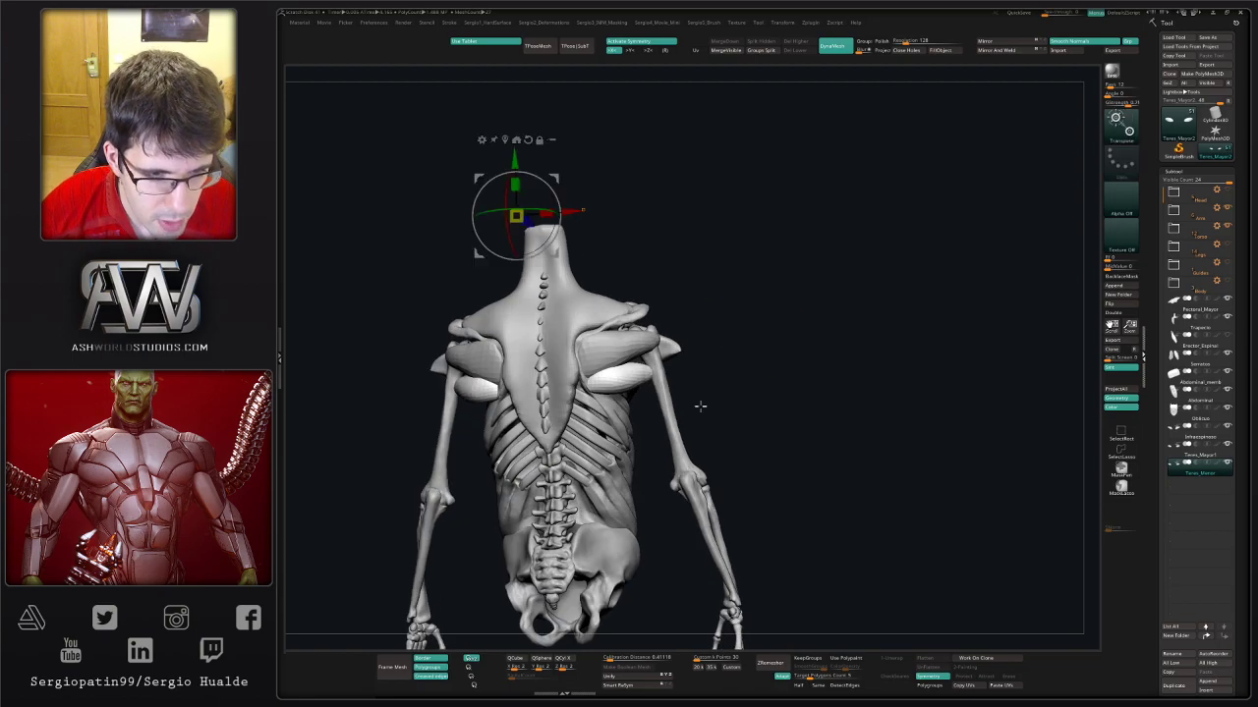
pyautogui.moveTo(700, 407); pyautogui.dragTo(566, 362)
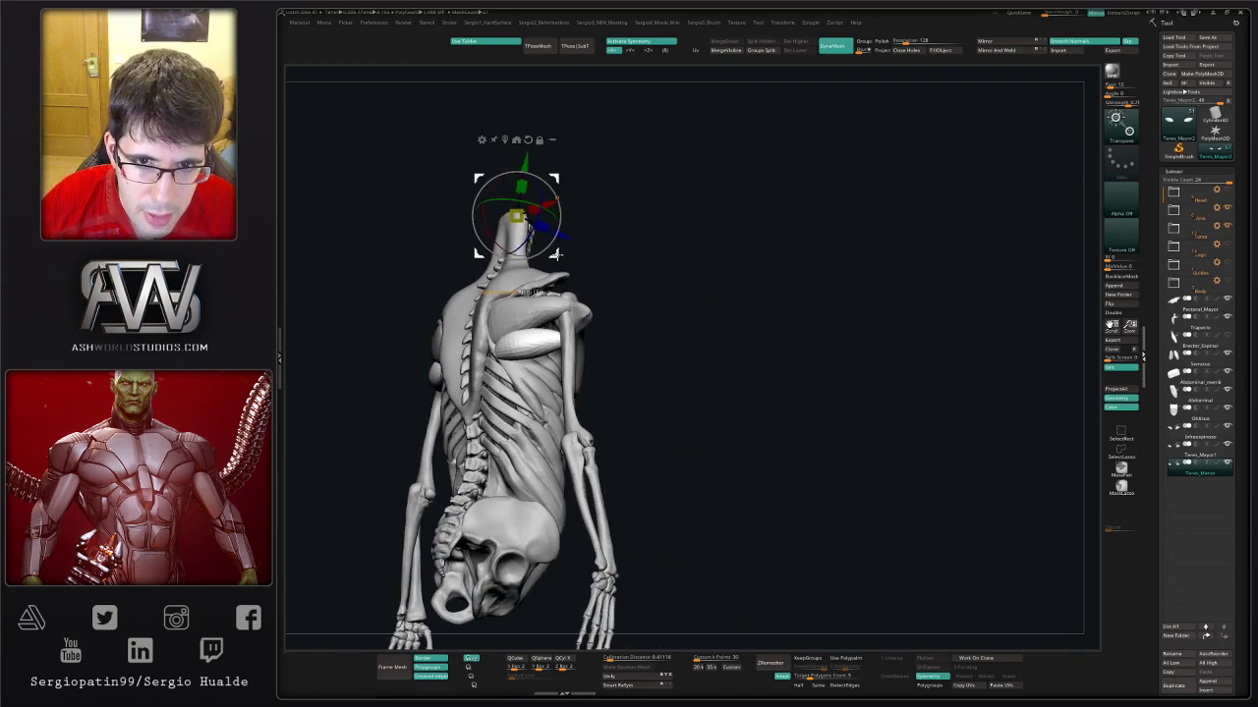
pyautogui.moveTo(555, 254); pyautogui.dragTo(567, 242)
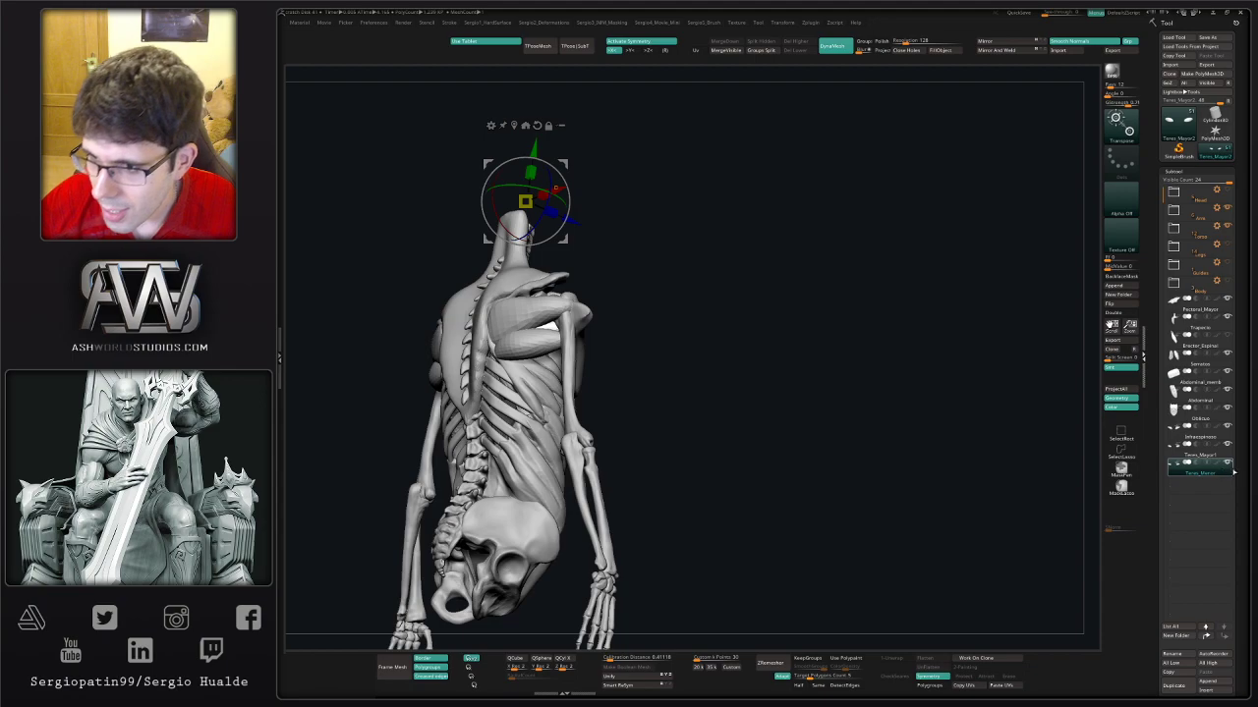
pyautogui.click(1226, 444)
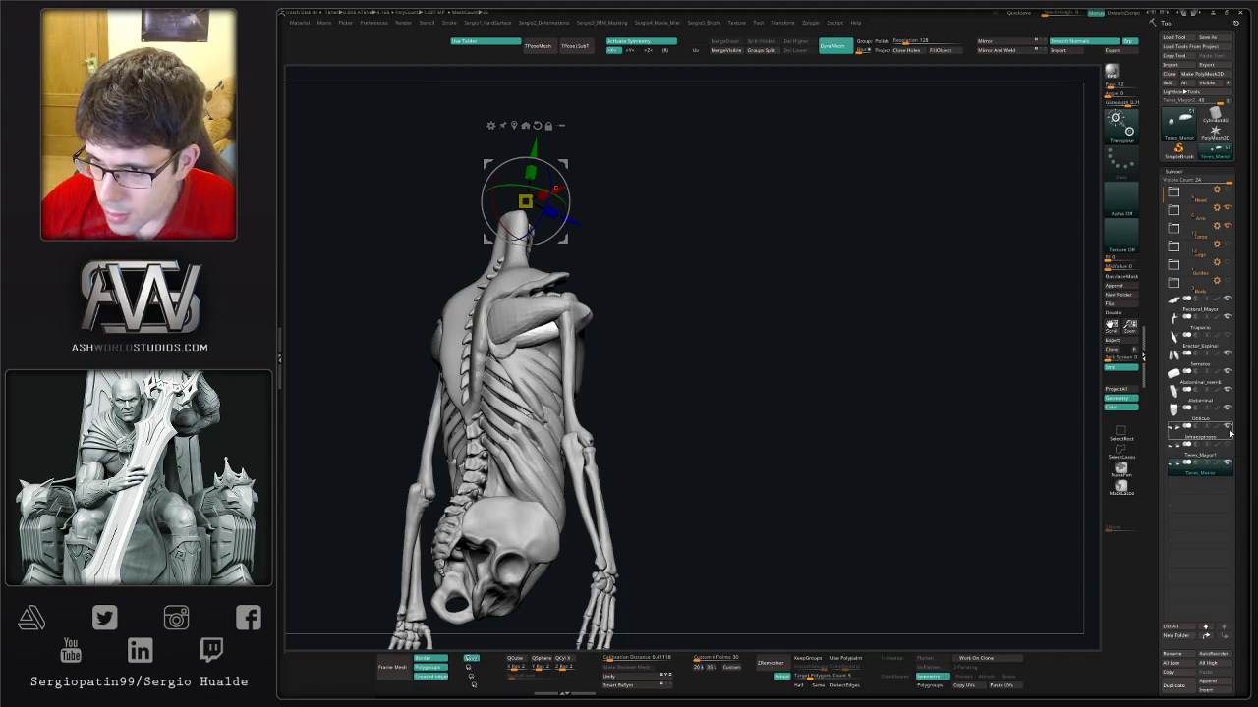
pyautogui.press('q')
pyautogui.moveTo(612, 345)
pyautogui.mouseDown()
pyautogui.moveTo(614, 383)
pyautogui.moveTo(601, 390)
pyautogui.mouseUp()
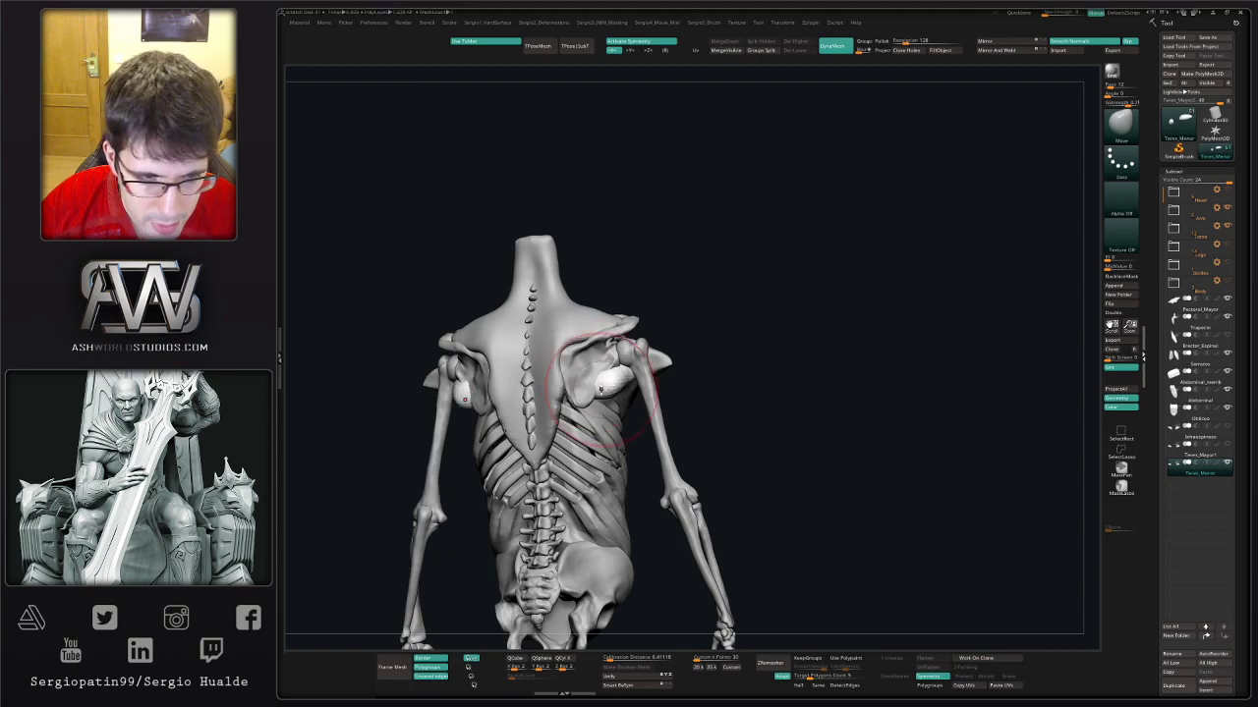
# - Solo the two small muscle pieces, then unsolo and orbit around the spine and scapulae
pyautogui.scroll(2, 600, 390)
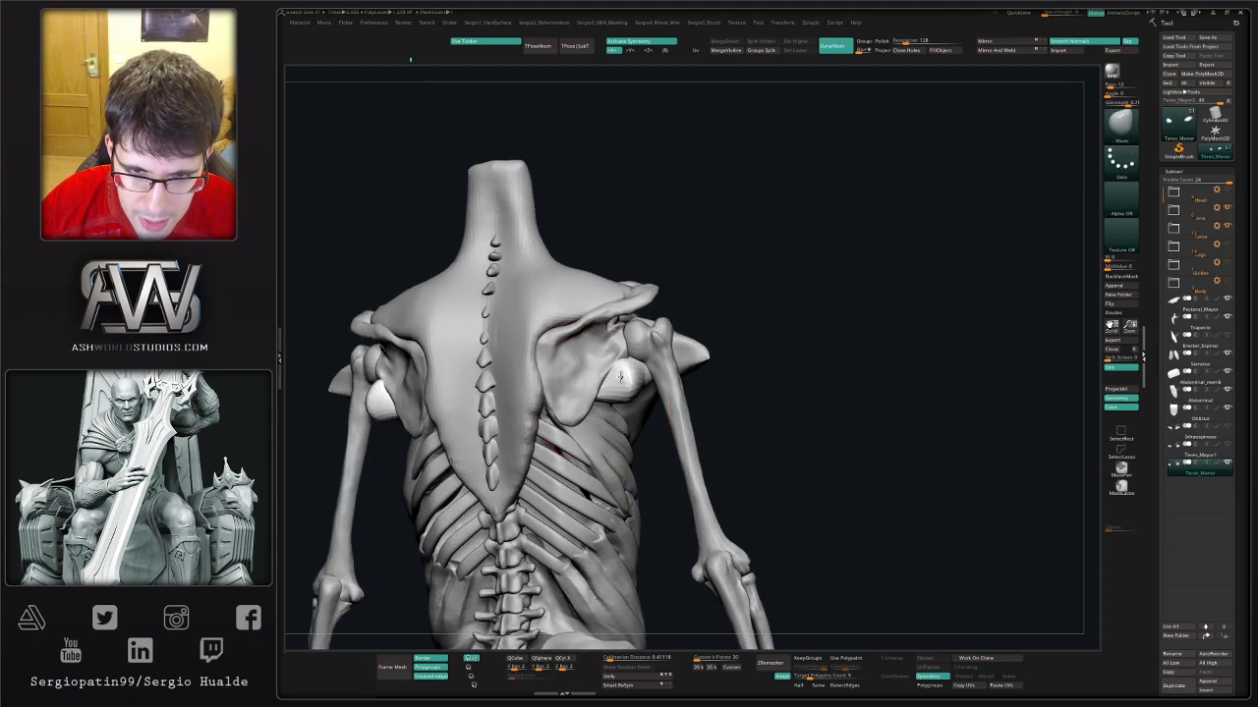
pyautogui.moveTo(620, 376)
pyautogui.mouseDown()
pyautogui.moveTo(593, 398)
pyautogui.moveTo(610, 399)
pyautogui.mouseUp()
pyautogui.keyDown('ctrl'); pyautogui.keyDown('shift'); pyautogui.click(594, 398); pyautogui.keyUp('shift'); pyautogui.keyUp('ctrl')
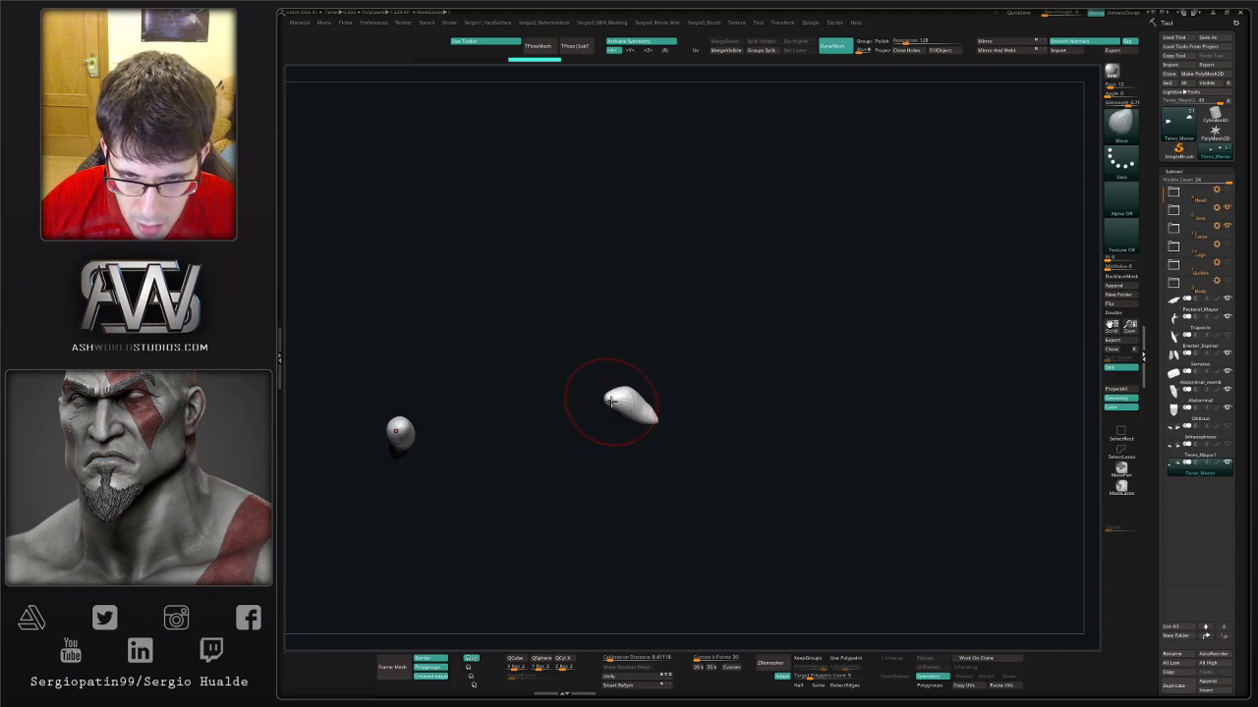
pyautogui.keyDown('ctrl'); pyautogui.keyDown('shift'); pyautogui.click(609, 425); pyautogui.keyUp('shift'); pyautogui.keyUp('ctrl')
pyautogui.moveTo(609, 424); pyautogui.dragTo(600, 401)
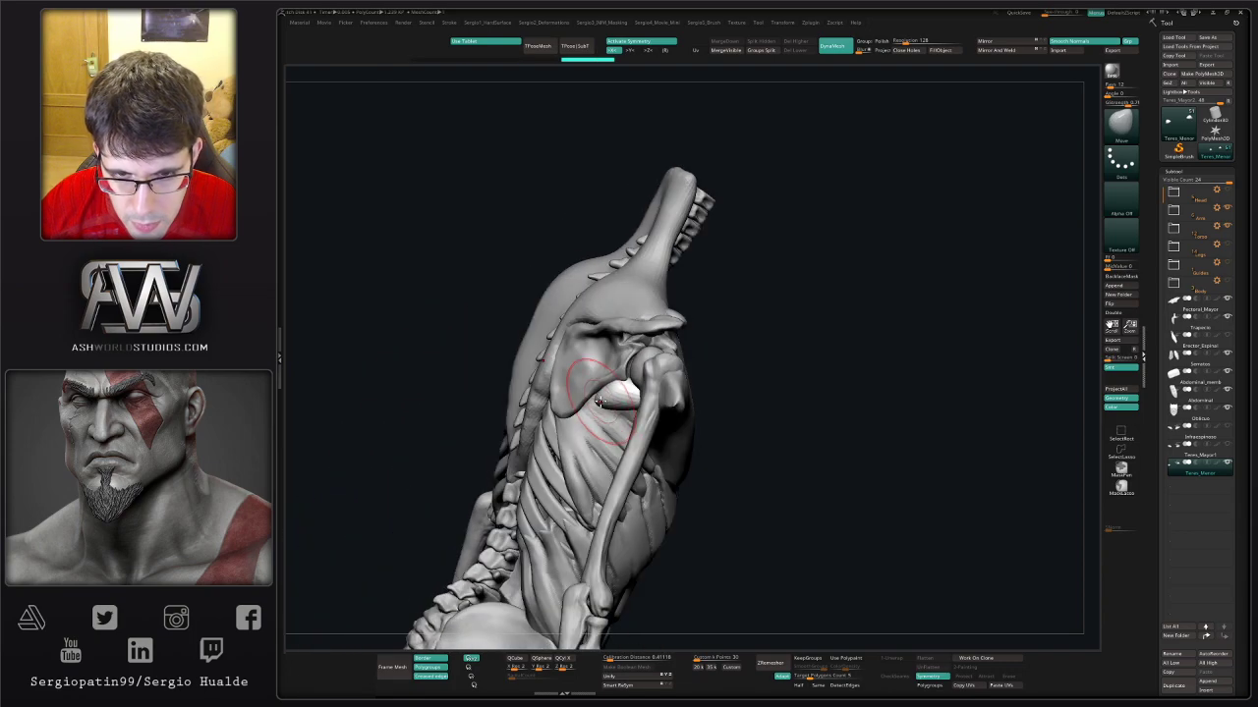
pyautogui.moveTo(576, 396); pyautogui.dragTo(599, 391, button='right')
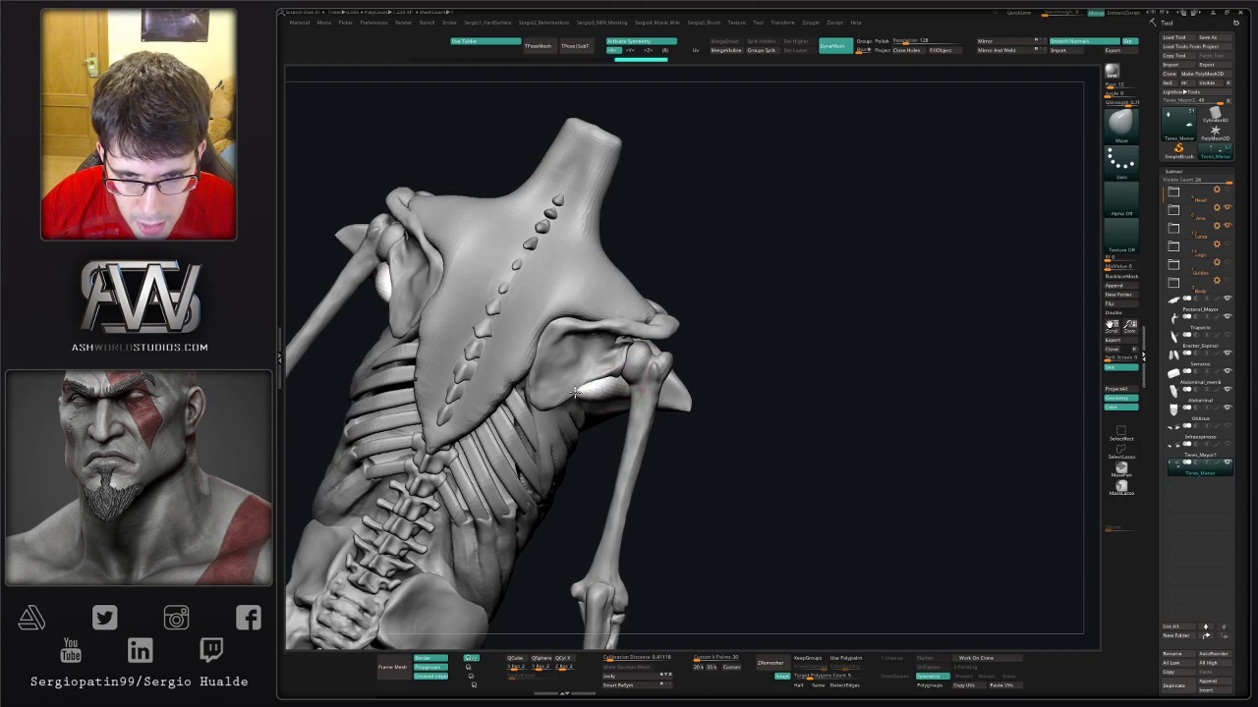
pyautogui.moveTo(591, 383)
pyautogui.mouseDown(button='right')
pyautogui.moveTo(594, 366)
pyautogui.moveTo(638, 381)
pyautogui.moveTo(595, 376)
pyautogui.moveTo(604, 366)
pyautogui.moveTo(613, 413)
pyautogui.mouseUp(button='right')
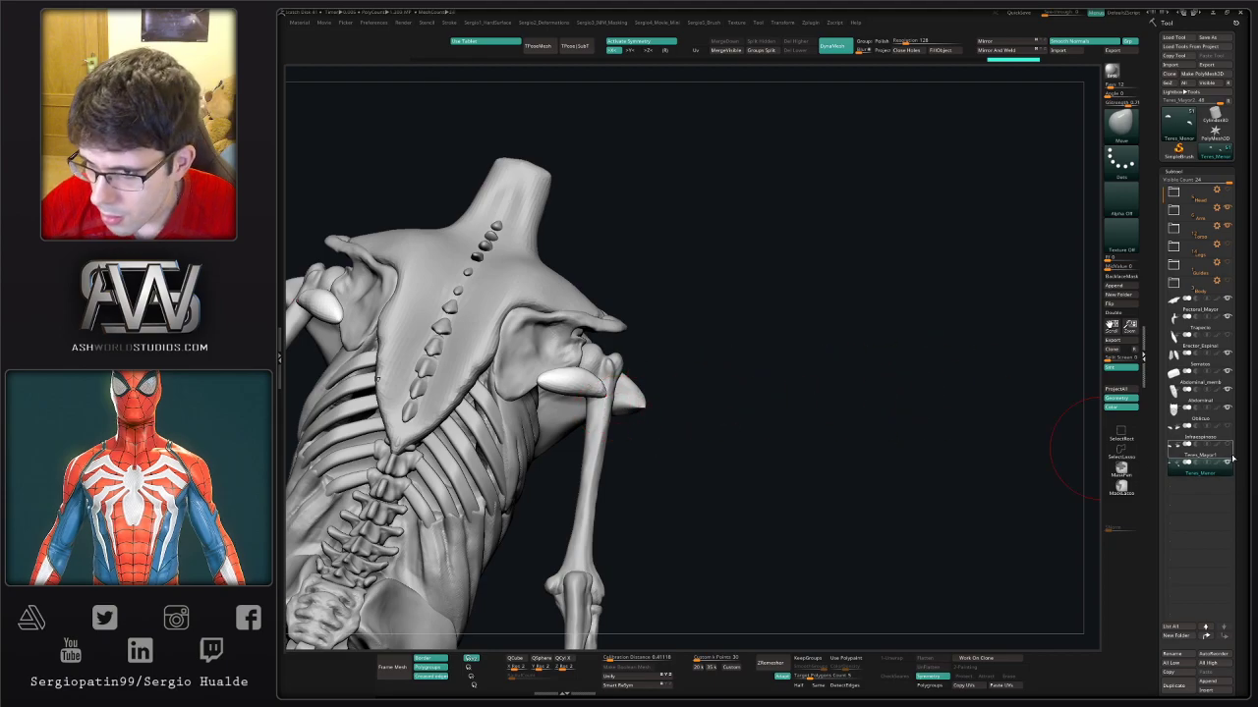
pyautogui.moveTo(603, 407)
pyautogui.mouseDown(button='right')
pyautogui.moveTo(590, 422)
pyautogui.moveTo(624, 410)
pyautogui.moveTo(602, 380)
pyautogui.moveTo(622, 373)
pyautogui.moveTo(634, 388)
pyautogui.mouseUp(button='right')
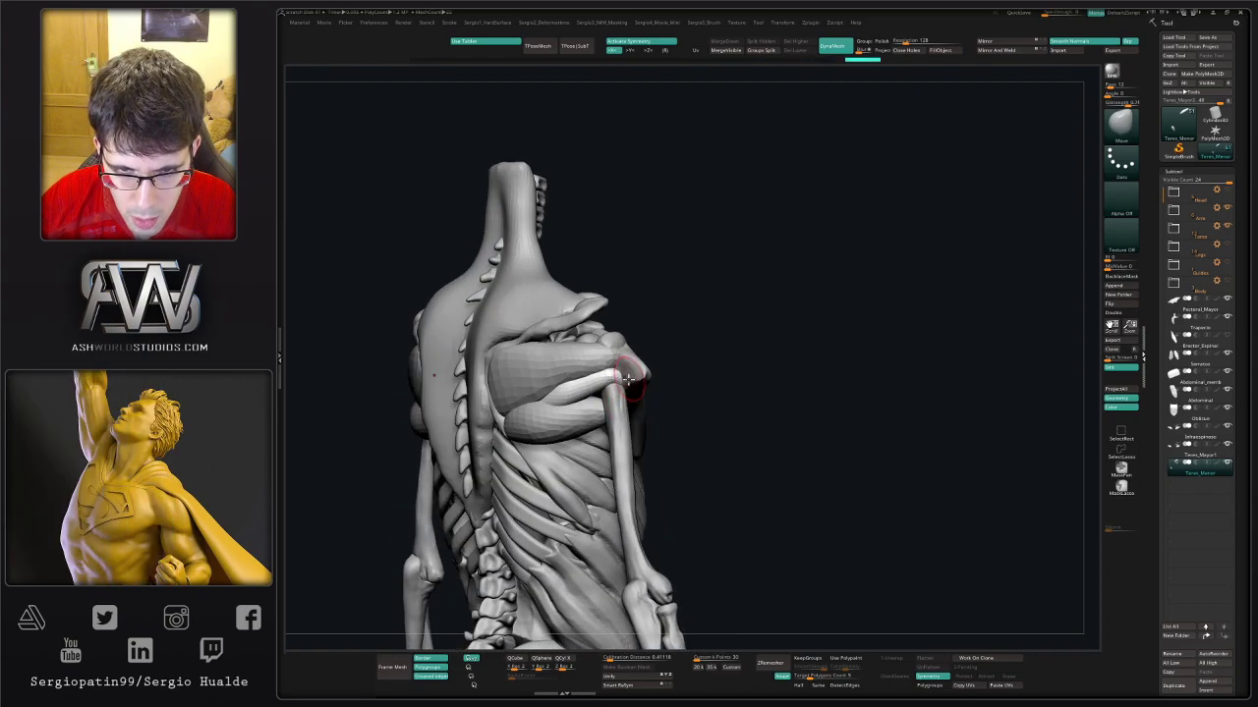
# - Isolate the Teres Major pieces, restore the skeleton, and select another muscle subtool
pyautogui.hotkey('shift', 's')
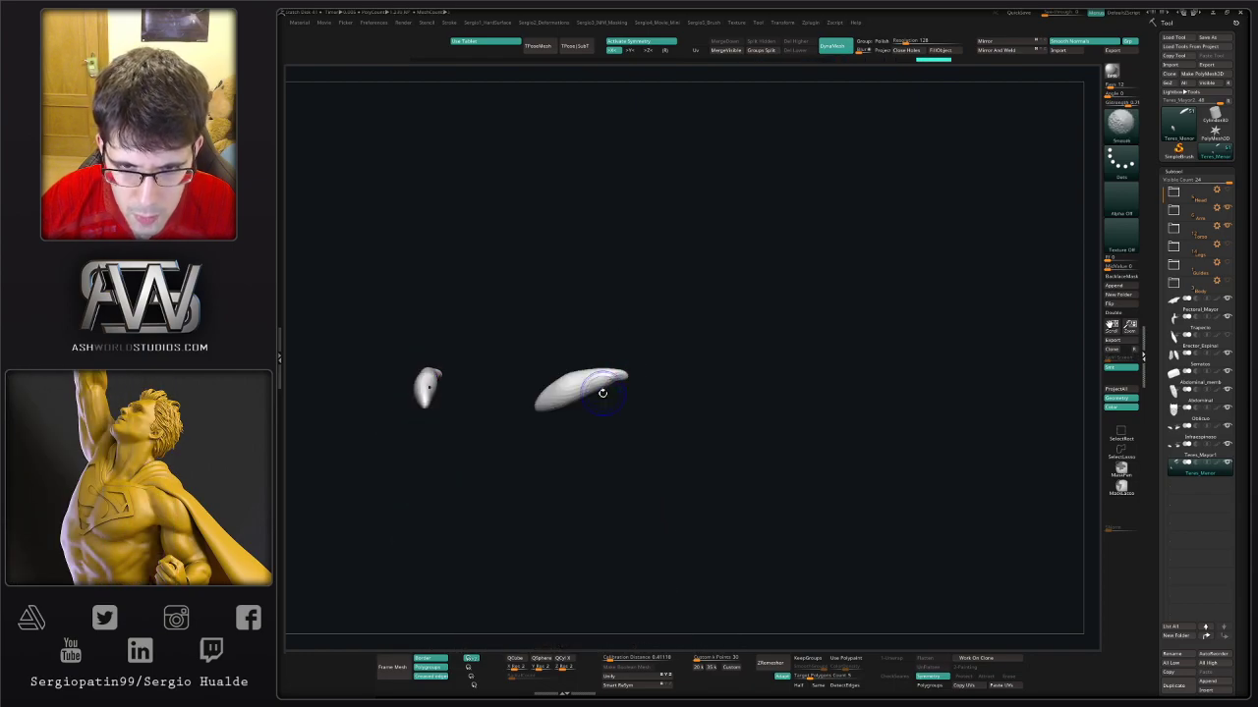
pyautogui.hotkey('shift', 's')
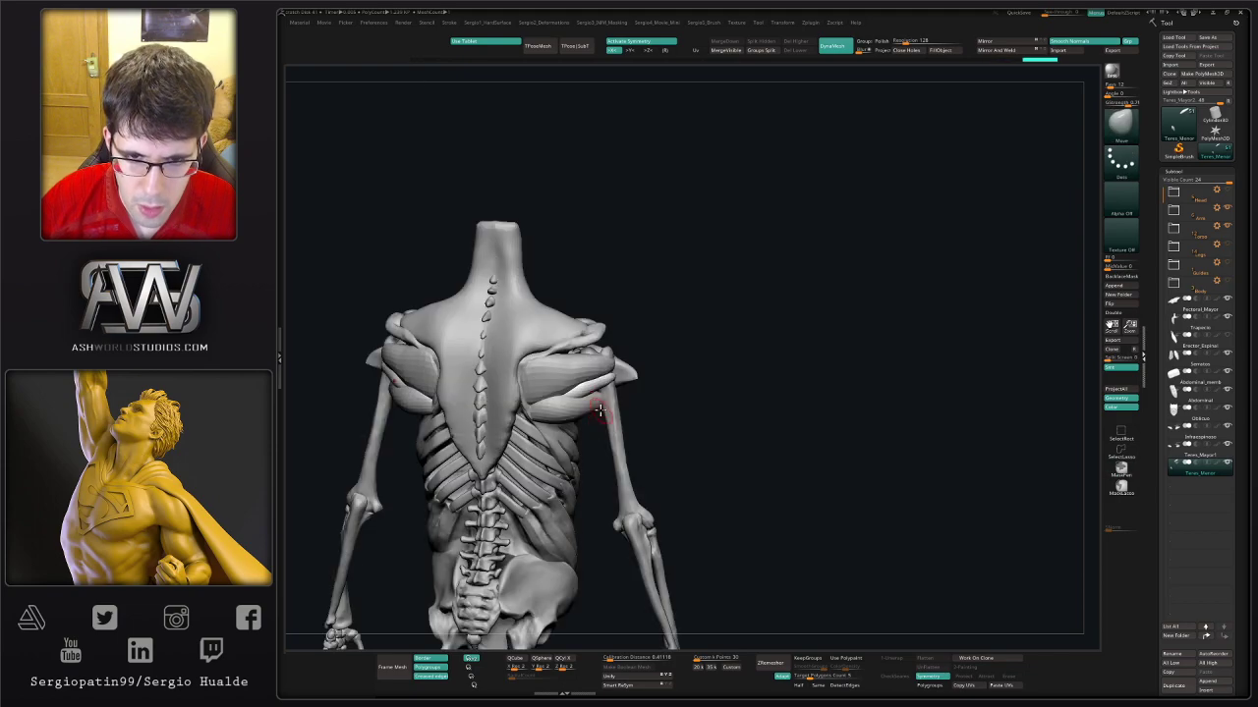
pyautogui.moveTo(596, 393)
pyautogui.mouseDown(button='right')
pyautogui.moveTo(579, 388)
pyautogui.moveTo(590, 403)
pyautogui.mouseUp(button='right')
pyautogui.keyDown('alt'); pyautogui.click(590, 403); pyautogui.keyUp('alt')
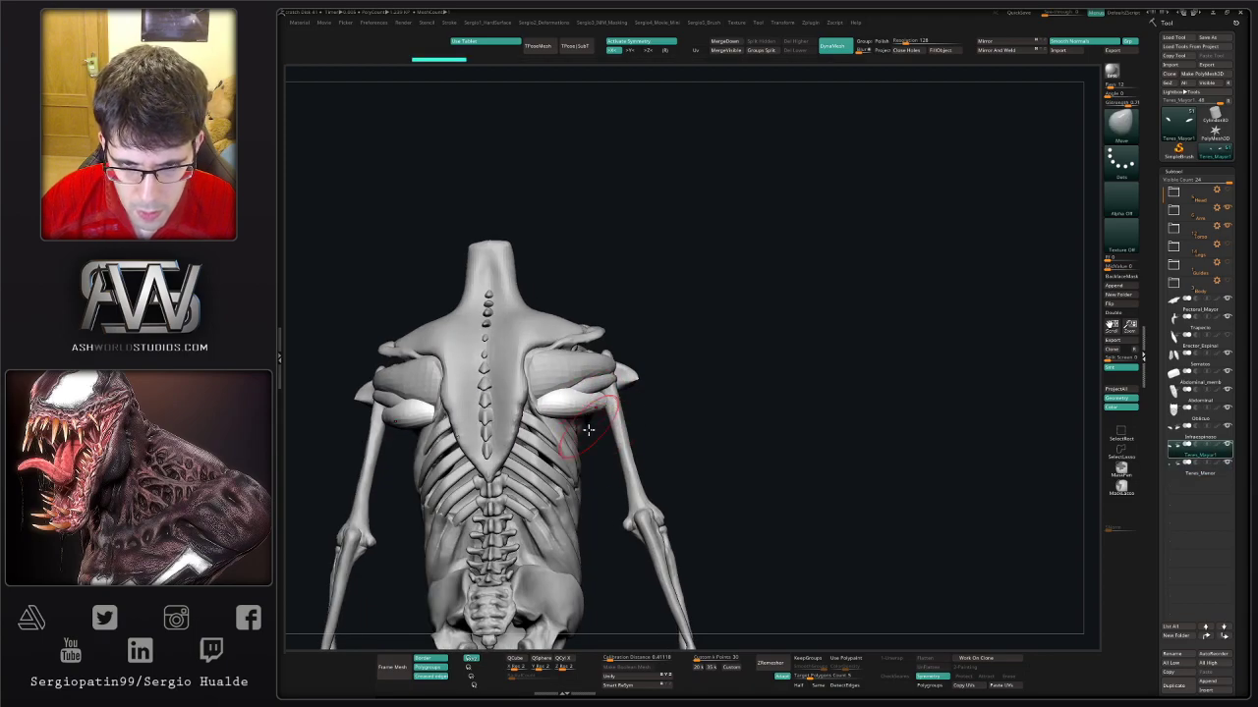
pyautogui.moveTo(588, 430)
pyautogui.keyDown('ctrl'); pyautogui.mouseDown(button='right')
pyautogui.moveTo(642, 407)
pyautogui.moveTo(717, 400)
pyautogui.mouseUp(button='right'); pyautogui.keyUp('ctrl')
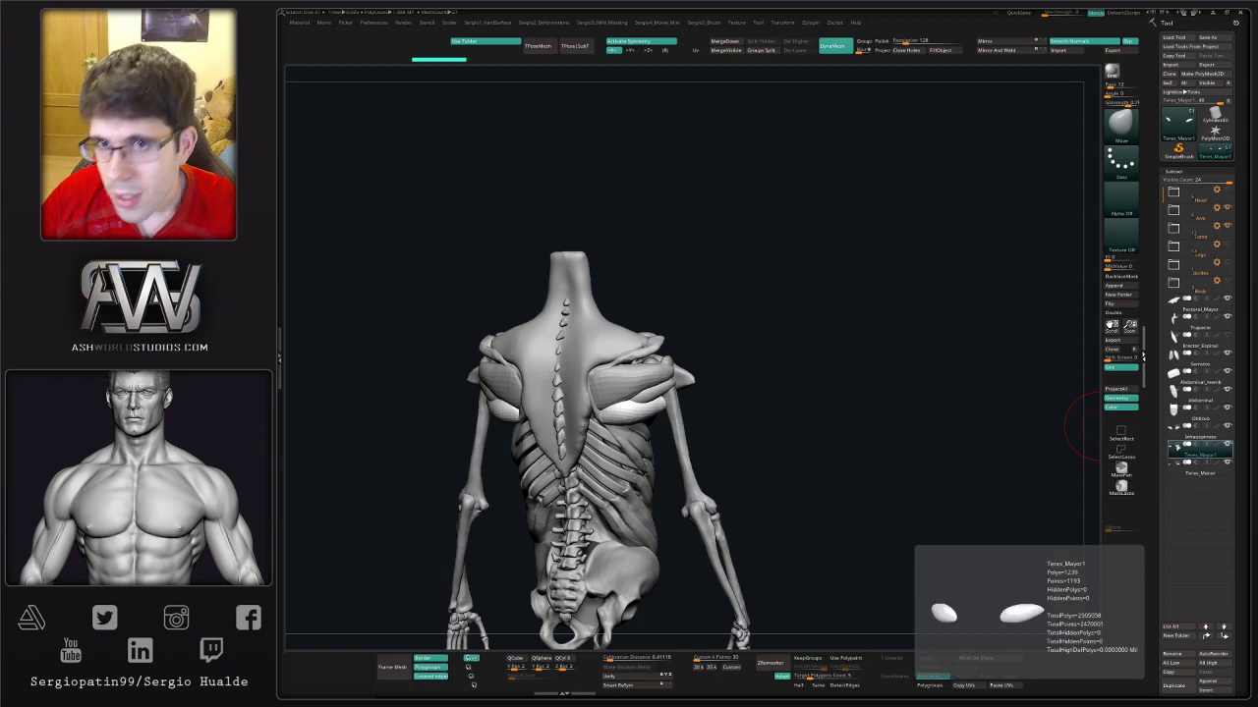
# - Open the Preferences menu and expand the Icolors interface colour settings
pyautogui.click(372, 23)
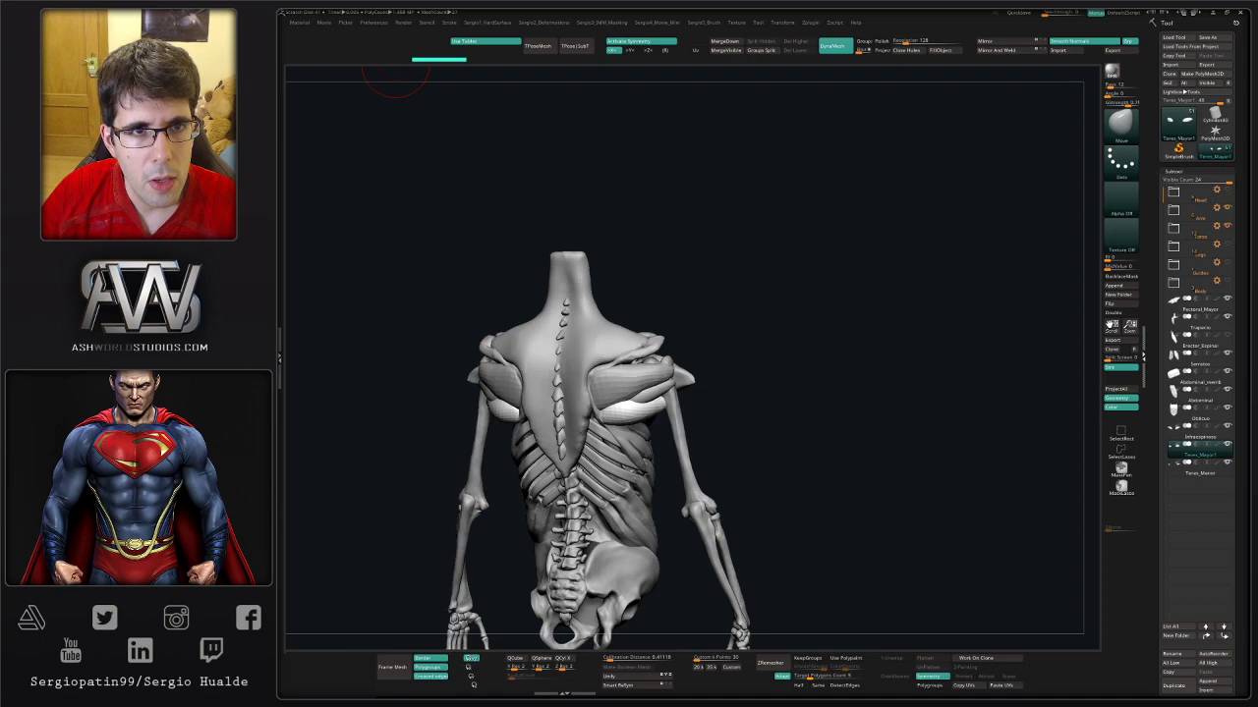
pyautogui.click(373, 23)
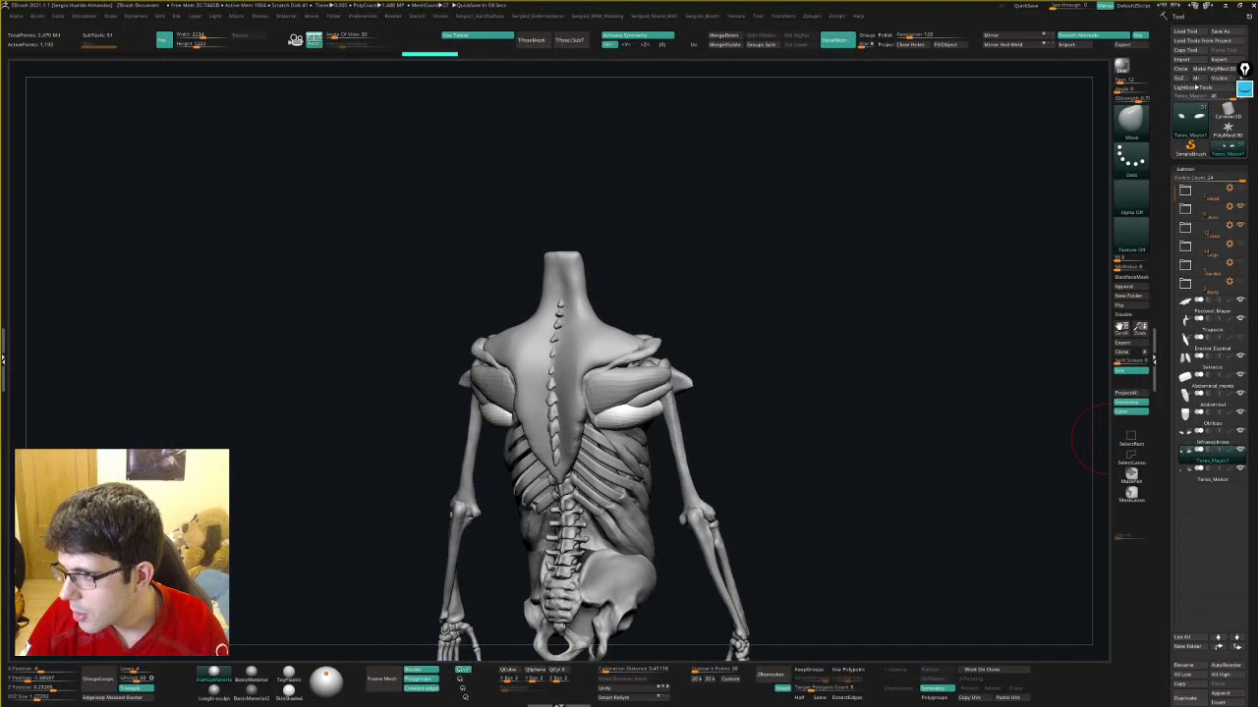
pyautogui.click(379, 20)
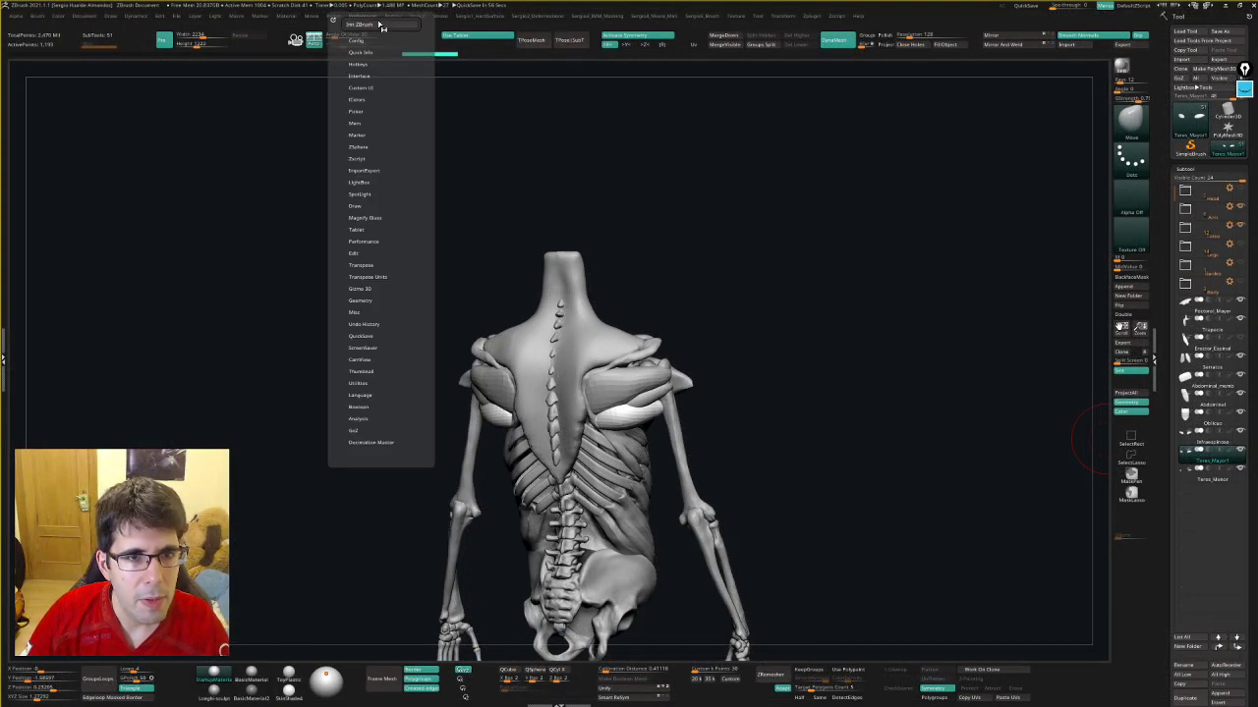
pyautogui.click(372, 100)
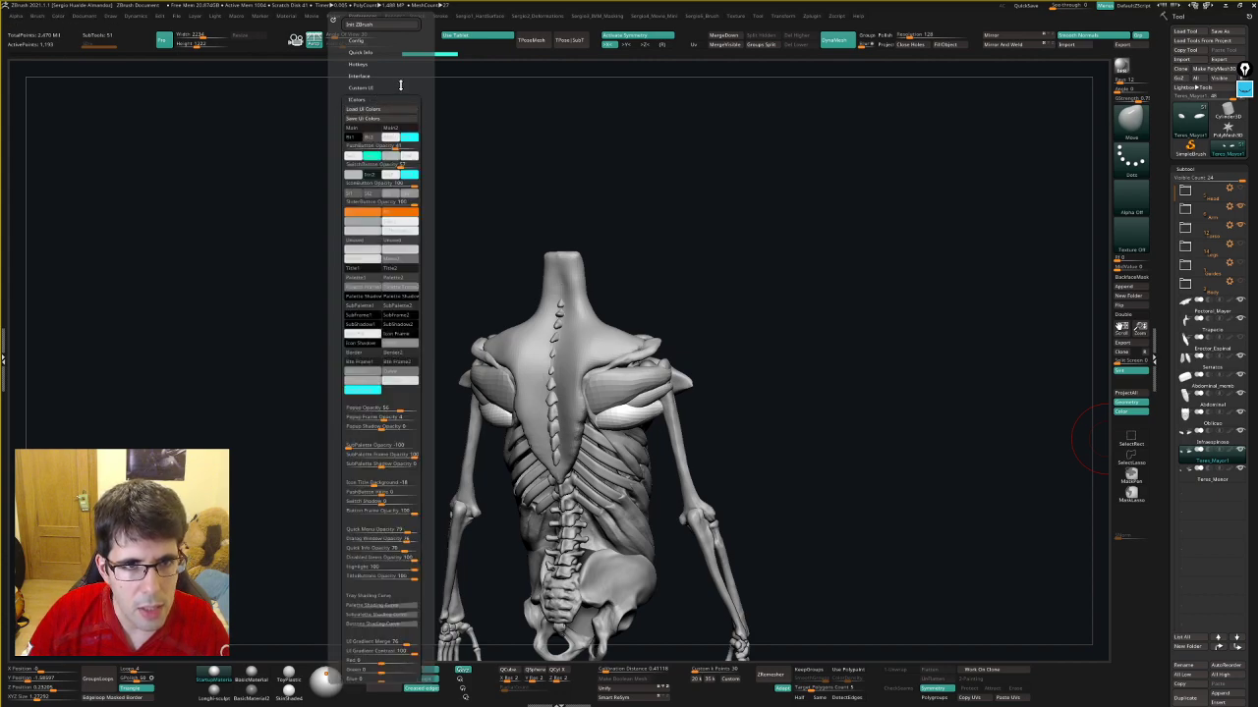
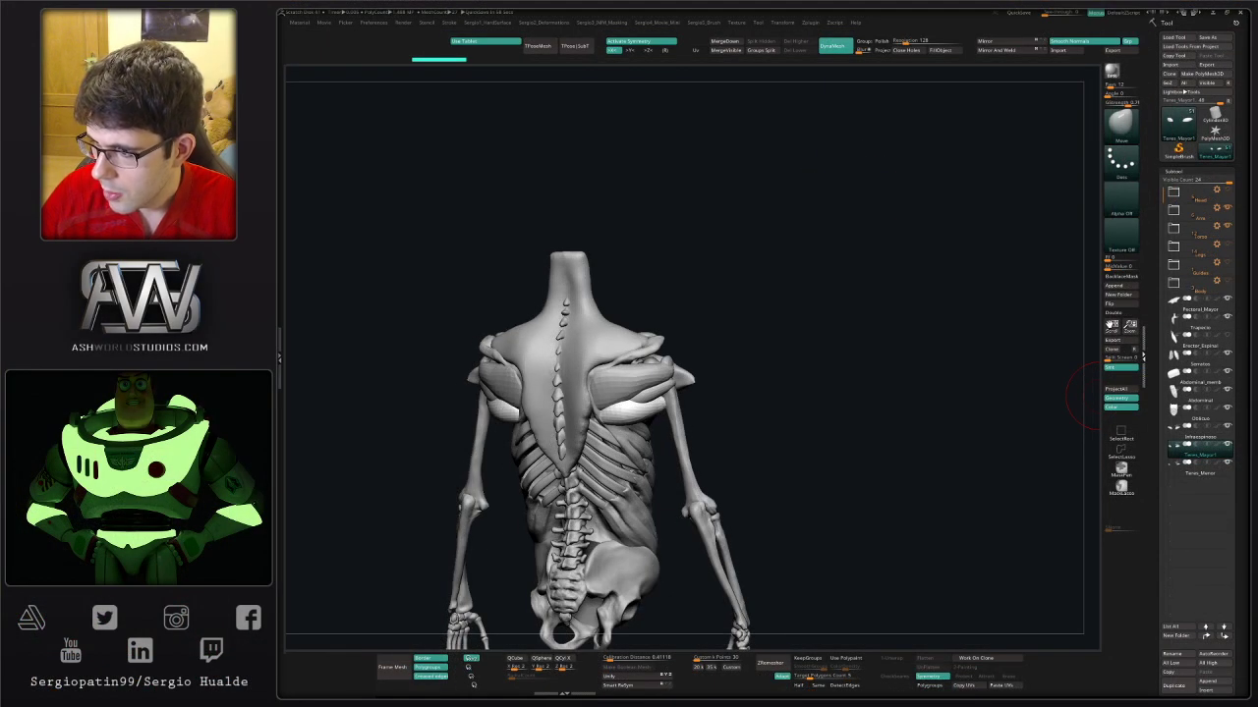
# - From a back view, expand the Body folder and turn on the skin body mesh
pyautogui.moveTo(851, 295); pyautogui.dragTo(836, 310)
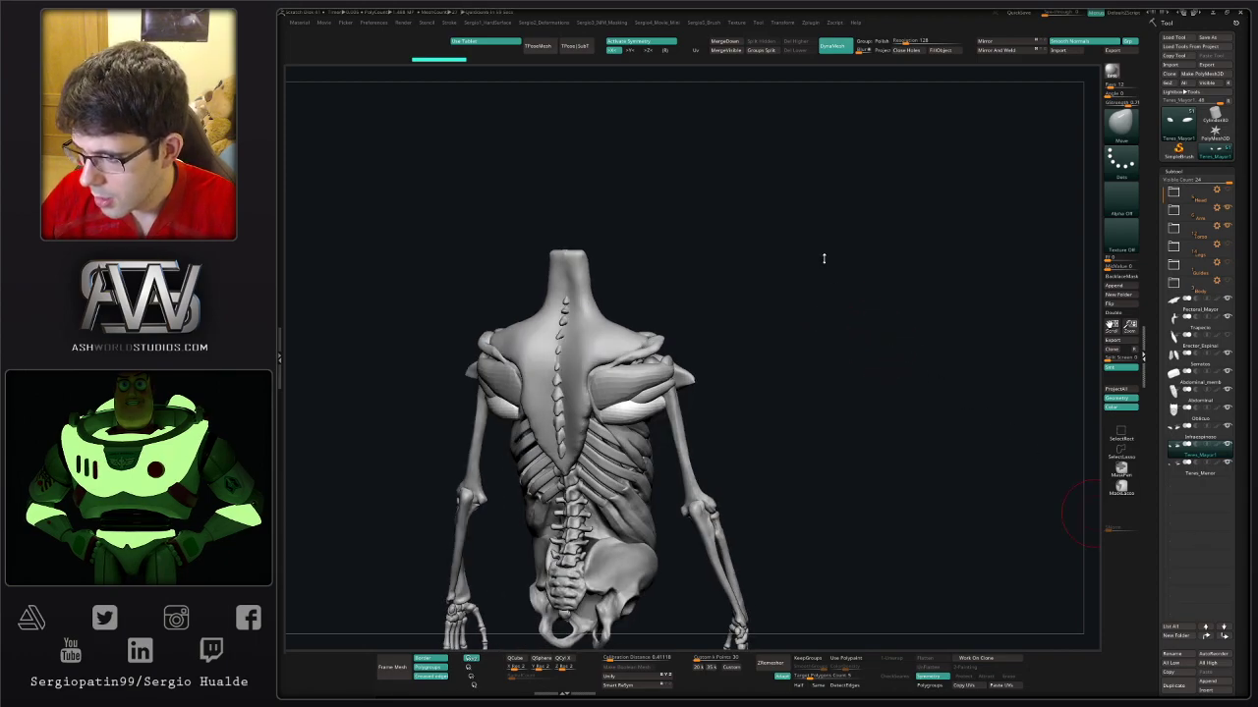
pyautogui.moveTo(812, 314)
pyautogui.mouseDown()
pyautogui.moveTo(649, 354)
pyautogui.moveTo(629, 323)
pyautogui.moveTo(694, 301)
pyautogui.moveTo(679, 284)
pyautogui.moveTo(714, 278)
pyautogui.moveTo(720, 299)
pyautogui.moveTo(659, 328)
pyautogui.moveTo(654, 277)
pyautogui.mouseUp()
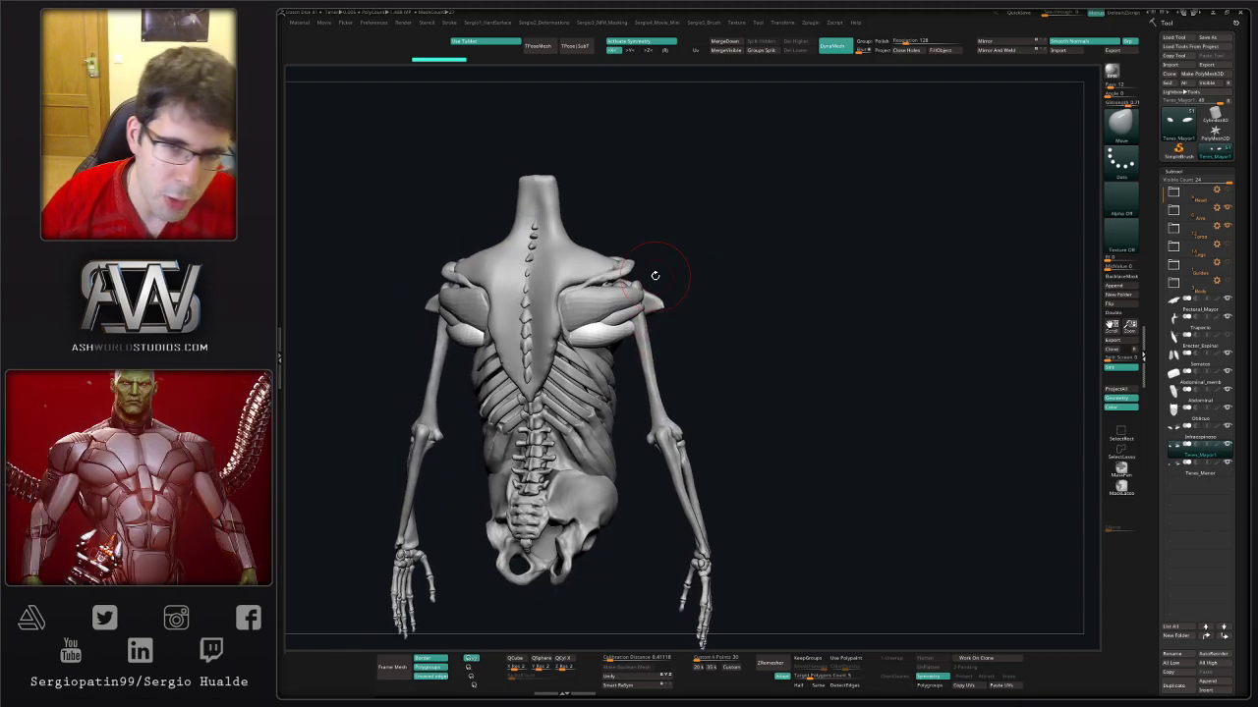
pyautogui.moveTo(737, 347)
pyautogui.mouseDown()
pyautogui.moveTo(707, 328)
pyautogui.moveTo(727, 343)
pyautogui.moveTo(695, 298)
pyautogui.mouseUp()
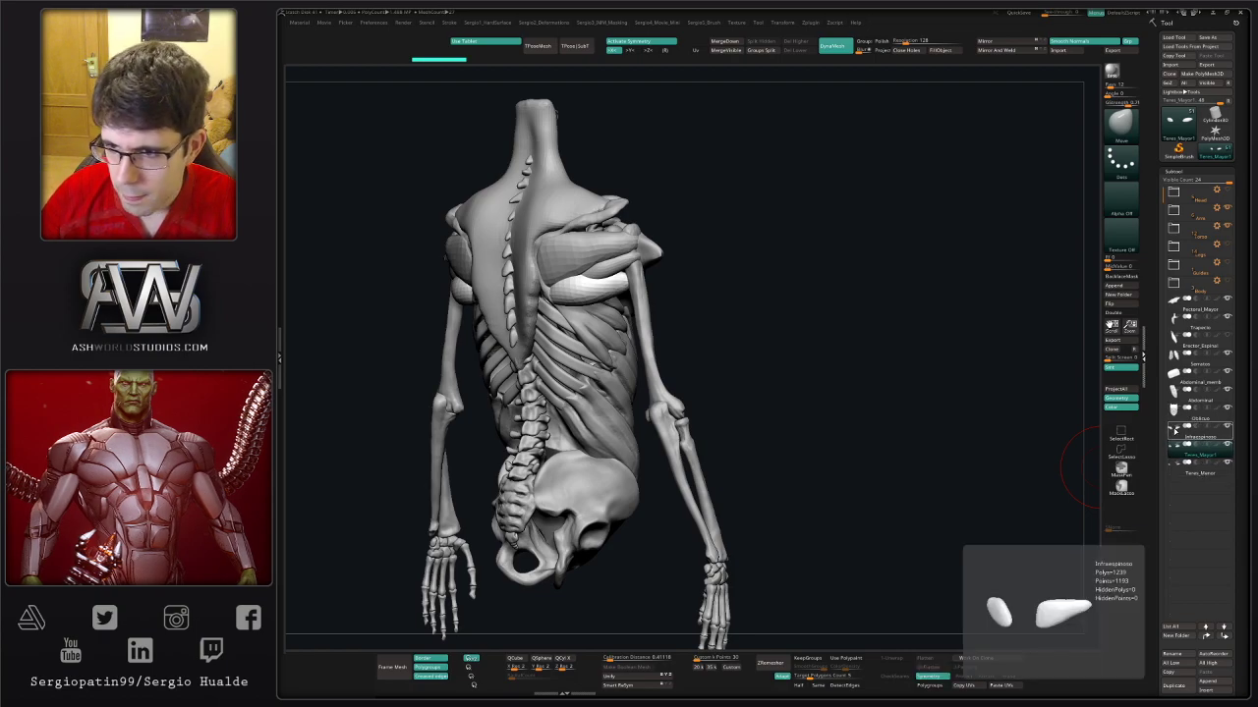
pyautogui.click(1173, 282)
pyautogui.click(1184, 307)
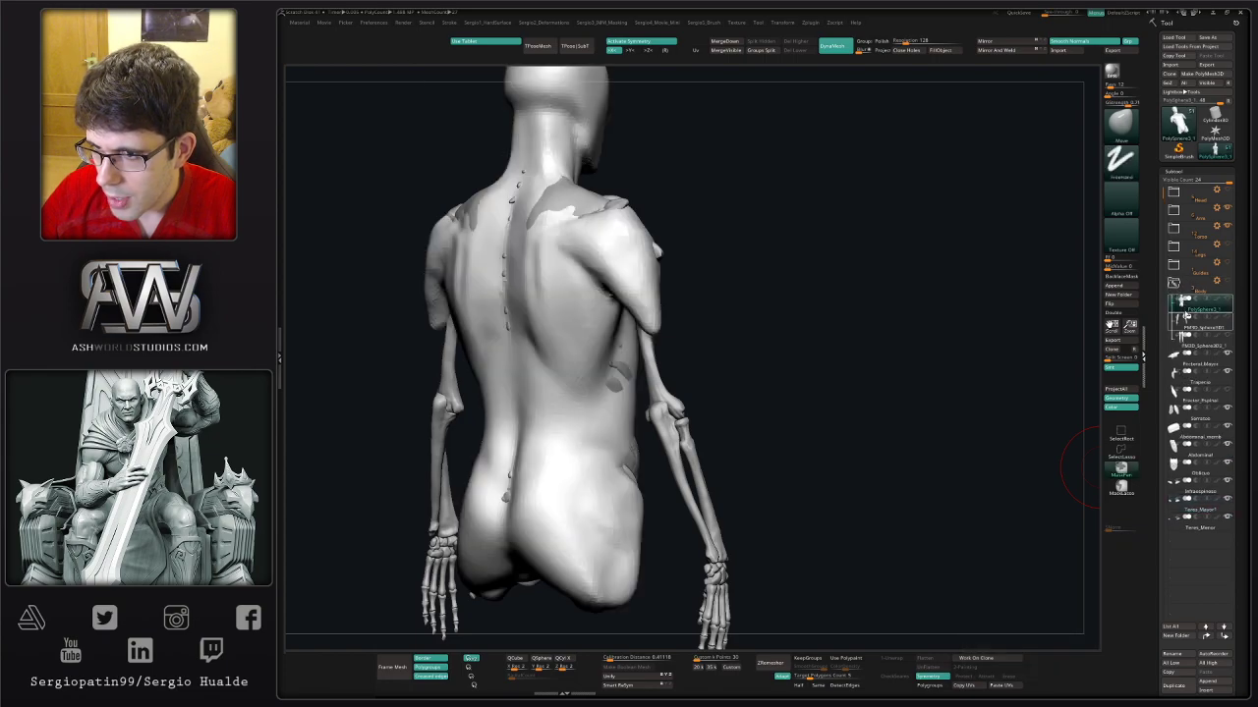
# - Move PolySphere2_2 to the end of the subtool list and collapse the Body folder
pyautogui.moveTo(1184, 323); pyautogui.dragTo(1194, 540)
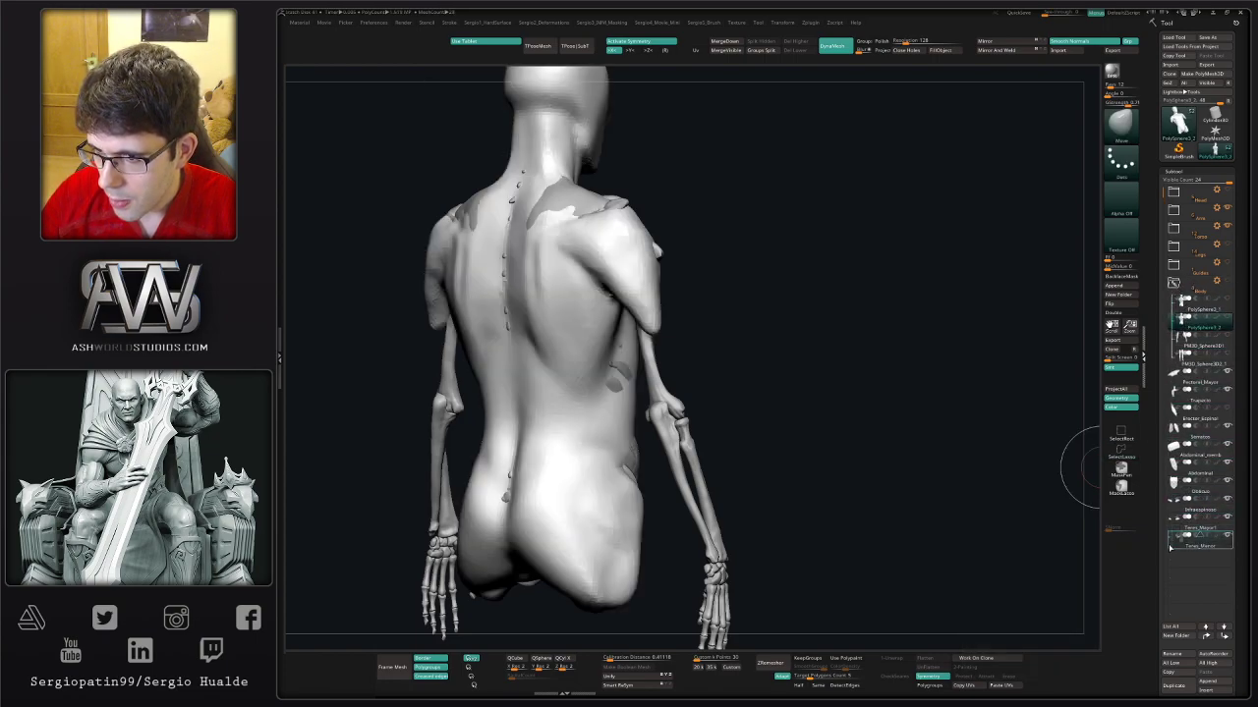
pyautogui.click(1179, 287)
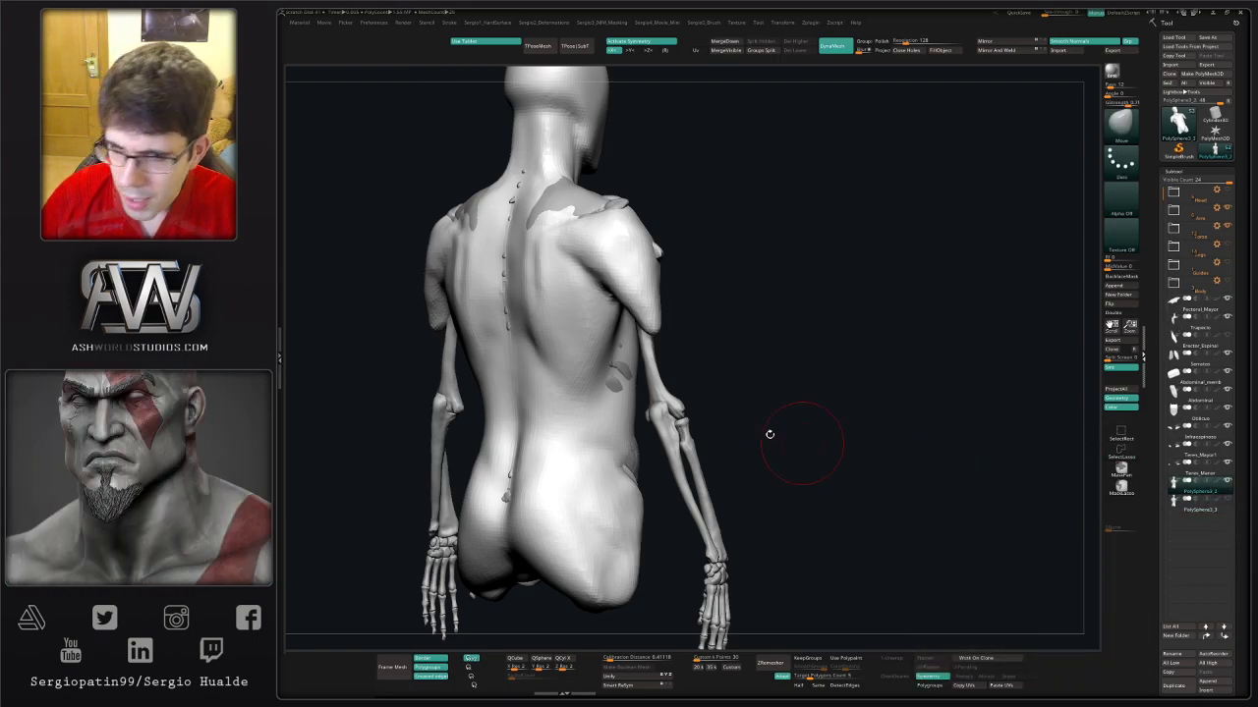
pyautogui.keyDown('shift'); pyautogui.moveTo(550, 323); pyautogui.dragTo(576, 323, button='right'); pyautogui.keyUp('shift')
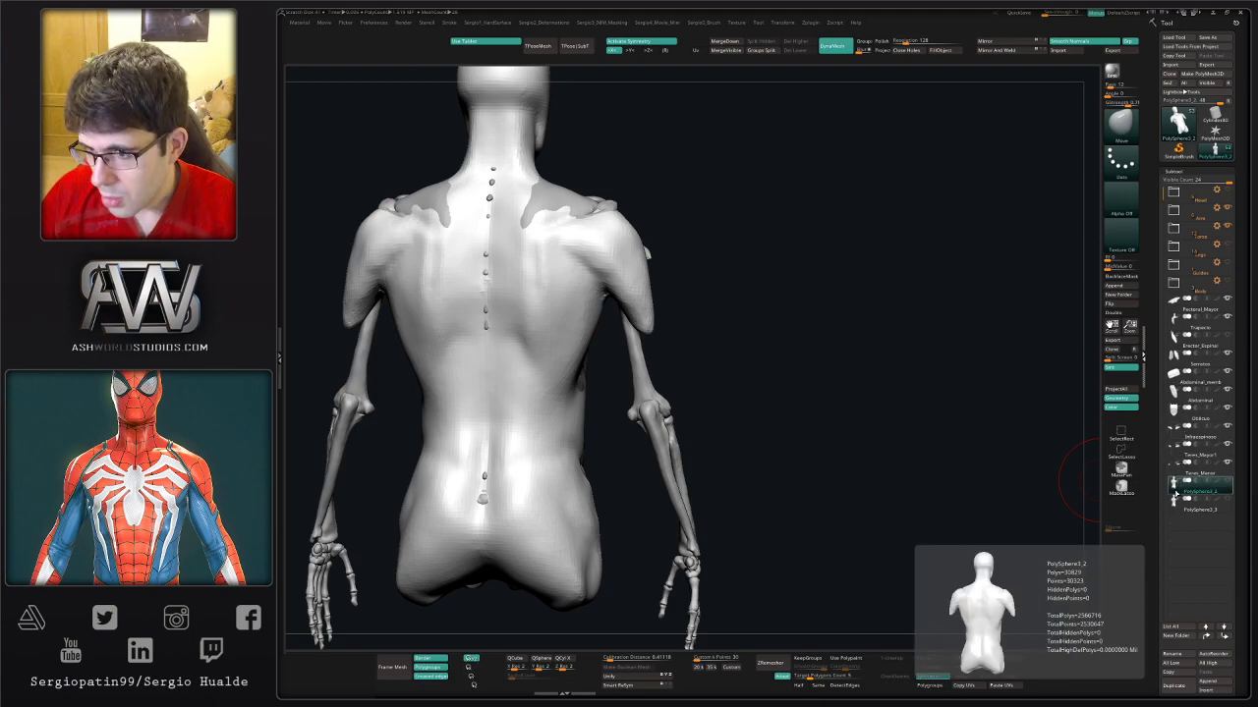
# - Lasso-hide a triangular region of the back and part of the torso's side
pyautogui.moveTo(533, 328); pyautogui.dragTo(603, 322, button='right')
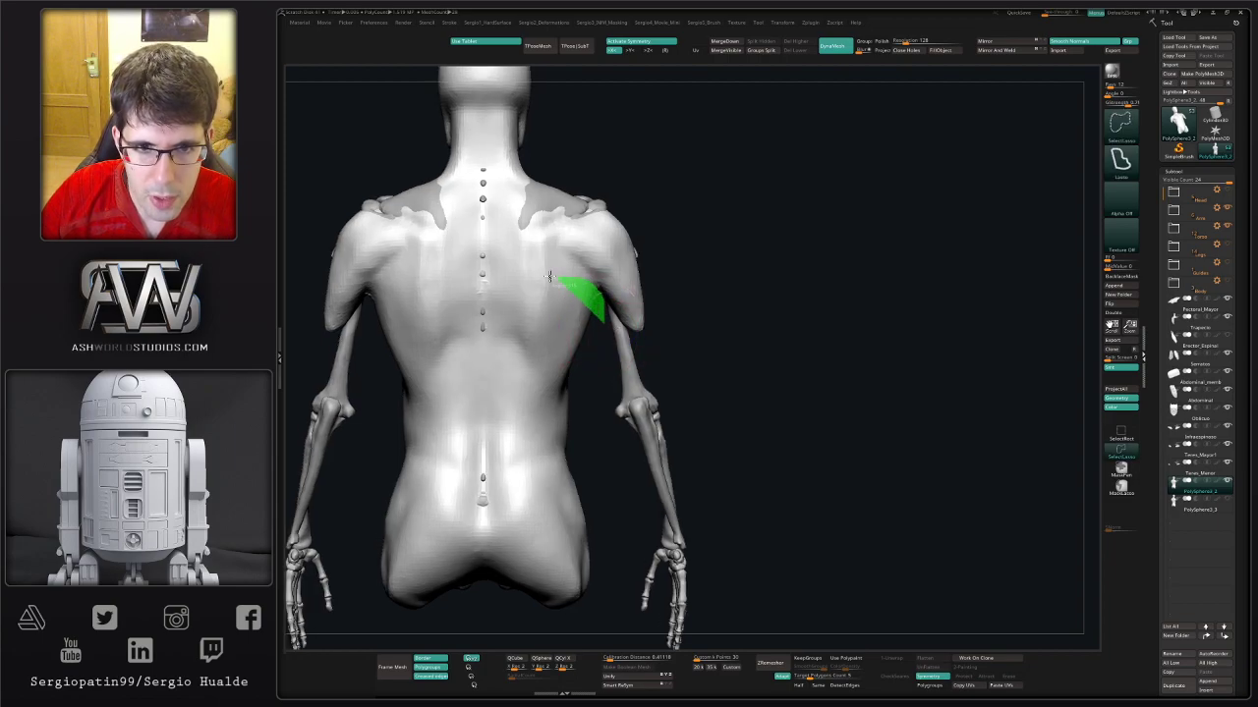
pyautogui.keyDown('ctrl'); pyautogui.keyDown('shift'); pyautogui.moveTo(550, 277); pyautogui.dragTo(528, 450); pyautogui.keyUp('shift'); pyautogui.keyUp('ctrl')
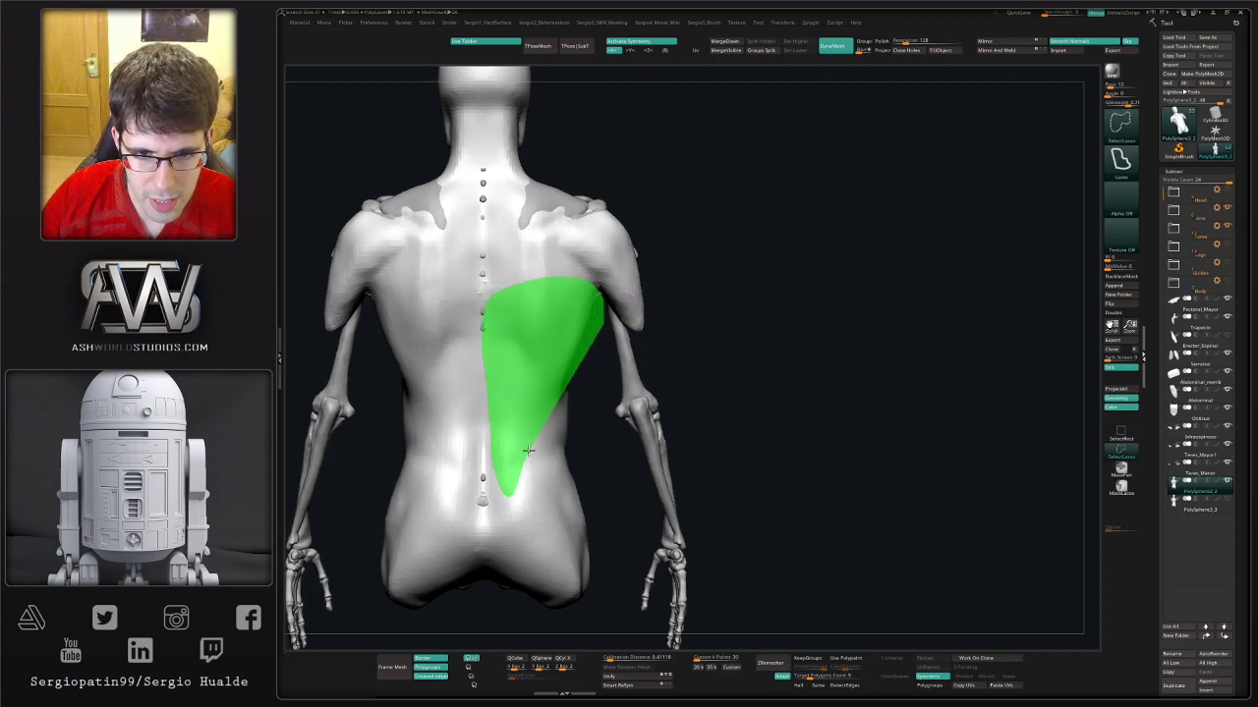
pyautogui.keyDown('ctrl'); pyautogui.keyDown('shift'); pyautogui.moveTo(565, 393); pyautogui.dragTo(593, 334); pyautogui.keyUp('shift'); pyautogui.keyUp('ctrl')
pyautogui.moveTo(592, 374); pyautogui.dragTo(707, 318, button='right')
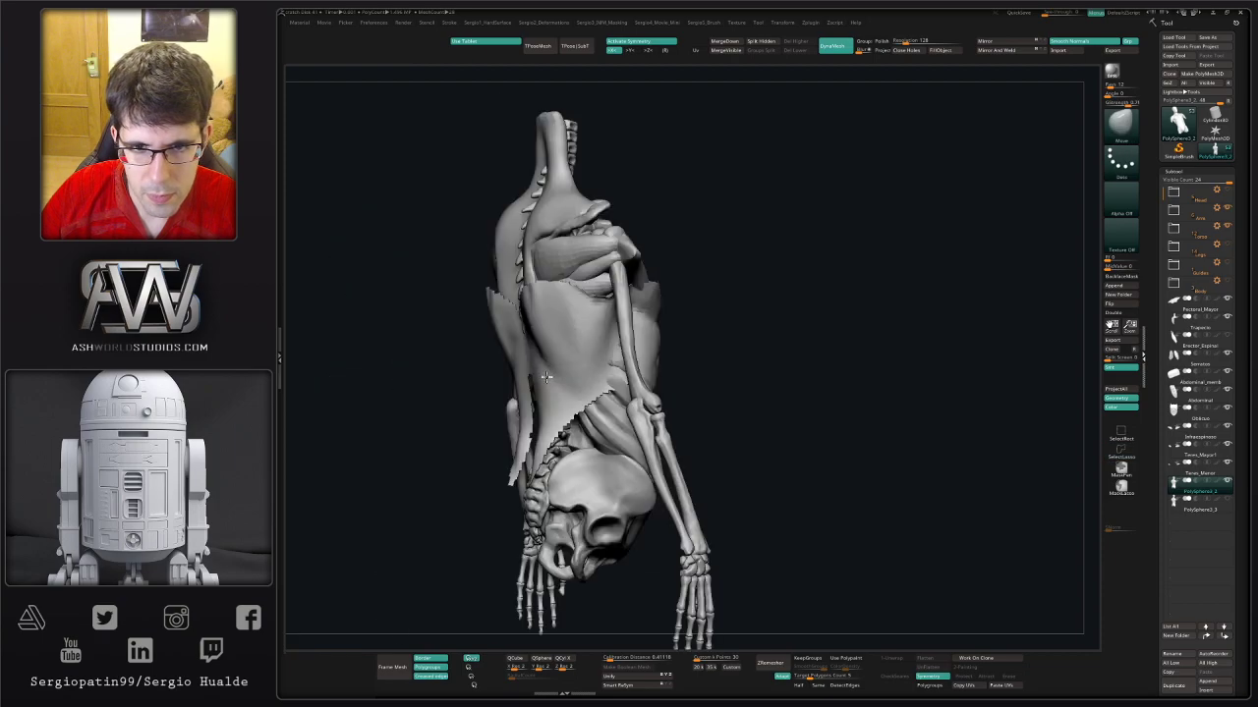
pyautogui.keyDown('ctrl'); pyautogui.keyDown('alt'); pyautogui.keyDown('shift'); pyautogui.moveTo(742, 280); pyautogui.dragTo(763, 463); pyautogui.keyUp('shift'); pyautogui.keyUp('alt'); pyautogui.keyUp('ctrl')
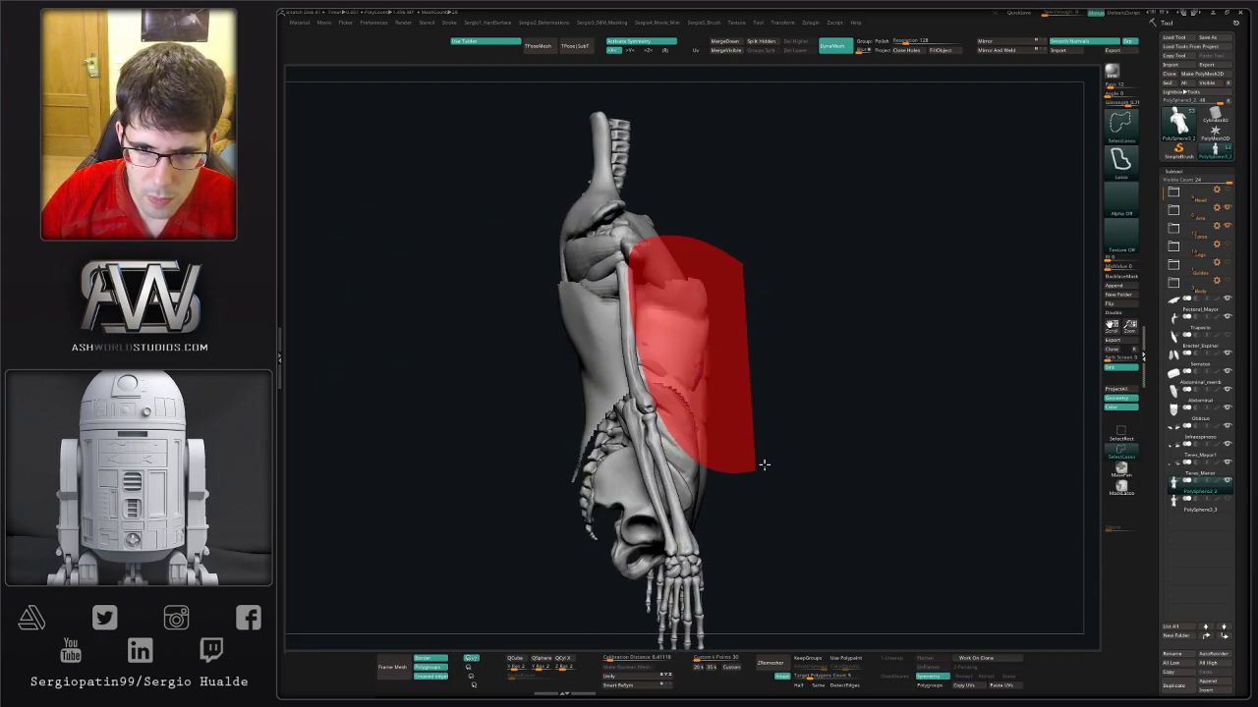
pyautogui.moveTo(744, 331)
pyautogui.mouseDown(button='right')
pyautogui.moveTo(727, 348)
pyautogui.moveTo(752, 345)
pyautogui.mouseUp(button='right')
pyautogui.keyDown('ctrl'); pyautogui.keyDown('shift'); pyautogui.click(751, 345); pyautogui.keyUp('shift'); pyautogui.keyUp('ctrl')
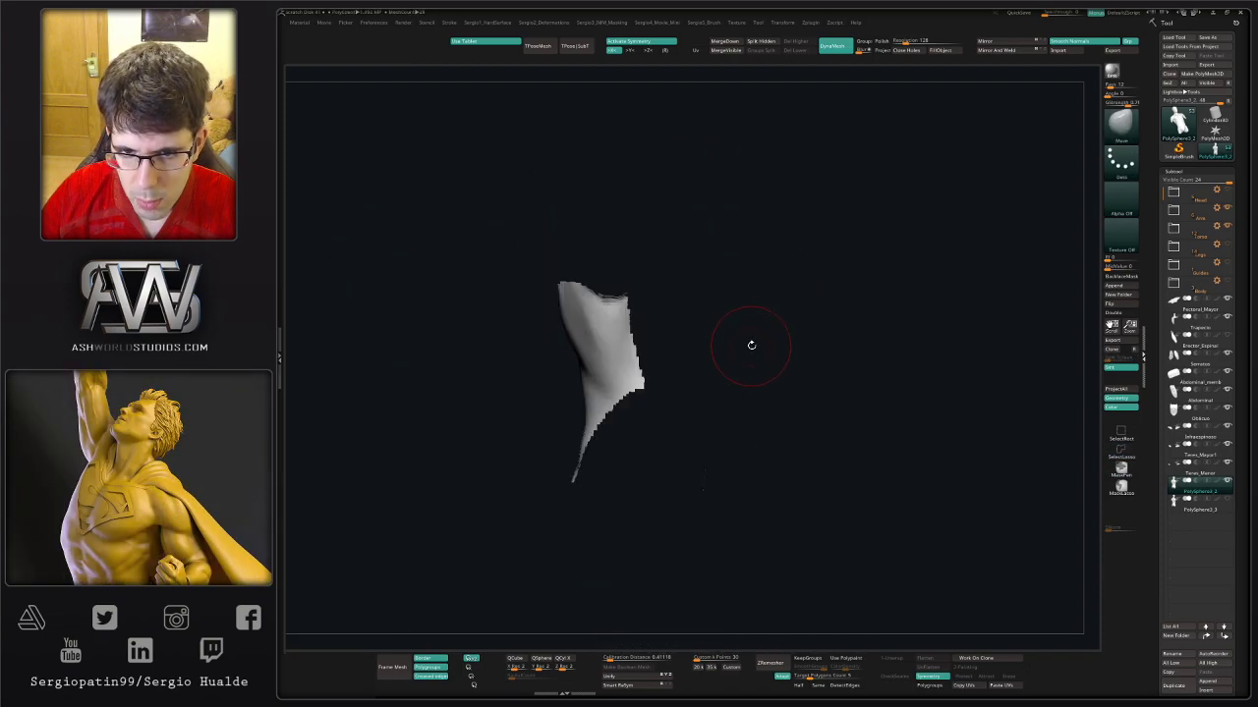
# - Undo the partial hide, restore the full torso, and hide a wedge-shaped mid-back band
pyautogui.keyDown('ctrl'); pyautogui.keyDown('alt'); pyautogui.keyDown('shift'); pyautogui.moveTo(747, 356); pyautogui.dragTo(711, 360); pyautogui.keyUp('shift'); pyautogui.keyUp('alt'); pyautogui.keyUp('ctrl')
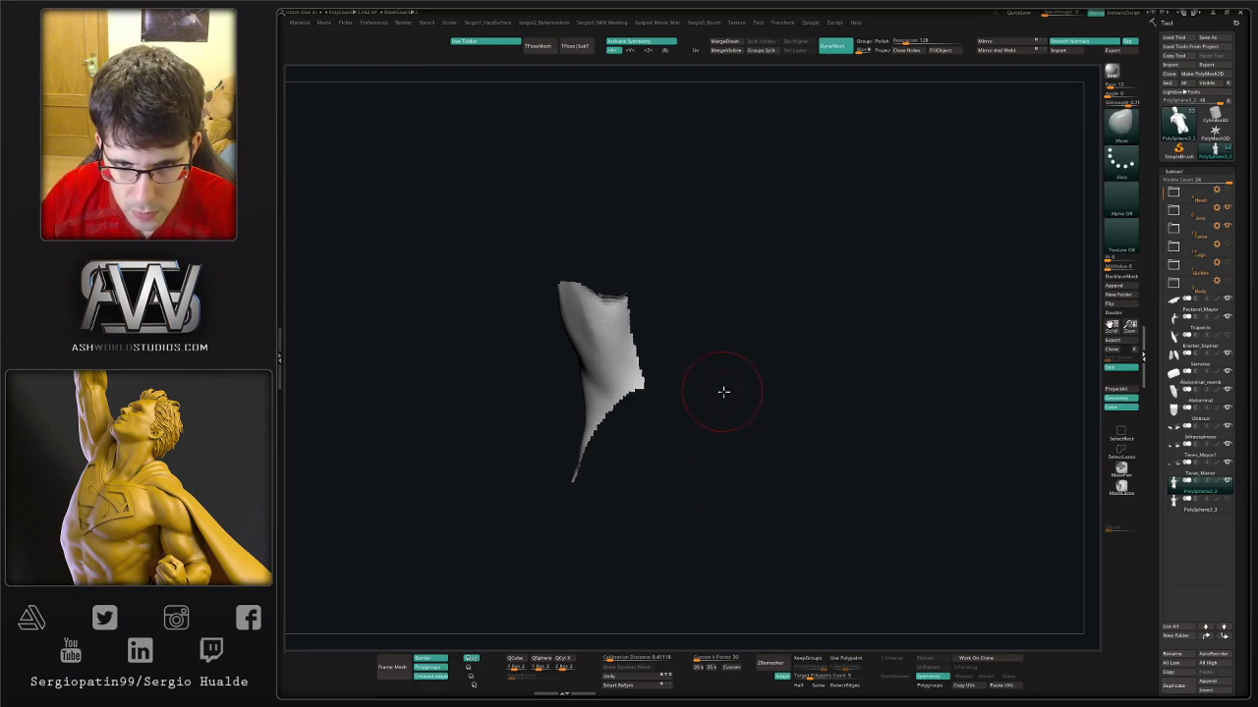
pyautogui.hotkey('ctrl', 'z')
pyautogui.press('space')
pyautogui.moveTo(732, 517)
pyautogui.mouseDown(button='right')
pyautogui.moveTo(615, 500)
pyautogui.moveTo(682, 463)
pyautogui.moveTo(682, 480)
pyautogui.mouseUp(button='right')
pyautogui.keyDown('ctrl'); pyautogui.keyDown('shift'); pyautogui.click(634, 480); pyautogui.keyUp('shift'); pyautogui.keyUp('ctrl')
pyautogui.moveTo(682, 481)
pyautogui.keyDown('ctrl'); pyautogui.keyDown('shift'); pyautogui.mouseDown()
pyautogui.moveTo(668, 461)
pyautogui.moveTo(499, 457)
pyautogui.mouseUp(); pyautogui.keyUp('shift'); pyautogui.keyUp('ctrl')
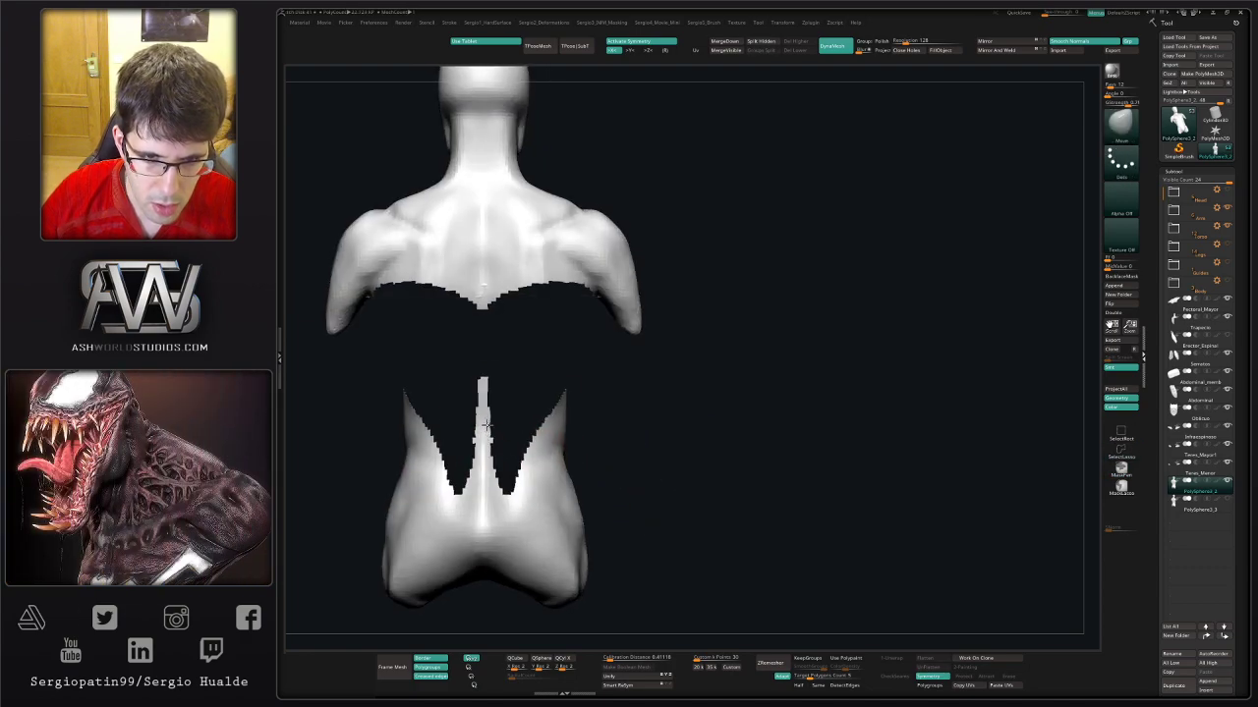
# - Show only the mid-back band and hide all but a narrow strip on one side
pyautogui.keyDown('ctrl'); pyautogui.keyDown('alt'); pyautogui.keyDown('shift'); pyautogui.moveTo(458, 360); pyautogui.dragTo(531, 441); pyautogui.keyUp('shift'); pyautogui.keyUp('alt'); pyautogui.keyUp('ctrl')
pyautogui.keyDown('ctrl'); pyautogui.keyDown('shift'); pyautogui.click(639, 597); pyautogui.keyUp('shift'); pyautogui.keyUp('ctrl')
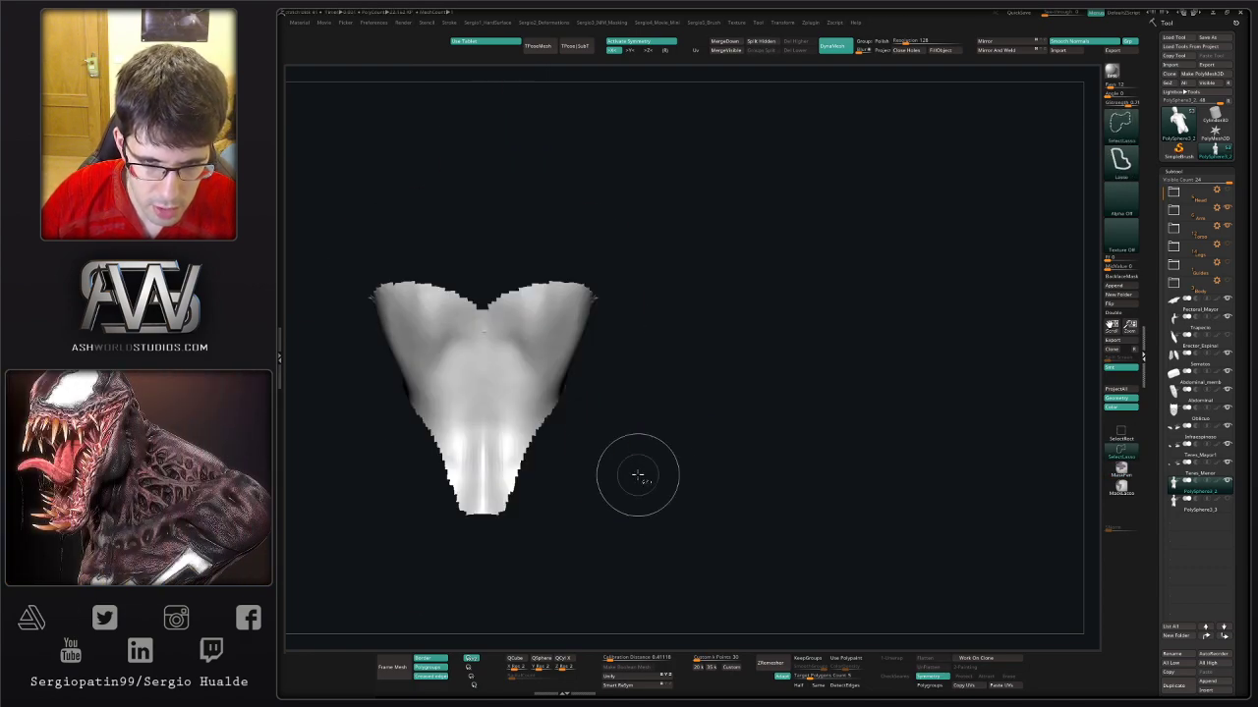
pyautogui.moveTo(640, 596); pyautogui.dragTo(611, 572, button='right')
pyautogui.moveTo(629, 213)
pyautogui.keyDown('ctrl'); pyautogui.keyDown('alt'); pyautogui.keyDown('shift'); pyautogui.mouseDown()
pyautogui.moveTo(544, 435)
pyautogui.moveTo(651, 331)
pyautogui.mouseUp(); pyautogui.keyUp('shift'); pyautogui.keyUp('alt'); pyautogui.keyUp('ctrl')
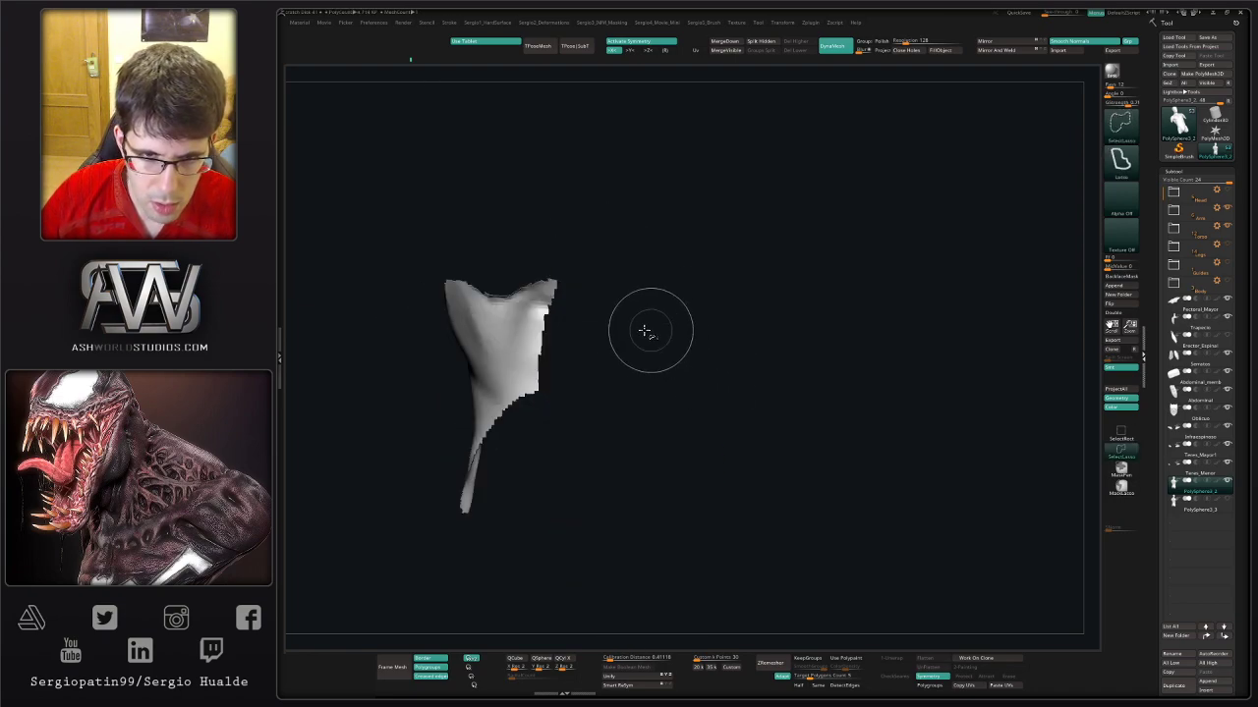
pyautogui.keyDown('ctrl'); pyautogui.keyDown('alt'); pyautogui.keyDown('shift'); pyautogui.moveTo(522, 247); pyautogui.dragTo(584, 357); pyautogui.keyUp('shift'); pyautogui.keyUp('alt'); pyautogui.keyUp('ctrl')
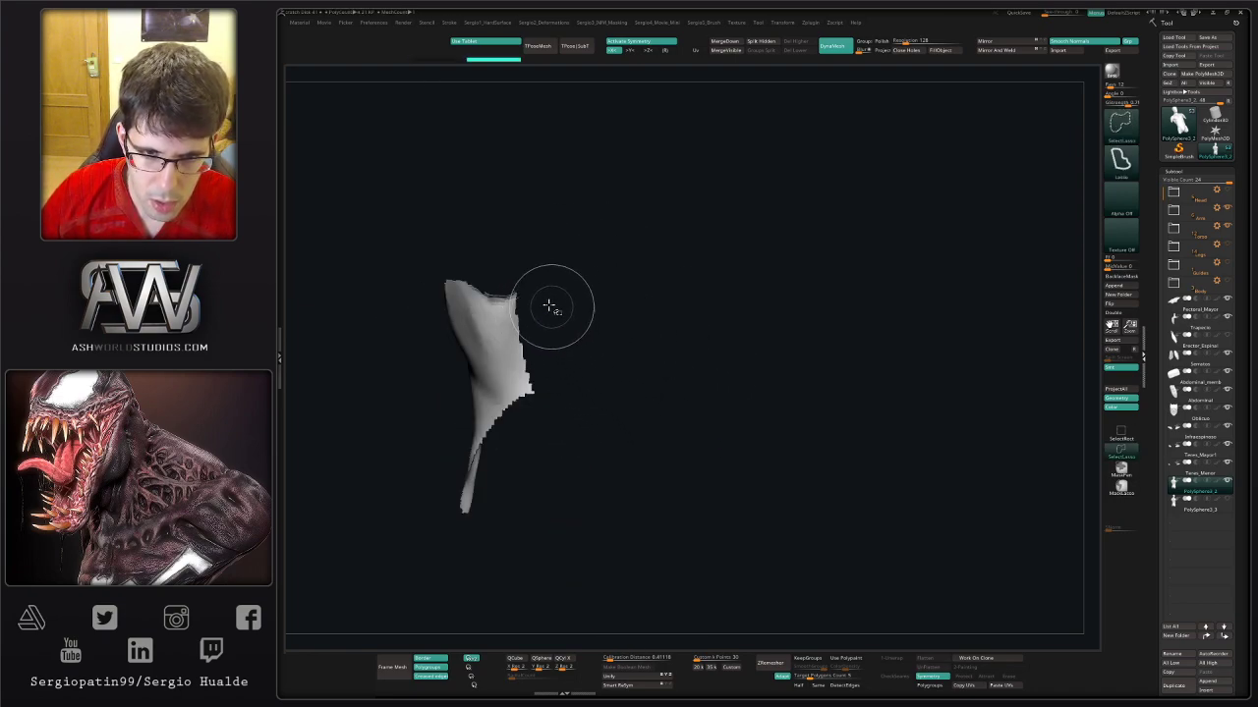
# - Extract the narrow strip as a thickened piece via the Hard Surface menu
pyautogui.press('b')
pyautogui.press('m')
pyautogui.press('v')
pyautogui.press('1')
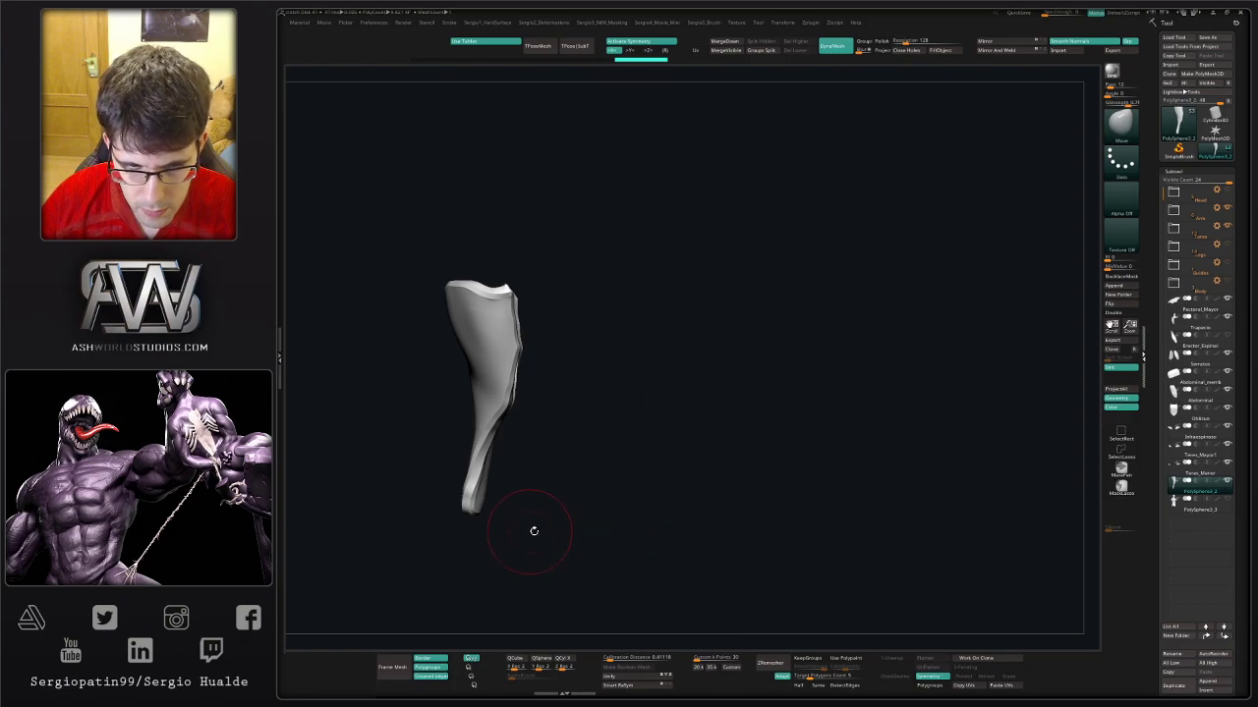
pyautogui.hotkey('ctrl', 'shift', 's')
# - Pull the extracted strip with the Move brush into a broad sheet over the back
pyautogui.moveTo(559, 445)
pyautogui.mouseDown(button='right')
pyautogui.moveTo(527, 348)
pyautogui.moveTo(559, 372)
pyautogui.moveTo(560, 337)
pyautogui.moveTo(568, 363)
pyautogui.mouseUp(button='right')
pyautogui.press('b')
pyautogui.press('m')
pyautogui.press('v')
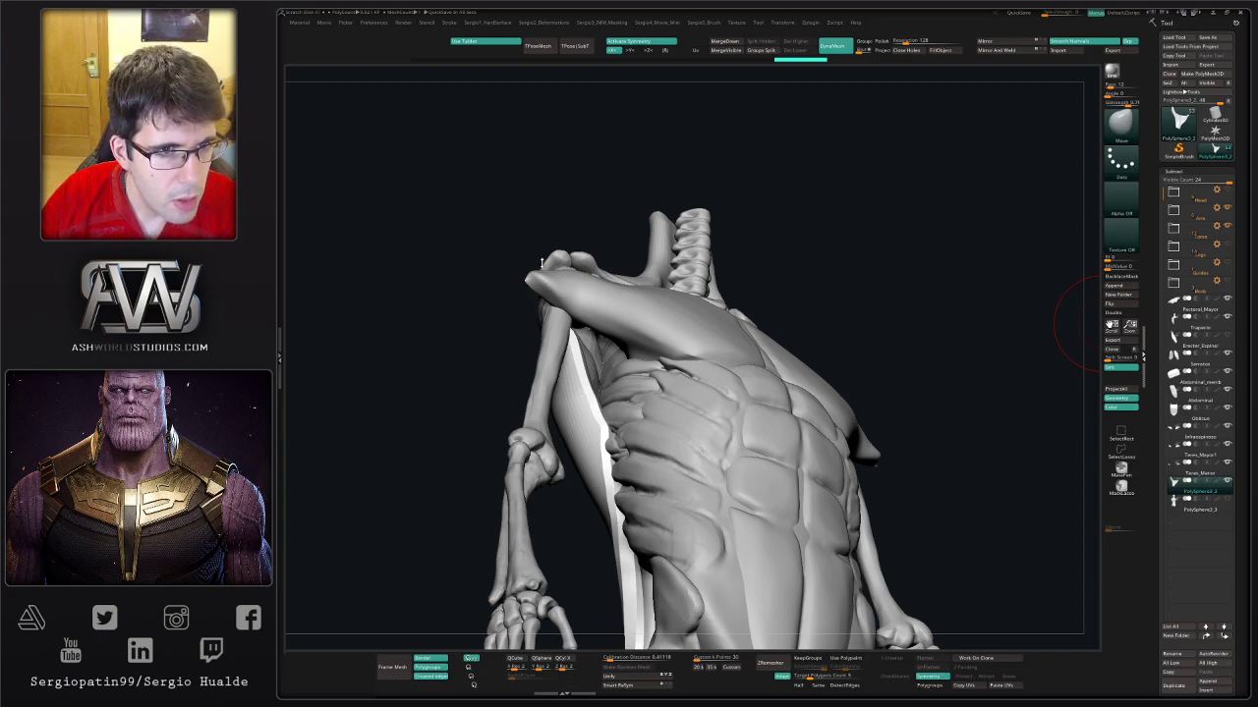
pyautogui.moveTo(575, 205)
pyautogui.mouseDown()
pyautogui.moveTo(563, 316)
pyautogui.moveTo(572, 289)
pyautogui.moveTo(555, 291)
pyautogui.moveTo(618, 342)
pyautogui.moveTo(539, 331)
pyautogui.moveTo(578, 335)
pyautogui.moveTo(560, 348)
pyautogui.moveTo(563, 412)
pyautogui.moveTo(550, 423)
pyautogui.moveTo(518, 406)
pyautogui.mouseUp()
# - Carve crisp creases into the latissimus sheet with DamStandard, then build it up with Clay
pyautogui.press('b')
pyautogui.press('d')
pyautogui.press('s')
pyautogui.moveTo(575, 373)
pyautogui.mouseDown()
pyautogui.moveTo(534, 393)
pyautogui.moveTo(591, 349)
pyautogui.moveTo(614, 355)
pyautogui.moveTo(570, 368)
pyautogui.mouseUp()
pyautogui.press('b')
pyautogui.press('c')
pyautogui.press('l')
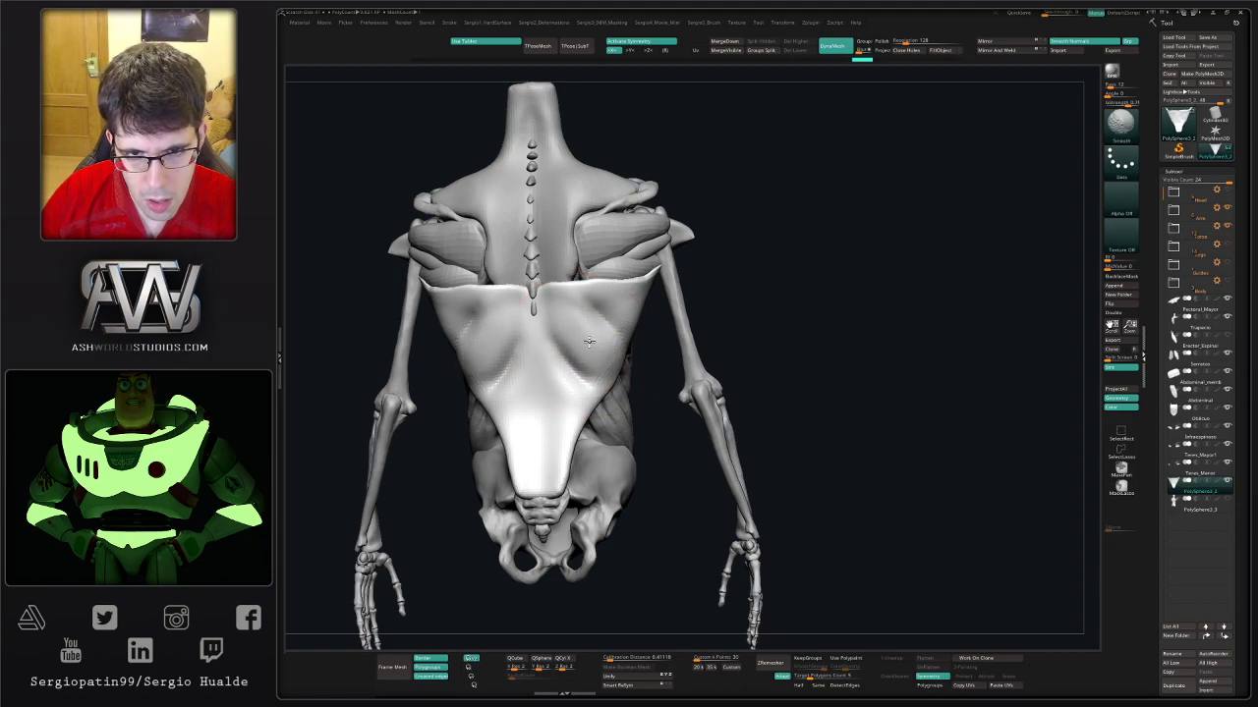
pyautogui.press('b')
pyautogui.press('m')
pyautogui.press('v')
pyautogui.moveTo(584, 350); pyautogui.dragTo(589, 308, button='right')
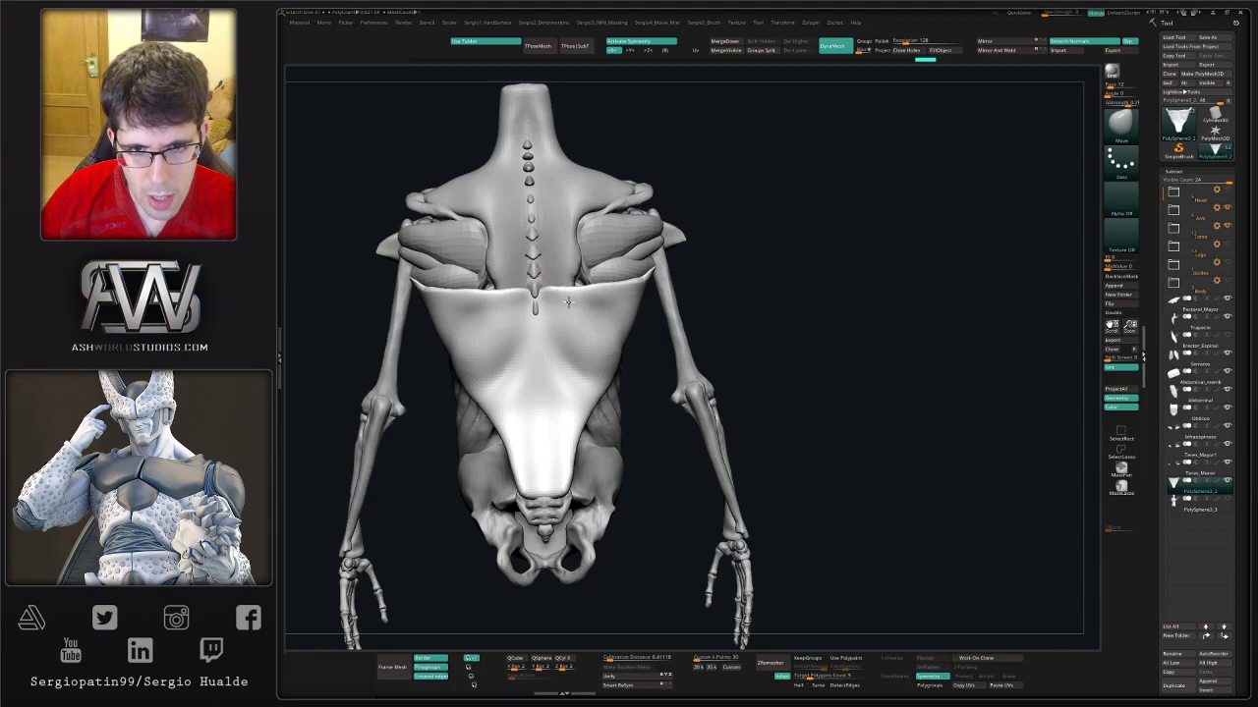
pyautogui.moveTo(567, 302)
pyautogui.mouseDown(button='right')
pyautogui.moveTo(555, 278)
pyautogui.moveTo(561, 301)
pyautogui.mouseUp(button='right')
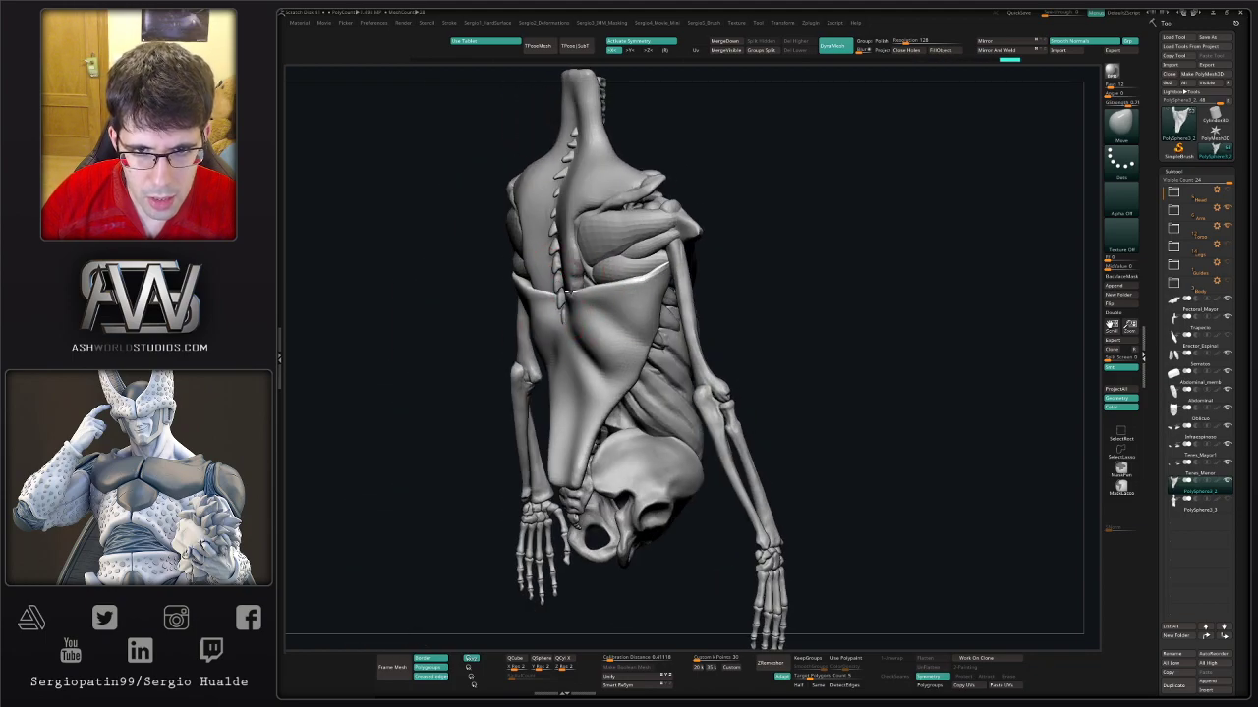
pyautogui.keyDown('shift'); pyautogui.moveTo(567, 346); pyautogui.dragTo(570, 420, button='right'); pyautogui.keyUp('shift')
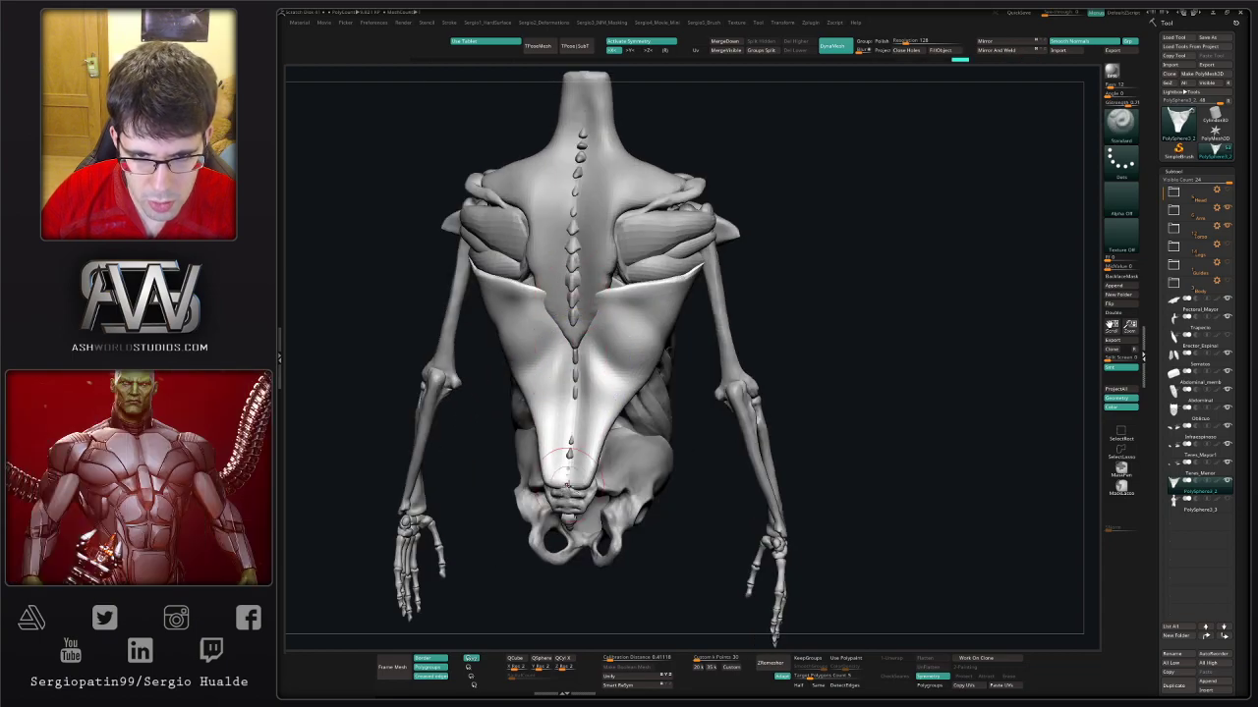
pyautogui.moveTo(565, 458); pyautogui.dragTo(641, 462, button='right')
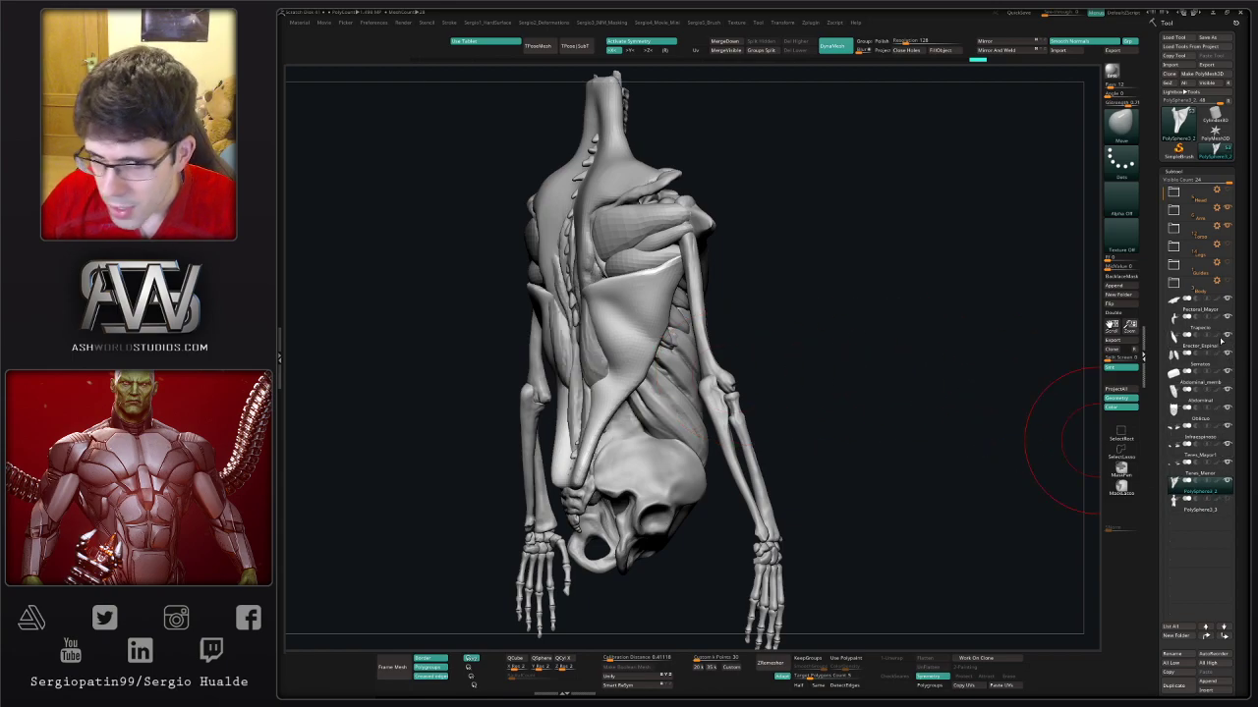
pyautogui.moveTo(616, 455); pyautogui.dragTo(594, 391, button='right')
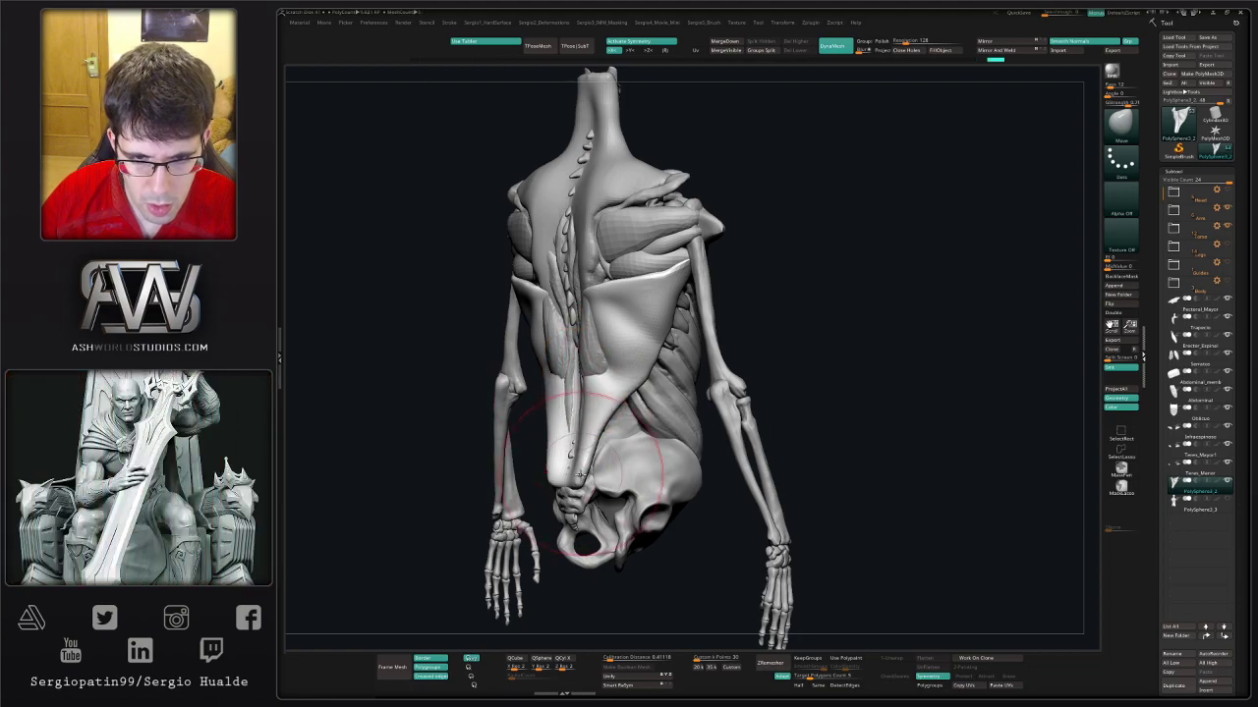
pyautogui.moveTo(602, 487); pyautogui.dragTo(606, 470, button='right')
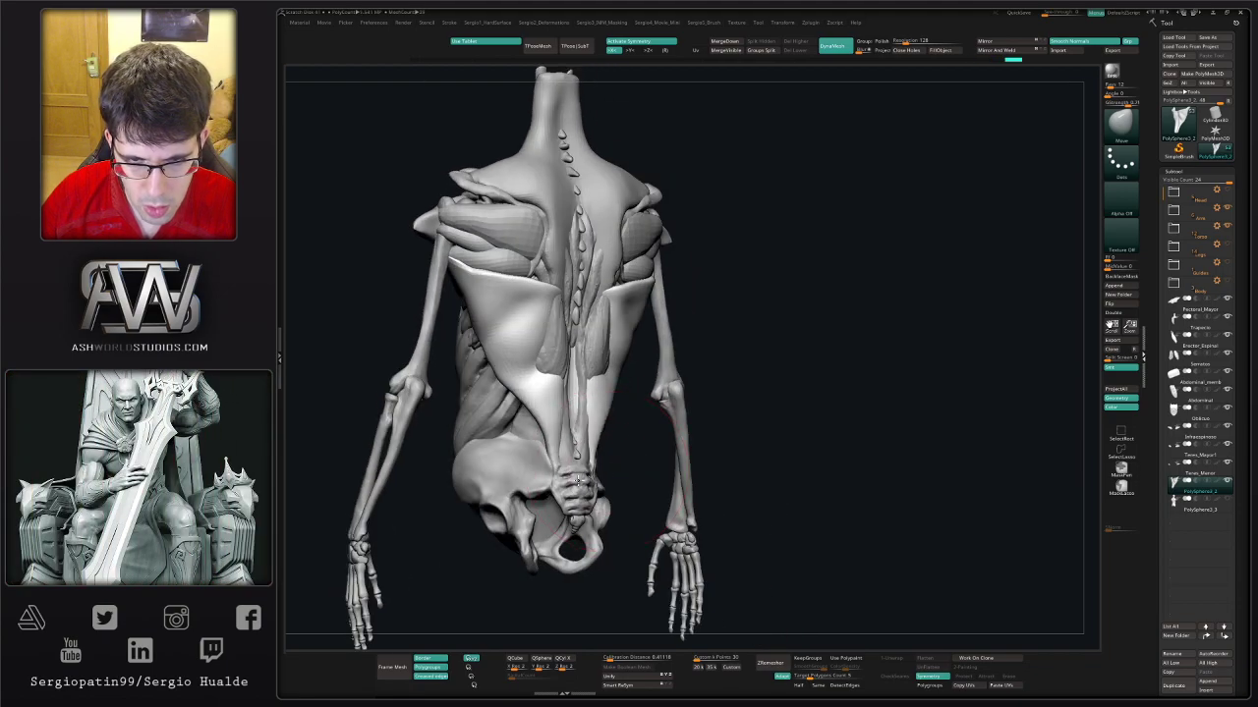
pyautogui.moveTo(595, 413); pyautogui.dragTo(582, 392, button='right')
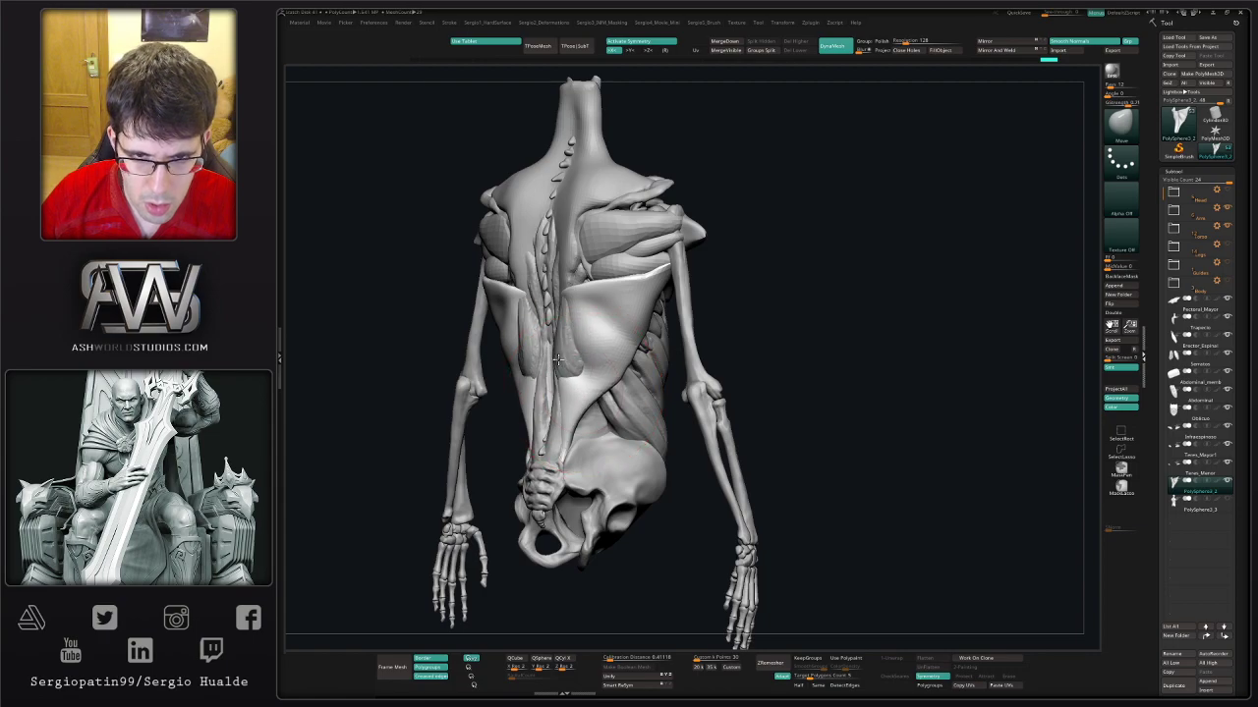
pyautogui.moveTo(567, 349)
pyautogui.mouseDown(button='right')
pyautogui.moveTo(580, 423)
pyautogui.moveTo(577, 413)
pyautogui.mouseUp(button='right')
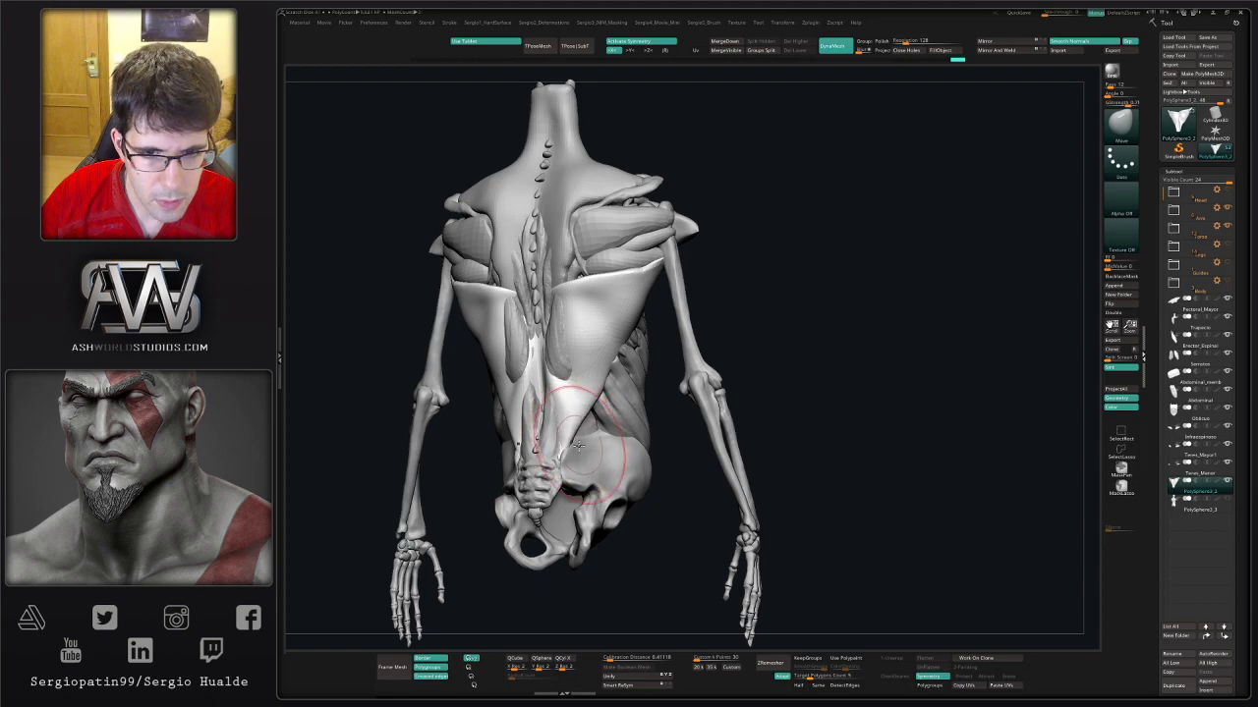
pyautogui.moveTo(587, 432)
pyautogui.mouseDown(button='right')
pyautogui.moveTo(581, 424)
pyautogui.moveTo(600, 455)
pyautogui.moveTo(574, 443)
pyautogui.moveTo(598, 404)
pyautogui.moveTo(590, 329)
pyautogui.moveTo(630, 342)
pyautogui.moveTo(653, 304)
pyautogui.mouseUp(button='right')
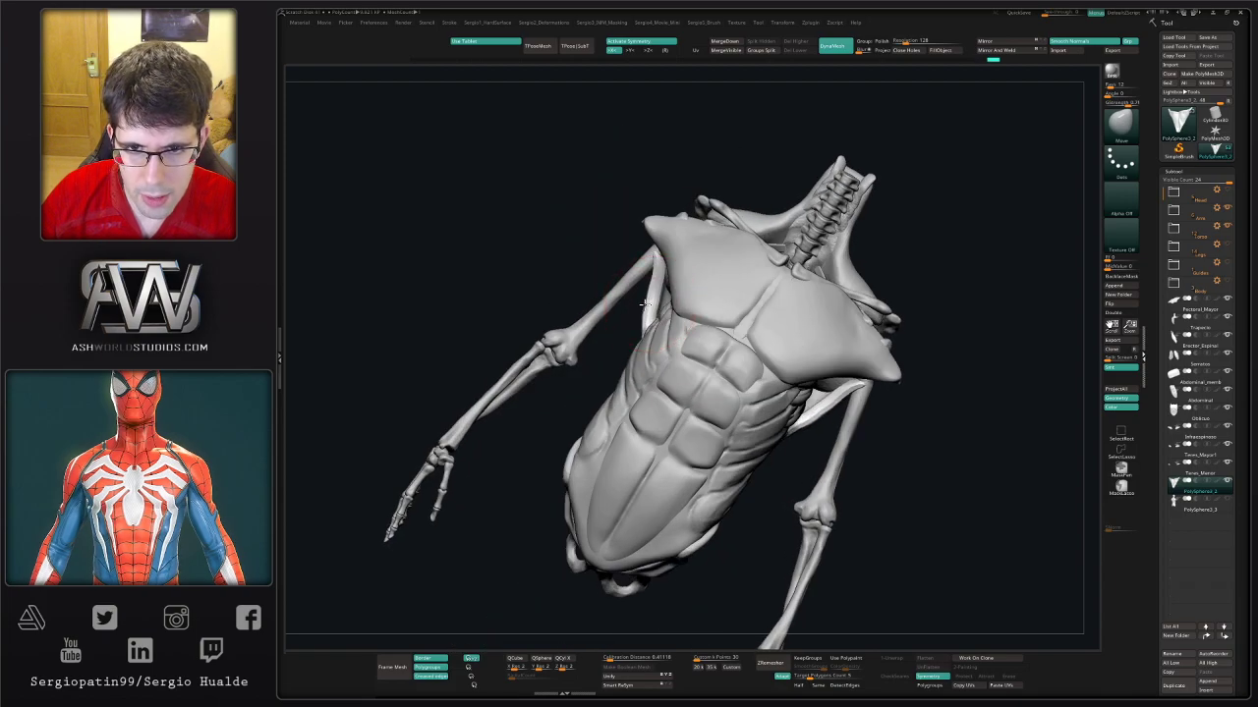
# - Solo the latissimus sheet, round its upper edge with ClayBuildup and Clay, then unsolo
pyautogui.keyDown('alt'); pyautogui.click(638, 368); pyautogui.keyUp('alt')
pyautogui.press('f')
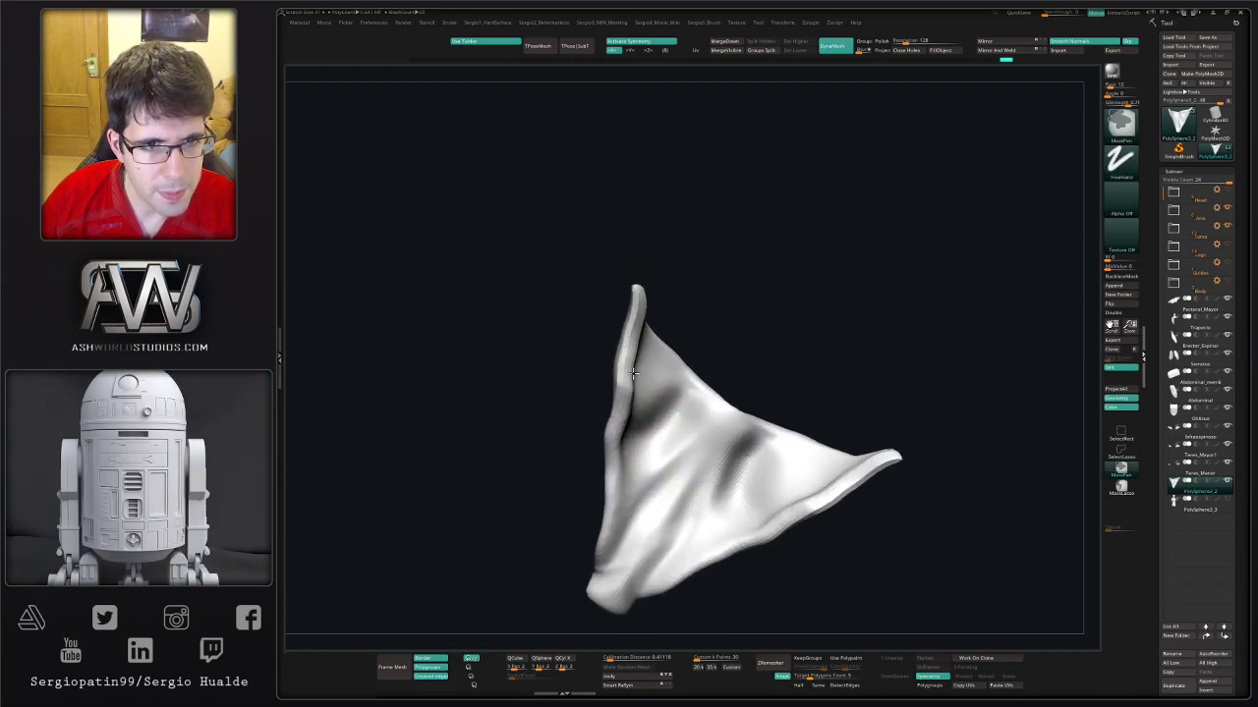
pyautogui.moveTo(635, 348); pyautogui.dragTo(639, 345, button='right')
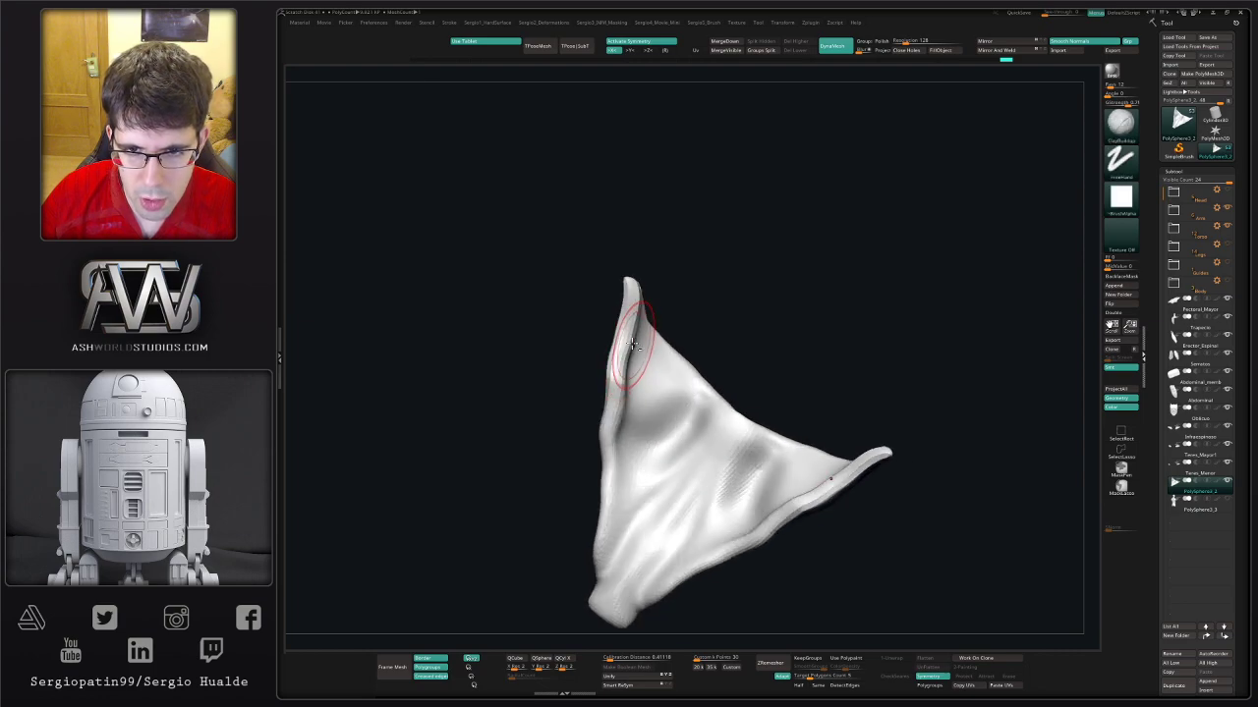
pyautogui.press('b')
pyautogui.press('c')
pyautogui.press('b')
pyautogui.press('b')
pyautogui.press('c')
pyautogui.press('l')
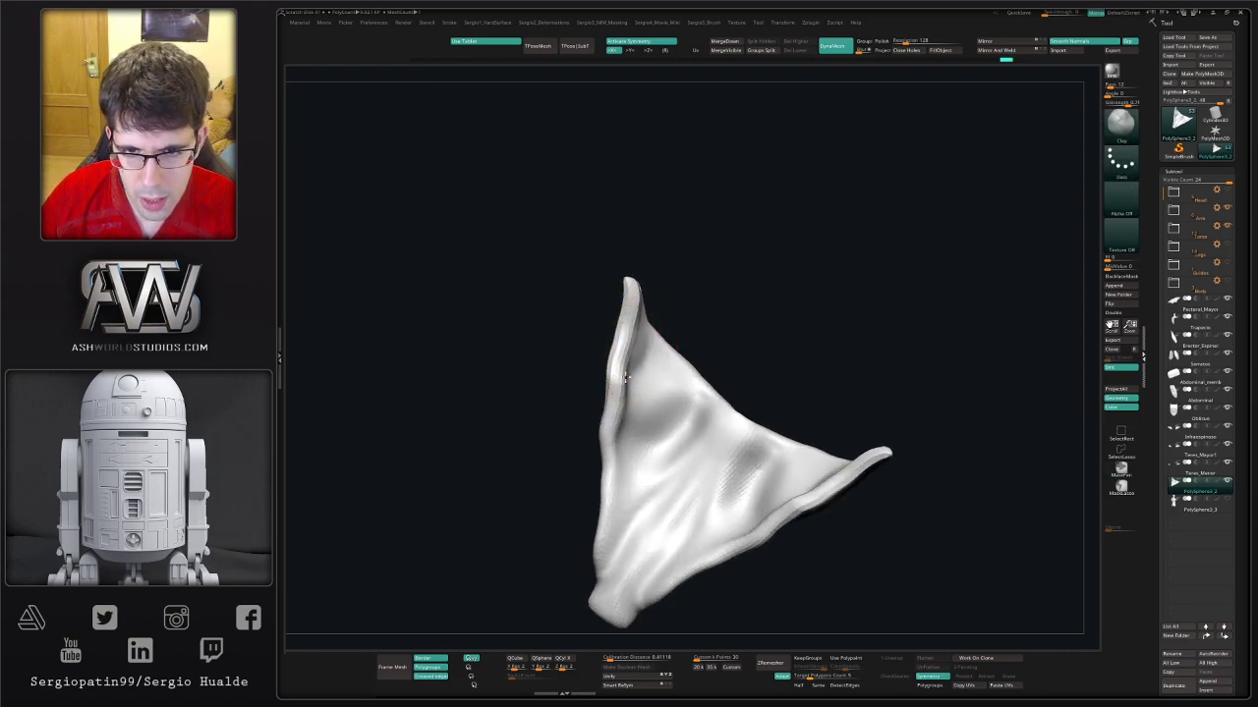
pyautogui.keyDown('shift'); pyautogui.moveTo(643, 343); pyautogui.dragTo(639, 350, button='right'); pyautogui.keyUp('shift')
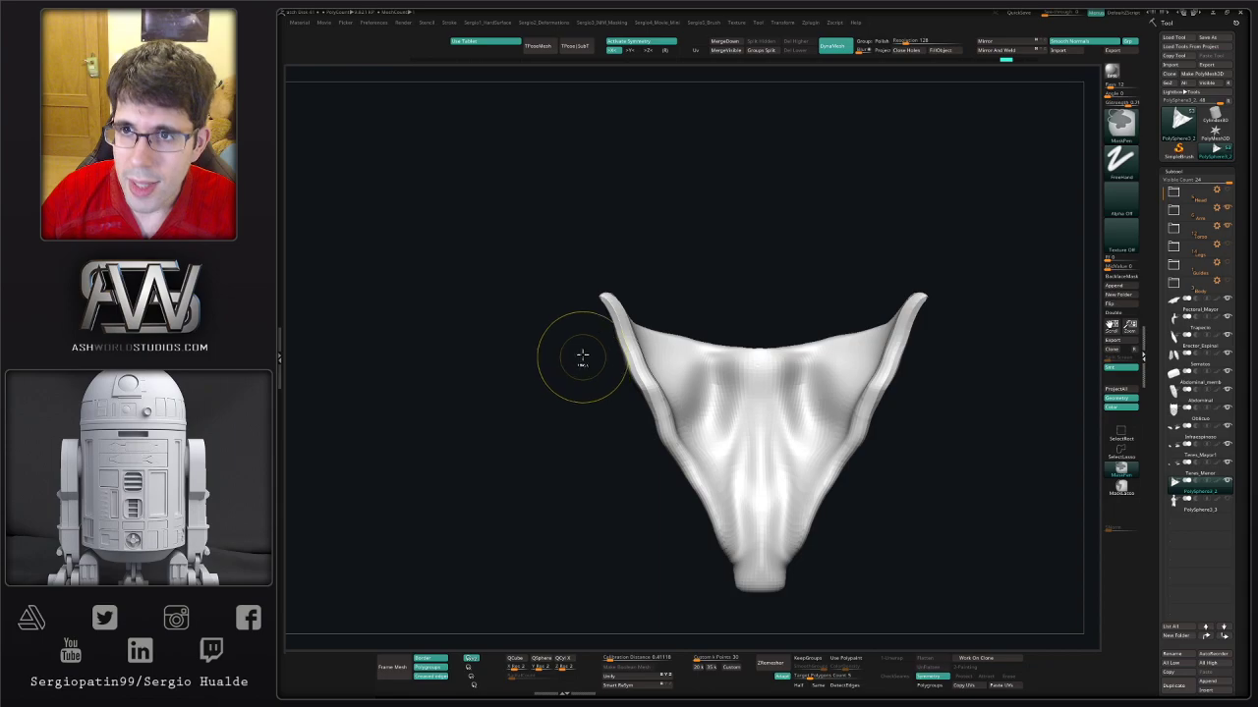
pyautogui.keyDown('ctrl'); pyautogui.keyDown('shift'); pyautogui.click(599, 435); pyautogui.keyUp('shift'); pyautogui.keyUp('ctrl')
pyautogui.moveTo(609, 427)
pyautogui.mouseDown(button='right')
pyautogui.moveTo(658, 447)
pyautogui.moveTo(608, 391)
pyautogui.moveTo(593, 434)
pyautogui.mouseUp(button='right')
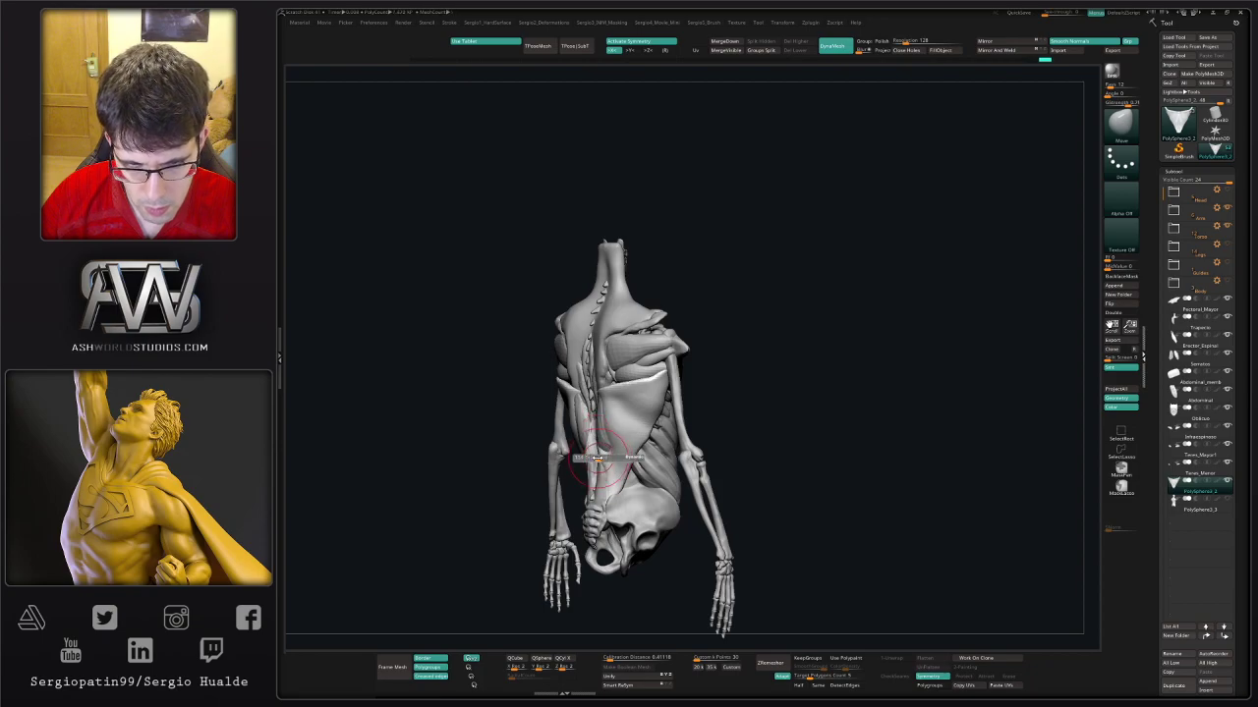
# - Select the Erector_Spinal subtool from a rear view and adjust the brush Draw Size
pyautogui.moveTo(598, 454)
pyautogui.mouseDown(button='right')
pyautogui.moveTo(604, 432)
pyautogui.moveTo(619, 462)
pyautogui.moveTo(591, 505)
pyautogui.mouseUp(button='right')
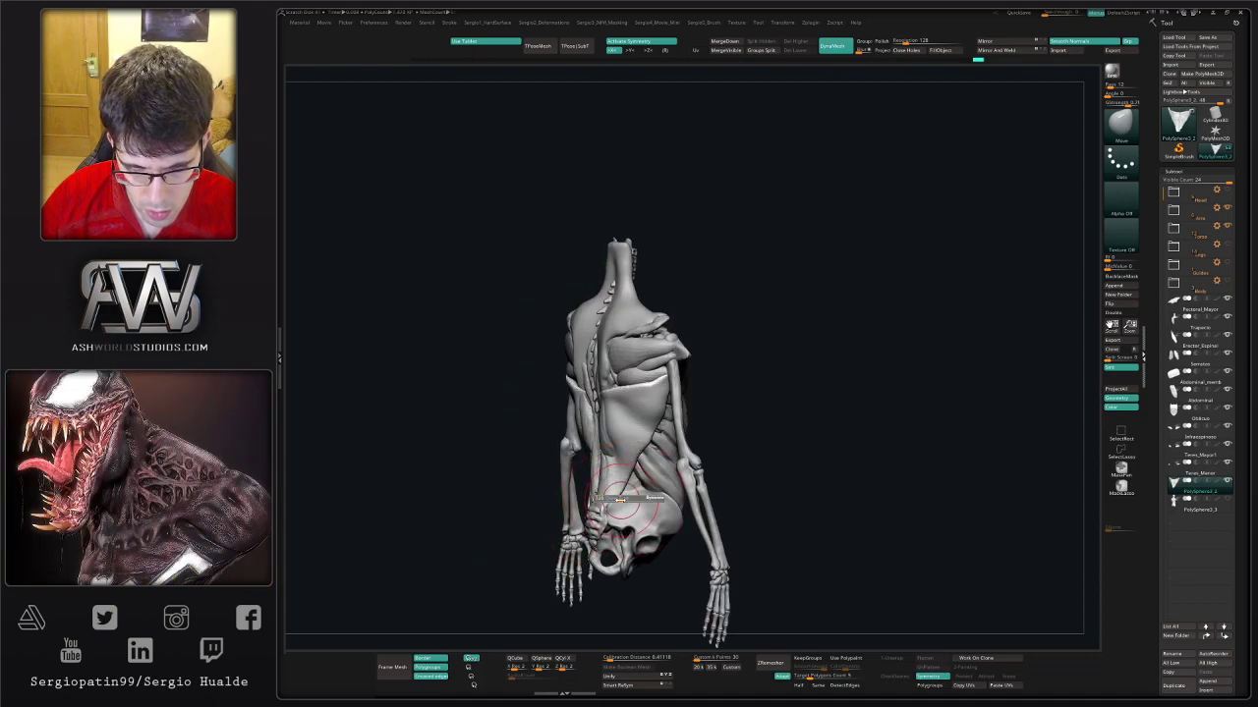
pyautogui.moveTo(624, 504); pyautogui.dragTo(646, 462, button='right')
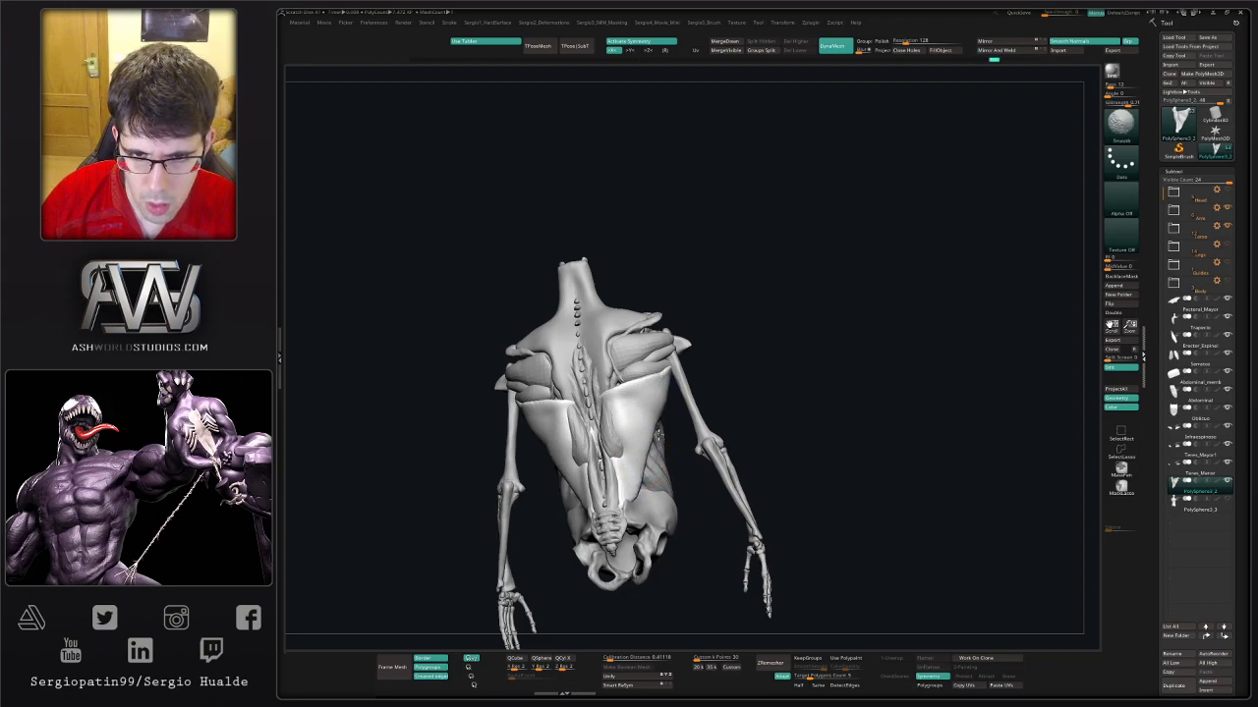
pyautogui.moveTo(624, 455)
pyautogui.mouseDown(button='right')
pyautogui.moveTo(636, 465)
pyautogui.moveTo(617, 455)
pyautogui.mouseUp(button='right')
pyautogui.keyDown('alt'); pyautogui.click(636, 465); pyautogui.keyUp('alt')
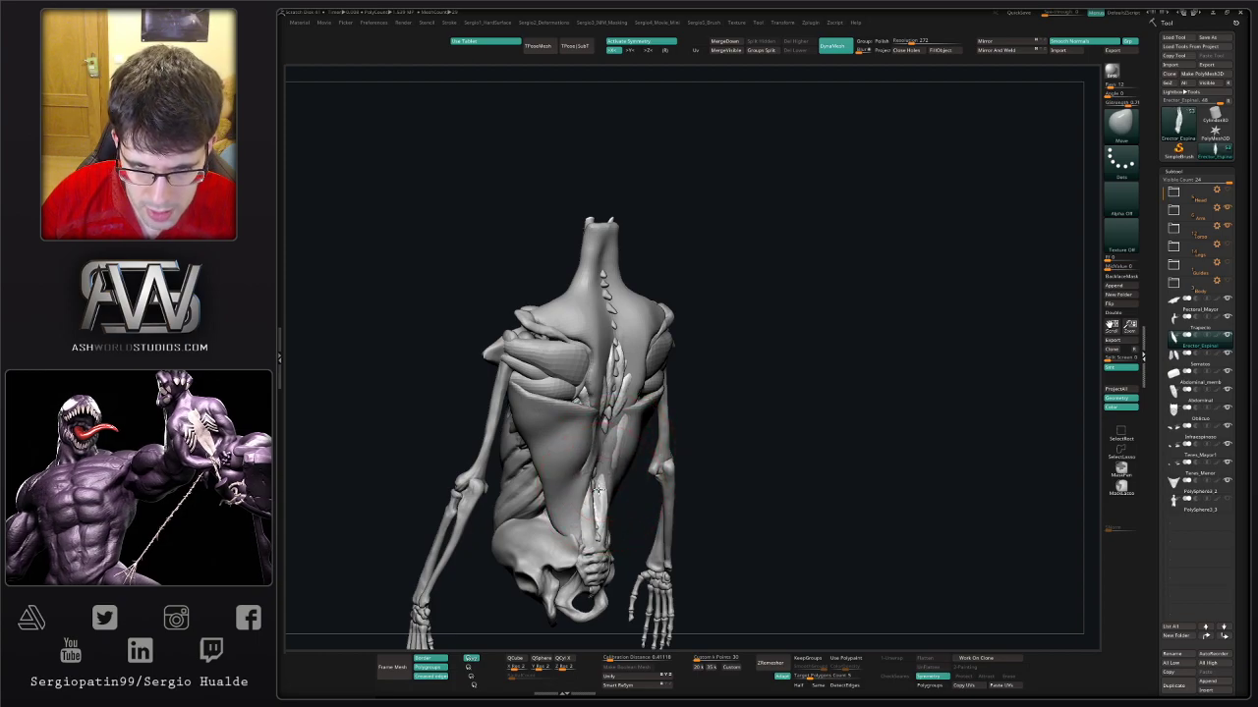
pyautogui.press('s')
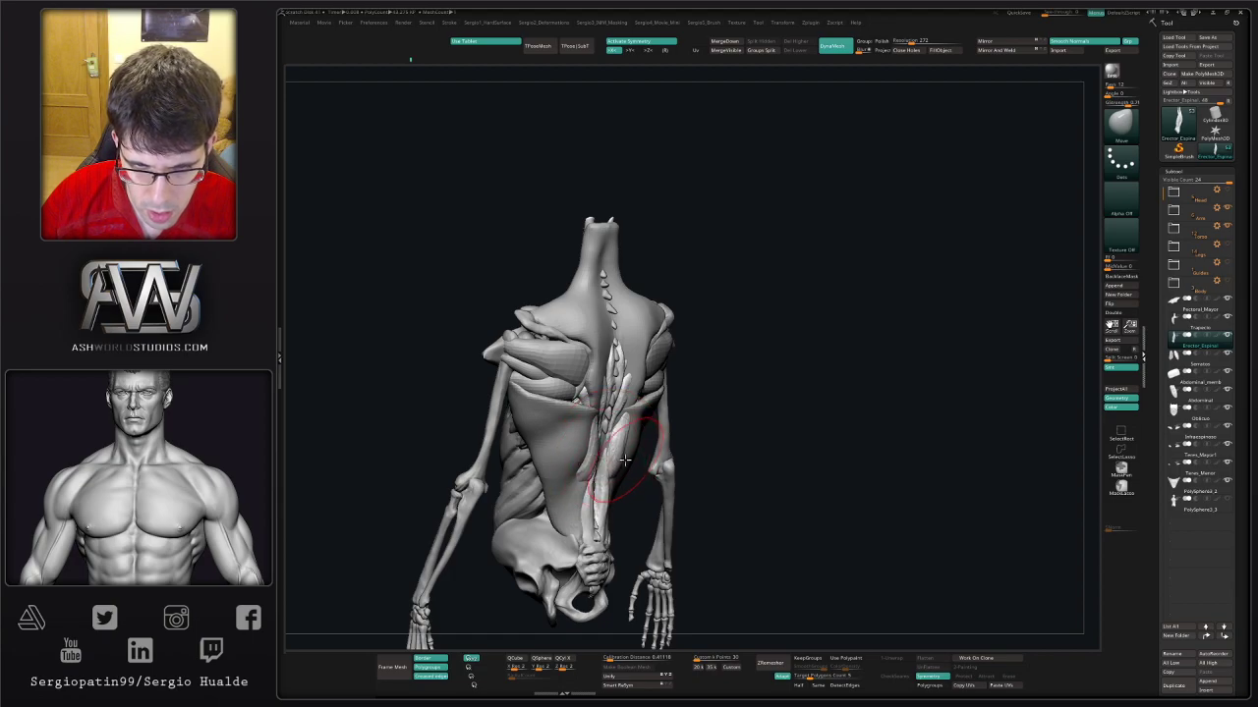
pyautogui.keyDown('shift'); pyautogui.moveTo(624, 458); pyautogui.dragTo(611, 451, button='right'); pyautogui.keyUp('shift')
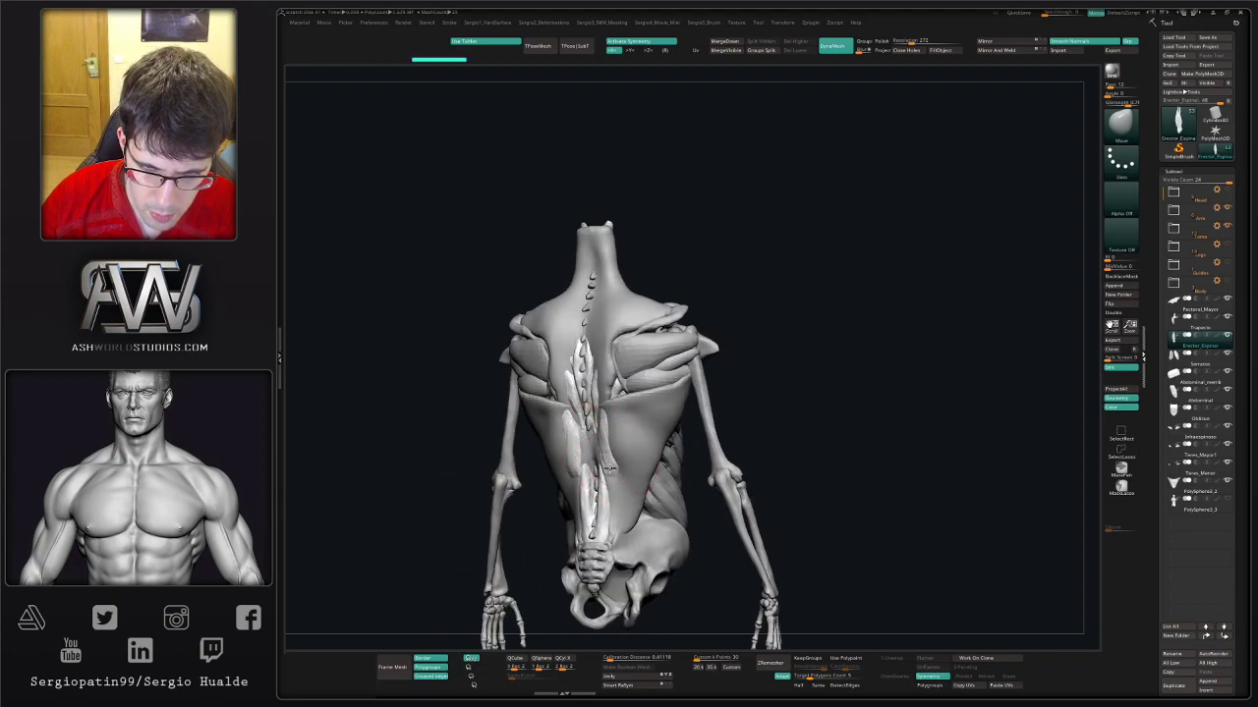
pyautogui.moveTo(610, 427)
pyautogui.mouseDown(button='right')
pyautogui.moveTo(589, 396)
pyautogui.moveTo(637, 428)
pyautogui.moveTo(603, 430)
pyautogui.moveTo(604, 464)
pyautogui.mouseUp(button='right')
# - Pull the back sheet's upper edges symmetrically with the Move brush, then switch to DamStandard
pyautogui.keyDown('alt'); pyautogui.click(642, 457); pyautogui.keyUp('alt')
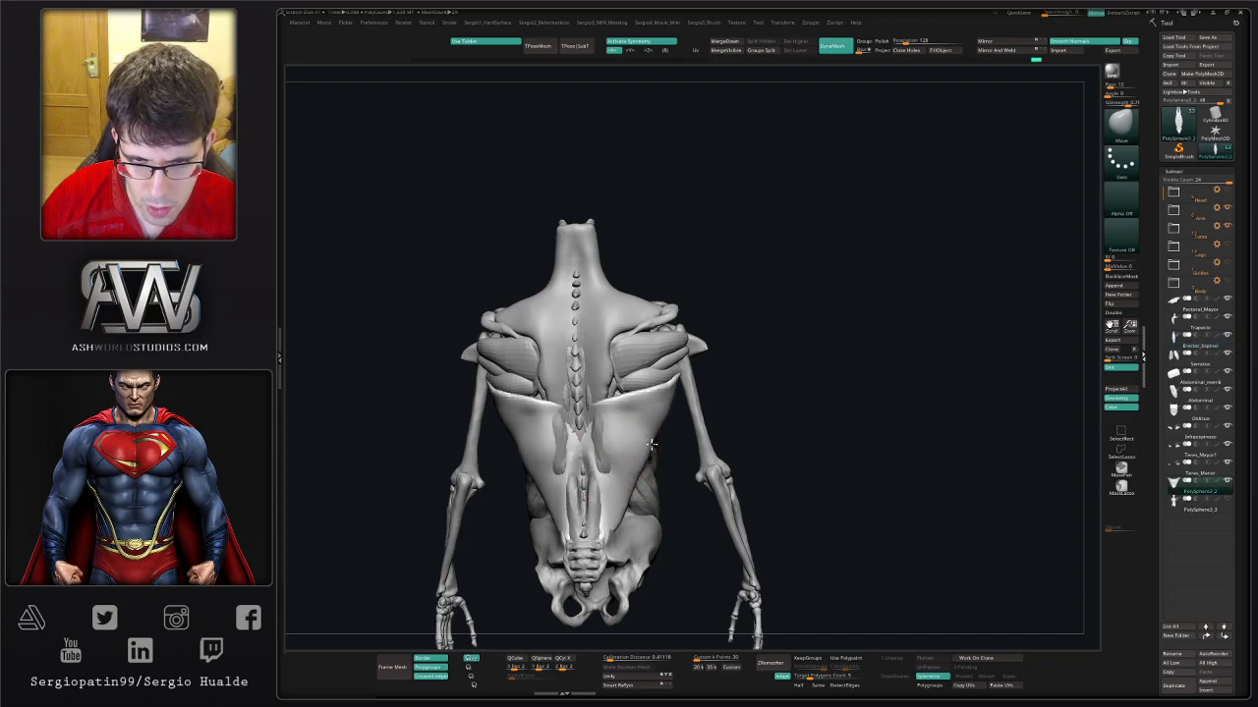
pyautogui.moveTo(645, 444); pyautogui.dragTo(656, 436)
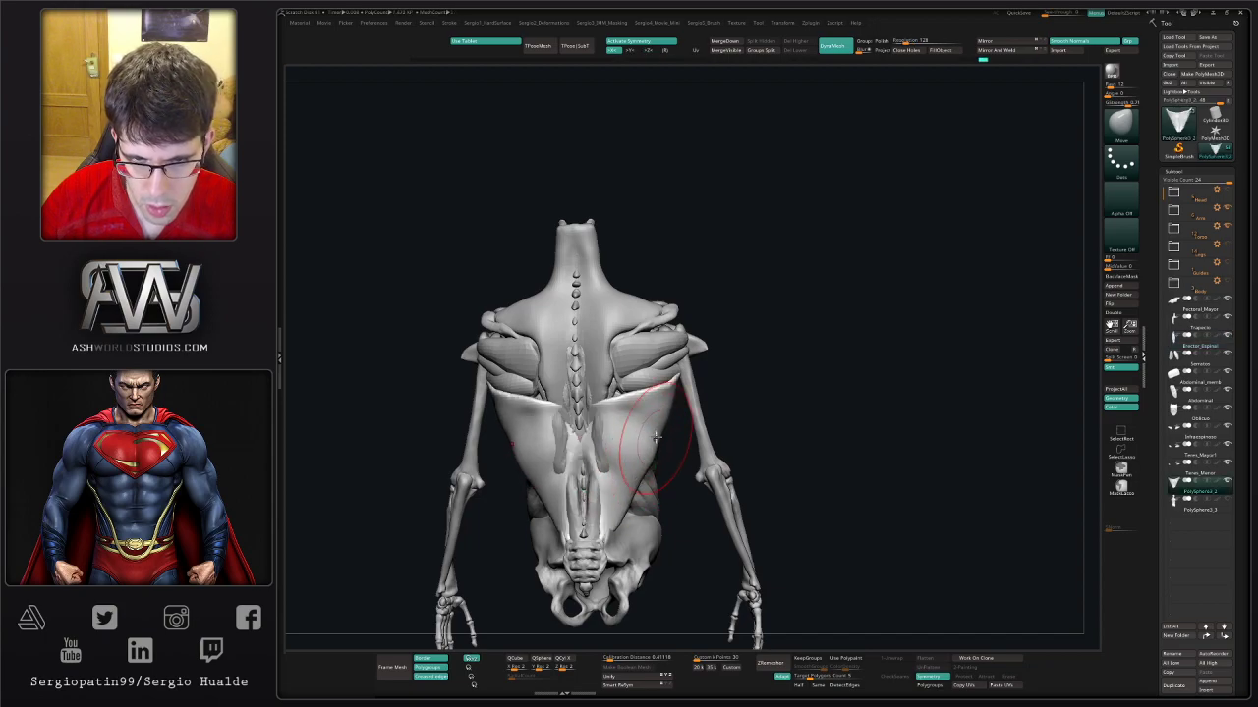
pyautogui.moveTo(653, 442); pyautogui.dragTo(671, 413, button='right')
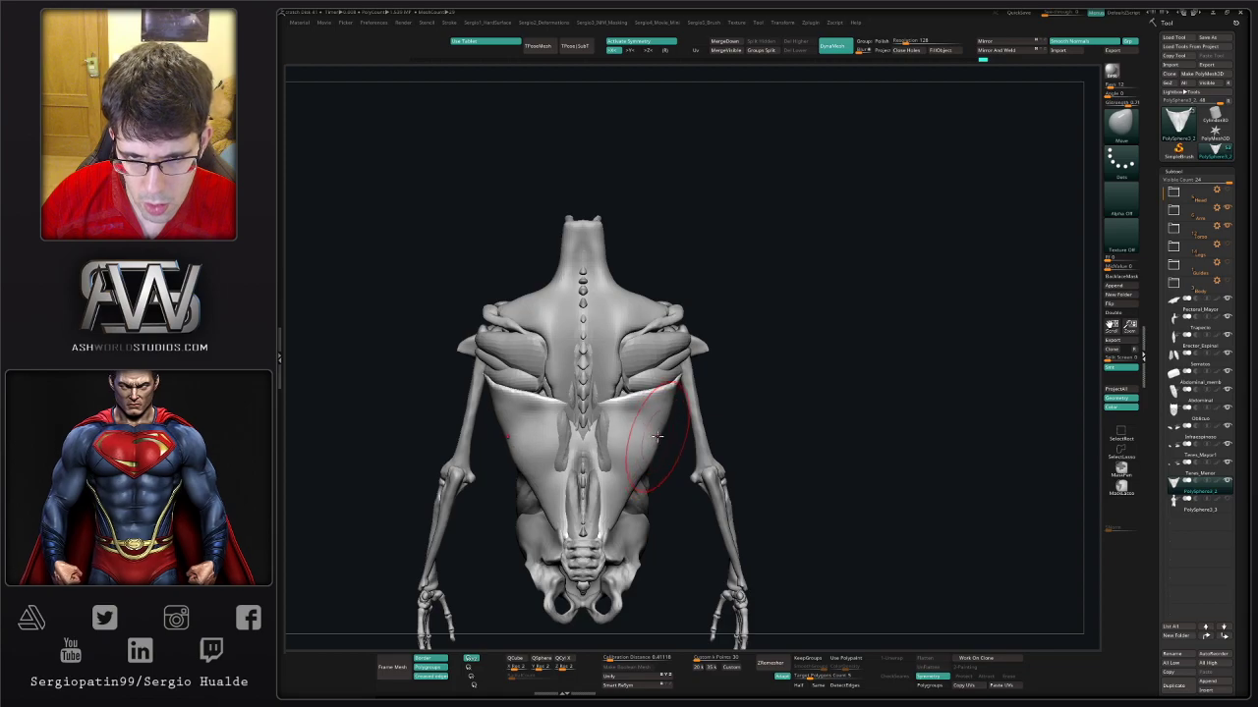
pyautogui.moveTo(671, 413); pyautogui.dragTo(660, 432)
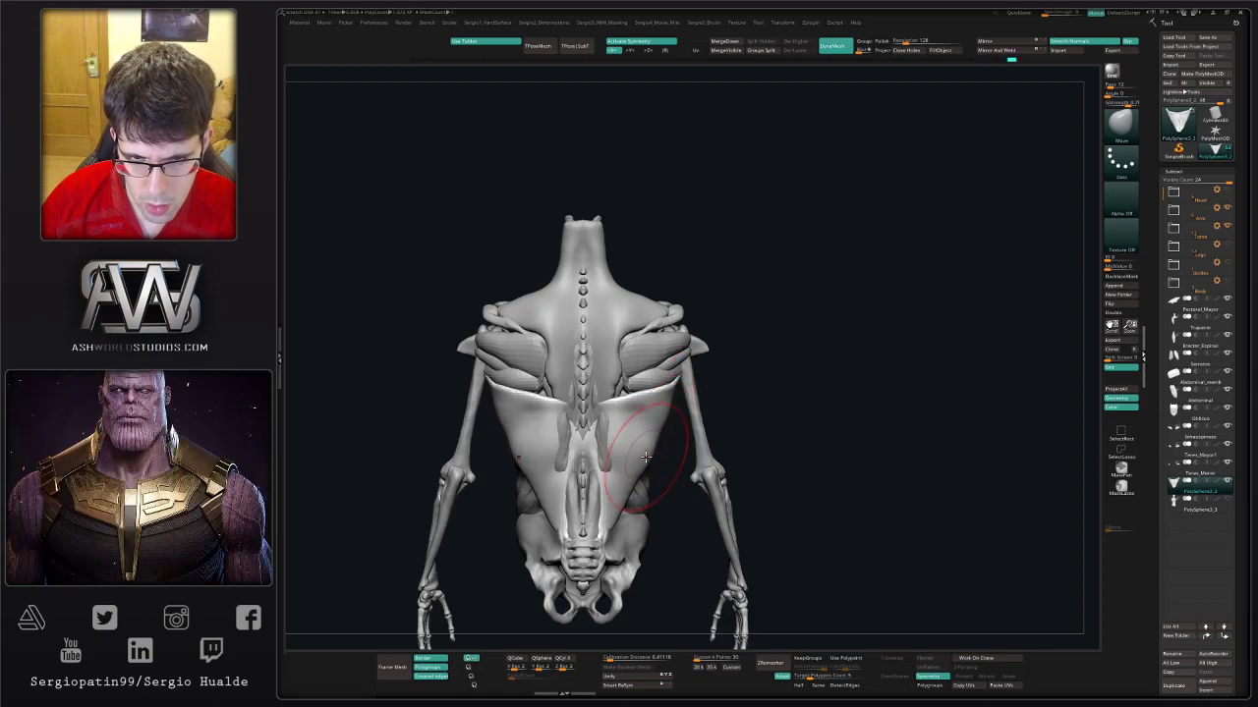
pyautogui.moveTo(644, 457); pyautogui.dragTo(637, 445, button='right')
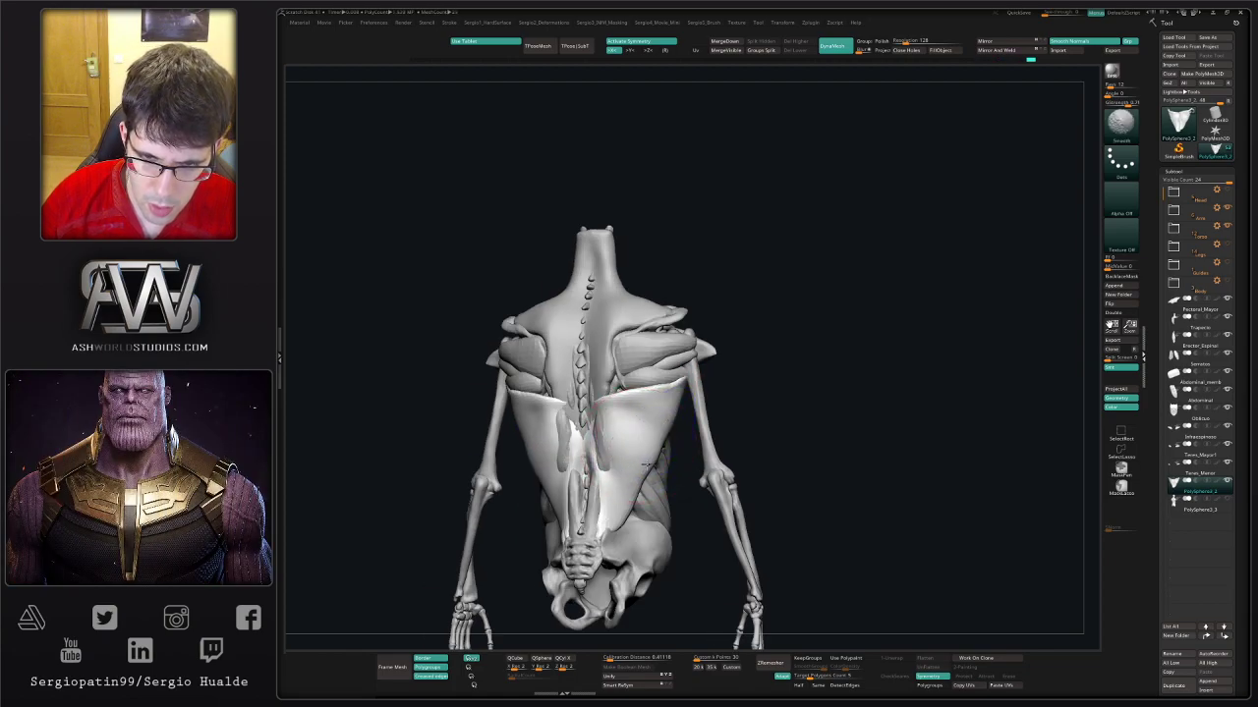
pyautogui.moveTo(630, 524); pyautogui.dragTo(641, 491, button='right')
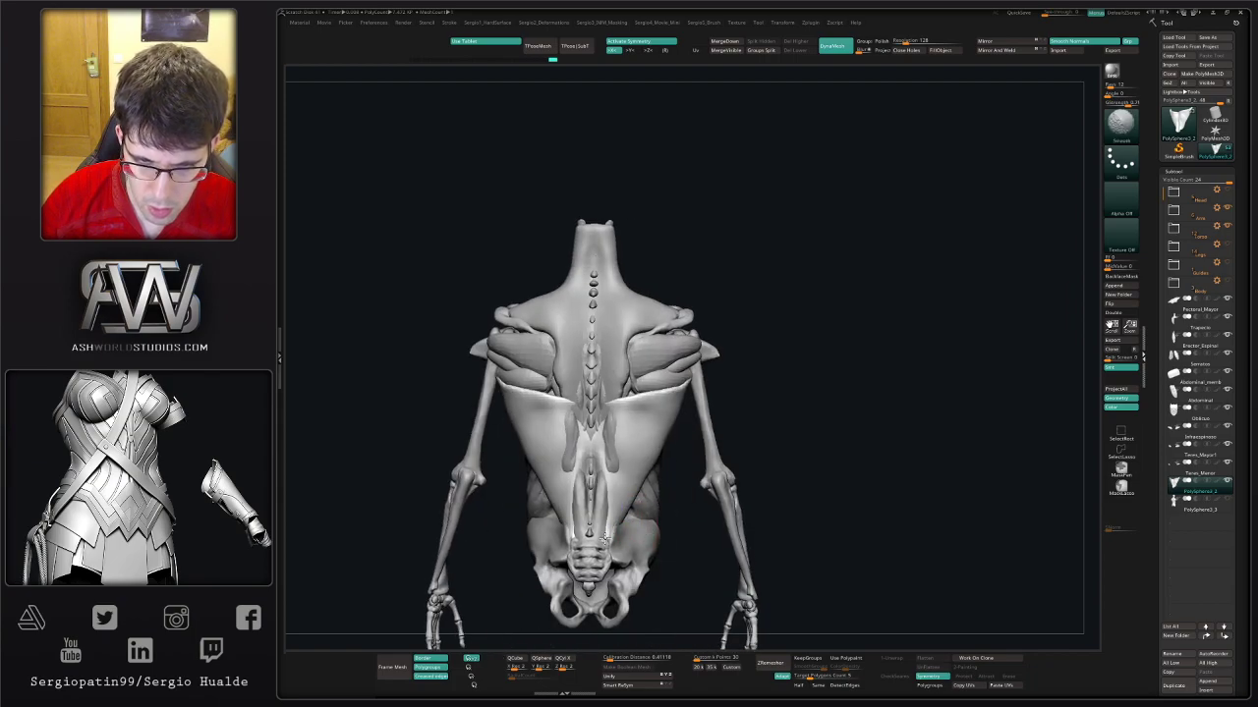
pyautogui.moveTo(606, 537)
pyautogui.mouseDown(button='right')
pyautogui.moveTo(605, 521)
pyautogui.moveTo(595, 544)
pyautogui.moveTo(614, 471)
pyautogui.moveTo(590, 444)
pyautogui.mouseUp(button='right')
pyautogui.press('b')
pyautogui.press('d')
pyautogui.press('s')
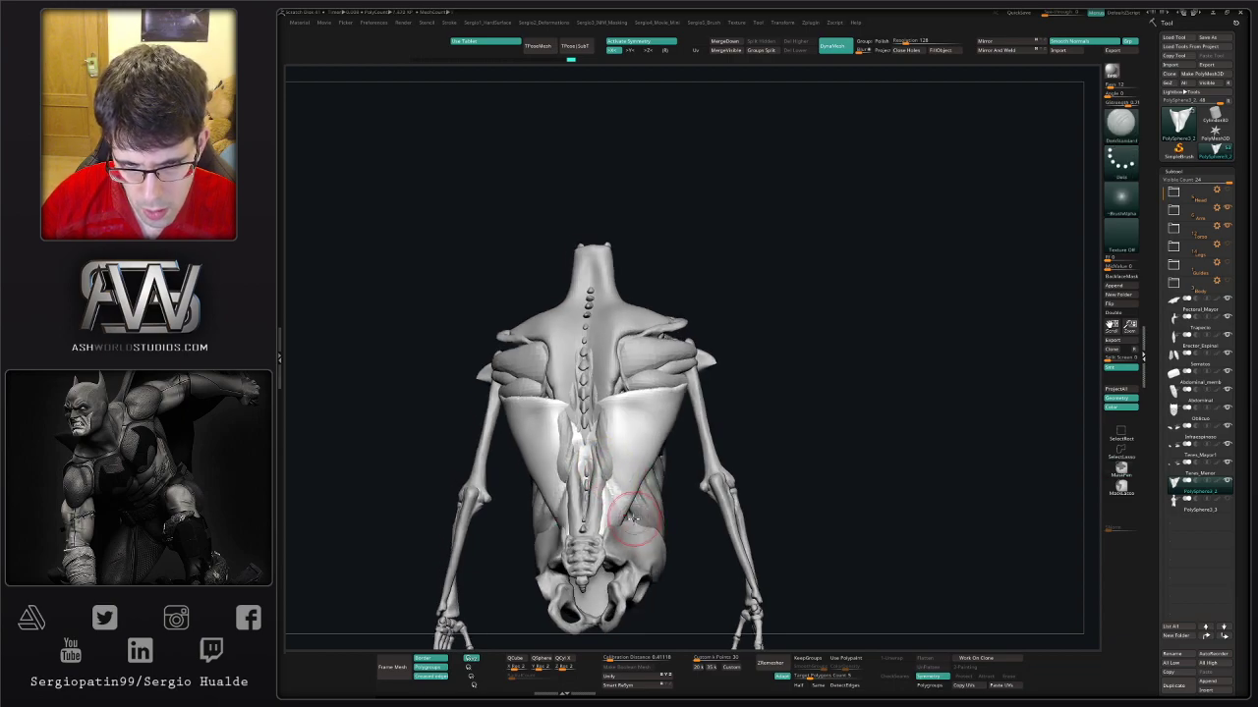
pyautogui.keyDown('shift'); pyautogui.moveTo(632, 518); pyautogui.dragTo(634, 503, button='right'); pyautogui.keyUp('shift')
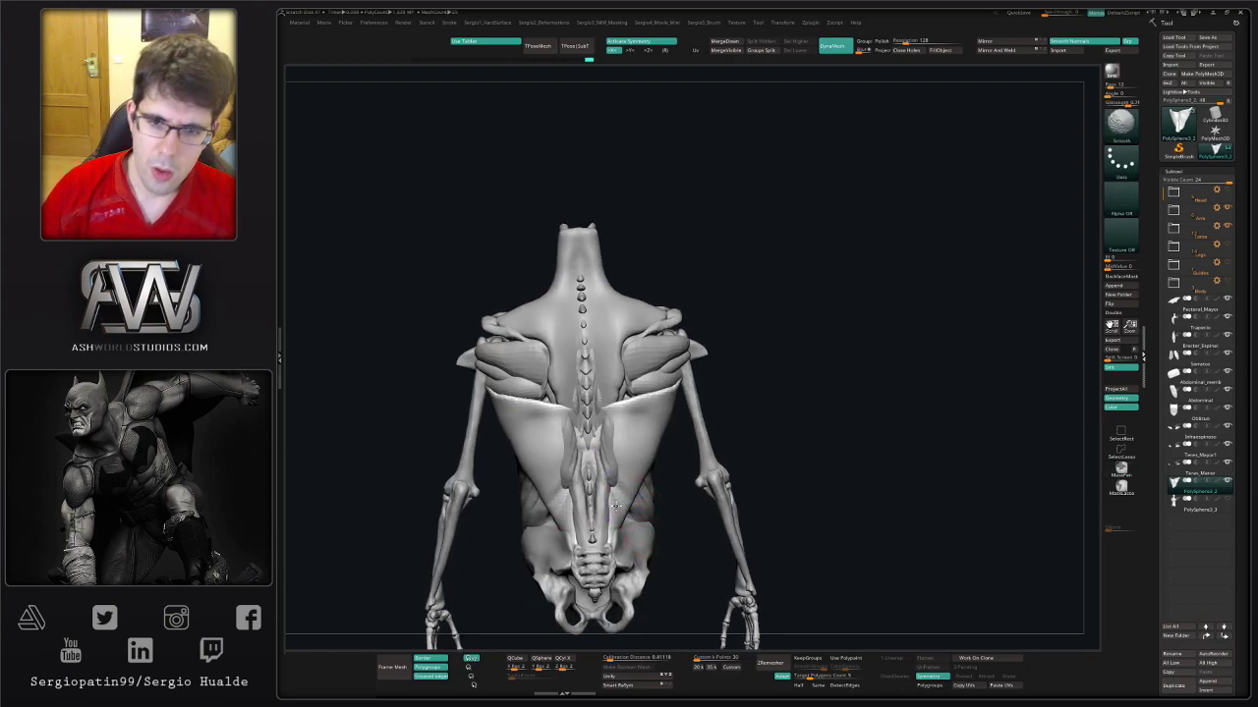
pyautogui.moveTo(640, 510)
pyautogui.mouseDown(button='right')
pyautogui.moveTo(597, 452)
pyautogui.moveTo(620, 459)
pyautogui.mouseUp(button='right')
# - Solo and frame the Erector_Spinal muscle, adding definition with ClayBuildup
pyautogui.press('b')
pyautogui.press('m')
pyautogui.press('v')
pyautogui.keyDown('alt'); pyautogui.click(620, 459); pyautogui.keyUp('alt')
pyautogui.hotkey('ctrl', 'shift', 's')
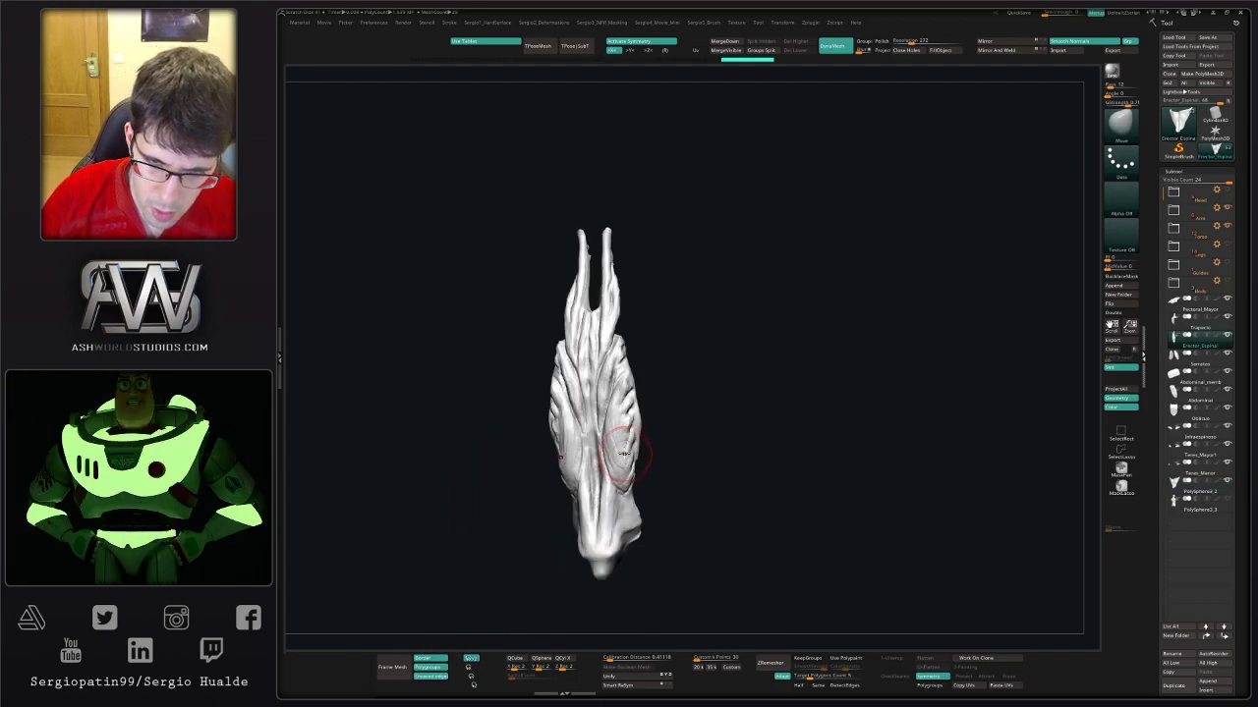
pyautogui.press('f')
pyautogui.press('b')
pyautogui.press('c')
pyautogui.press('b')
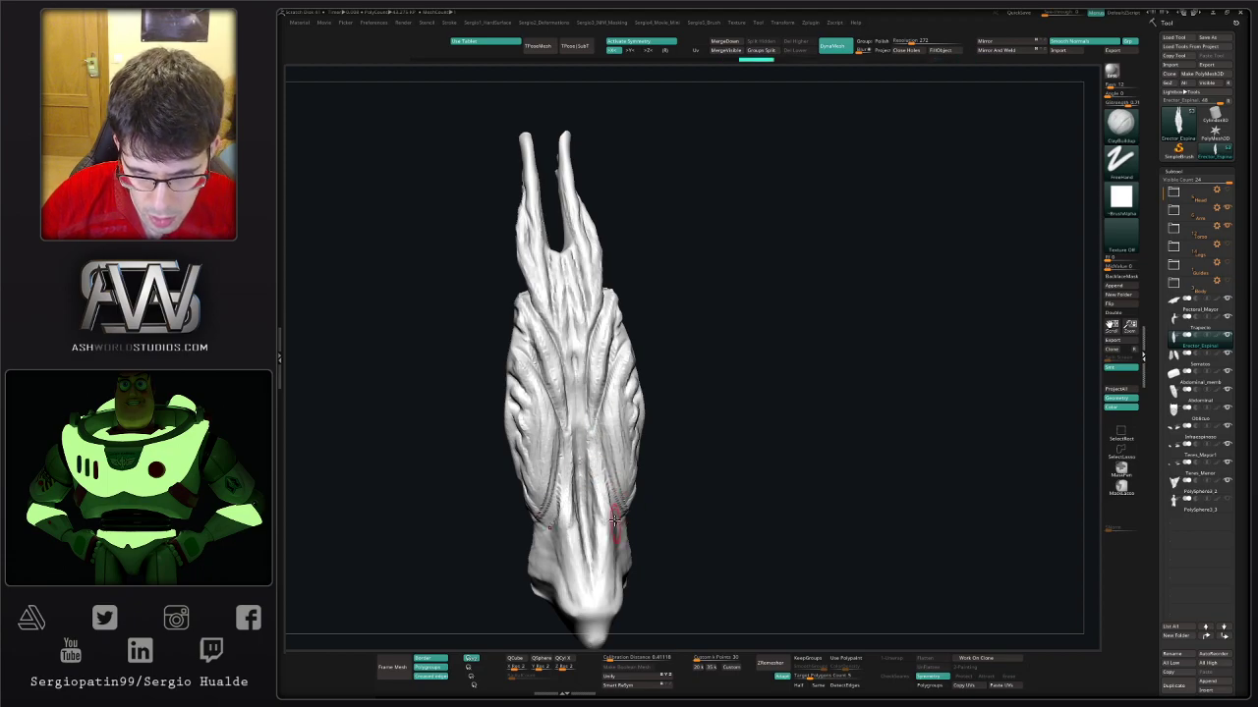
# - Turn Solo off and select the latissimus back sheet with the Move brush
pyautogui.hotkey('ctrl', 'shift', 's')
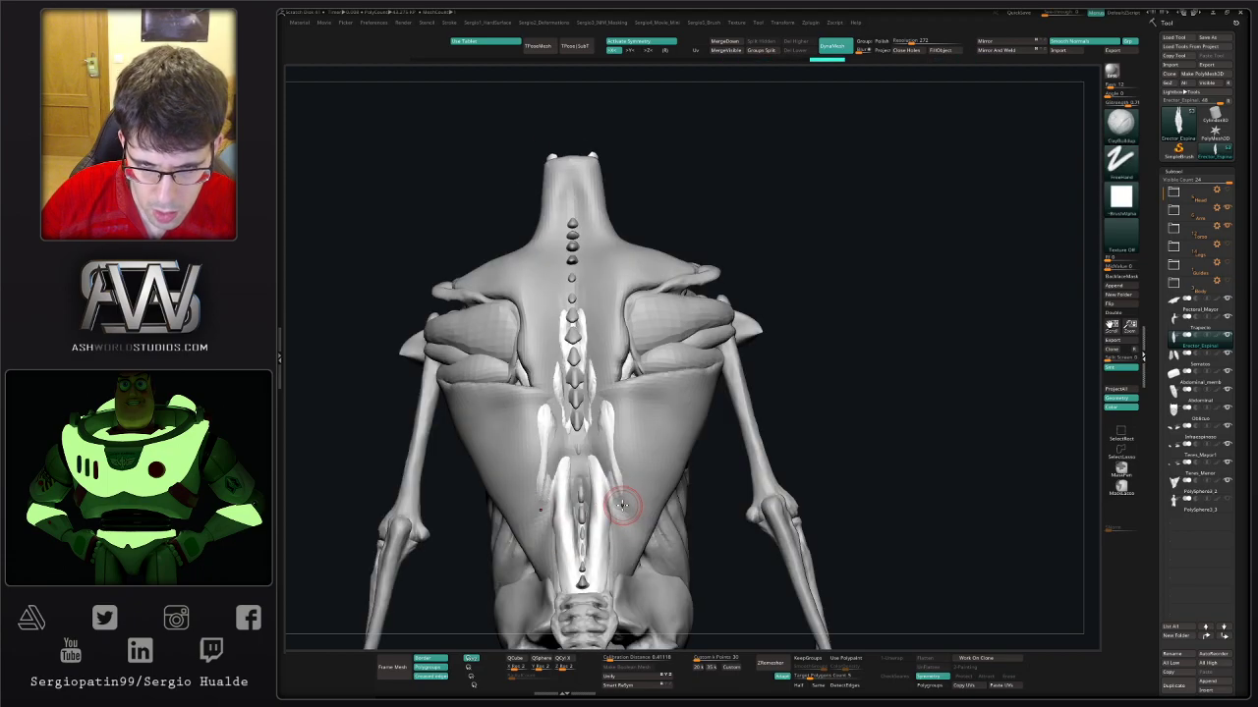
pyautogui.moveTo(622, 505)
pyautogui.mouseDown(button='right')
pyautogui.moveTo(606, 451)
pyautogui.moveTo(609, 496)
pyautogui.mouseUp(button='right')
pyautogui.keyDown('alt'); pyautogui.click(629, 496); pyautogui.keyUp('alt')
pyautogui.press('b')
pyautogui.press('m')
pyautogui.press('v')
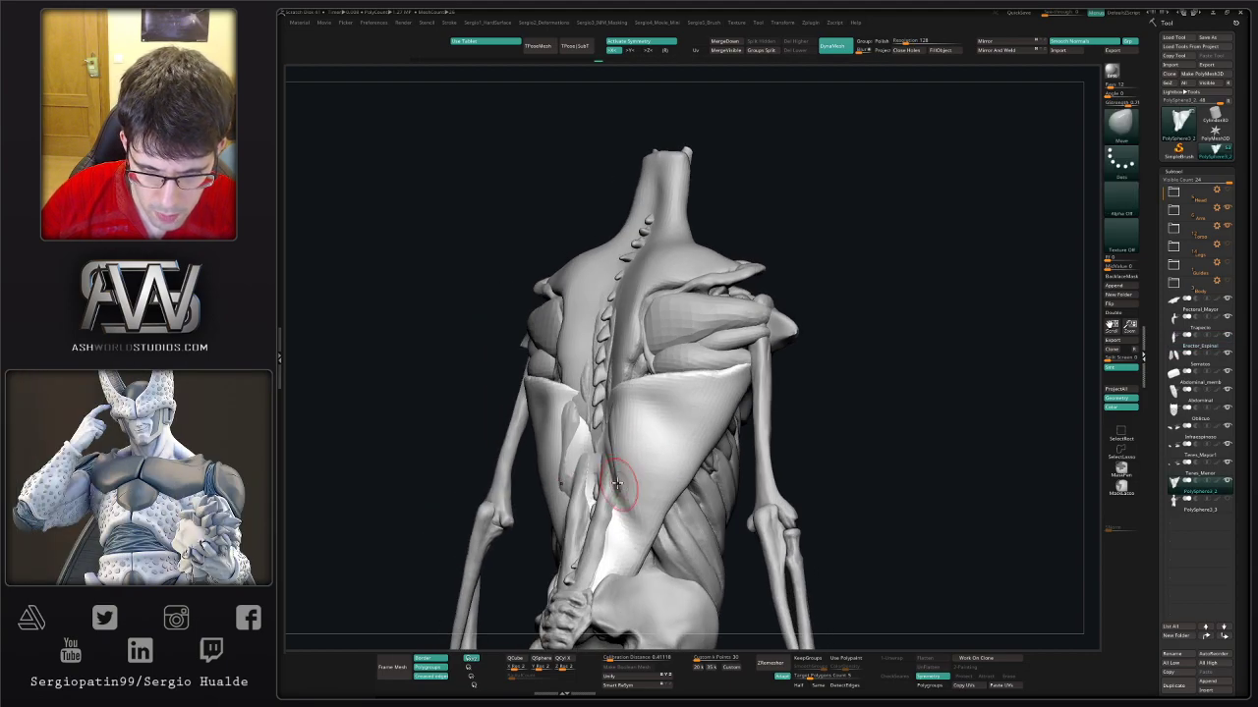
# - Build up the back sheet by the lower spine, then select Trapezius and fill out the flank
pyautogui.moveTo(628, 504); pyautogui.dragTo(612, 465)
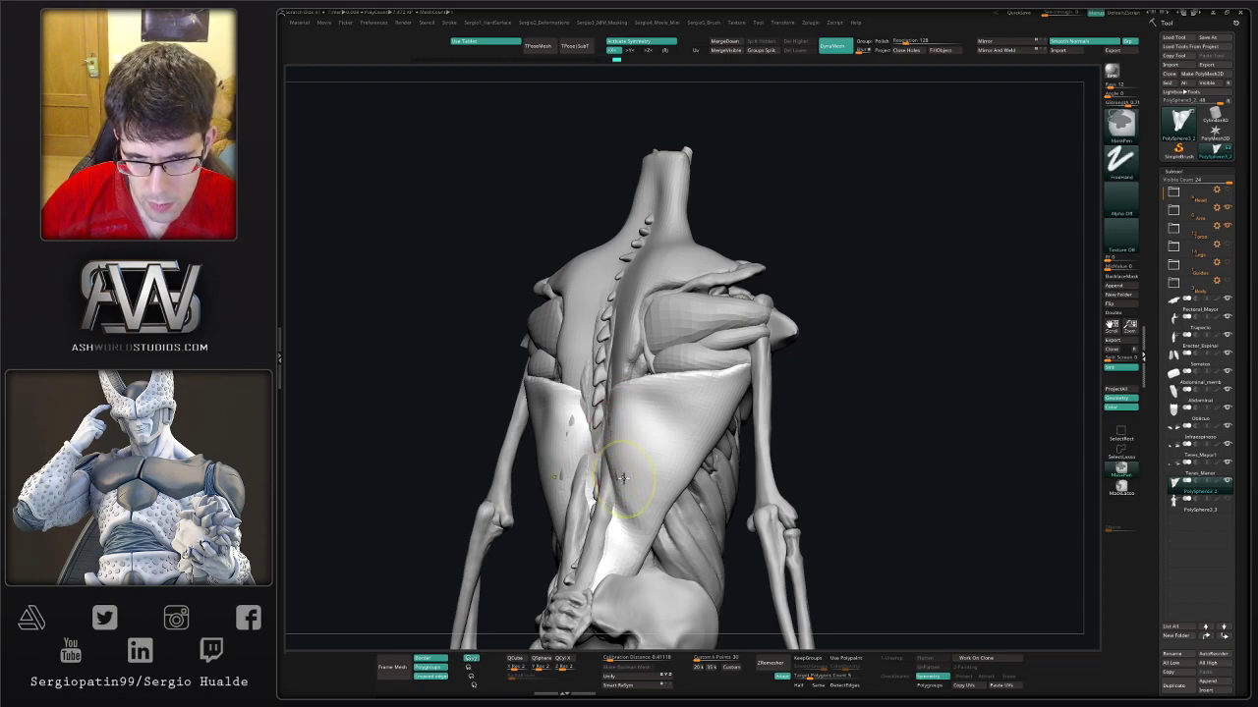
pyautogui.moveTo(606, 408); pyautogui.dragTo(600, 457, button='right')
pyautogui.keyDown('alt'); pyautogui.click(600, 456); pyautogui.keyUp('alt')
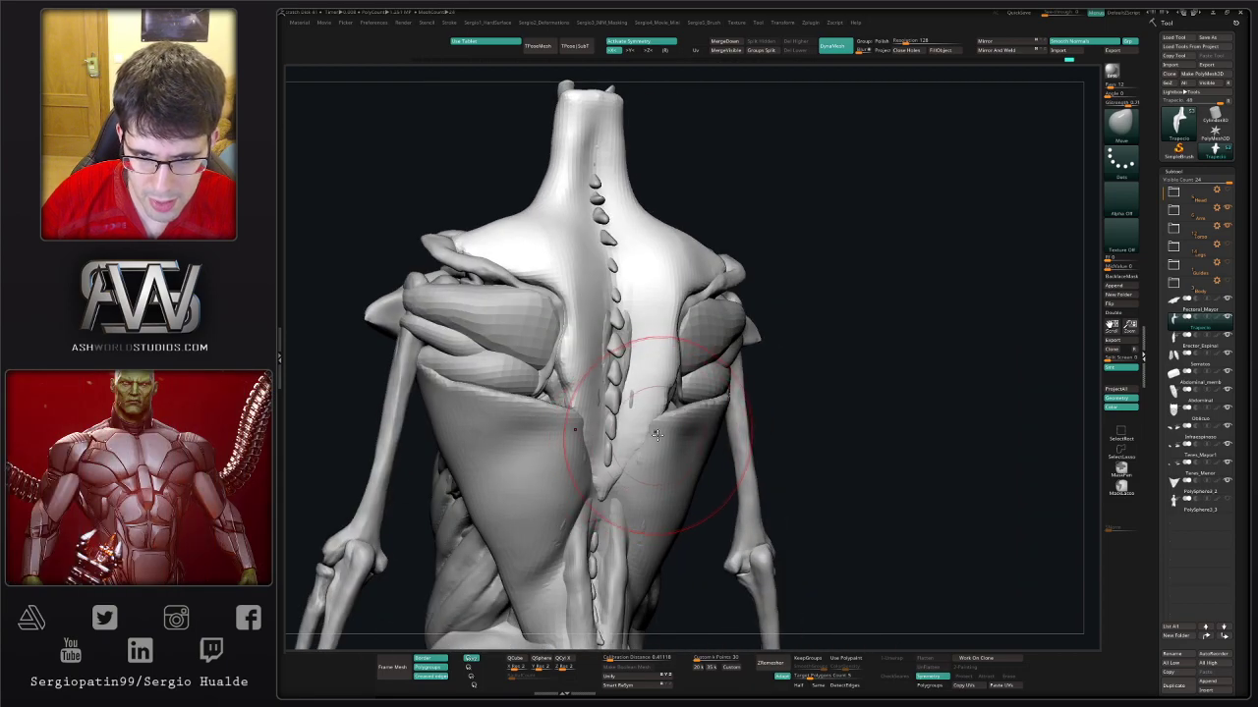
pyautogui.moveTo(636, 464); pyautogui.dragTo(649, 436, button='right')
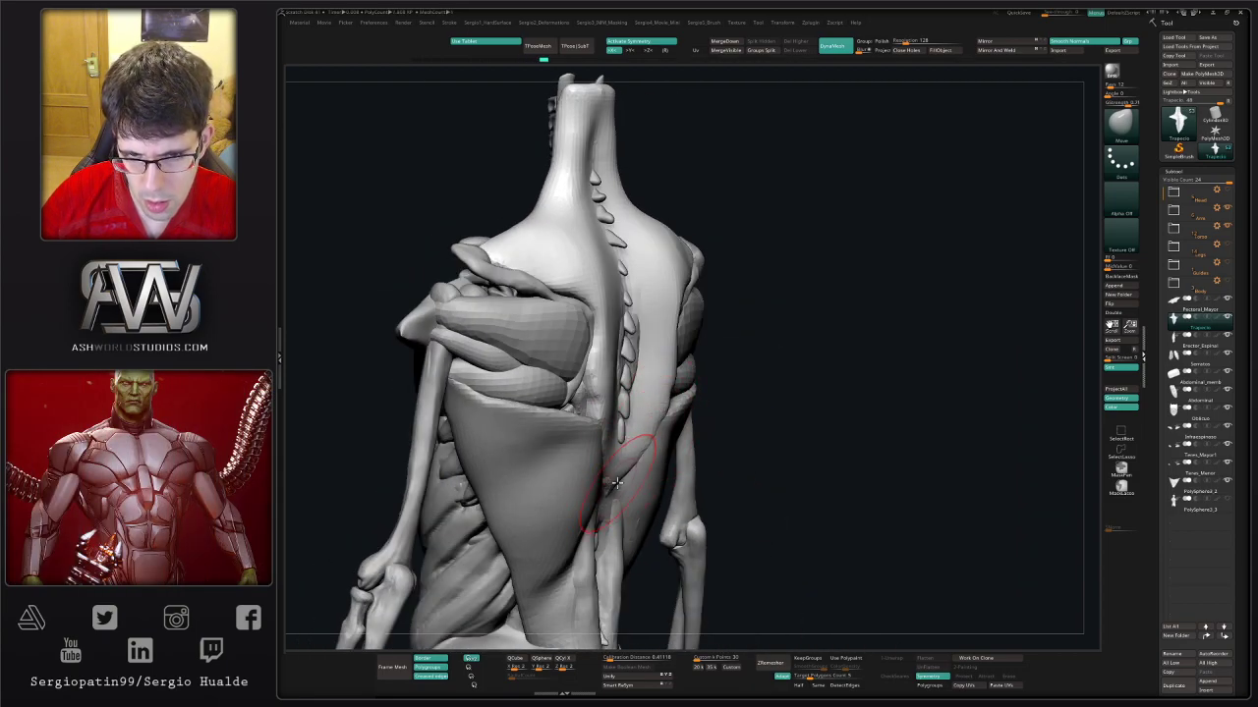
pyautogui.moveTo(637, 465)
pyautogui.keyDown('shift'); pyautogui.mouseDown(button='right')
pyautogui.moveTo(645, 393)
pyautogui.moveTo(666, 414)
pyautogui.moveTo(608, 421)
pyautogui.moveTo(627, 426)
pyautogui.moveTo(725, 384)
pyautogui.moveTo(635, 396)
pyautogui.mouseUp(button='right'); pyautogui.keyUp('shift')
pyautogui.moveTo(626, 376)
pyautogui.mouseDown()
pyautogui.moveTo(617, 383)
pyautogui.moveTo(640, 326)
pyautogui.mouseUp()
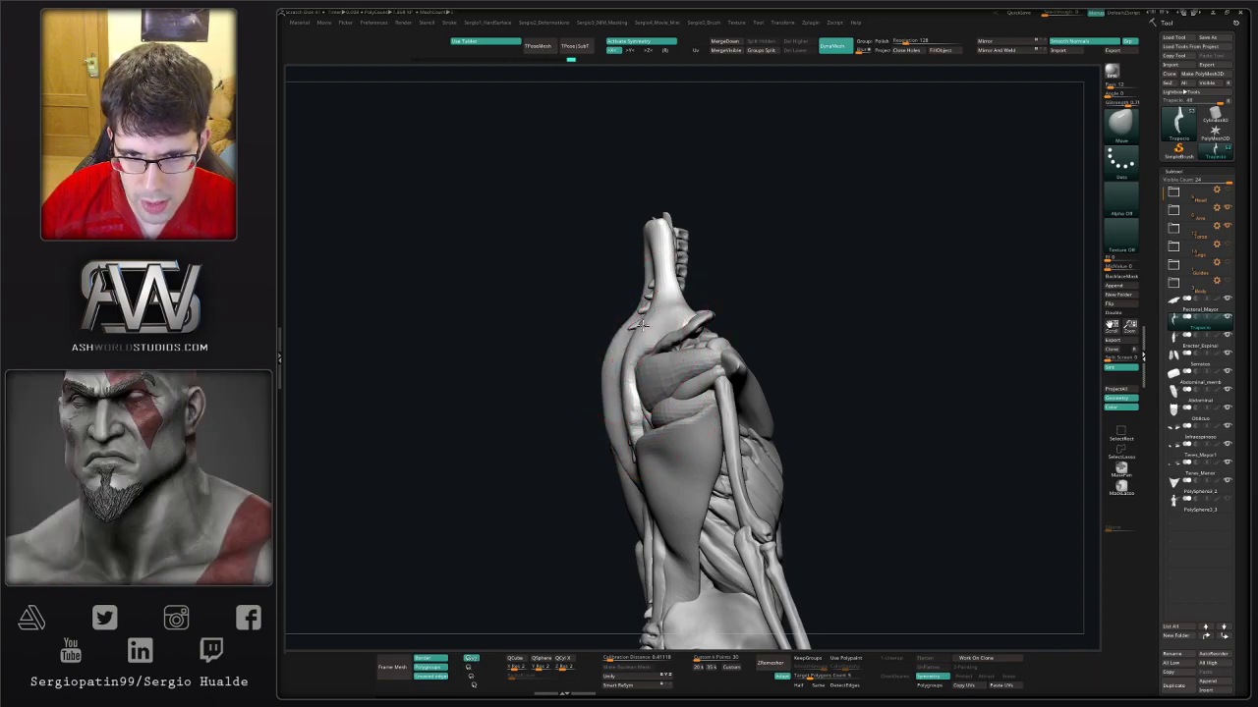
# - Orbit the torso to check every side, then select the Pectoral_Major subtool
pyautogui.moveTo(648, 394); pyautogui.dragTo(655, 469, button='right')
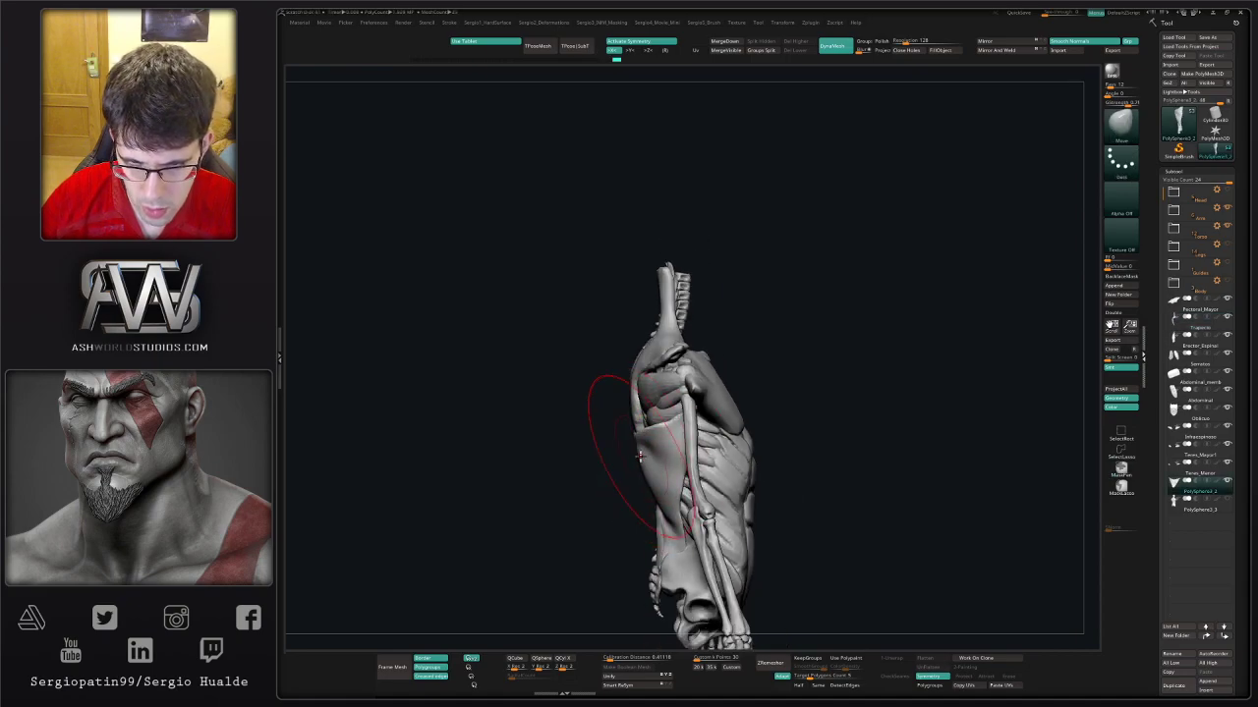
pyautogui.moveTo(638, 453); pyautogui.dragTo(656, 445, button='right')
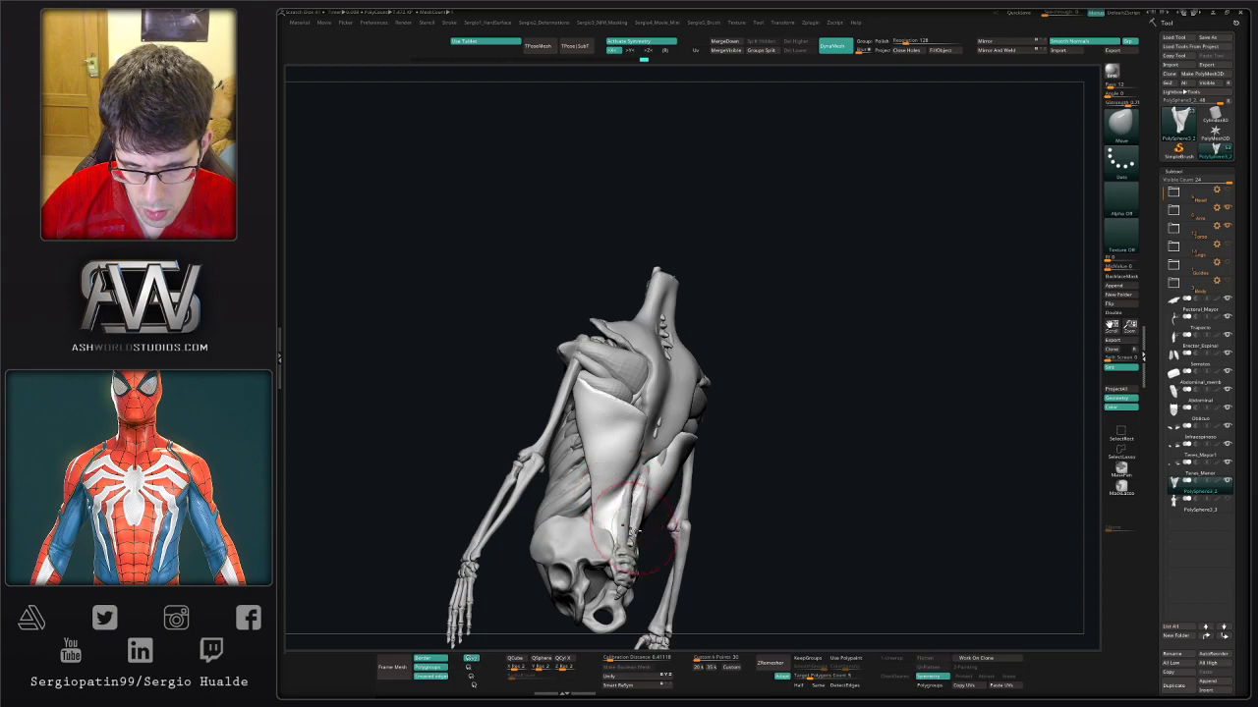
pyautogui.moveTo(634, 531)
pyautogui.mouseDown(button='right')
pyautogui.moveTo(758, 401)
pyautogui.moveTo(727, 394)
pyautogui.moveTo(812, 382)
pyautogui.moveTo(773, 392)
pyautogui.moveTo(757, 416)
pyautogui.moveTo(753, 398)
pyautogui.mouseUp(button='right')
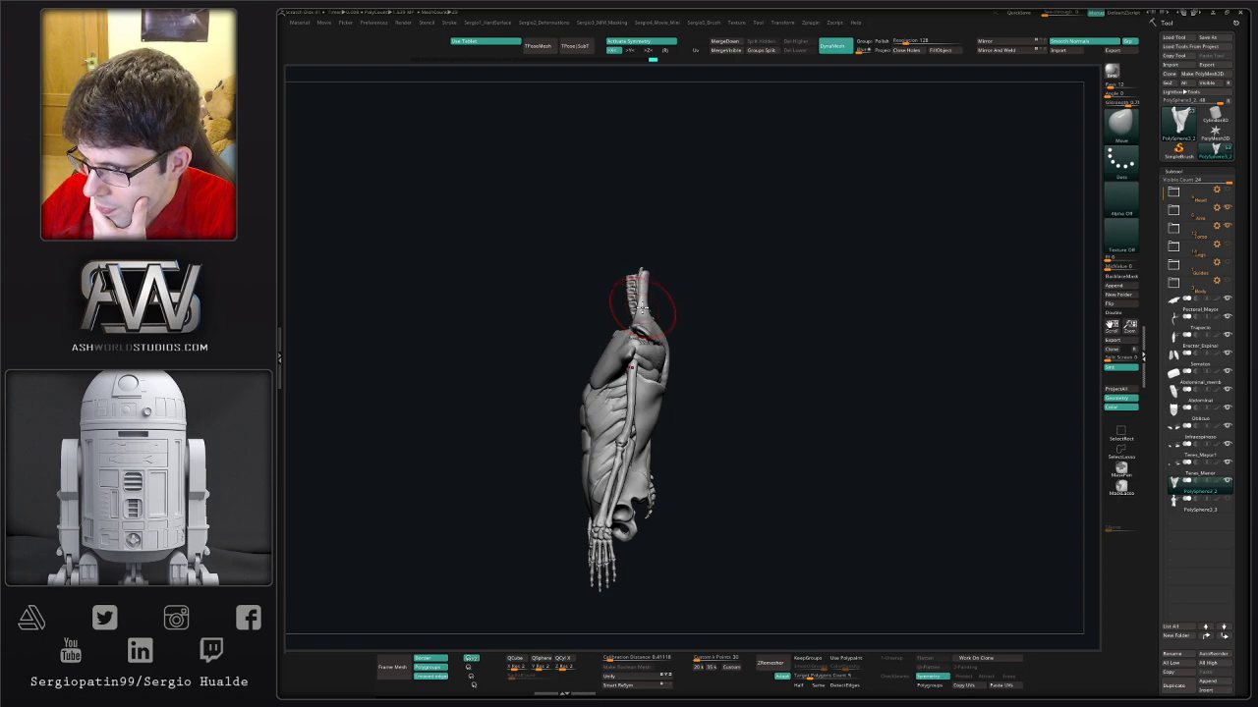
pyautogui.moveTo(731, 280)
pyautogui.mouseDown()
pyautogui.moveTo(761, 289)
pyautogui.moveTo(735, 323)
pyautogui.moveTo(730, 266)
pyautogui.moveTo(664, 297)
pyautogui.moveTo(642, 354)
pyautogui.moveTo(639, 300)
pyautogui.moveTo(700, 325)
pyautogui.moveTo(614, 342)
pyautogui.moveTo(674, 328)
pyautogui.moveTo(650, 336)
pyautogui.moveTo(641, 359)
pyautogui.mouseUp()
pyautogui.keyDown('alt'); pyautogui.click(700, 324); pyautogui.keyUp('alt')
pyautogui.moveTo(747, 245)
pyautogui.mouseDown()
pyautogui.moveTo(744, 275)
pyautogui.moveTo(739, 233)
pyautogui.mouseUp()
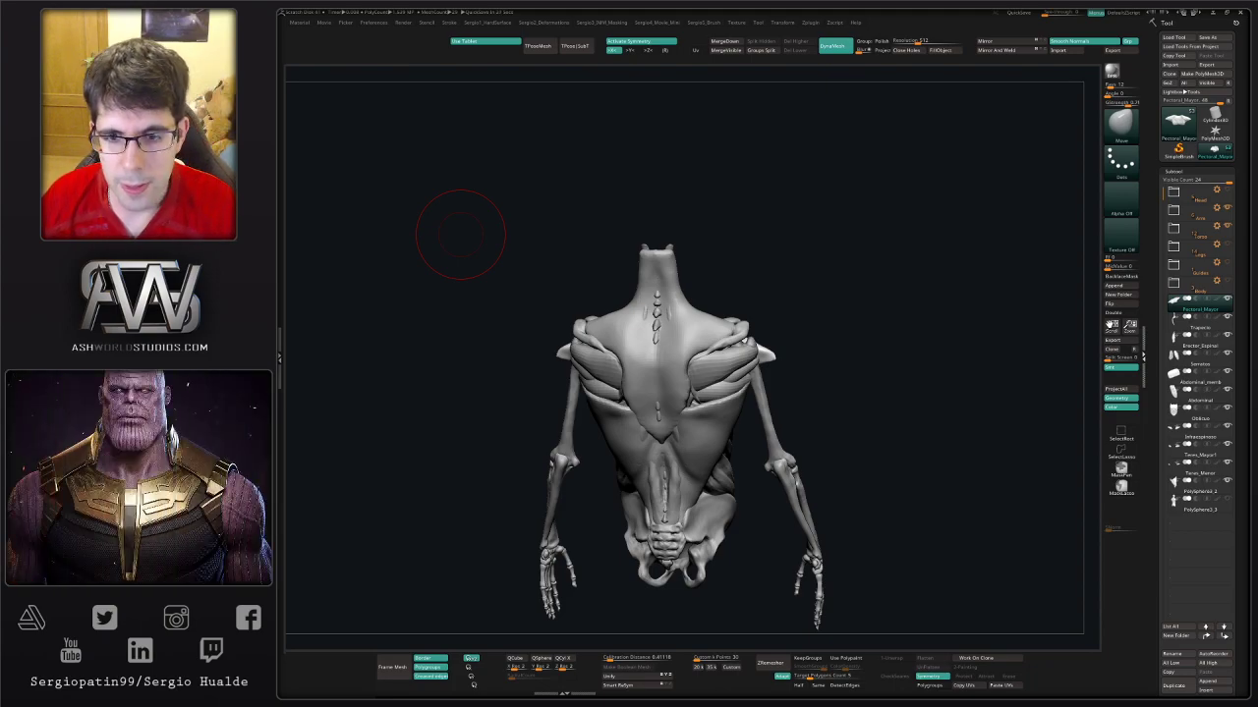
# - Crease the pectoral's upper and lower edges with DamStandard from a frontal chest view
pyautogui.moveTo(931, 398)
pyautogui.mouseDown()
pyautogui.moveTo(918, 429)
pyautogui.moveTo(917, 399)
pyautogui.moveTo(866, 410)
pyautogui.moveTo(862, 358)
pyautogui.mouseUp()
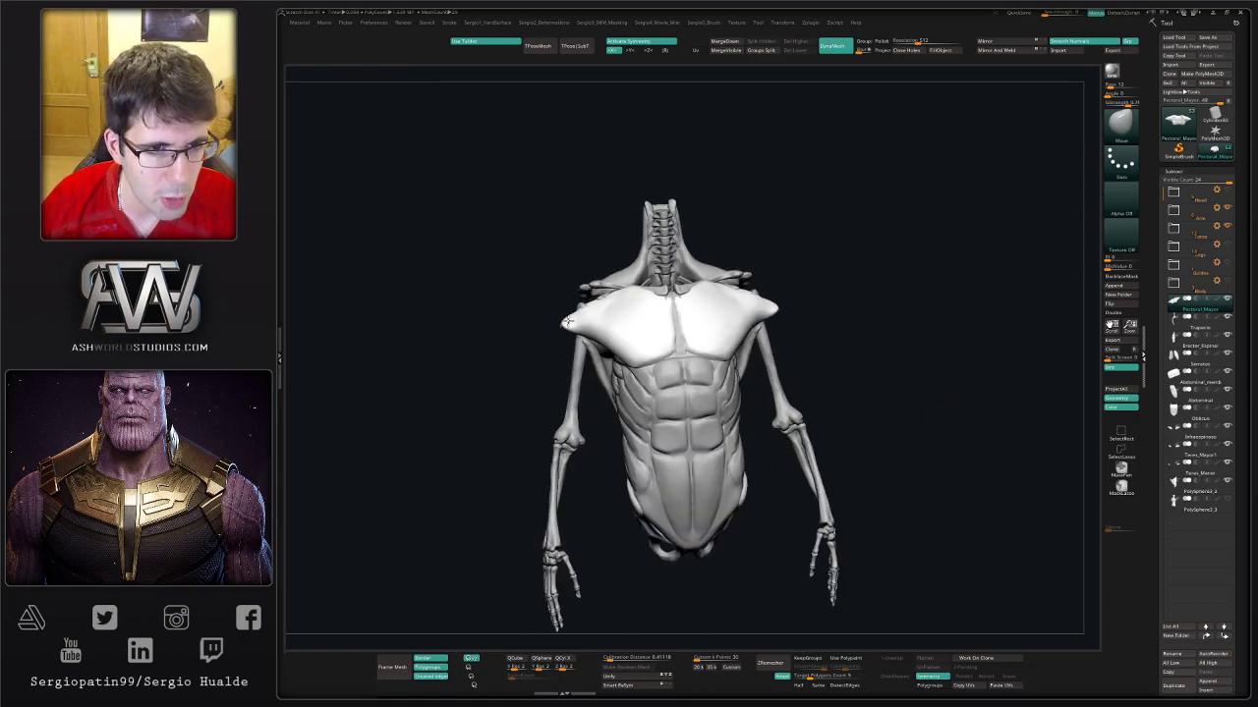
pyautogui.moveTo(568, 321); pyautogui.dragTo(456, 331)
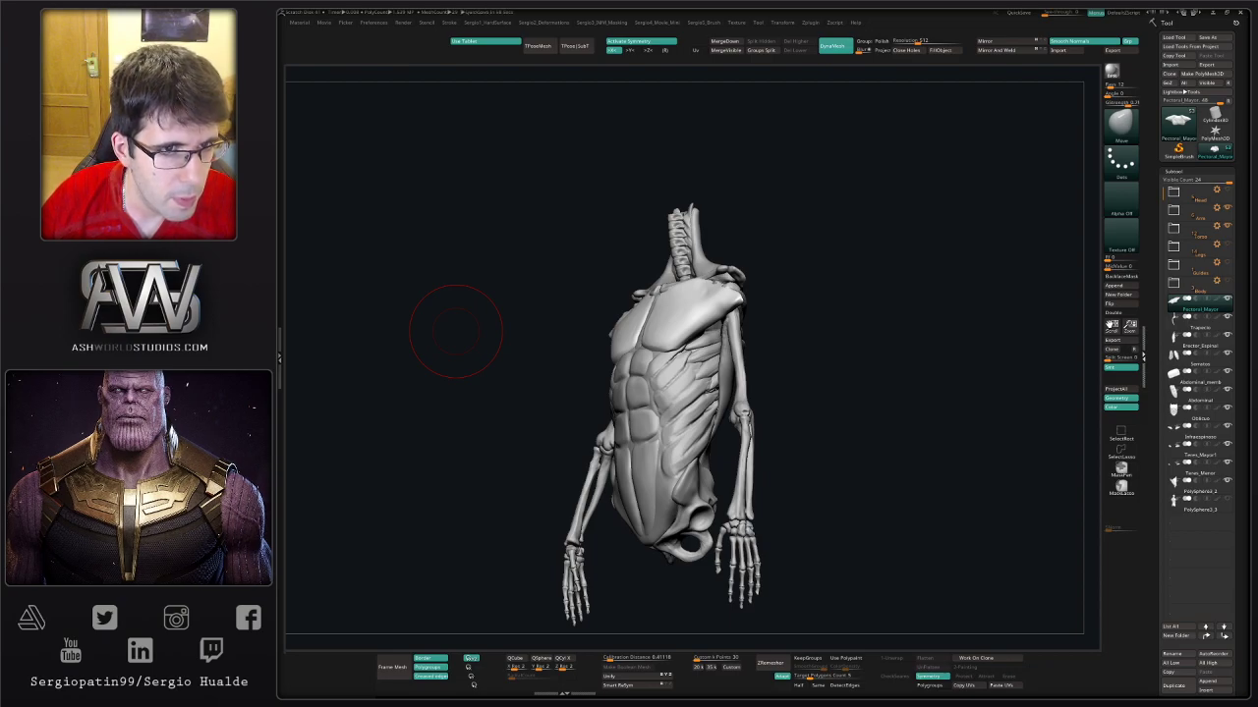
pyautogui.moveTo(570, 312); pyautogui.dragTo(661, 324)
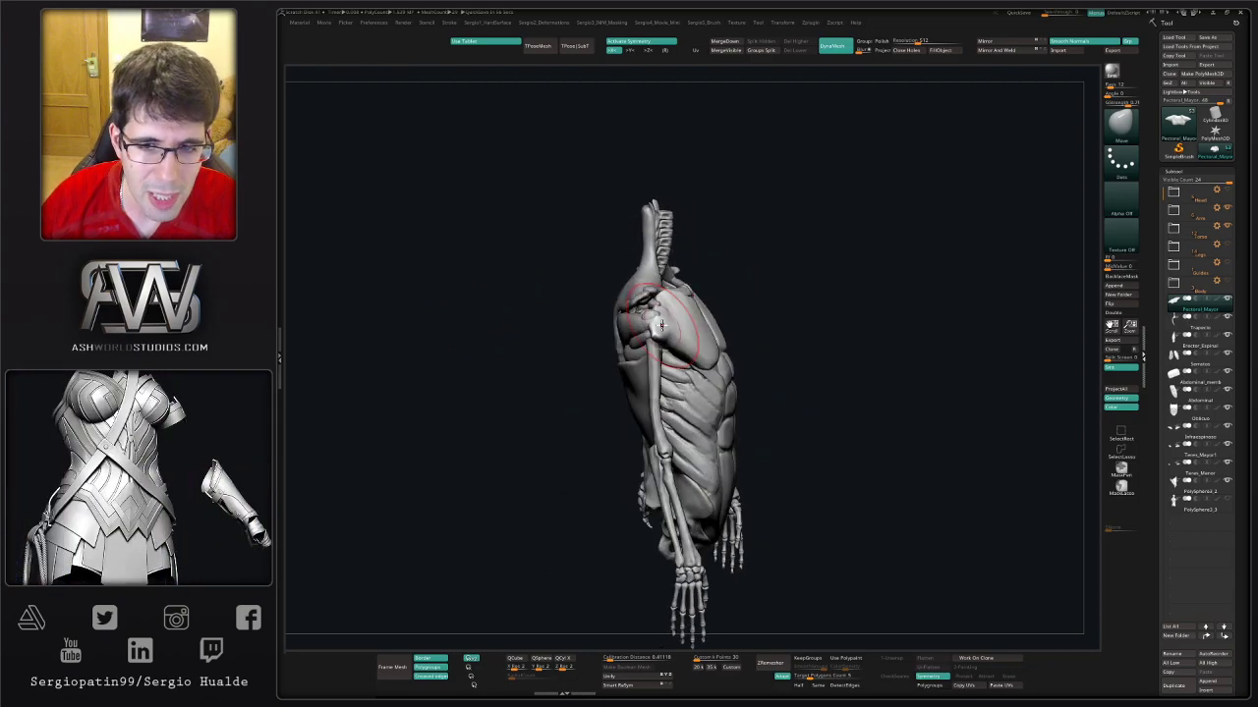
pyautogui.moveTo(952, 300); pyautogui.dragTo(898, 324)
pyautogui.moveTo(606, 288)
pyautogui.keyDown('alt'); pyautogui.mouseDown()
pyautogui.moveTo(632, 332)
pyautogui.moveTo(646, 331)
pyautogui.mouseUp(); pyautogui.keyUp('alt')
pyautogui.press('b')
pyautogui.press('d')
pyautogui.press('s')
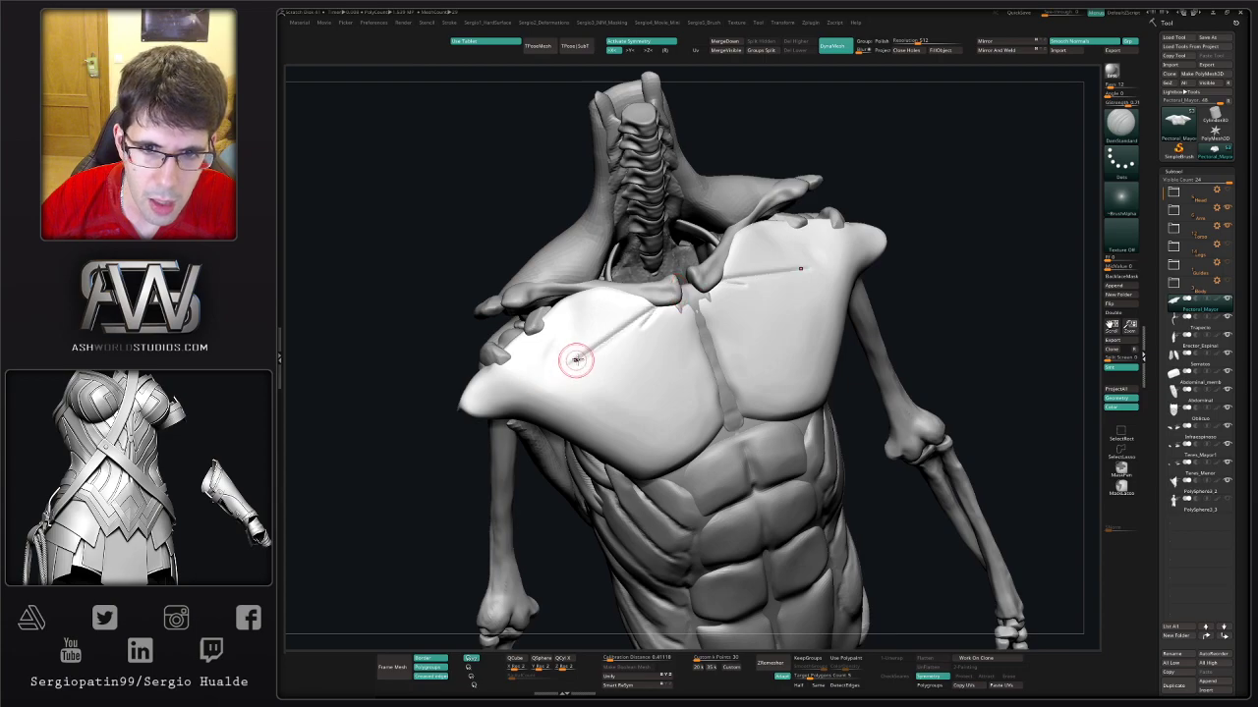
pyautogui.moveTo(640, 323); pyautogui.dragTo(487, 423)
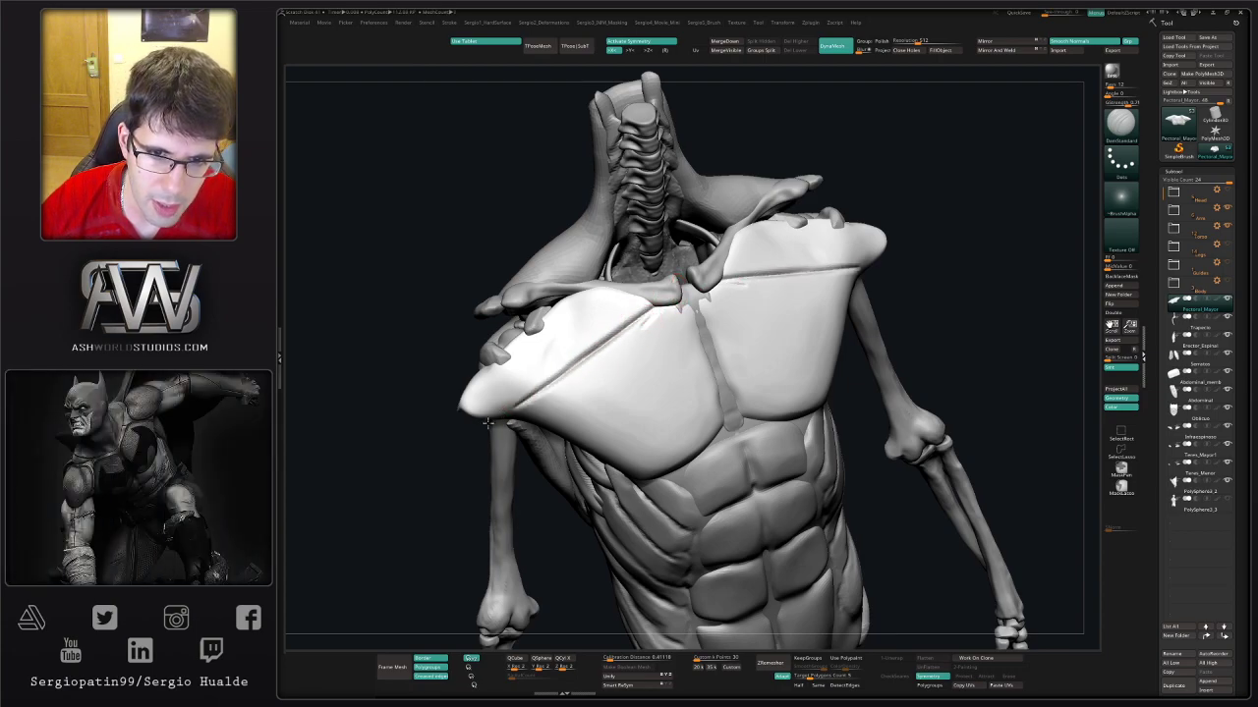
pyautogui.moveTo(580, 291); pyautogui.dragTo(464, 433)
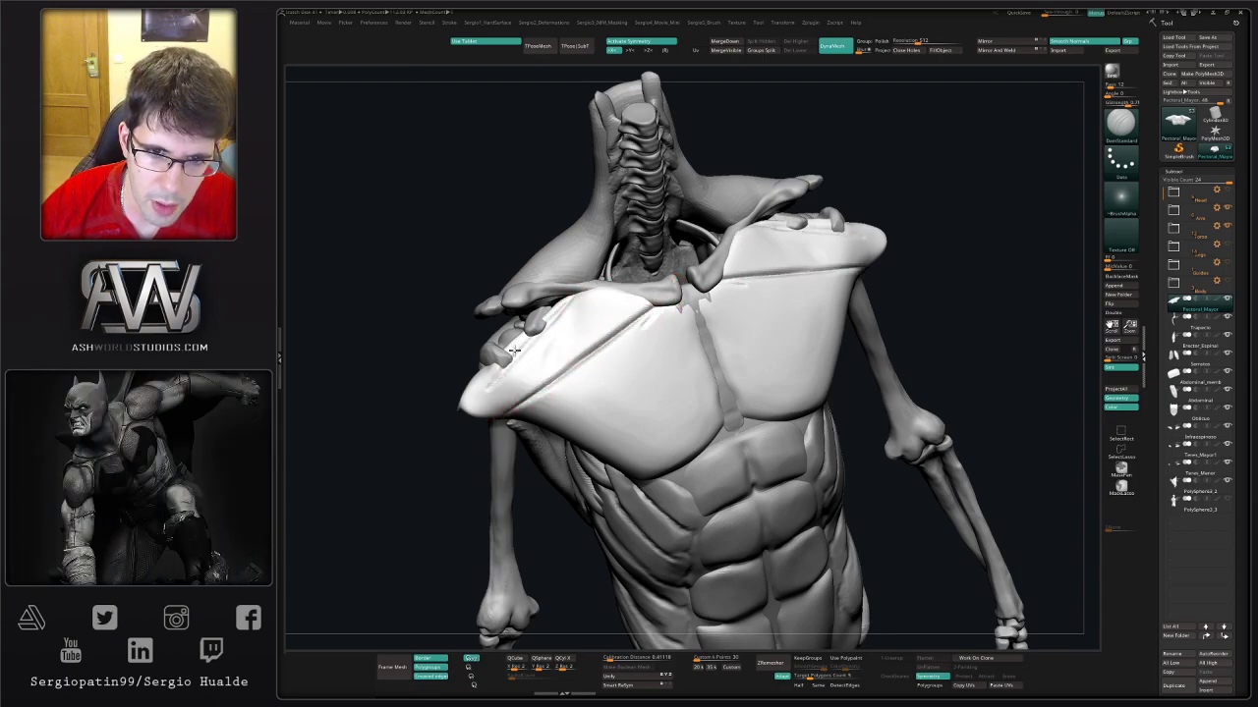
# - Reshape the pectoral near the left shoulder with the Move brush
pyautogui.press('b')
pyautogui.press('m')
pyautogui.press('v')
pyautogui.moveTo(598, 357)
pyautogui.mouseDown(button='right')
pyautogui.moveTo(576, 357)
pyautogui.moveTo(600, 340)
pyautogui.moveTo(610, 349)
pyautogui.moveTo(547, 365)
pyautogui.mouseUp(button='right')
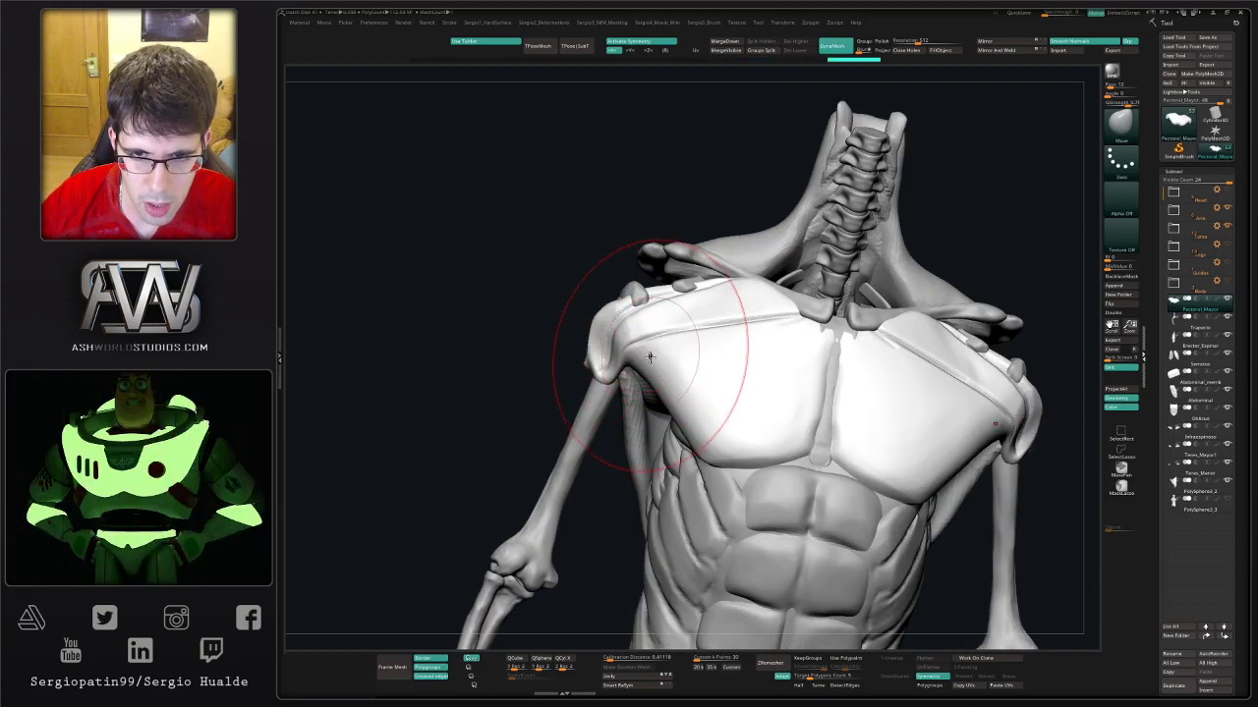
pyautogui.moveTo(660, 351)
pyautogui.mouseDown(button='right')
pyautogui.moveTo(639, 332)
pyautogui.moveTo(642, 373)
pyautogui.mouseUp(button='right')
pyautogui.moveTo(640, 373)
pyautogui.mouseDown()
pyautogui.moveTo(589, 365)
pyautogui.moveTo(599, 381)
pyautogui.mouseUp()
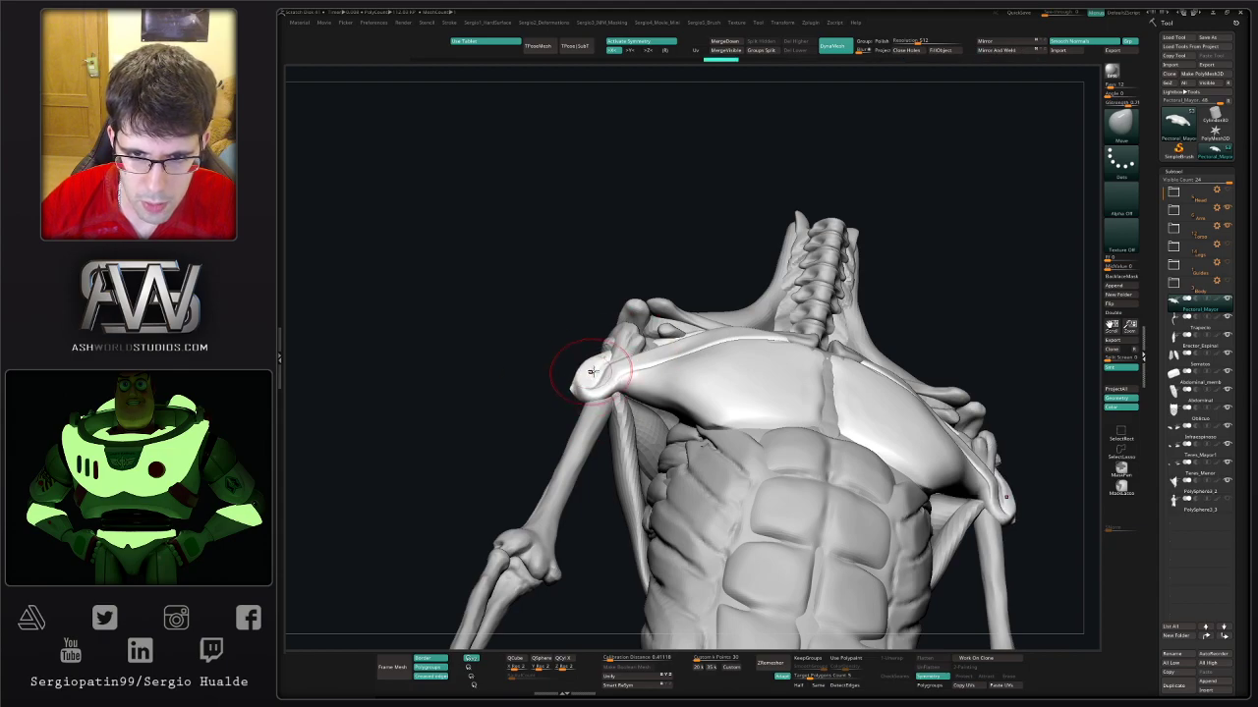
pyautogui.moveTo(599, 385)
pyautogui.mouseDown(button='right')
pyautogui.moveTo(609, 393)
pyautogui.moveTo(679, 292)
pyautogui.moveTo(666, 314)
pyautogui.mouseUp(button='right')
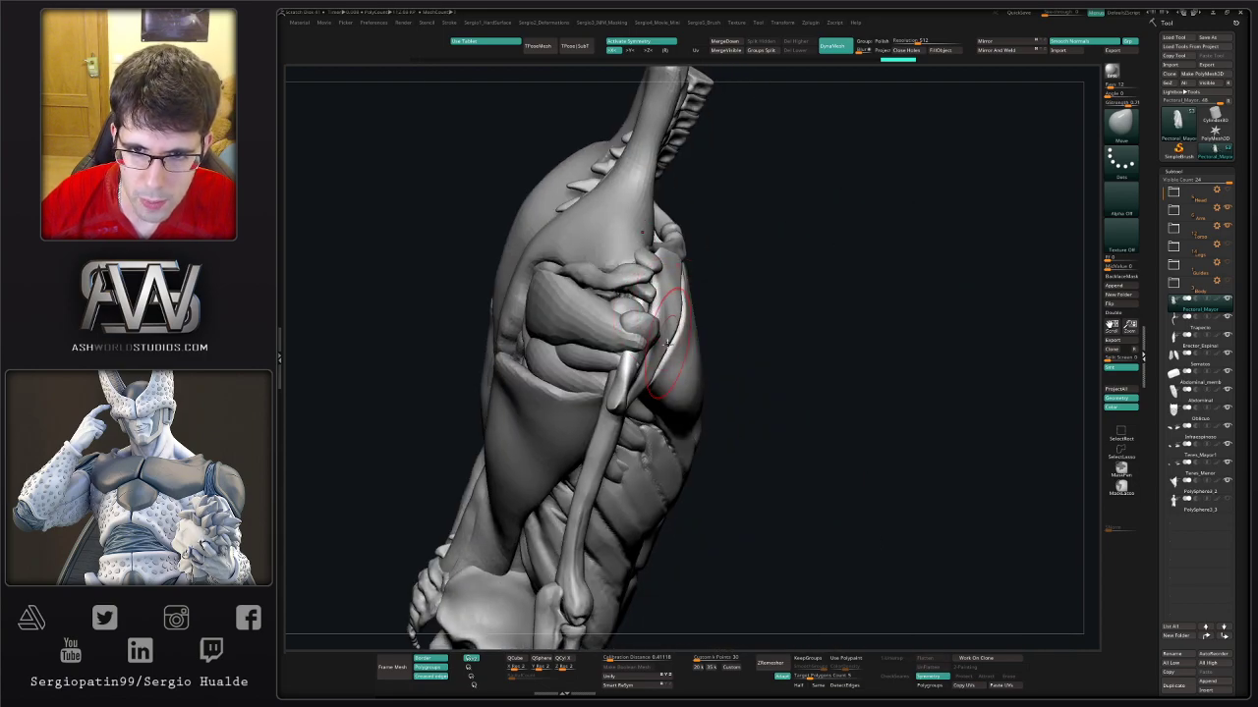
pyautogui.moveTo(688, 339)
pyautogui.mouseDown(button='right')
pyautogui.moveTo(684, 354)
pyautogui.moveTo(573, 353)
pyautogui.mouseUp(button='right')
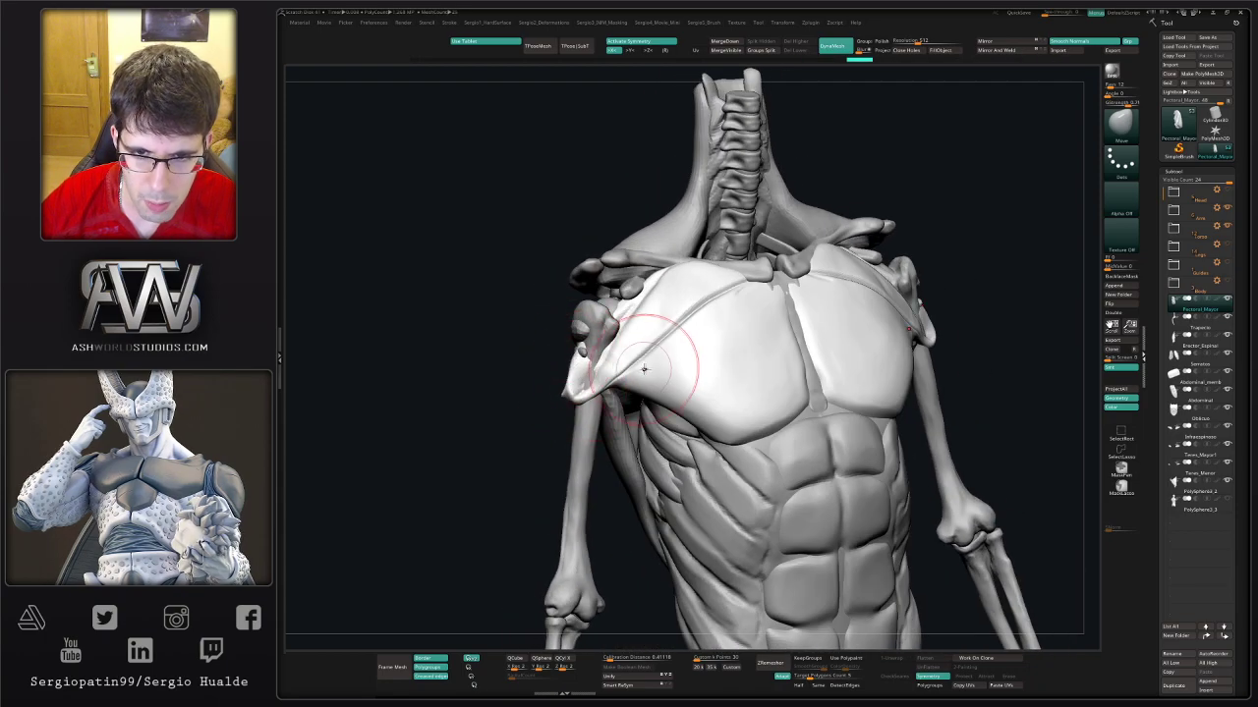
# - Return to DamStandard, undo once, and carve faint grooves across the upper pectorals
pyautogui.press('b')
pyautogui.press('d')
pyautogui.press('s')
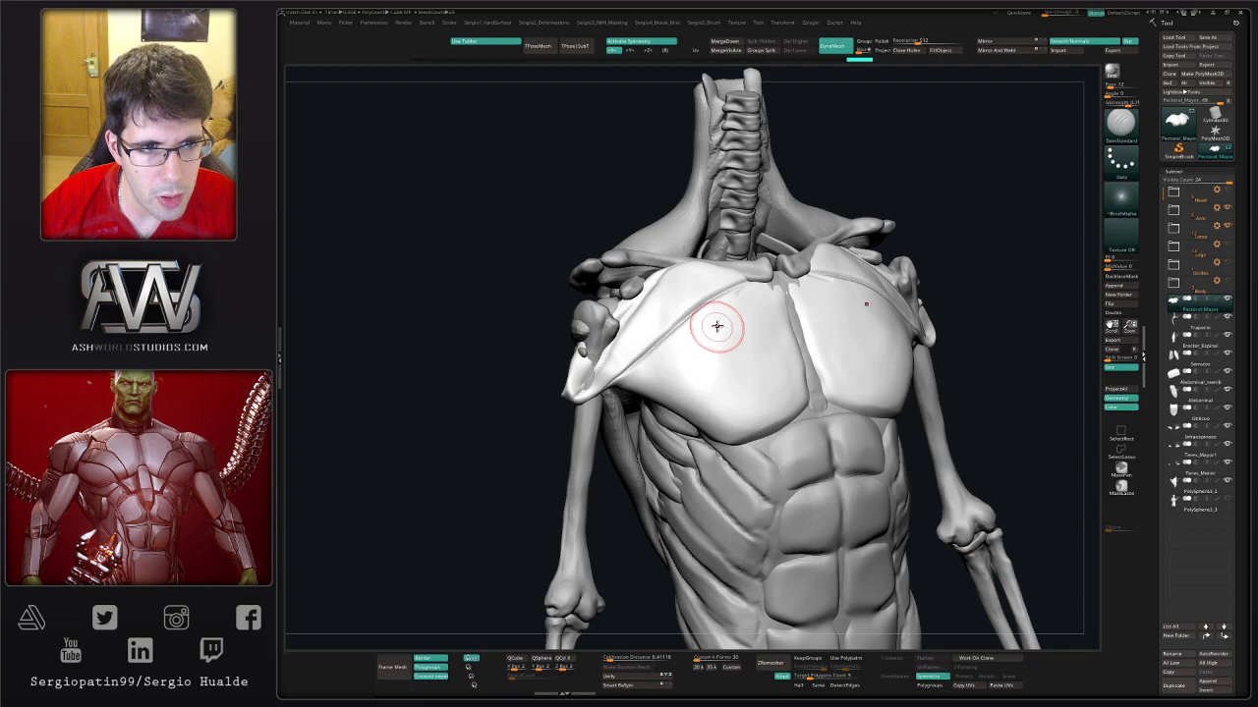
pyautogui.hotkey('ctrl', 'z')
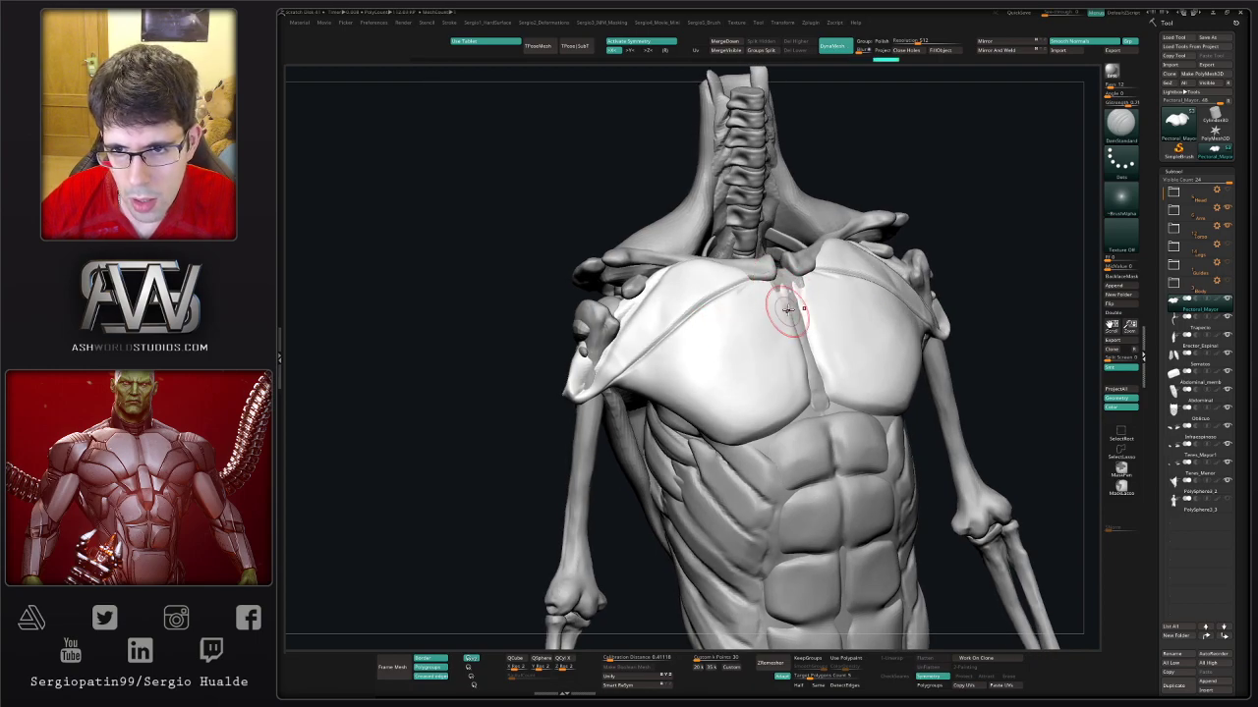
pyautogui.moveTo(782, 310); pyautogui.dragTo(749, 322)
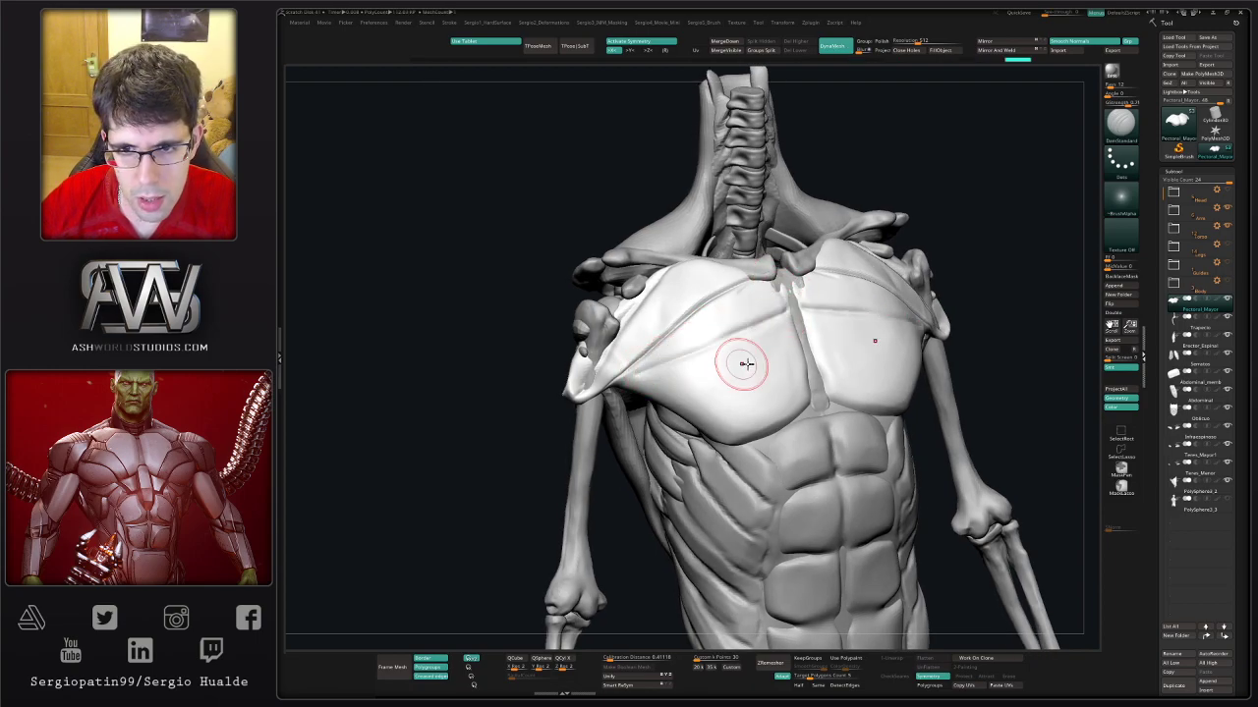
pyautogui.moveTo(750, 350); pyautogui.dragTo(789, 340, button='right')
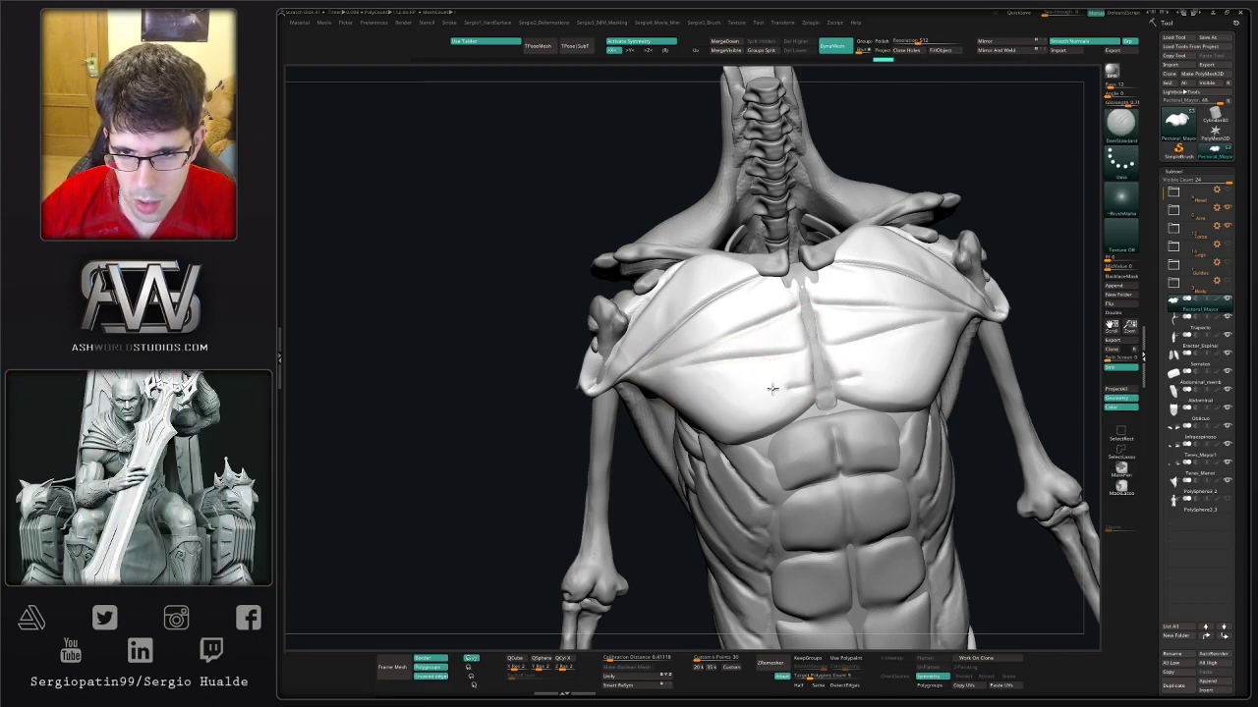
pyautogui.moveTo(713, 398)
pyautogui.mouseDown(button='right')
pyautogui.moveTo(718, 429)
pyautogui.moveTo(795, 351)
pyautogui.mouseUp(button='right')
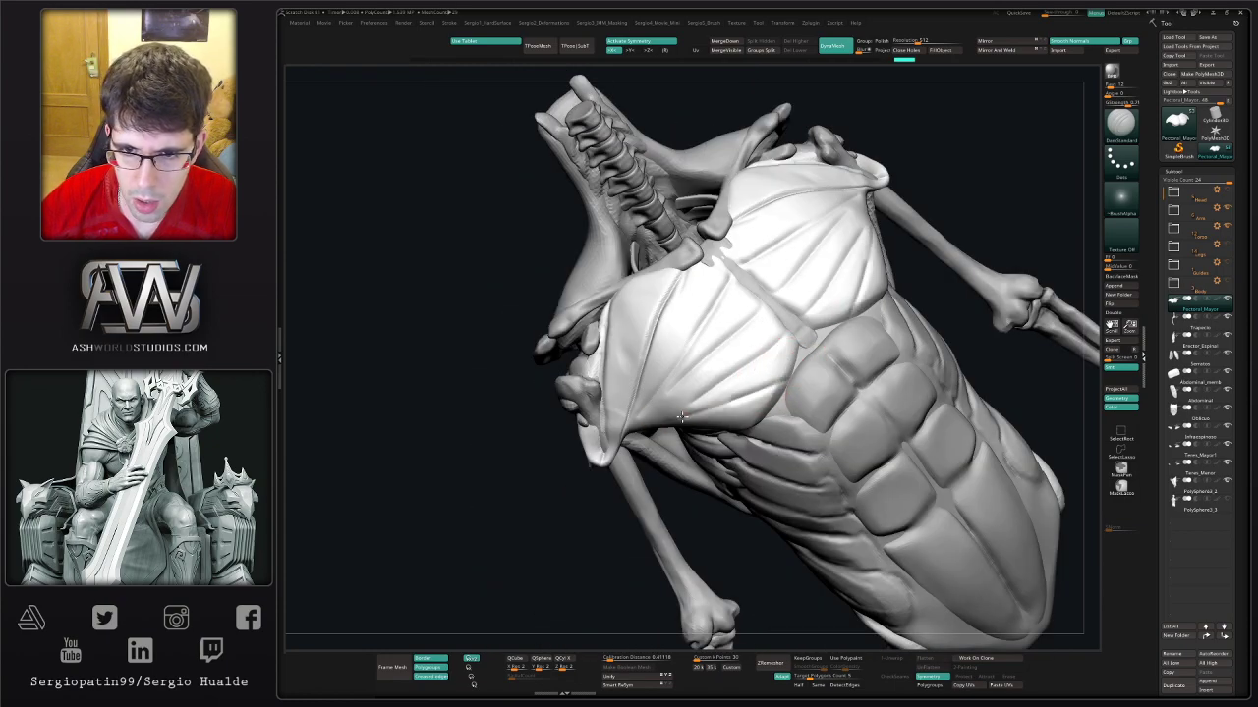
# - Carve five diagonal fibre striations across the pectoral, up to its upper part
pyautogui.moveTo(681, 418); pyautogui.dragTo(757, 356)
pyautogui.moveTo(639, 428)
pyautogui.mouseDown()
pyautogui.moveTo(758, 354)
pyautogui.moveTo(743, 330)
pyautogui.mouseUp()
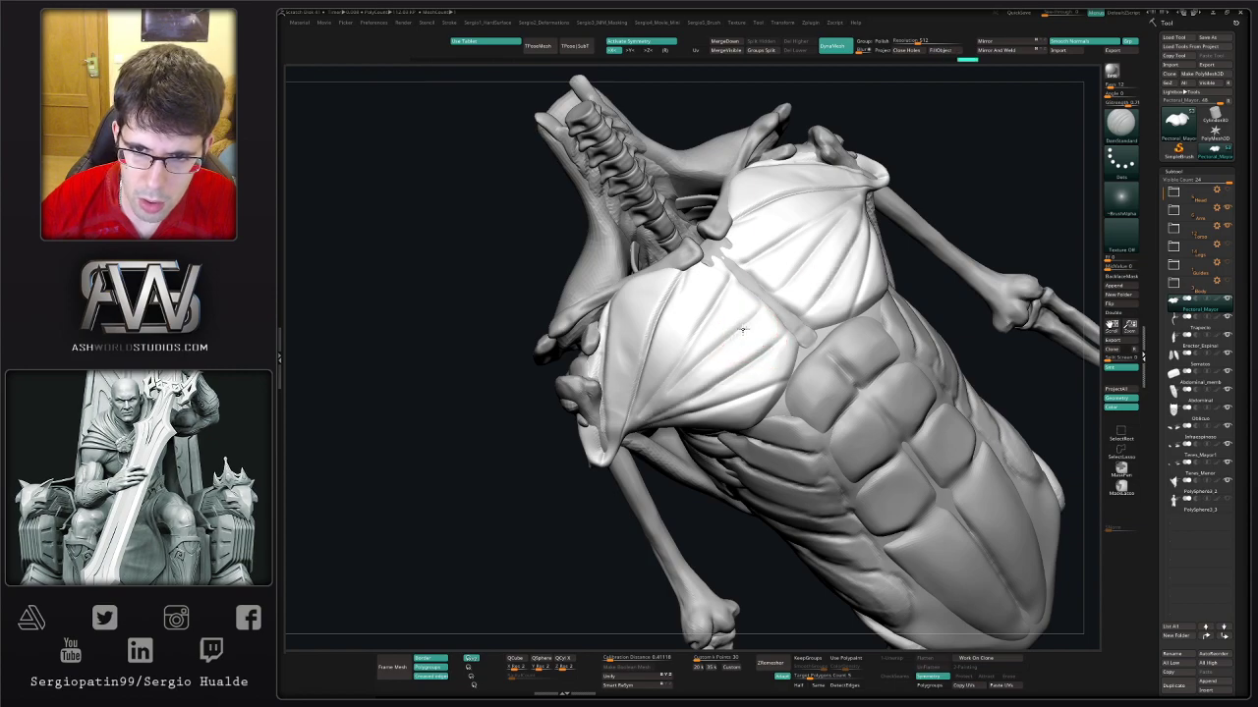
pyautogui.moveTo(638, 425); pyautogui.dragTo(746, 295)
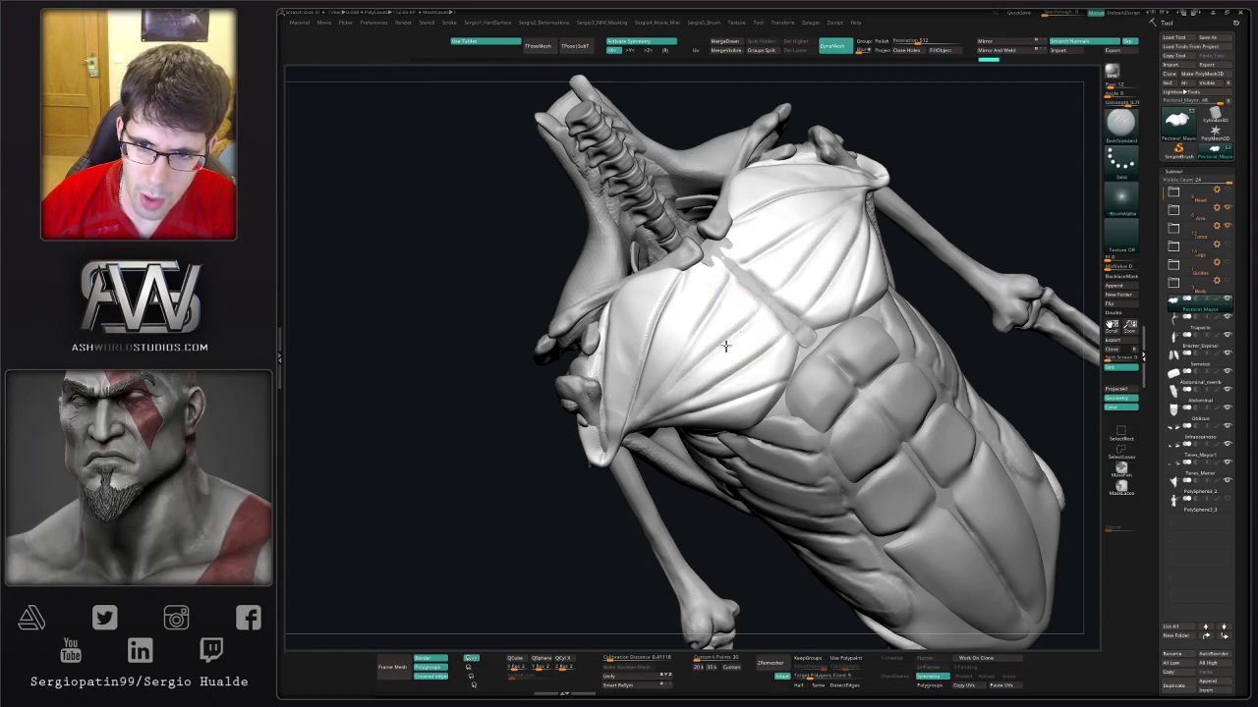
pyautogui.moveTo(643, 418); pyautogui.dragTo(727, 289)
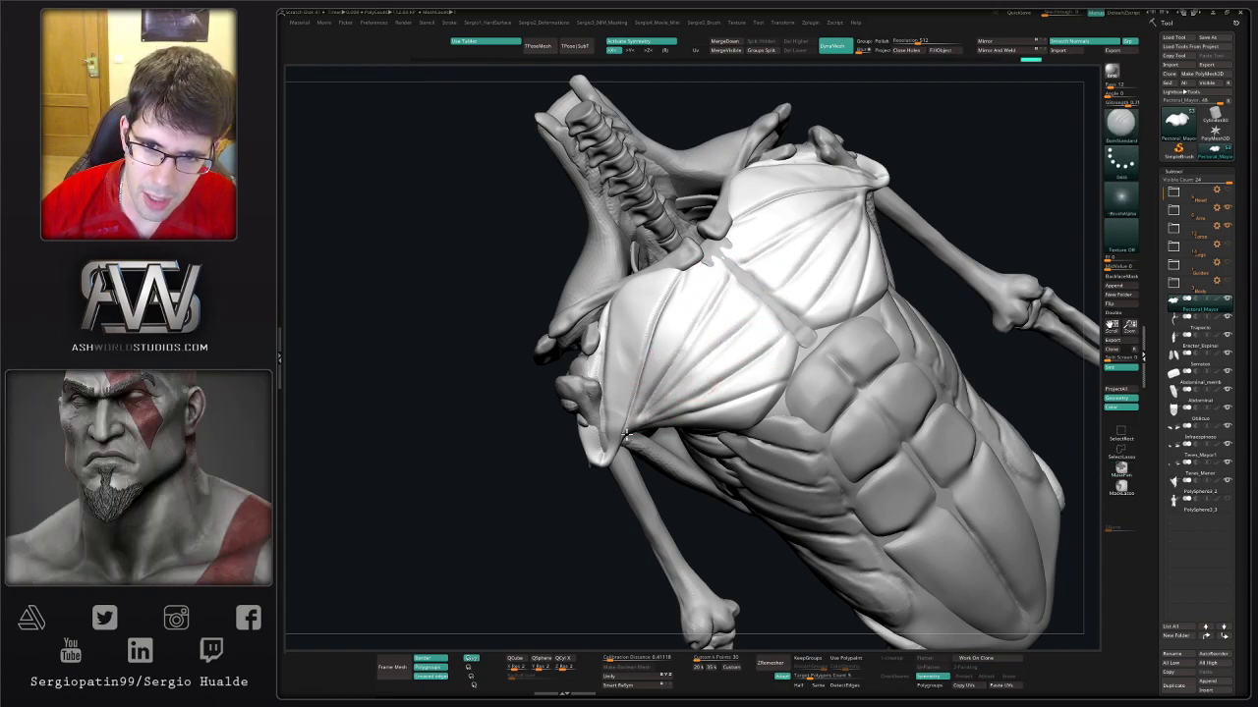
pyautogui.moveTo(625, 432); pyautogui.dragTo(692, 258)
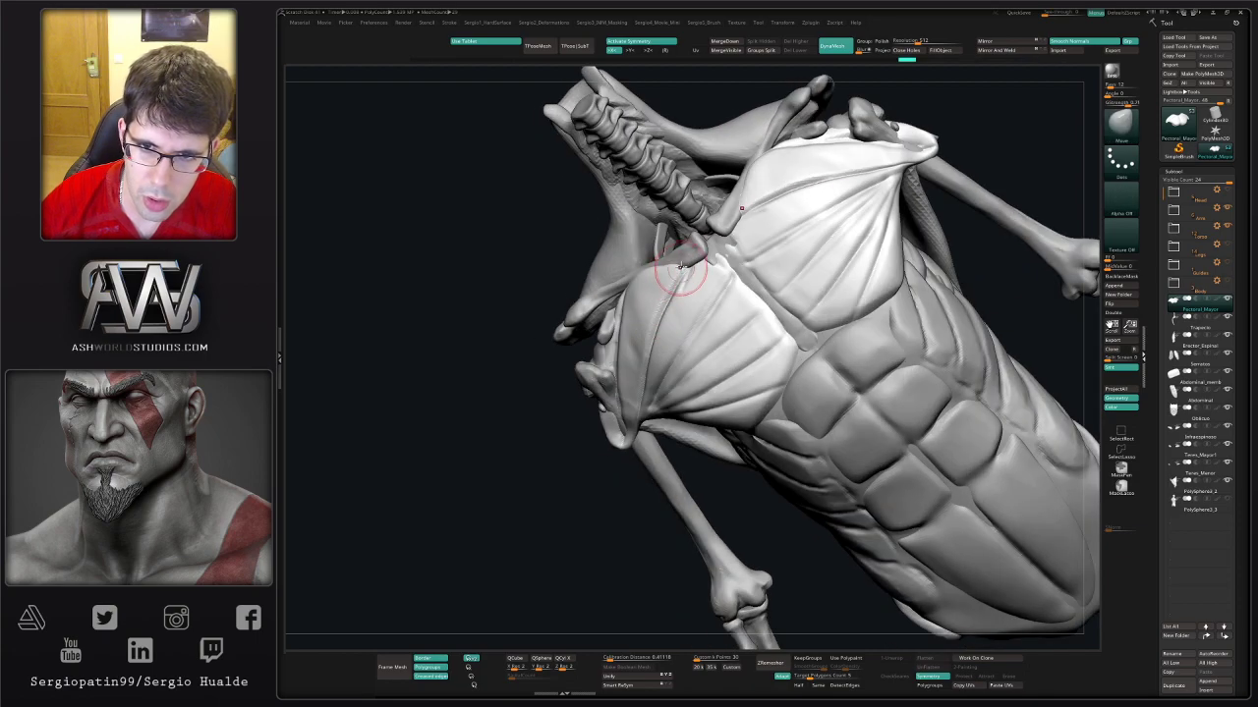
pyautogui.moveTo(658, 270)
pyautogui.mouseDown(button='right')
pyautogui.moveTo(635, 268)
pyautogui.moveTo(726, 258)
pyautogui.mouseUp(button='right')
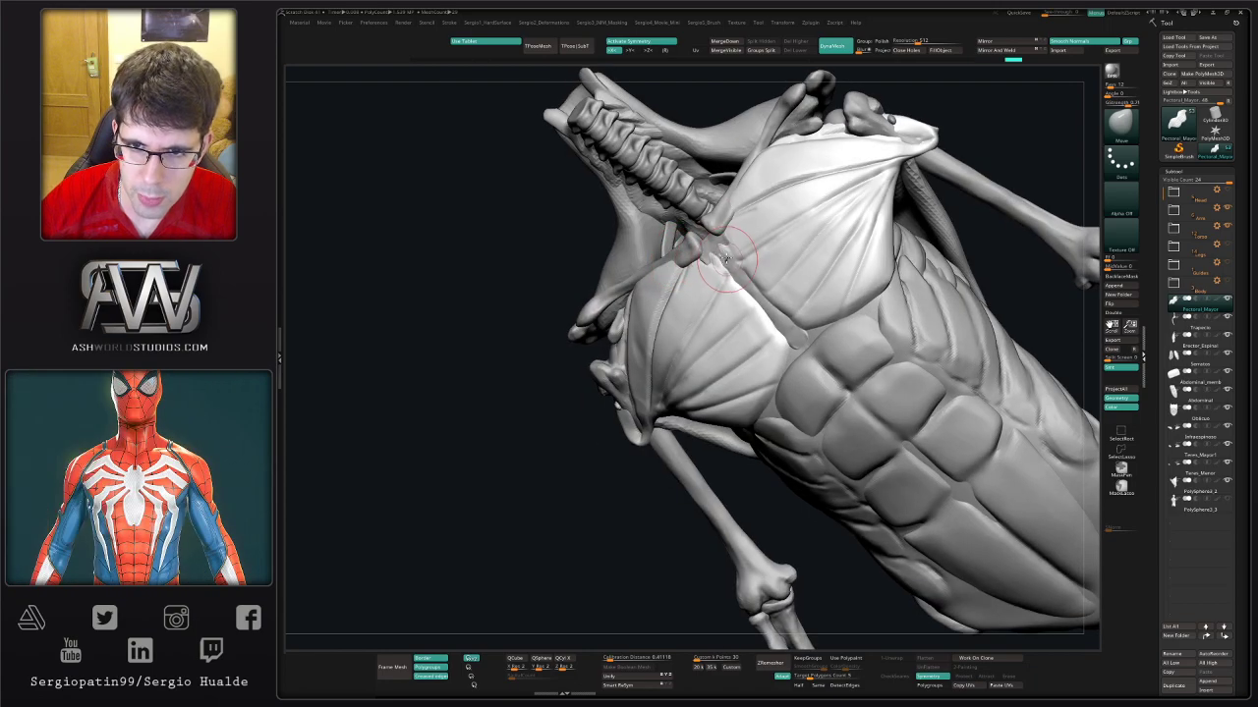
# - Nudge the pectoral–abdominal junction into shape with the Move brush, ending in a frontal view
pyautogui.press('b')
pyautogui.press('c')
pyautogui.press('b')
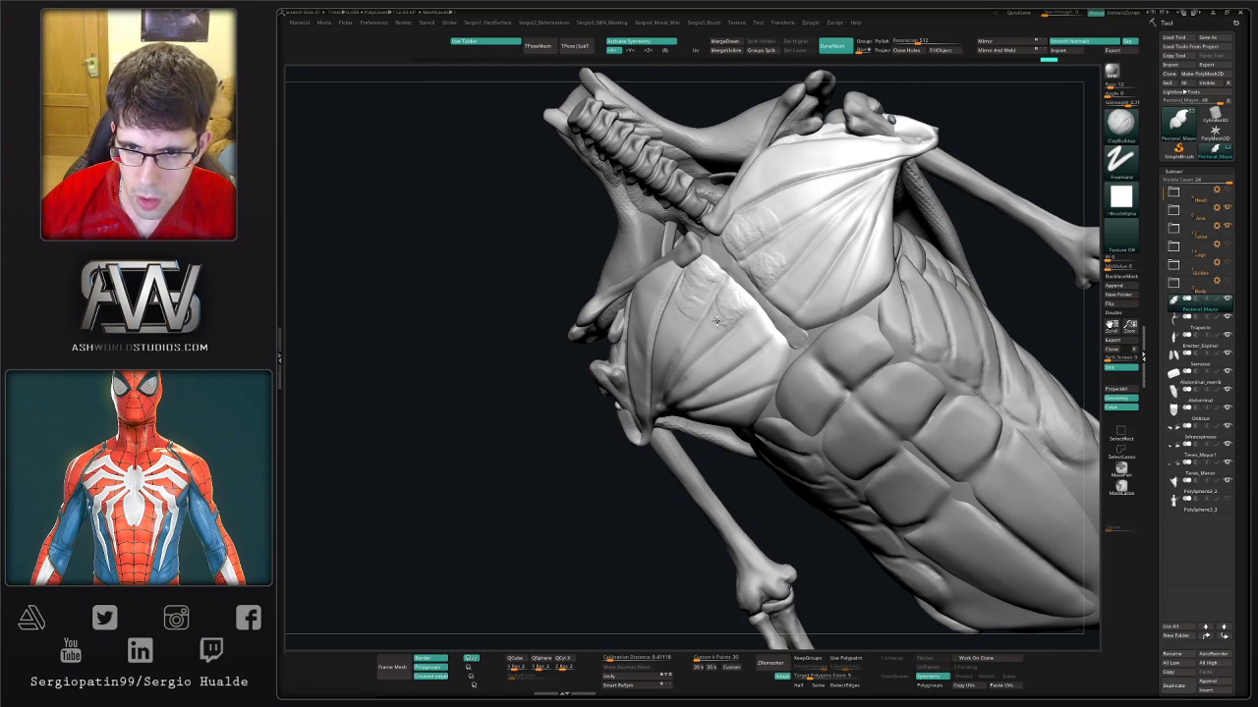
pyautogui.press('b')
pyautogui.press('m')
pyautogui.press('v')
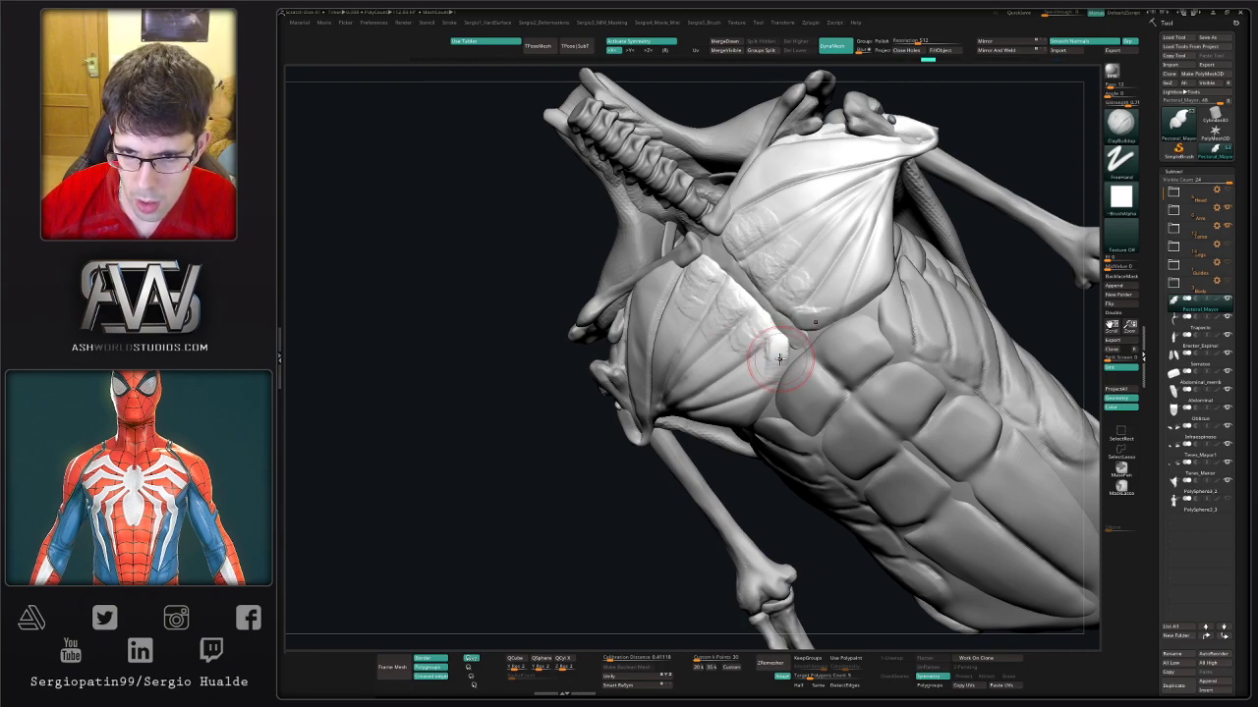
pyautogui.moveTo(750, 341); pyautogui.dragTo(776, 372, button='right')
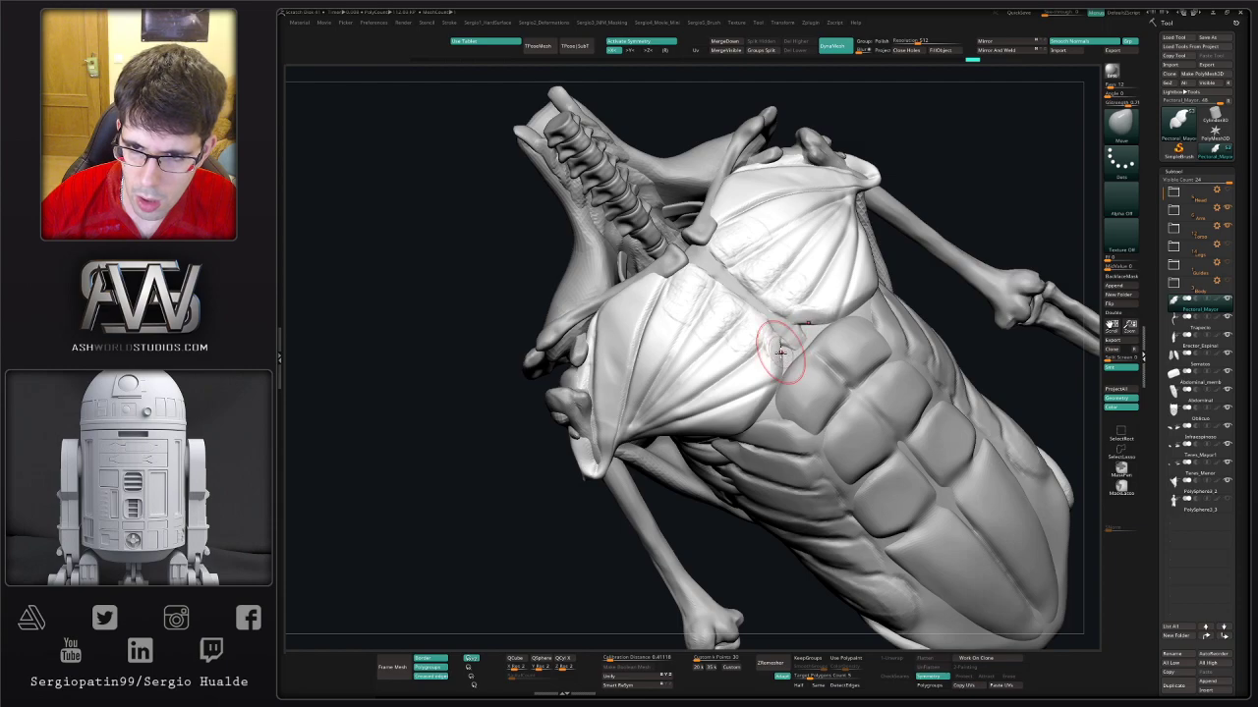
pyautogui.moveTo(777, 375); pyautogui.dragTo(783, 352)
pyautogui.moveTo(783, 352)
pyautogui.mouseDown(button='right')
pyautogui.moveTo(661, 379)
pyautogui.moveTo(836, 344)
pyautogui.mouseUp(button='right')
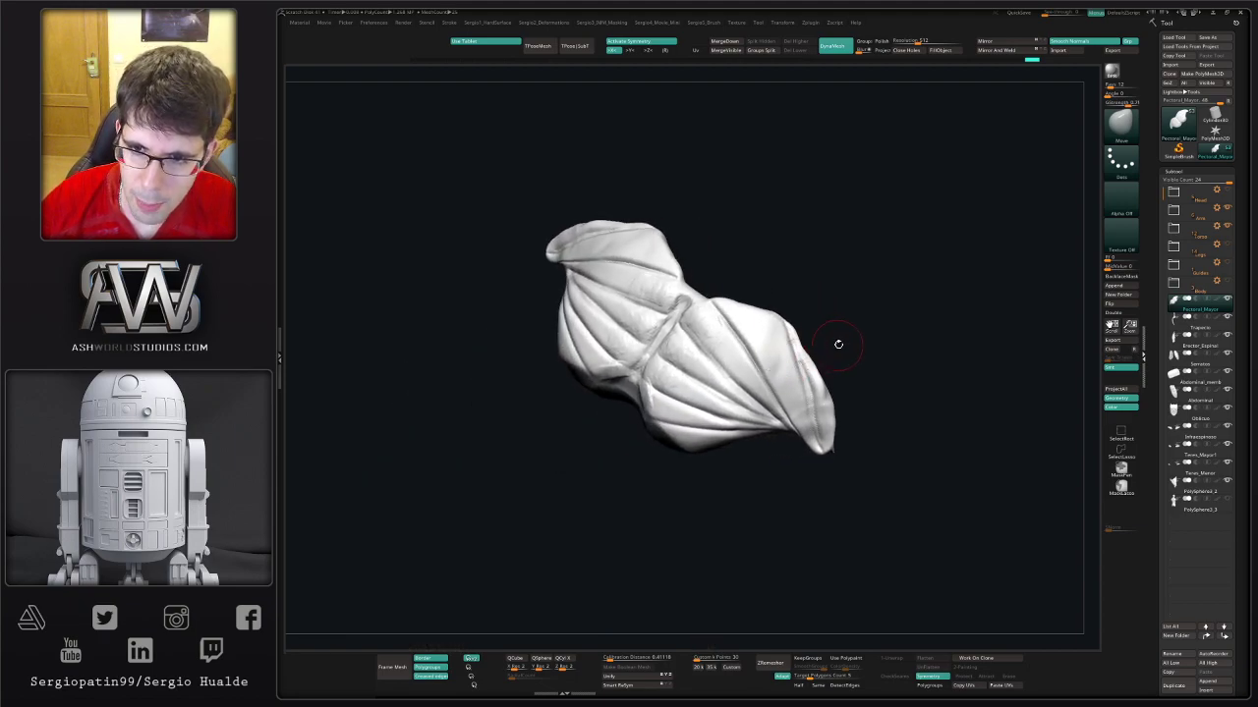
# - Hide the pectoral's right tip and orbit the isolated pectoral to a side view
pyautogui.hotkey('ctrl', 'shift')
pyautogui.moveTo(792, 322)
pyautogui.keyDown('ctrl'); pyautogui.keyDown('alt'); pyautogui.keyDown('shift'); pyautogui.mouseDown()
pyautogui.moveTo(822, 458)
pyautogui.moveTo(878, 300)
pyautogui.mouseUp(); pyautogui.keyUp('shift'); pyautogui.keyUp('alt'); pyautogui.keyUp('ctrl')
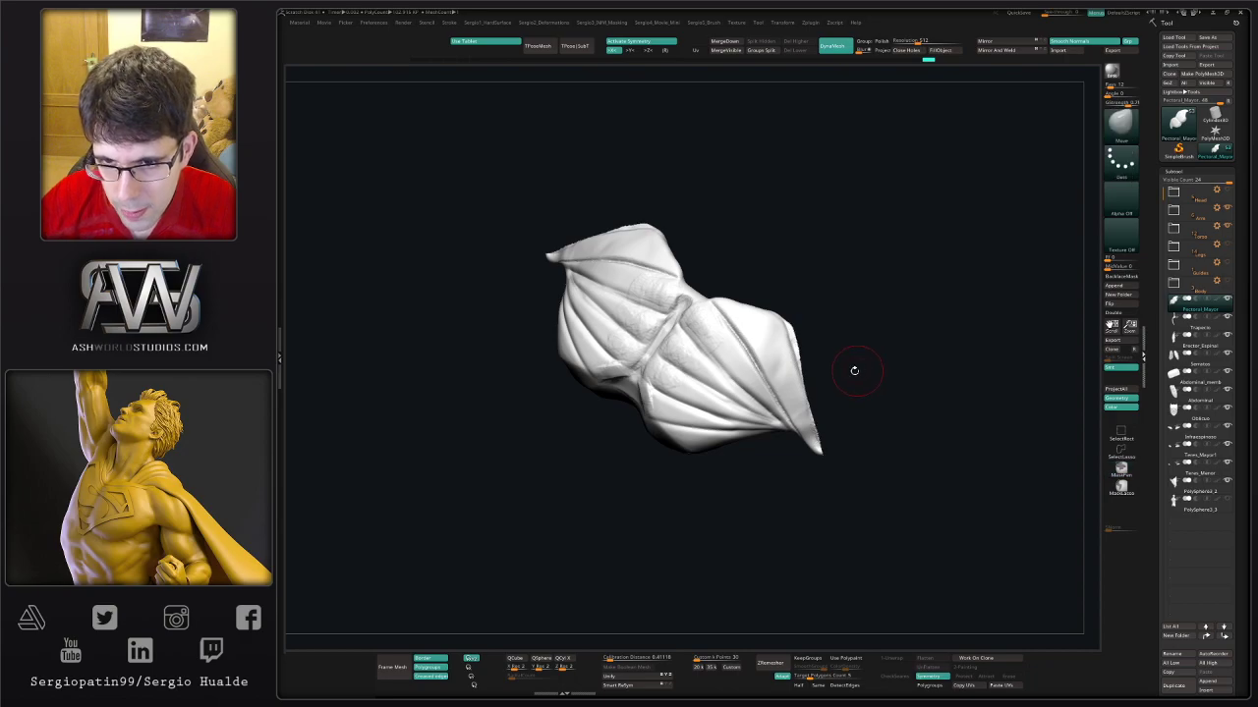
pyautogui.keyDown('shift'); pyautogui.moveTo(856, 365); pyautogui.dragTo(721, 347, button='right'); pyautogui.keyUp('shift')
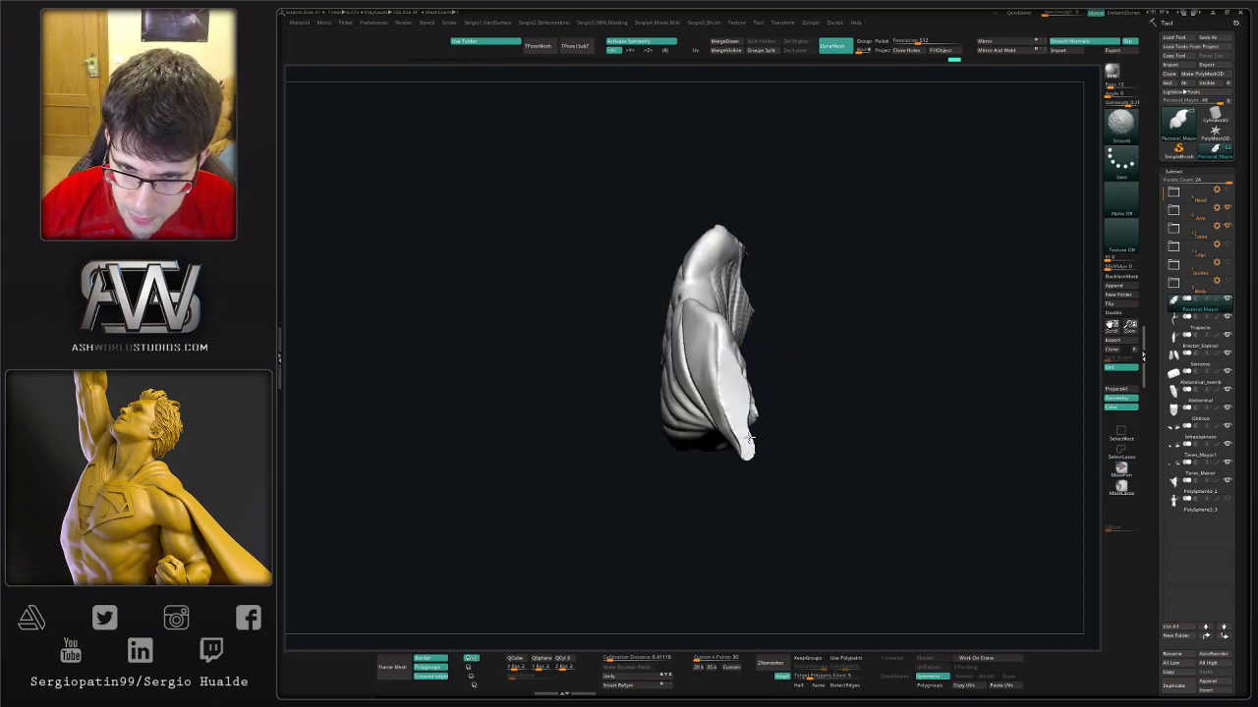
pyautogui.moveTo(750, 440)
pyautogui.mouseDown(button='right')
pyautogui.moveTo(772, 387)
pyautogui.moveTo(717, 463)
pyautogui.moveTo(708, 402)
pyautogui.moveTo(753, 421)
pyautogui.moveTo(724, 393)
pyautogui.moveTo(776, 413)
pyautogui.moveTo(787, 457)
pyautogui.moveTo(730, 449)
pyautogui.moveTo(777, 390)
pyautogui.moveTo(753, 415)
pyautogui.mouseUp(button='right')
pyautogui.press('b')
pyautogui.press('c')
pyautogui.press('b')
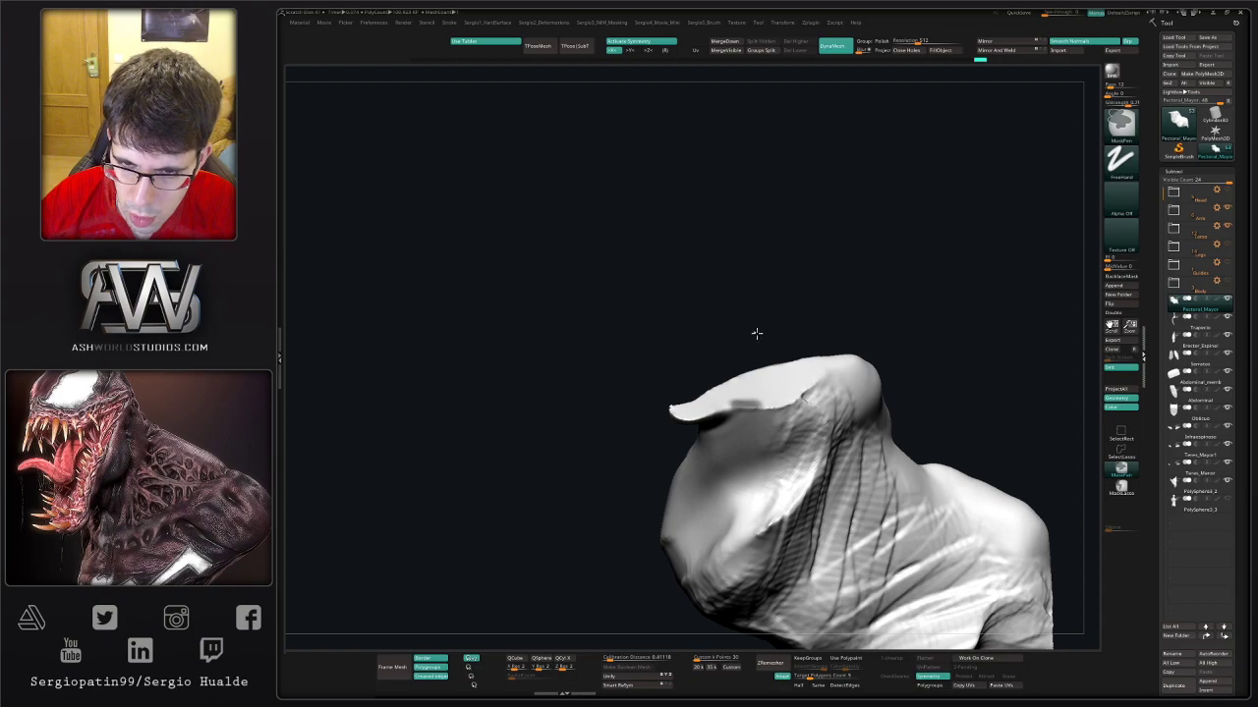
pyautogui.moveTo(757, 334)
pyautogui.mouseDown(button='right')
pyautogui.moveTo(810, 263)
pyautogui.moveTo(763, 373)
pyautogui.moveTo(862, 309)
pyautogui.moveTo(875, 392)
pyautogui.moveTo(800, 402)
pyautogui.moveTo(827, 346)
pyautogui.moveTo(791, 390)
pyautogui.moveTo(733, 378)
pyautogui.mouseUp(button='right')
# - Work the tendon end with the Move brush, orbiting to show the pectoral's full length
pyautogui.press('b')
pyautogui.press('m')
pyautogui.press('v')
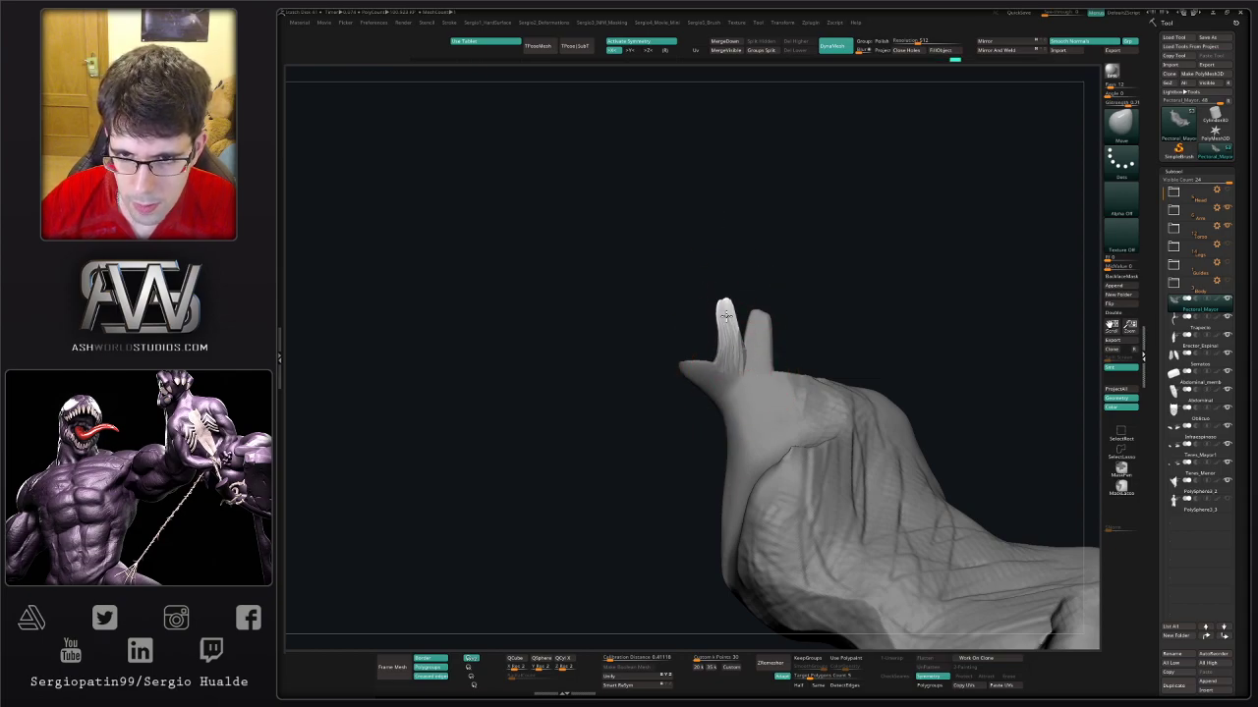
pyautogui.moveTo(740, 339)
pyautogui.mouseDown(button='right')
pyautogui.moveTo(688, 337)
pyautogui.moveTo(800, 368)
pyautogui.moveTo(747, 370)
pyautogui.mouseUp(button='right')
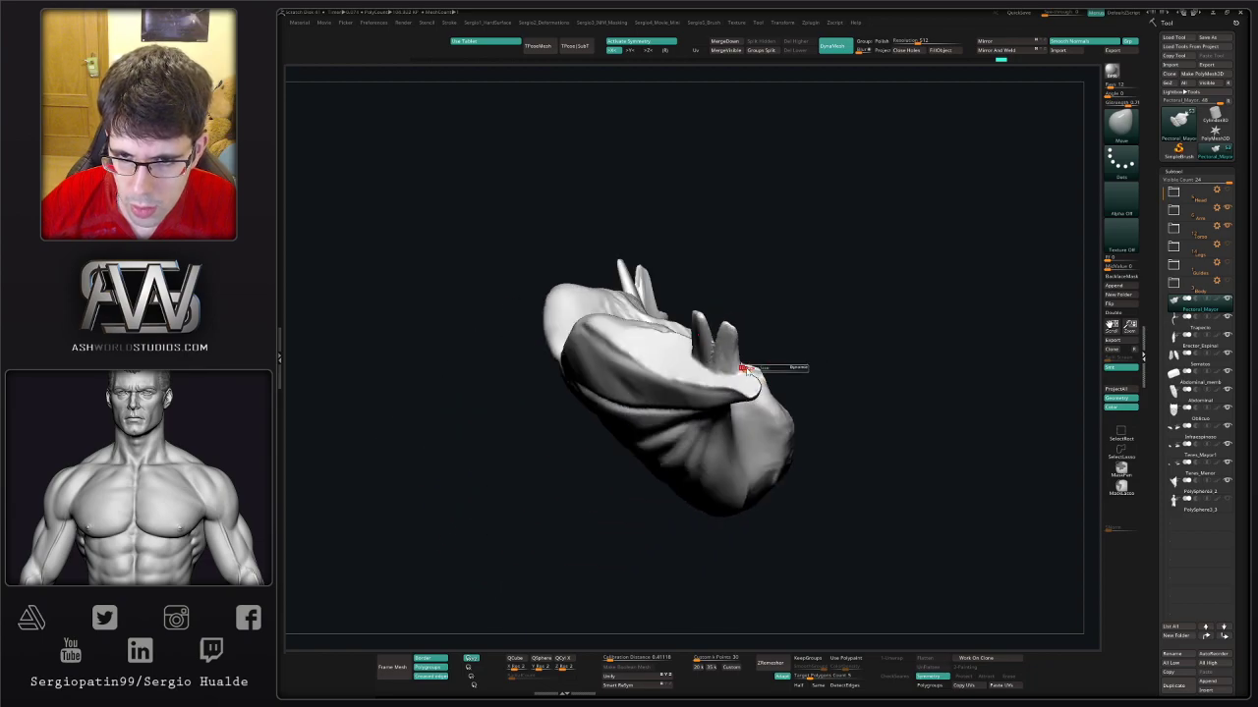
pyautogui.press('ctrl')
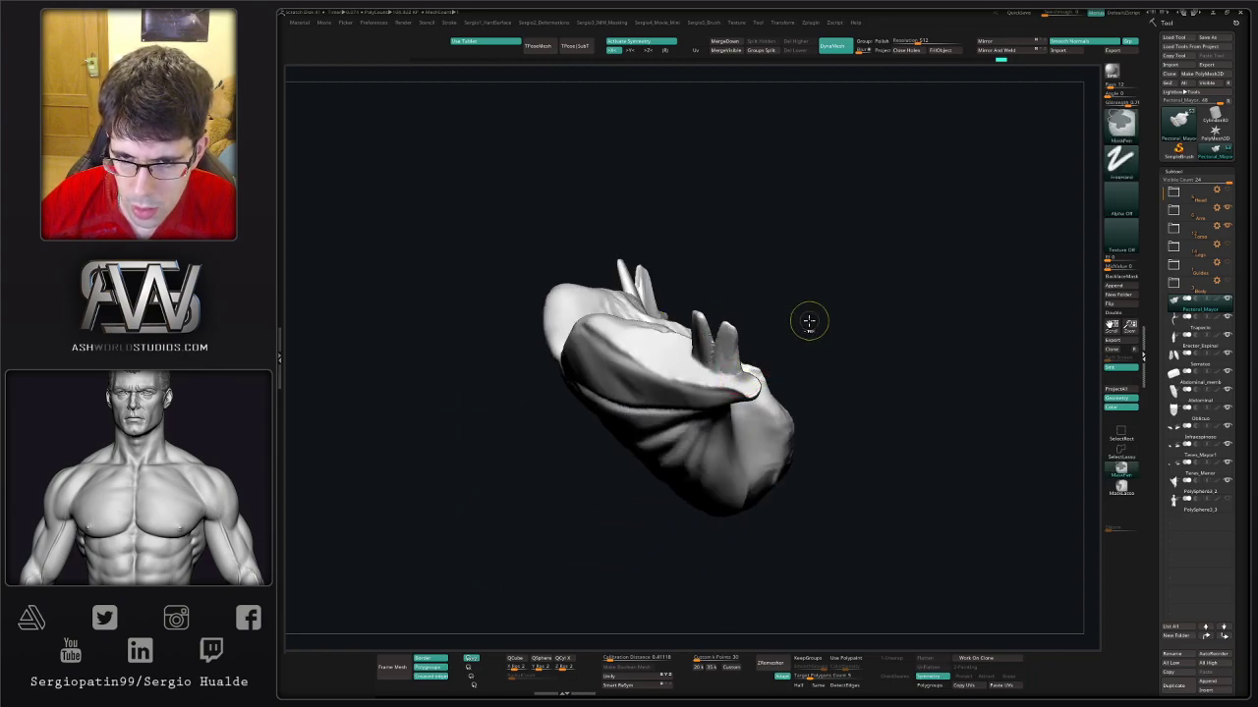
pyautogui.moveTo(809, 320)
pyautogui.mouseDown(button='right')
pyautogui.moveTo(780, 402)
pyautogui.moveTo(767, 320)
pyautogui.moveTo(757, 324)
pyautogui.mouseUp(button='right')
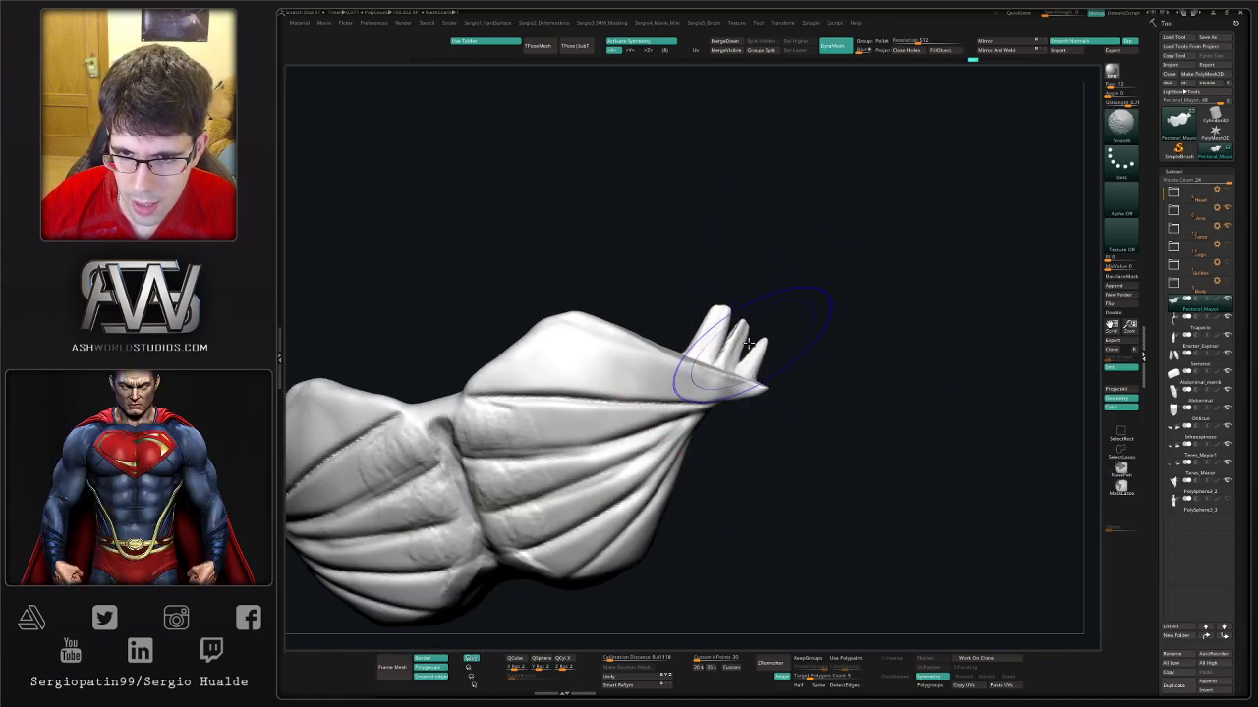
pyautogui.moveTo(811, 407)
pyautogui.mouseDown(button='right')
pyautogui.moveTo(746, 379)
pyautogui.moveTo(759, 391)
pyautogui.moveTo(806, 343)
pyautogui.moveTo(769, 297)
pyautogui.mouseUp(button='right')
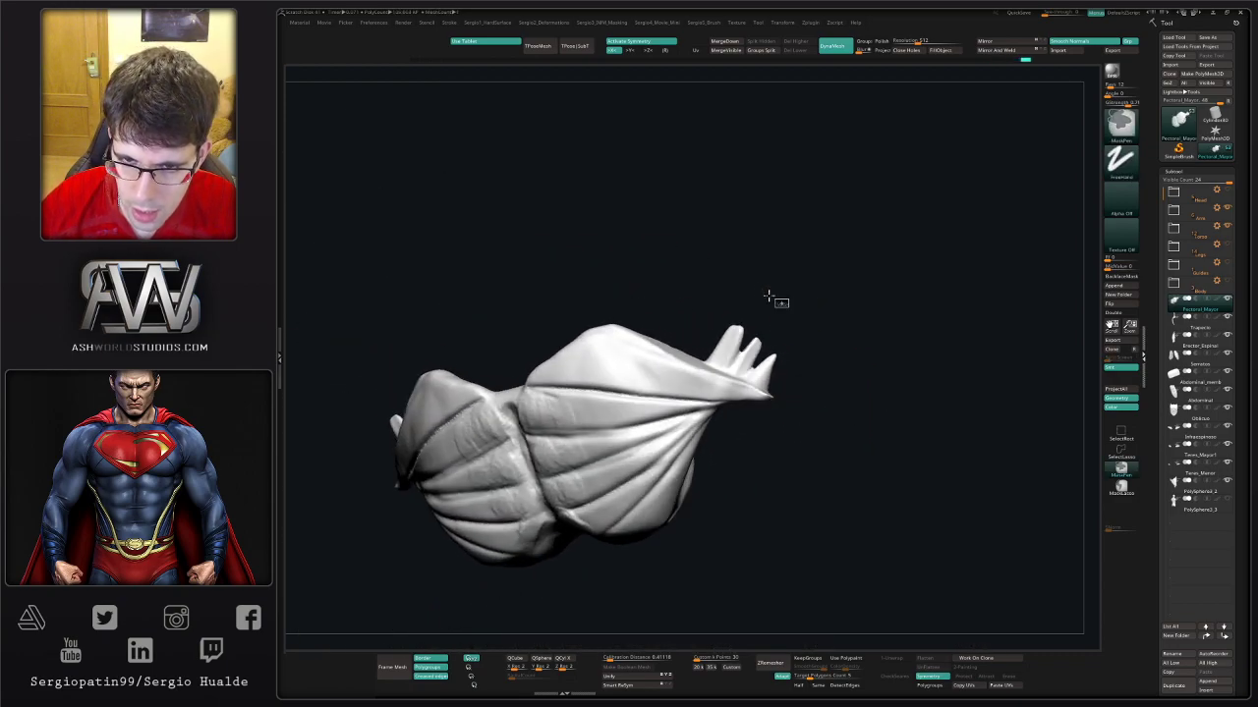
# - Lasso-mask the pectoral's split tendon tips and zoom in on the tendon end
pyautogui.click(1121, 485)
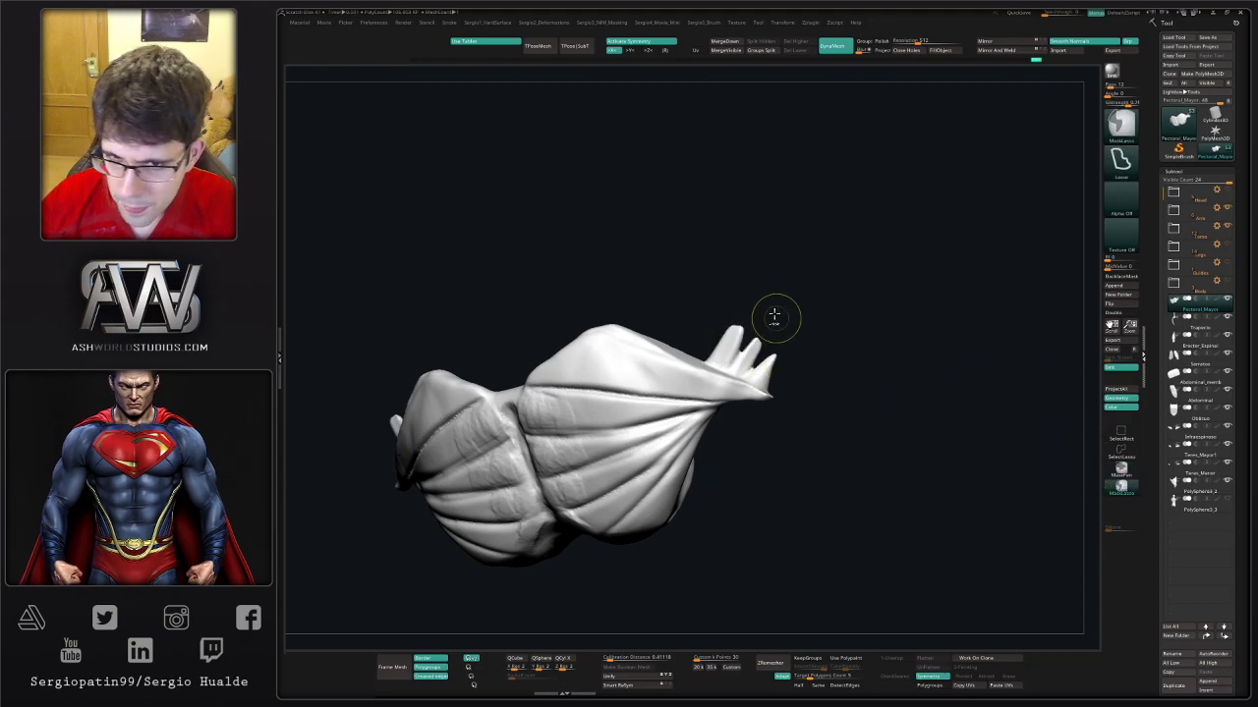
pyautogui.keyDown('ctrl'); pyautogui.moveTo(689, 331); pyautogui.dragTo(706, 365); pyautogui.keyUp('ctrl')
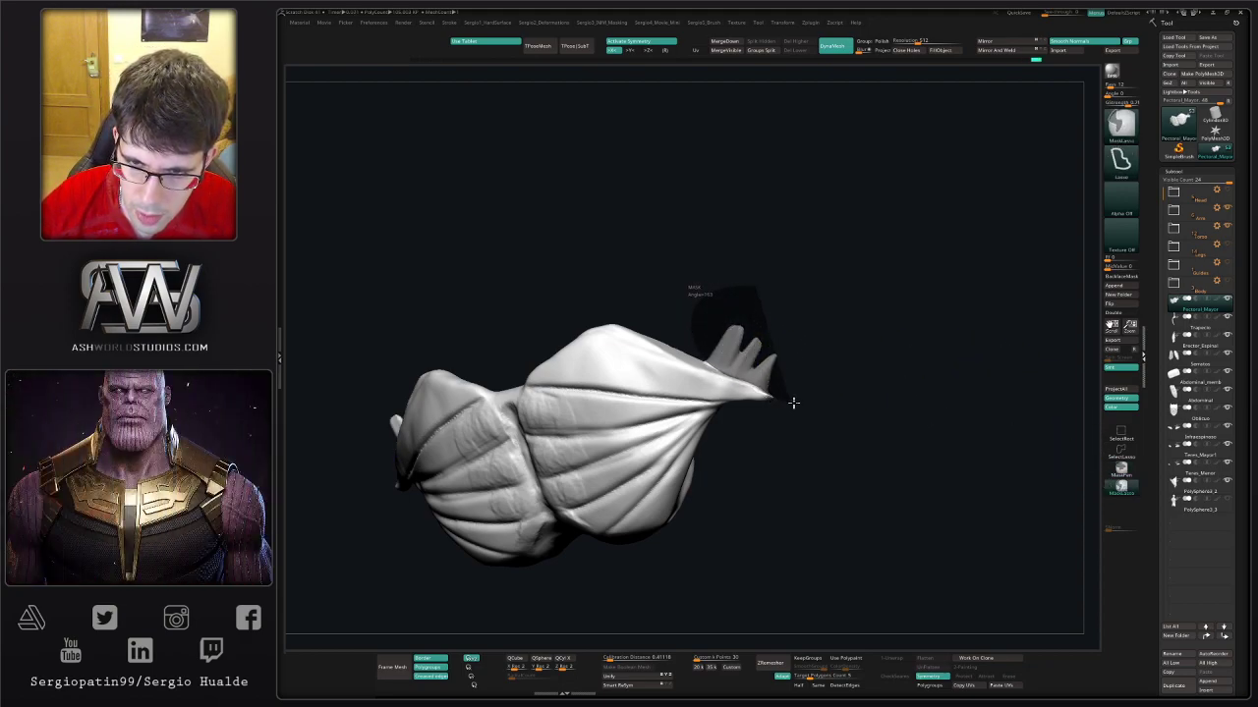
pyautogui.keyDown('ctrl'); pyautogui.moveTo(793, 401); pyautogui.dragTo(769, 328); pyautogui.keyUp('ctrl')
pyautogui.moveTo(769, 328)
pyautogui.mouseDown(button='right')
pyautogui.moveTo(809, 402)
pyautogui.moveTo(799, 424)
pyautogui.moveTo(751, 395)
pyautogui.mouseUp(button='right')
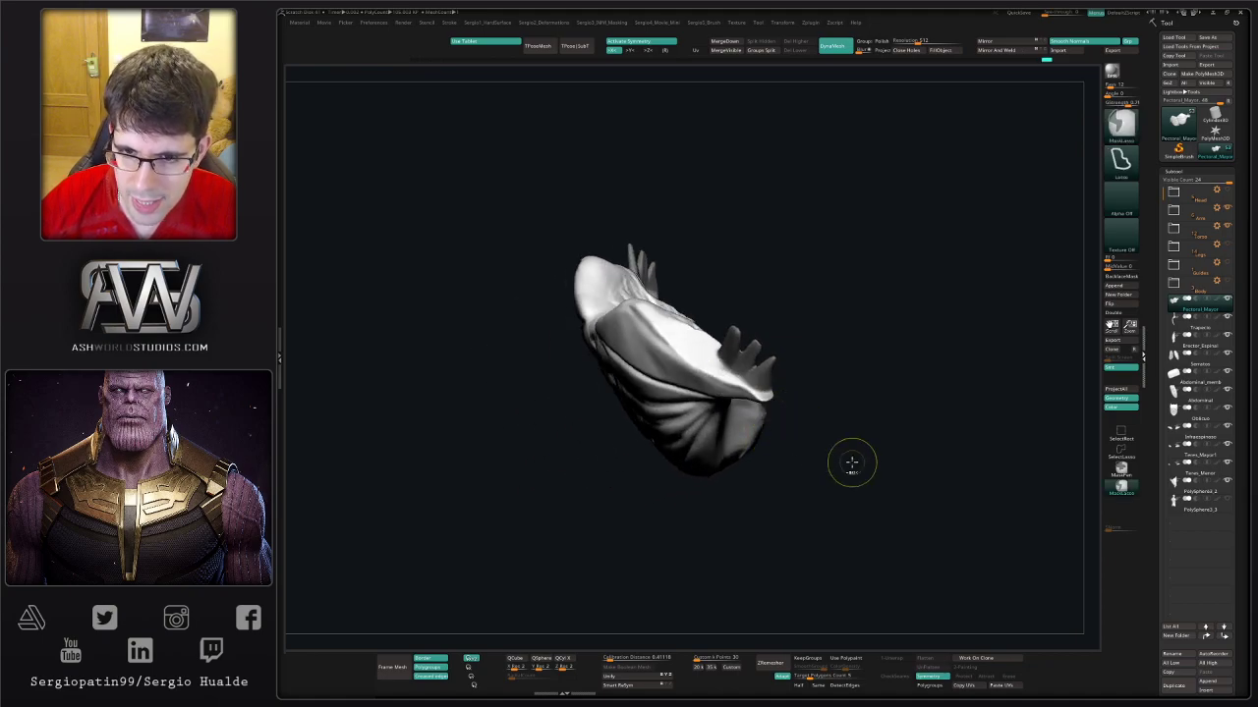
pyautogui.moveTo(814, 379)
pyautogui.mouseDown(button='right')
pyautogui.moveTo(831, 340)
pyautogui.moveTo(773, 394)
pyautogui.moveTo(777, 361)
pyautogui.mouseUp(button='right')
# - Rotate the masked tendon tips about 28 degrees, then pull them into shape on both sides
pyautogui.press('w')
pyautogui.click(737, 354)
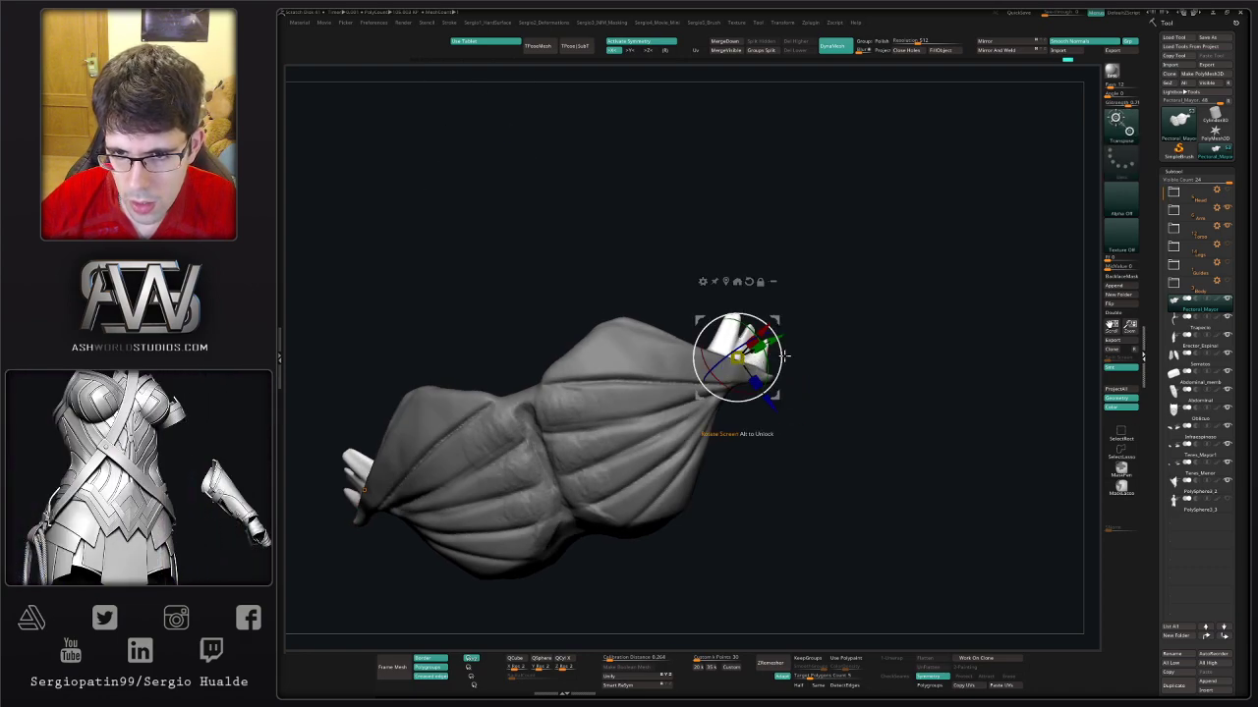
pyautogui.moveTo(784, 356); pyautogui.dragTo(774, 380)
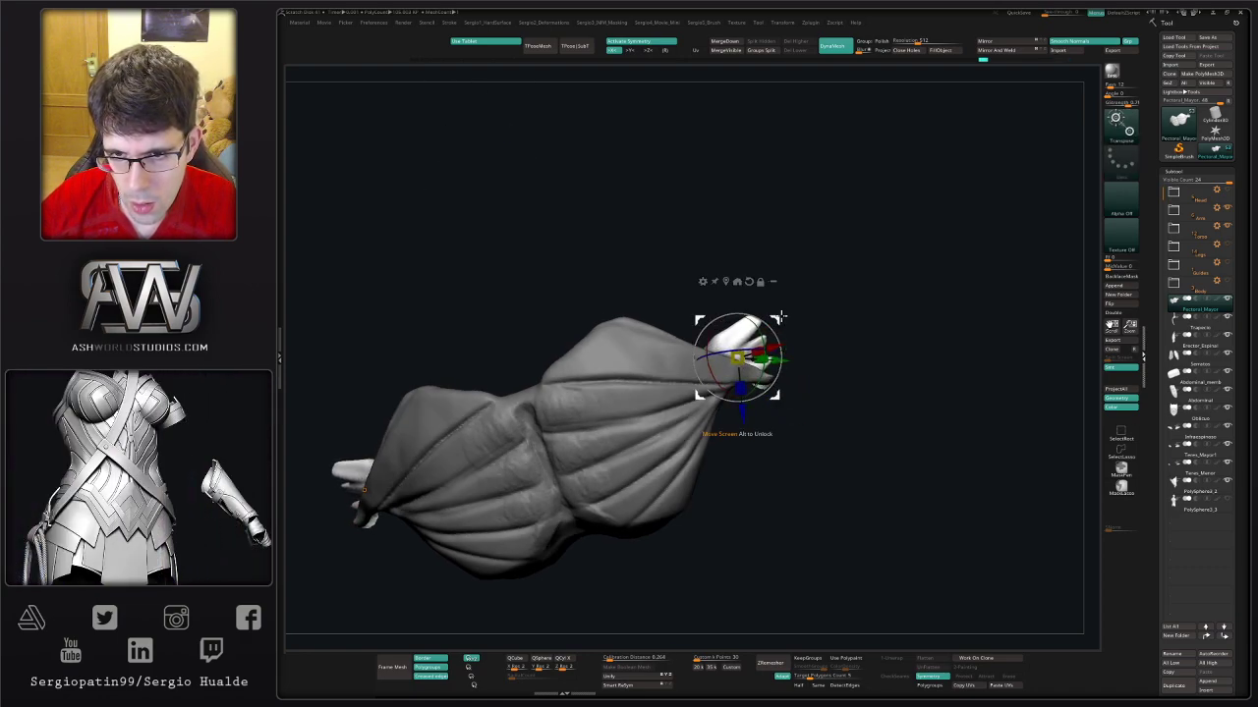
pyautogui.press('q')
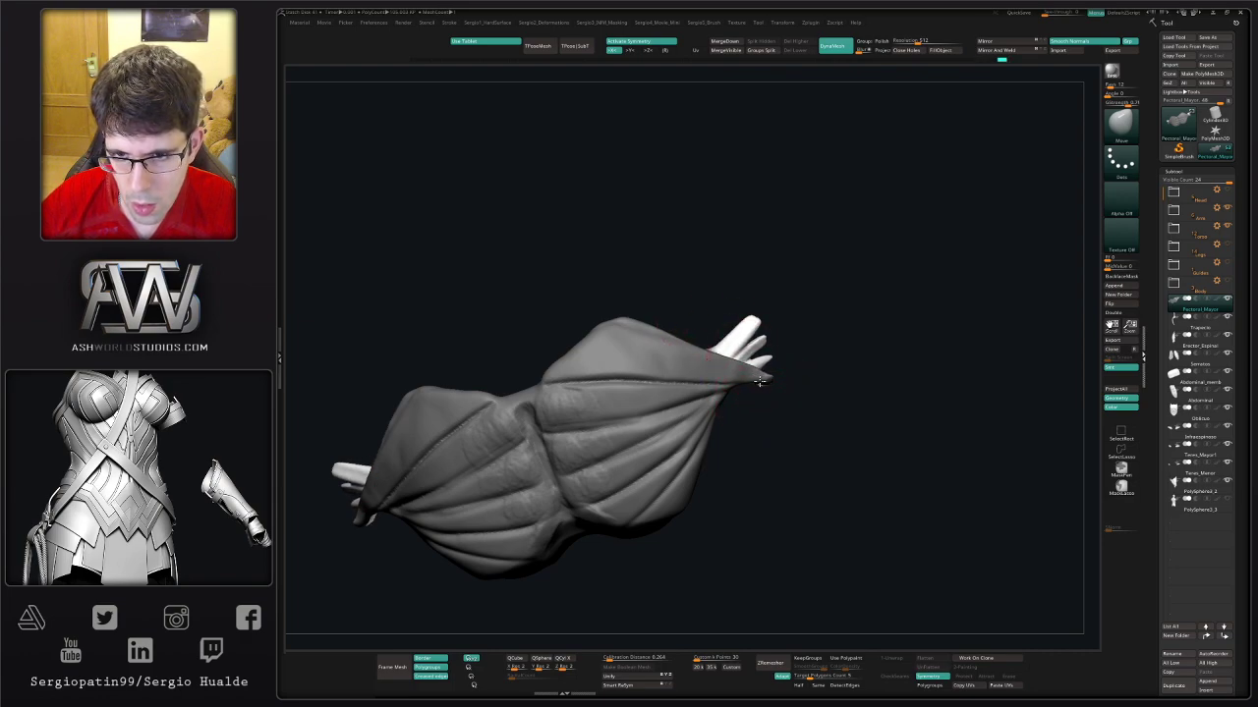
pyautogui.moveTo(757, 323); pyautogui.dragTo(772, 307)
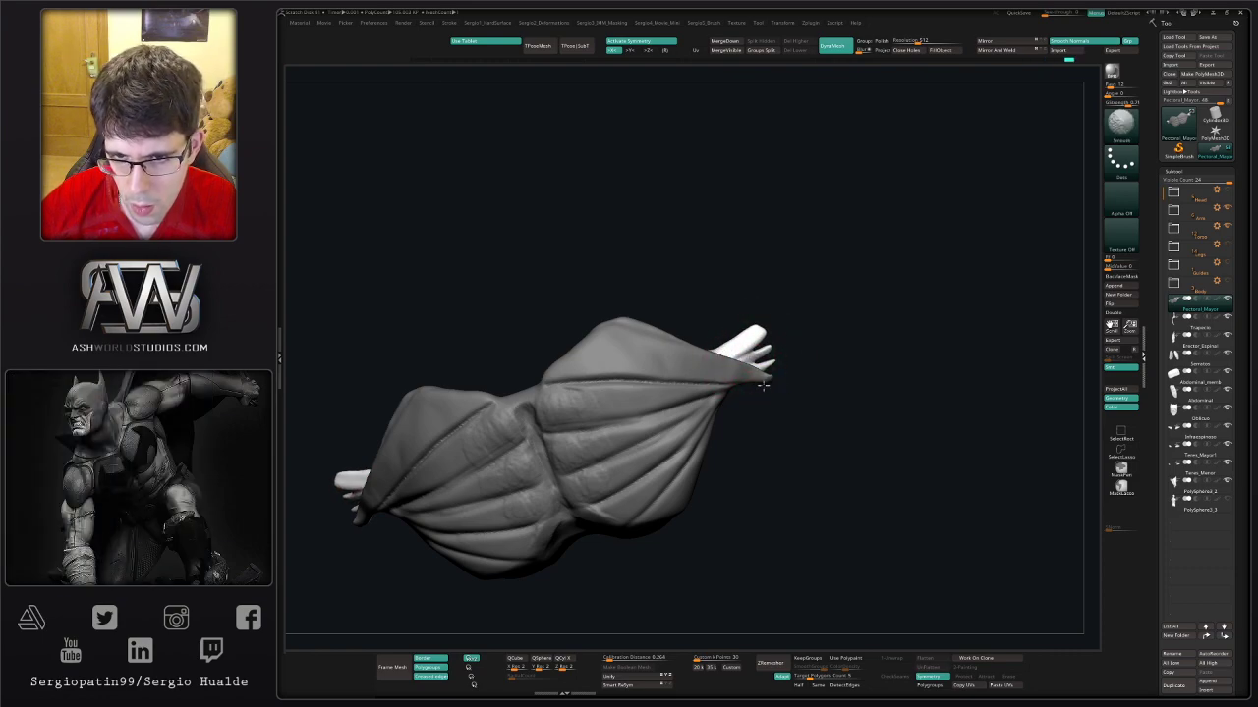
pyautogui.moveTo(780, 399)
pyautogui.mouseDown()
pyautogui.moveTo(797, 354)
pyautogui.moveTo(781, 363)
pyautogui.mouseUp()
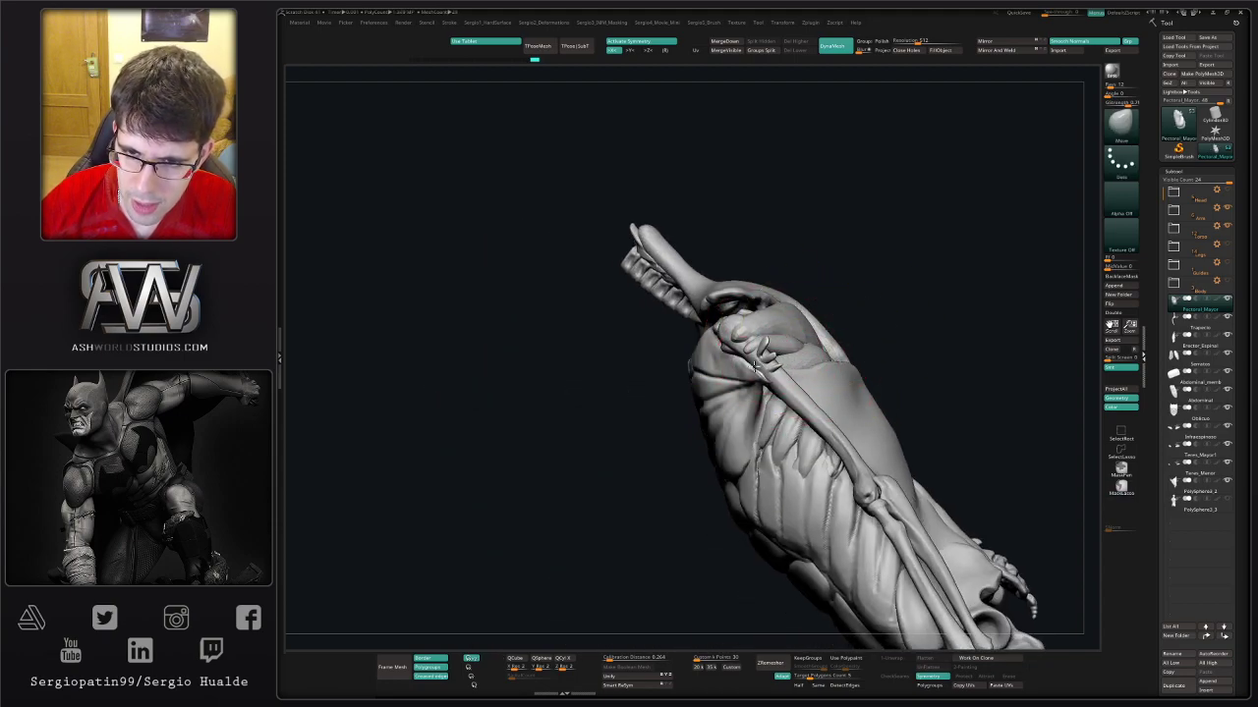
# - Solo the pectoral subtool and pick TrimDynamic for flattening, orbiting around the shoulder
pyautogui.moveTo(748, 378); pyautogui.dragTo(772, 343)
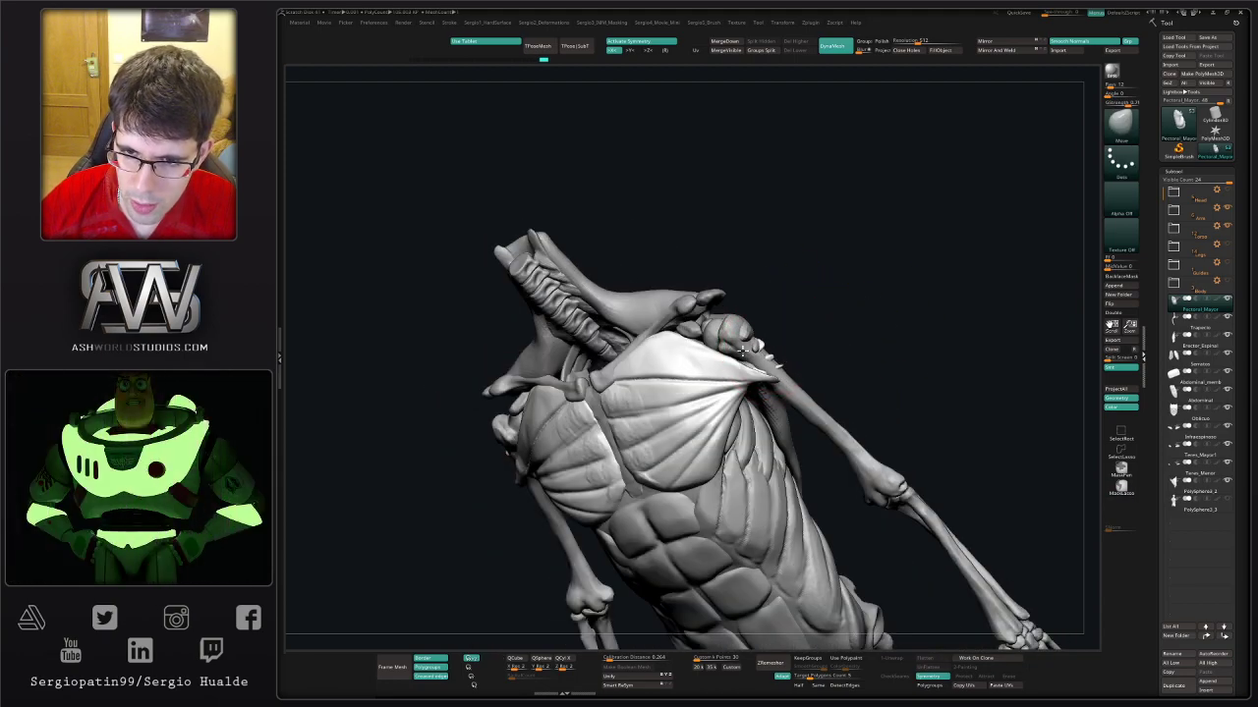
pyautogui.moveTo(761, 386)
pyautogui.mouseDown()
pyautogui.moveTo(749, 363)
pyautogui.moveTo(776, 385)
pyautogui.moveTo(758, 377)
pyautogui.moveTo(812, 354)
pyautogui.mouseUp()
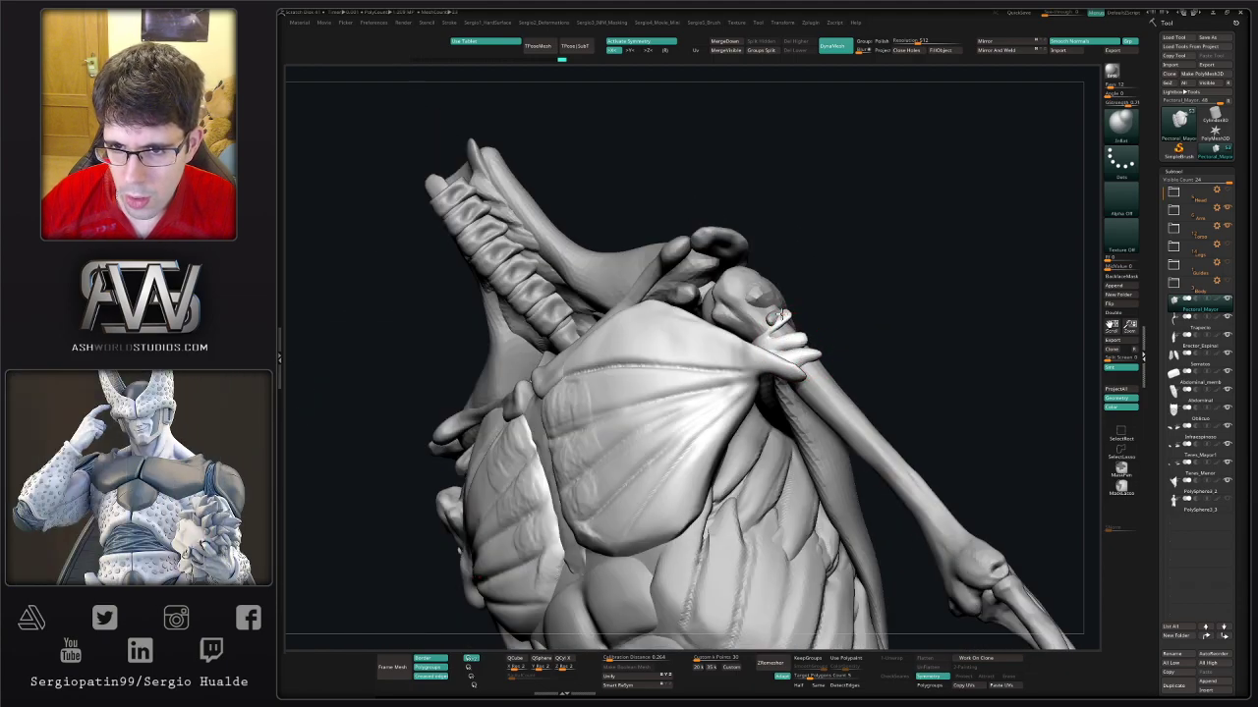
pyautogui.moveTo(810, 356); pyautogui.dragTo(819, 364)
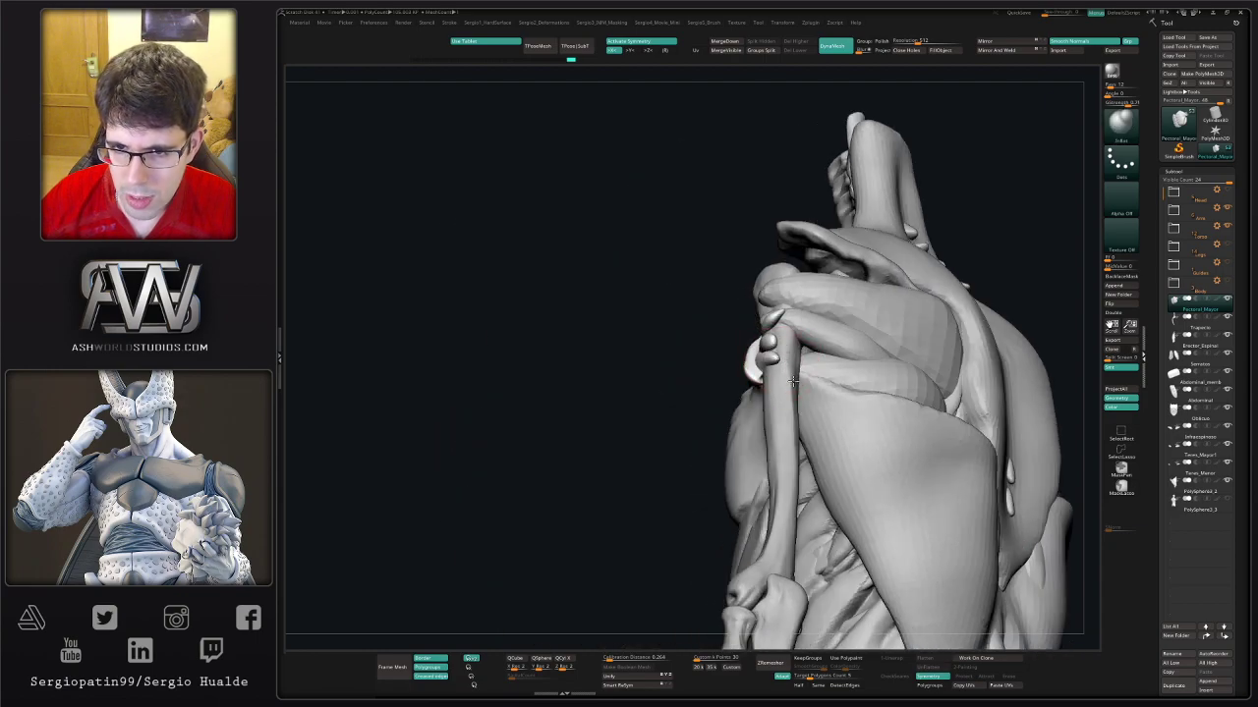
pyautogui.hotkey('alt', 's')
pyautogui.press('b')
pyautogui.press('t')
pyautogui.press('d')
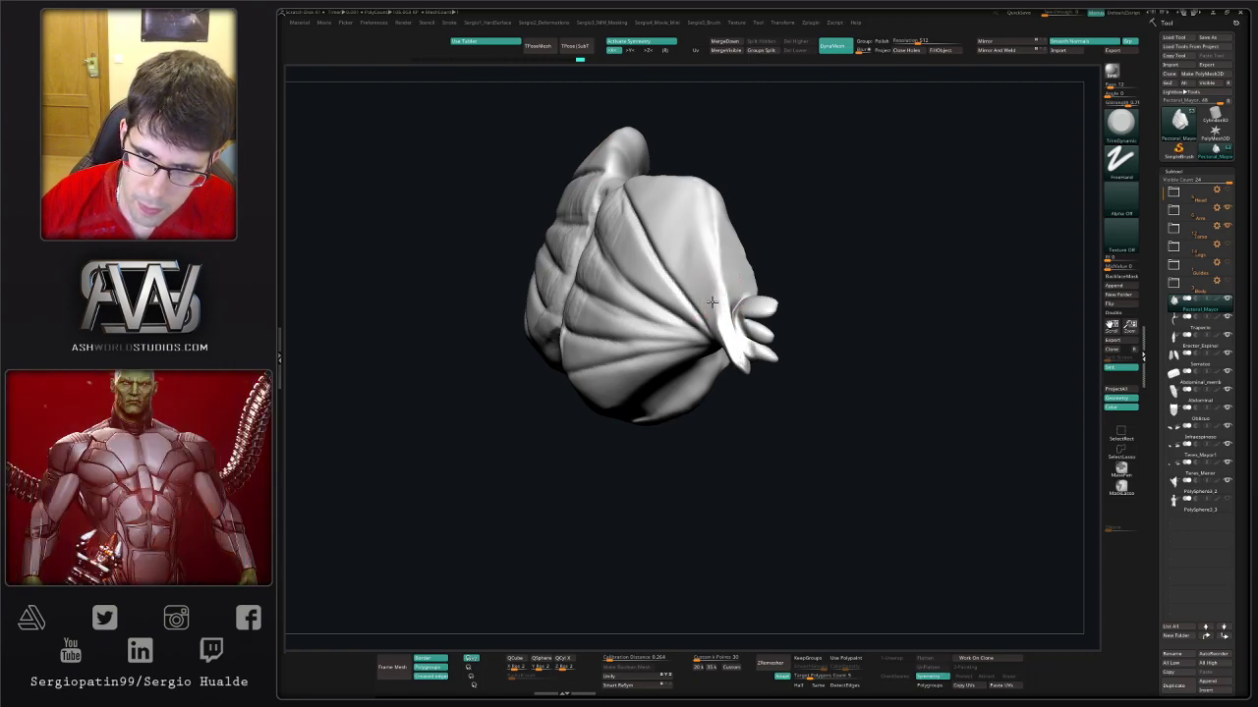
pyautogui.moveTo(734, 335); pyautogui.dragTo(717, 315, button='right')
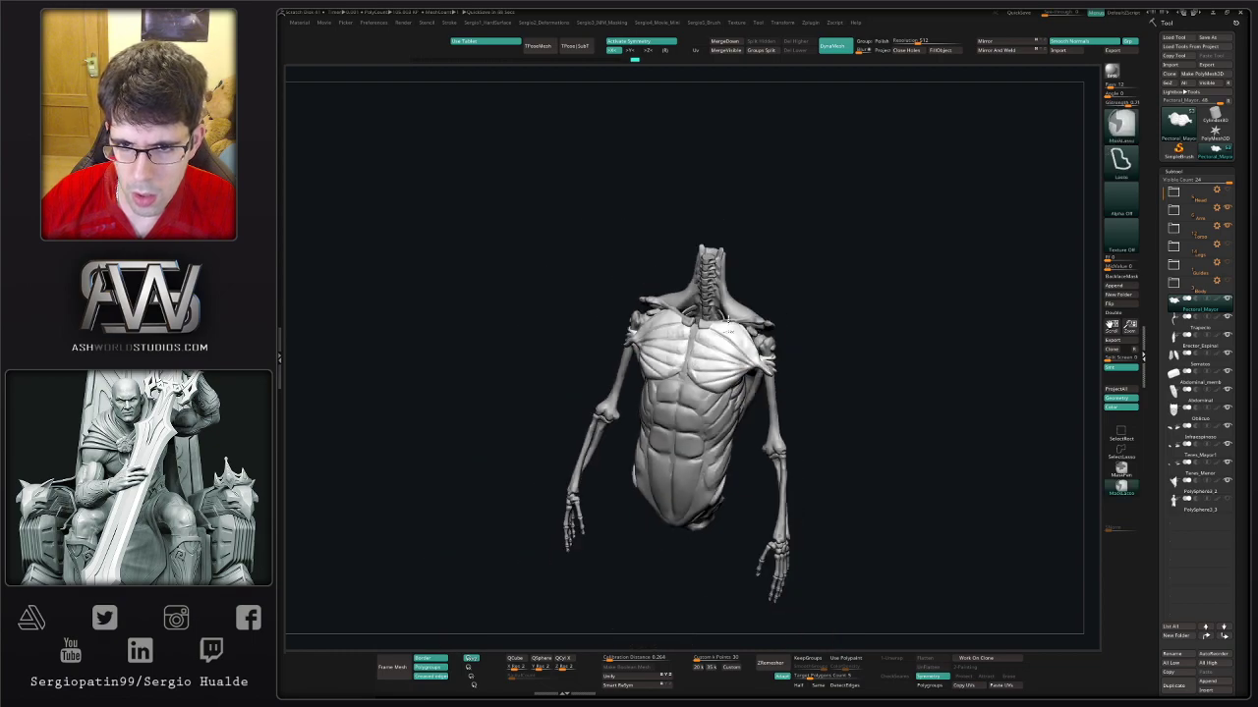
pyautogui.moveTo(800, 345)
pyautogui.mouseDown()
pyautogui.moveTo(809, 323)
pyautogui.moveTo(833, 335)
pyautogui.moveTo(816, 349)
pyautogui.moveTo(751, 339)
pyautogui.moveTo(786, 357)
pyautogui.mouseUp()
pyautogui.scroll(3, 786, 351)
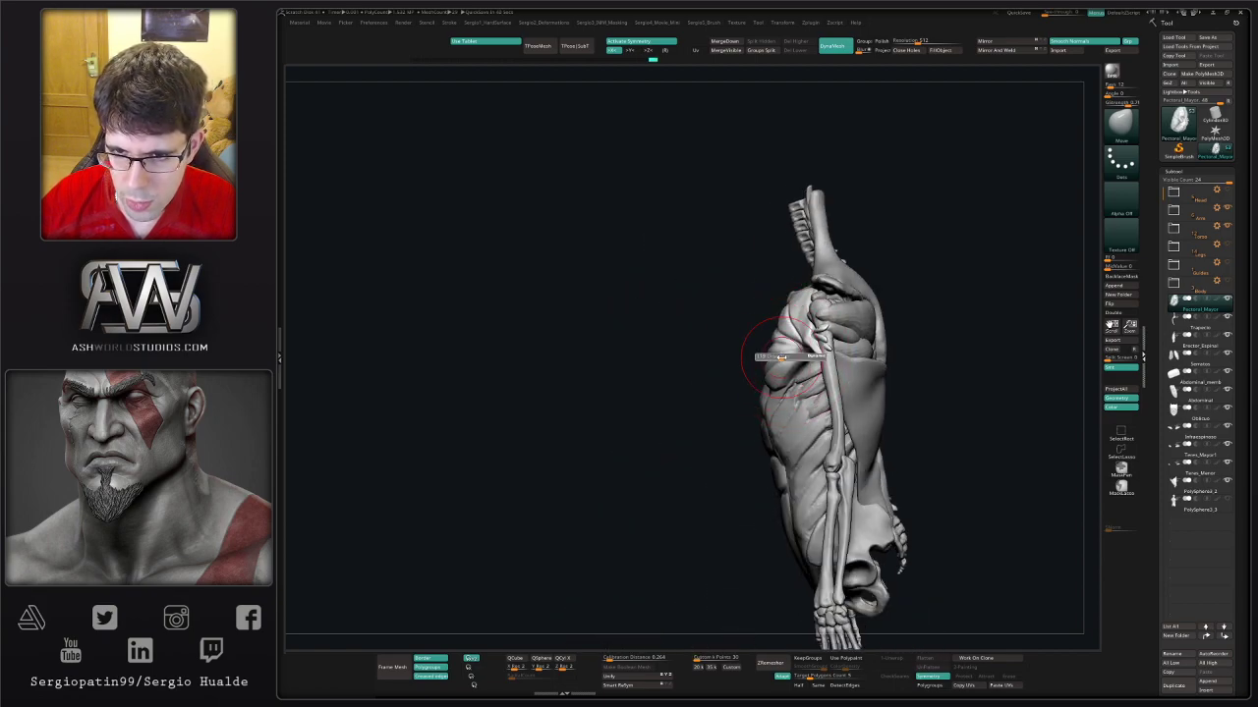
pyautogui.moveTo(788, 355); pyautogui.dragTo(796, 378)
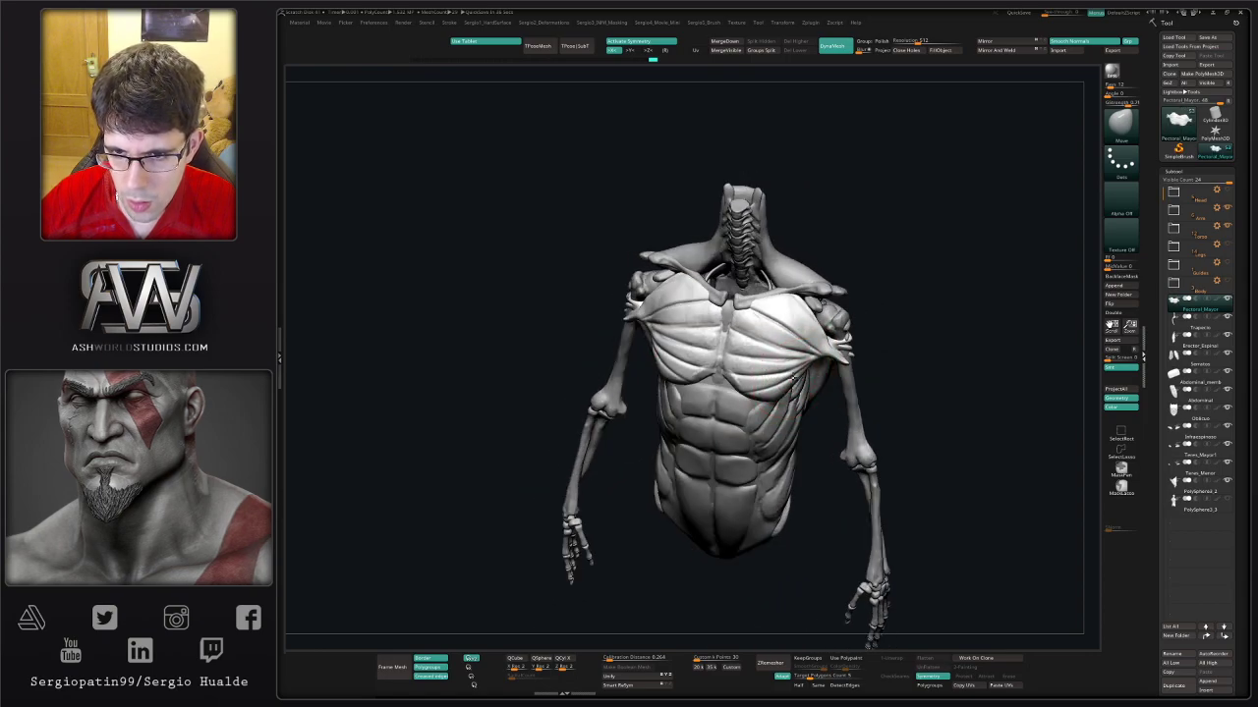
pyautogui.moveTo(799, 378)
pyautogui.keyDown('shift'); pyautogui.mouseDown()
pyautogui.moveTo(826, 259)
pyautogui.moveTo(876, 331)
pyautogui.moveTo(868, 343)
pyautogui.moveTo(753, 341)
pyautogui.moveTo(798, 298)
pyautogui.moveTo(820, 326)
pyautogui.mouseUp(); pyautogui.keyUp('shift')
# - Select PolySphere_3 and reshape its shoulder caps symmetrically over the chest from the front
pyautogui.click(1197, 508)
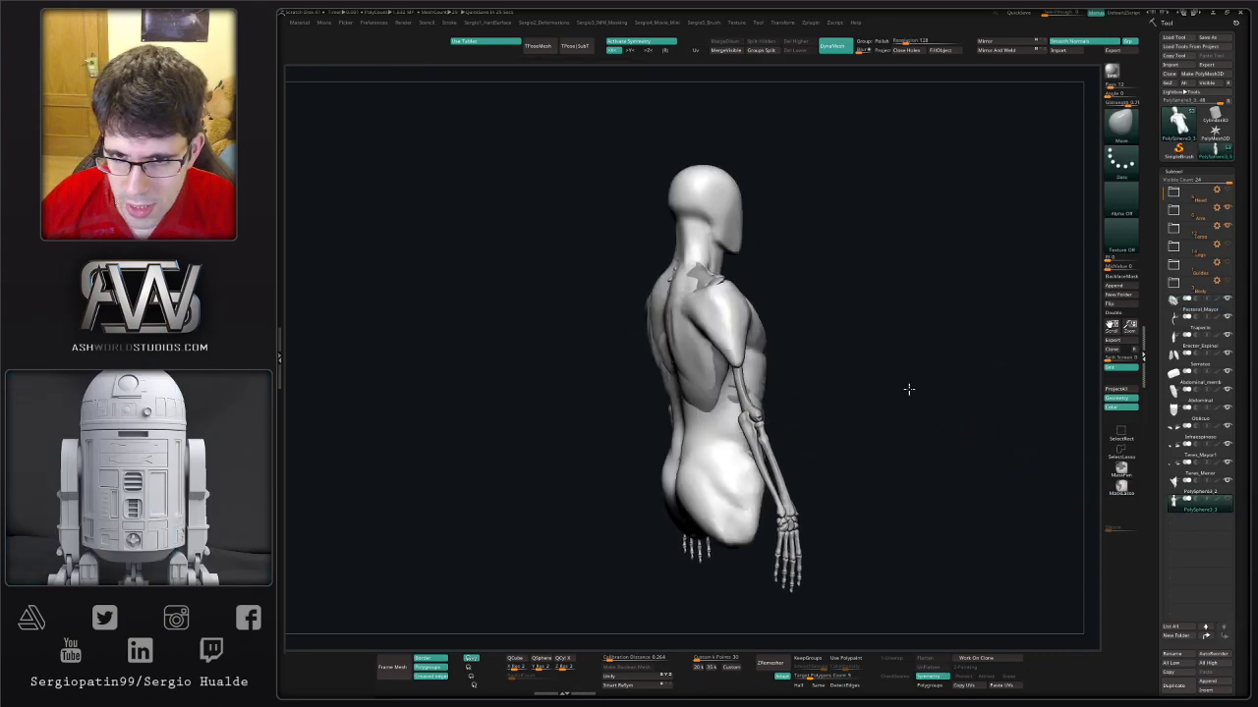
pyautogui.moveTo(907, 388)
pyautogui.mouseDown()
pyautogui.moveTo(875, 301)
pyautogui.moveTo(744, 339)
pyautogui.moveTo(802, 383)
pyautogui.moveTo(799, 356)
pyautogui.moveTo(786, 373)
pyautogui.moveTo(848, 367)
pyautogui.mouseUp()
pyautogui.press('f')
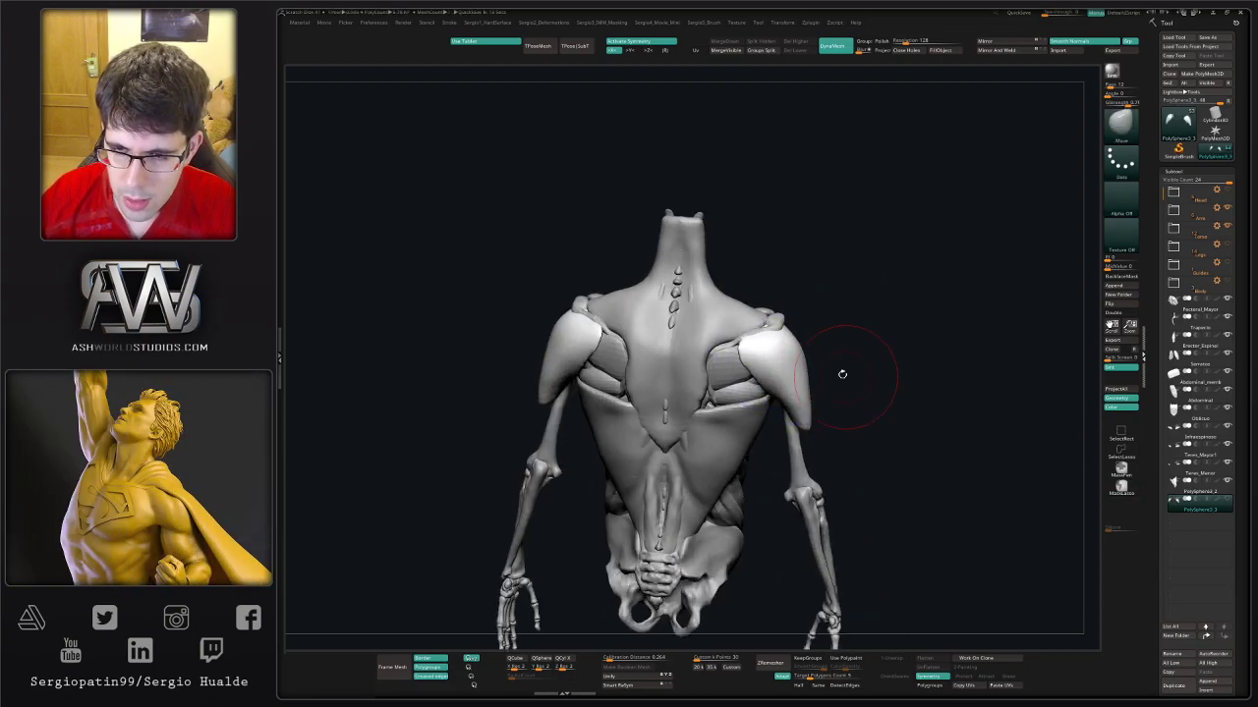
pyautogui.moveTo(842, 368)
pyautogui.mouseDown(button='right')
pyautogui.moveTo(807, 356)
pyautogui.moveTo(804, 406)
pyautogui.moveTo(814, 358)
pyautogui.moveTo(832, 348)
pyautogui.mouseUp(button='right')
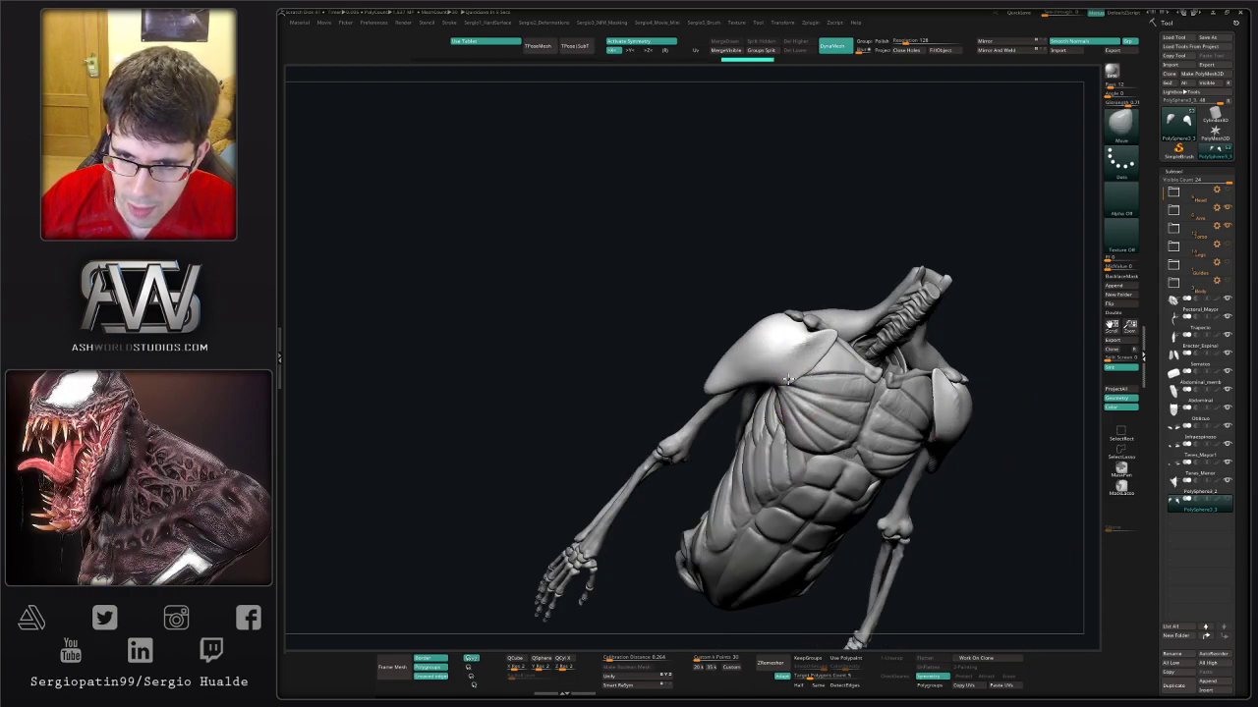
pyautogui.keyDown('shift'); pyautogui.moveTo(807, 360); pyautogui.dragTo(791, 390, button='right'); pyautogui.keyUp('shift')
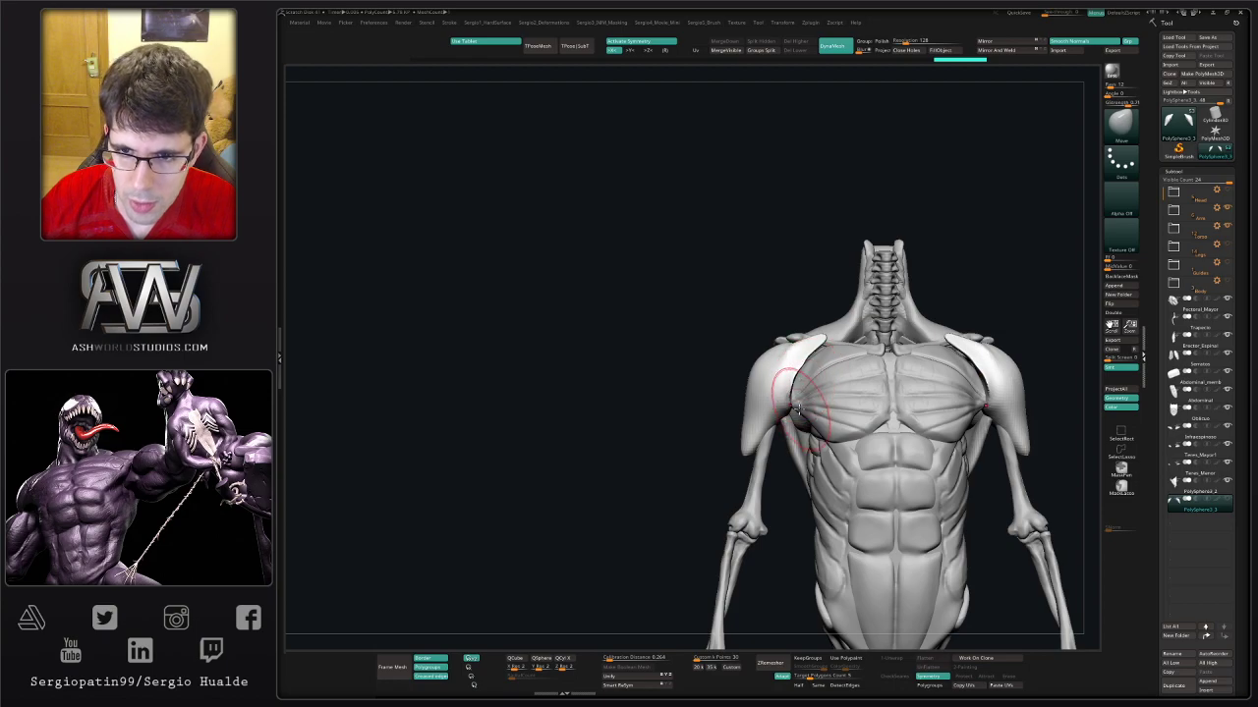
pyautogui.moveTo(796, 407)
pyautogui.mouseDown()
pyautogui.moveTo(794, 371)
pyautogui.moveTo(816, 346)
pyautogui.mouseUp()
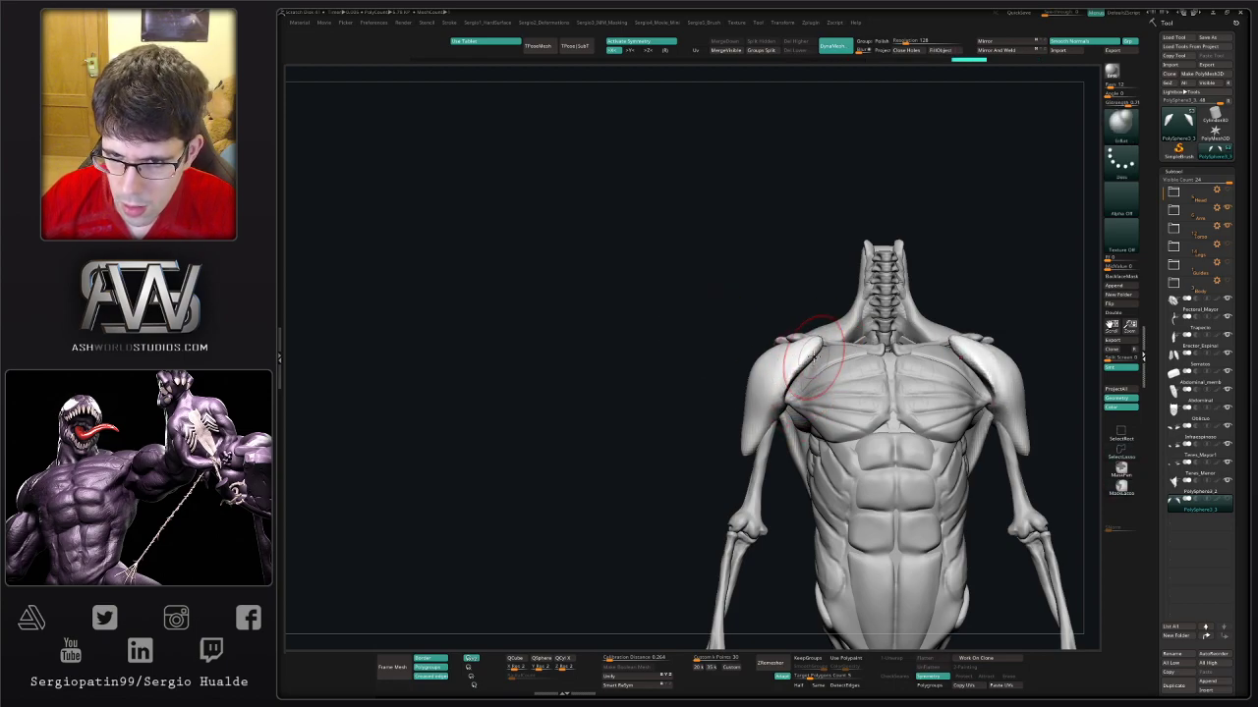
# - Check the shoulder caps from side and back views, switching to the Move brush
pyautogui.moveTo(729, 362); pyautogui.dragTo(827, 346)
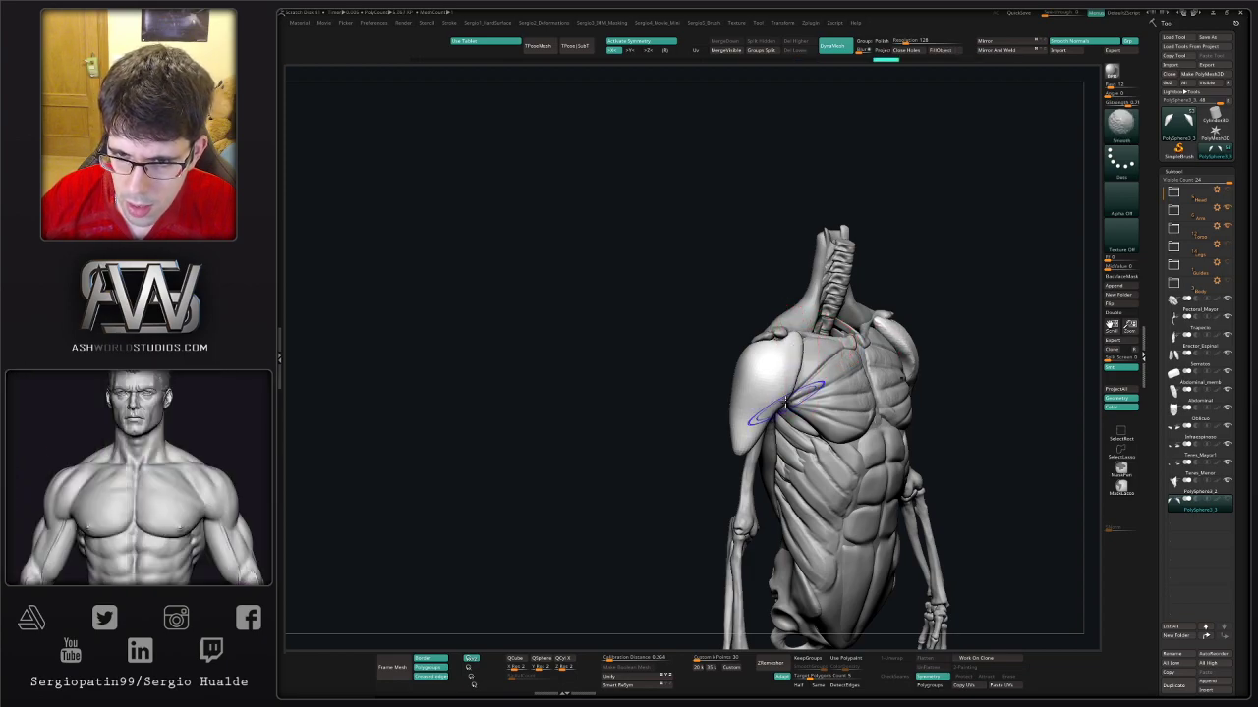
pyautogui.moveTo(963, 353)
pyautogui.mouseDown()
pyautogui.moveTo(760, 364)
pyautogui.moveTo(744, 351)
pyautogui.moveTo(791, 364)
pyautogui.mouseUp()
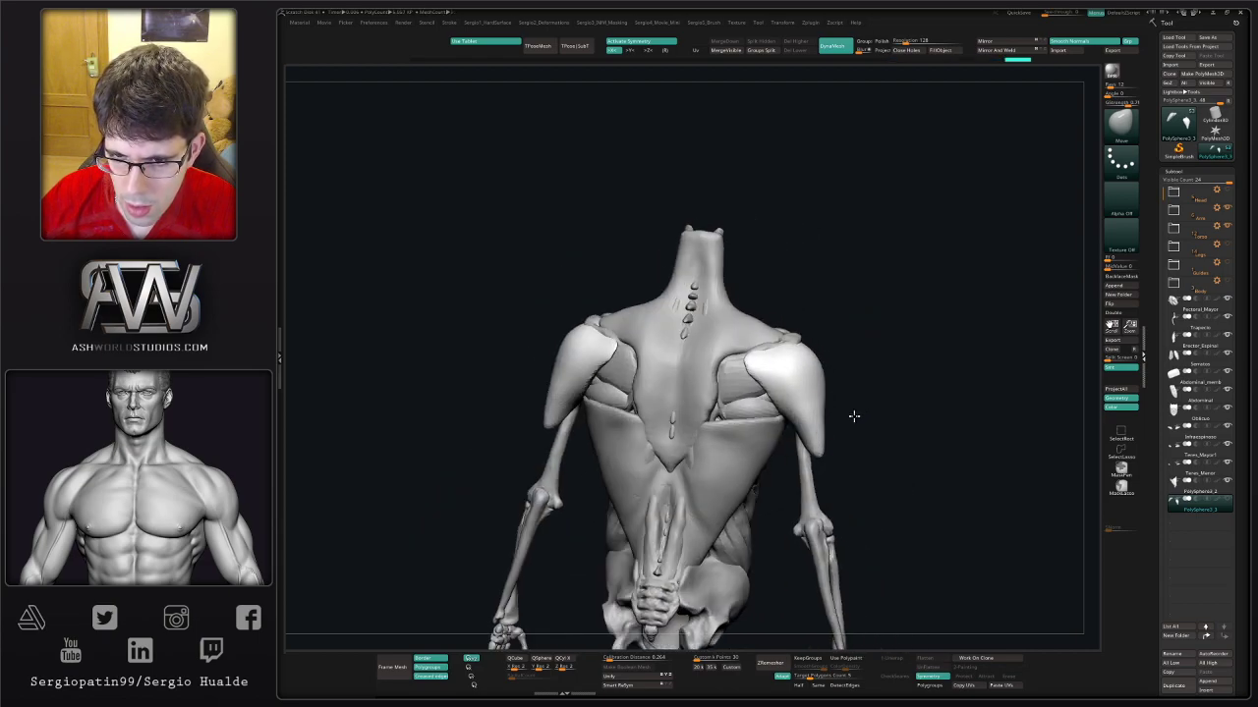
pyautogui.moveTo(833, 430)
pyautogui.keyDown('shift'); pyautogui.mouseDown()
pyautogui.moveTo(854, 415)
pyautogui.moveTo(747, 429)
pyautogui.moveTo(822, 416)
pyautogui.mouseUp(); pyautogui.keyUp('shift')
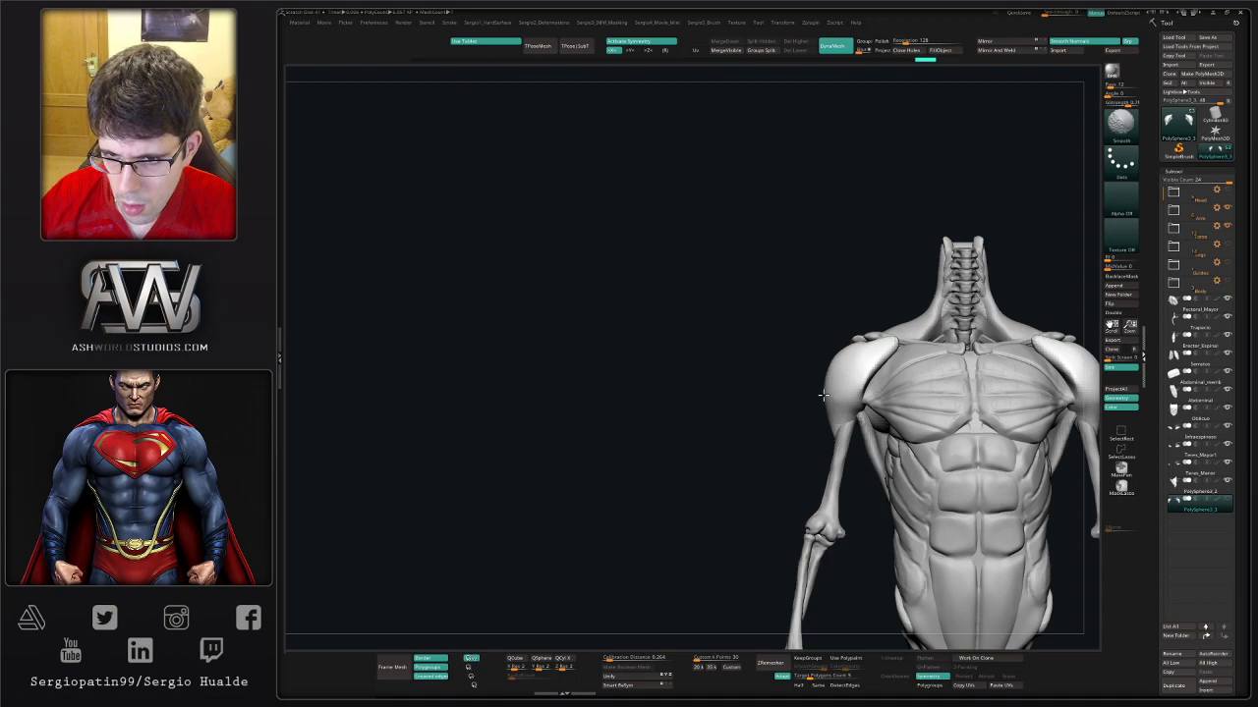
pyautogui.moveTo(868, 377); pyautogui.dragTo(872, 386)
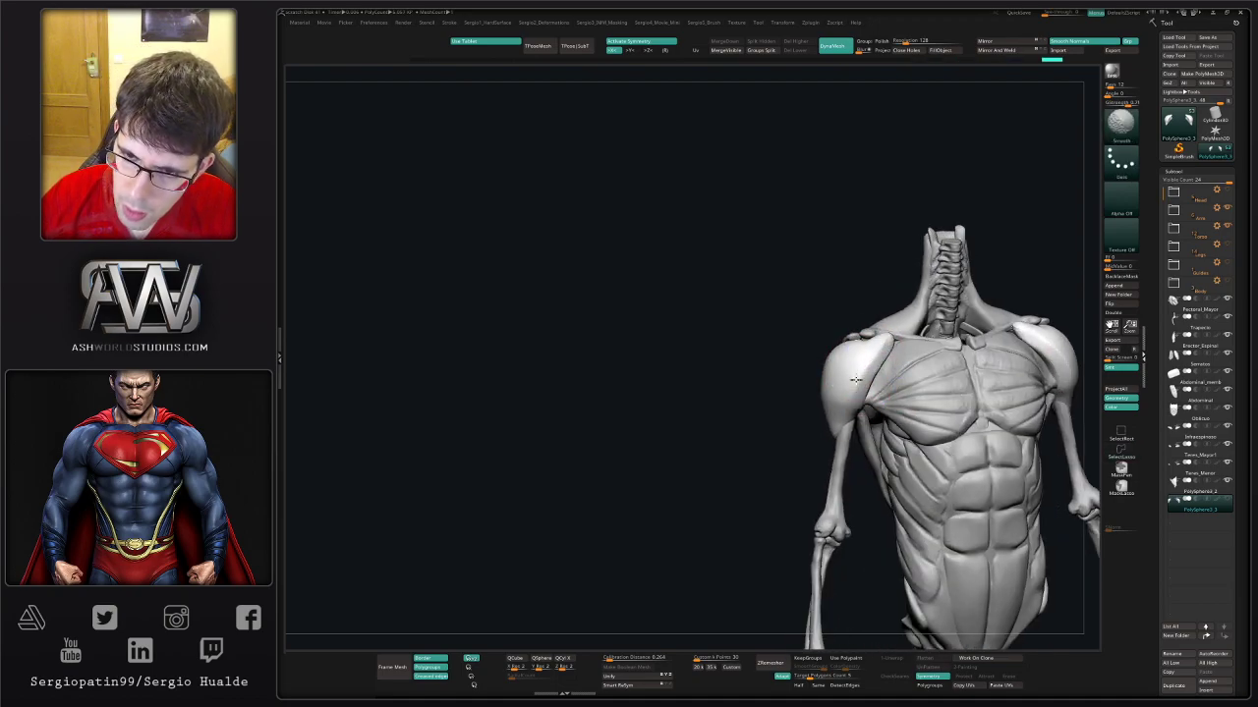
pyautogui.keyDown('shift'); pyautogui.moveTo(855, 379); pyautogui.dragTo(807, 369, button='right'); pyautogui.keyUp('shift')
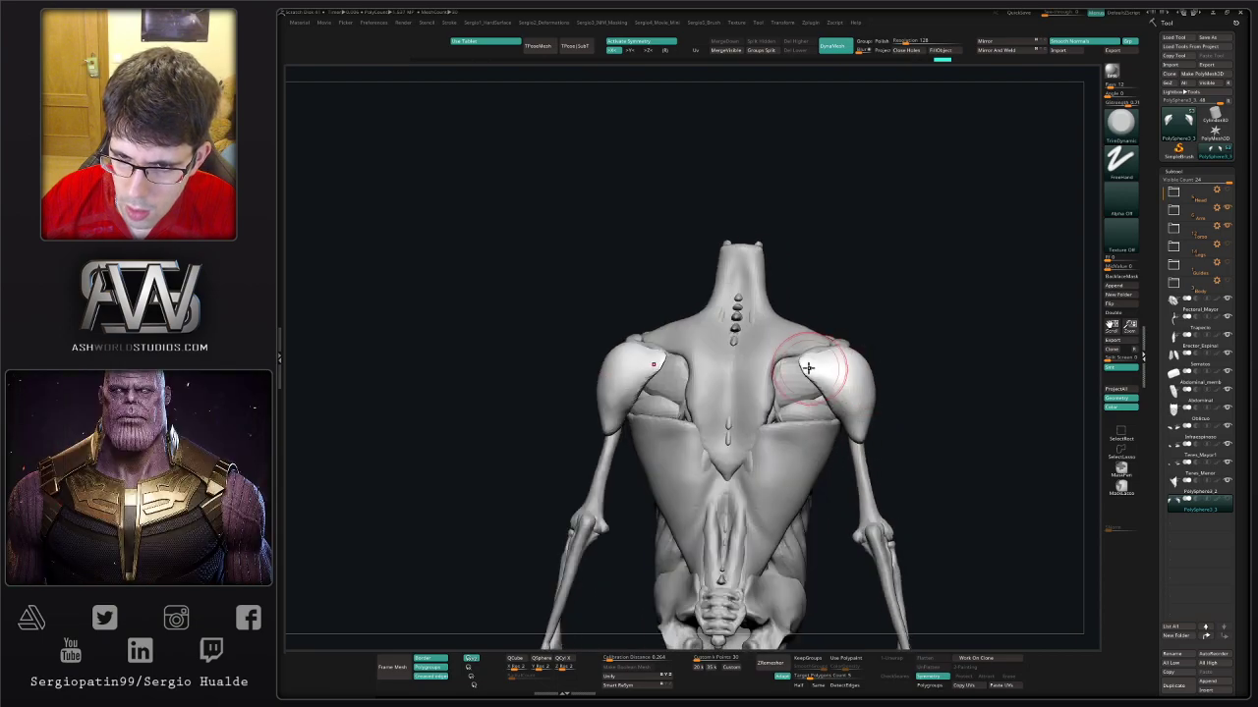
pyautogui.press('b')
pyautogui.press('m')
pyautogui.press('v')
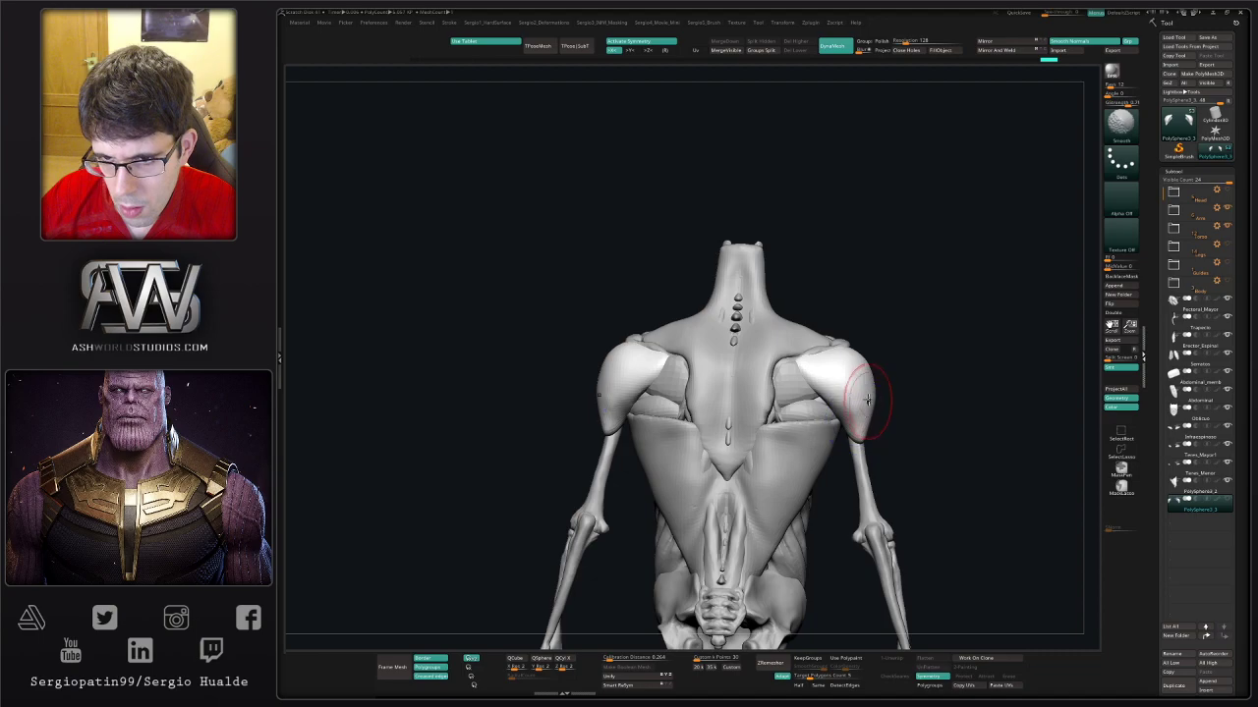
pyautogui.moveTo(868, 398)
pyautogui.keyDown('shift'); pyautogui.mouseDown(button='right')
pyautogui.moveTo(898, 402)
pyautogui.moveTo(872, 383)
pyautogui.mouseUp(button='right'); pyautogui.keyUp('shift')
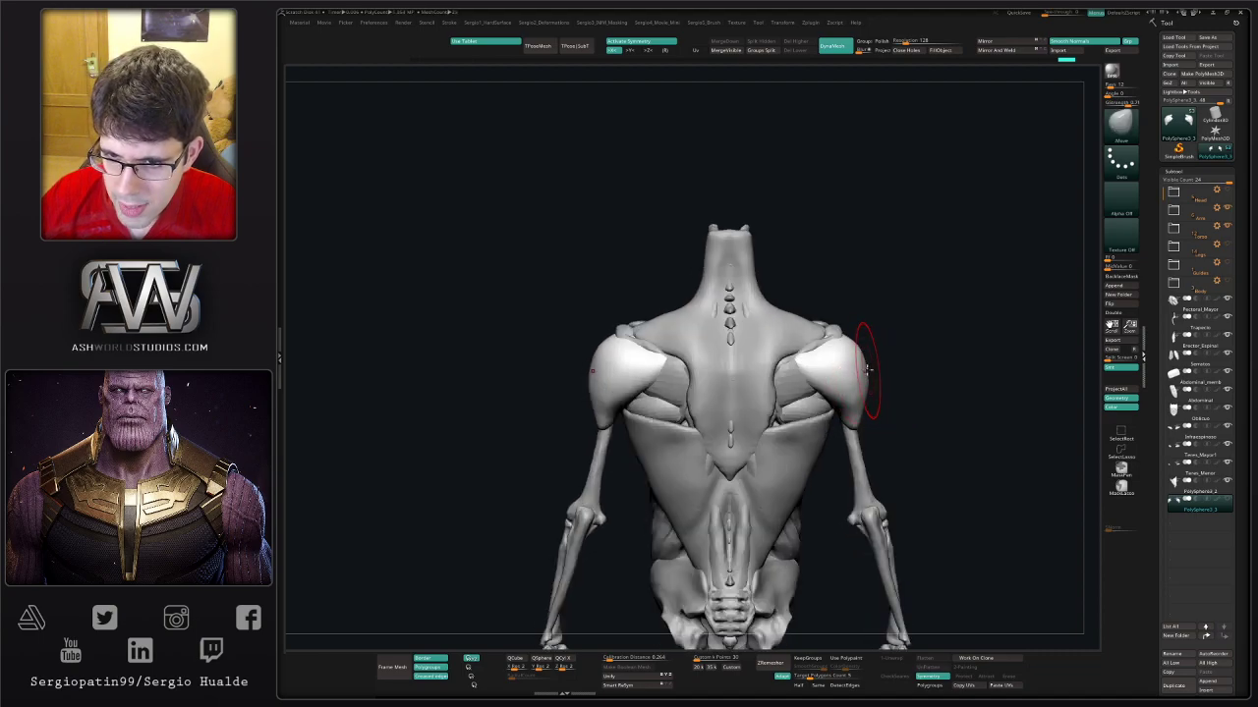
pyautogui.moveTo(894, 384)
pyautogui.mouseDown(button='right')
pyautogui.moveTo(902, 364)
pyautogui.moveTo(932, 393)
pyautogui.moveTo(896, 447)
pyautogui.mouseUp(button='right')
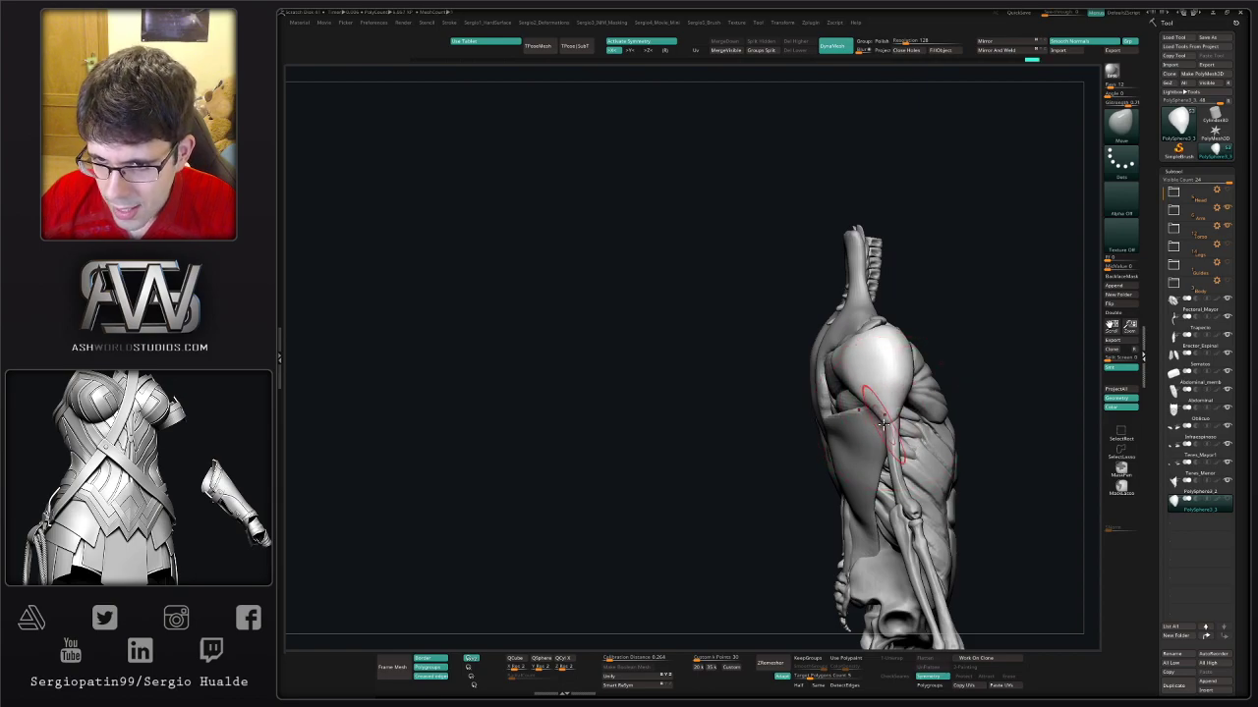
pyautogui.moveTo(895, 420)
pyautogui.keyDown('shift'); pyautogui.mouseDown(button='right')
pyautogui.moveTo(808, 408)
pyautogui.moveTo(828, 368)
pyautogui.moveTo(855, 363)
pyautogui.moveTo(913, 300)
pyautogui.moveTo(811, 331)
pyautogui.moveTo(806, 356)
pyautogui.moveTo(823, 368)
pyautogui.moveTo(820, 341)
pyautogui.moveTo(849, 331)
pyautogui.mouseUp(button='right'); pyautogui.keyUp('shift')
# - Show the deltoid subtool, select PolySphere_3, and halve the brush size in a front view
pyautogui.keyDown('alt'); pyautogui.click(833, 324); pyautogui.keyUp('alt')
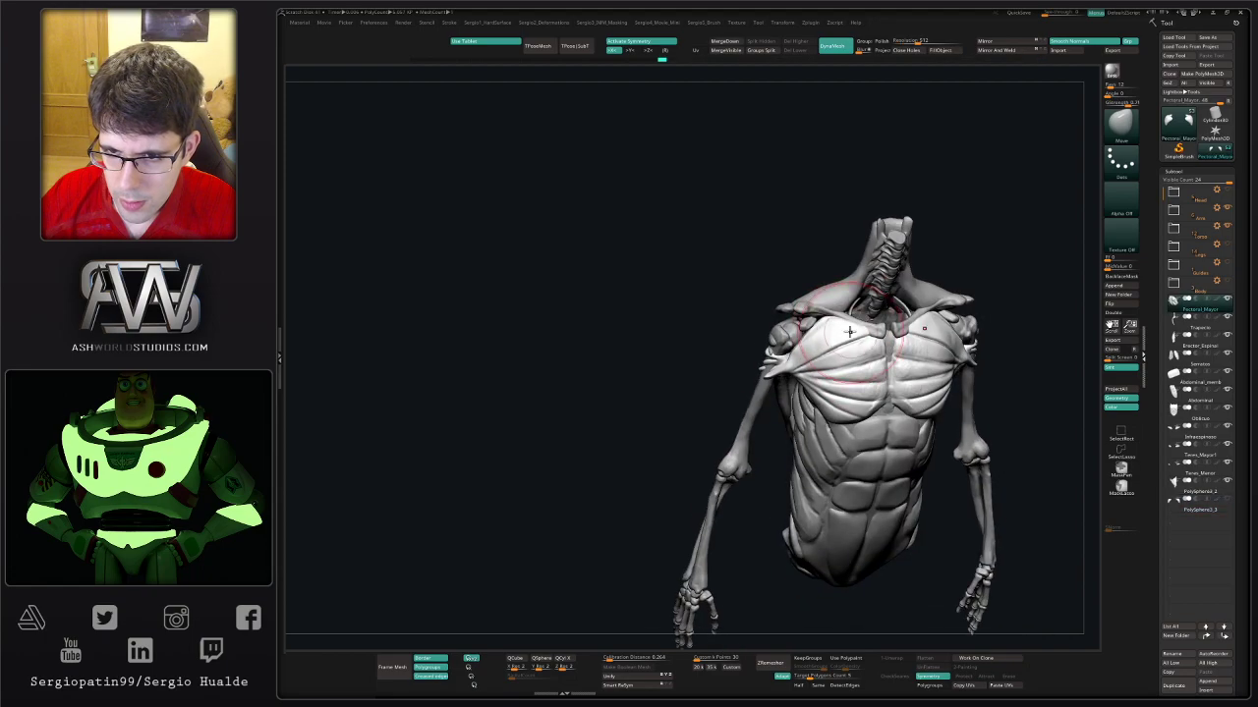
pyautogui.click(1226, 499)
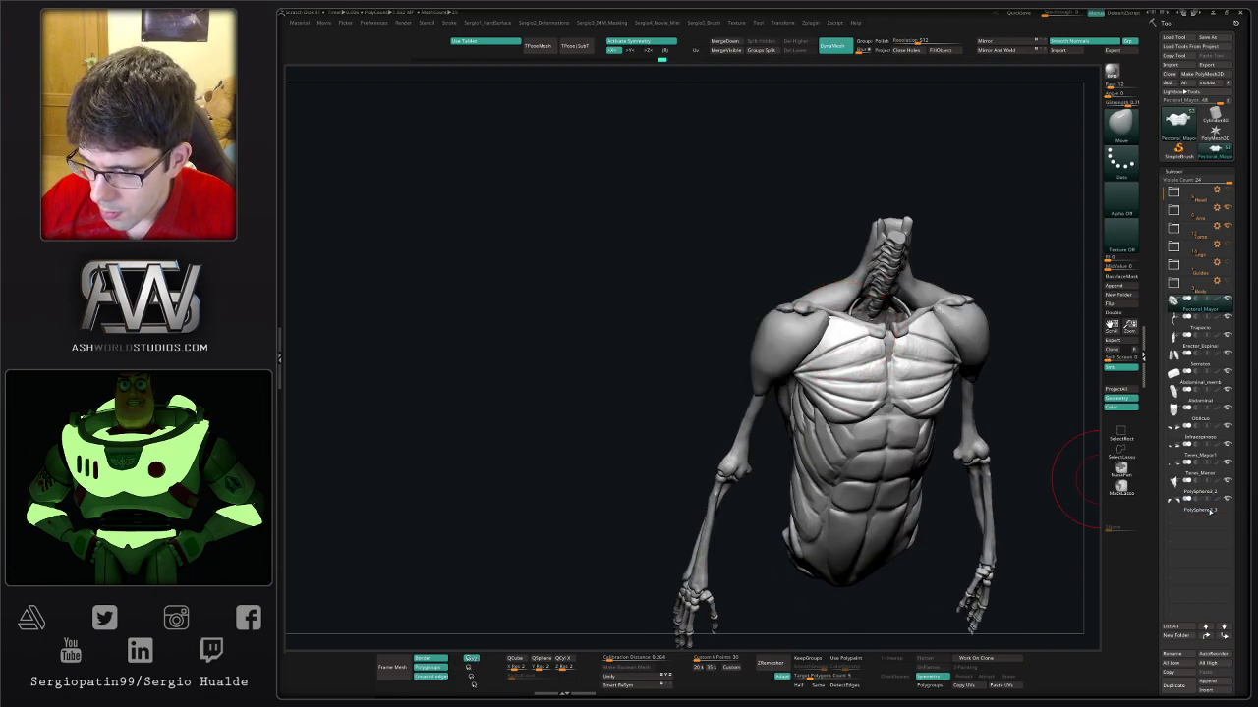
pyautogui.click(1198, 509)
pyautogui.keyDown('shift'); pyautogui.moveTo(1062, 462); pyautogui.dragTo(884, 438, button='right'); pyautogui.keyUp('shift')
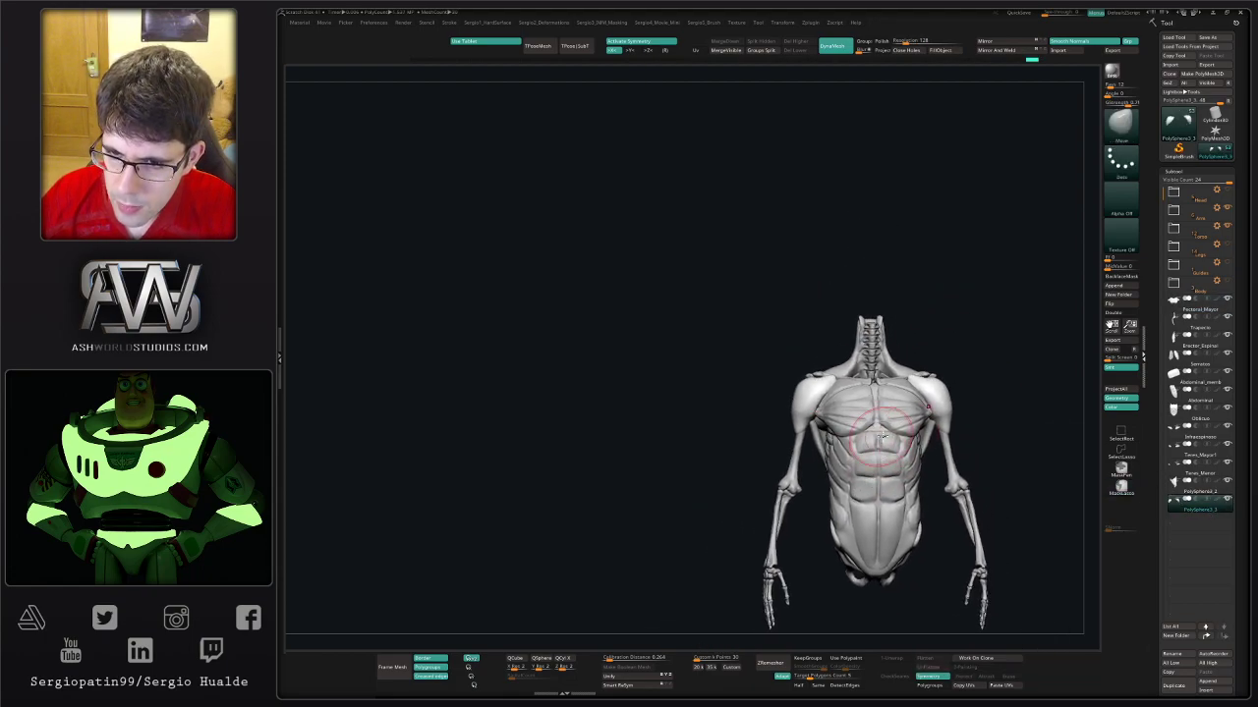
pyautogui.moveTo(882, 432)
pyautogui.keyDown('shift'); pyautogui.mouseDown(button='right')
pyautogui.moveTo(954, 369)
pyautogui.moveTo(985, 383)
pyautogui.moveTo(909, 298)
pyautogui.moveTo(917, 340)
pyautogui.mouseUp(button='right'); pyautogui.keyUp('shift')
pyautogui.press('[')
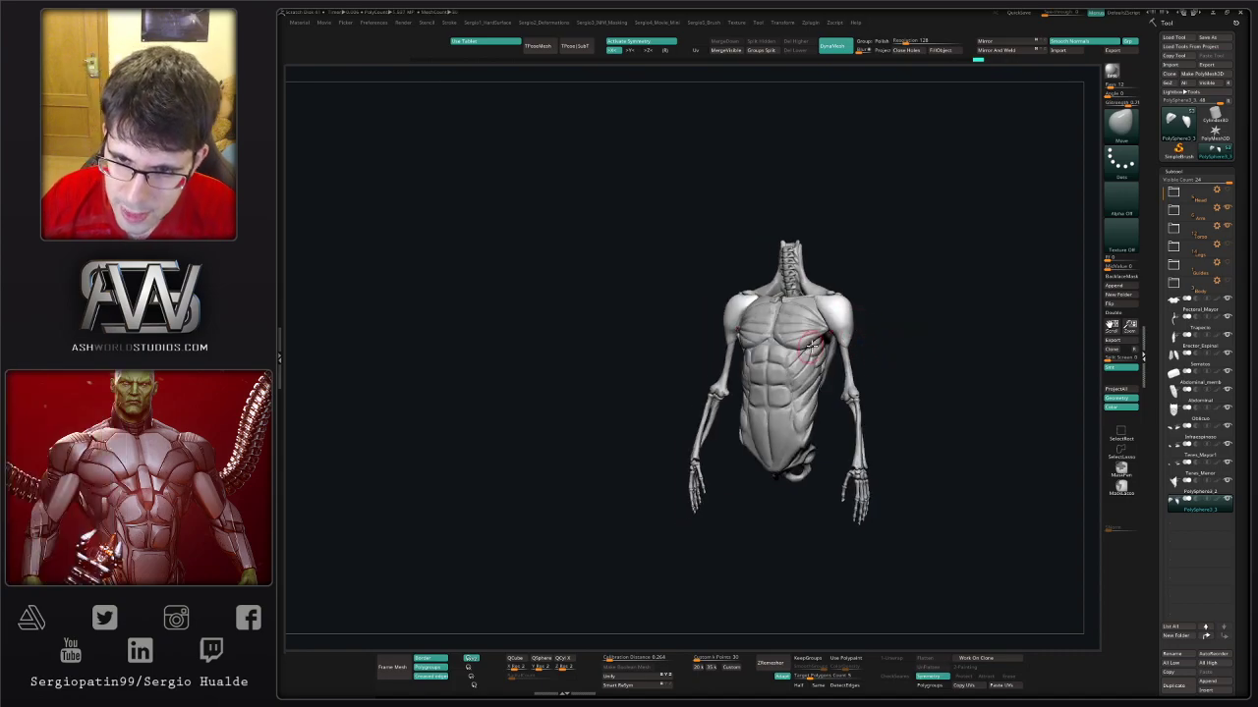
pyautogui.moveTo(811, 344)
pyautogui.mouseDown(button='right')
pyautogui.moveTo(860, 371)
pyautogui.moveTo(853, 362)
pyautogui.moveTo(914, 312)
pyautogui.moveTo(932, 351)
pyautogui.moveTo(923, 308)
pyautogui.moveTo(828, 393)
pyautogui.moveTo(817, 365)
pyautogui.mouseUp(button='right')
# - Select Trapezio, show the head and skeleton again, and inspect the neck and trapezius from side and back
pyautogui.keyDown('alt'); pyautogui.click(817, 365); pyautogui.keyUp('alt')
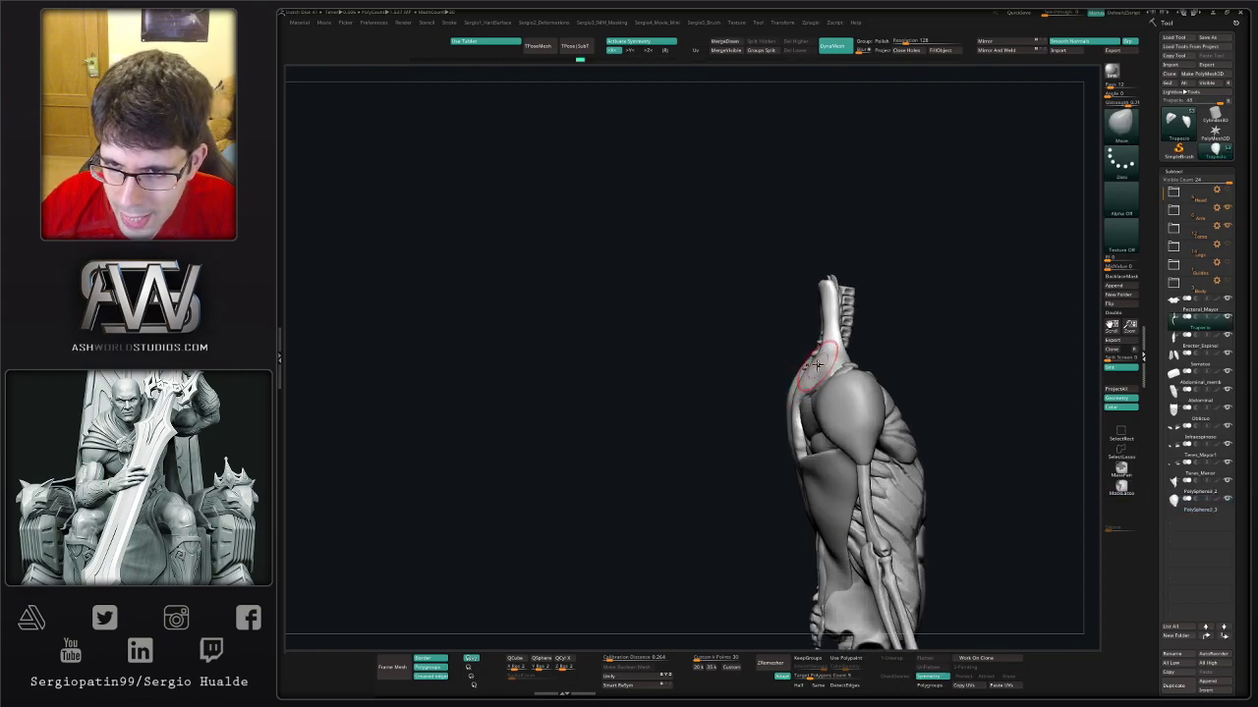
pyautogui.keyDown('ctrl'); pyautogui.keyDown('shift'); pyautogui.click(914, 351); pyautogui.keyUp('shift'); pyautogui.keyUp('ctrl')
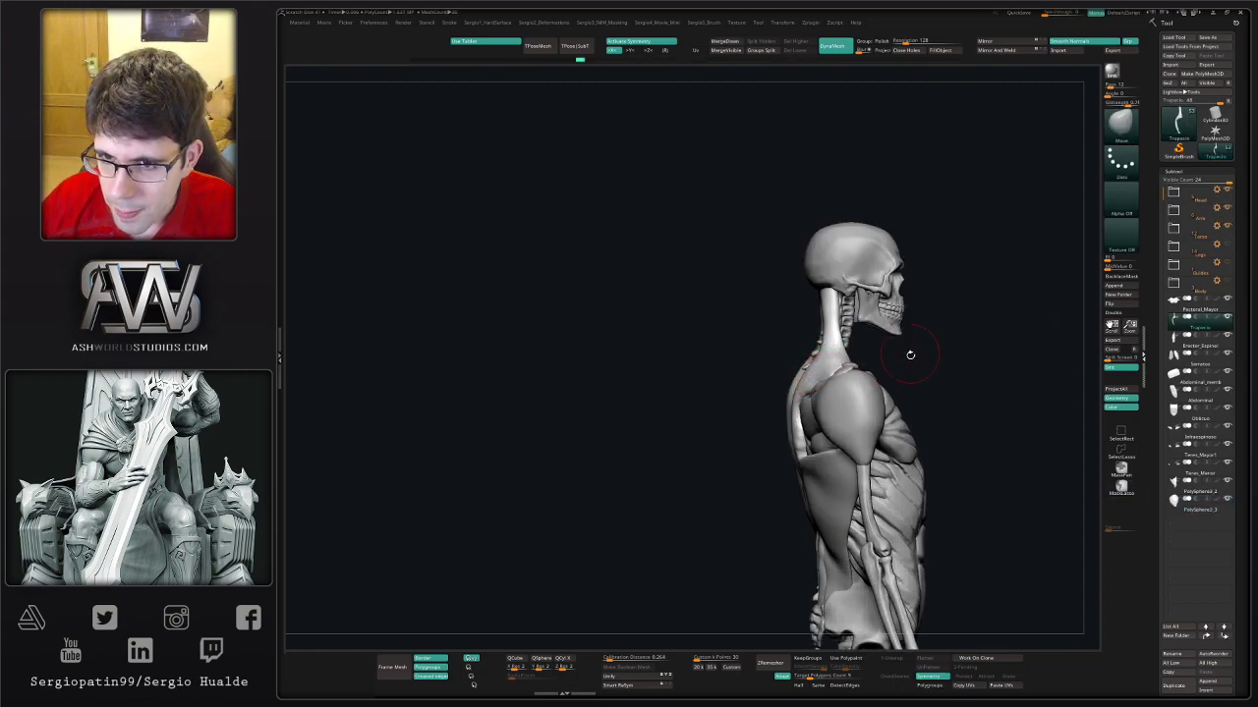
pyautogui.keyDown('alt'); pyautogui.moveTo(914, 351); pyautogui.dragTo(701, 341, button='right'); pyautogui.keyUp('alt')
pyautogui.keyDown('ctrl'); pyautogui.keyDown('alt'); pyautogui.keyDown('shift'); pyautogui.click(763, 341); pyautogui.keyUp('shift'); pyautogui.keyUp('alt'); pyautogui.keyUp('ctrl')
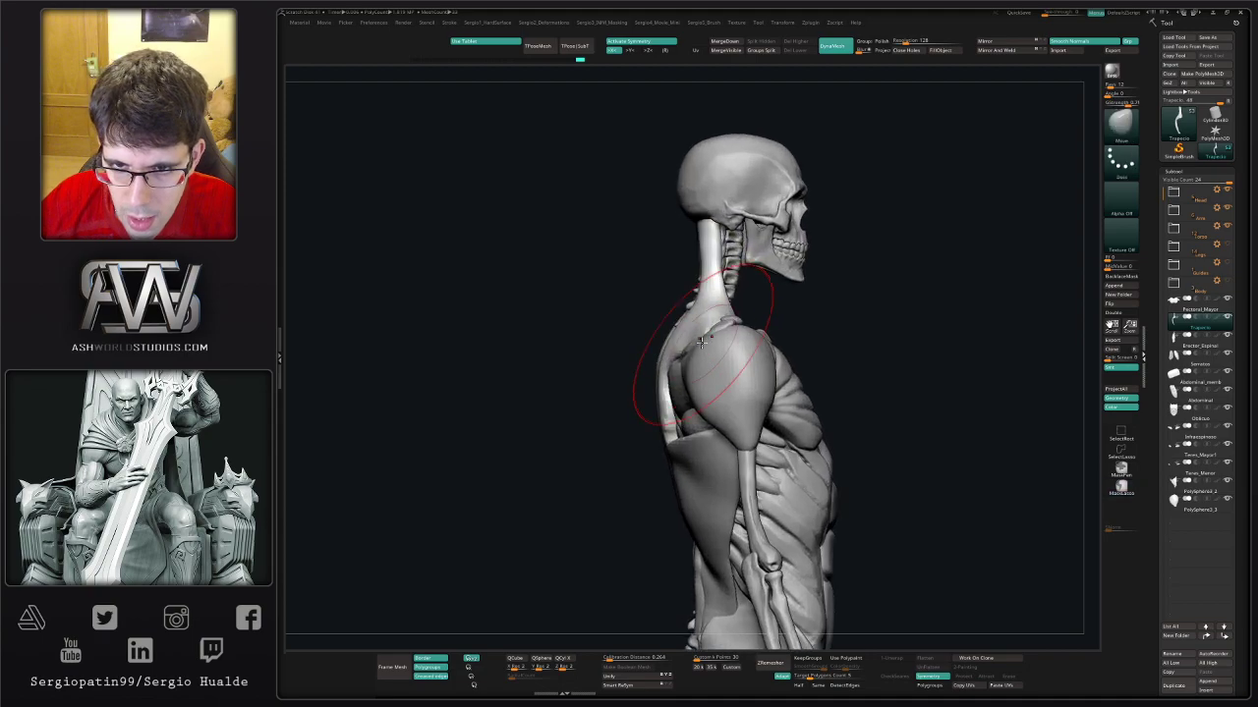
pyautogui.keyDown('alt'); pyautogui.moveTo(683, 240); pyautogui.dragTo(688, 285, button='right'); pyautogui.keyUp('alt')
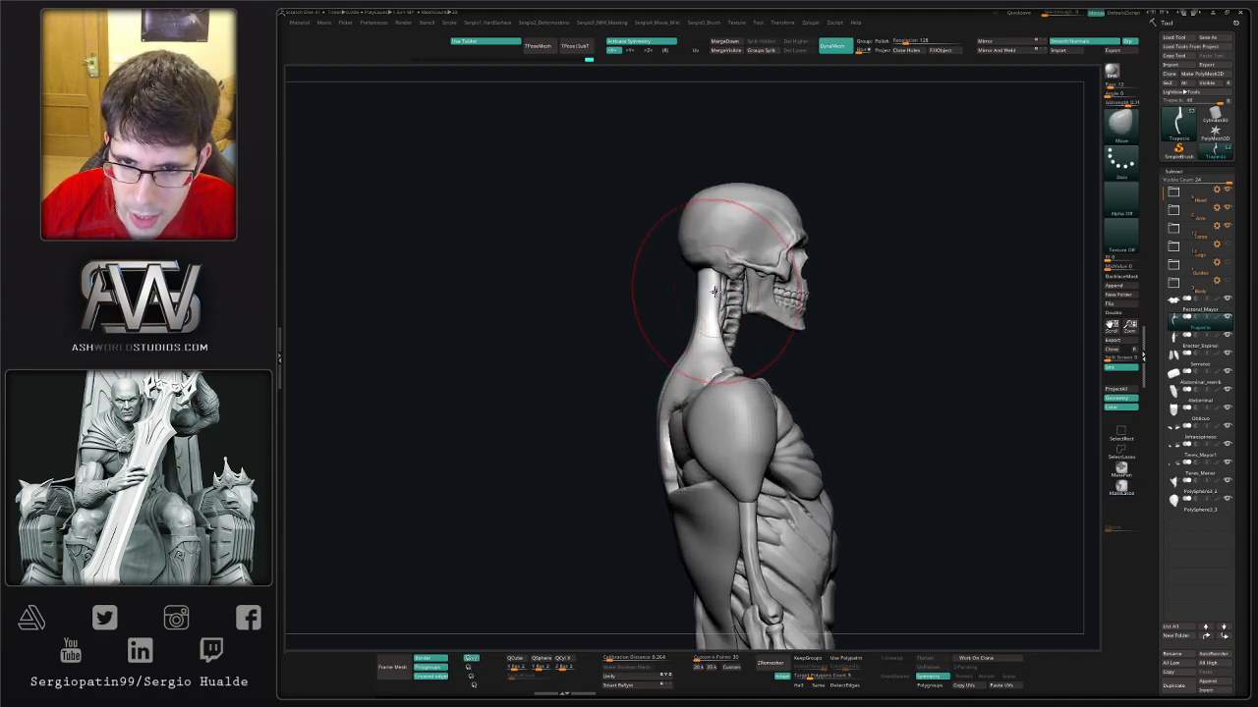
pyautogui.moveTo(679, 211); pyautogui.dragTo(681, 254, button='right')
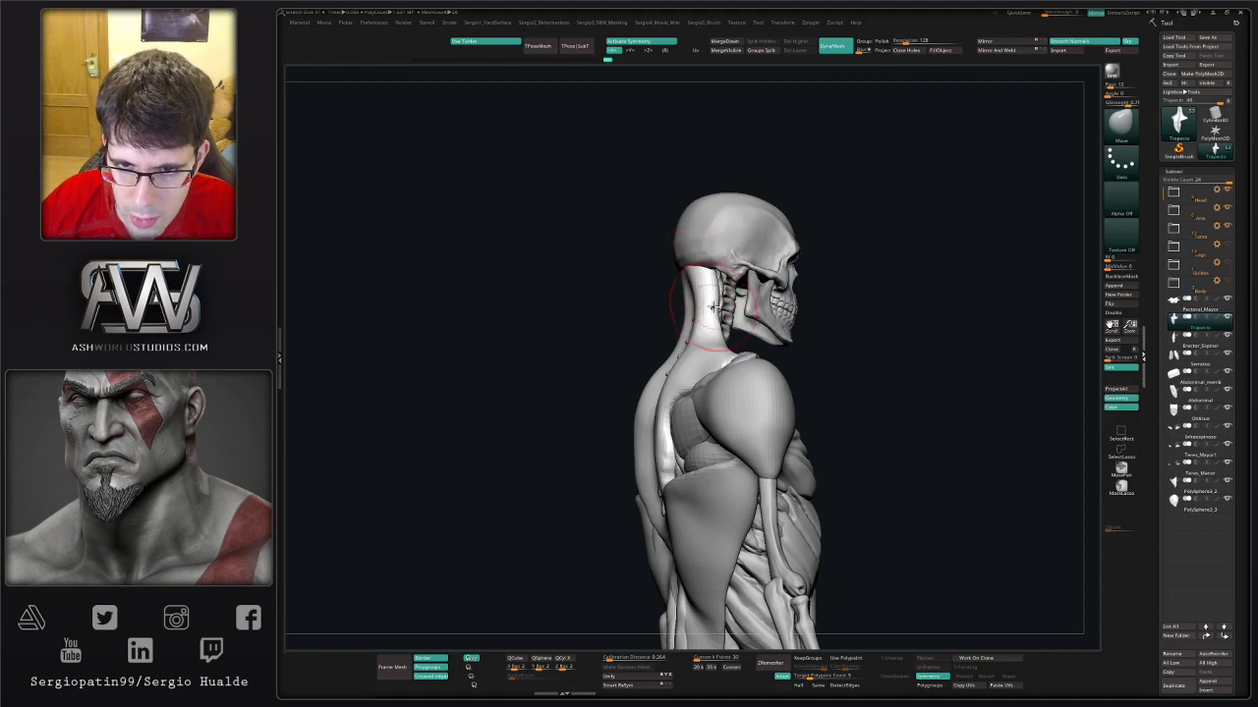
pyautogui.moveTo(701, 376)
pyautogui.keyDown('ctrl'); pyautogui.mouseDown(button='right')
pyautogui.moveTo(668, 364)
pyautogui.moveTo(687, 393)
pyautogui.moveTo(717, 378)
pyautogui.moveTo(754, 397)
pyautogui.moveTo(711, 367)
pyautogui.mouseUp(button='right'); pyautogui.keyUp('ctrl')
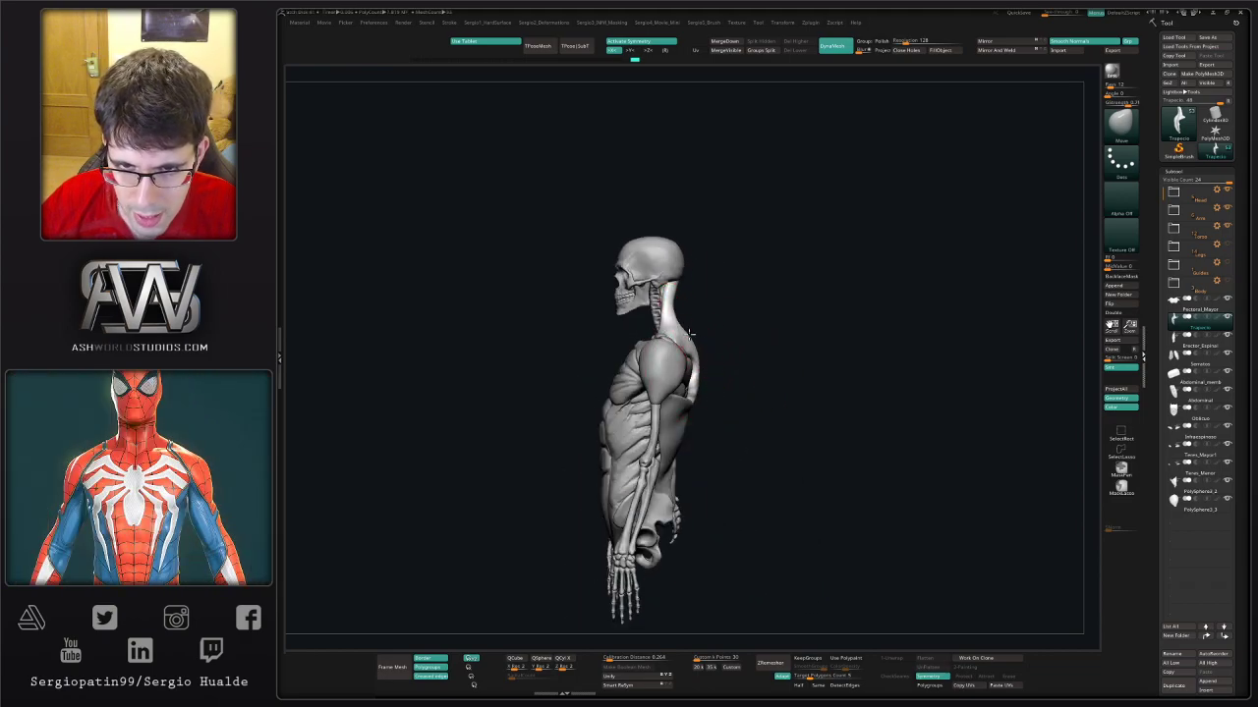
pyautogui.keyDown('alt'); pyautogui.click(686, 421); pyautogui.keyUp('alt')
pyautogui.moveTo(686, 420)
pyautogui.mouseDown(button='right')
pyautogui.moveTo(671, 434)
pyautogui.moveTo(691, 439)
pyautogui.mouseUp(button='right')
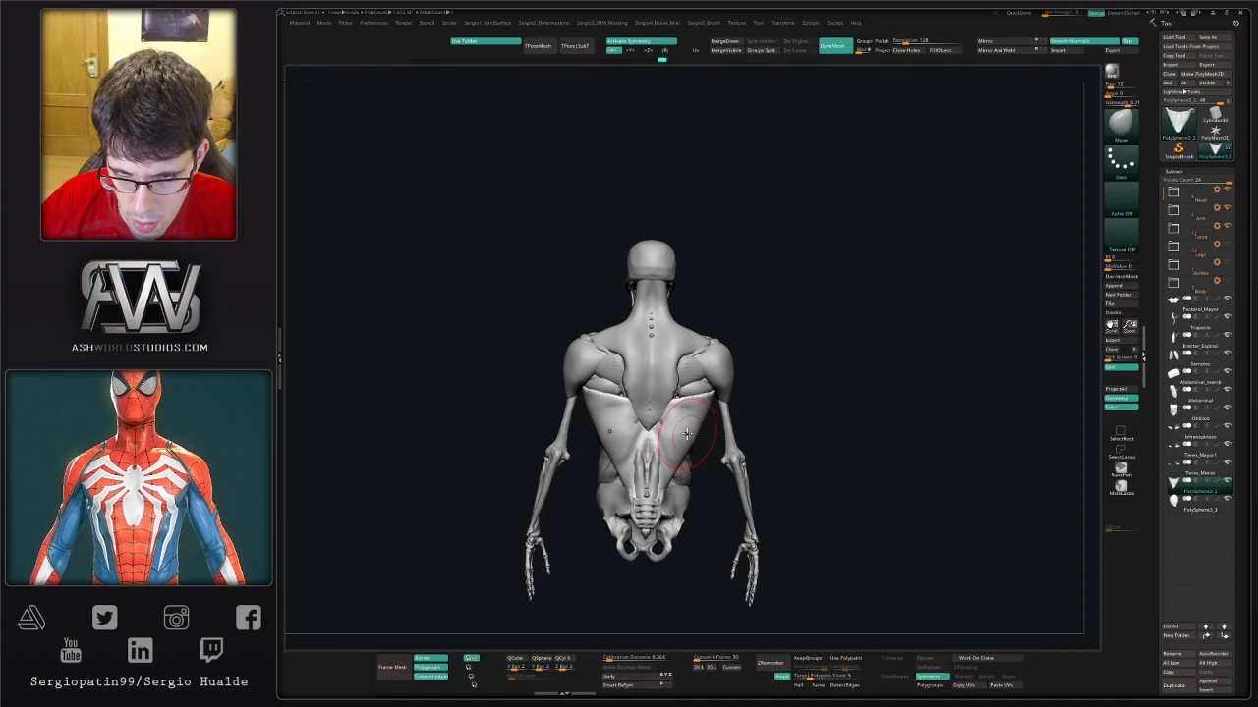
# - Turn the torso to the front and solo the PolySphere_2 latissimus piece
pyautogui.press('ctrl')
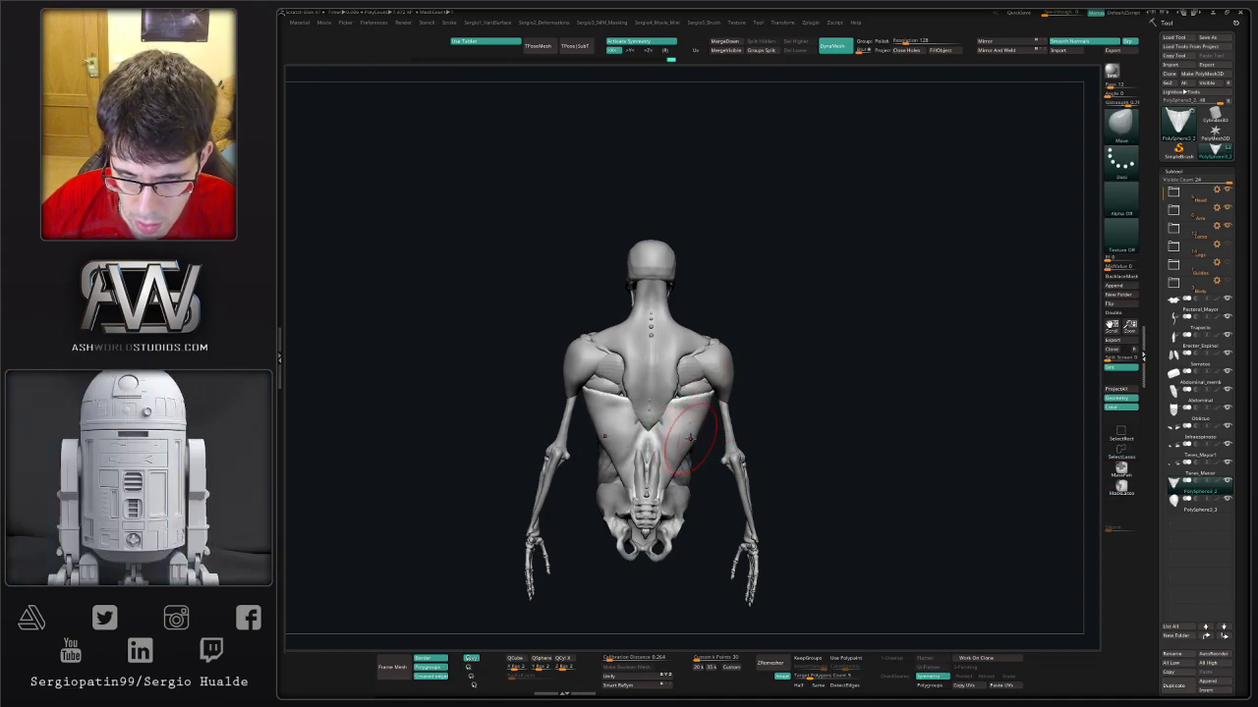
pyautogui.moveTo(690, 438)
pyautogui.keyDown('shift'); pyautogui.mouseDown(button='right')
pyautogui.moveTo(654, 445)
pyautogui.moveTo(747, 463)
pyautogui.moveTo(576, 477)
pyautogui.moveTo(718, 405)
pyautogui.moveTo(722, 415)
pyautogui.mouseUp(button='right'); pyautogui.keyUp('shift')
pyautogui.keyDown('alt'); pyautogui.click(687, 454); pyautogui.keyUp('alt')
pyautogui.keyDown('alt'); pyautogui.click(717, 405); pyautogui.keyUp('alt')
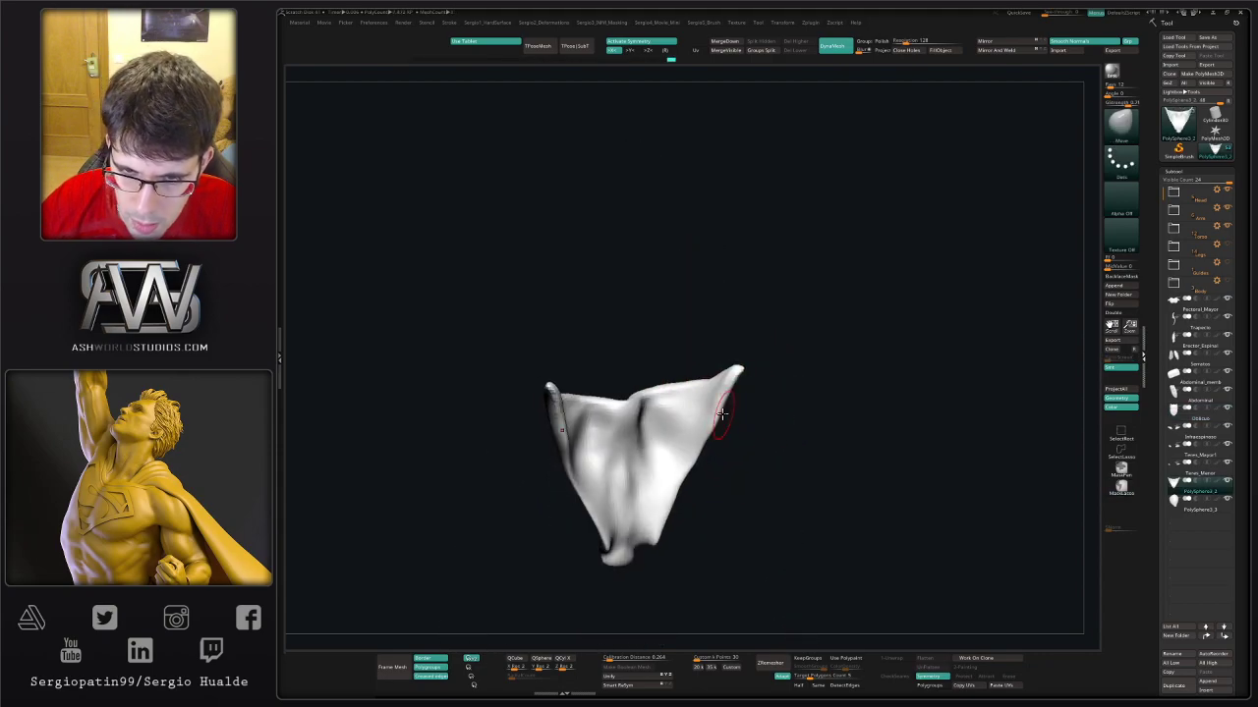
# - With ClayBuildup and BackfaceMask, build and smooth a fold on the upper-right edge, then unsolo
pyautogui.press('b')
pyautogui.press('c')
pyautogui.press('b')
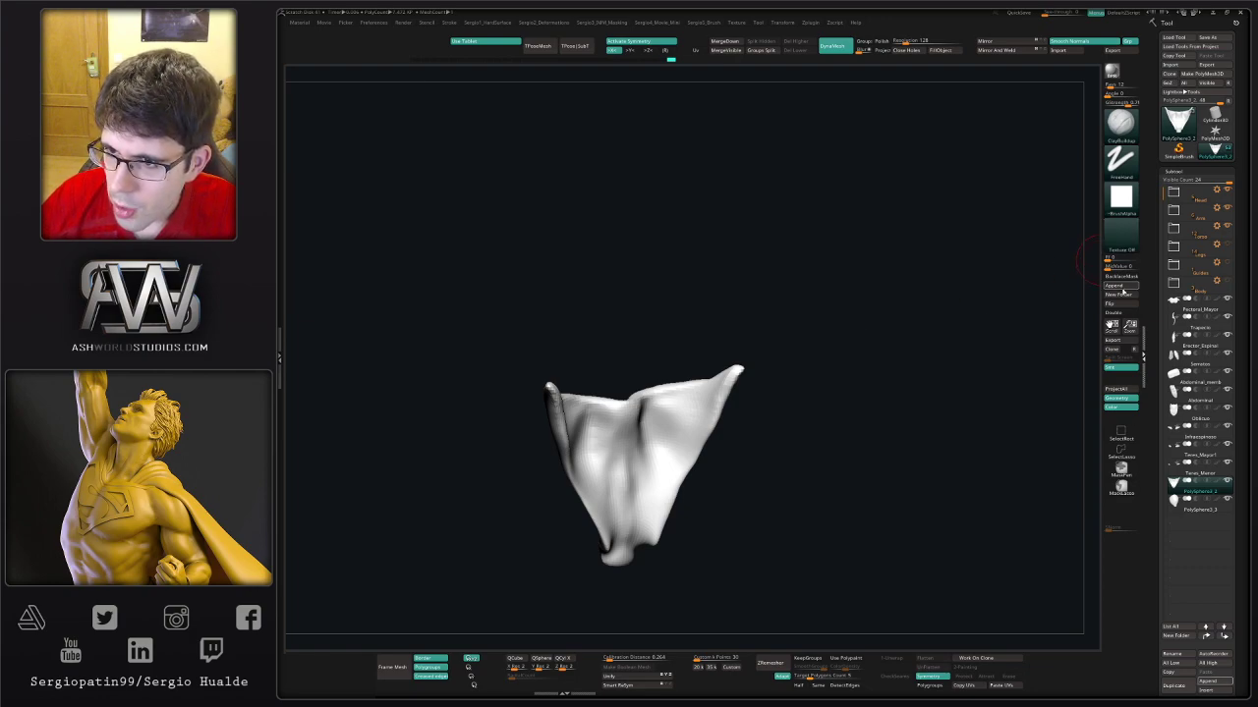
pyautogui.click(1121, 276)
pyautogui.moveTo(714, 409); pyautogui.dragTo(751, 398)
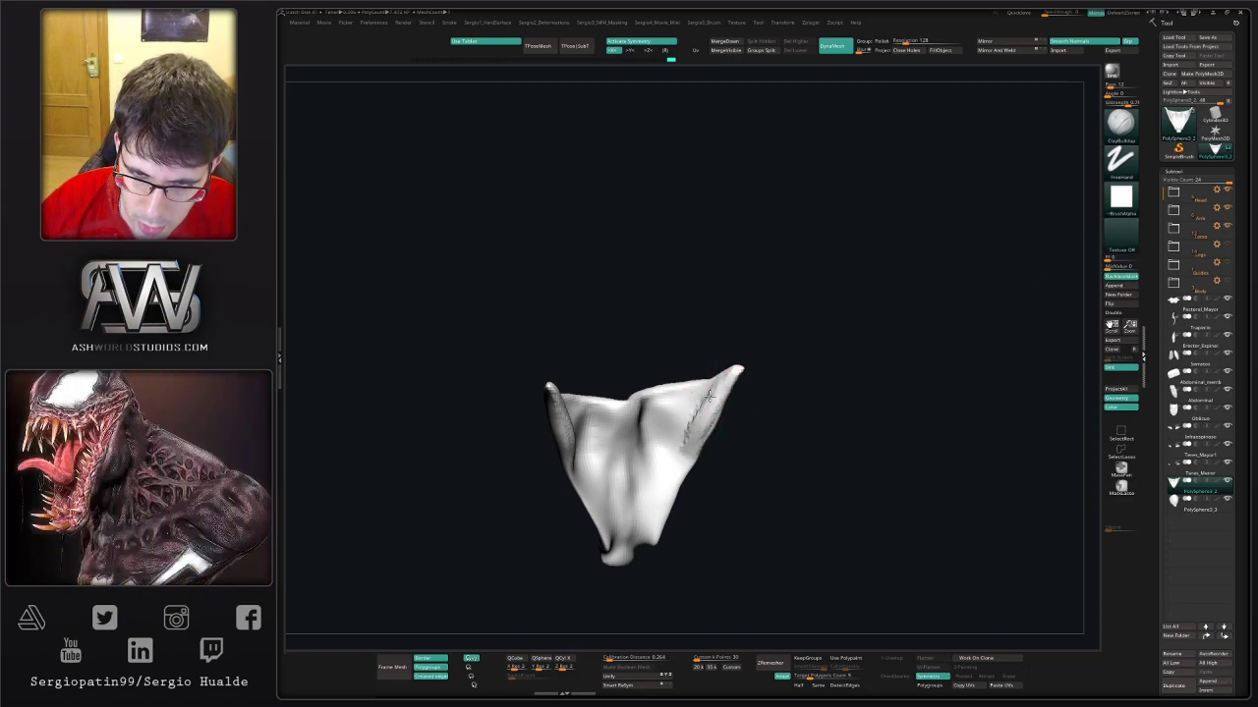
pyautogui.keyDown('shift'); pyautogui.moveTo(709, 415); pyautogui.dragTo(726, 376); pyautogui.keyUp('shift')
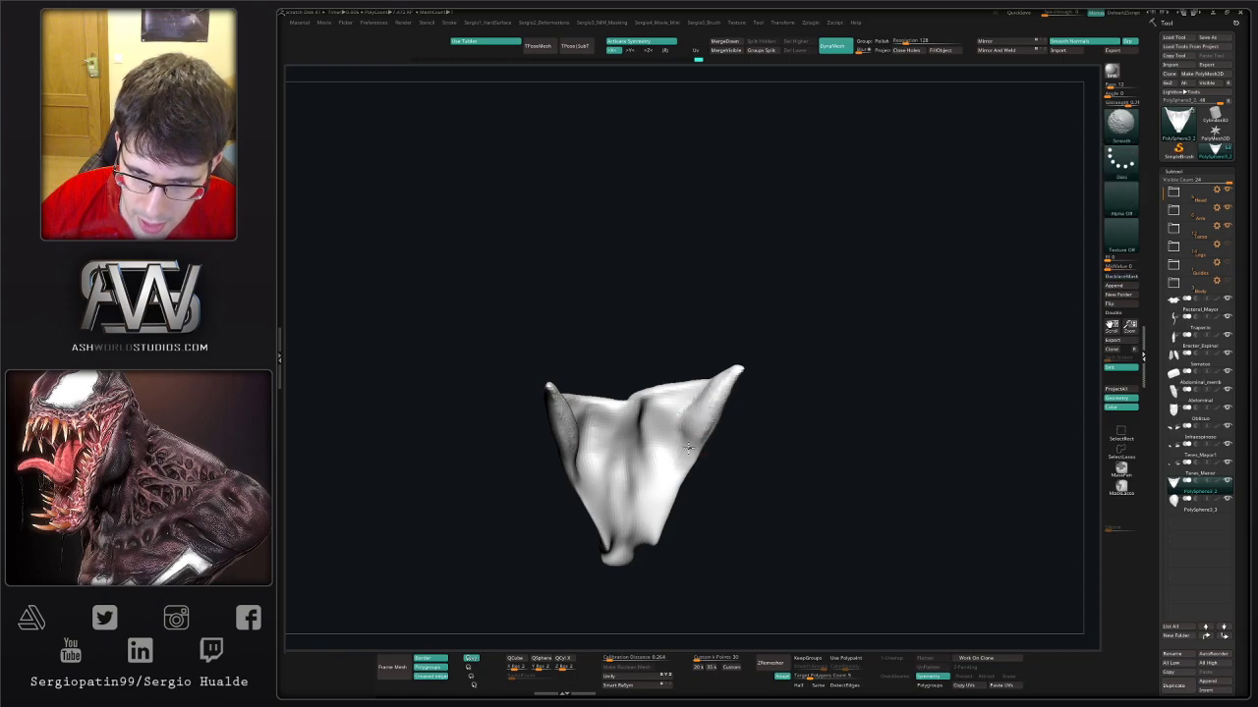
pyautogui.hotkey('alt', 's')
pyautogui.moveTo(730, 421); pyautogui.dragTo(728, 399, button='right')
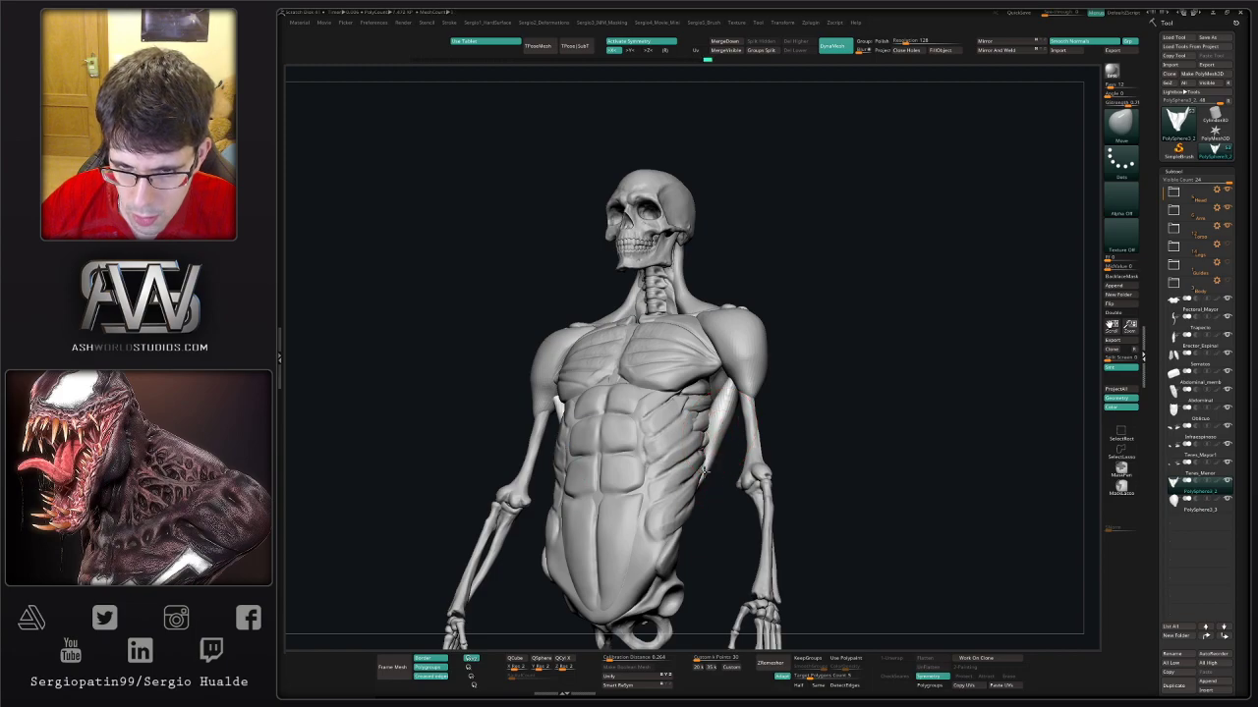
# - Add small strokes on the left shoulder and upper arm, checking from side and top views
pyautogui.moveTo(702, 469)
pyautogui.mouseDown(button='right')
pyautogui.moveTo(803, 382)
pyautogui.moveTo(772, 372)
pyautogui.moveTo(672, 459)
pyautogui.moveTo(629, 354)
pyautogui.moveTo(653, 378)
pyautogui.mouseUp(button='right')
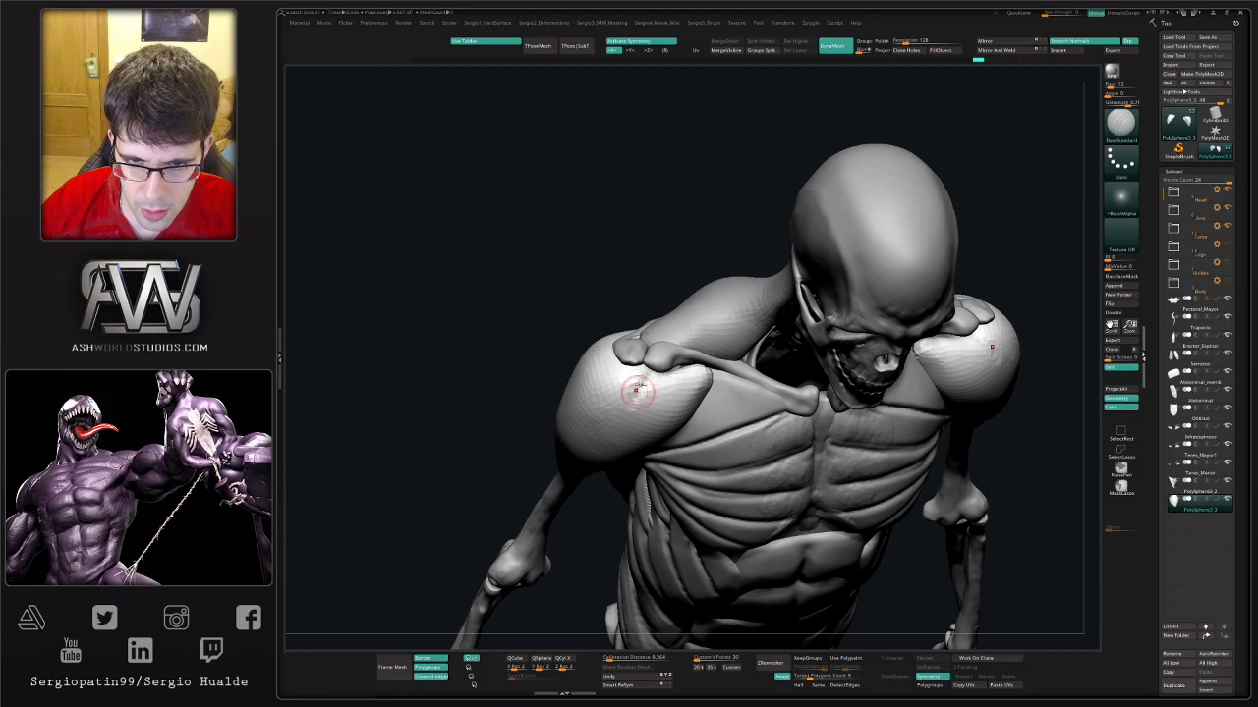
pyautogui.moveTo(654, 379); pyautogui.dragTo(633, 400)
pyautogui.moveTo(634, 400); pyautogui.dragTo(580, 442, button='right')
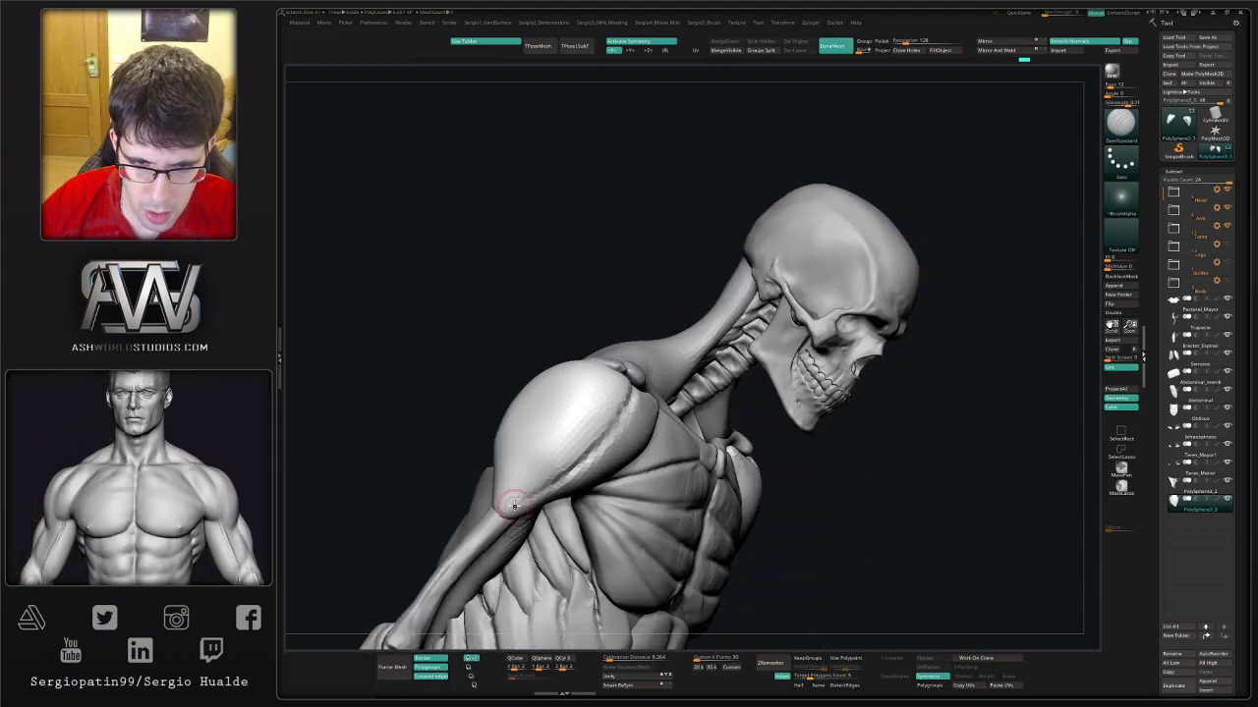
pyautogui.moveTo(514, 505); pyautogui.dragTo(572, 330, button='right')
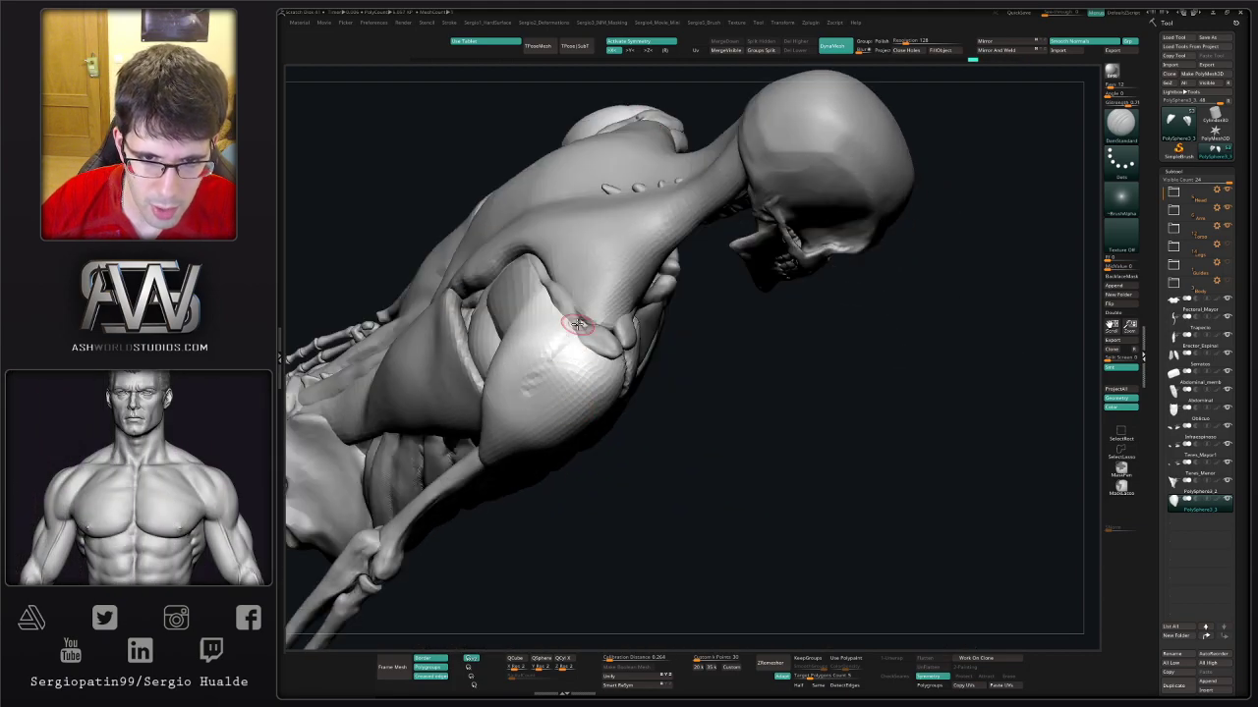
pyautogui.moveTo(578, 324); pyautogui.dragTo(572, 327)
pyautogui.moveTo(584, 312)
pyautogui.keyDown('shift'); pyautogui.mouseDown(button='right')
pyautogui.moveTo(665, 402)
pyautogui.moveTo(728, 367)
pyautogui.mouseUp(button='right'); pyautogui.keyUp('shift')
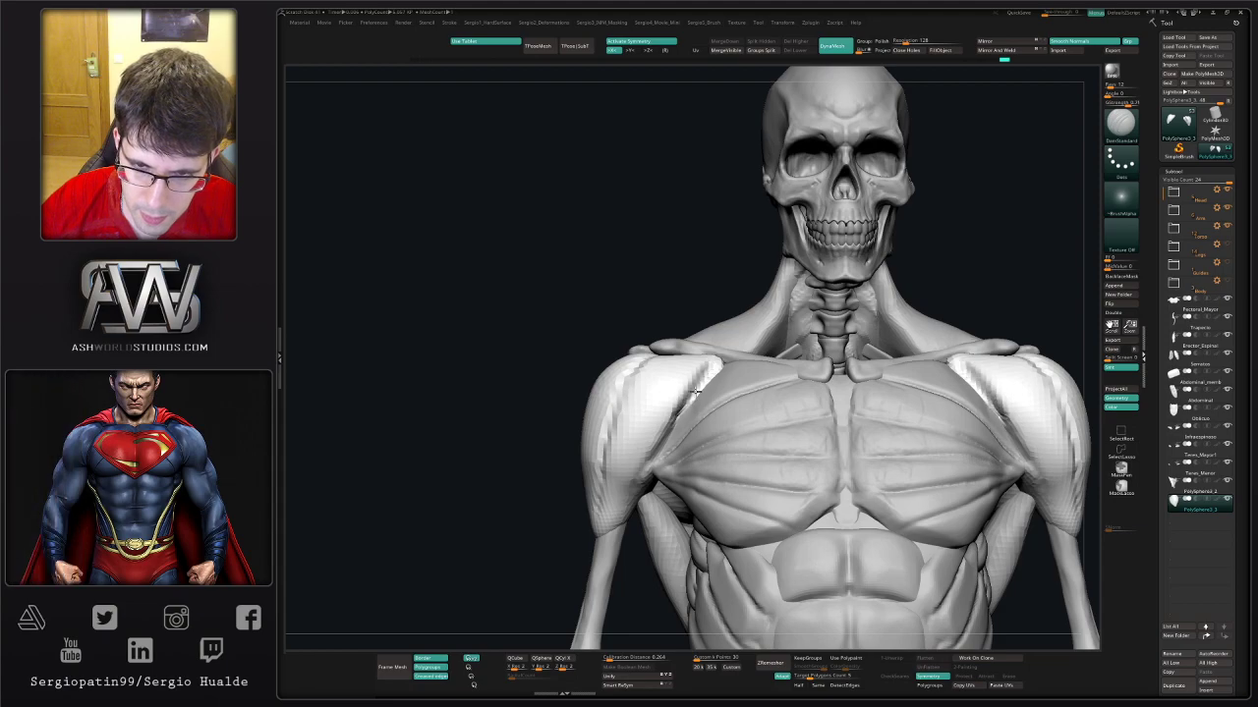
# - Build up and smooth the shoulder-to-upper-arm transition on both sides with ClayBuildup, reviewing the torso
pyautogui.press('b')
pyautogui.press('c')
pyautogui.press('b')
pyautogui.moveTo(700, 385); pyautogui.dragTo(722, 356, button='right')
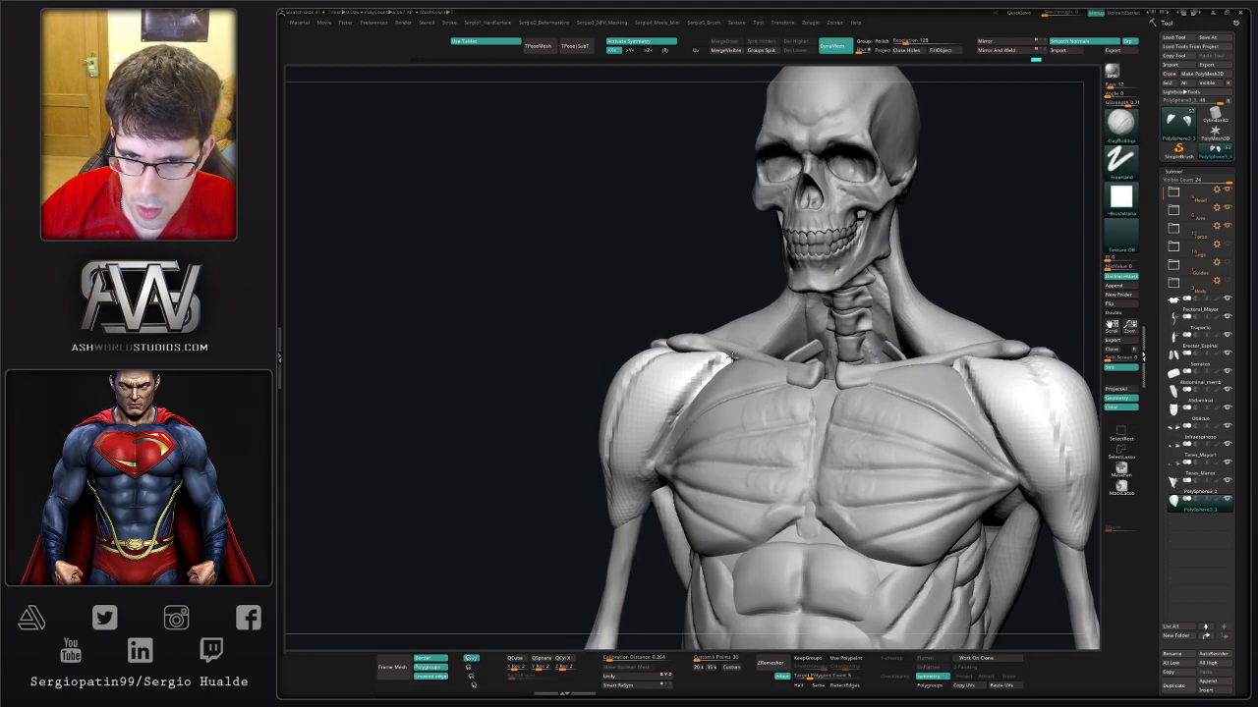
pyautogui.keyDown('shift'); pyautogui.moveTo(667, 465); pyautogui.dragTo(636, 492, button='right'); pyautogui.keyUp('shift')
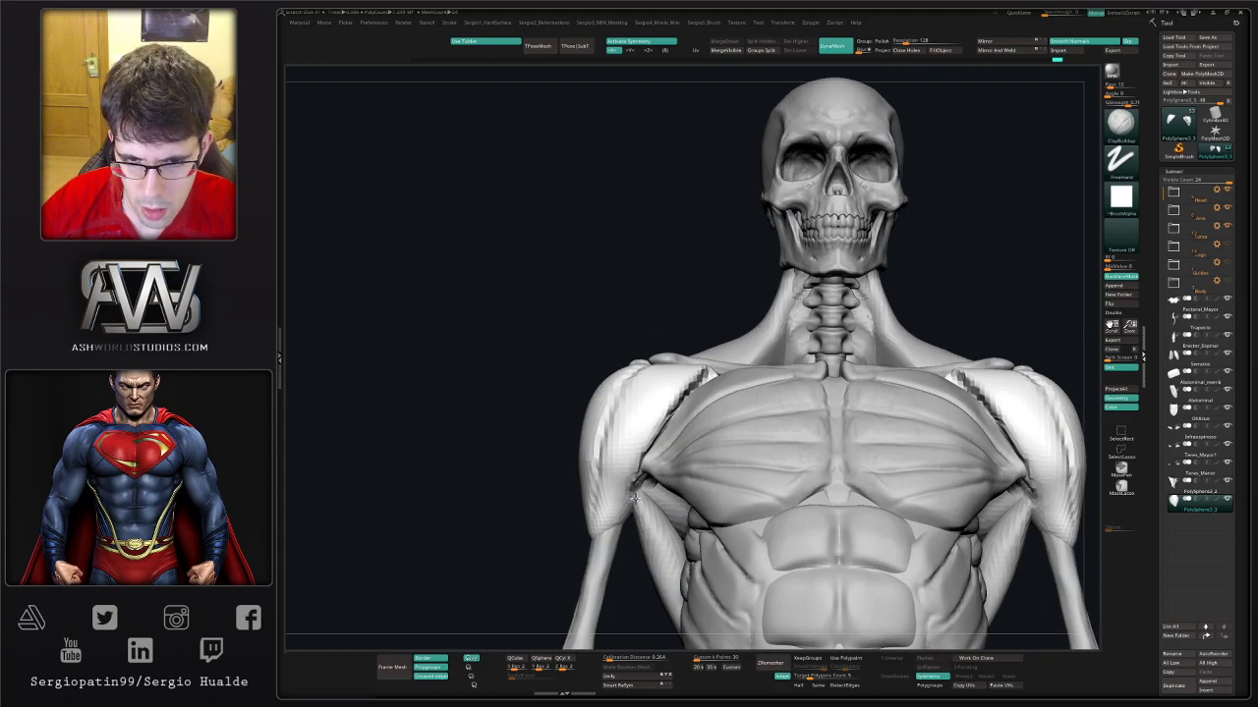
pyautogui.keyDown('shift'); pyautogui.moveTo(640, 487); pyautogui.dragTo(603, 511); pyautogui.keyUp('shift')
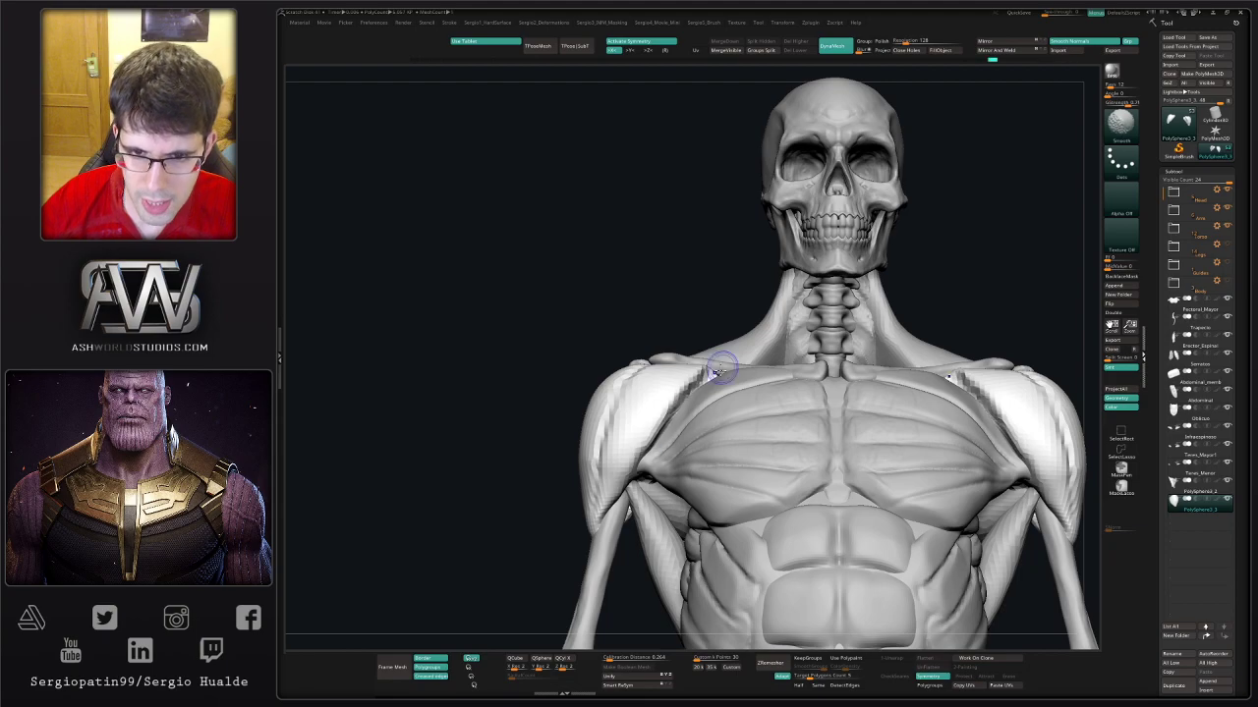
pyautogui.moveTo(612, 504)
pyautogui.keyDown('alt'); pyautogui.mouseDown(button='right')
pyautogui.moveTo(729, 462)
pyautogui.moveTo(725, 523)
pyautogui.mouseUp(button='right'); pyautogui.keyUp('alt')
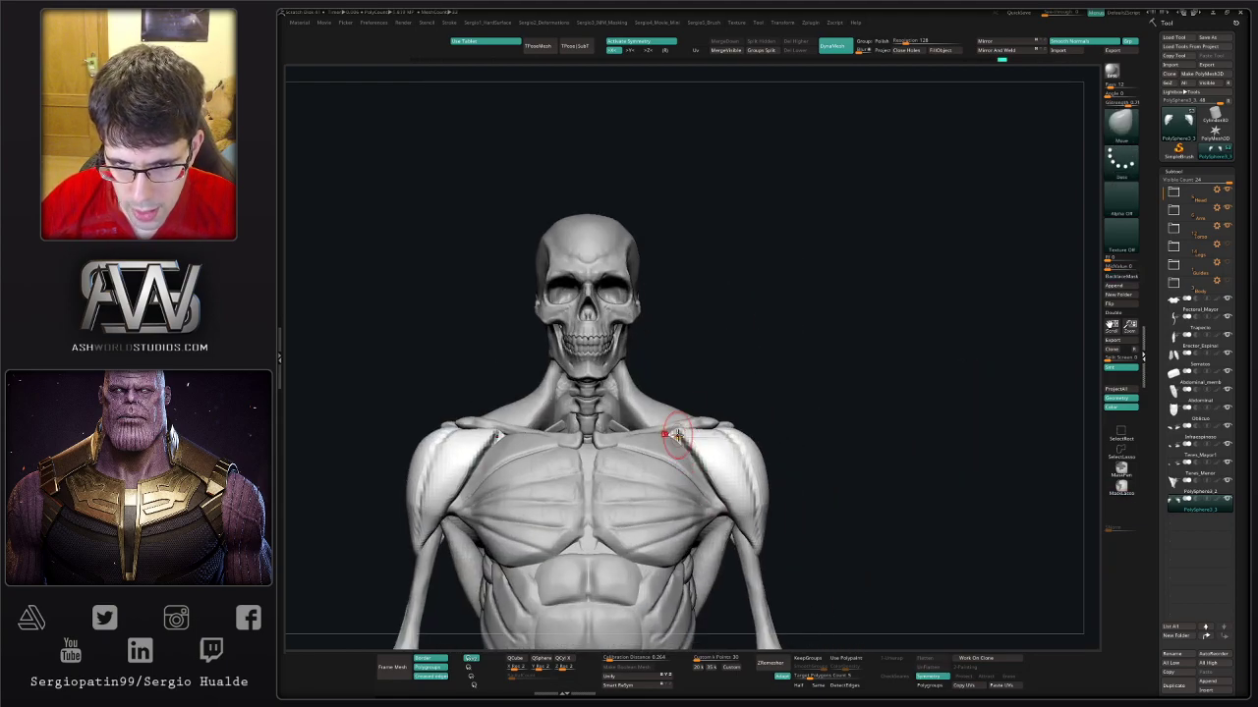
pyautogui.moveTo(659, 430)
pyautogui.mouseDown(button='right')
pyautogui.moveTo(705, 416)
pyautogui.moveTo(733, 452)
pyautogui.moveTo(688, 421)
pyautogui.mouseUp(button='right')
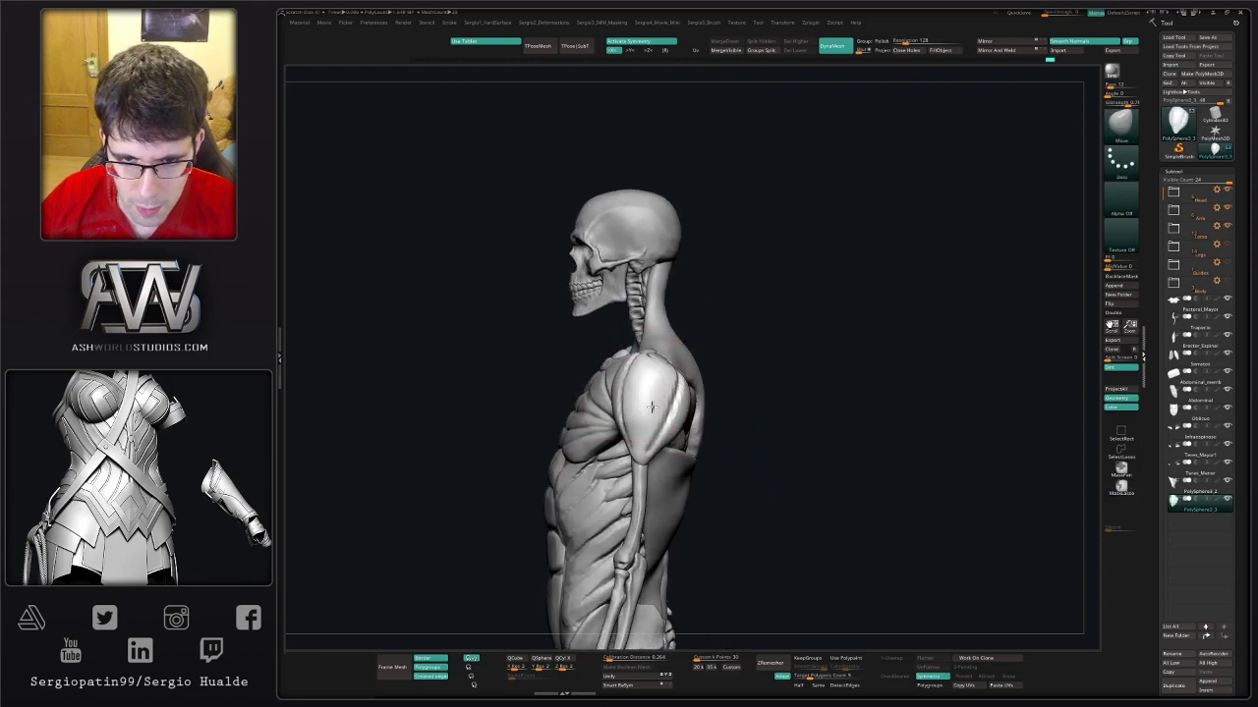
pyautogui.moveTo(687, 421); pyautogui.dragTo(601, 383, button='right')
pyautogui.moveTo(651, 416)
pyautogui.mouseDown(button='right')
pyautogui.moveTo(731, 378)
pyautogui.moveTo(702, 381)
pyautogui.moveTo(774, 398)
pyautogui.moveTo(809, 353)
pyautogui.moveTo(745, 358)
pyautogui.moveTo(786, 372)
pyautogui.moveTo(732, 411)
pyautogui.moveTo(739, 401)
pyautogui.mouseUp(button='right')
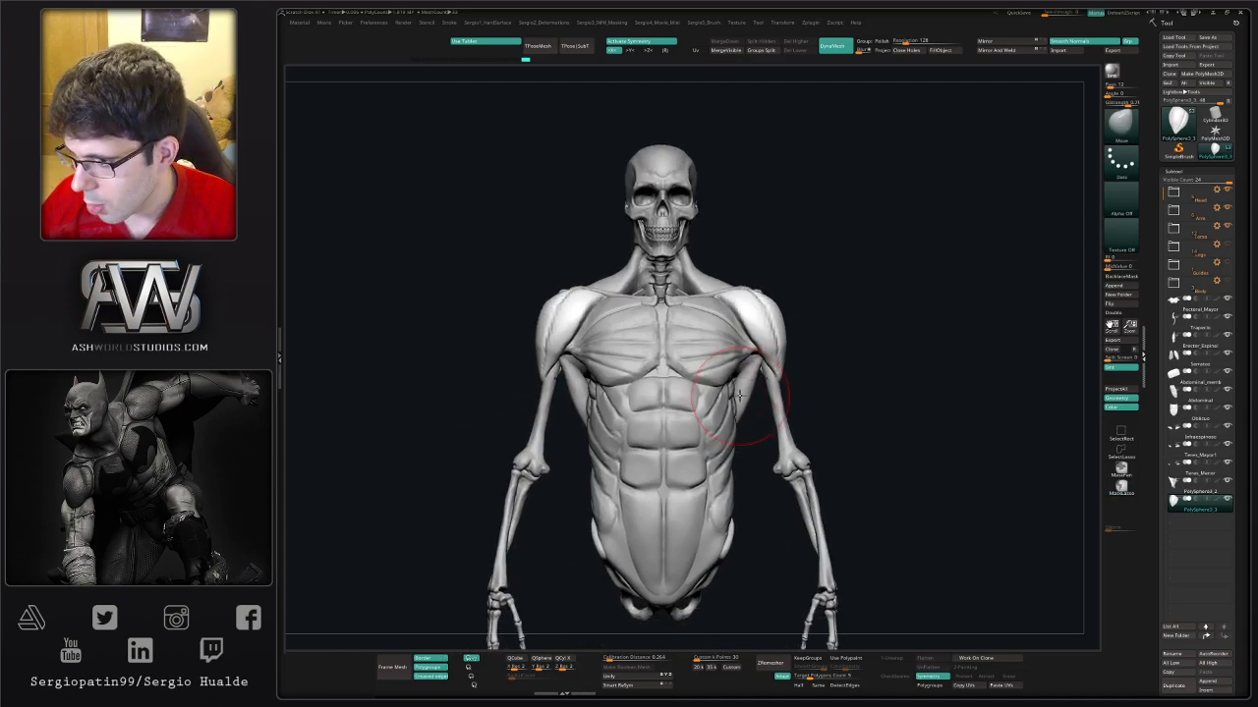